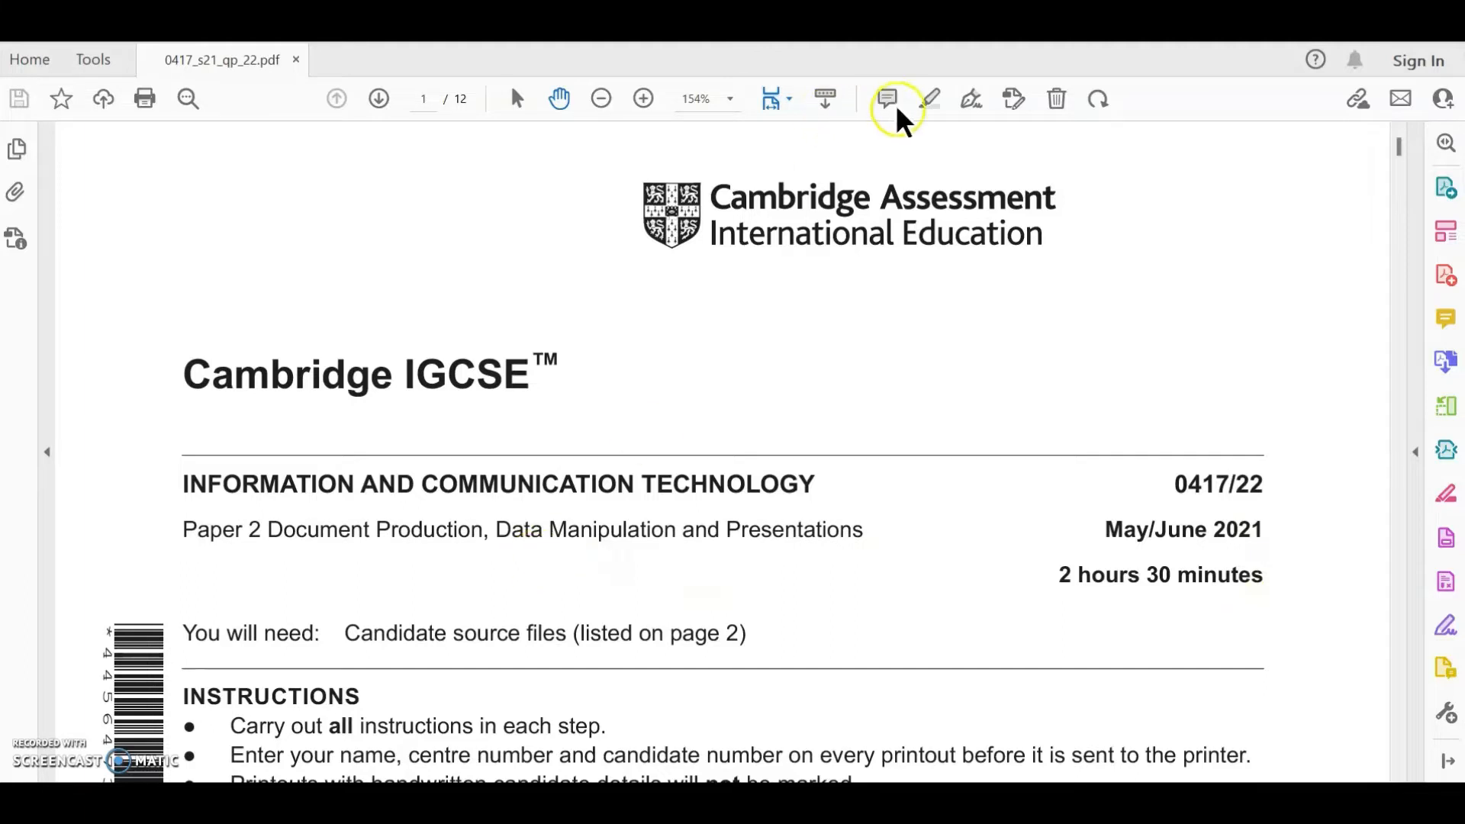
- Highlight "Data Manipulation" in the paper title on the cover page and "Database" in the Task 3 heading on page 6
left_click(925, 104)
left_click_drag(496, 529, 676, 531)
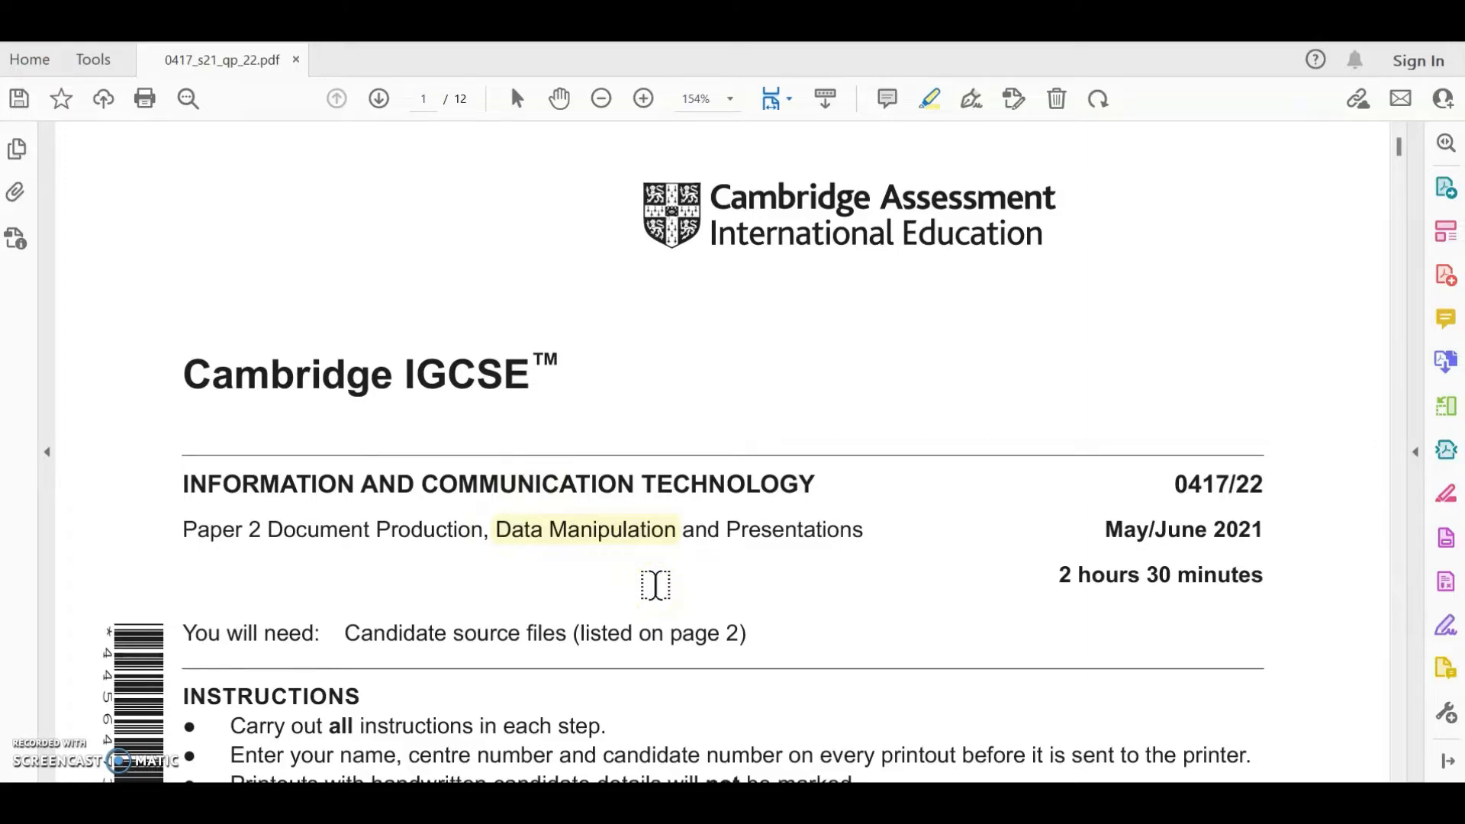
scroll(676, 561, "down", 15)
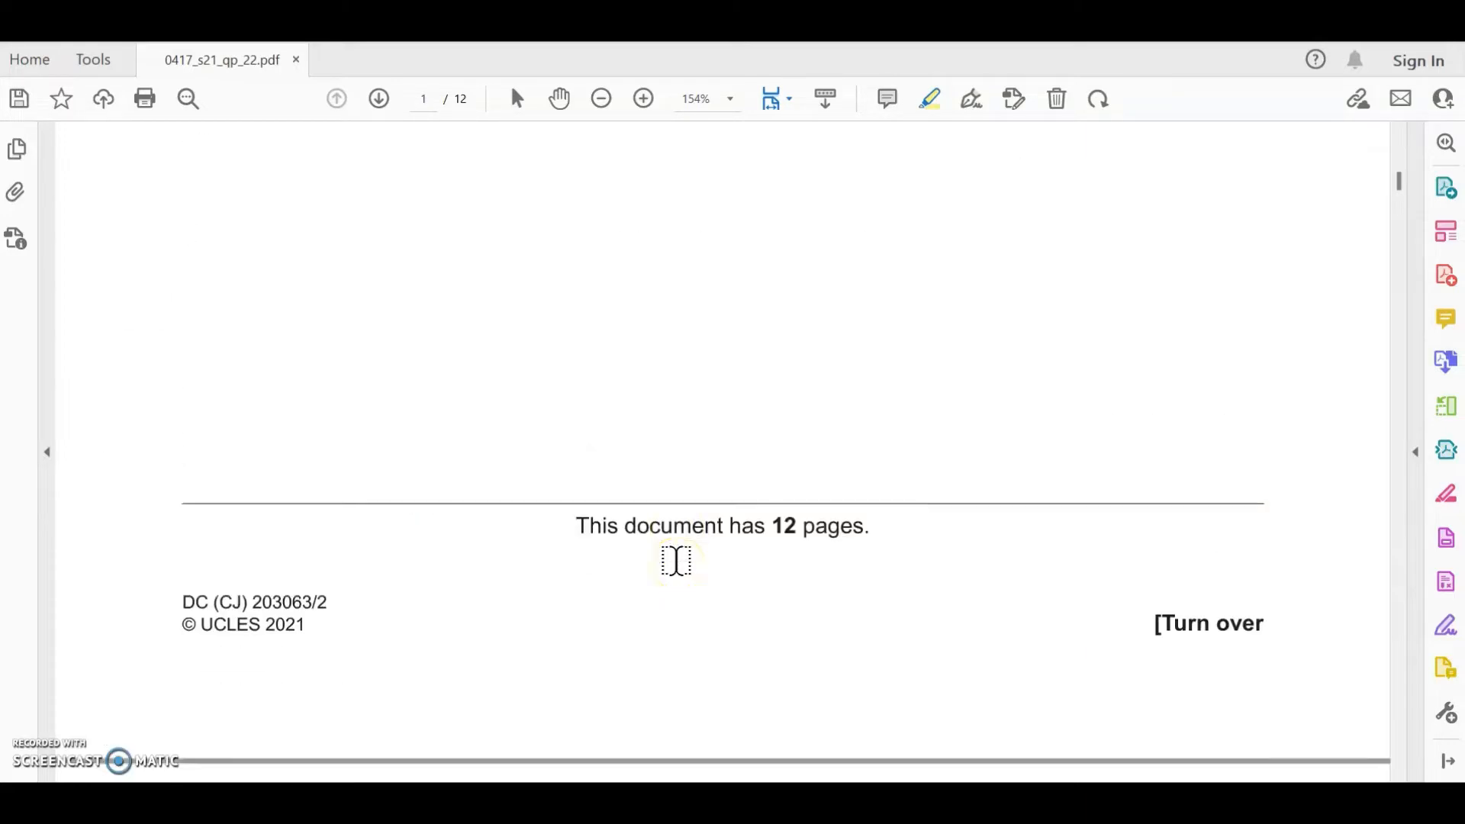
scroll(676, 561, "down", 15)
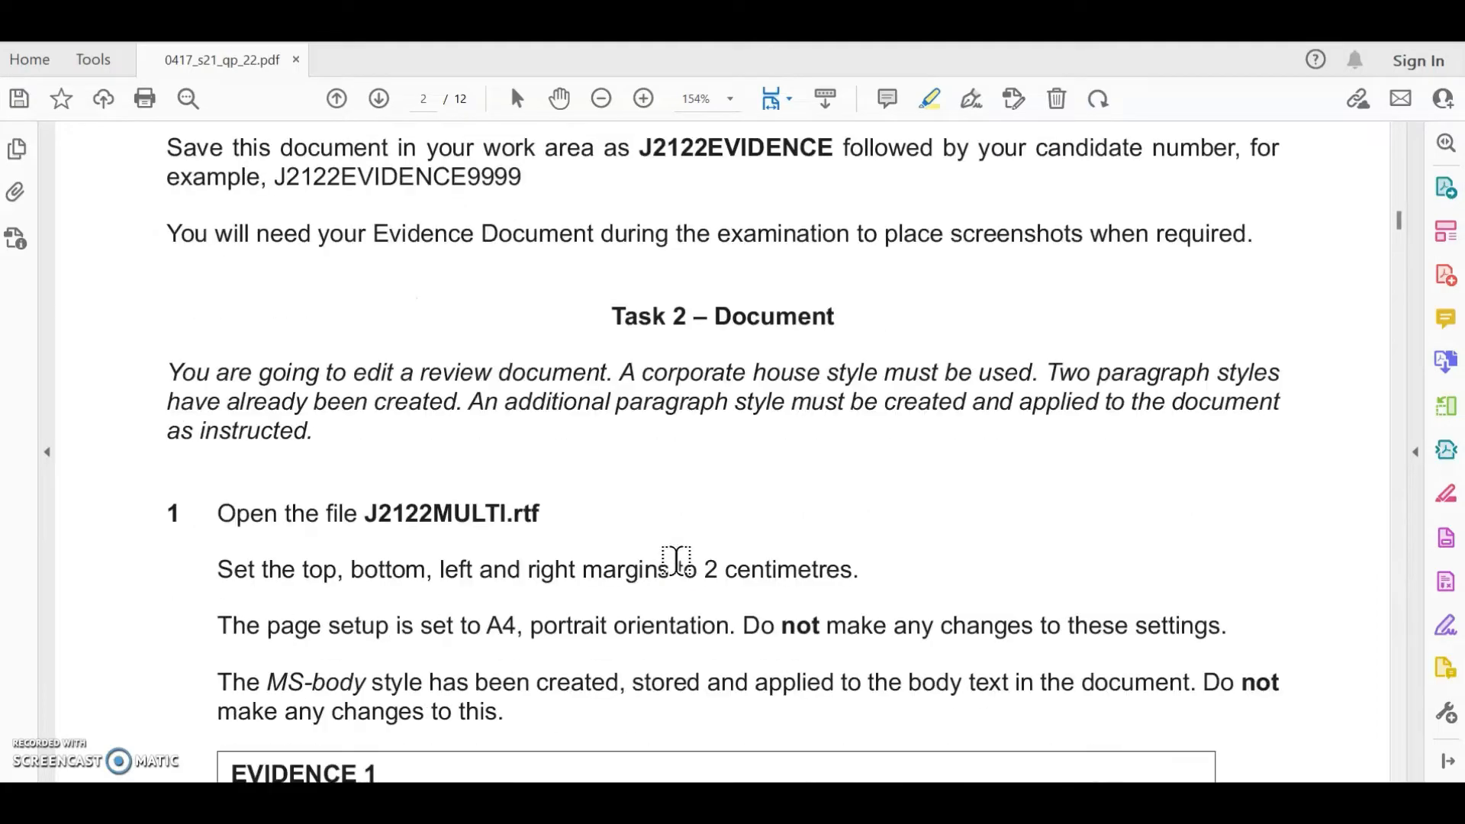
scroll(676, 561, "up", 2)
scroll(676, 561, "down", 15)
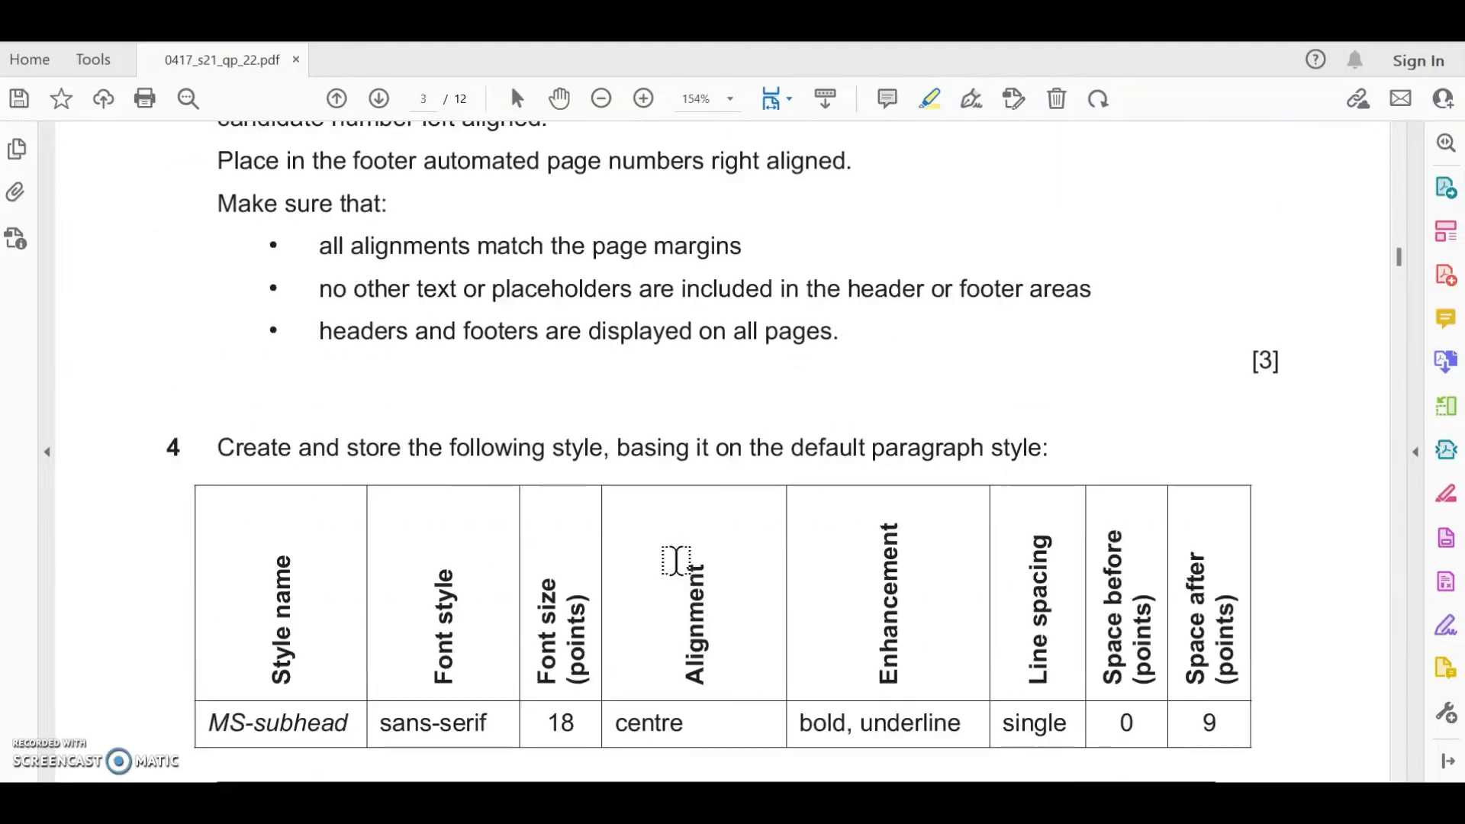
scroll(676, 561, "down", 15)
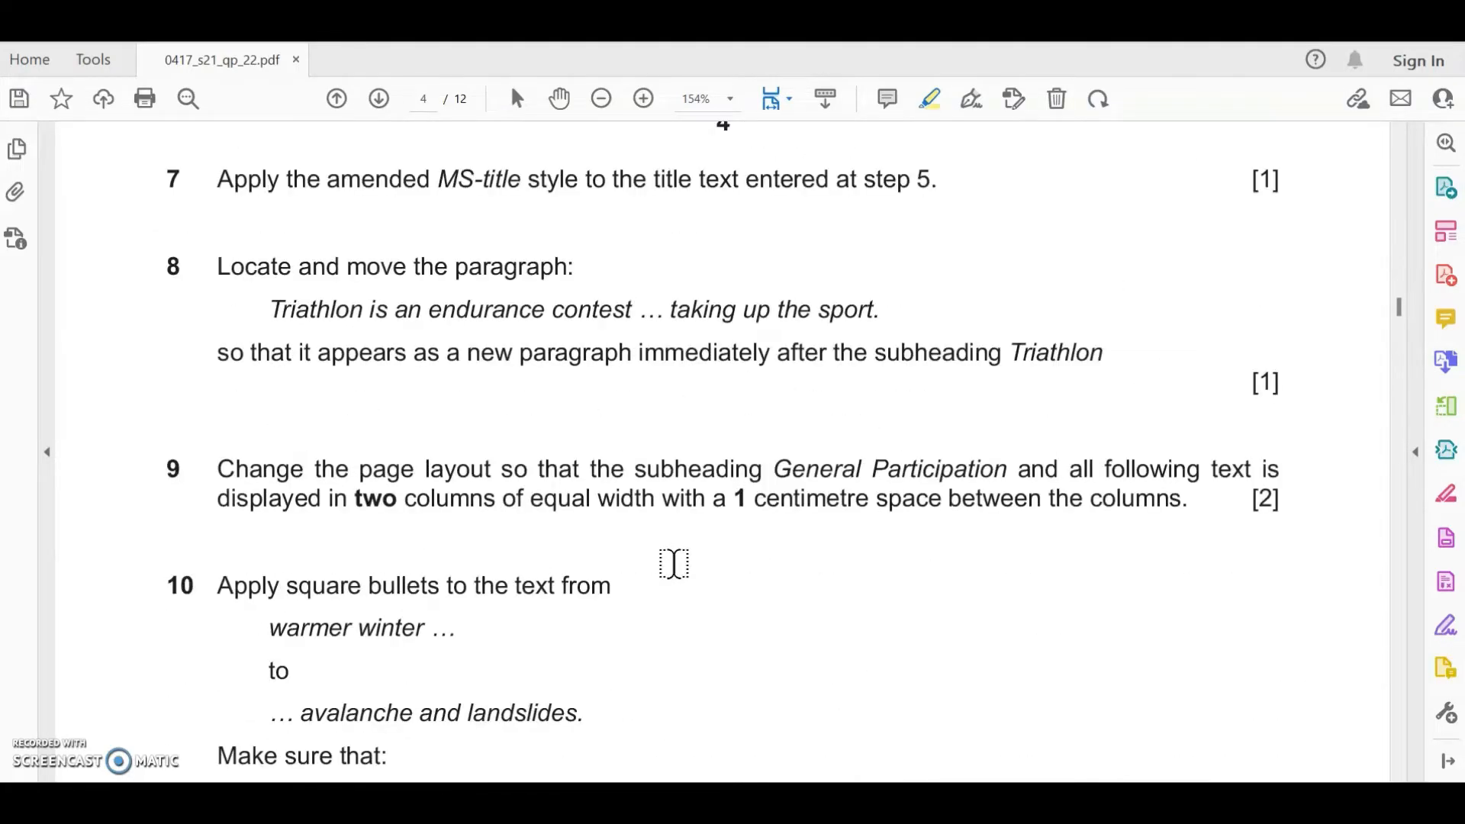
scroll(675, 564, "down", 15)
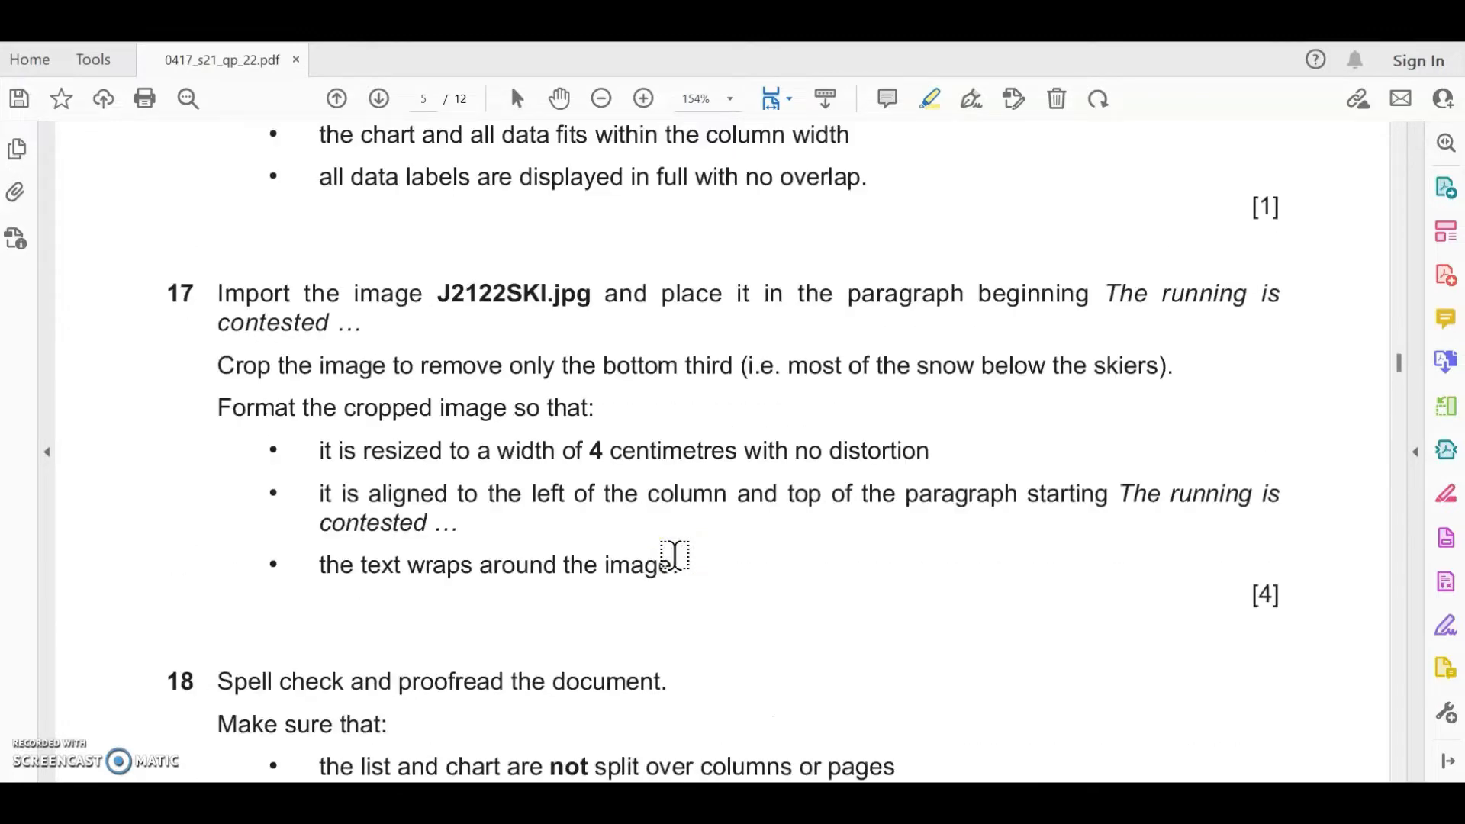
scroll(674, 557, "down", 15)
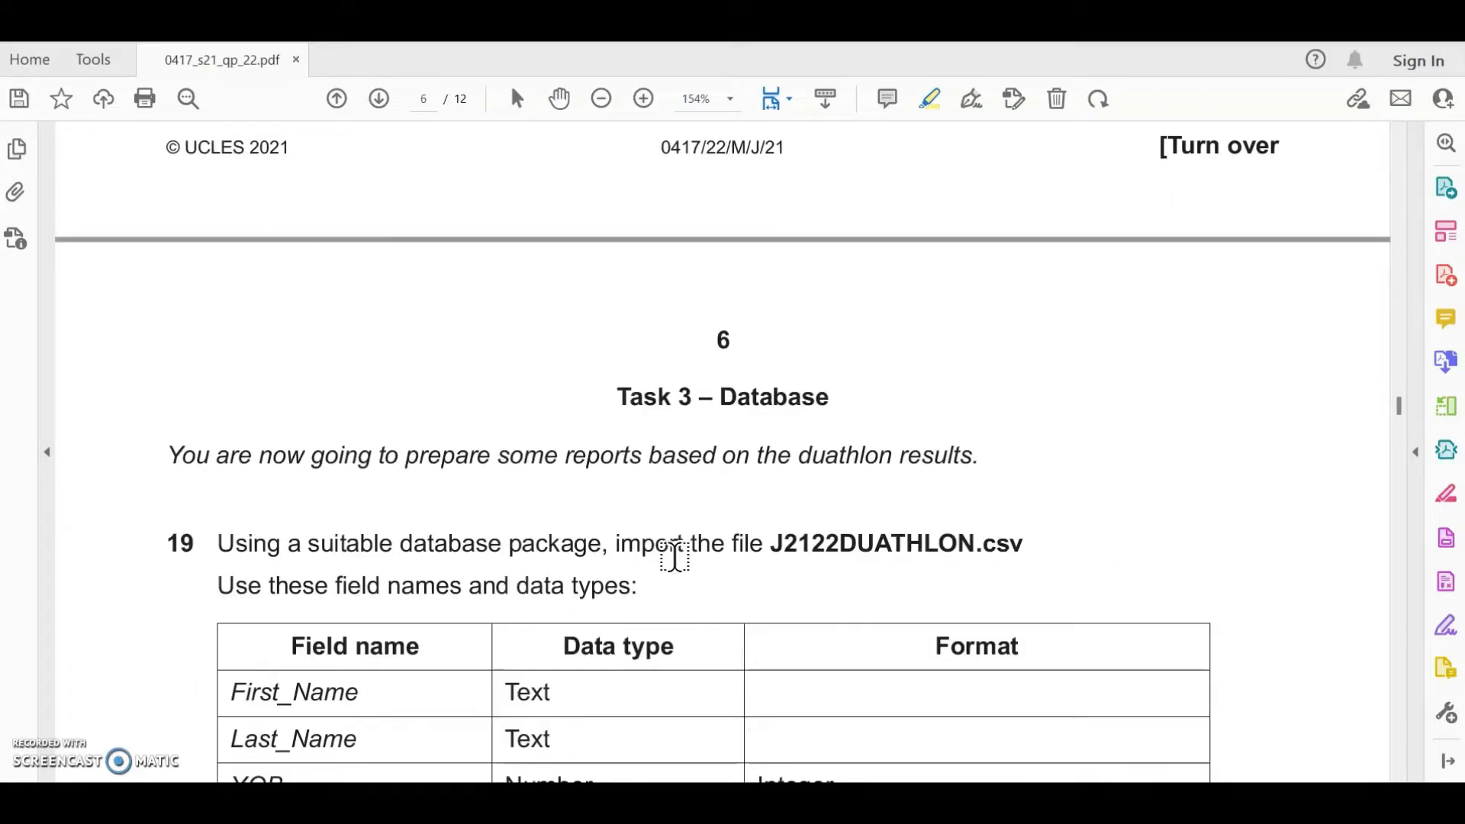
scroll(675, 557, "down", 2)
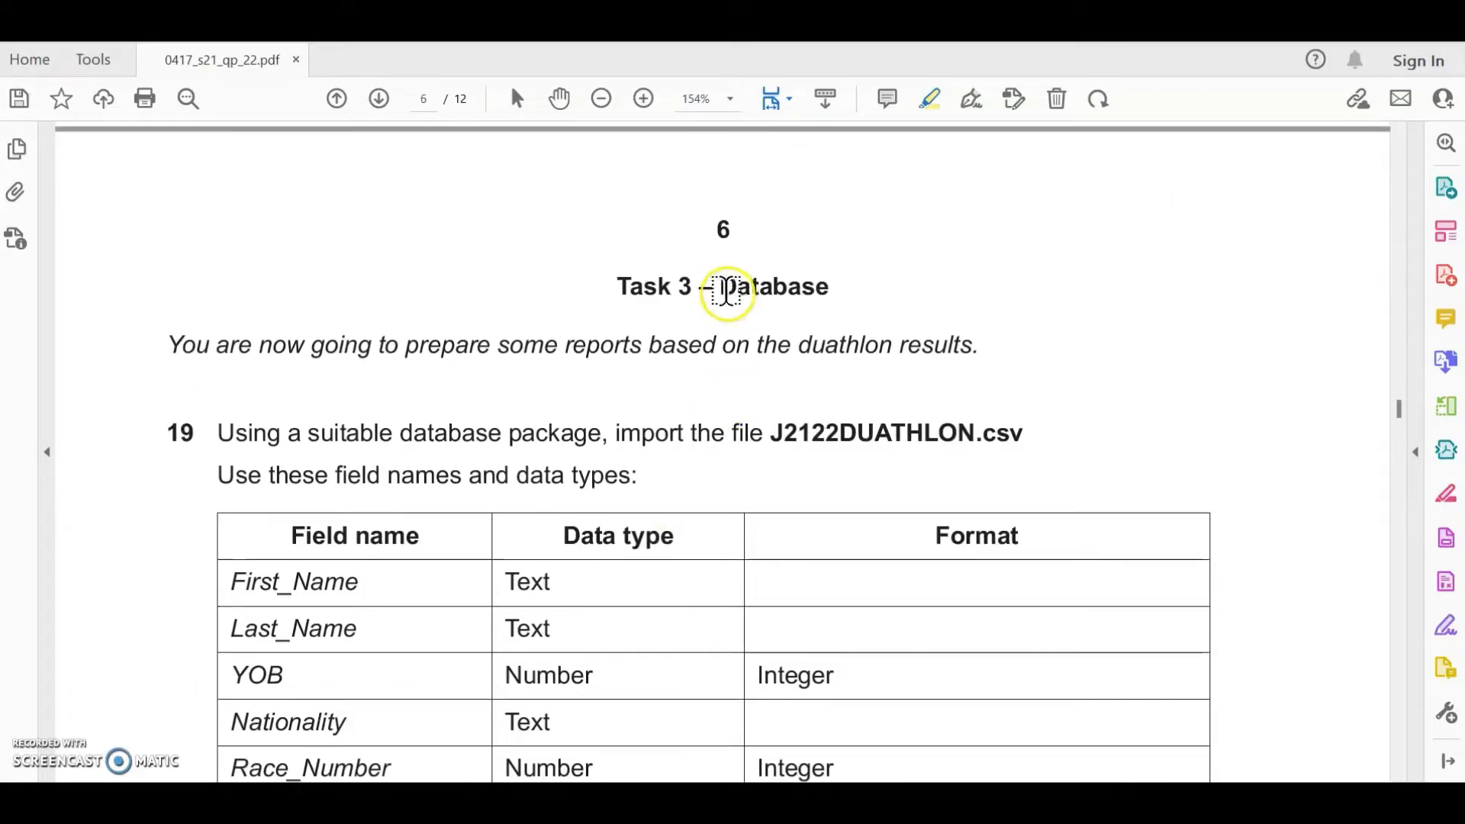
left_click_drag(727, 290, 840, 292)
- Highlight the ".csv" extension of the file name J2122DUATHLON.csv in question 19
scroll(771, 386, "down", 1)
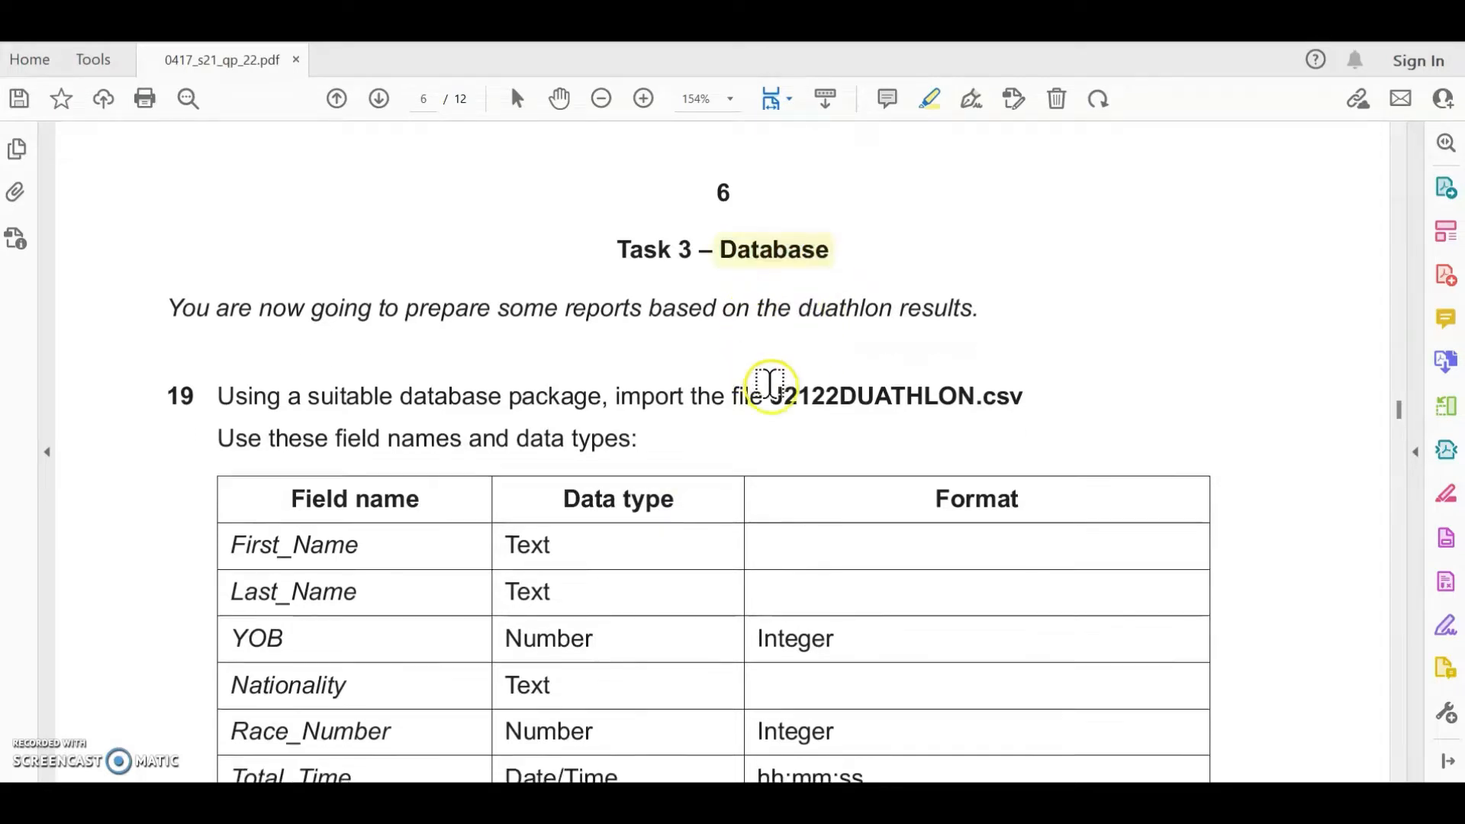
scroll(770, 385, "down", 2)
scroll(770, 385, "down", 1)
scroll(772, 384, "down", 4)
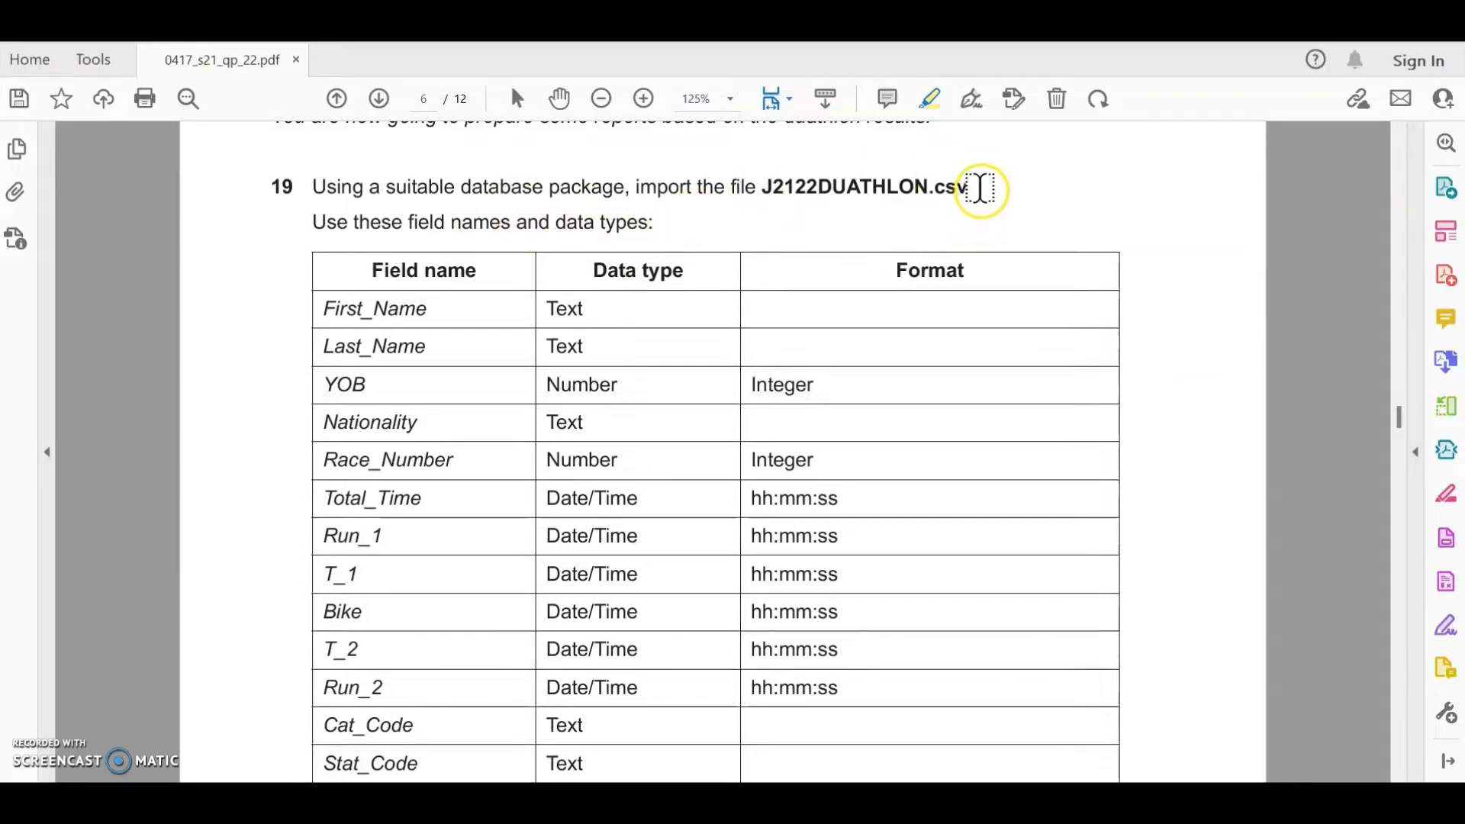
left_click_drag(974, 190, 934, 188)
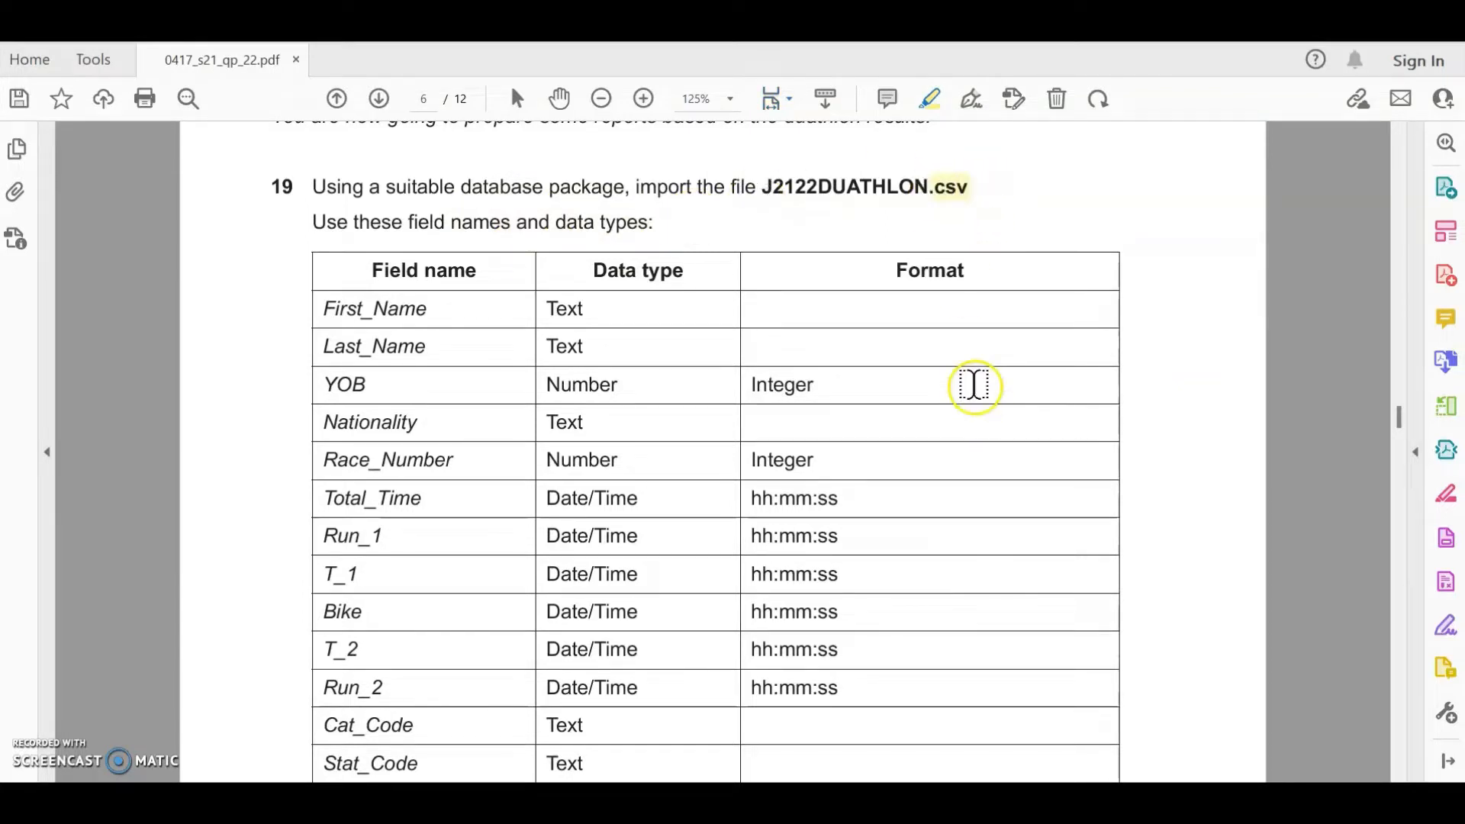
- In question 19, highlight the hh:mm:ss format of Total_Time and the instruction text "Race_Number as a primary key."
scroll(974, 385, "down", 3)
scroll(975, 386, "up", 2)
scroll(975, 385, "down", 1)
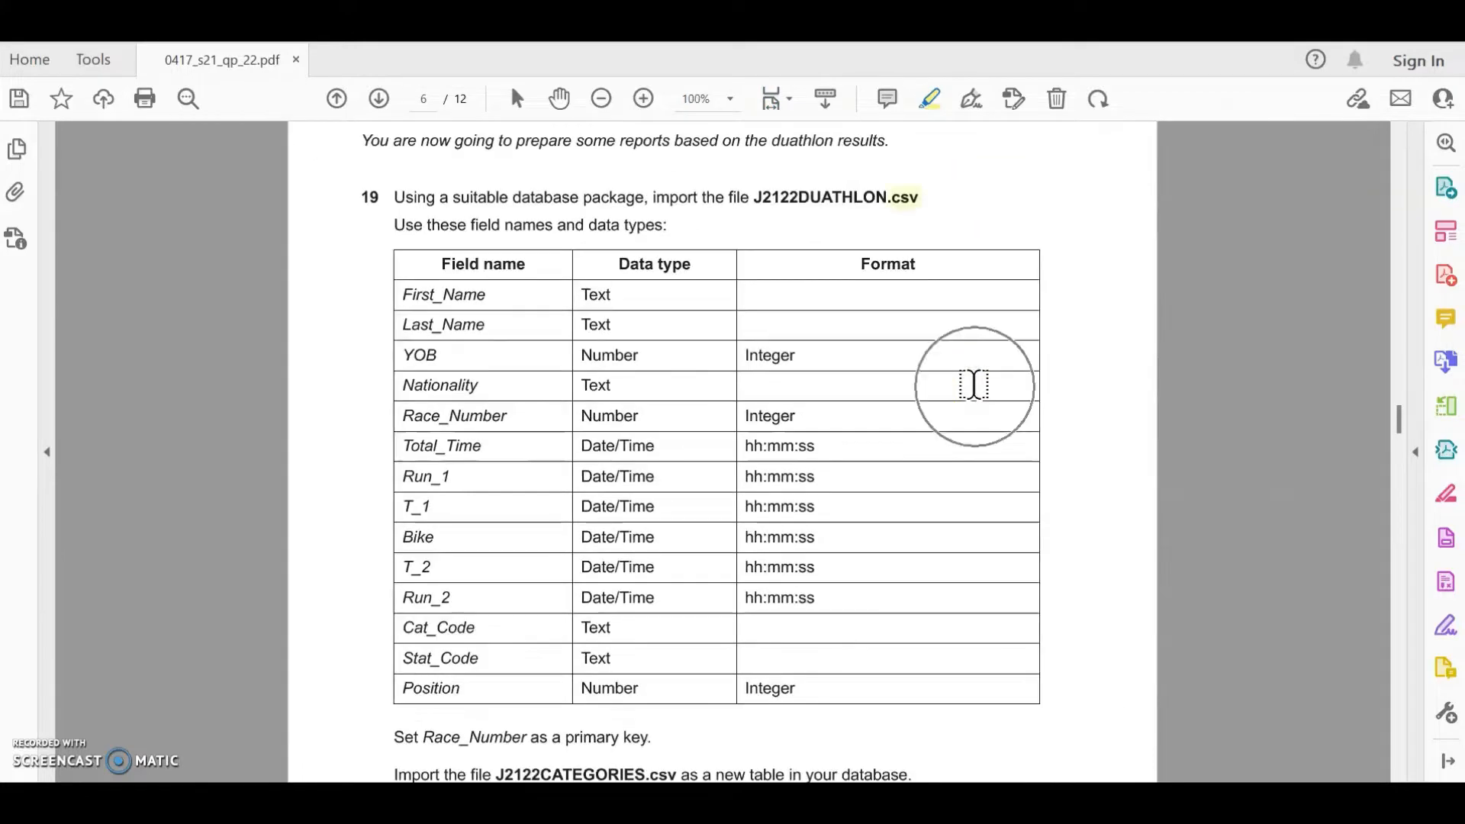
scroll(975, 385, "down", 2)
left_click(441, 222)
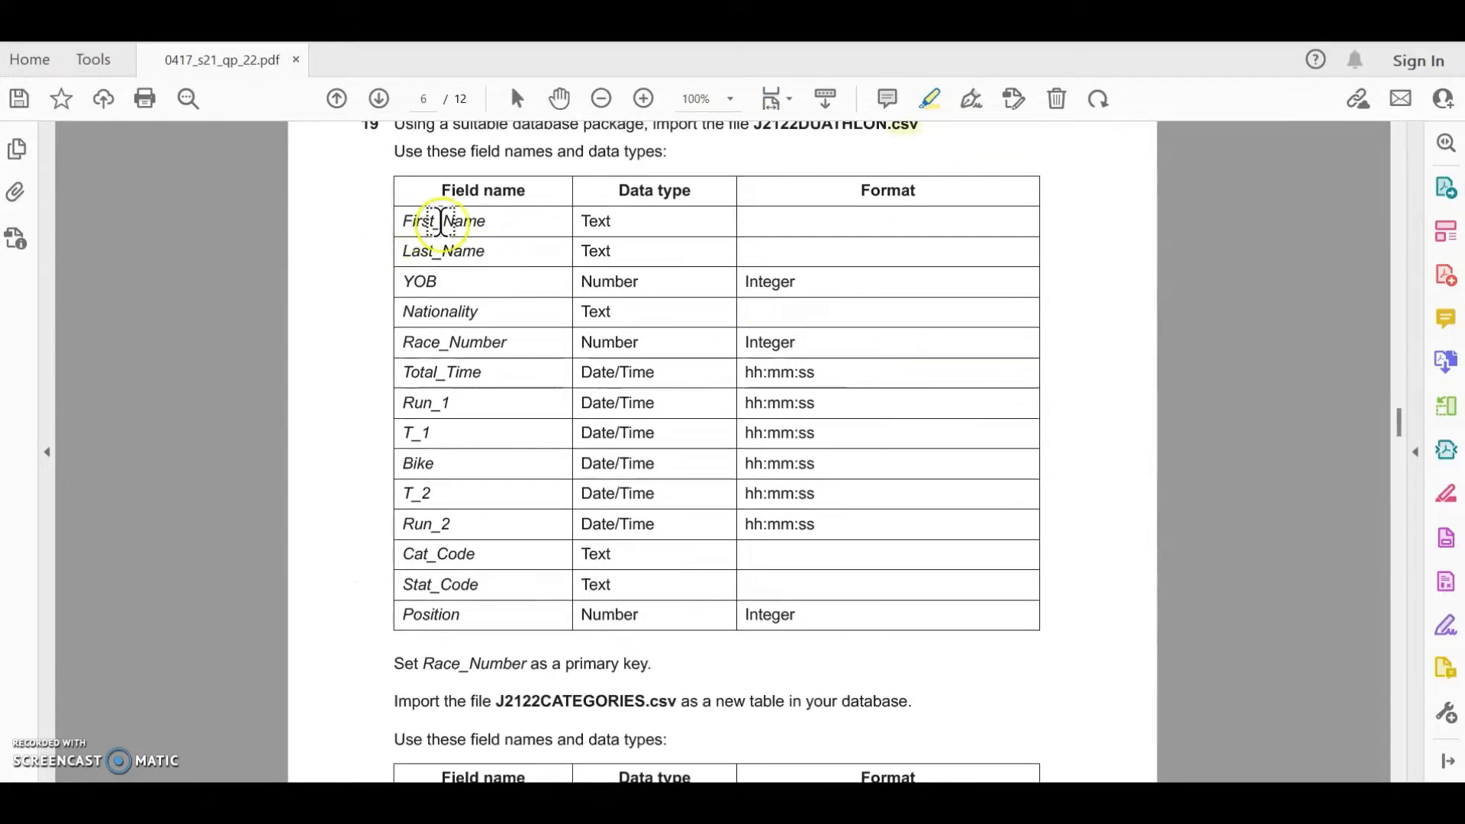
scroll(717, 309, "up", 1)
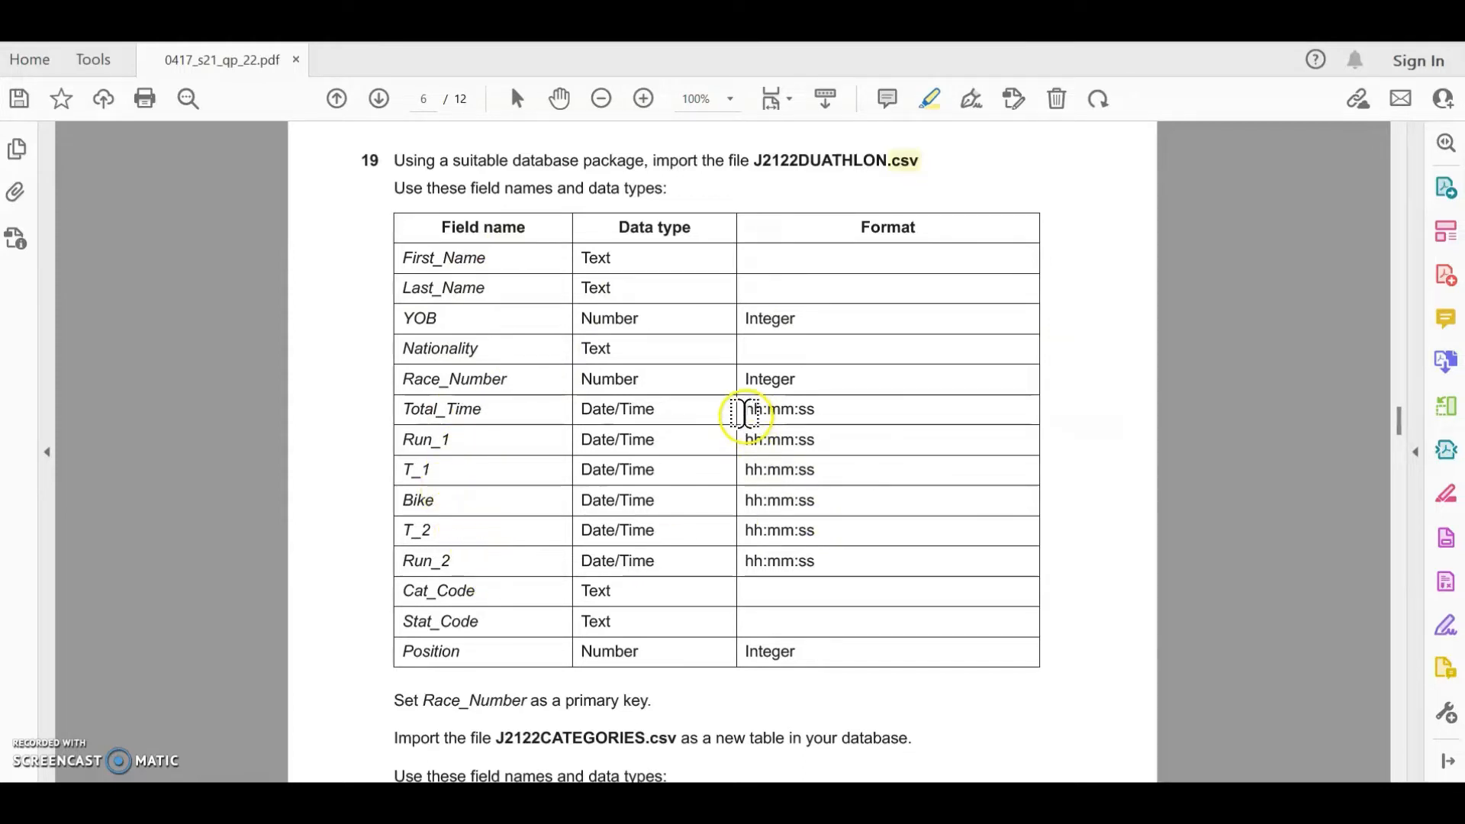
left_click_drag(741, 413, 818, 409)
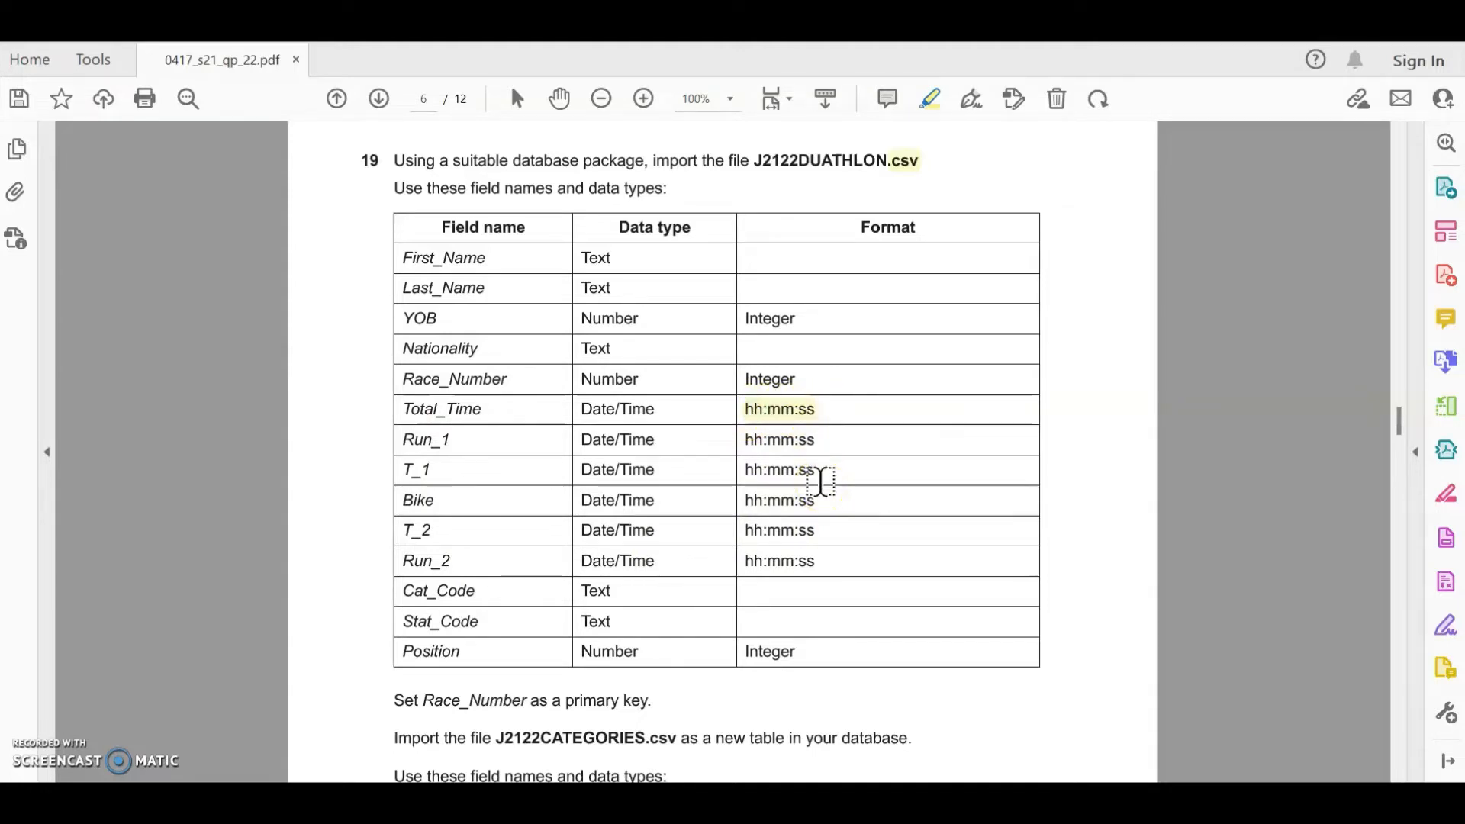
scroll(821, 481, "down", 1)
left_click_drag(423, 669, 653, 666)
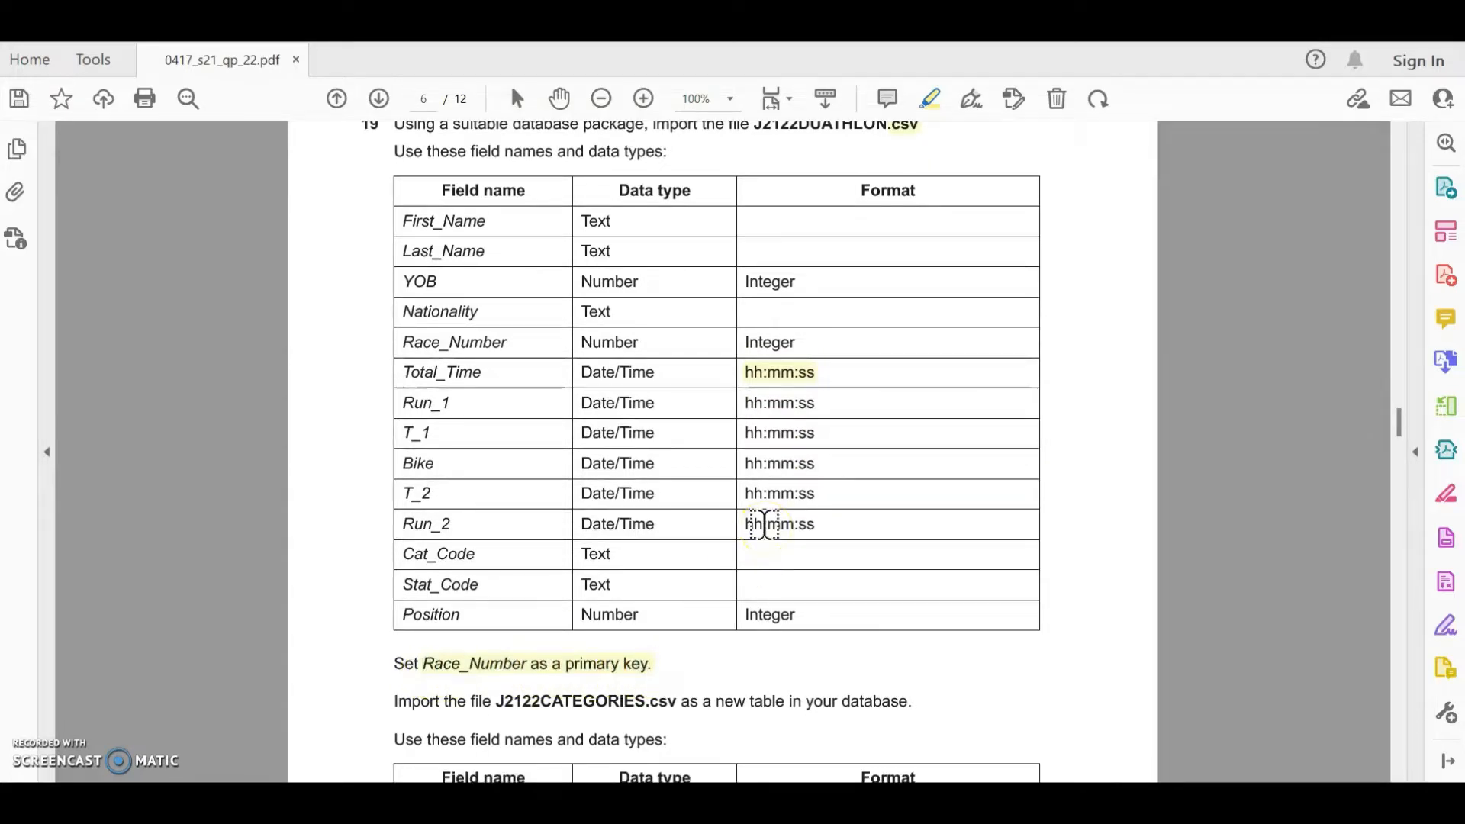
- Switch to Microsoft Access and start a new blank database
key("super")
type("access")
key("Return")
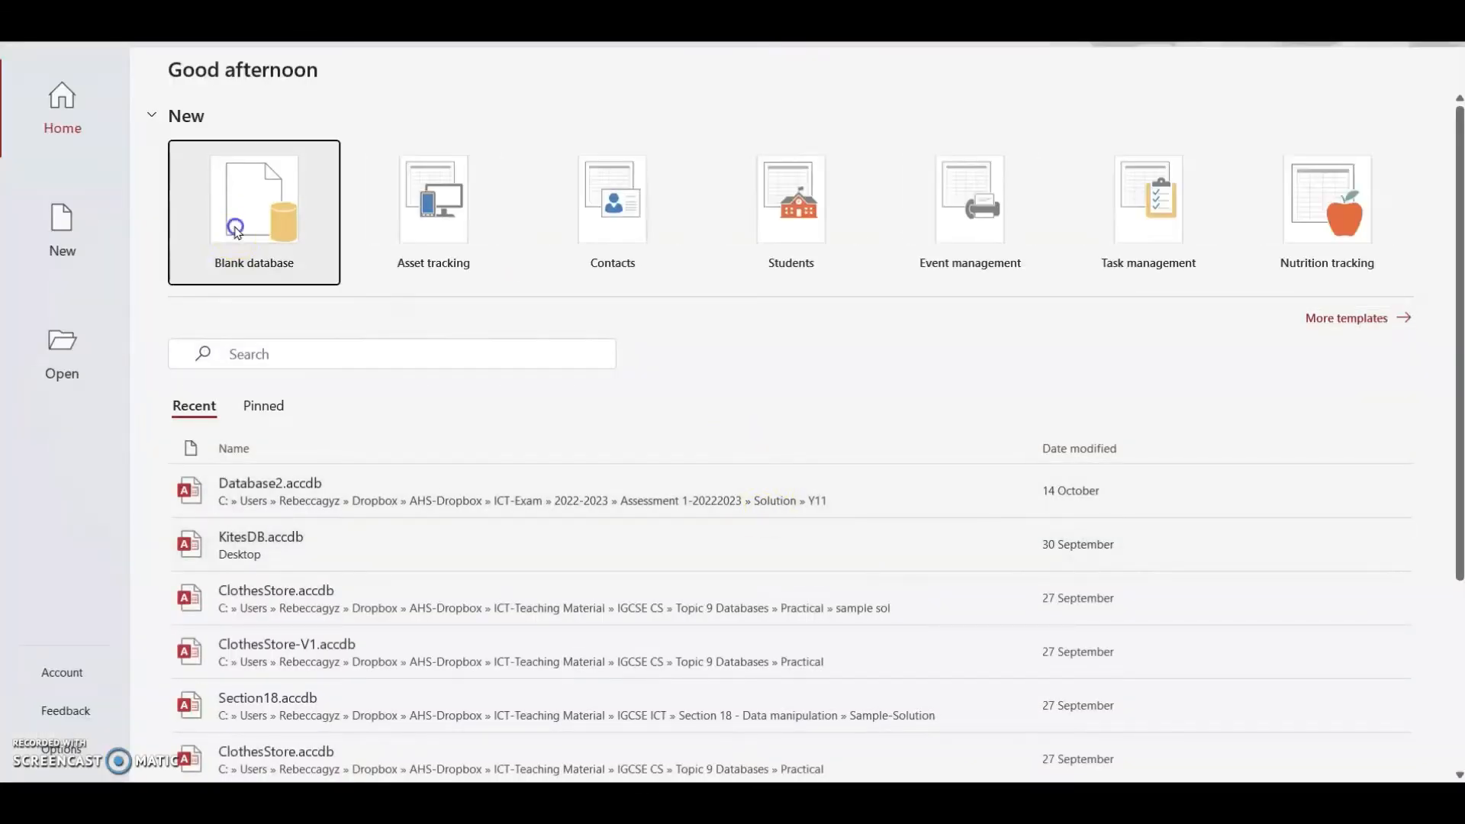
left_click(236, 231)
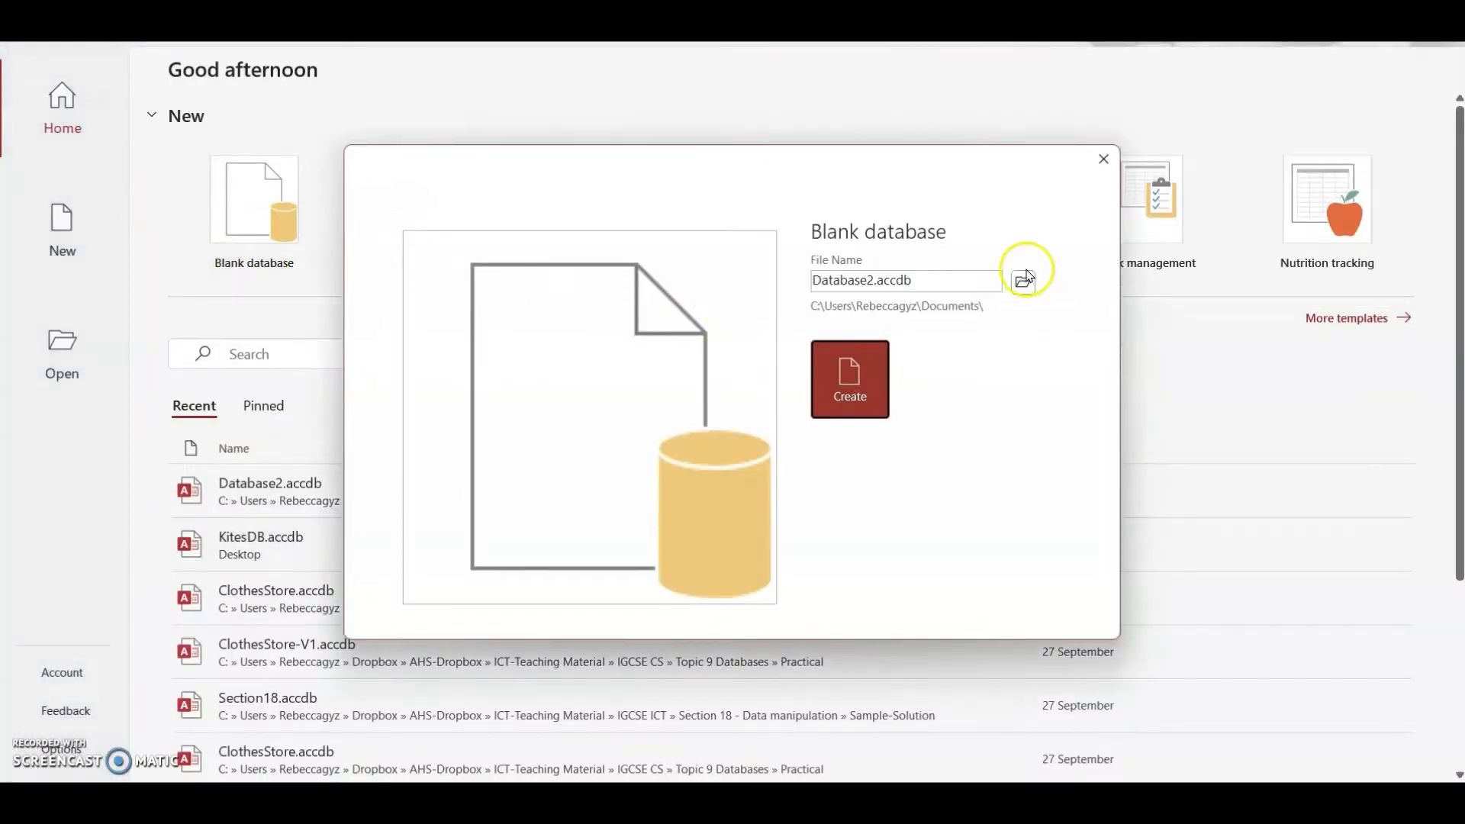
- Set the new database's save location to the June2021-P22 folder inside the IGCSE folder on the Desktop
left_click(1023, 280)
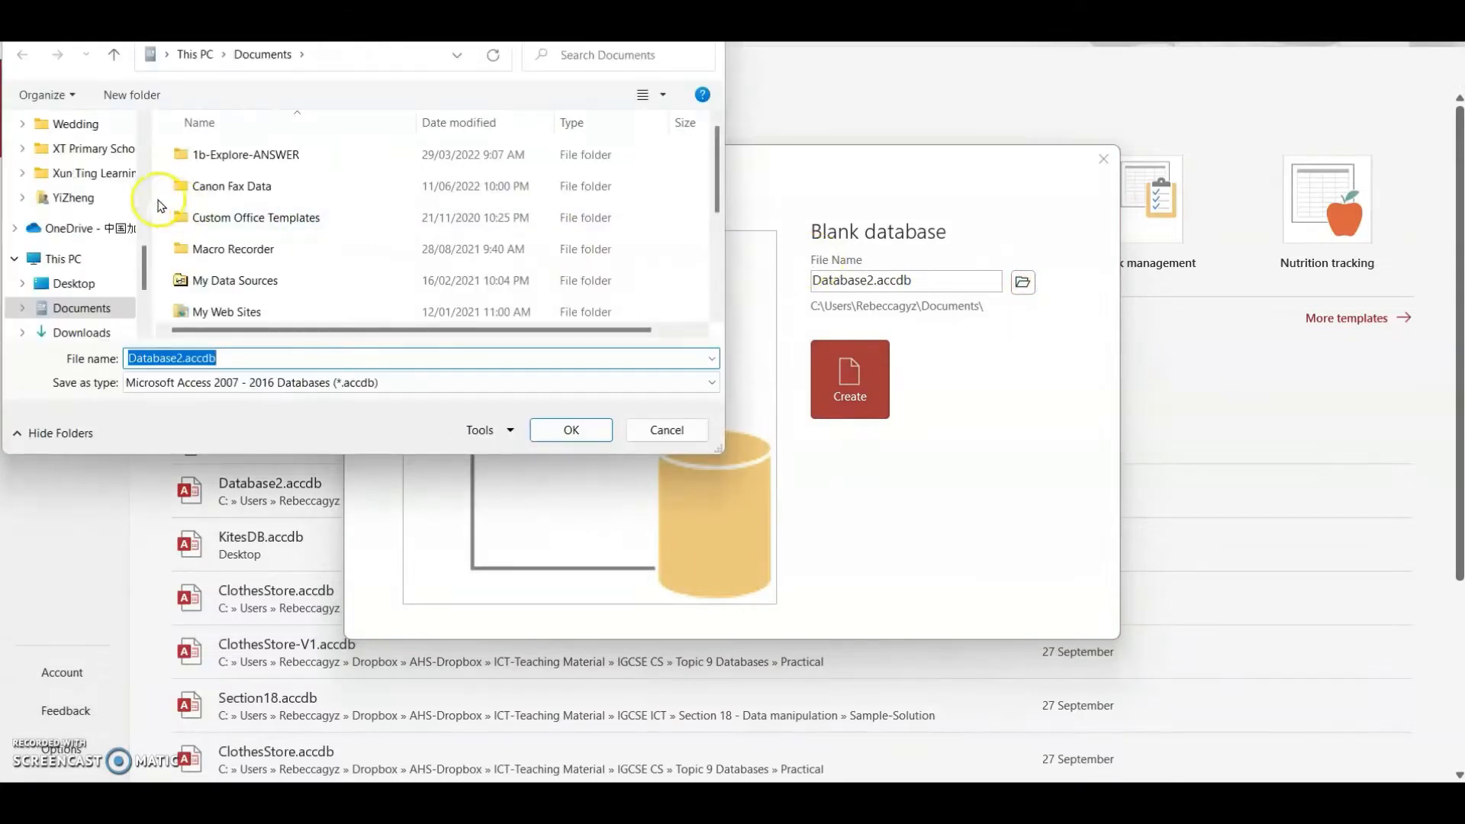
scroll(115, 221, "up", 7)
scroll(102, 242, "down", 1)
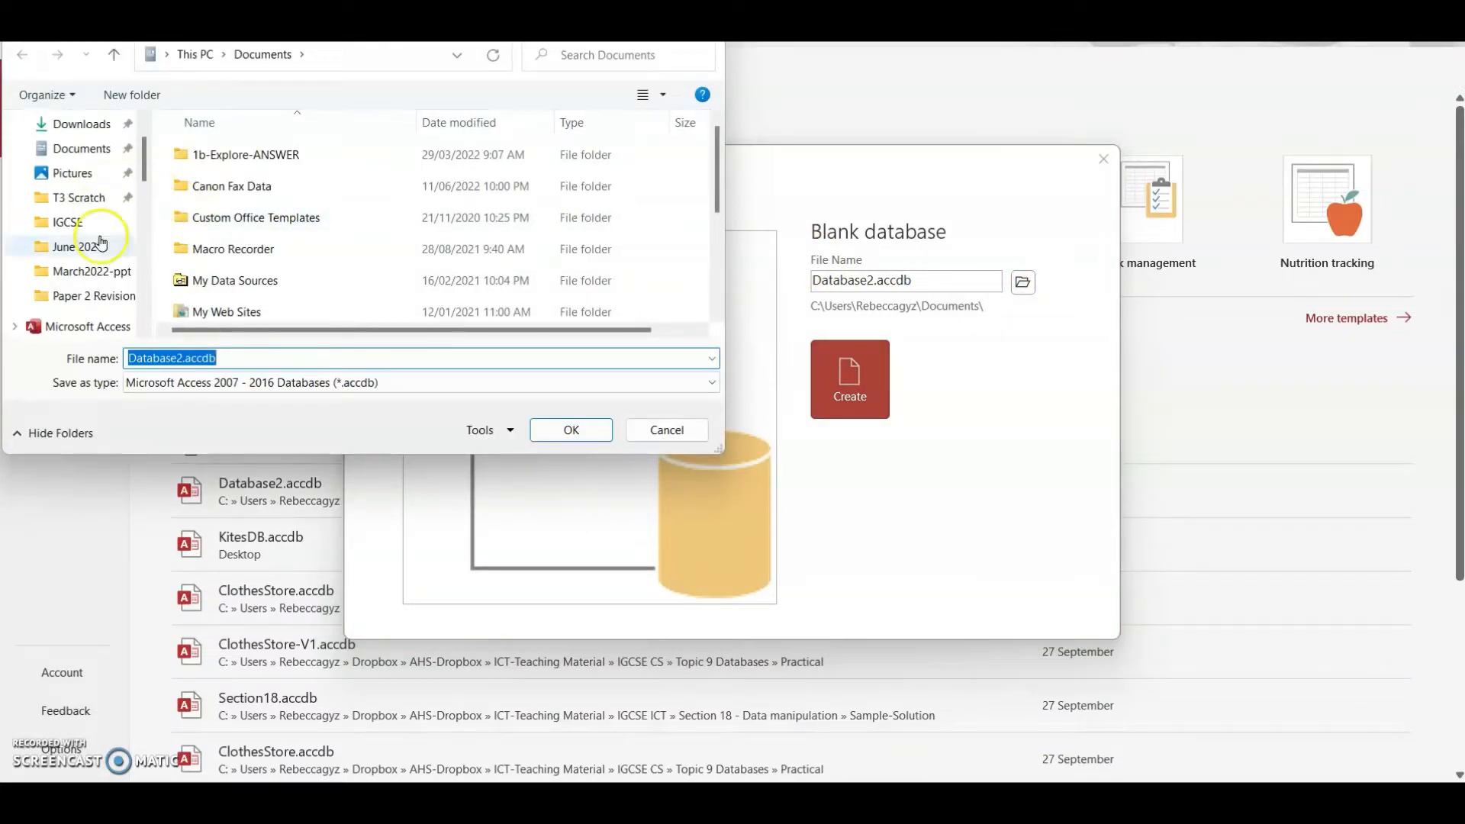
left_click(105, 271)
left_click(262, 56)
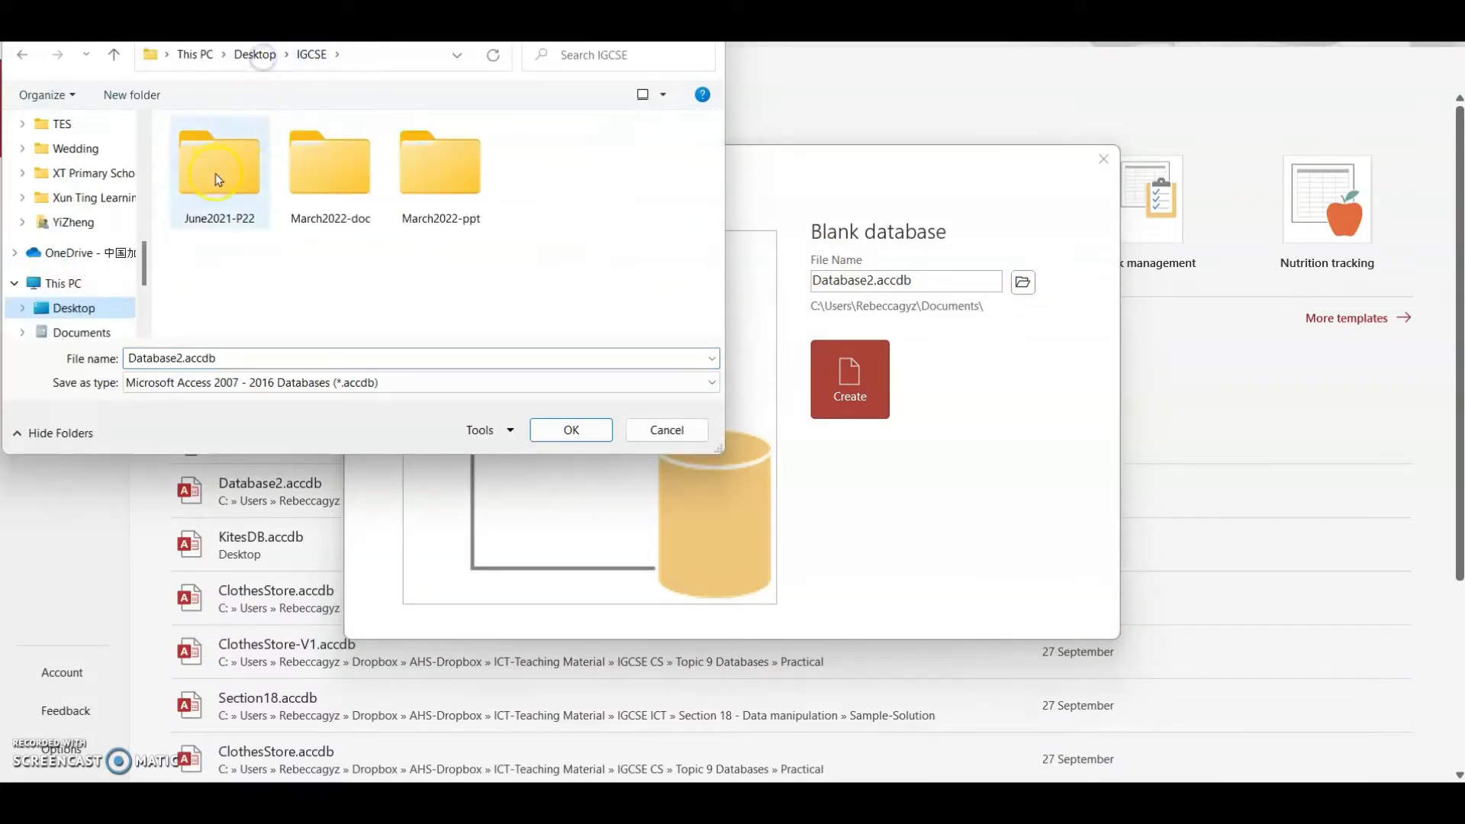
double_click(218, 178)
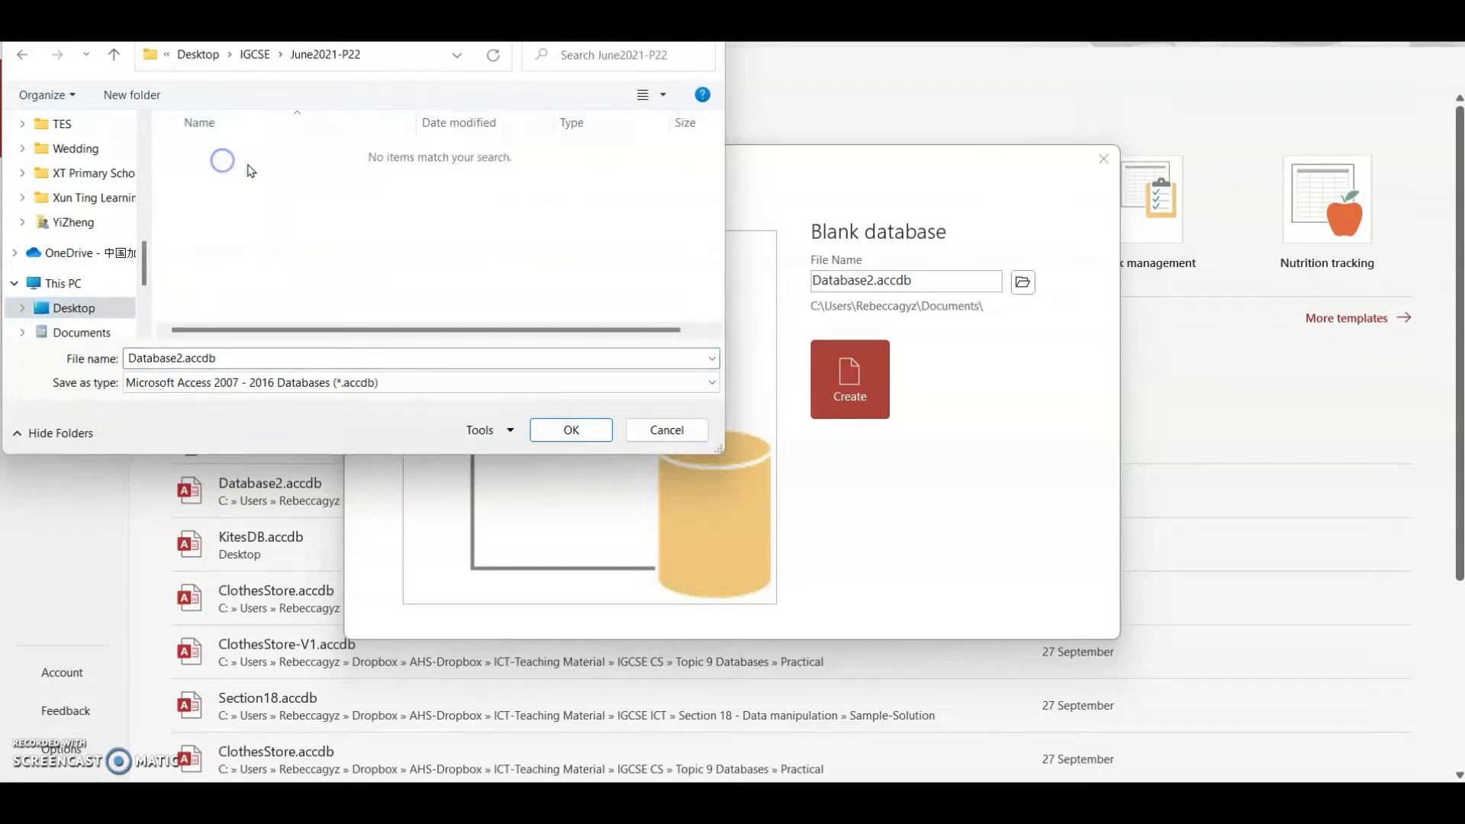
- Create the database with the file name Task3 and close its empty default table
double_click(330, 358)
type("Task3")
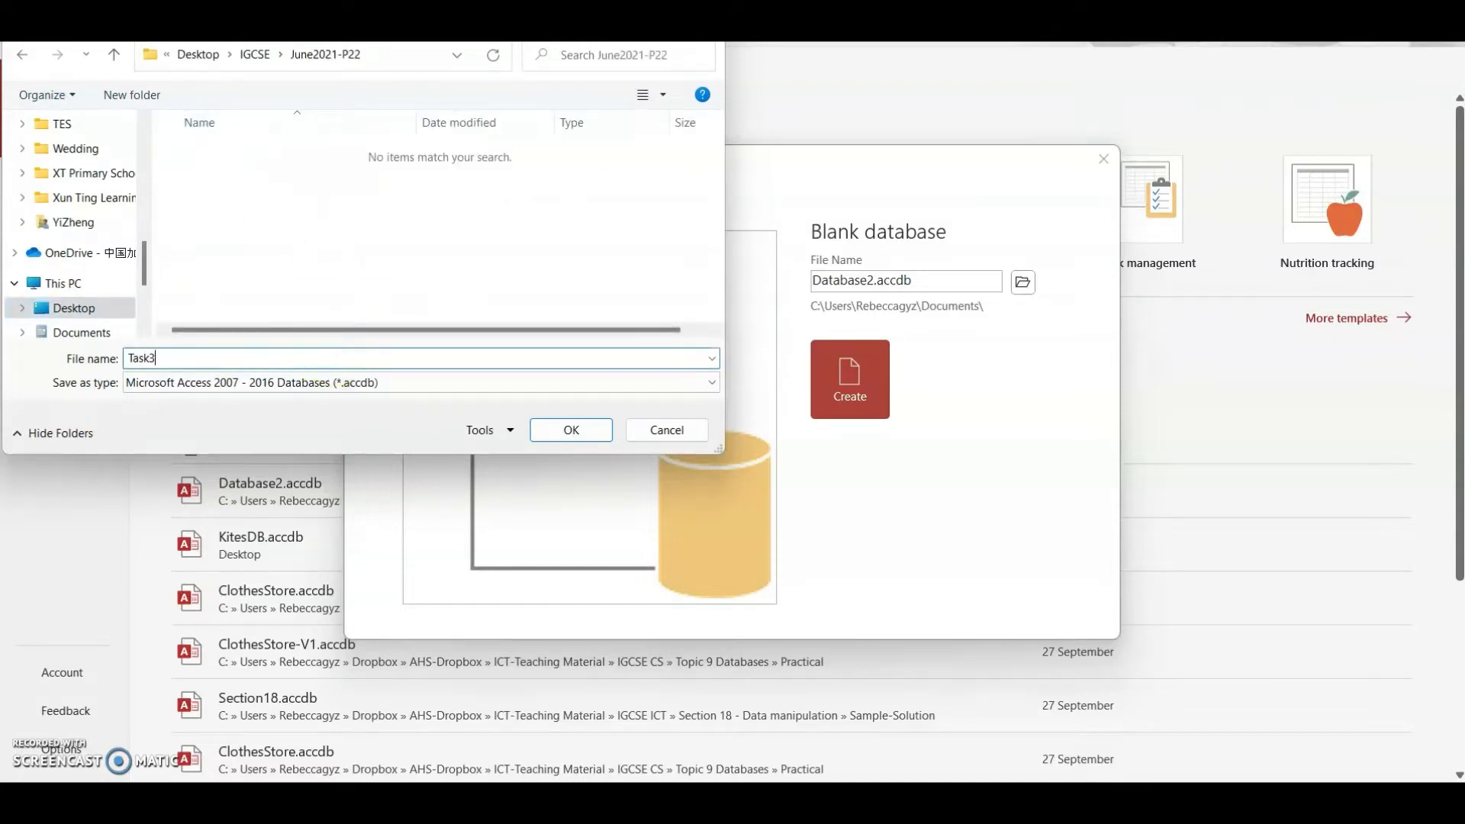
key("Return")
left_click(812, 376)
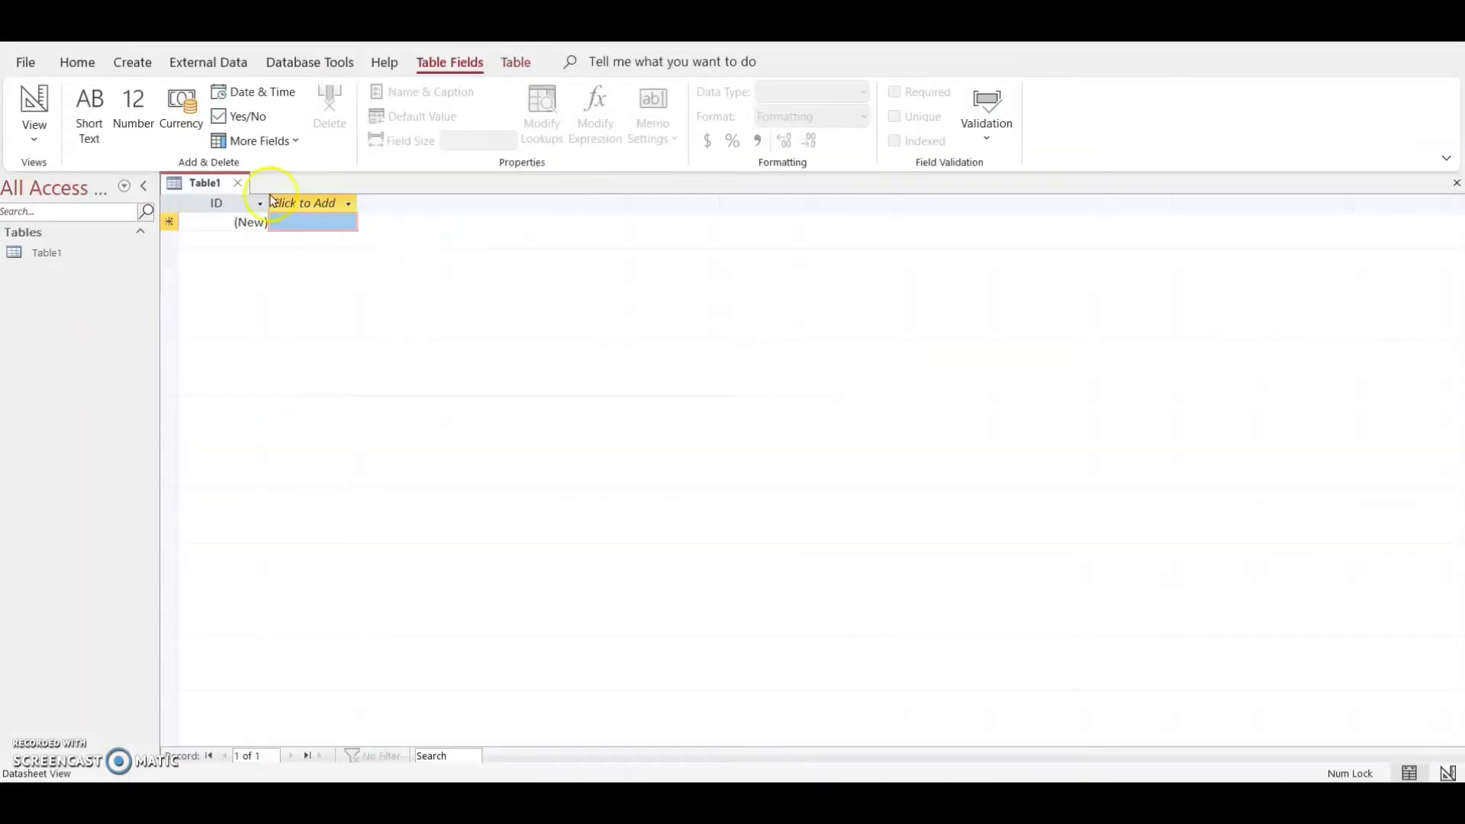
left_click(237, 182)
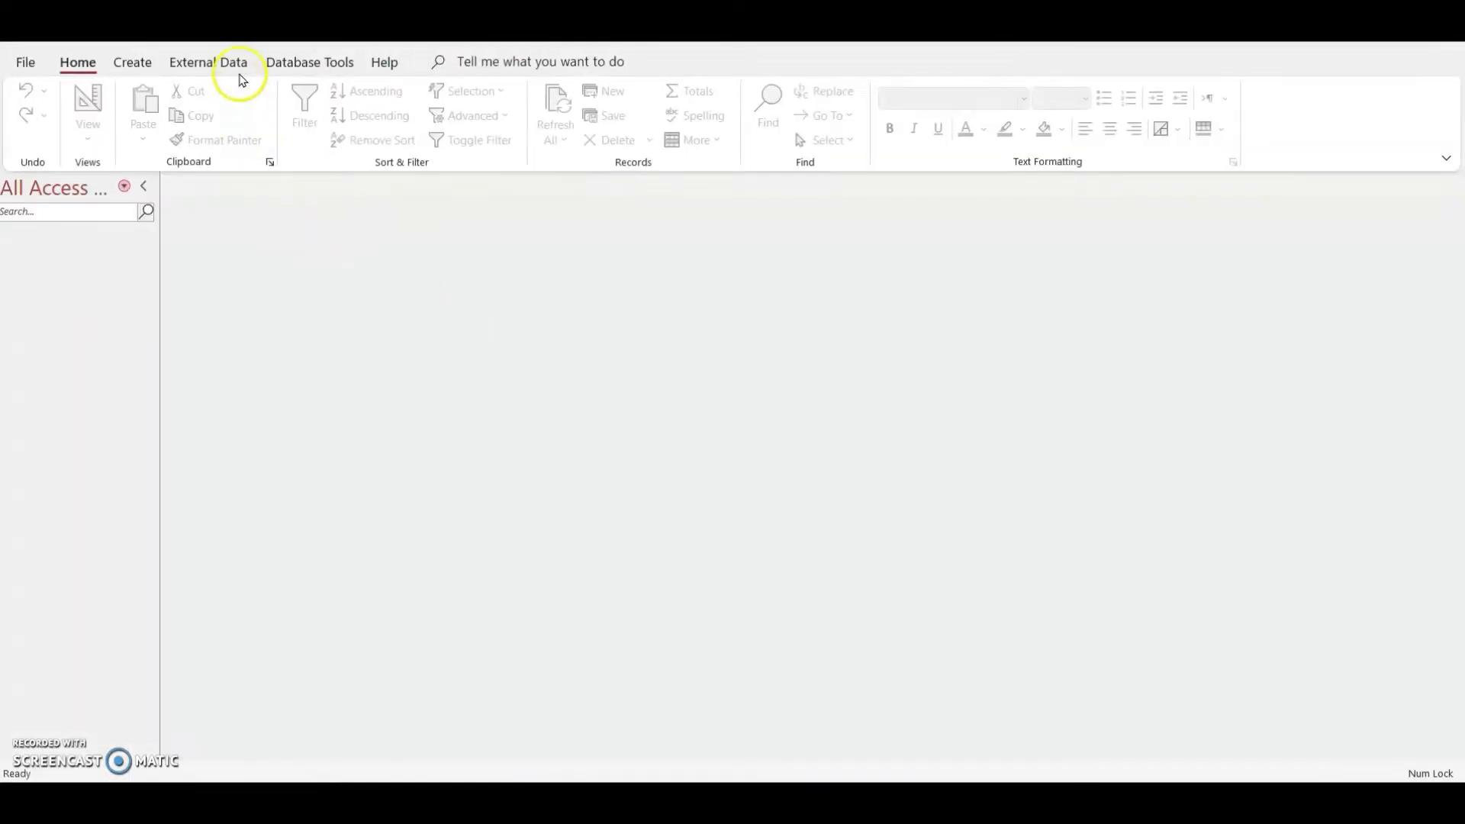
- Start importing external data from a text file and browse for the source file
left_click(241, 73)
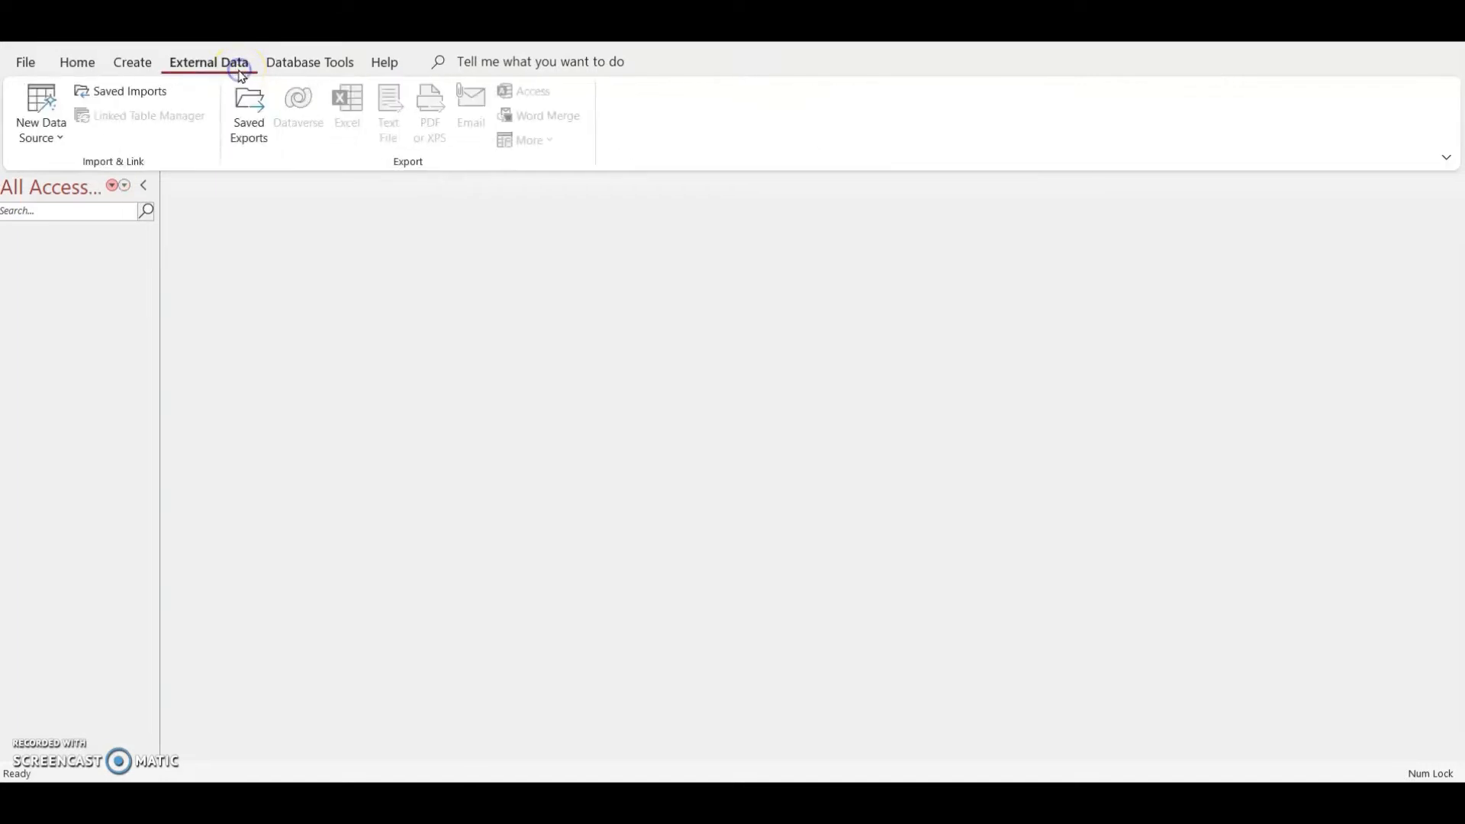
left_click(47, 136)
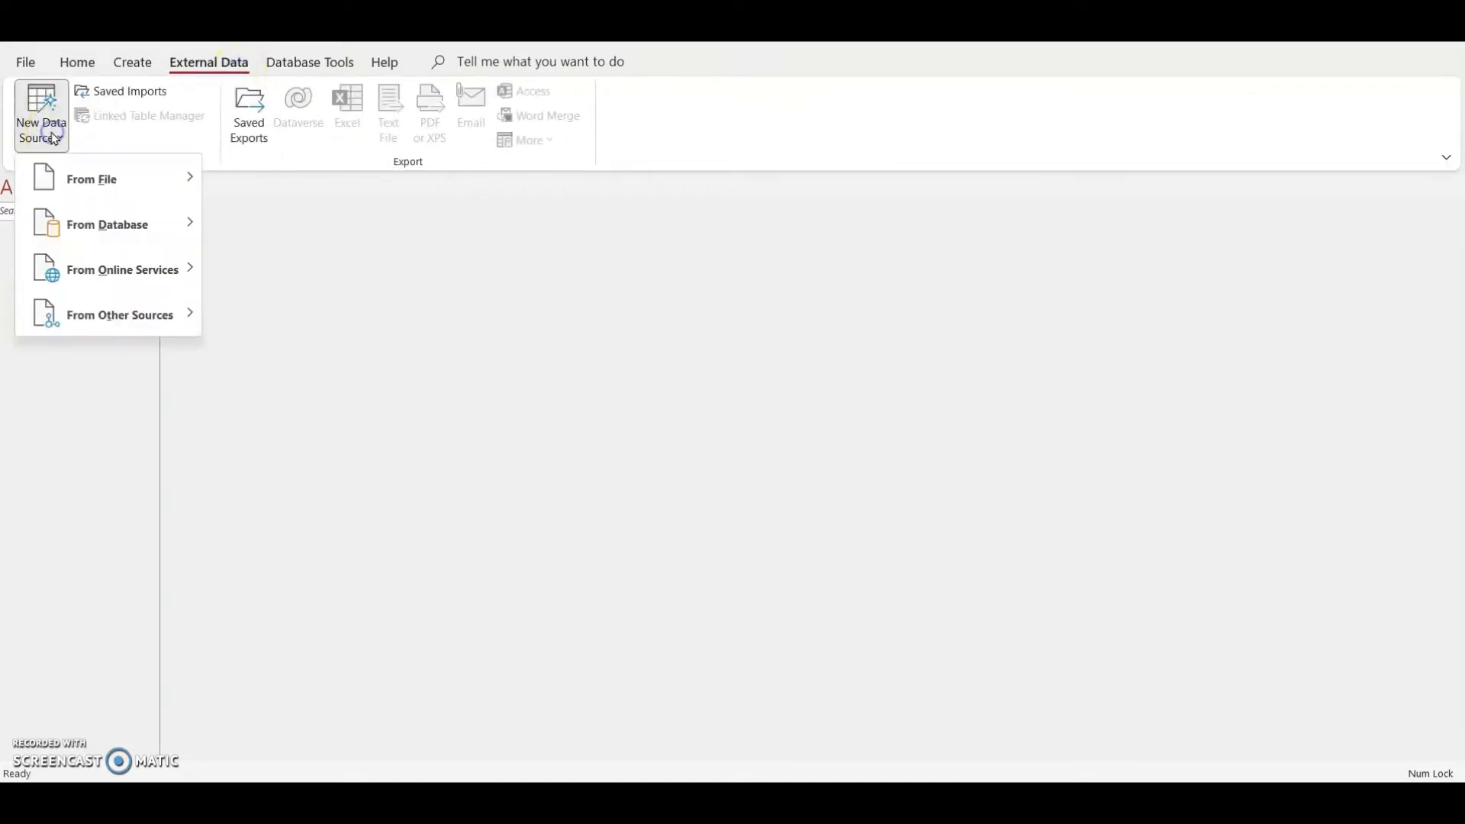
left_click(145, 181)
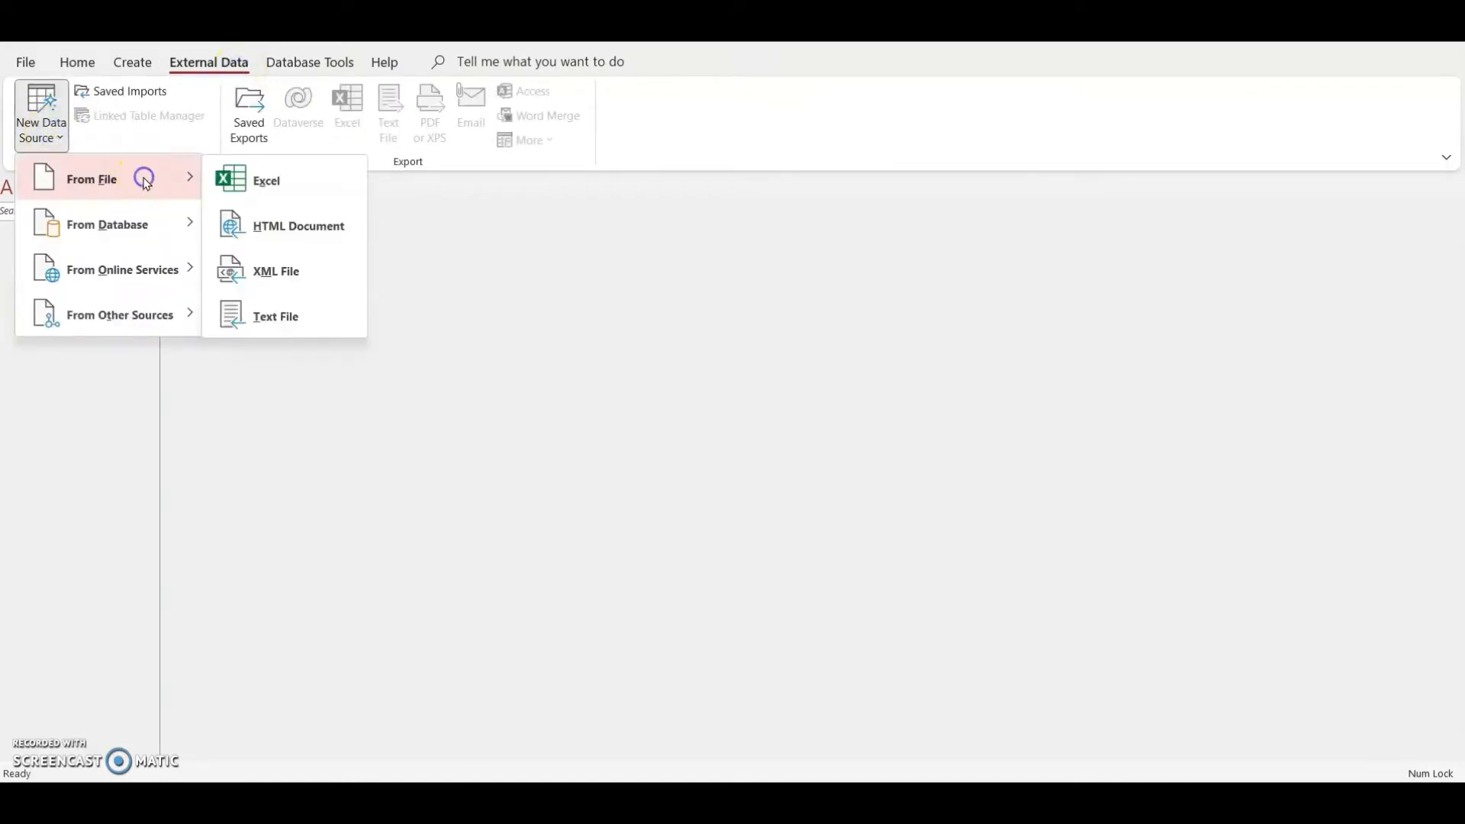
left_click(344, 320)
left_click(1053, 268)
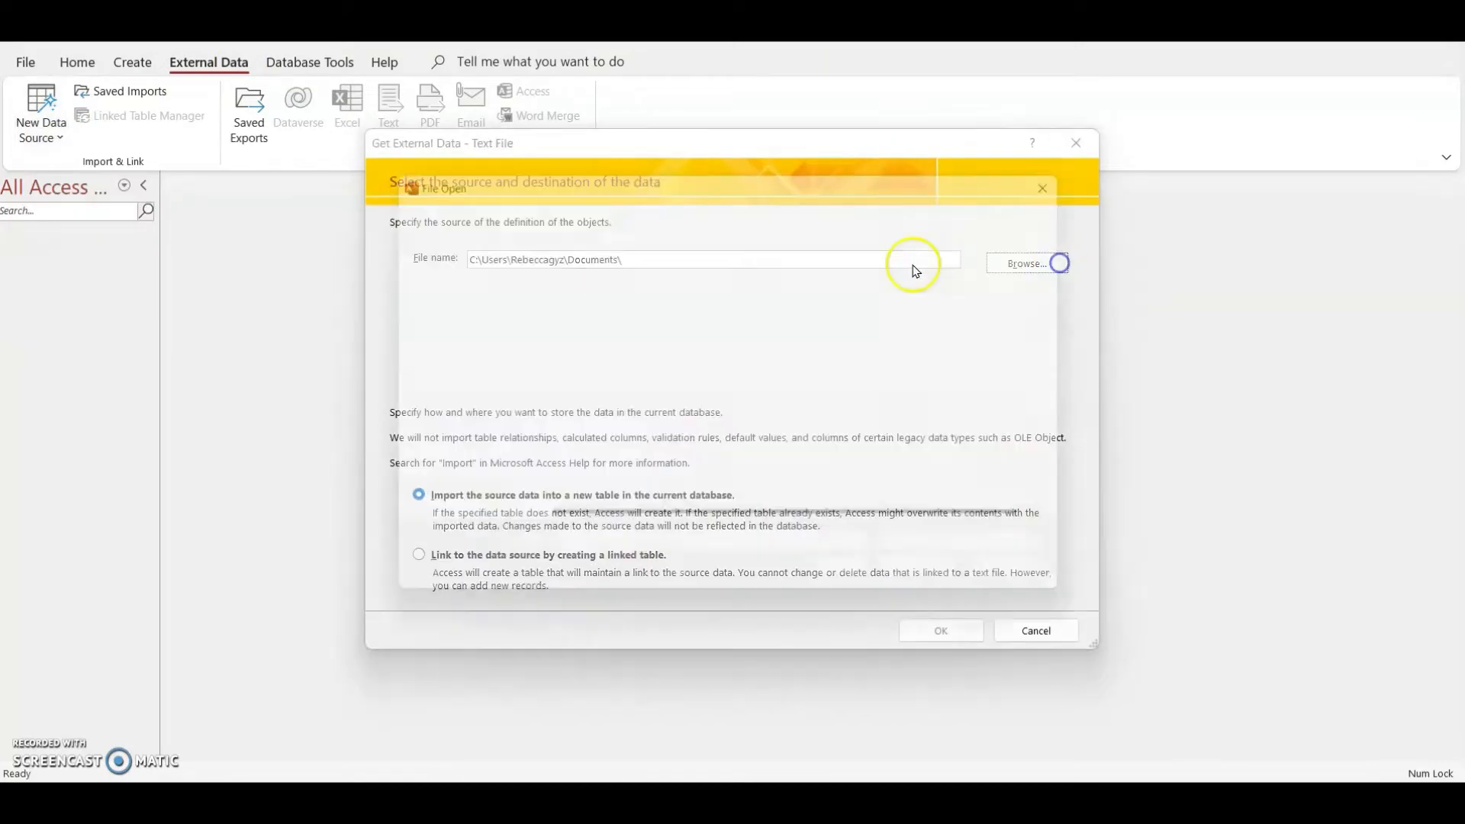
- Choose J2122DUATHLON.csv from the June2021-P22 folder inside the Desktop's IGCSE folder as the source for a new table
scroll(481, 335, "up", 10)
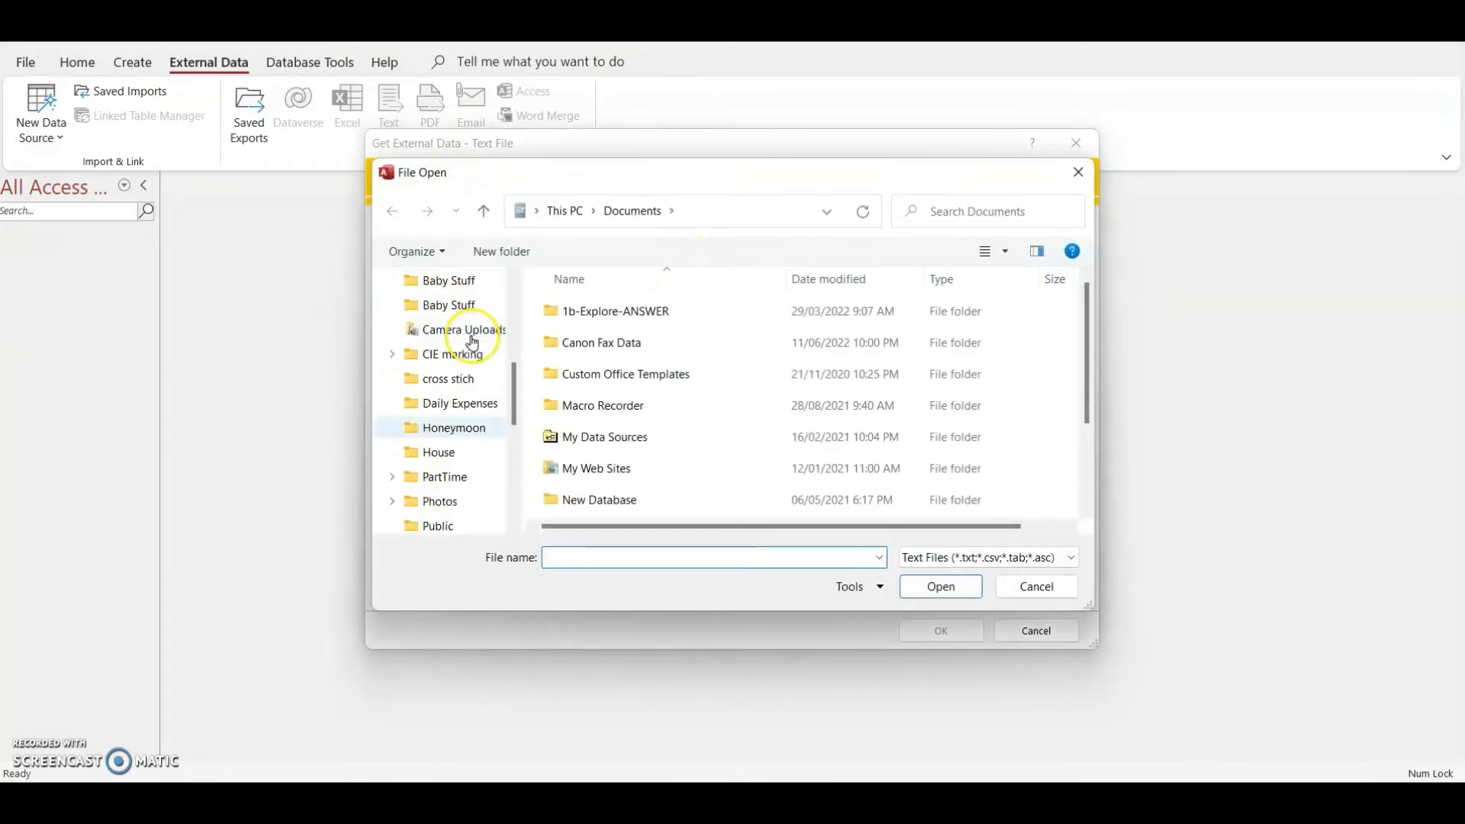
scroll(475, 342, "up", 2)
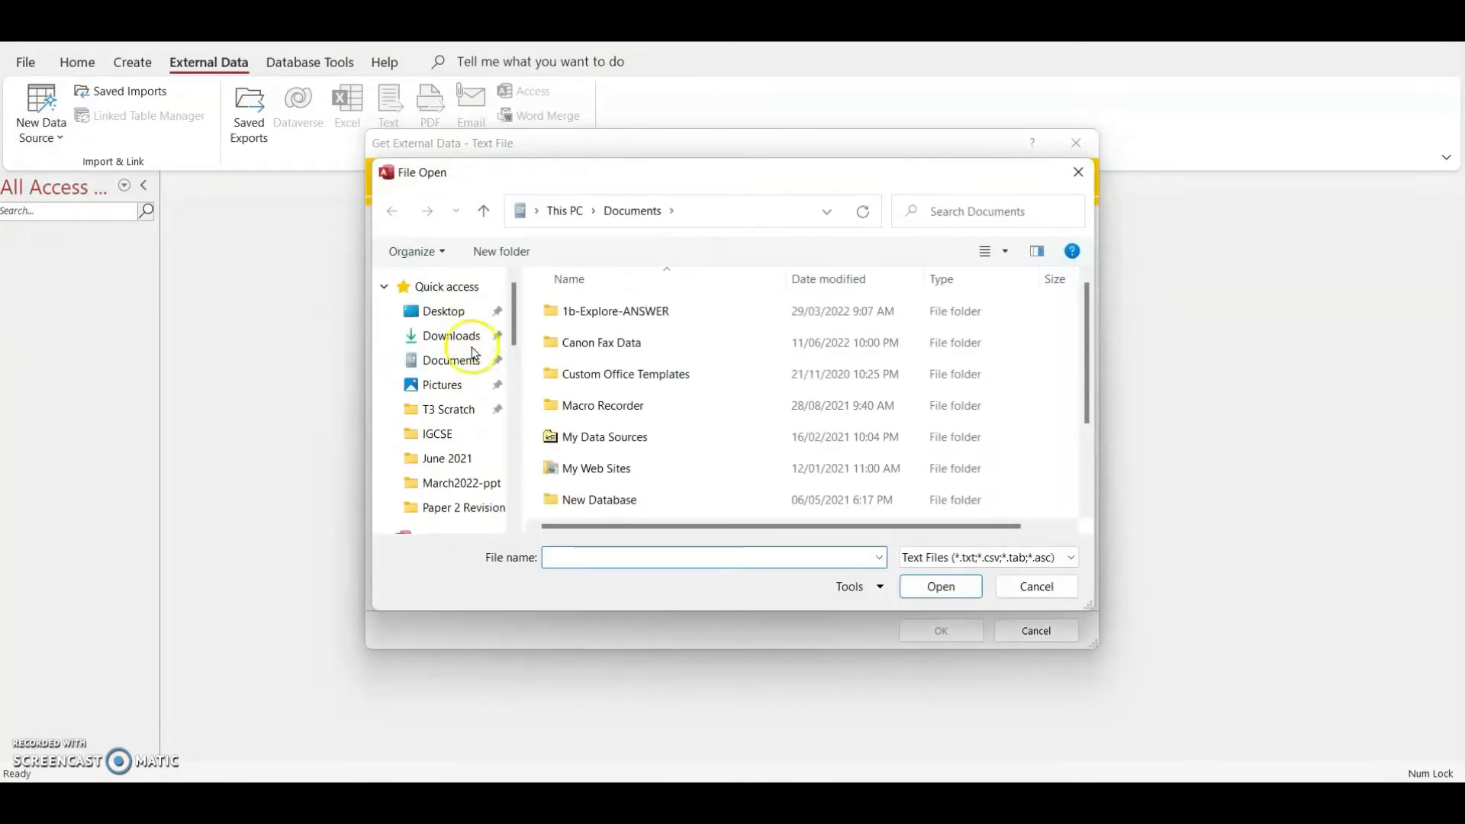
left_click(454, 459)
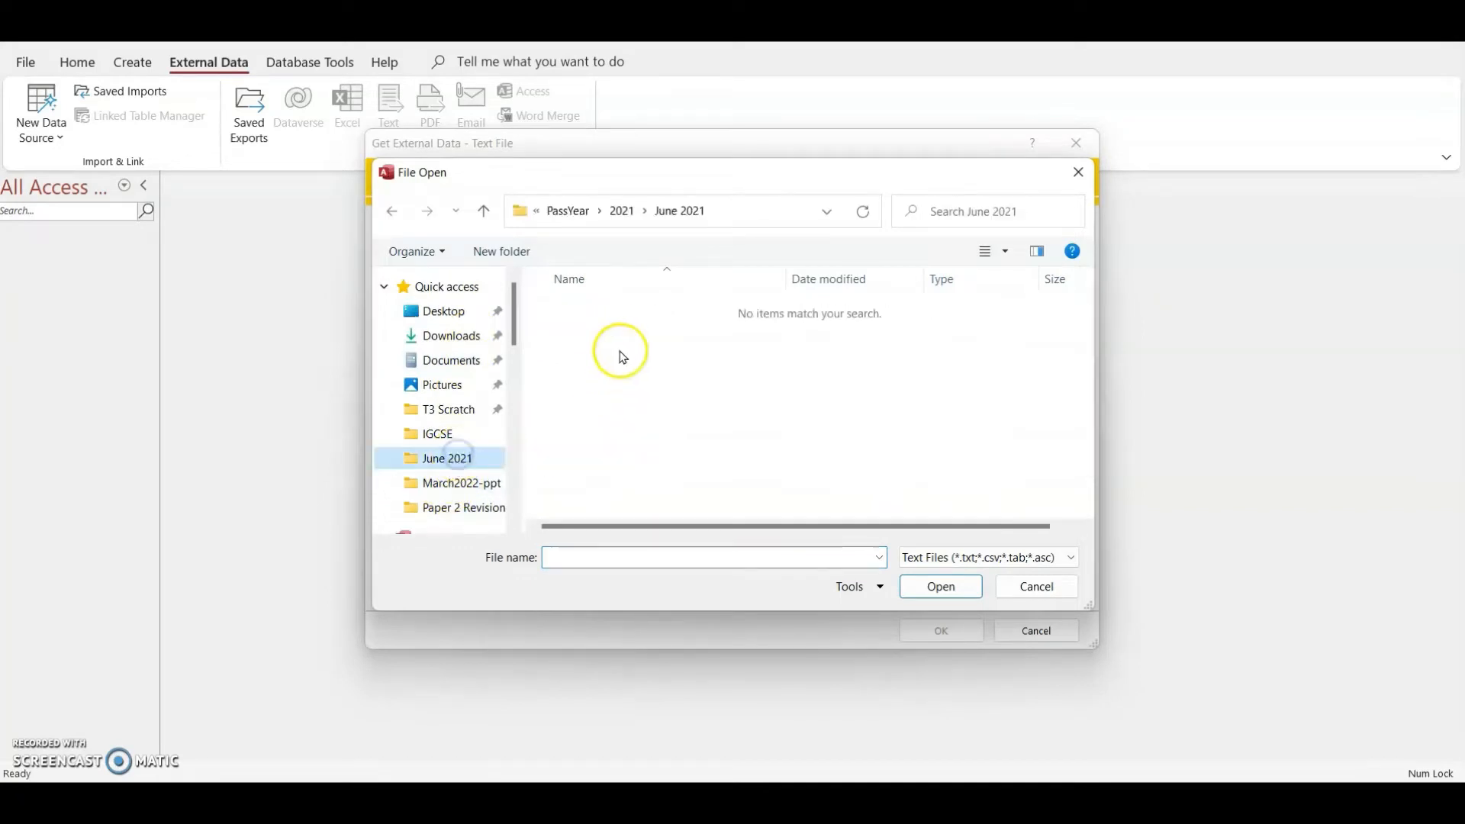
left_click(457, 484)
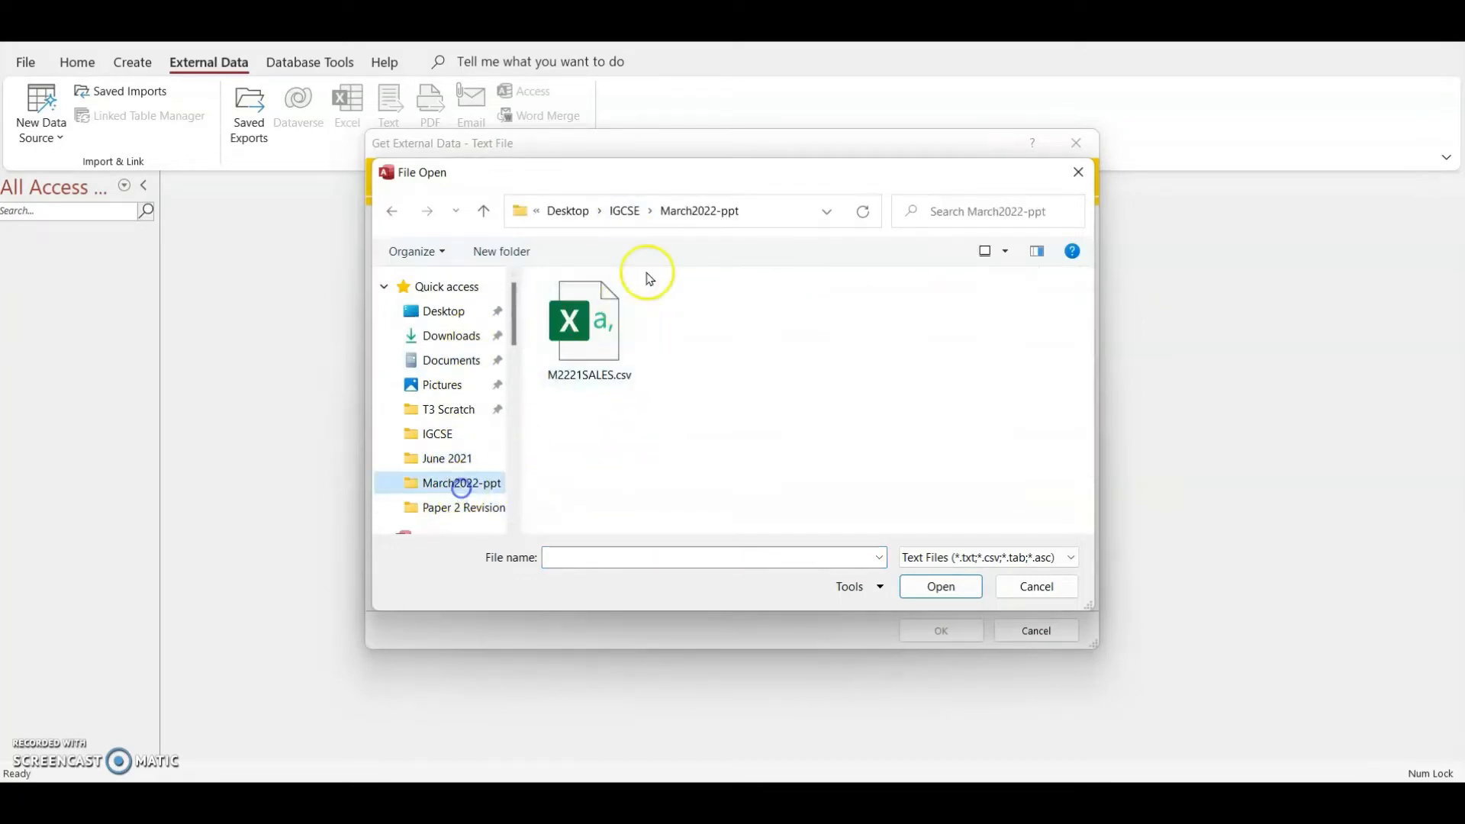
left_click(640, 220)
double_click(620, 334)
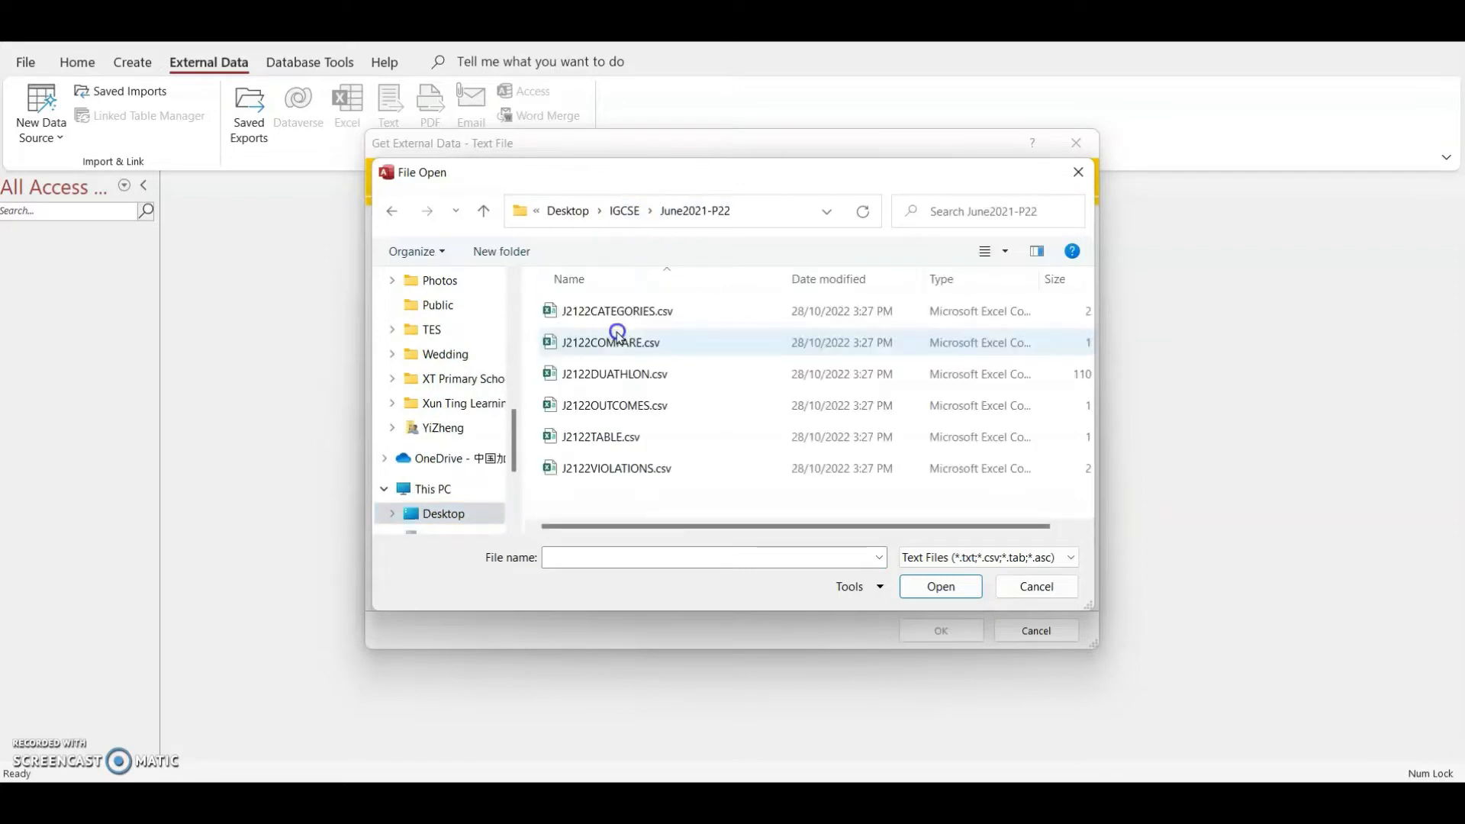
left_click(655, 385)
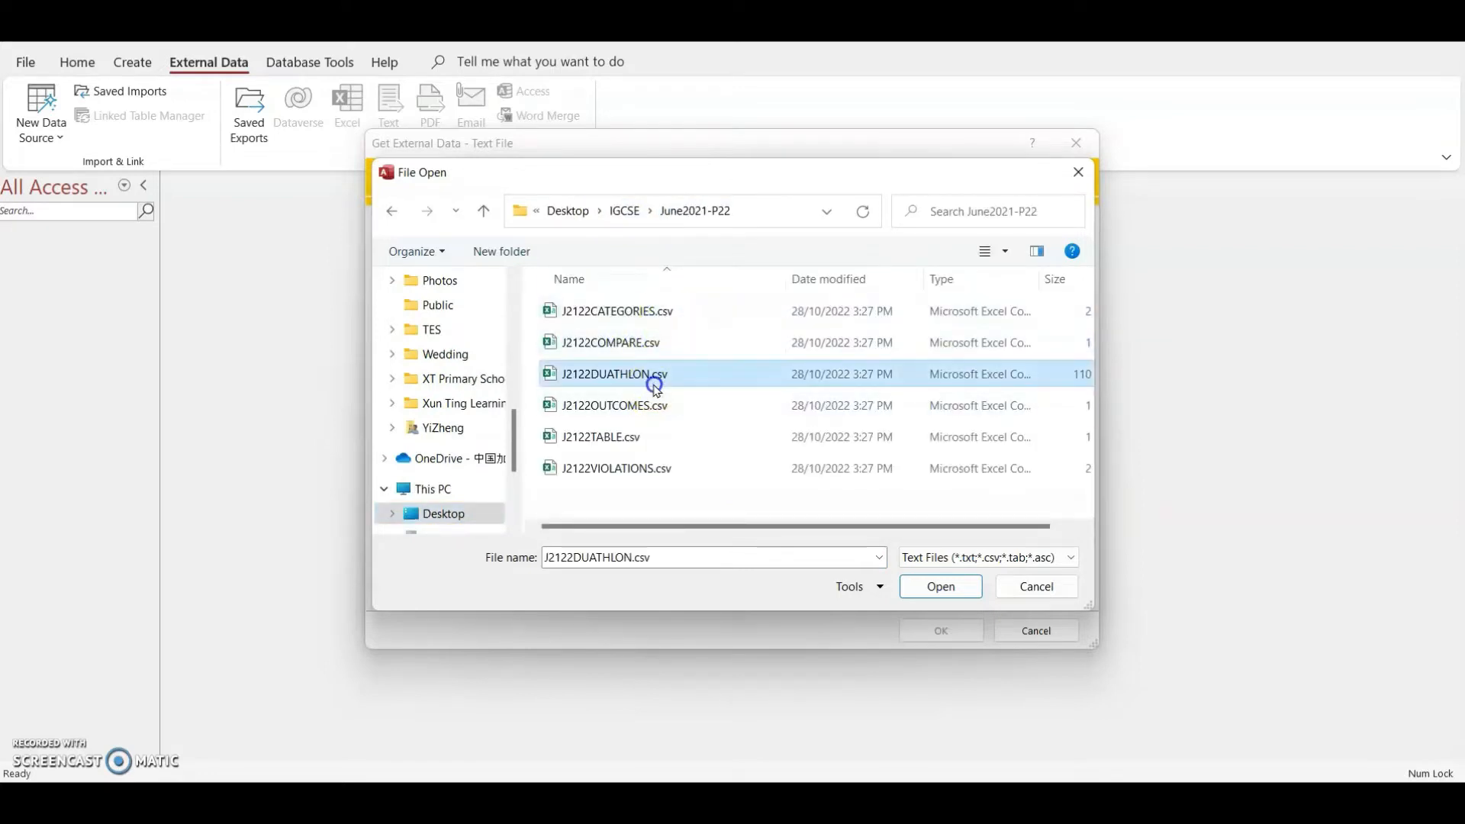
left_click(925, 584)
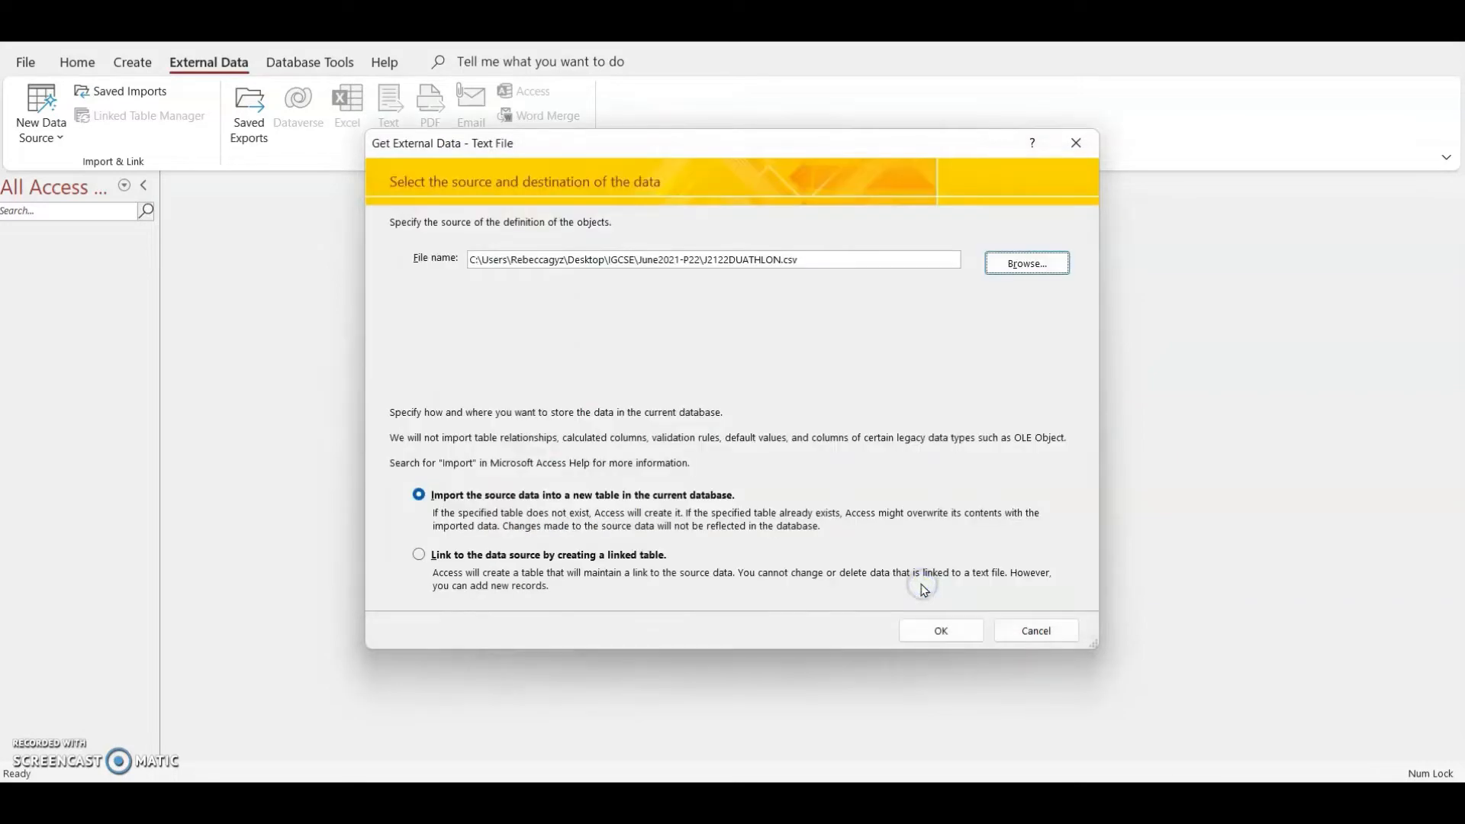
left_click(951, 637)
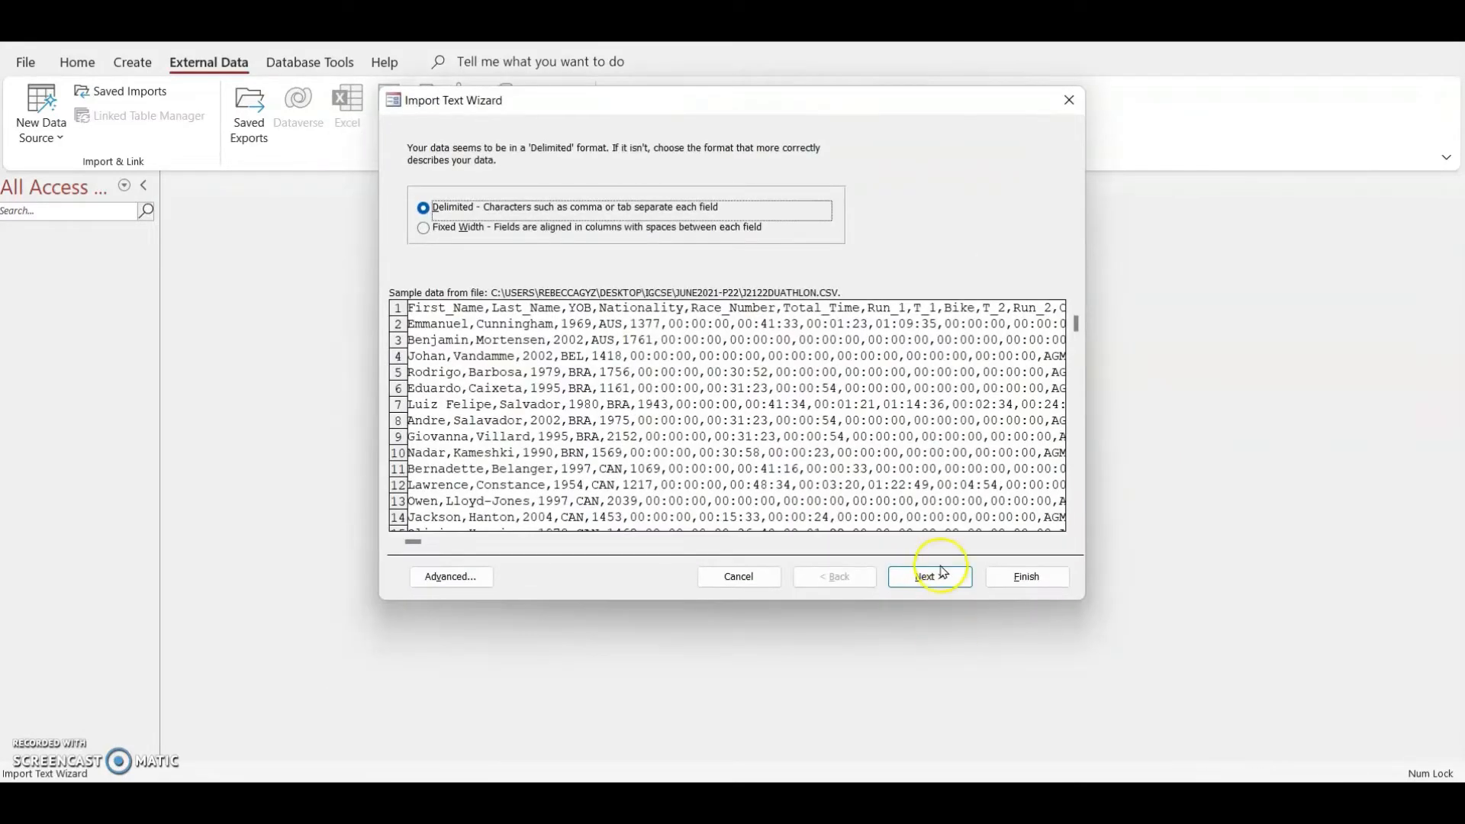
- Keep the comma-delimited format, compare the columns with the exam paper's field list, and mark the first row as containing field names
left_click(943, 573)
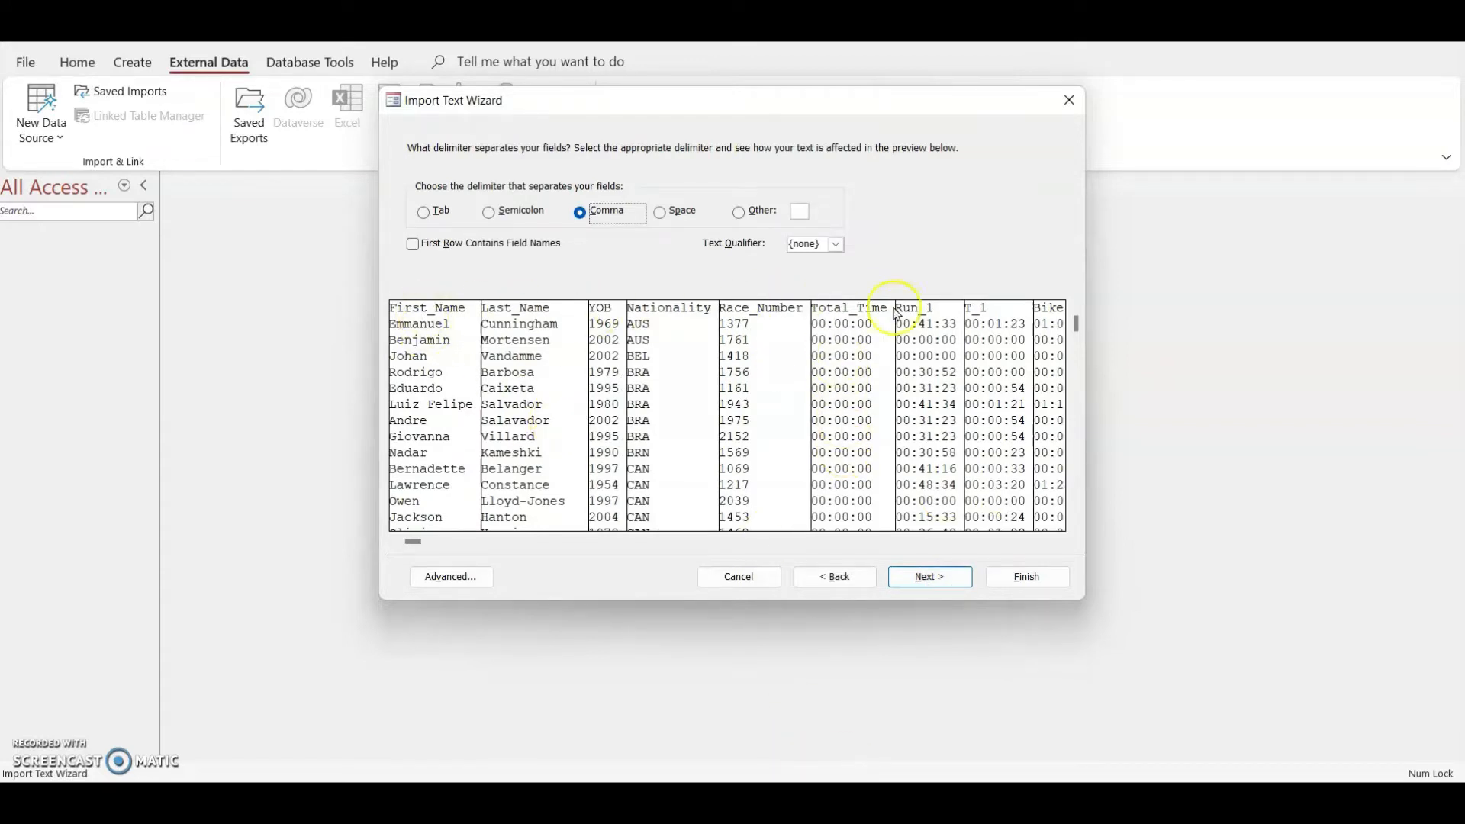
key("alt+Tab")
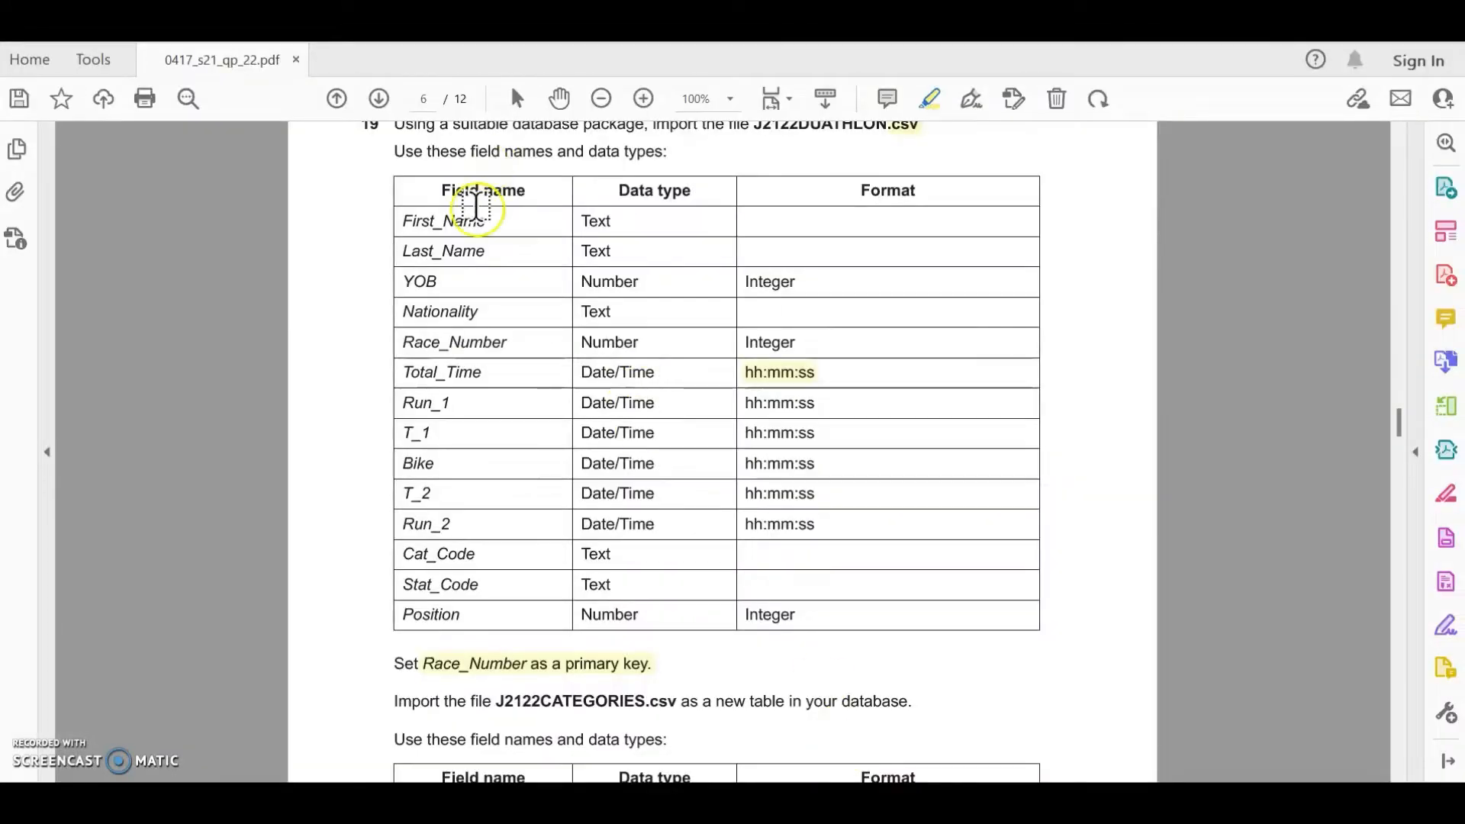
mouse_move(900, 797)
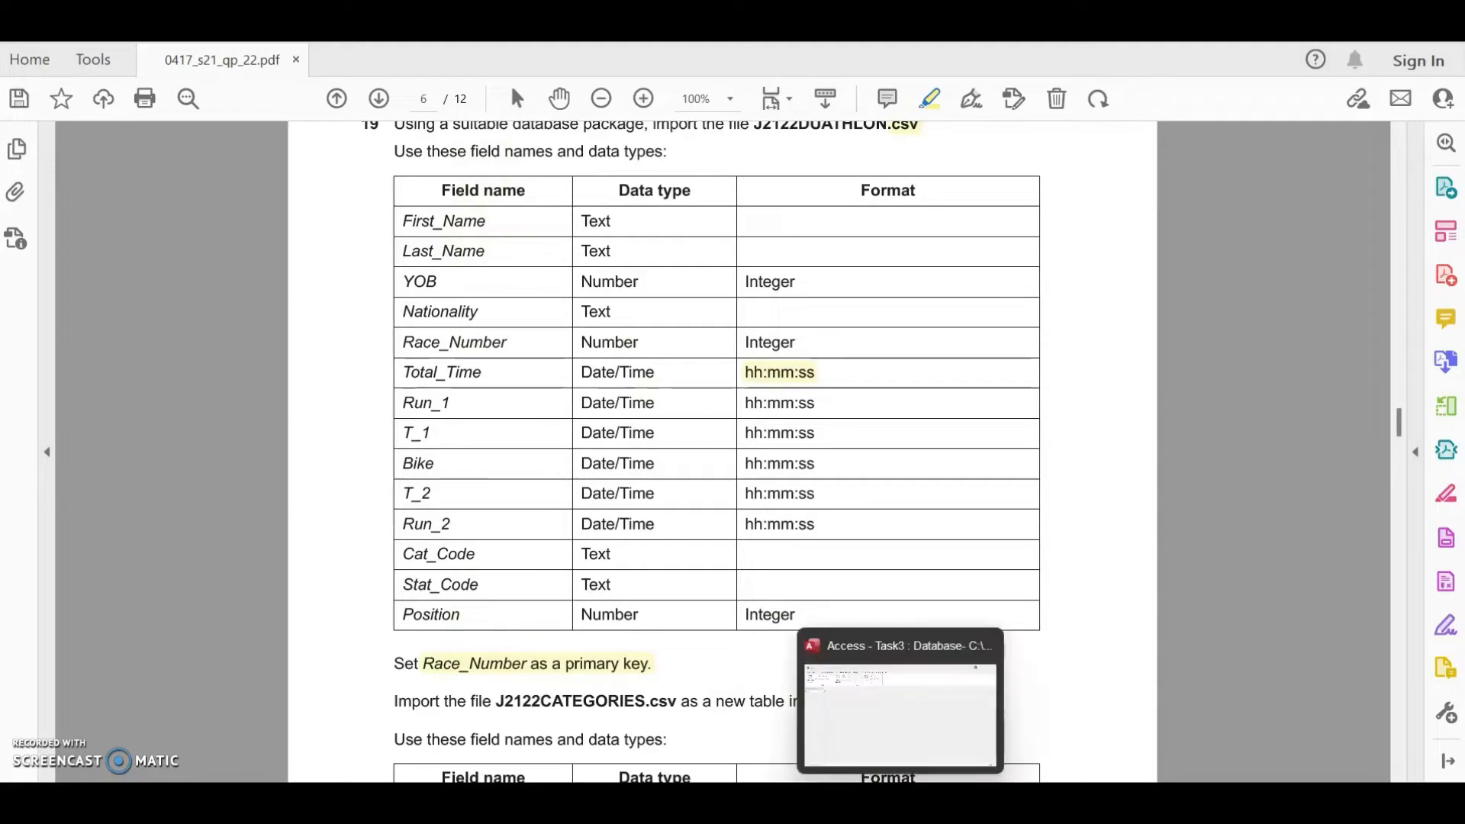
left_click(901, 714)
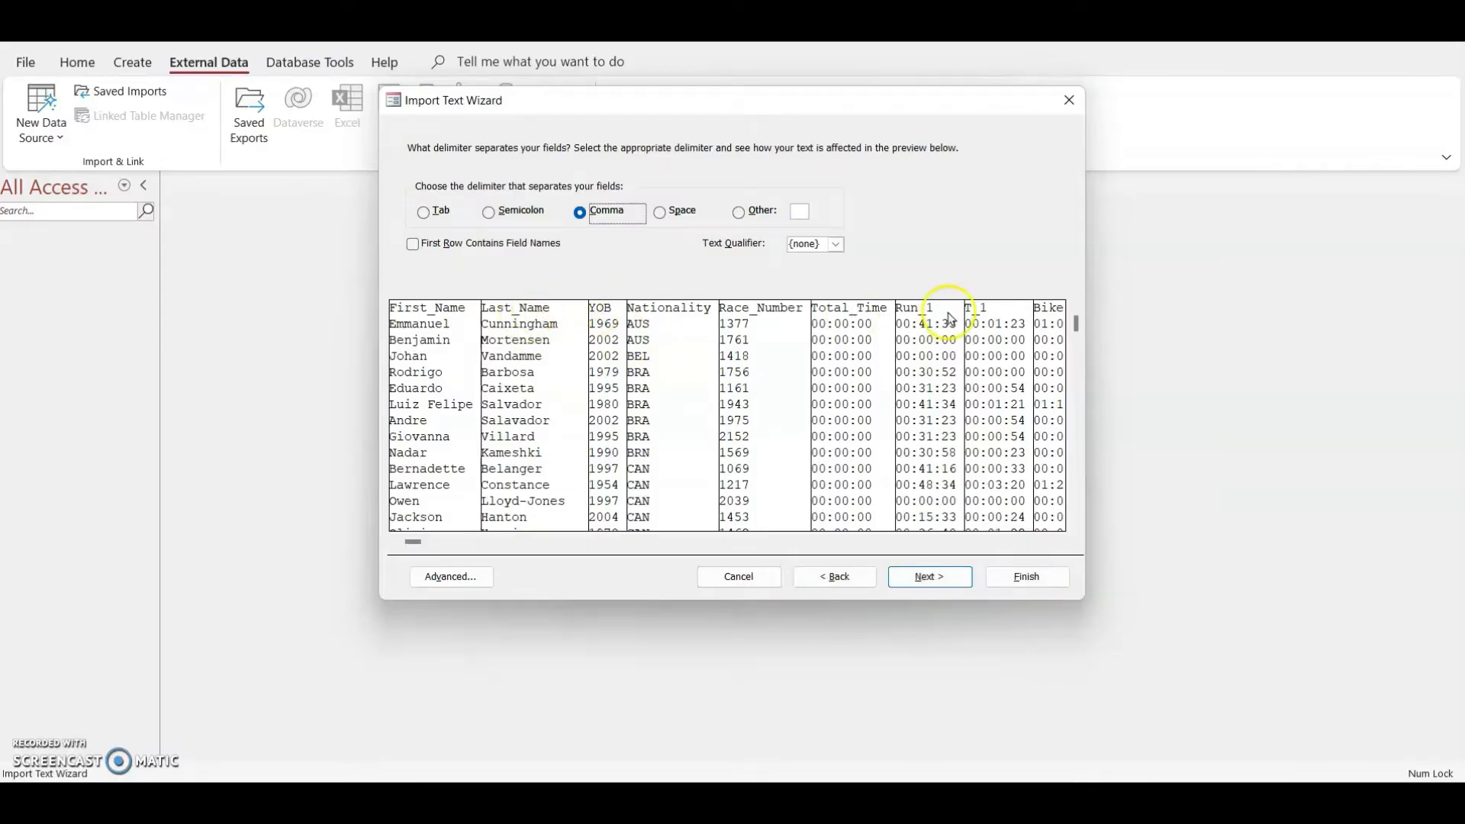
left_click(413, 245)
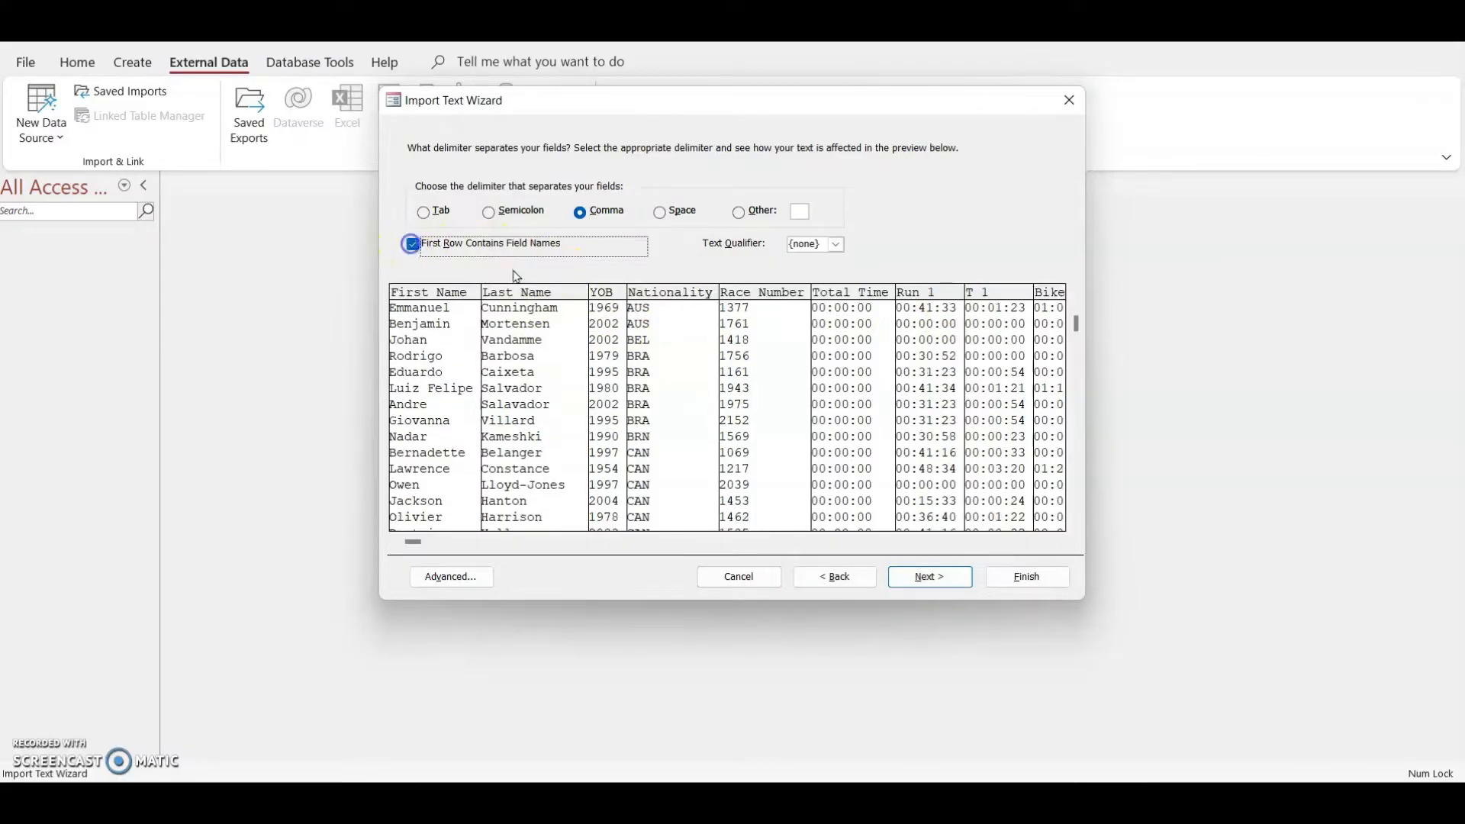
- Review the data types of all fields in the advanced import specification, from First_Name to Position, and accept them
left_click(473, 582)
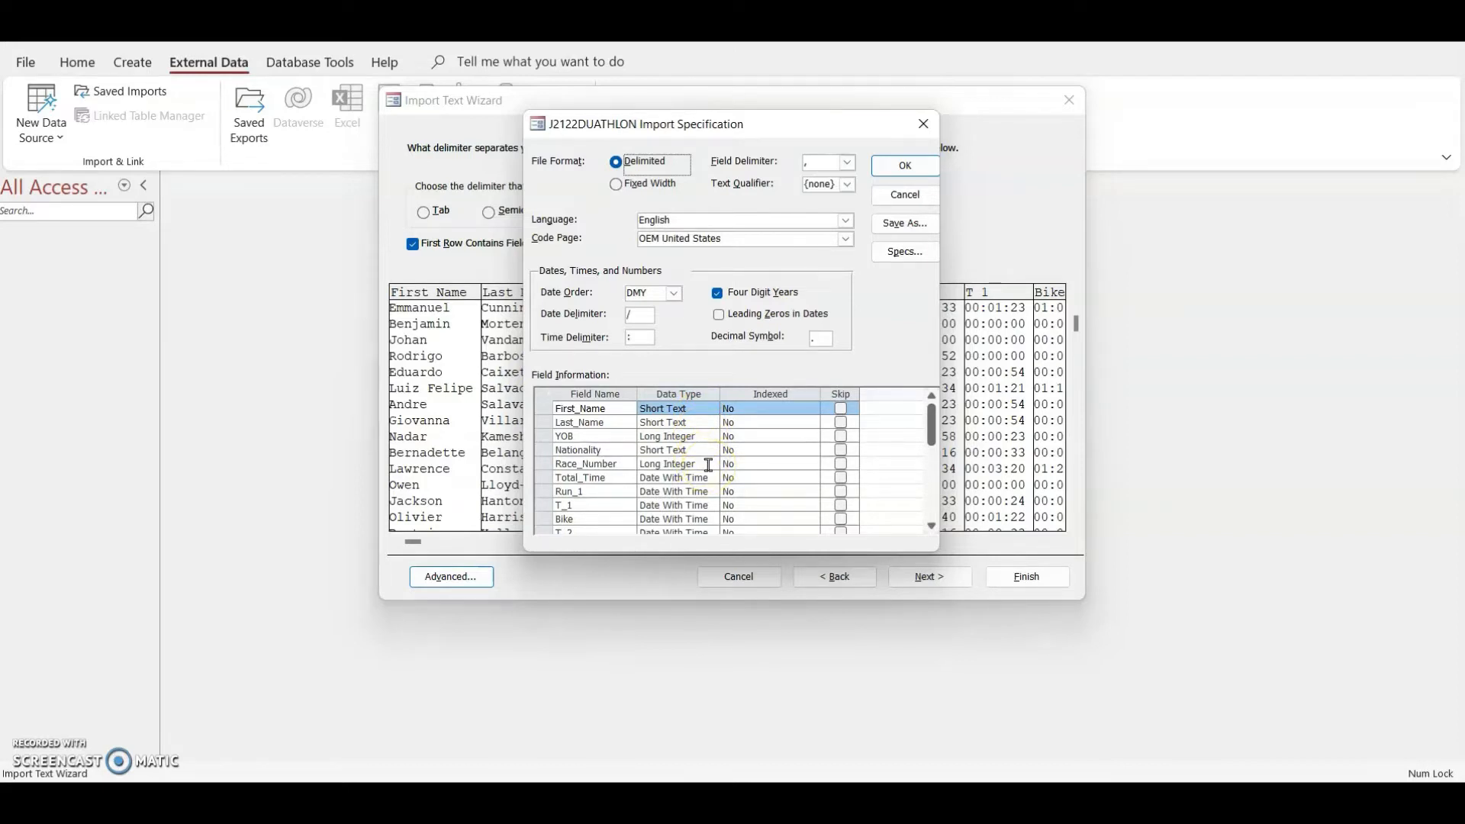
left_click(634, 467)
scroll(636, 482, "down", 1)
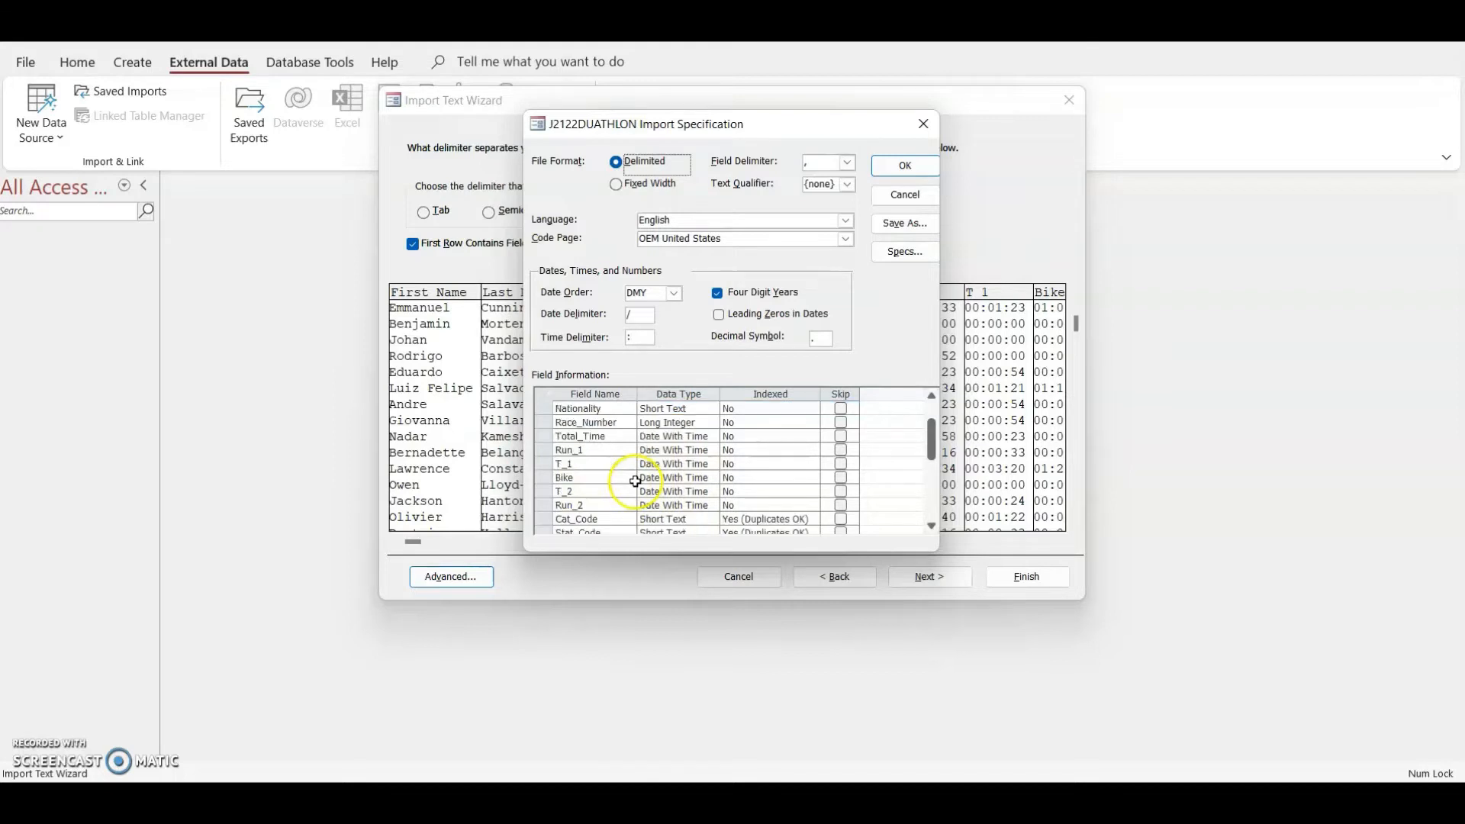
scroll(635, 499, "down", 1)
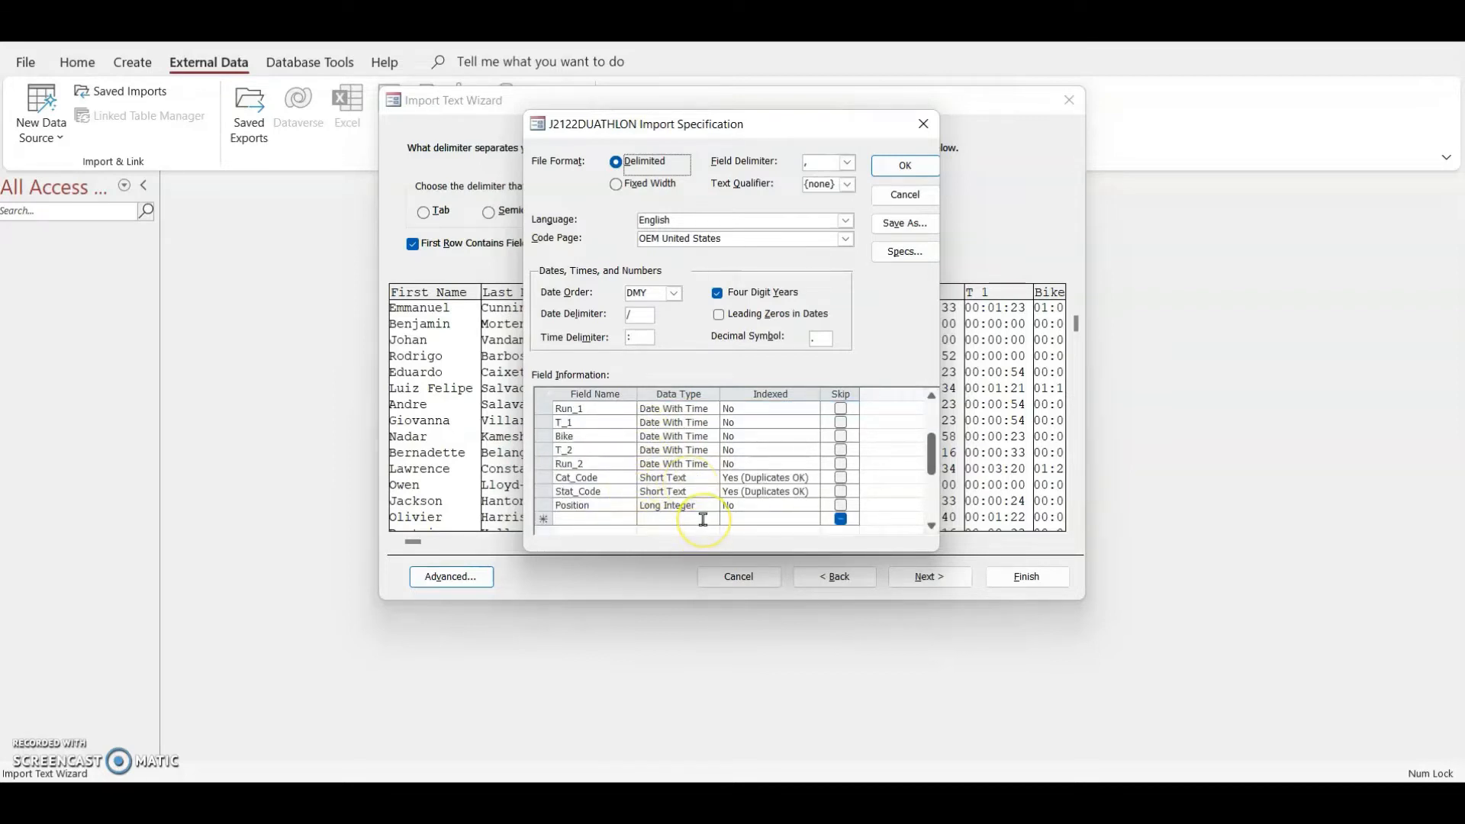
left_click(904, 165)
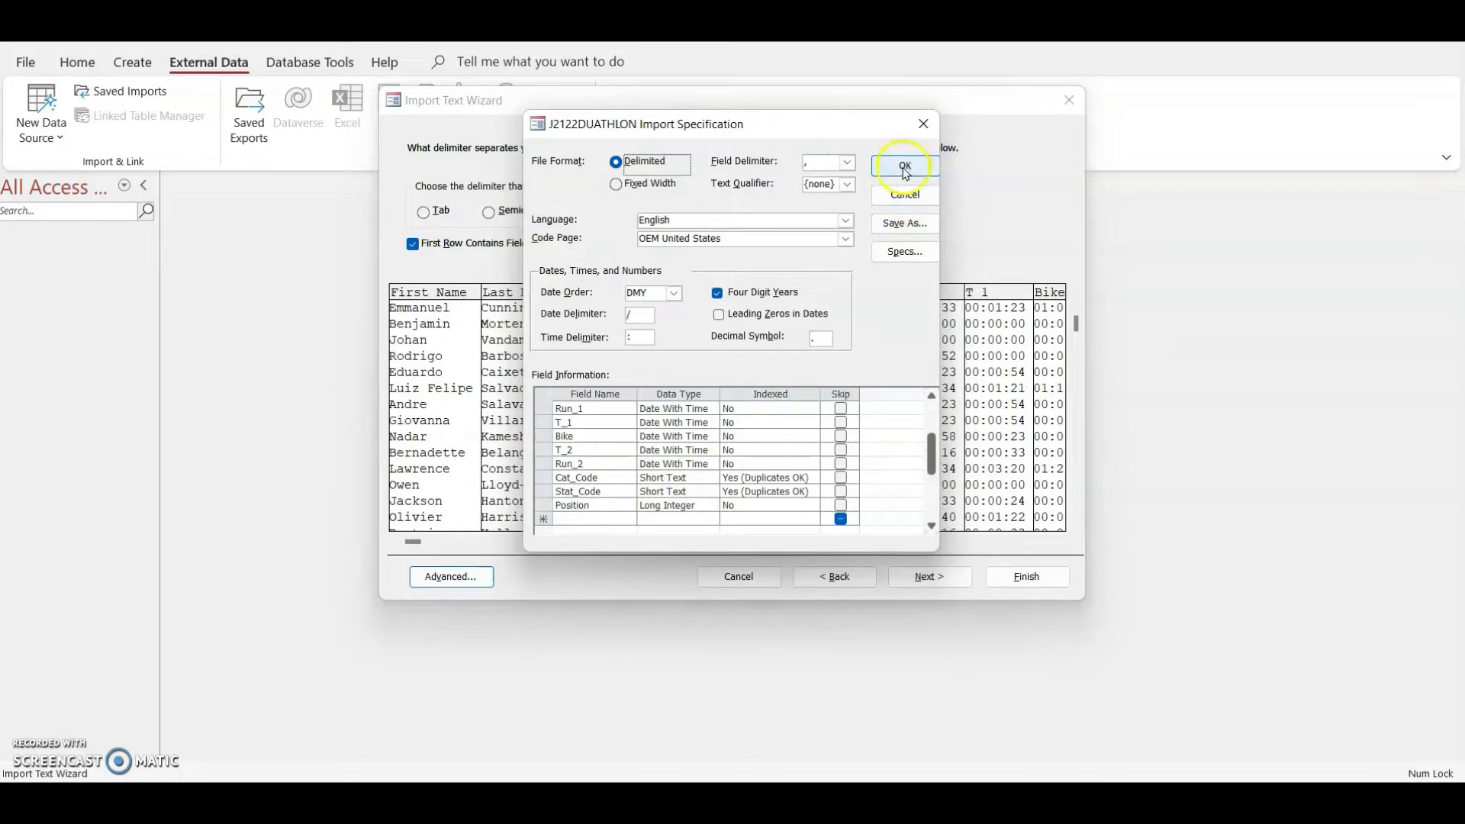
- Keep the default field options and set Race_Number as the table's own primary key, as the exam paper requires
left_click(963, 574)
left_click(669, 226)
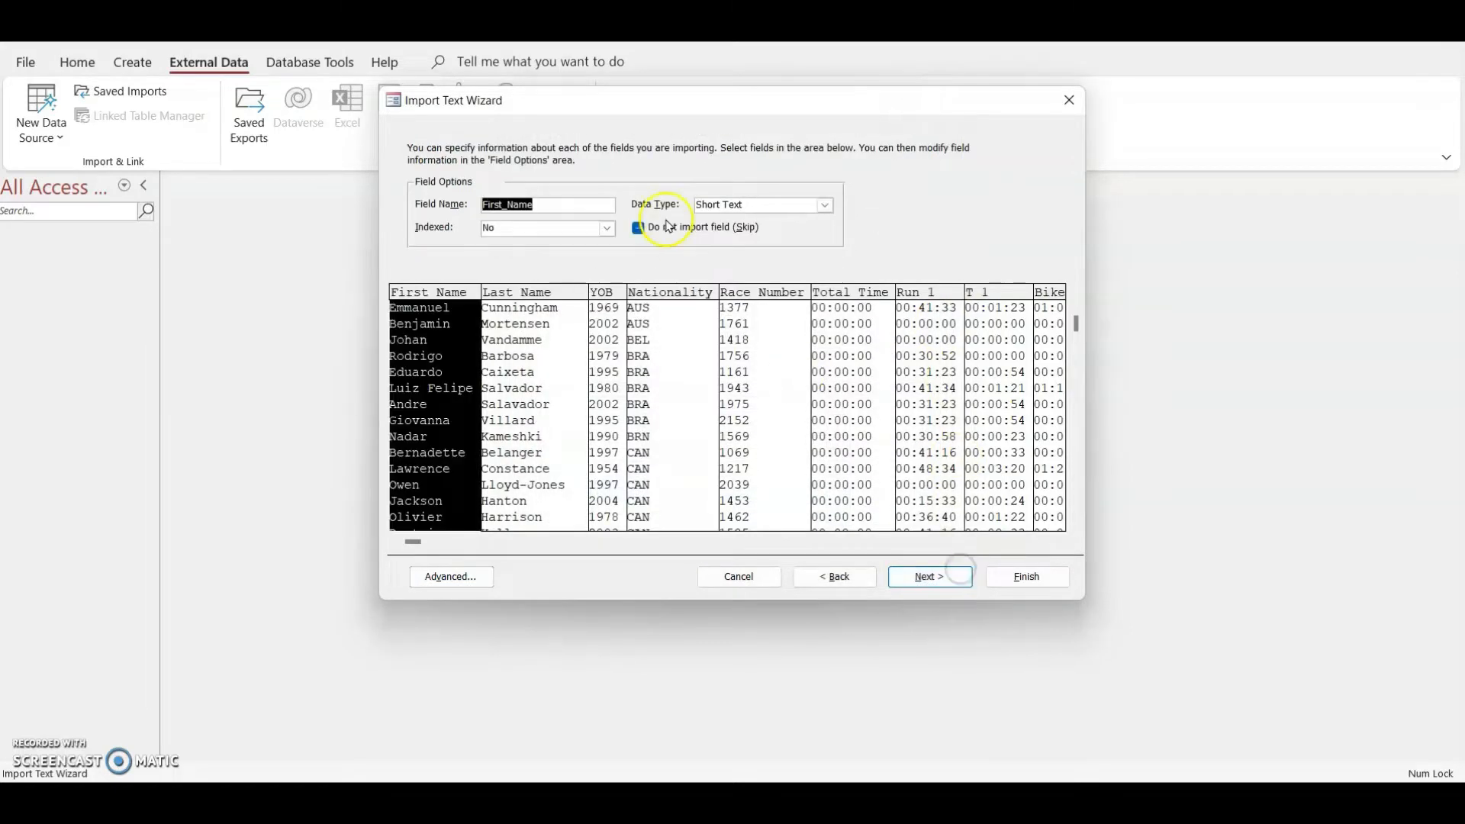
left_click(950, 581)
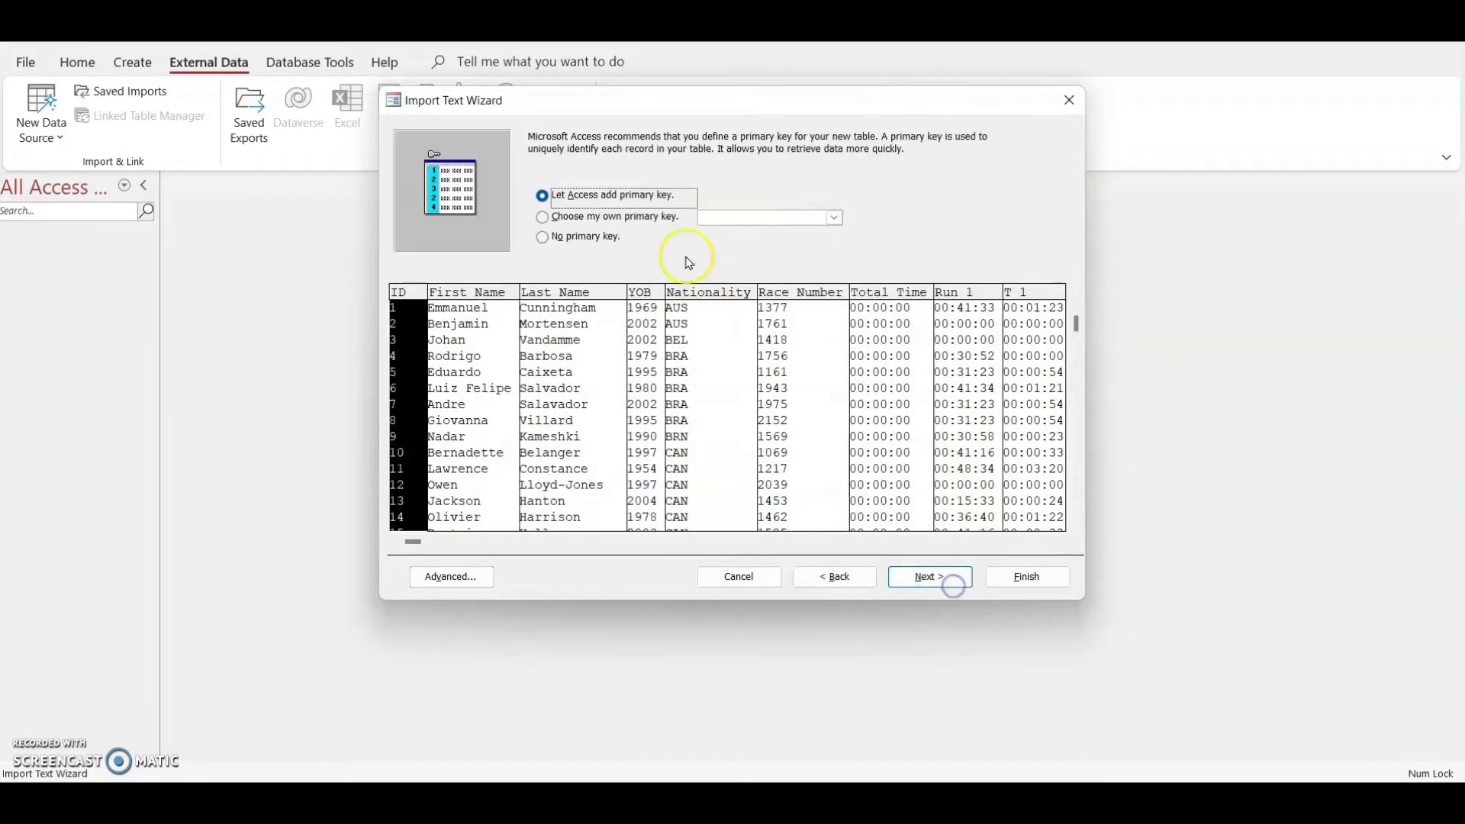
left_click(649, 214)
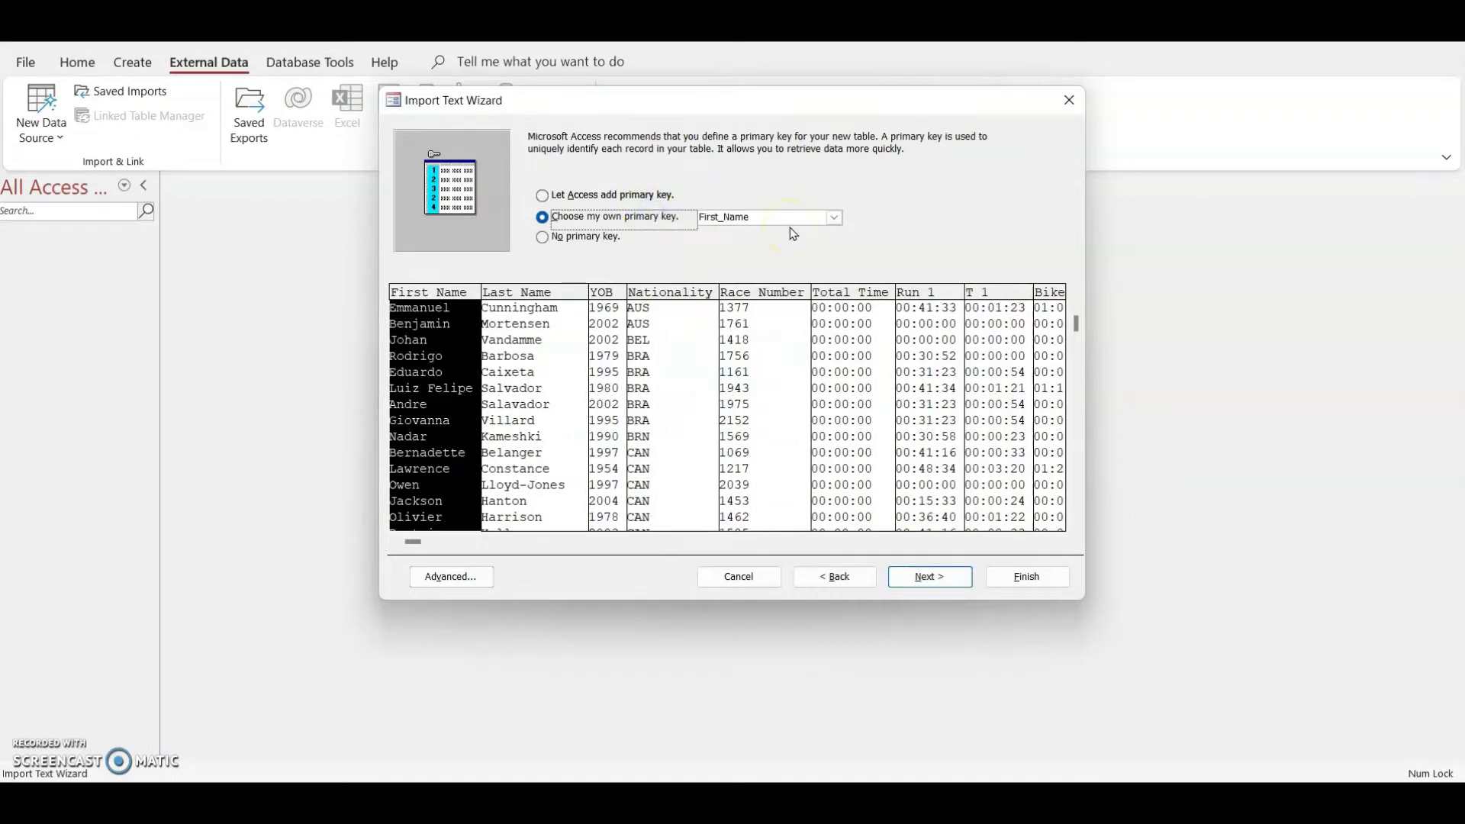
left_click(845, 797)
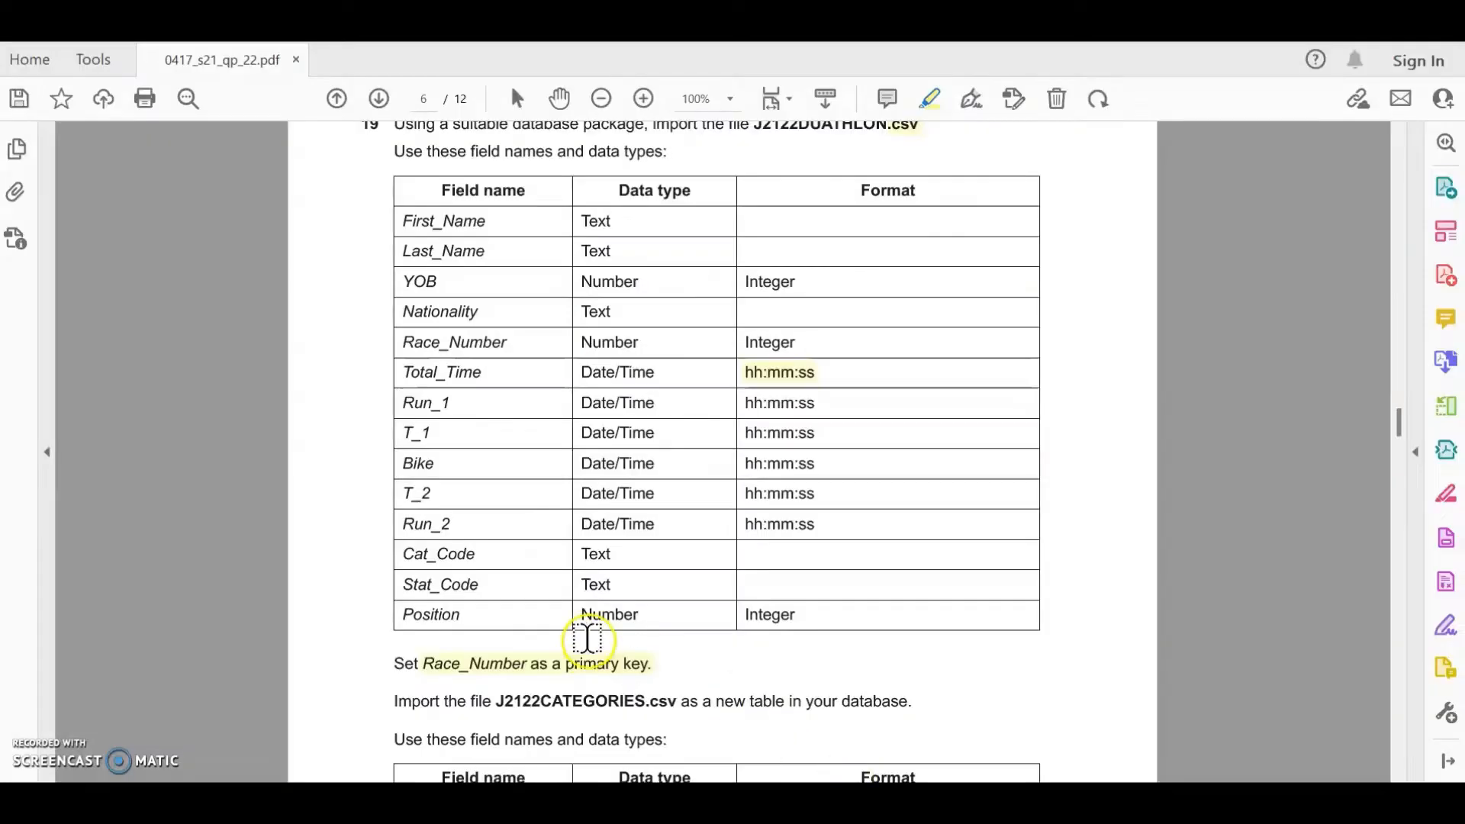
left_click(858, 798)
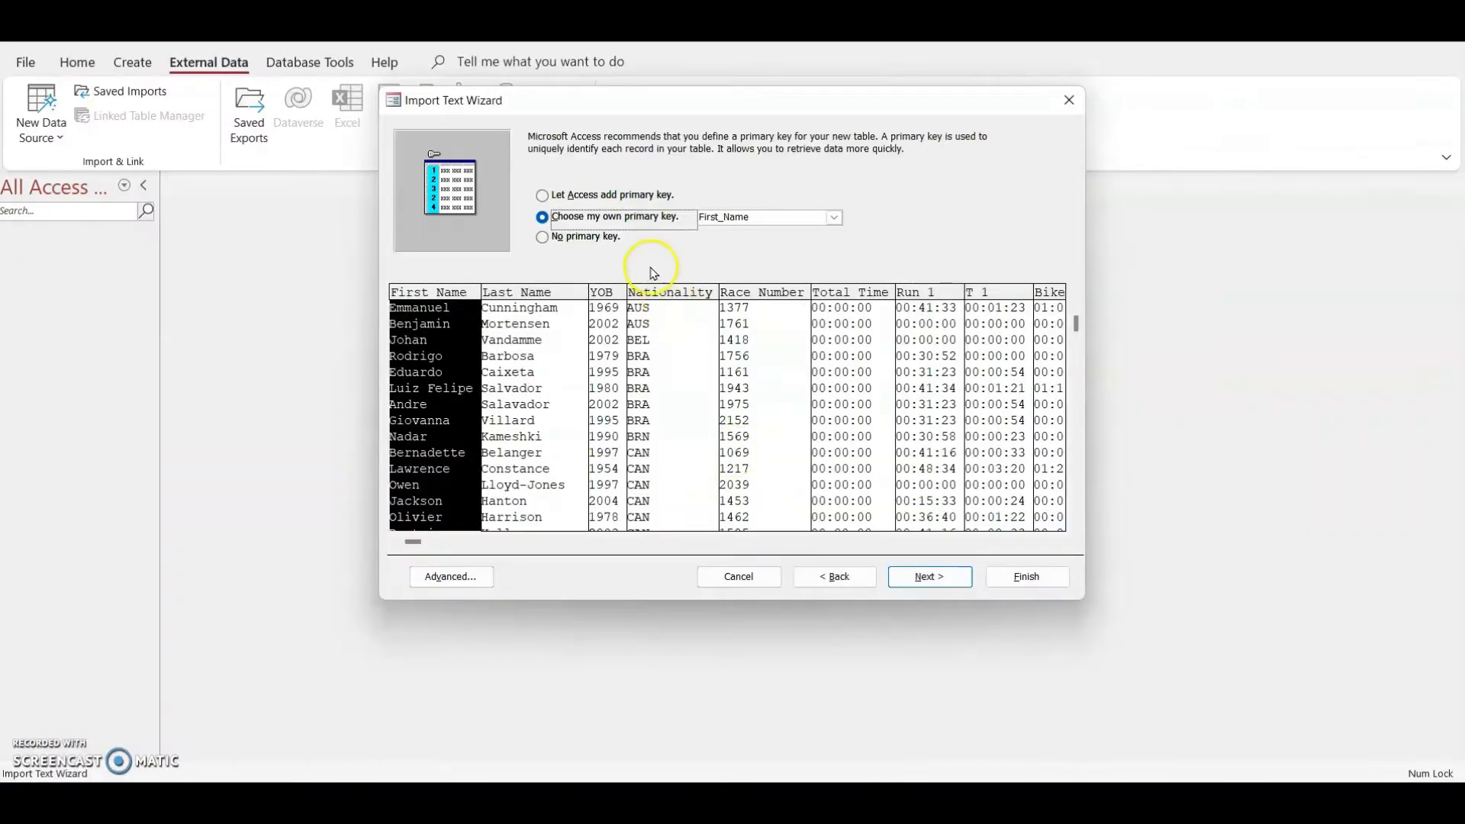
left_click(833, 217)
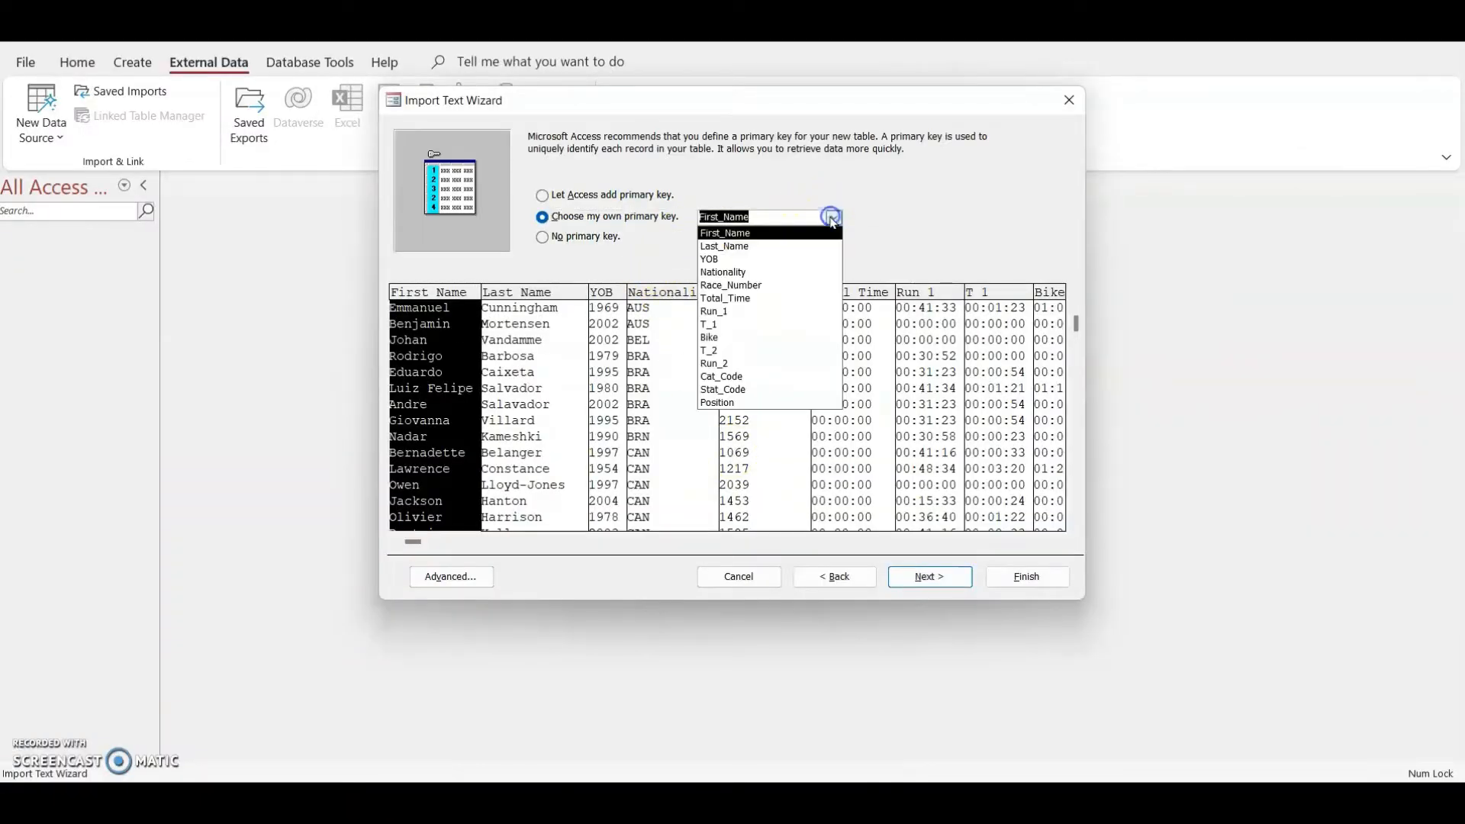
left_click(766, 286)
- Finish importing the data into a table named J2122DUATHLON without saving the import steps
left_click(930, 578)
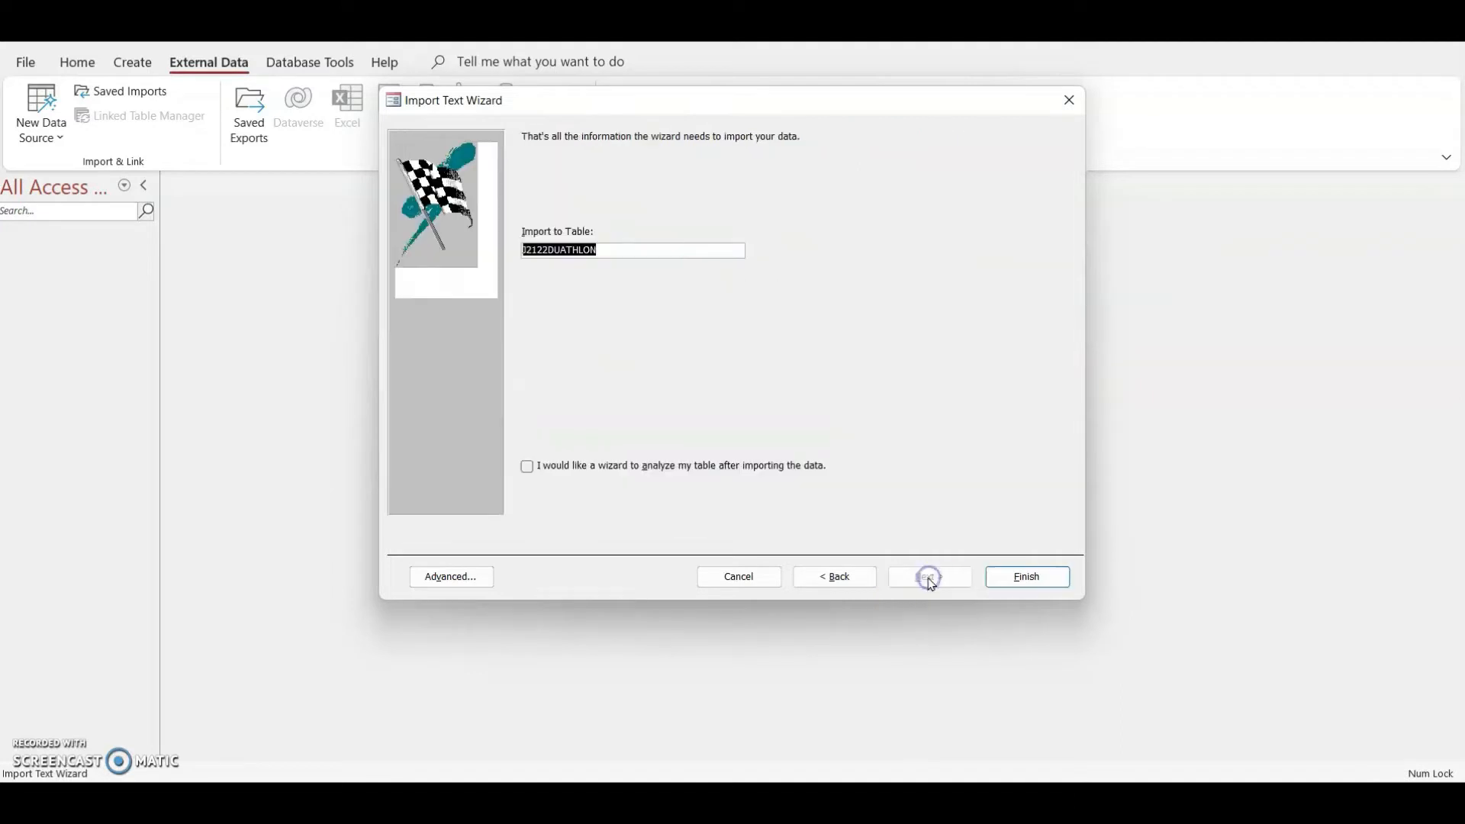
left_click(1017, 584)
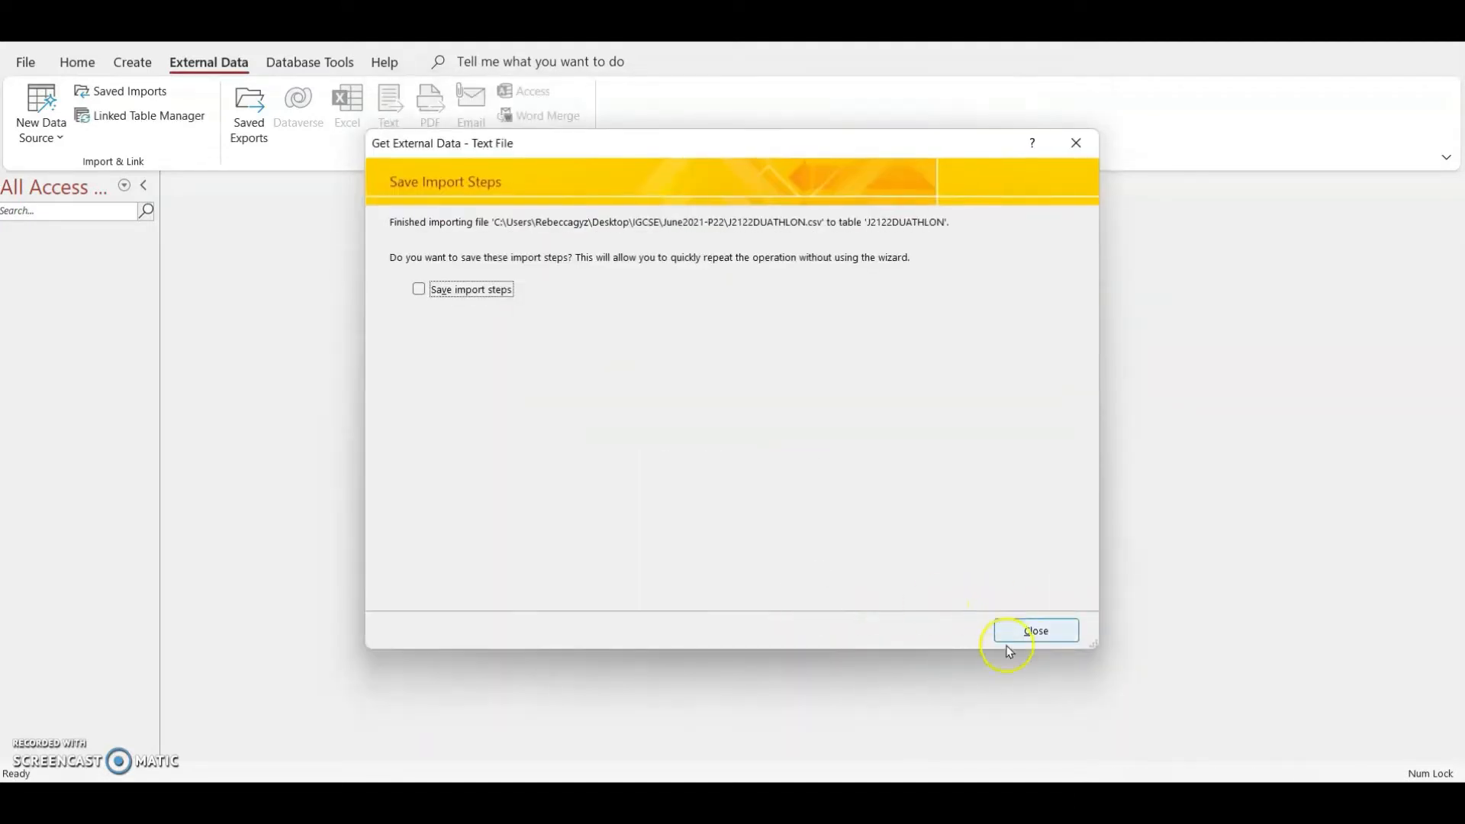
left_click(1010, 632)
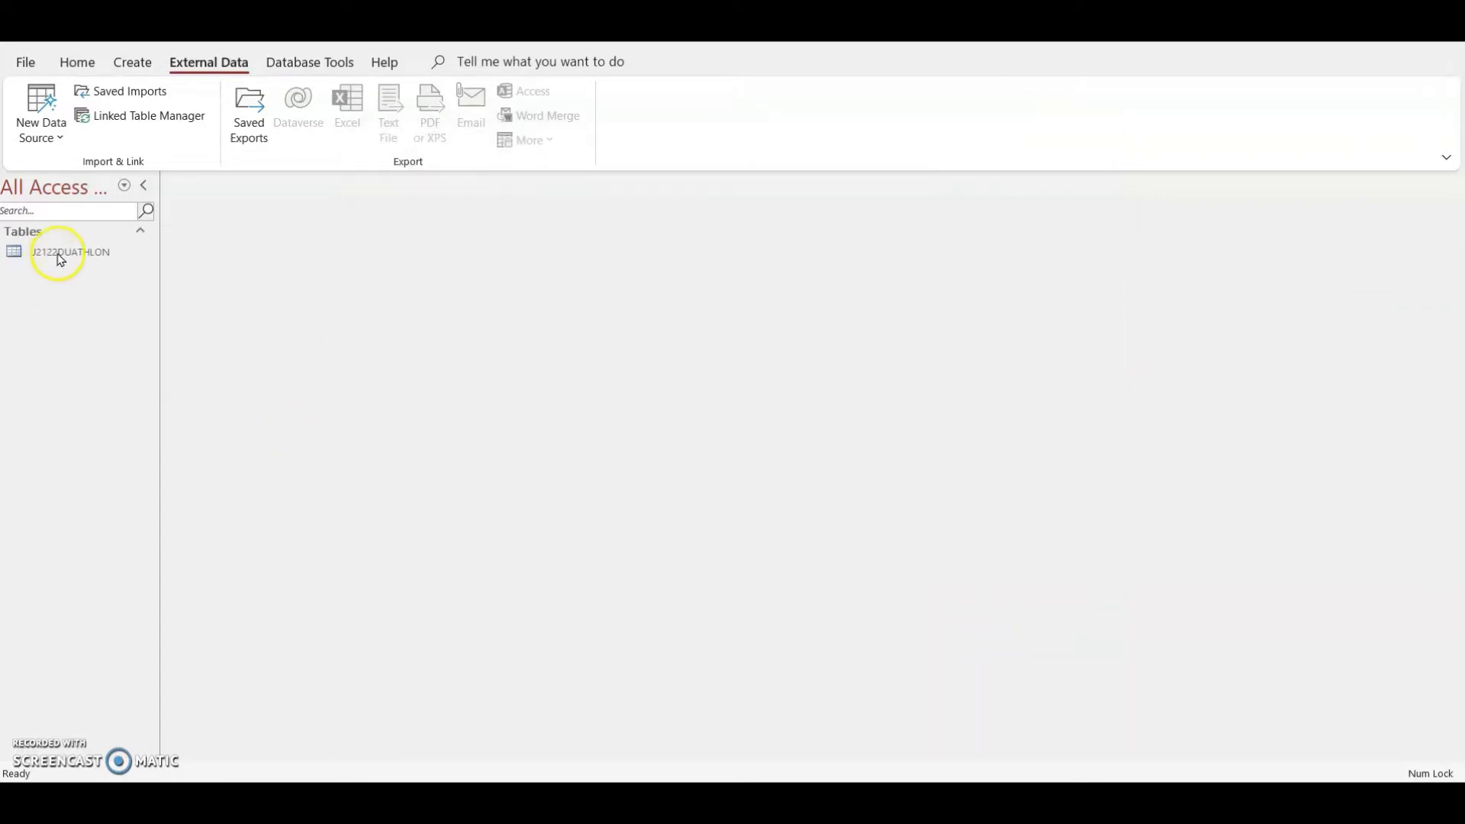
- Open the J2122DUATHLON table, check its Total_Time data and its field properties in Design View, and close the table
double_click(61, 257)
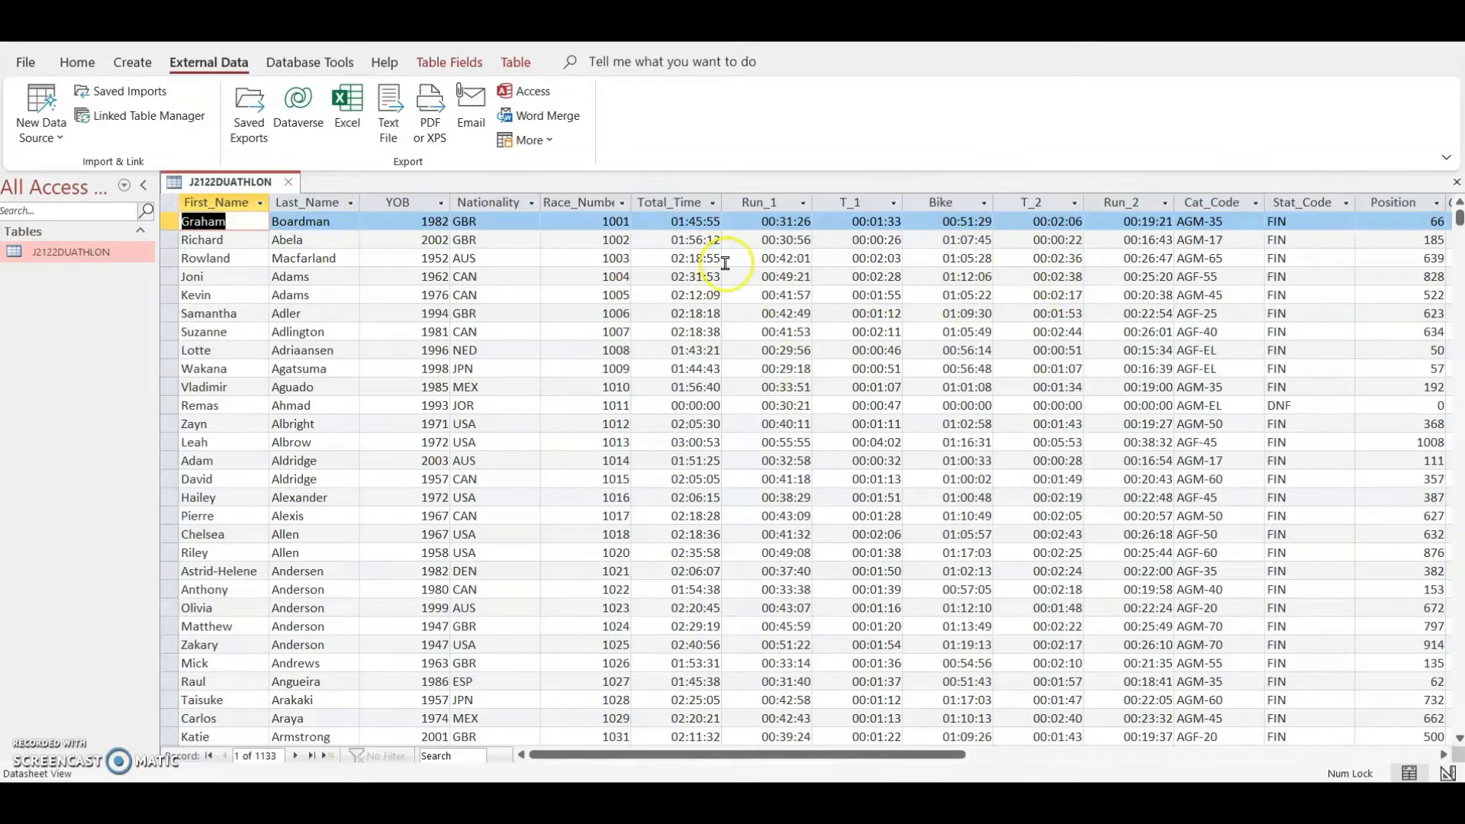
left_click(681, 202)
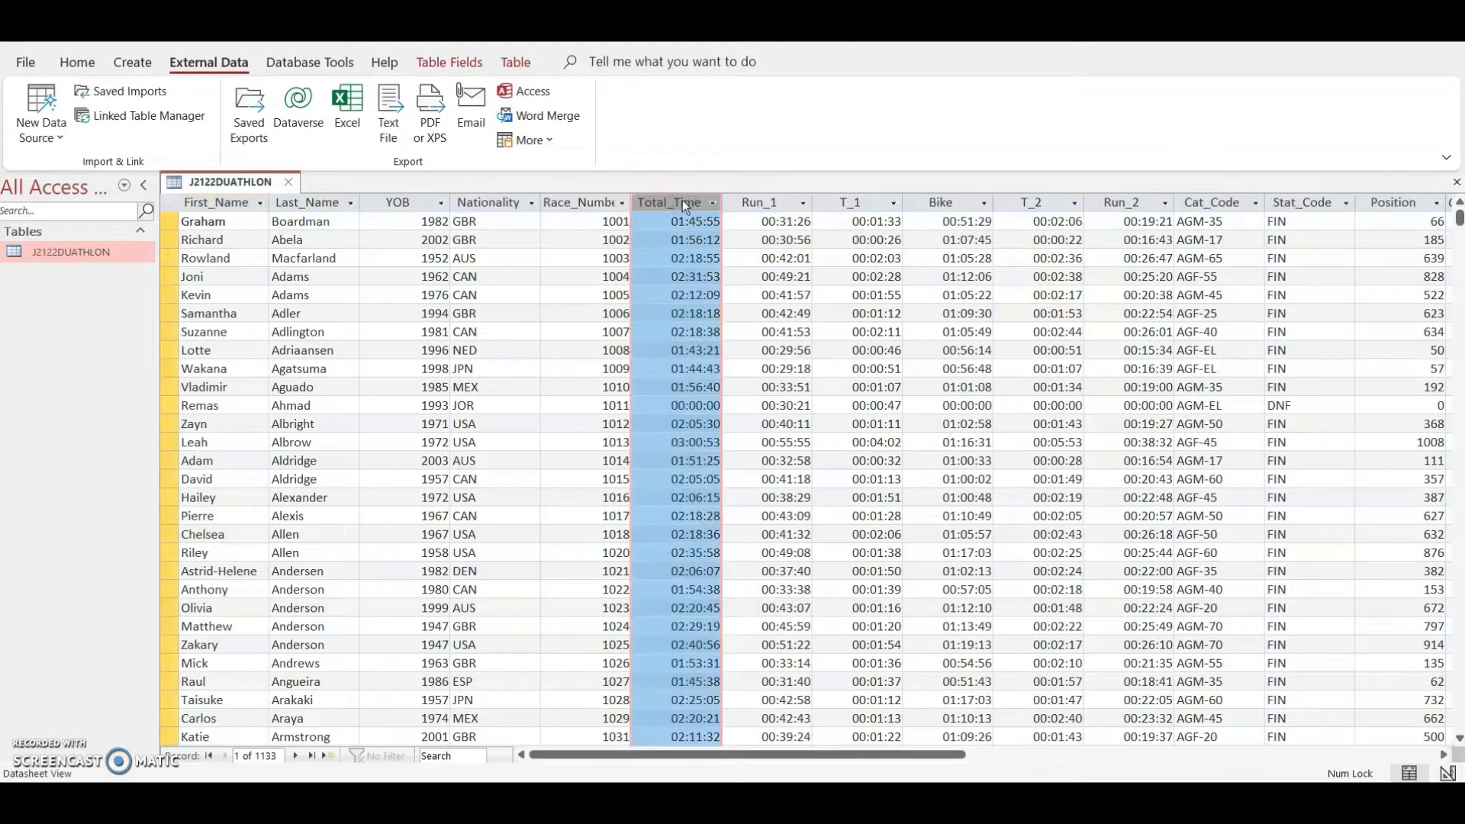
left_click(77, 62)
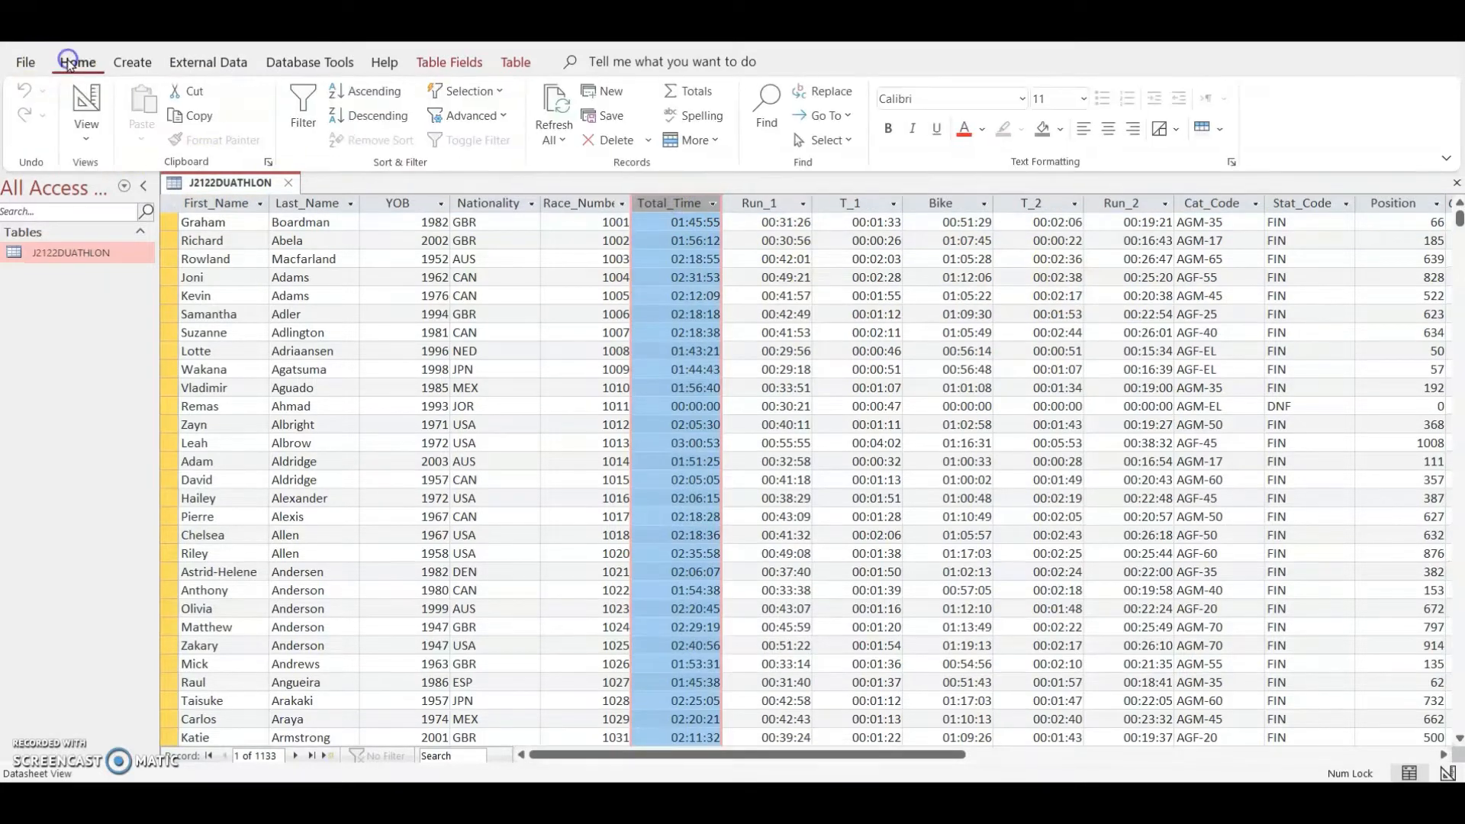
left_click(86, 98)
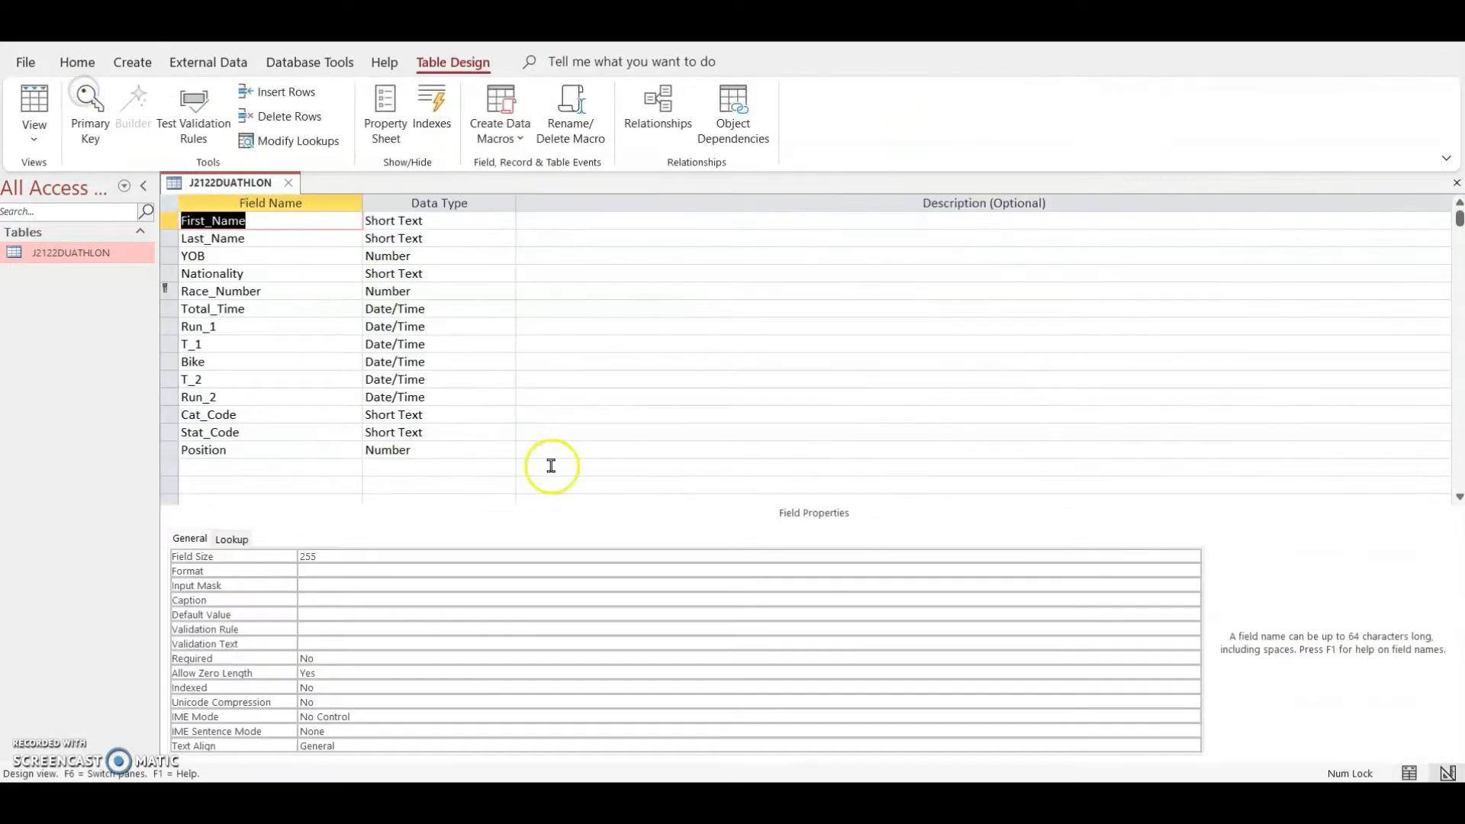
left_click(245, 309)
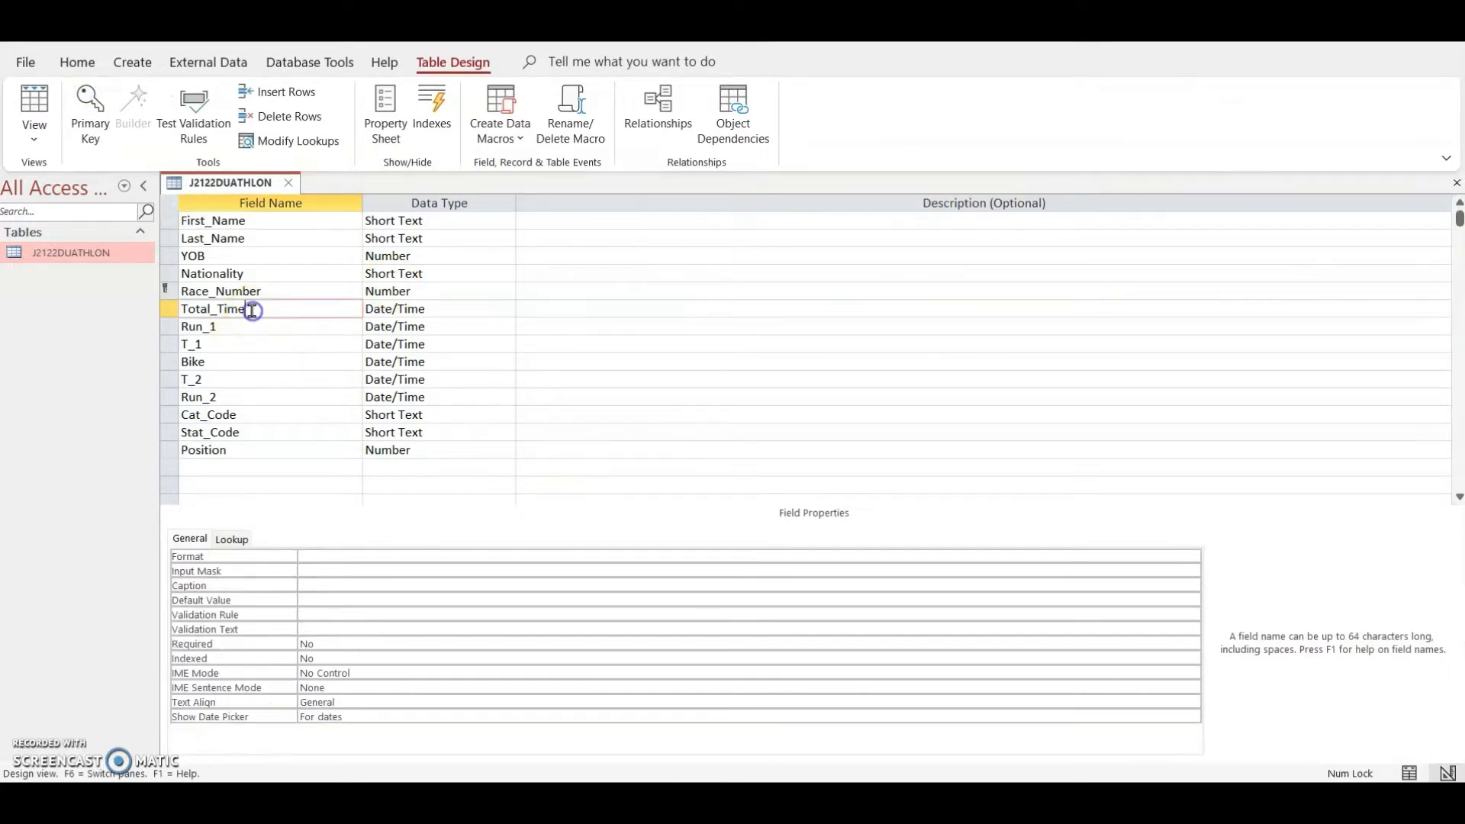
left_click(295, 238)
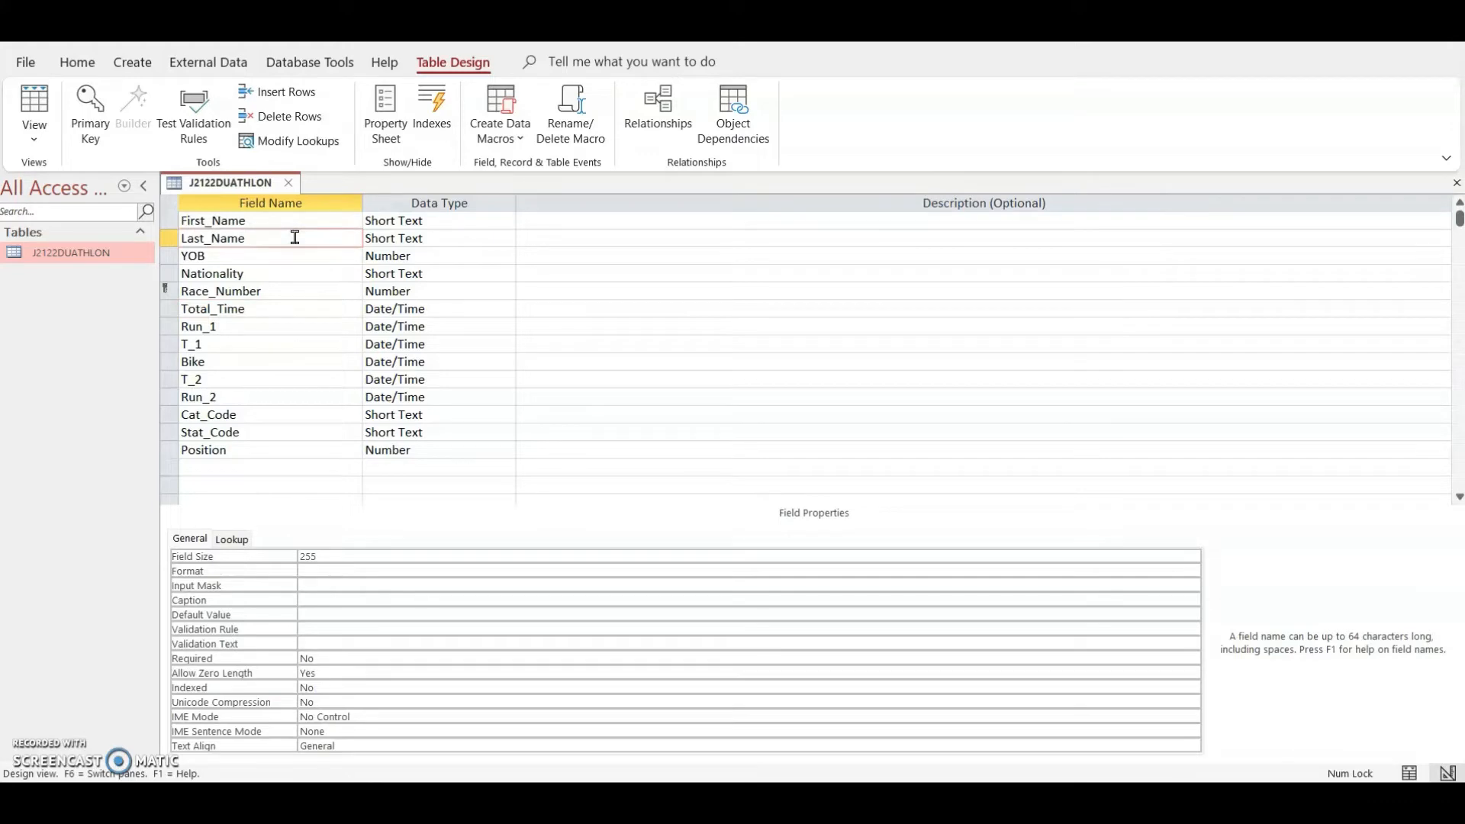
left_click(289, 182)
- Switch to the exam paper PDF and highlight the file name J2122CATEGORIES.csv in the second import instruction
key("alt+Tab")
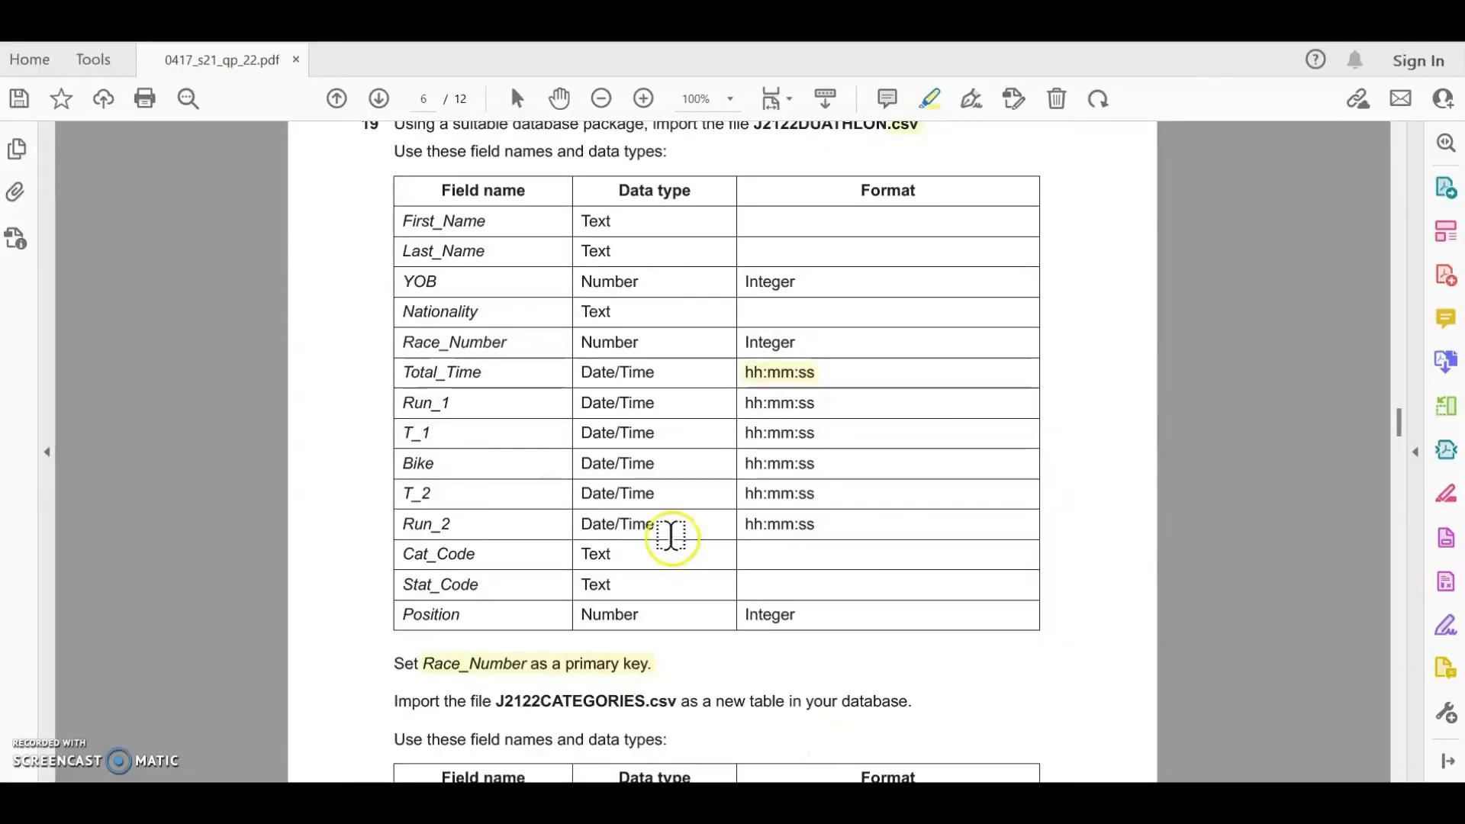
scroll(670, 533, "down", 5)
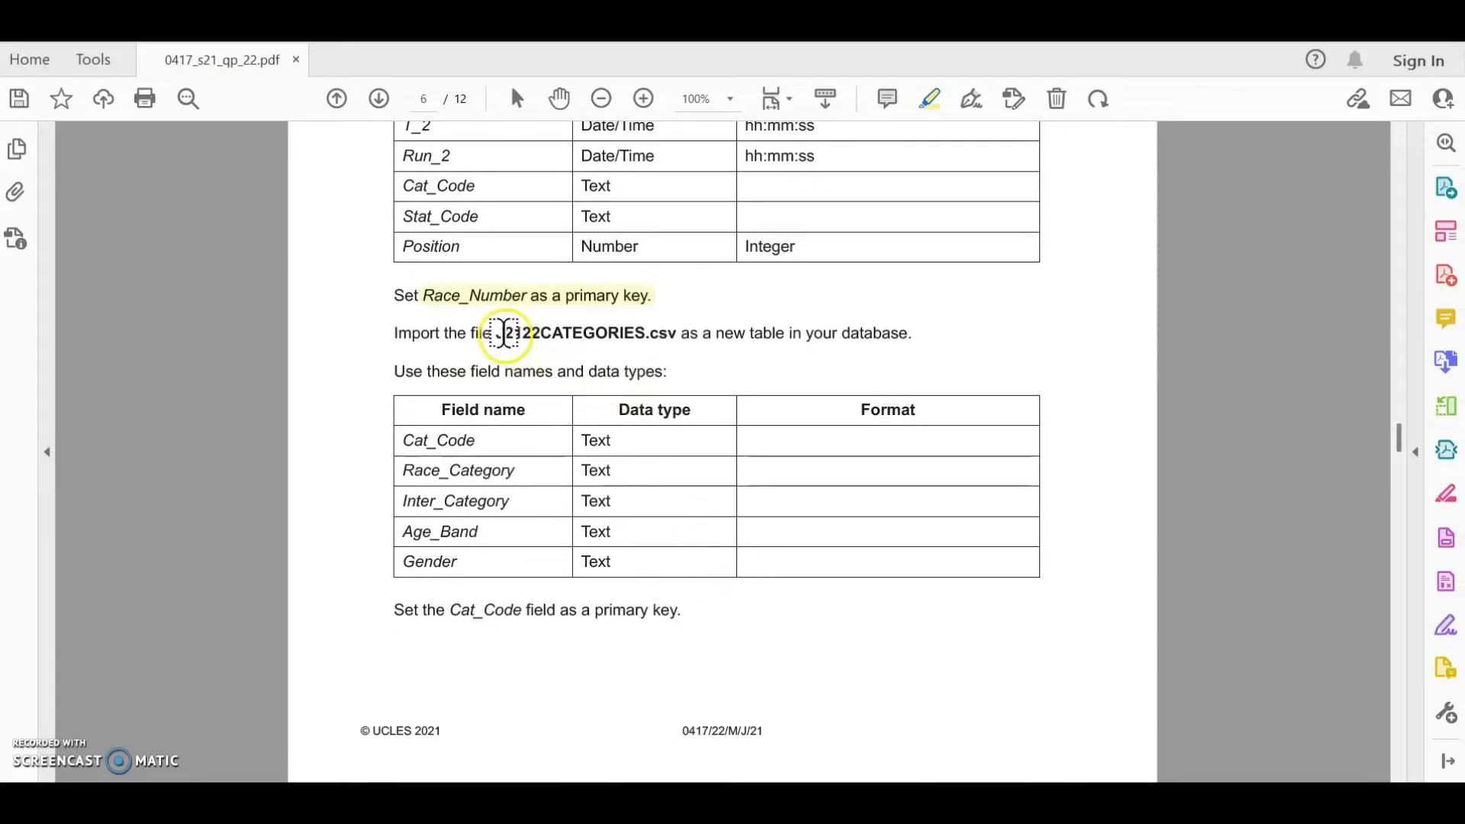
left_click_drag(504, 332, 658, 329)
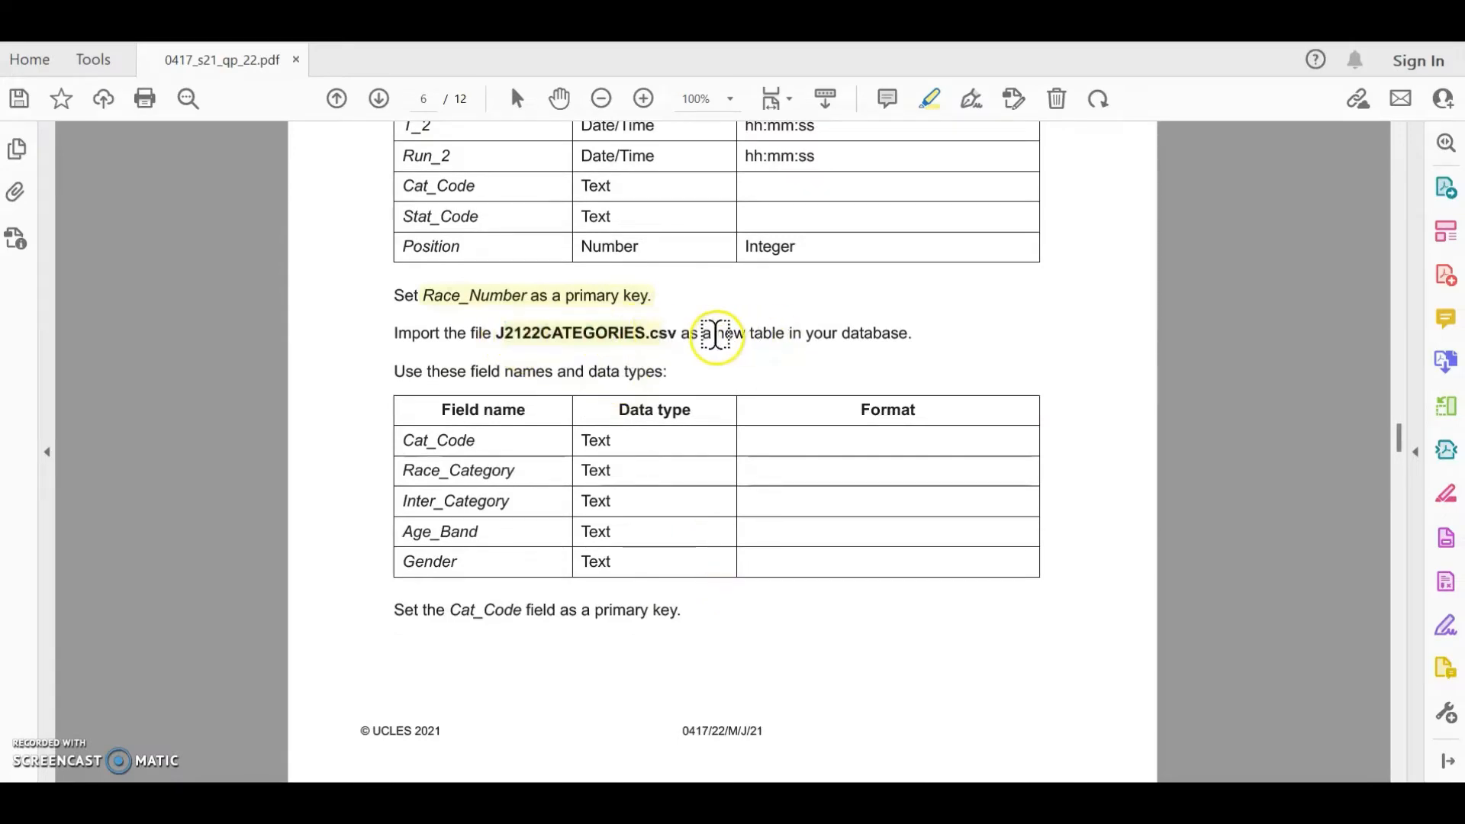
- Highlight "new table" in the J2122CATEGORIES.csv import instruction, and "Cat_Code" and "primary key" in the line below its field table
left_click_drag(713, 335, 786, 334)
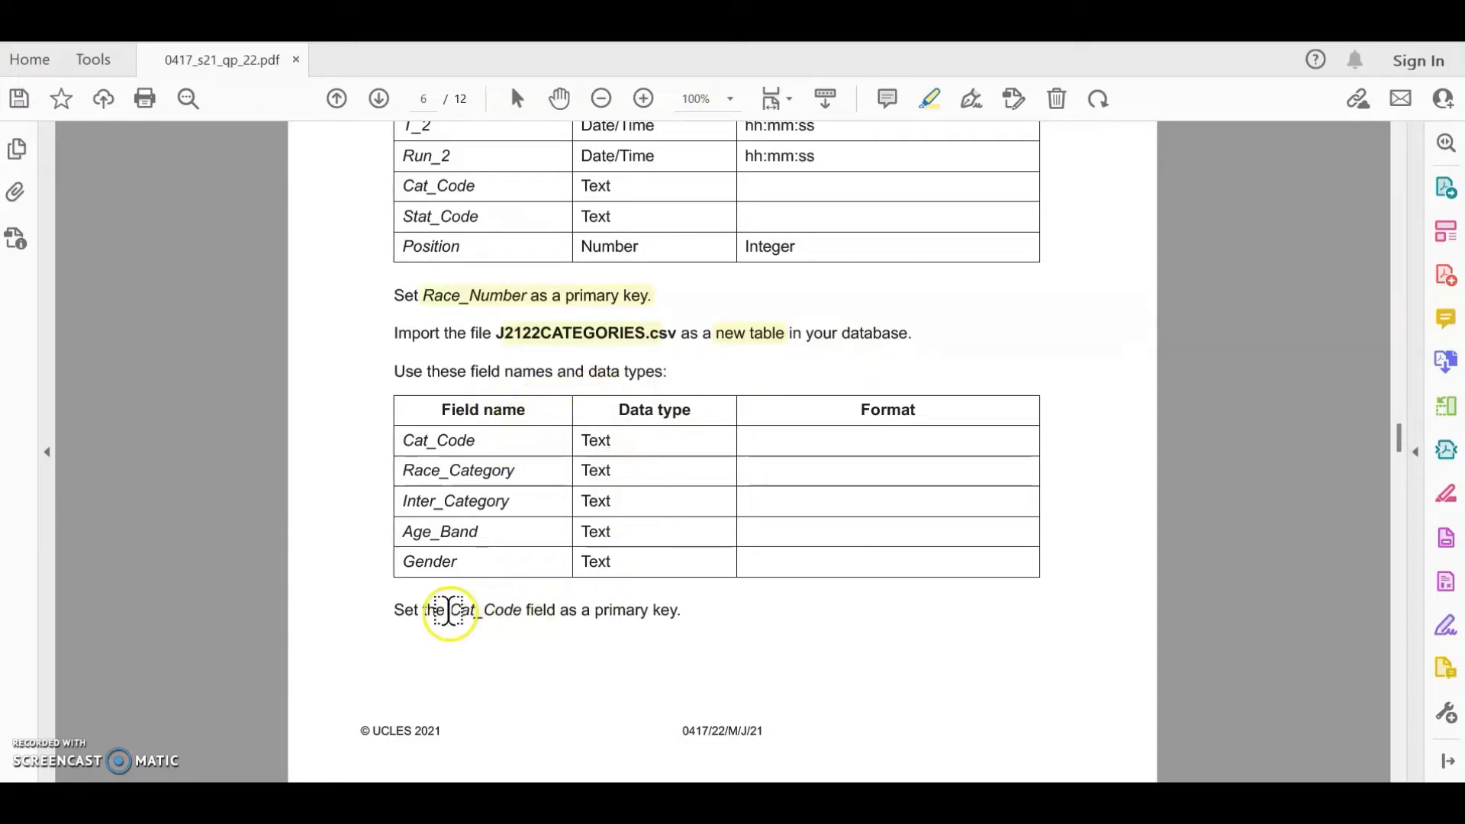
left_click_drag(451, 611, 762, 621)
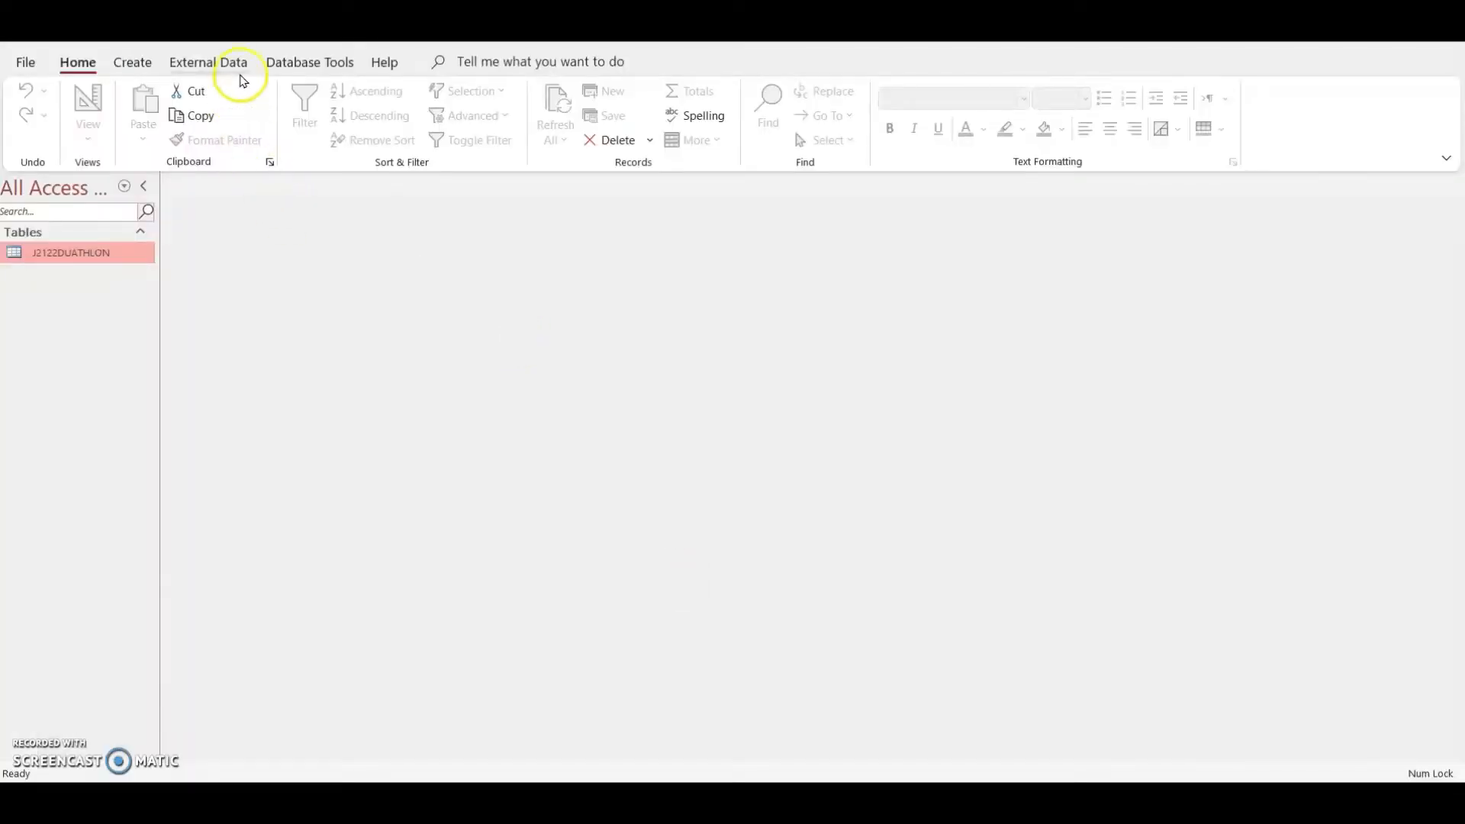
- Switch to Access and start a text file import of J2122CATEGORIES.csv into a new table in the current database
left_click(241, 63)
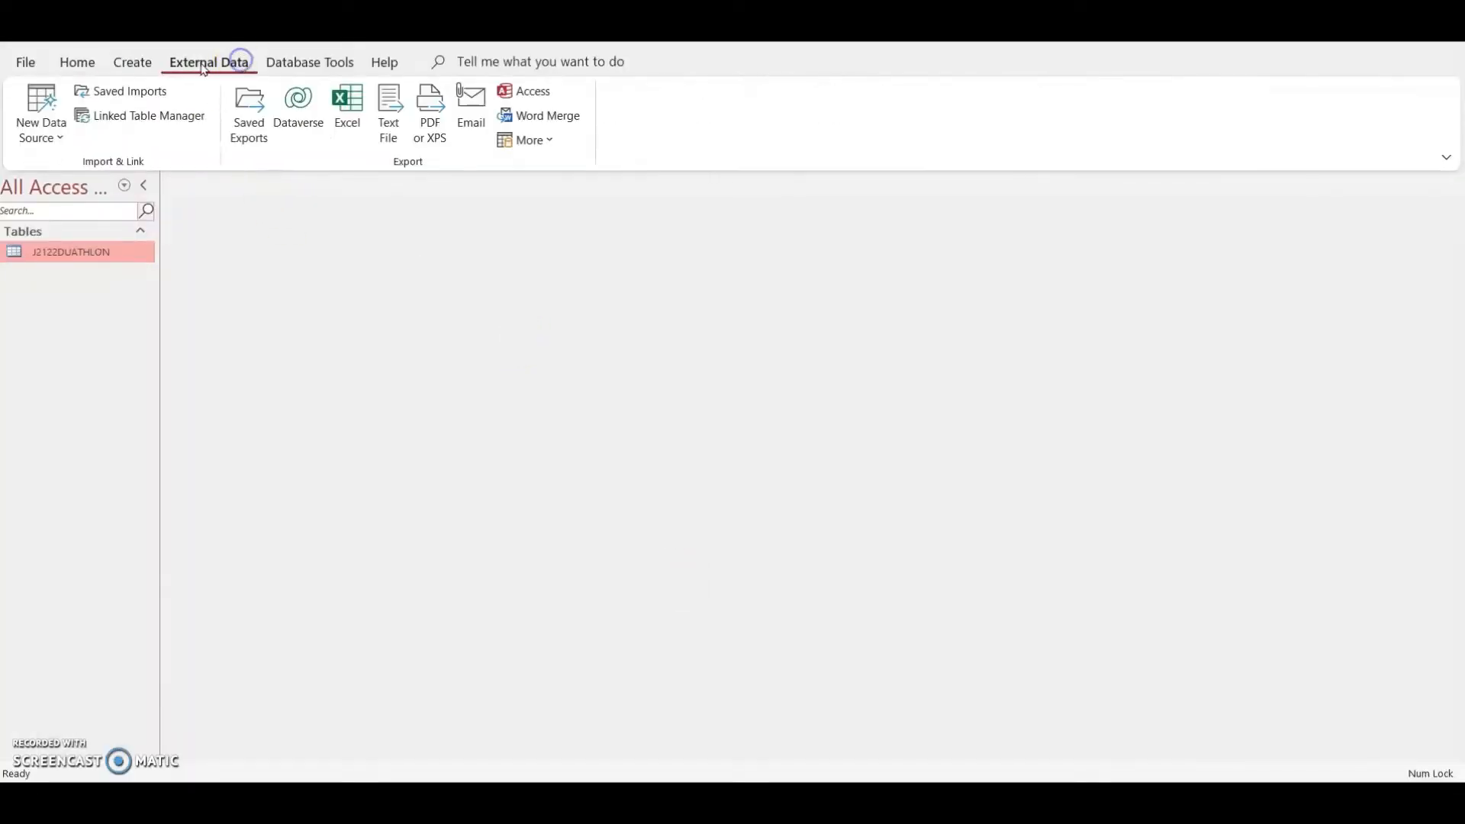
left_click(47, 127)
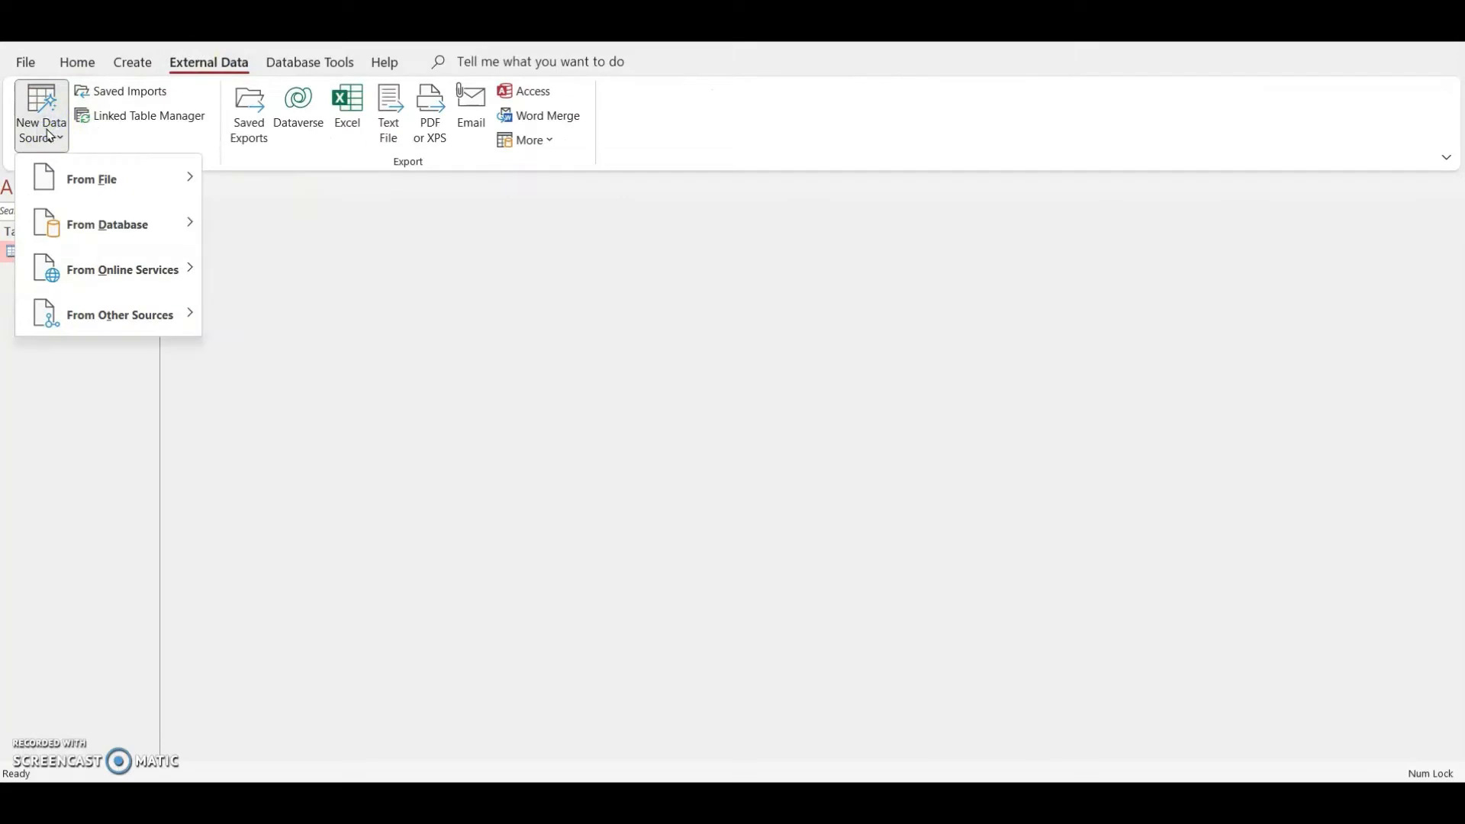
mouse_move(118, 180)
left_click(63, 137)
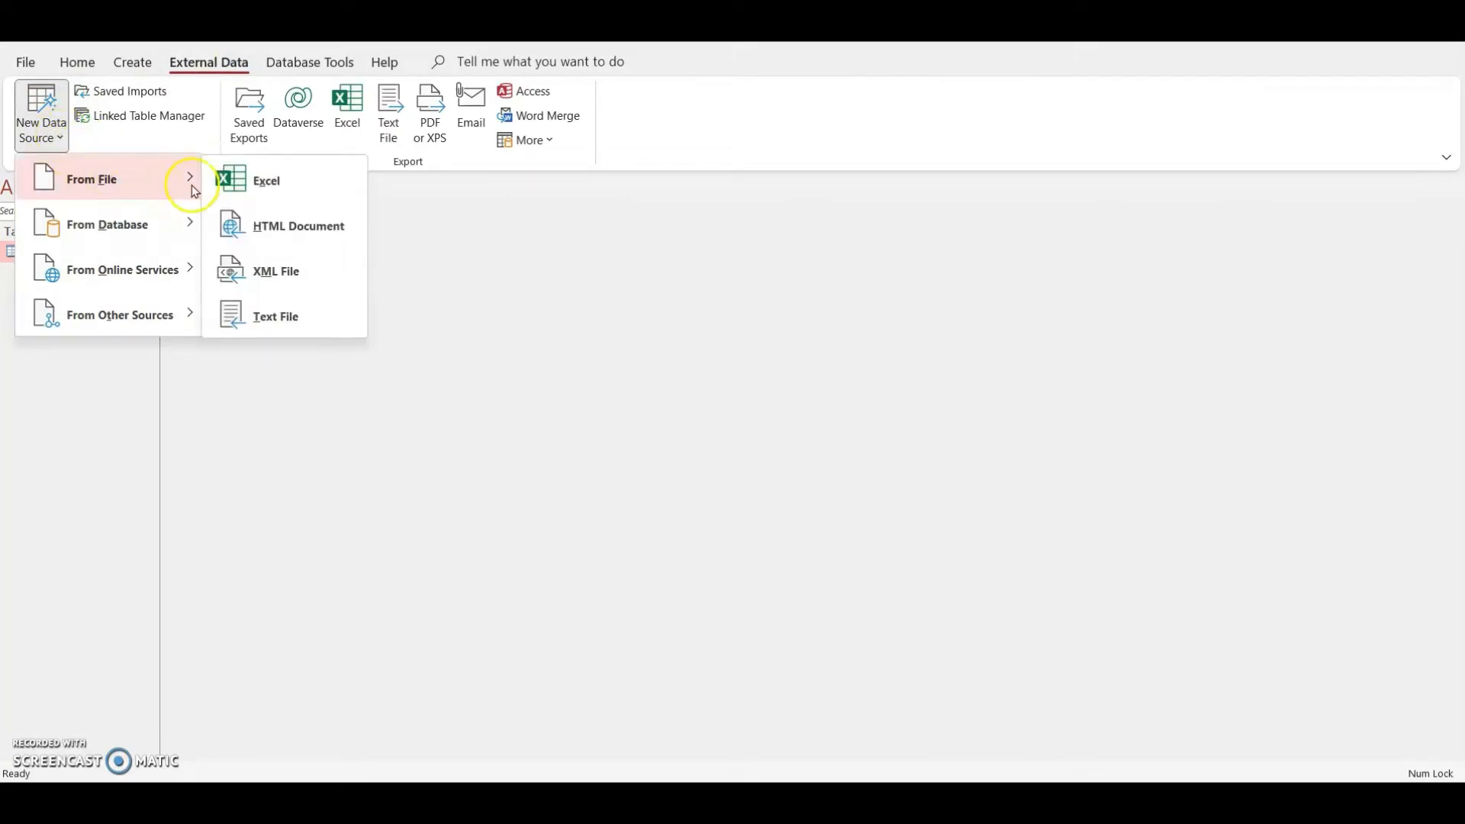
left_click(303, 324)
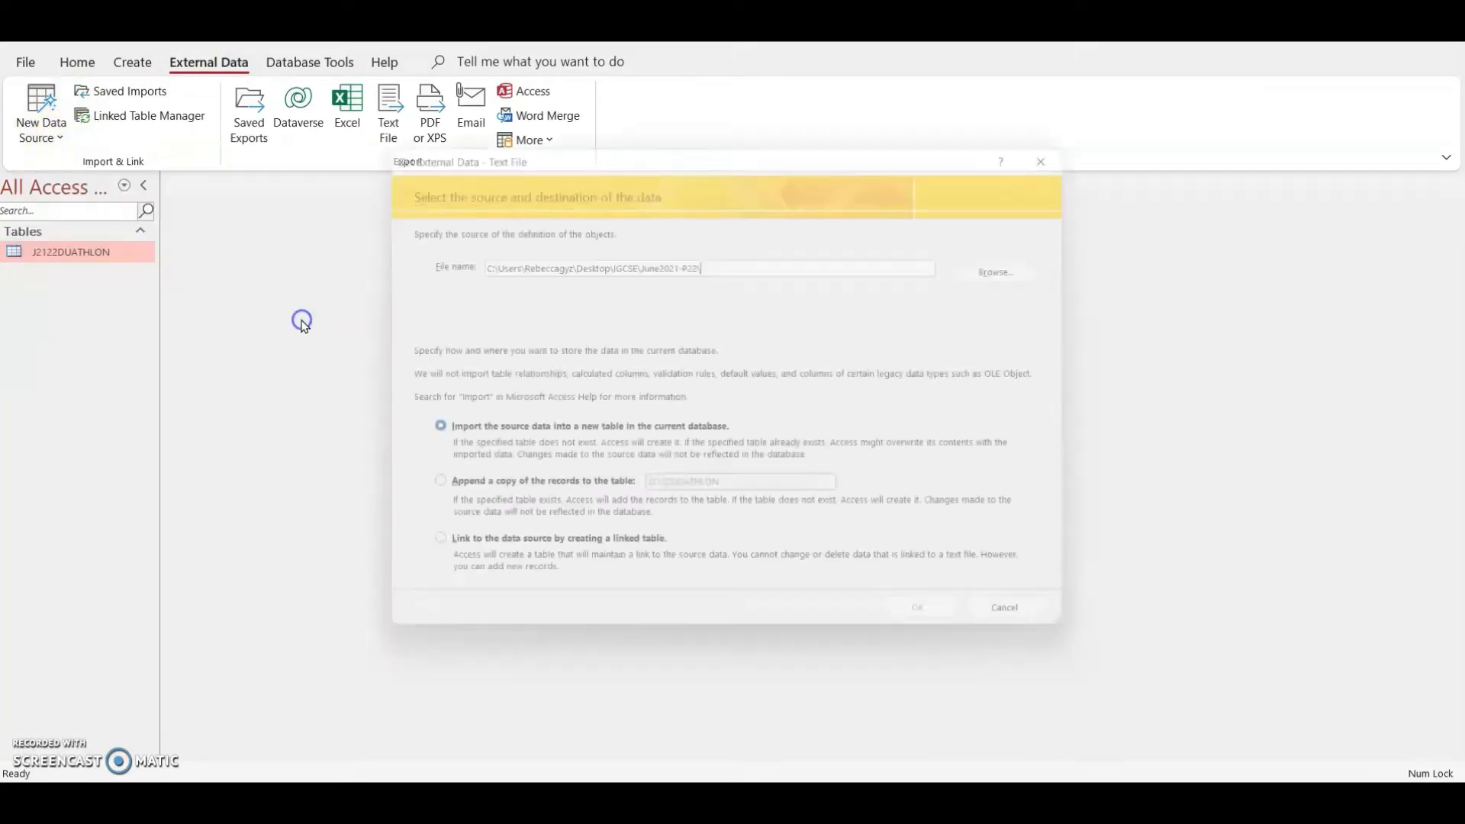
left_click(1046, 263)
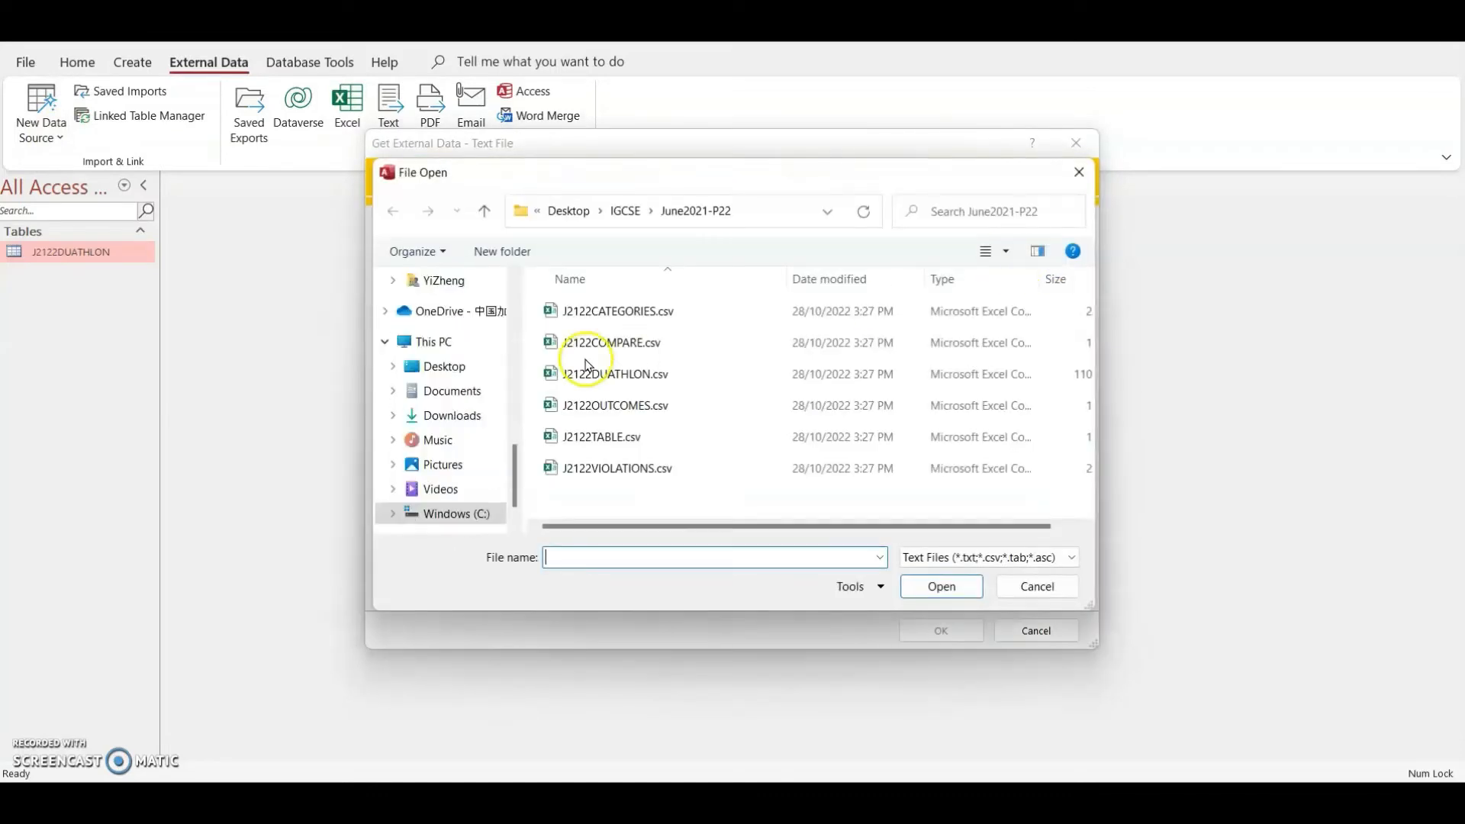
left_click(631, 314)
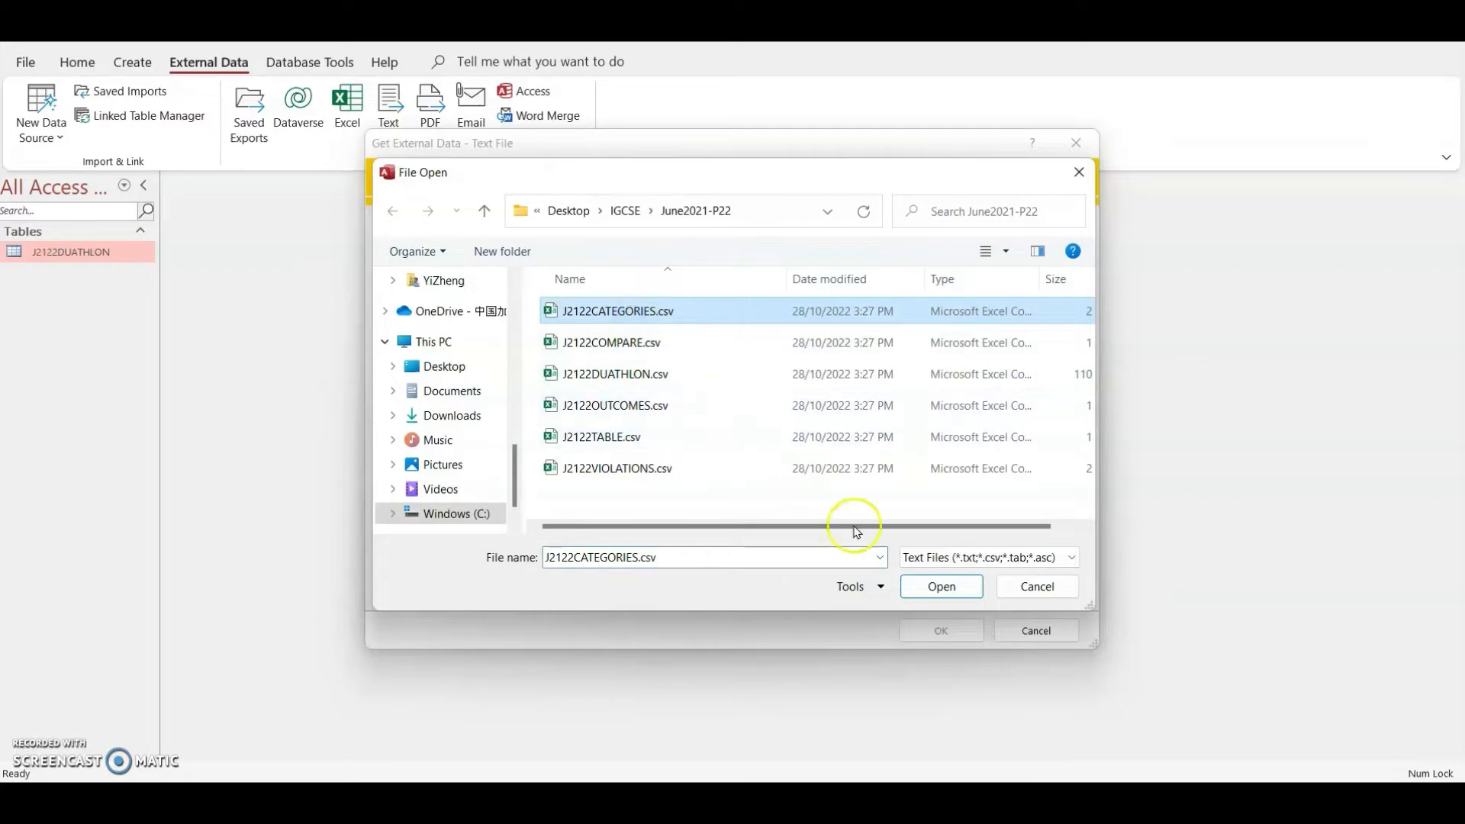
left_click(963, 589)
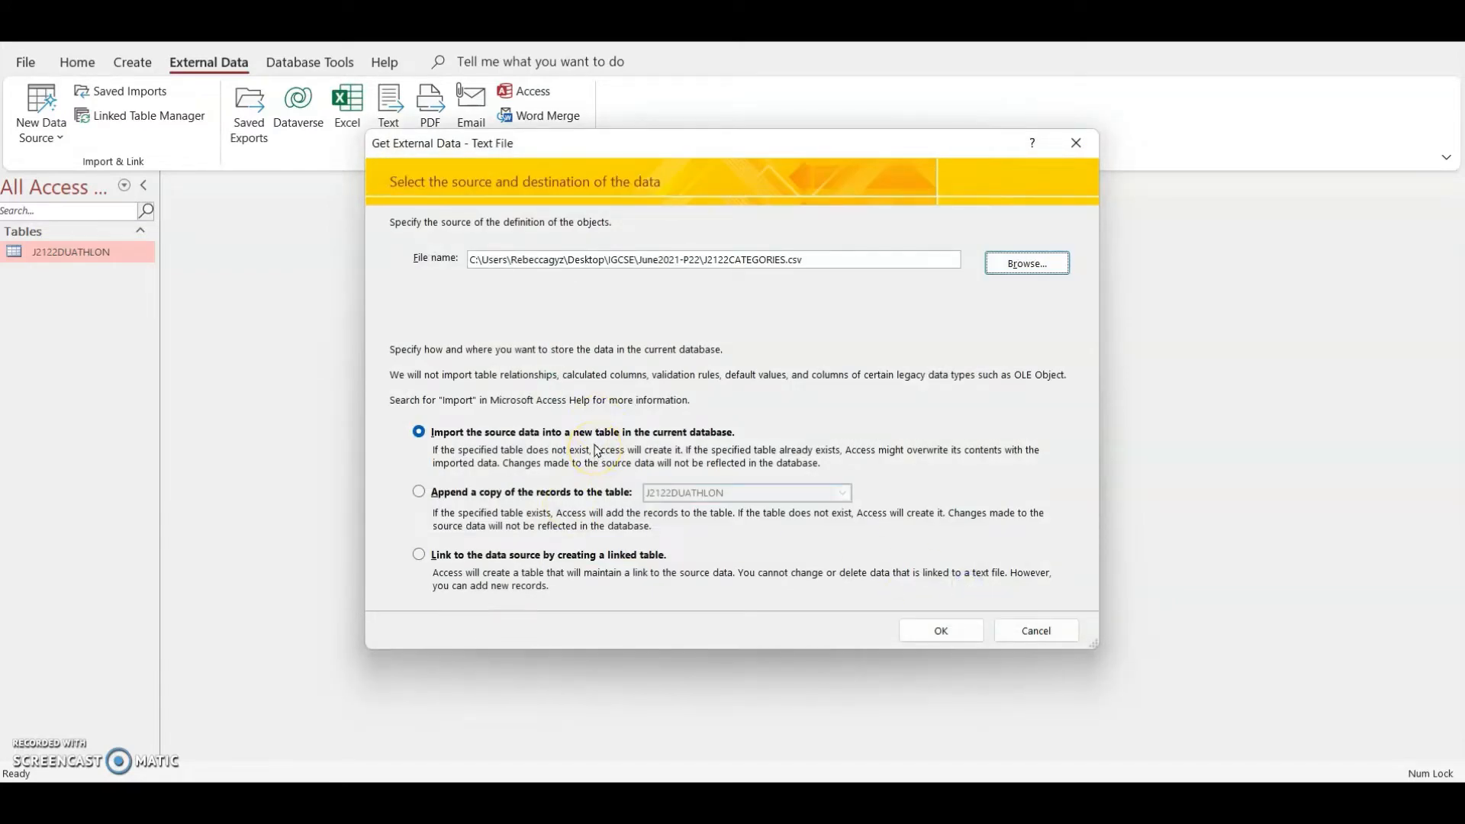
left_click(947, 628)
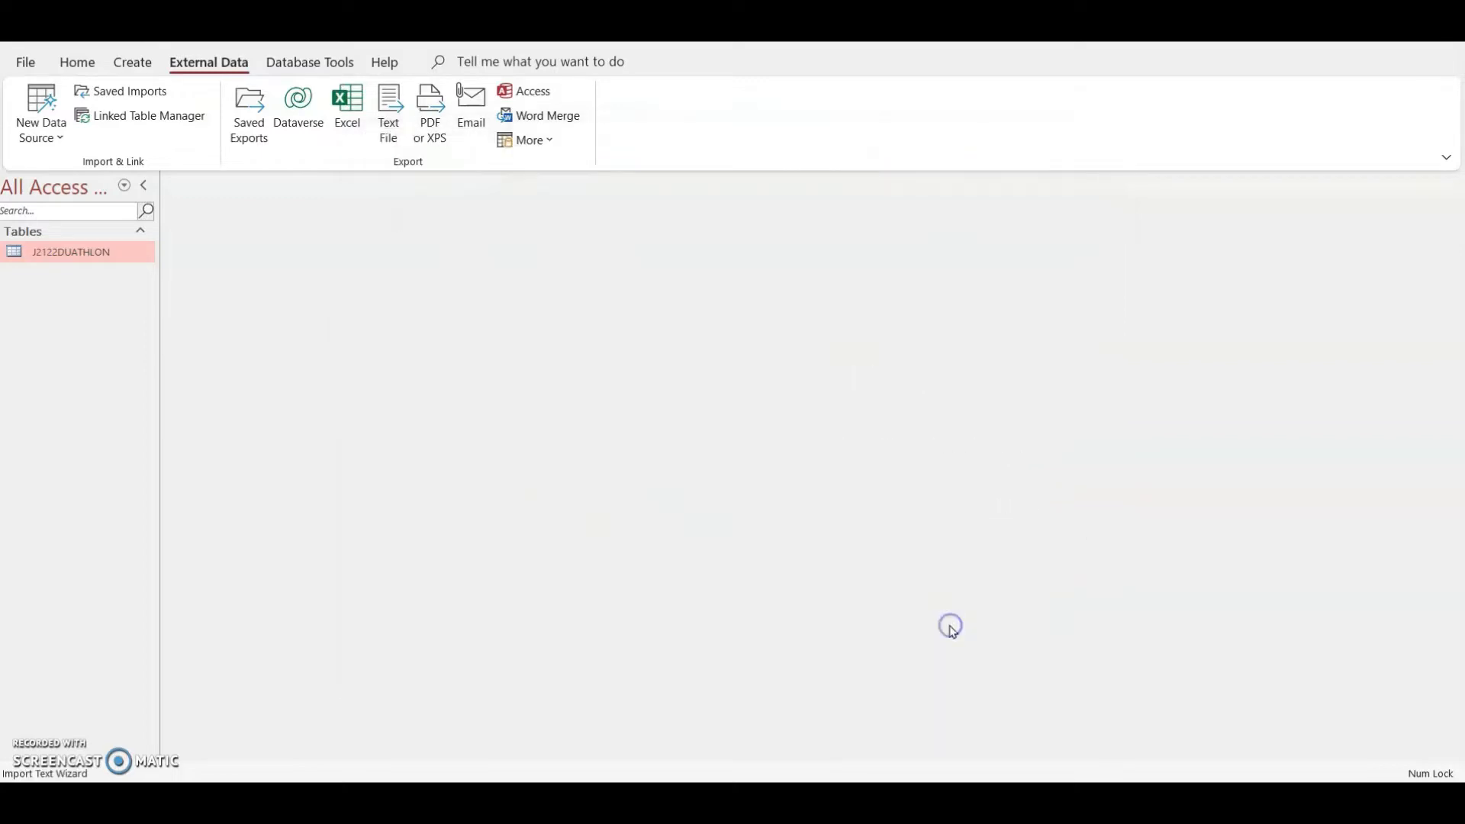
- Import the data as comma-delimited with the first row as field names, and check the data types in the import specification against the exam paper
left_click(937, 582)
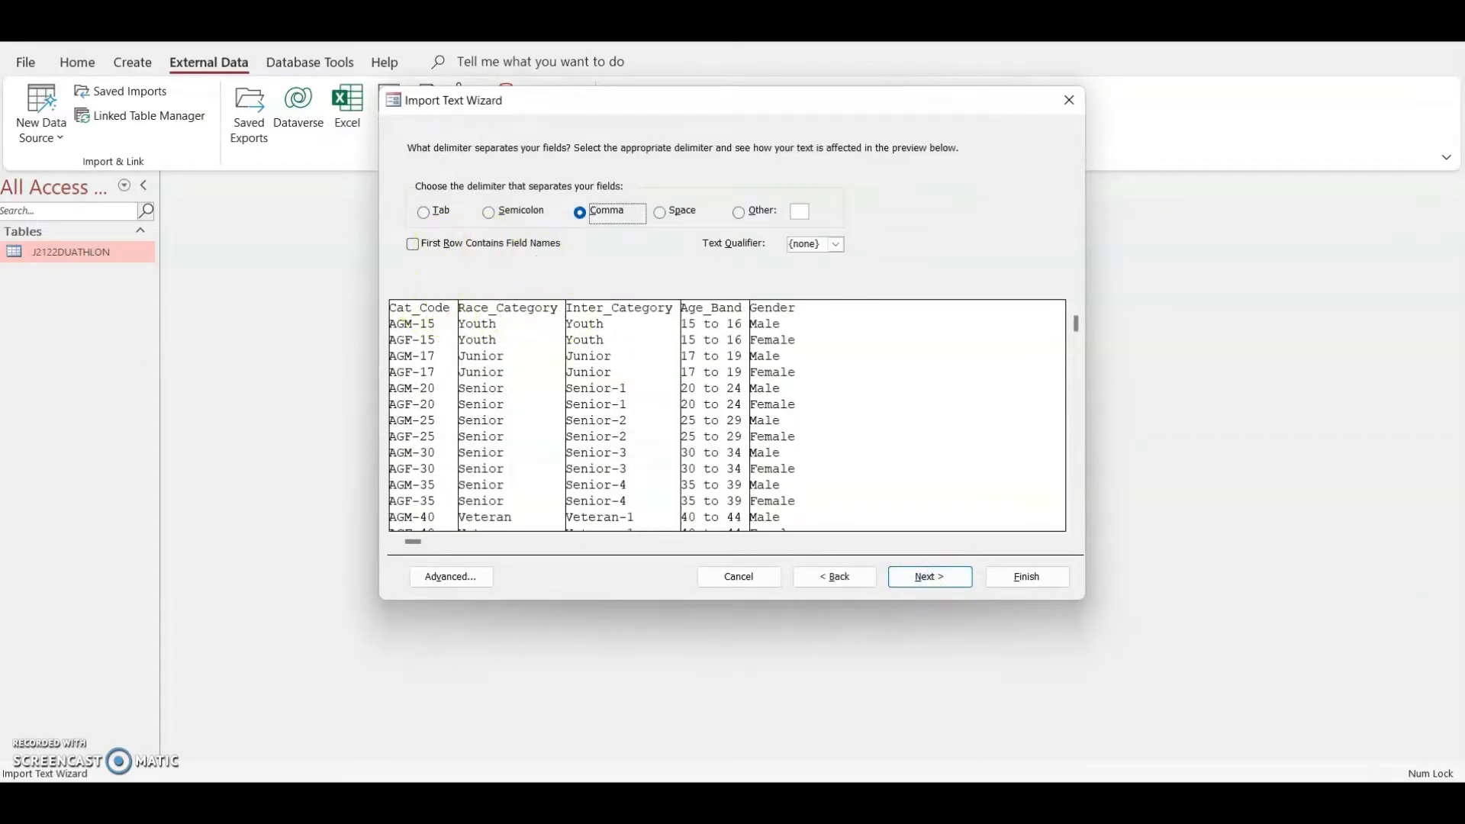
key("alt+Tab")
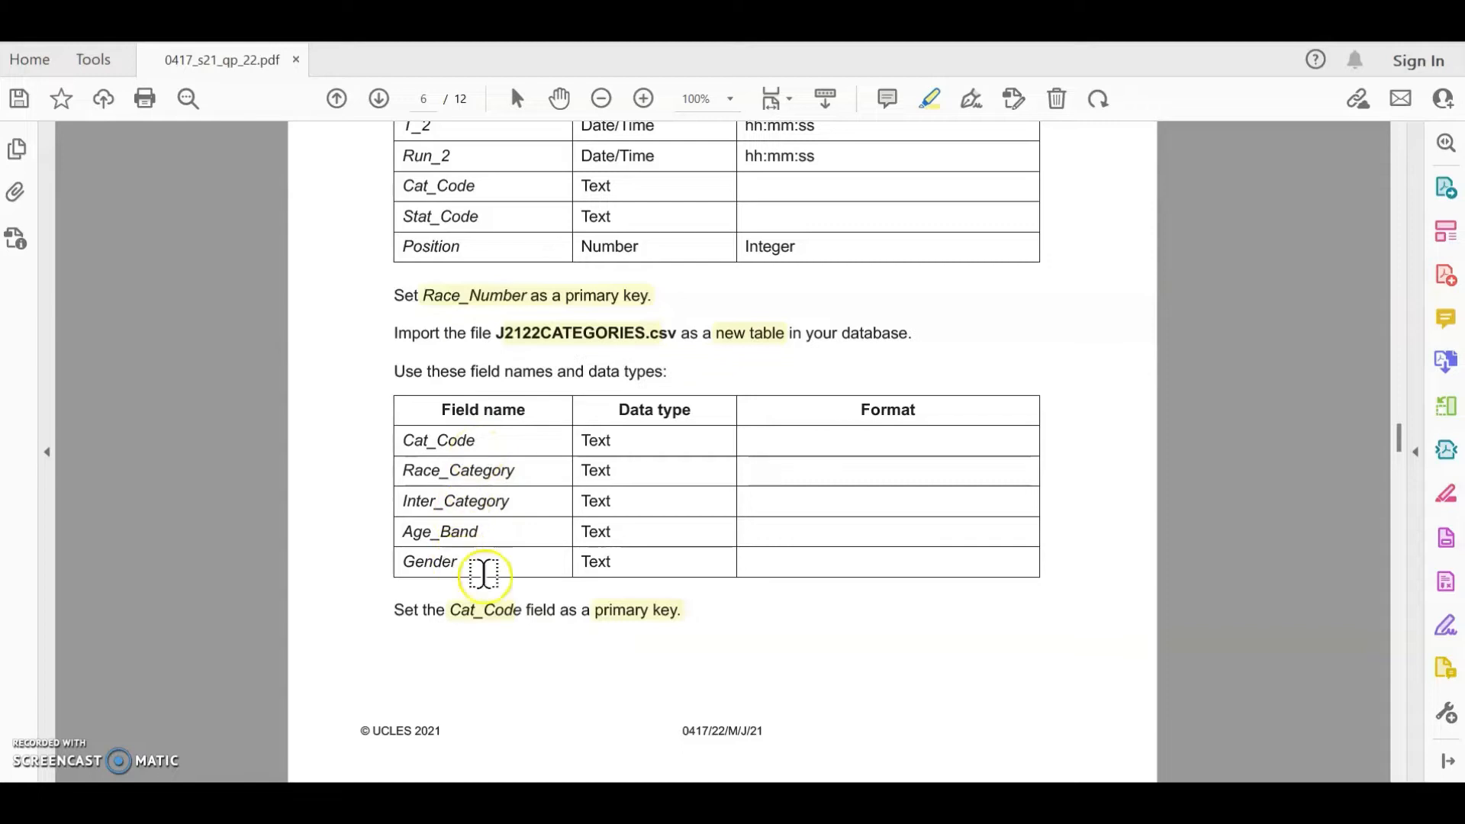
key("alt+Tab")
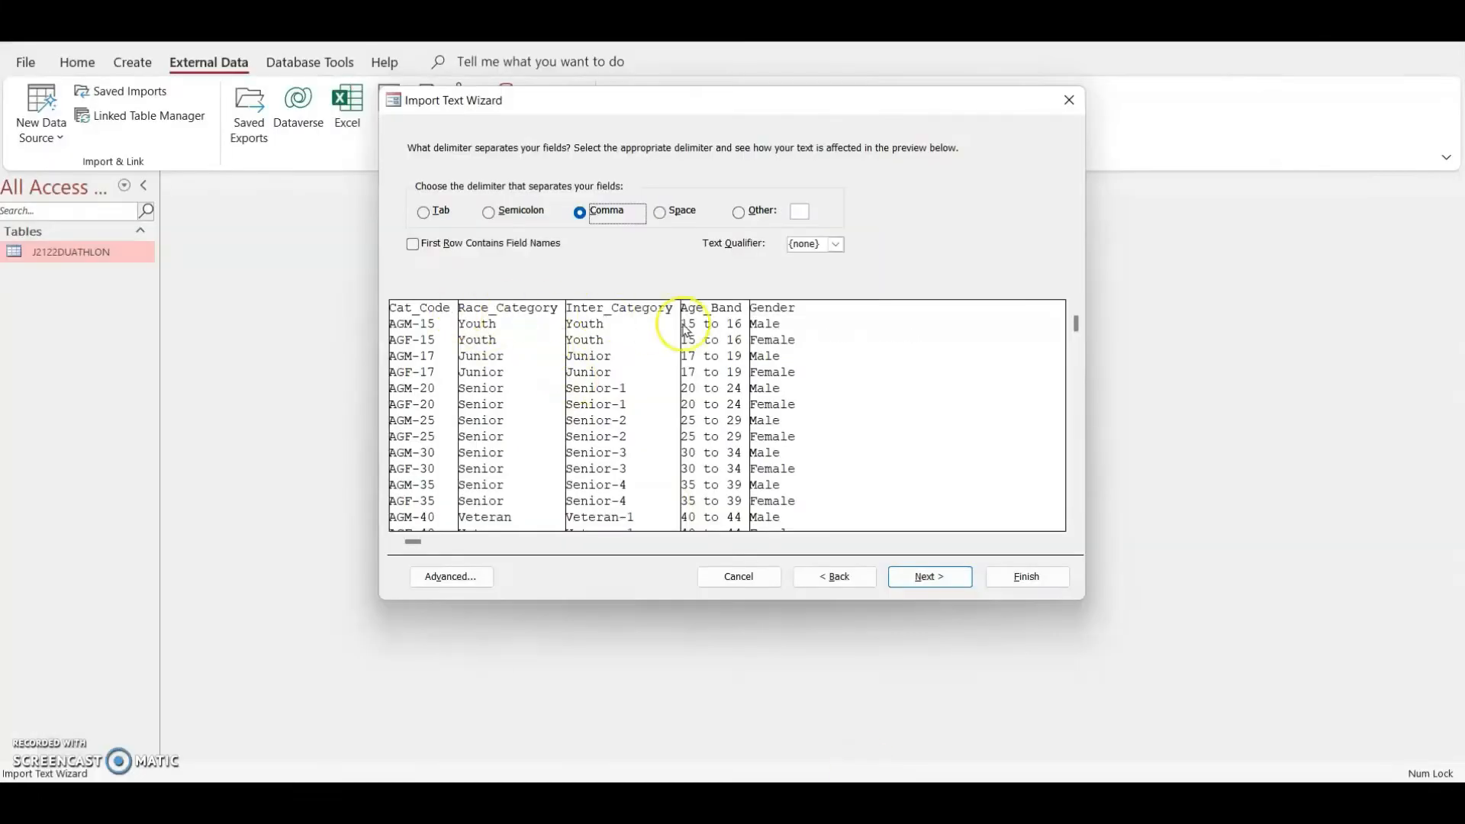
left_click(413, 244)
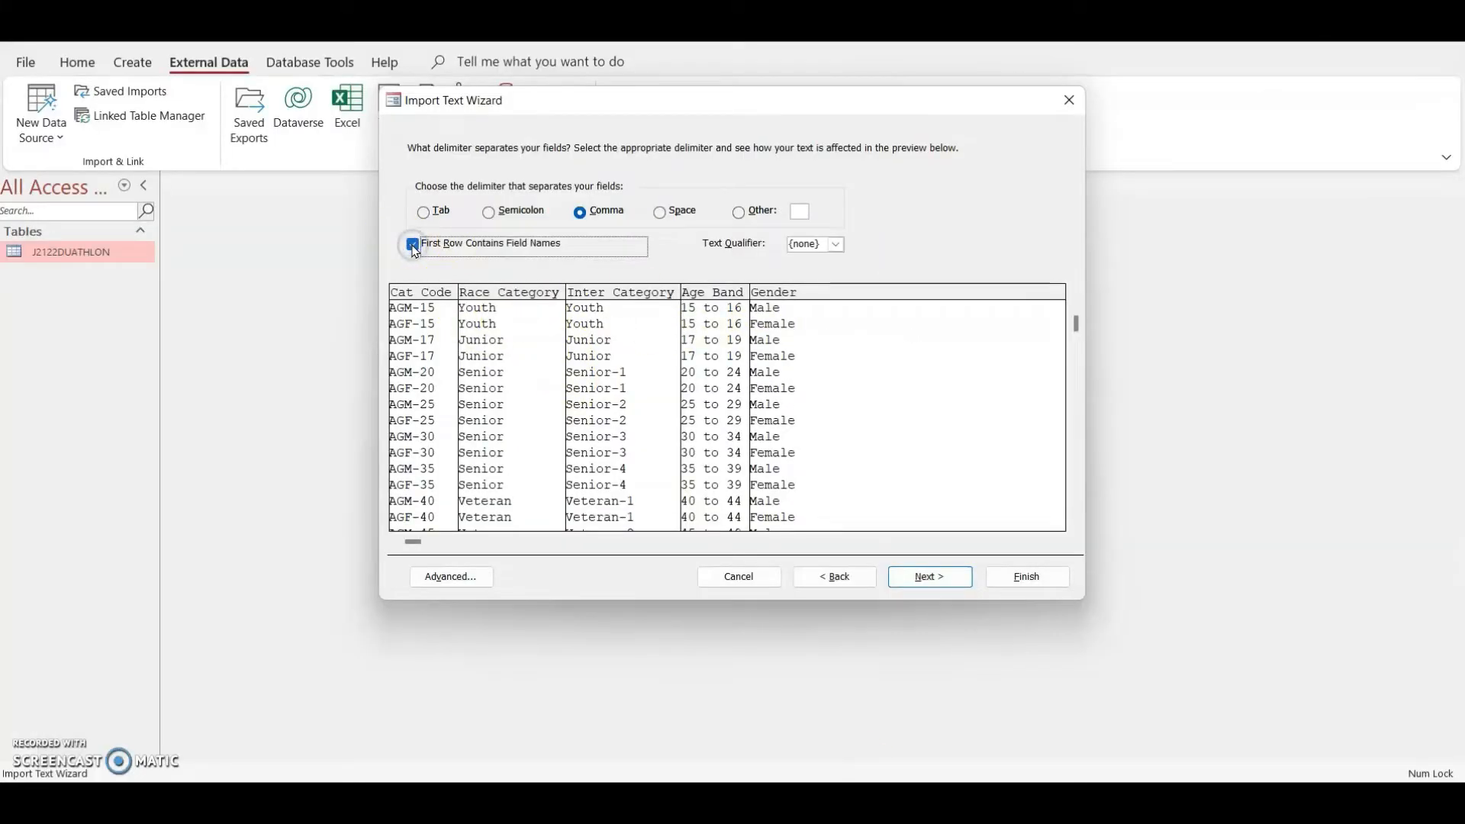
left_click(473, 578)
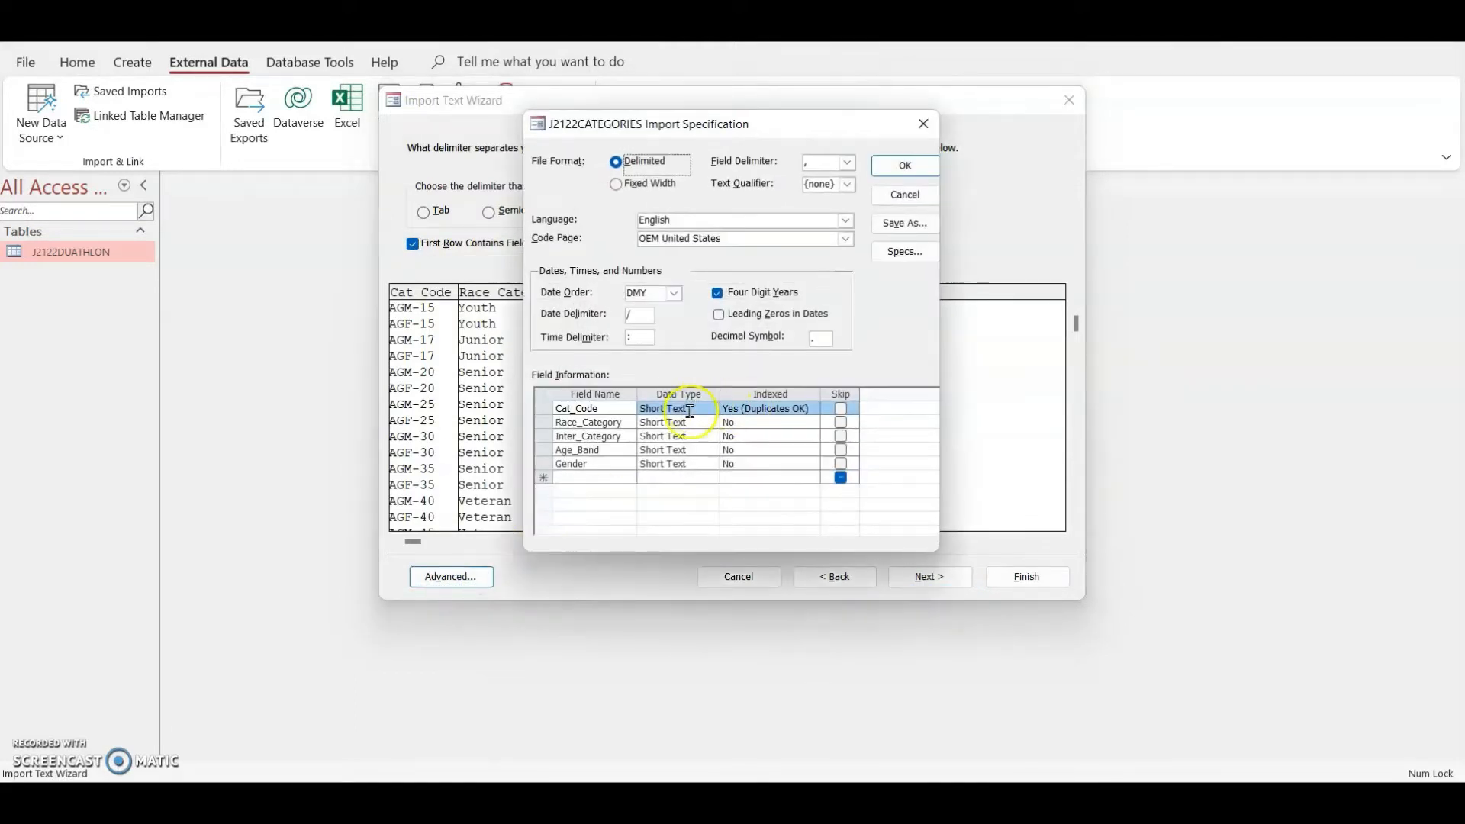
left_click(893, 167)
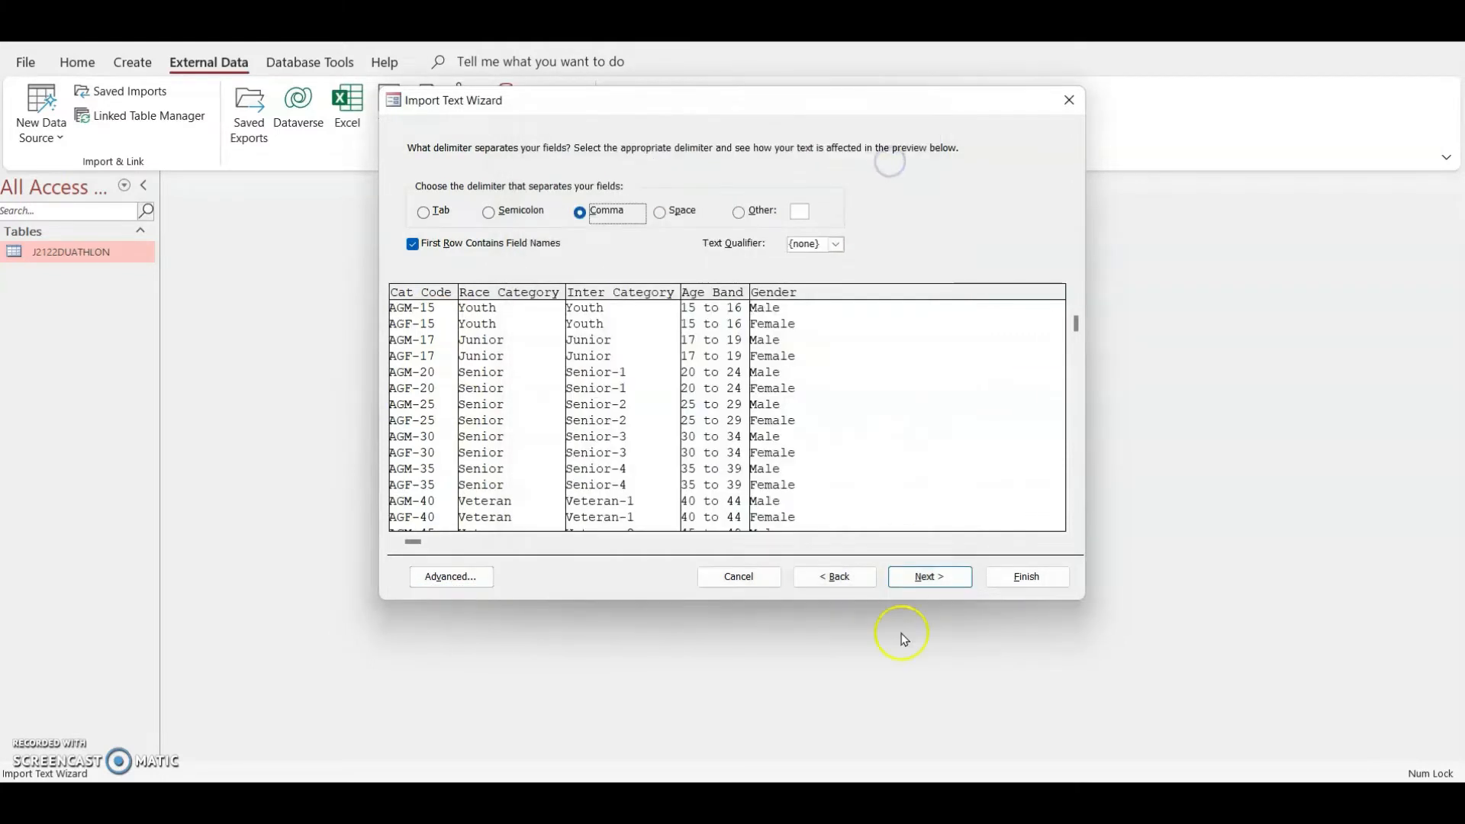
- Keep the default field options and choose Cat_Code as the table's own primary key, checking it against the exam paper
left_click(936, 581)
left_click(936, 579)
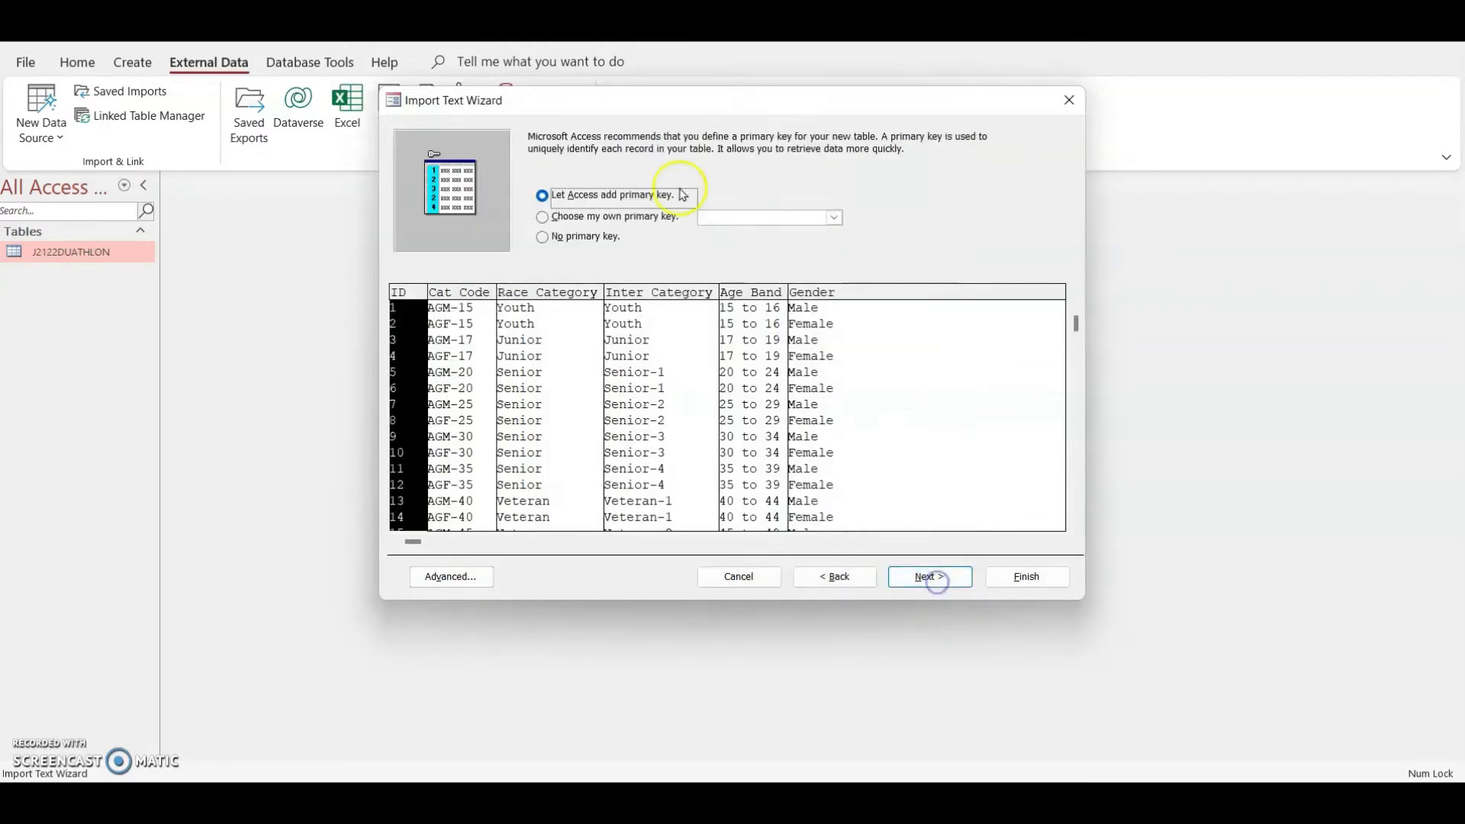
left_click(661, 218)
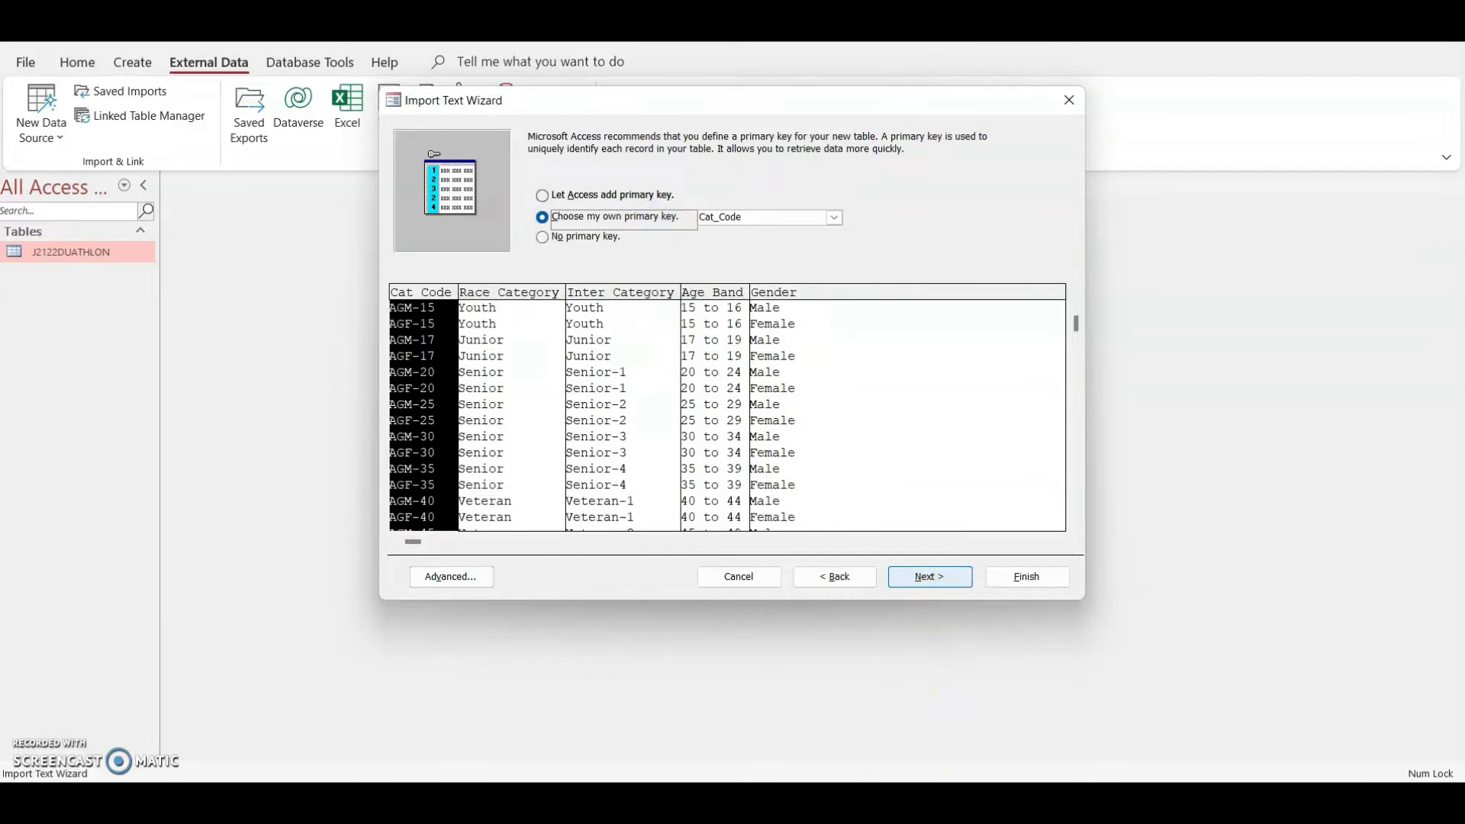
key("alt+Tab")
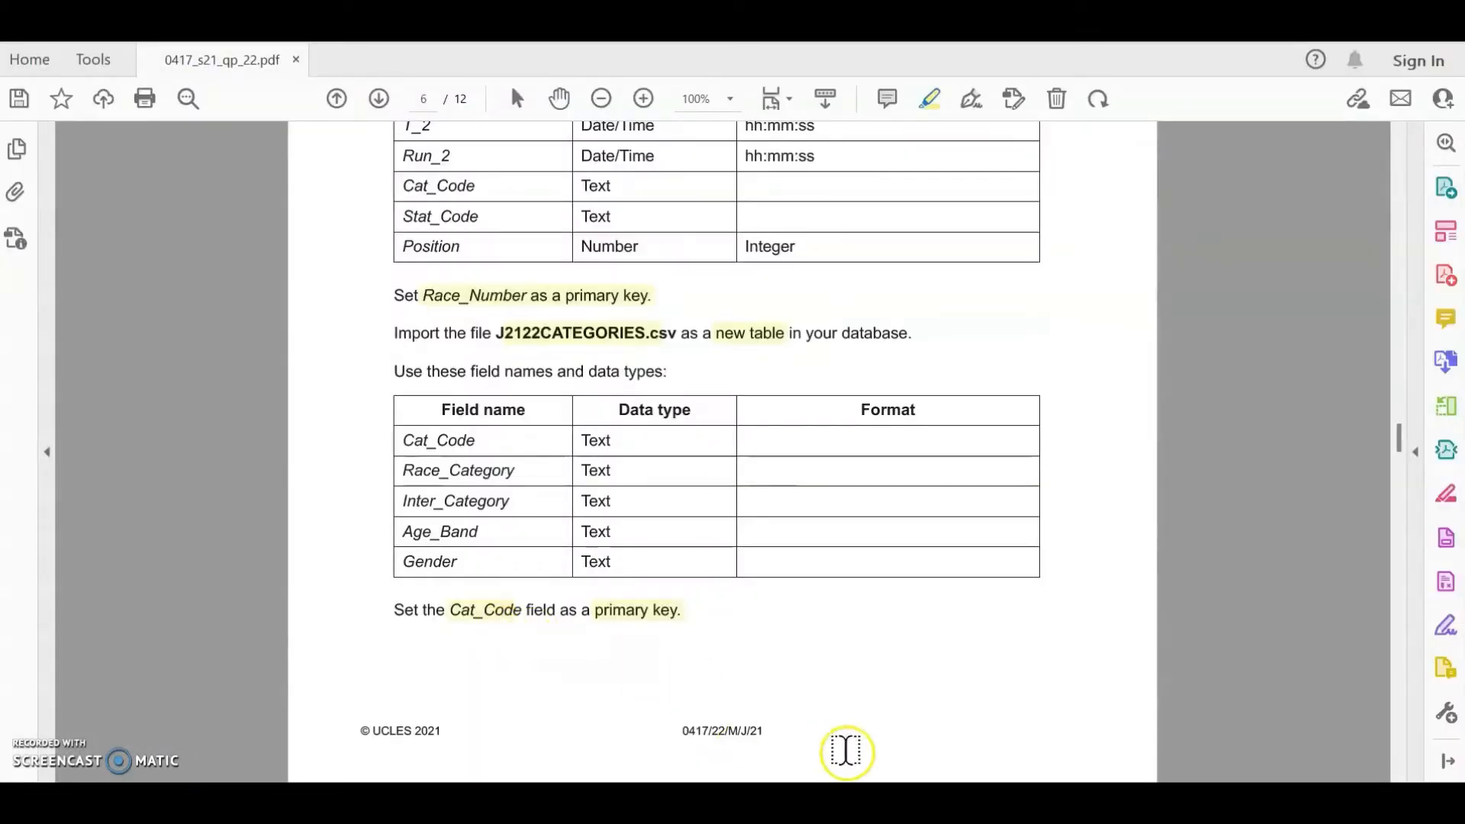
key("alt+Tab")
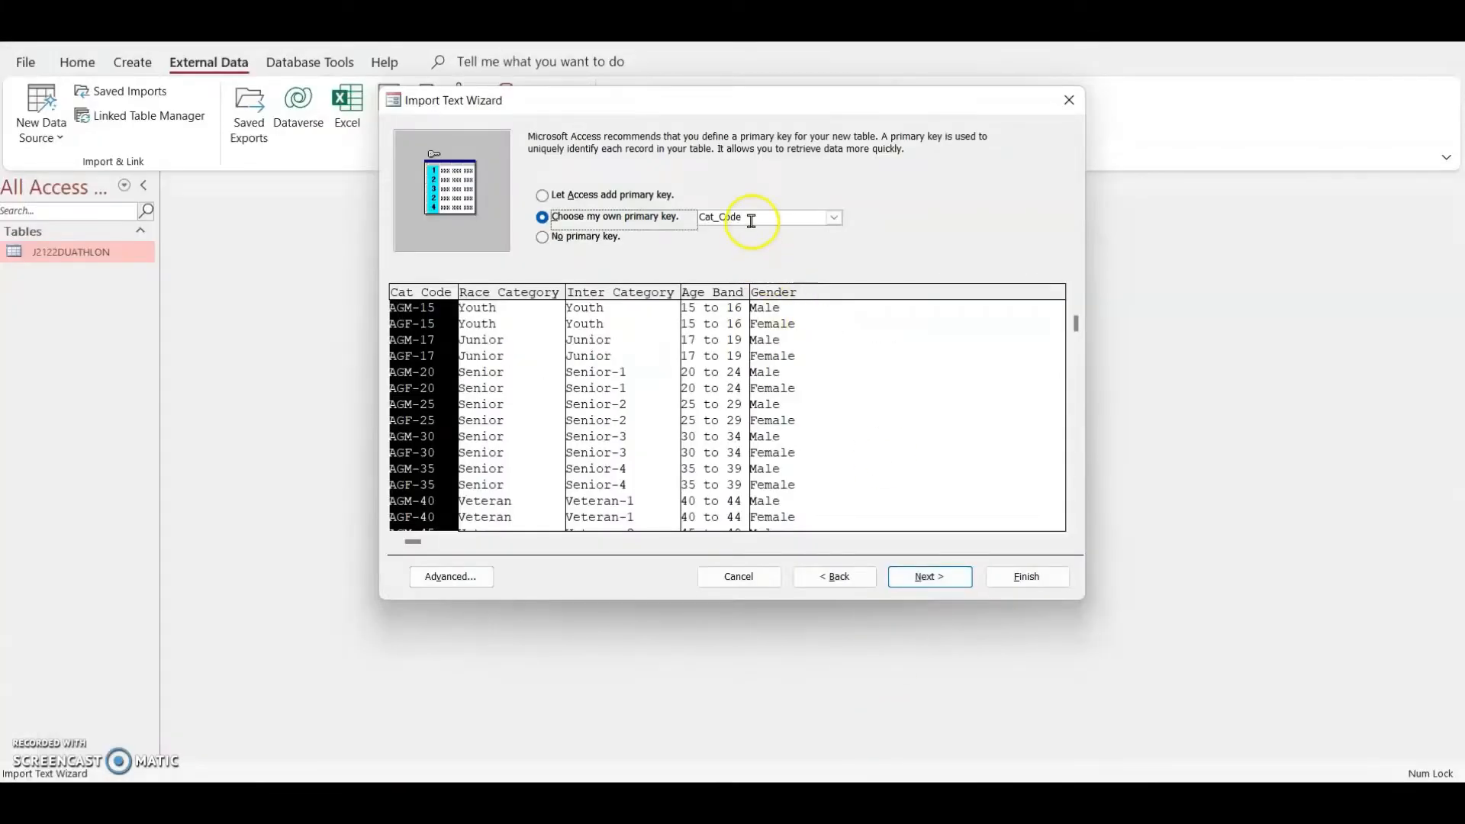
- Finish importing the data into a table named J2122CATEGORIES without saving the import steps
left_click(930, 577)
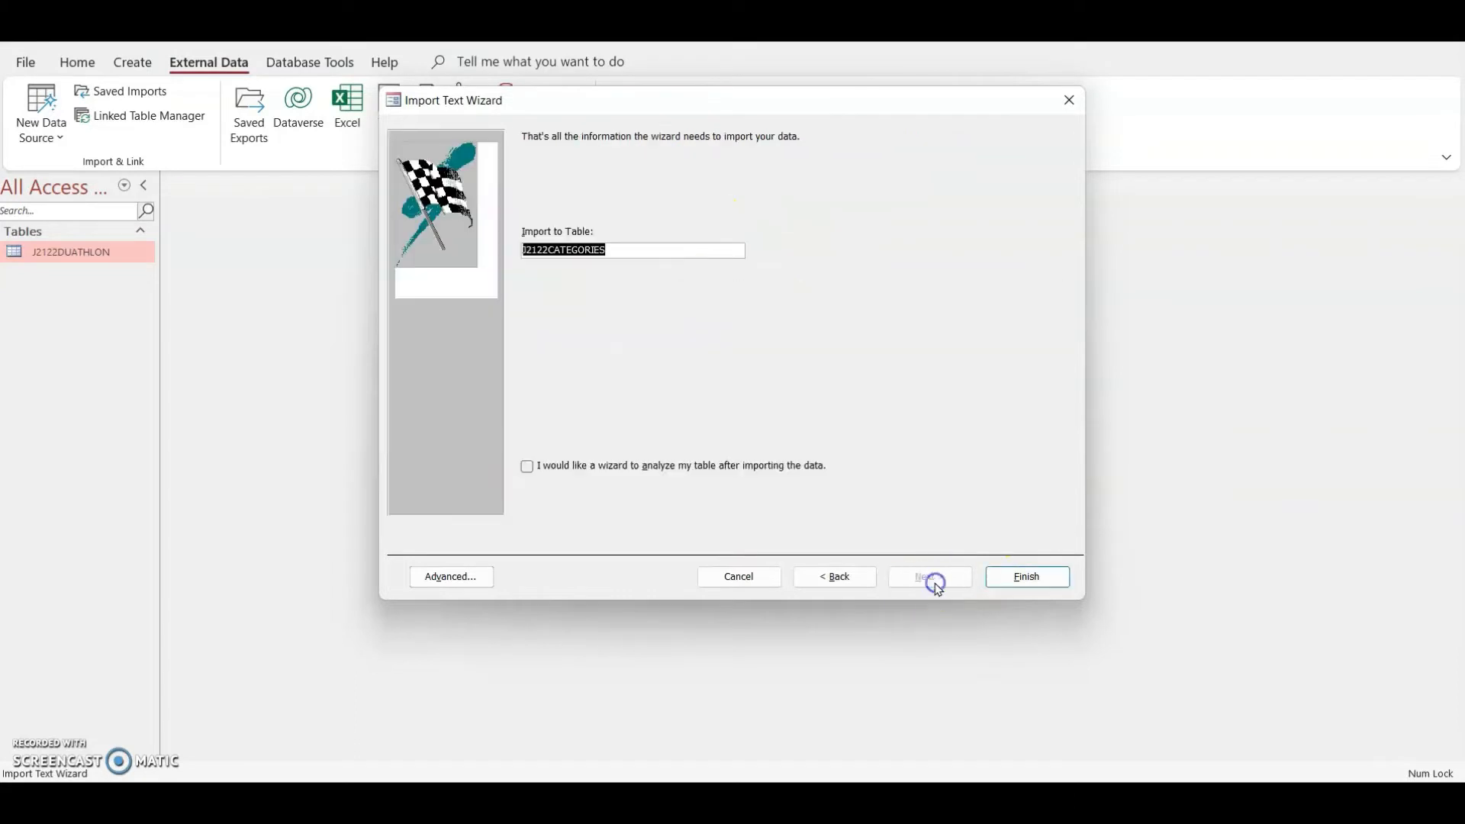
left_click(1042, 582)
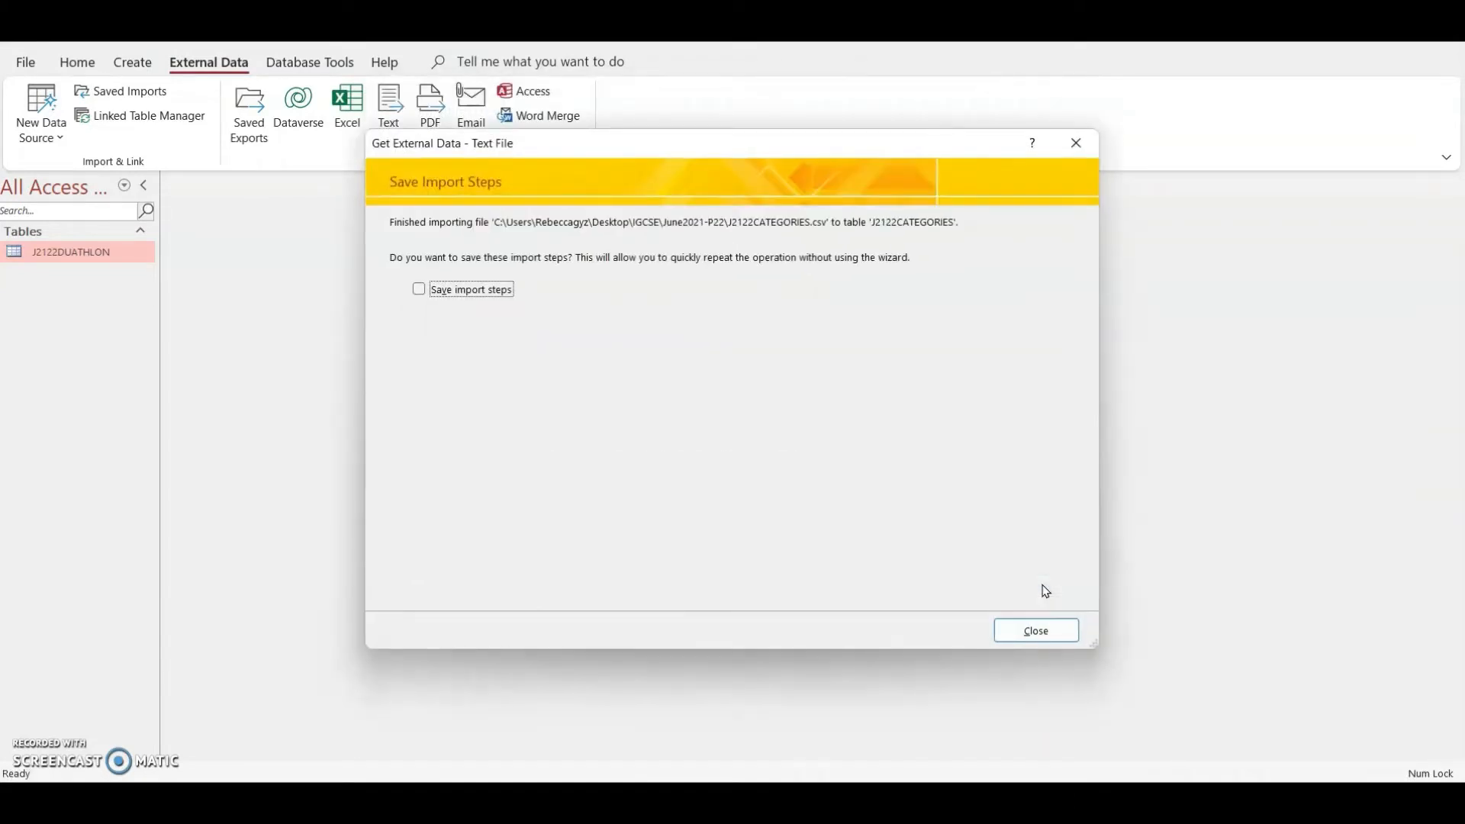
left_click(1040, 633)
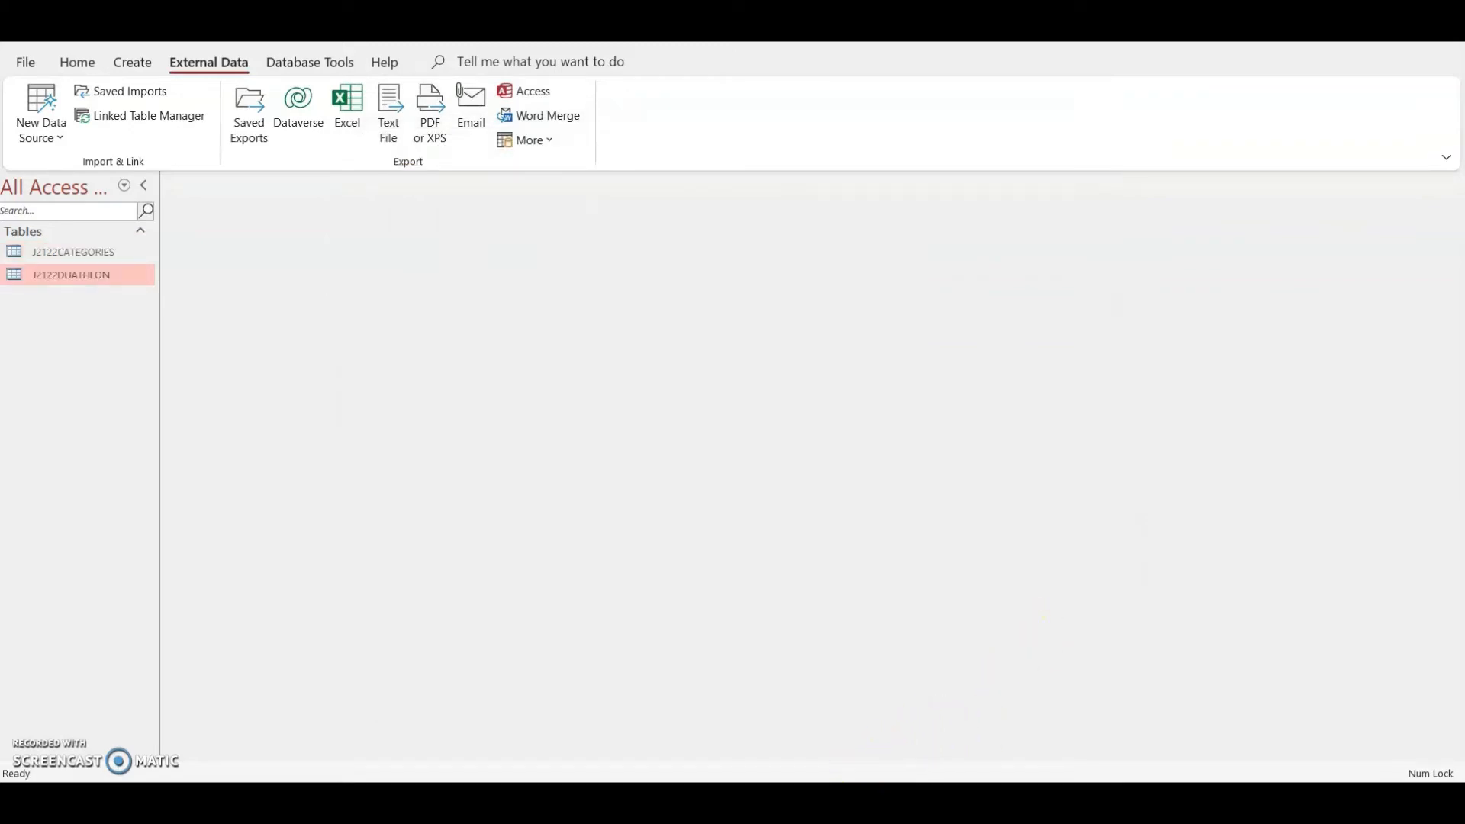
- Switch to page 7 of the exam paper PDF and highlight J2122OUTCOMES, Boolean/Logical, Yes/No and the Stat_Code key field in the third import instruction
key("alt+Tab")
scroll(813, 534, "down", 10)
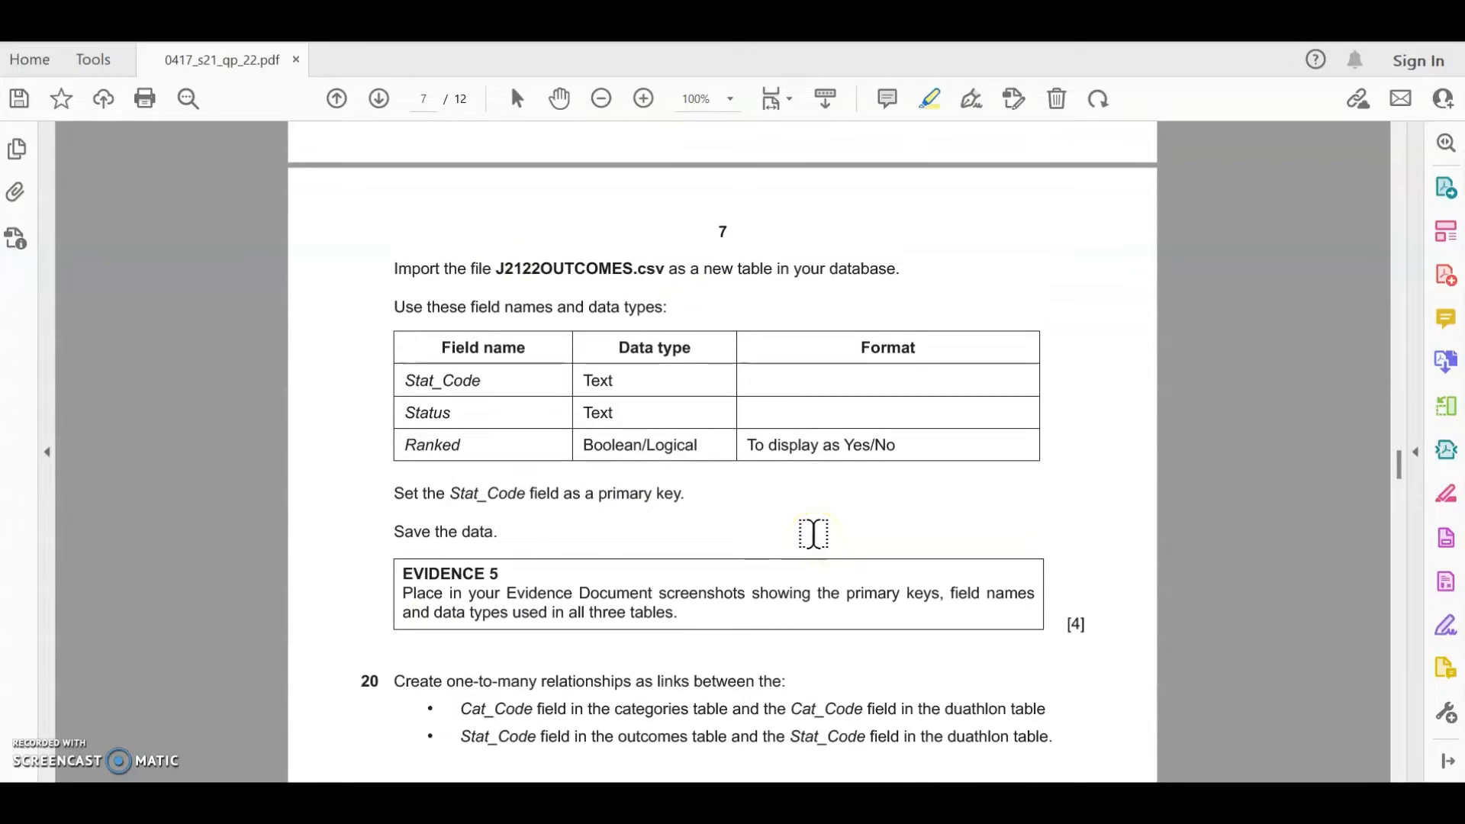
scroll(814, 534, "down", 1)
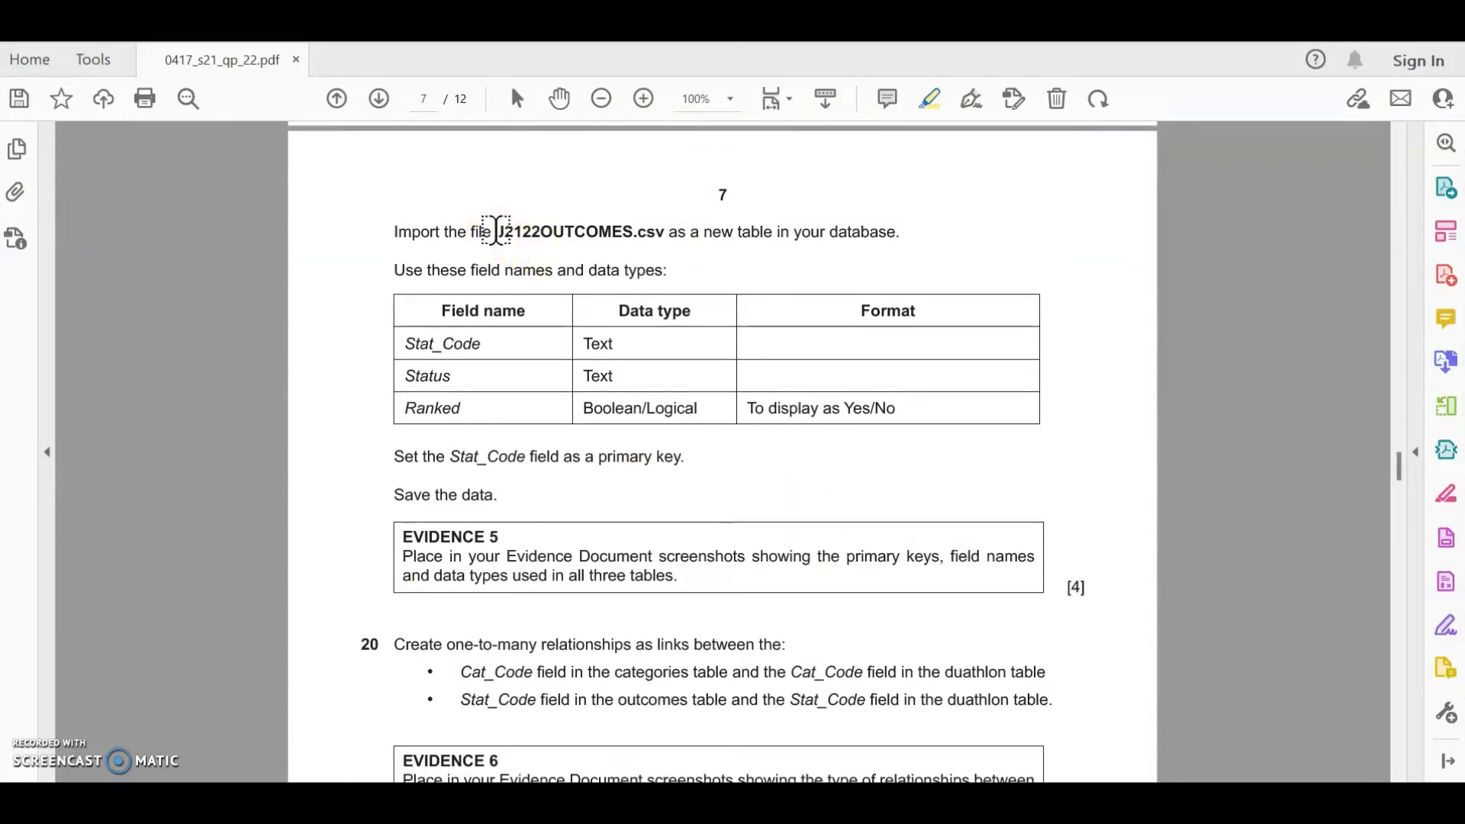
left_click_drag(492, 230, 663, 231)
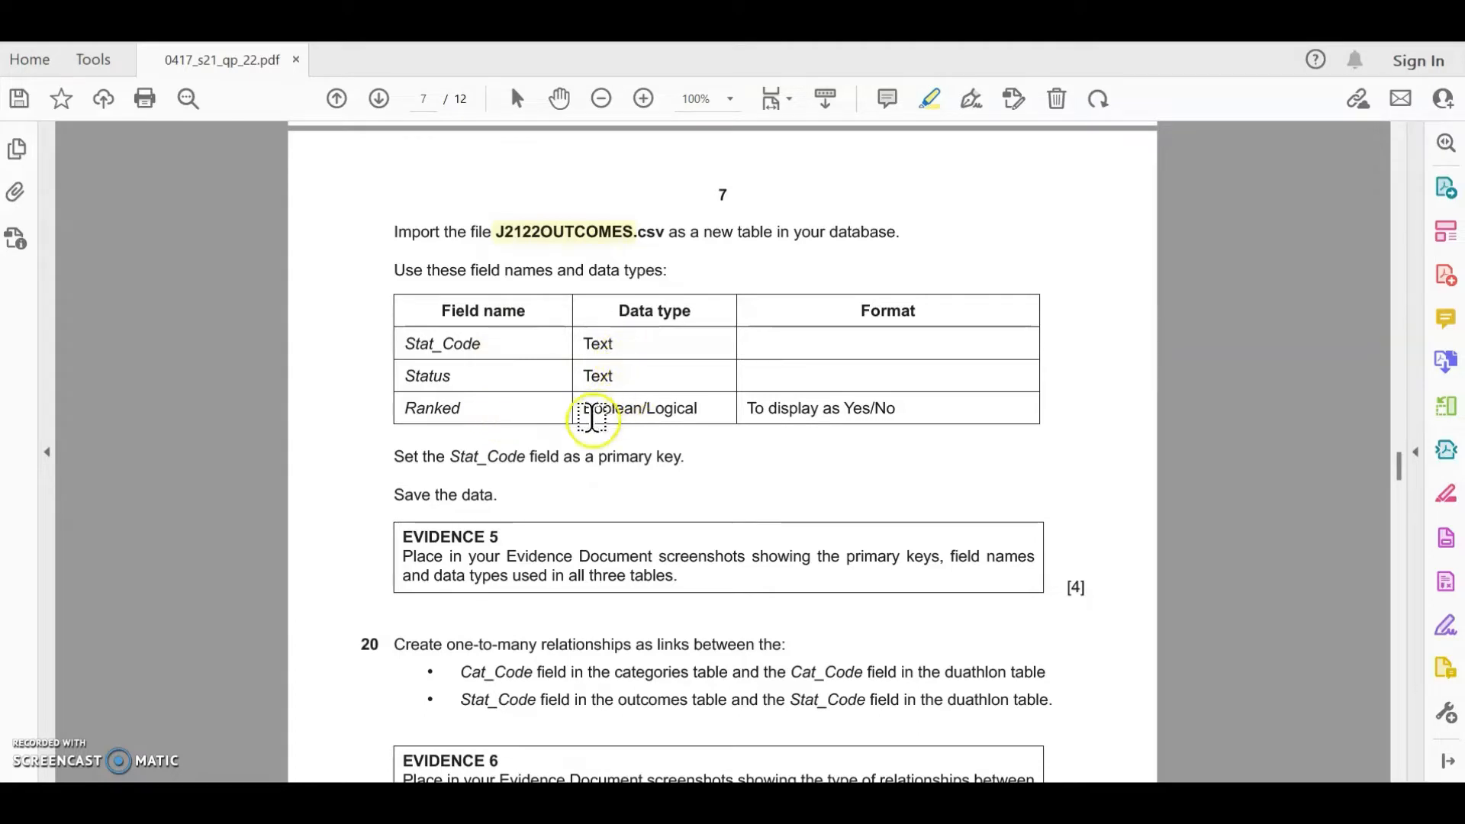
left_click_drag(582, 407, 694, 415)
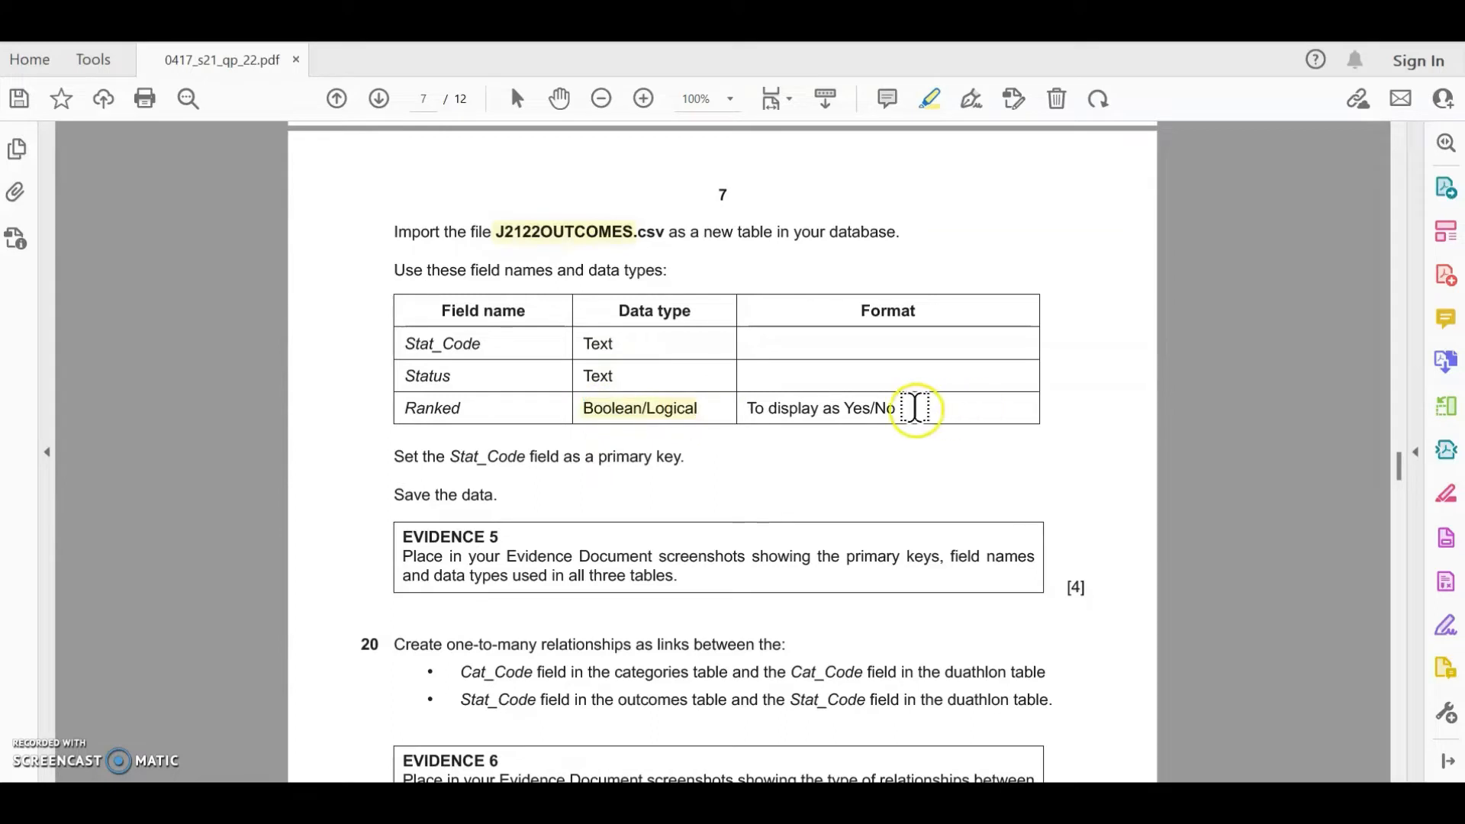
left_click_drag(915, 409, 843, 410)
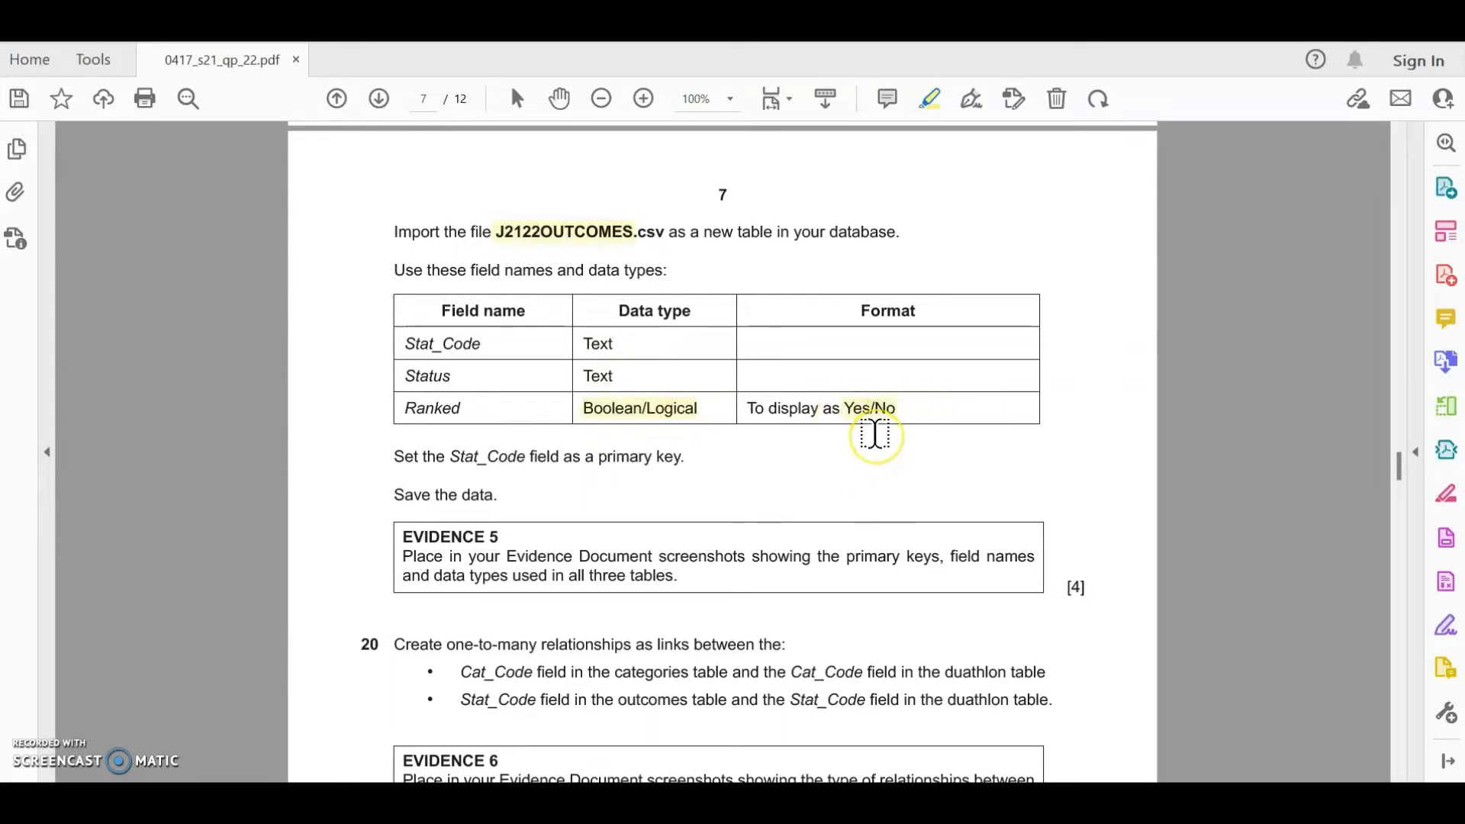
left_click_drag(447, 456, 526, 456)
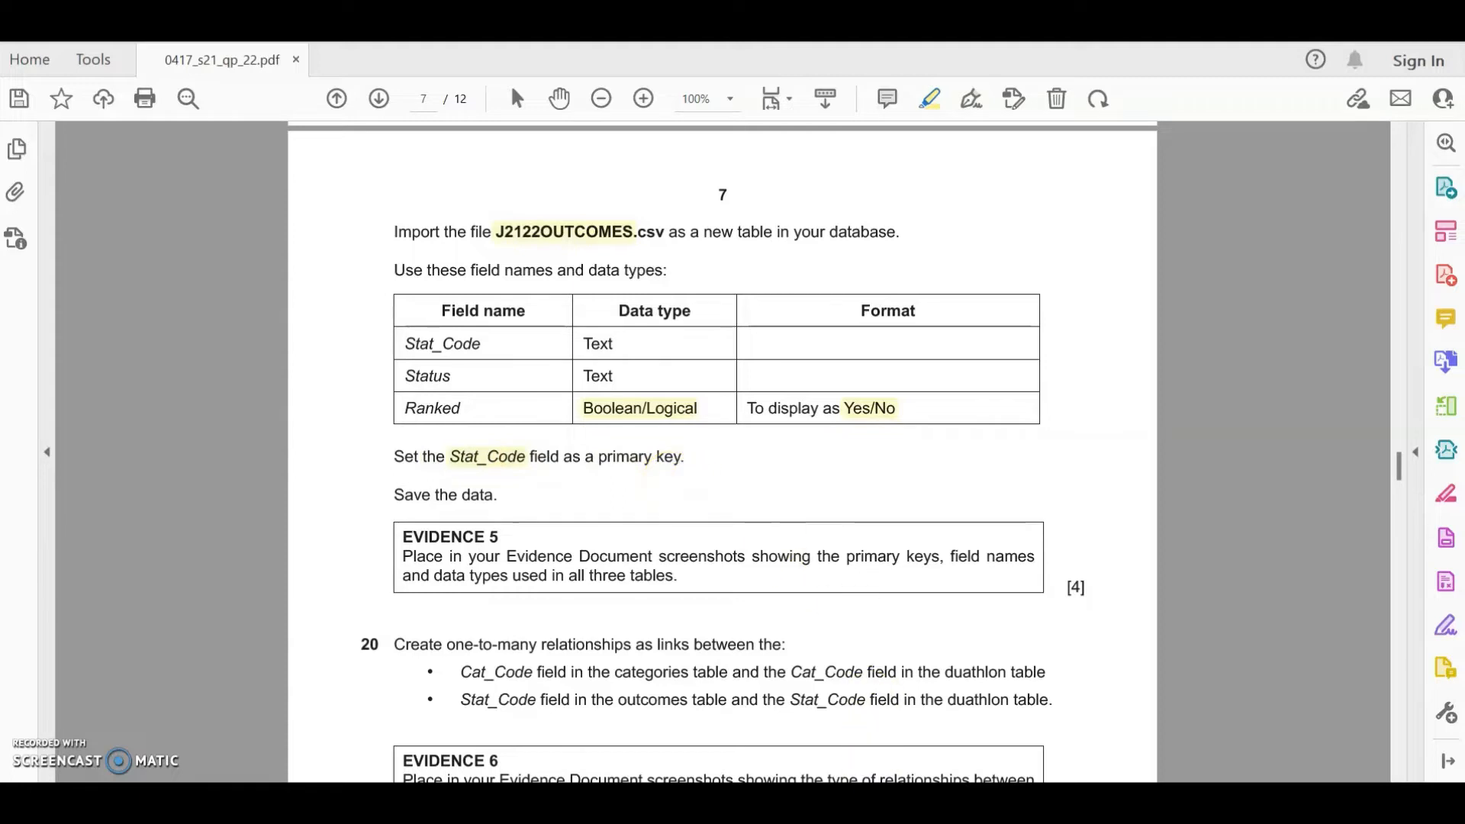
- Switch to Access and start a text file import of J2122OUTCOMES.csv into a new table in the current database
left_click(879, 800)
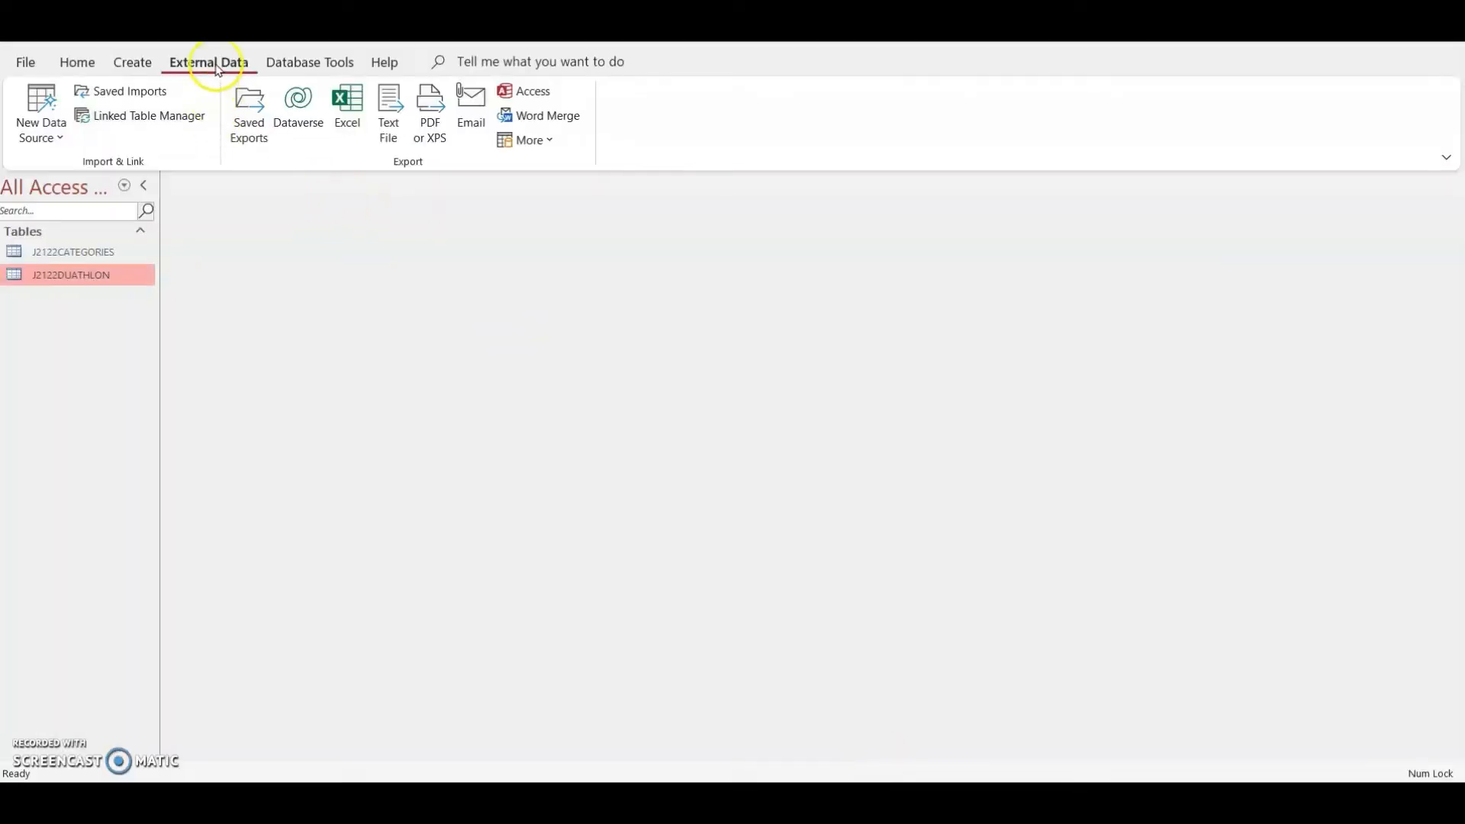
left_click(47, 121)
left_click(112, 177)
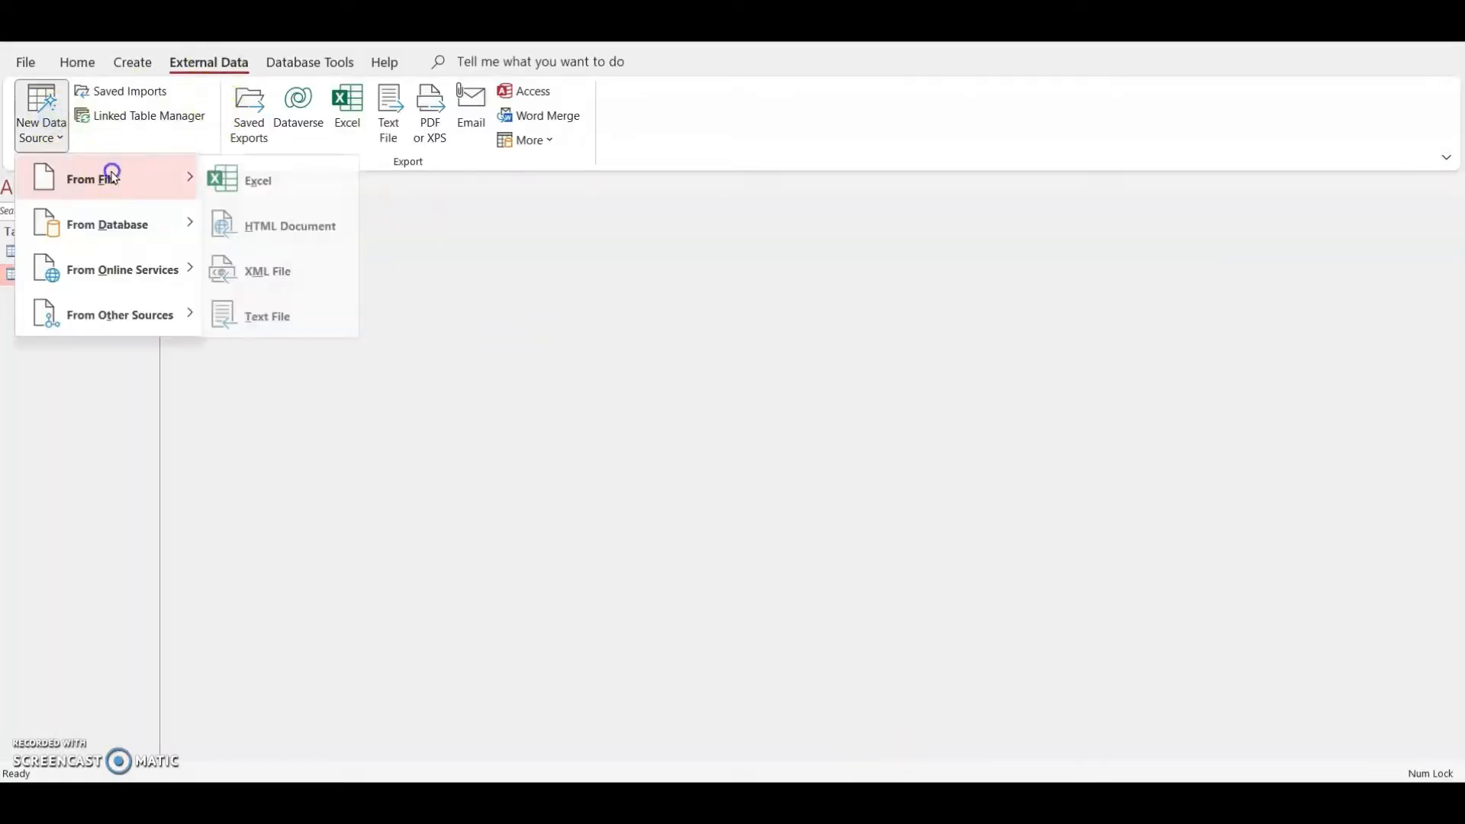
left_click(273, 328)
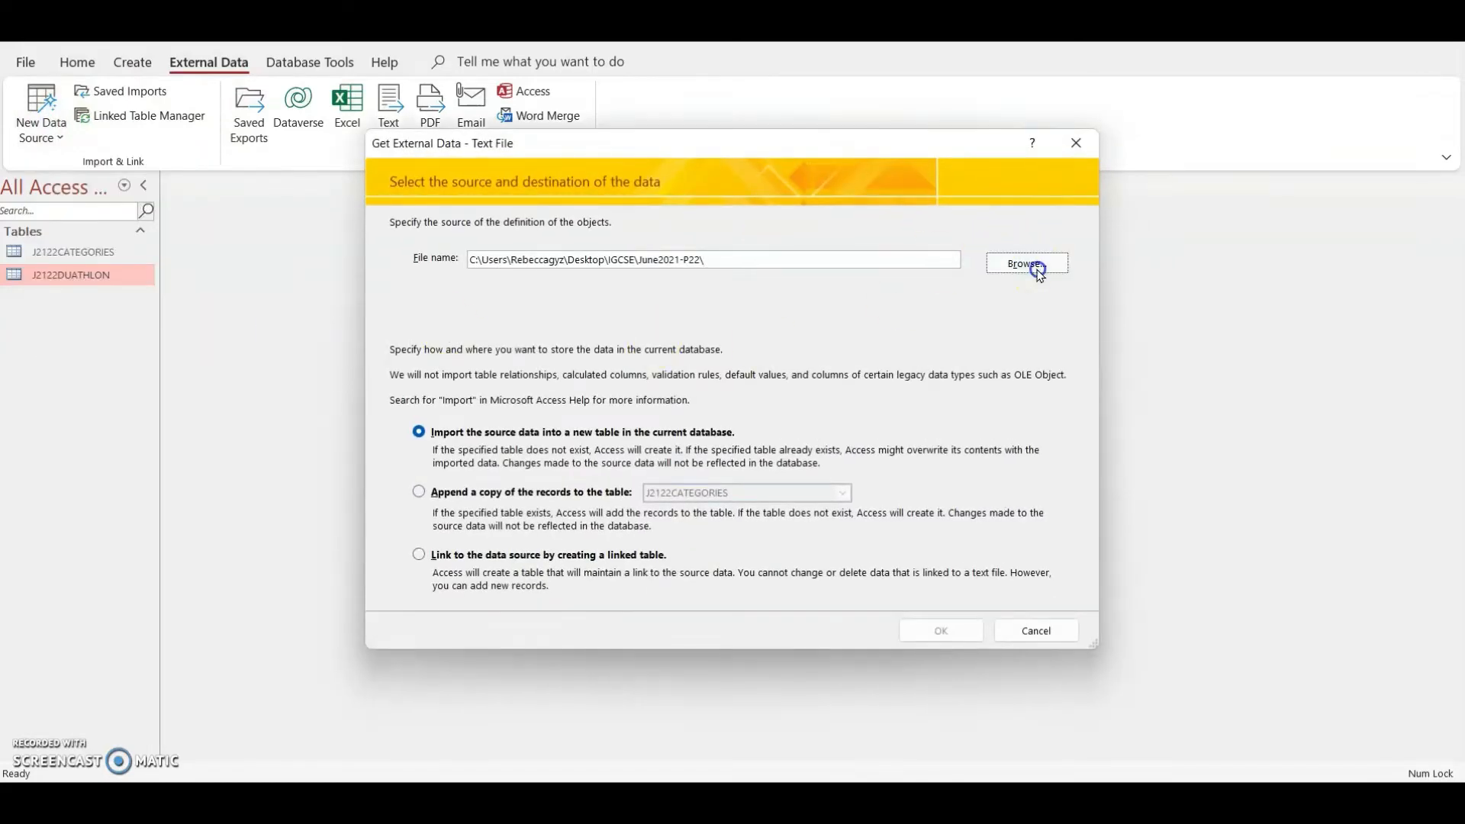
left_click(1036, 265)
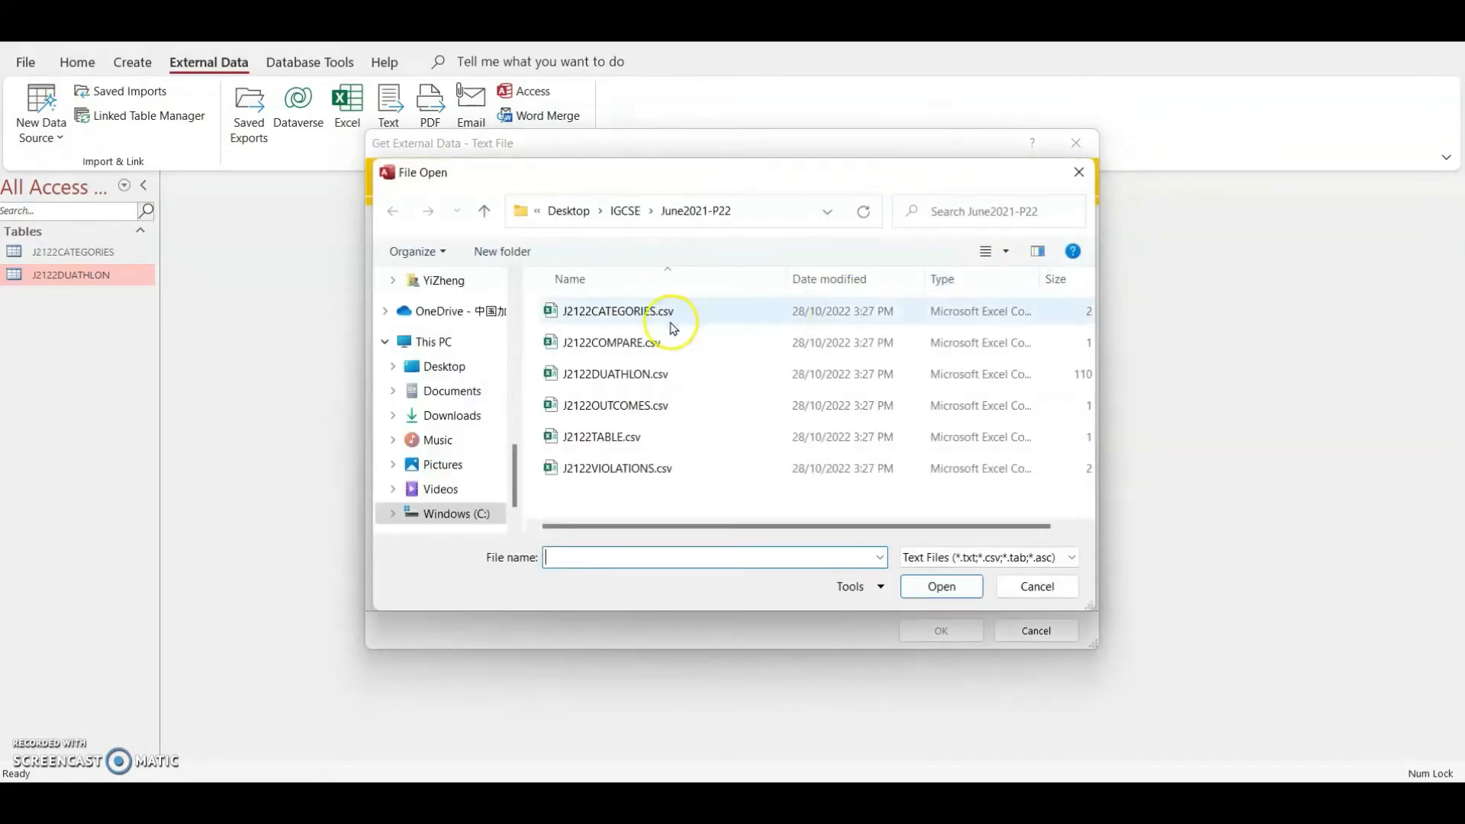
left_click(645, 404)
left_click(941, 588)
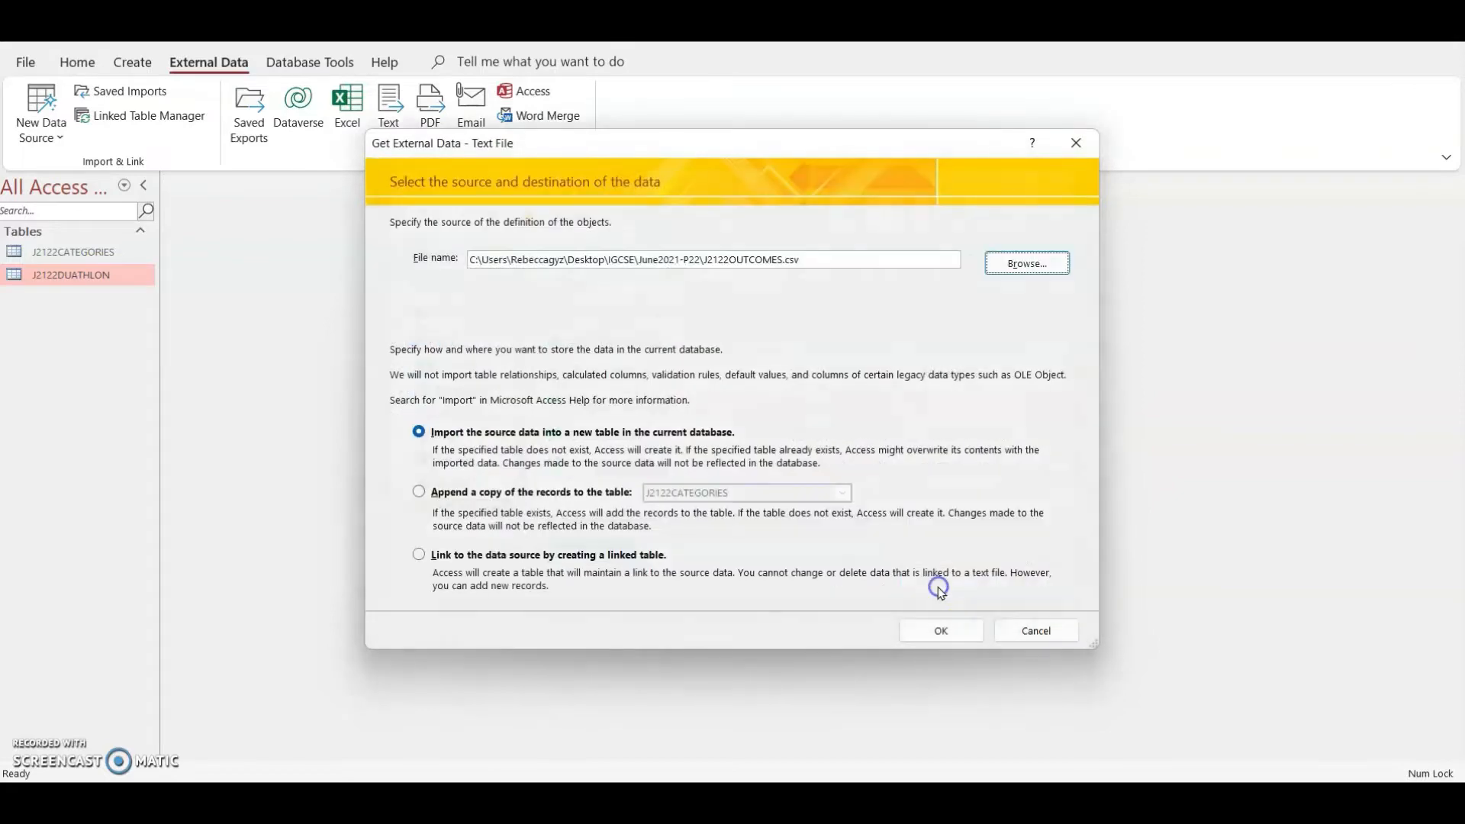
left_click(963, 633)
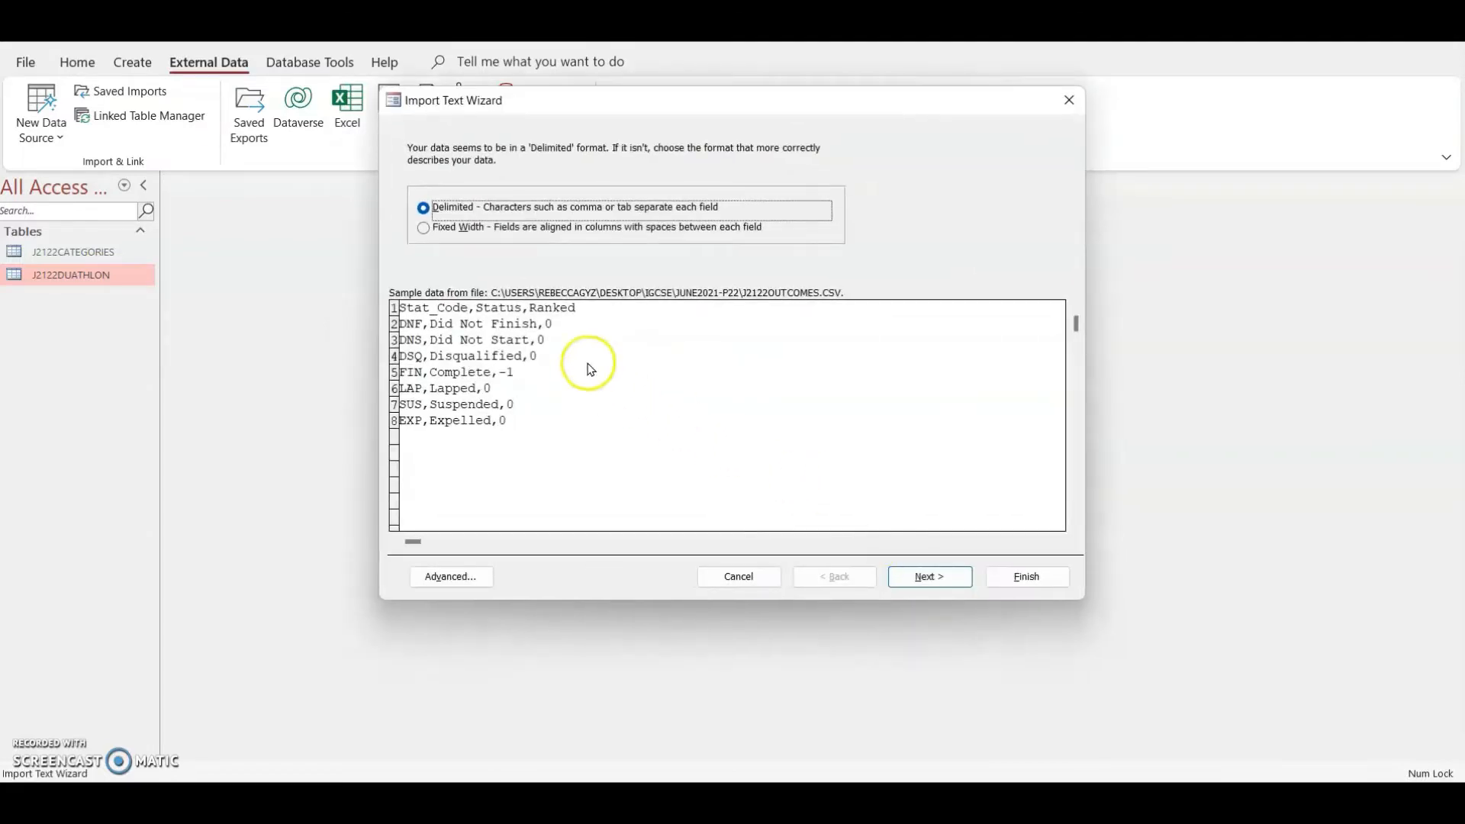
- Import the file as comma-delimited with field names in the first row, and set the Ranked field's data type to Yes/No
left_click(933, 578)
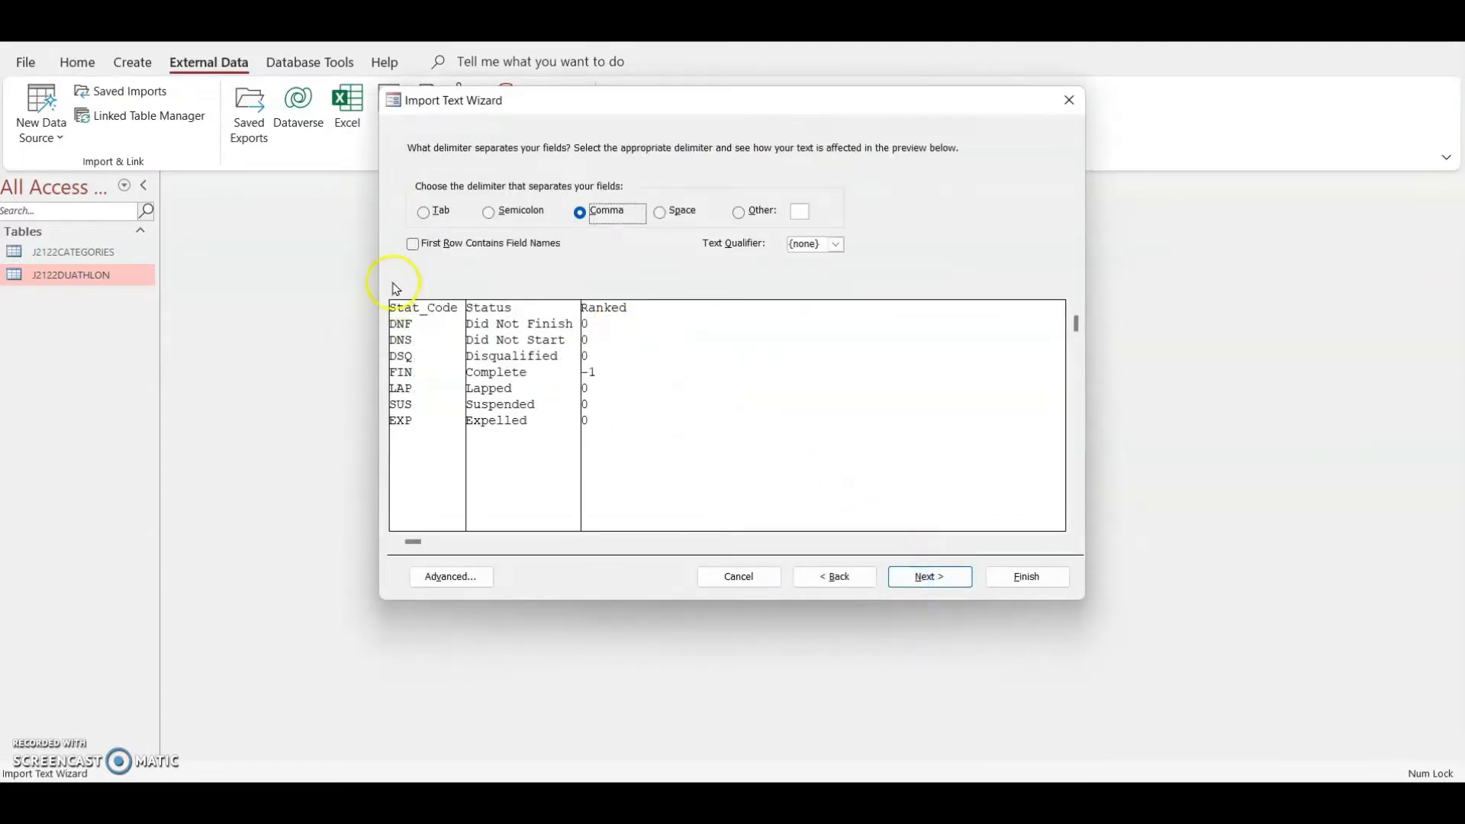
left_click(439, 247)
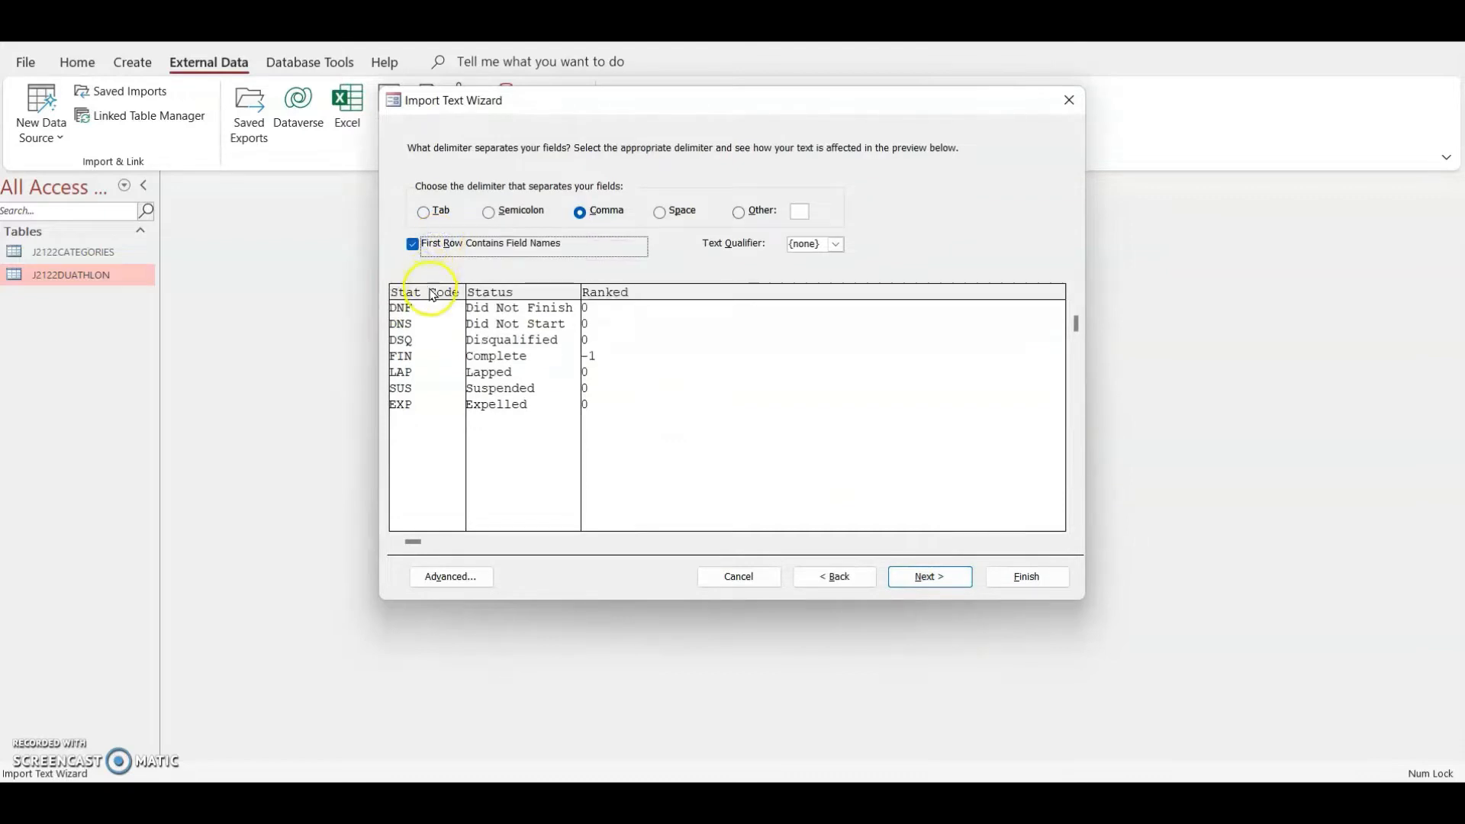
left_click(457, 576)
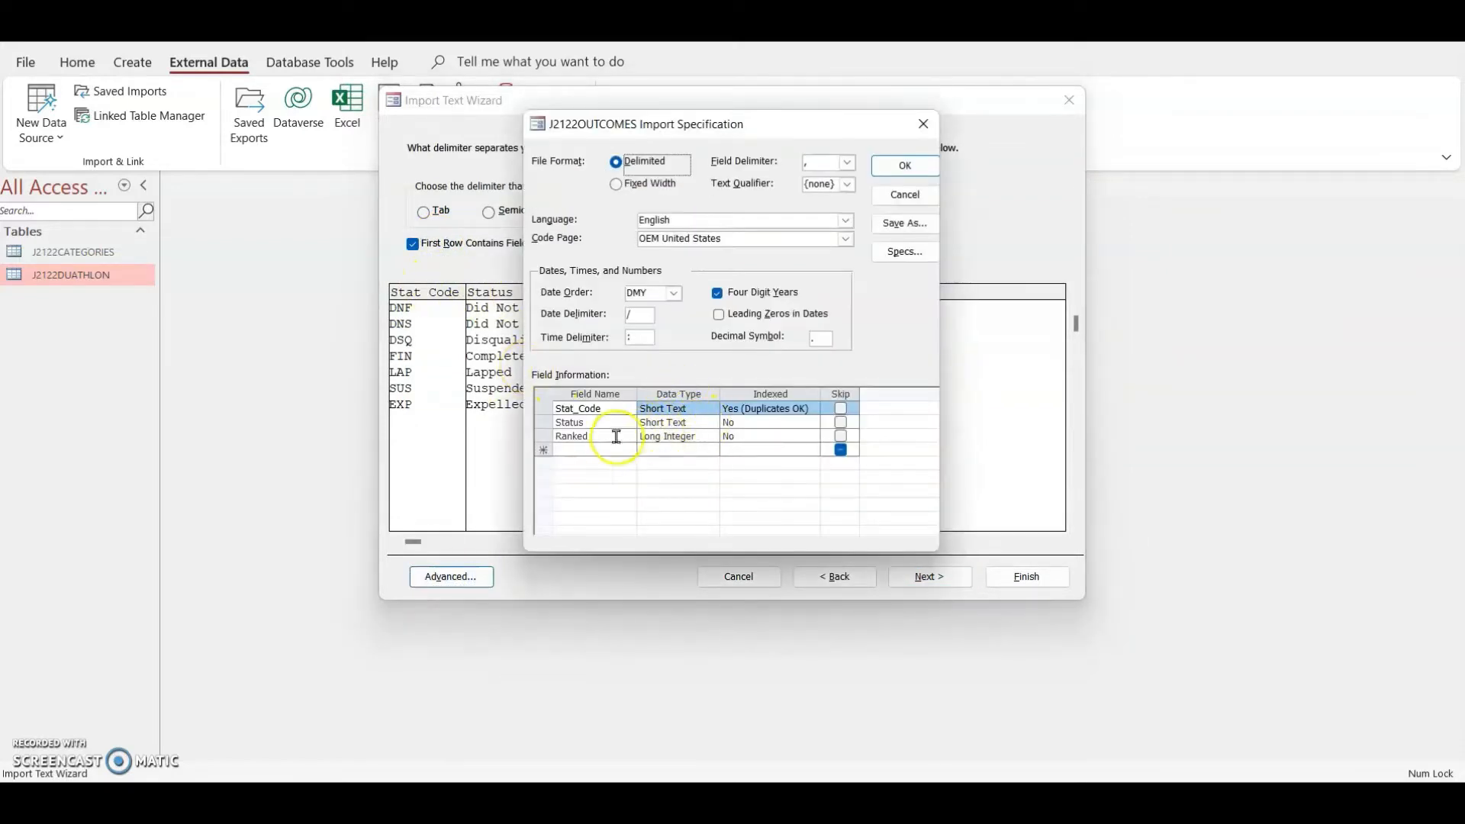
left_click(609, 437)
left_click(700, 436)
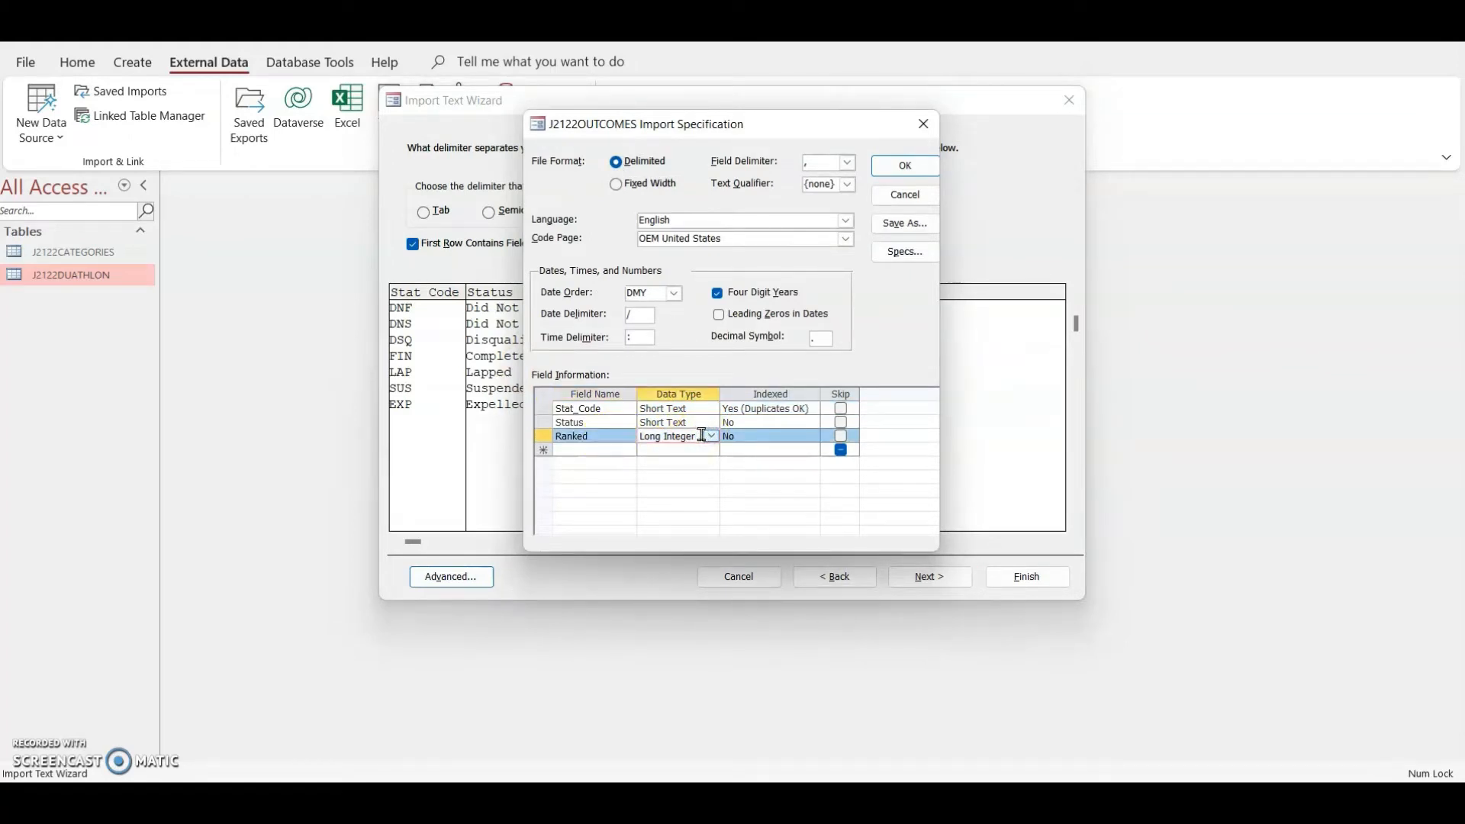
left_click(710, 437)
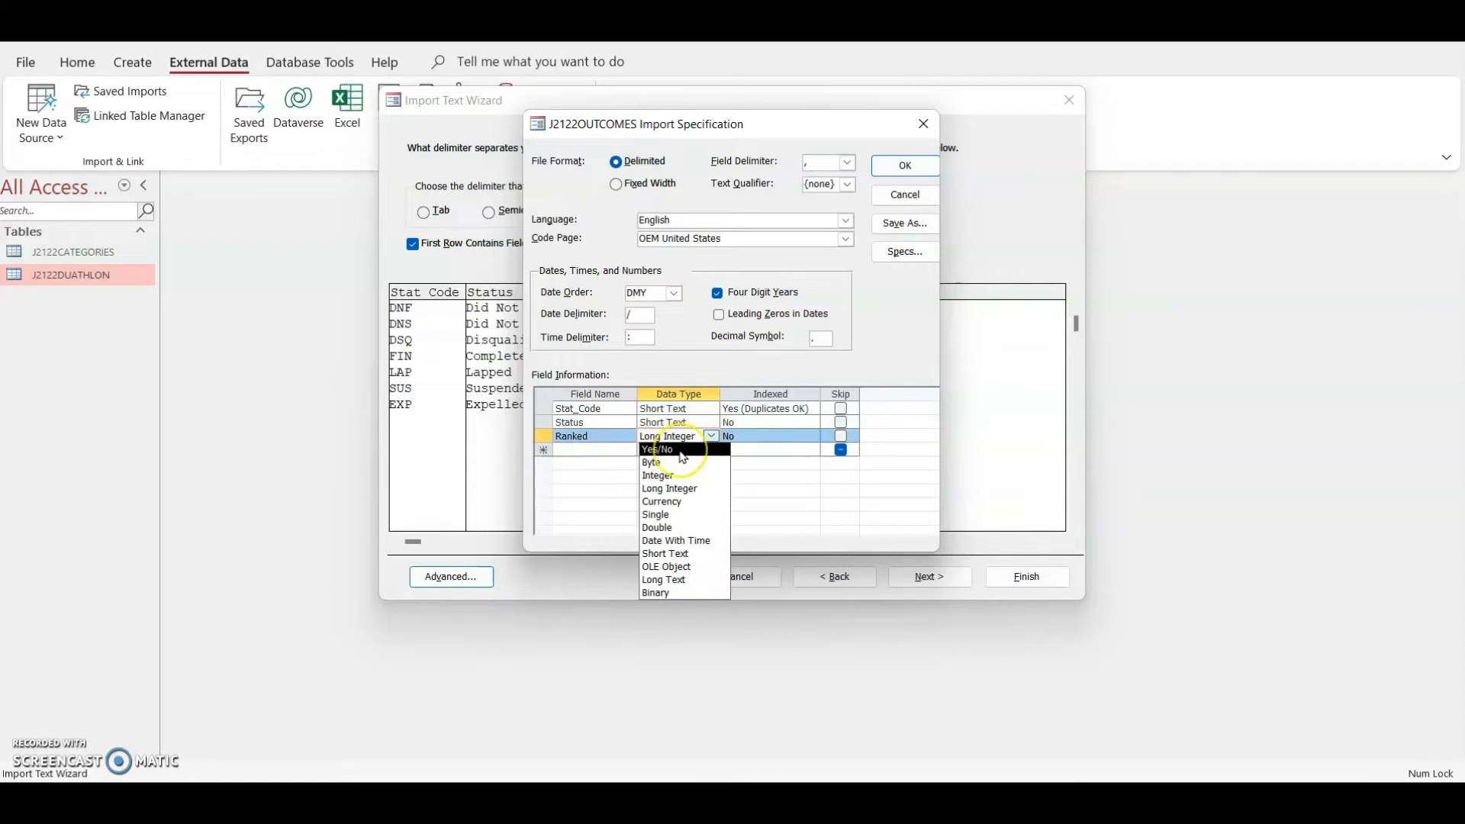
left_click(682, 452)
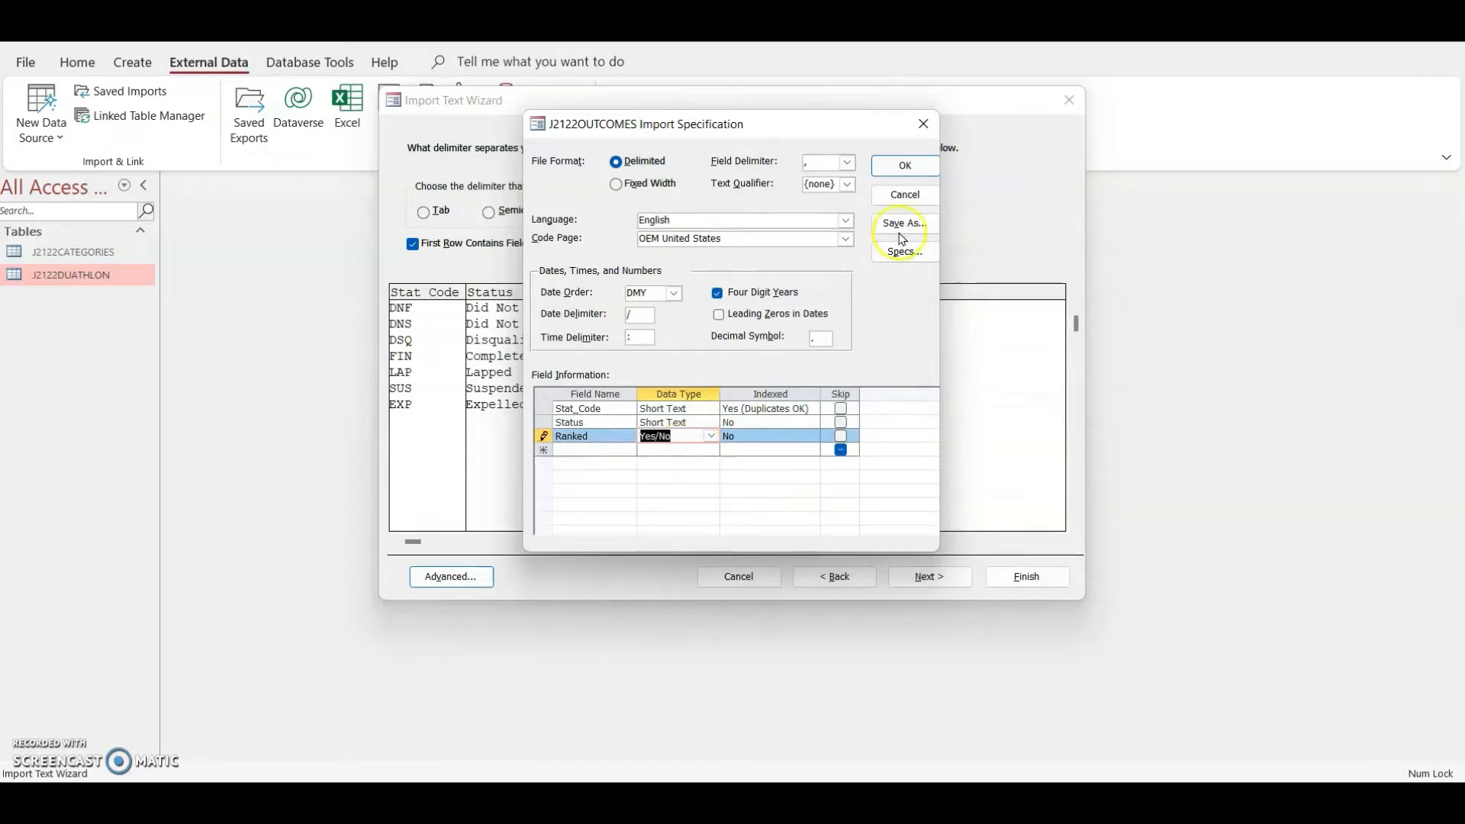
left_click(905, 165)
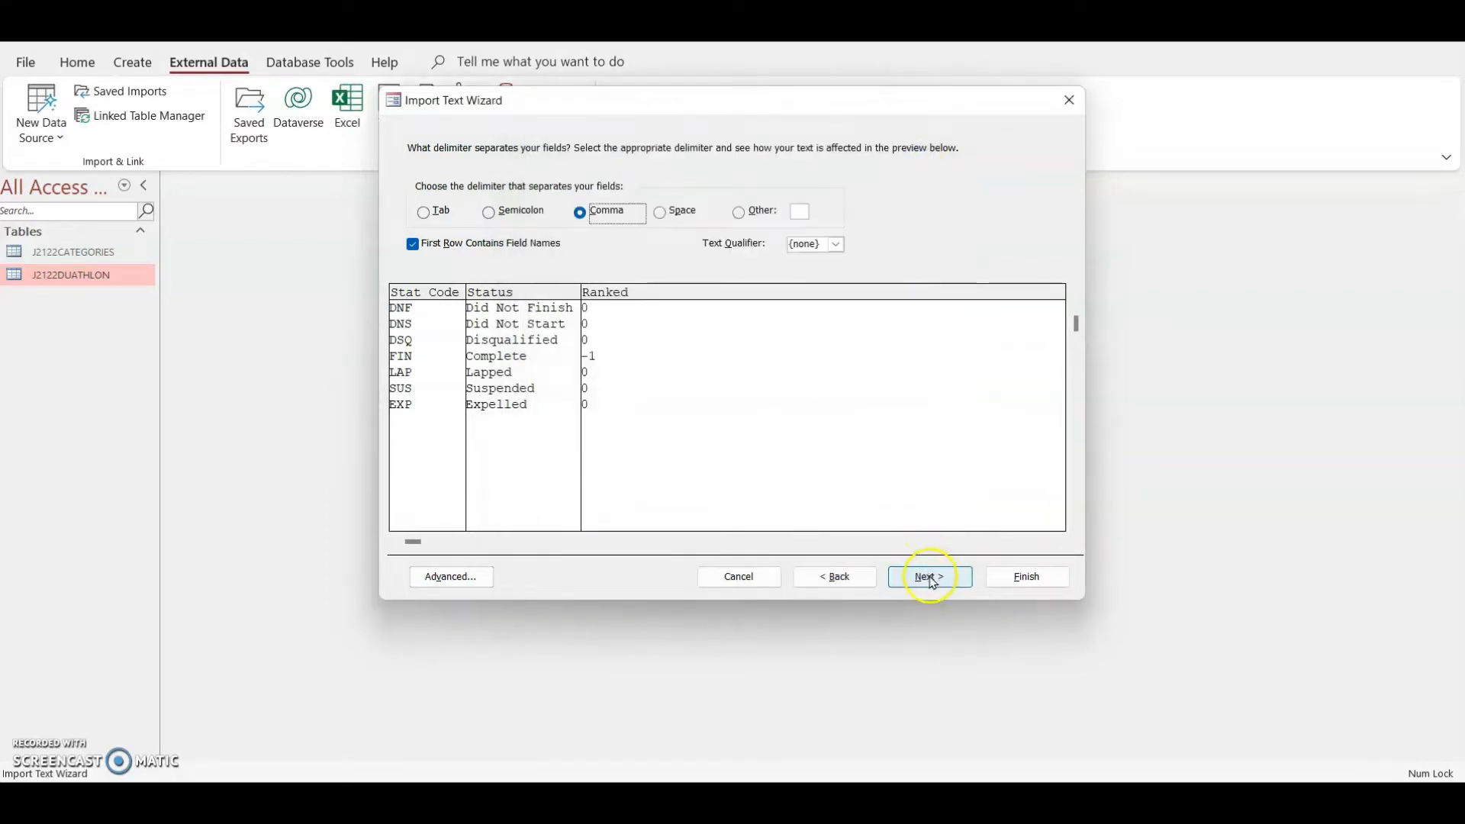
- Choose Stat_Code as the table's own primary key and finish importing into a table named J2122OUTCOMES without saving the import steps
left_click(928, 576)
left_click(931, 577)
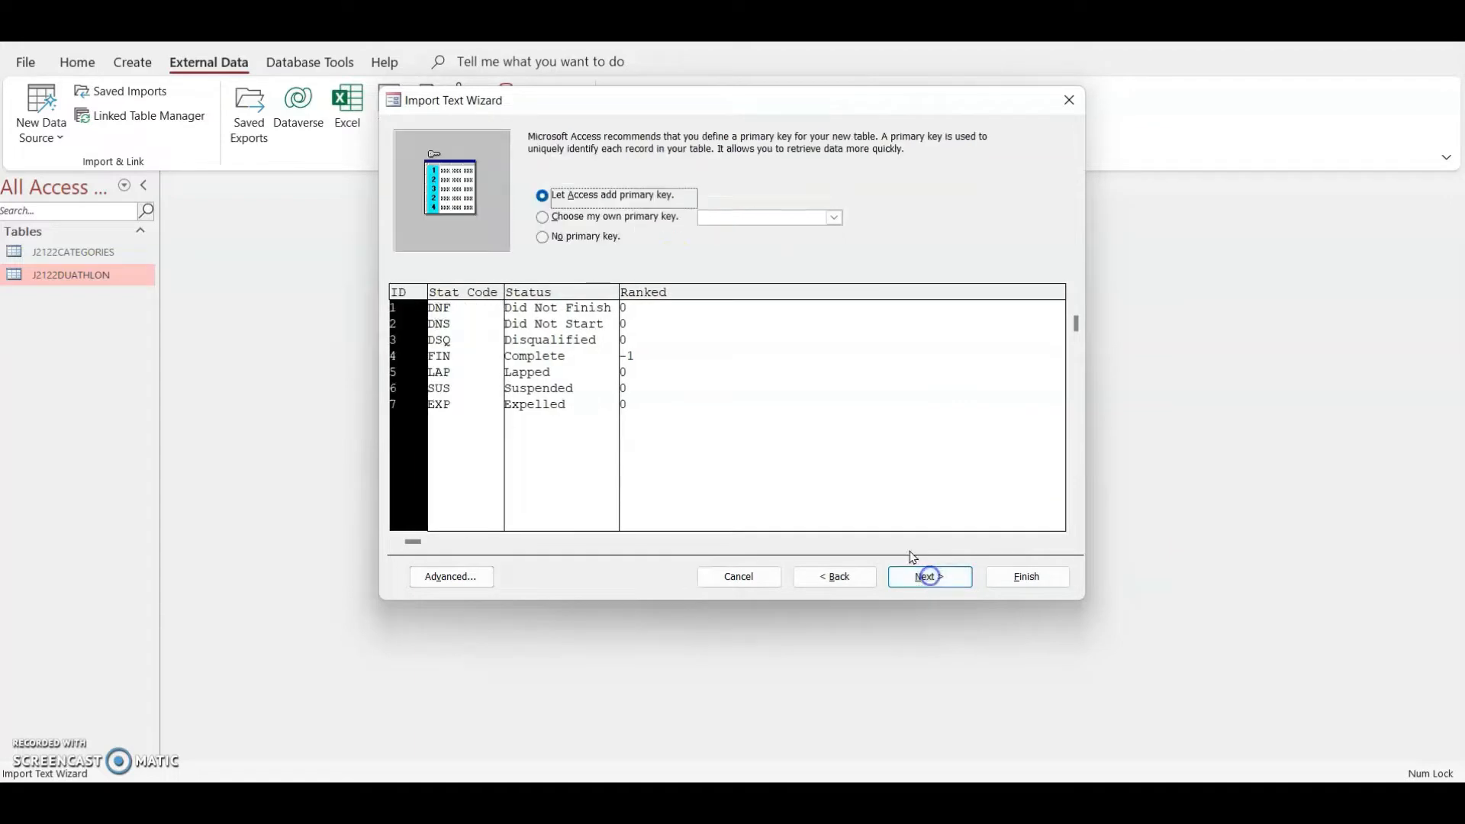
left_click(645, 219)
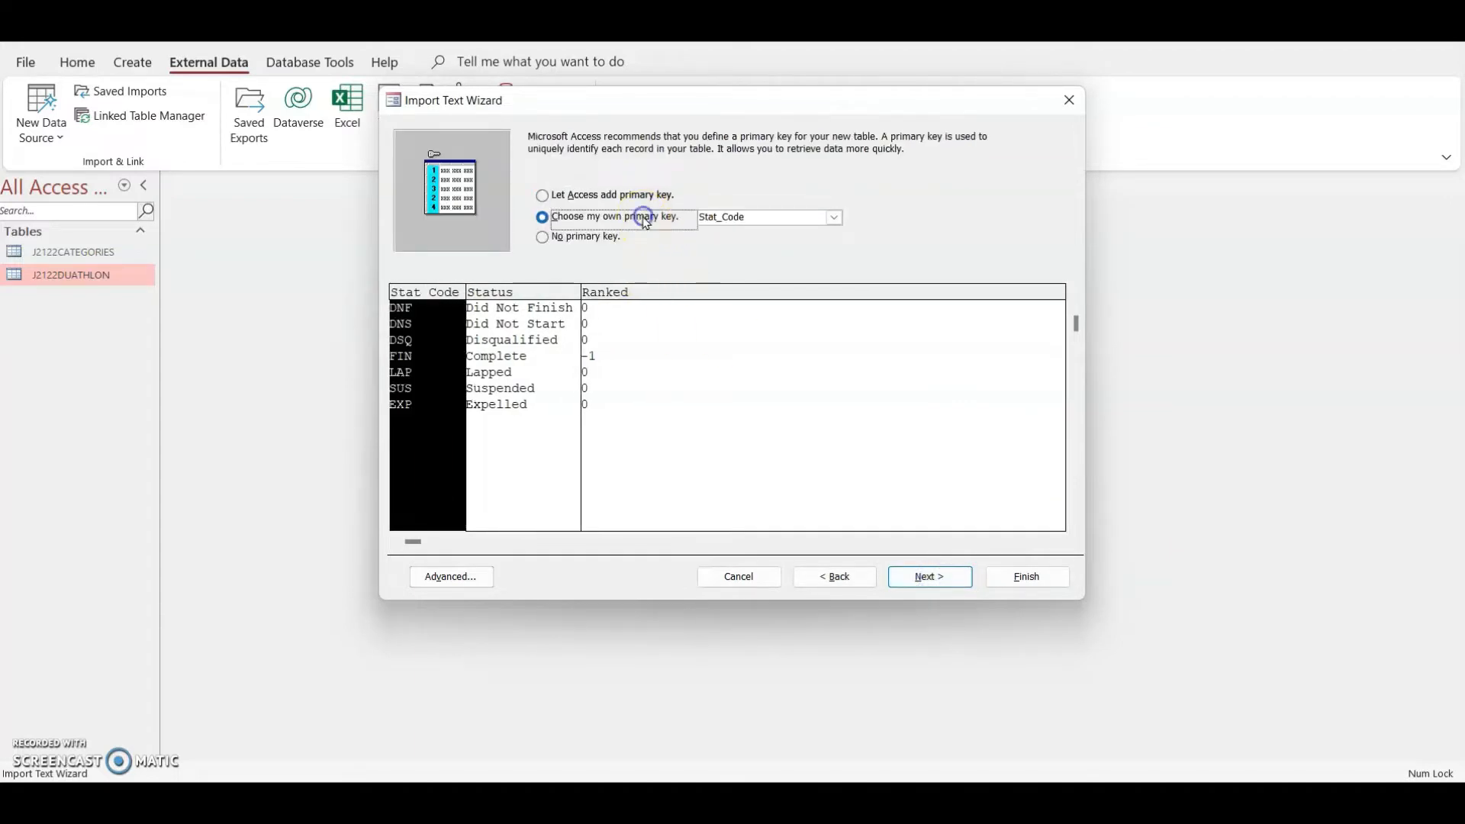
left_click(928, 577)
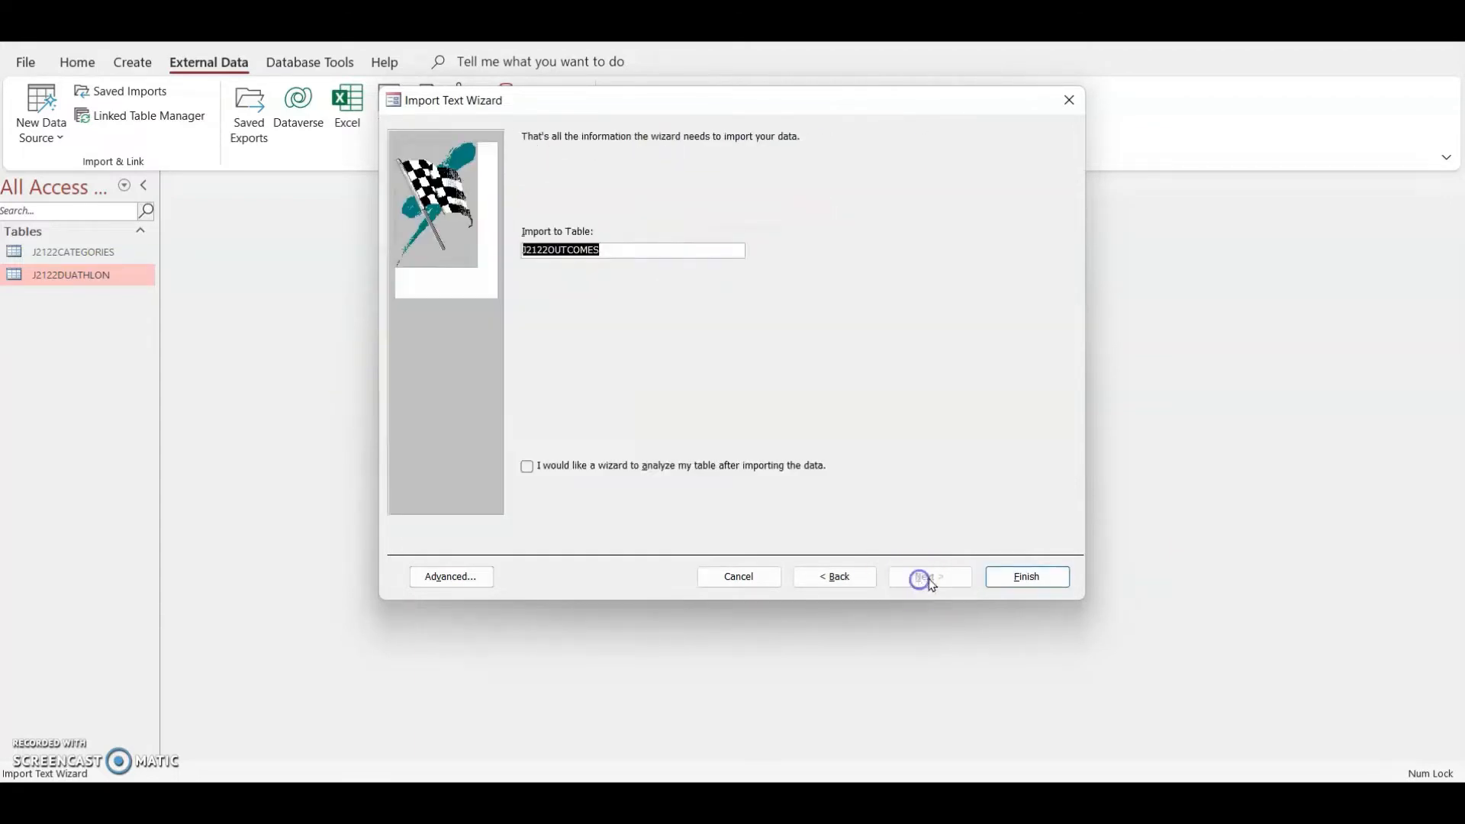
left_click(1049, 585)
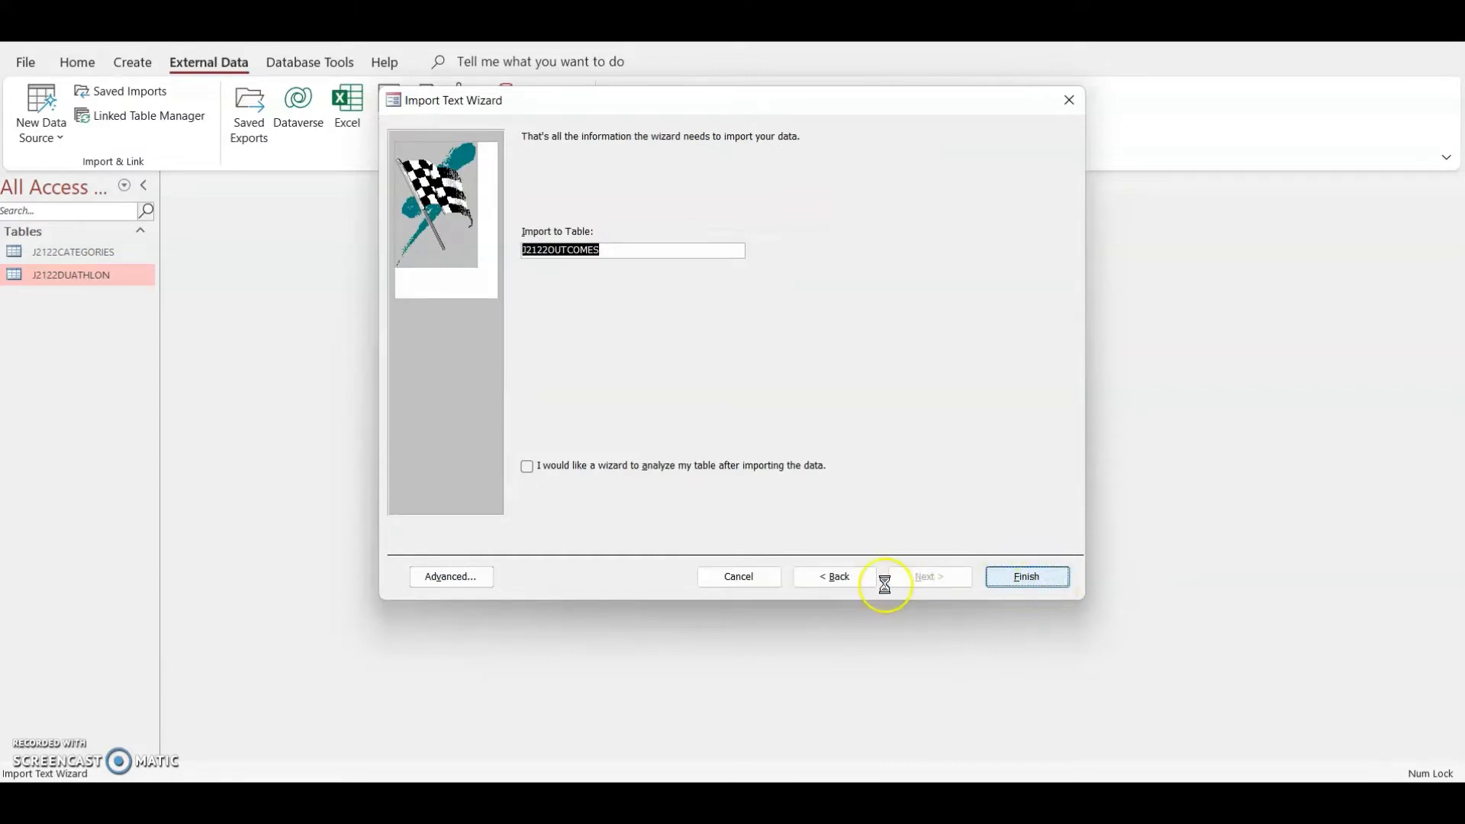
left_click(1009, 635)
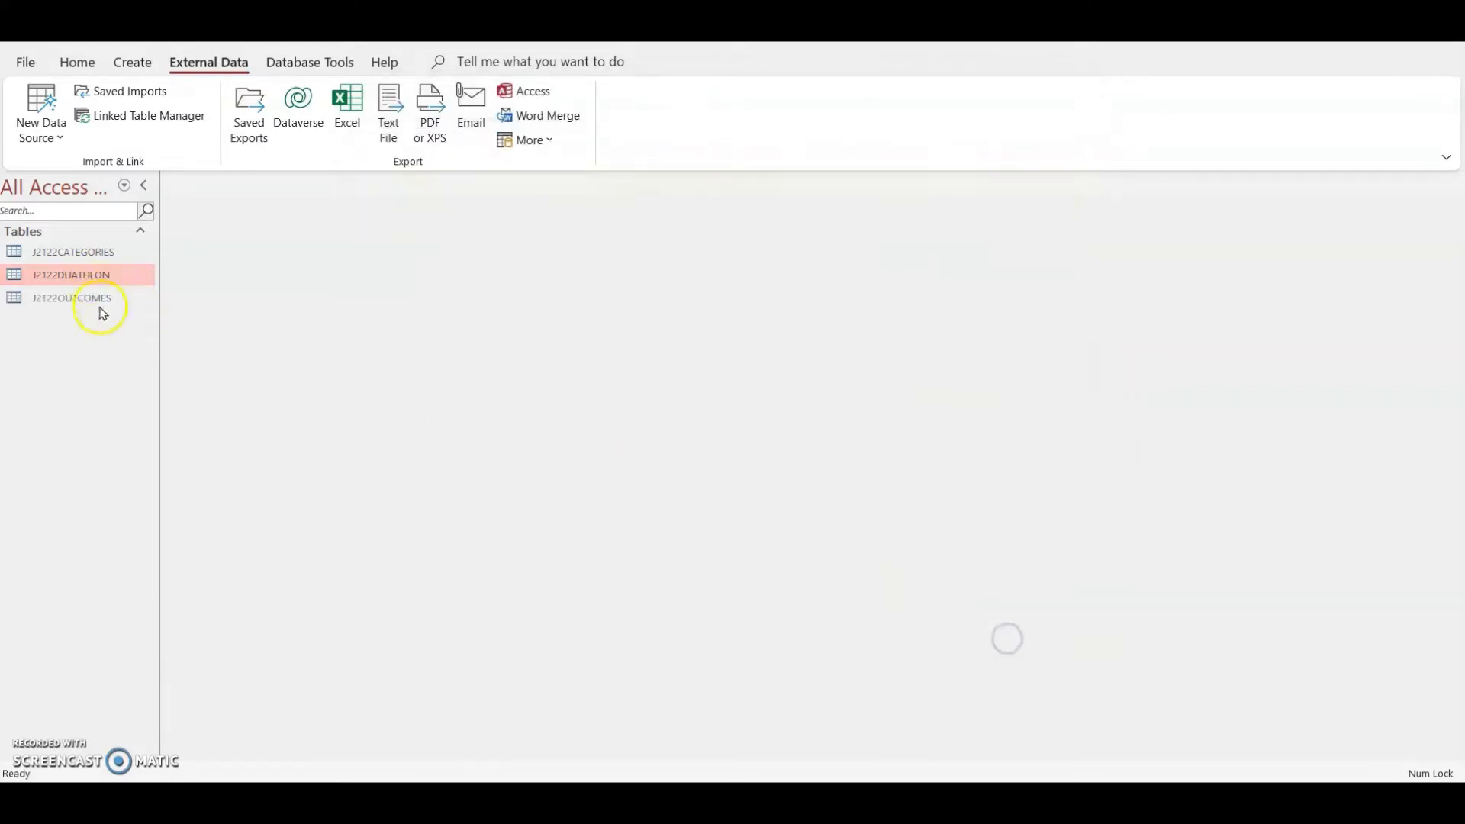
- Open the J2122OUTCOMES table, review its Ranked column, and set that field's format to Yes/No in Design View
double_click(99, 298)
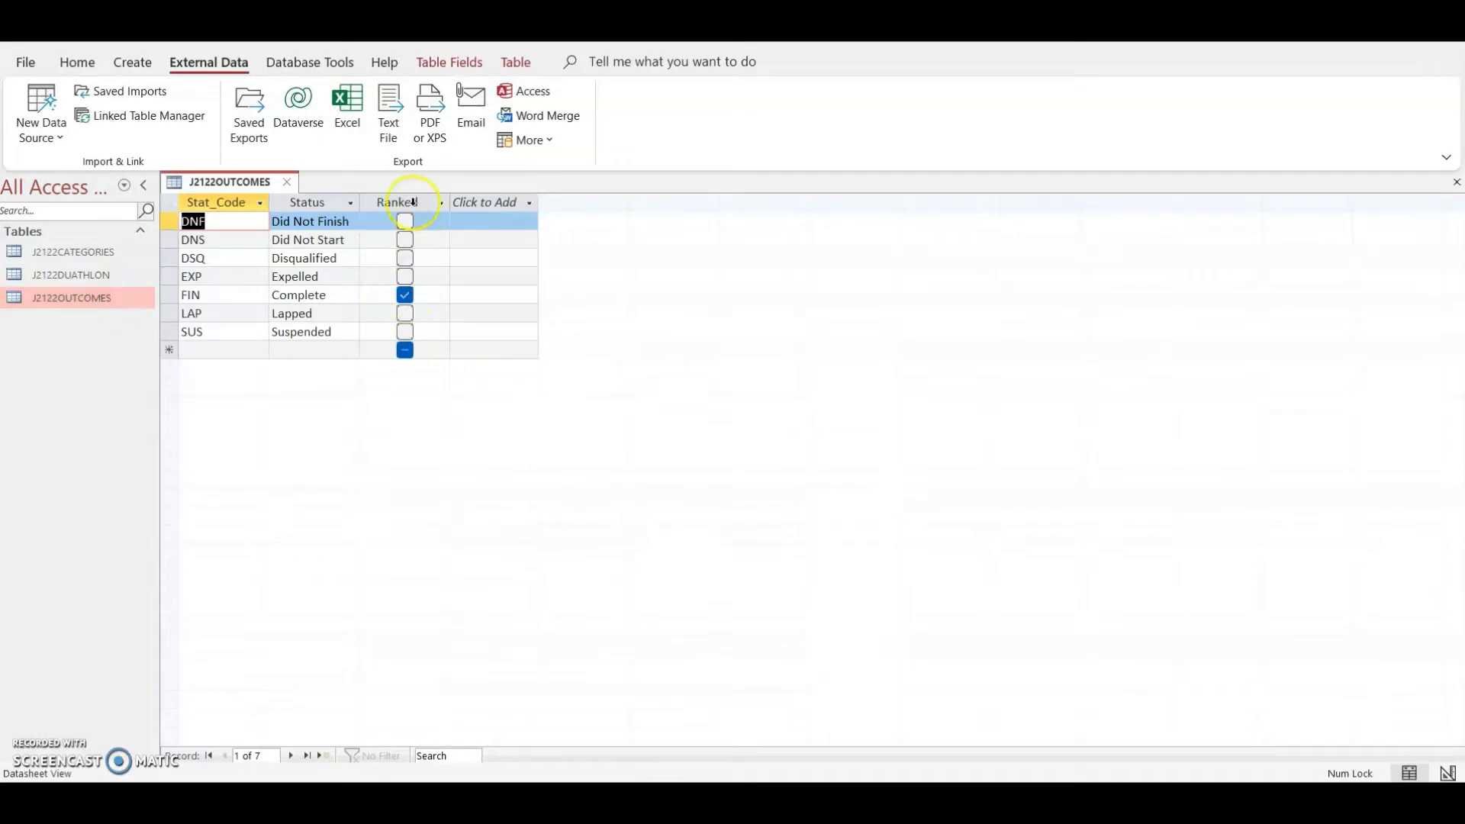
left_click(412, 197)
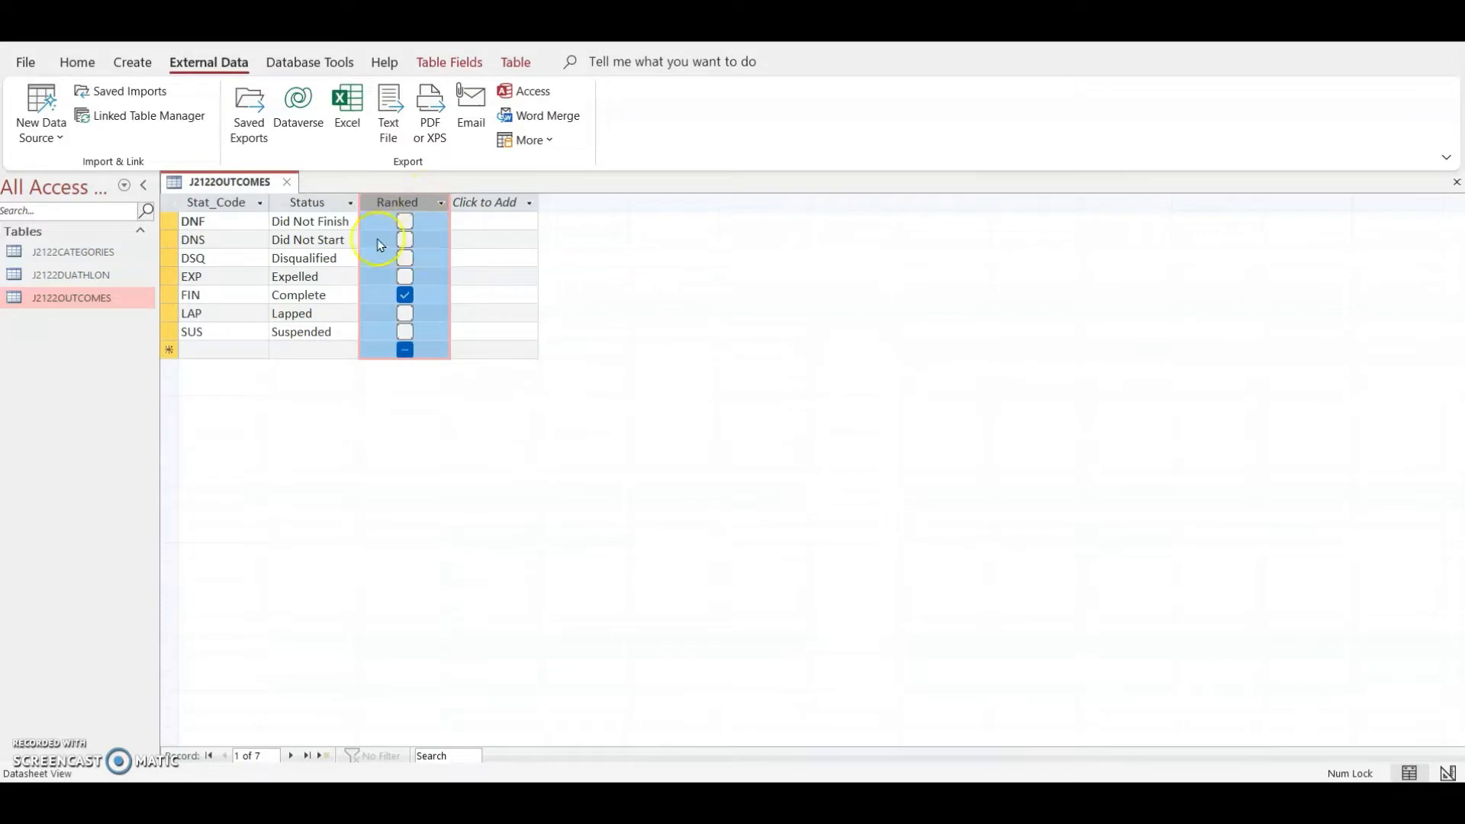
left_click(77, 62)
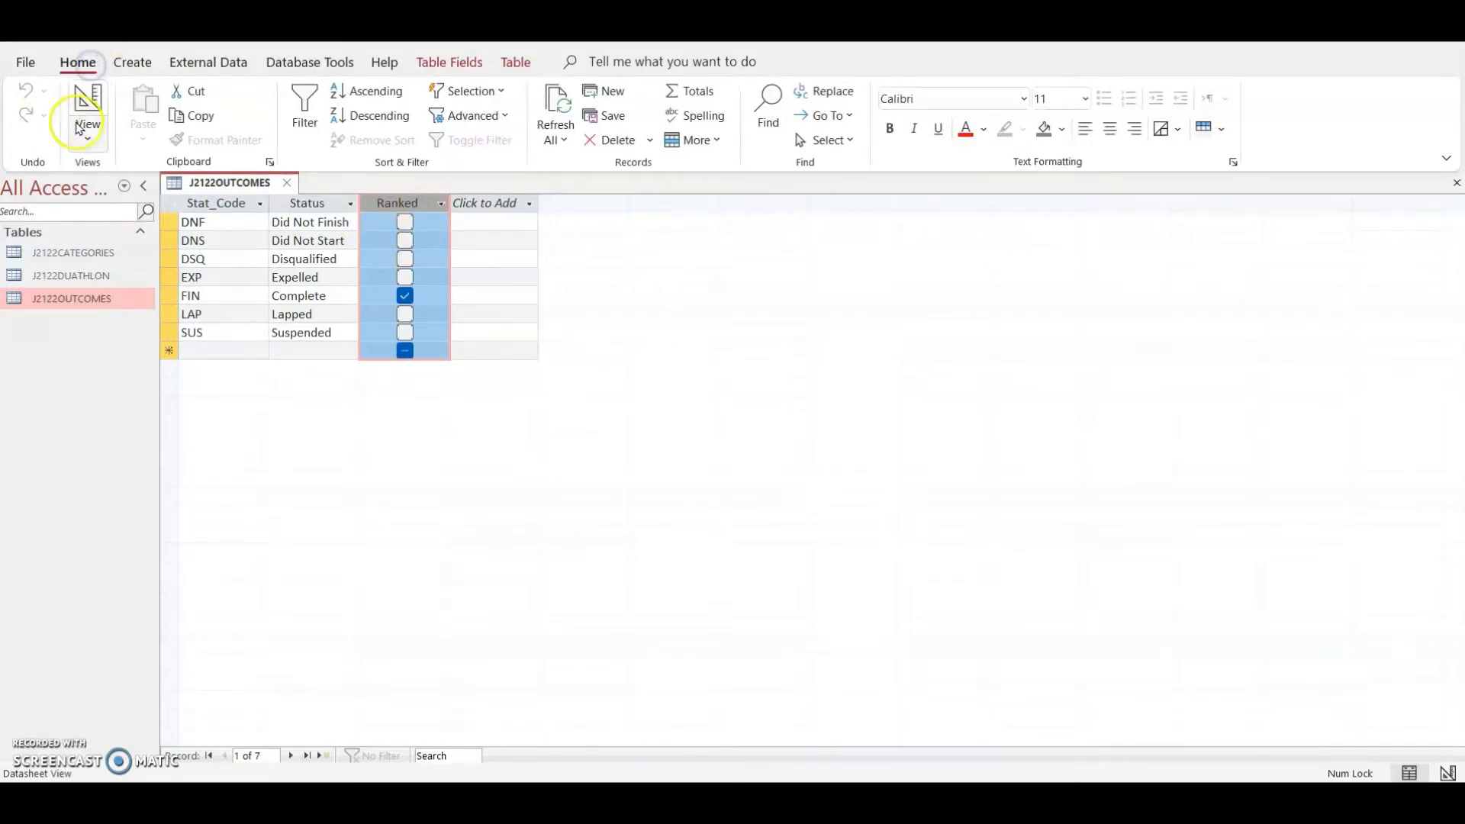
left_click(81, 114)
left_click(337, 255)
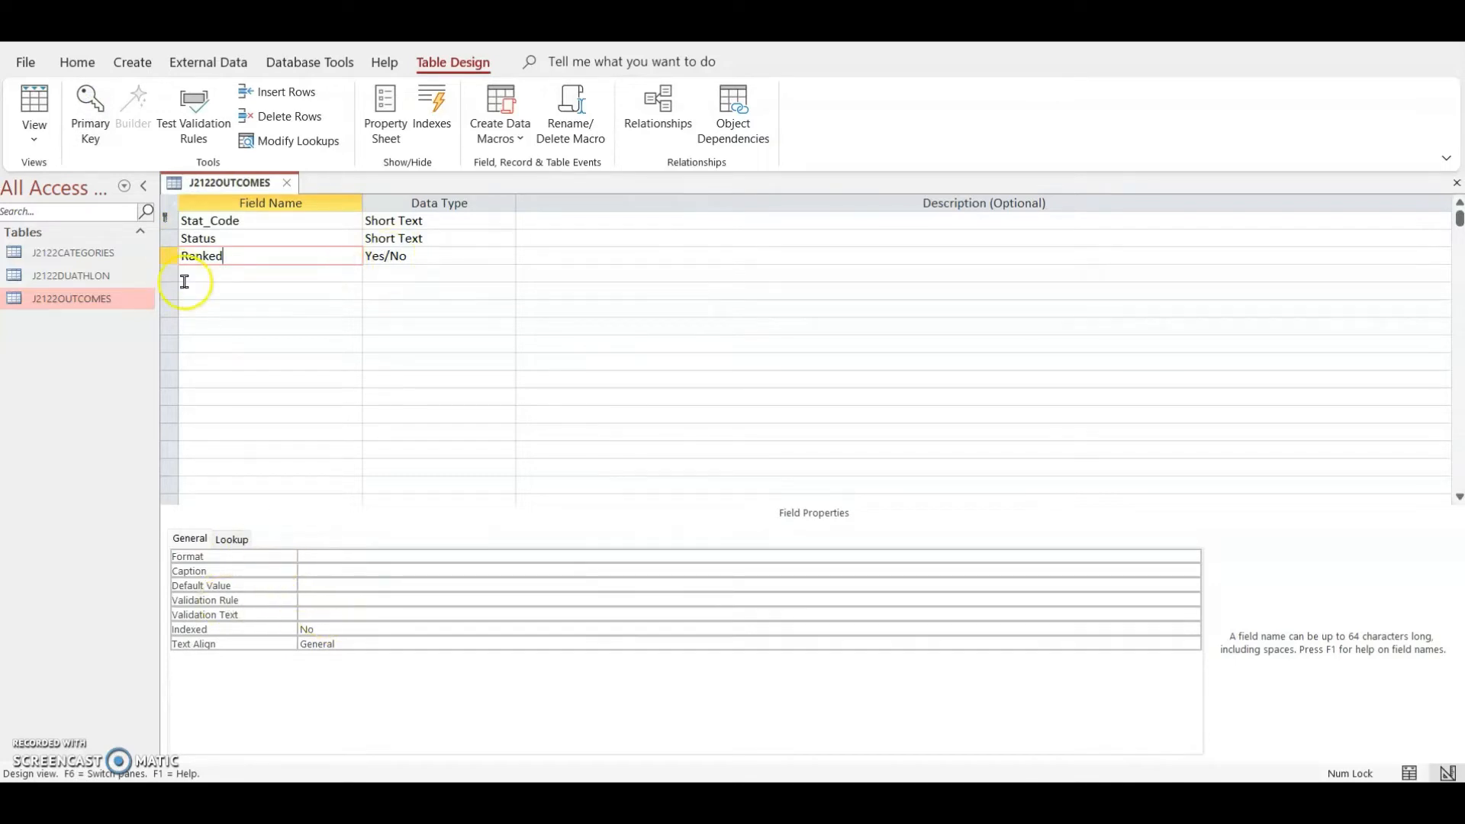
left_click(321, 556)
left_click(1196, 556)
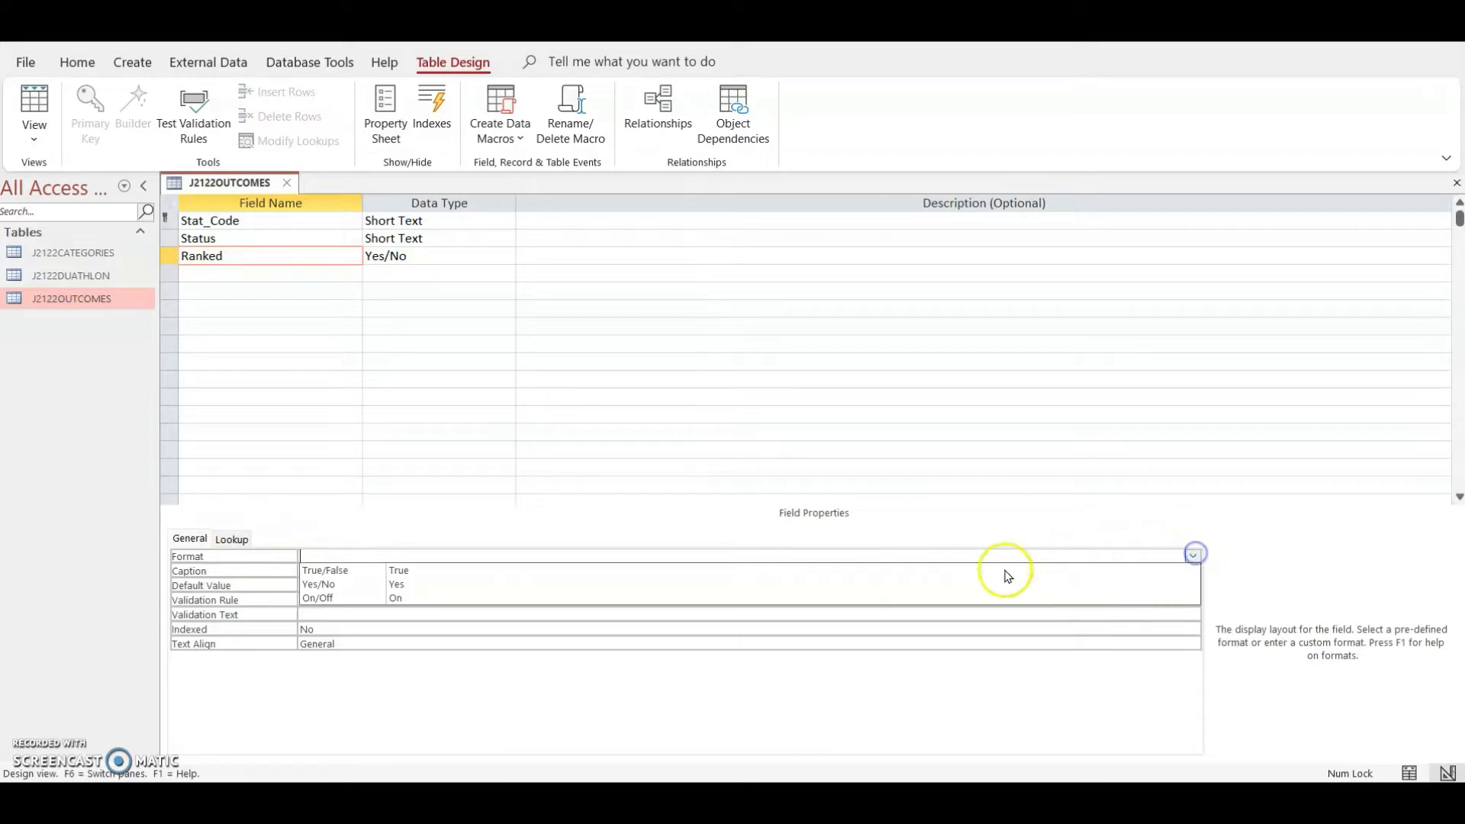
left_click(995, 586)
- Set the Ranked field's display control to Text Box, save the table, check it in Datasheet View and close it
left_click(229, 541)
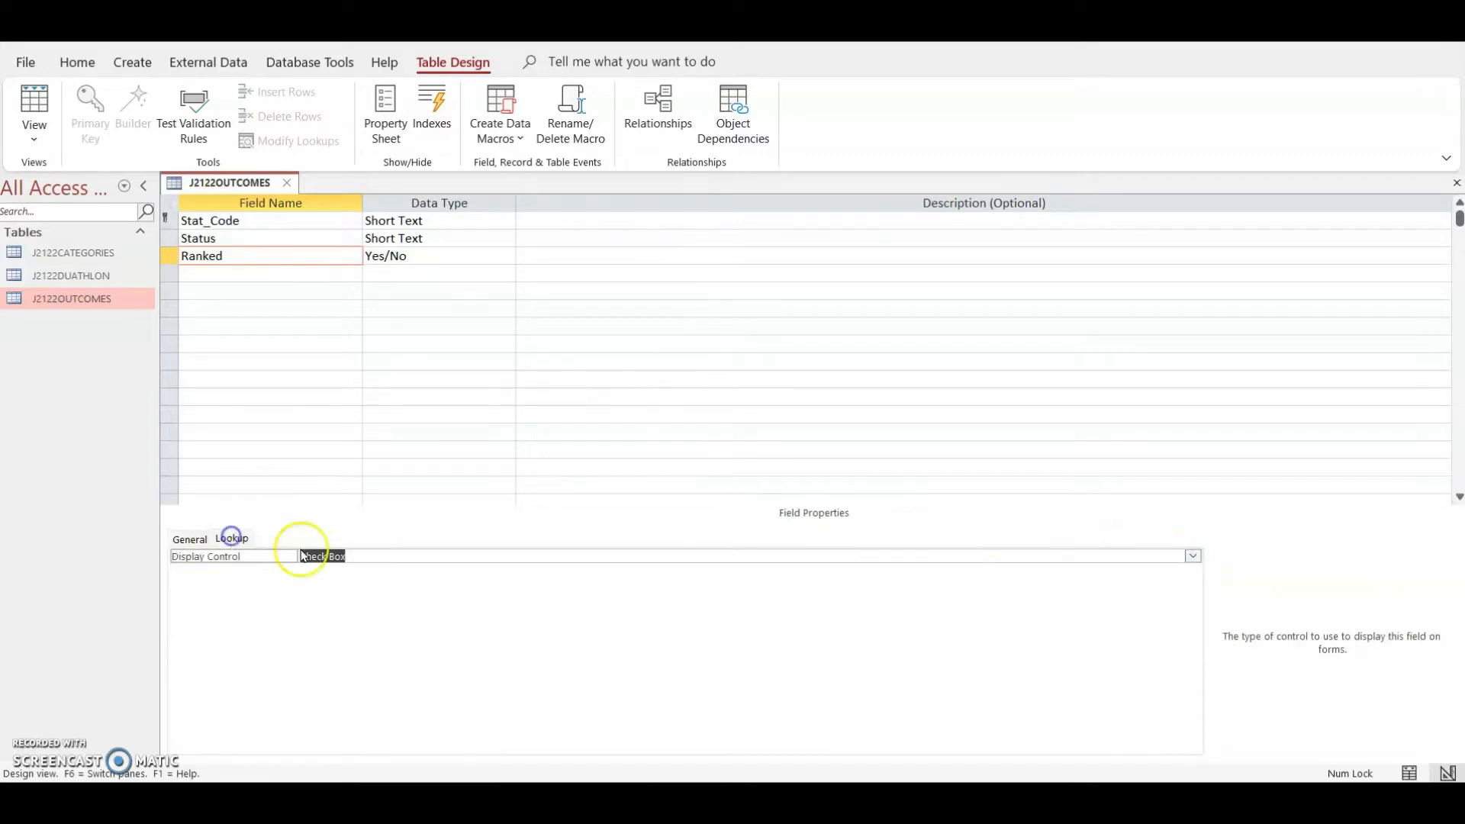
left_click(560, 557)
left_click(1194, 556)
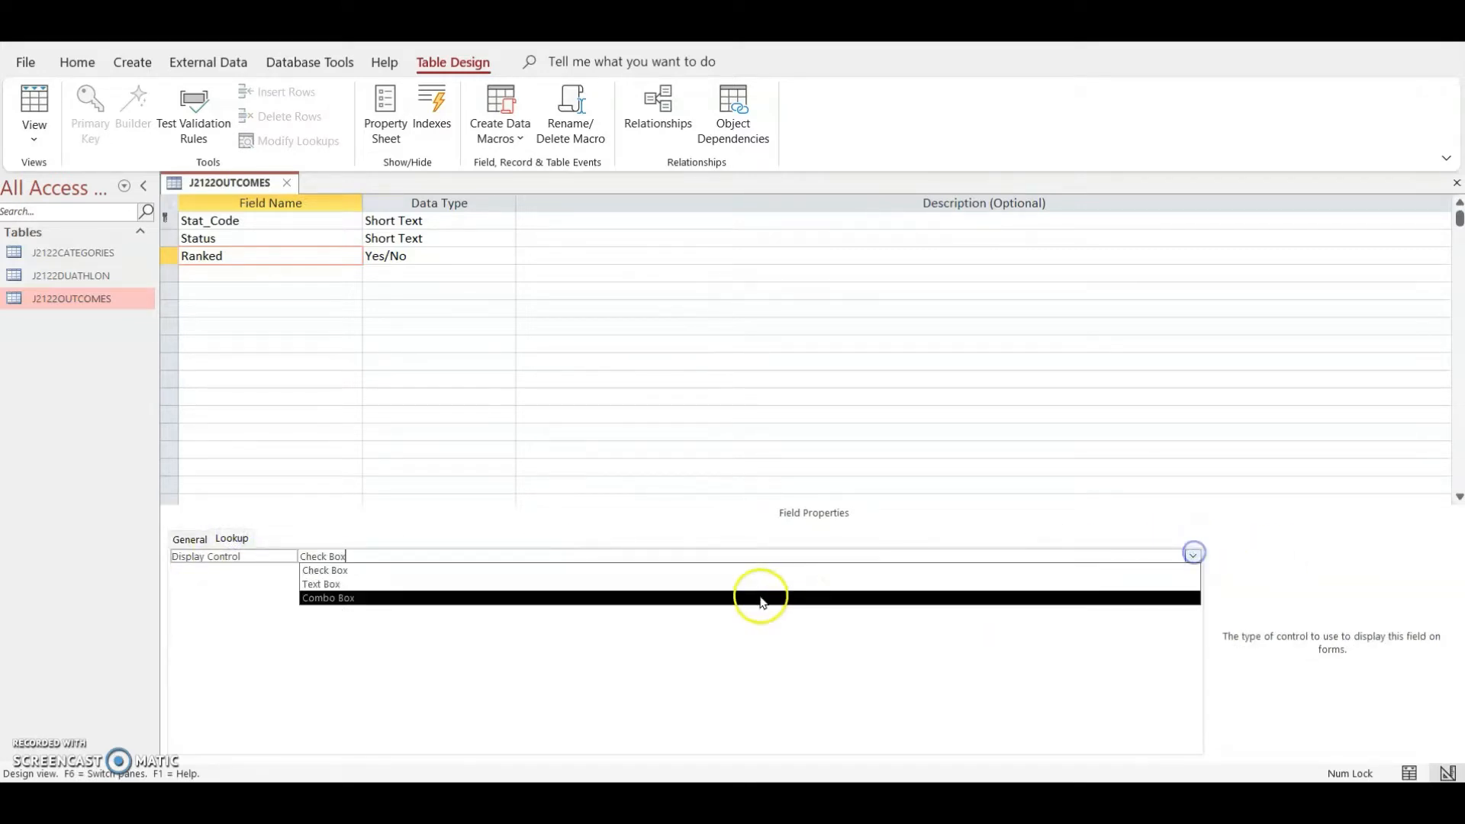
left_click(762, 585)
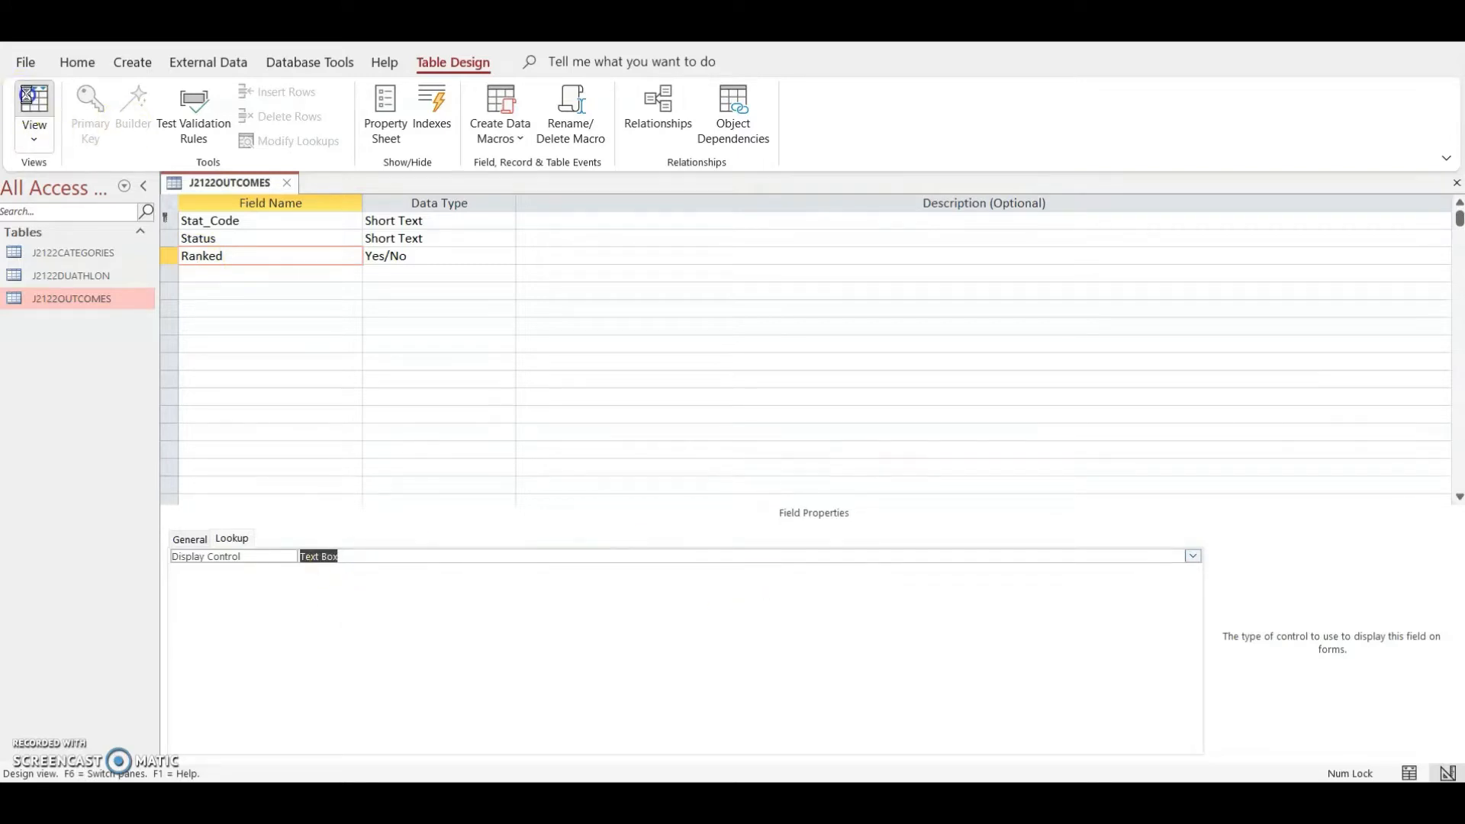
left_click(27, 95)
left_click(700, 462)
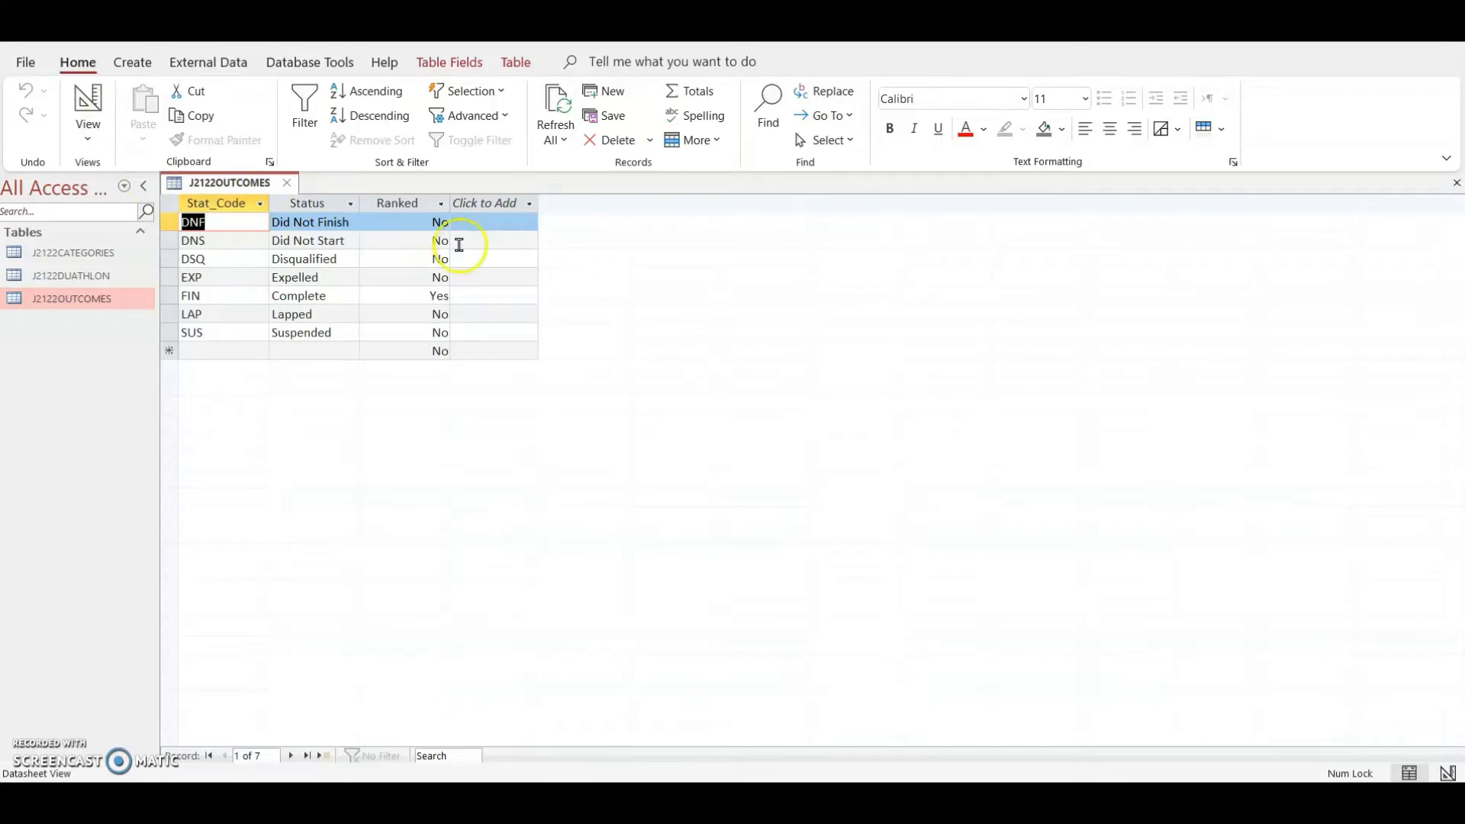
left_click(289, 184)
- Review the Evidence 5 instruction in the exam paper PDF and open J2122EVIDENCE.rtf from the June2021-P22 folder in a maximized Word window
key("alt+Tab")
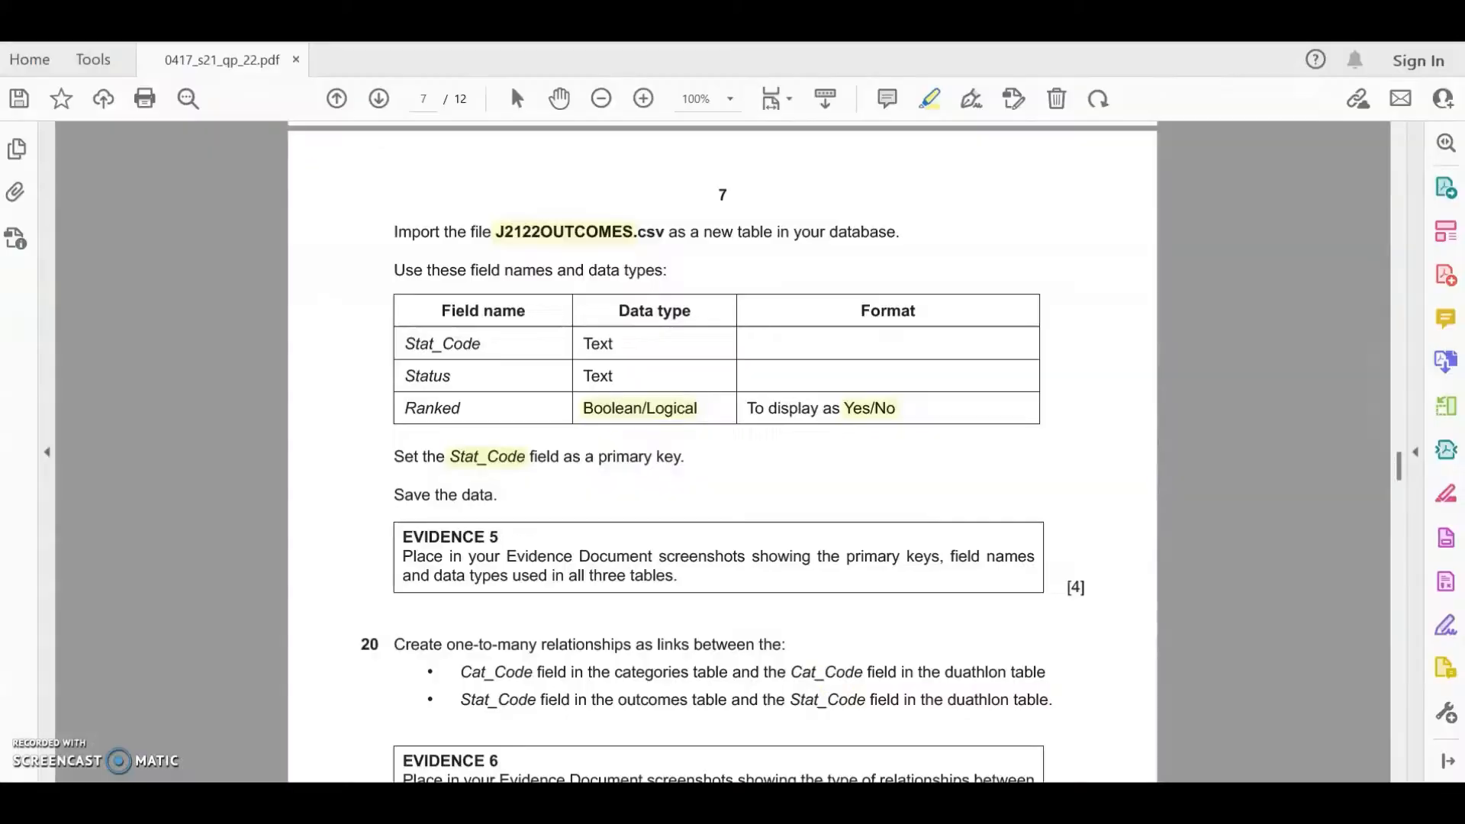
scroll(794, 399, "down", 3)
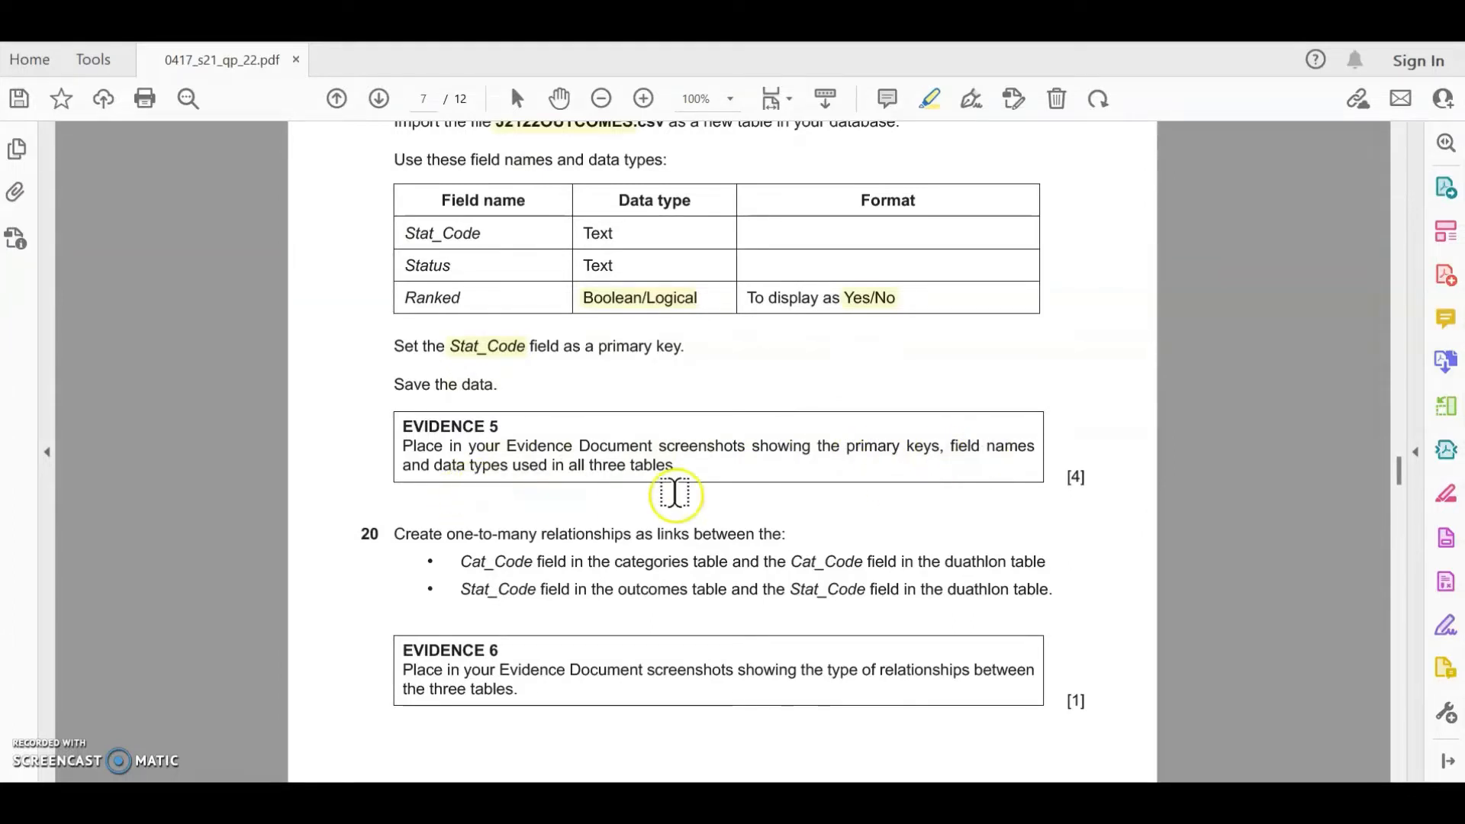
key("alt+Tab")
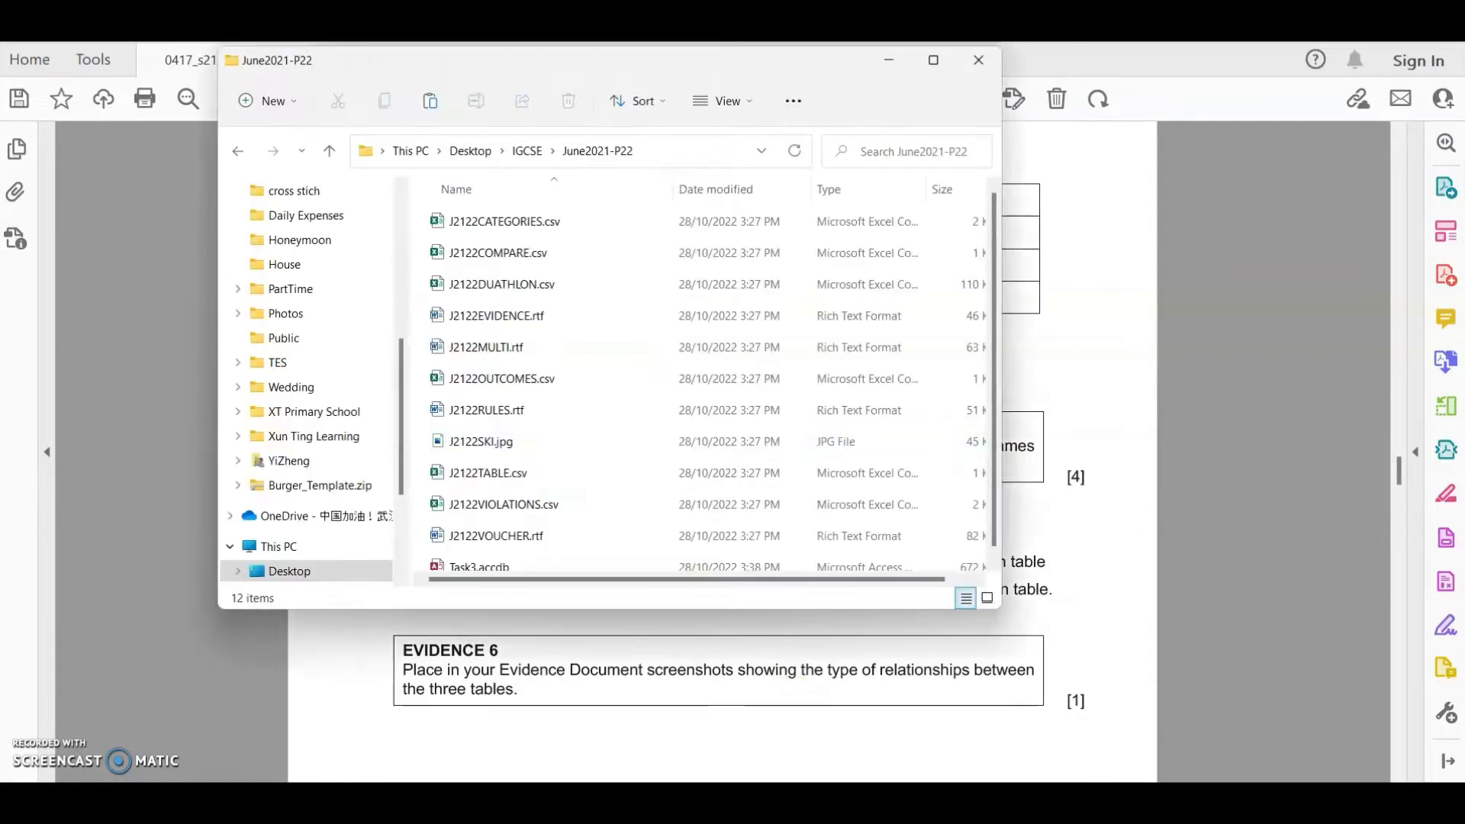
double_click(509, 319)
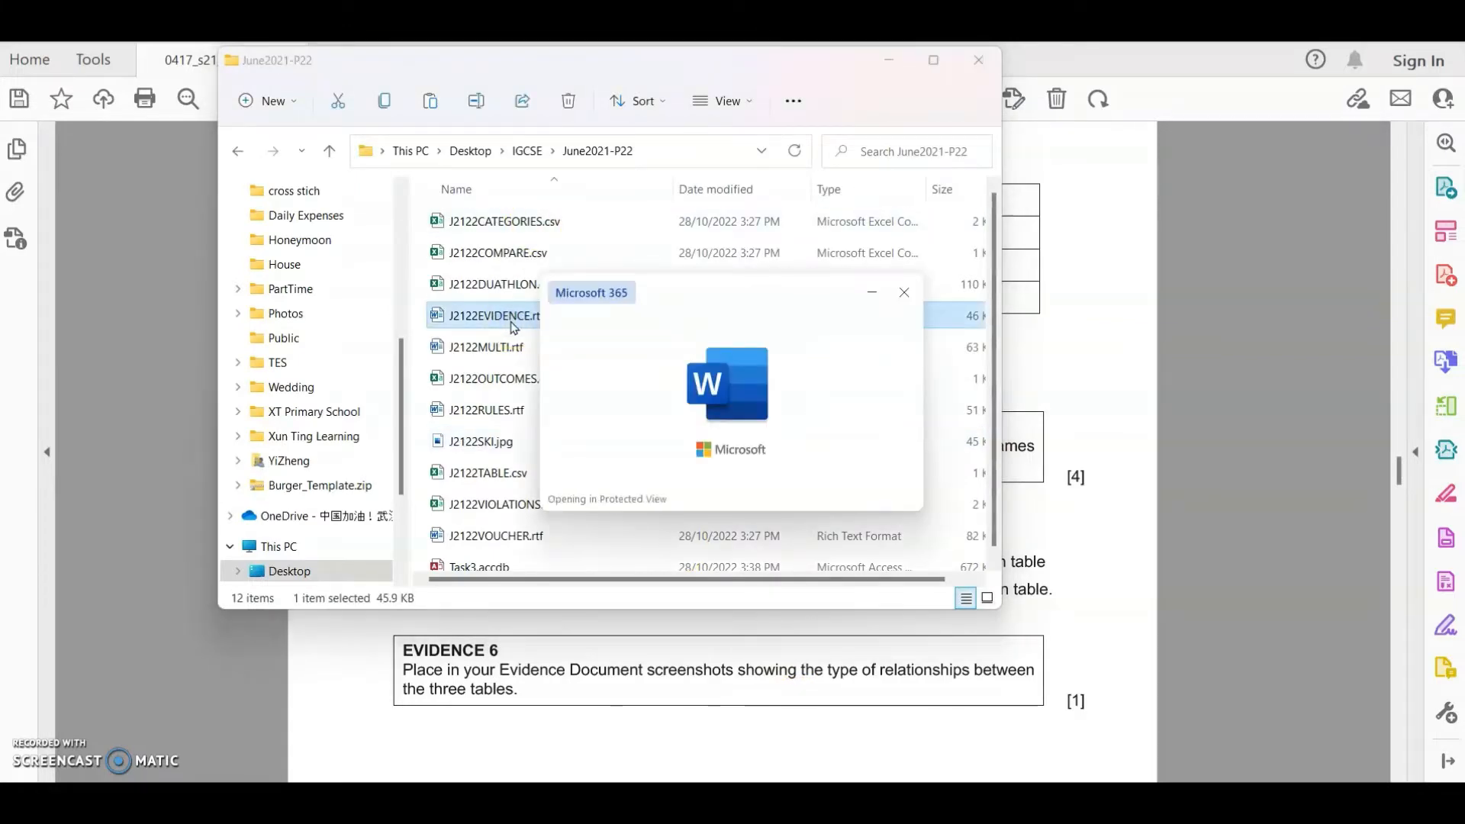
left_click(637, 39)
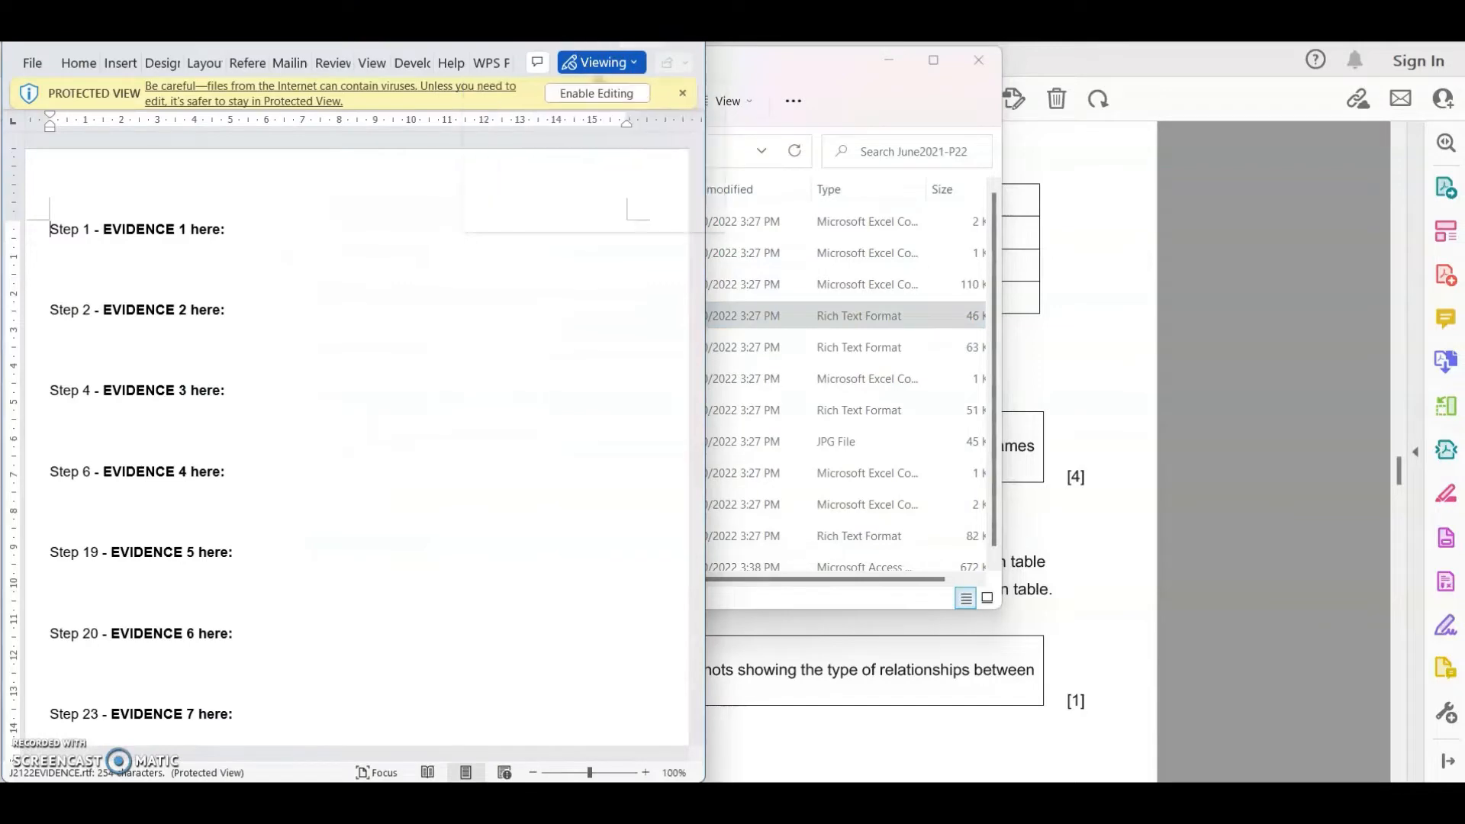
left_click(836, 93)
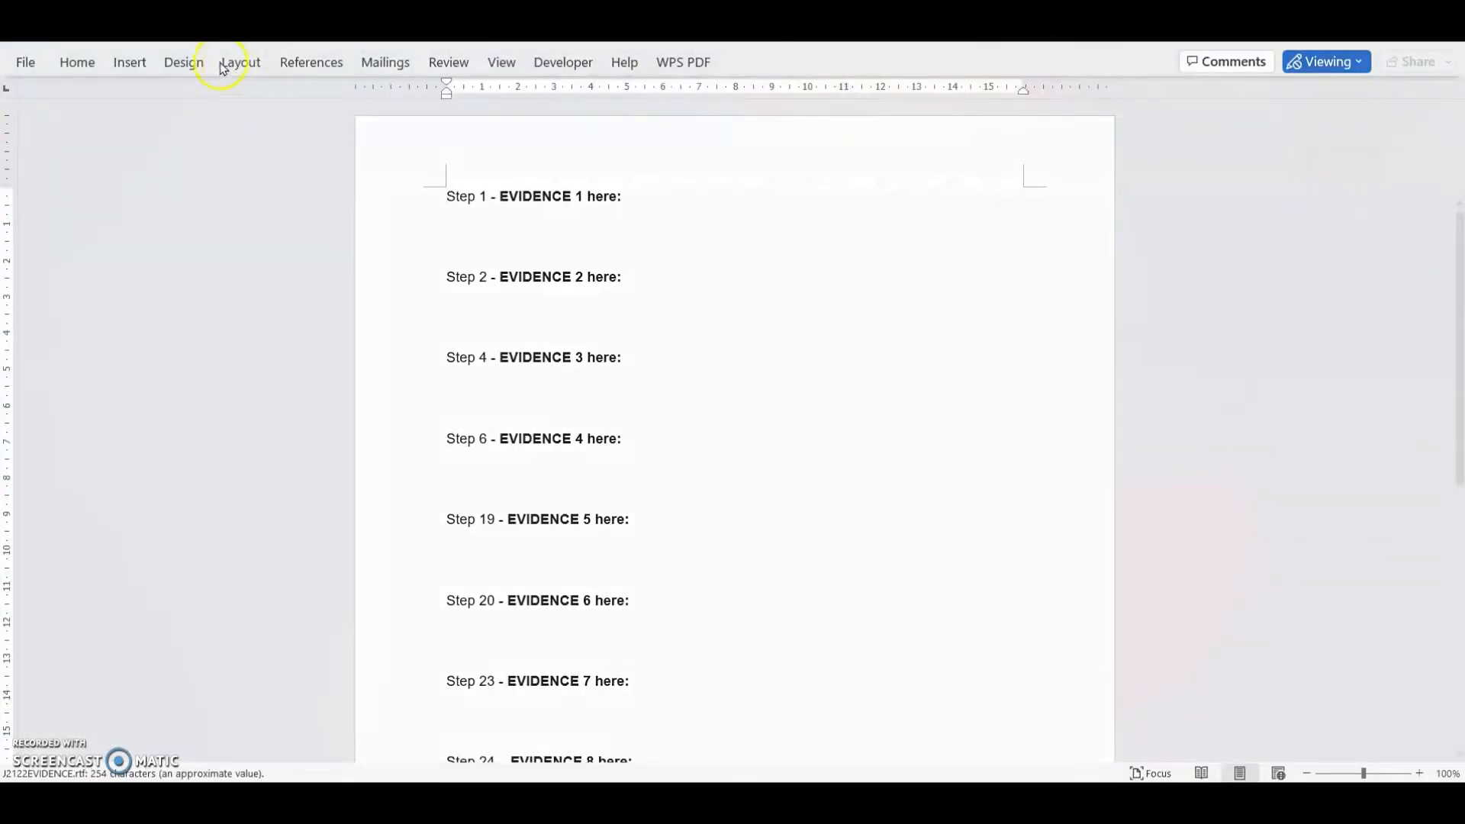
- Save the evidence document as a Word Document named J2122EVIDENCEXXXX.docx, accept the file format upgrade, and return to the exam paper PDF
left_click(28, 62)
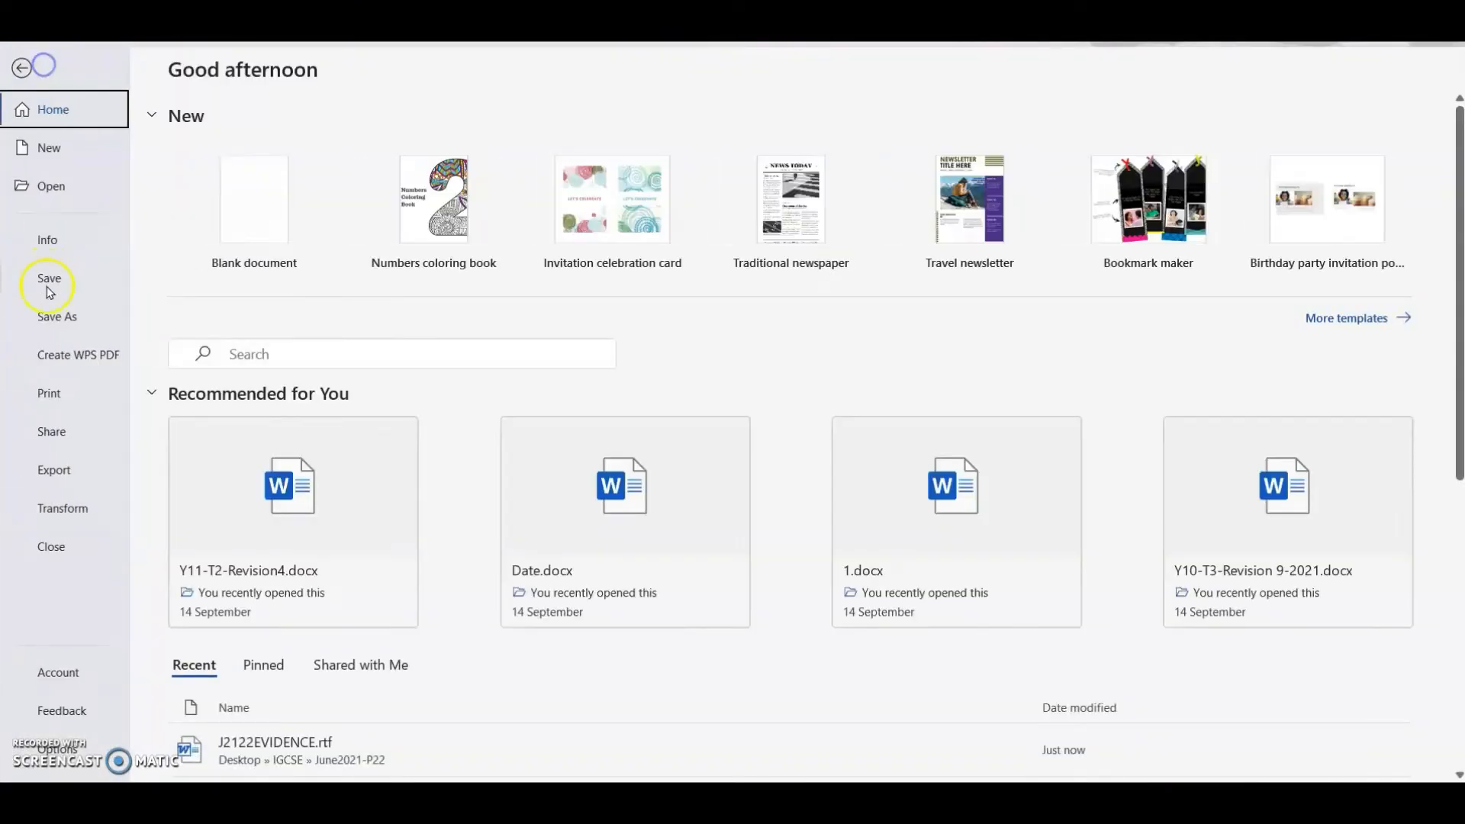
left_click(54, 316)
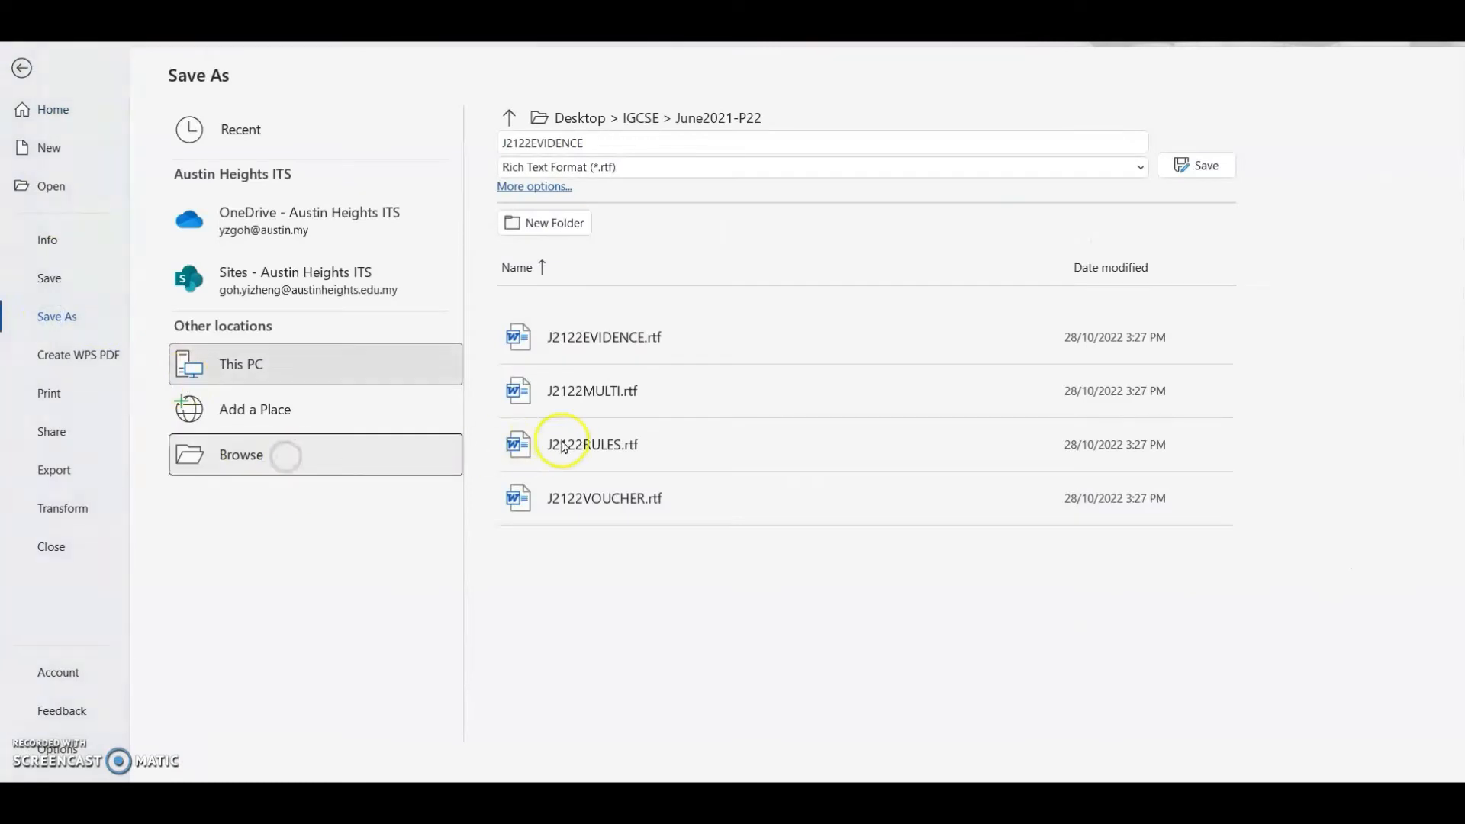
left_click(288, 455)
left_click(255, 348)
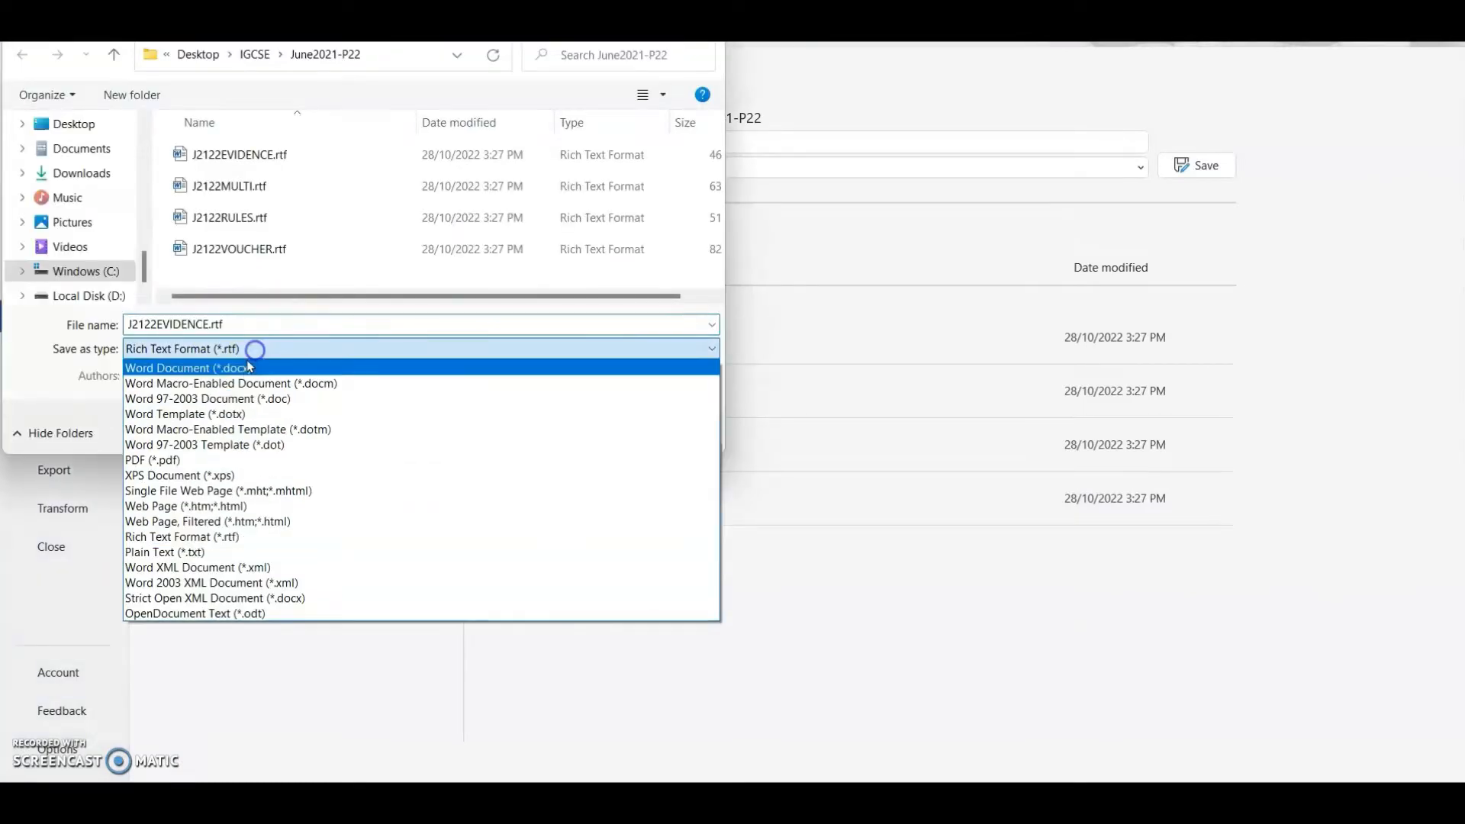
left_click(229, 363)
left_click(213, 322)
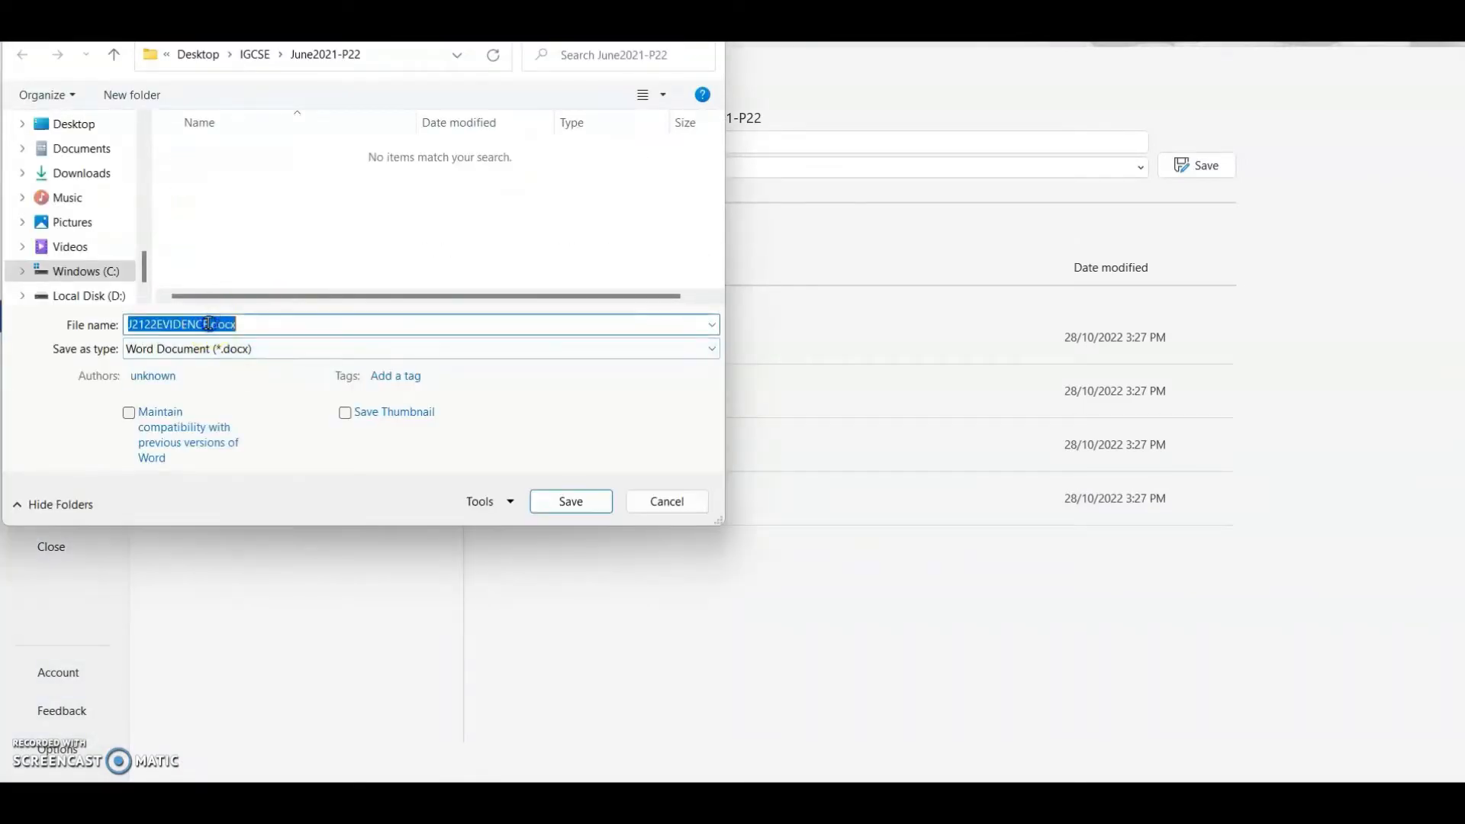
left_click(209, 325)
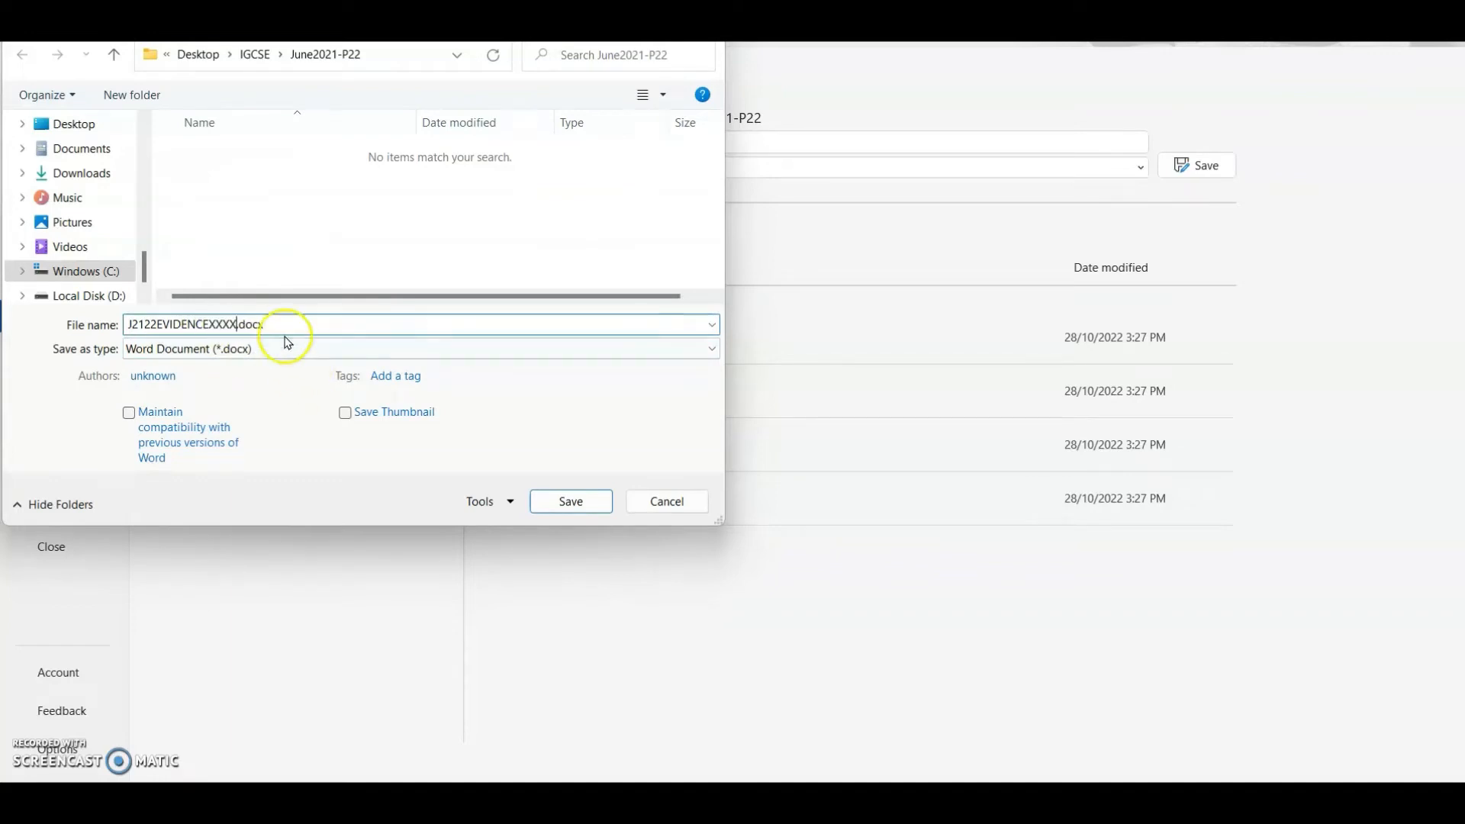
left_click(570, 503)
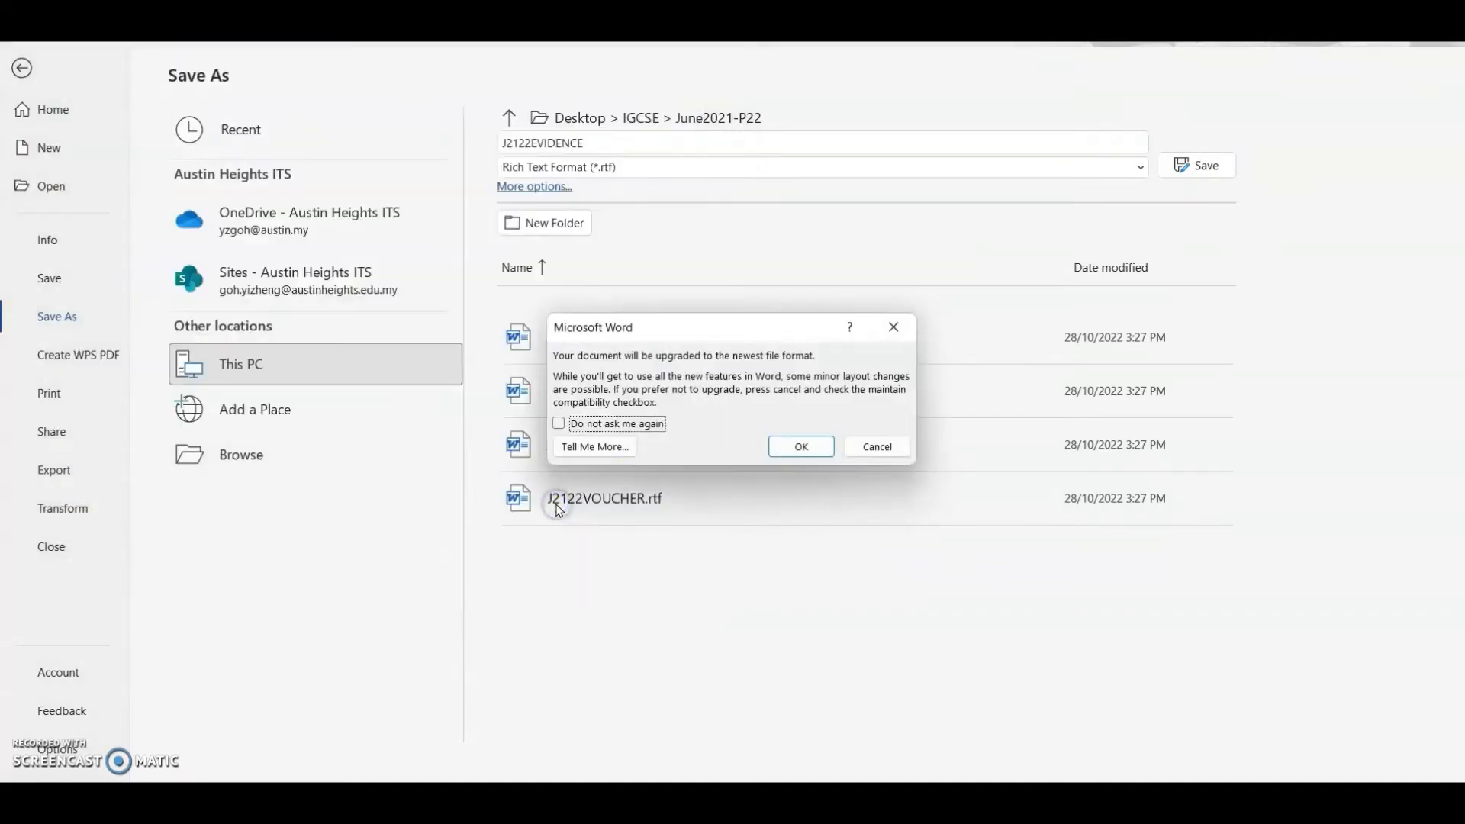
left_click(788, 452)
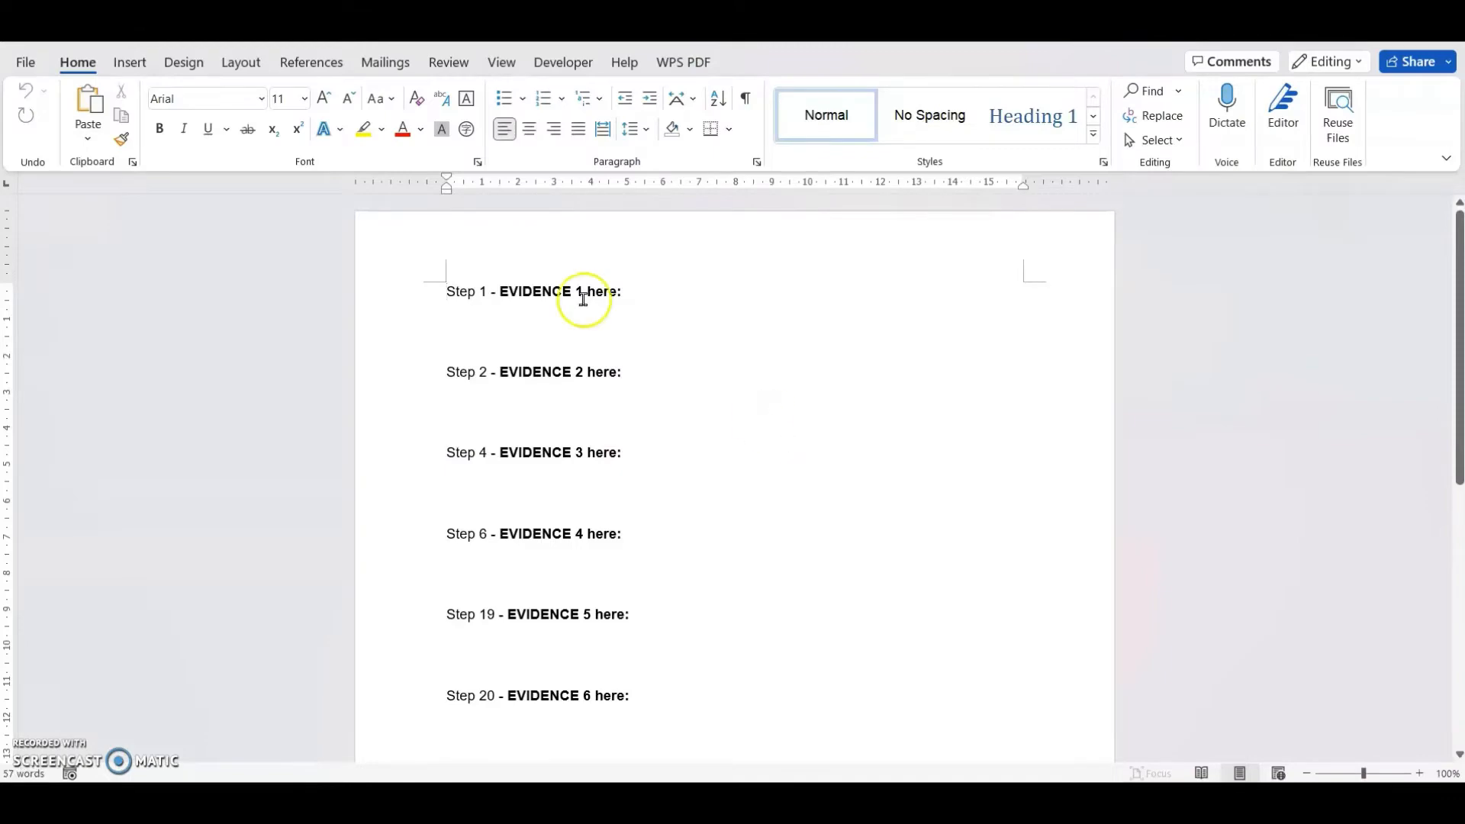
left_click(808, 801)
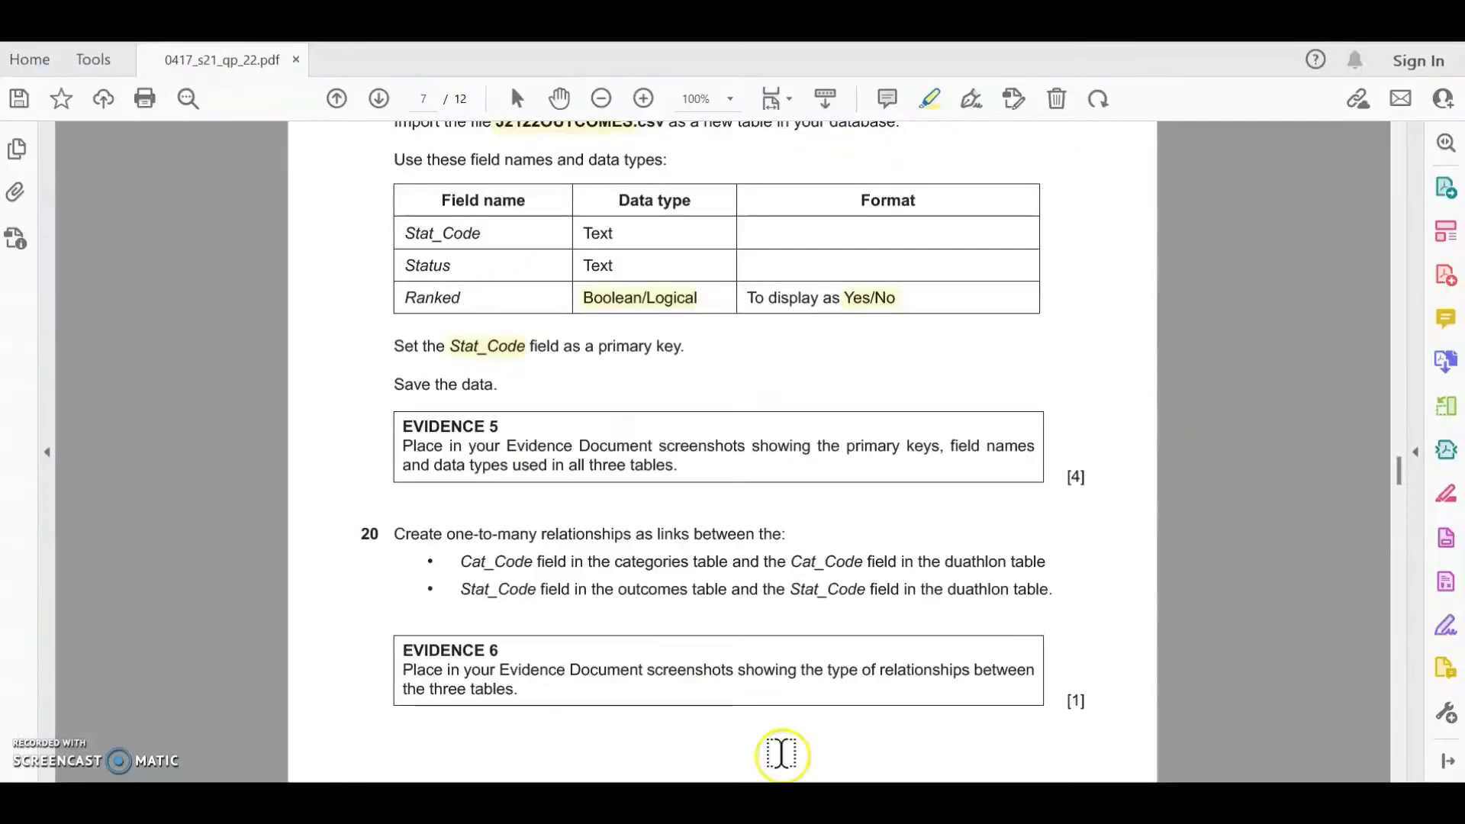
- Switch to the Word evidence document, place the insertion point under the Step 19 - EVIDENCE 5 heading, and recheck the Evidence 5 instruction in the PDF
mouse_move(921, 801)
left_click(877, 748)
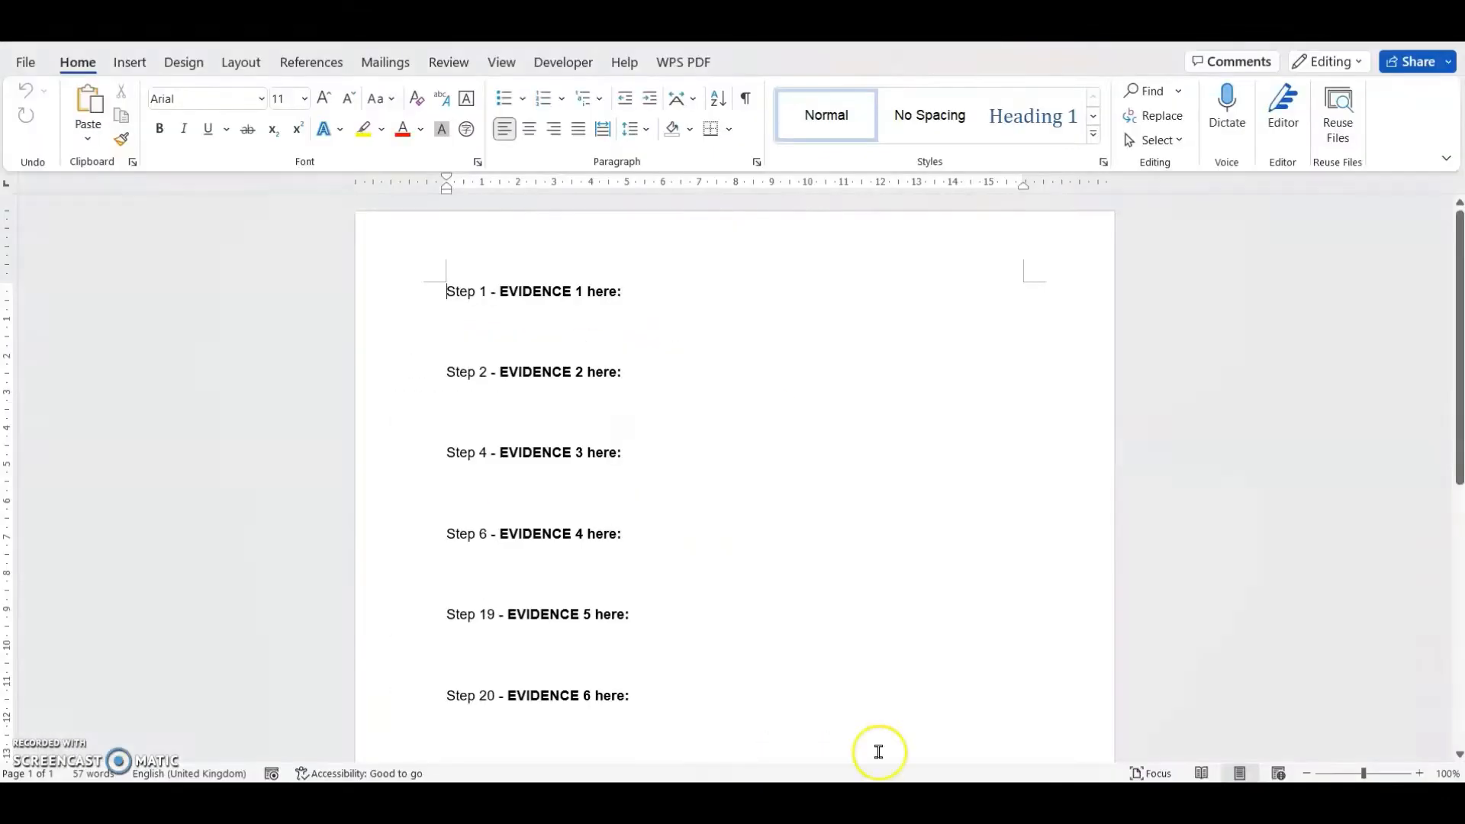
scroll(641, 500, "down", 5)
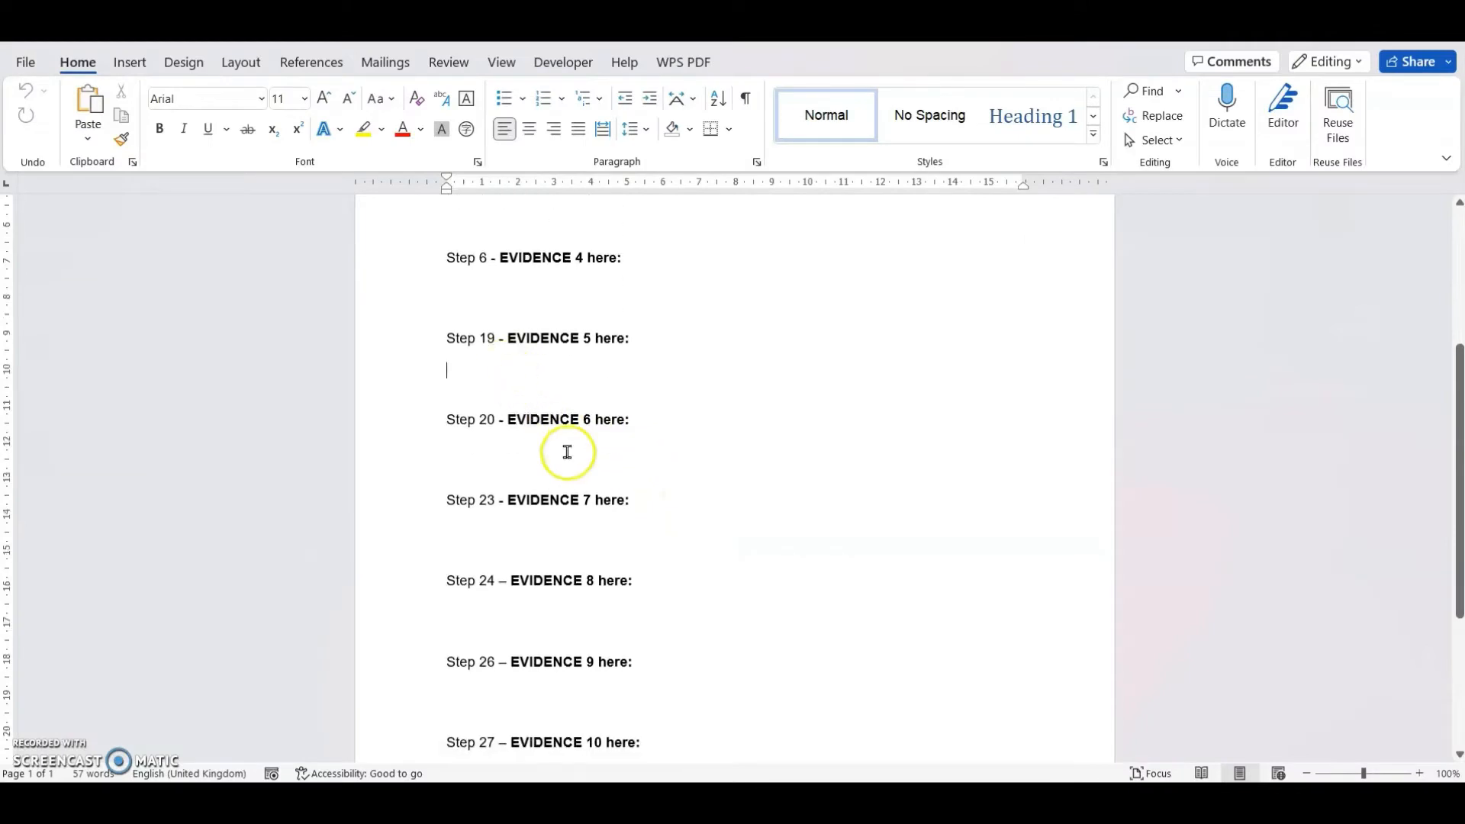
scroll(562, 451, "up", 4)
left_click(415, 364)
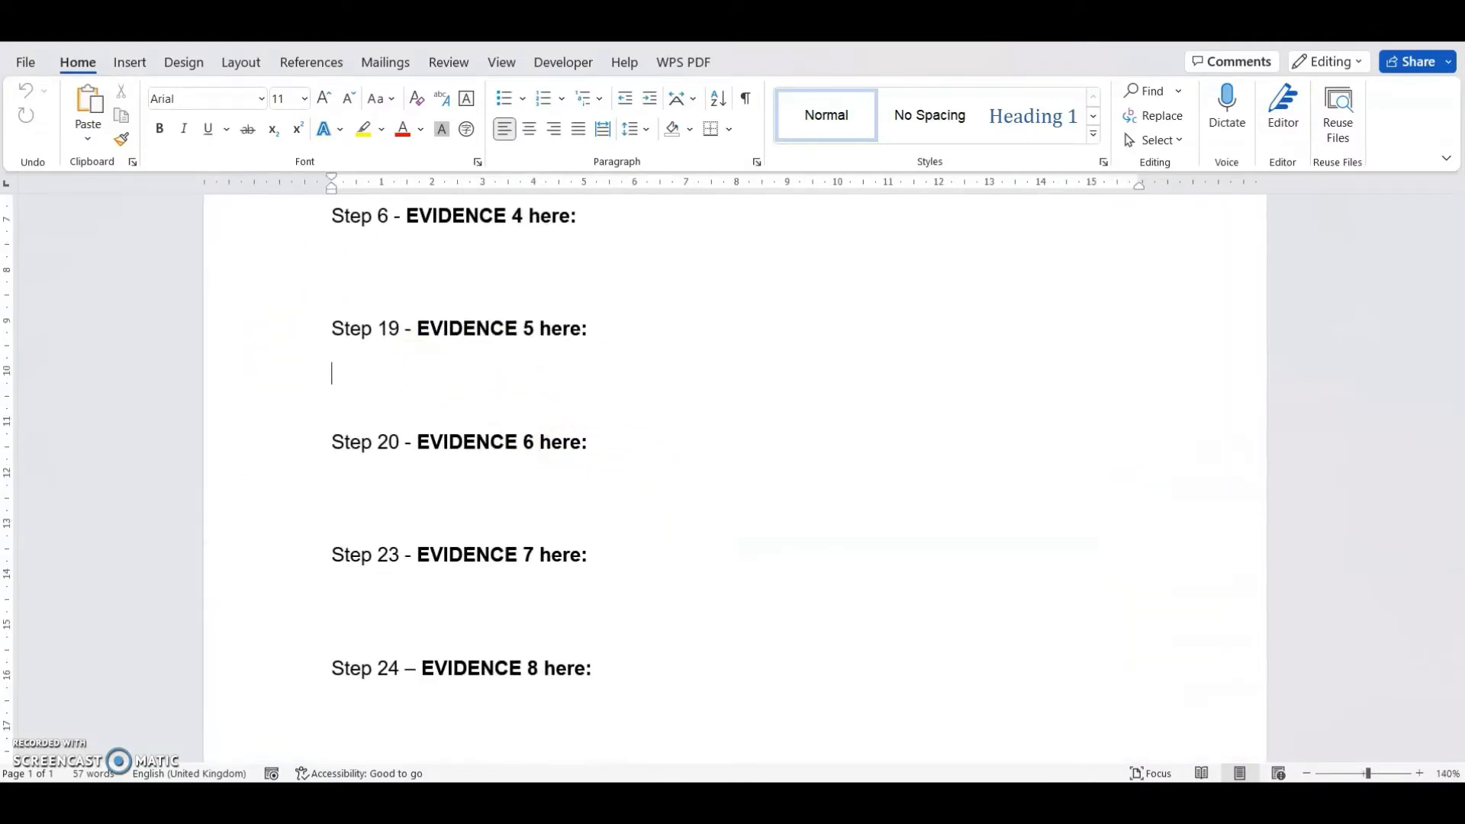
left_click(830, 801)
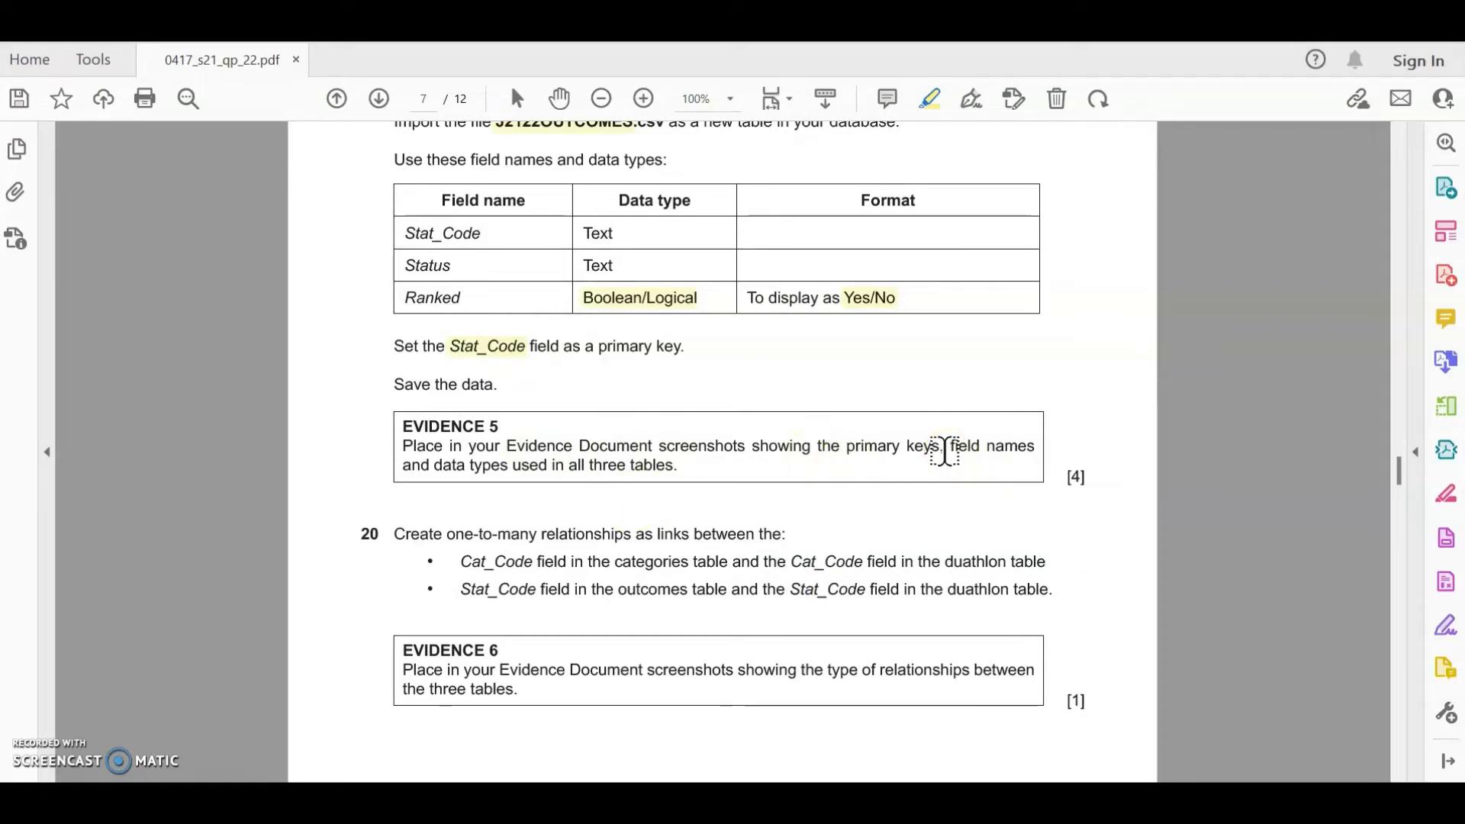
- Switch to Access, open the J2122CATEGORIES table in Design View, and capture a screenshot of its primary key, field names and data types
left_click(876, 802)
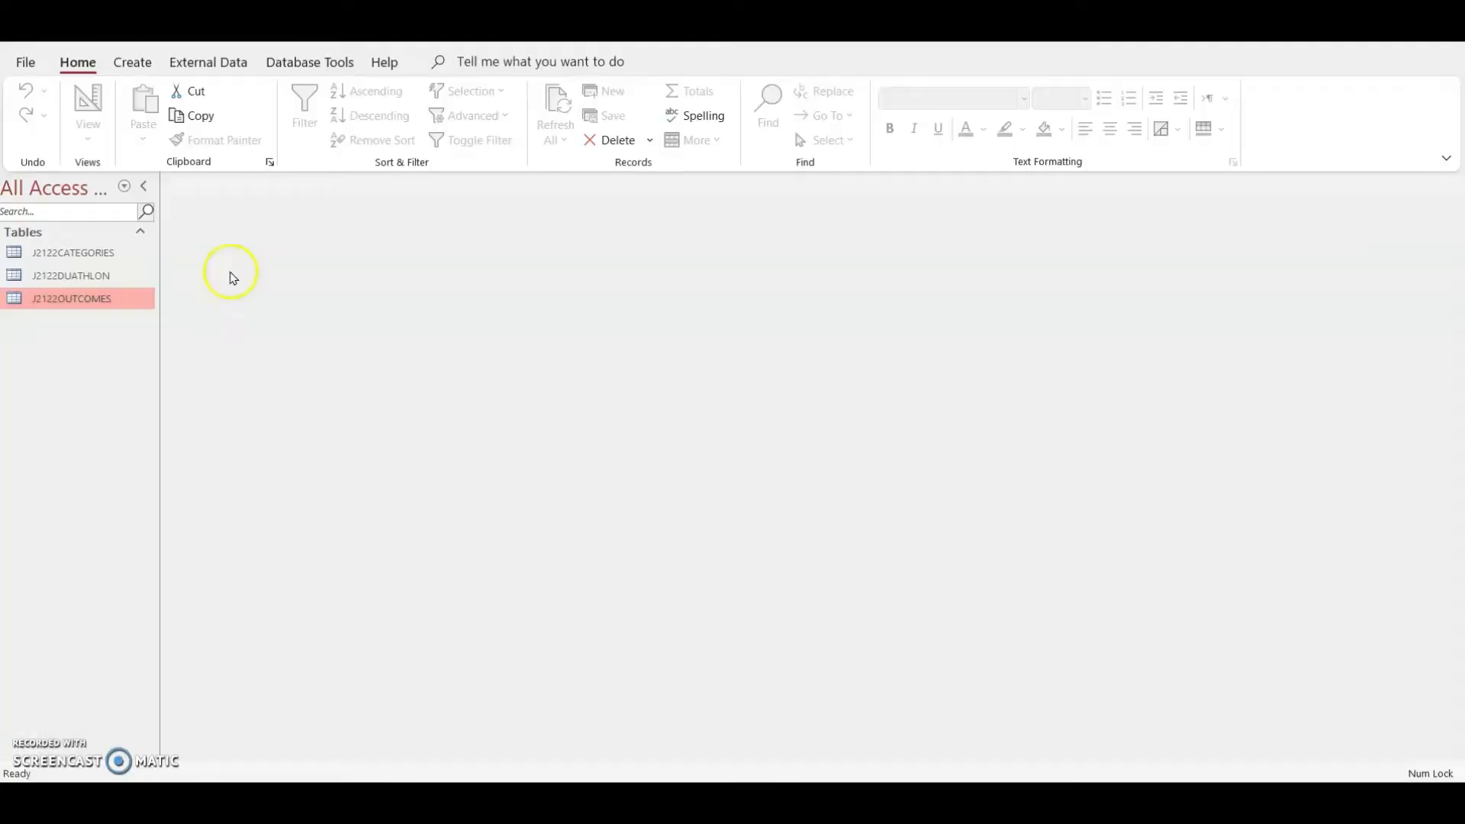
double_click(55, 255)
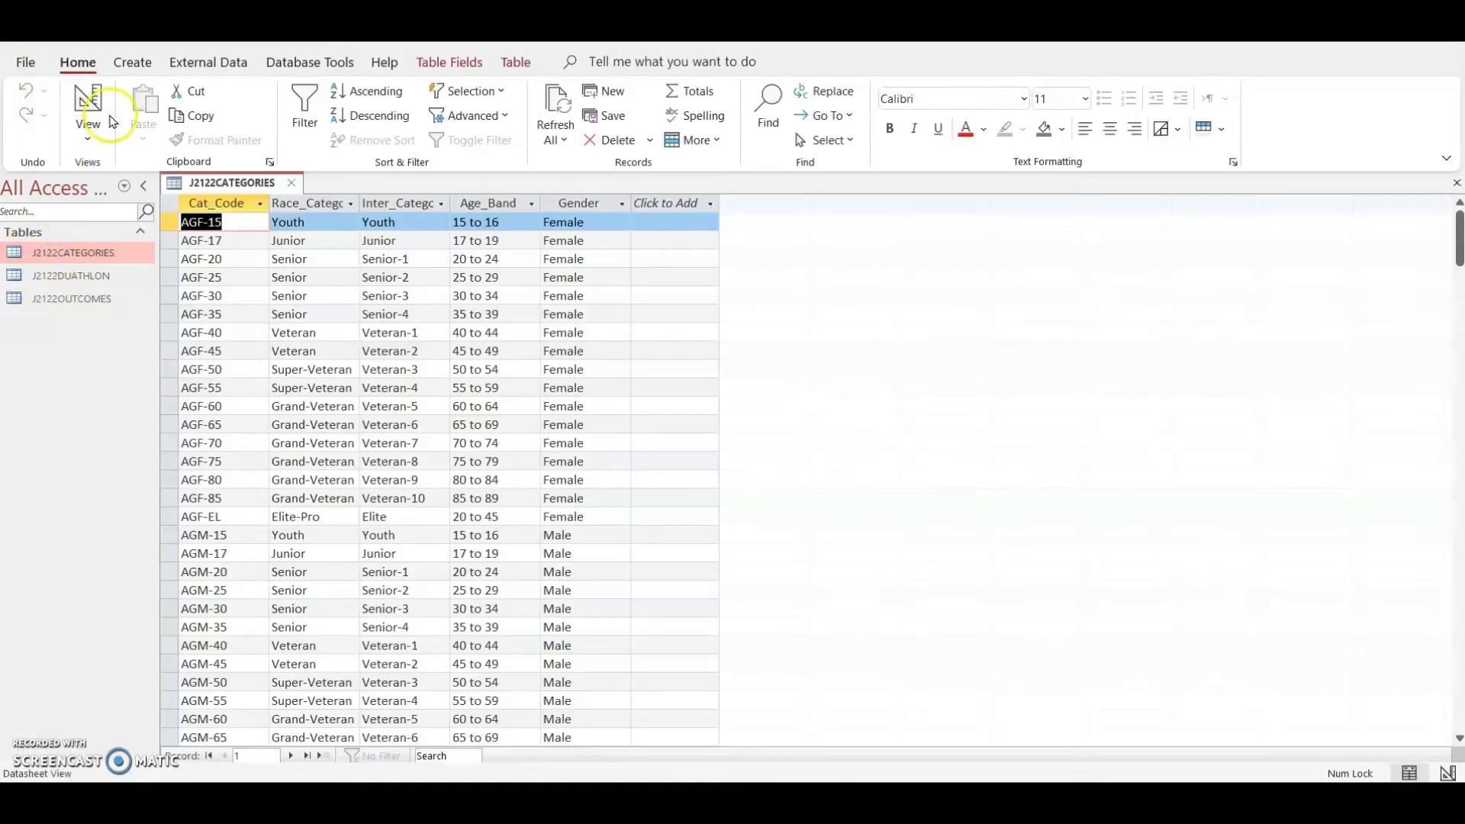
left_click(89, 99)
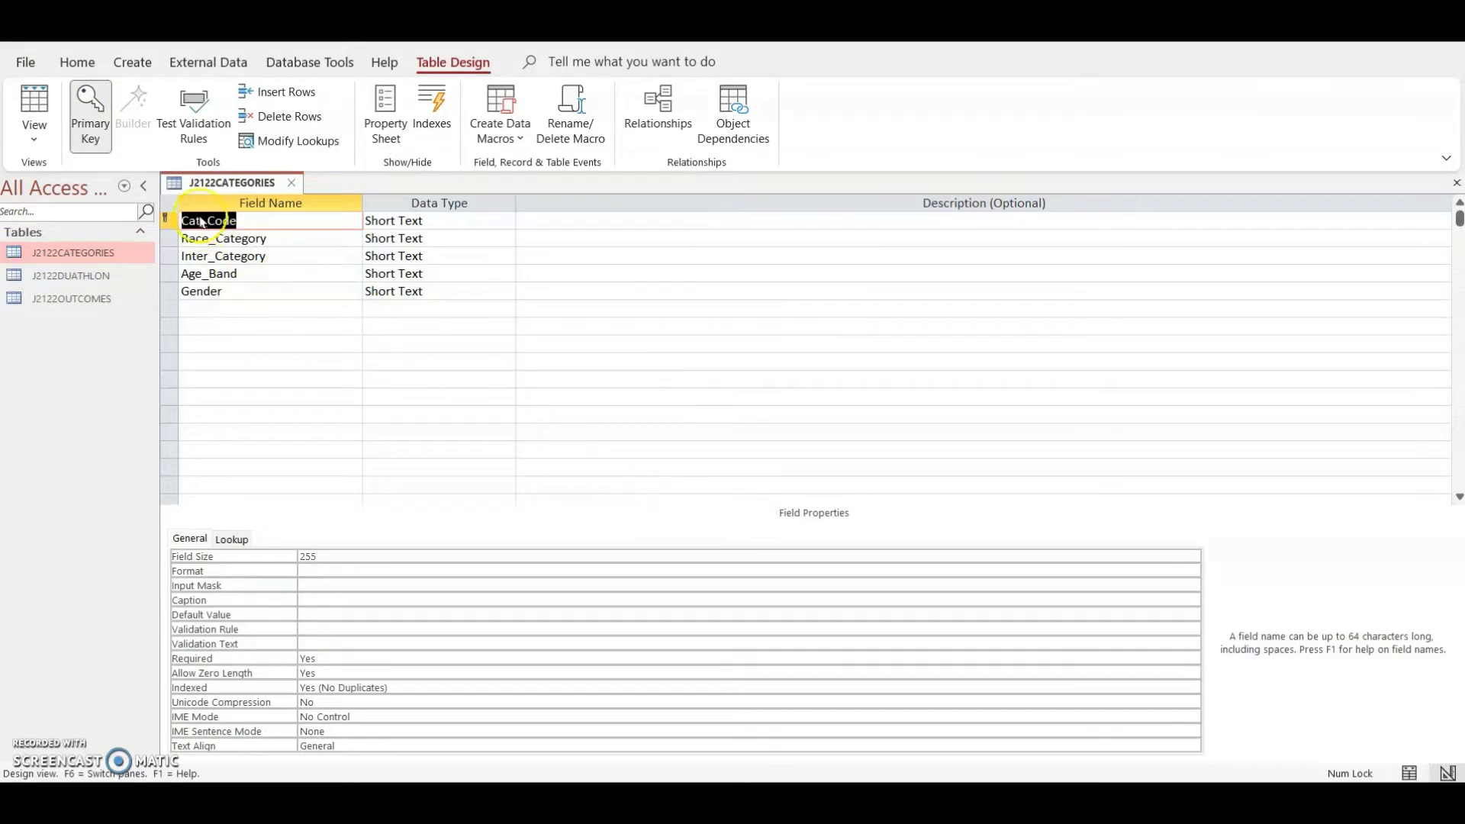
key("super+shift+s")
left_click_drag(154, 165, 529, 329)
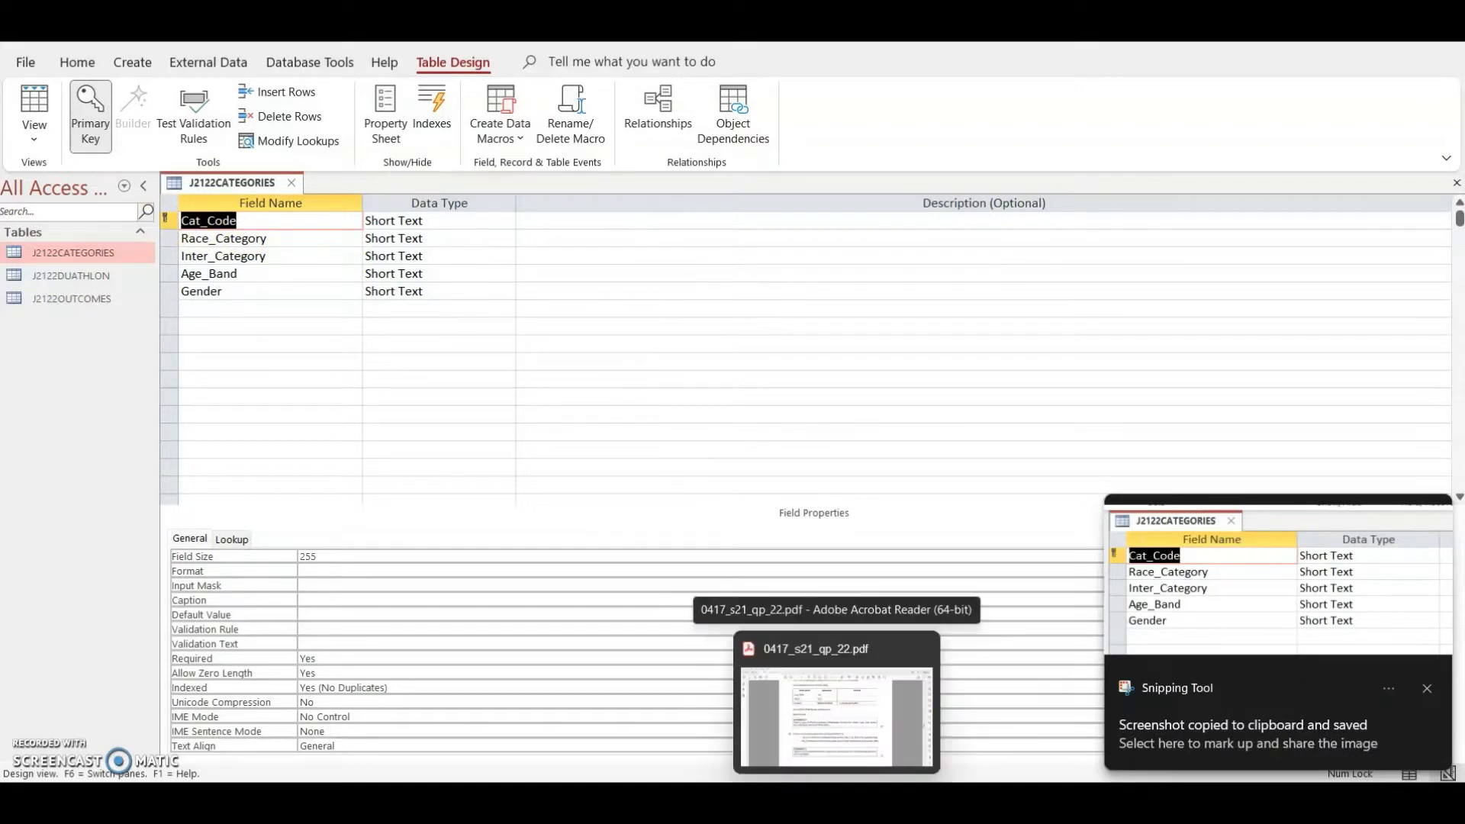
- In the Word evidence document, enter the label "Table: Categories" under EVIDENCE 5 and paste the table design screenshot below it
left_click(899, 709)
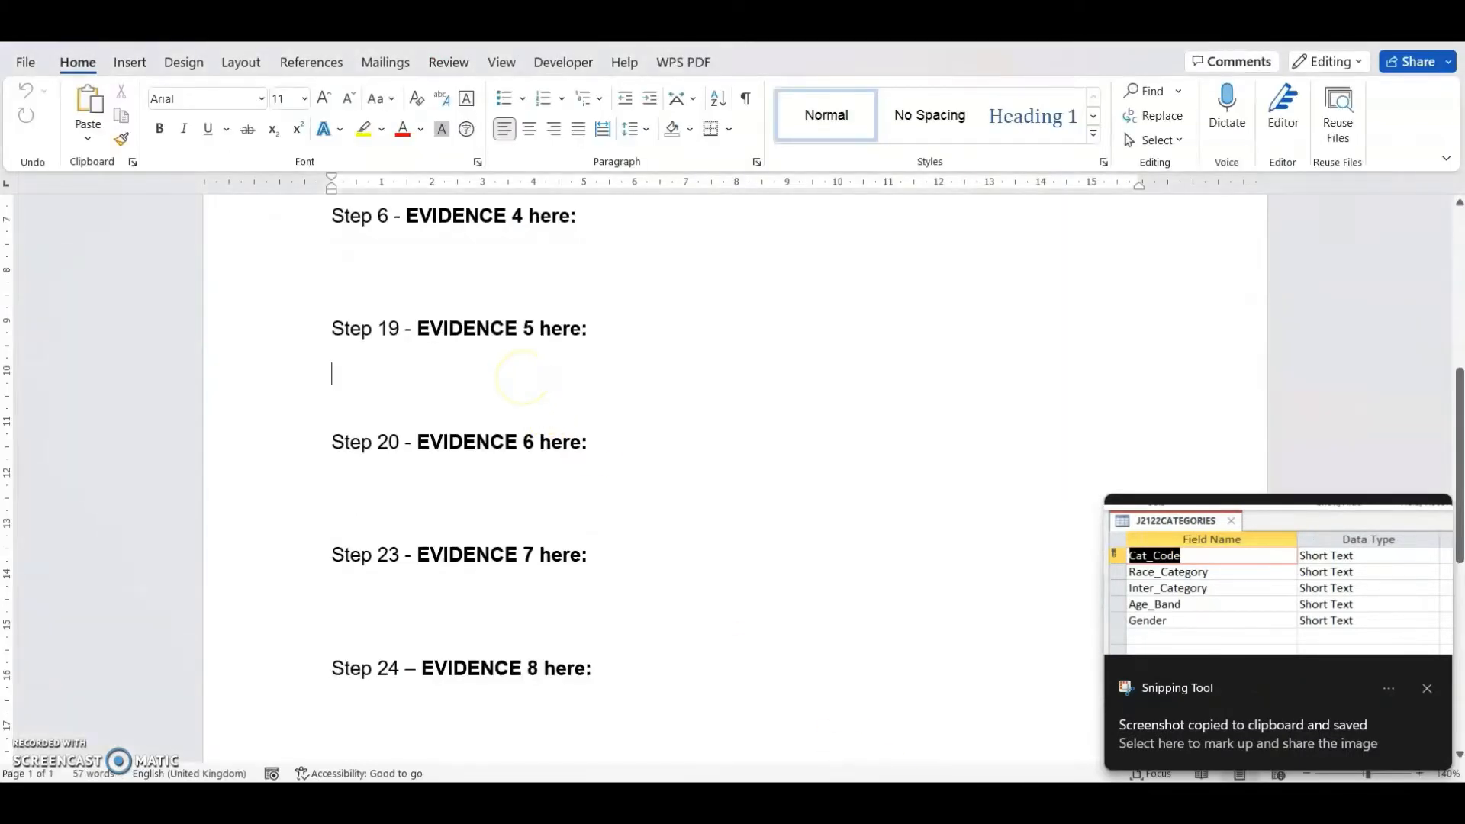
type("Fi")
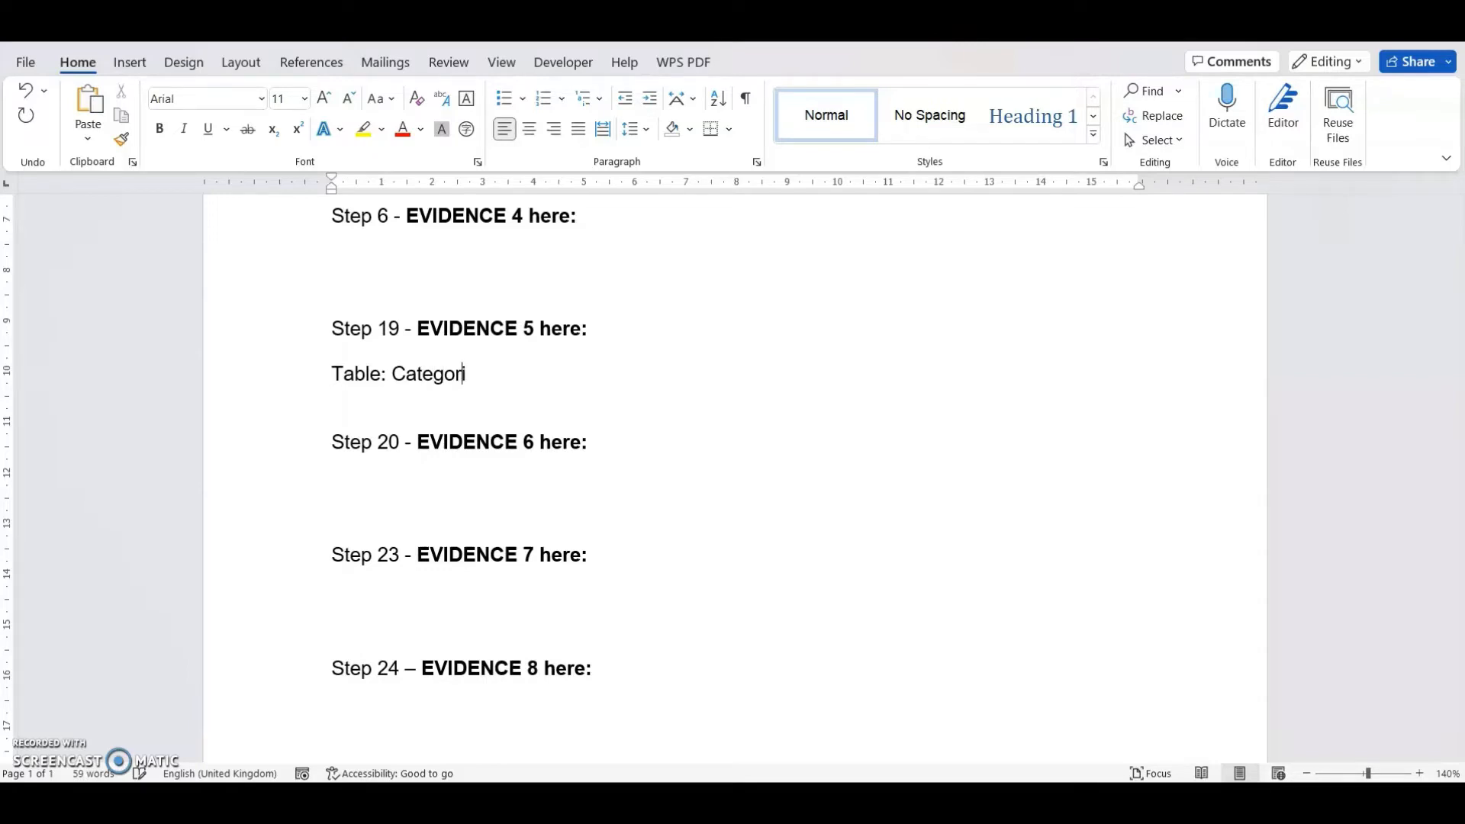
key("Return")
key("ctrl+v")
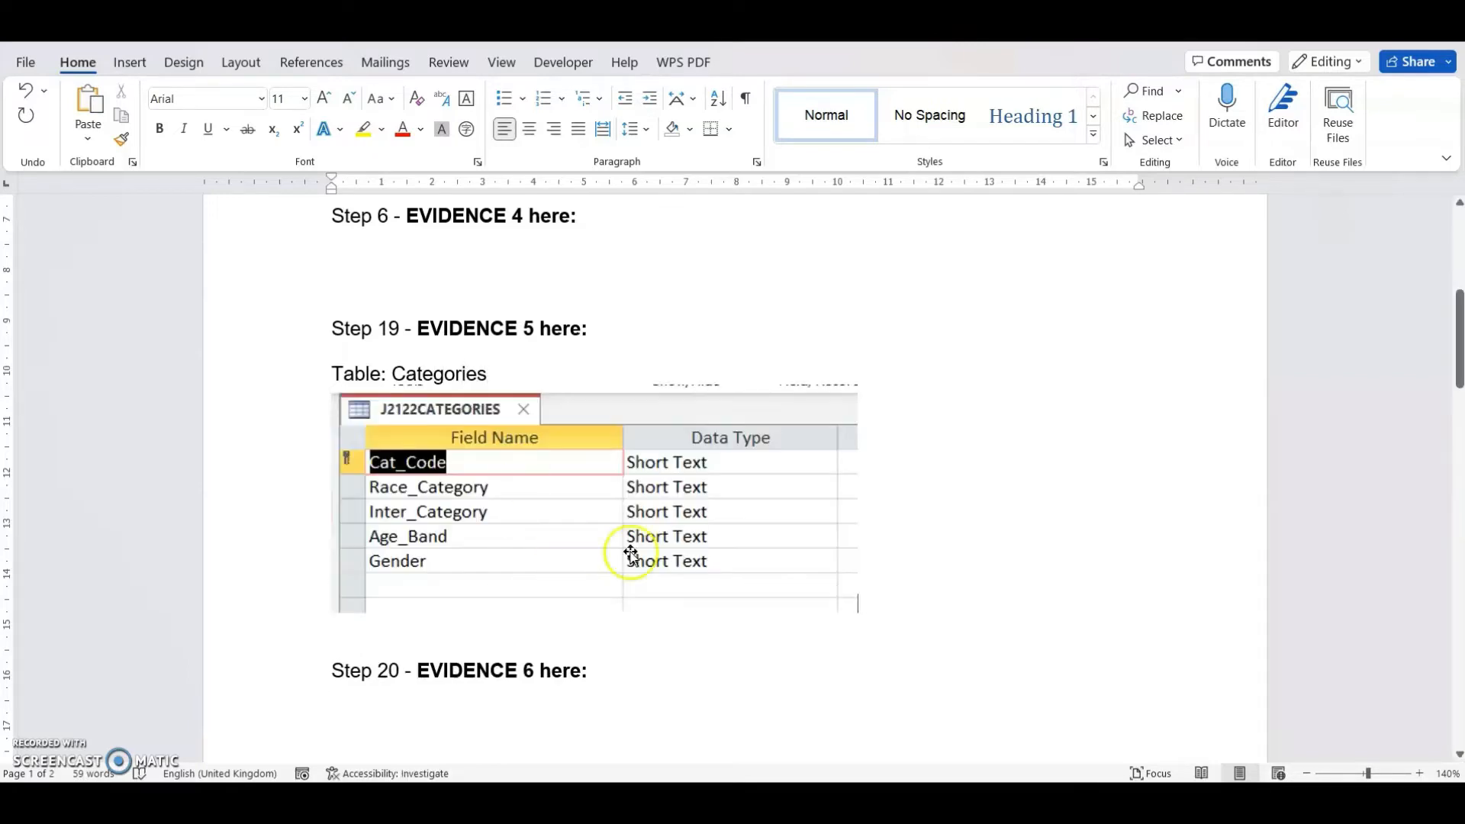
- Back in Access, close J2122CATEGORIES, open J2122DUATHLON in Design View and capture a screenshot of its primary key, field names and data types
left_click(879, 800)
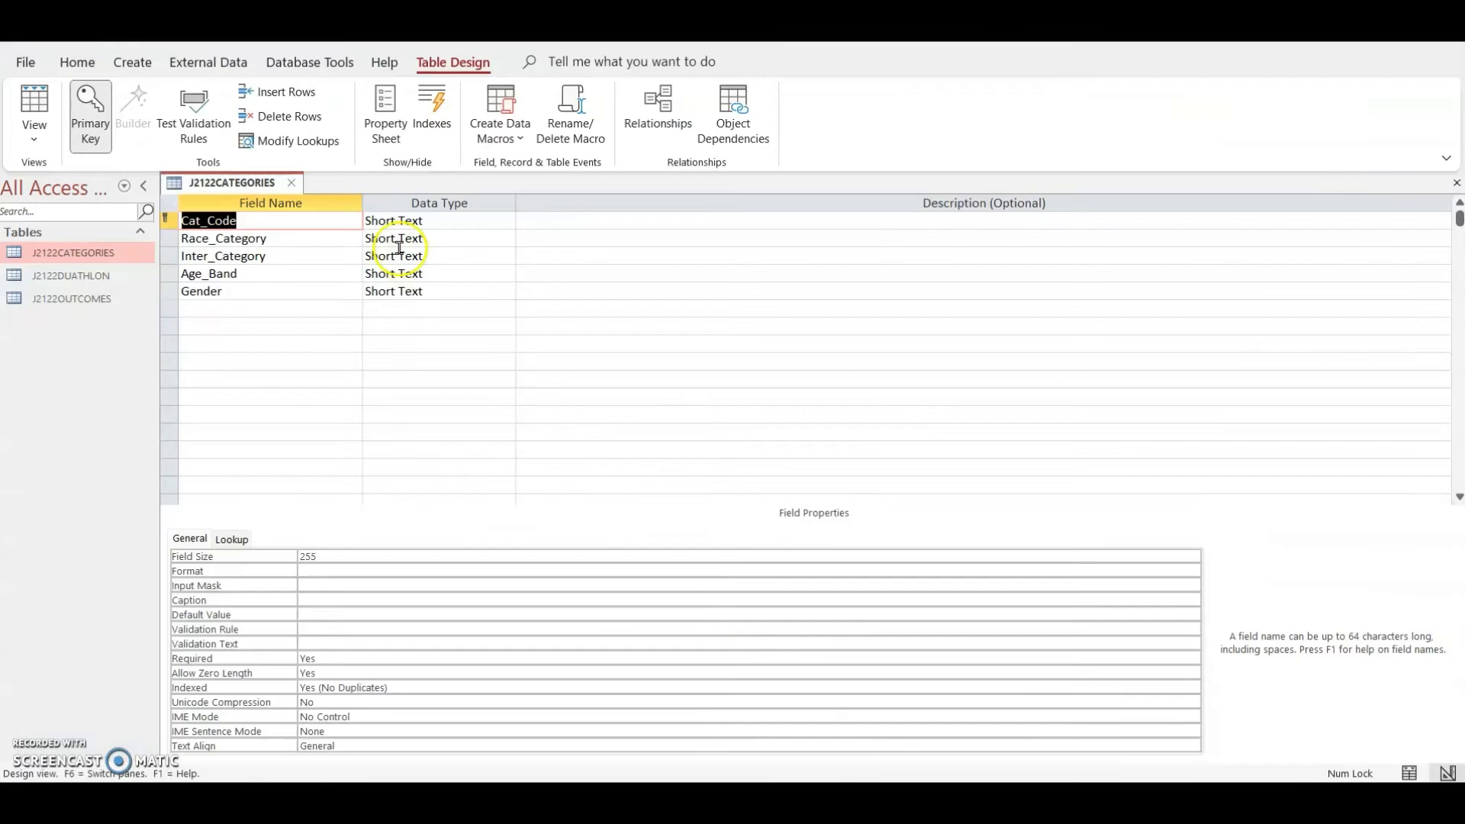
left_click(292, 183)
double_click(86, 276)
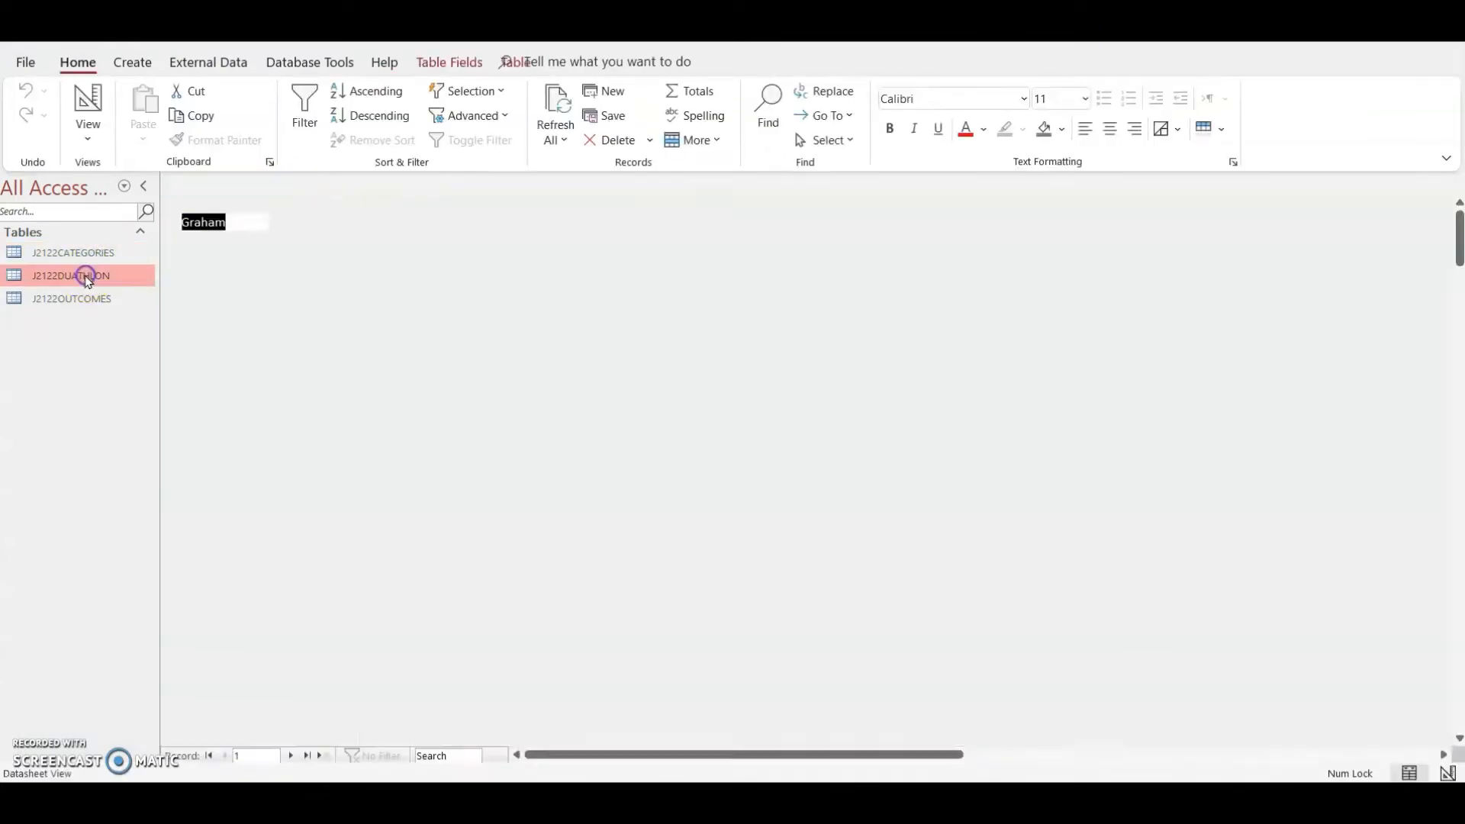
left_click(90, 98)
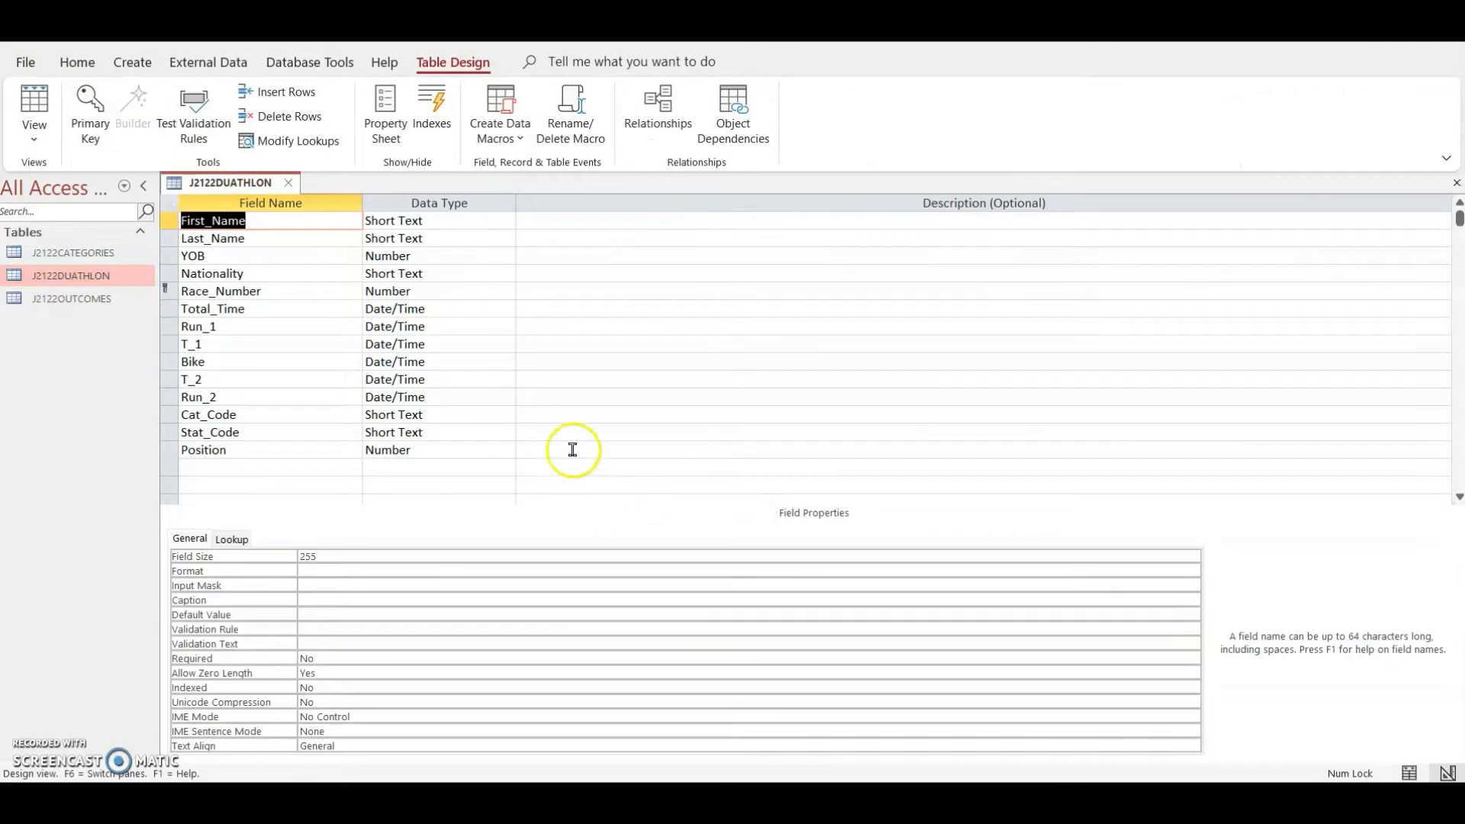
key("super+shift+s")
left_click_drag(152, 160, 513, 472)
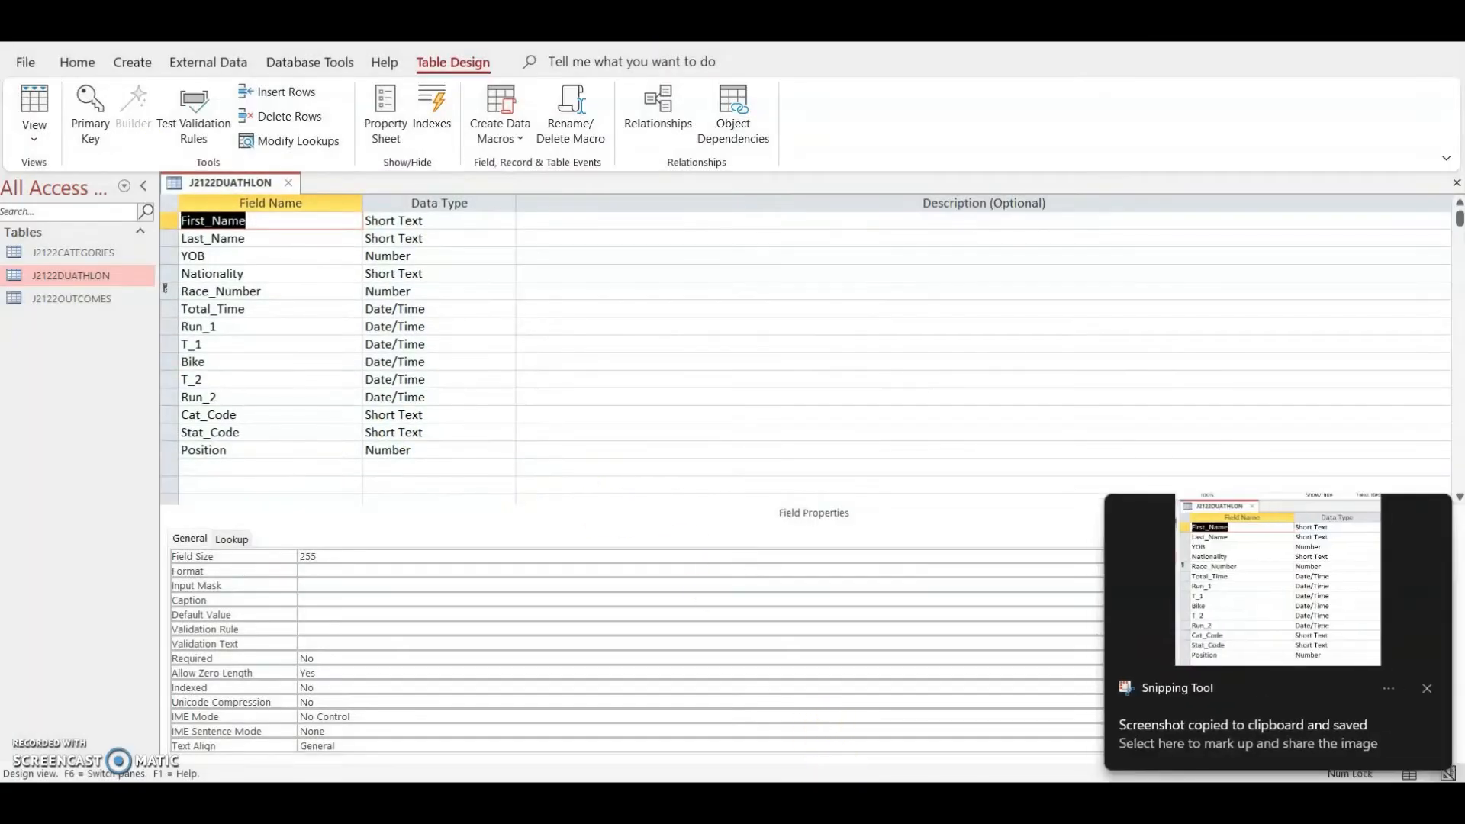
- In Word, add the label "Table: Duathlon" above the Categories label, paste the Duathlon design screenshot under it, and leave a blank line after it
key("alt+Tab")
left_click(332, 369)
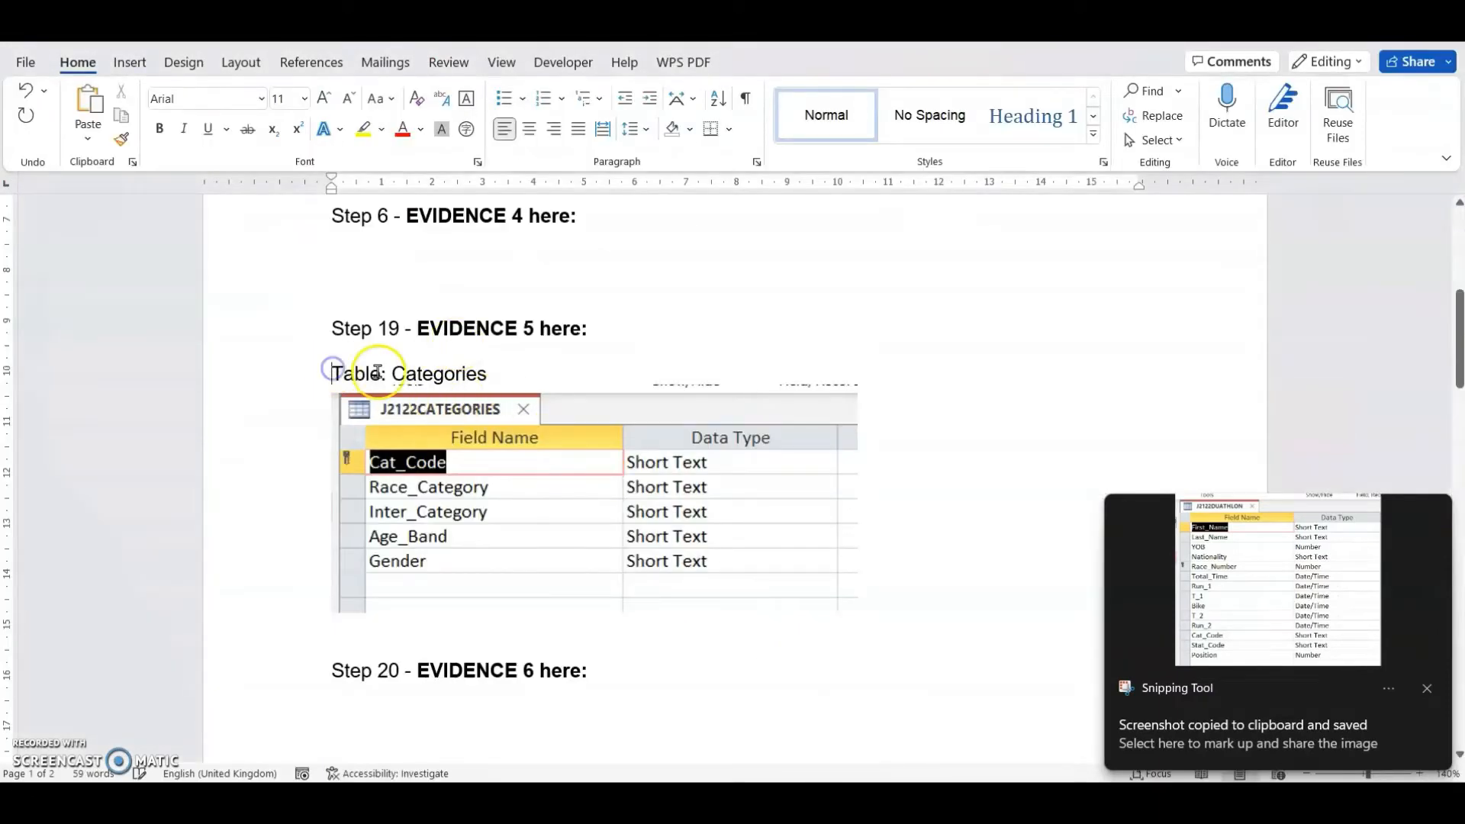
key("Return")
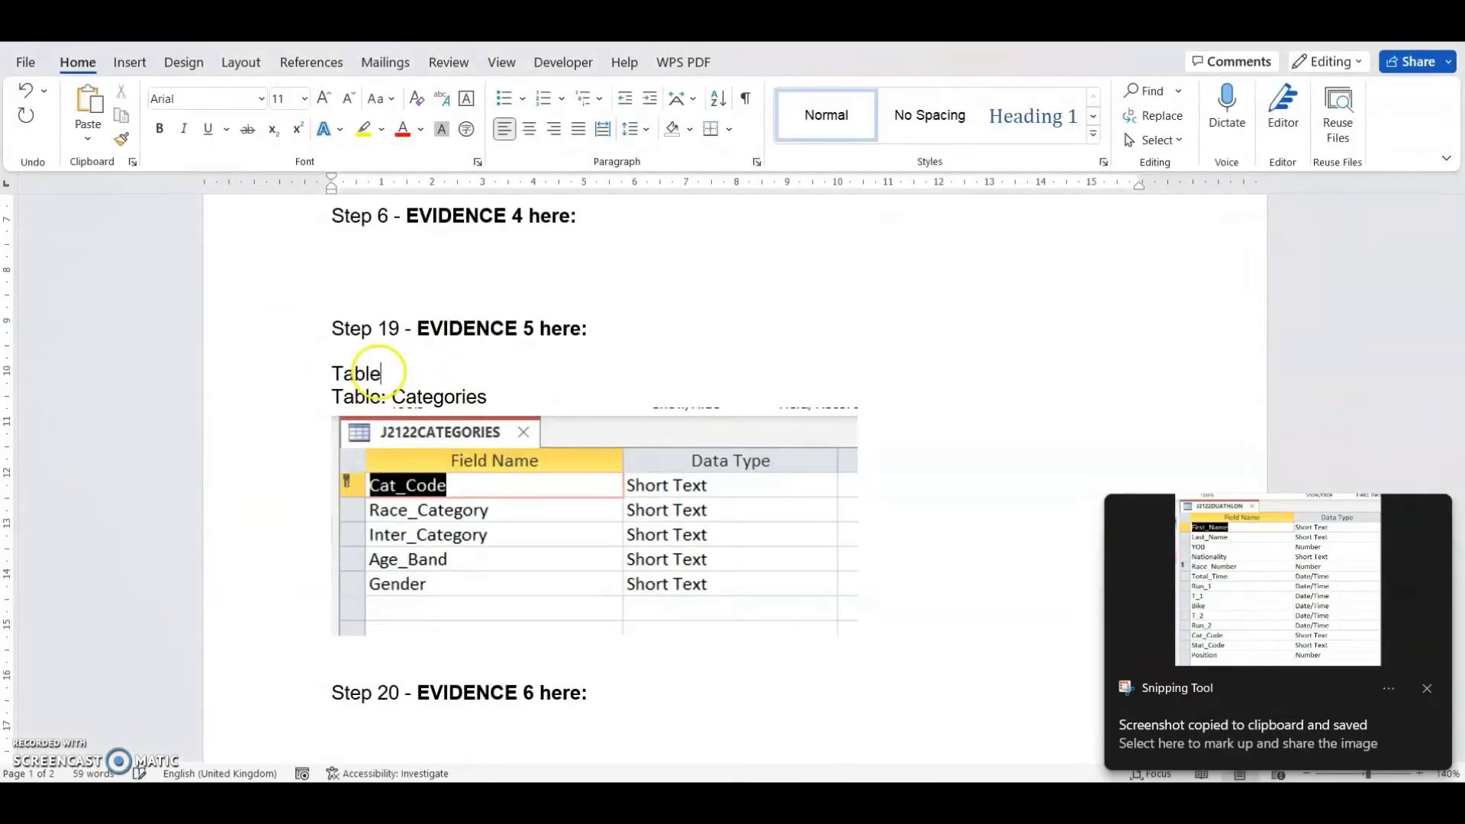
type("Table: Du")
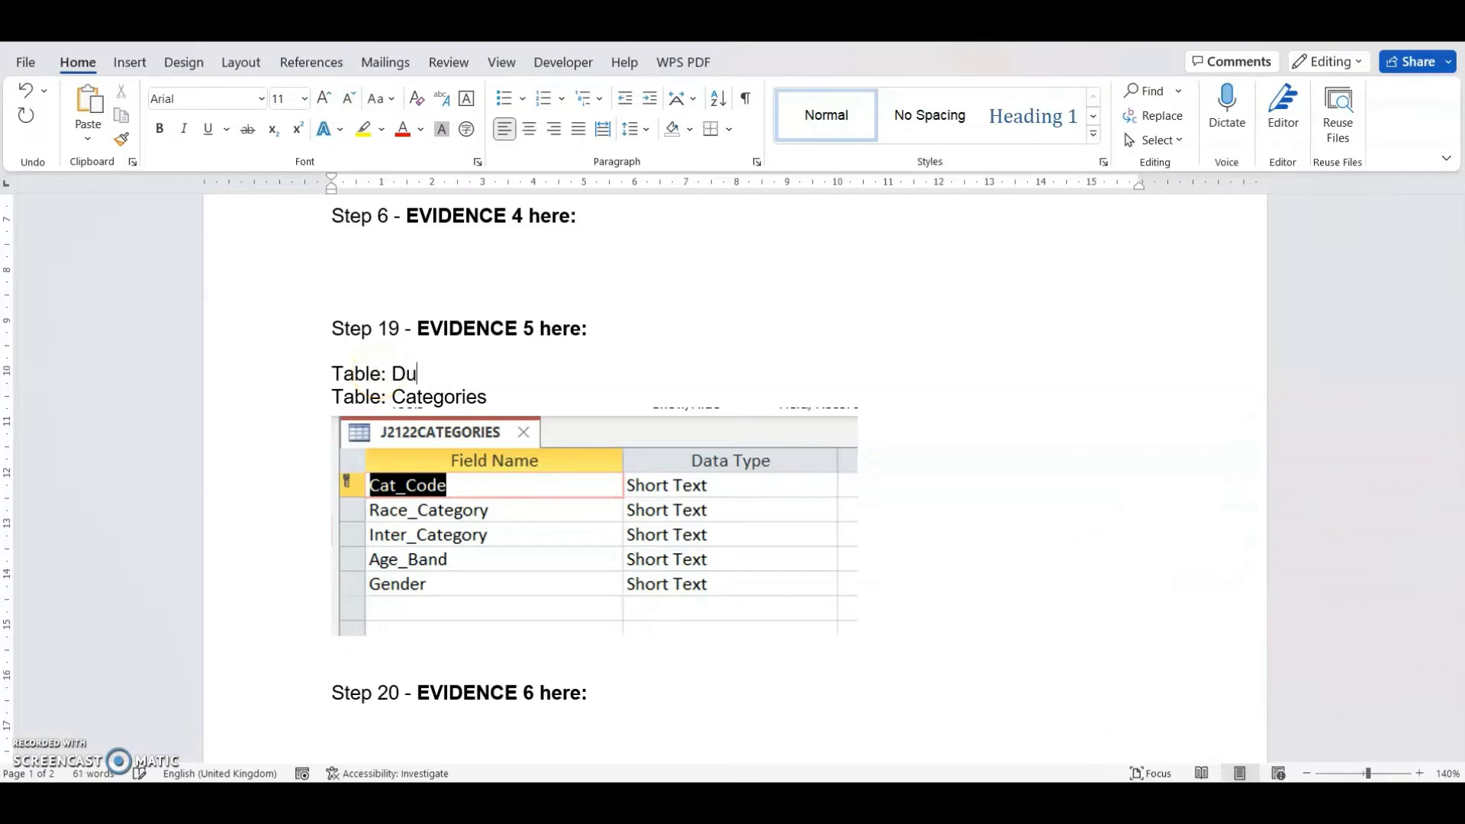
type("athlon")
key("Return")
key("ctrl+v")
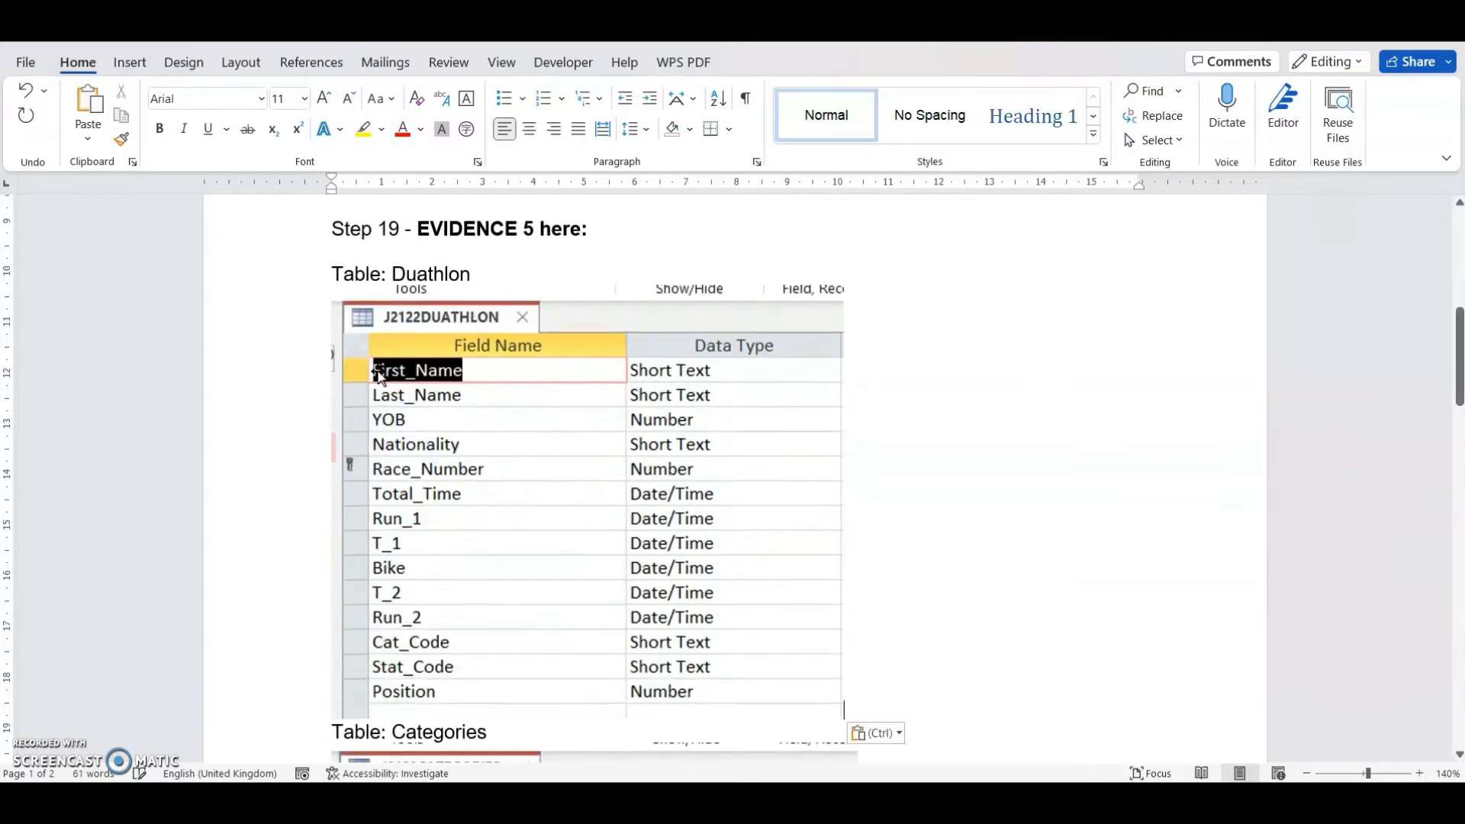
key("Return")
- Add the label "Table: Outcomes" on a new line after the Categories screenshot, with an empty line below it
scroll(651, 418, "down", 5)
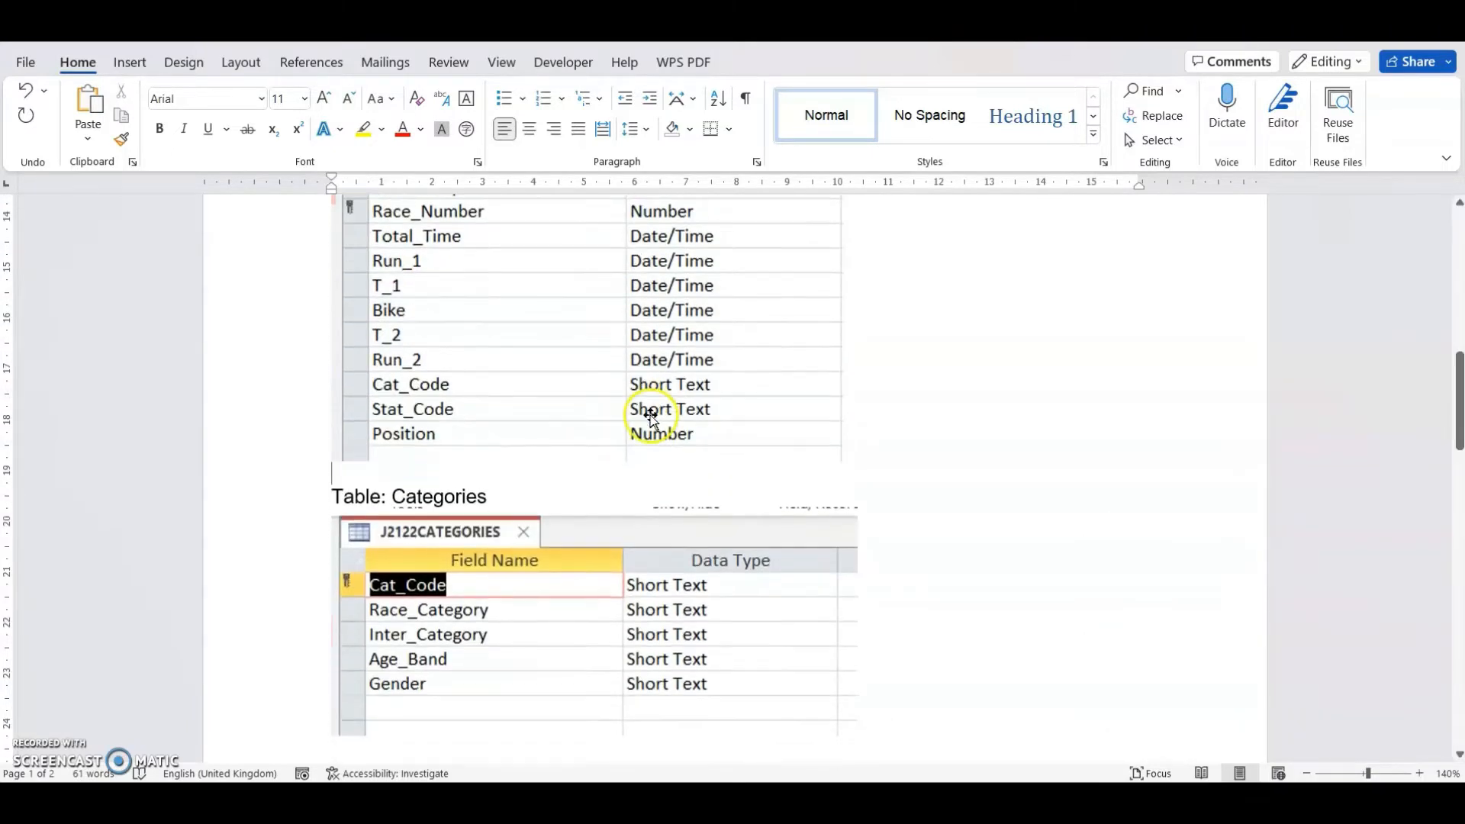
left_click(911, 575)
key("Return")
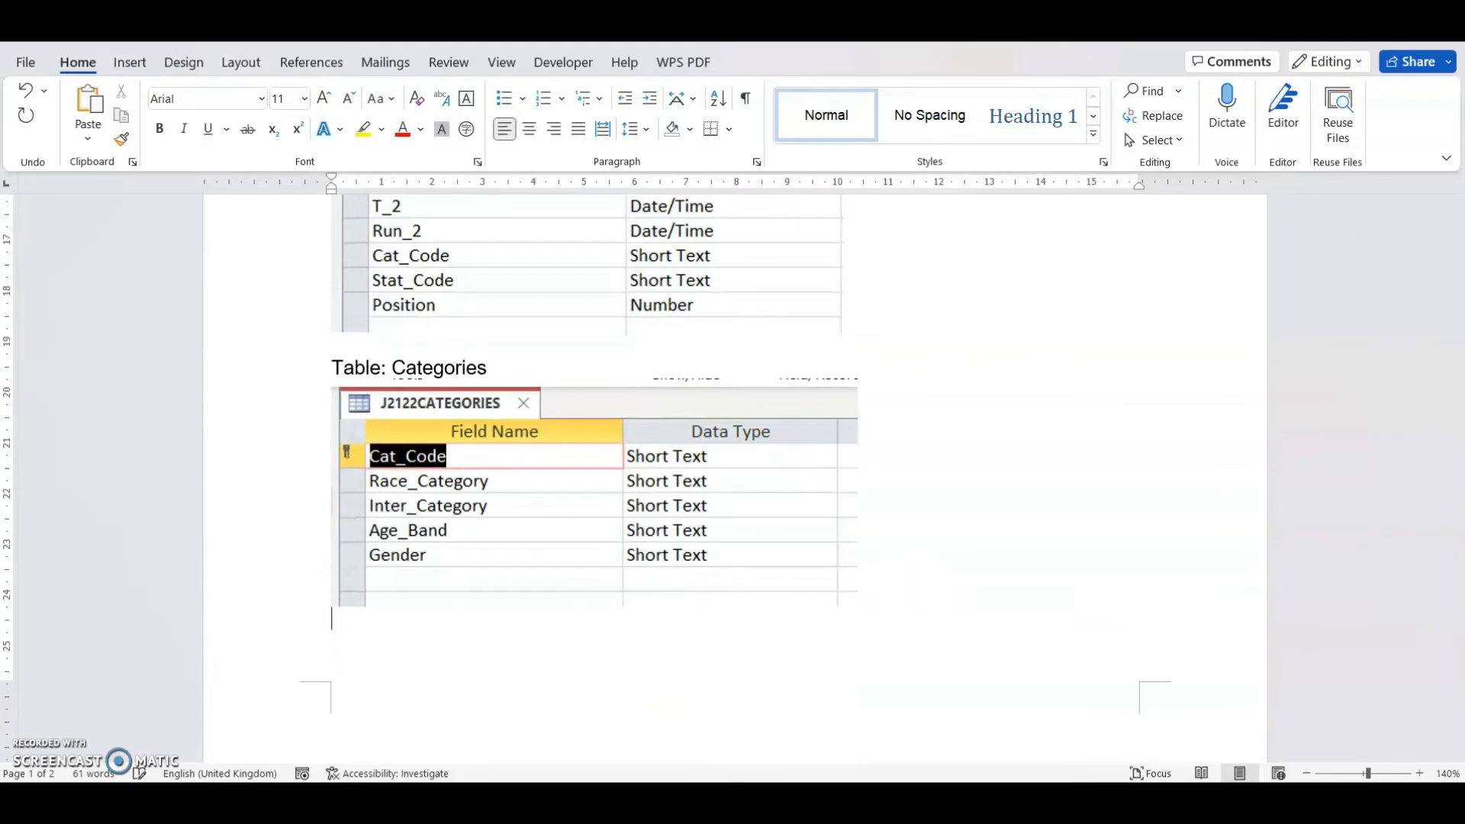
scroll(916, 578, "down", 3)
scroll(899, 572, "up", 4)
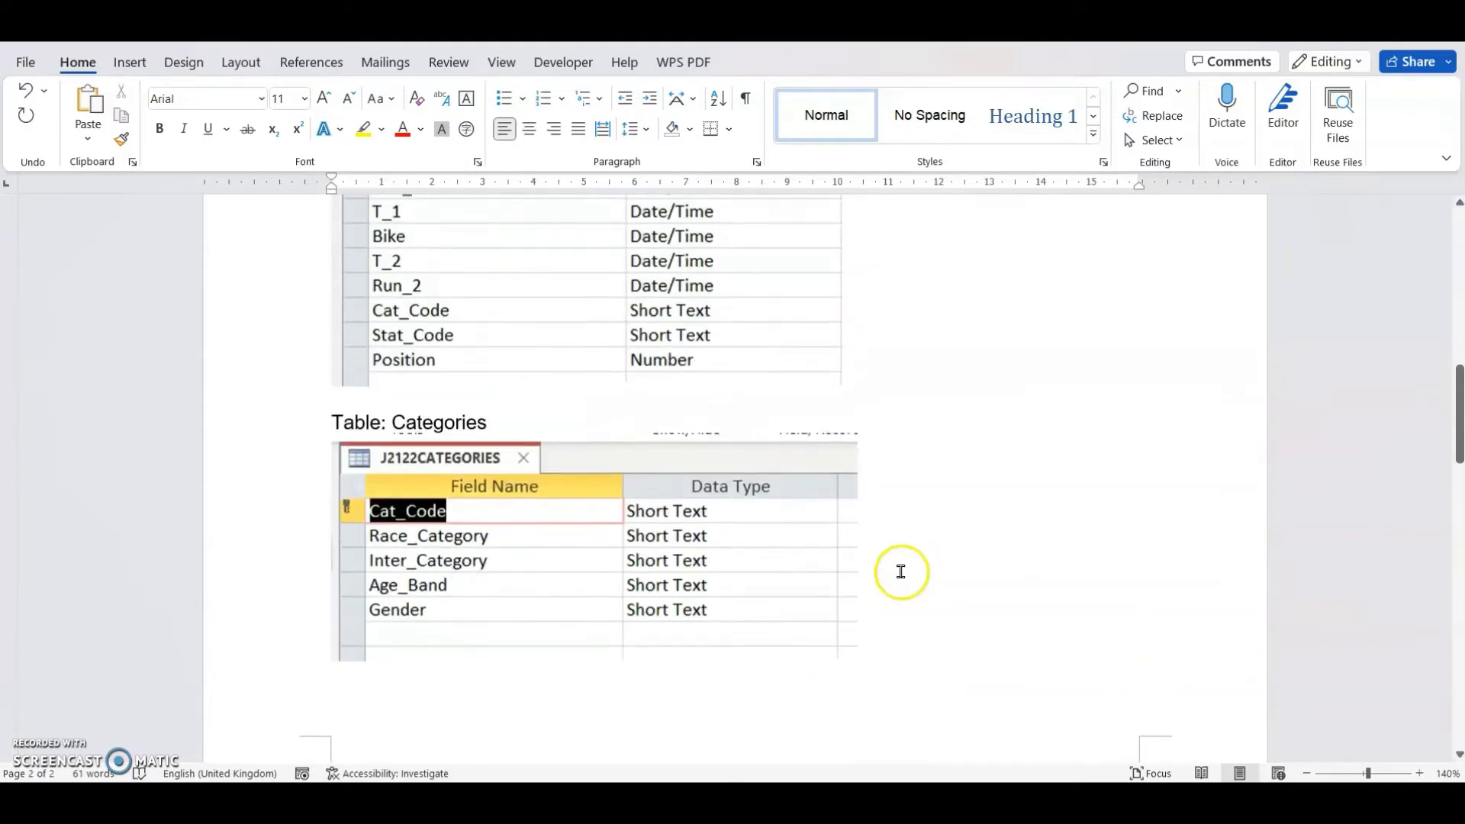
scroll(900, 573, "down", 6)
type("Table: Outcomes")
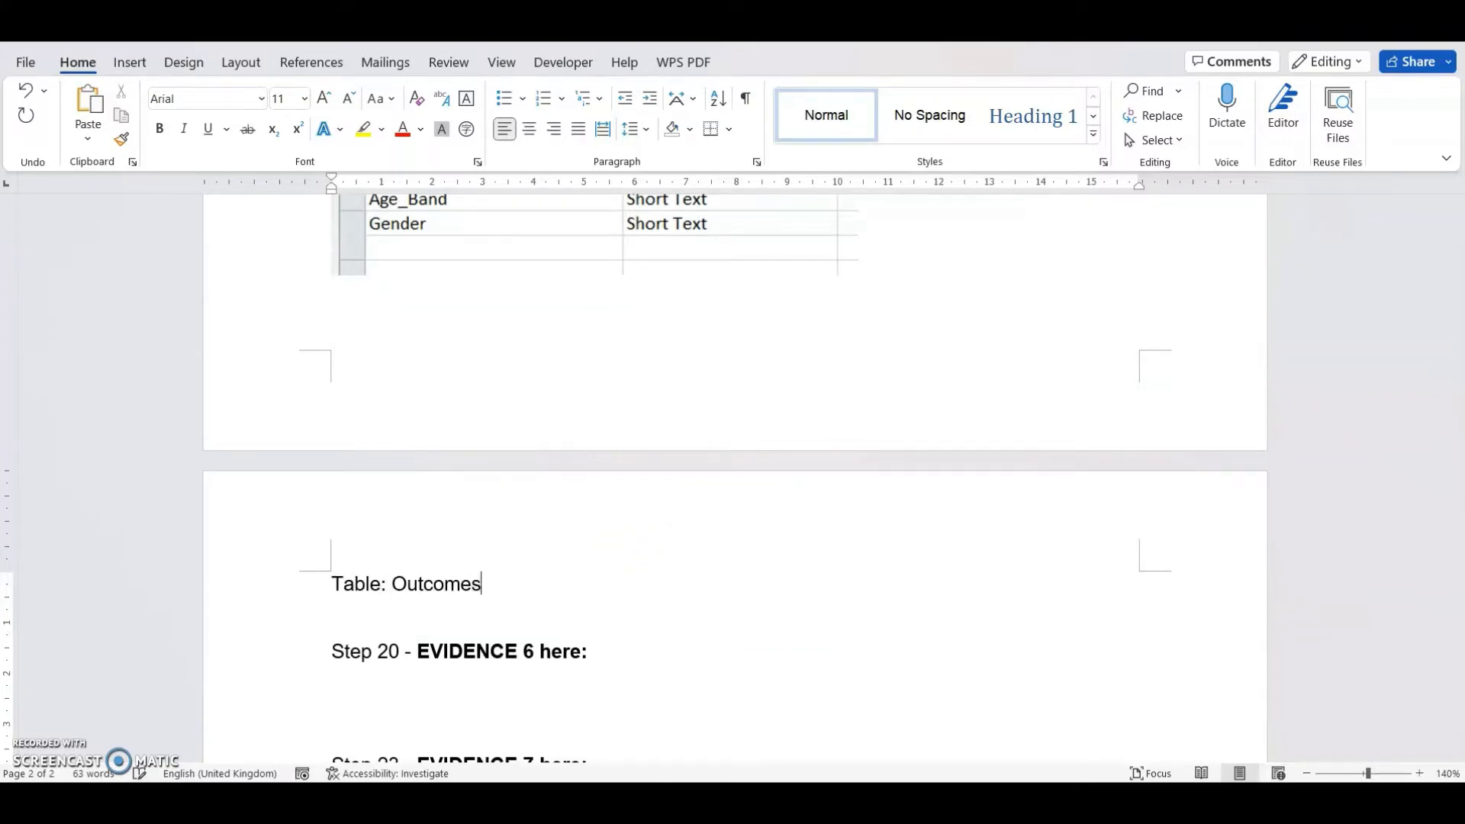
key("Return")
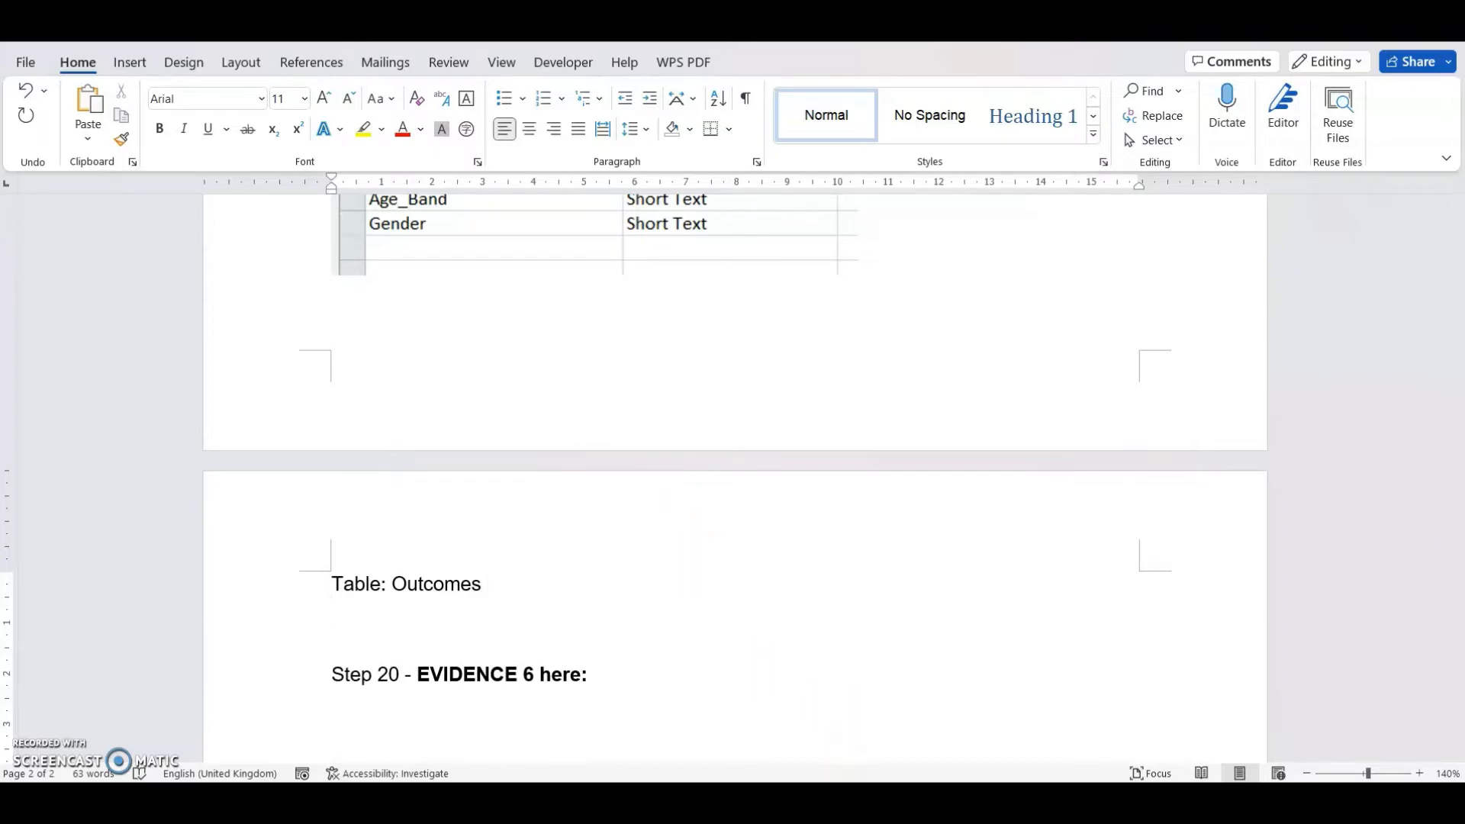
- Switch to Access, open the J2122OUTCOMES table in Design View, and capture a screenshot of its primary key, field names and data types
left_click(765, 797)
double_click(73, 305)
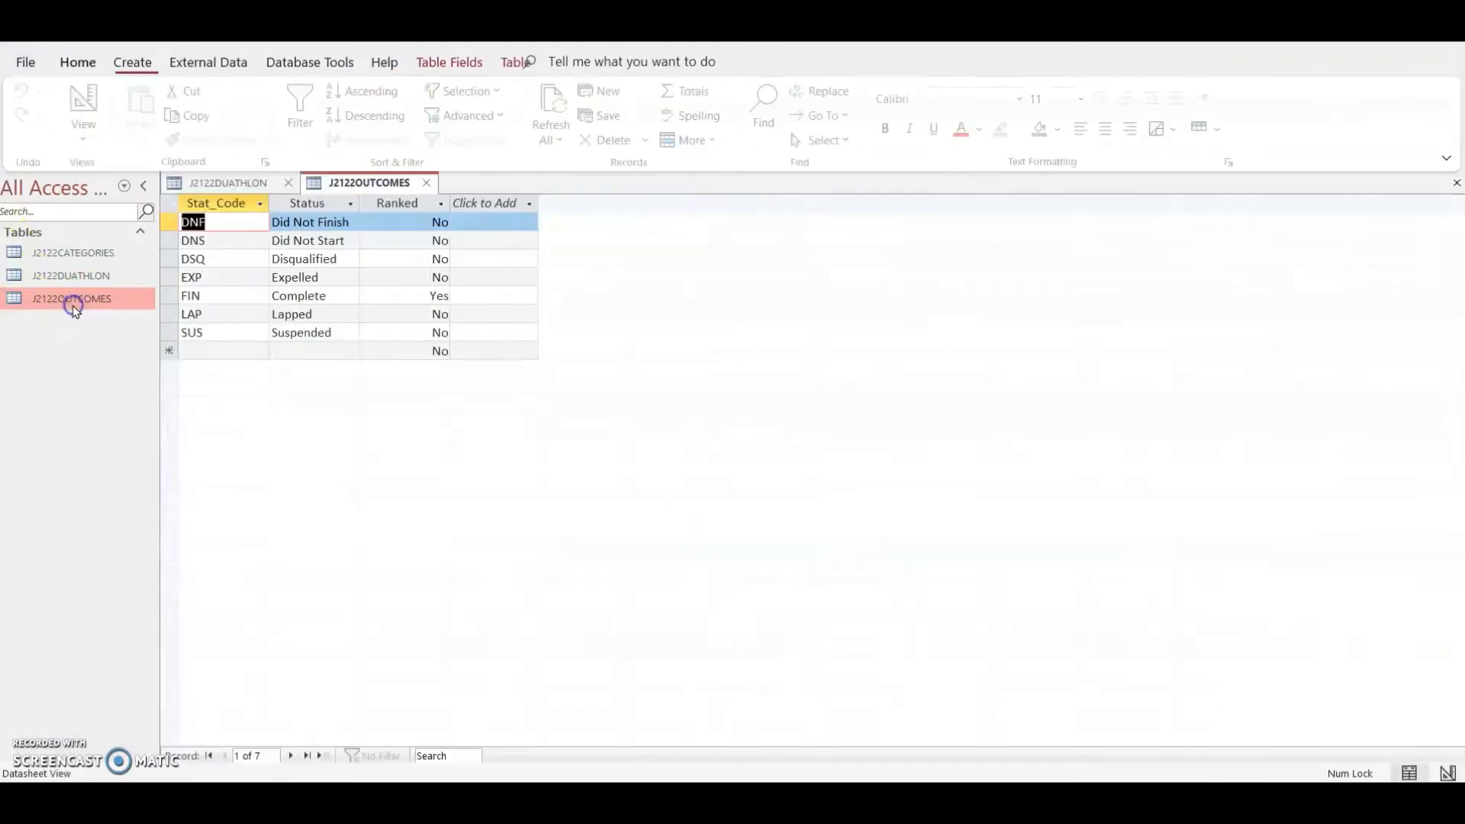
left_click(90, 100)
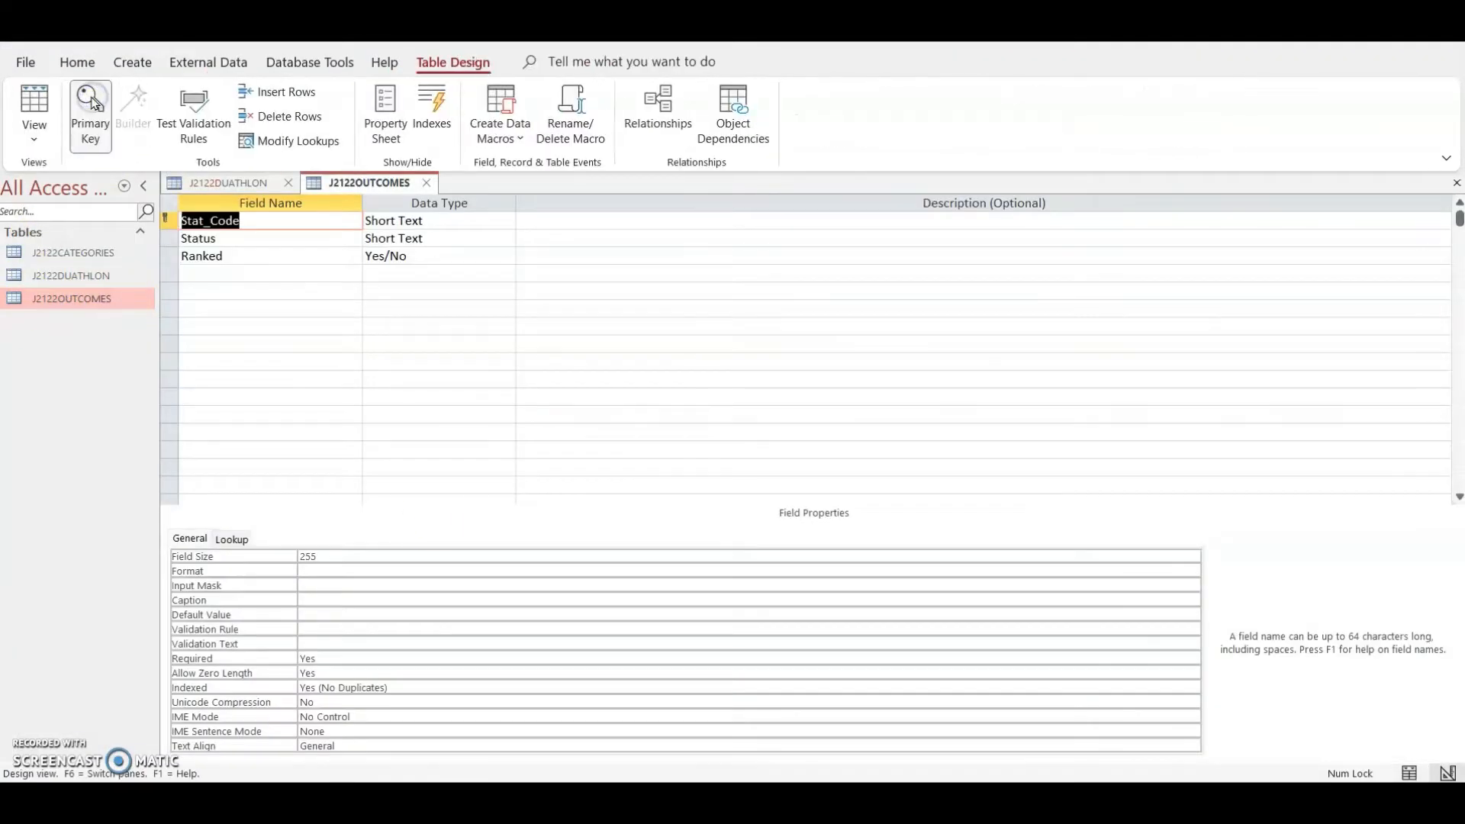
key("super+shift+s")
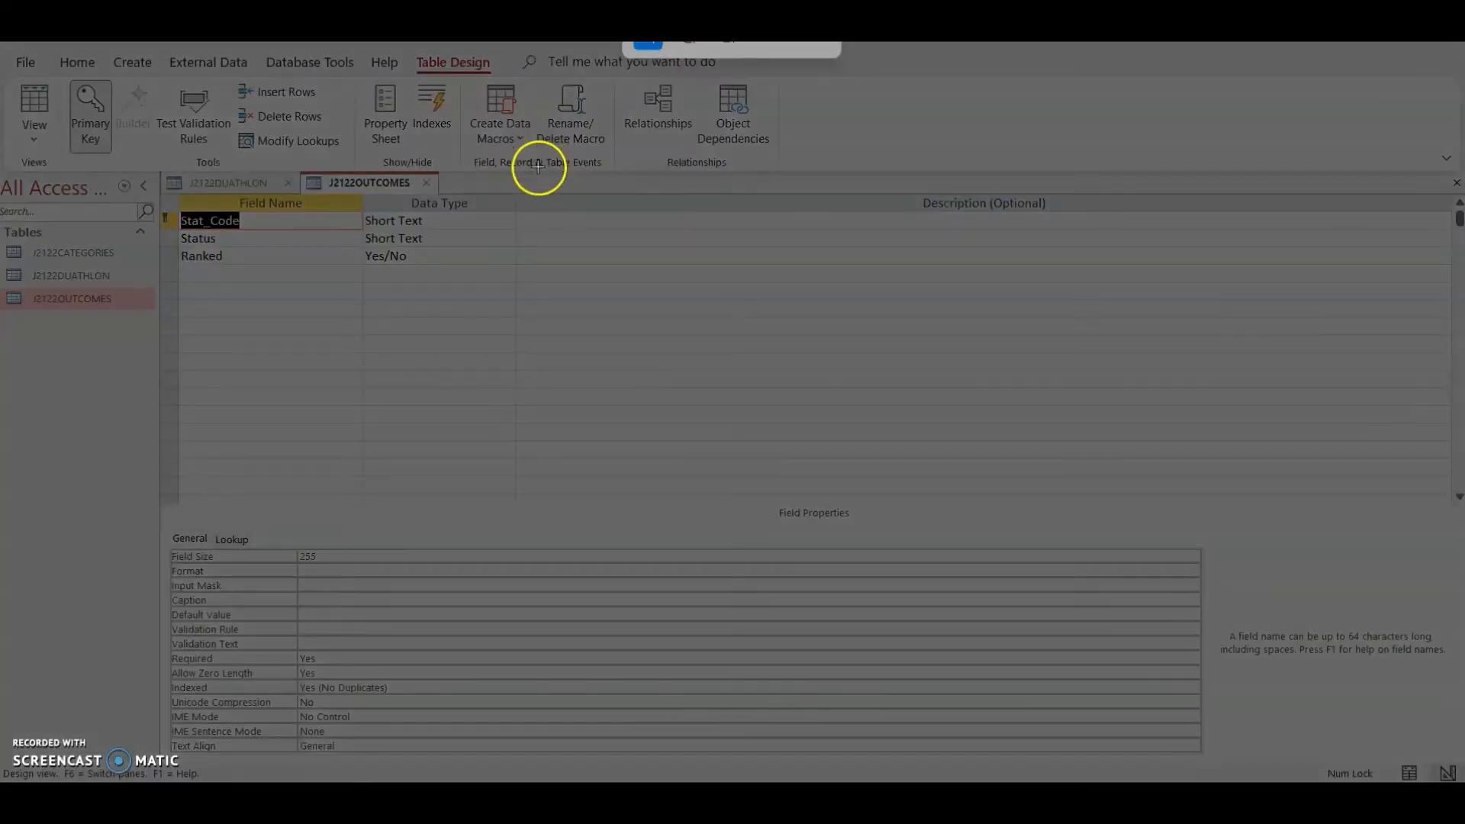
left_click_drag(539, 165, 149, 298)
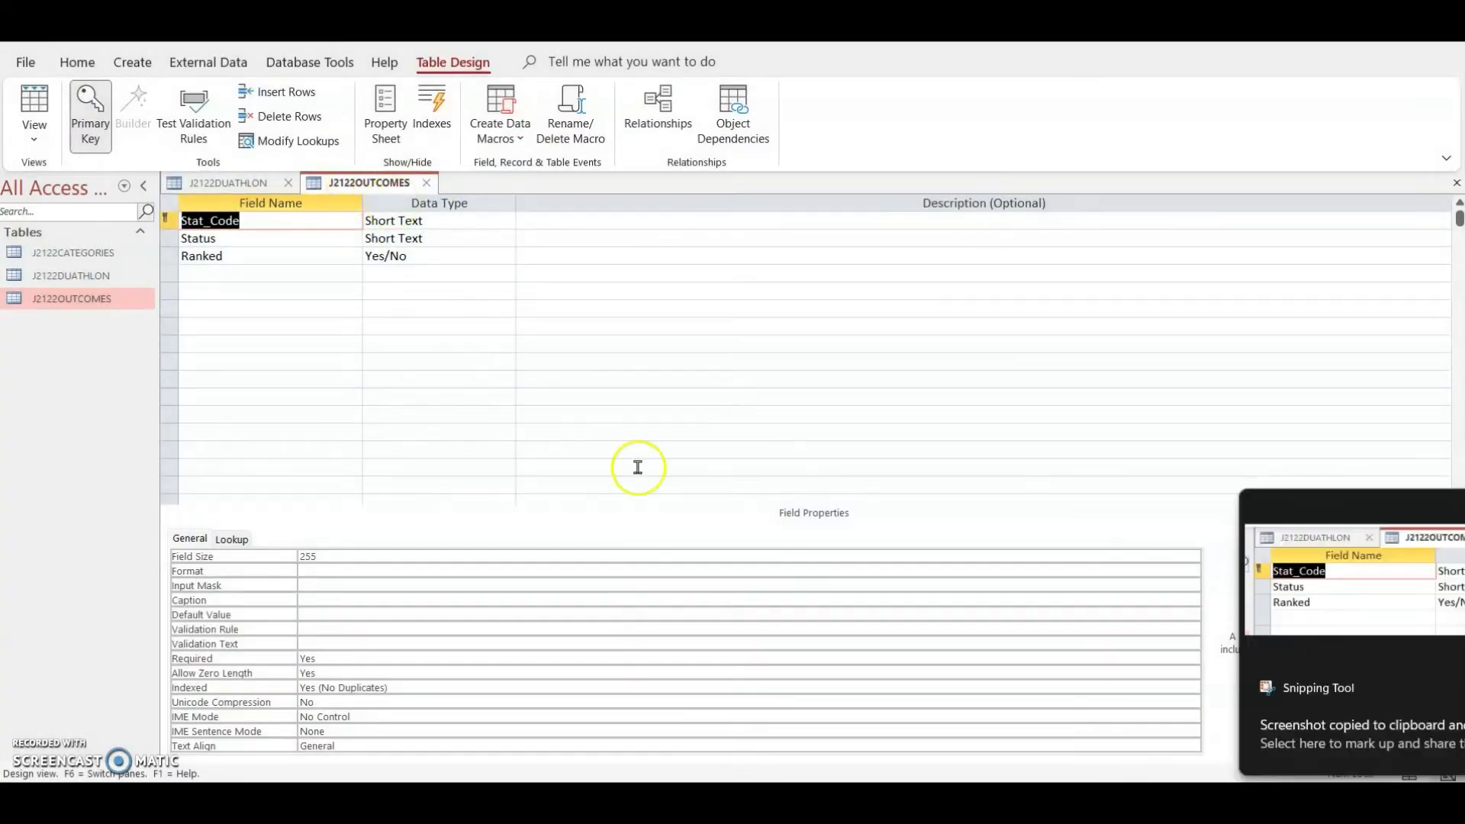
- Paste the Outcomes design screenshot under its label in the Word evidence document and look over all three EVIDENCE 5 screenshots
mouse_move(921, 802)
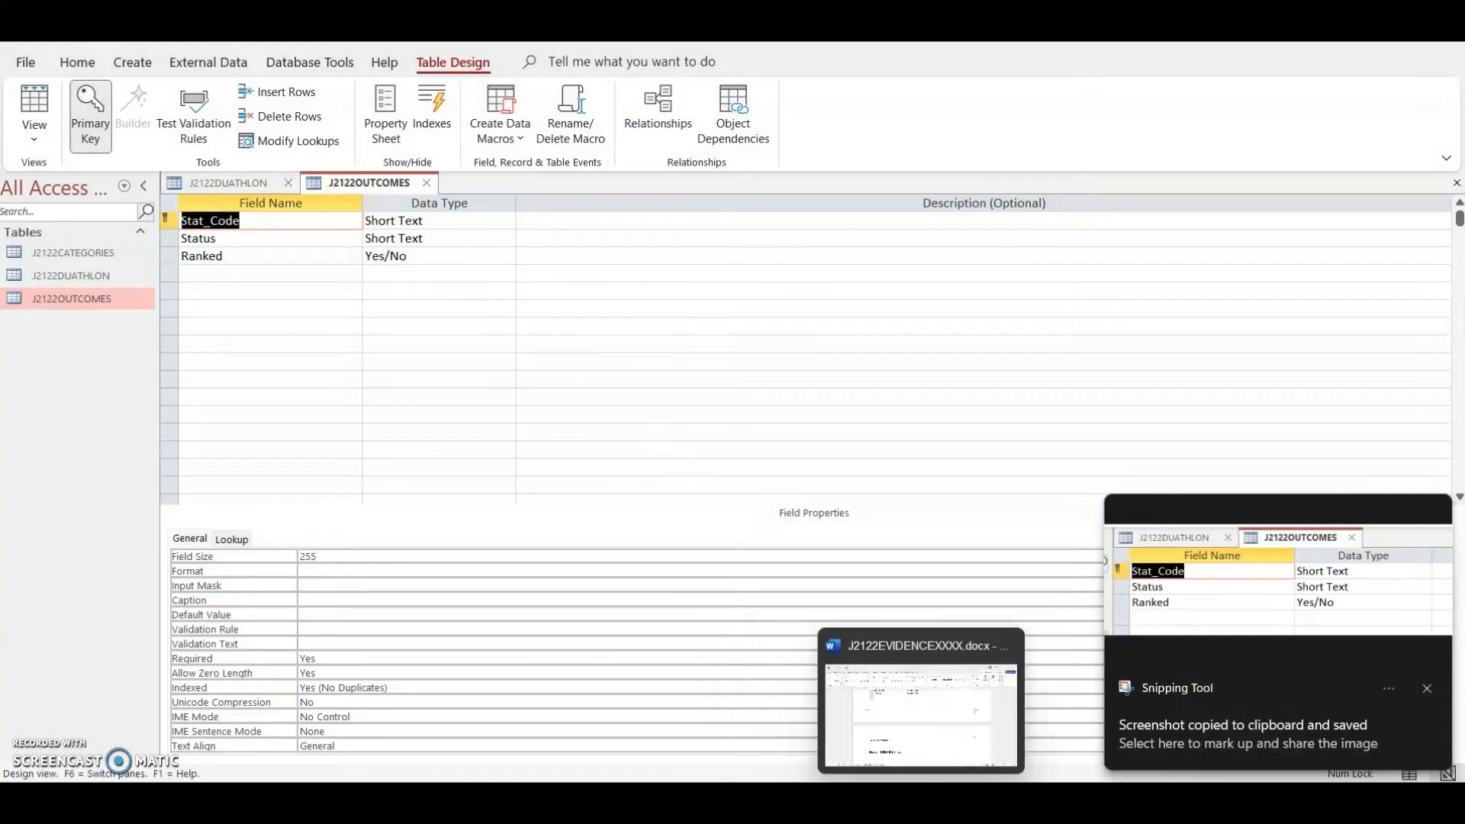
left_click(921, 714)
key("ctrl+v")
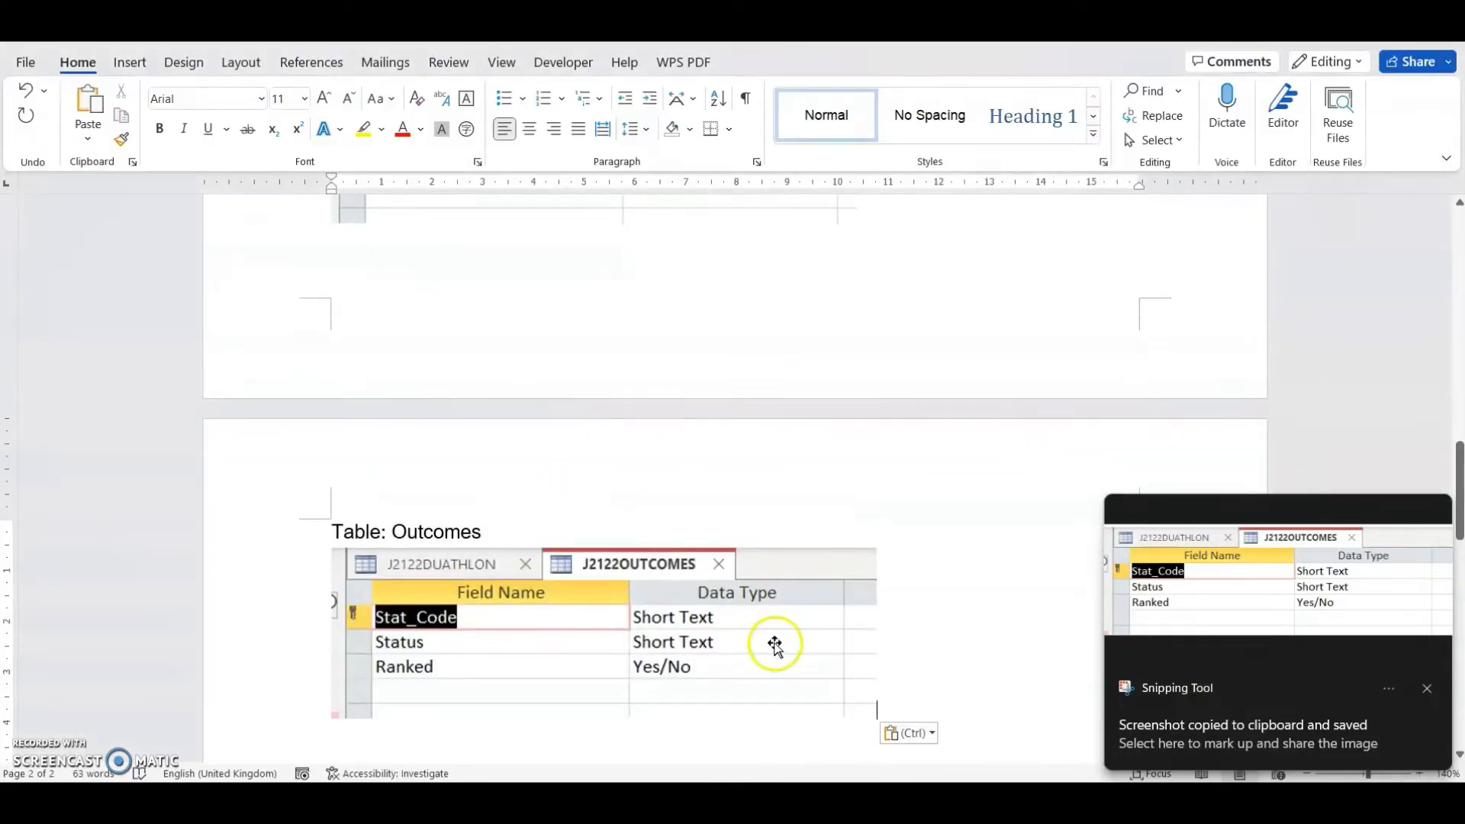
scroll(775, 644, "up", 10)
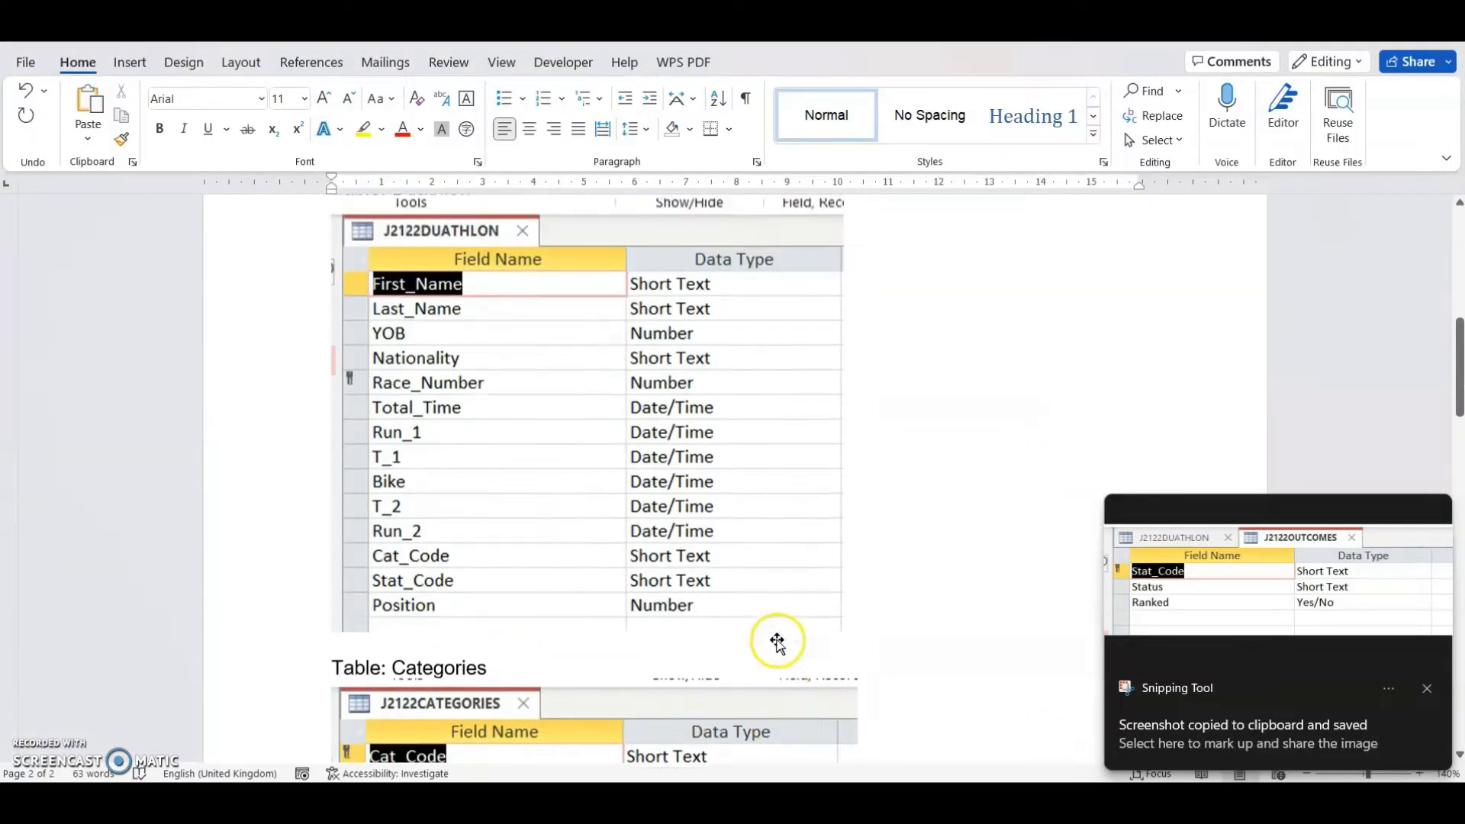
scroll(776, 641, "down", 10)
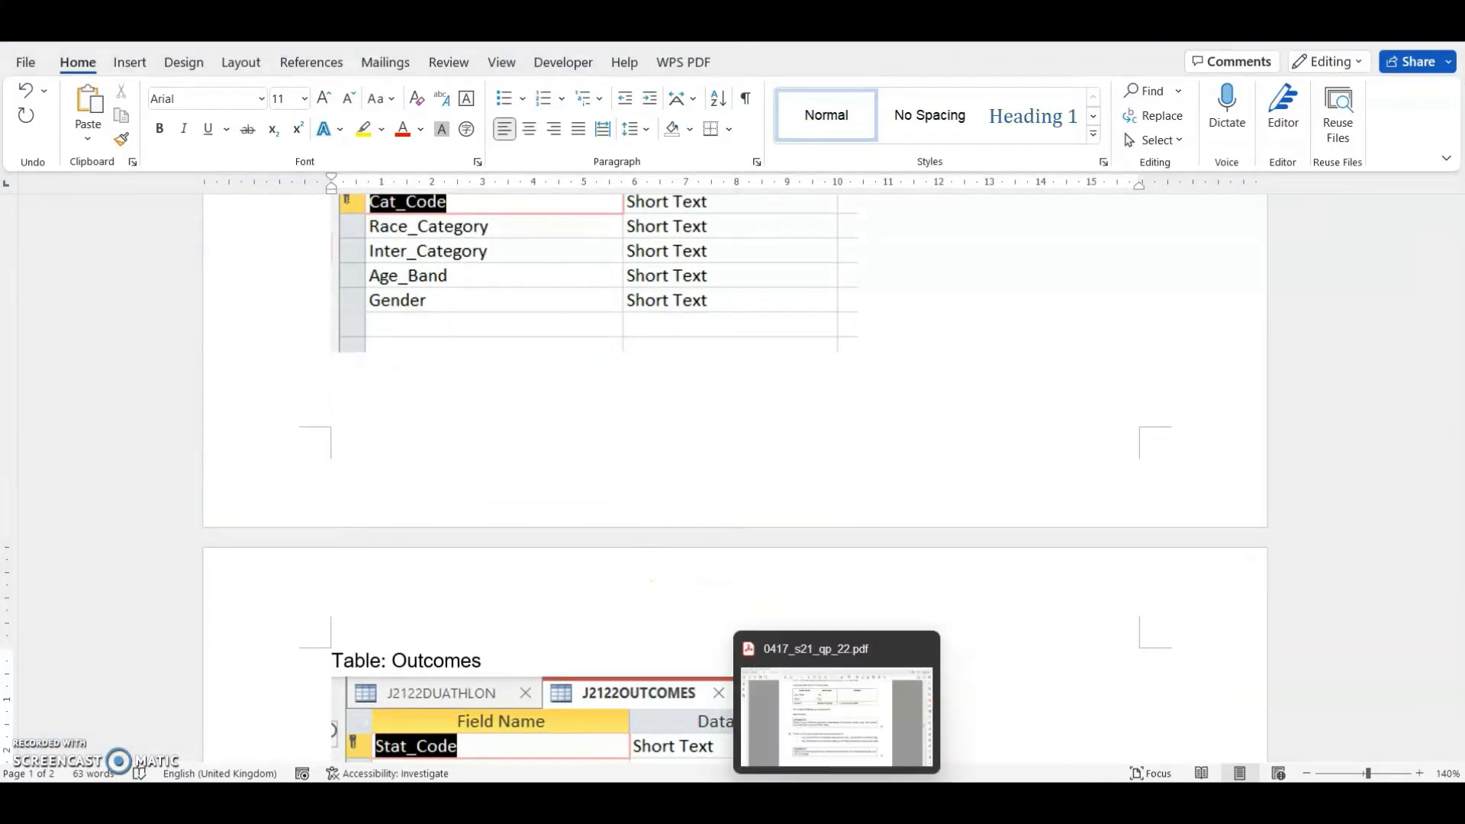
- Switch to the exam paper PDF and highlight step 20's relationship type plus the linked field and table names in both bullet points
left_click(808, 746)
scroll(719, 535, "down", 1)
scroll(720, 536, "down", 2)
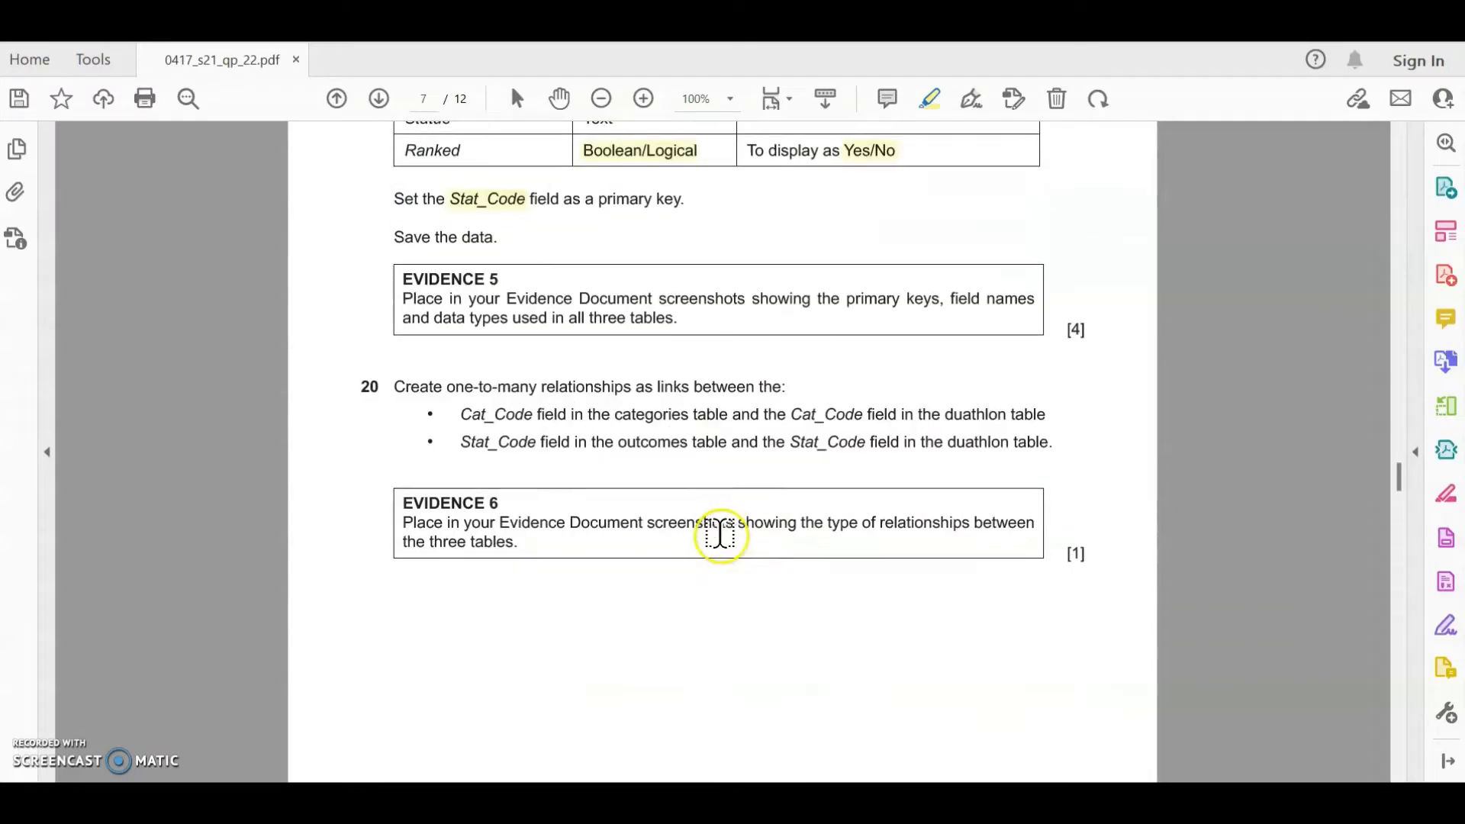
left_click_drag(445, 387, 630, 388)
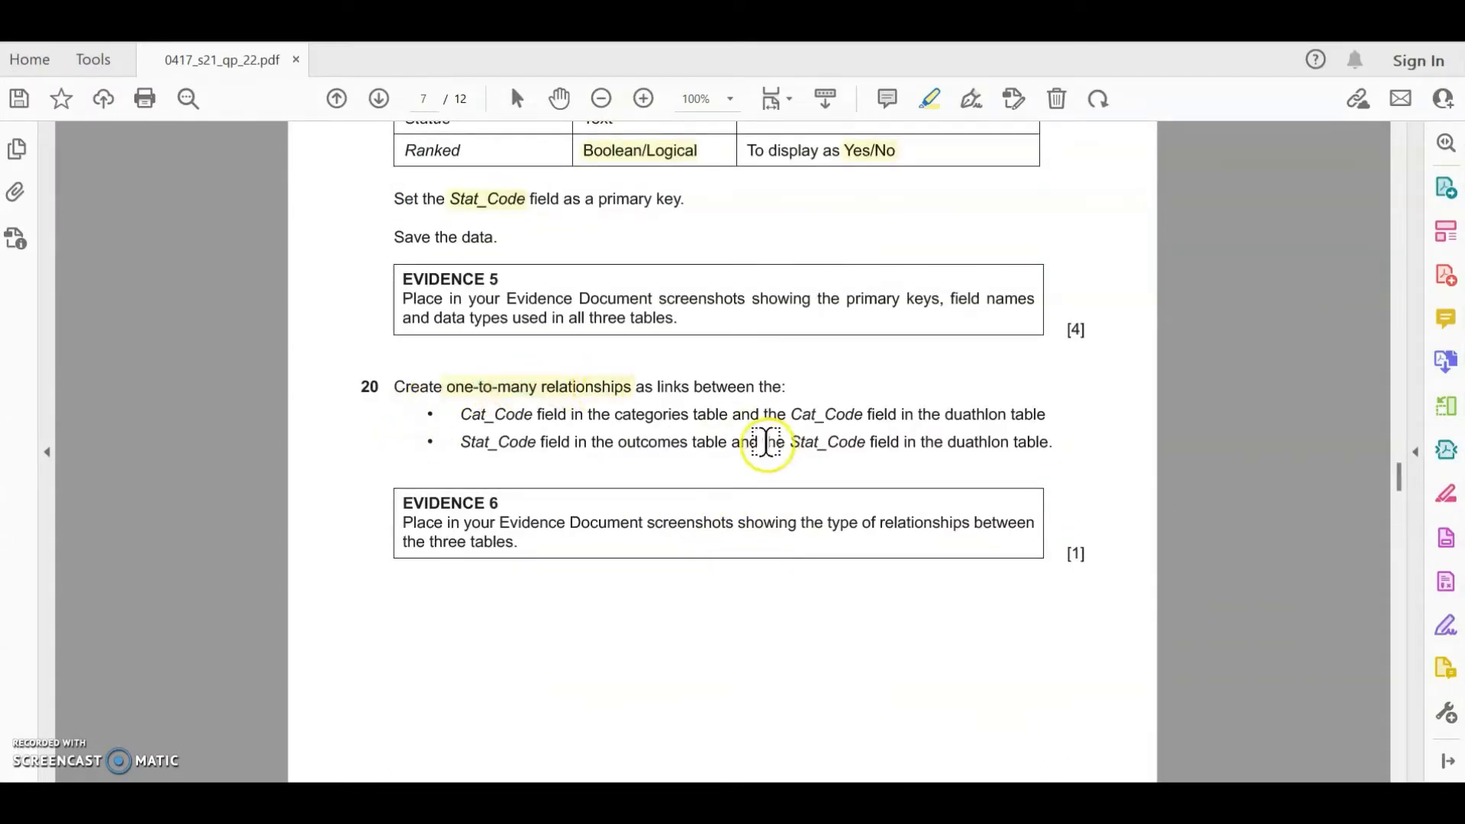
left_click_drag(461, 415, 1009, 412)
left_click_drag(458, 444, 540, 441)
left_click_drag(615, 442, 686, 442)
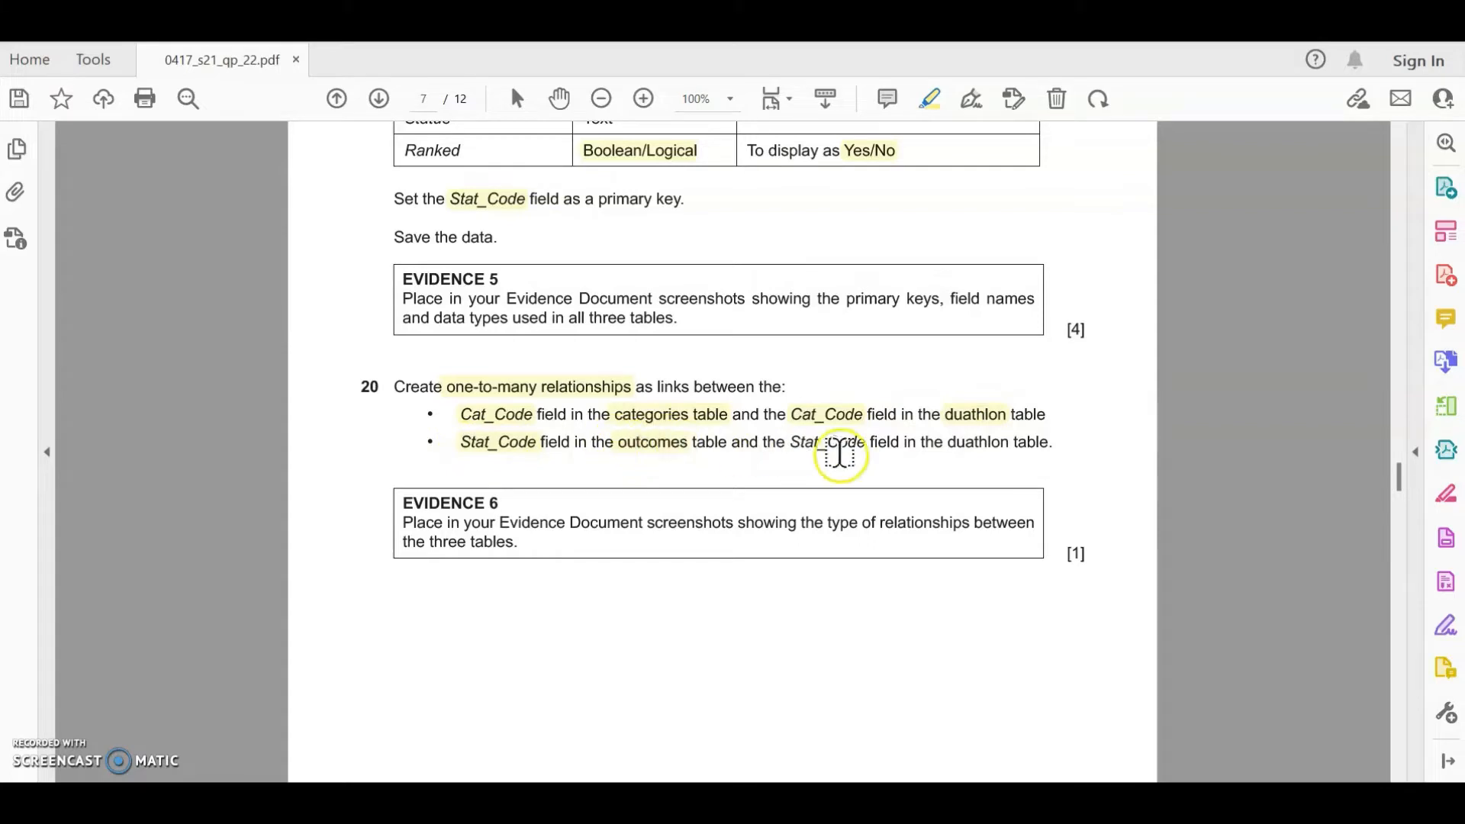
left_click_drag(790, 442, 1010, 442)
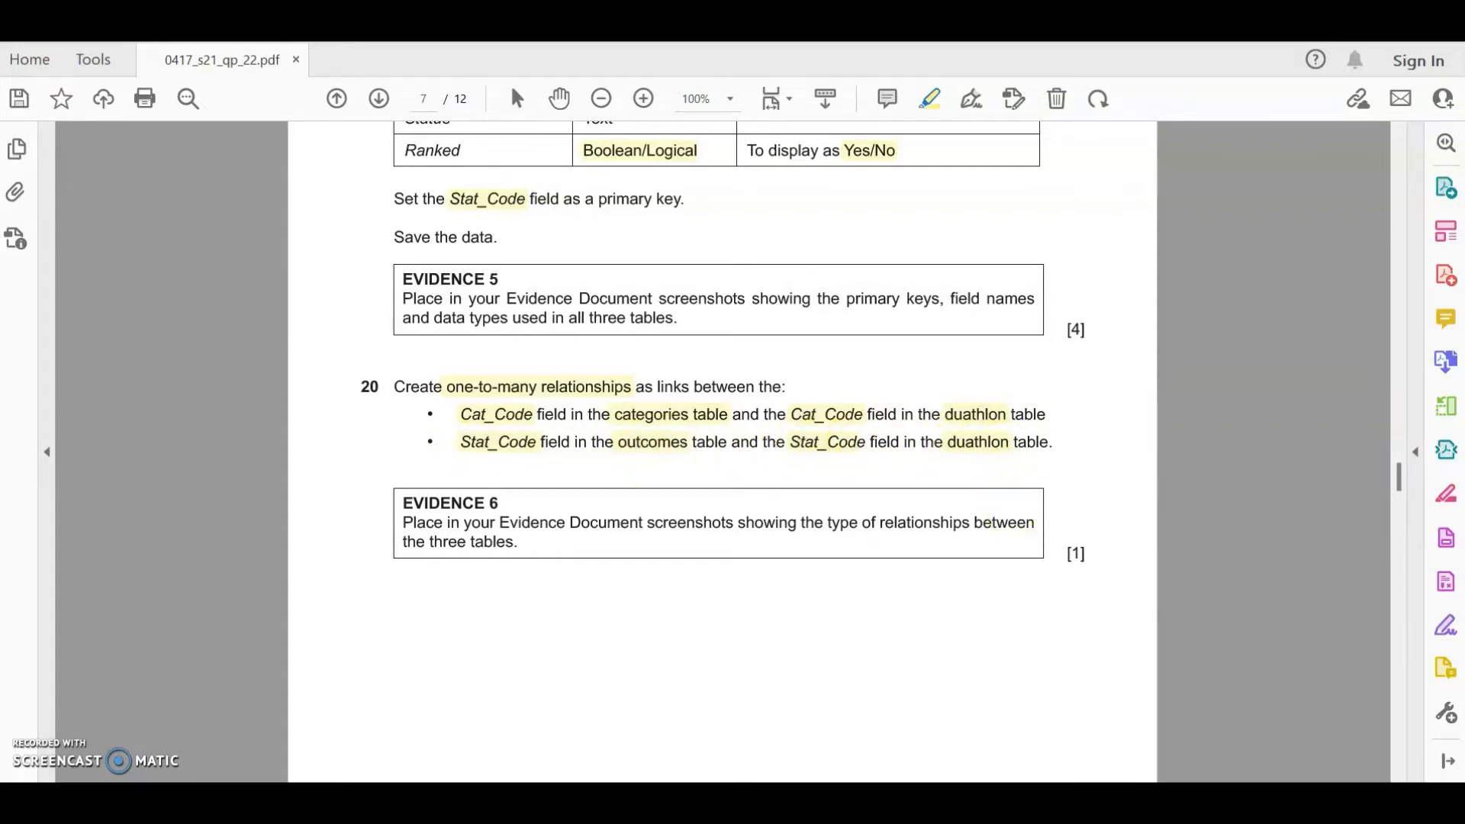
- Switch to Access, close the open tables, and add J2122CATEGORIES, J2122DUATHLON and J2122OUTCOMES to the Relationships layout
left_click(879, 793)
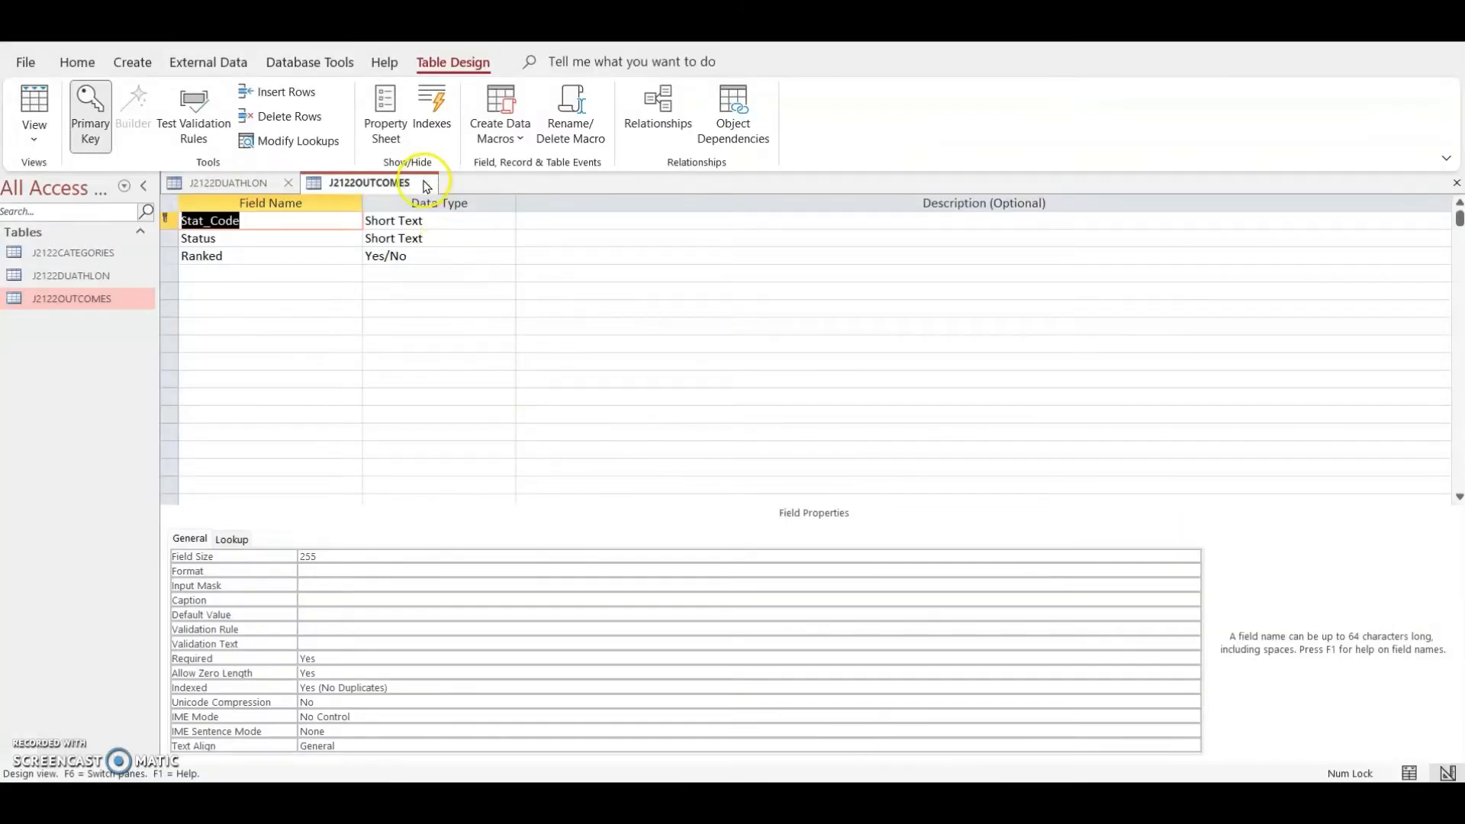
left_click(426, 184)
left_click(288, 183)
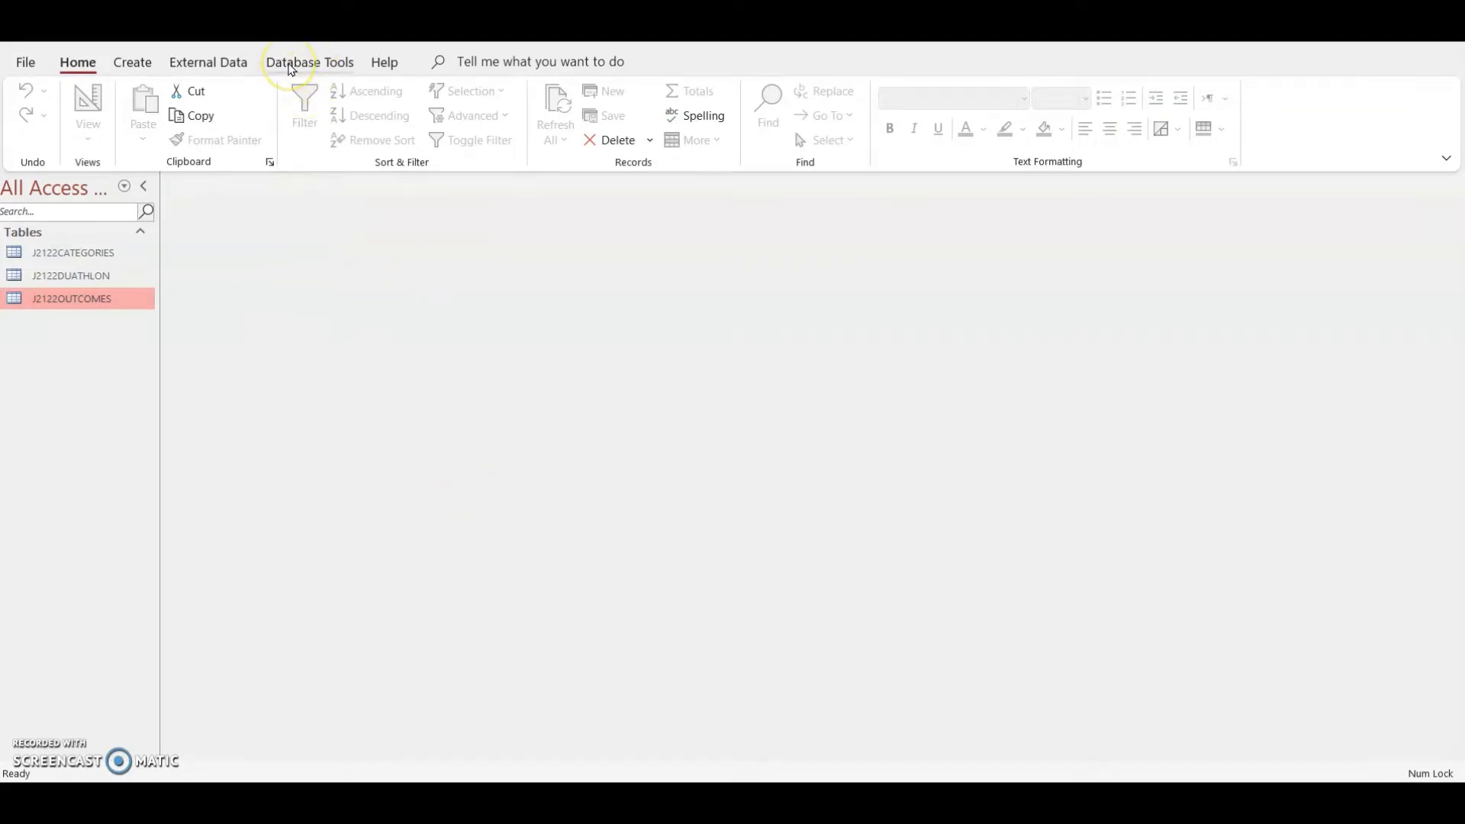
left_click(291, 67)
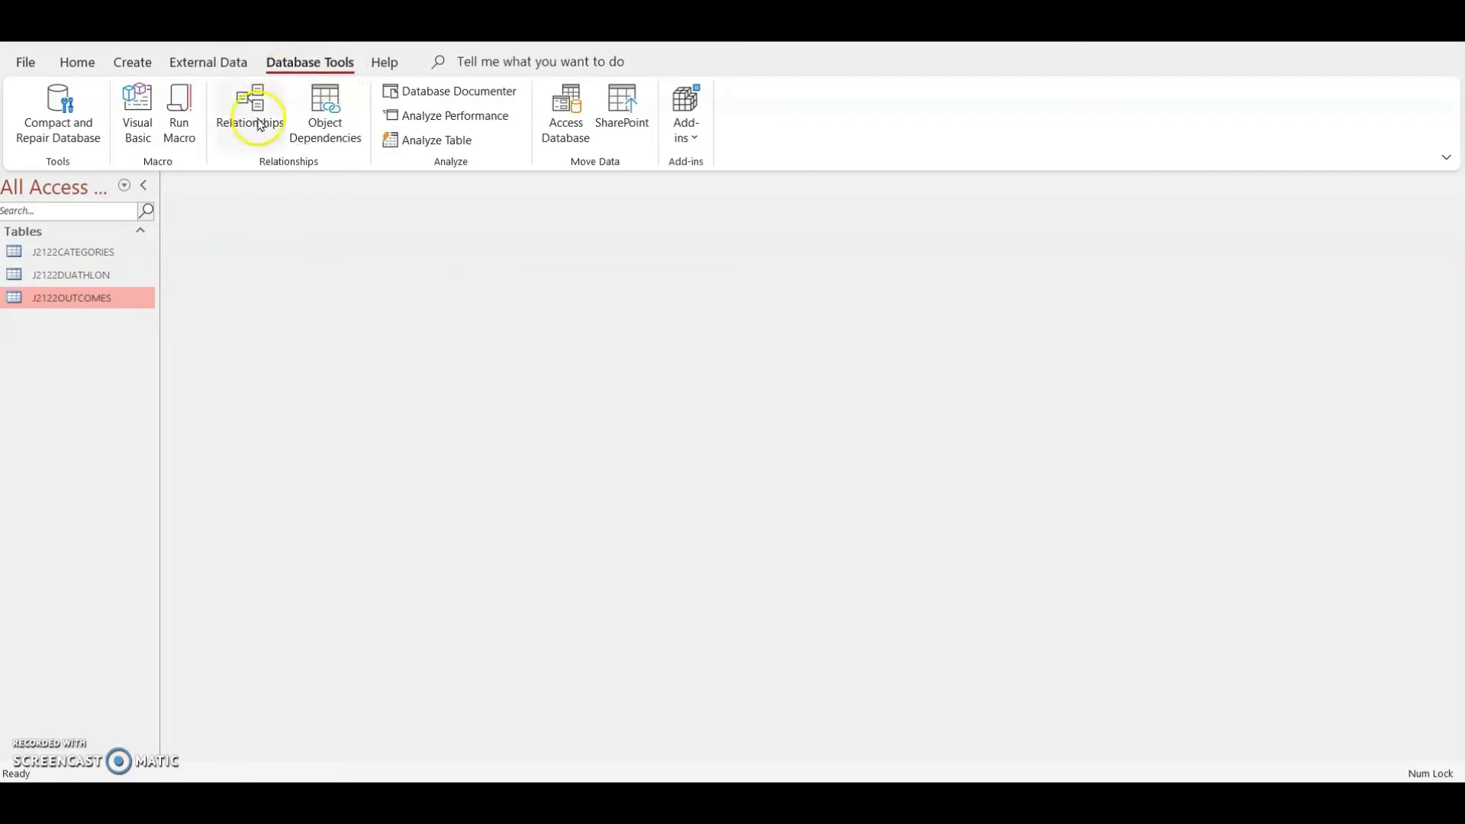
left_click(259, 125)
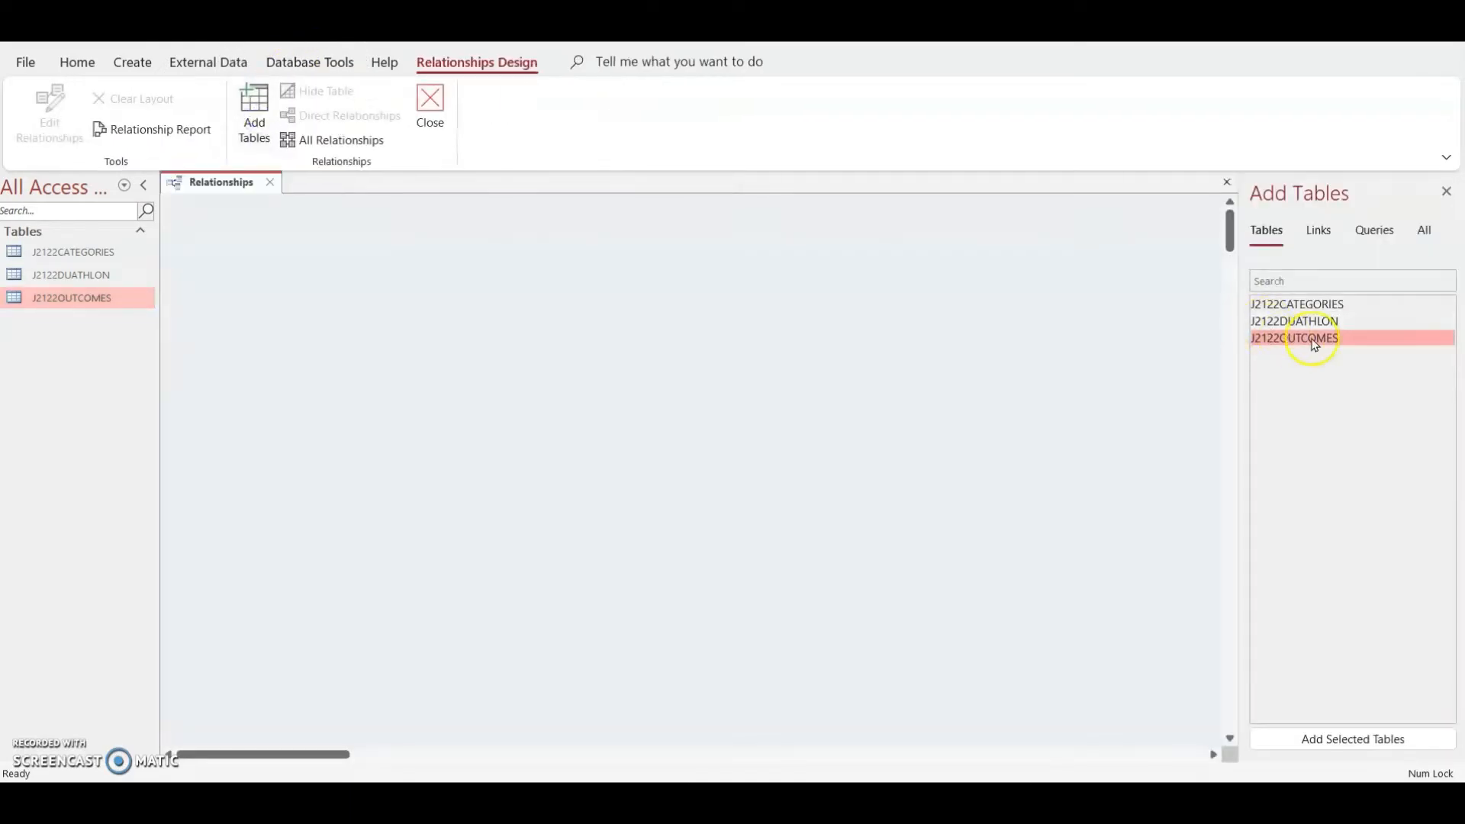
left_click(1319, 305)
left_click(1319, 338, "shift")
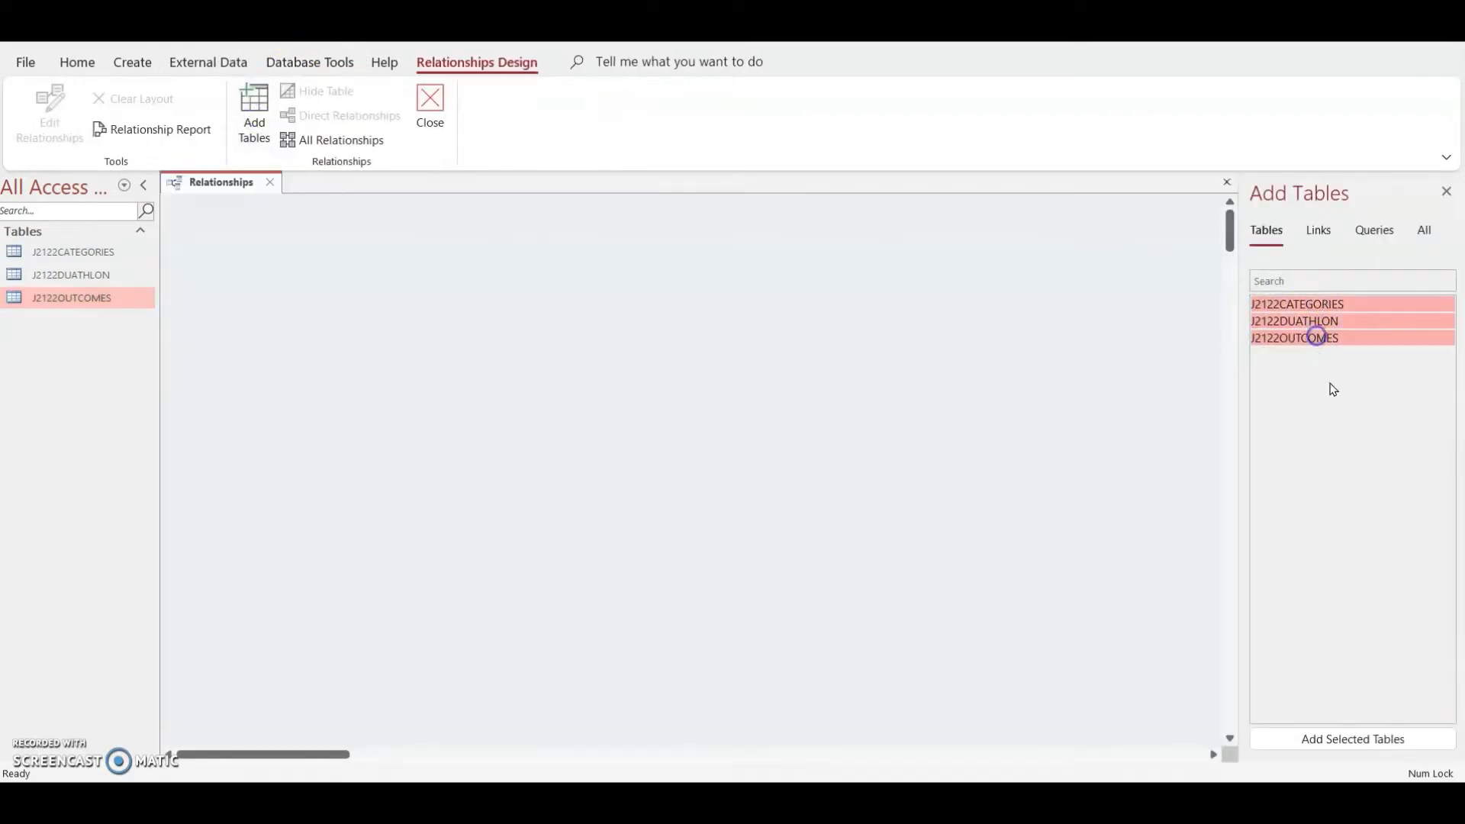
left_click(1344, 738)
- Enlarge the J2122DUATHLON box to show all its fields and space the three table boxes apart with Duathlon in the middle
left_click_drag(642, 214, 738, 241)
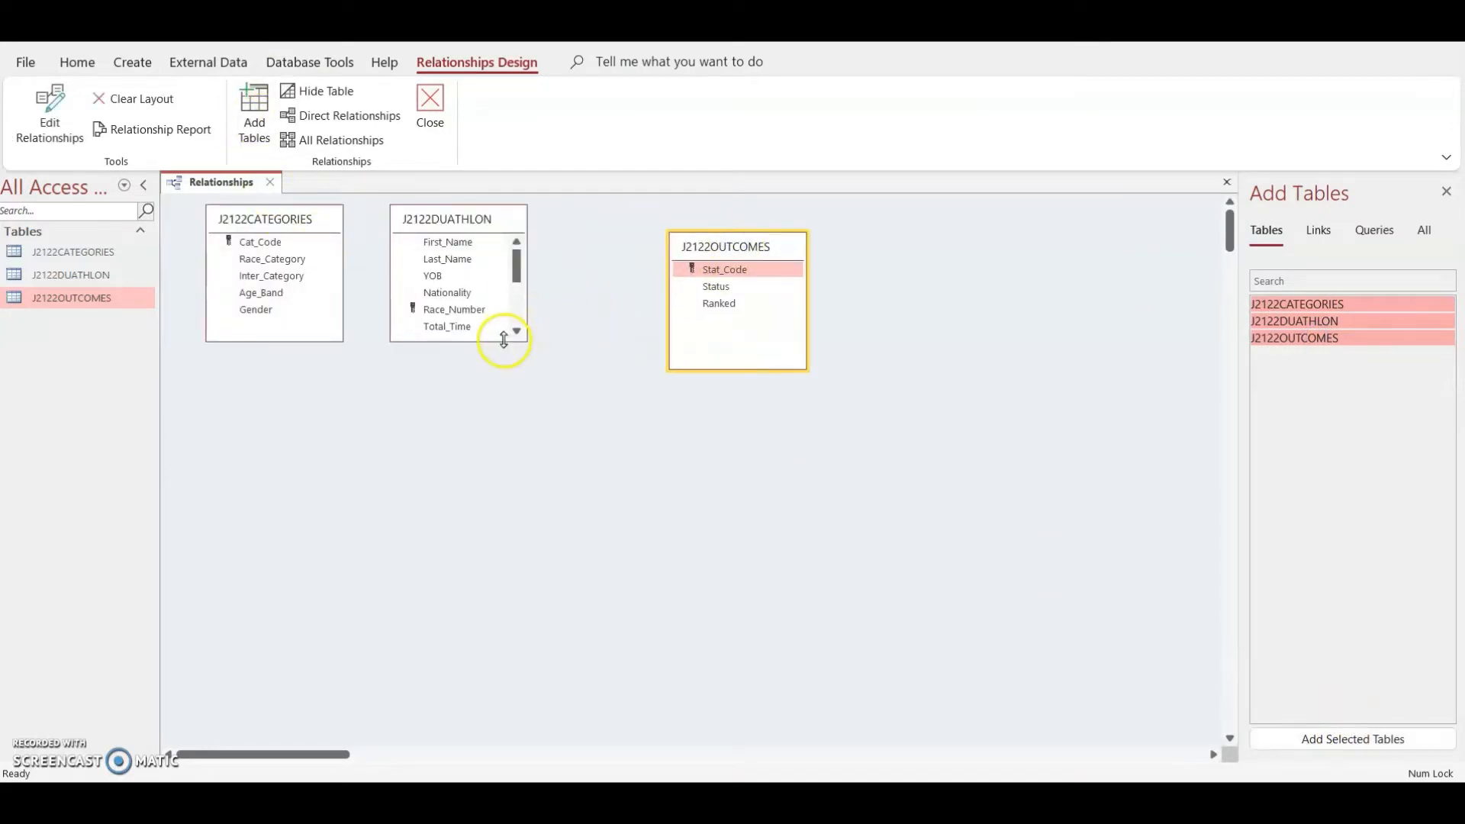
left_click_drag(504, 340, 546, 517)
left_click_drag(491, 221, 566, 227)
left_click_drag(713, 241, 758, 221)
left_click_drag(305, 219, 297, 275)
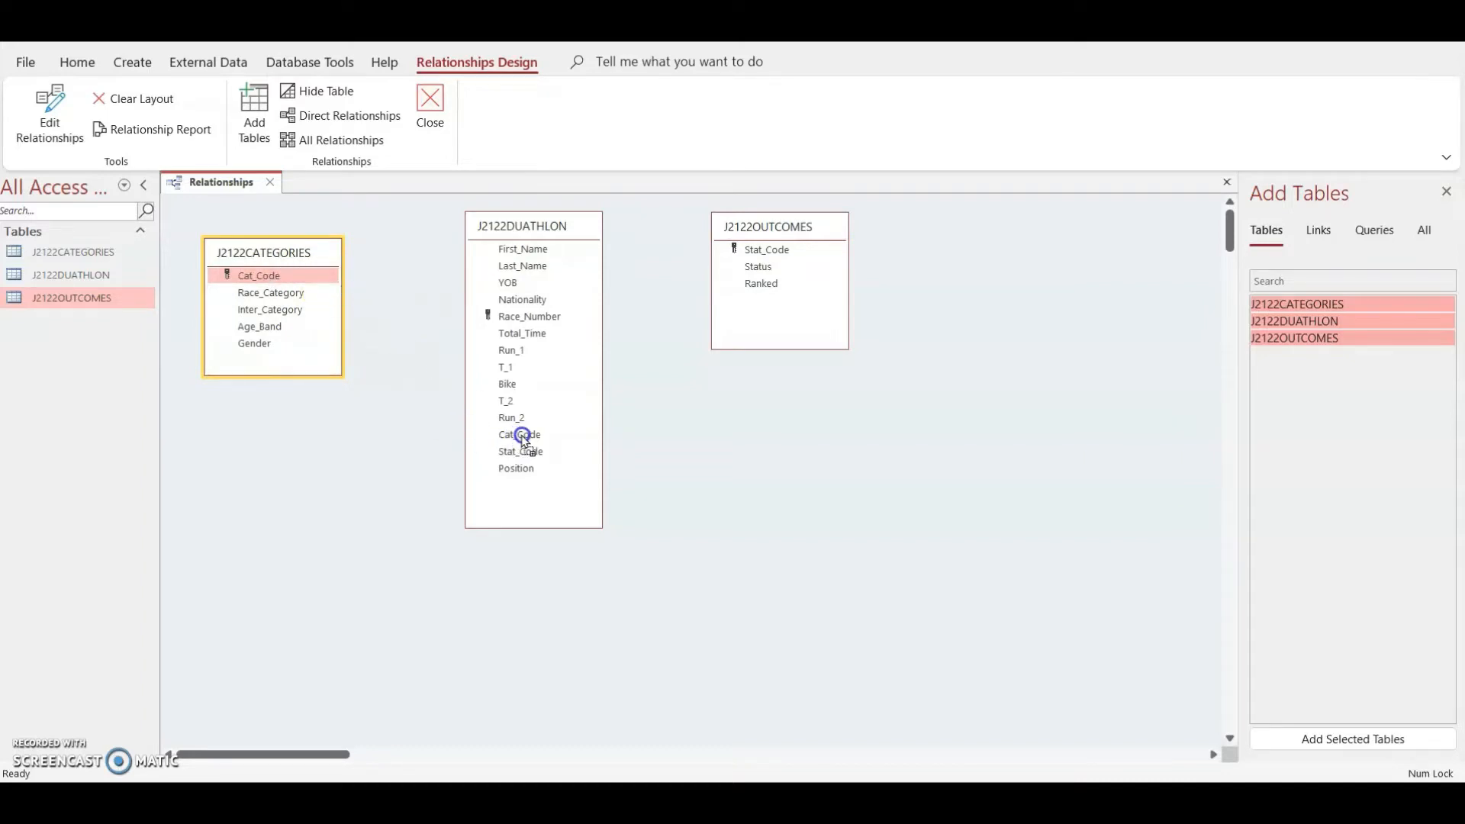
- Create a one-to-many relationship from Cat_Code in J2122CATEGORIES to Cat_Code in J2122DUATHLON with referential integrity enforced
left_click_drag(521, 435, 522, 435)
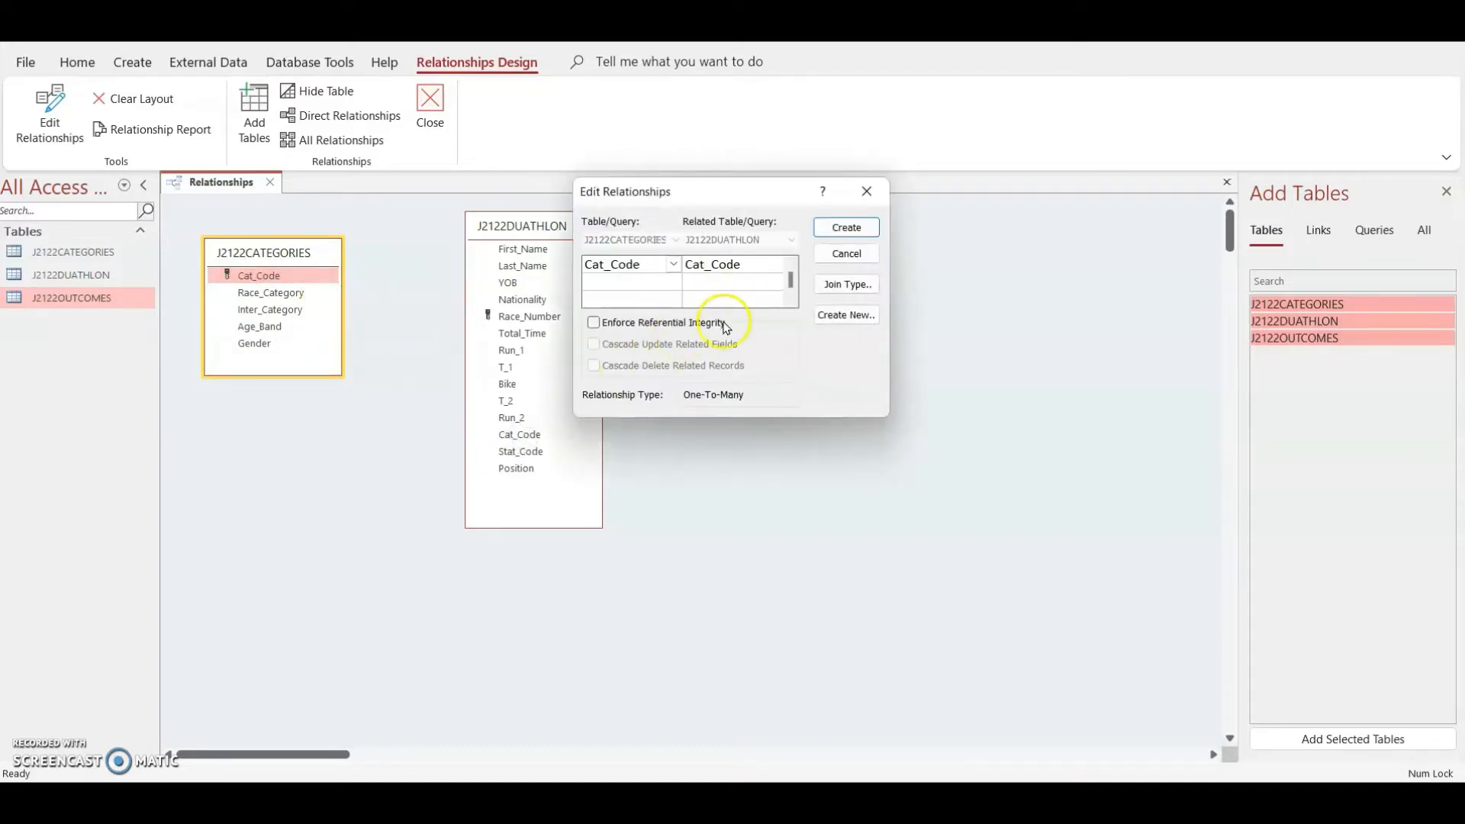
left_click(667, 328)
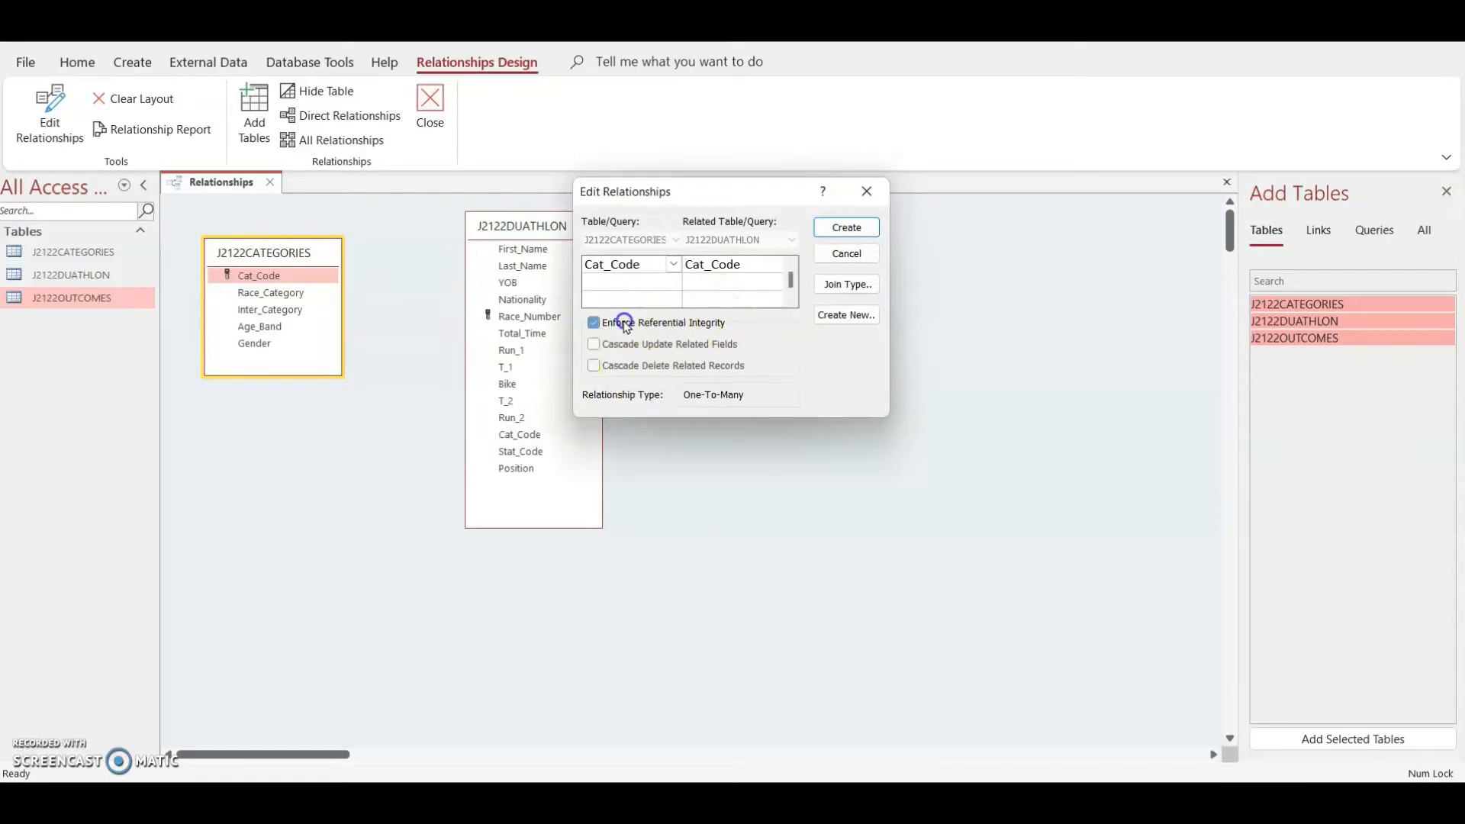
left_click(831, 229)
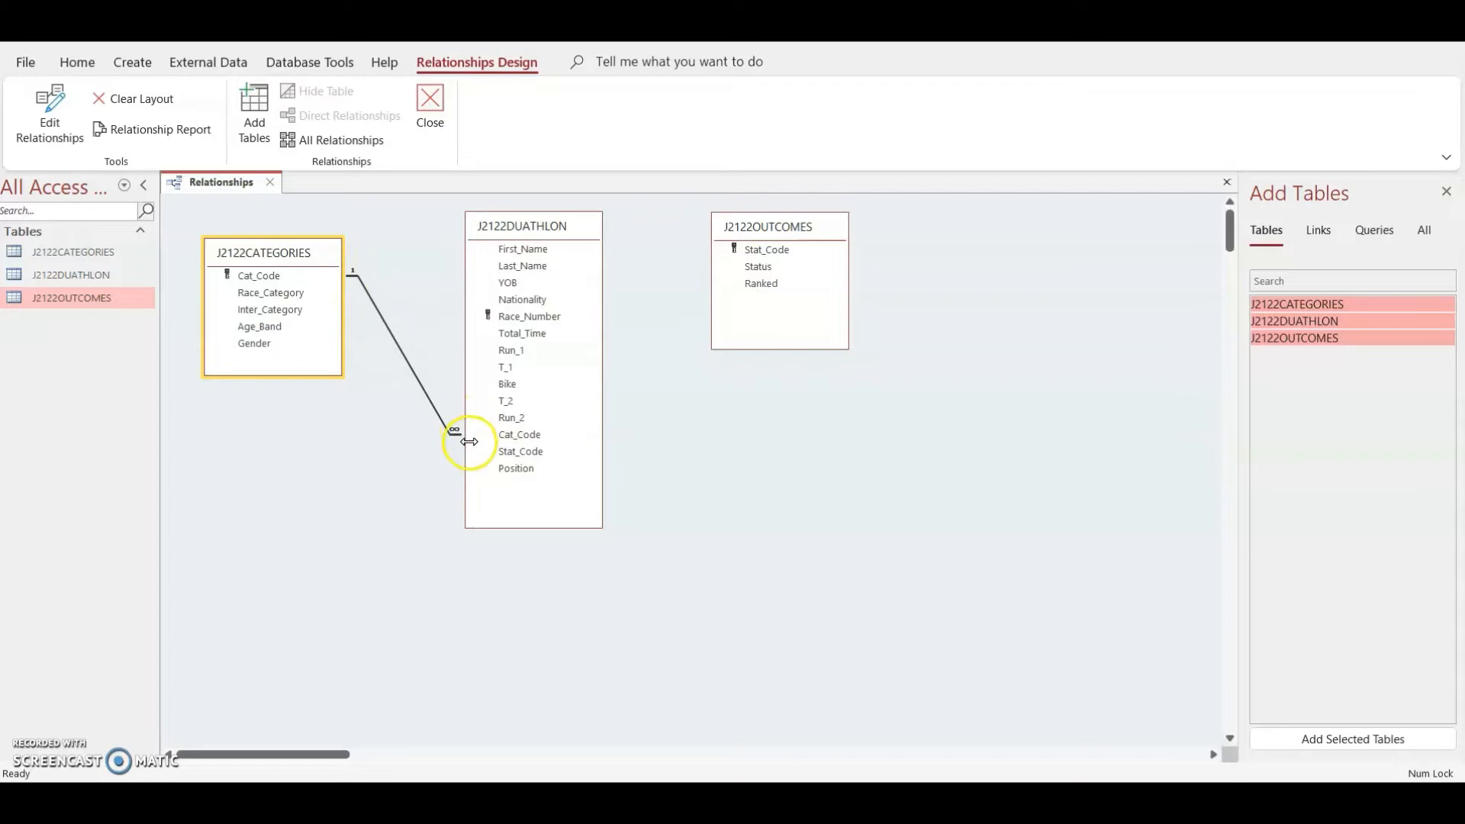
- Link Stat_Code in J2122OUTCOMES to Stat_Code in J2122DUATHLON as a one-to-many relationship with referential integrity enforced
left_click(772, 250)
left_click(749, 254)
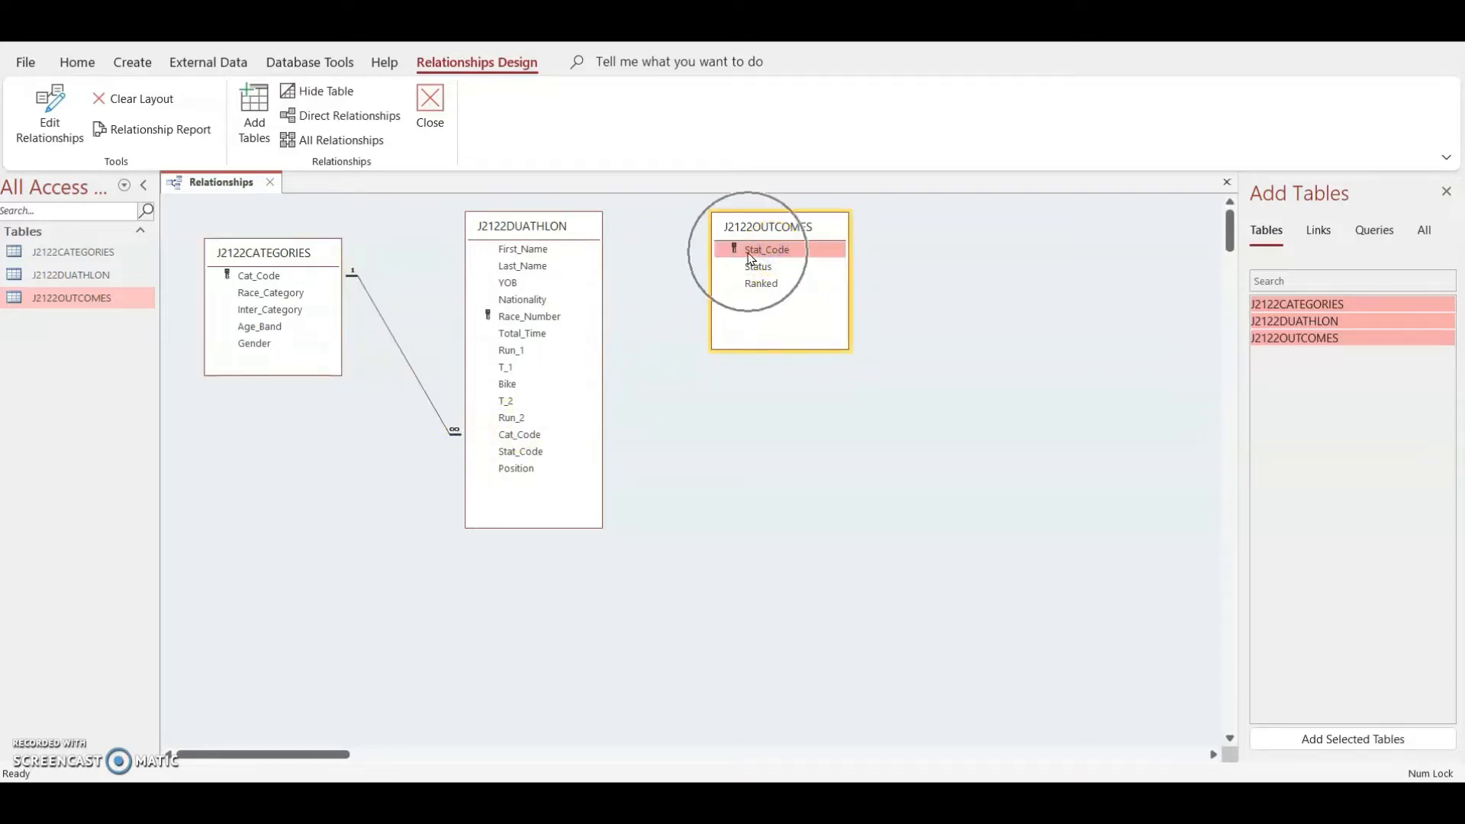
left_click_drag(748, 255, 542, 455)
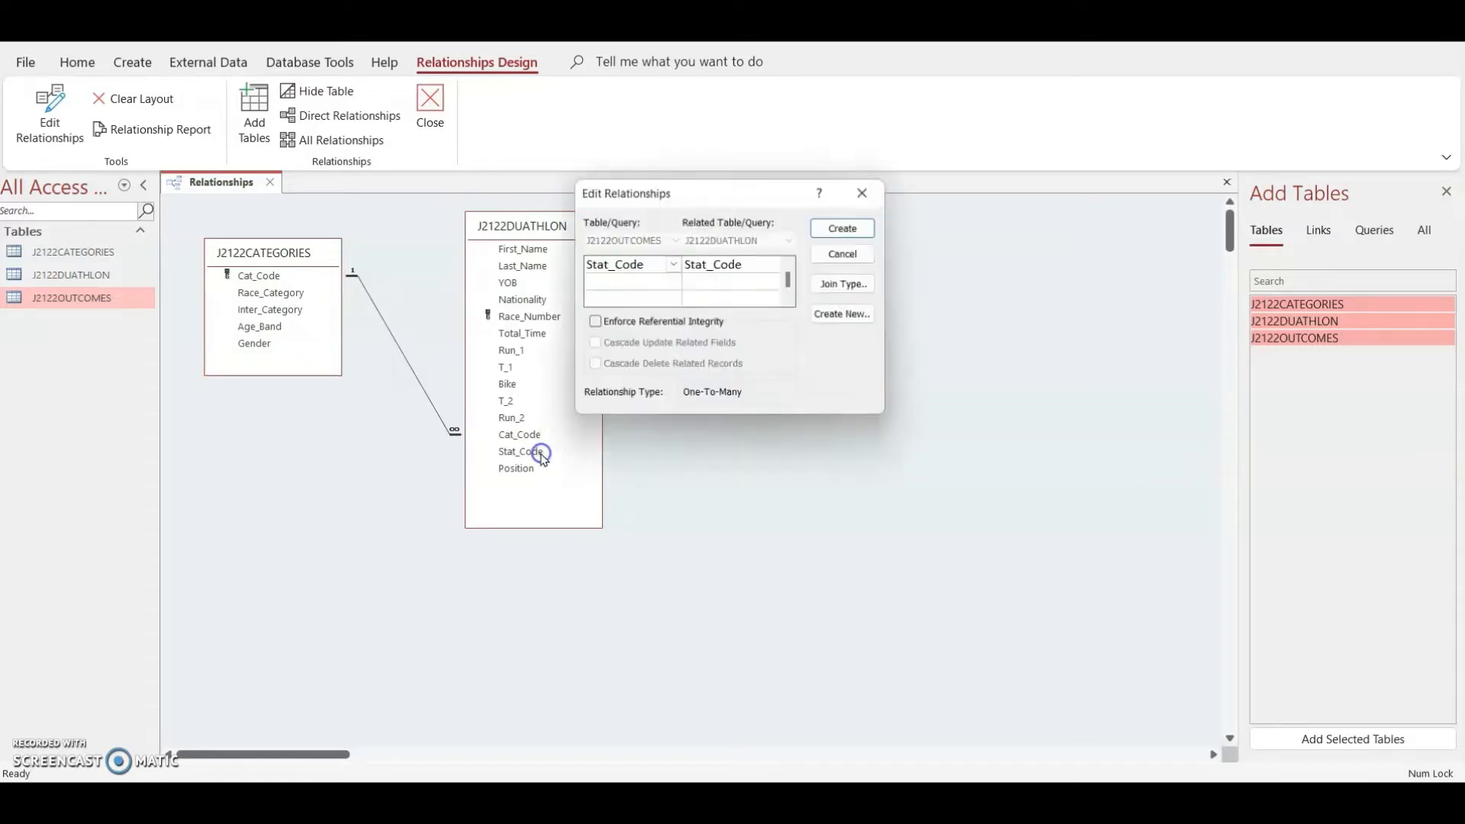
left_click(615, 326)
left_click(839, 228)
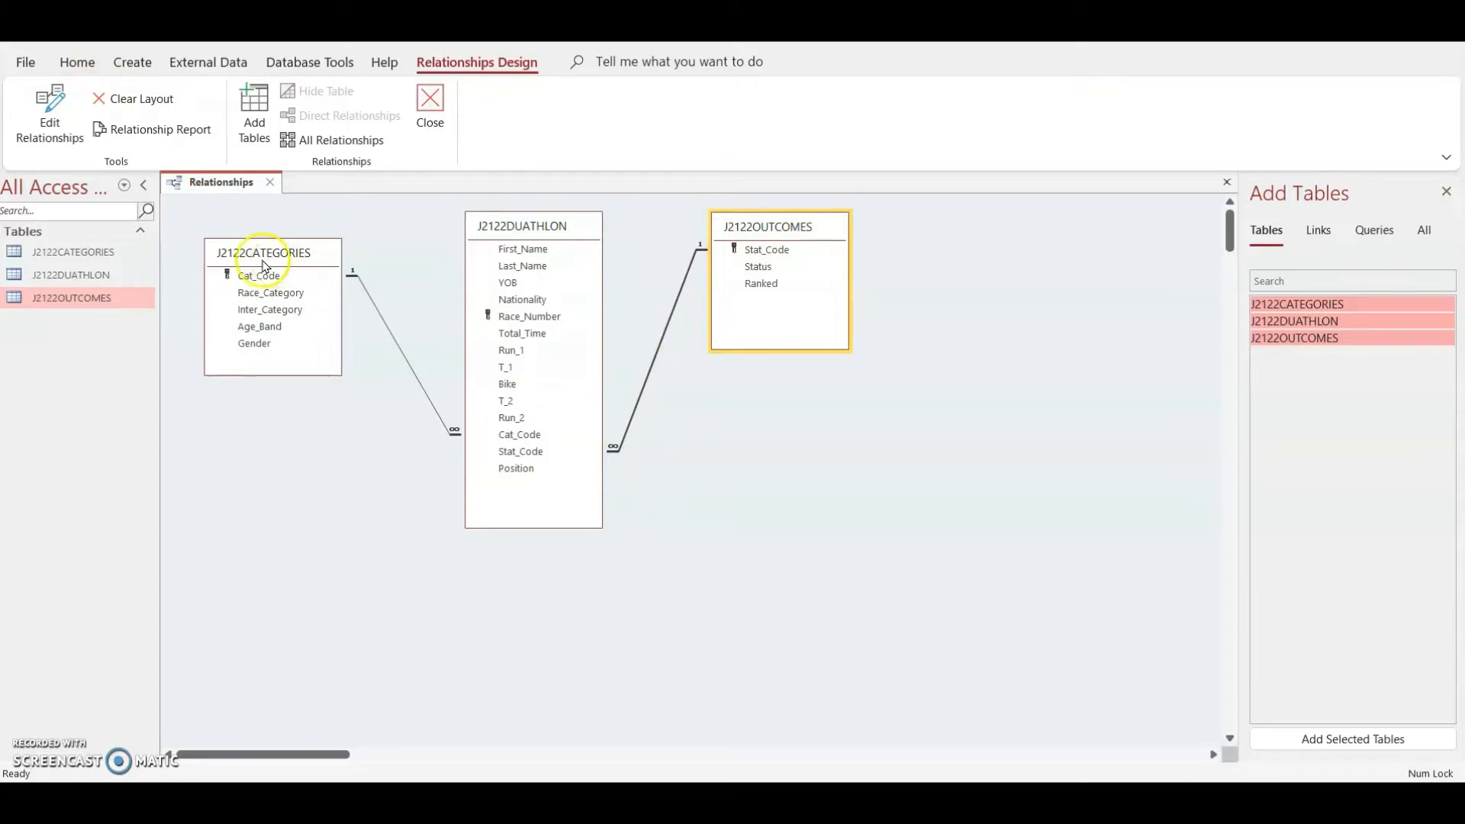
- Capture a screenshot of the relationships diagram and paste it under the Step 20 - EVIDENCE 6 label in the Word evidence document
key("super+shift+s")
left_click_drag(153, 159, 873, 543)
left_click(880, 798)
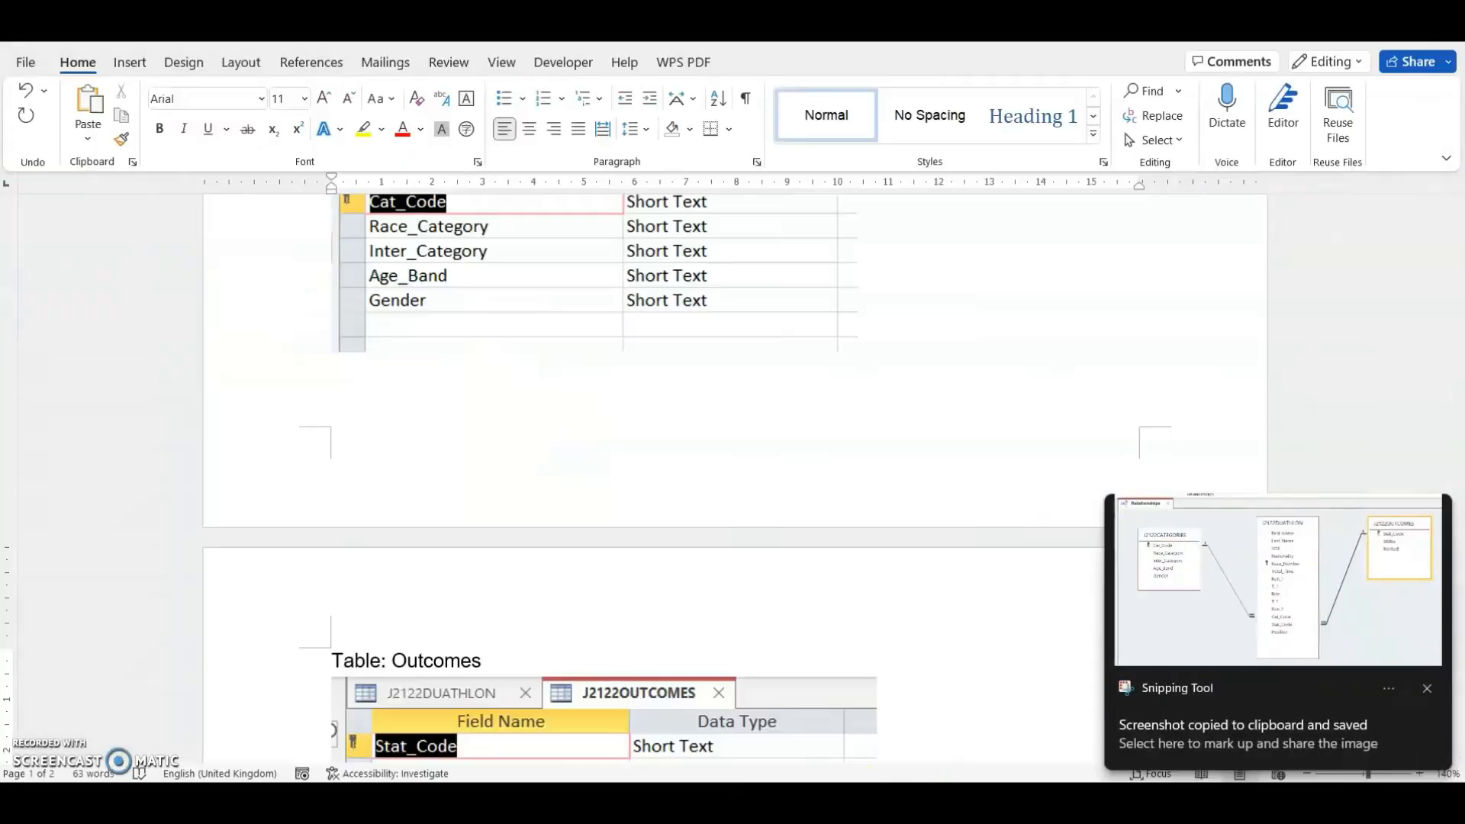
scroll(761, 446, "down", 10)
scroll(512, 306, "up", 3)
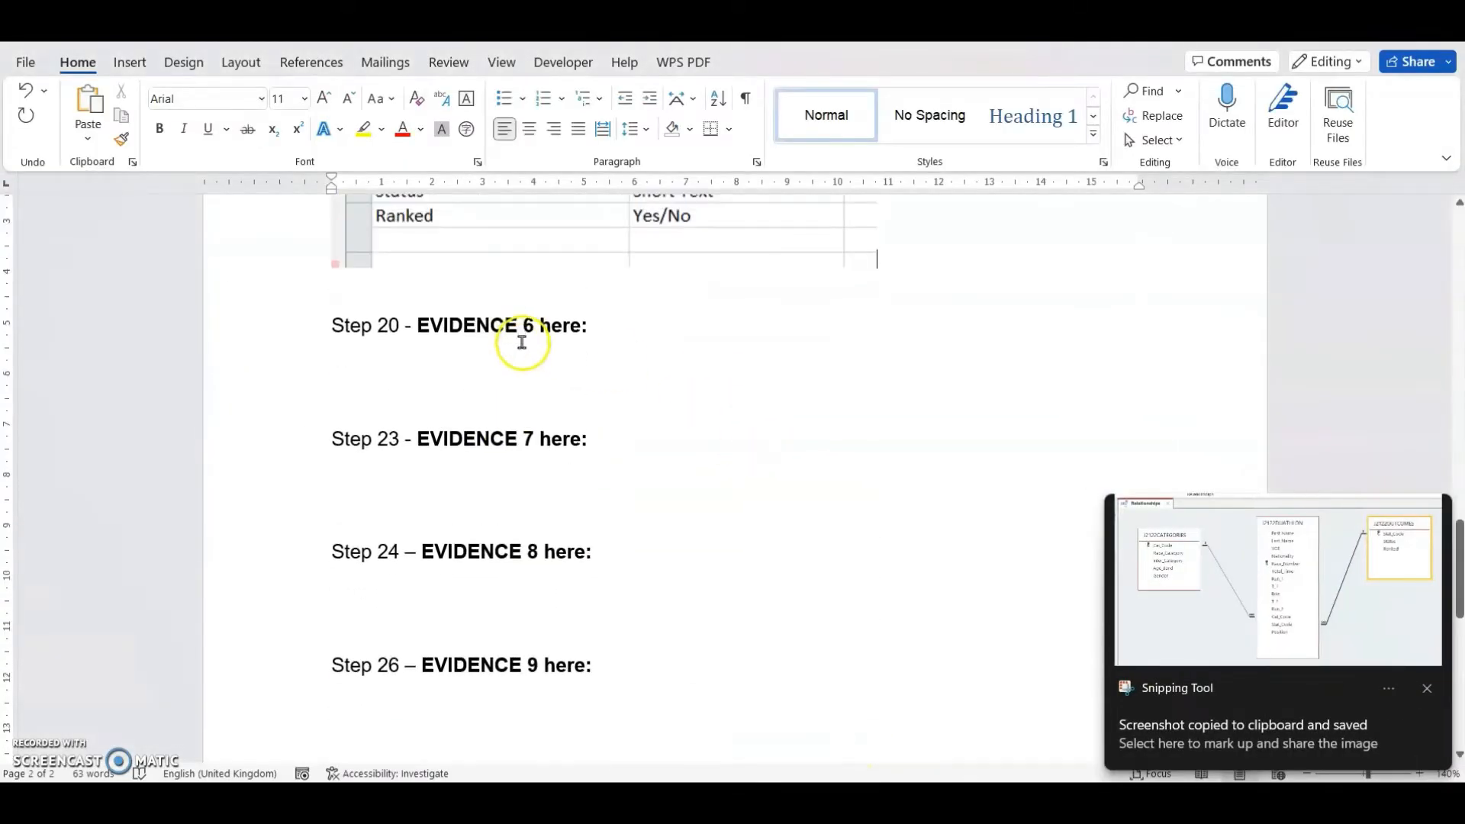
left_click(488, 367)
key("ctrl+v")
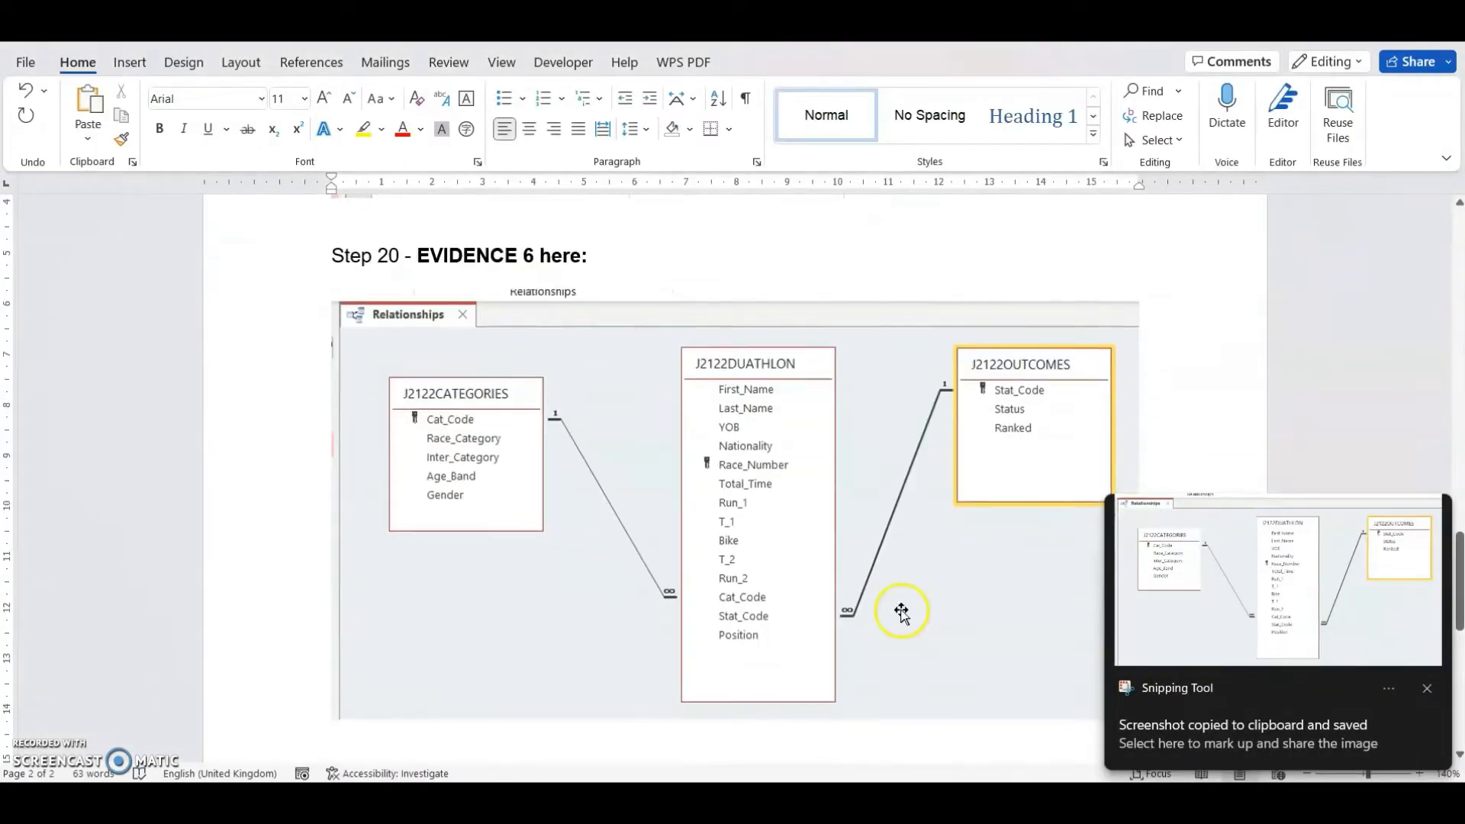
- Switch to the exam paper PDF and highlight "new record" and "duathlon table" in step 21
left_click(885, 802)
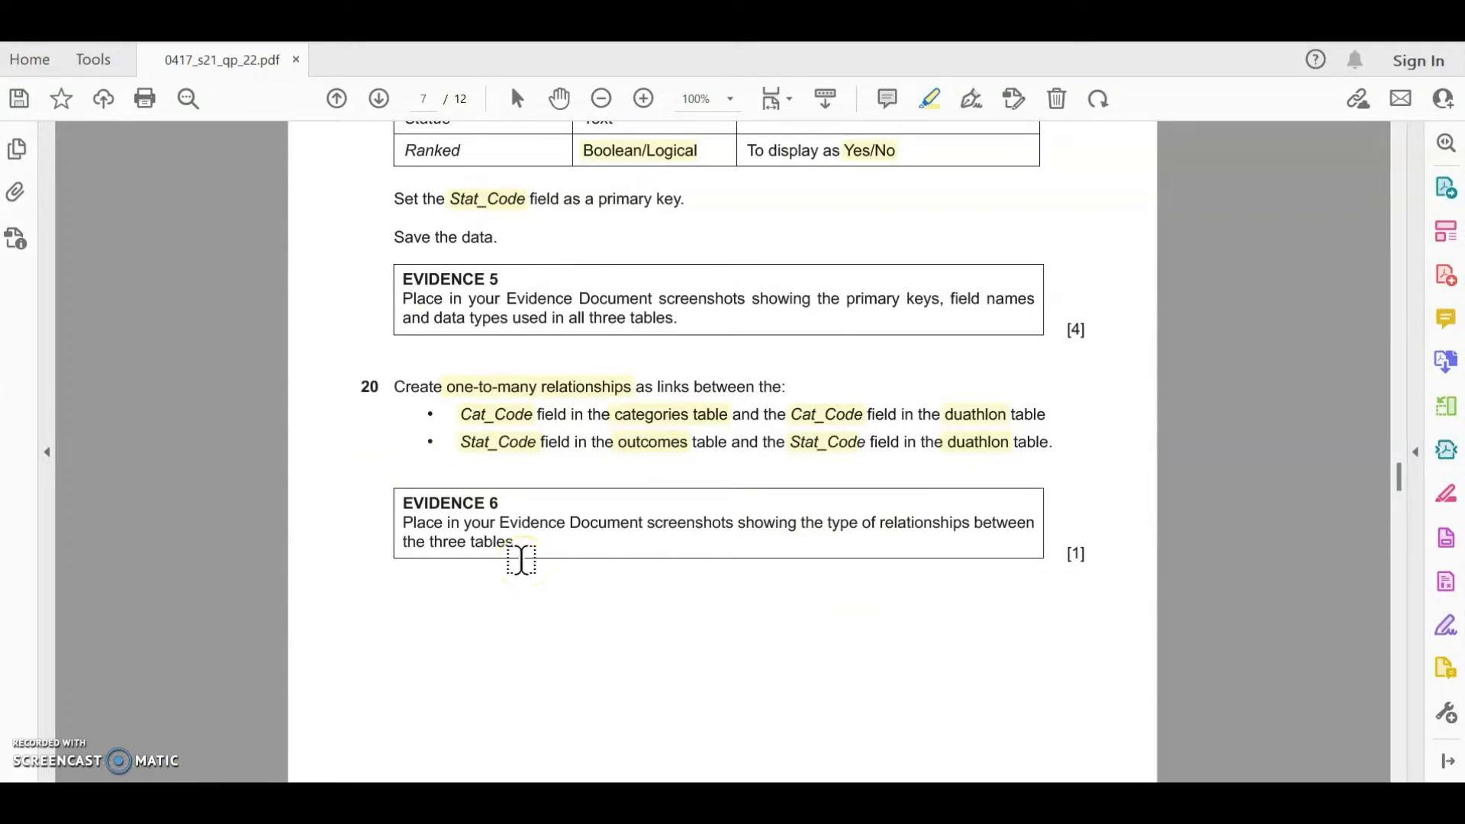
scroll(521, 560, "down", 10)
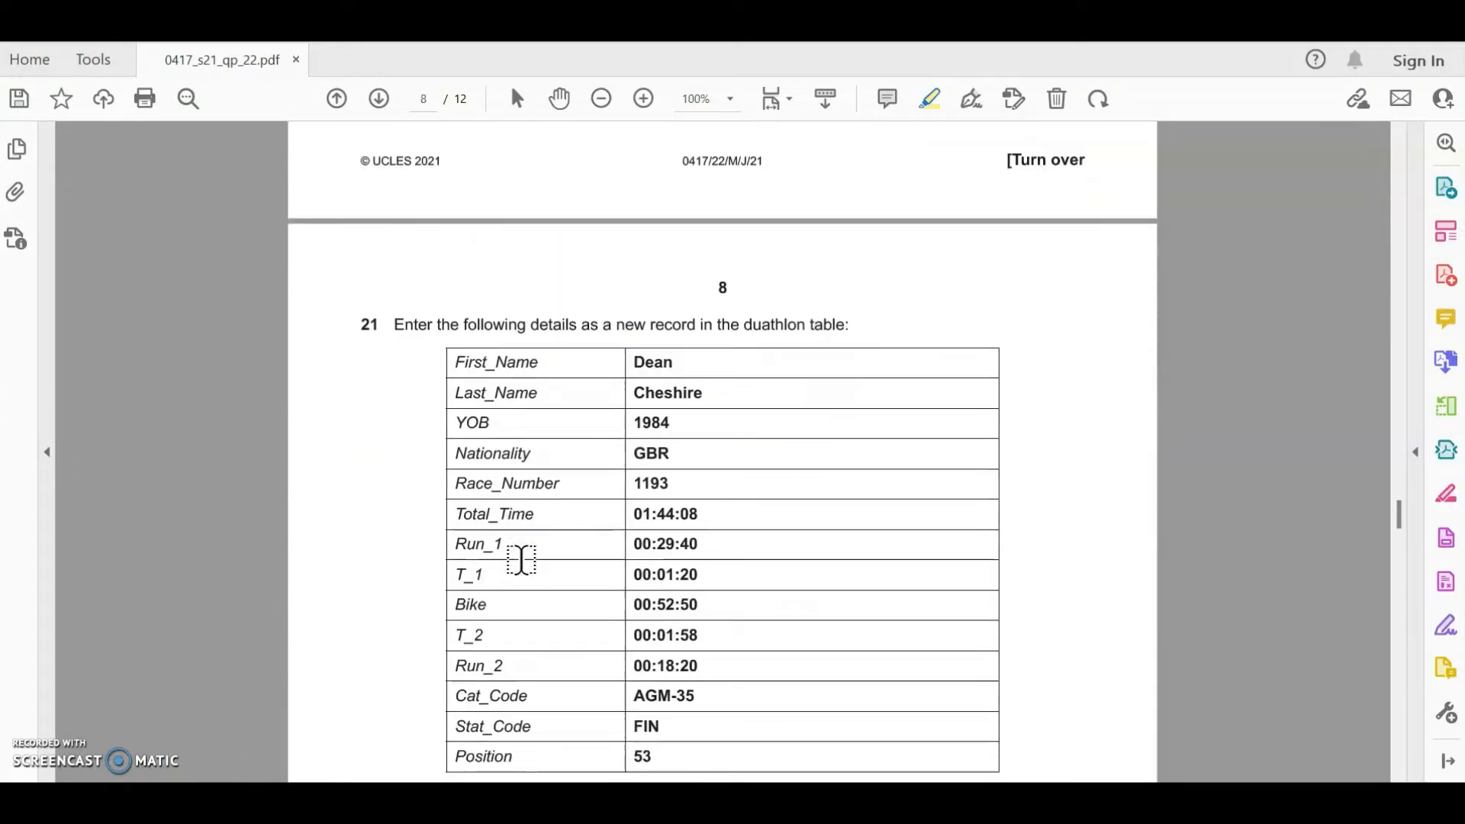
scroll(521, 560, "down", 2)
scroll(514, 549, "down", 1)
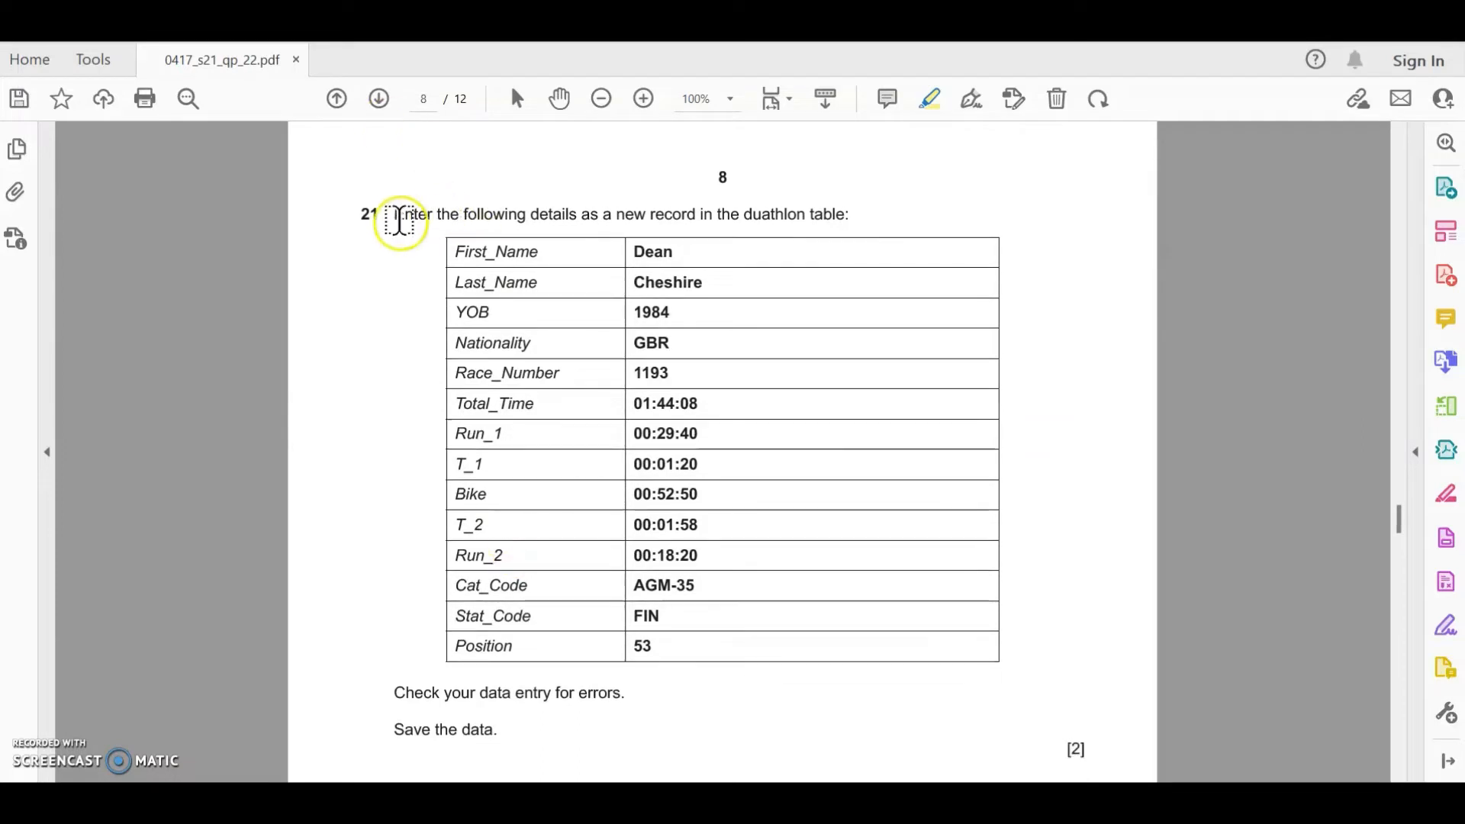
left_click_drag(617, 216, 834, 227)
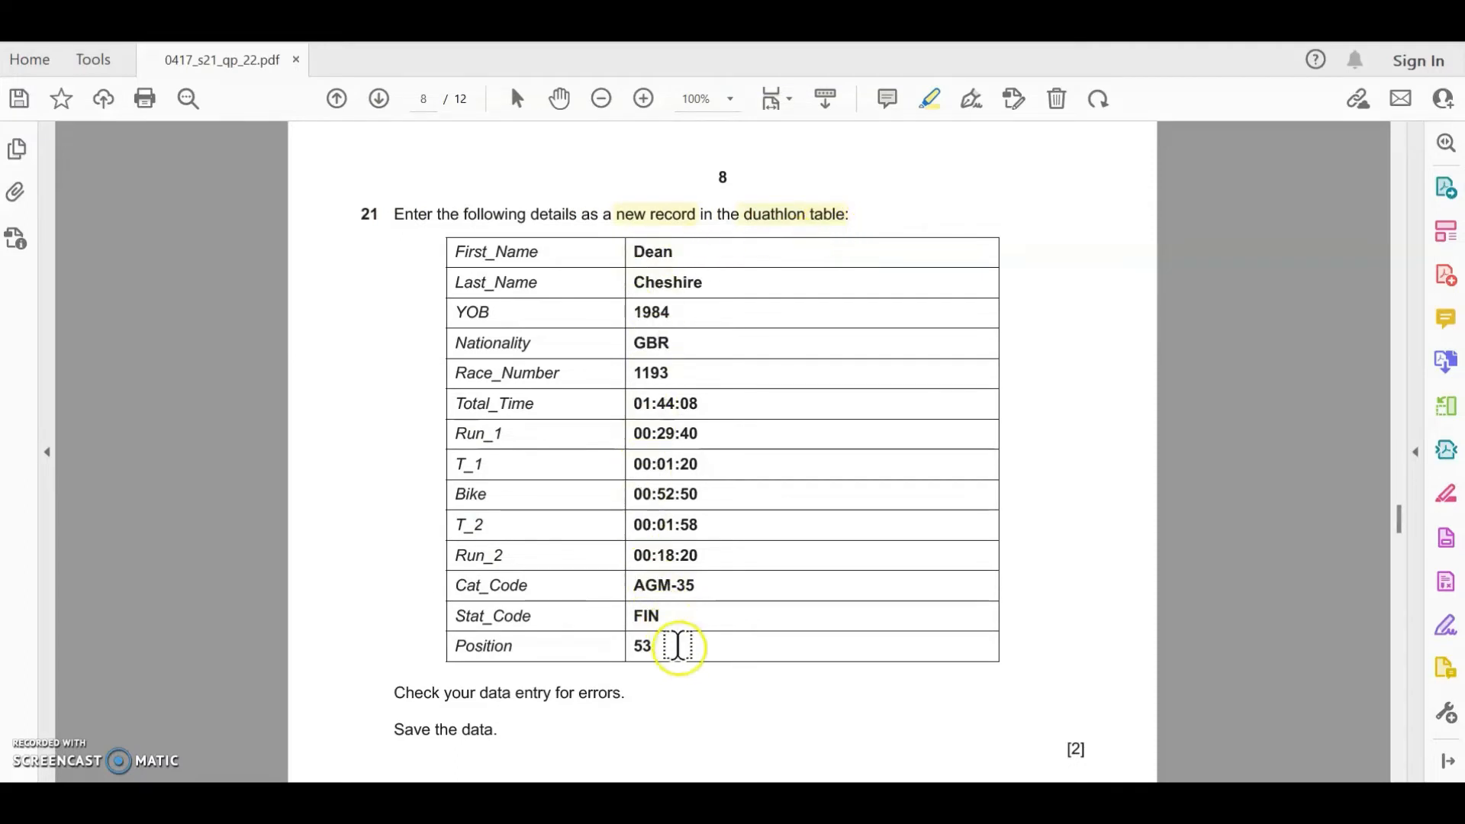
scroll(677, 649, "down", 1)
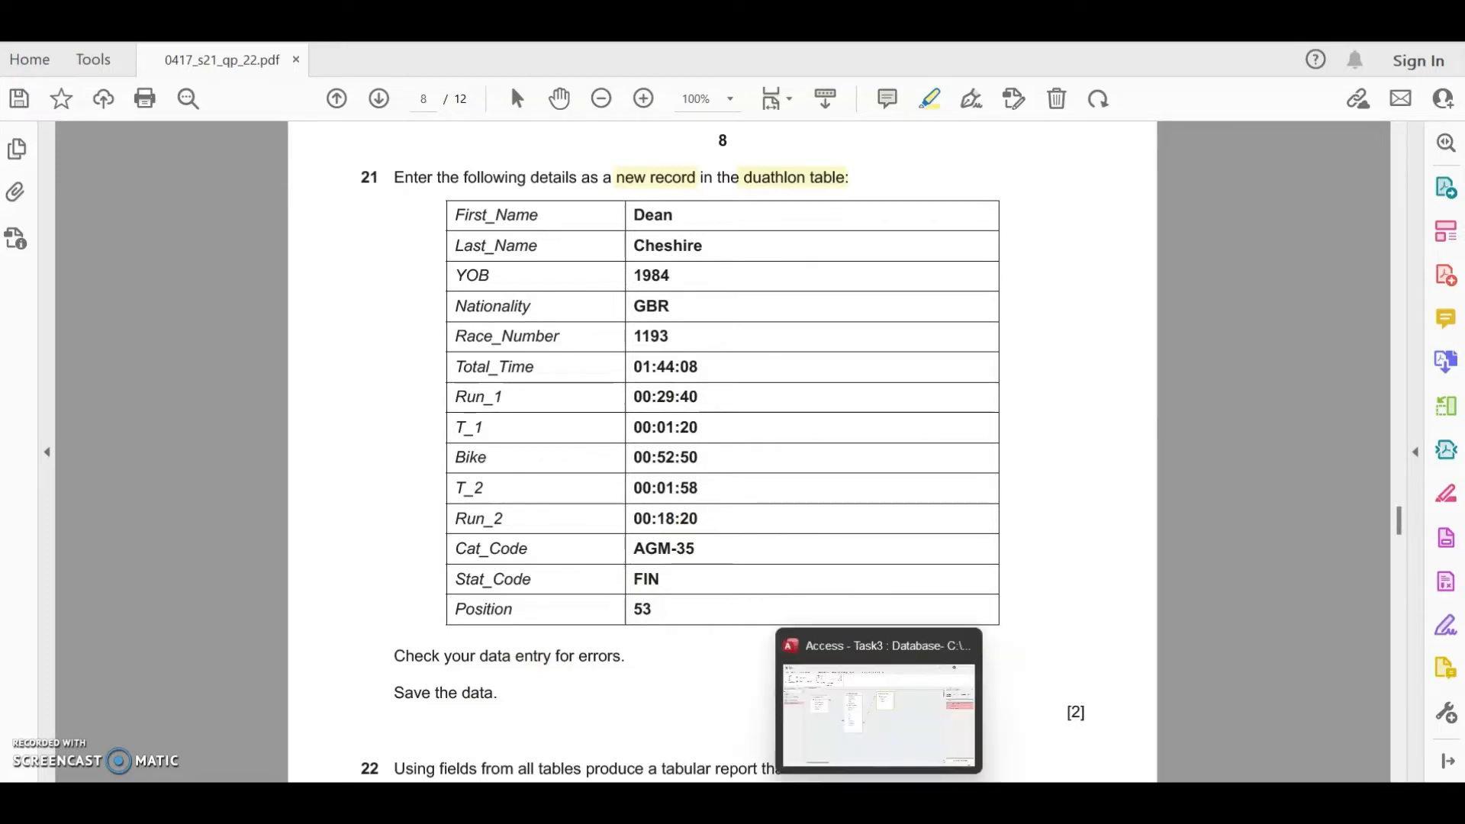
- Switch to Access, close the Relationships layout, open the J2122DUATHLON table and start a new blank record
left_click(877, 687)
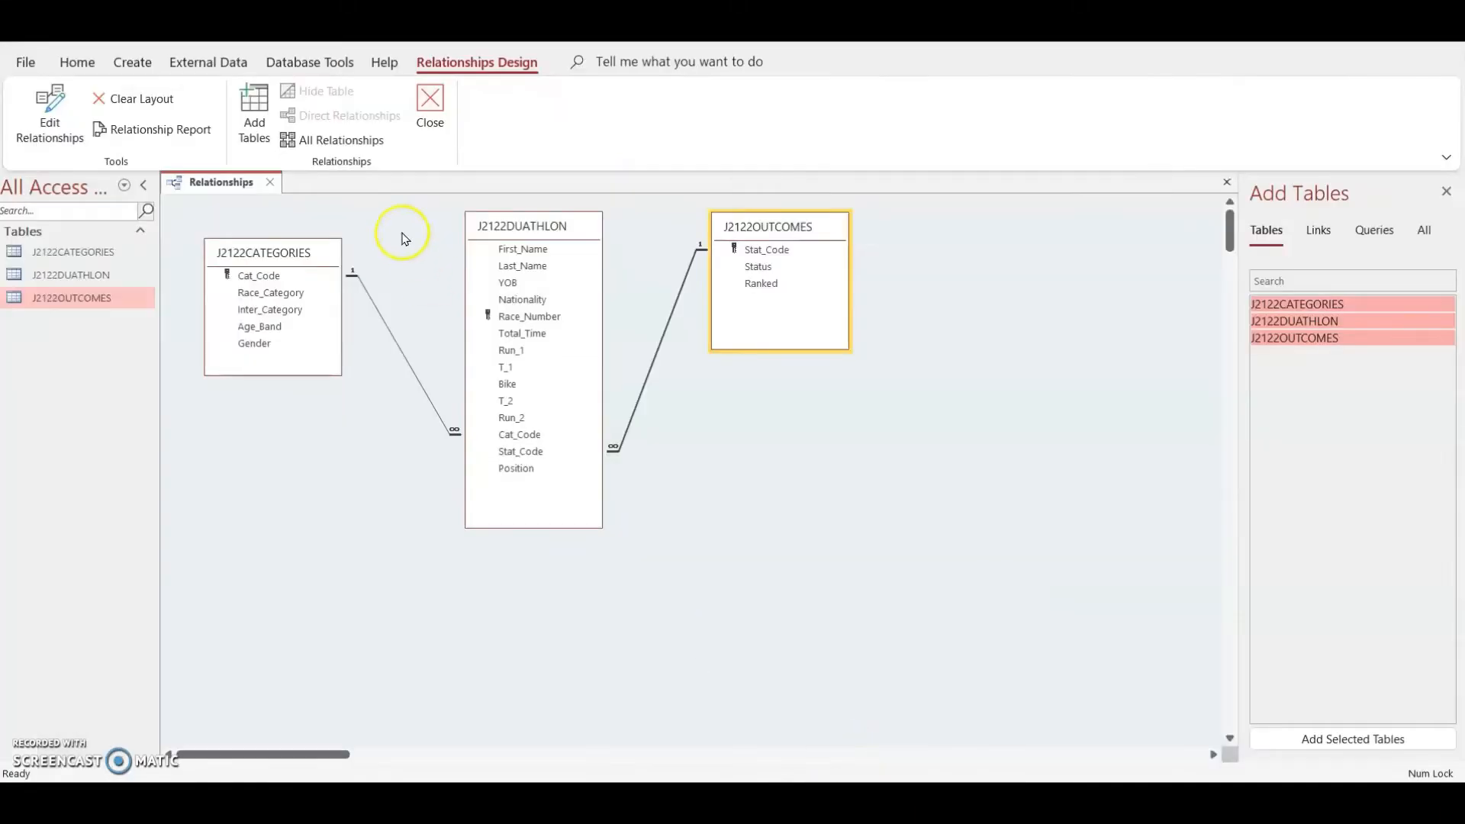
left_click(270, 184)
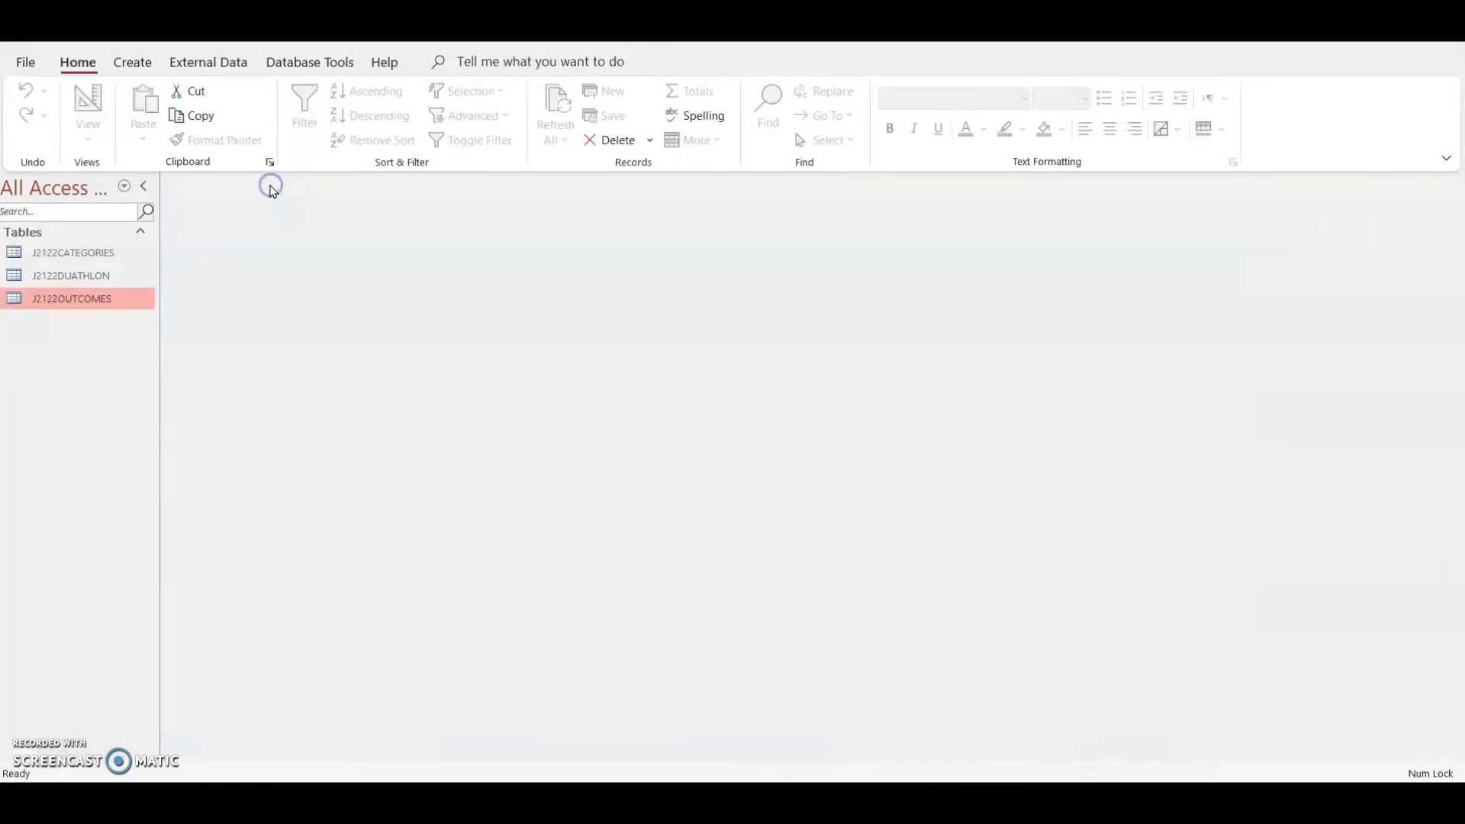
double_click(82, 277)
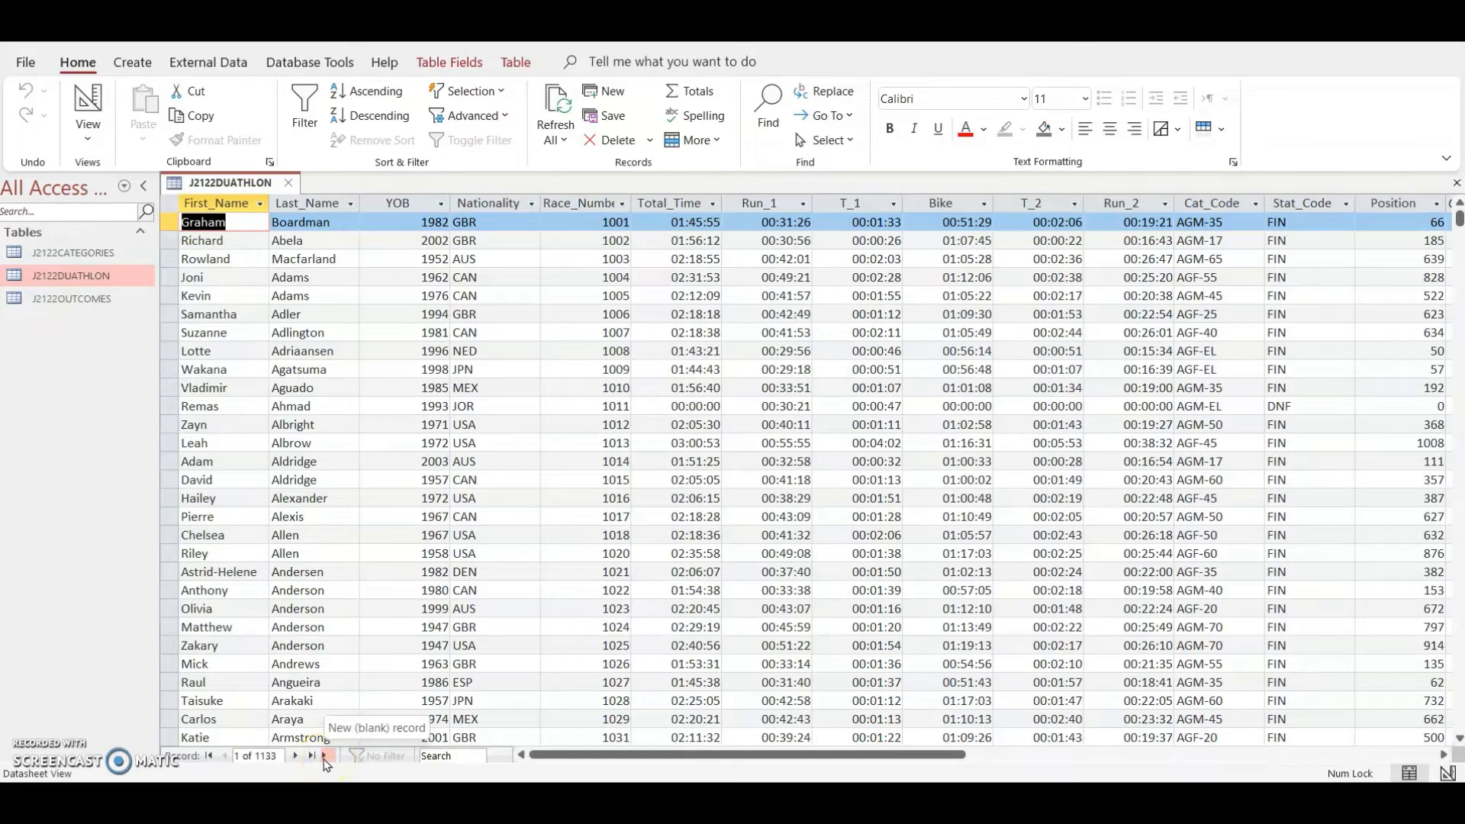
left_click(325, 758)
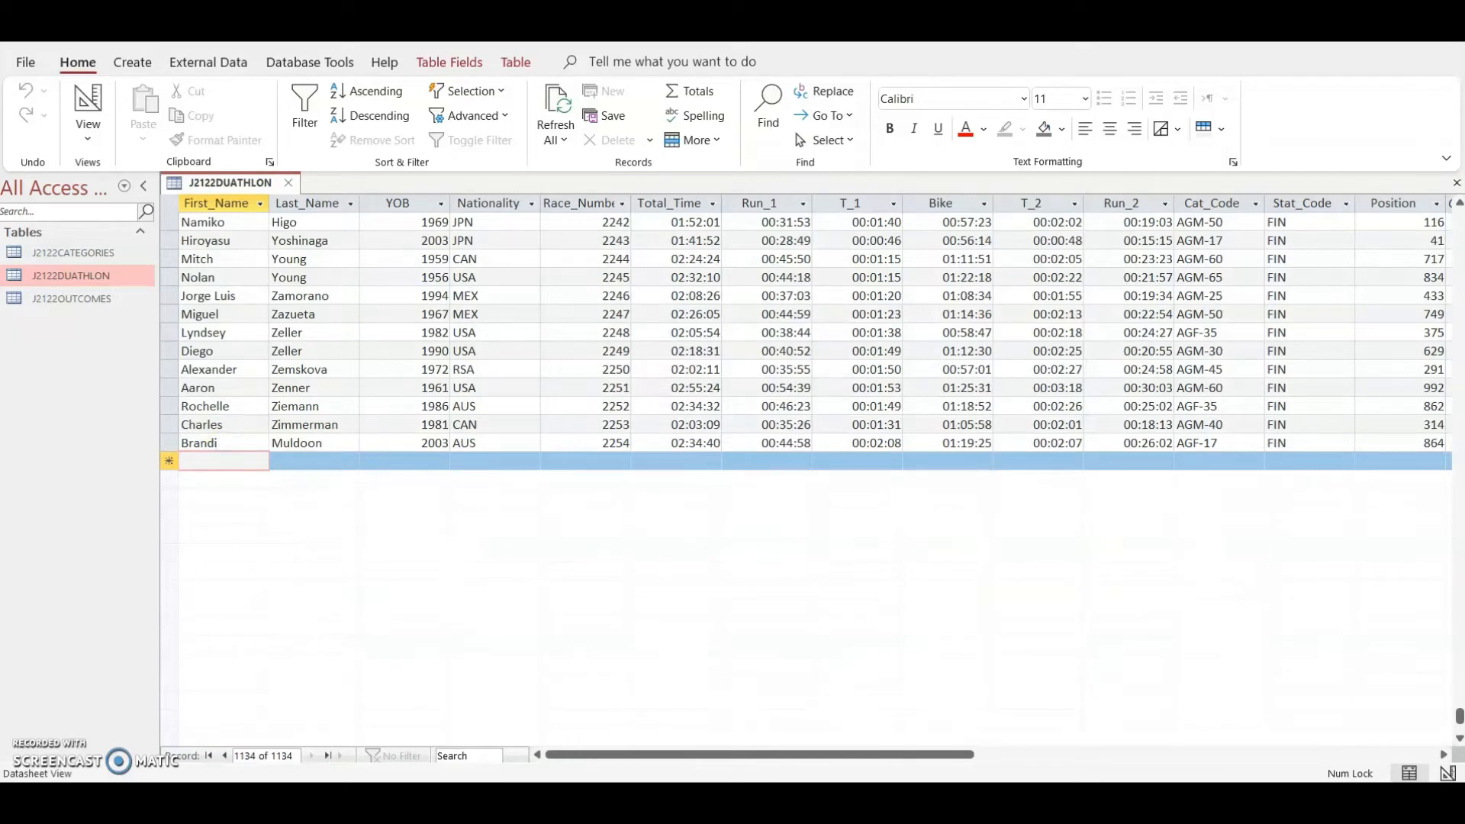
- Check the exam paper's step 21 details and enter the athlete's first name, last name and year of birth in the new J2122DUATHLON record
left_click(885, 797)
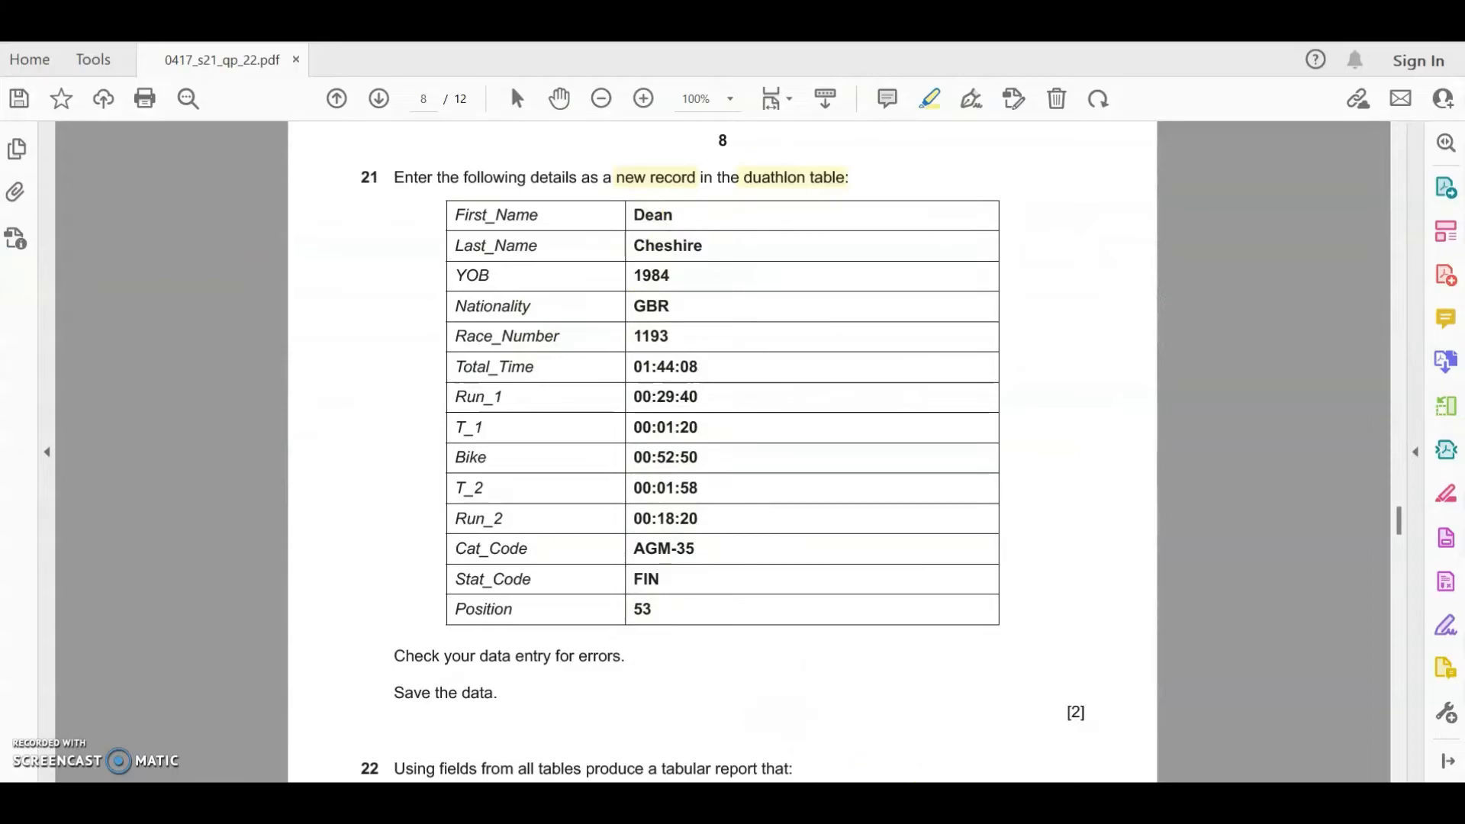
left_click(886, 797)
type("Dean")
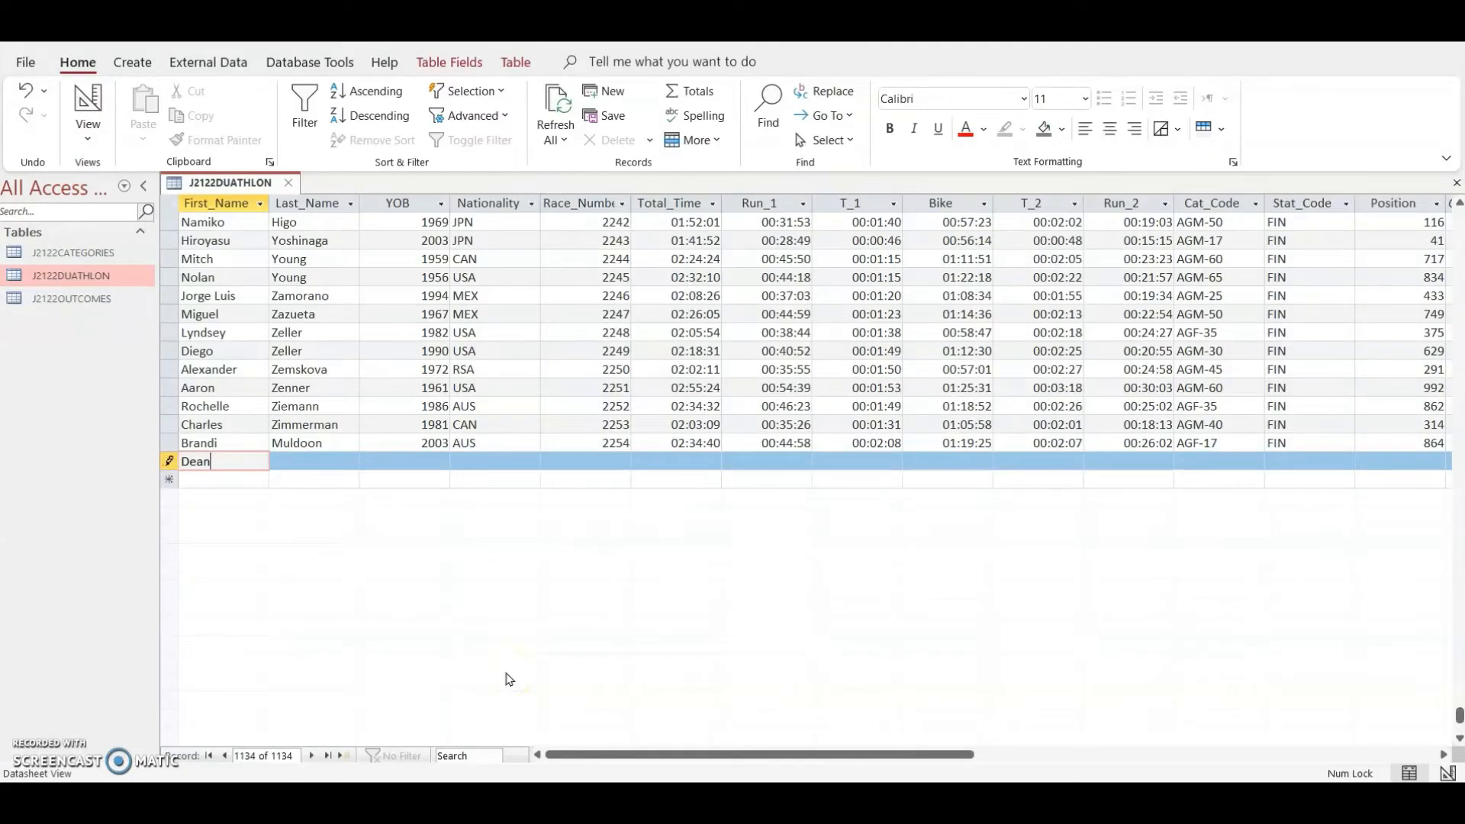
key("Tab")
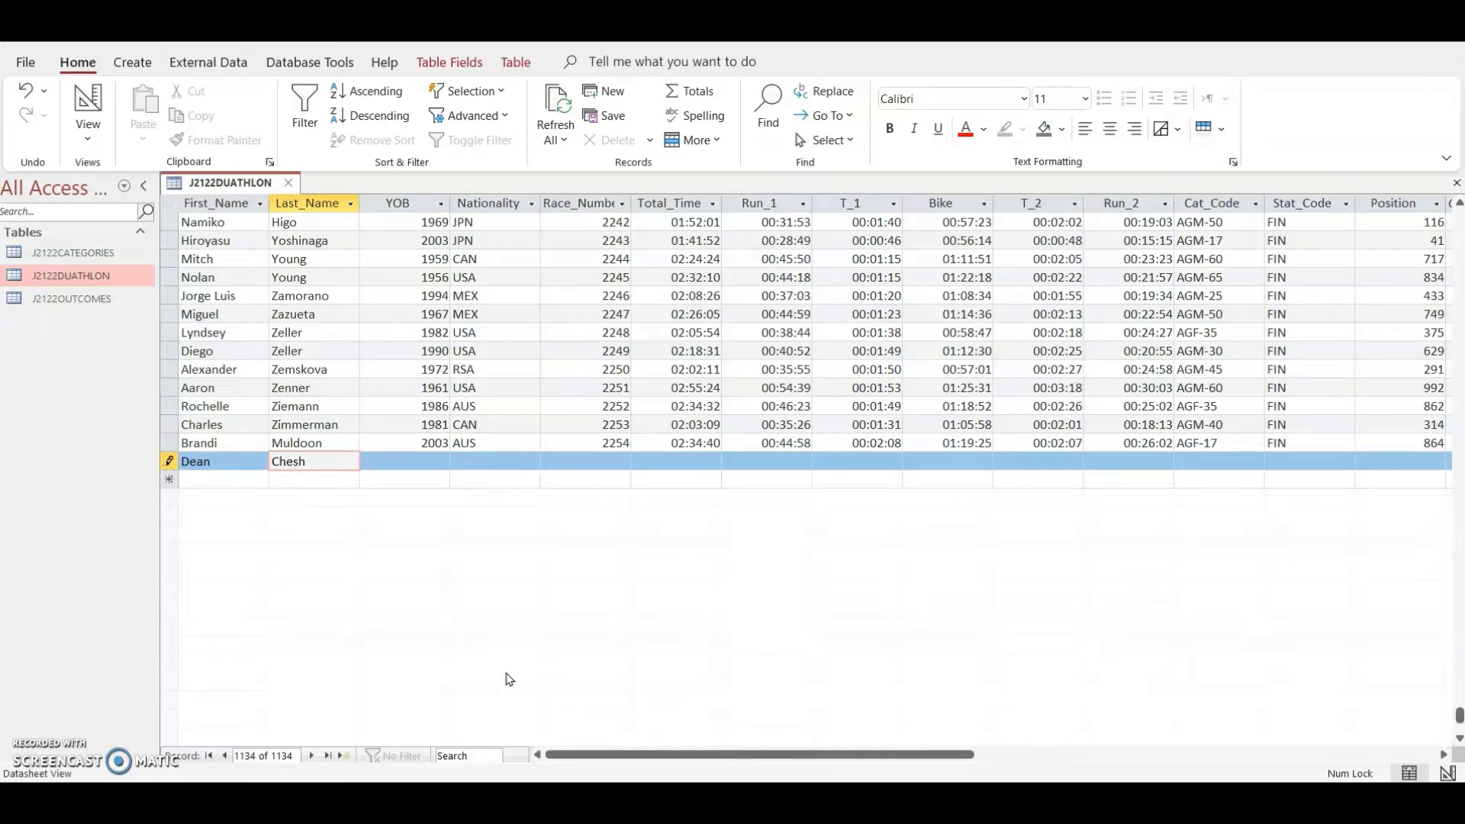
key("Tab")
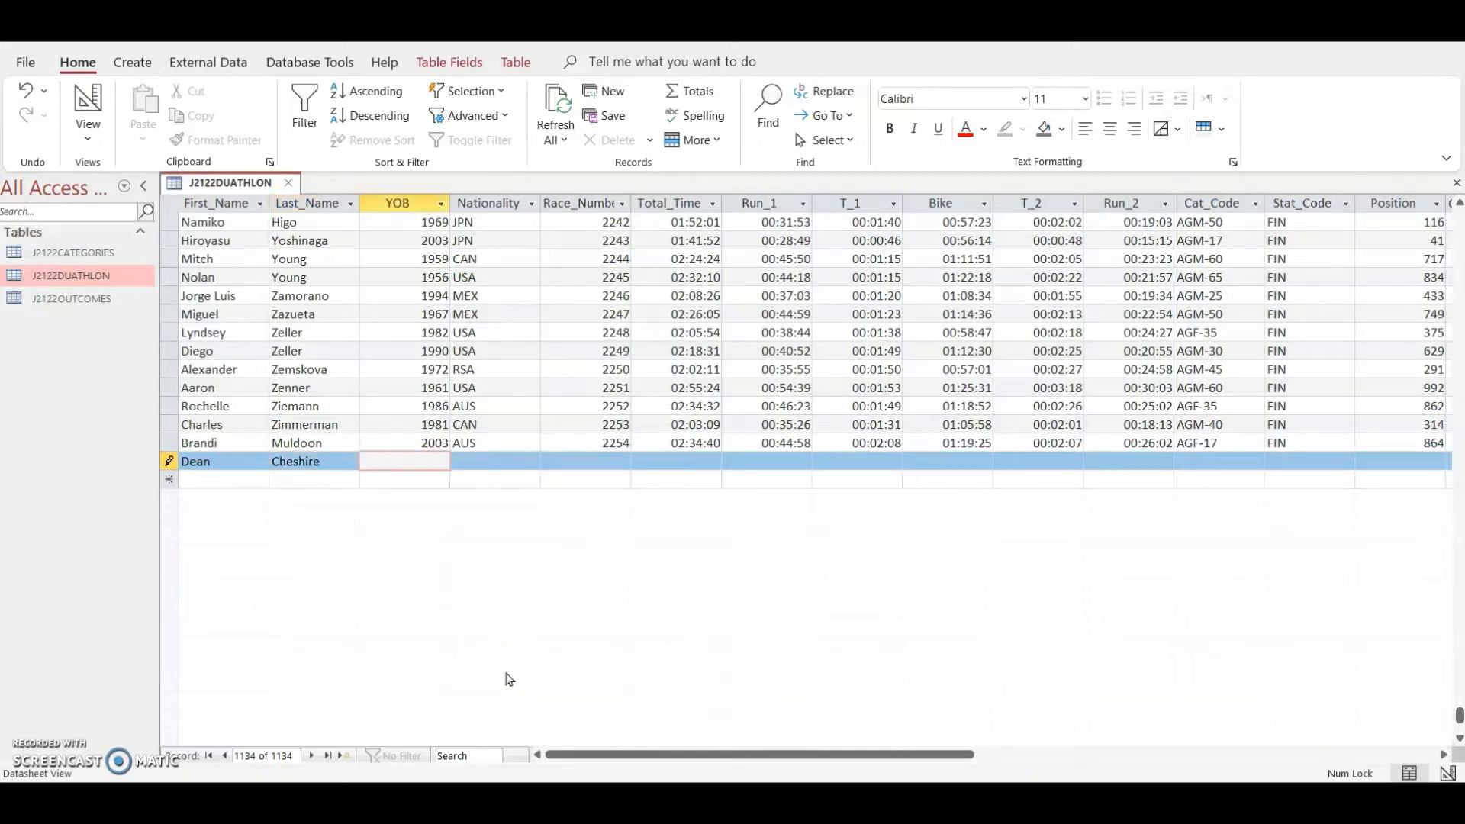
type("1984")
key("Tab")
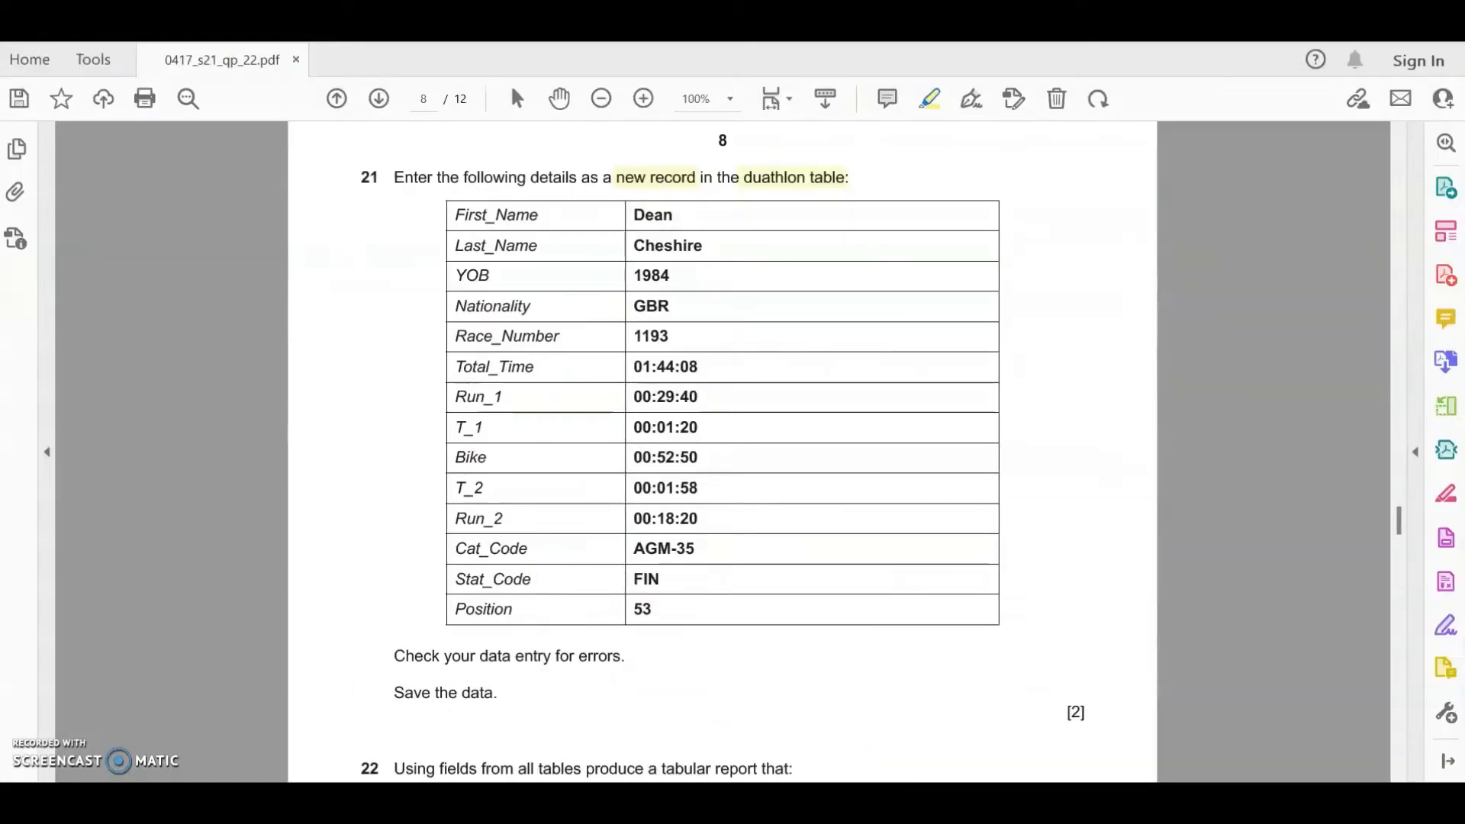
- Set the new record's Nationality to GBR, Race_Number to 1193, Total_Time to 01:44:08 and Run_1 to 00:29:40
key("alt+Tab")
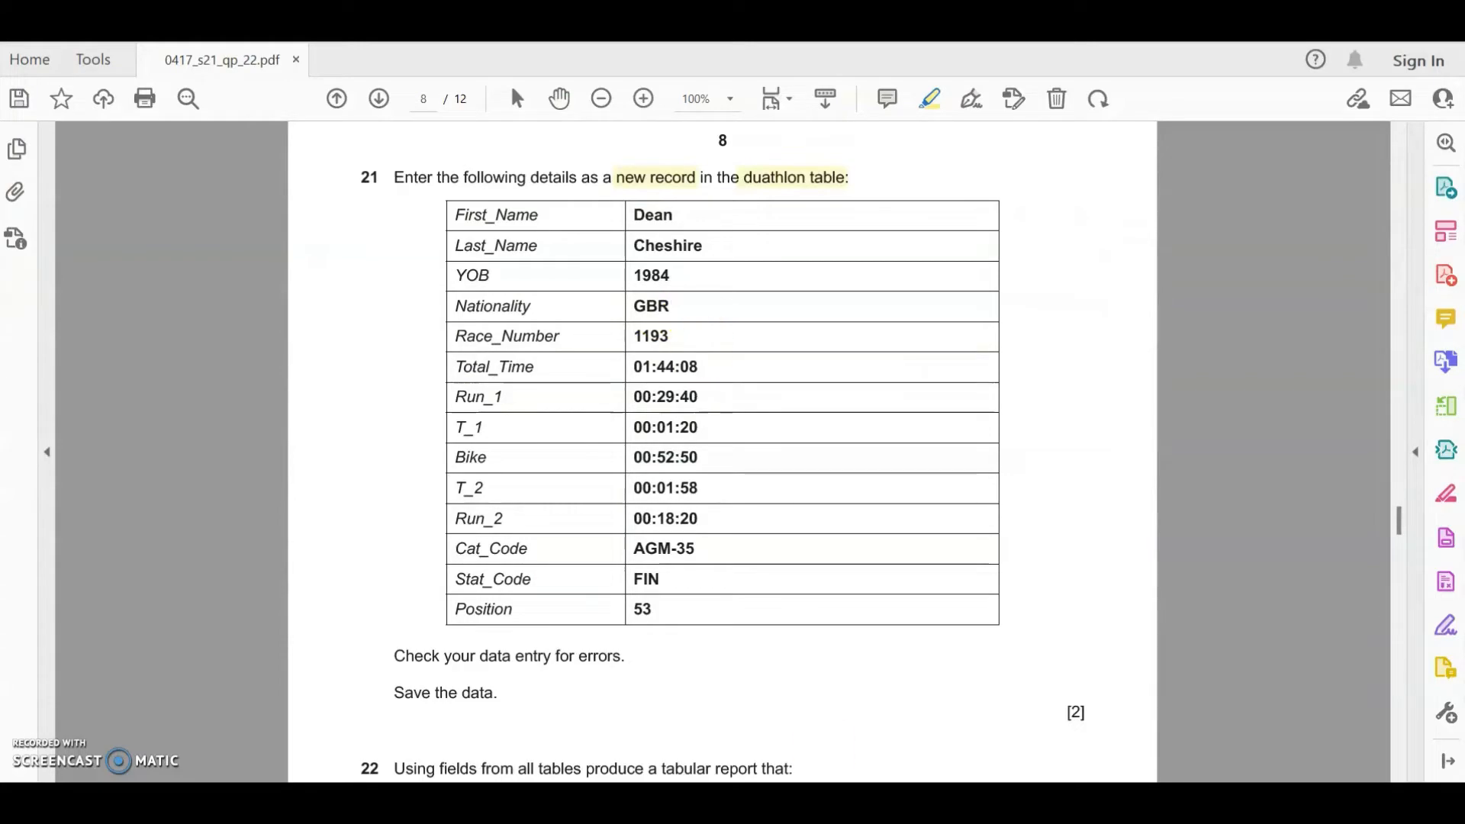
key("alt+Tab")
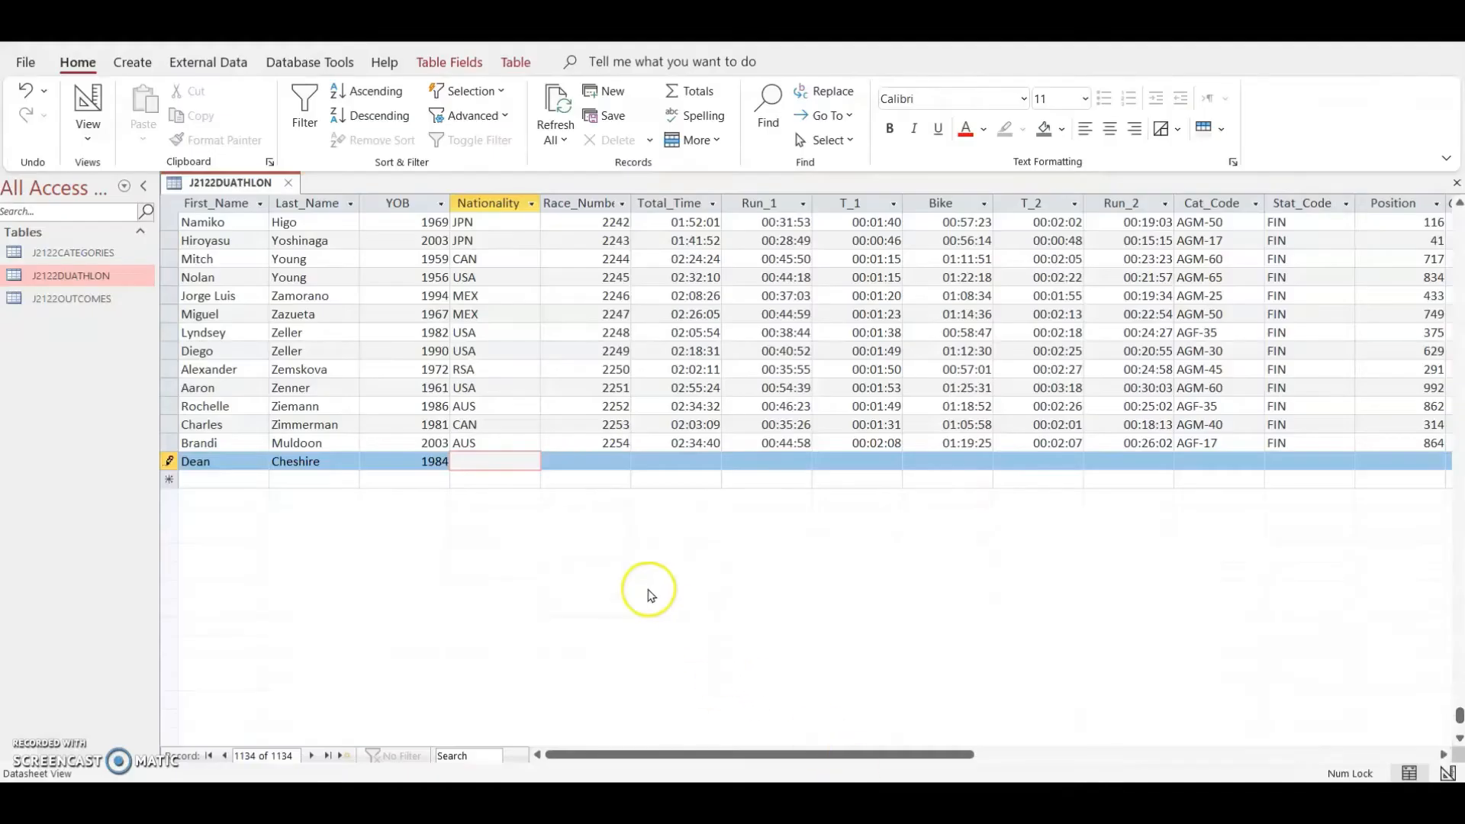
type("GBR")
key("Tab")
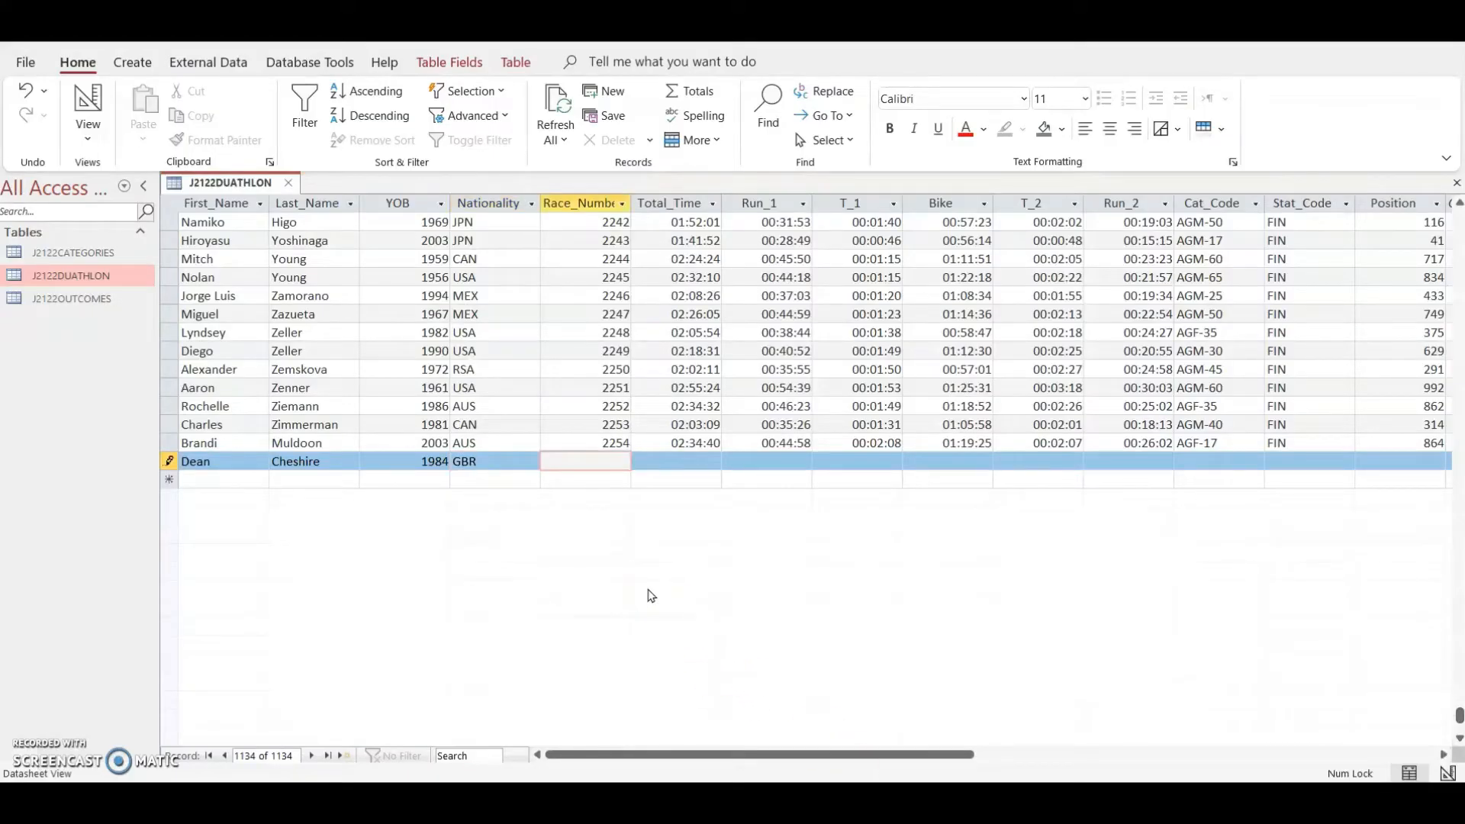
key("Tab")
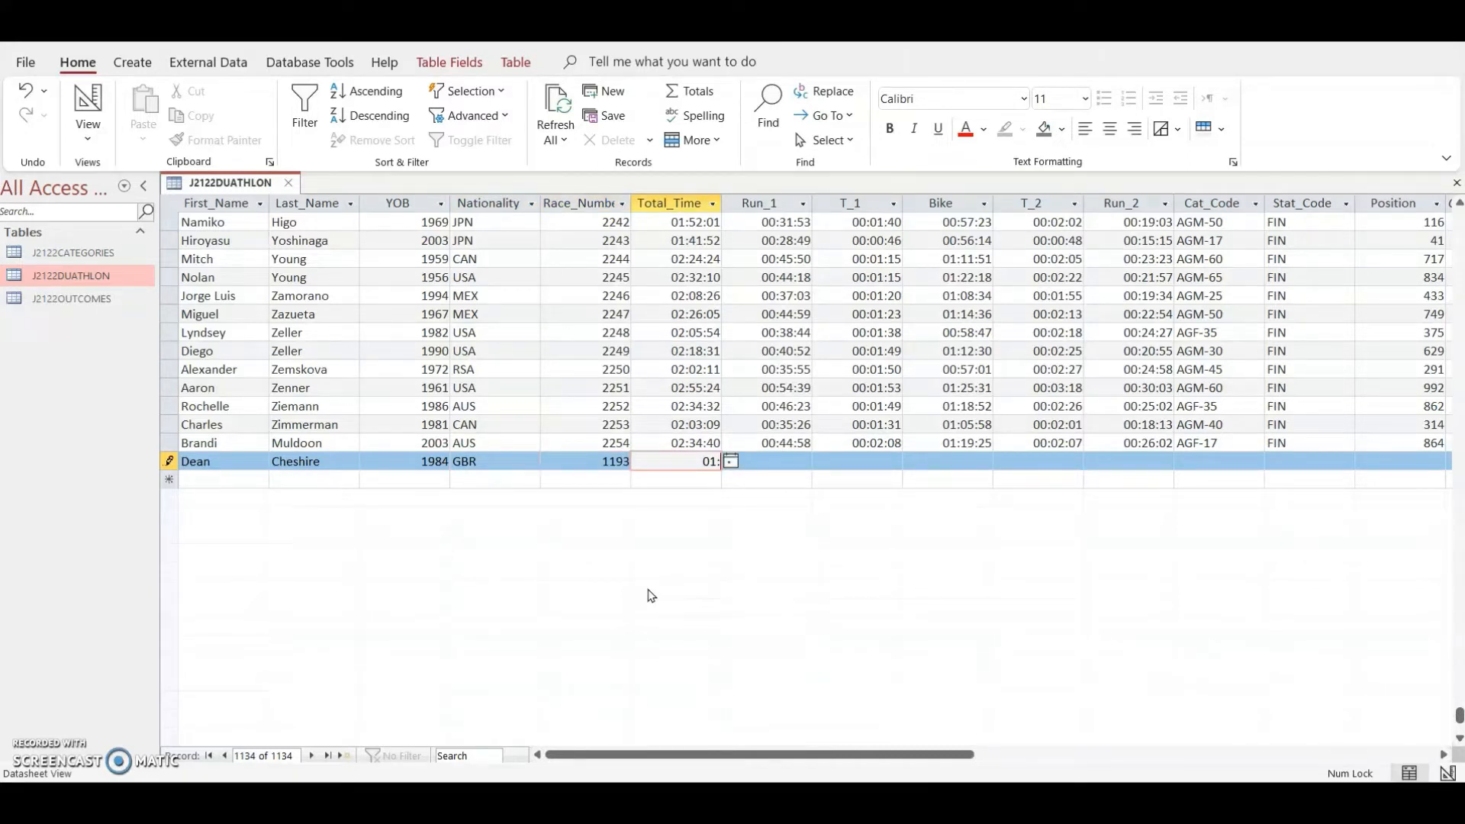
type("01:44:08")
key("Tab")
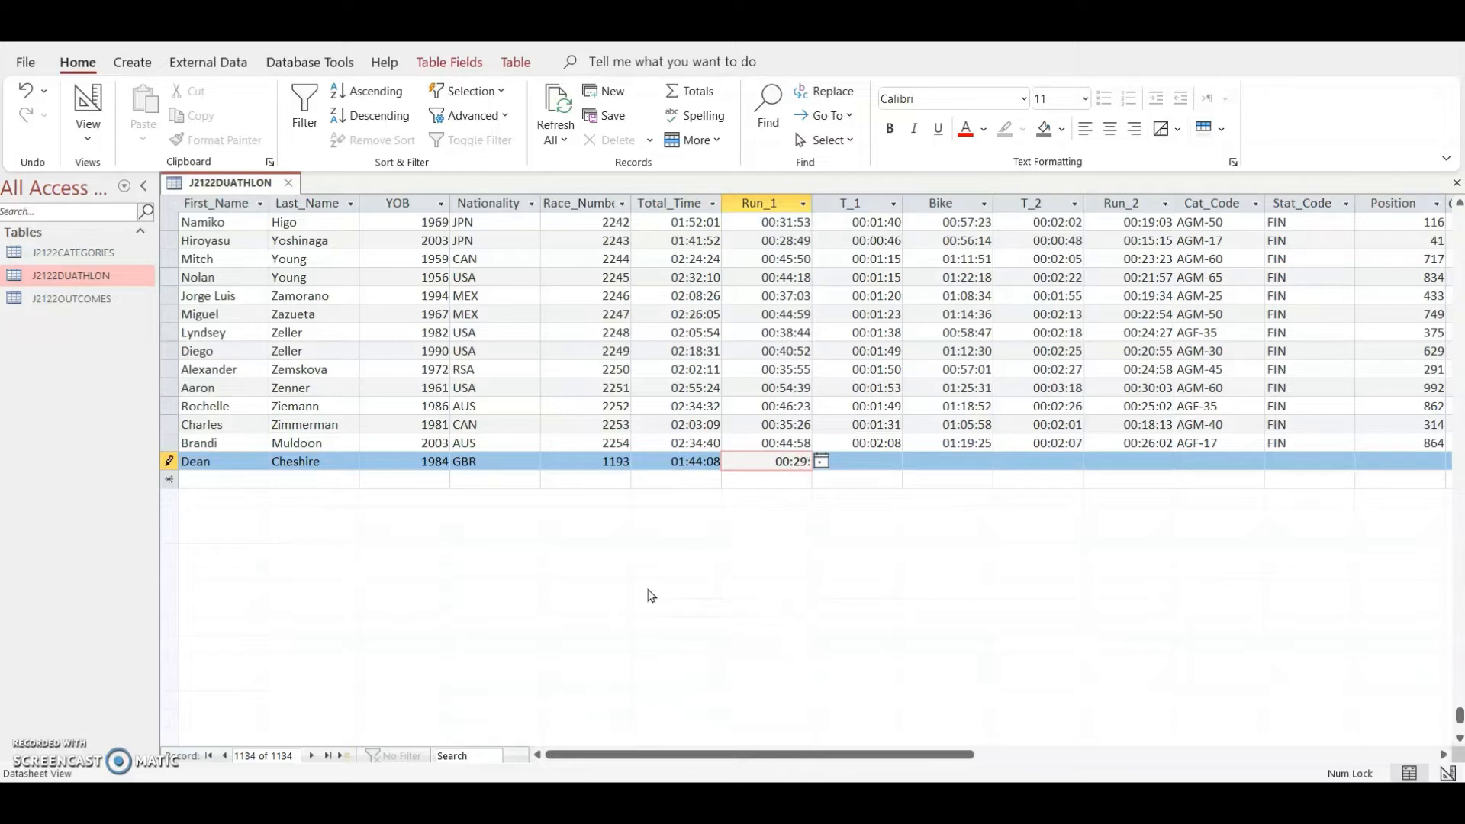
type("00:29:40")
key("Tab")
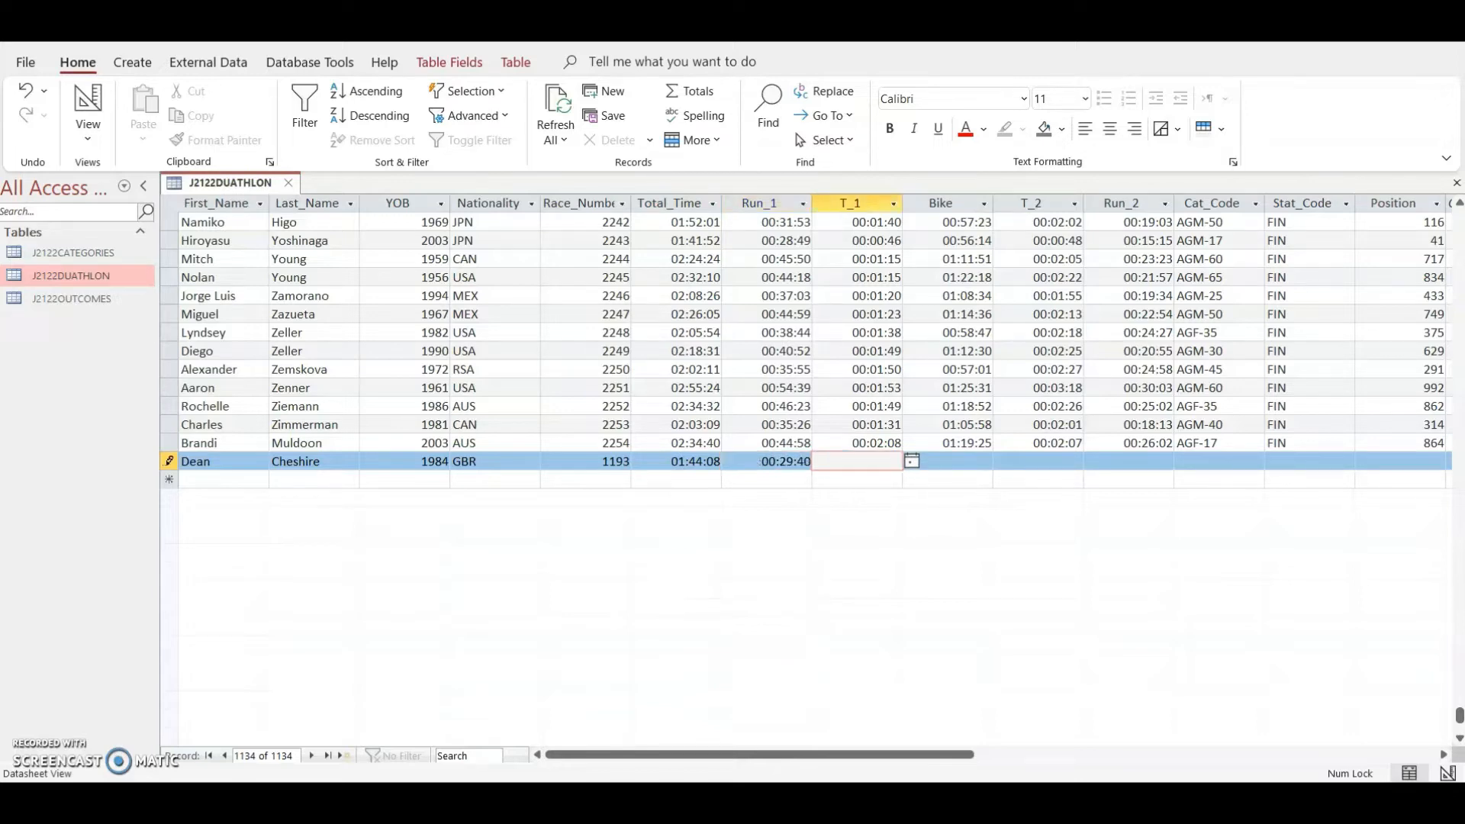
- Check the remaining times in the exam paper and set T_1 to 00:01:20, Bike to 00:52:50, T_2 to 00:01:58 and Run_2 to 00:18:20
key("alt+Tab")
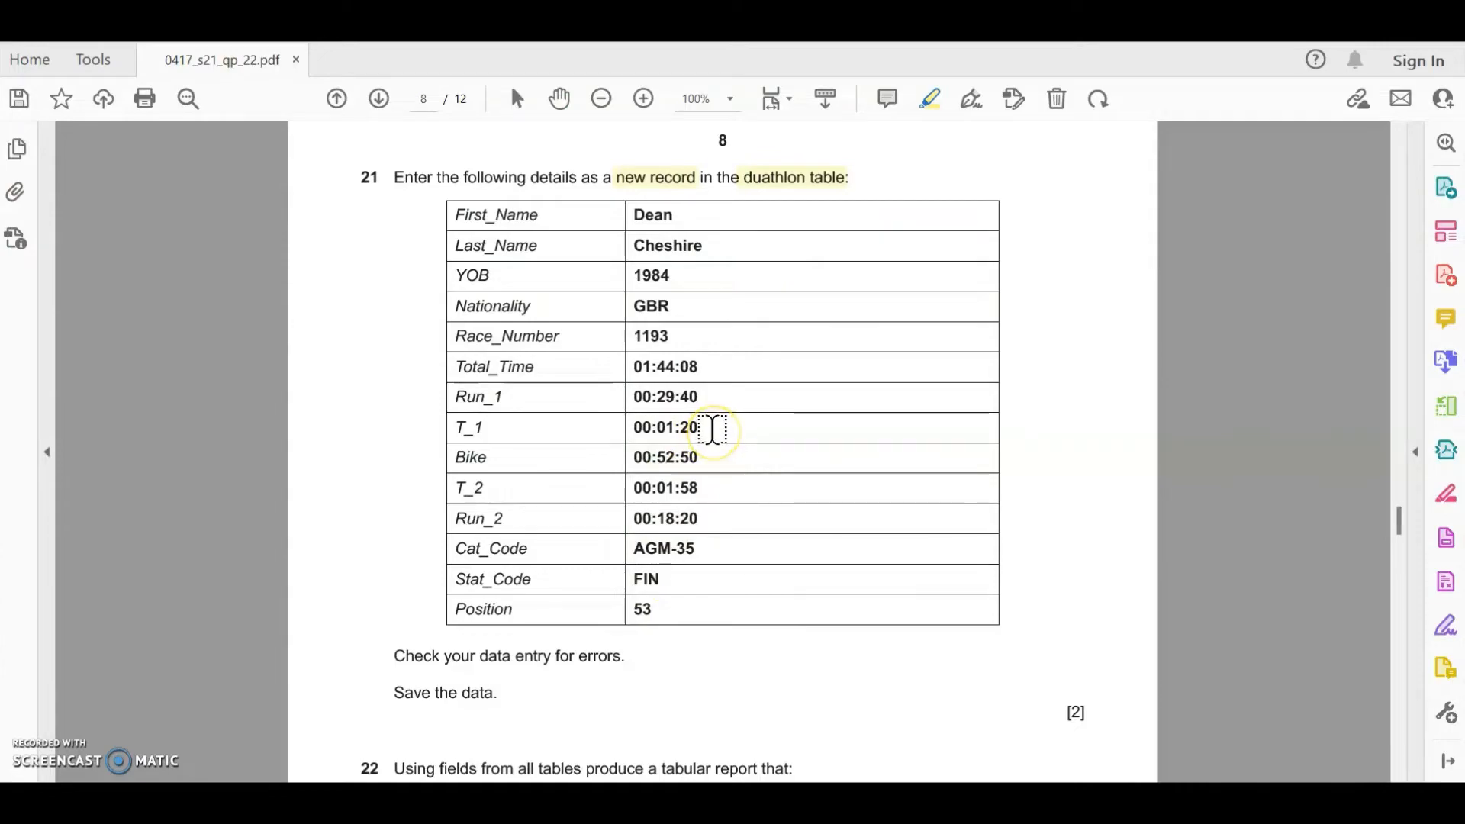
key("alt+Tab")
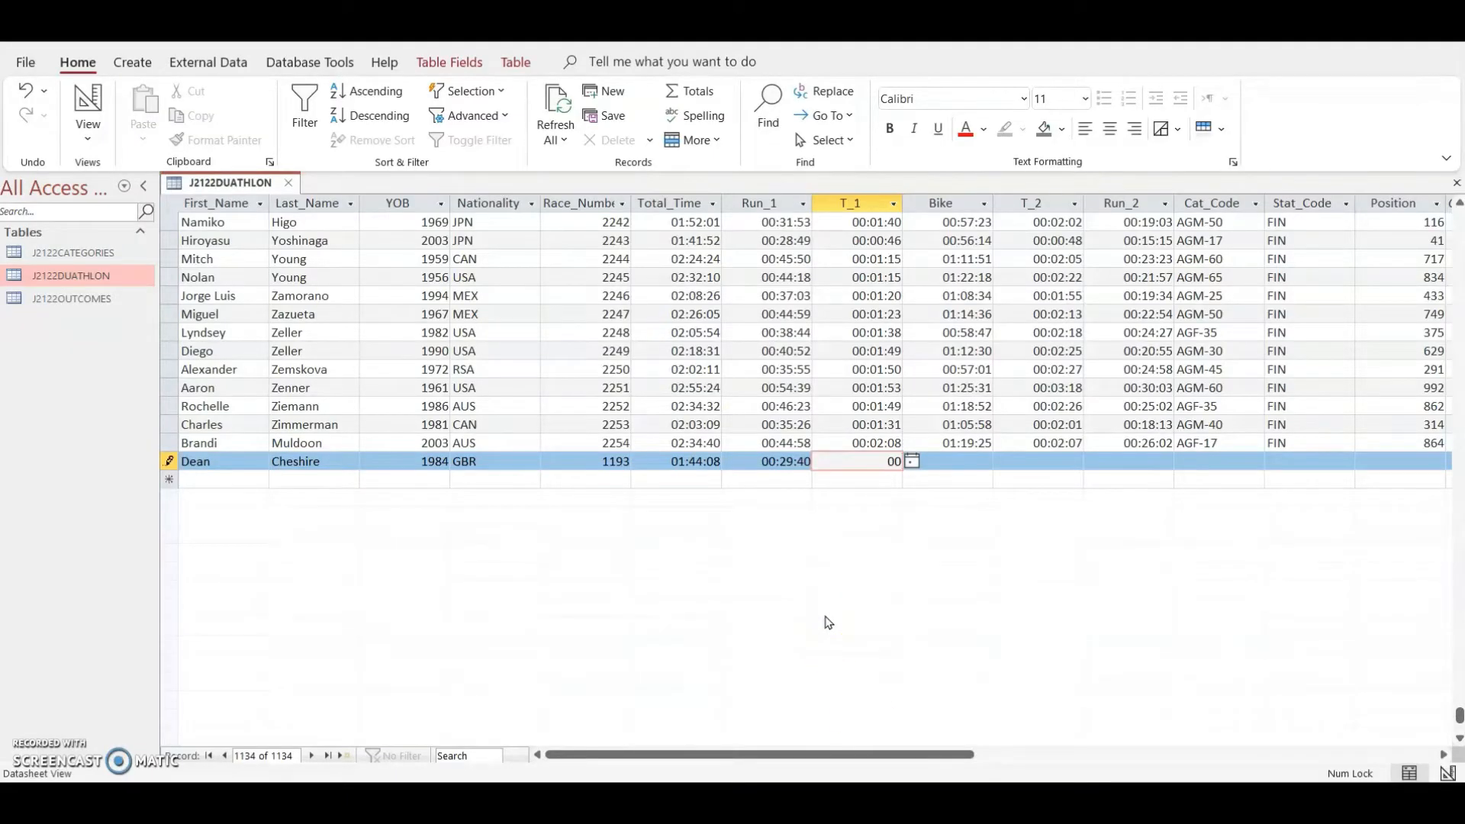
type(":")
key("BackSpace")
type(":20")
key("Tab")
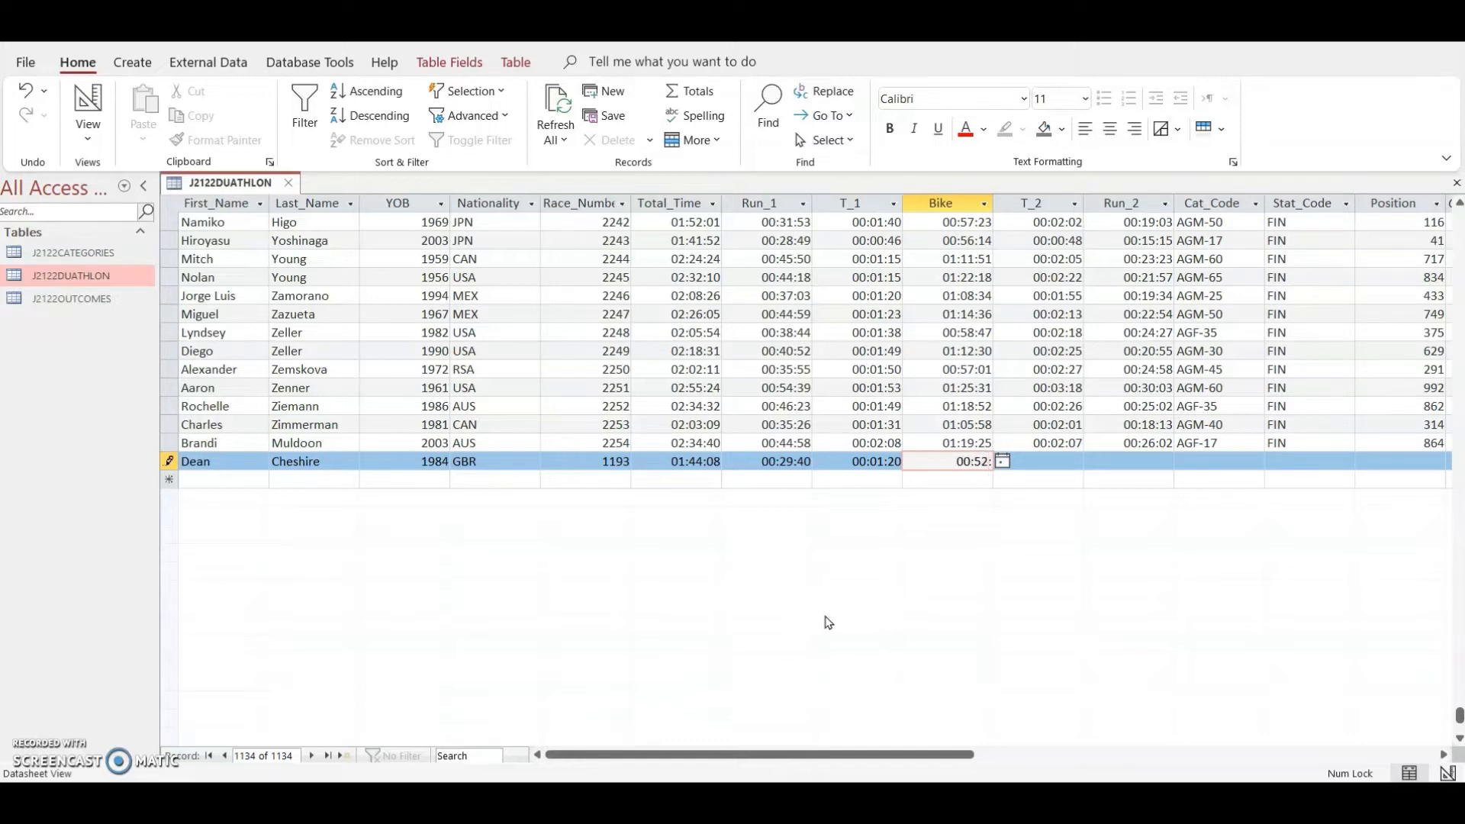
type("00:52:50")
key("Tab")
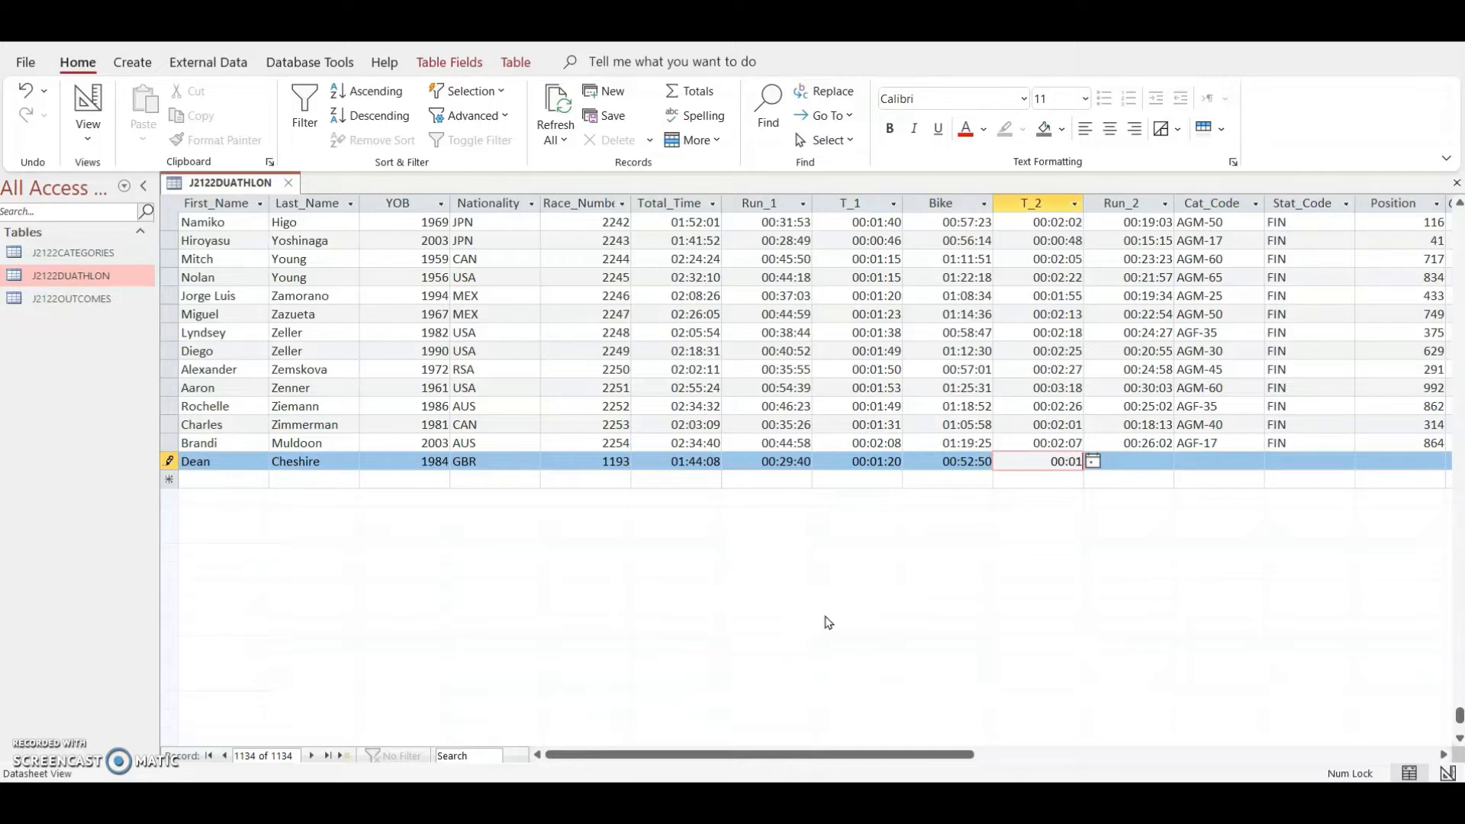
type("00:01:58")
key("Tab")
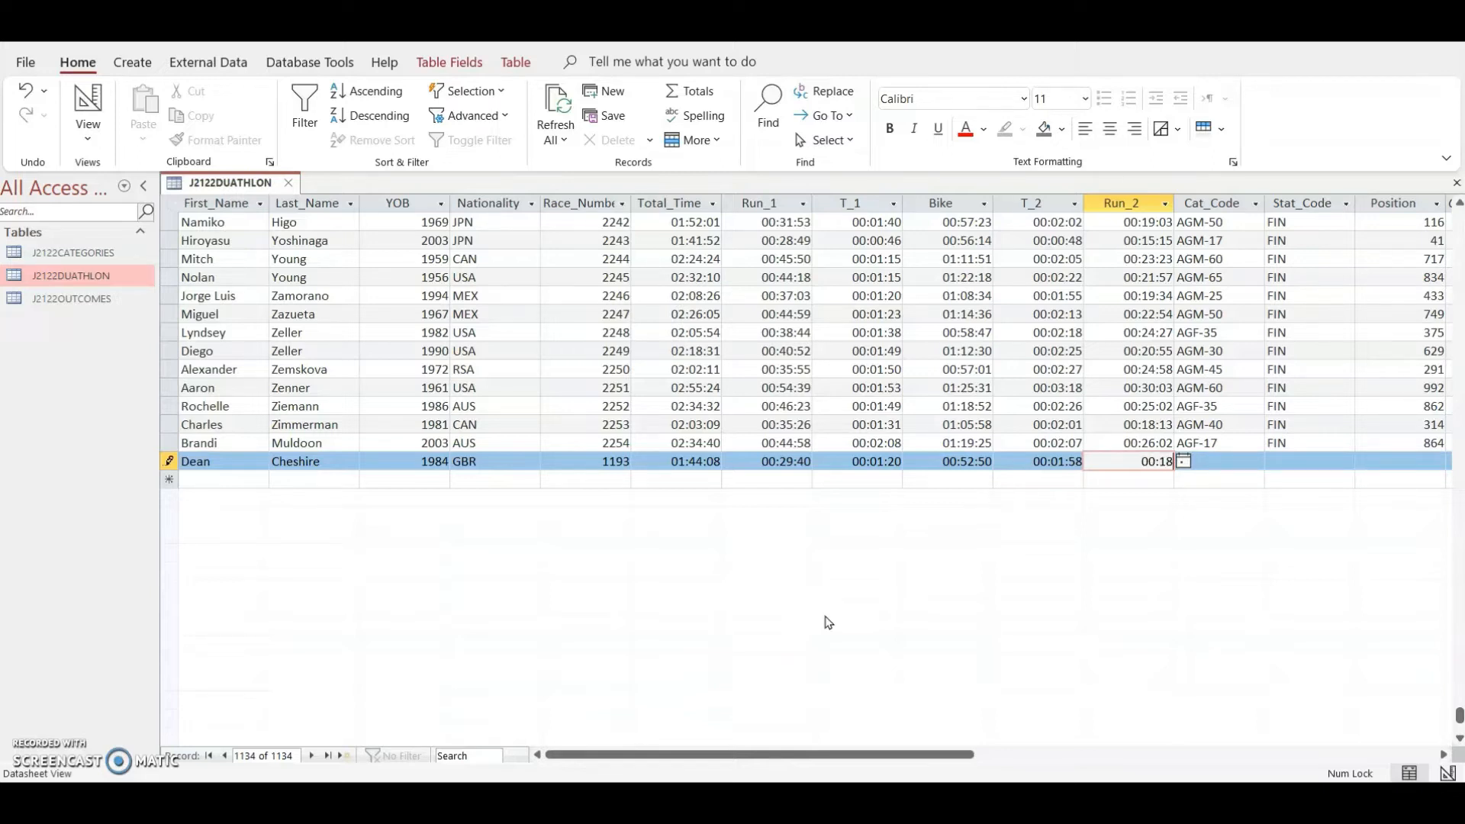
type("0")
key("Tab")
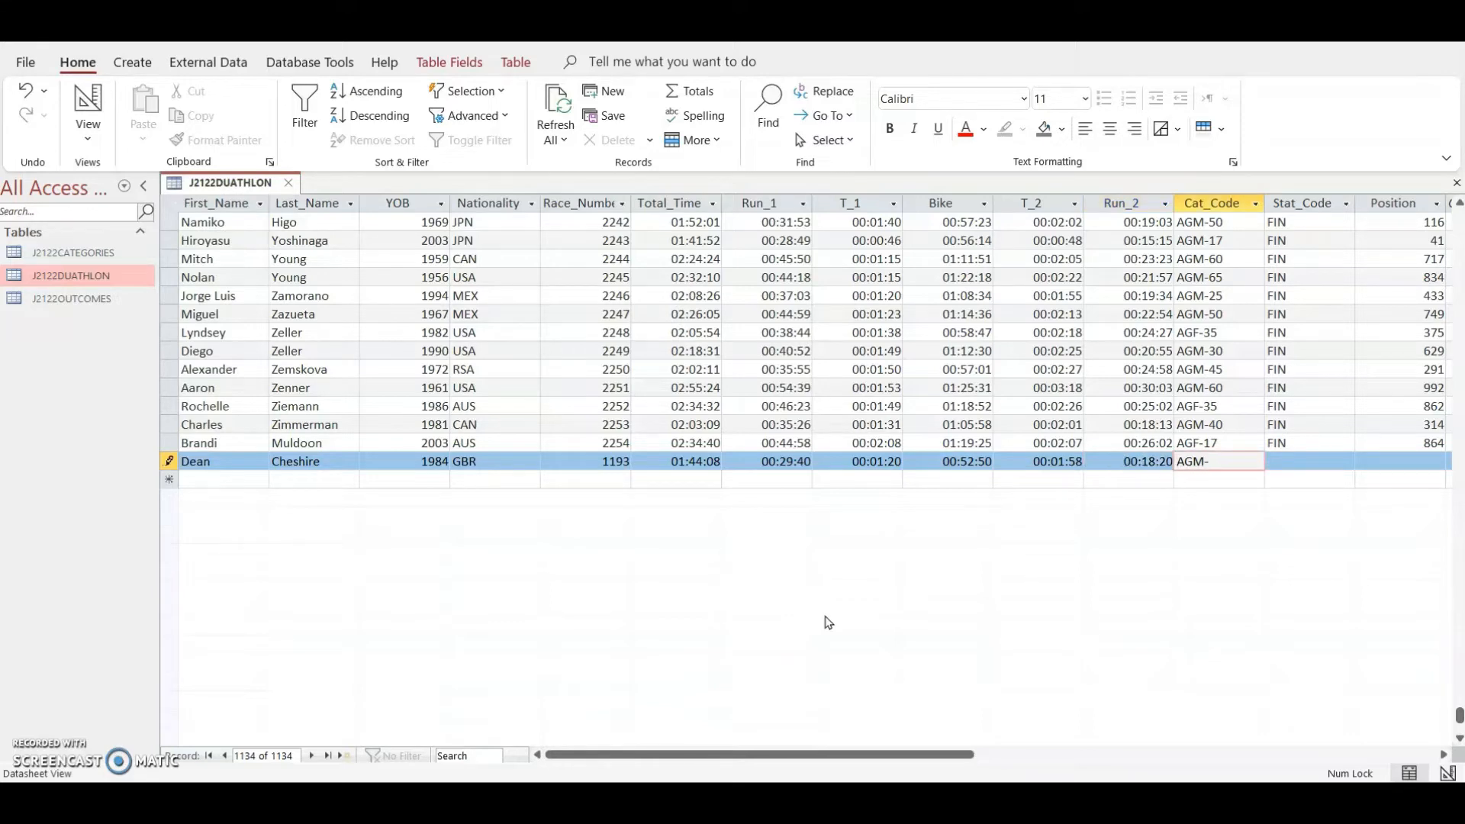
- Set the new record's Cat_Code to AGM-35, Stat_Code to FIN and Position to 53, and save the record
key("Tab")
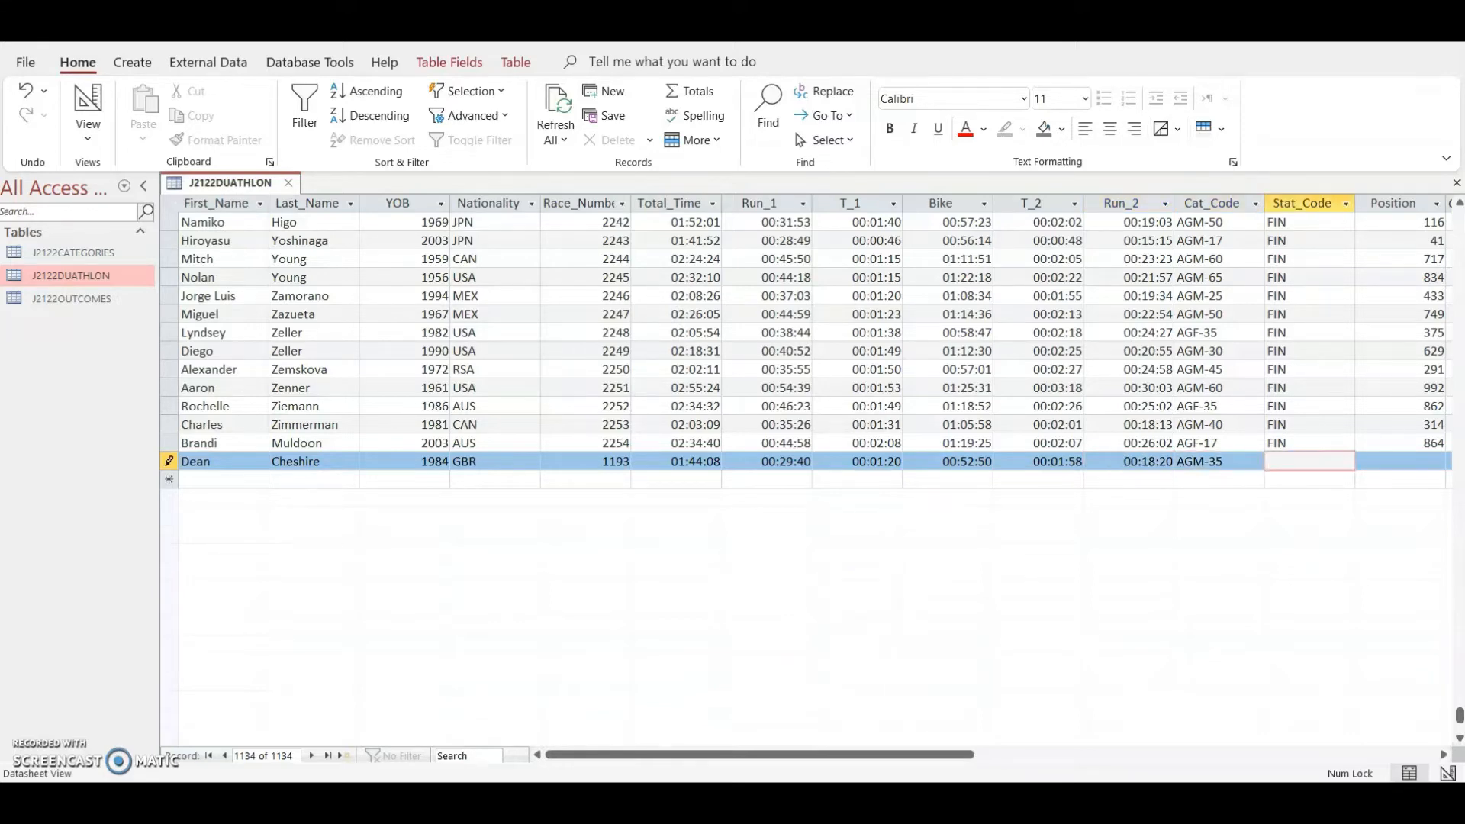
key("alt+Tab")
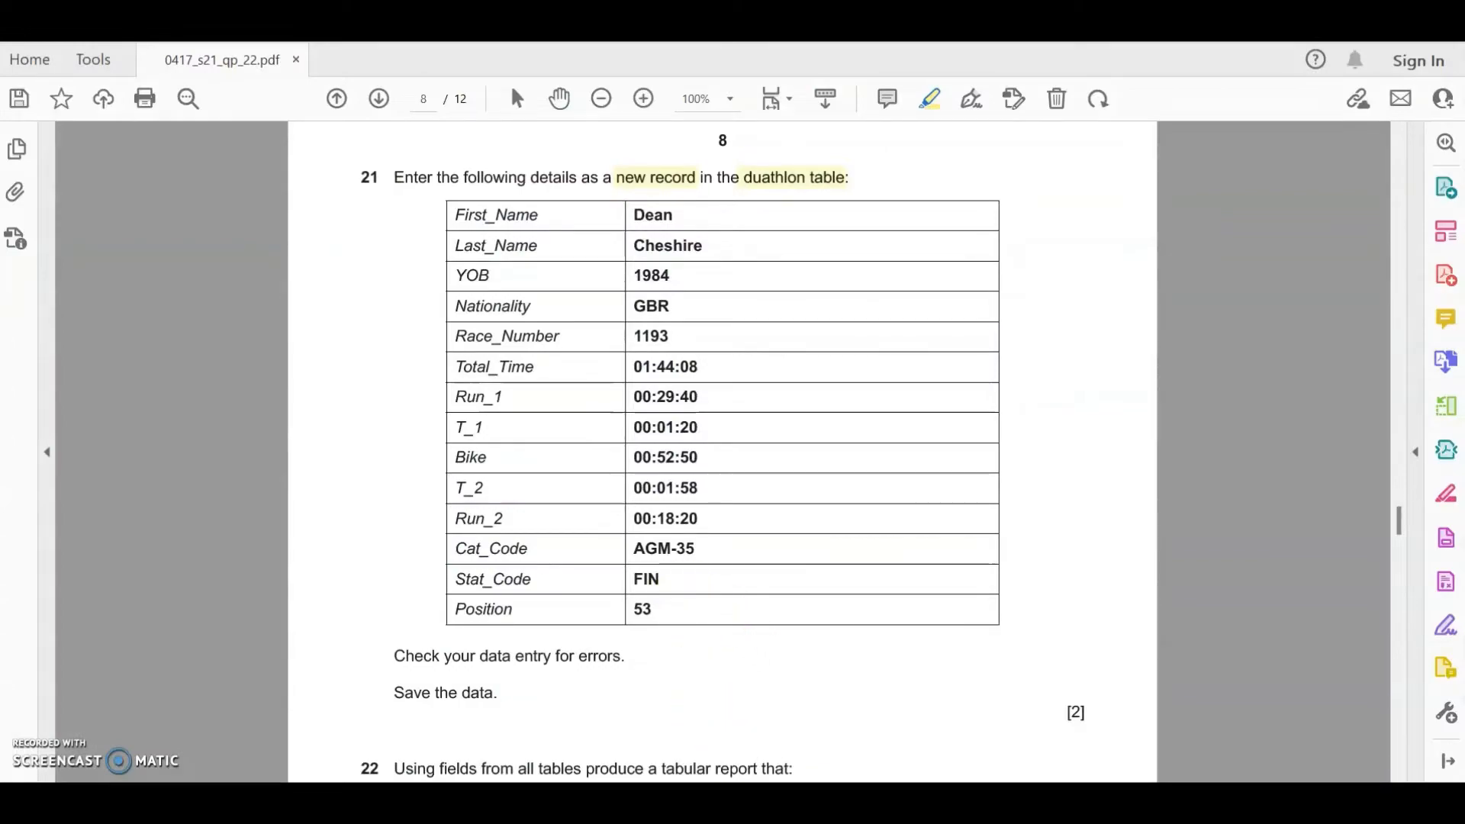
key("alt+Tab")
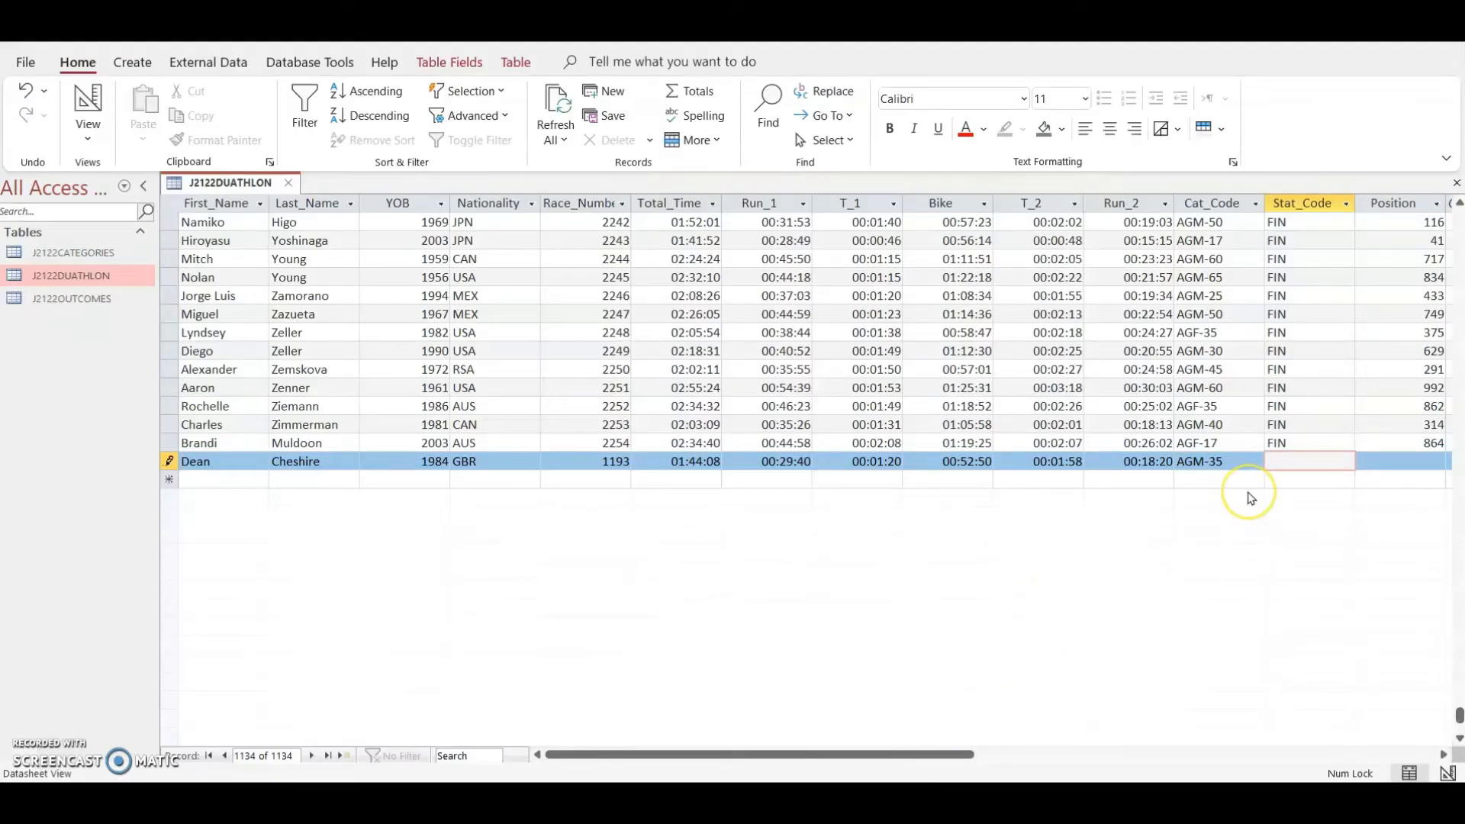
key("Tab")
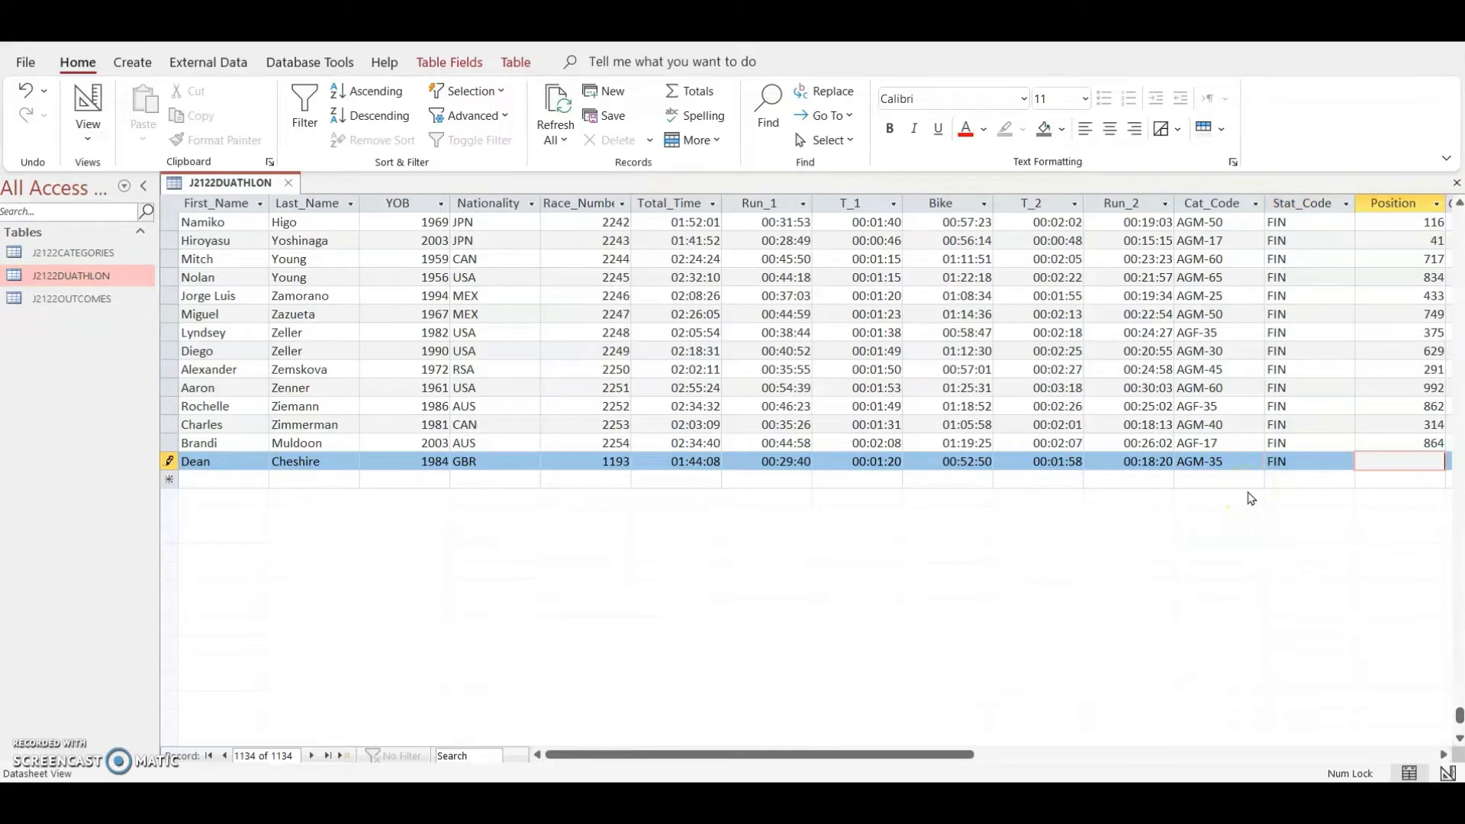
type("53")
key("shift+Return")
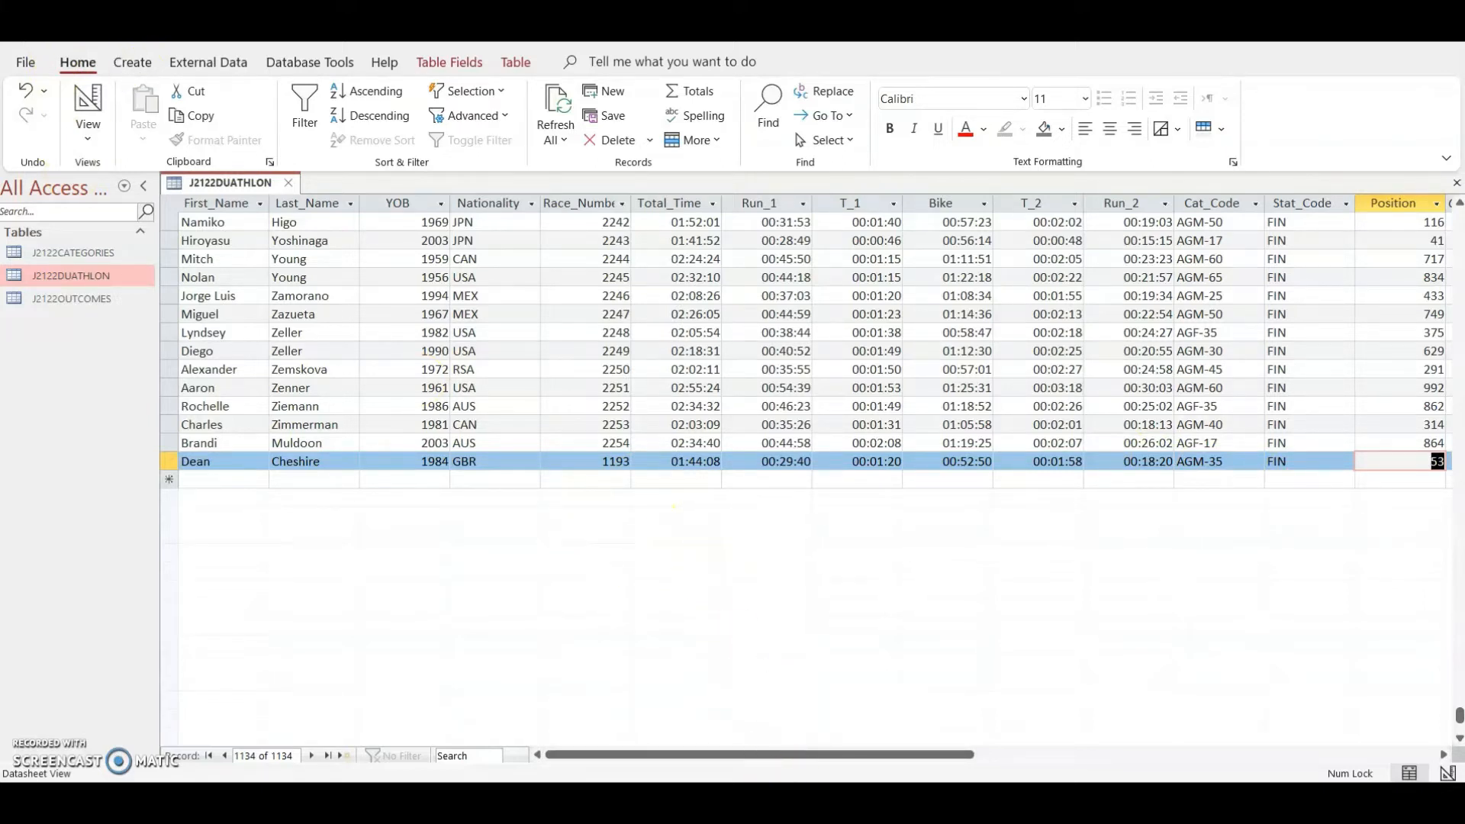
- Switch to the exam paper PDF and highlight "fields from all tables", "tabular report", "Elite-Pro" and "does not include FIN" in step 22
left_click(786, 619)
left_click(786, 732)
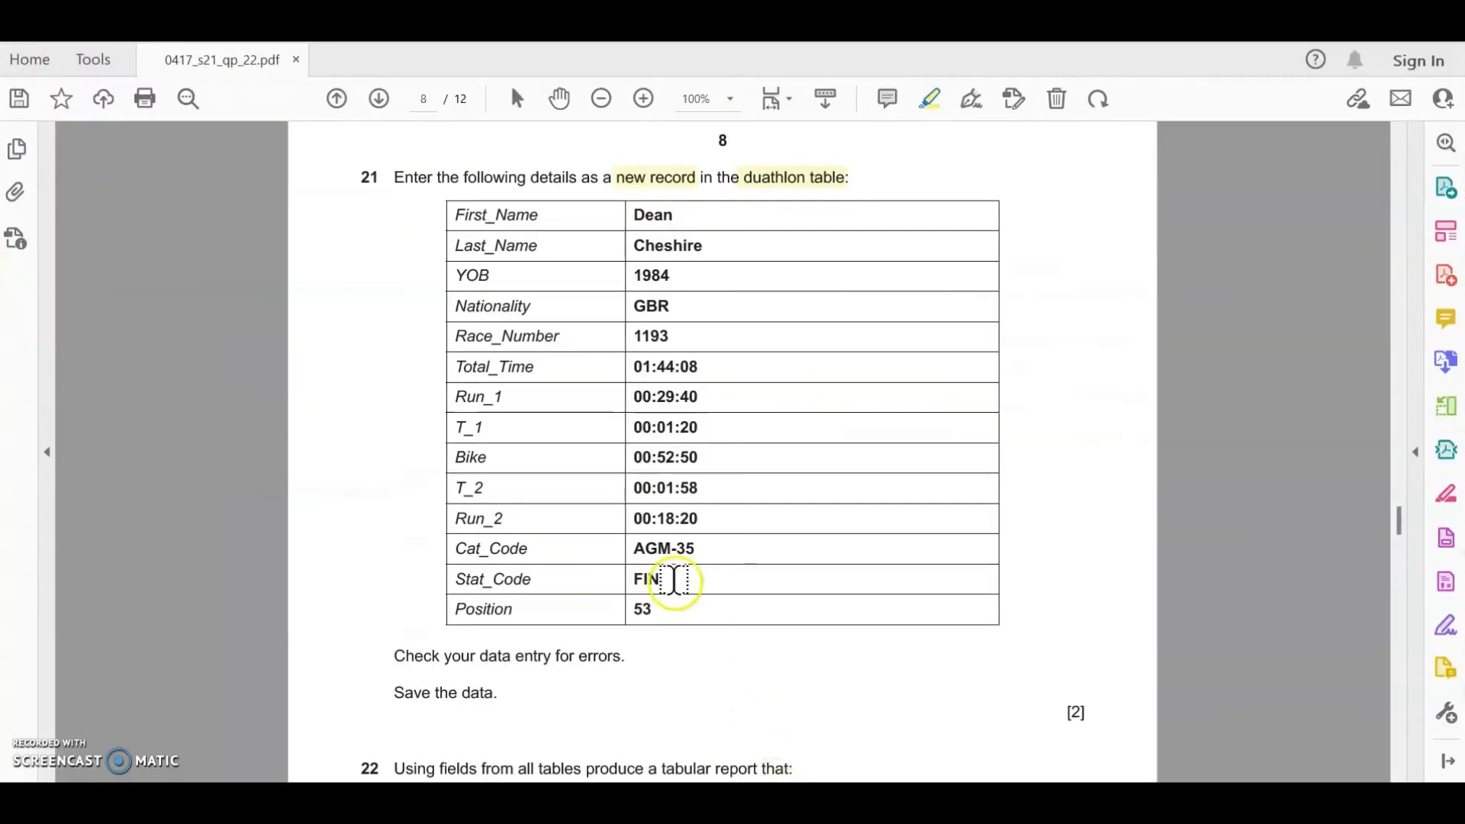
scroll(663, 580, "down", 3)
scroll(677, 578, "down", 5)
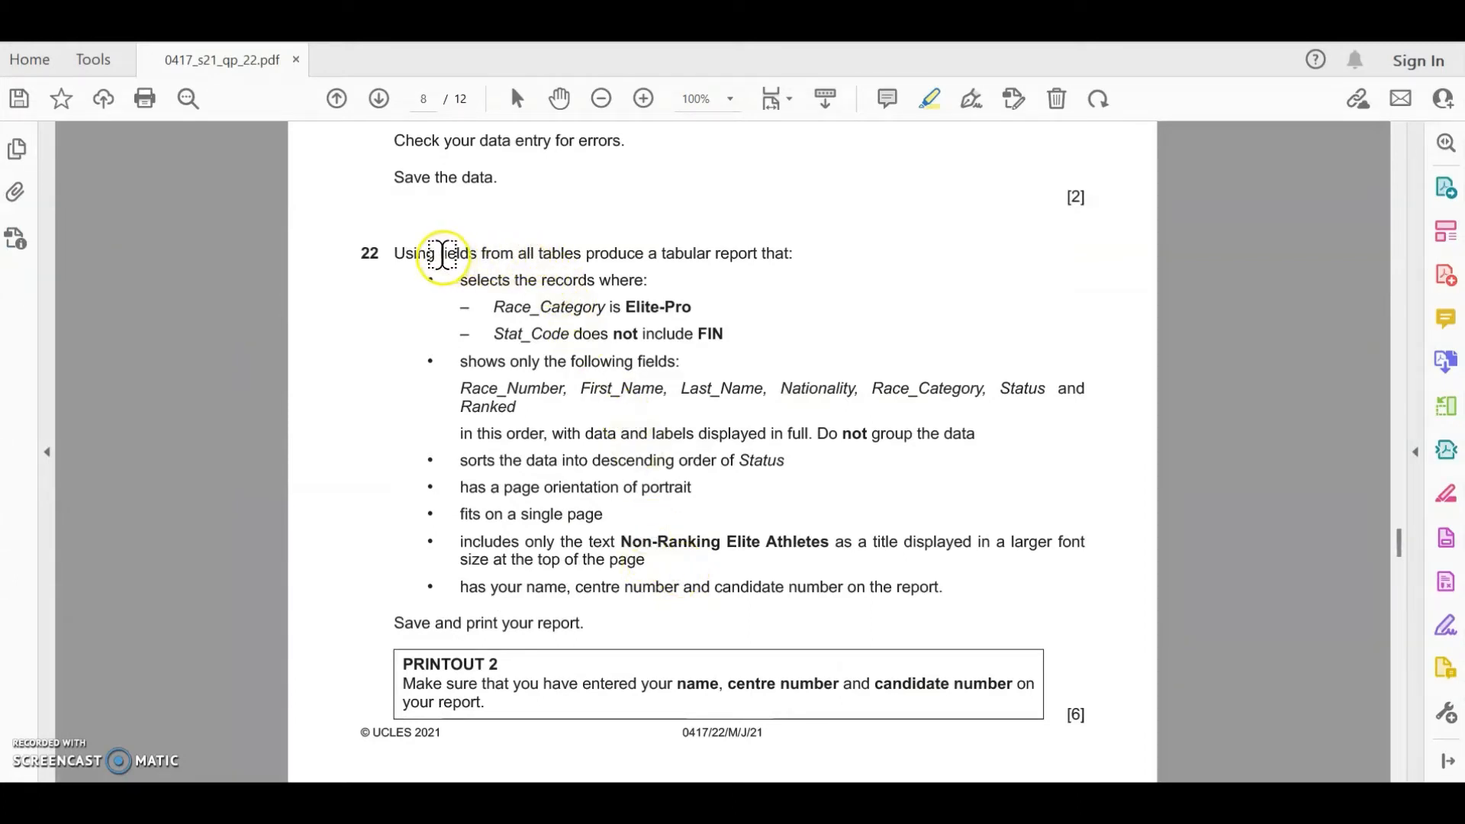
left_click_drag(442, 254, 759, 254)
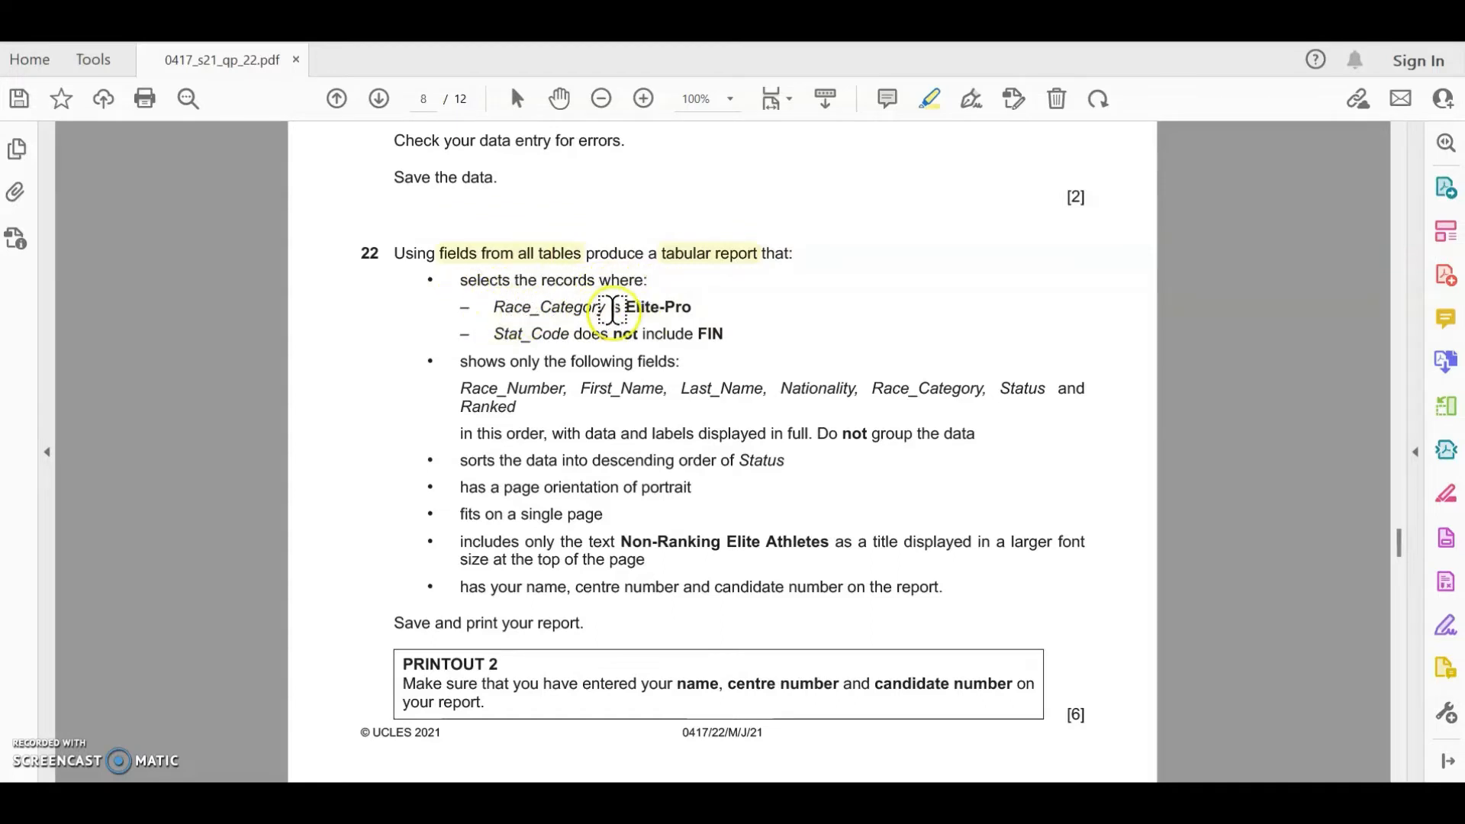
left_click_drag(627, 307, 692, 309)
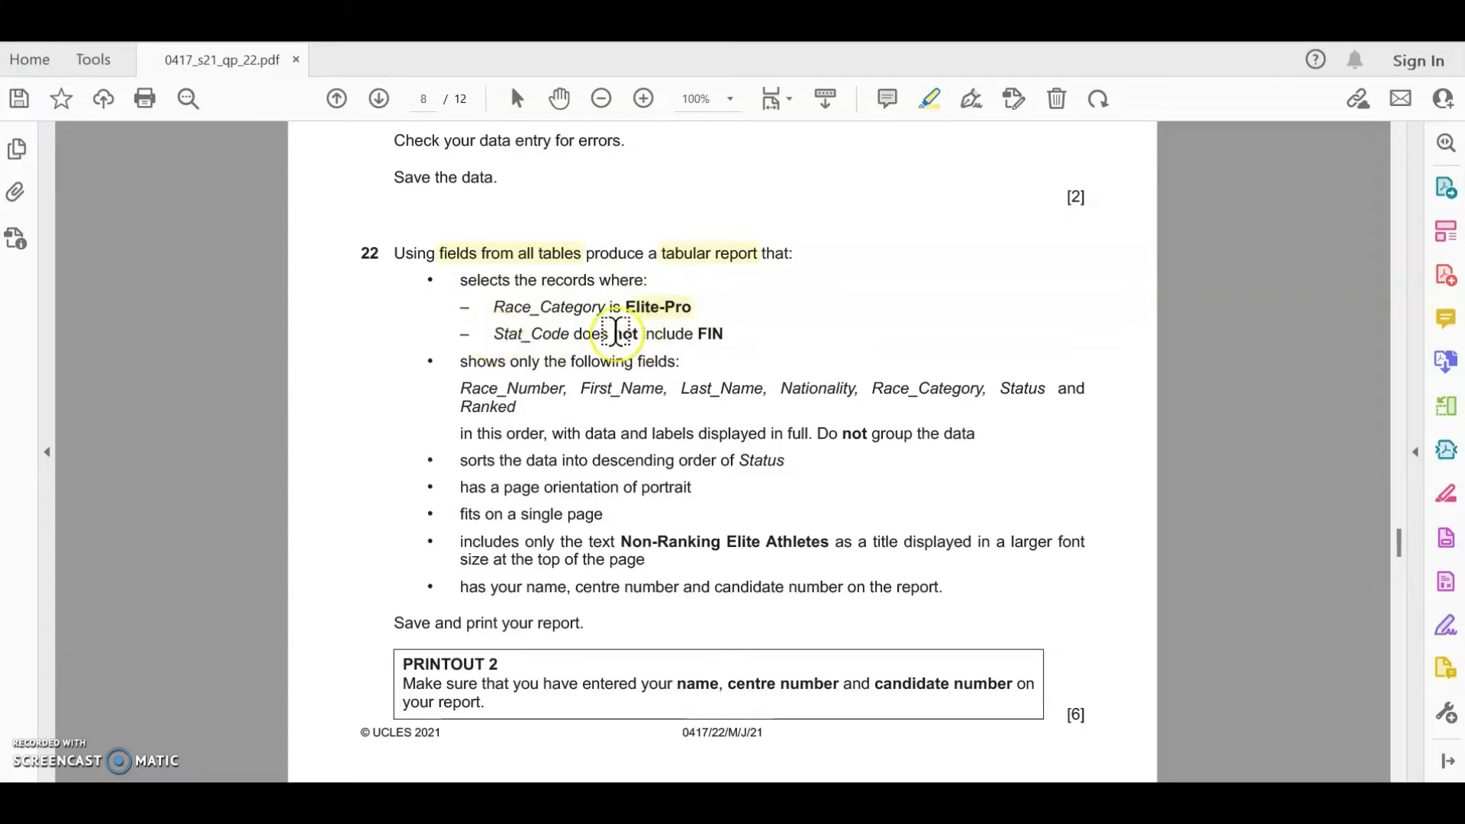
left_click_drag(574, 334, 723, 333)
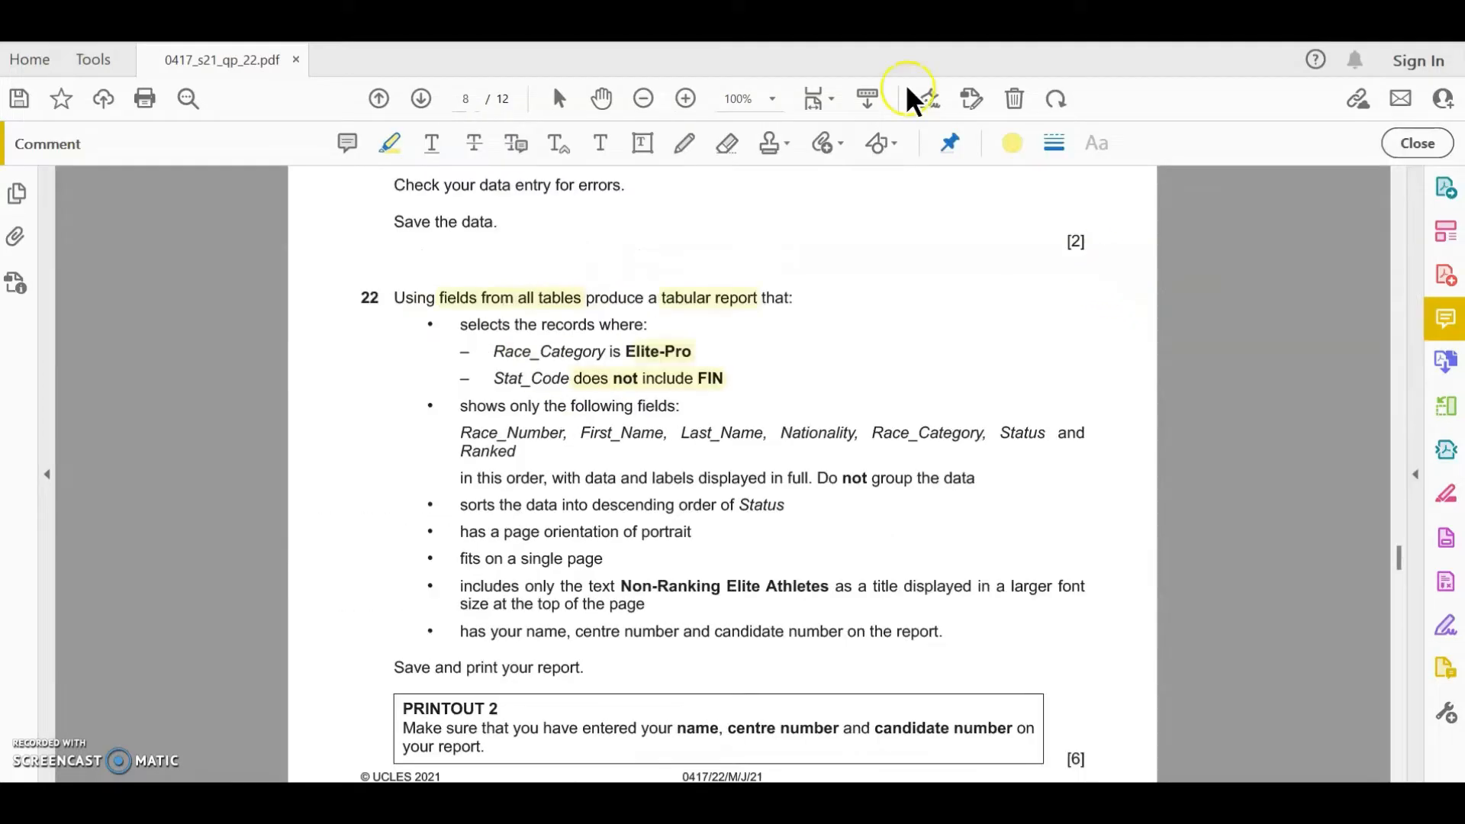
- Draw a red freehand "<>" beside the Stat_Code criterion in step 22 and underline "does not" in red
left_click(684, 143)
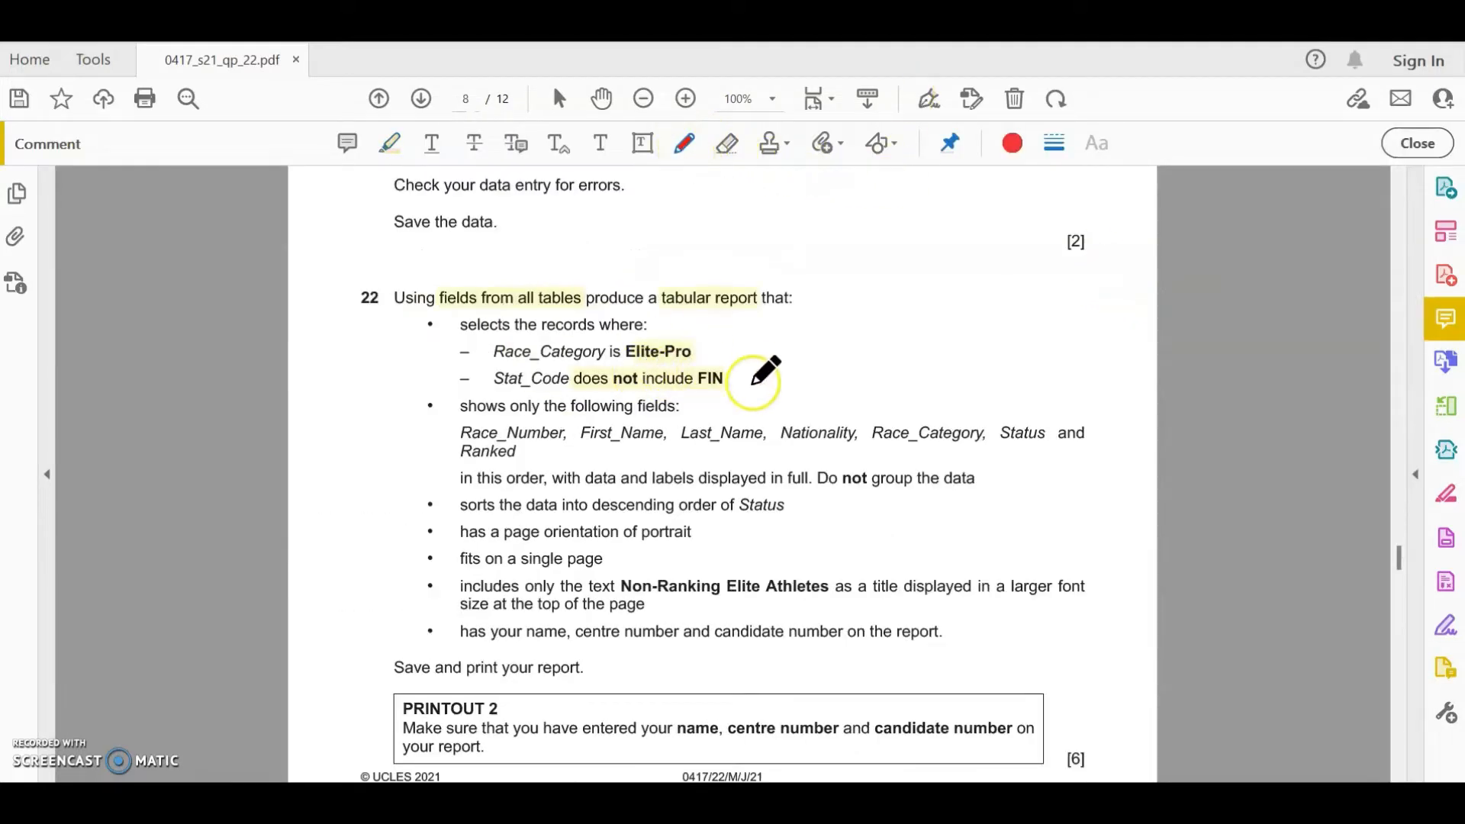
mouse_move(752, 384)
left_mouse_down()
mouse_move(749, 369)
mouse_move(742, 382)
mouse_move(763, 385)
mouse_move(768, 369)
mouse_move(782, 382)
mouse_move(770, 390)
left_mouse_up()
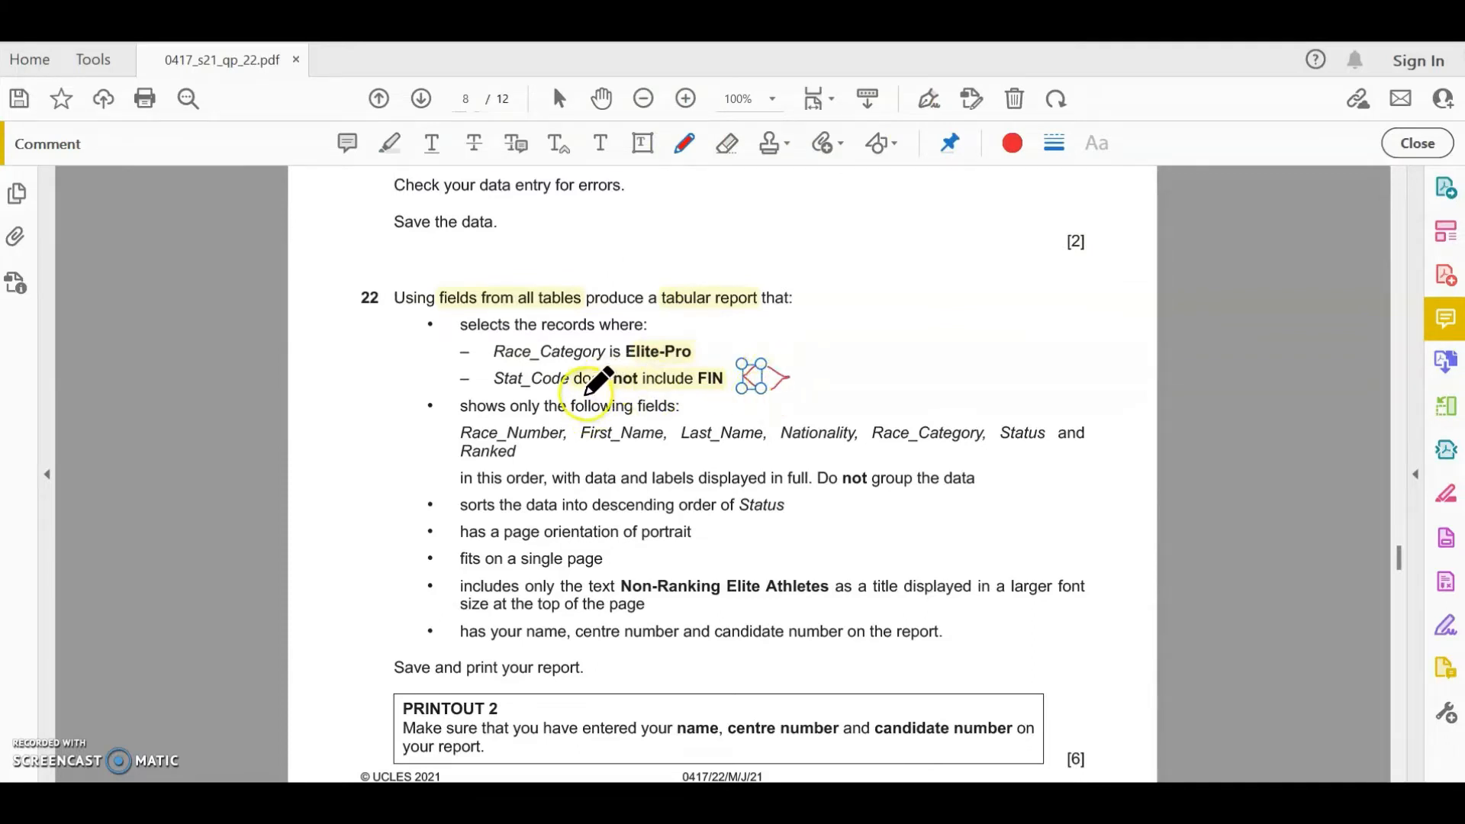
left_click_drag(585, 394, 649, 393)
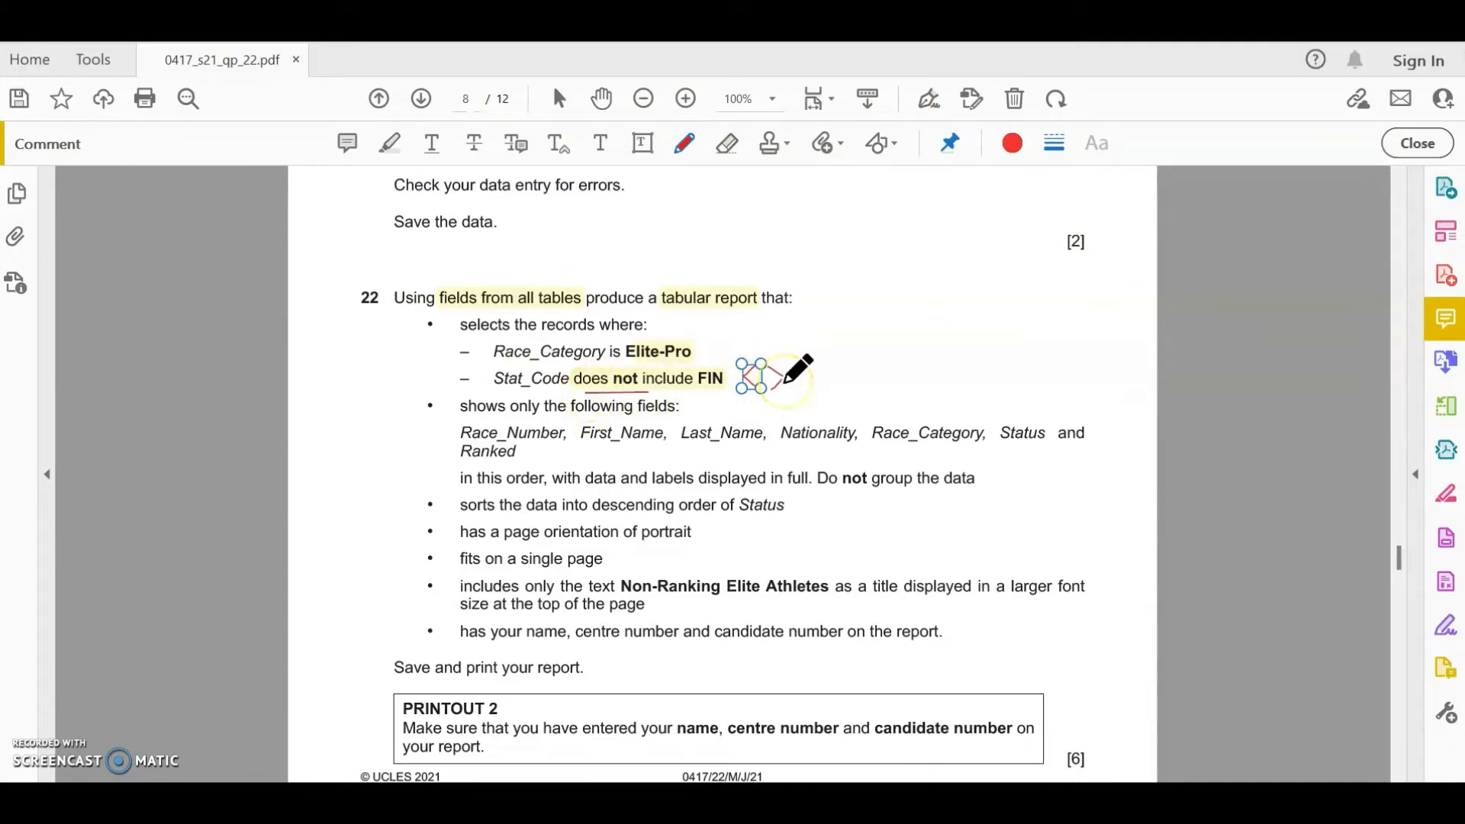
- Highlight the required field list from Race_Number to Ranked, "Do not group the data" and "descending order of Status" in step 22
left_click(389, 143)
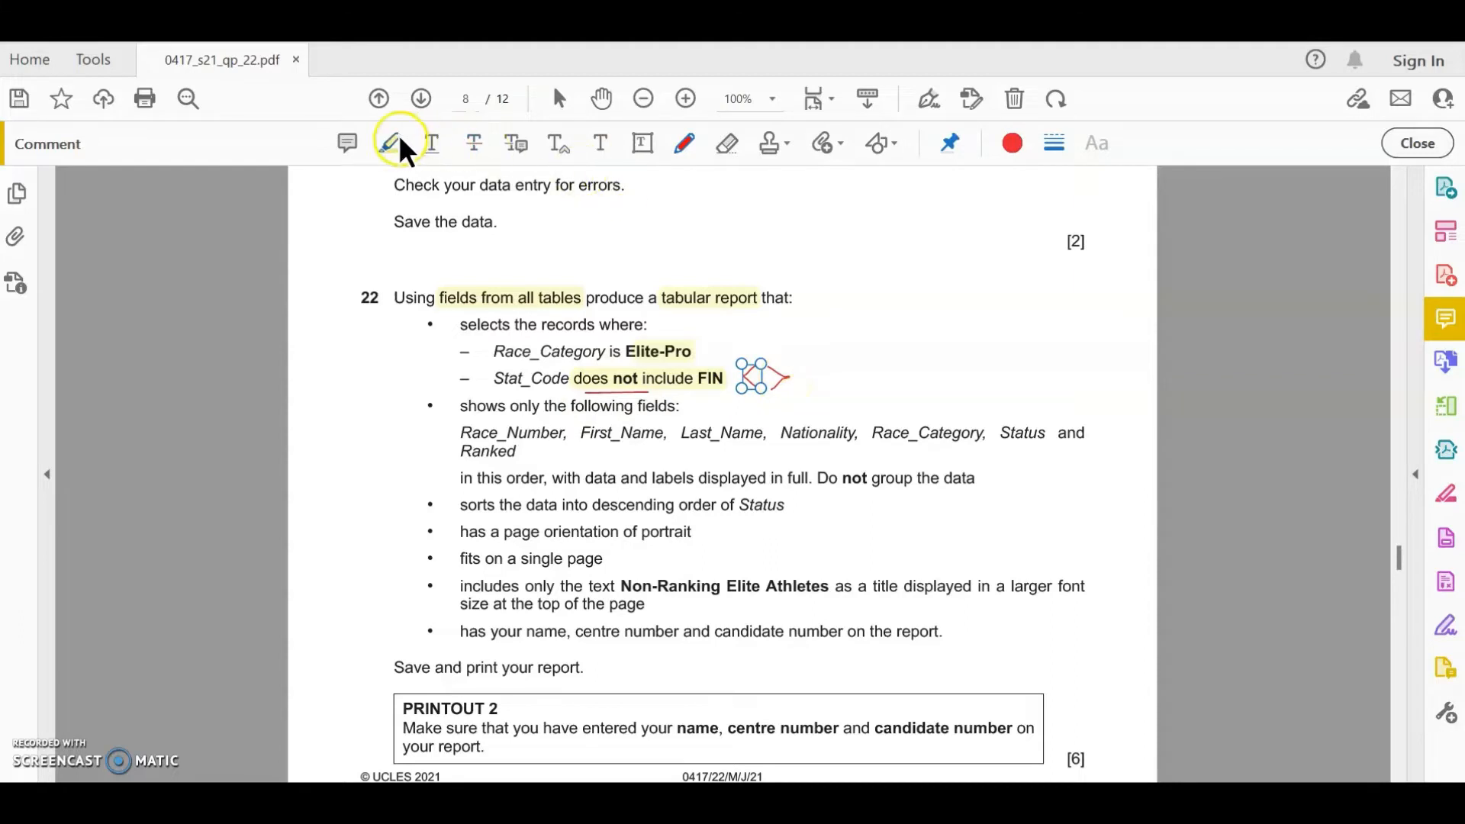
left_click(476, 436)
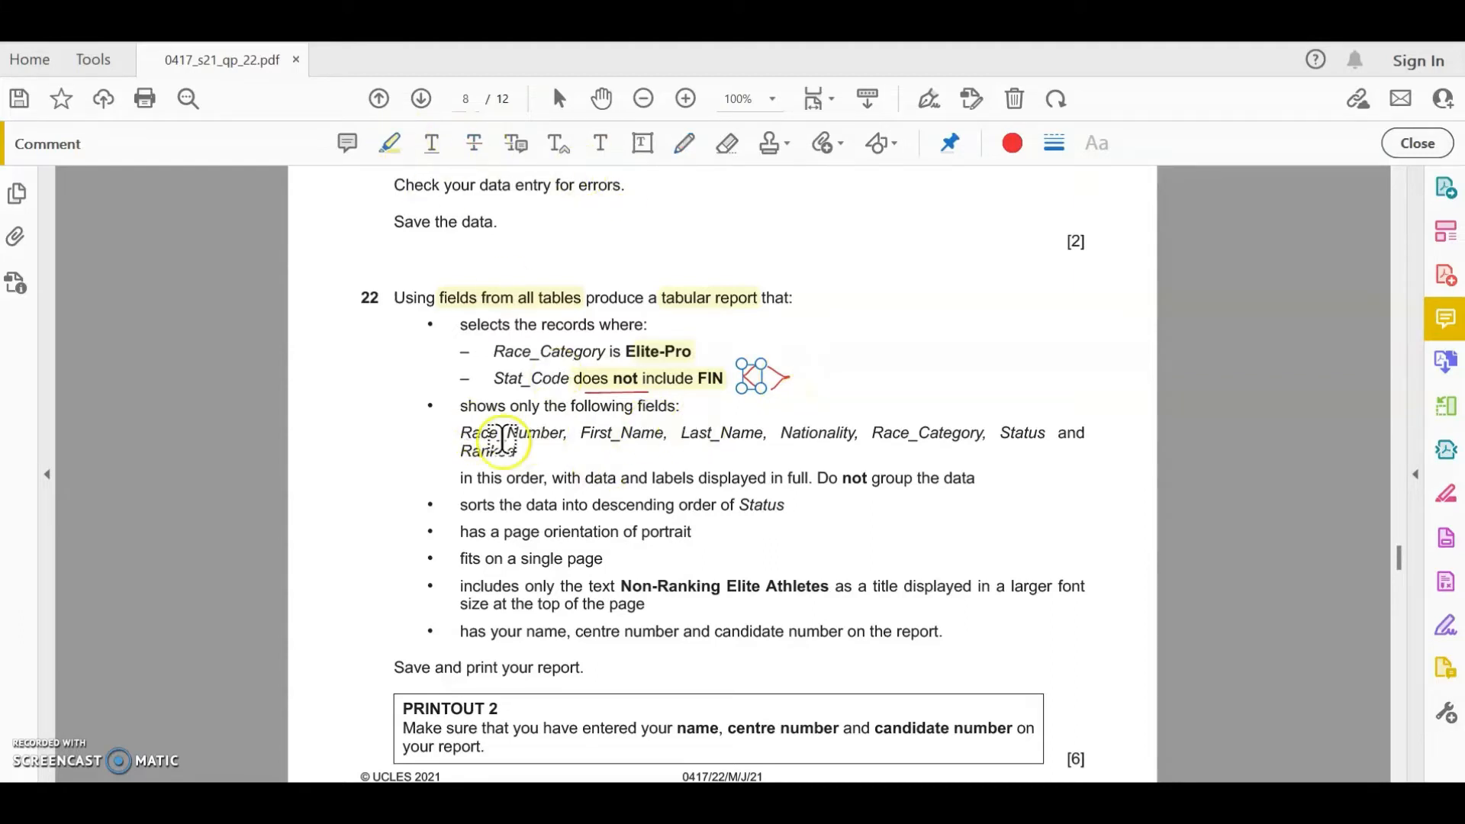
mouse_move(457, 433)
left_mouse_down()
mouse_move(1063, 434)
mouse_move(557, 480)
mouse_move(513, 450)
mouse_move(519, 468)
left_mouse_up()
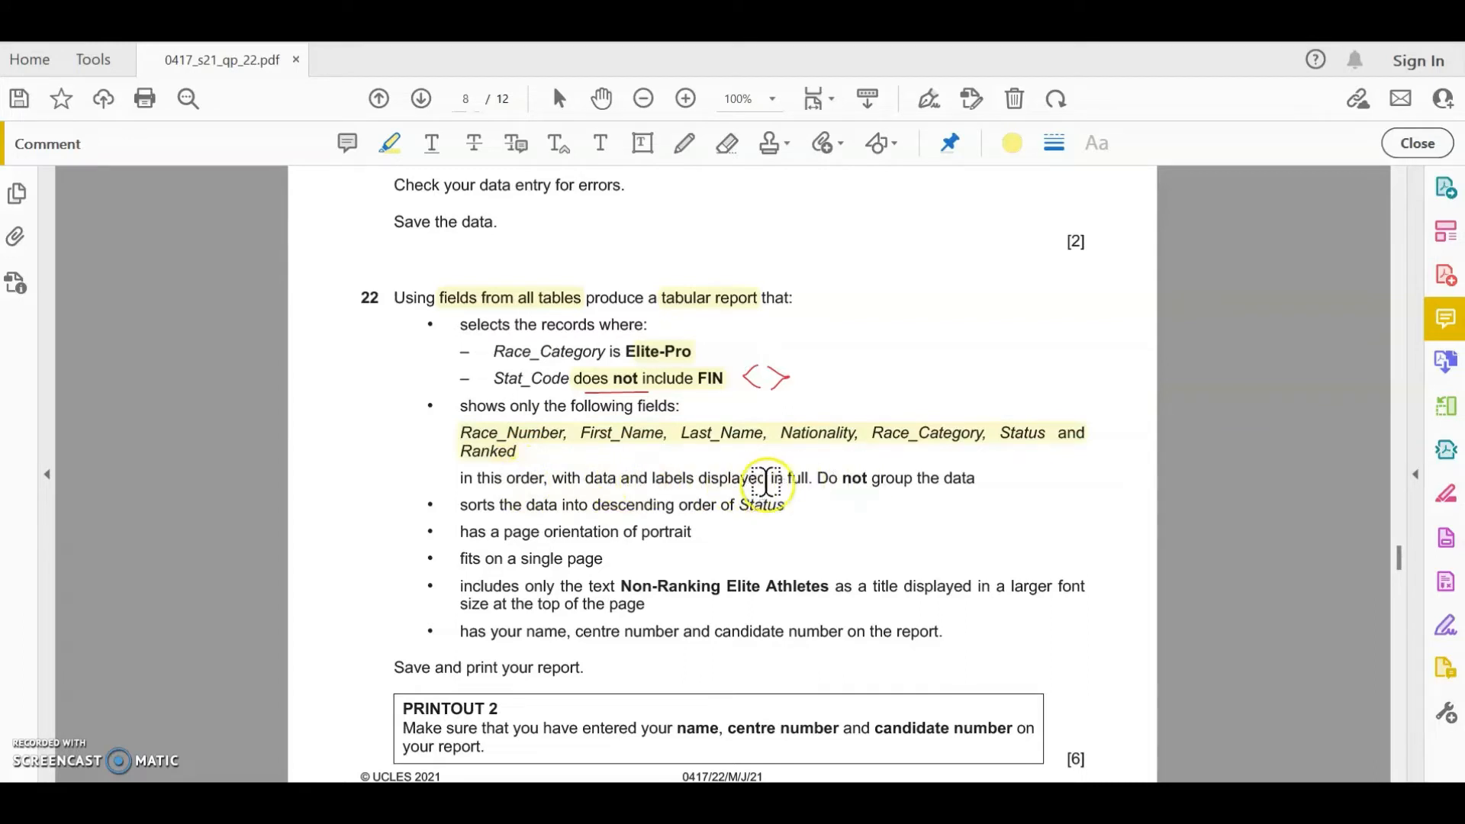
left_click_drag(823, 478, 964, 480)
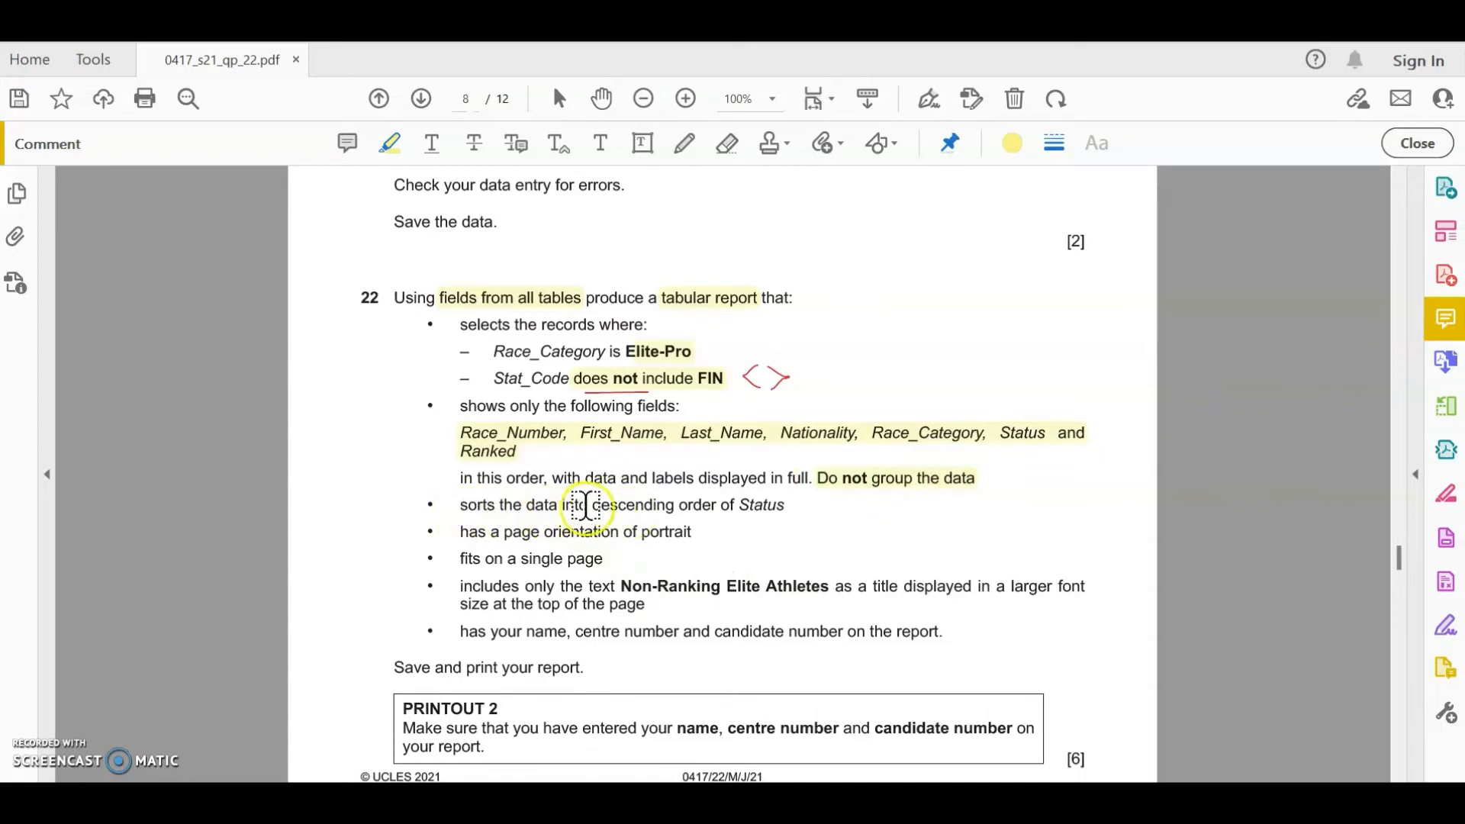
left_click_drag(592, 506, 786, 503)
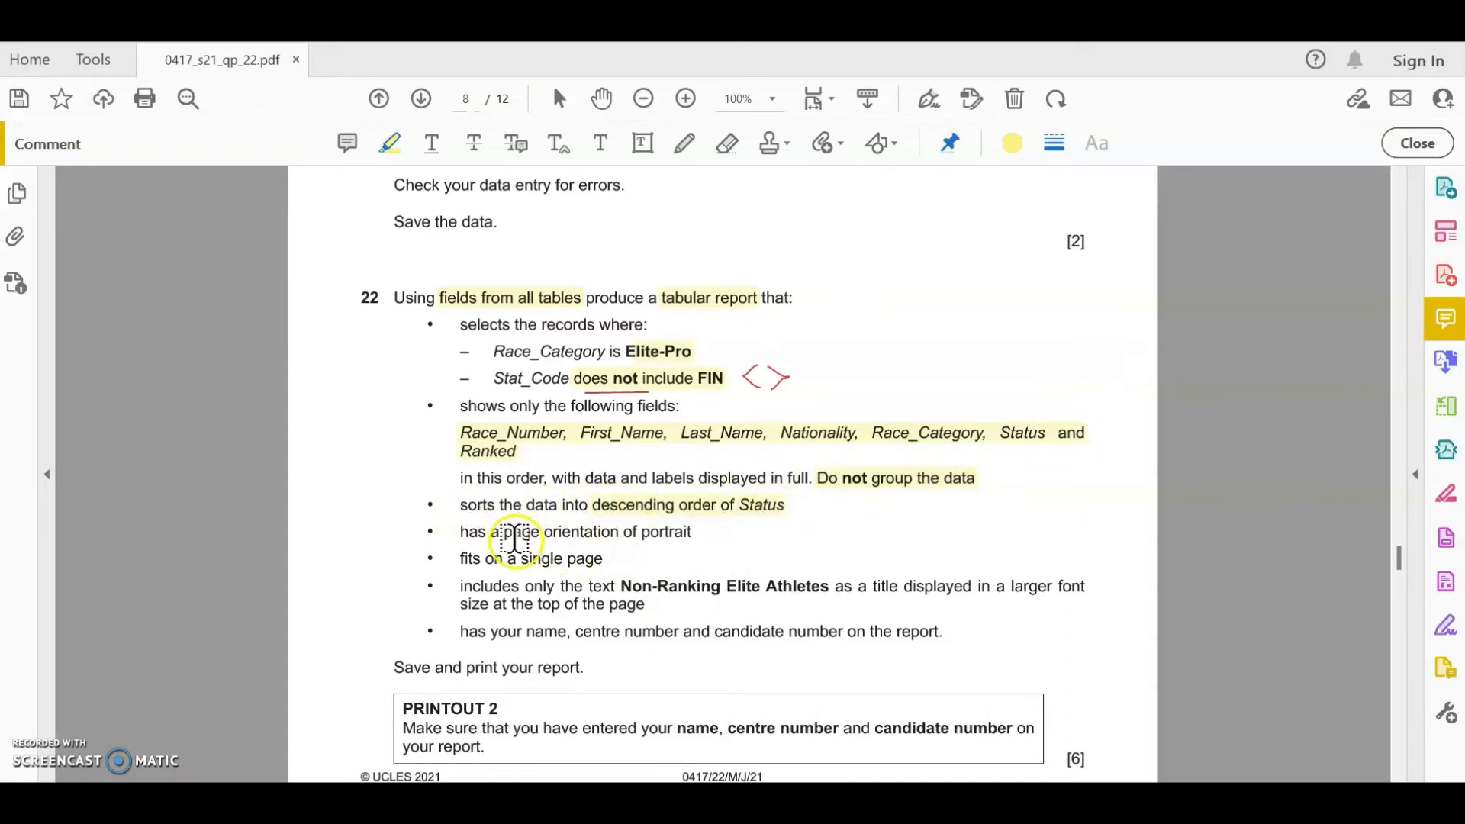
- Highlight "portrait", "single page", the title "Non-Ranking Elite Athletes", "larger font" and "your name, centre number and candidate number" in step 22
double_click(660, 537)
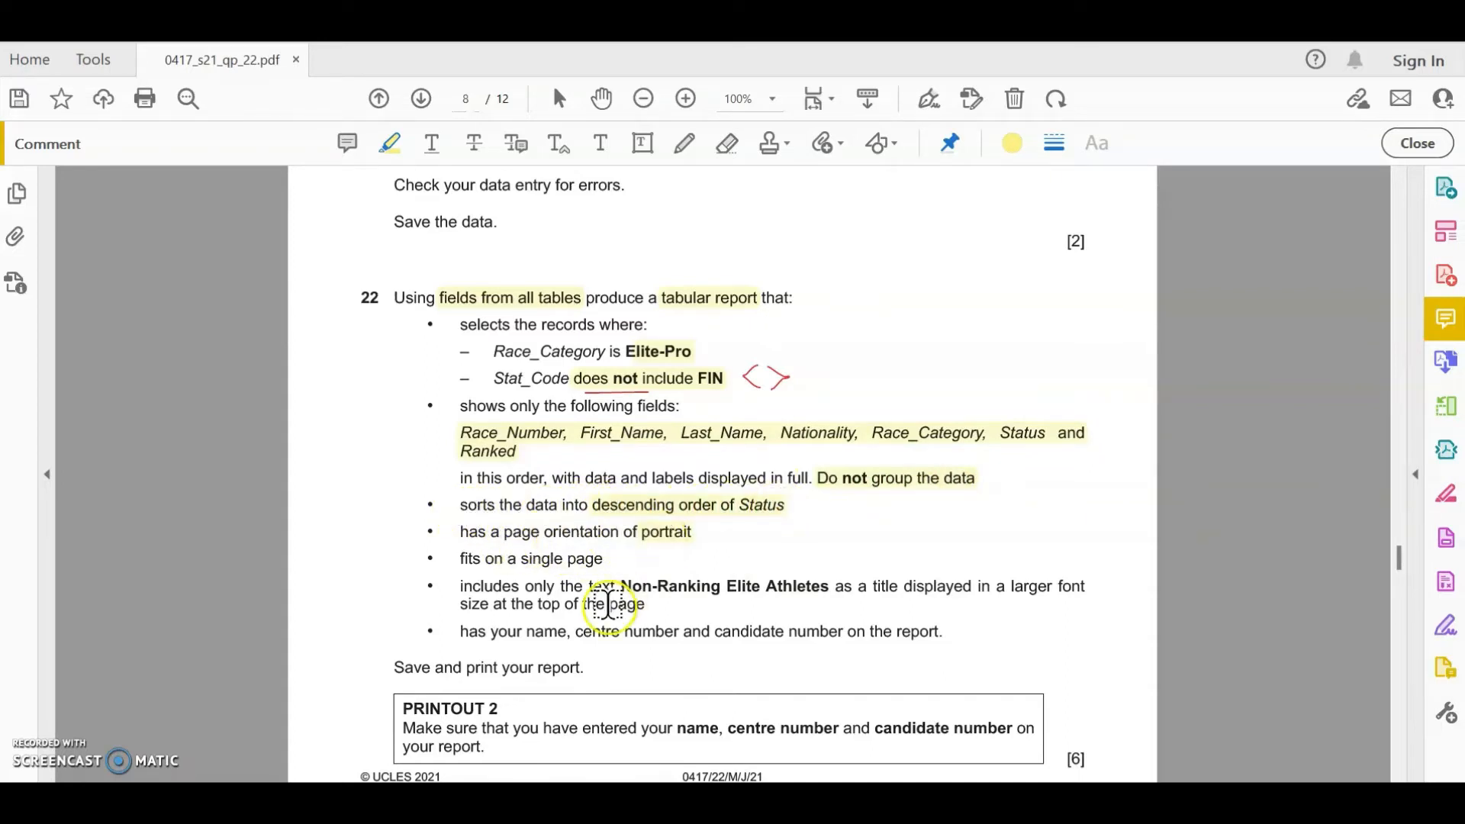
left_click_drag(521, 559, 611, 603)
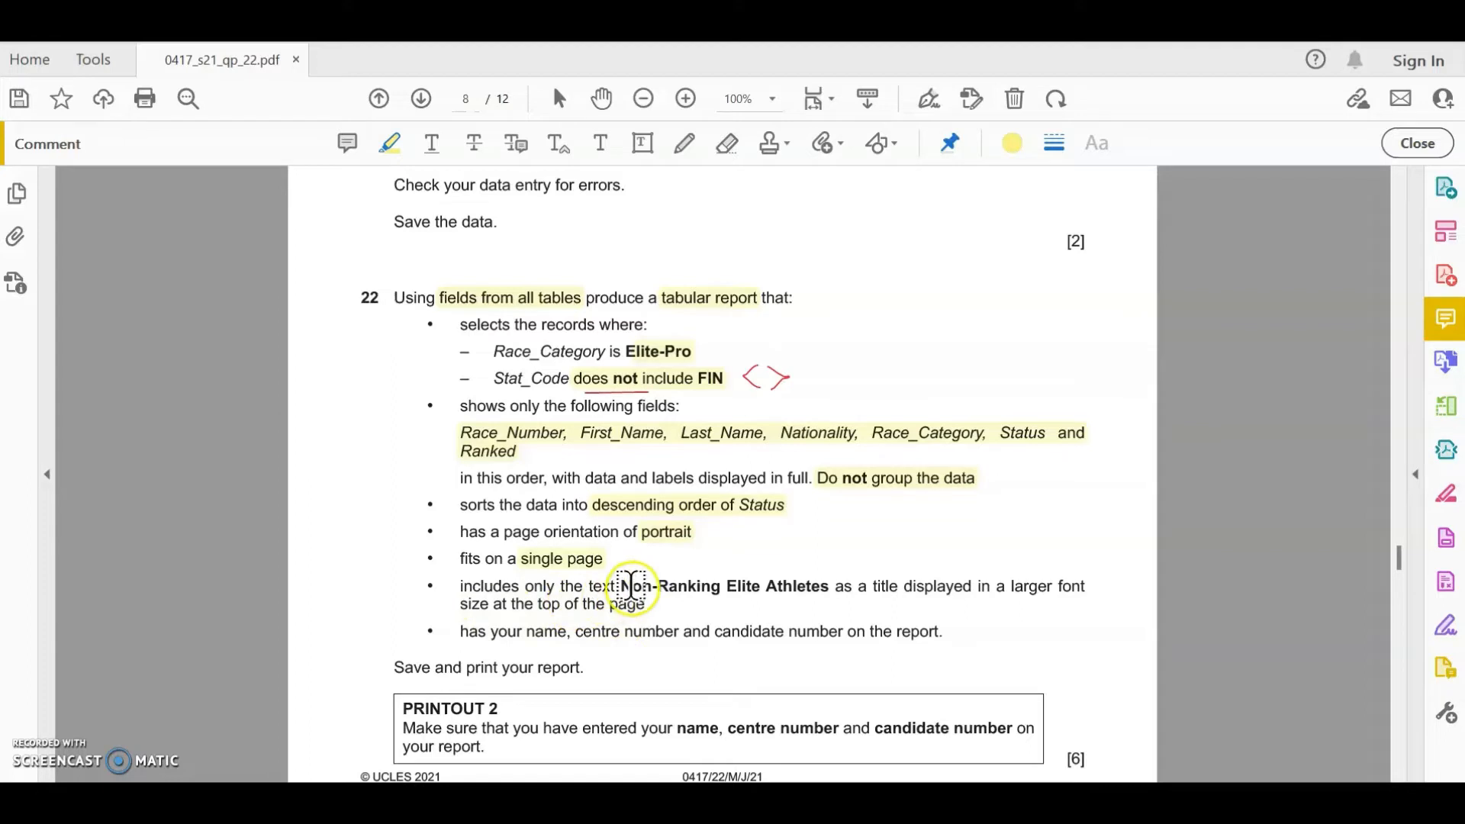
left_click_drag(622, 590, 830, 586)
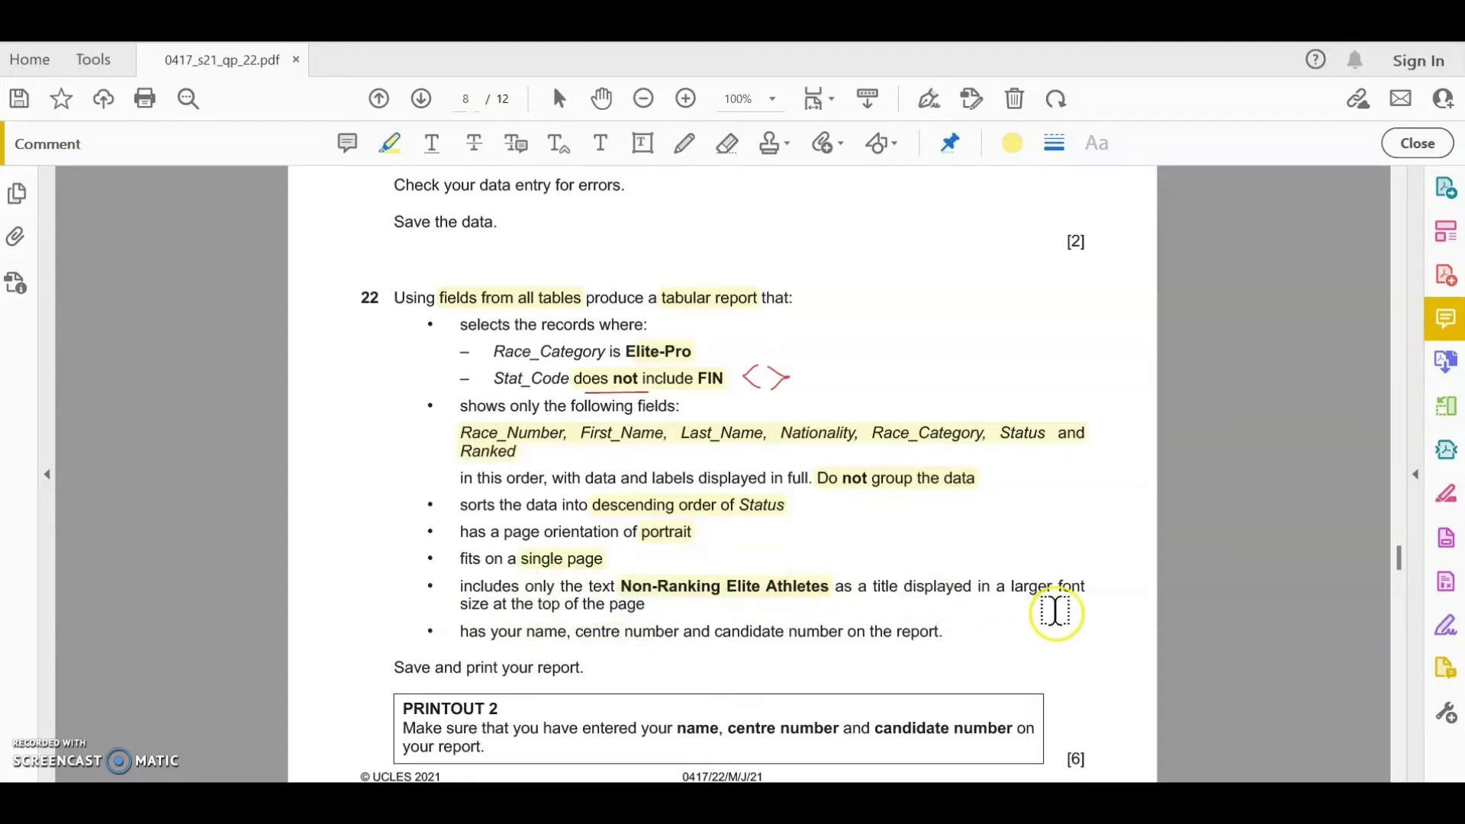
left_click_drag(1012, 586, 1084, 586)
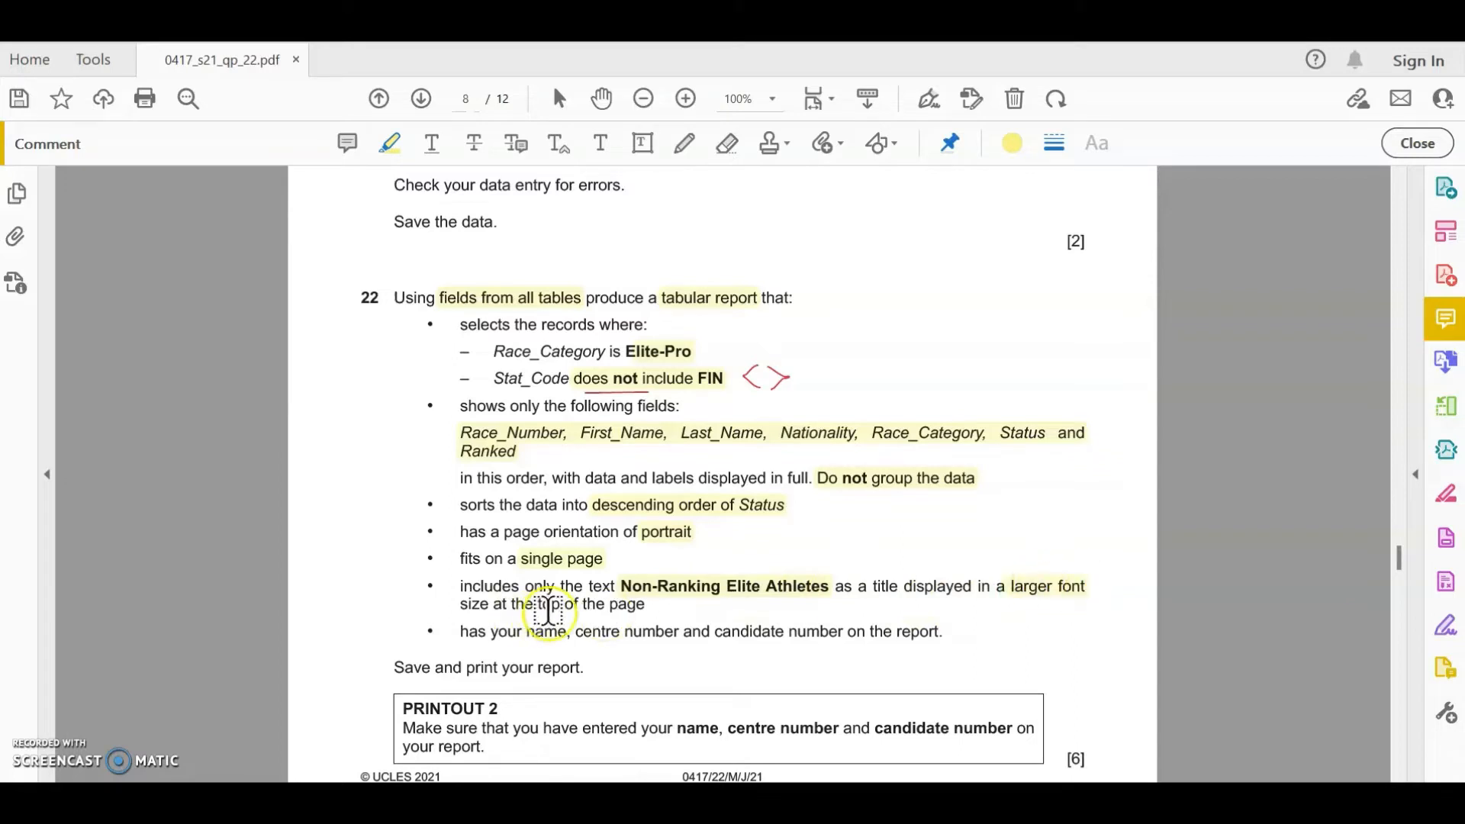
left_click_drag(493, 635, 843, 634)
- Set the pencil colour to blue, bracket the record-selection and field bullets of step 22, and write "Query" beside them
scroll(975, 641, "down", 1)
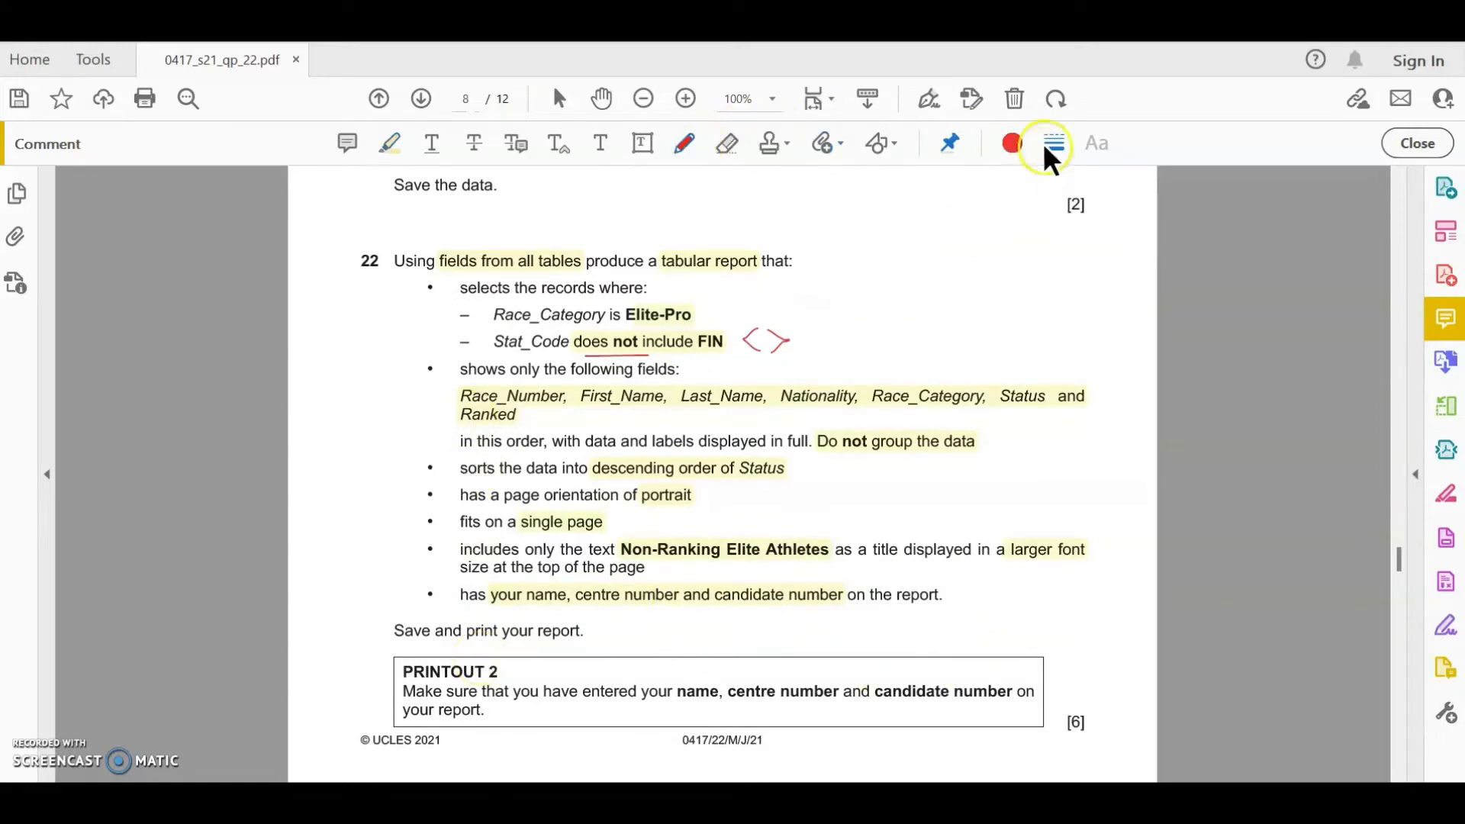
left_click(1013, 142)
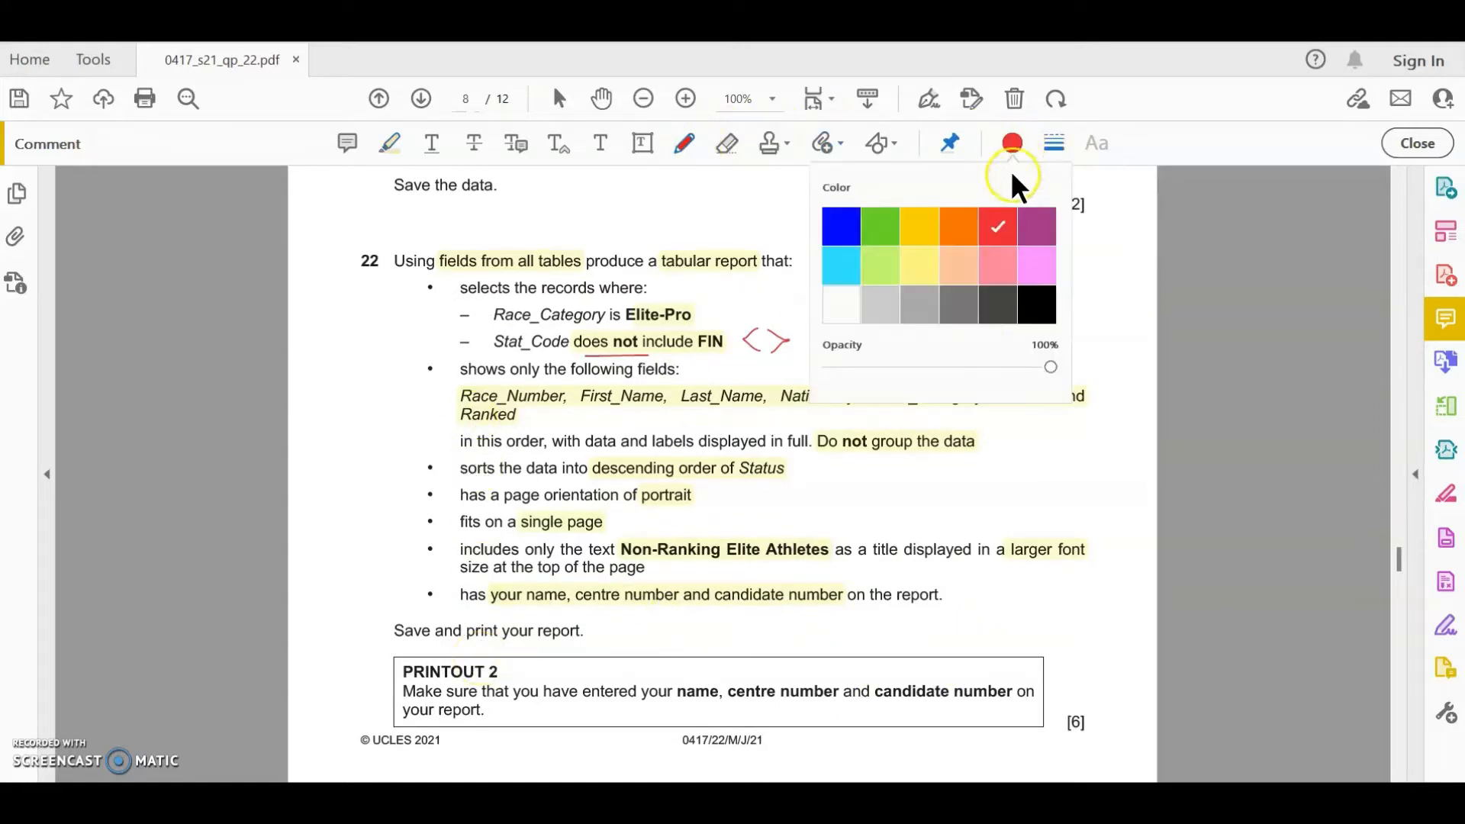
left_click(1047, 156)
left_click(1050, 153)
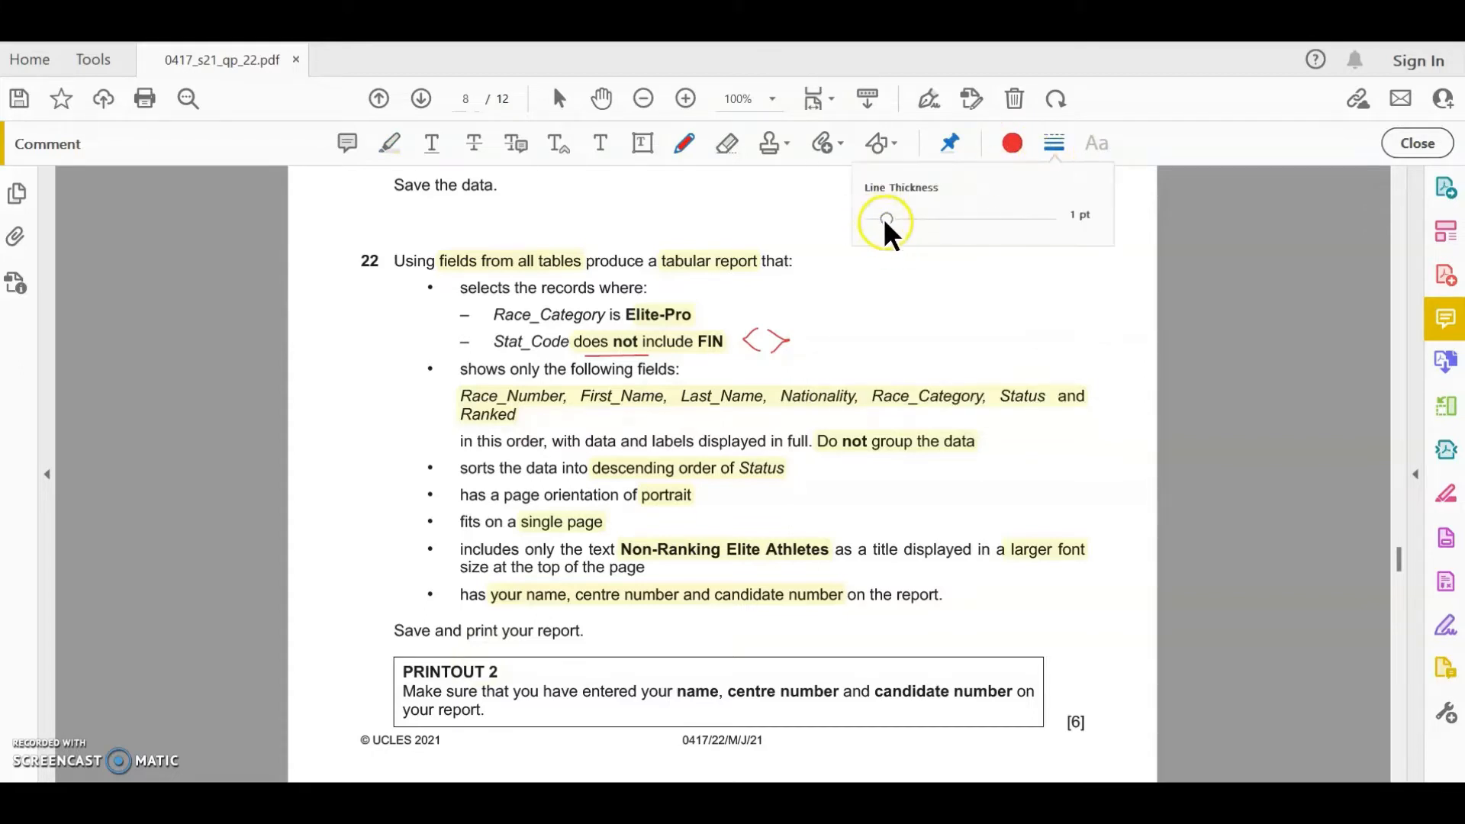
left_click(1013, 142)
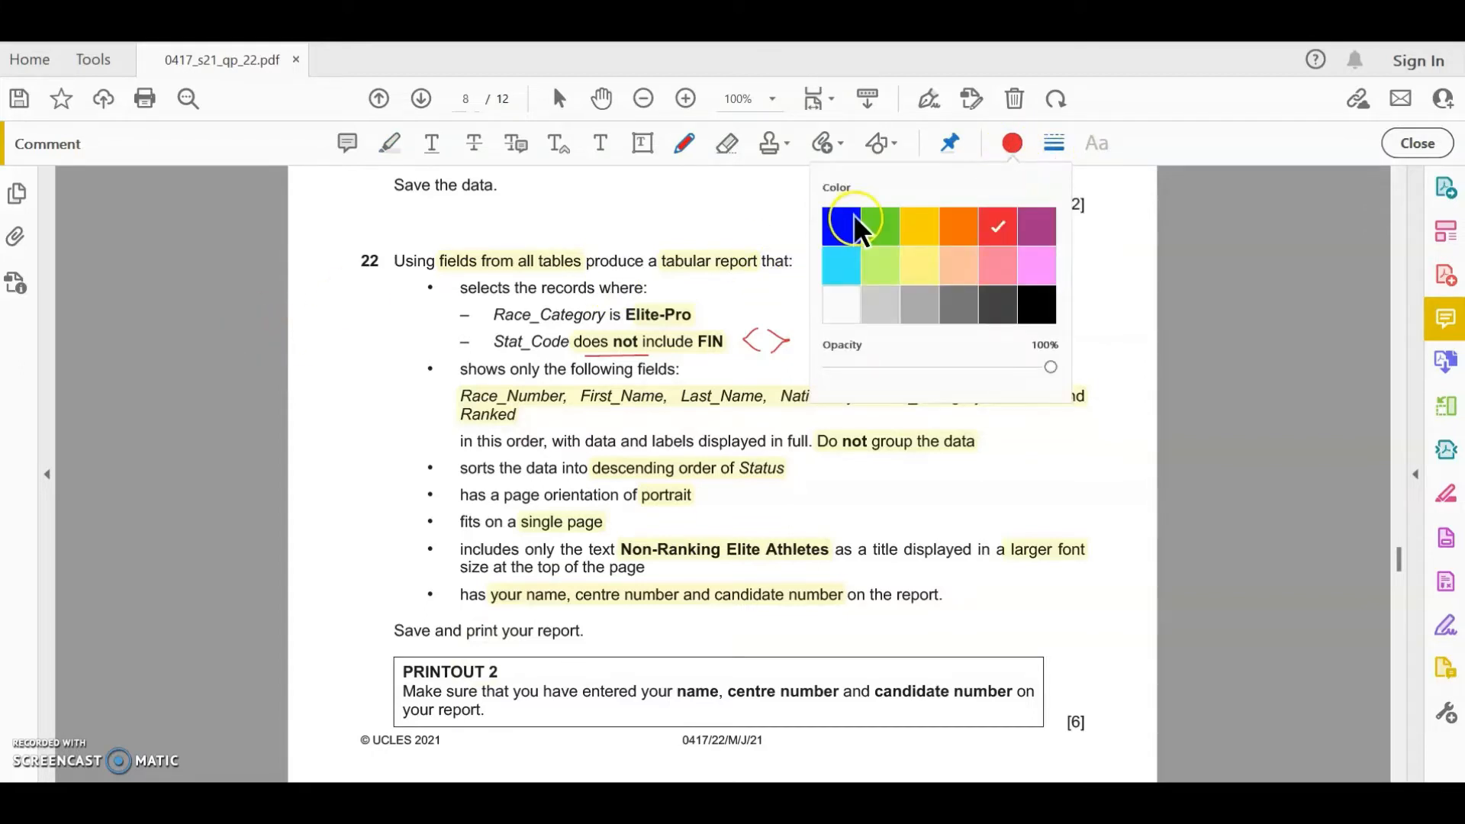
left_click(832, 224)
left_click(1015, 153)
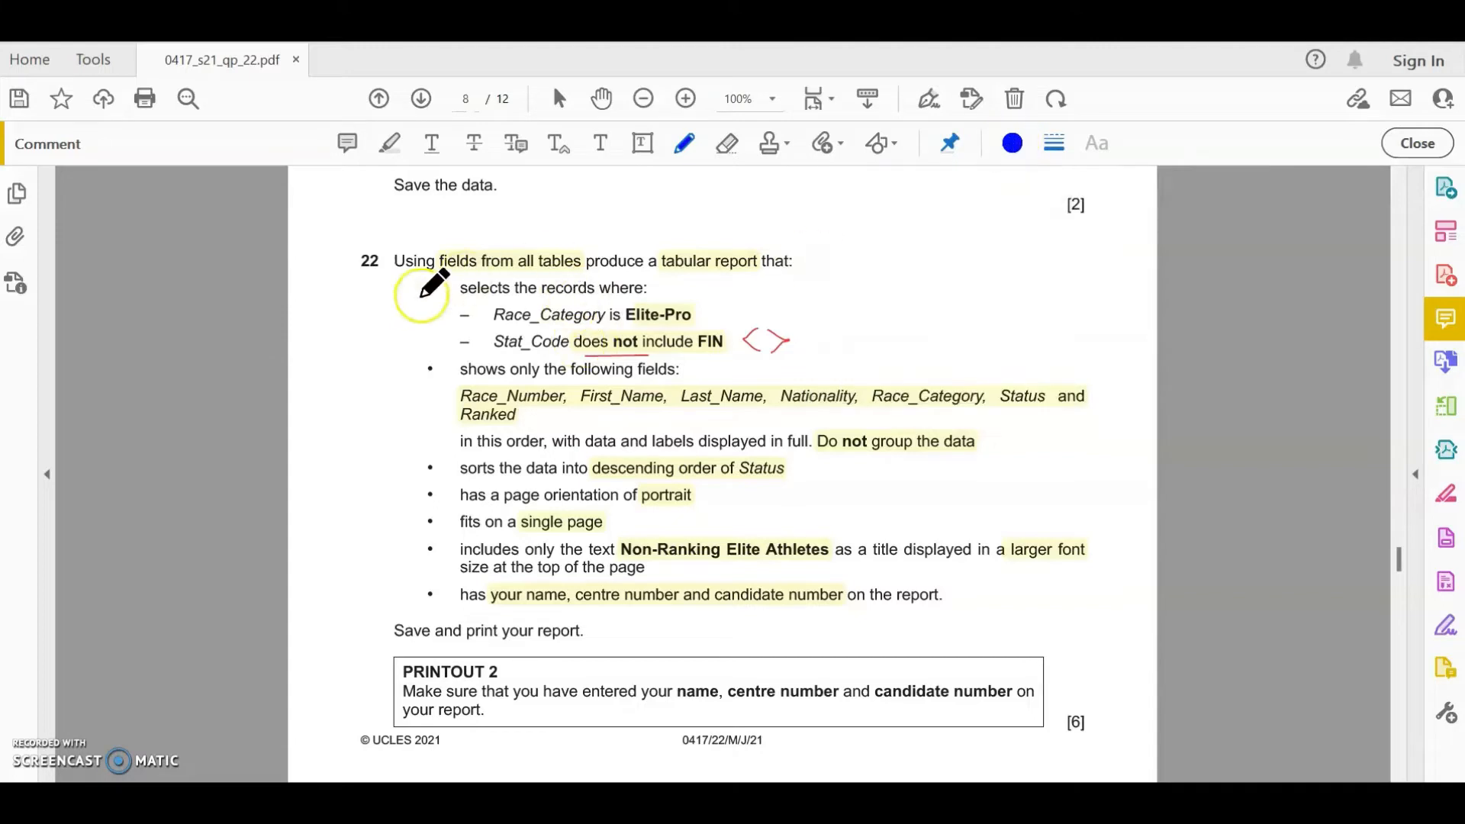
mouse_move(438, 279)
left_mouse_down()
mouse_move(417, 281)
mouse_move(408, 319)
mouse_move(407, 427)
mouse_move(427, 460)
mouse_move(445, 455)
left_mouse_up()
mouse_move(314, 345)
left_mouse_down()
mouse_move(301, 368)
mouse_move(370, 353)
mouse_move(365, 387)
left_mouse_up()
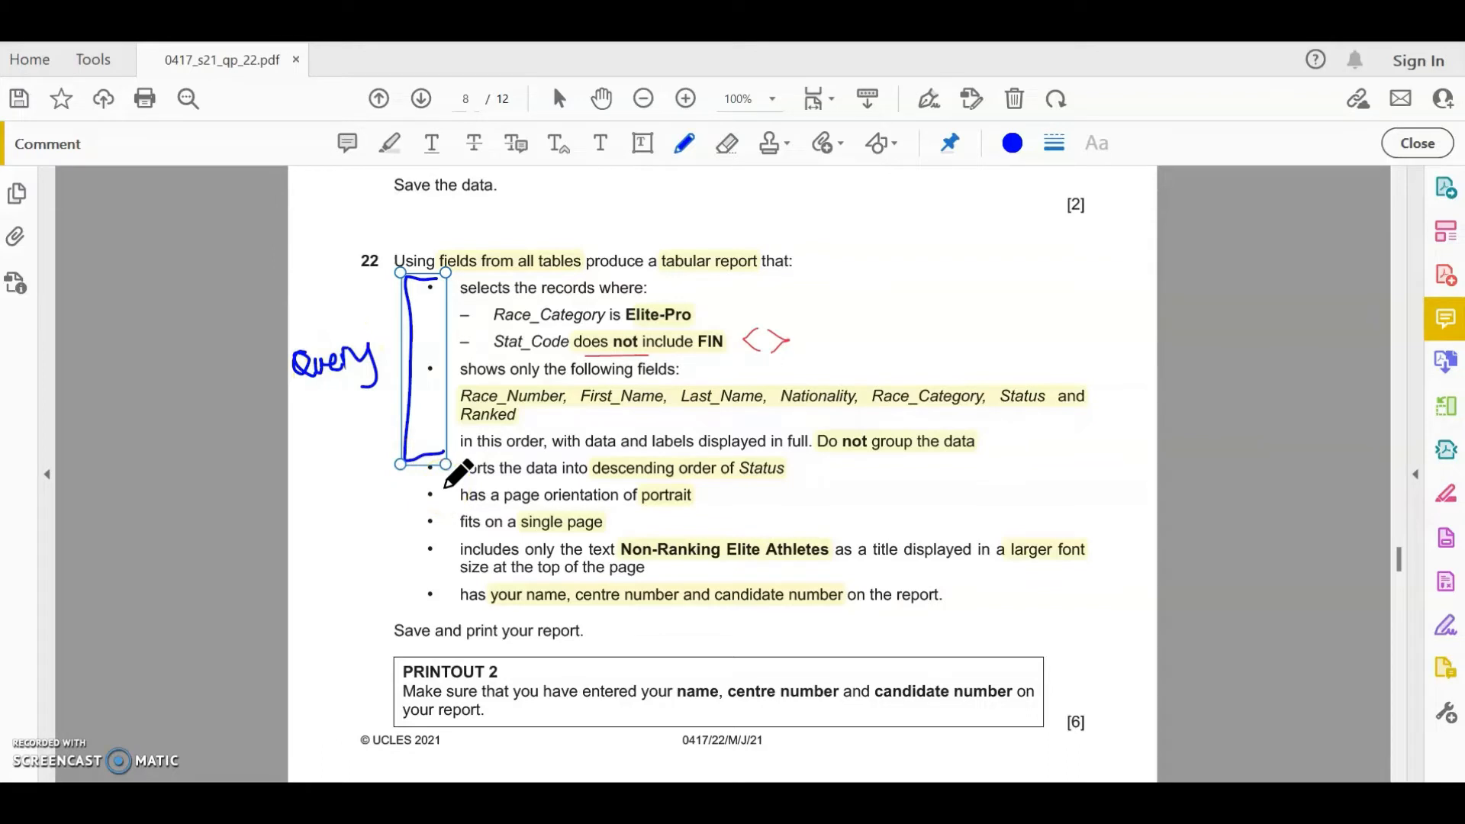
- Mark off the remaining bullets of step 22 with blue bracket strokes and write "report" beside them
mouse_move(387, 409)
left_mouse_down()
mouse_move(416, 397)
mouse_move(455, 416)
left_mouse_up()
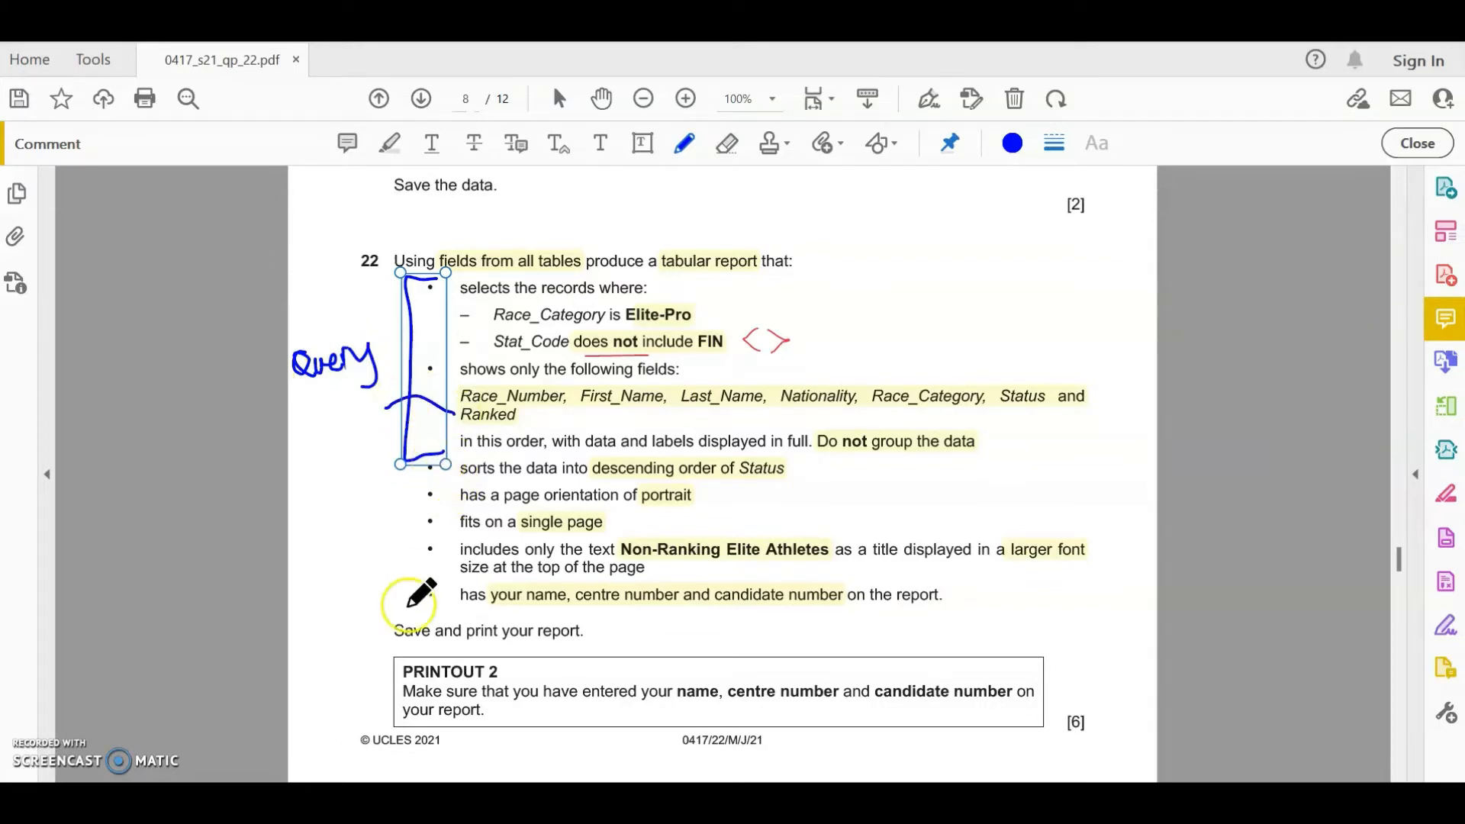
left_click_drag(402, 593, 445, 593)
mouse_move(298, 493)
left_mouse_down()
mouse_move(299, 518)
mouse_move(373, 476)
mouse_move(378, 497)
left_mouse_up()
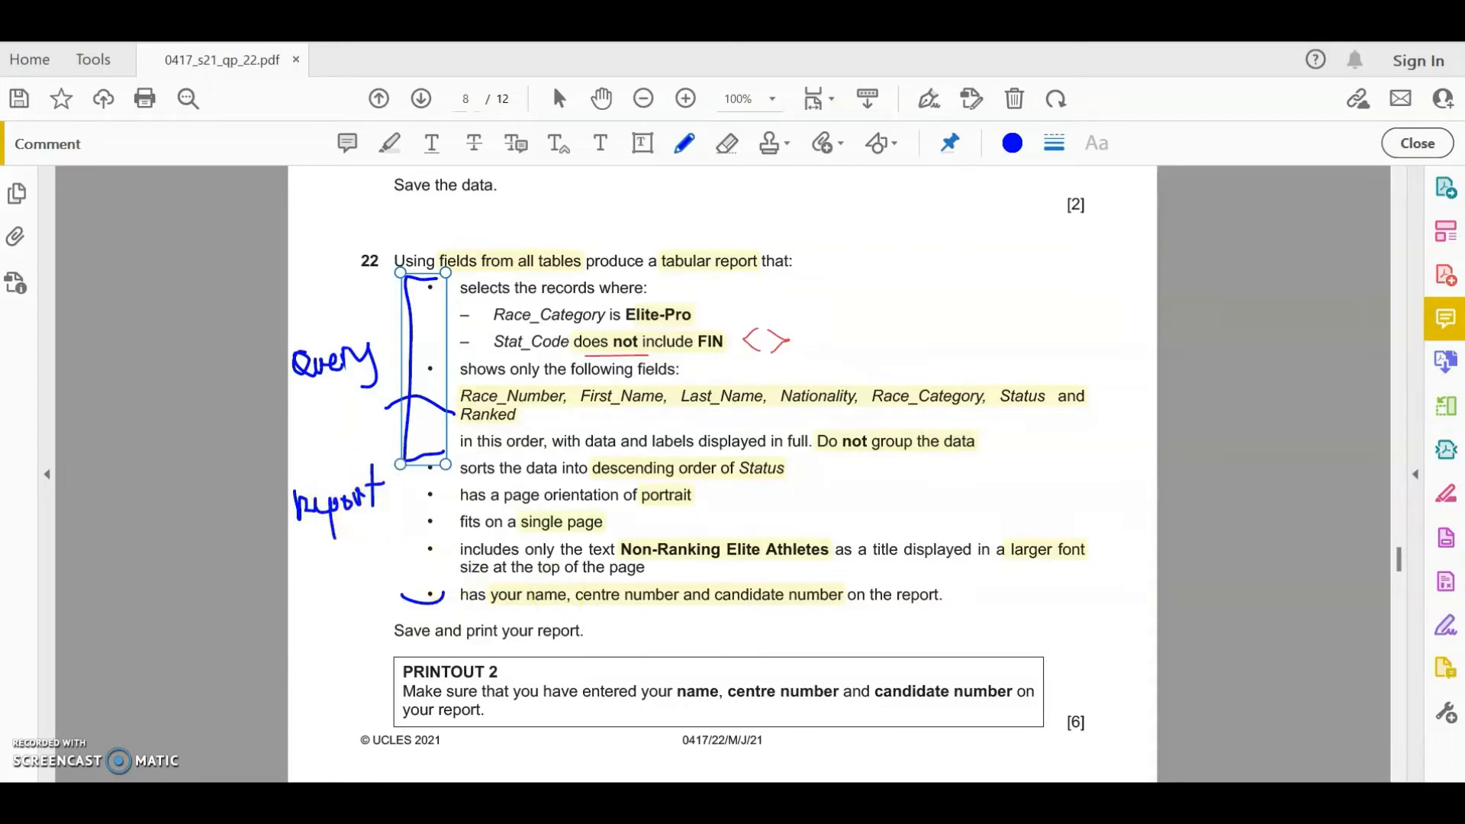
- Switch to Access, close the J2122DUATHLON table, and create a design-view query with all three tables, enlarging J2122DUATHLON to show every field
left_click(837, 794)
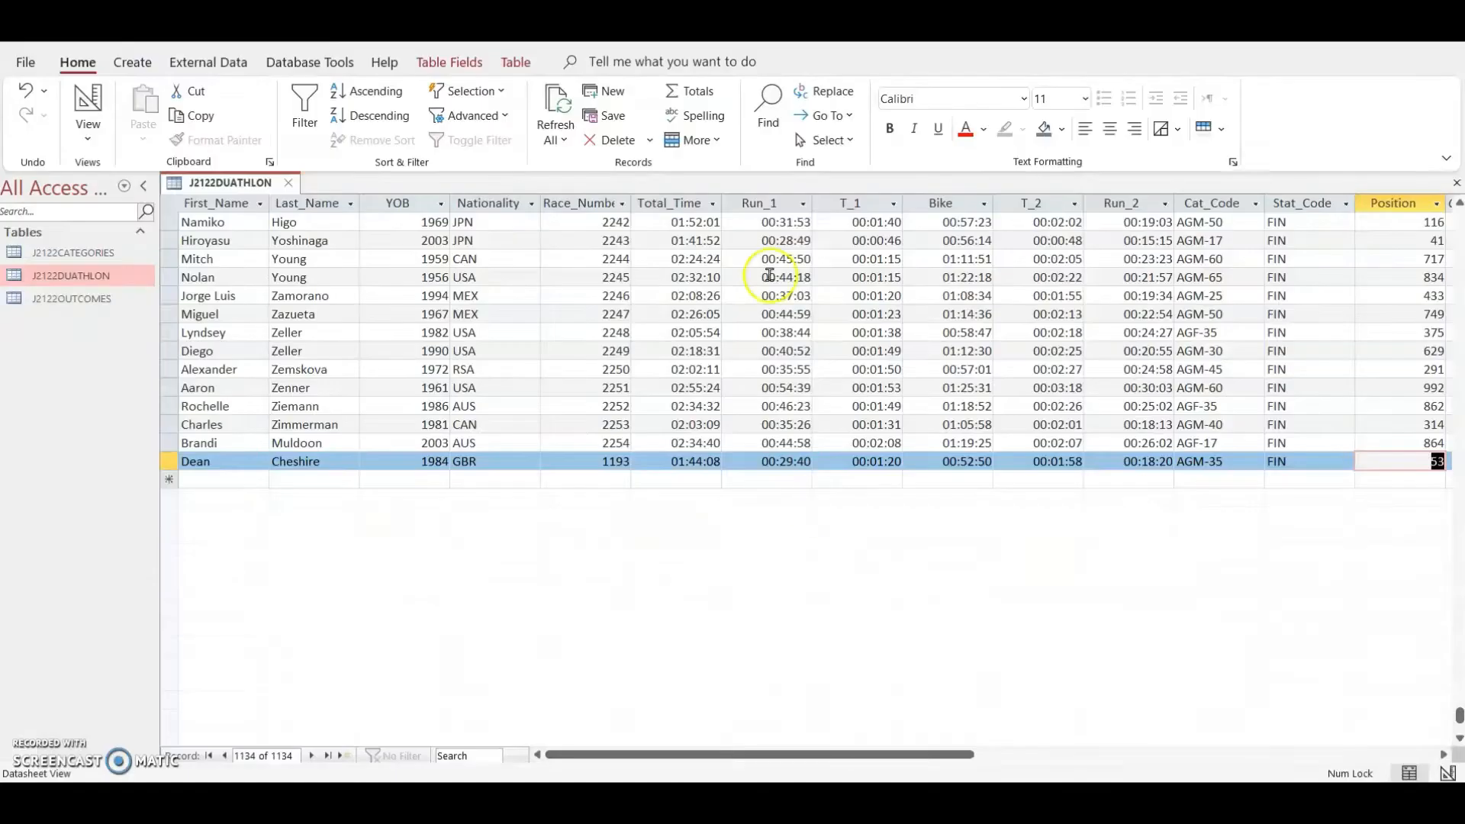
left_click(293, 182)
left_click(144, 65)
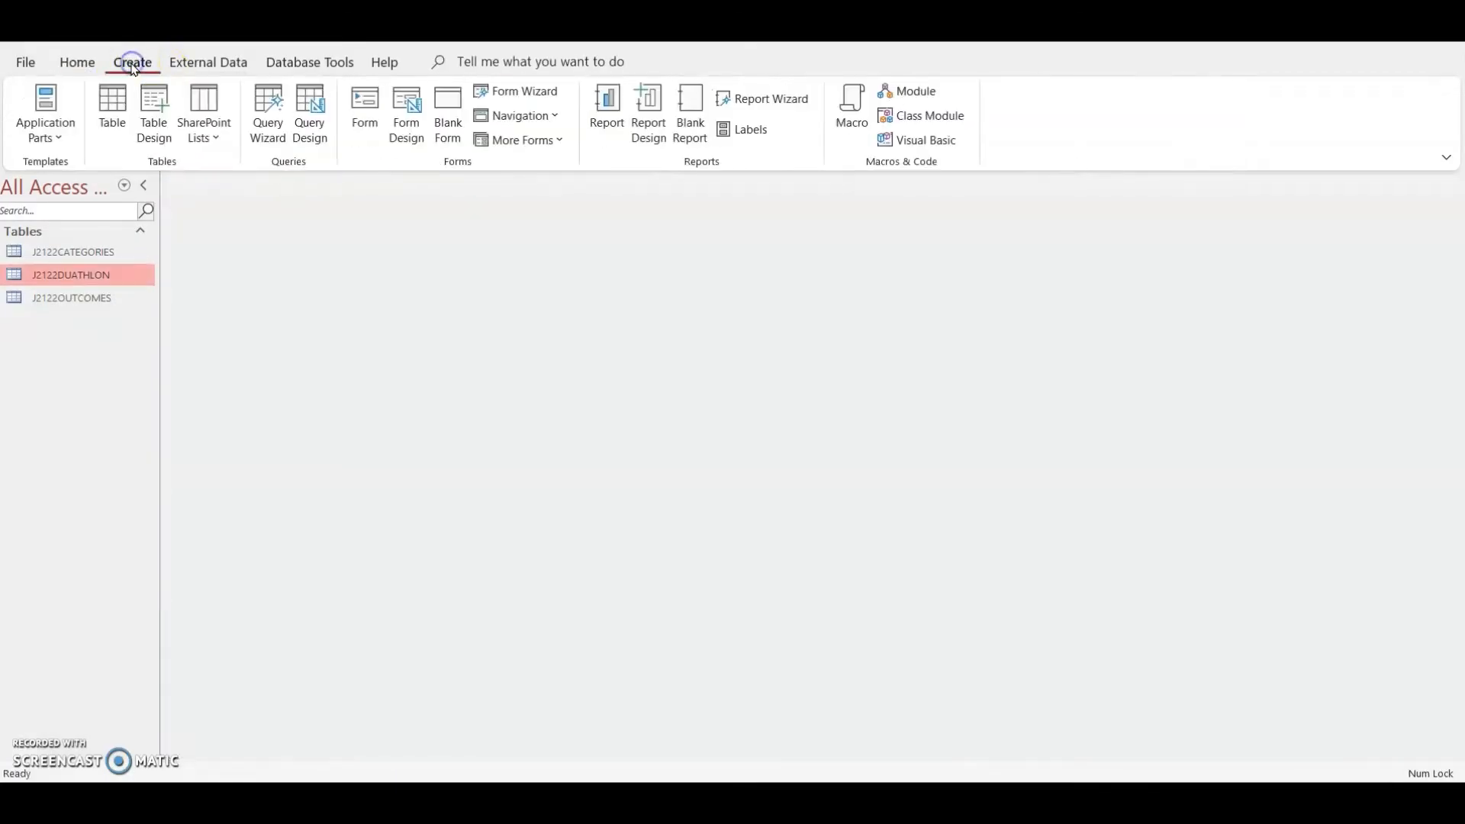
left_click(299, 90)
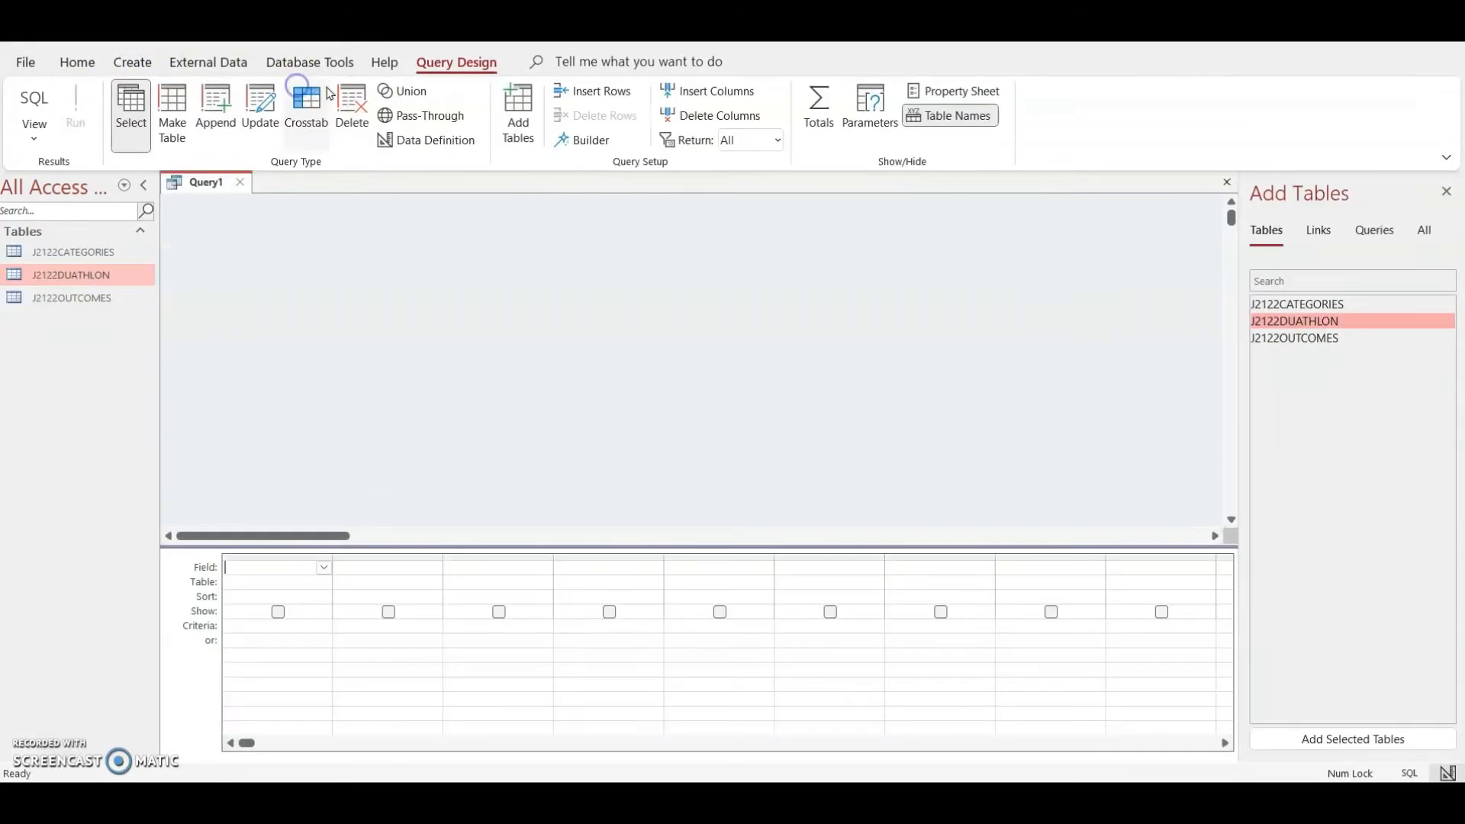
left_click(1302, 303)
left_click(1309, 342, "shift")
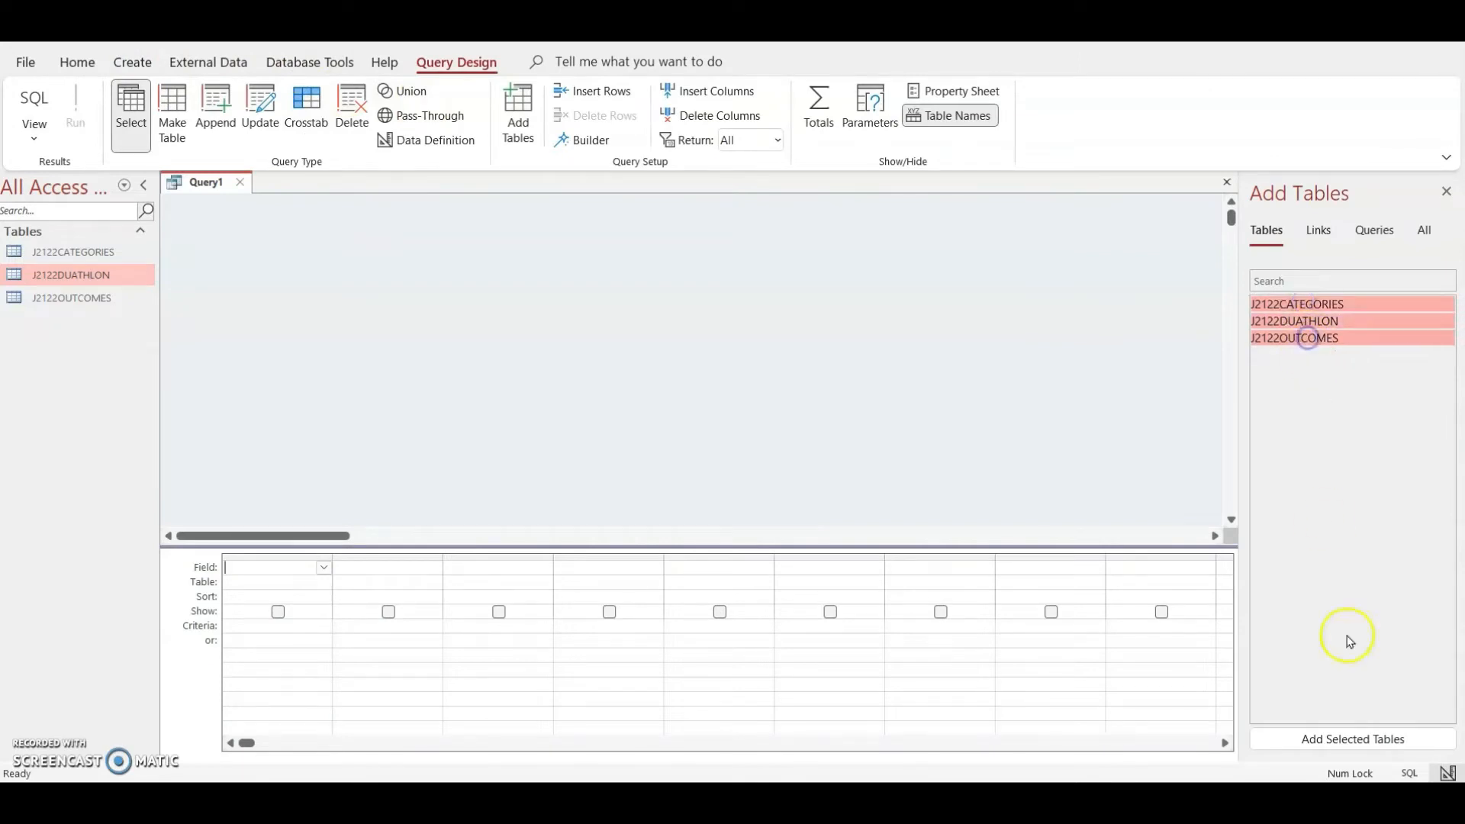
left_click(1365, 741)
left_click(1446, 192)
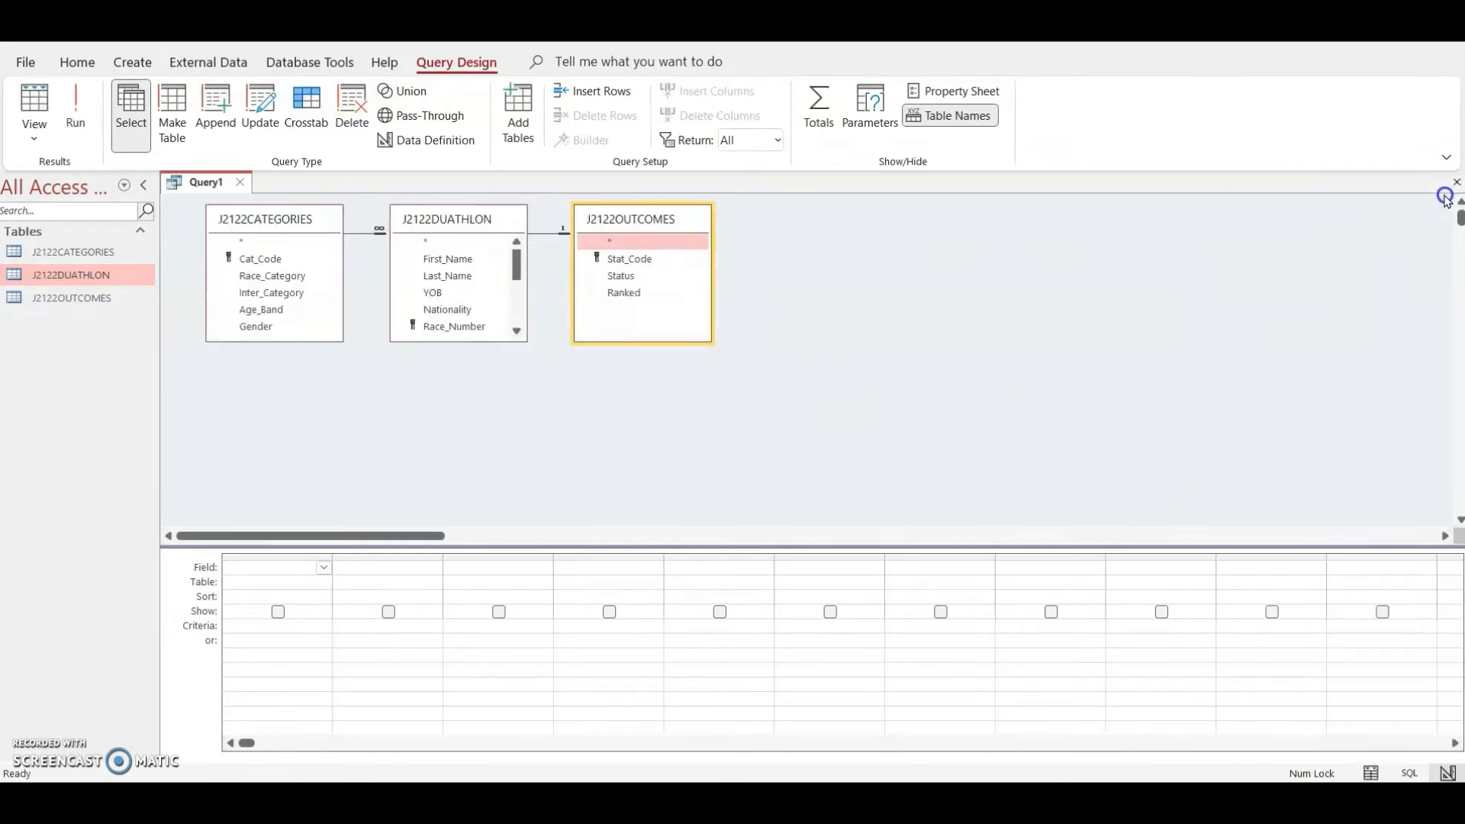
left_click_drag(485, 342, 487, 499)
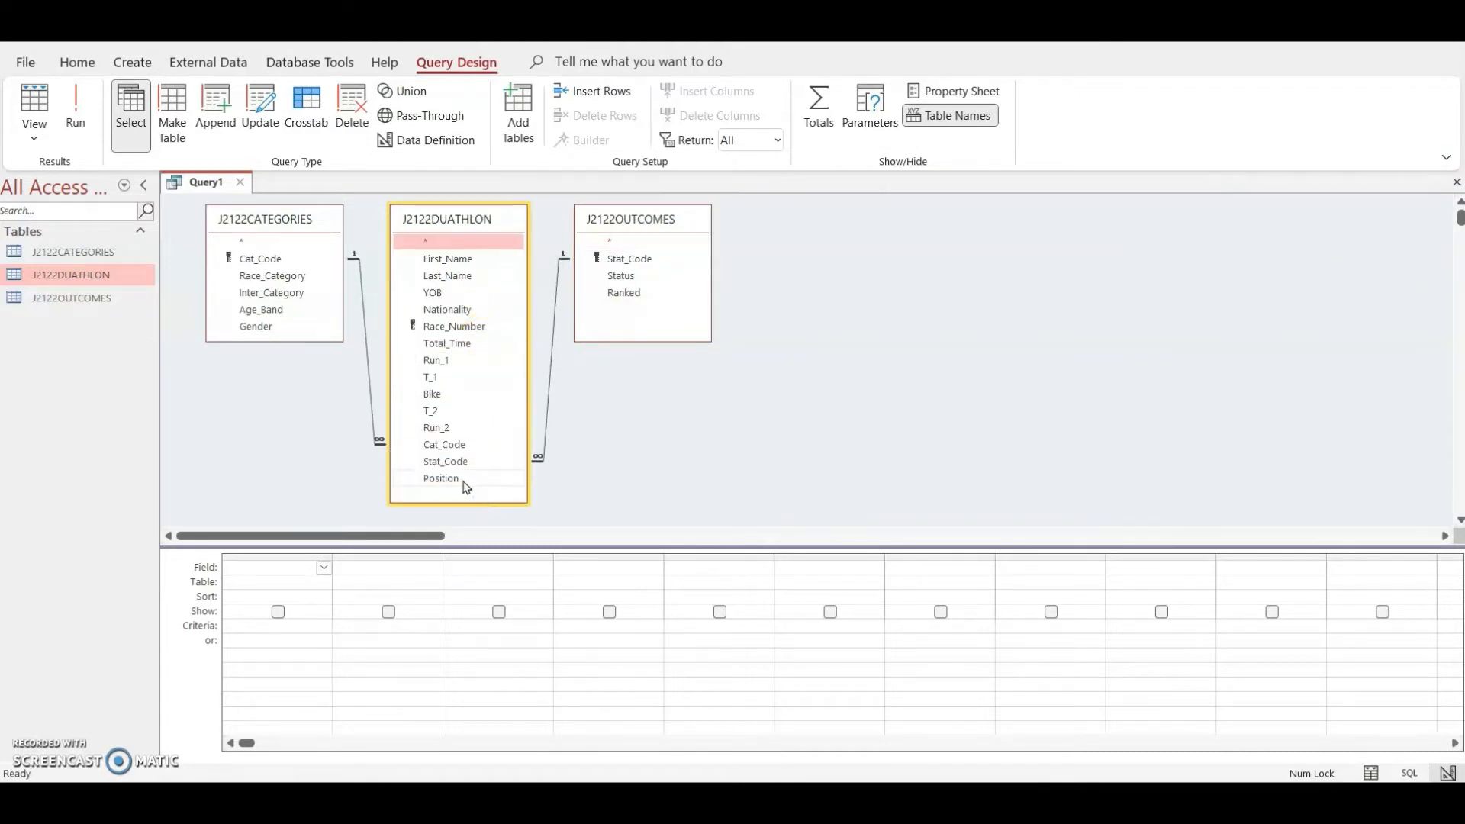
- Check the required field list in the exam paper and add Race_Number, First_Name, Last_Name and Nationality from J2122DUATHLON to the query
key("alt+Tab")
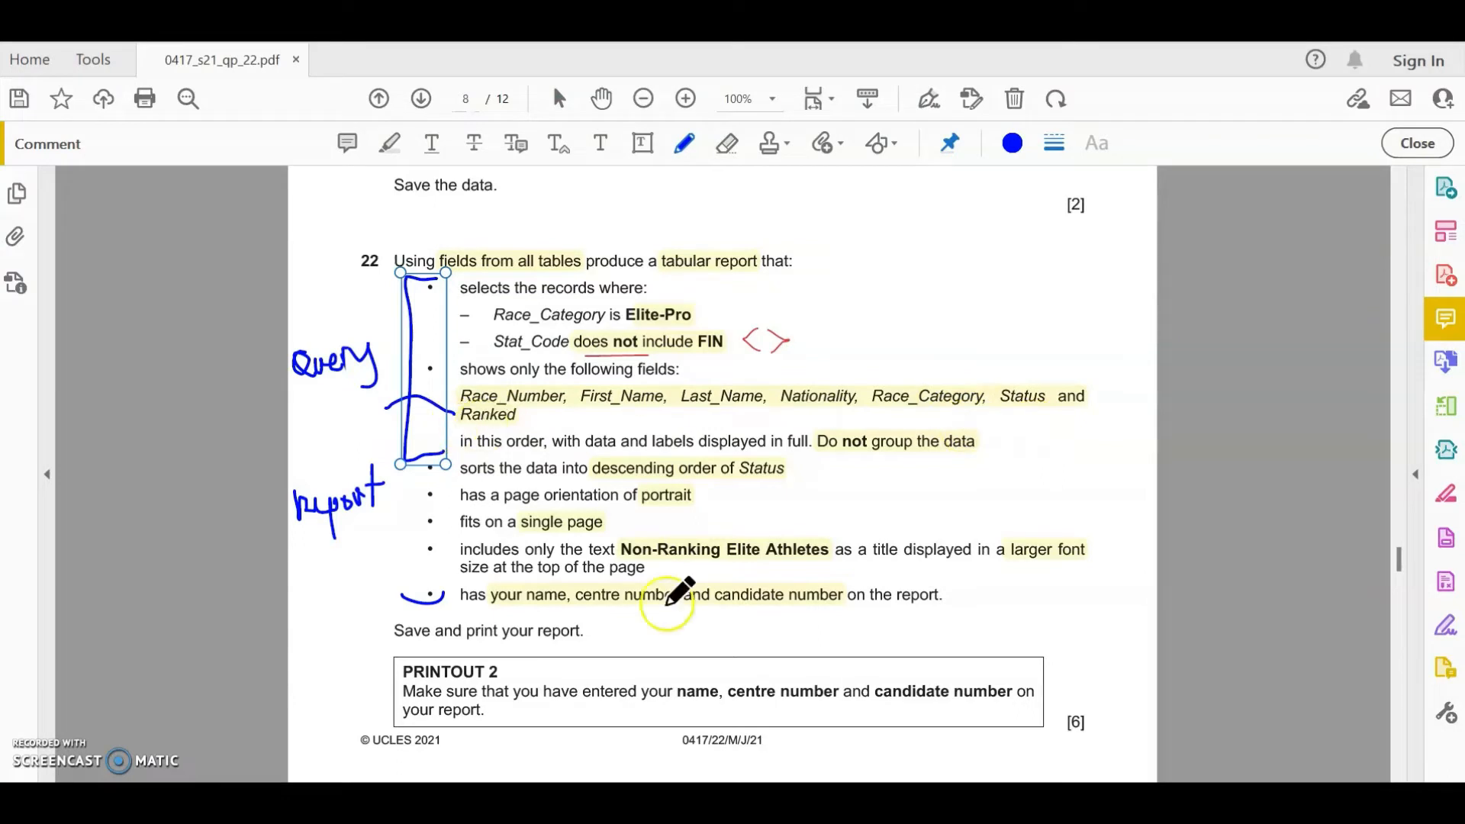
left_click(837, 800)
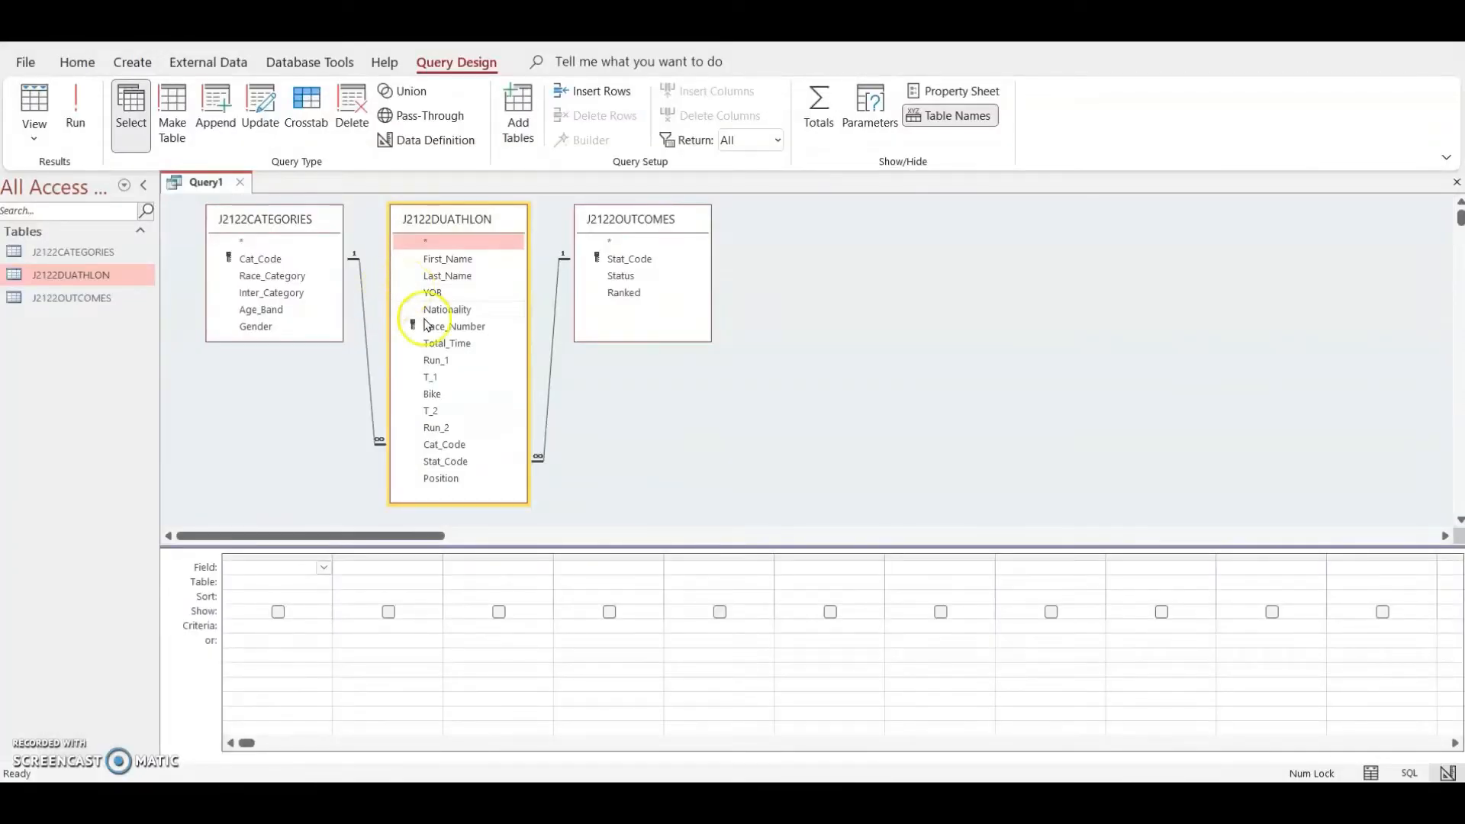
double_click(471, 327)
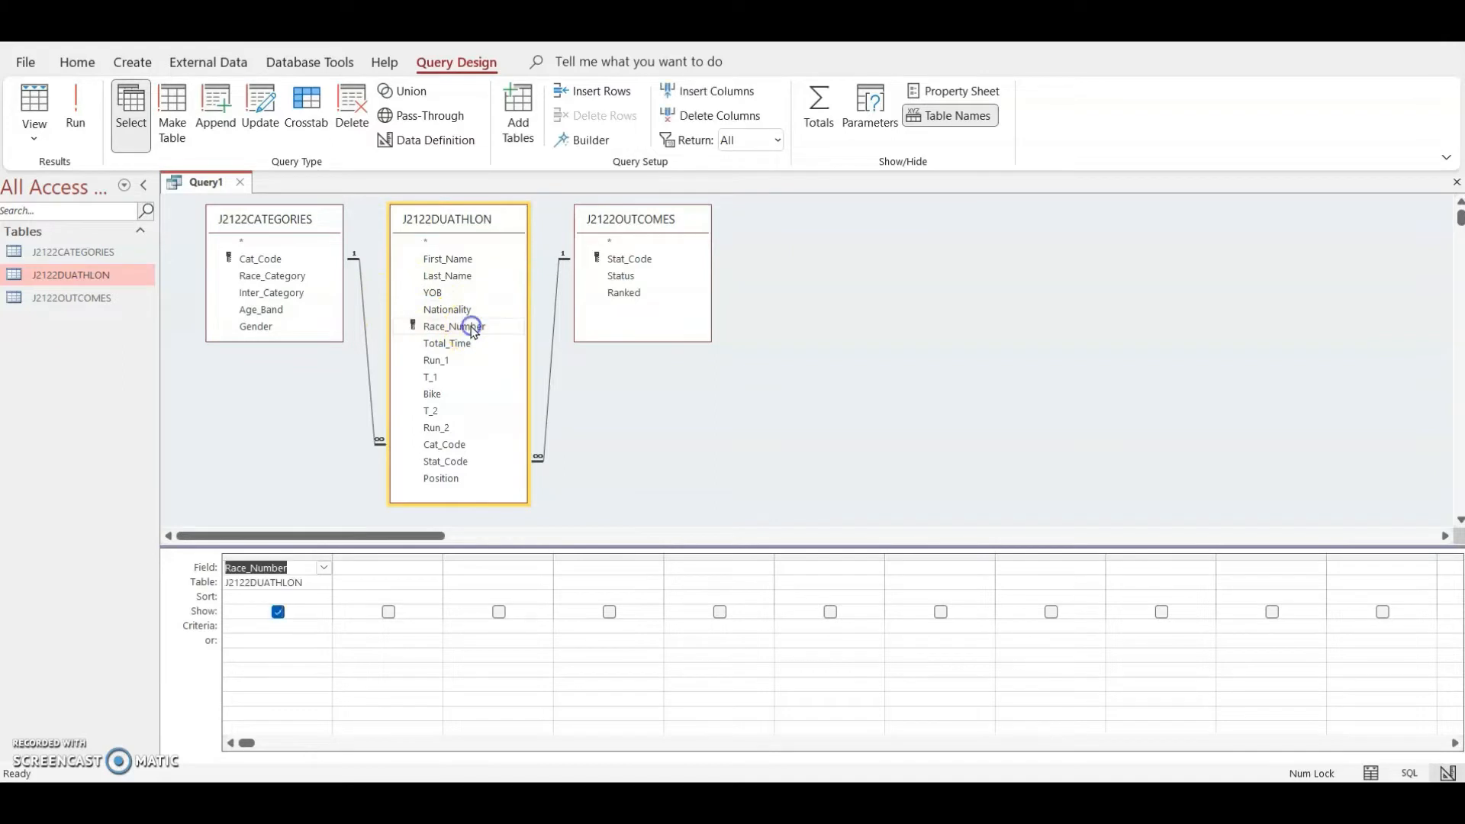
double_click(455, 259)
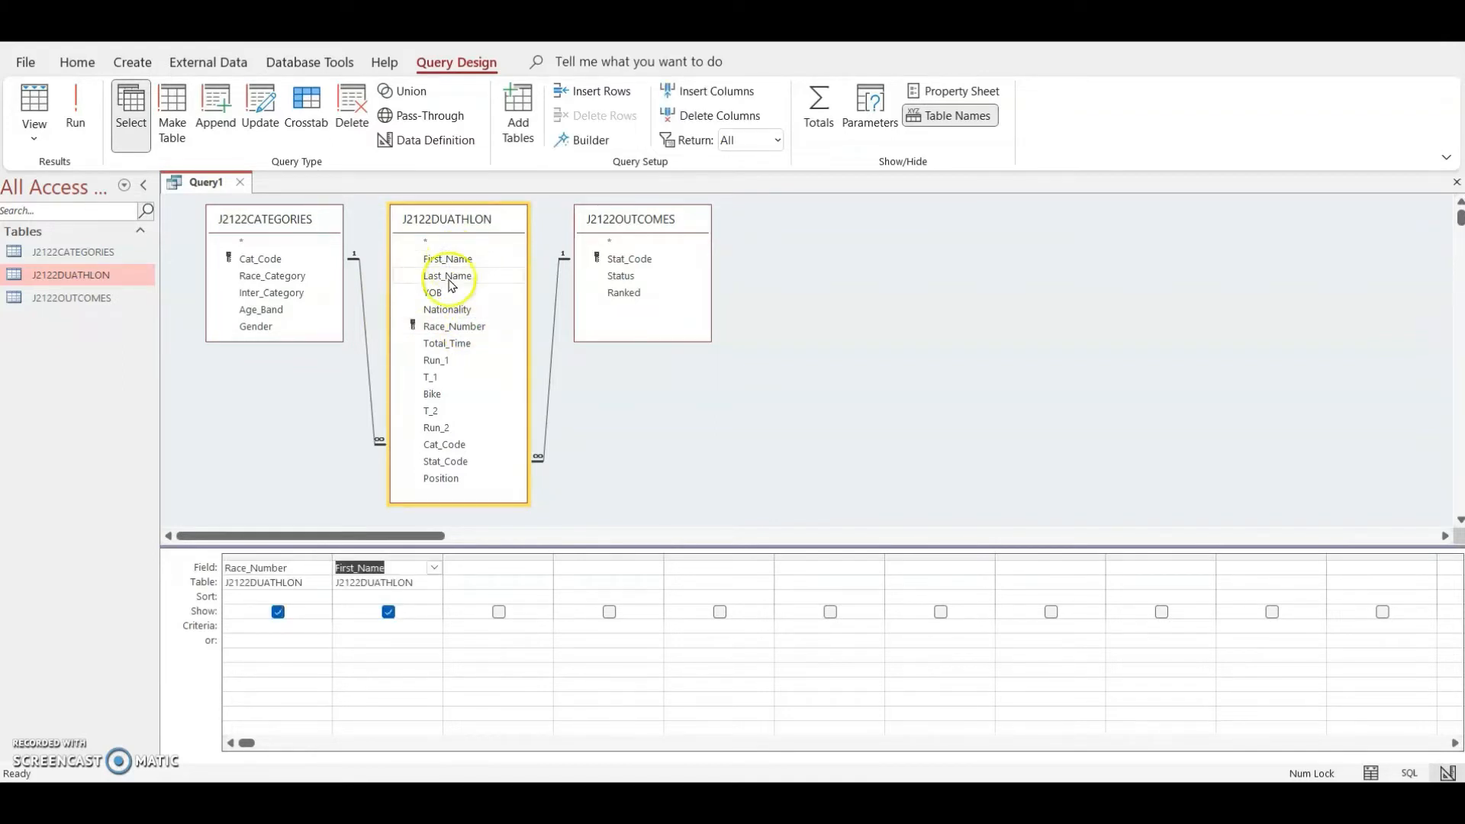
double_click(455, 277)
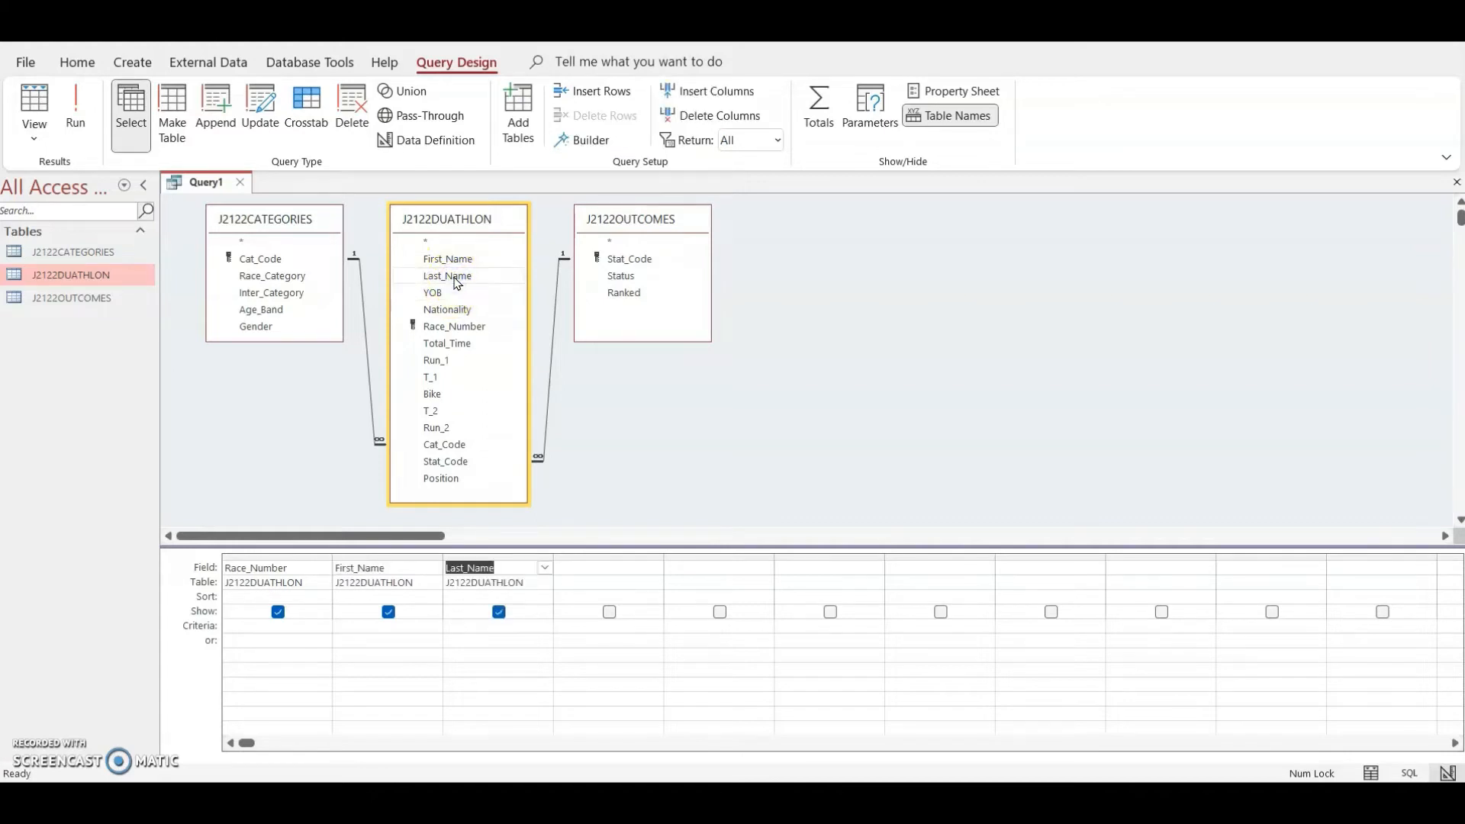
double_click(457, 311)
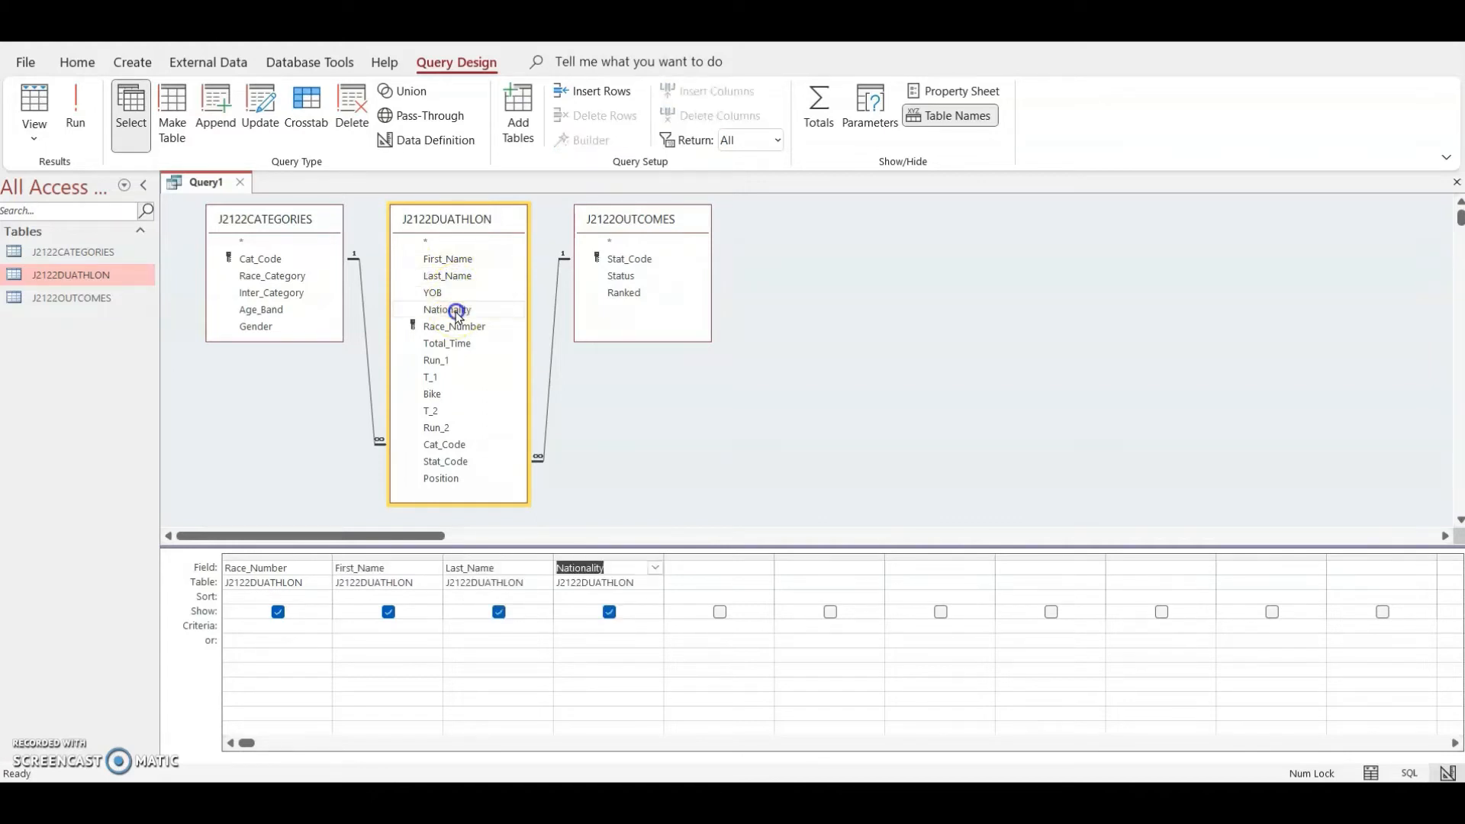
left_click(446, 301)
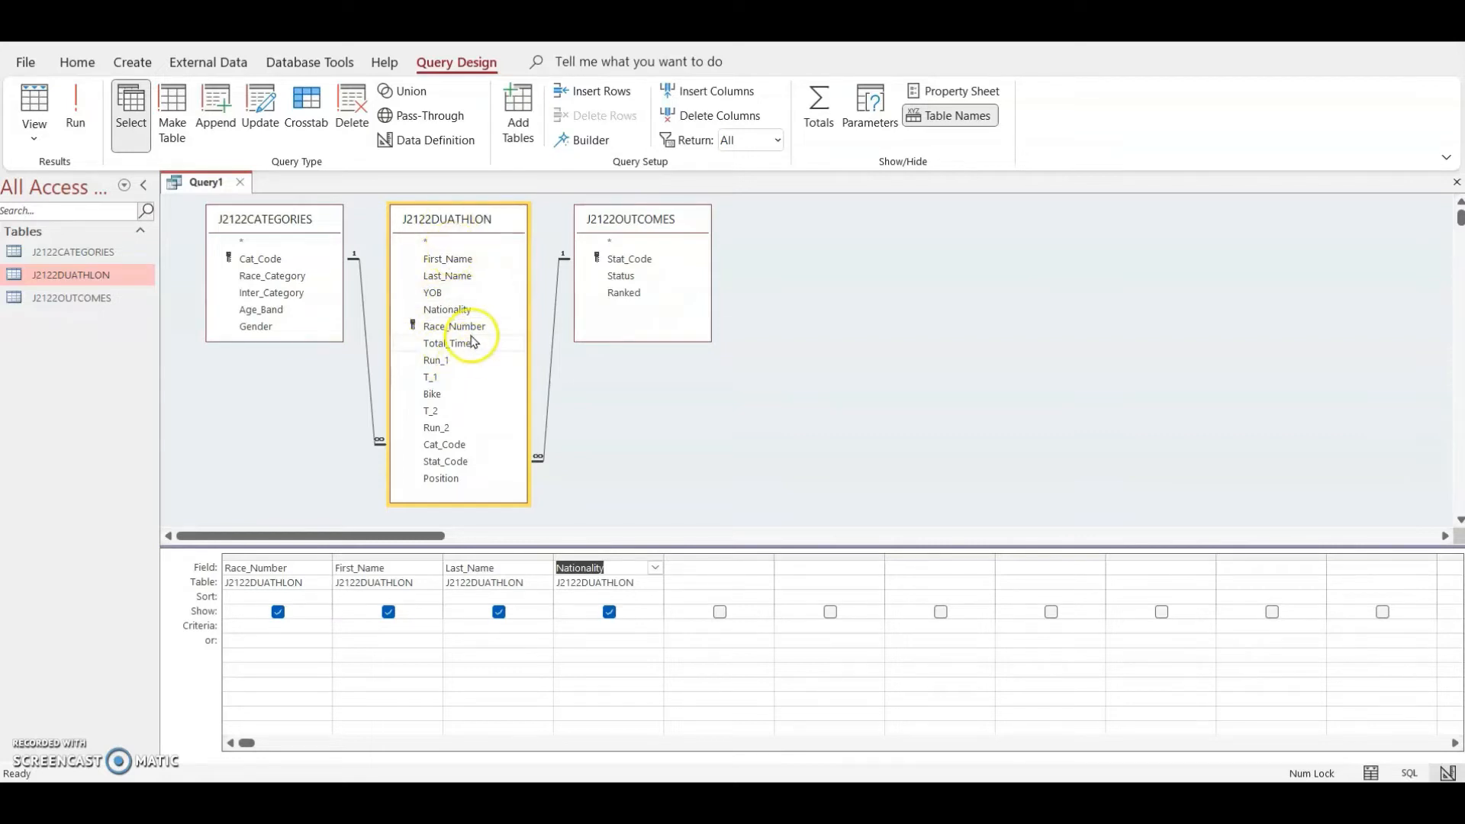
left_click(431, 329)
- Add Race_Category from J2122CATEGORIES and Status and Ranked from J2122OUTCOMES, preview the query results, and return to the design
left_click(266, 279)
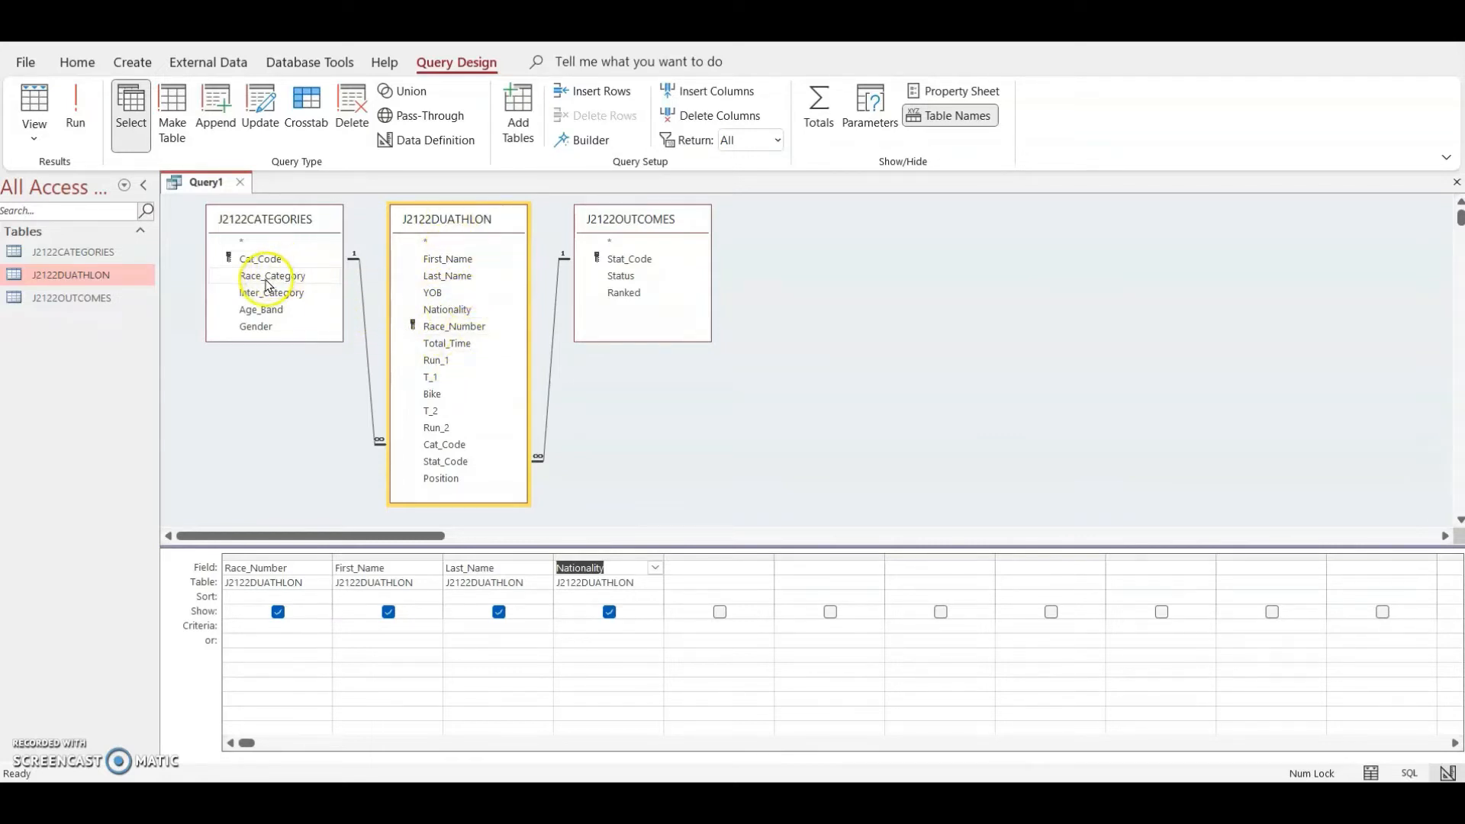
double_click(266, 284)
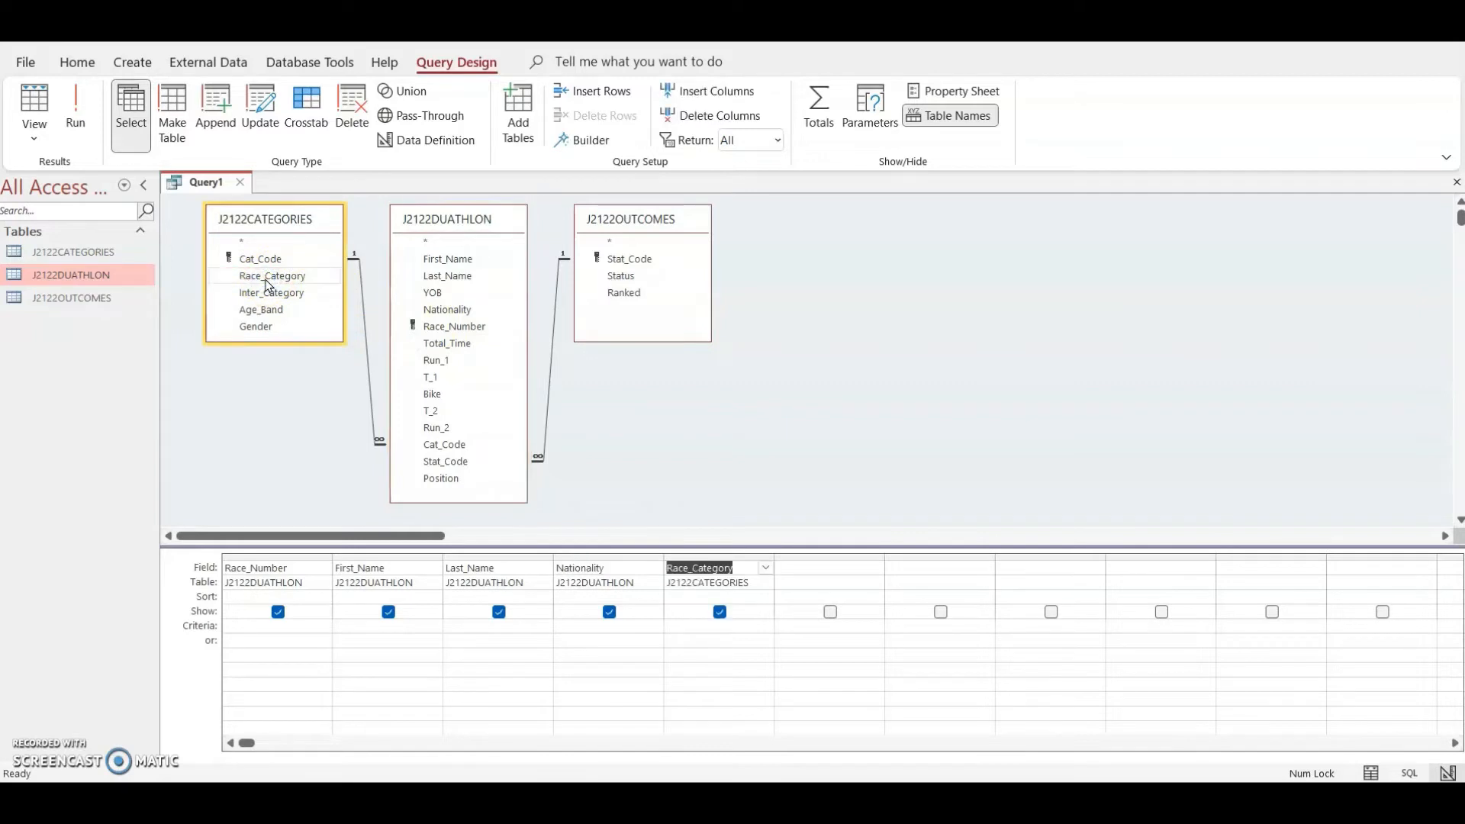
left_click(622, 279)
double_click(624, 278)
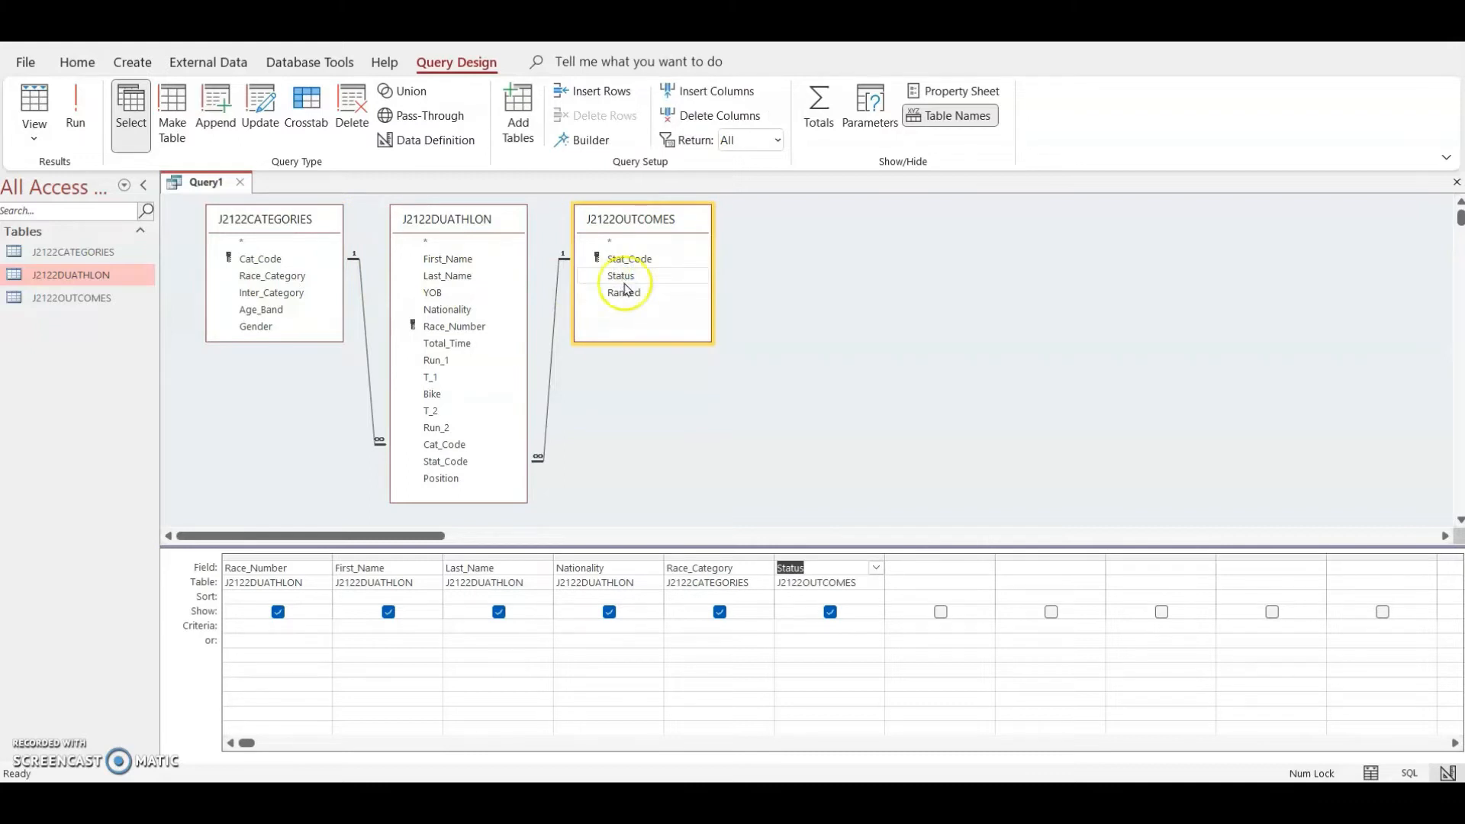
double_click(625, 293)
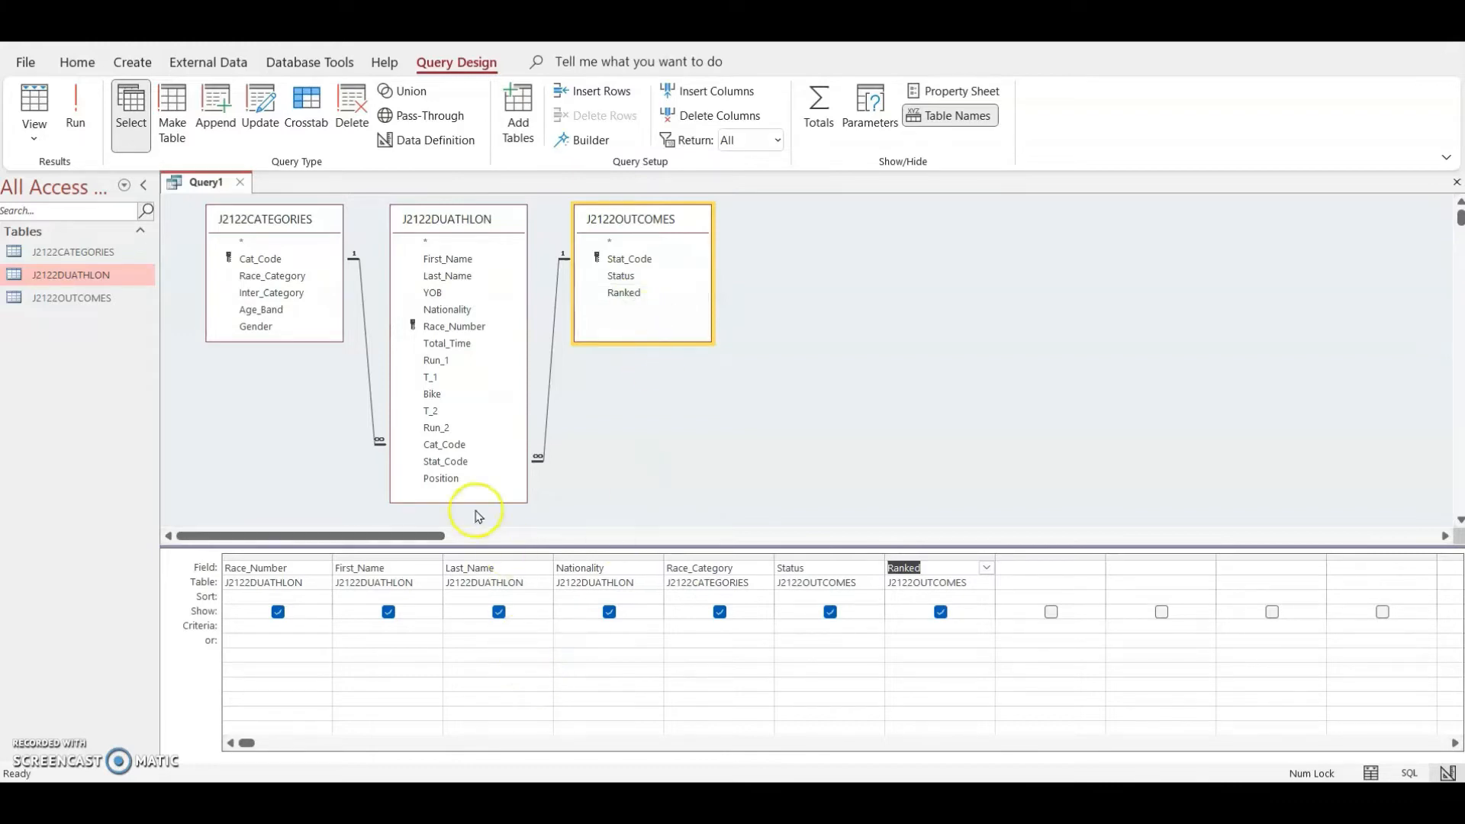
left_click(85, 105)
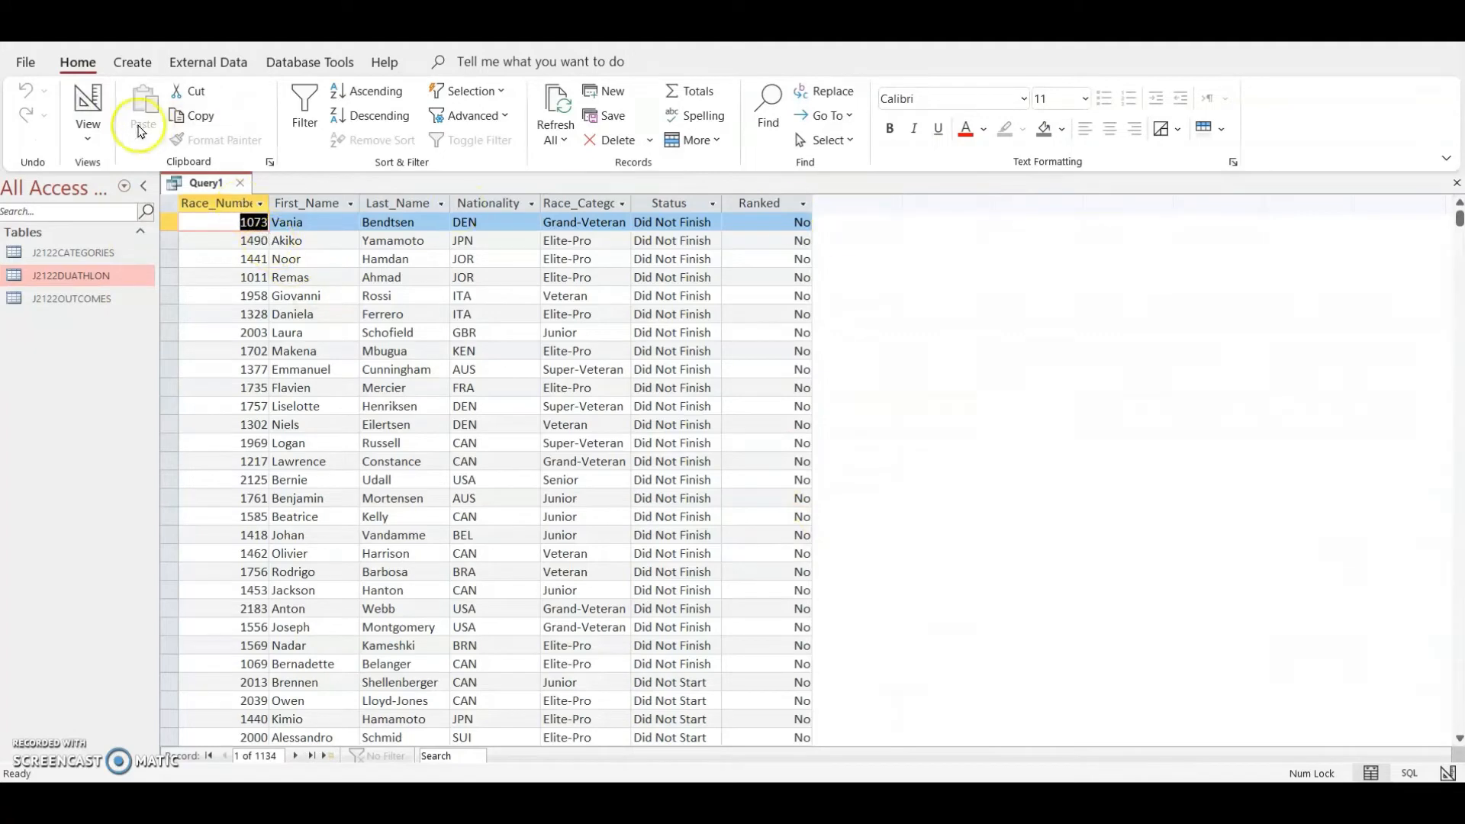
left_click(83, 101)
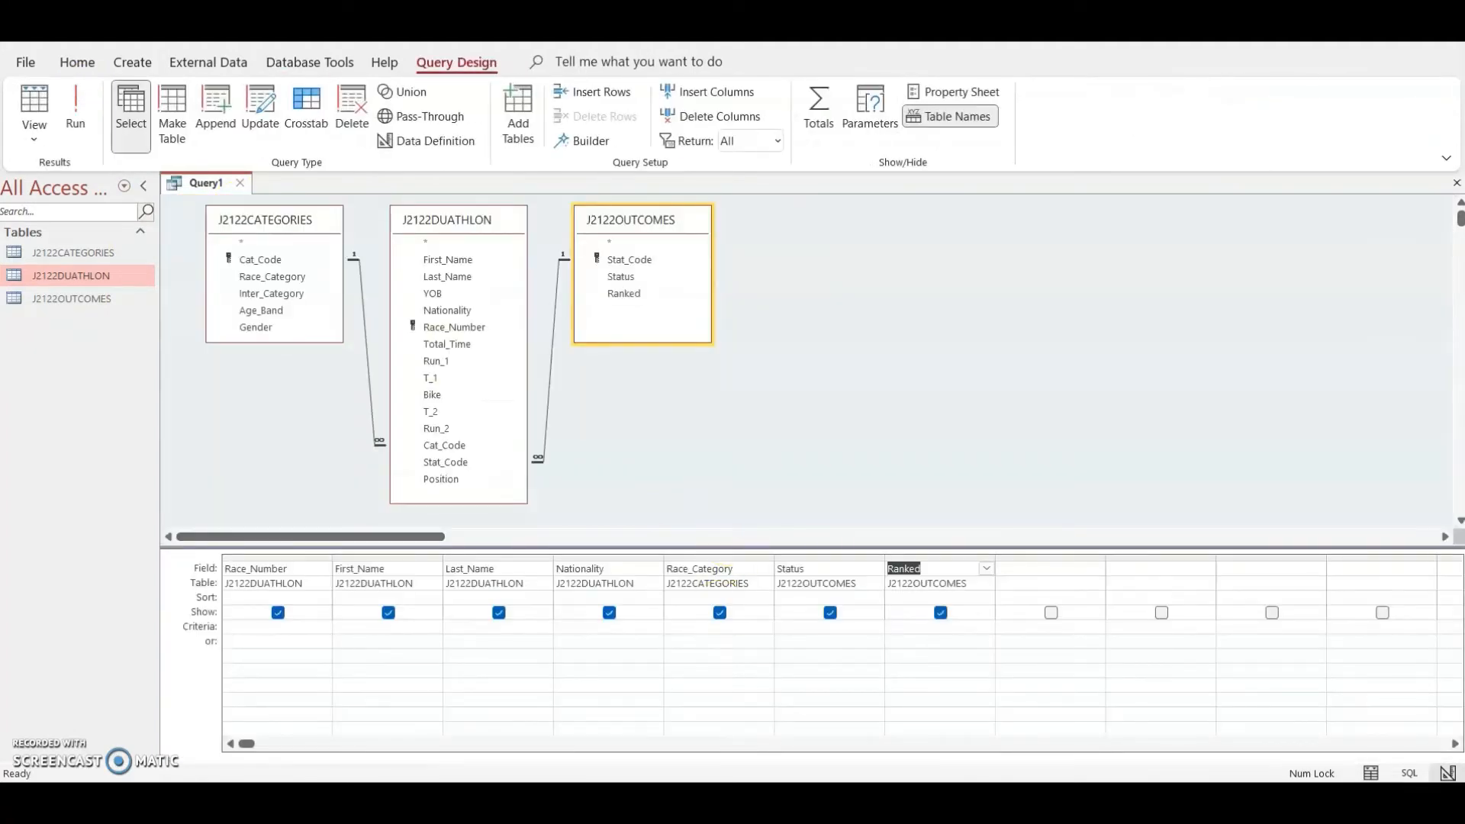
- After rechecking the exam paper's criteria, set the Race_Category criterion to "Elite-Pro" and add a hidden Stat_Code column with criterion "<>FIN"
mouse_move(837, 802)
left_click(753, 701)
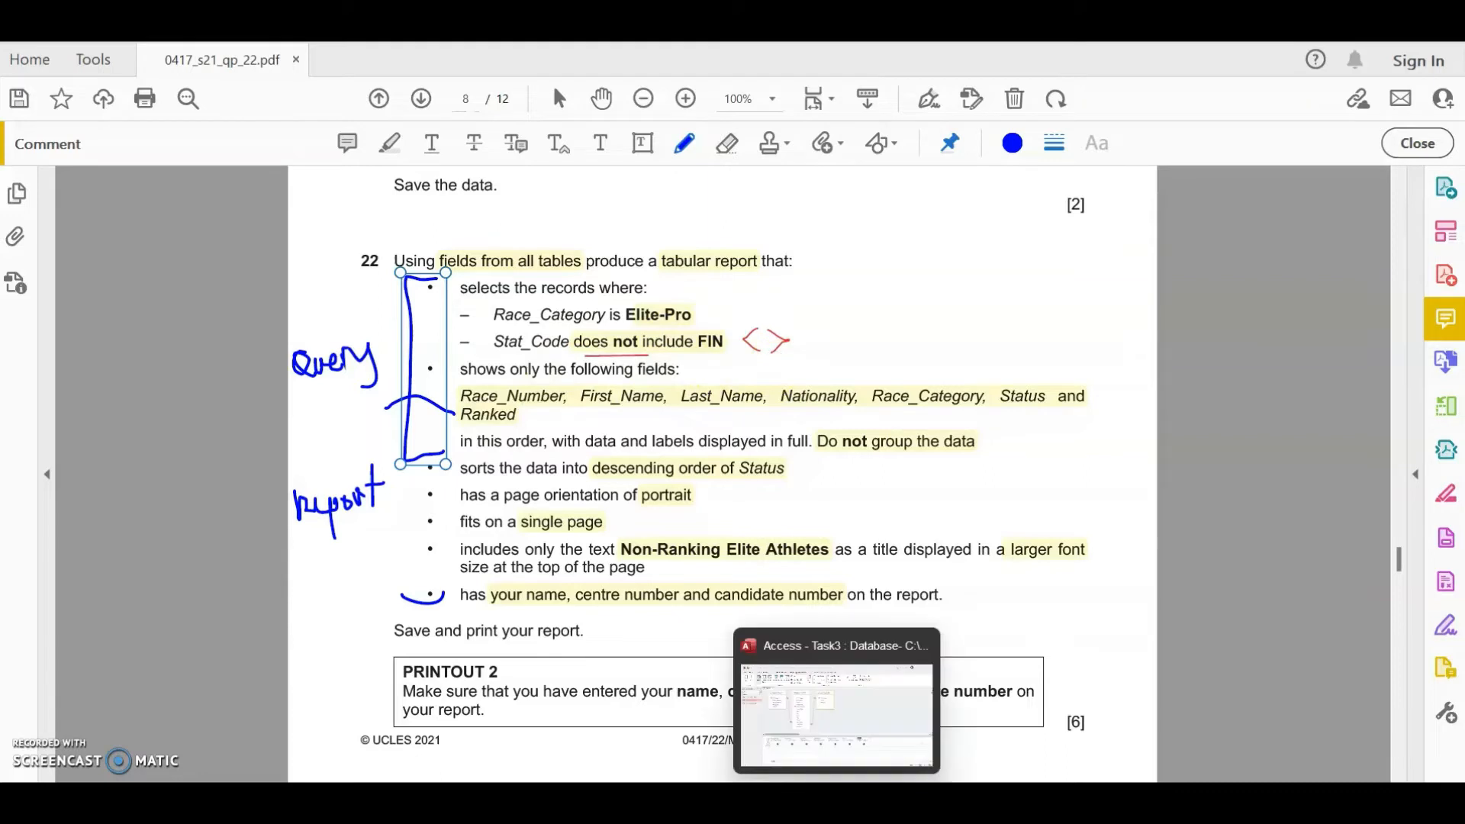
left_click(838, 800)
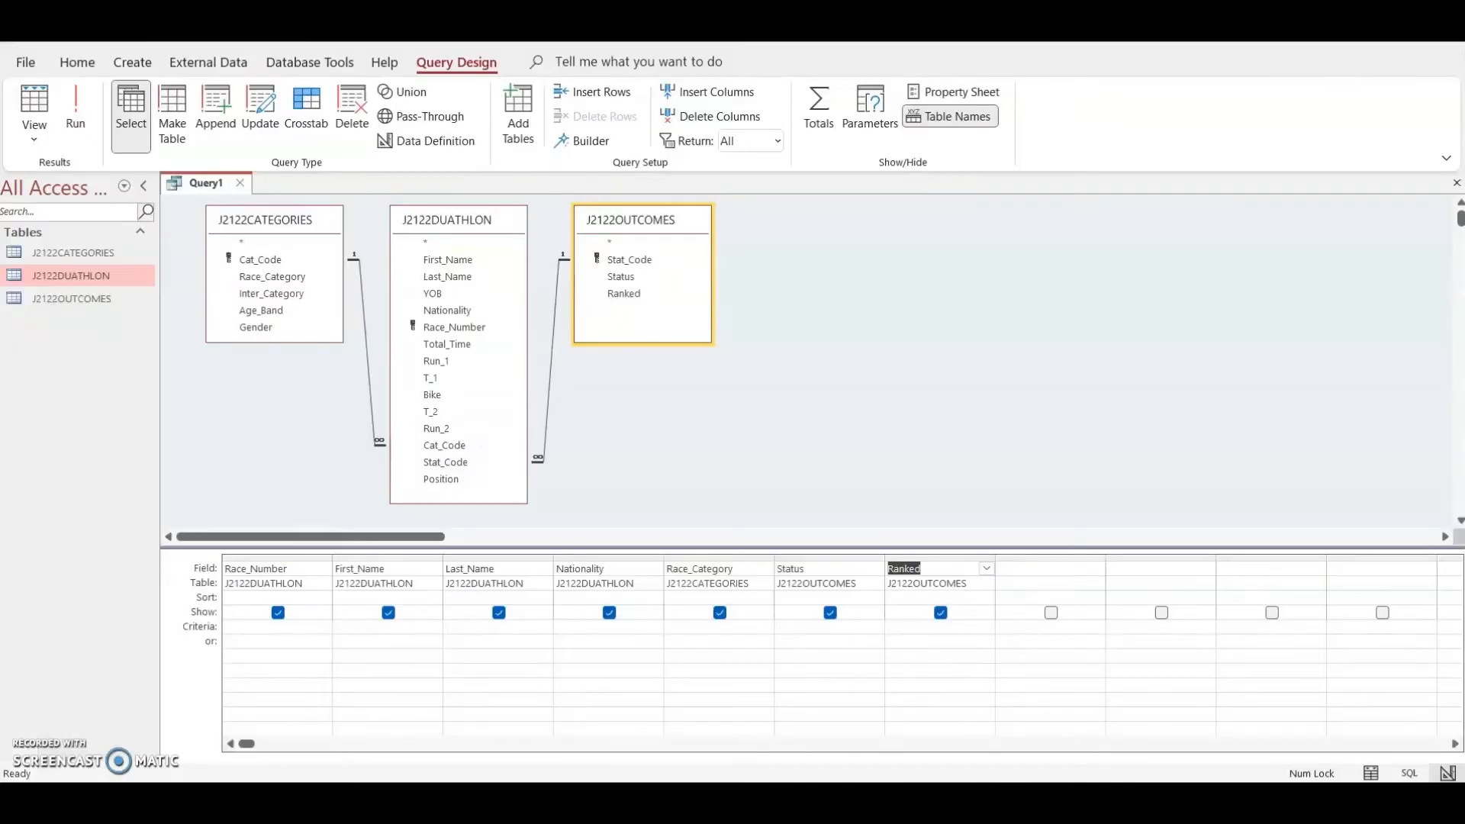
left_click(679, 627)
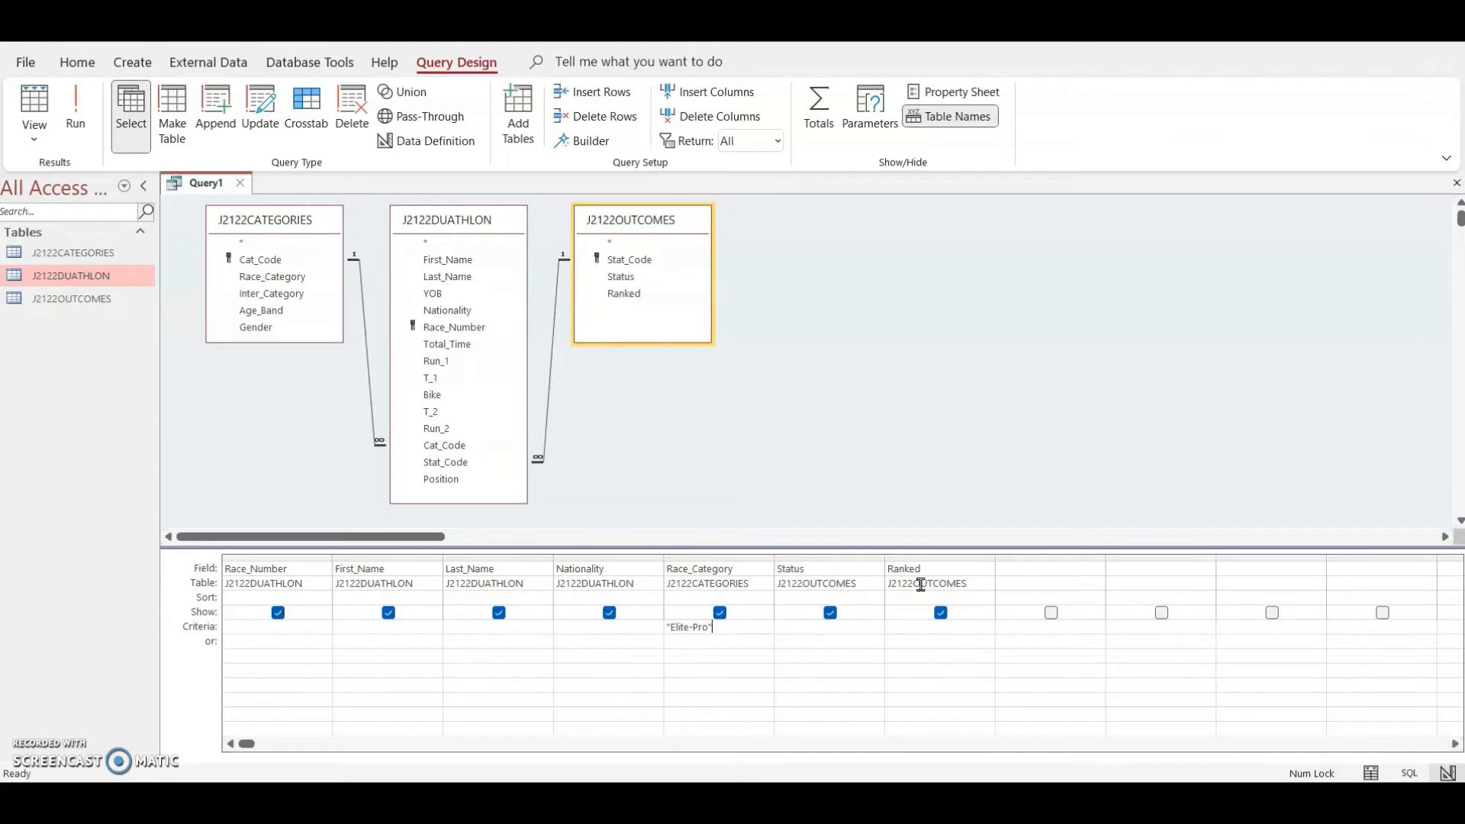
double_click(441, 464)
left_click(1051, 613)
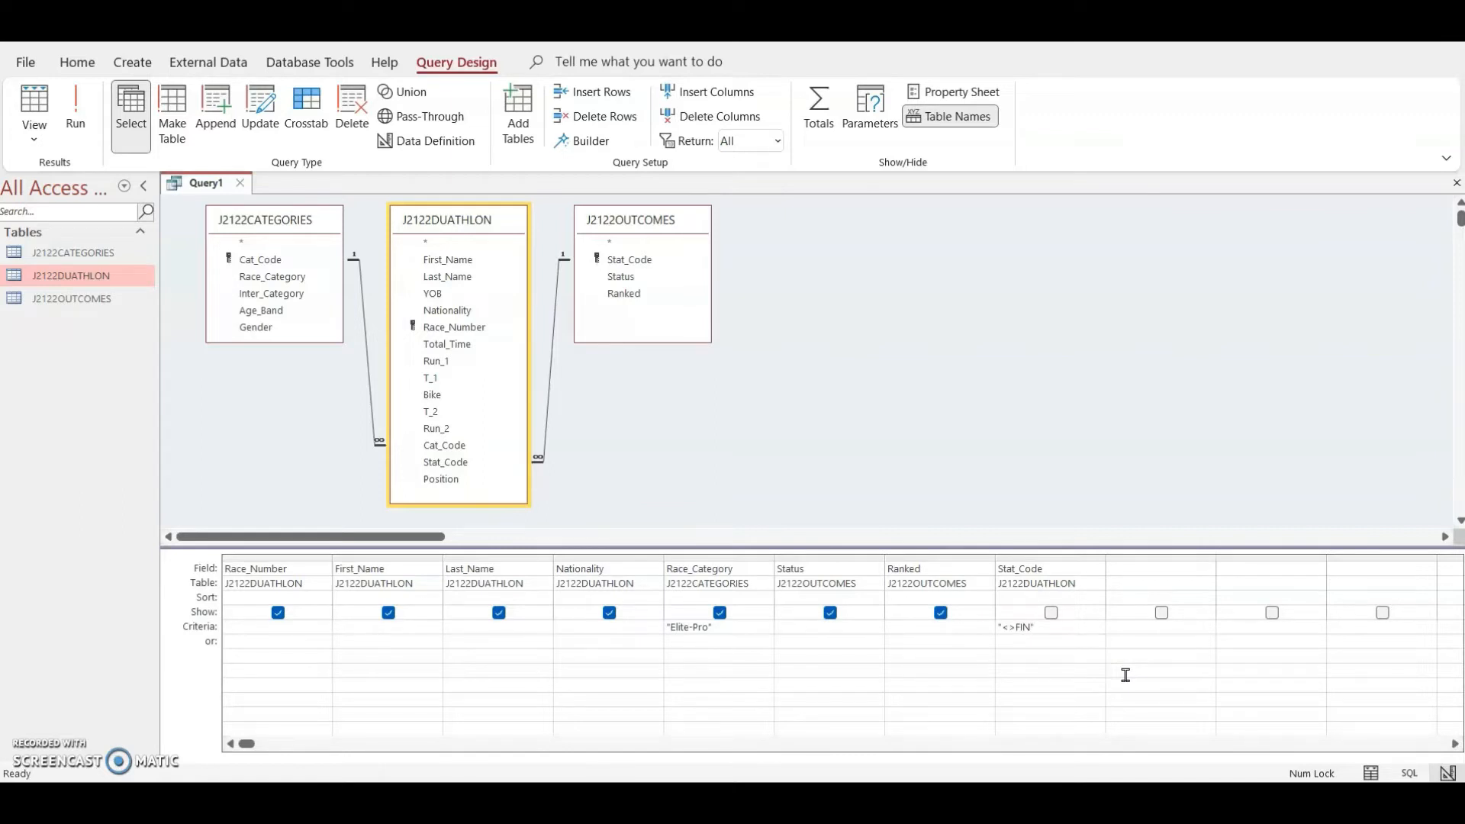
- Run the query, correct the Stat_Code criterion to <>"FIN" in its design, and run the query again
left_click(74, 115)
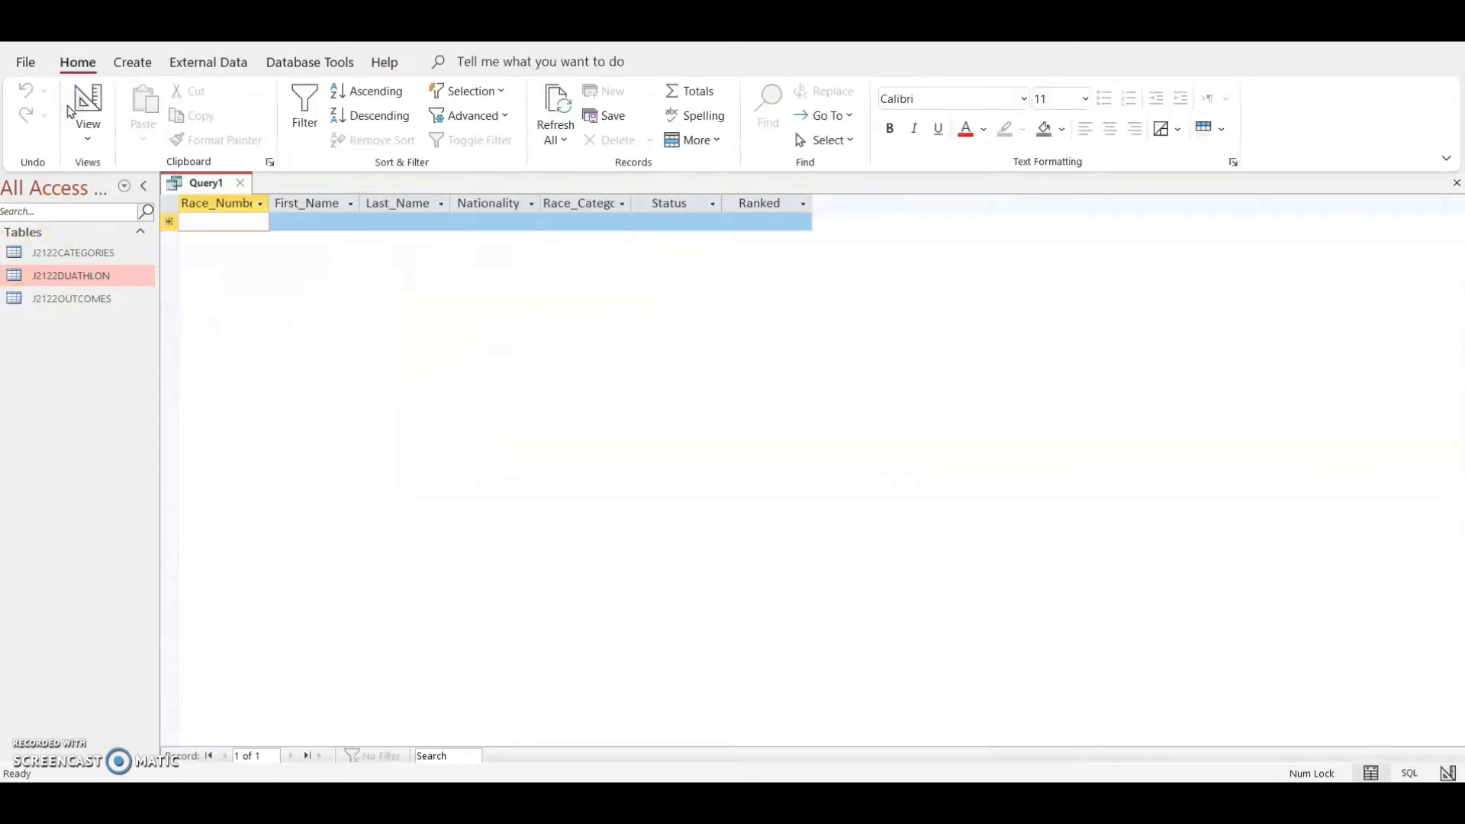
left_click(77, 95)
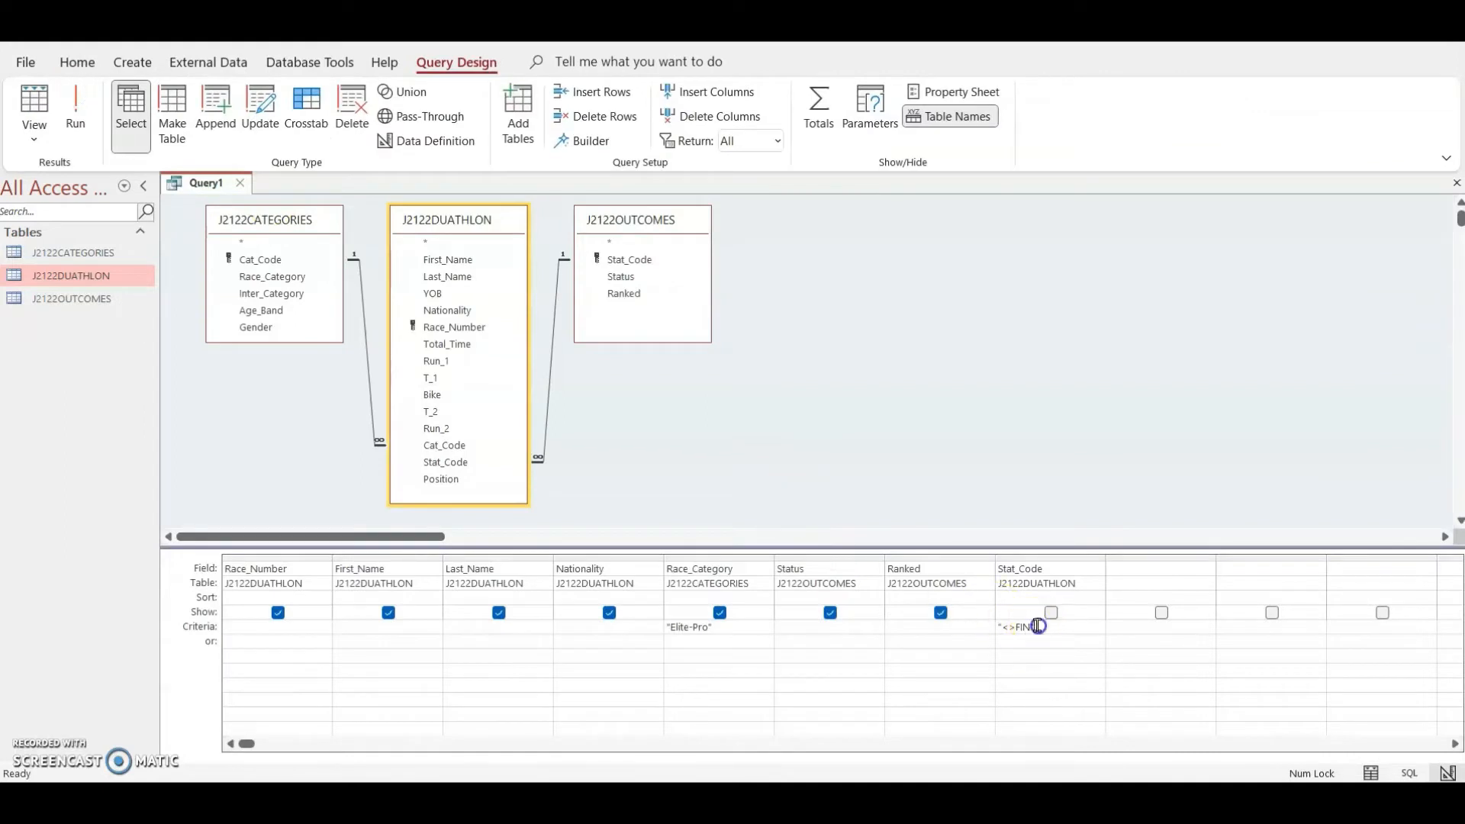
left_click(990, 625)
type("<>")
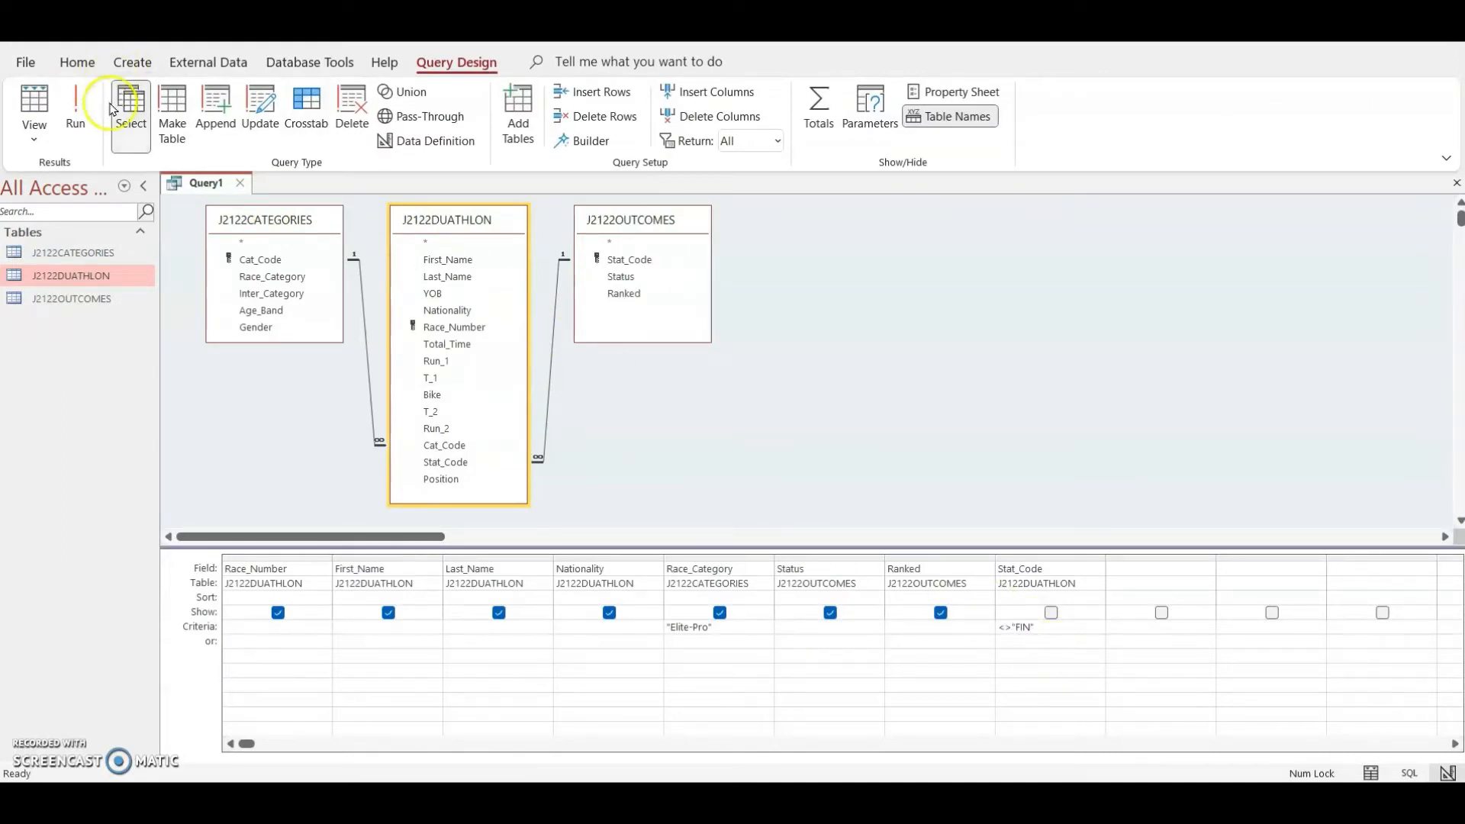
left_click(81, 110)
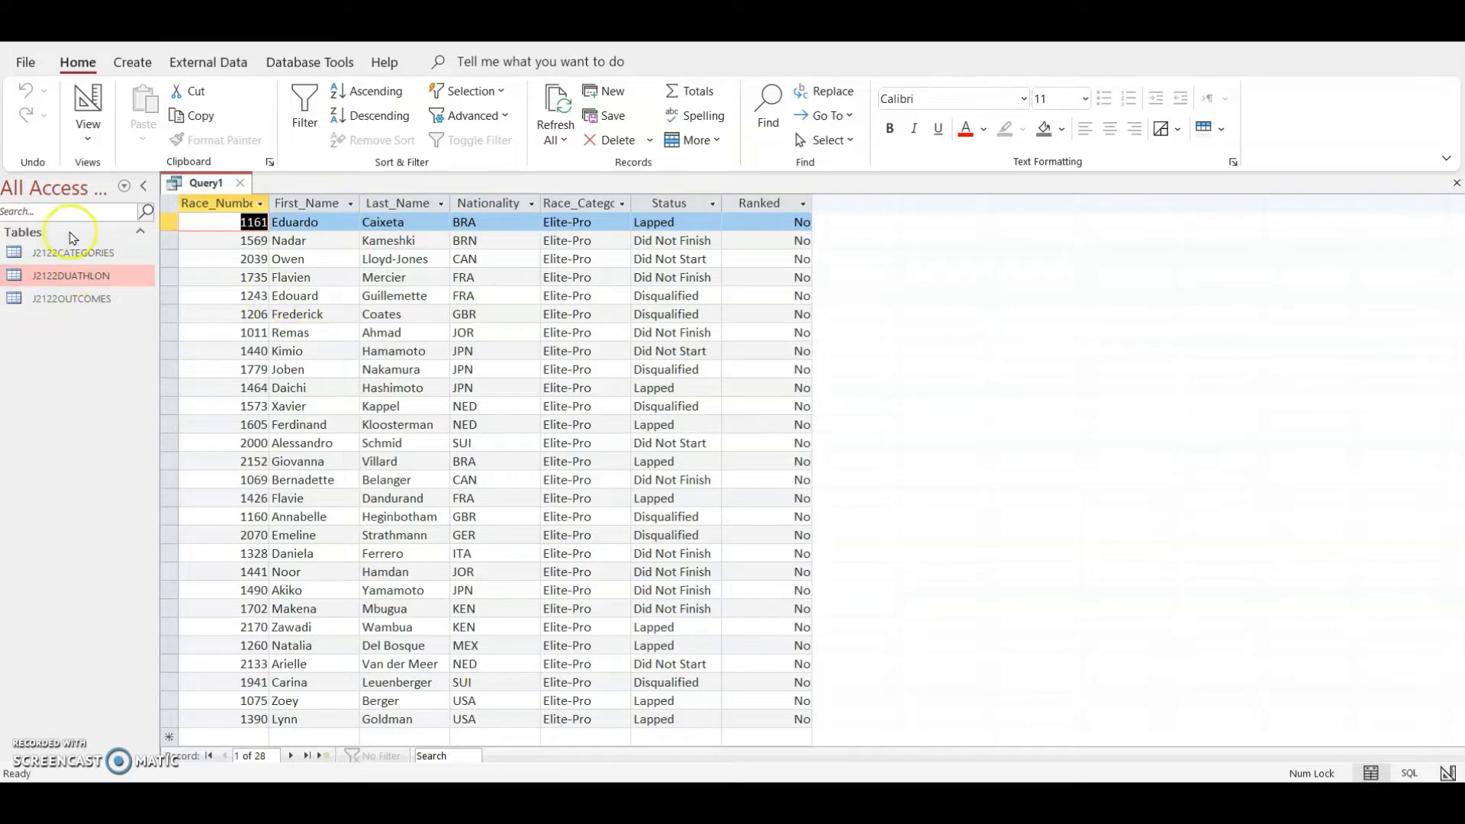
- Save the query as "Non-Ranking Elite Athletes" and check the report requirements in the exam paper
key("ctrl+s")
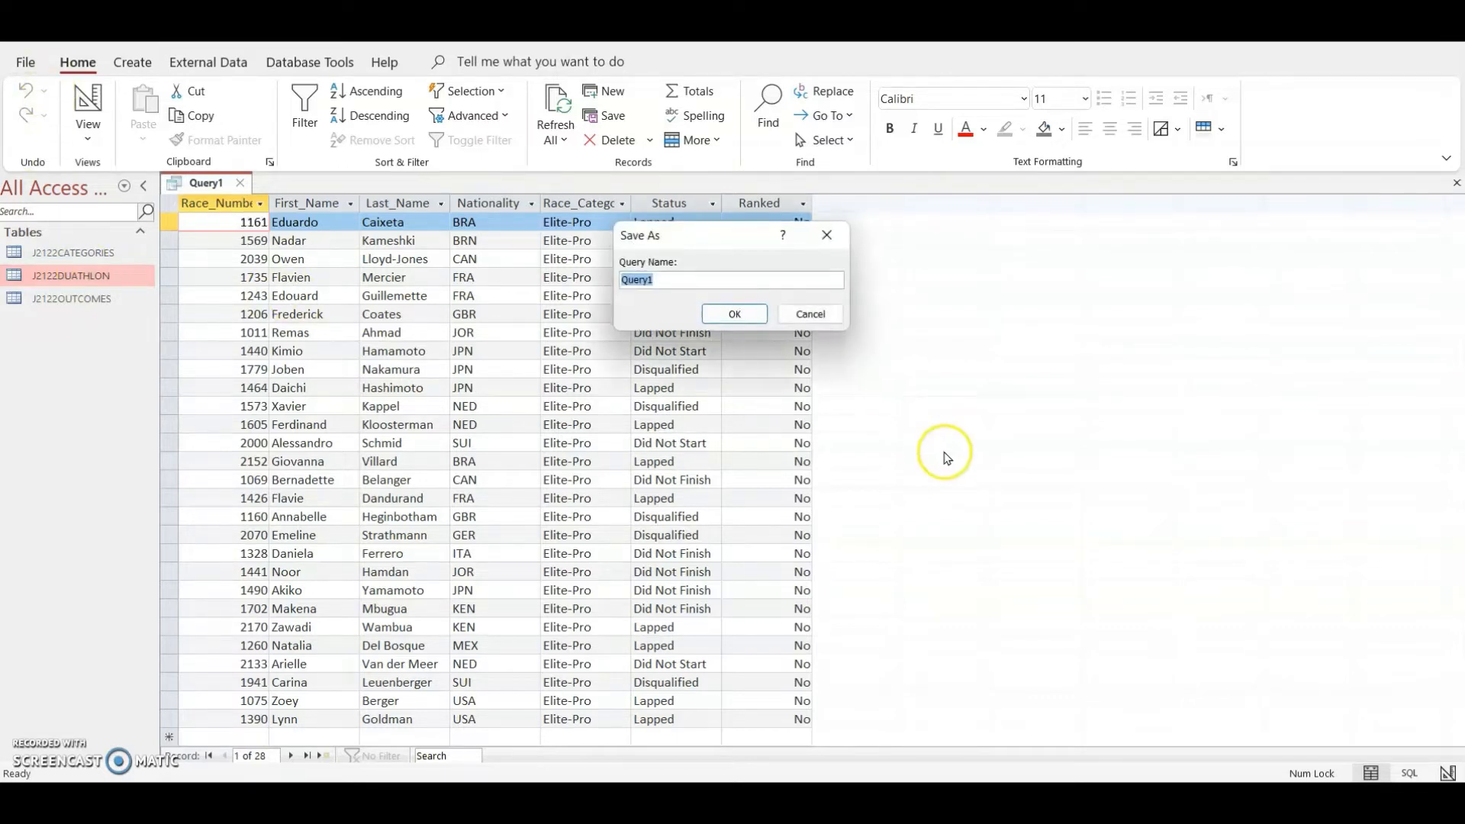
type("Non-Ranking Elite Athletes")
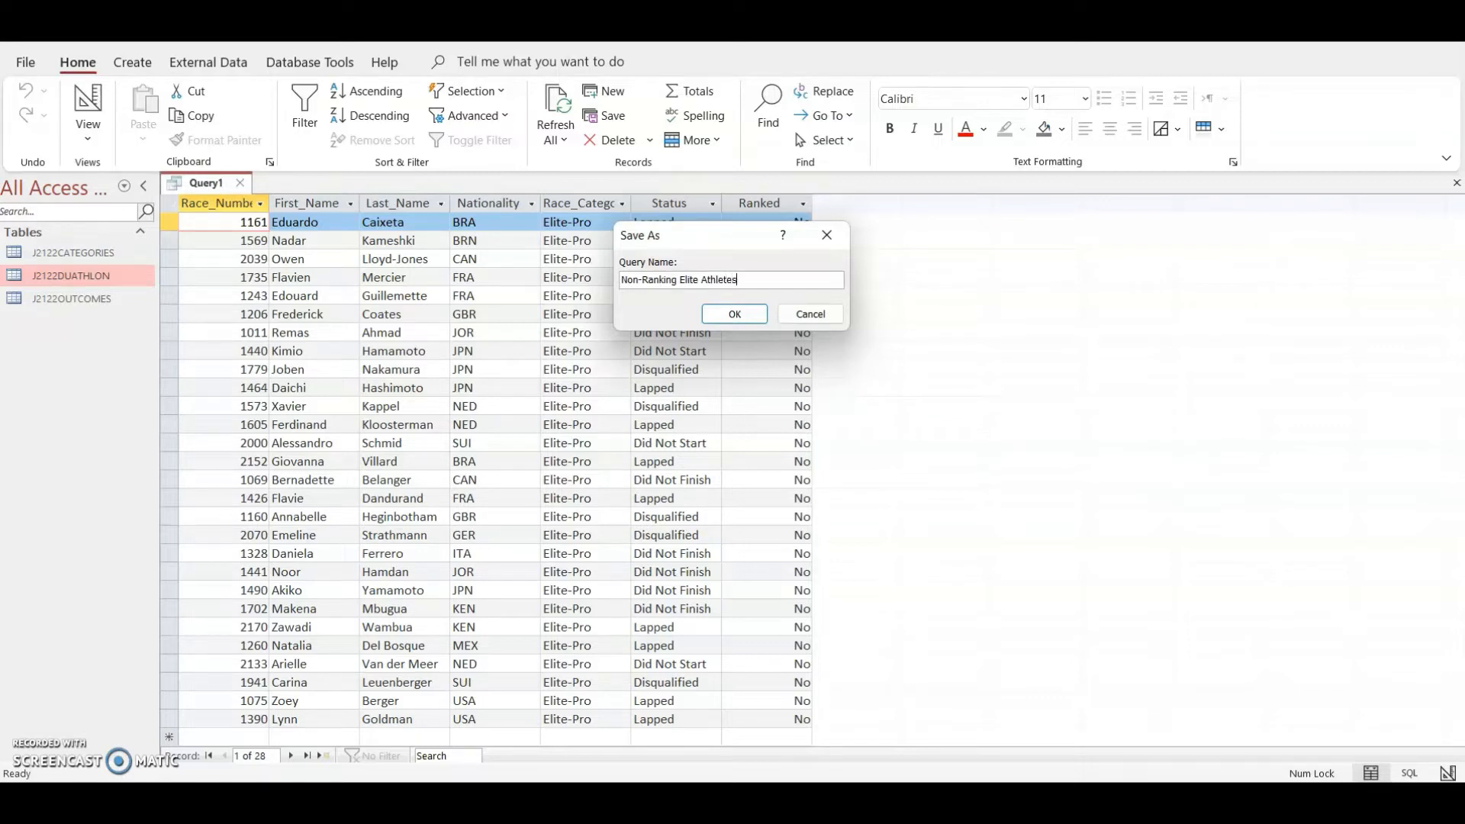
key("Return")
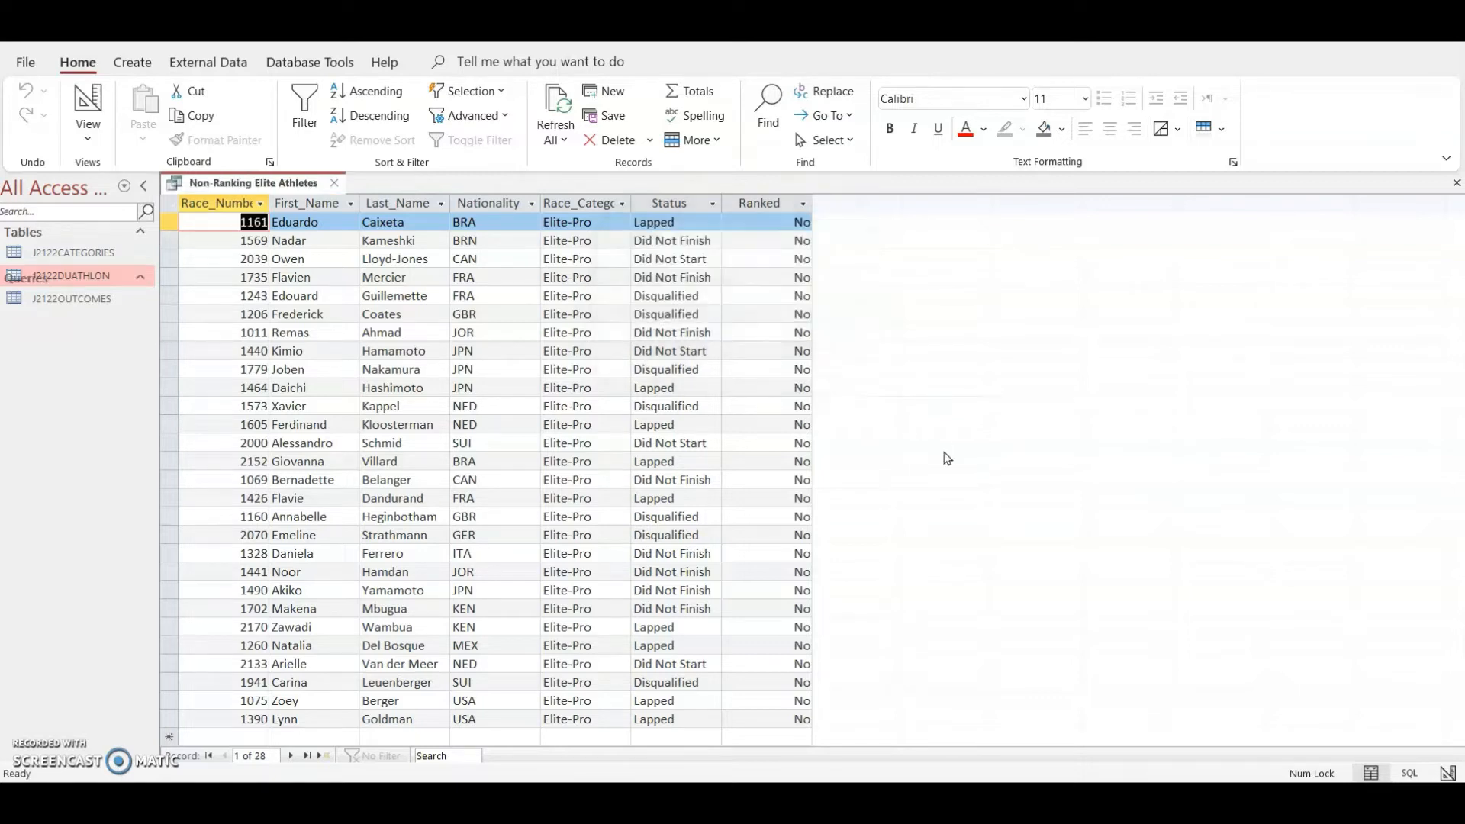
left_click(110, 340)
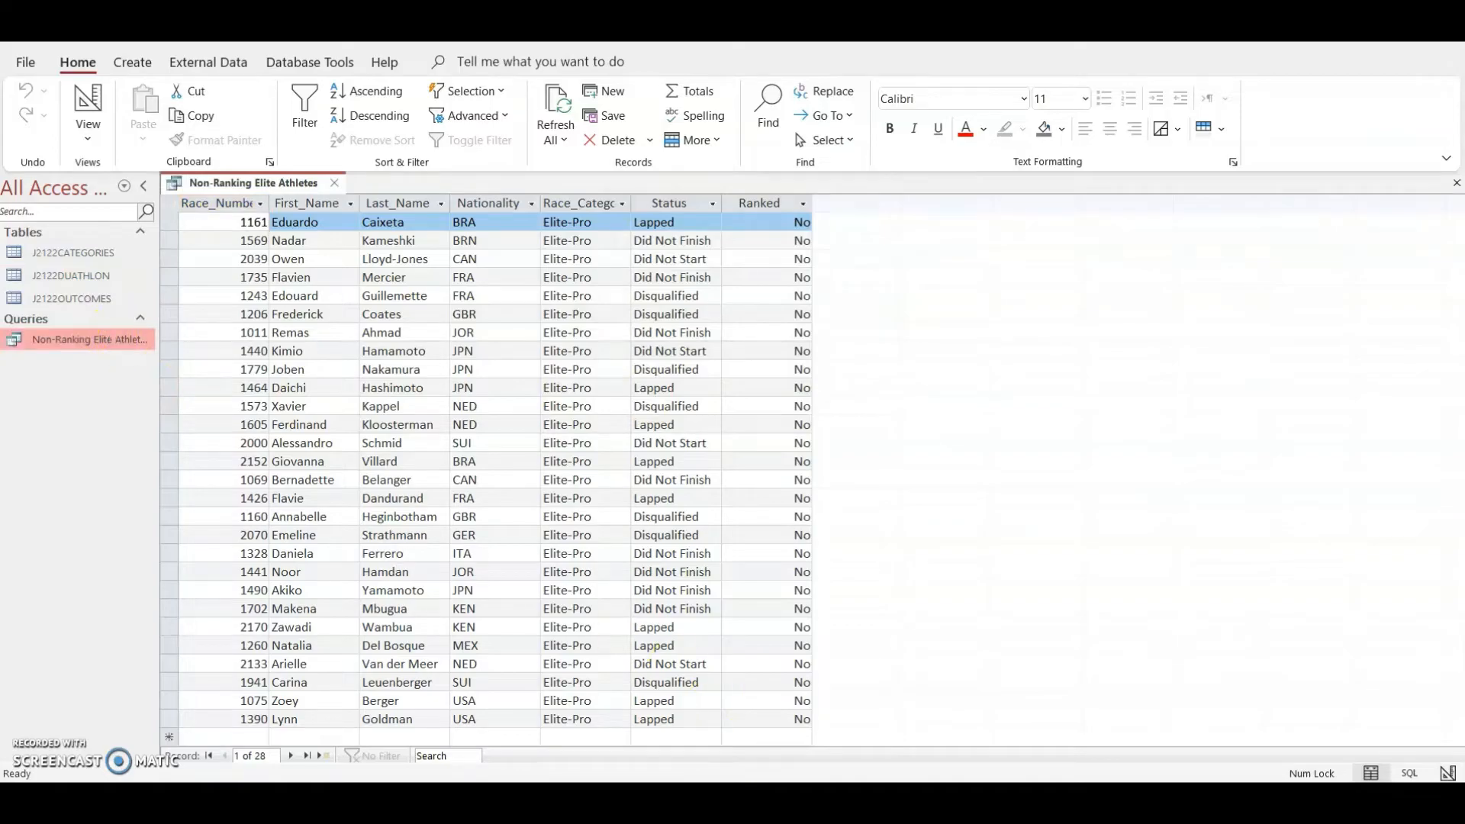
key("alt+Tab")
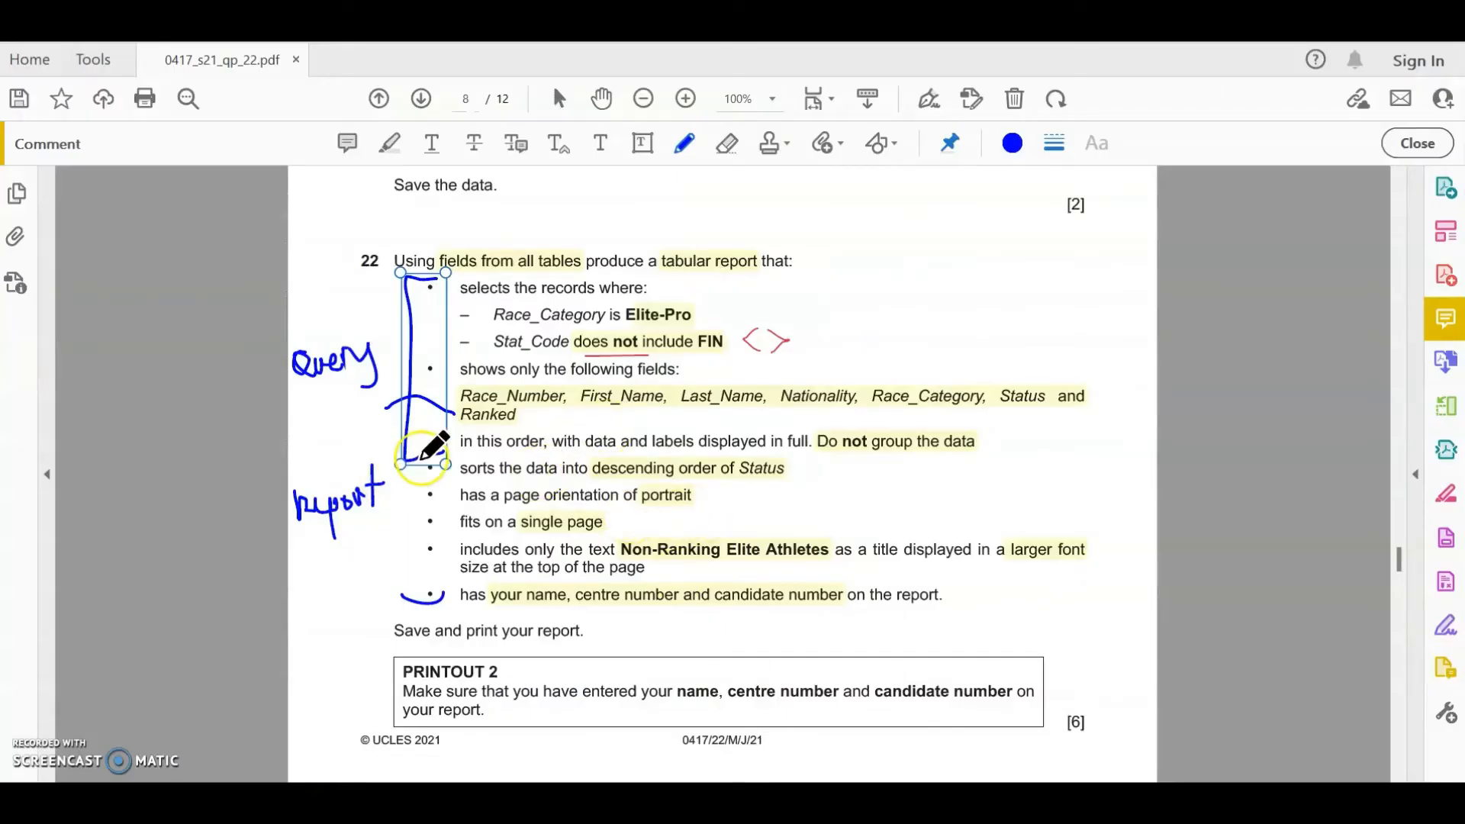
key("alt+Tab")
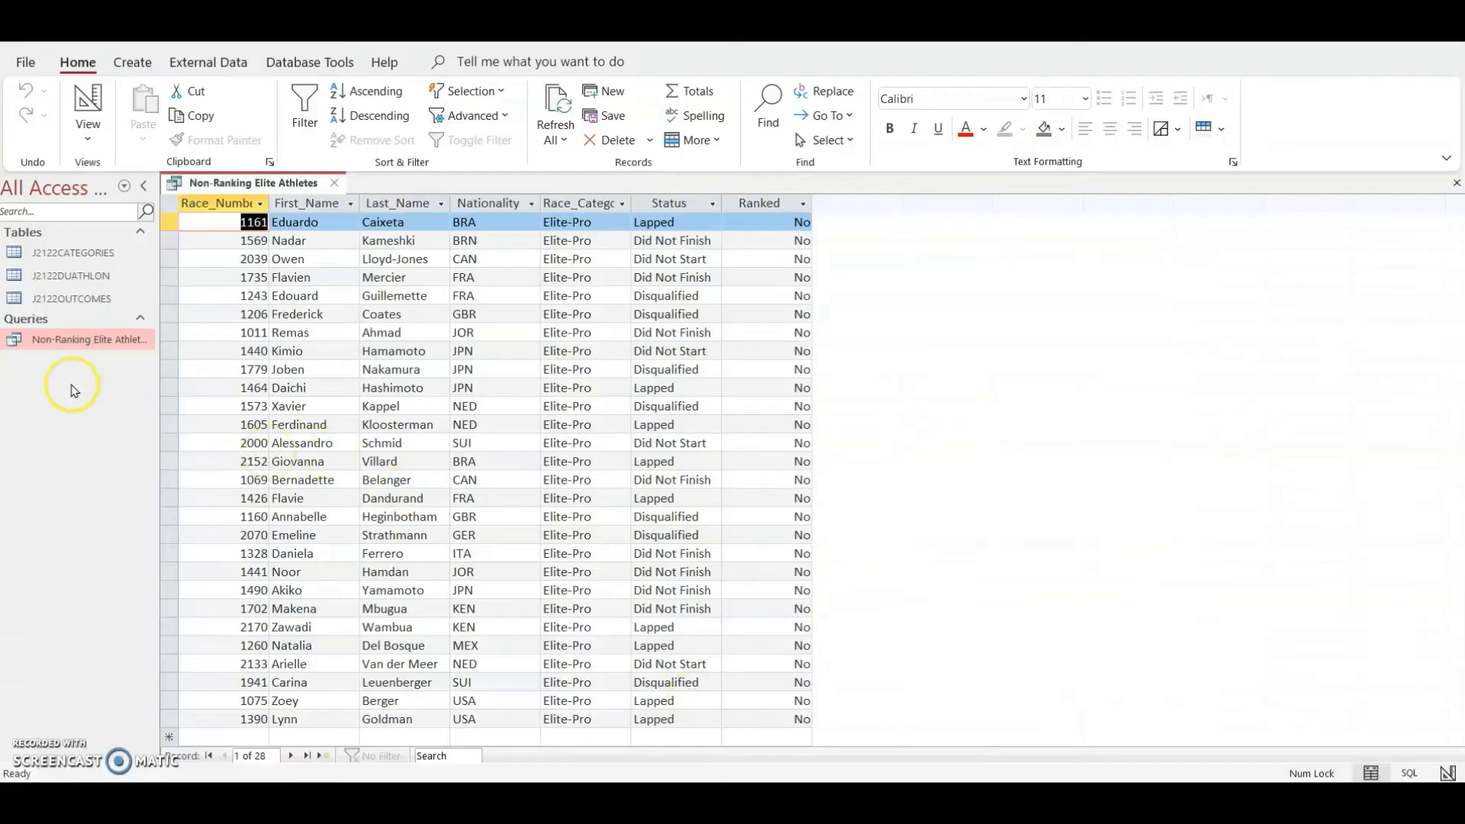
- Start a Report Wizard report from the Non-Ranking Elite Athletes query with all fields, viewed by J2122DUATHLON and without grouping levels
left_click(77, 340)
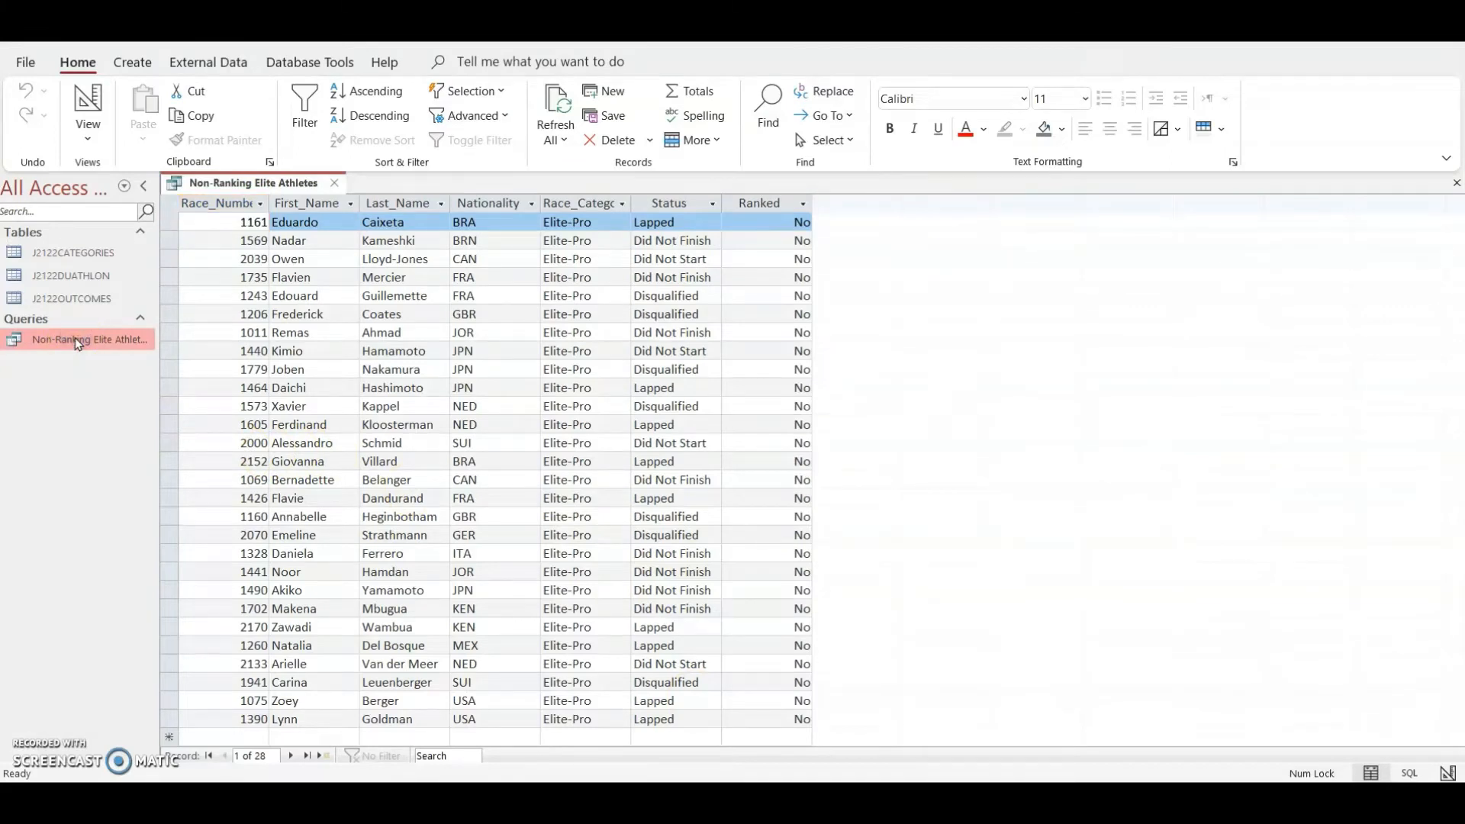
left_click(124, 64)
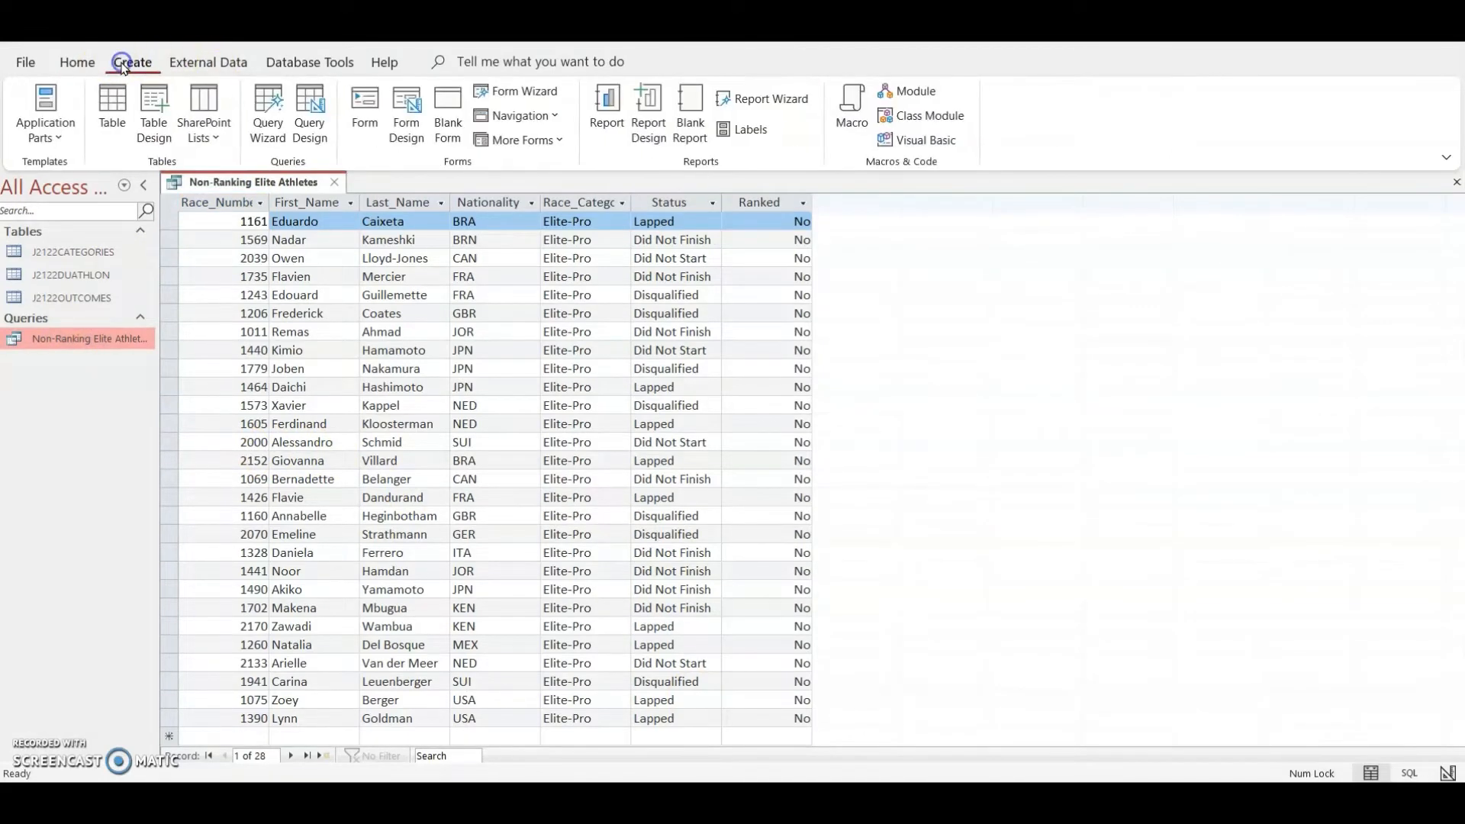
left_click(749, 99)
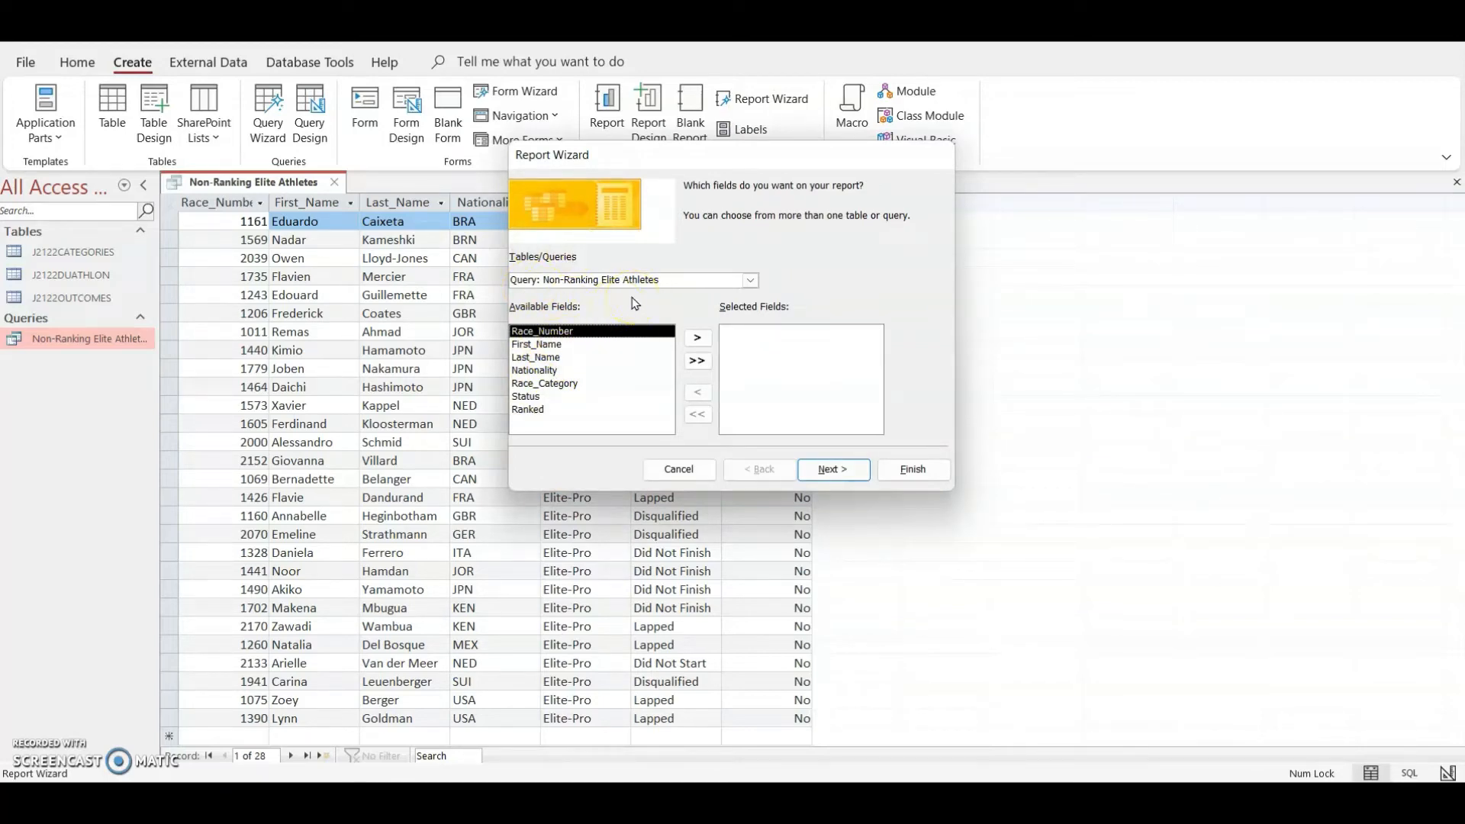
left_click(696, 361)
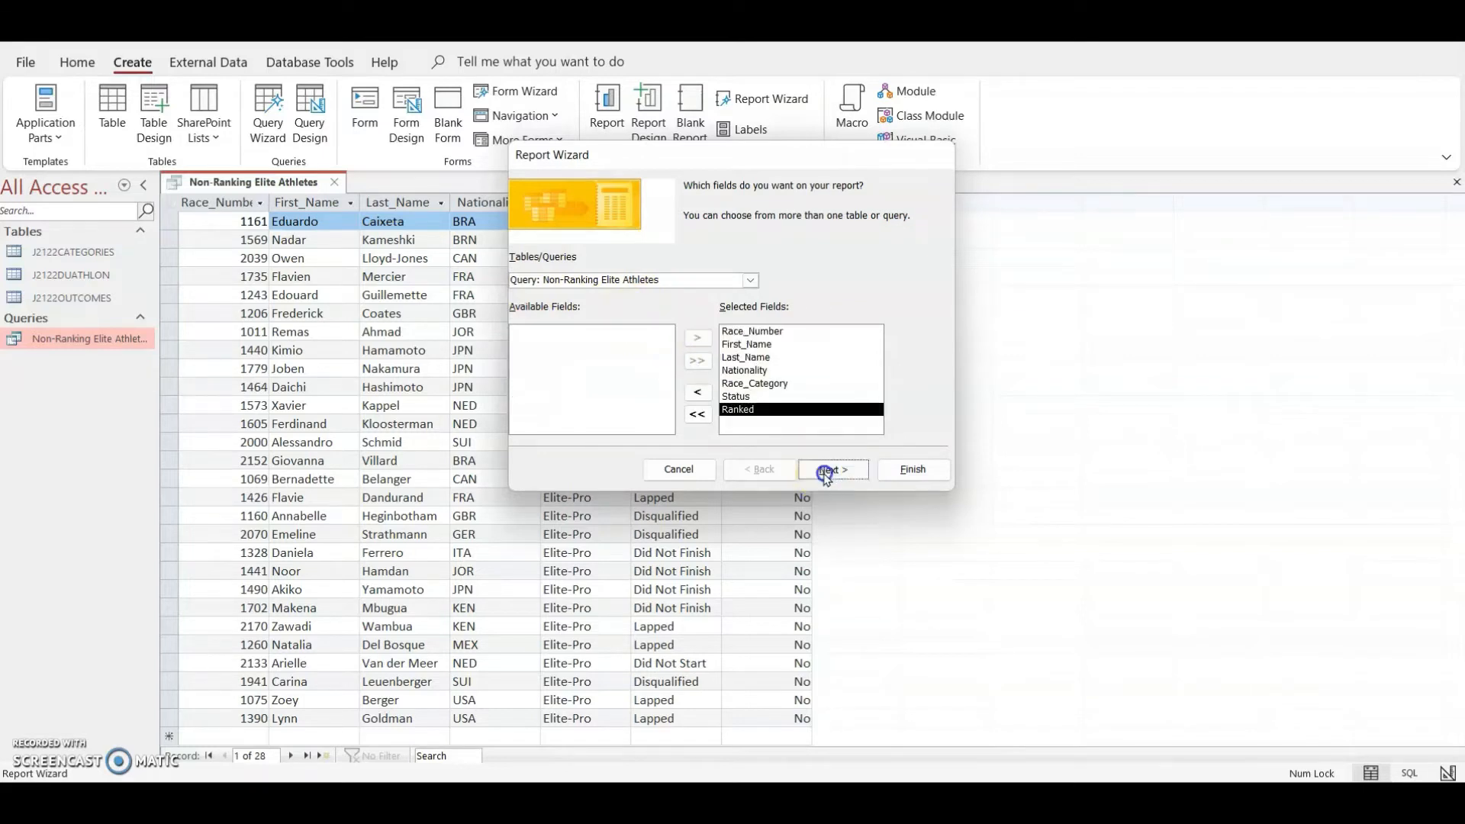
left_click(825, 471)
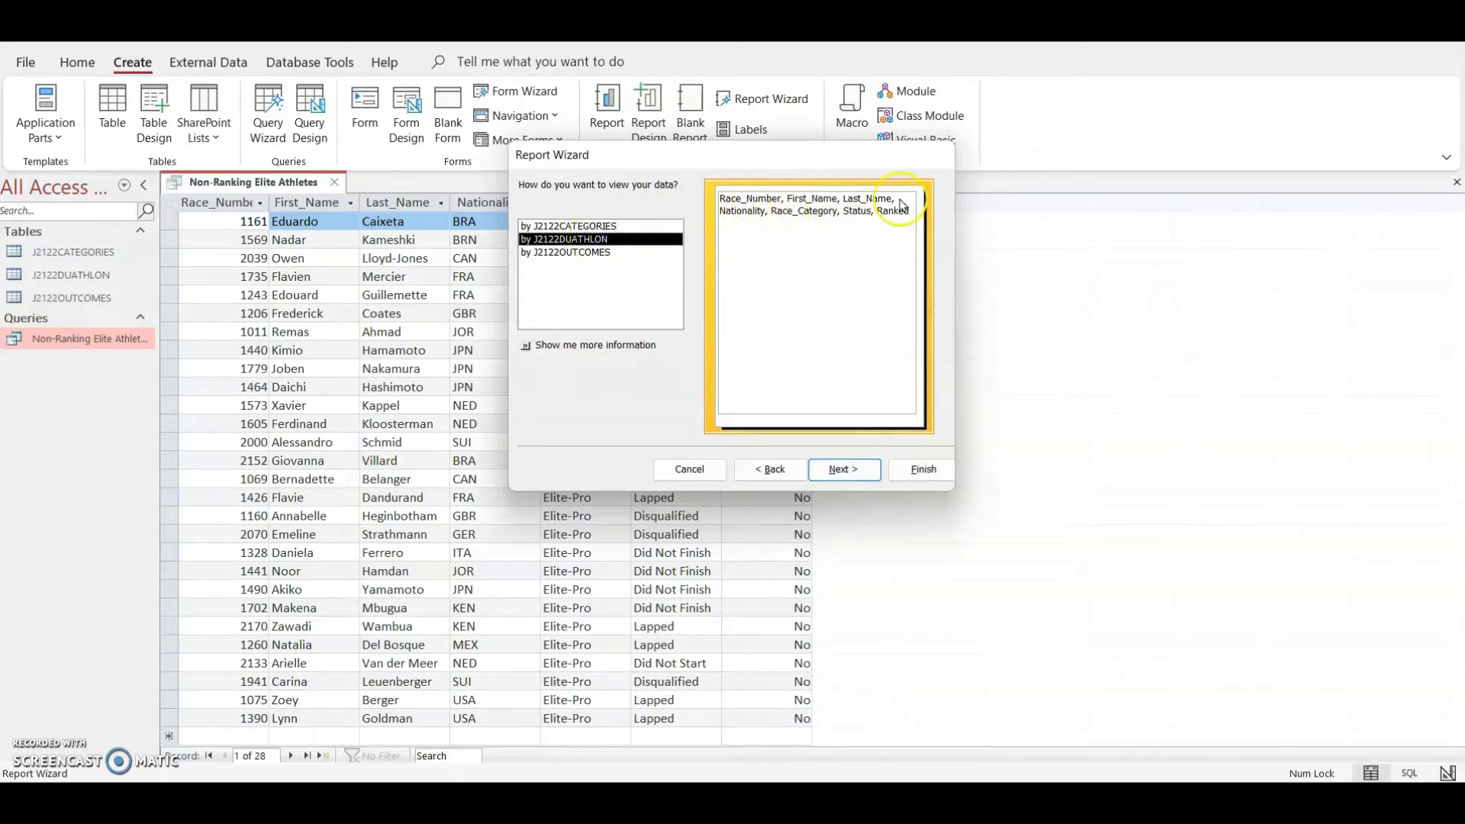
left_click(594, 226)
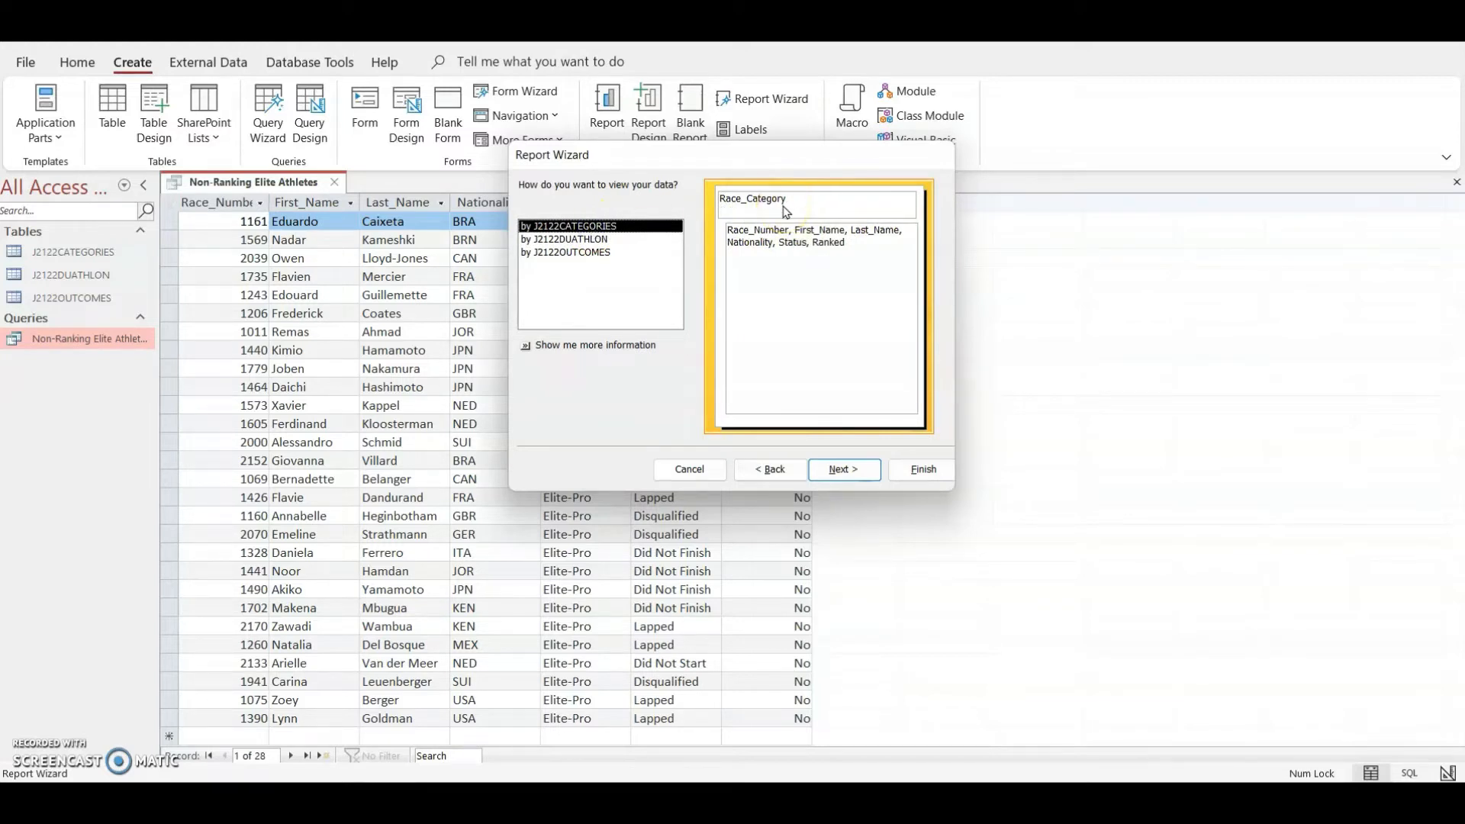
left_click(599, 239)
left_click(823, 469)
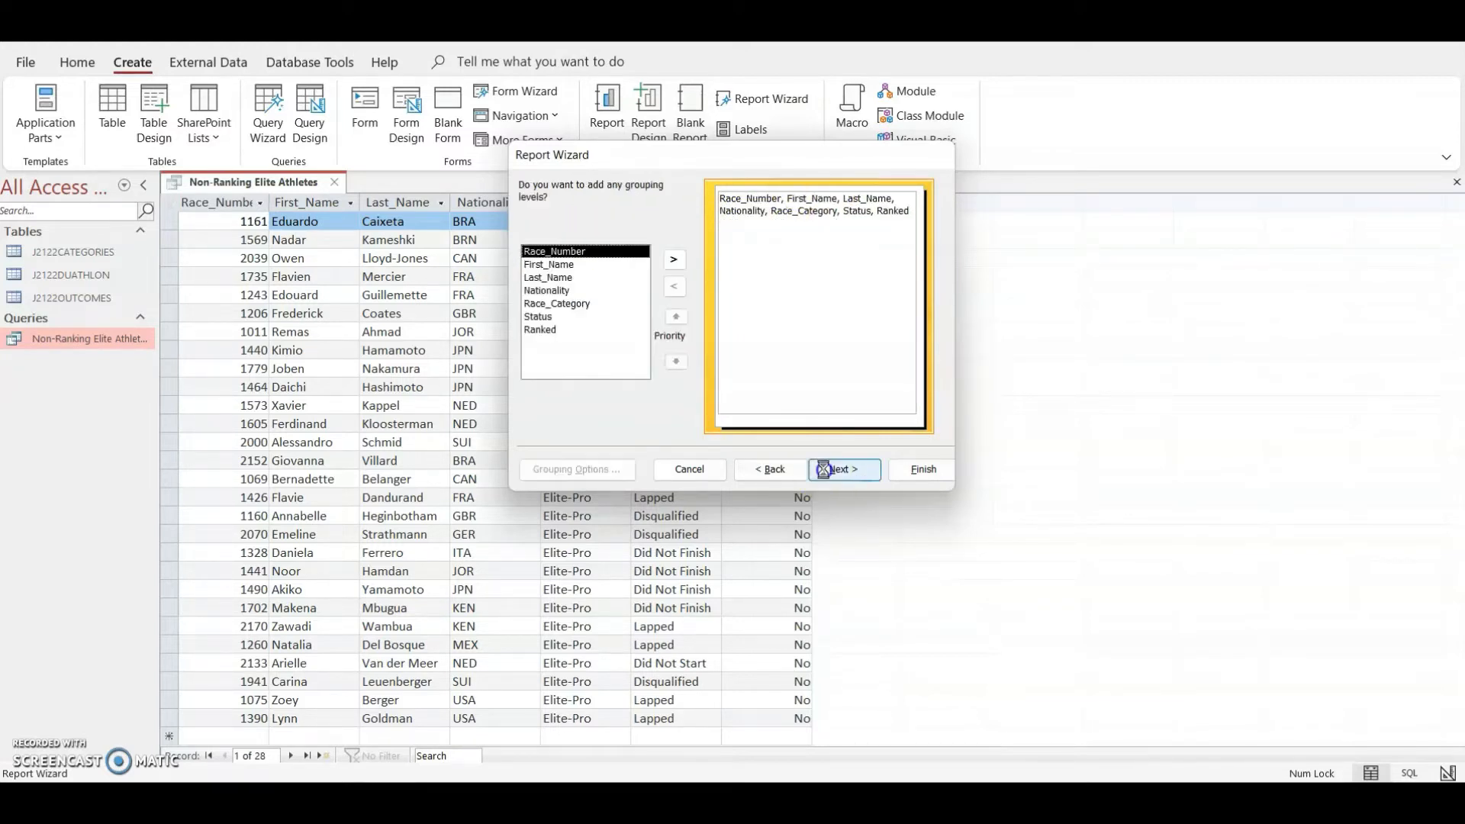
left_click(829, 469)
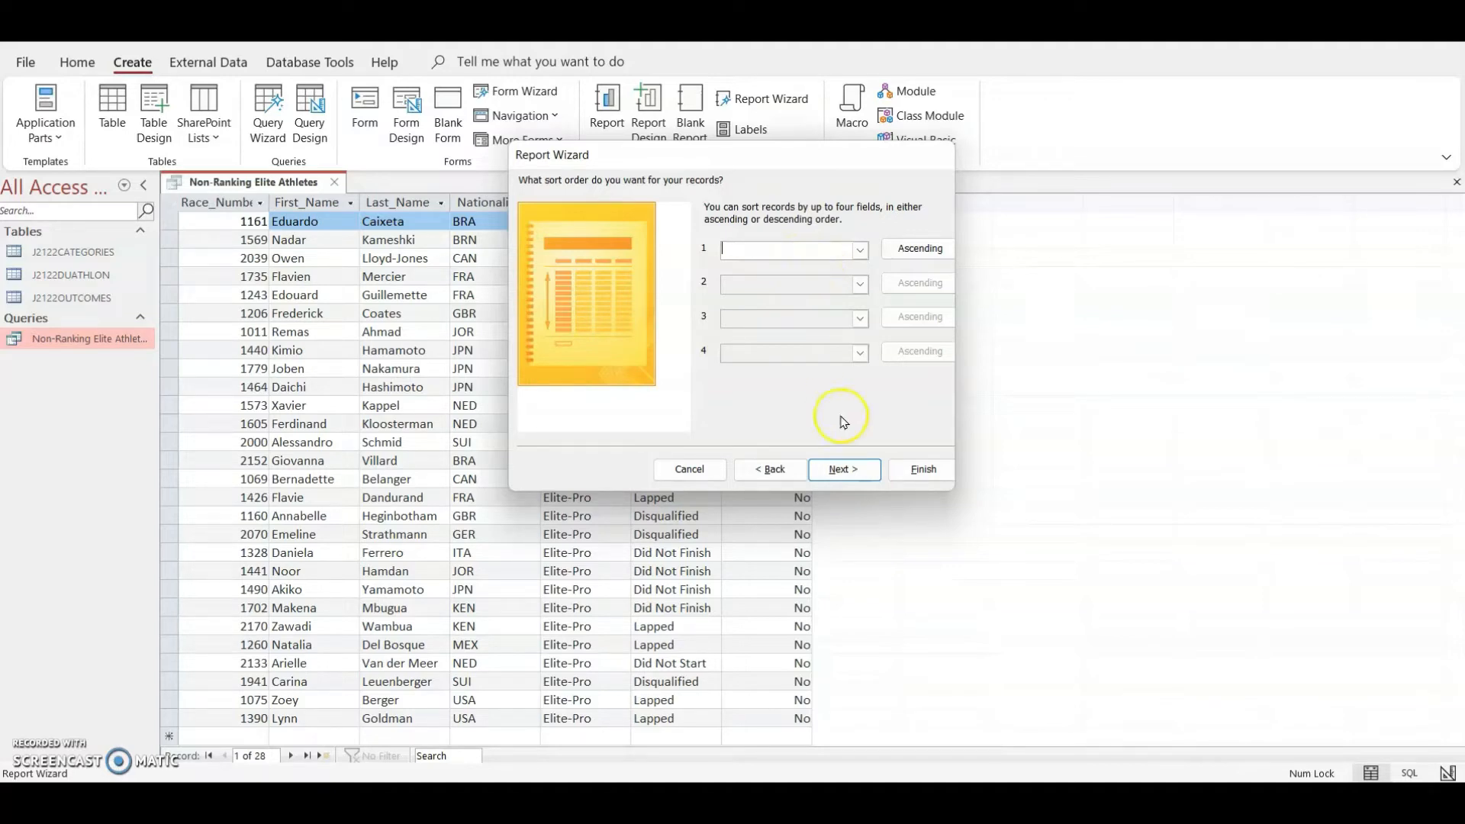
- Leave sorting empty, keep the tabular portrait layout, title the report "Non-Ranking Elite Athletes", and create and preview it
left_click(843, 469)
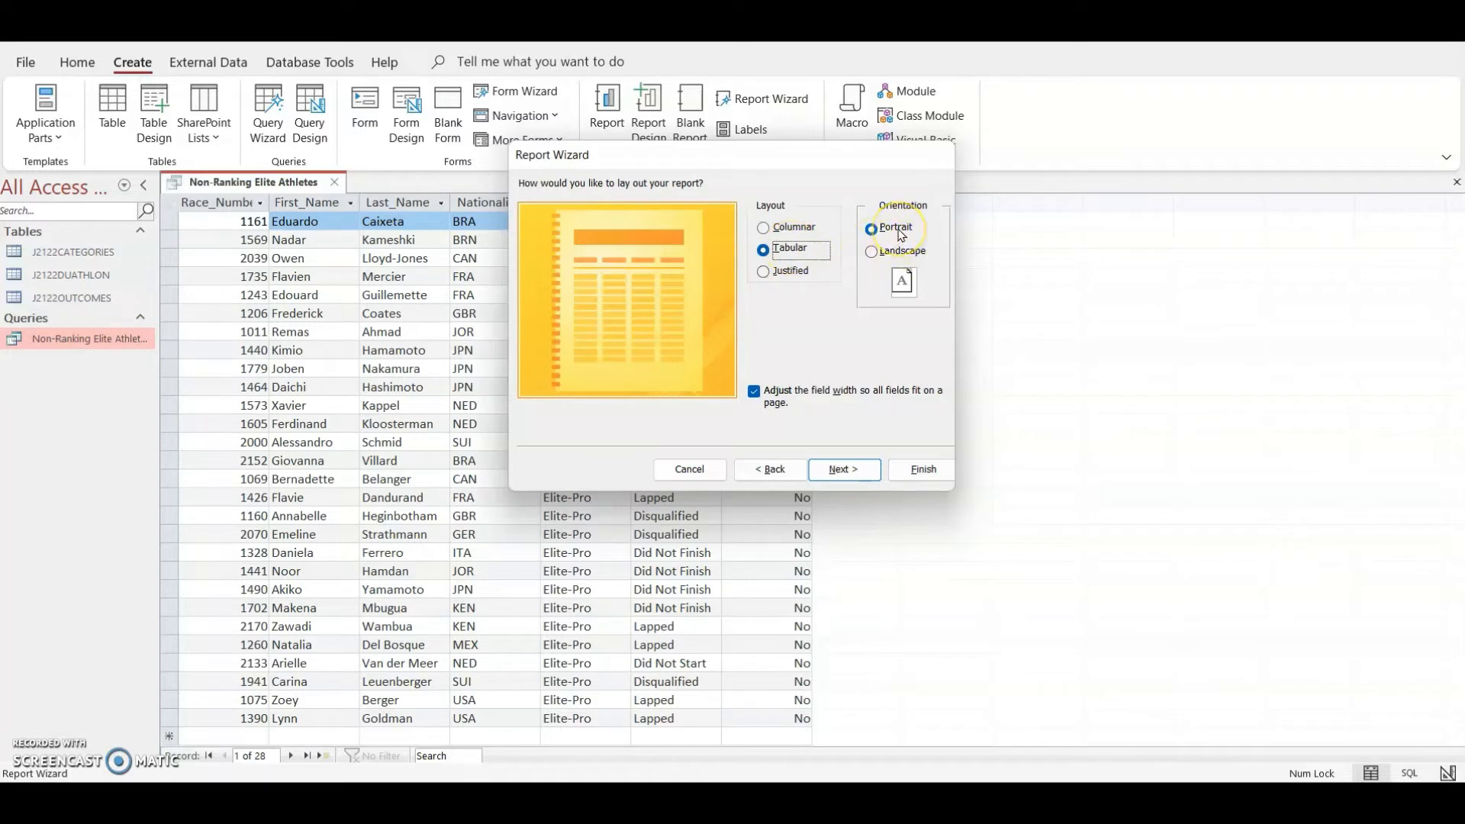
left_click(849, 469)
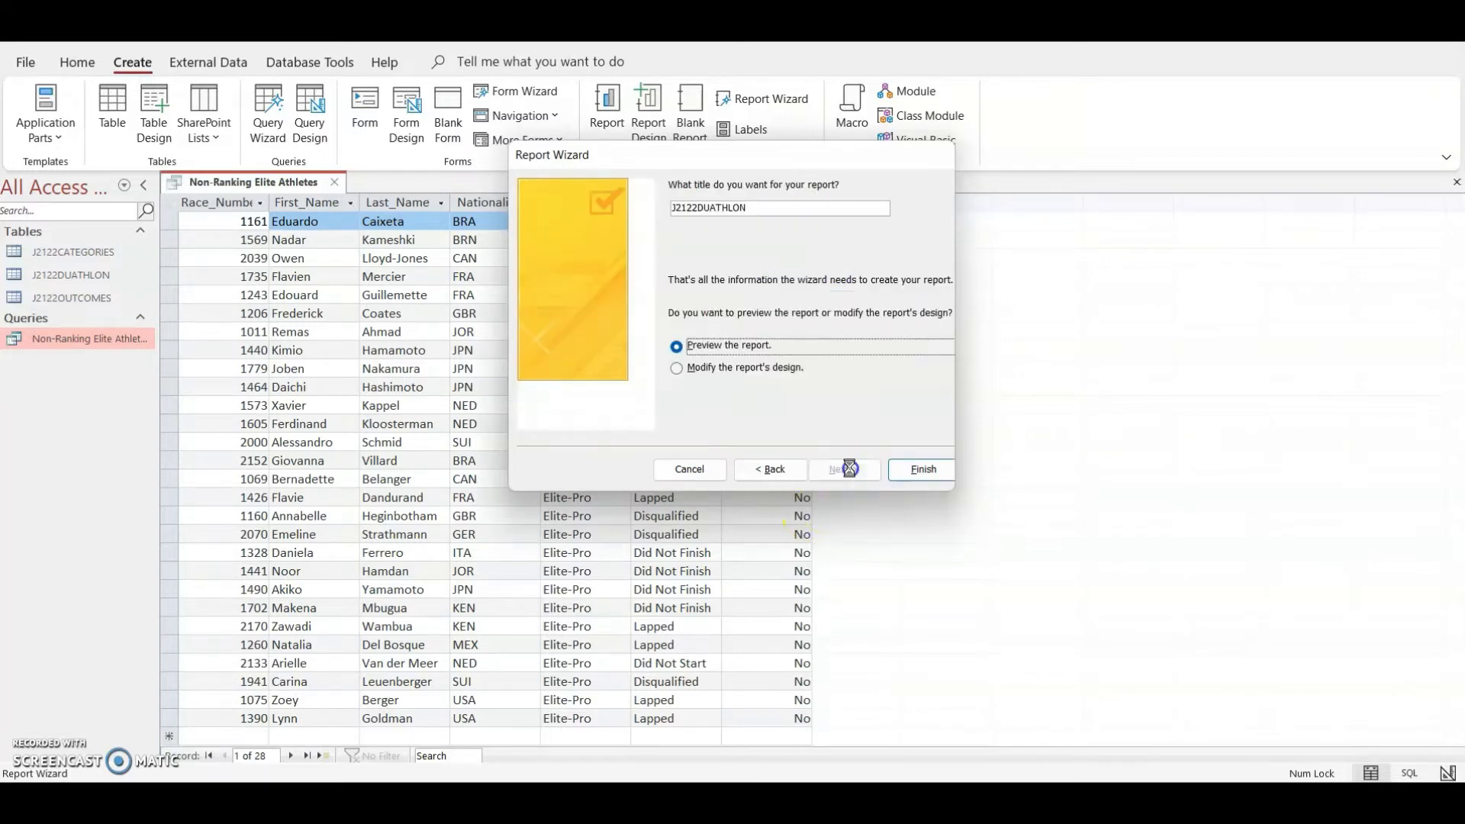
left_click_drag(759, 207, 550, 206)
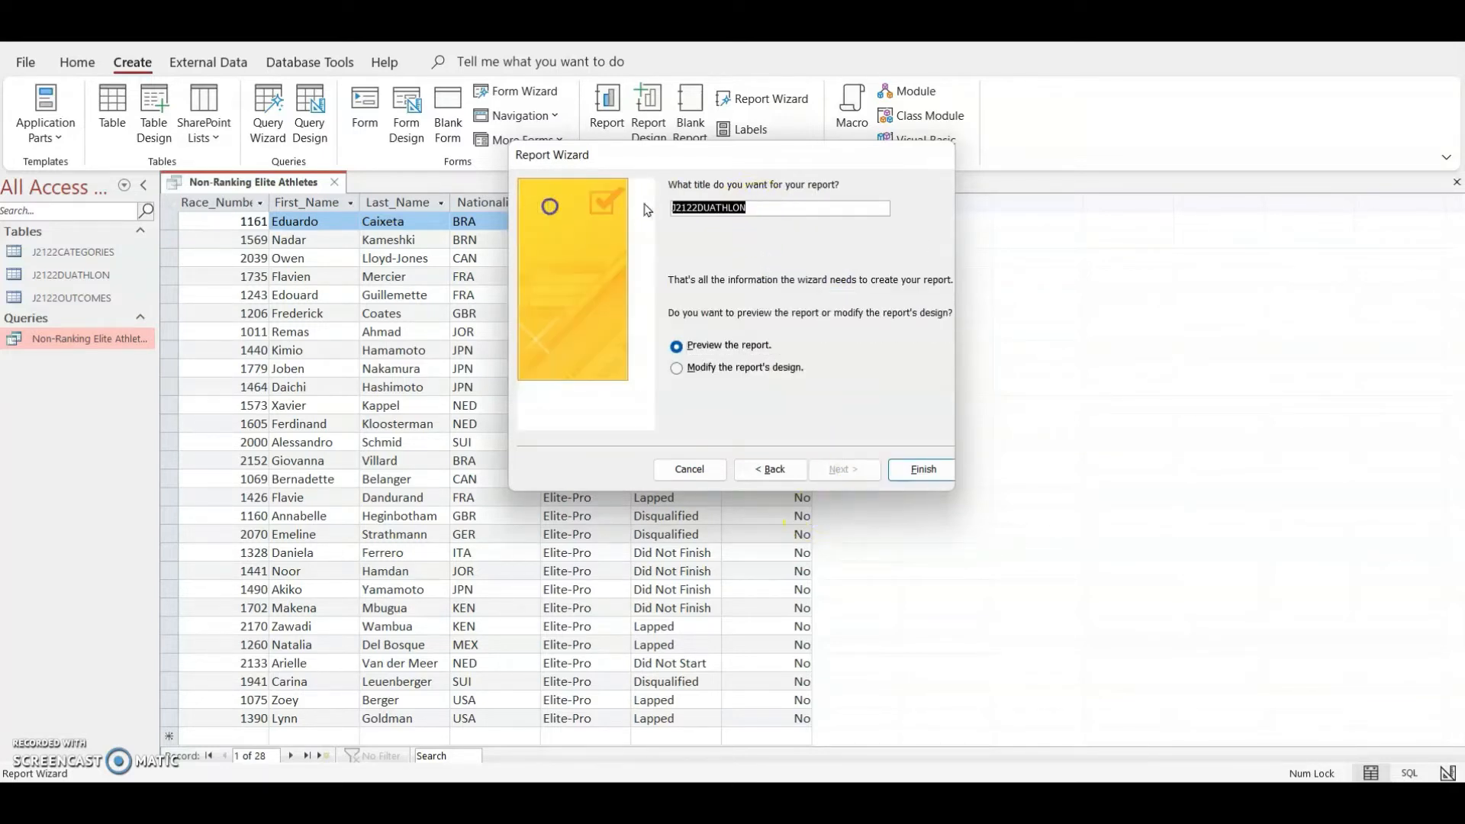
type("Non-Ranking Elite Athletes")
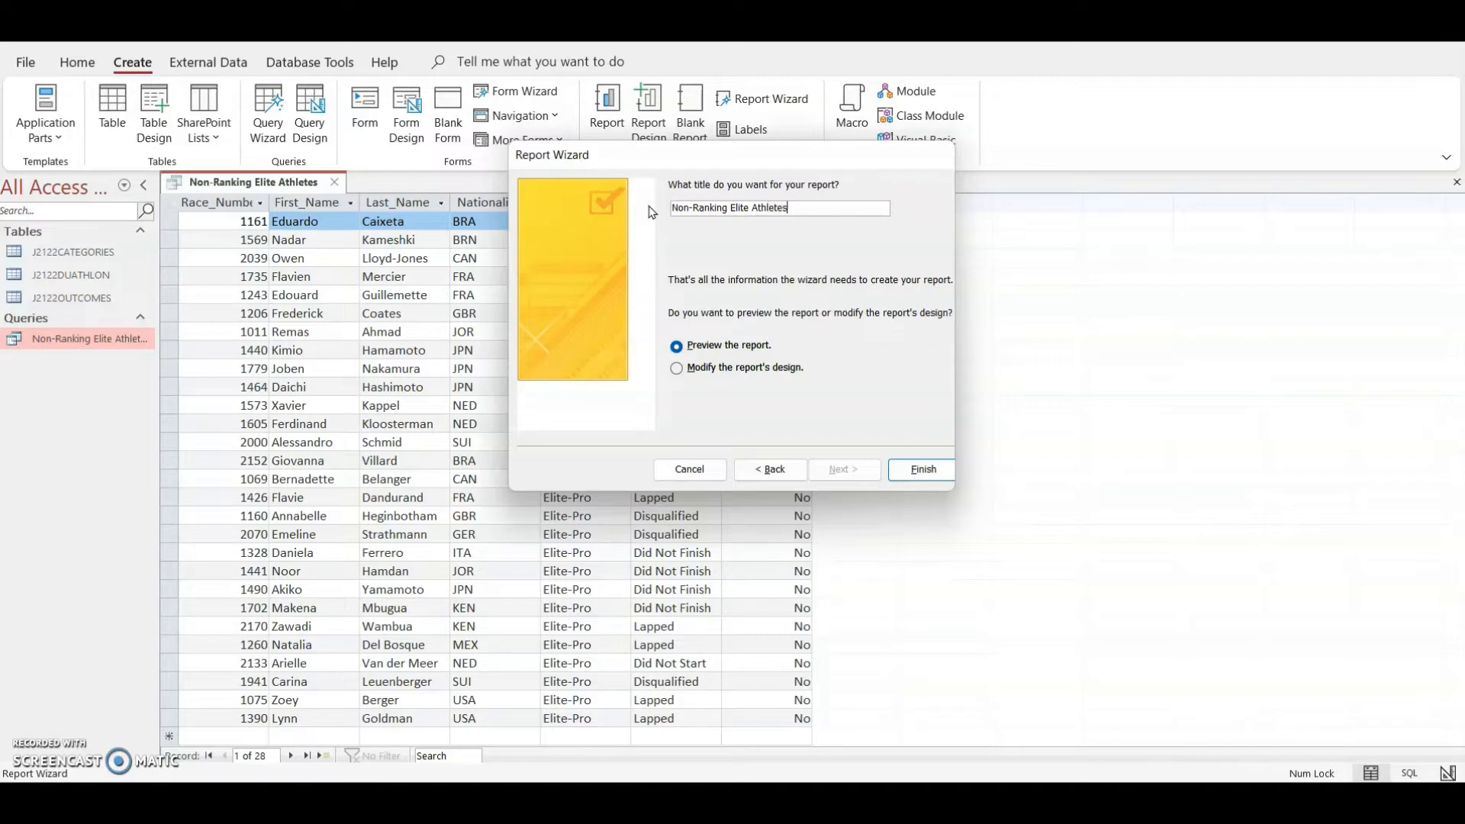
left_click(923, 468)
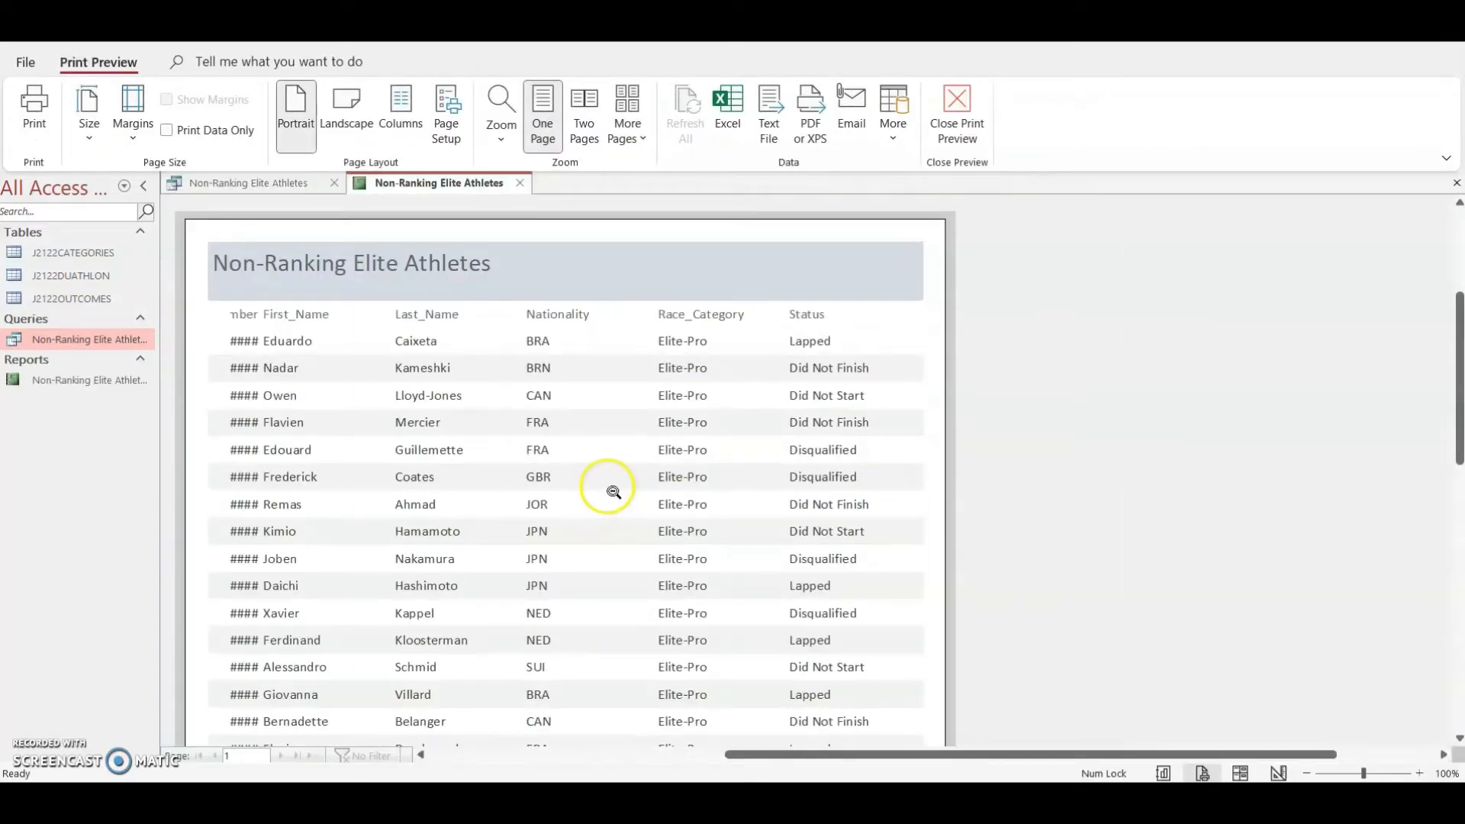
left_click(614, 492)
left_click(606, 488)
scroll(677, 428, "up", 5)
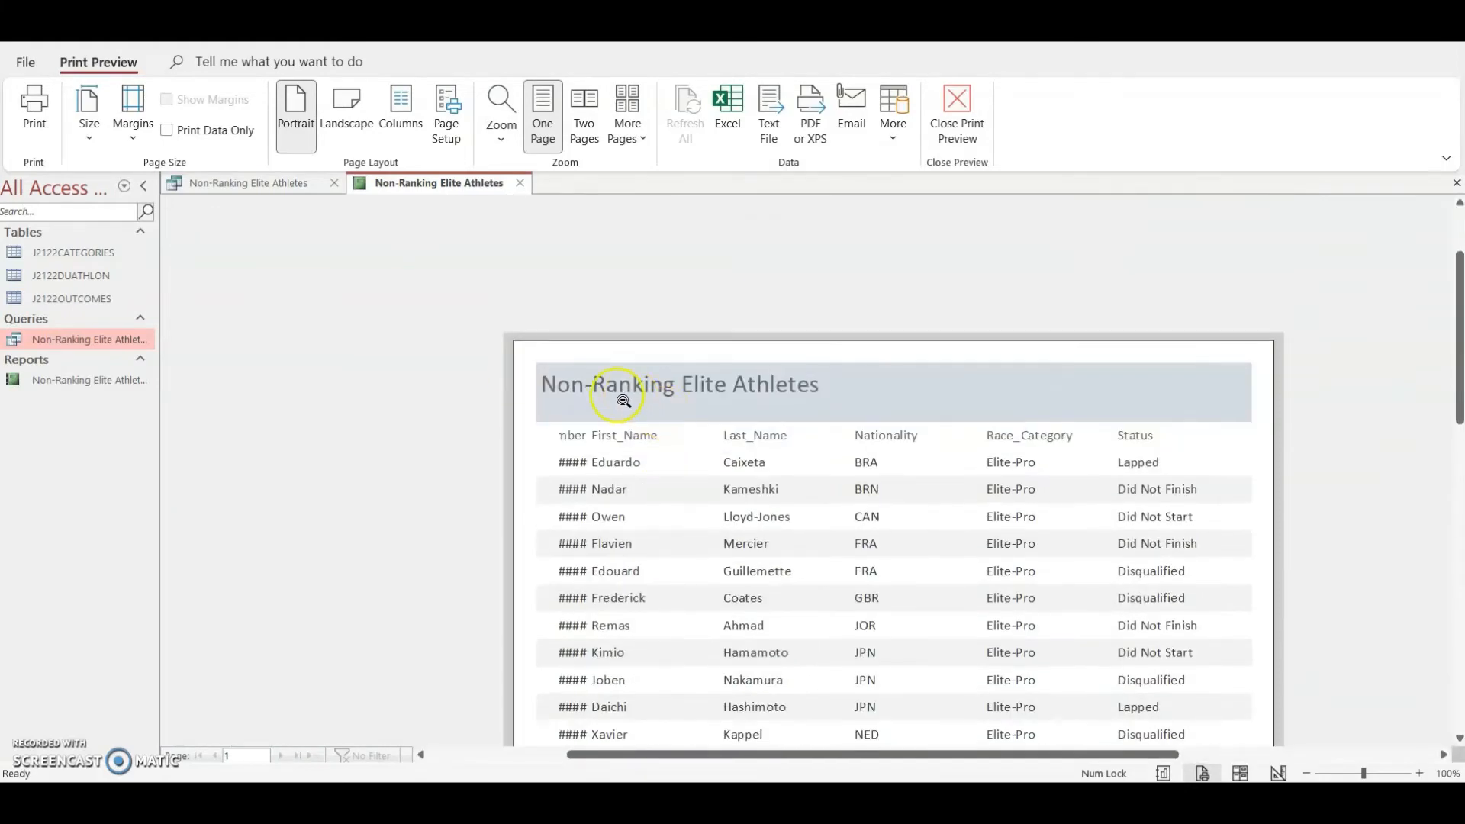
scroll(575, 449, "down", 1)
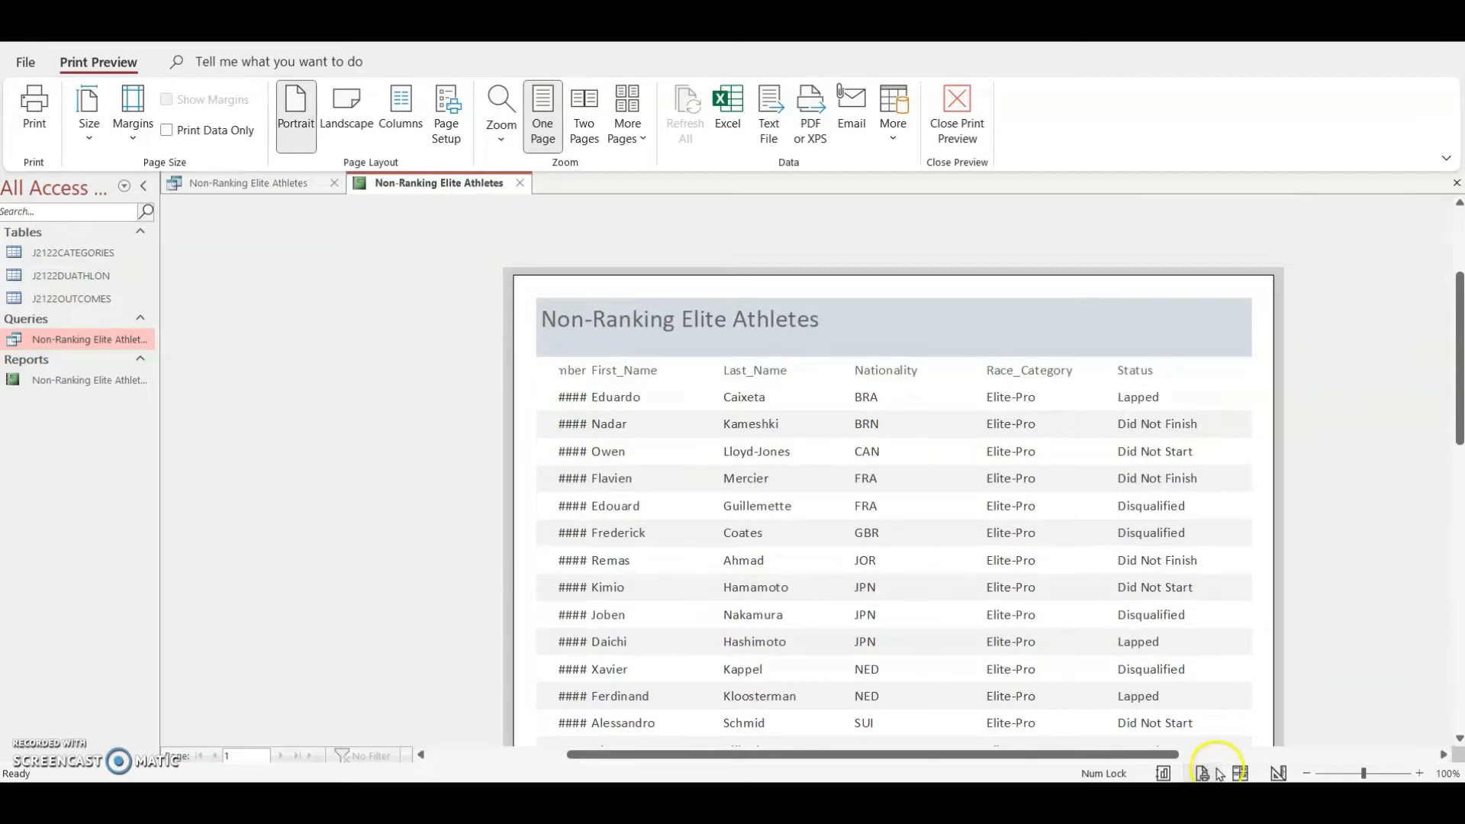
- In the report's Layout View, narrow the First_Name column and widen the Race_Number column so its label and numbers show in full
left_click(1241, 773)
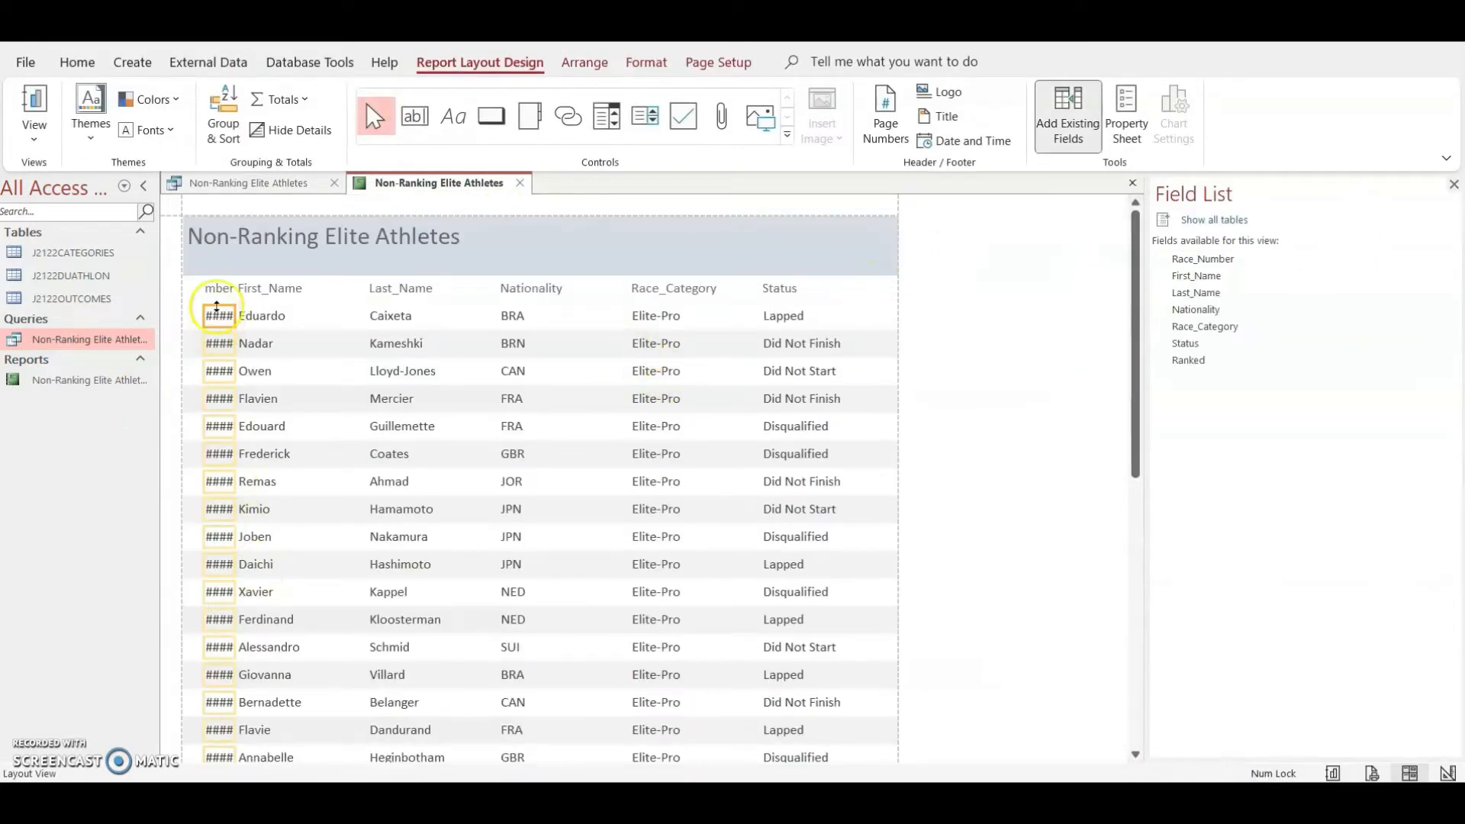
left_click(215, 315)
left_click_drag(205, 292, 282, 267)
left_click(269, 271)
left_click(266, 289, "shift")
left_click(205, 273)
left_click(209, 290, "shift")
left_click(296, 269)
left_click(295, 290, "shift")
left_click(228, 271)
left_click(226, 290, "shift")
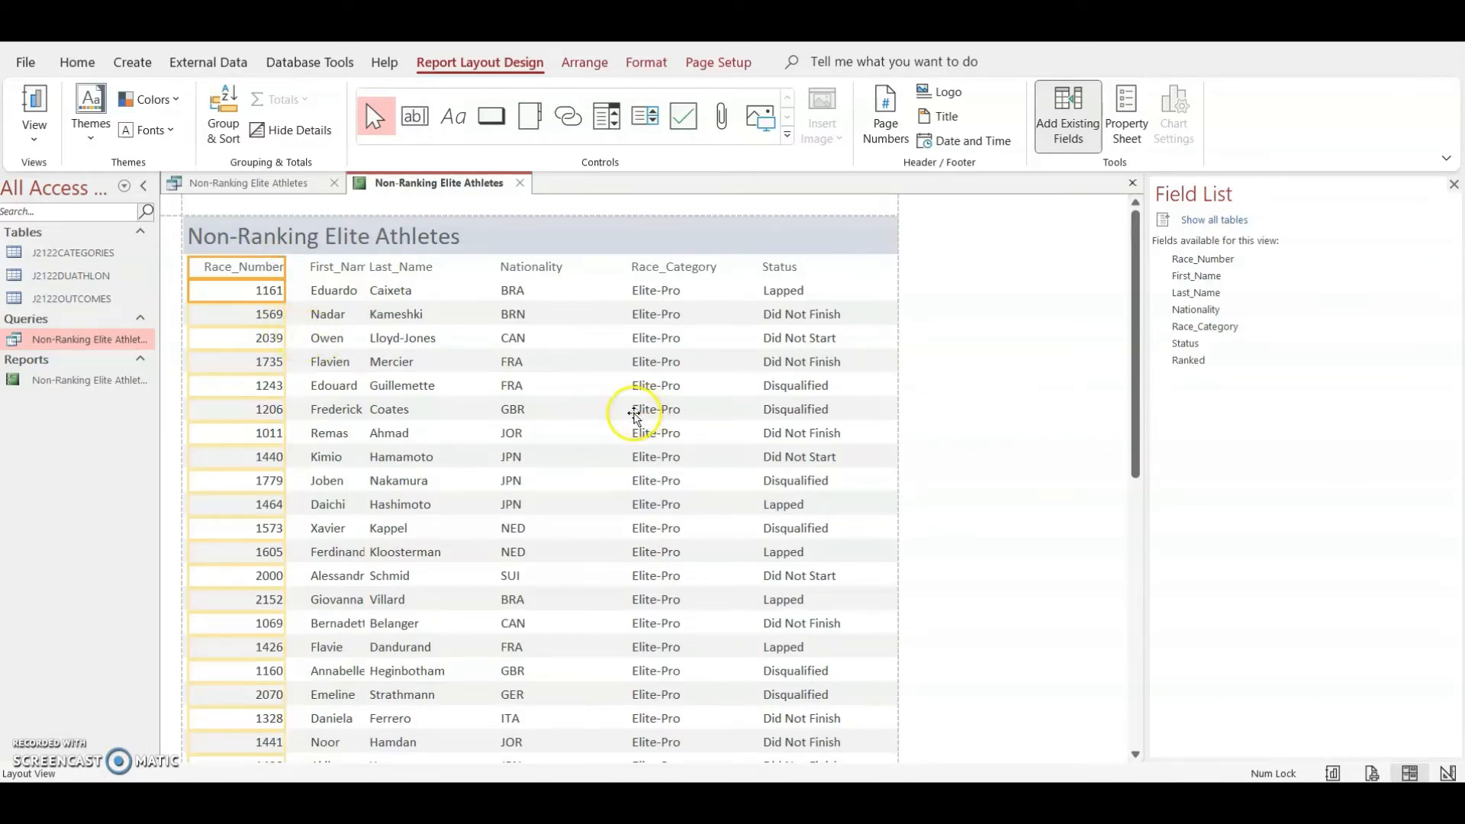
- Check the Status column through the whole report and narrow it from its left edge
scroll(641, 461, "down", 5)
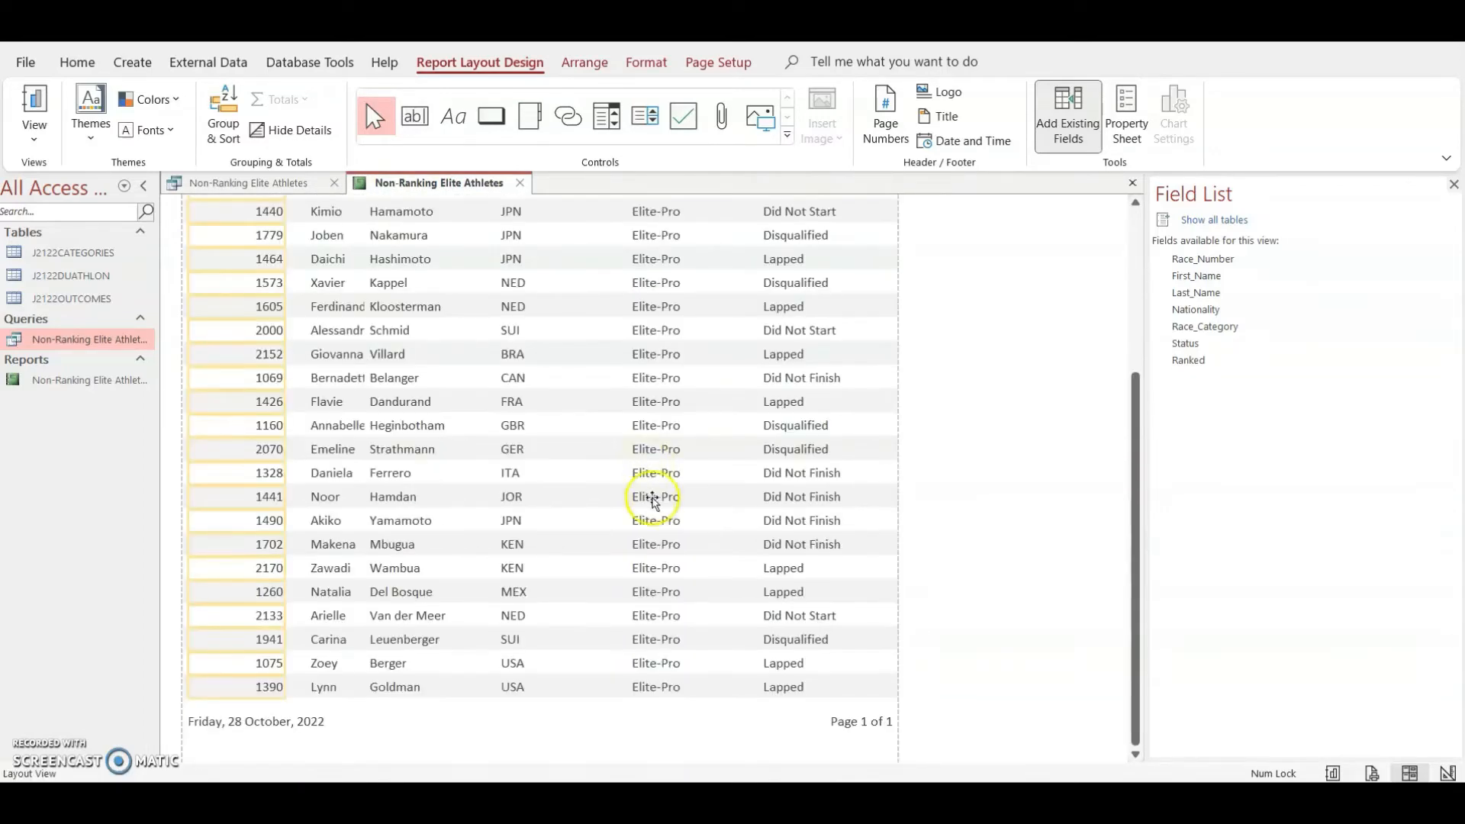
scroll(658, 606, "up", 5)
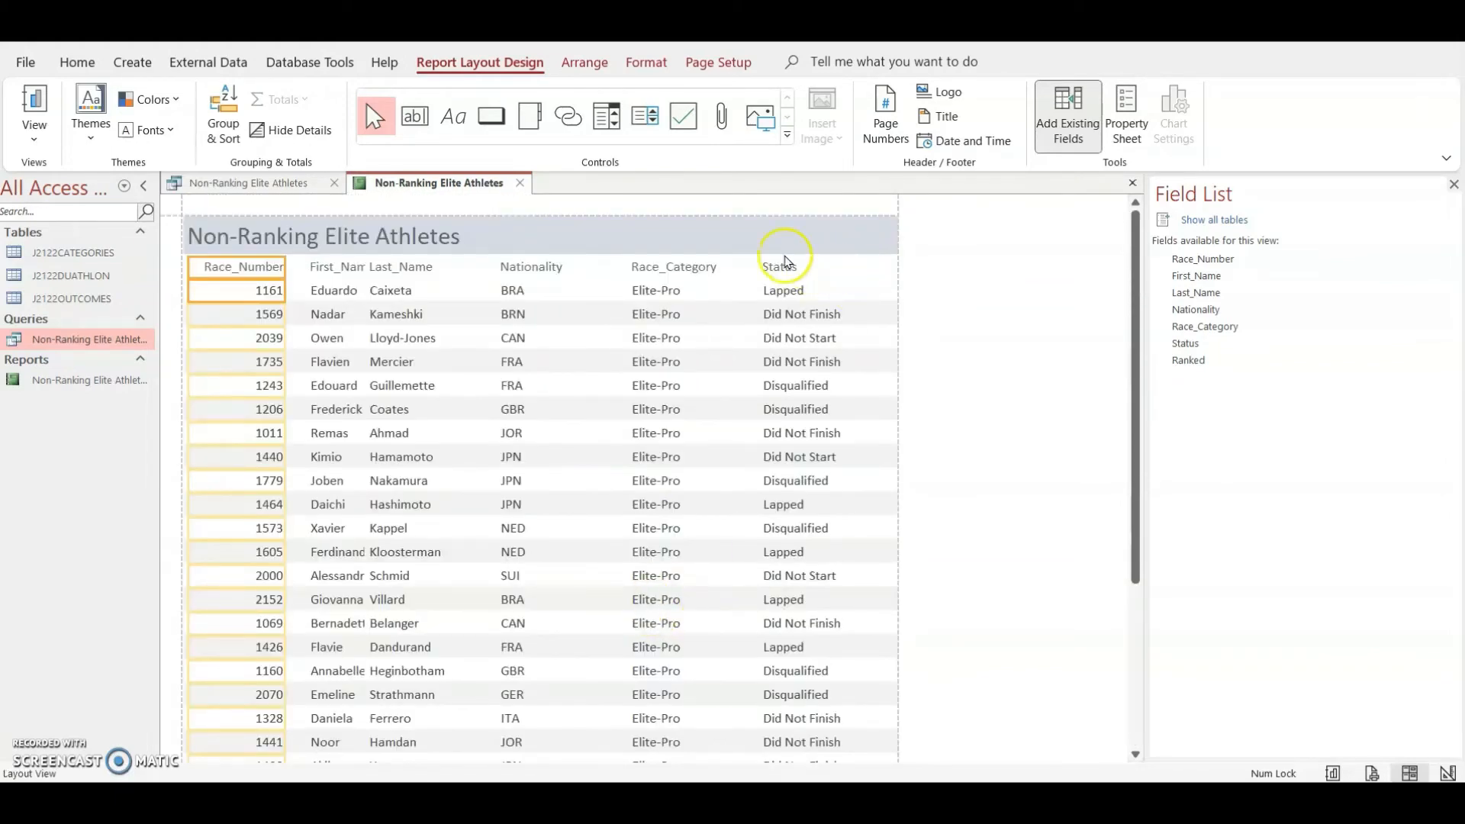
left_click(786, 267)
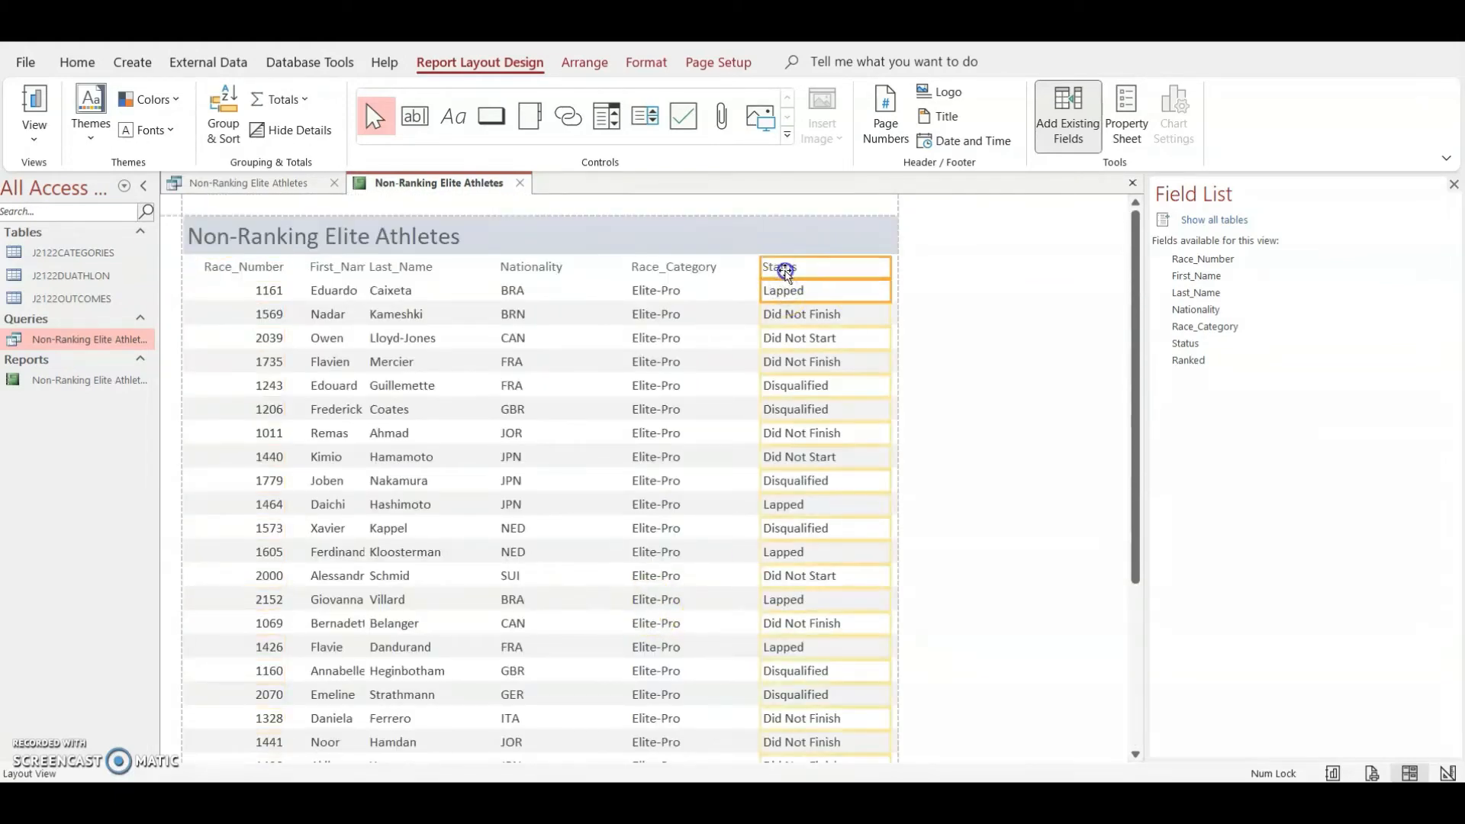
scroll(831, 389, "down", 5)
scroll(828, 386, "up", 5)
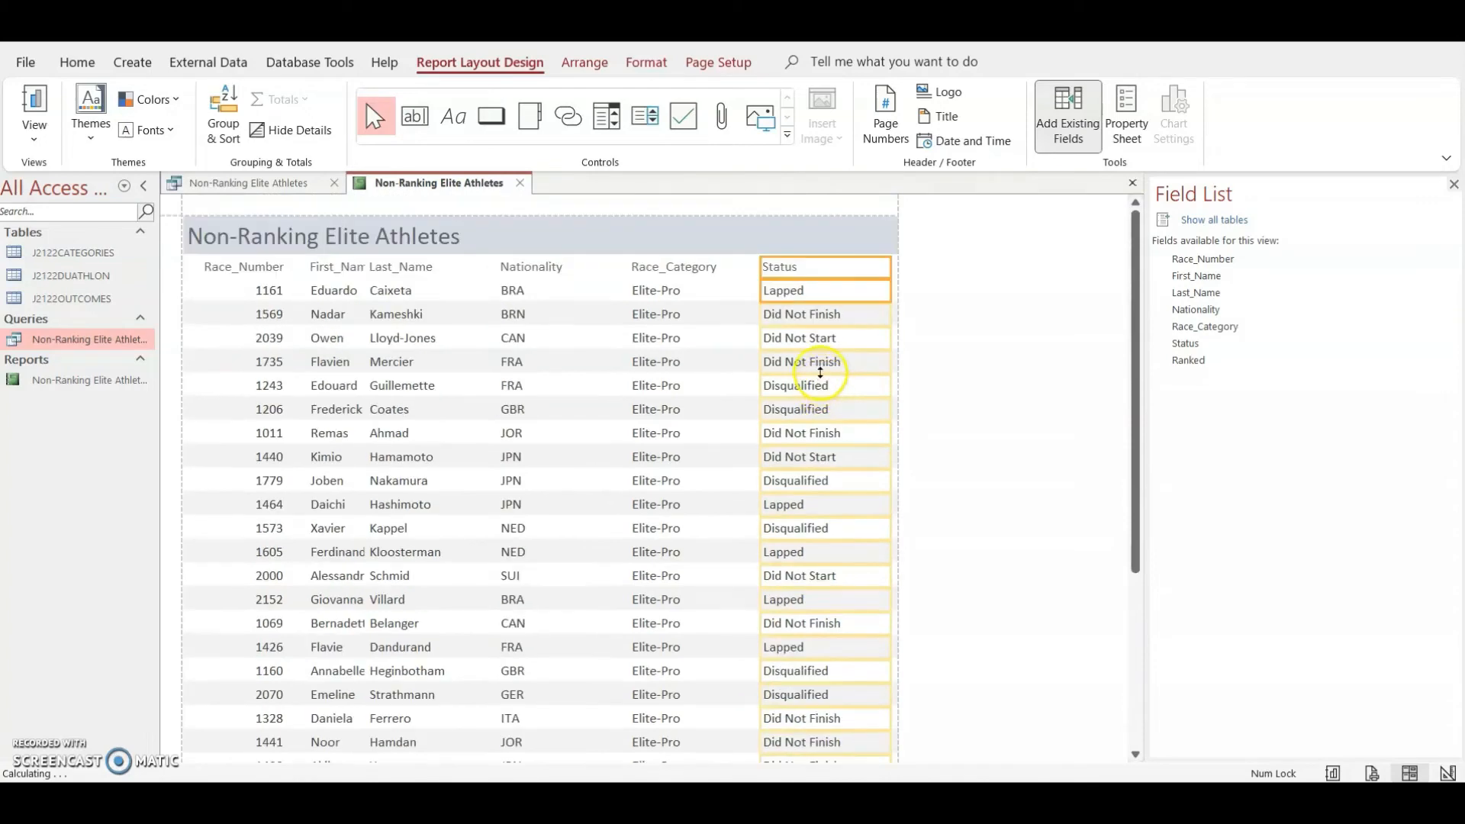
left_click_drag(761, 269, 788, 270)
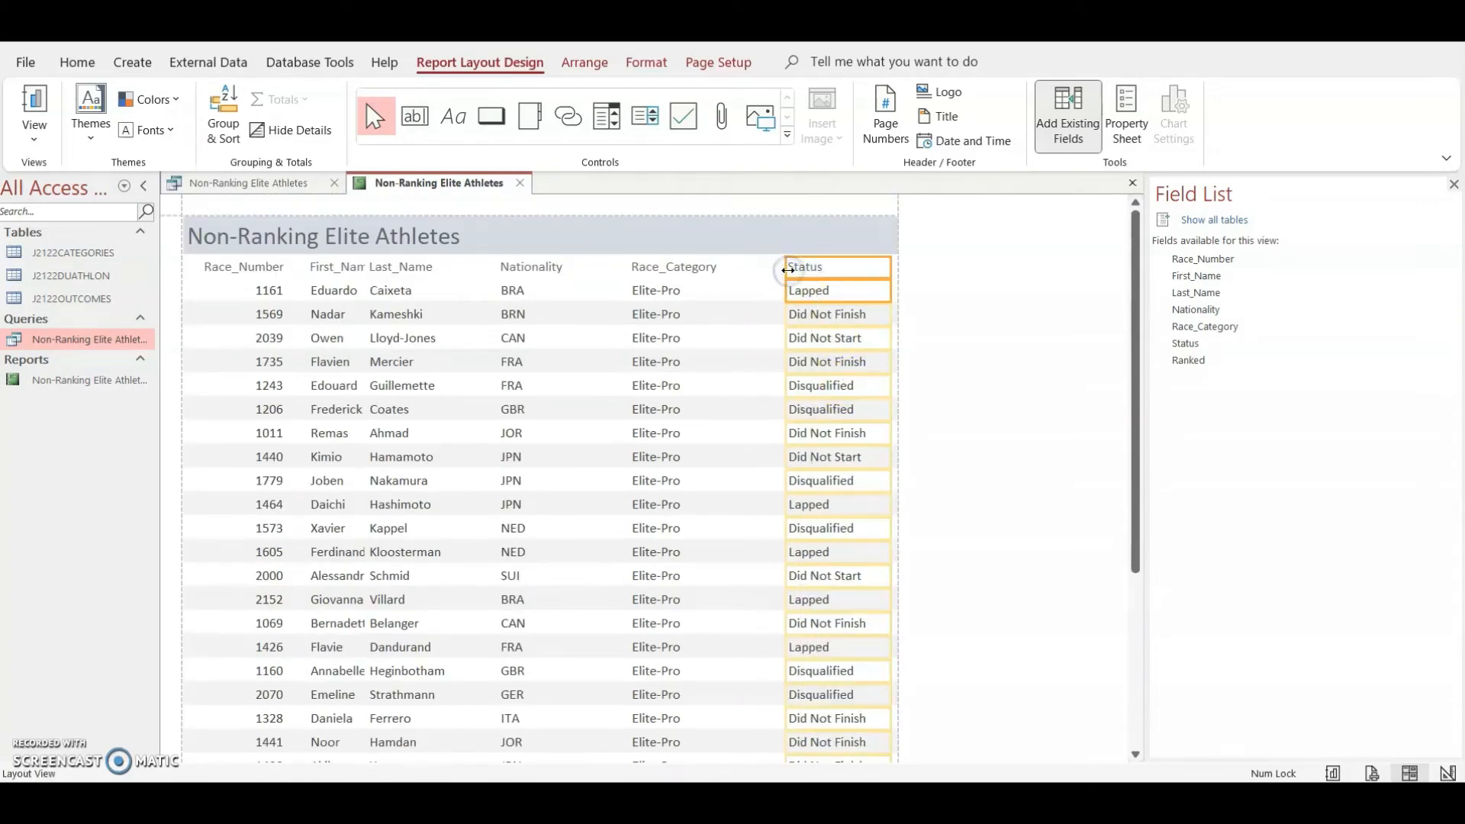
- Resize the Race_Category column, extending its right edge towards Status and bringing its left edge in close to the label
left_click(654, 268)
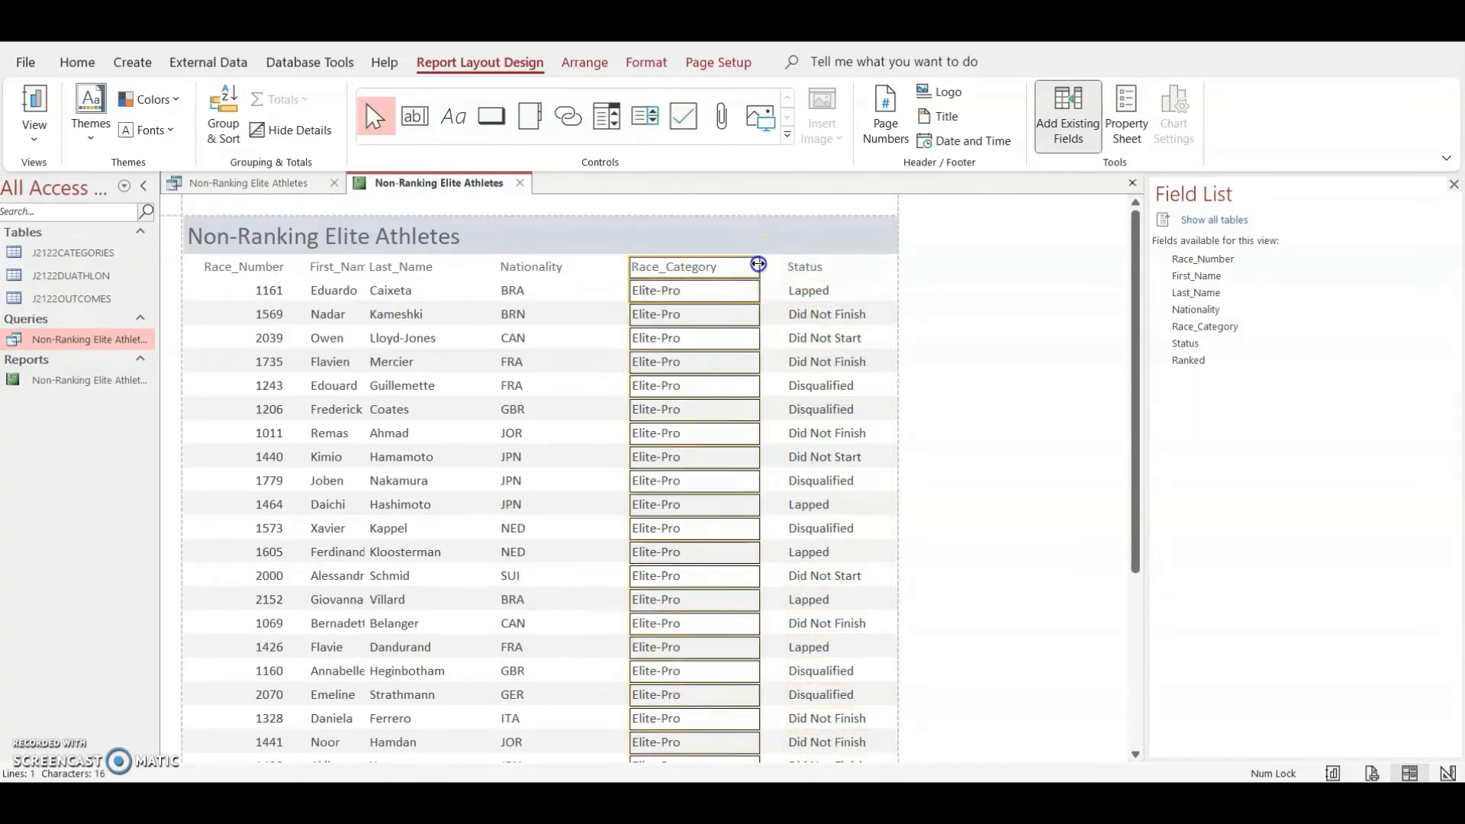
left_click_drag(758, 264, 773, 264)
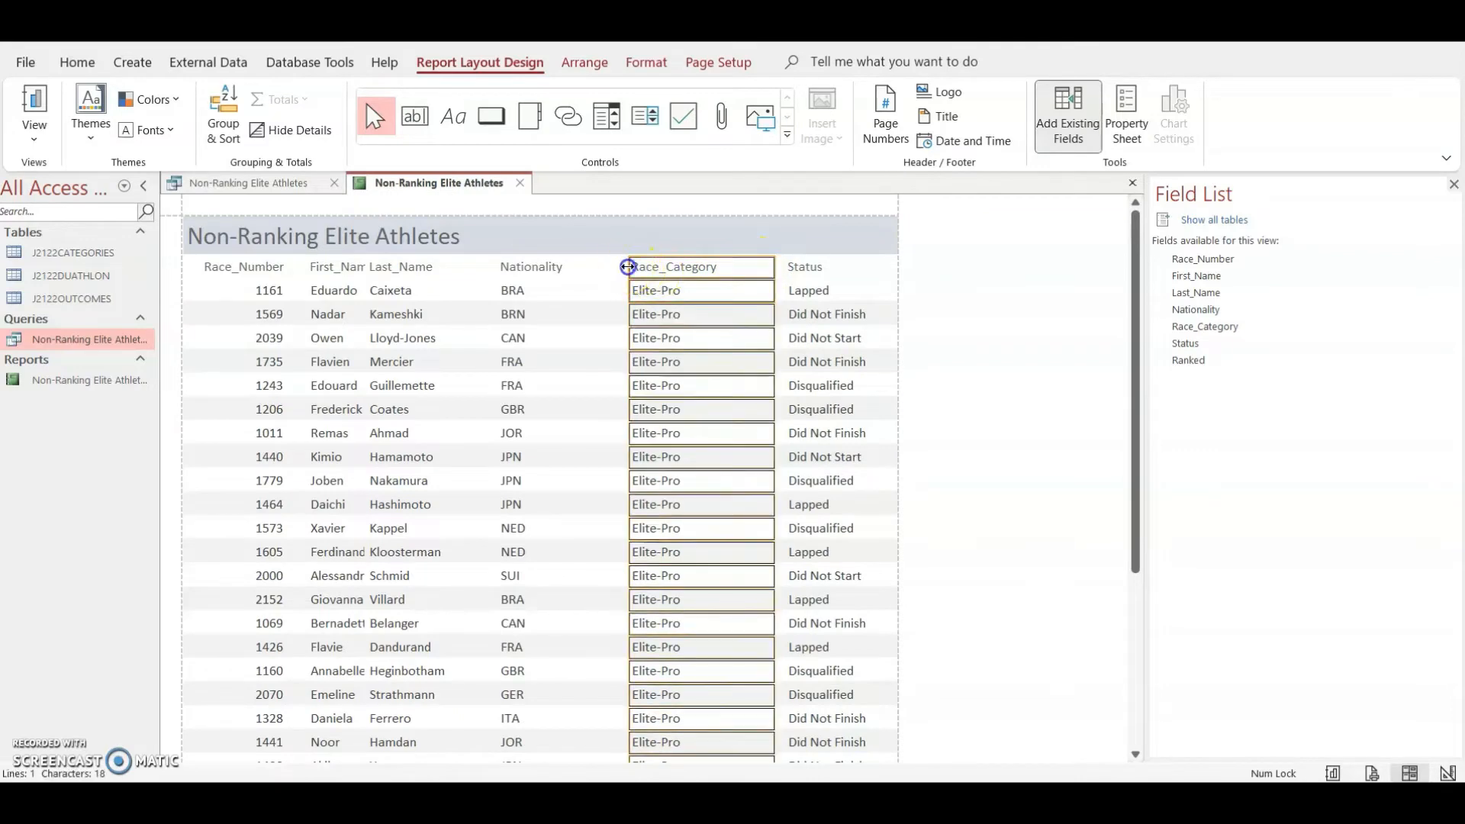
left_click_drag(627, 267, 663, 265)
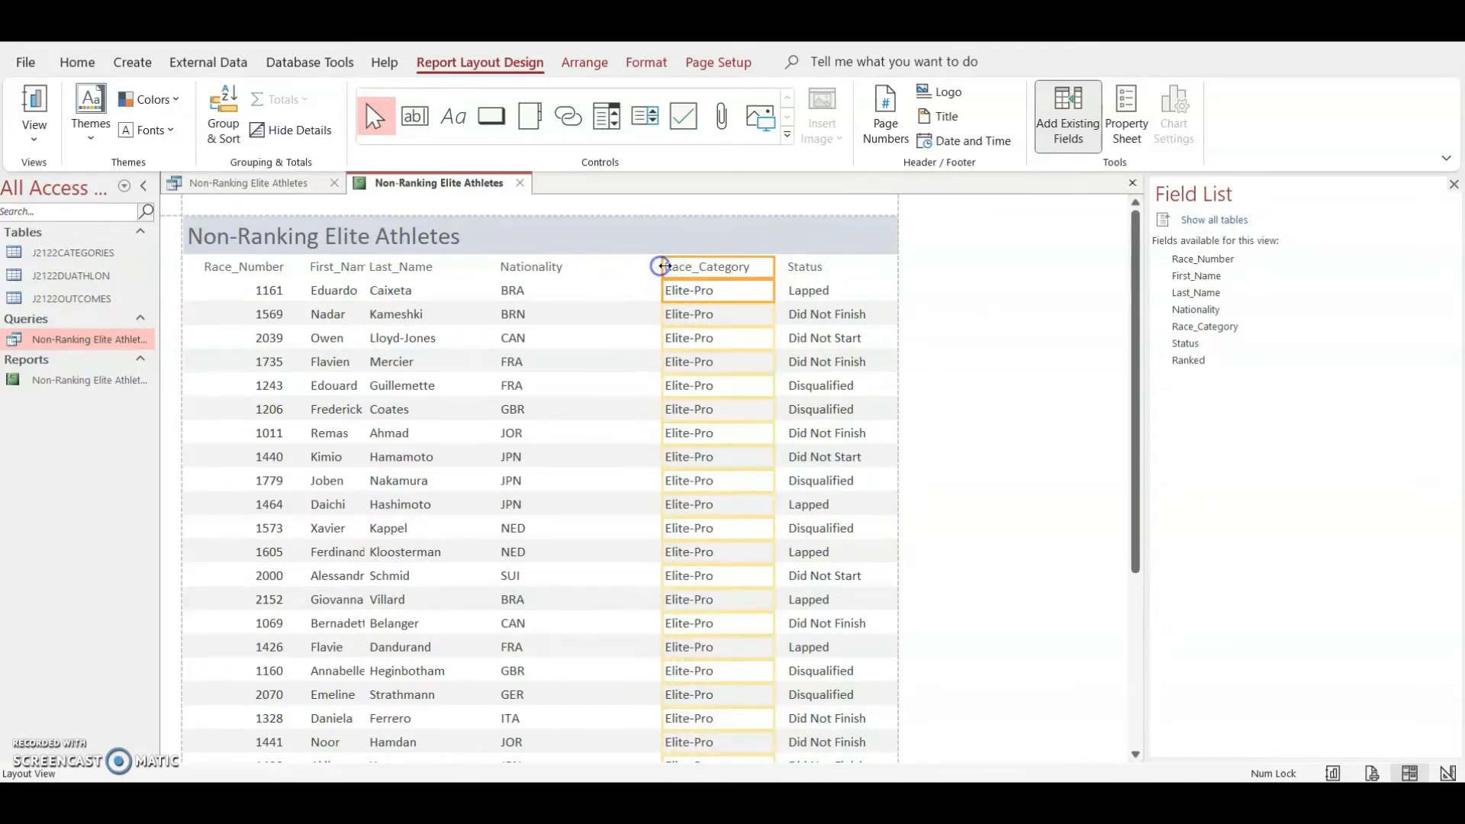
- Resize the Nationality label and values together, extending the right edge slightly towards Race_Category and bringing the left edge in to narrow the column
scroll(729, 408, "down", 10)
scroll(728, 409, "up", 10)
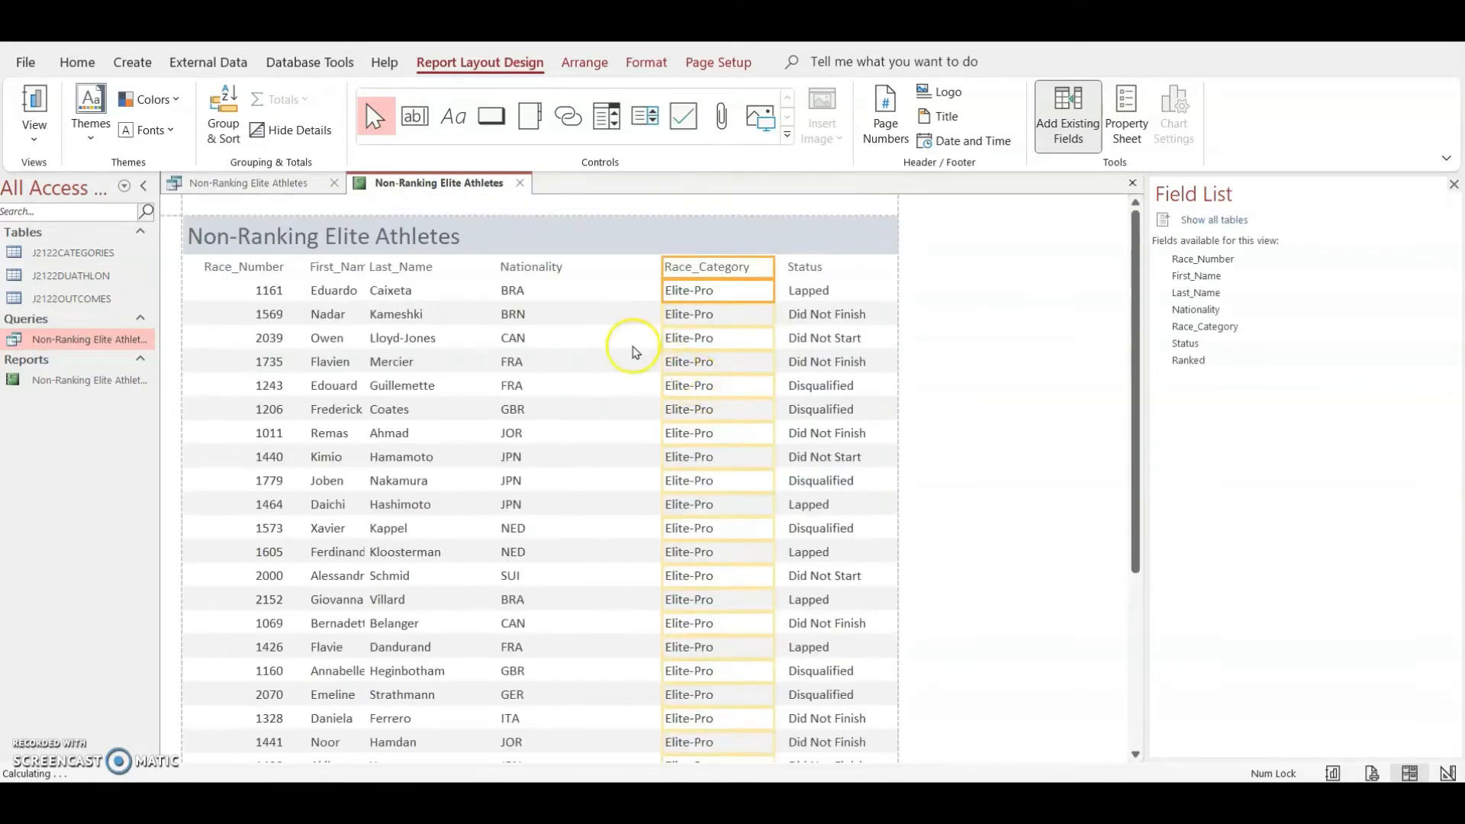
left_click(541, 266)
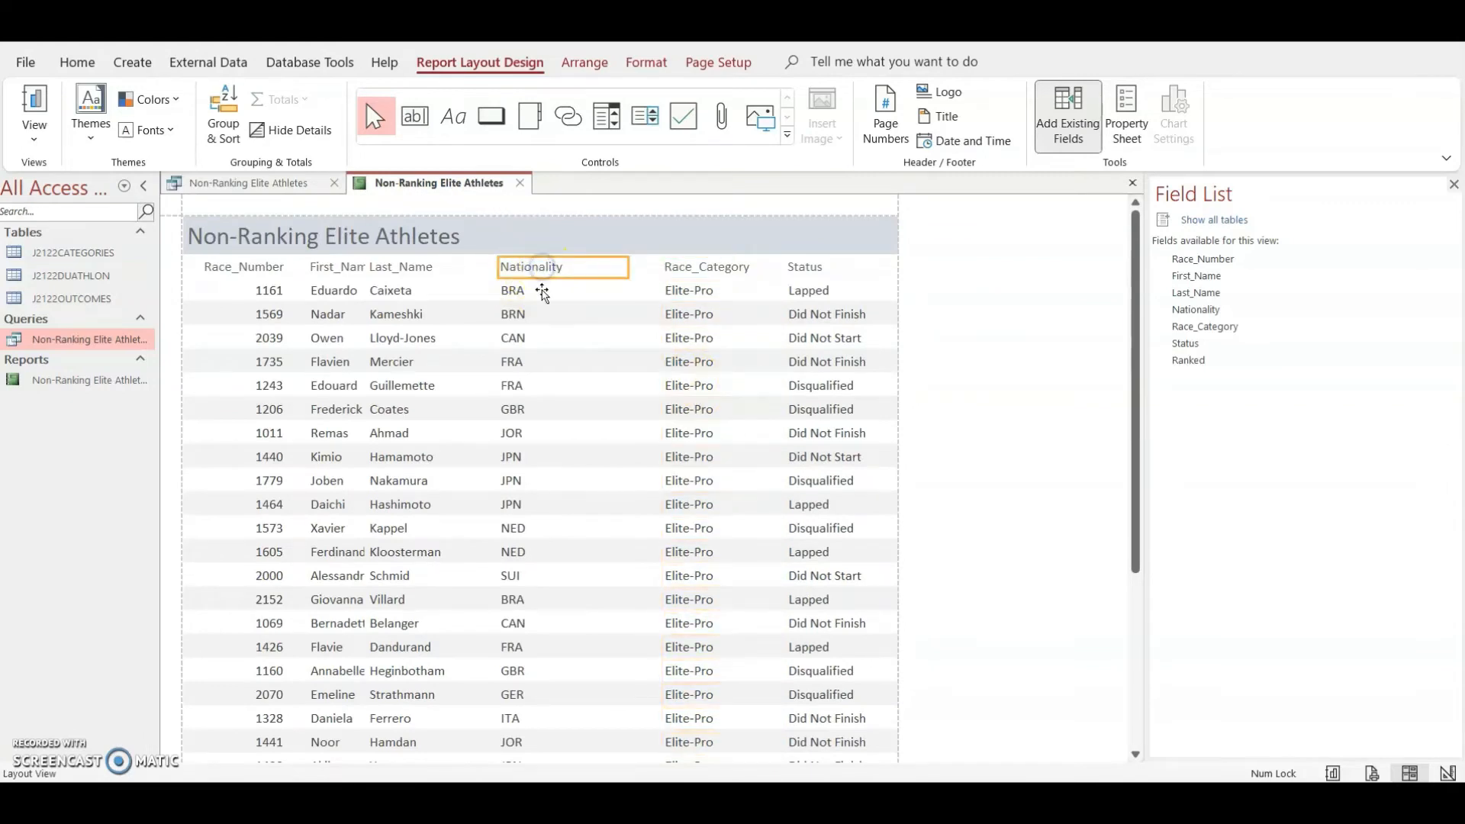
left_click(517, 315)
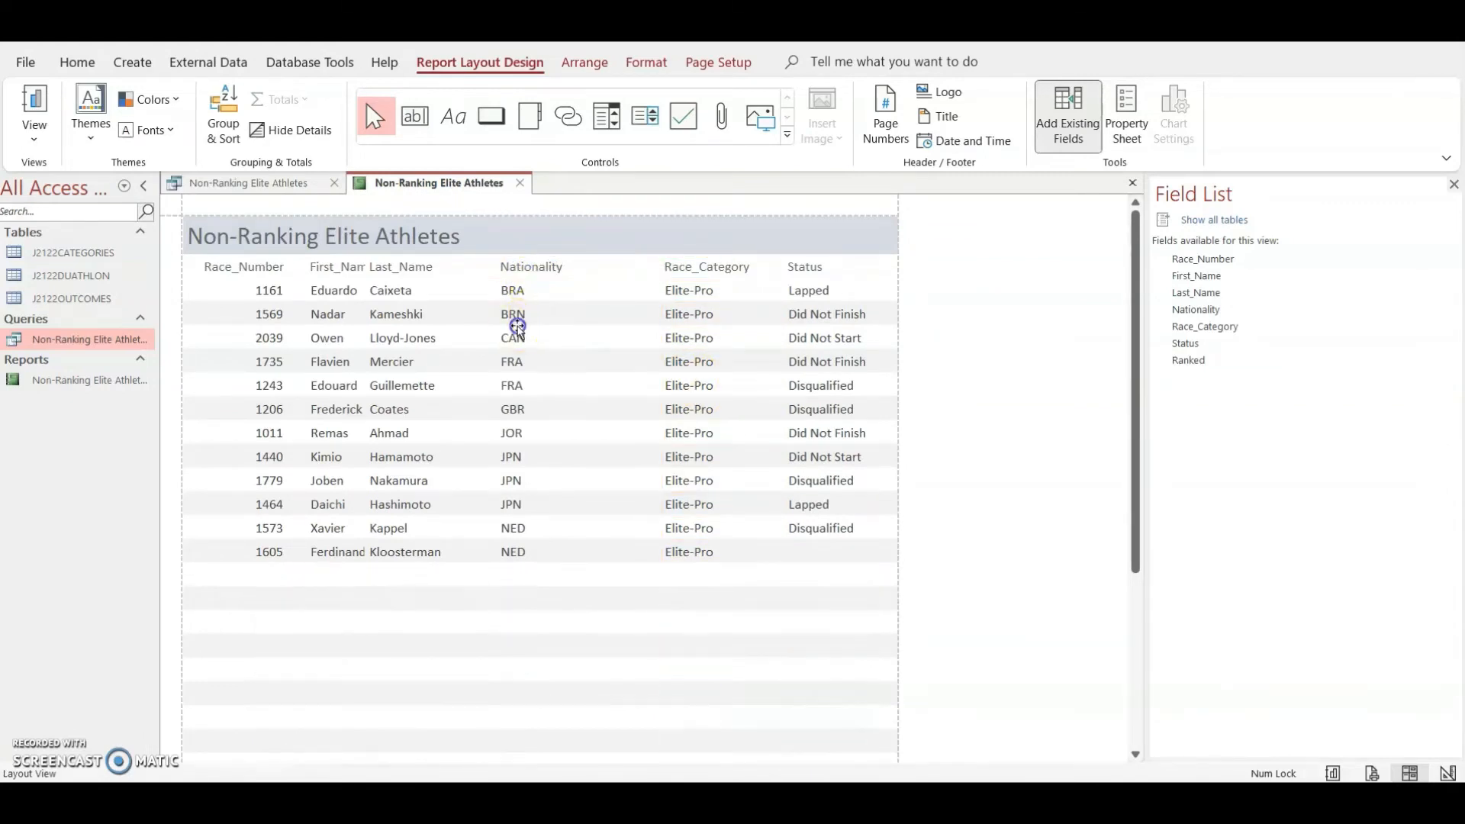
left_click(523, 268)
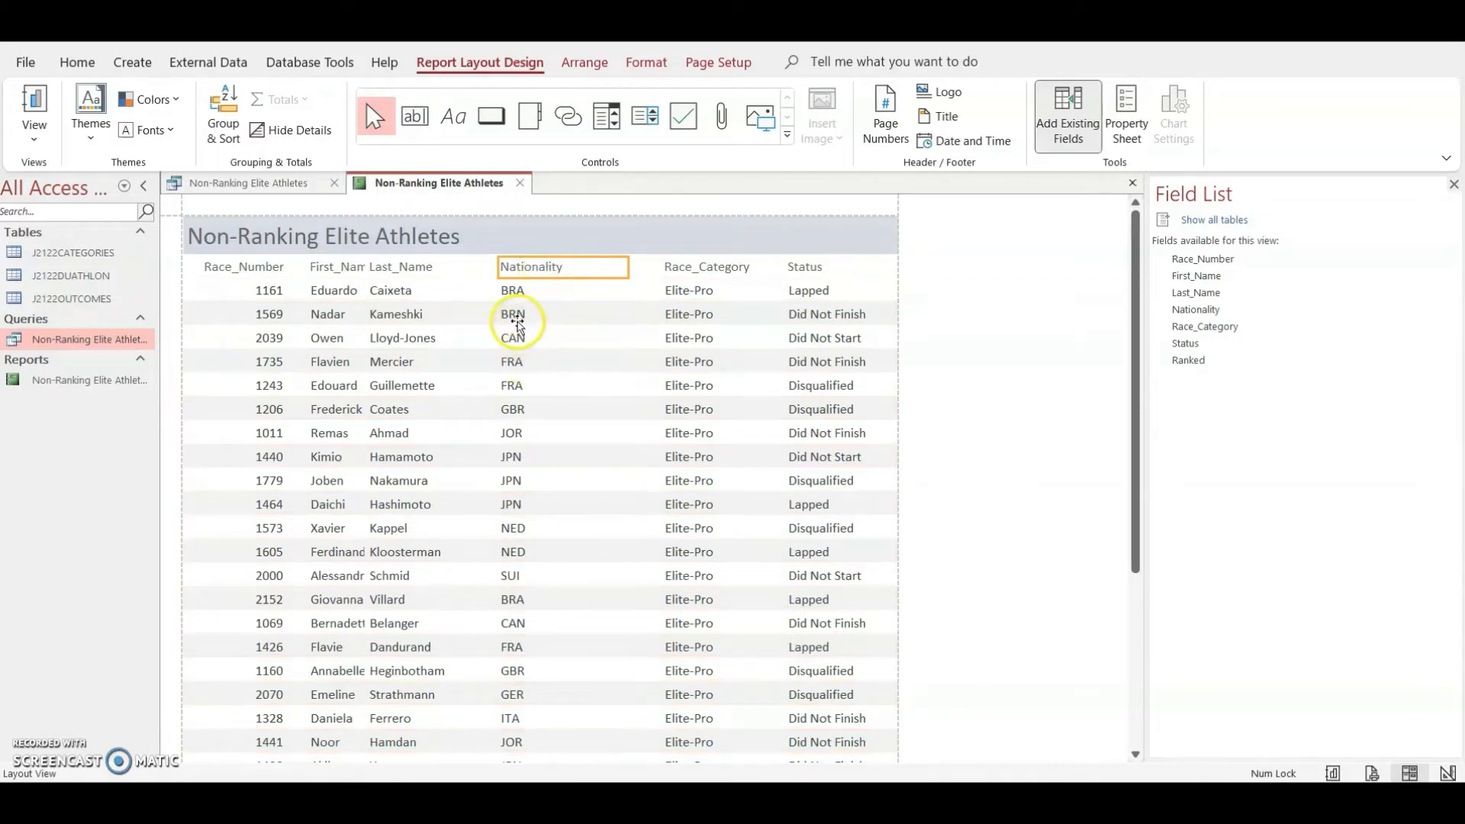
left_click(516, 315, "ctrl")
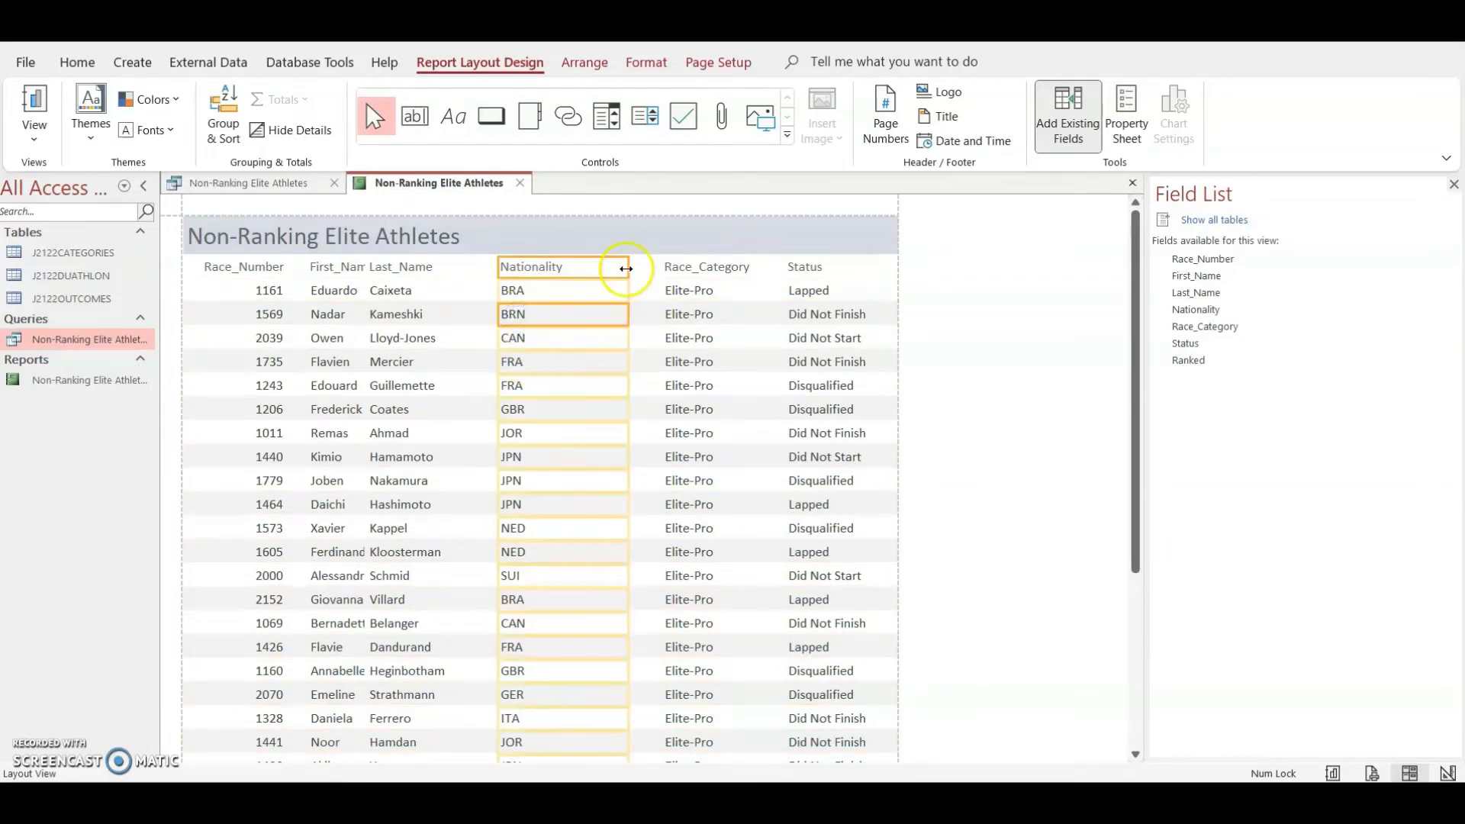
mouse_move(625, 272)
left_mouse_down()
mouse_move(578, 277)
mouse_move(611, 267)
left_mouse_up()
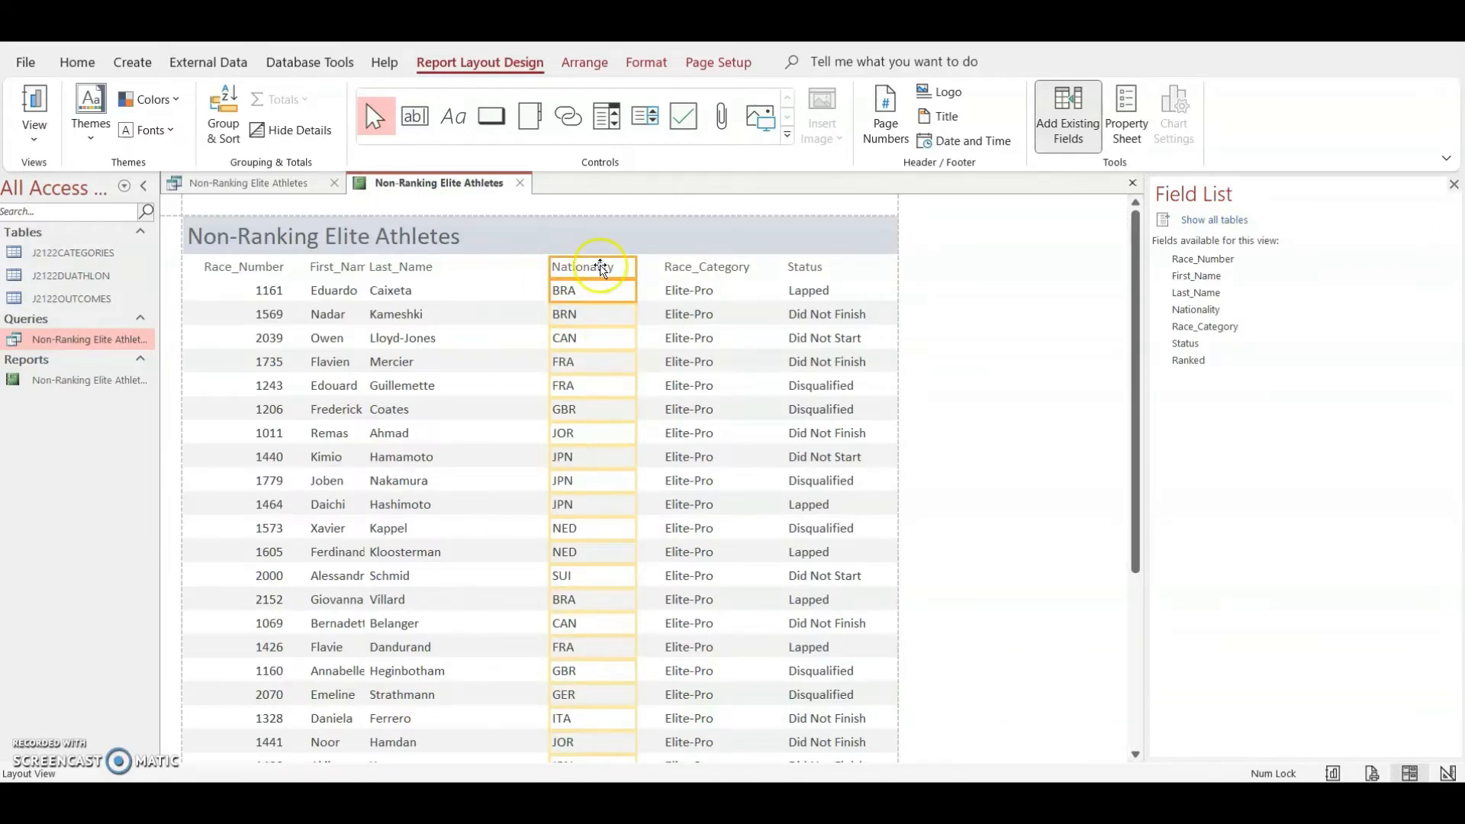
- Shift the Last_Name column to the right by moving both its right and left edges, freeing space beside First_Name
scroll(572, 496, "down", 3)
scroll(588, 496, "up", 3)
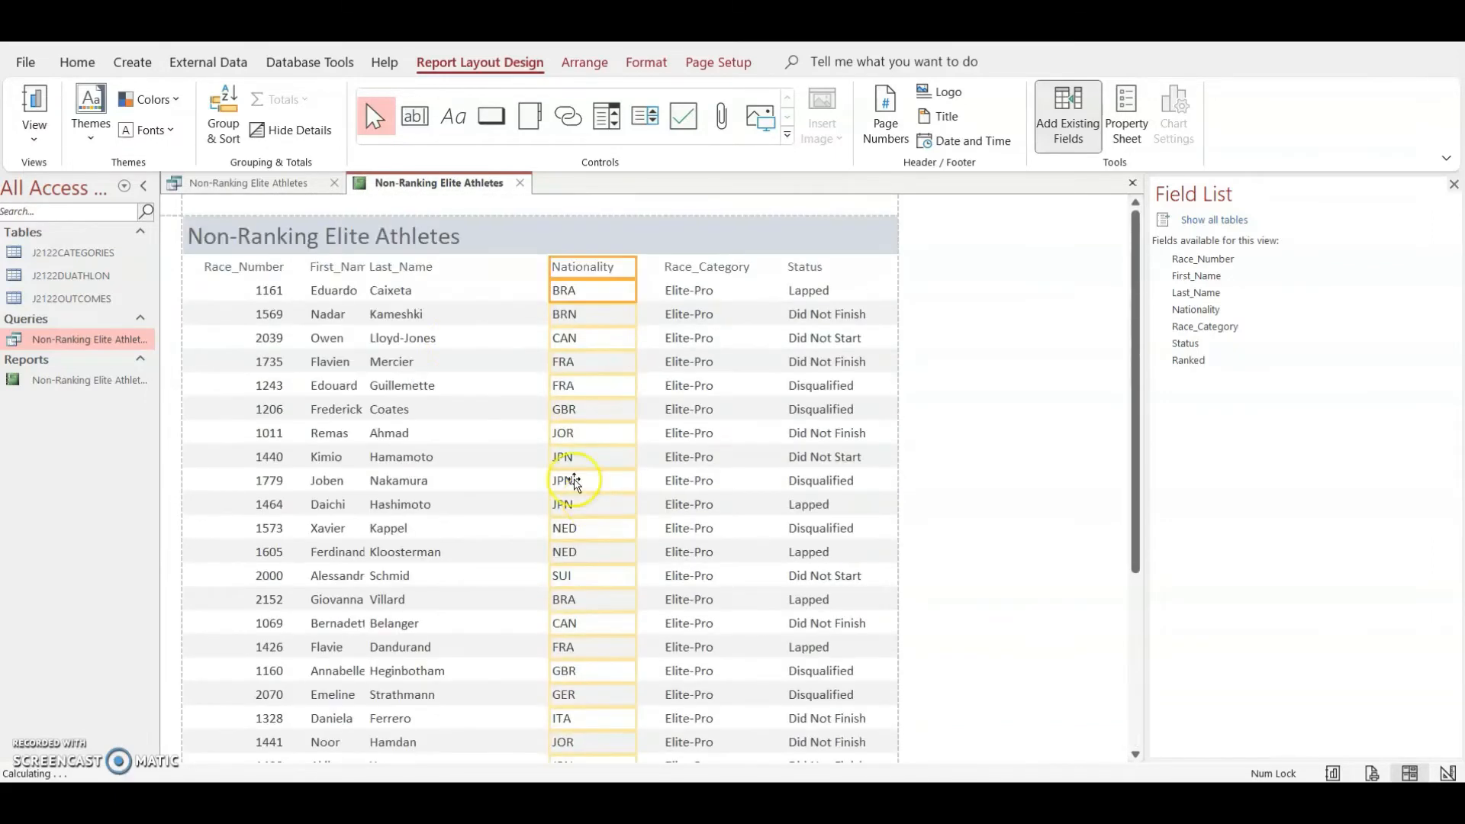
left_click(414, 269)
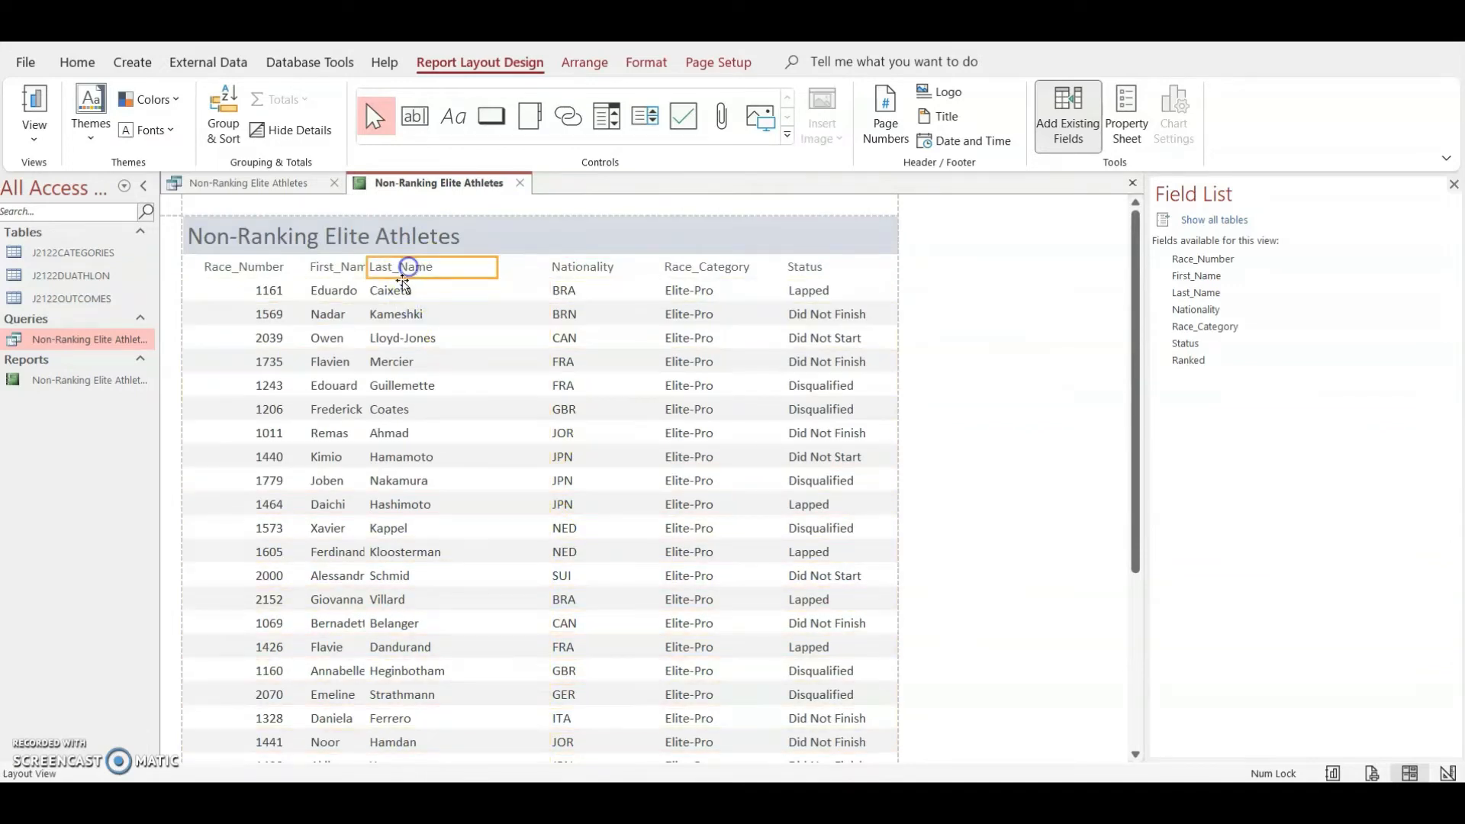
left_click(403, 284)
left_click_drag(496, 268, 530, 264)
left_click_drag(370, 272, 424, 267)
scroll(514, 382, "down", 5)
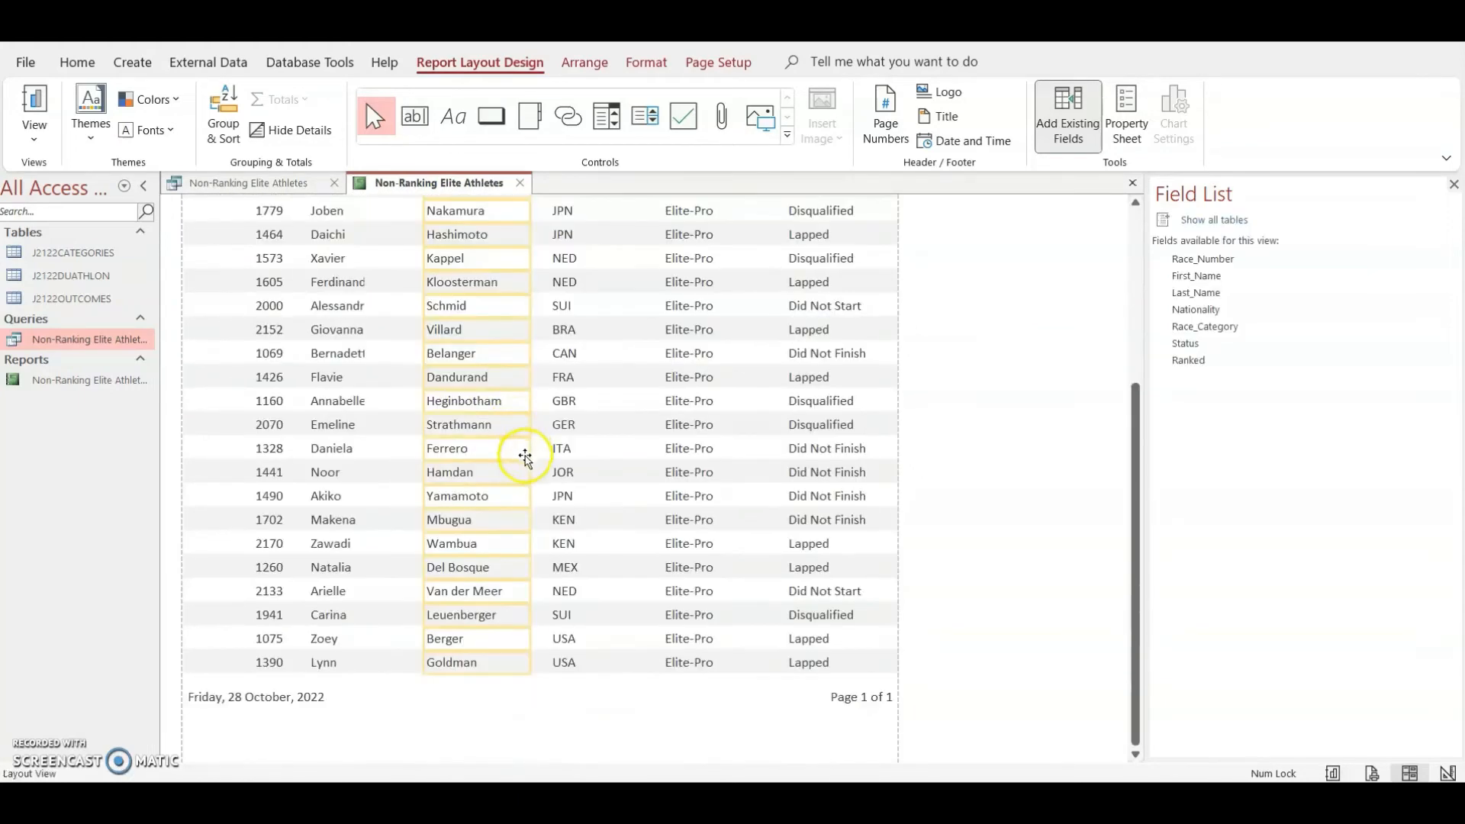
scroll(525, 457, "up", 5)
- Widen the First_Name column, heading and data together, until the heading and the longest first names fit
left_click(347, 263)
left_click(341, 291)
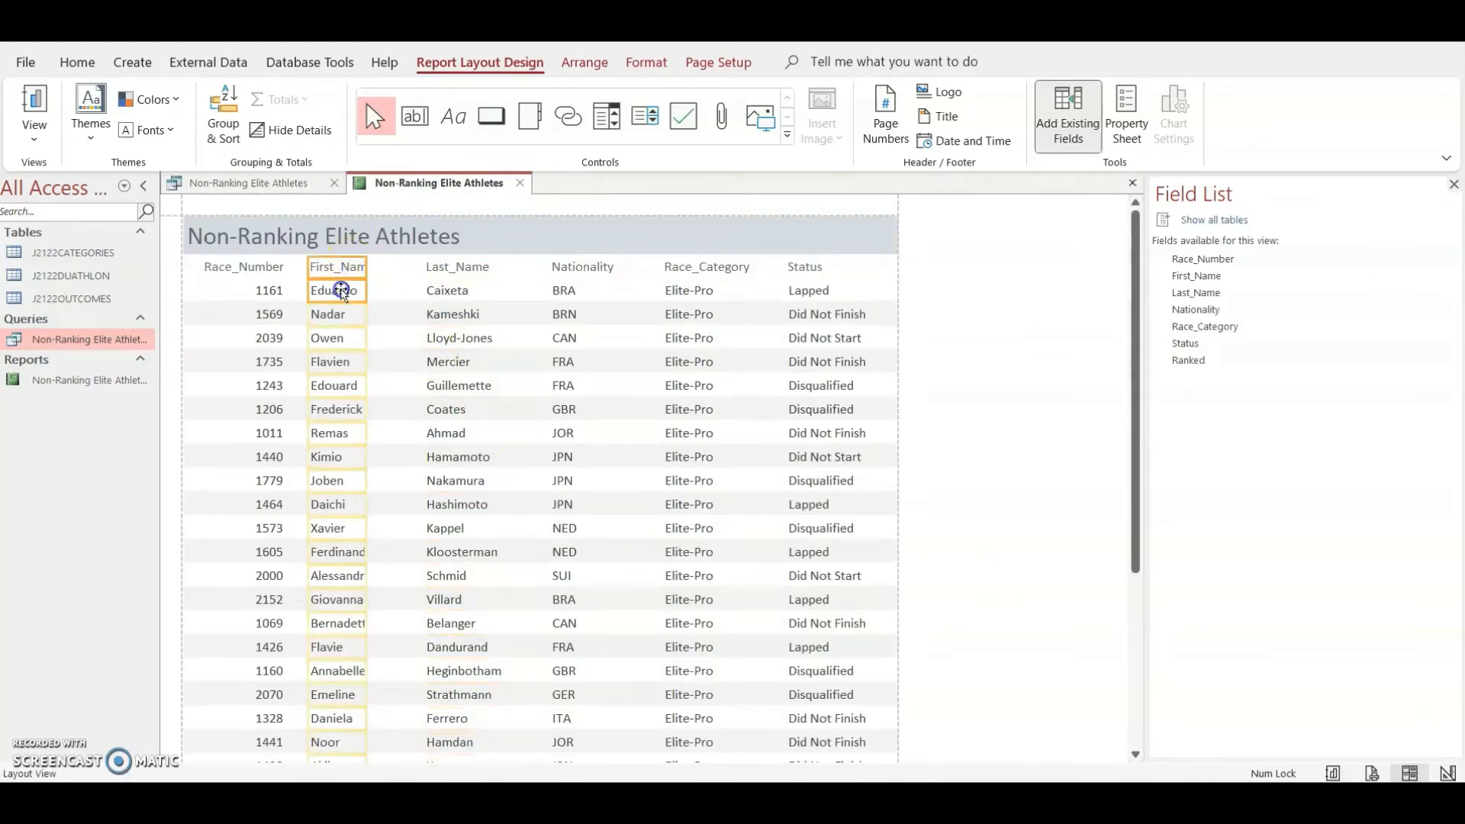
left_click_drag(369, 269, 410, 268)
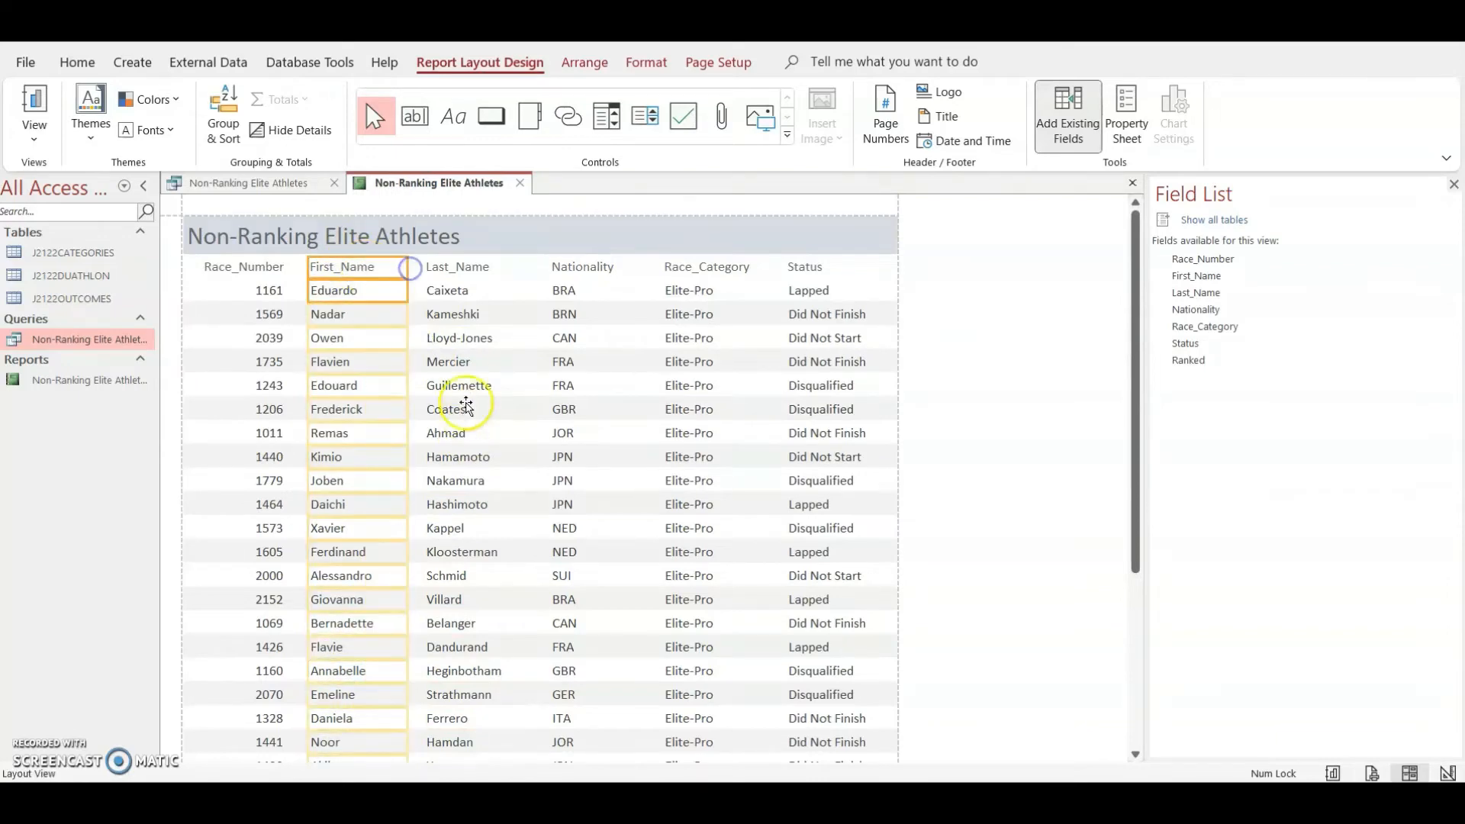
scroll(464, 397, "down", 5)
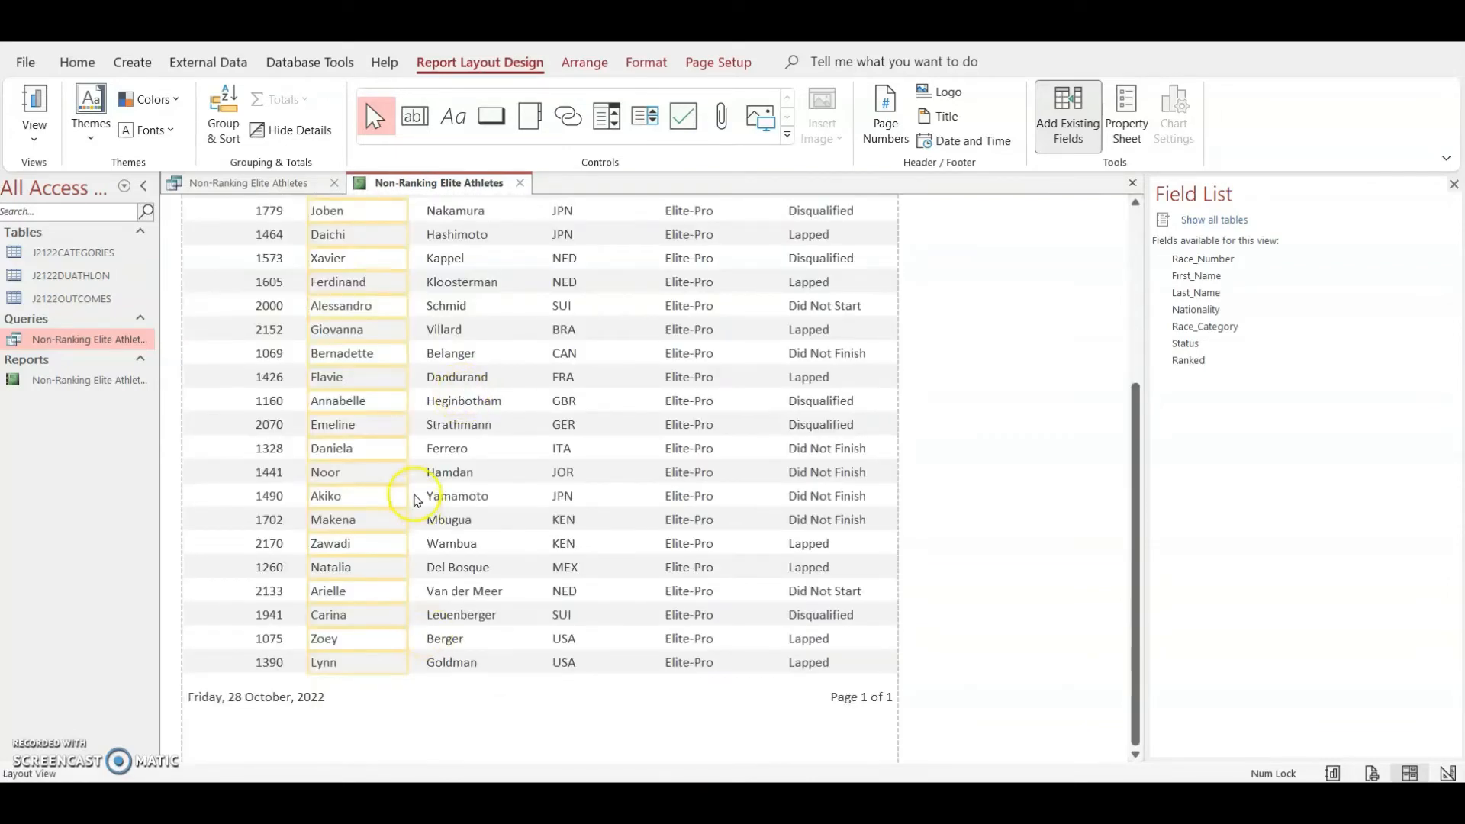
scroll(461, 621, "up", 4)
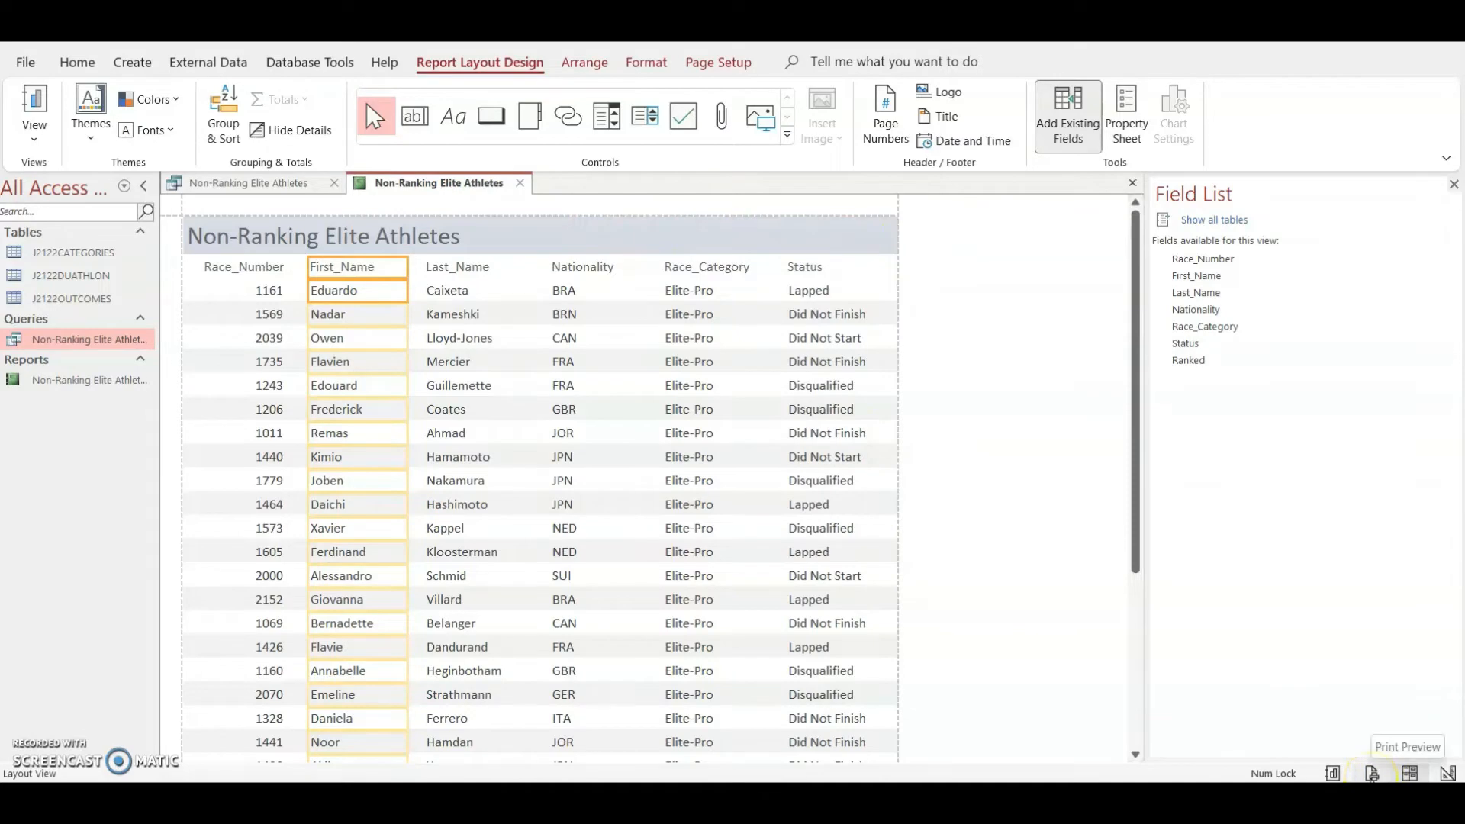
- Check the report's page layout and columns in Print Preview, including close up, and return to Layout View
left_click(1371, 773)
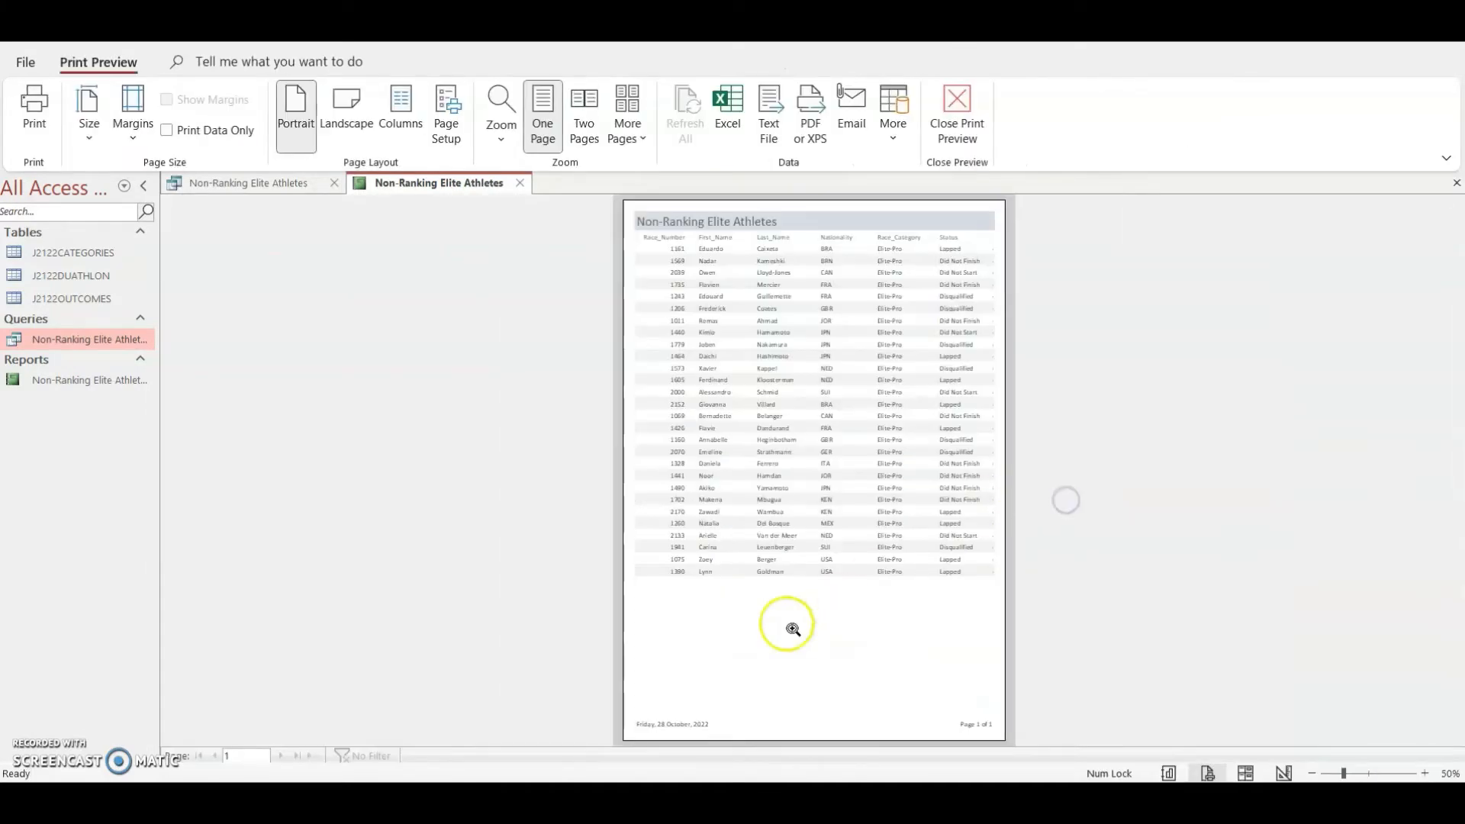
left_click(938, 482)
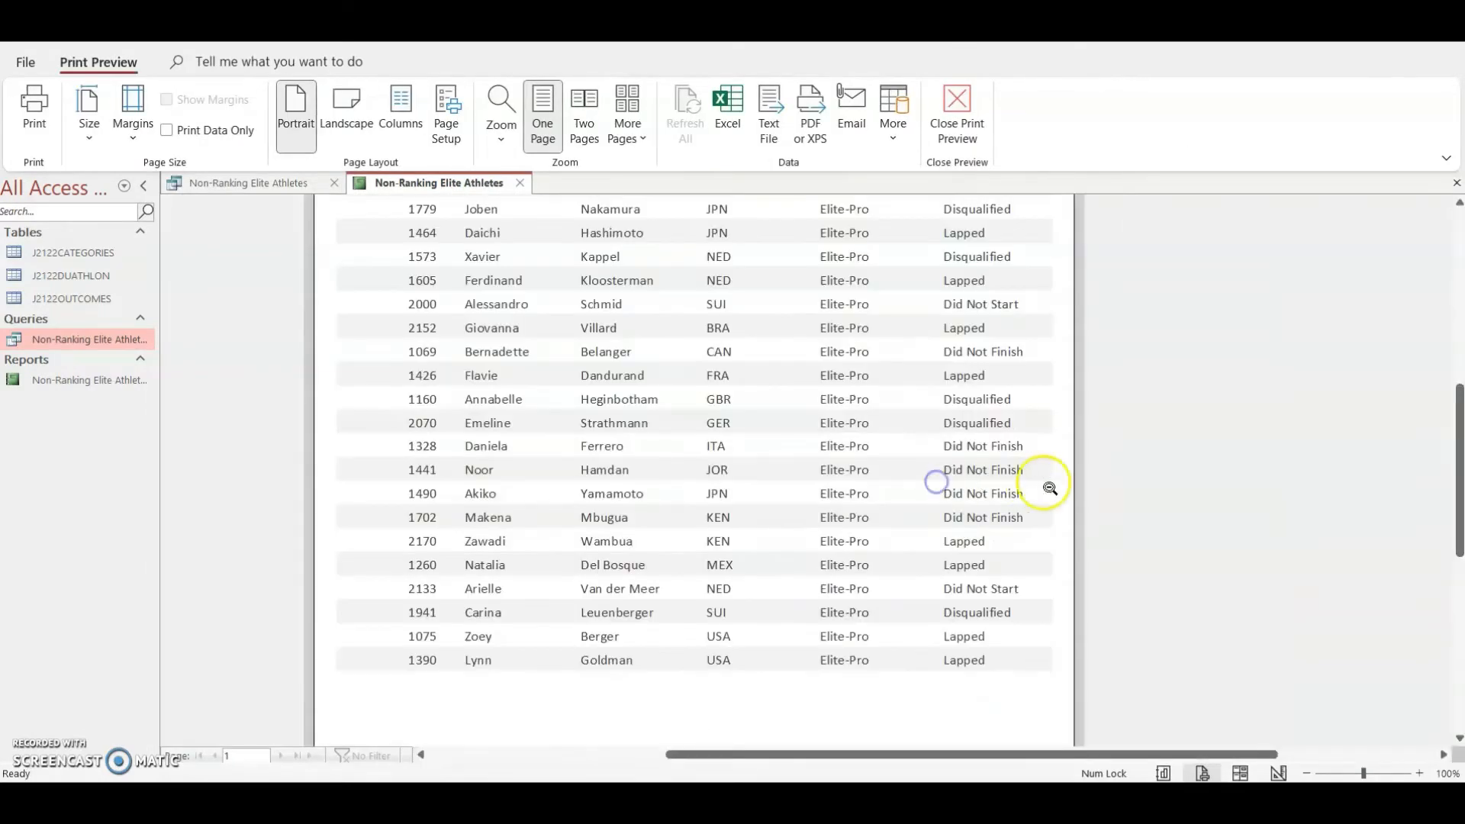
scroll(1020, 575, "up", 5)
left_click(997, 504)
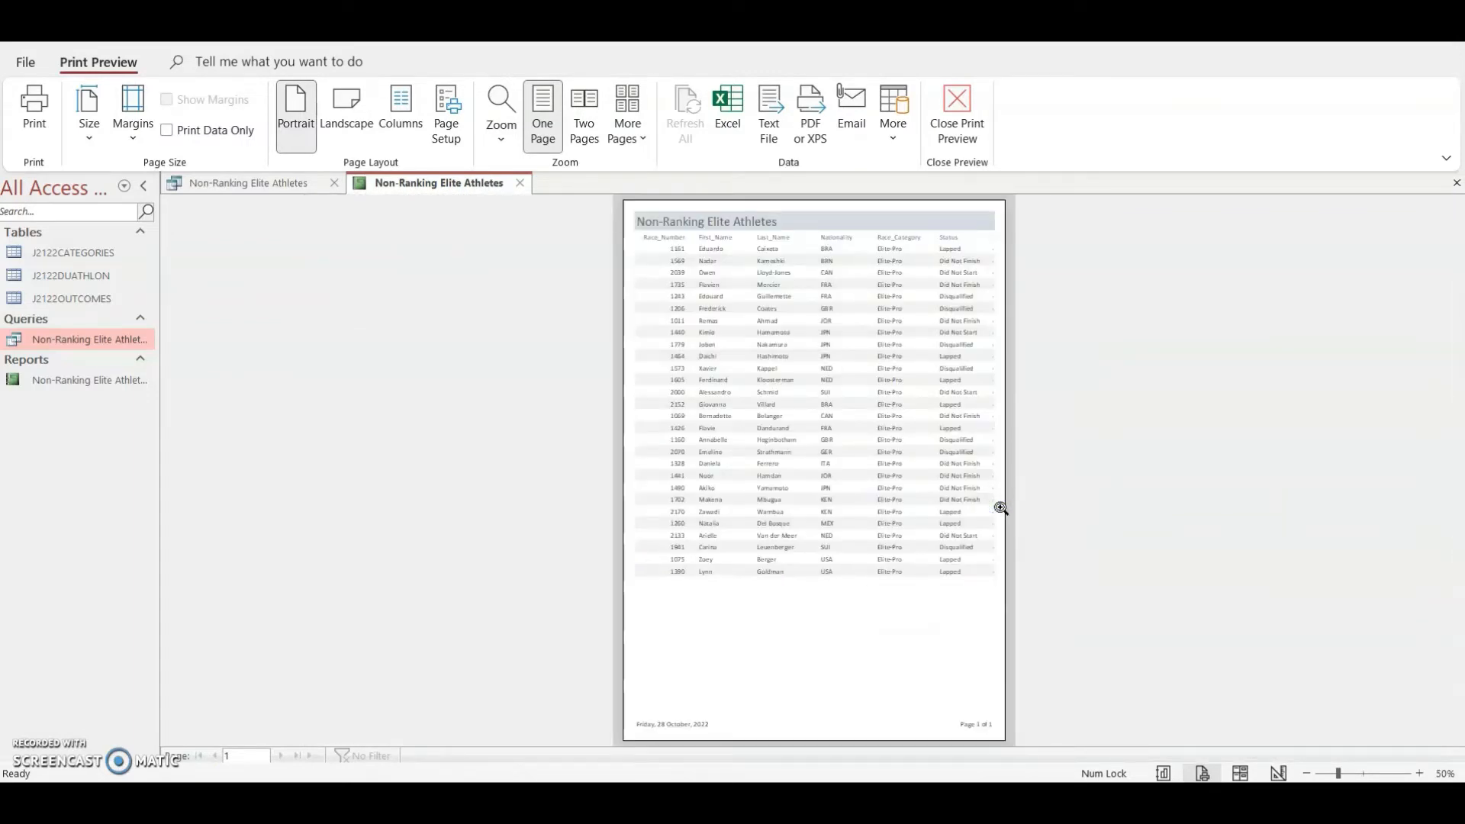
left_click(946, 357)
left_click(982, 330)
scroll(992, 328, "up", 2)
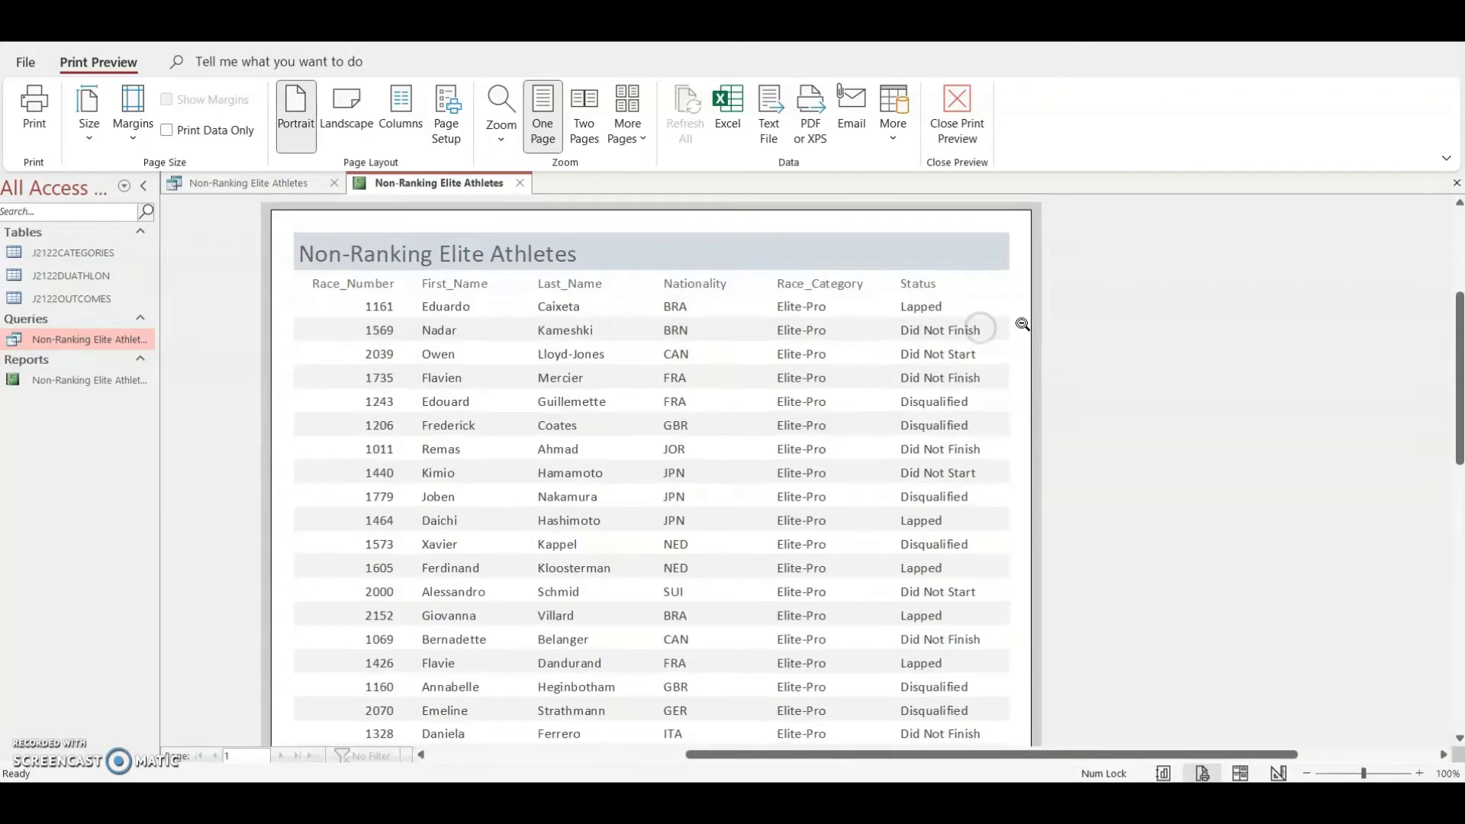
left_click(1002, 359)
left_click(1240, 773)
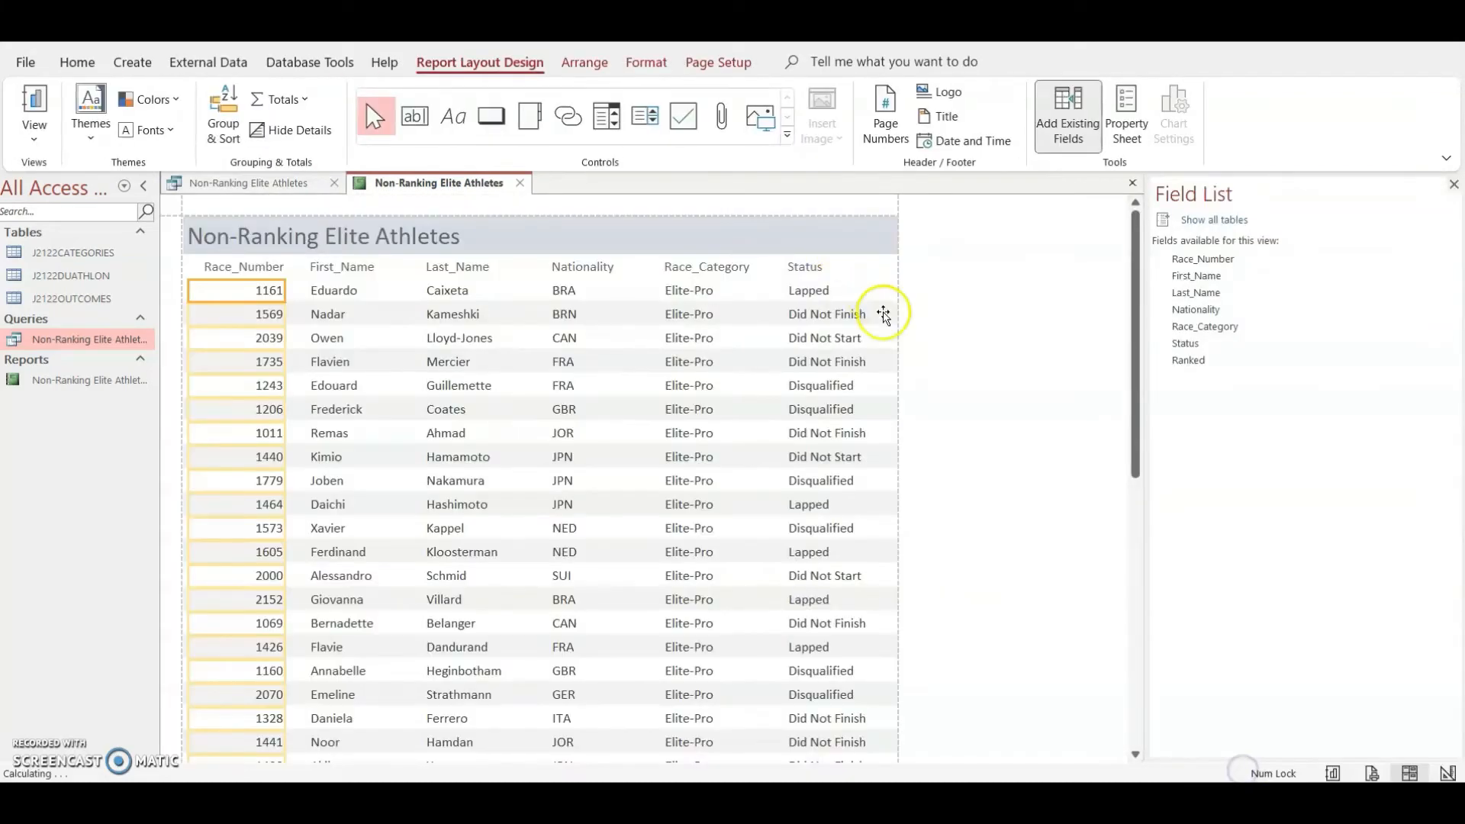
- Narrow the First_Name column slightly by pulling in the right edge of its heading and data
left_click(878, 309)
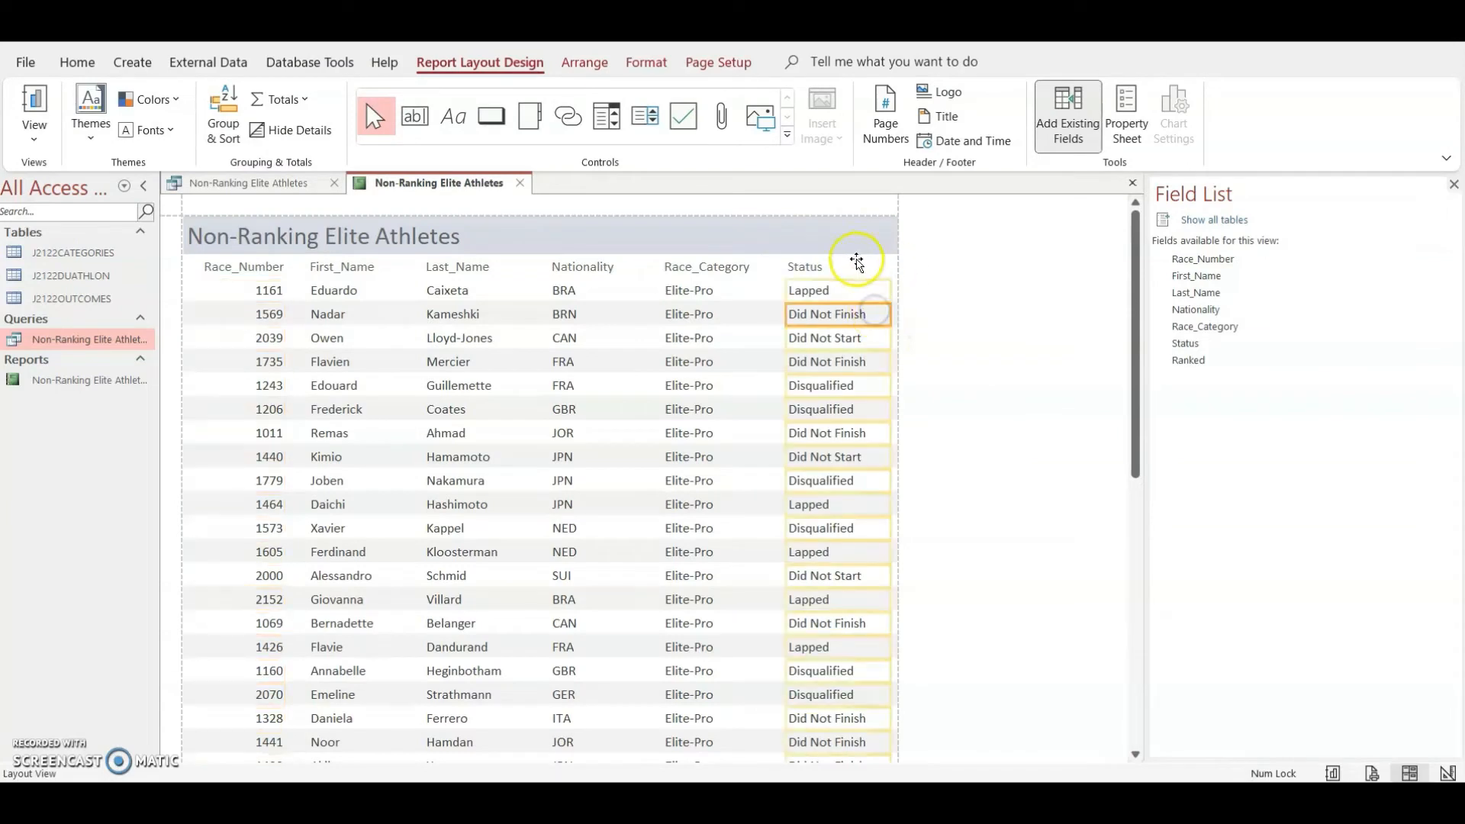
left_click(846, 267)
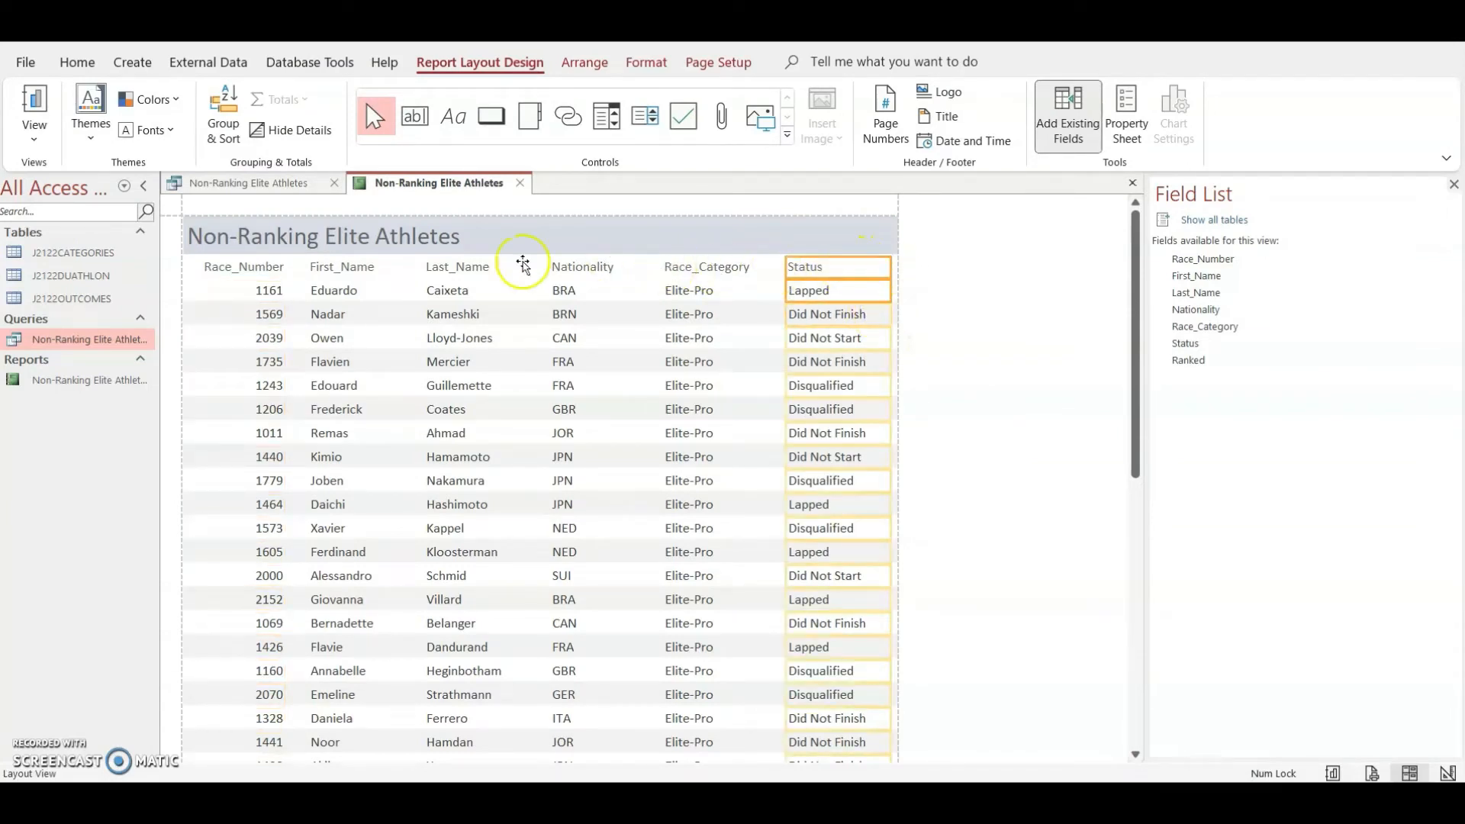
left_click(339, 267)
left_click(329, 313, "shift")
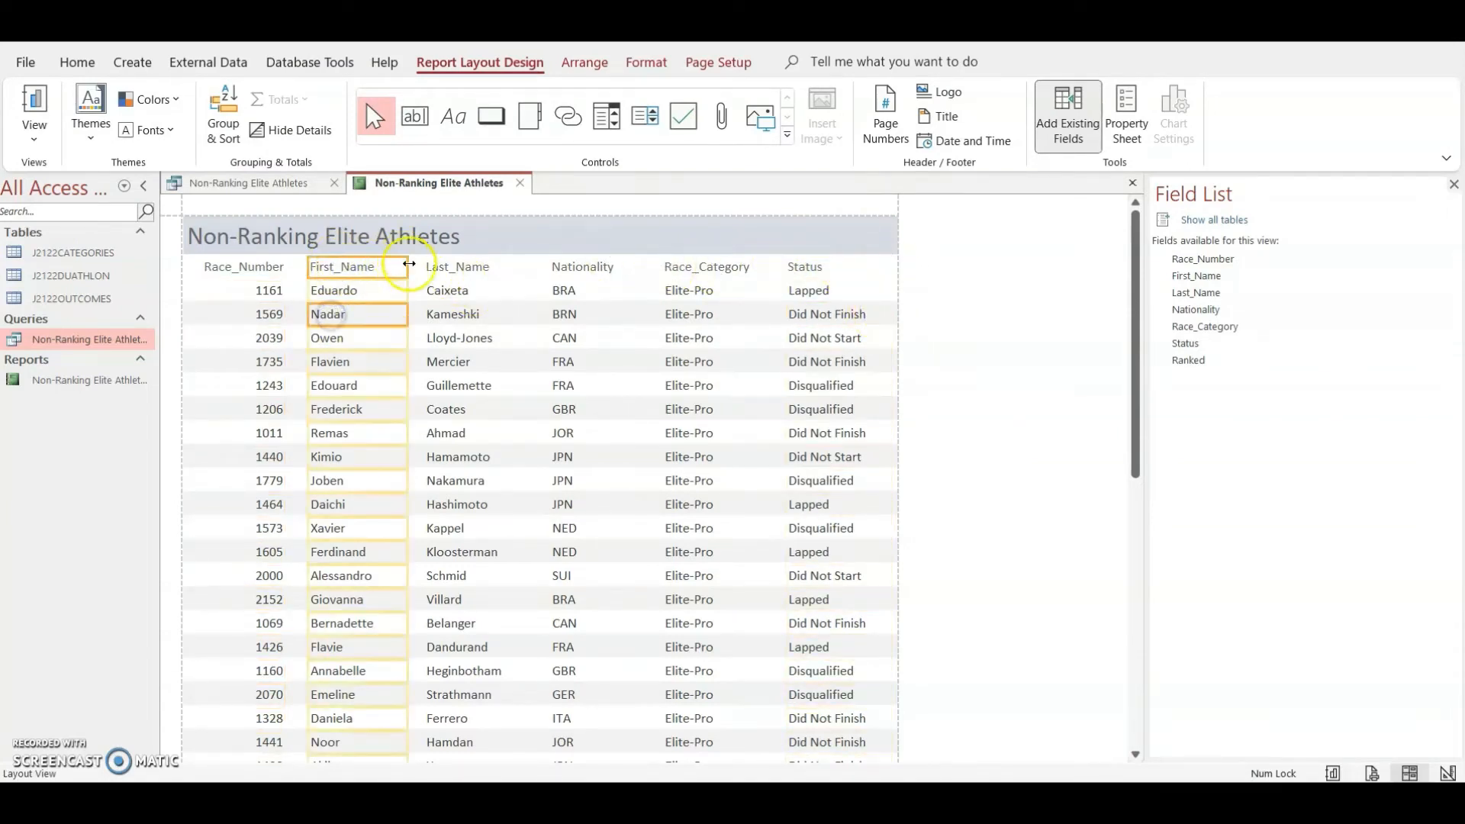
- Move the Last_Name column's left edge closer to First_Name and pull in its right edge to narrow it
left_click(463, 267)
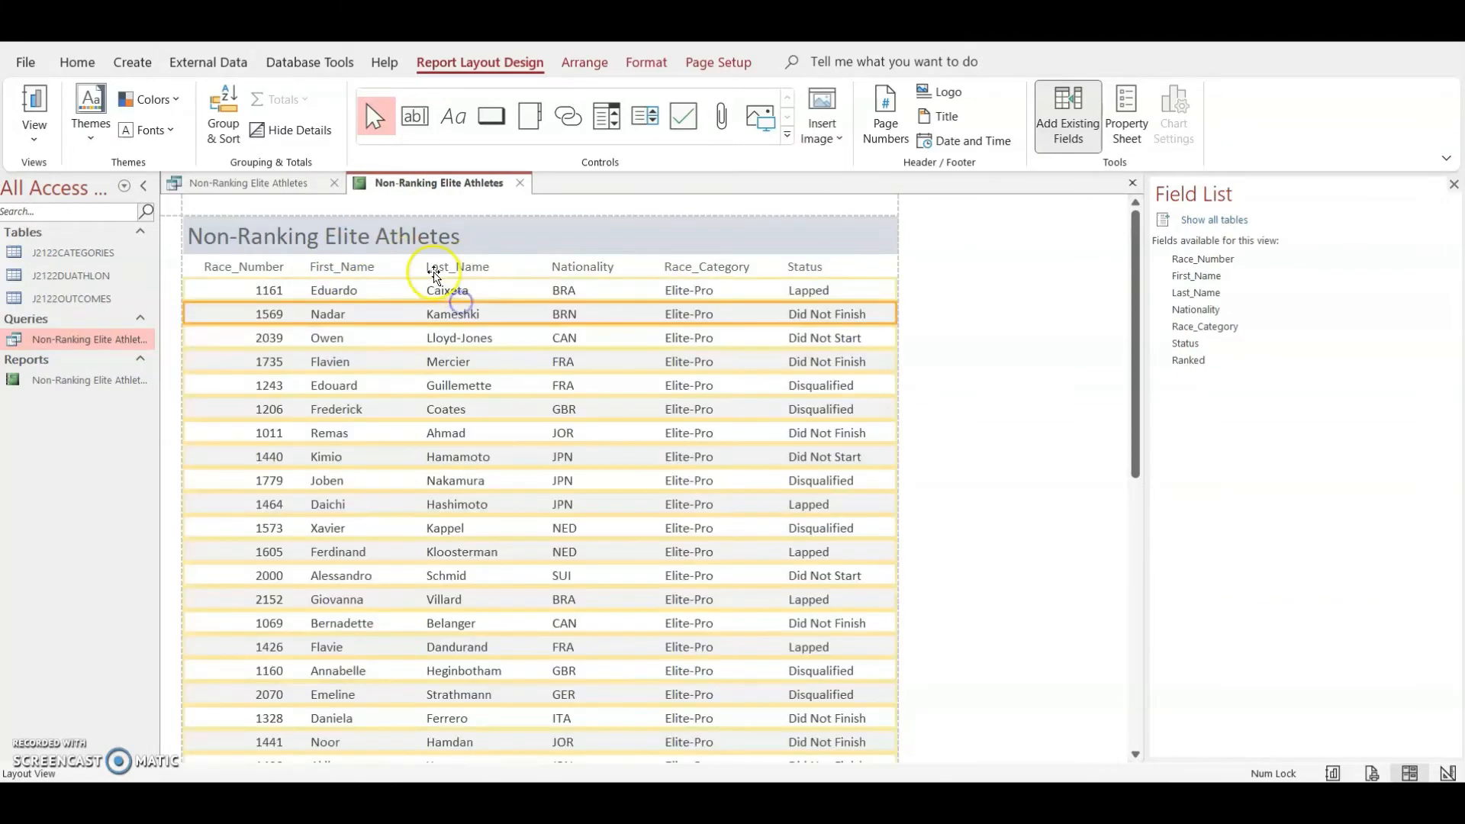
left_click(439, 292, "shift")
left_click_drag(423, 266, 398, 266)
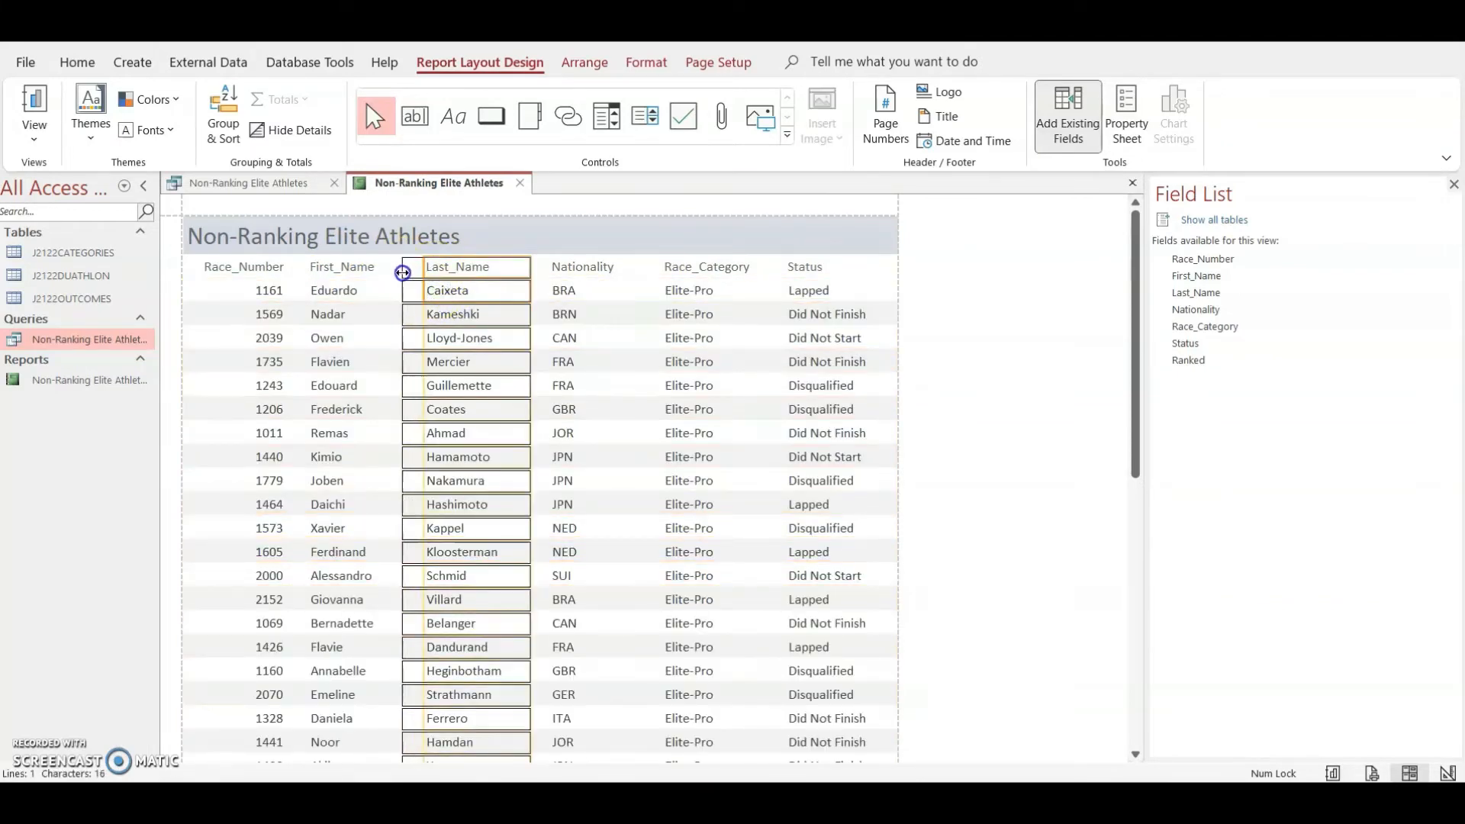
left_click_drag(530, 268, 493, 268)
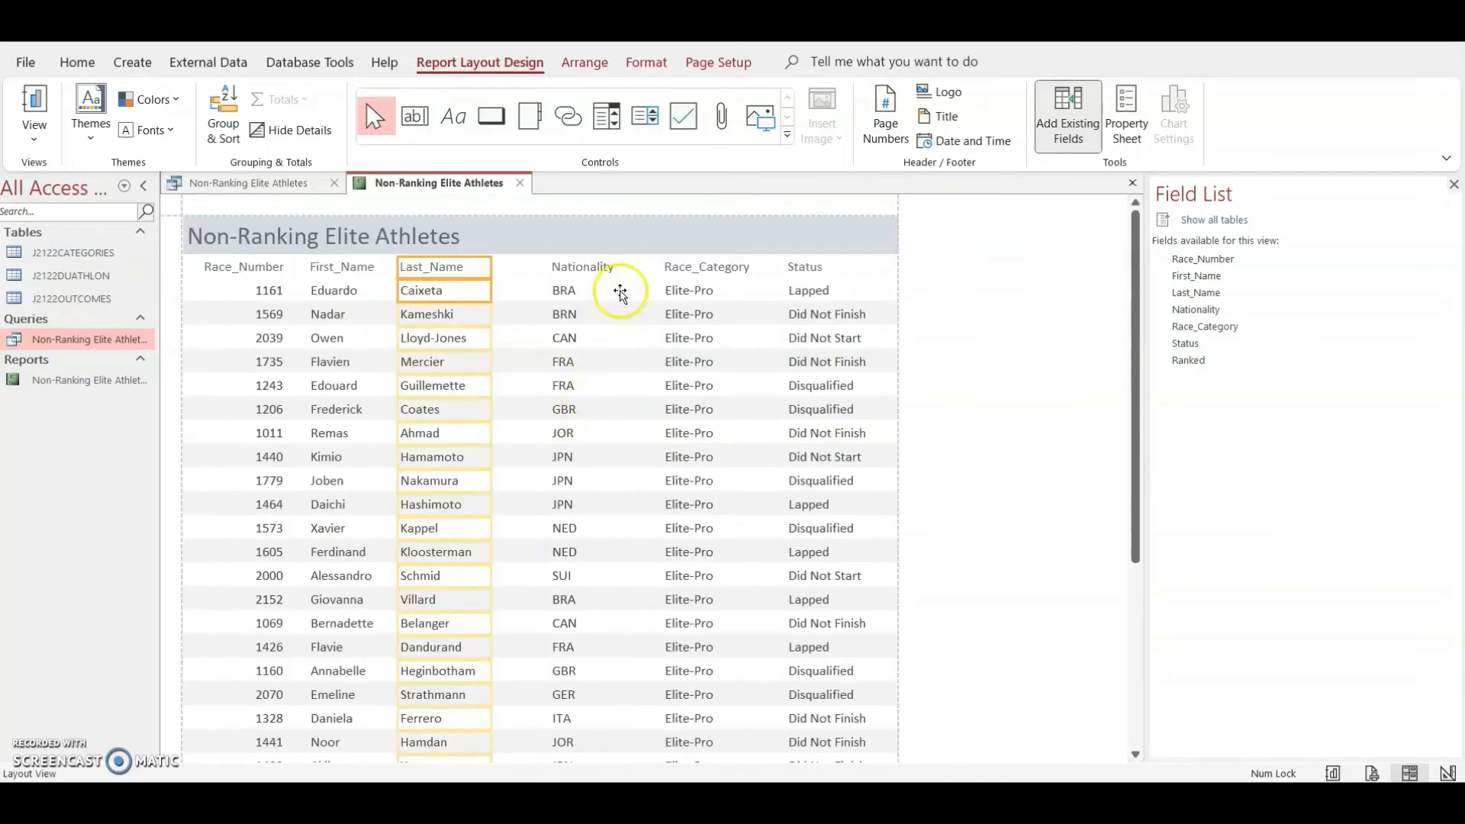
- Switch the report to Design View and extend its width to about 21 cm
left_click(891, 237)
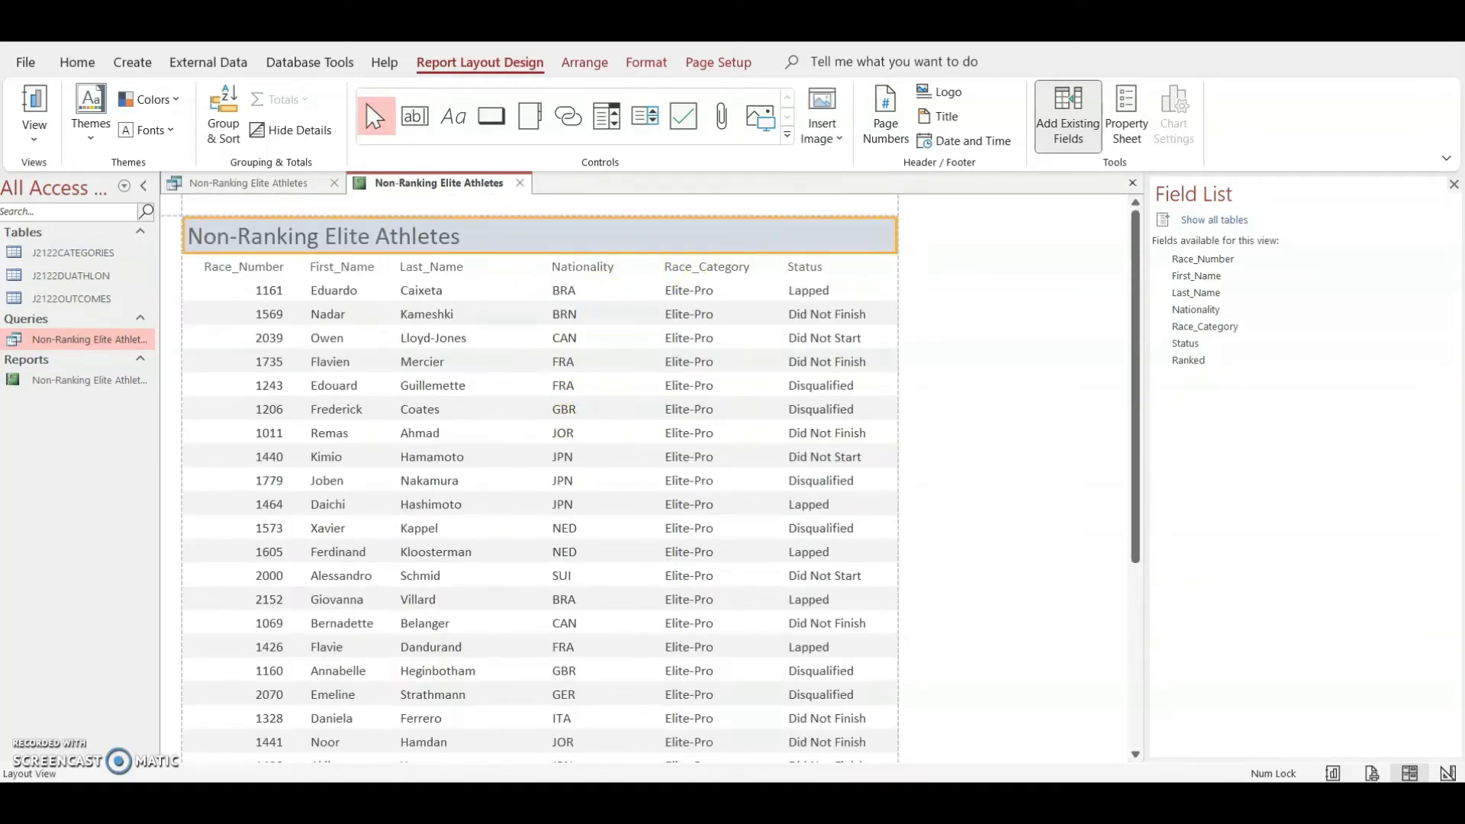
left_click(1448, 773)
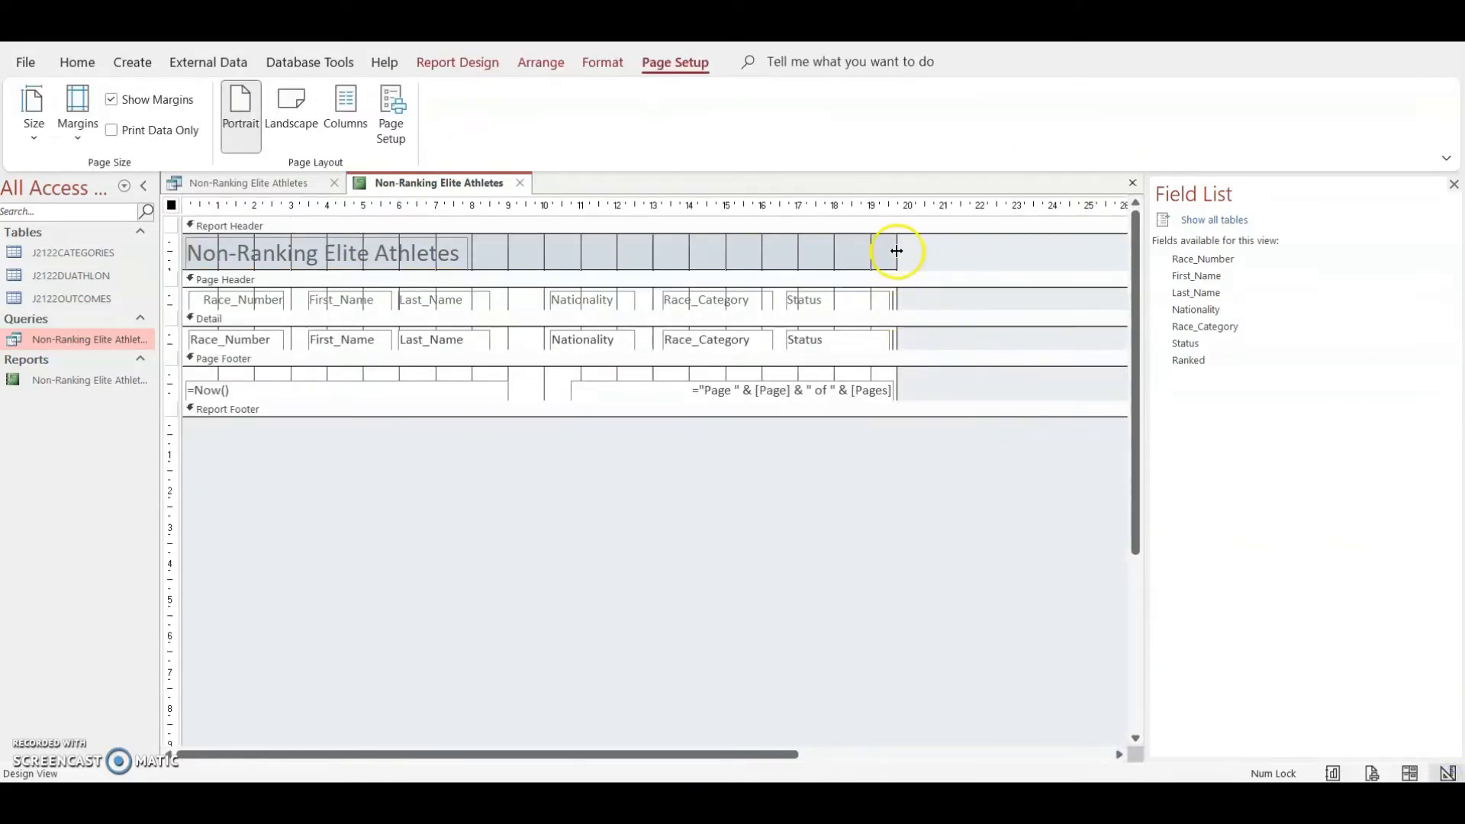
left_click_drag(897, 250, 955, 251)
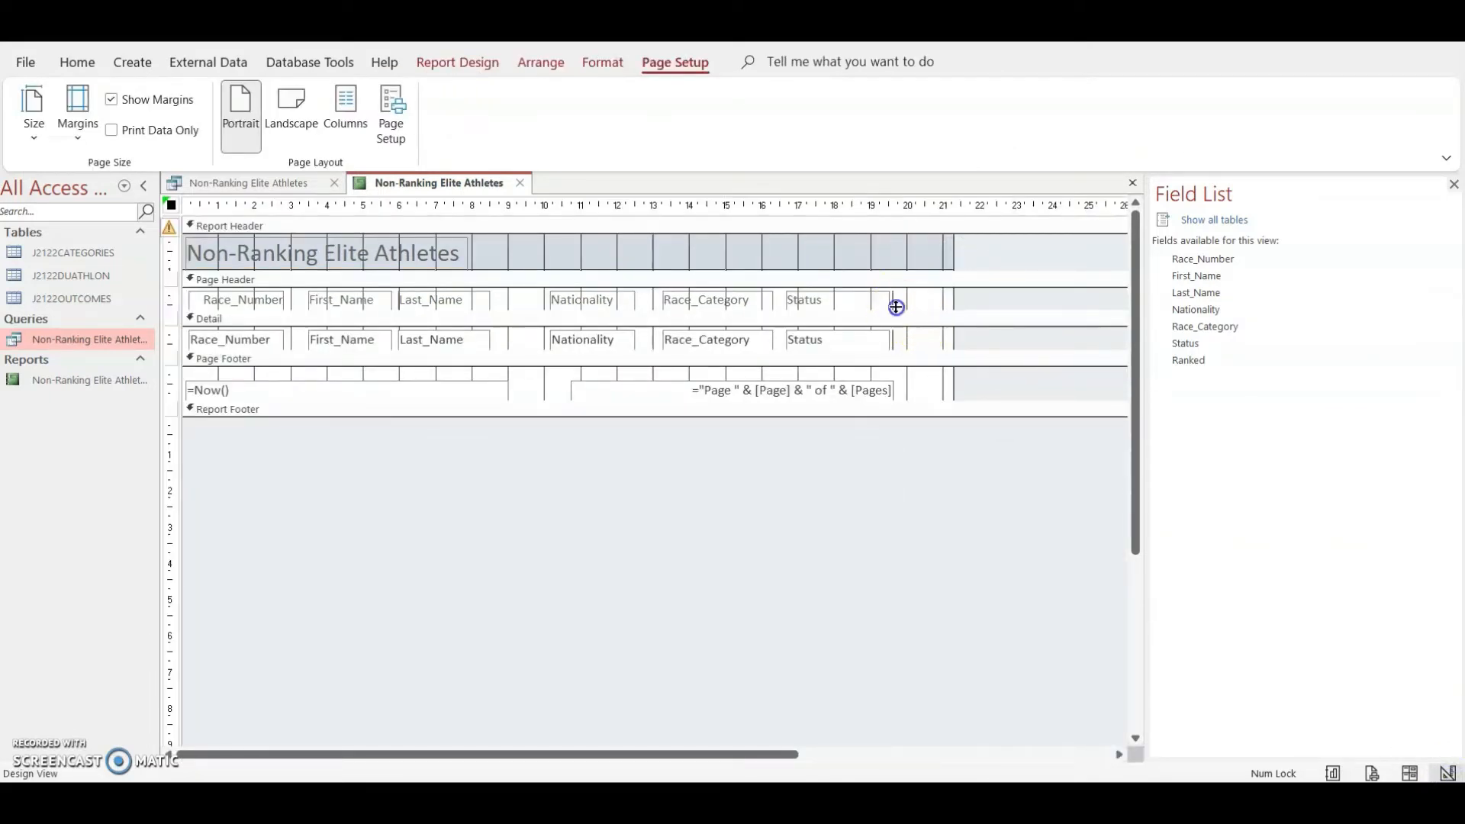
- Widen the Ranked heading and field together, trim the report width to about 20.5 cm, and return to Layout View
left_click(895, 300)
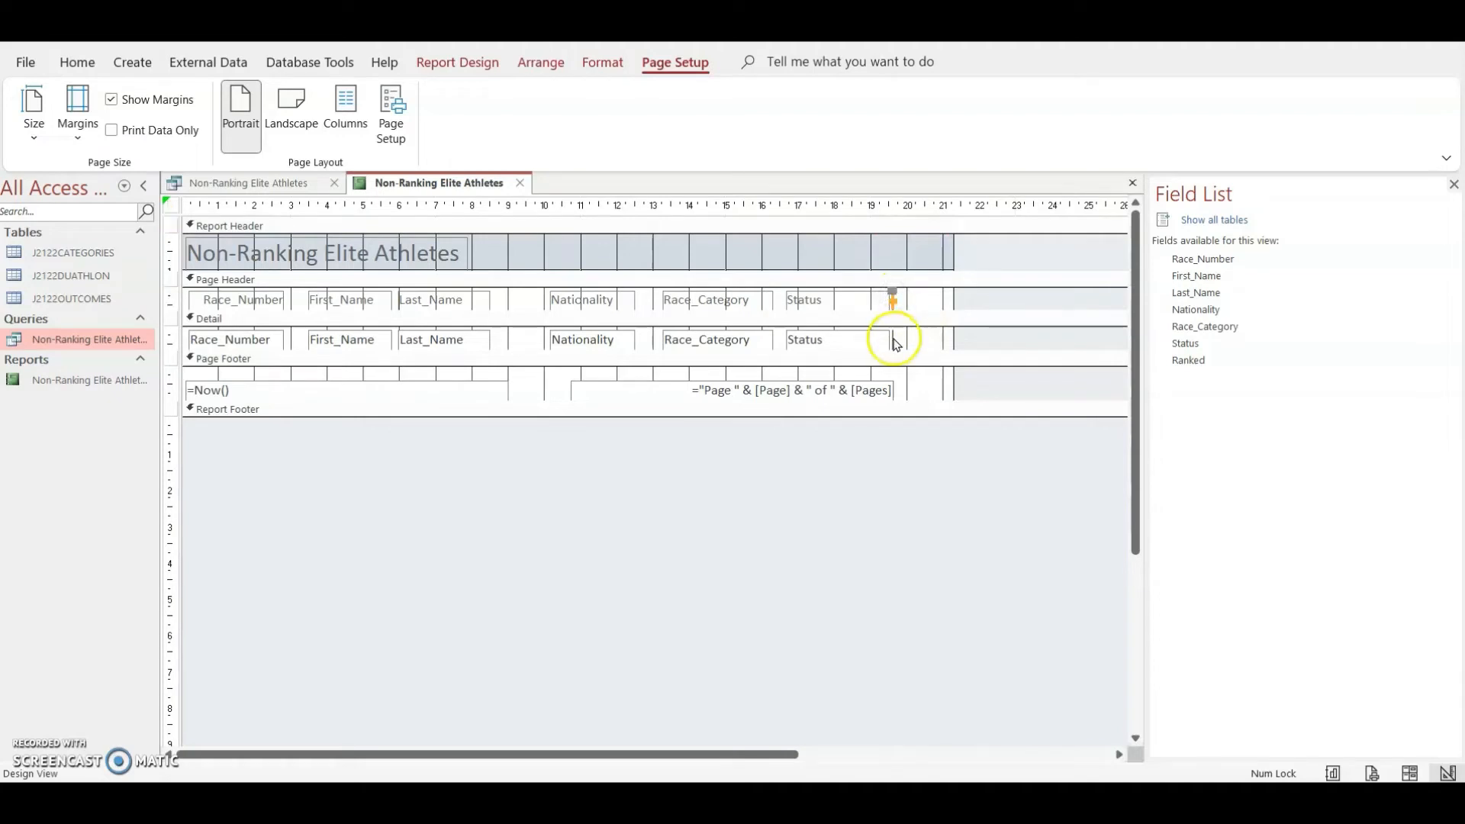
left_click(895, 340, "shift")
left_click_drag(894, 300, 921, 299)
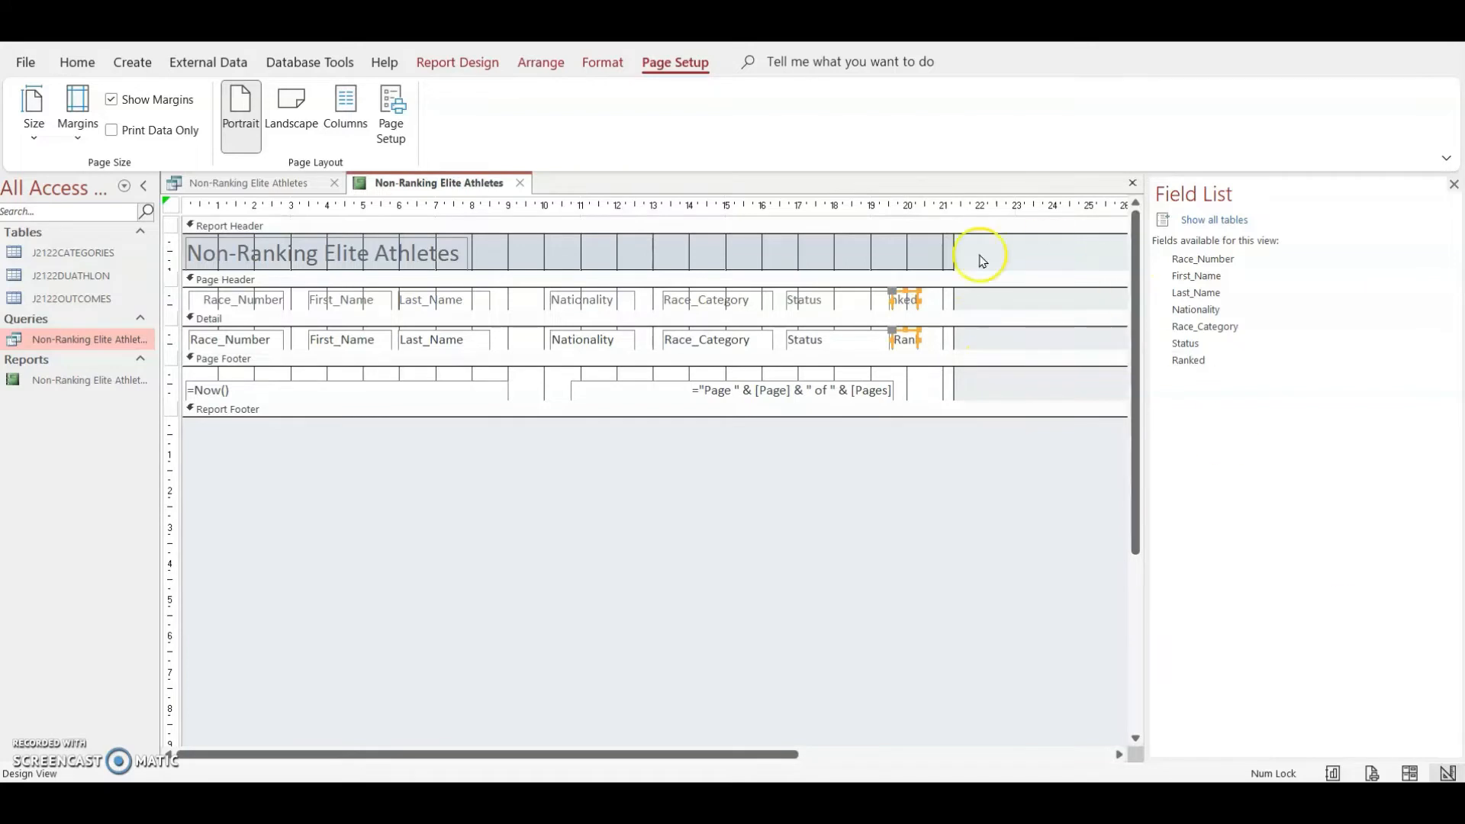
left_click_drag(952, 250, 928, 252)
left_click(1409, 773)
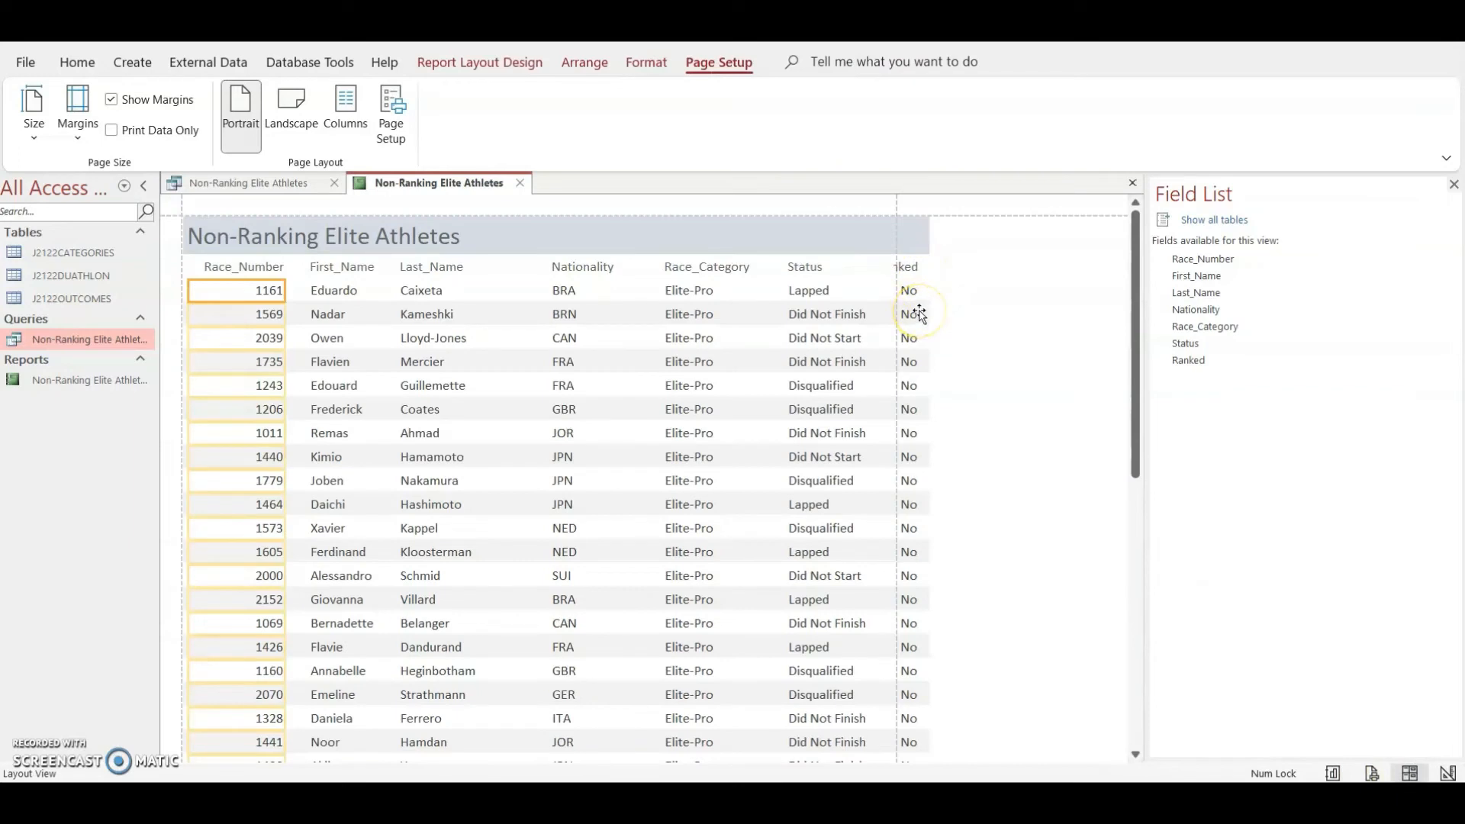
- Narrow the Race_Number column, heading and data together, by pulling in its right edge slightly
left_click(213, 271)
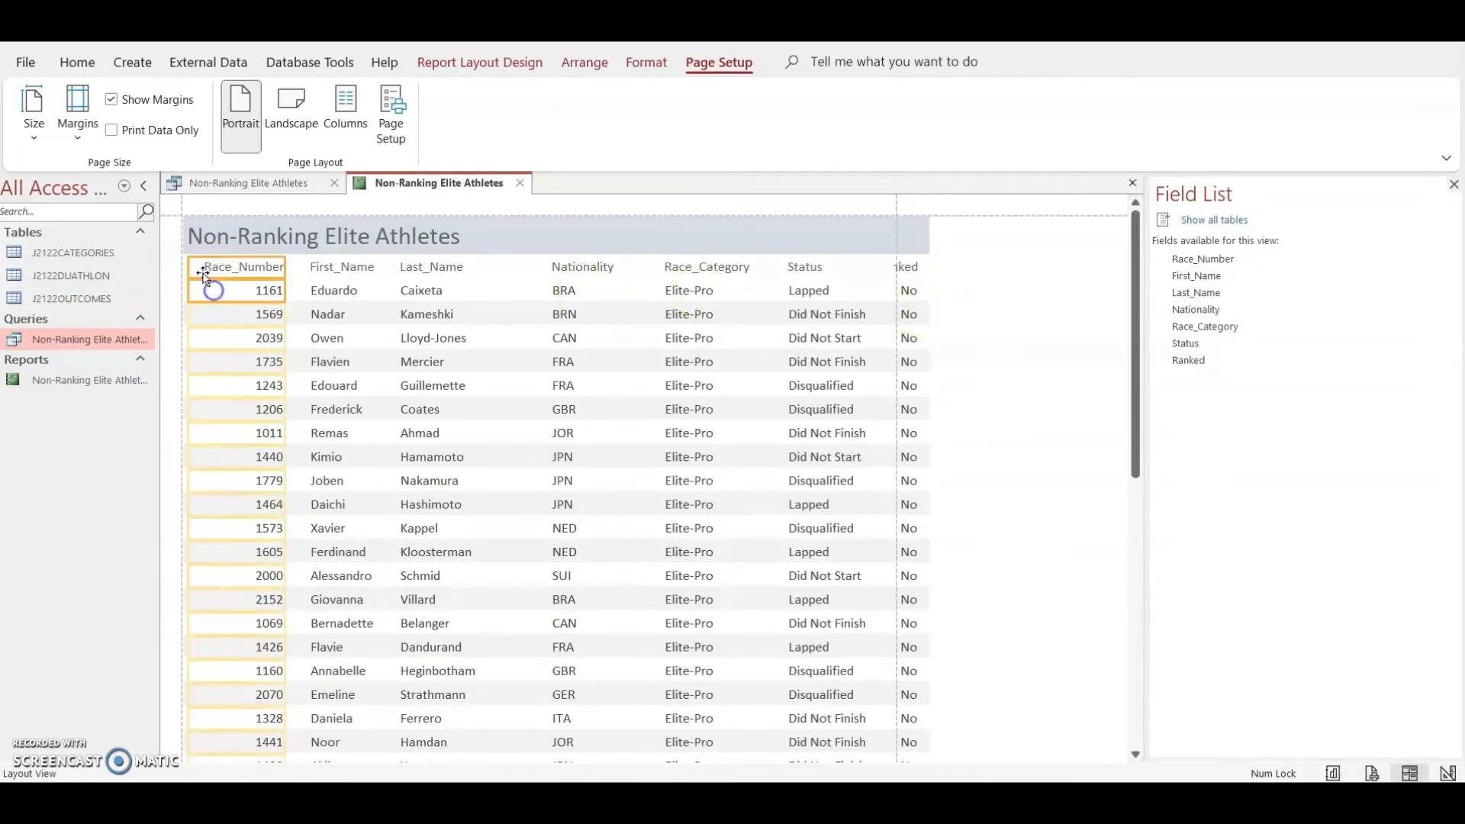
mouse_move(189, 266)
left_mouse_down()
mouse_move(203, 266)
mouse_move(190, 265)
left_mouse_up()
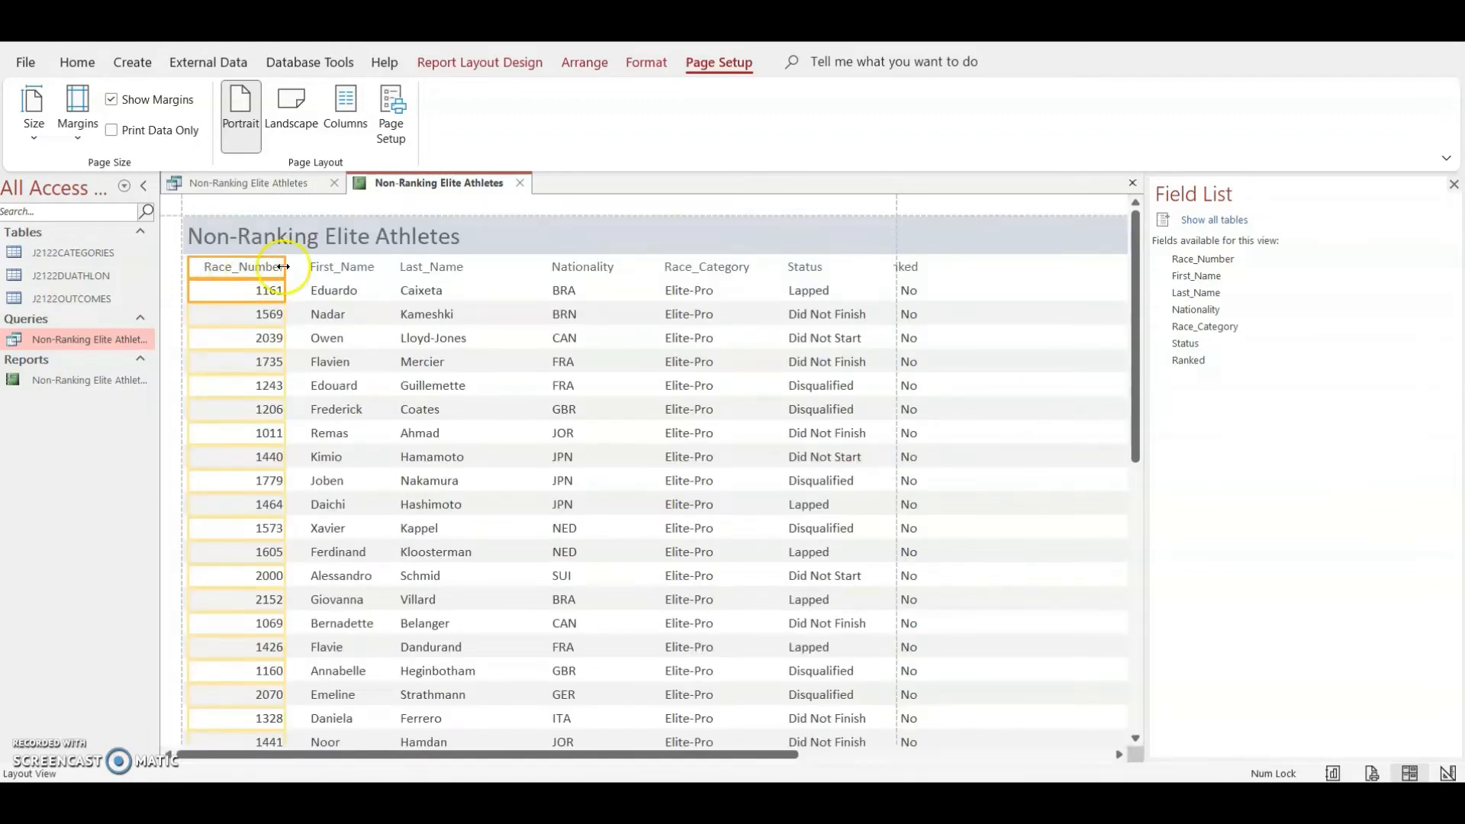
mouse_move(286, 265)
left_mouse_down()
mouse_move(265, 267)
mouse_move(277, 267)
left_mouse_up()
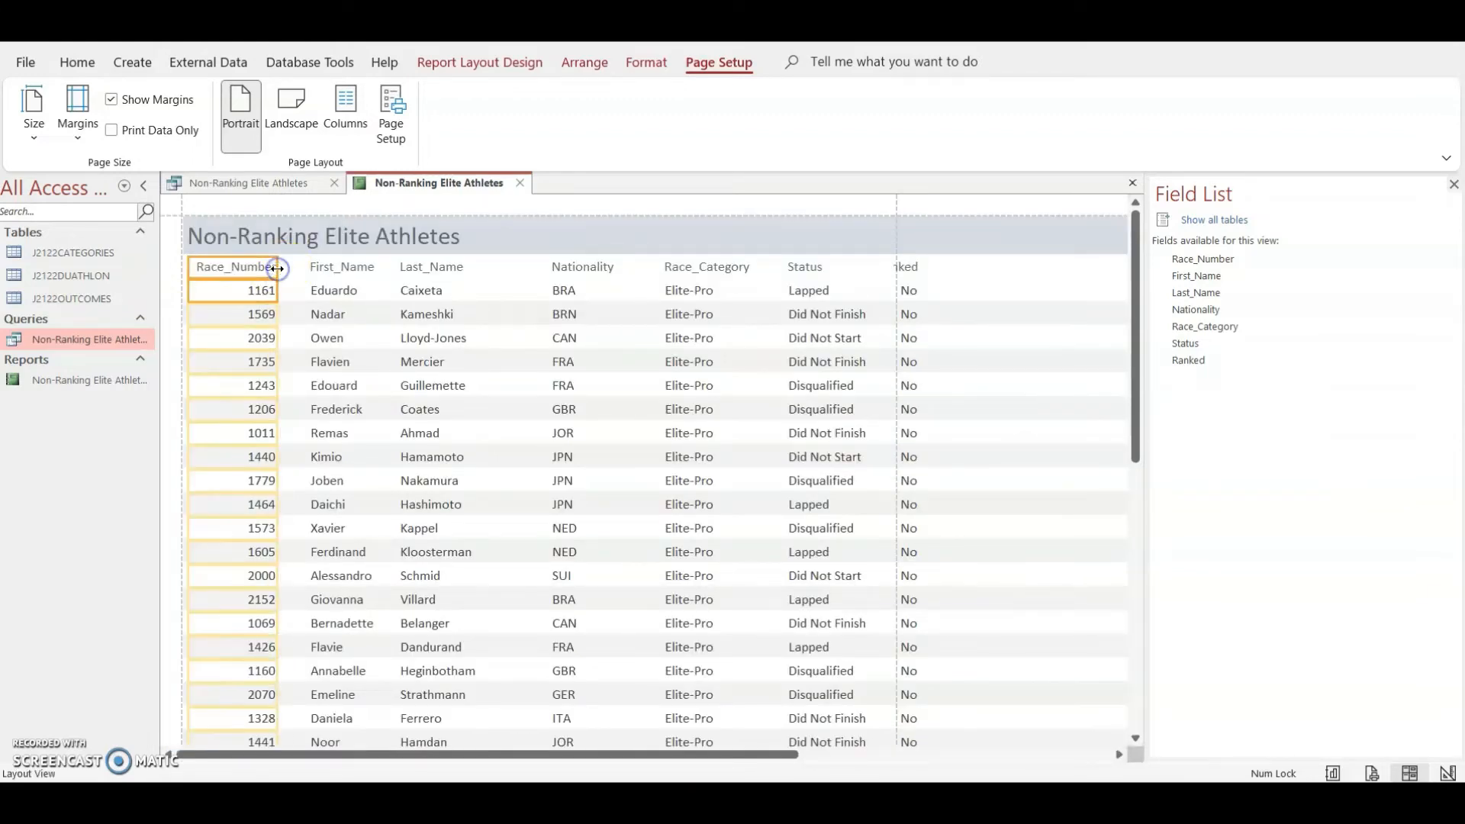
- Nudge the First_Name and Last_Name columns together to the left, closer to Race_Number
left_click(325, 271)
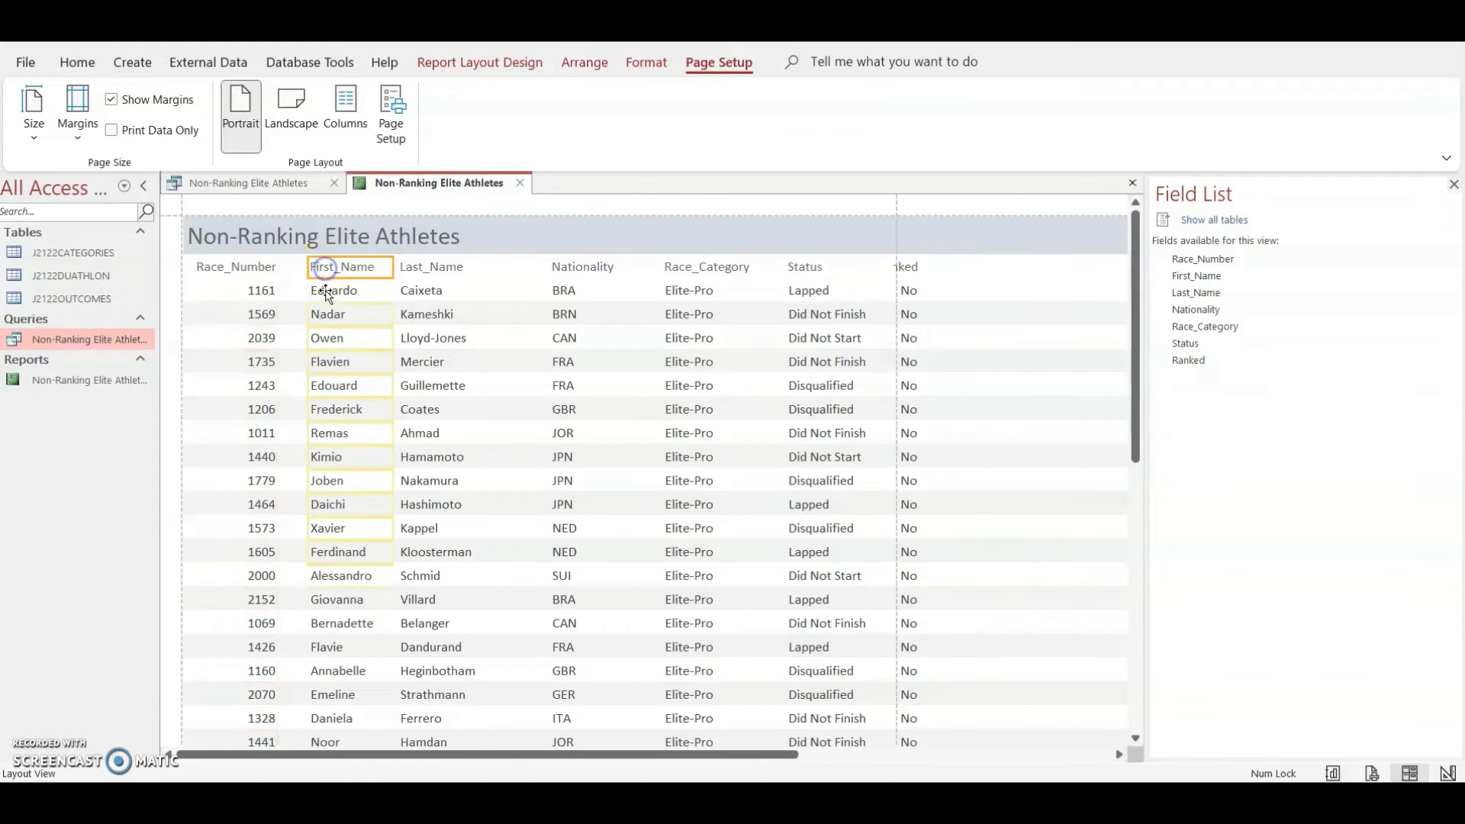
left_click(421, 292, "shift")
key("Left")
key("Left")
key("Left")
key("Left")
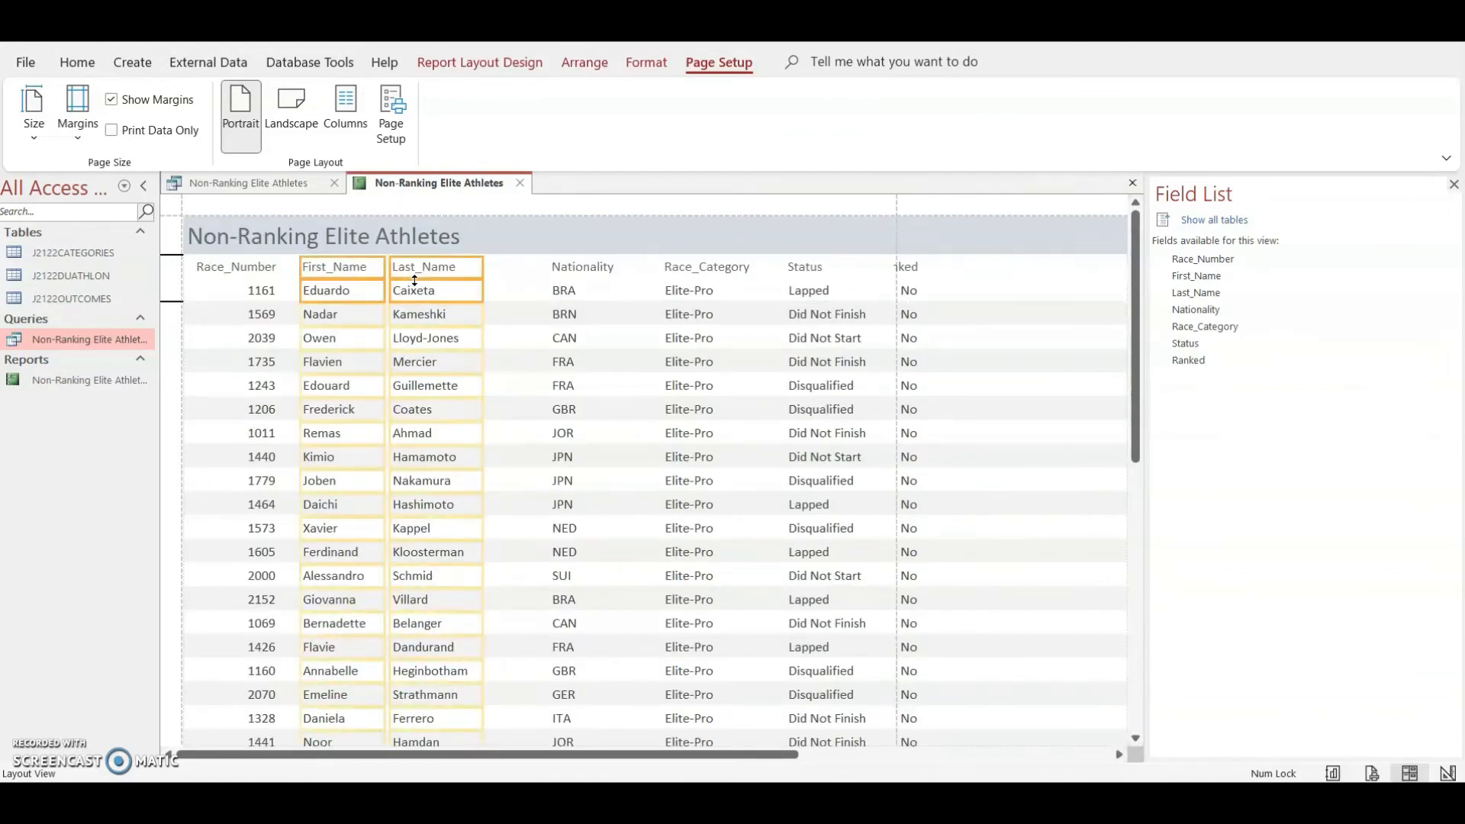
- Move the Nationality column left to sit beside Last_Name and narrow it to fit its heading
left_click(551, 266)
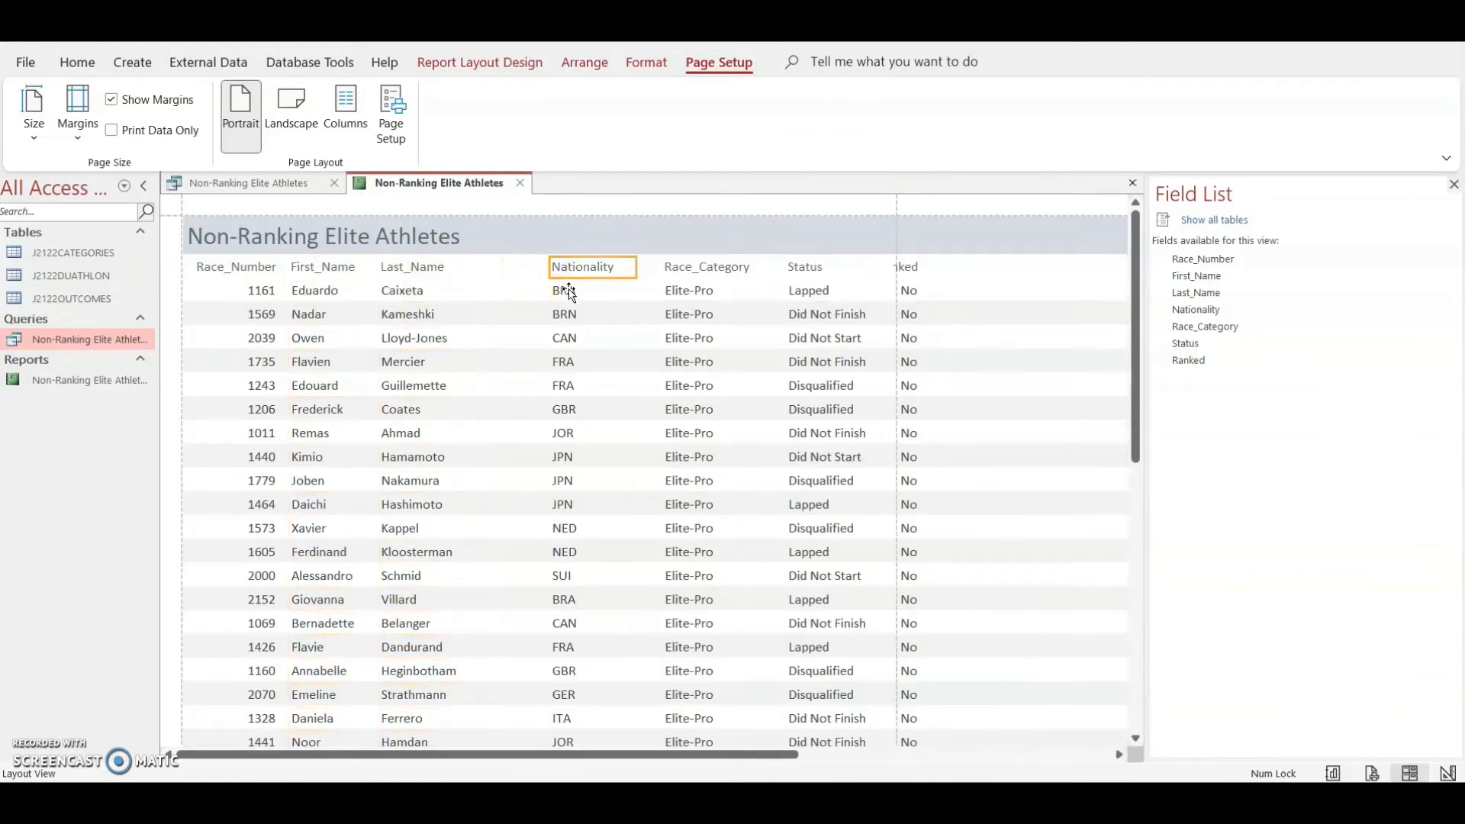
left_click(569, 290, "shift")
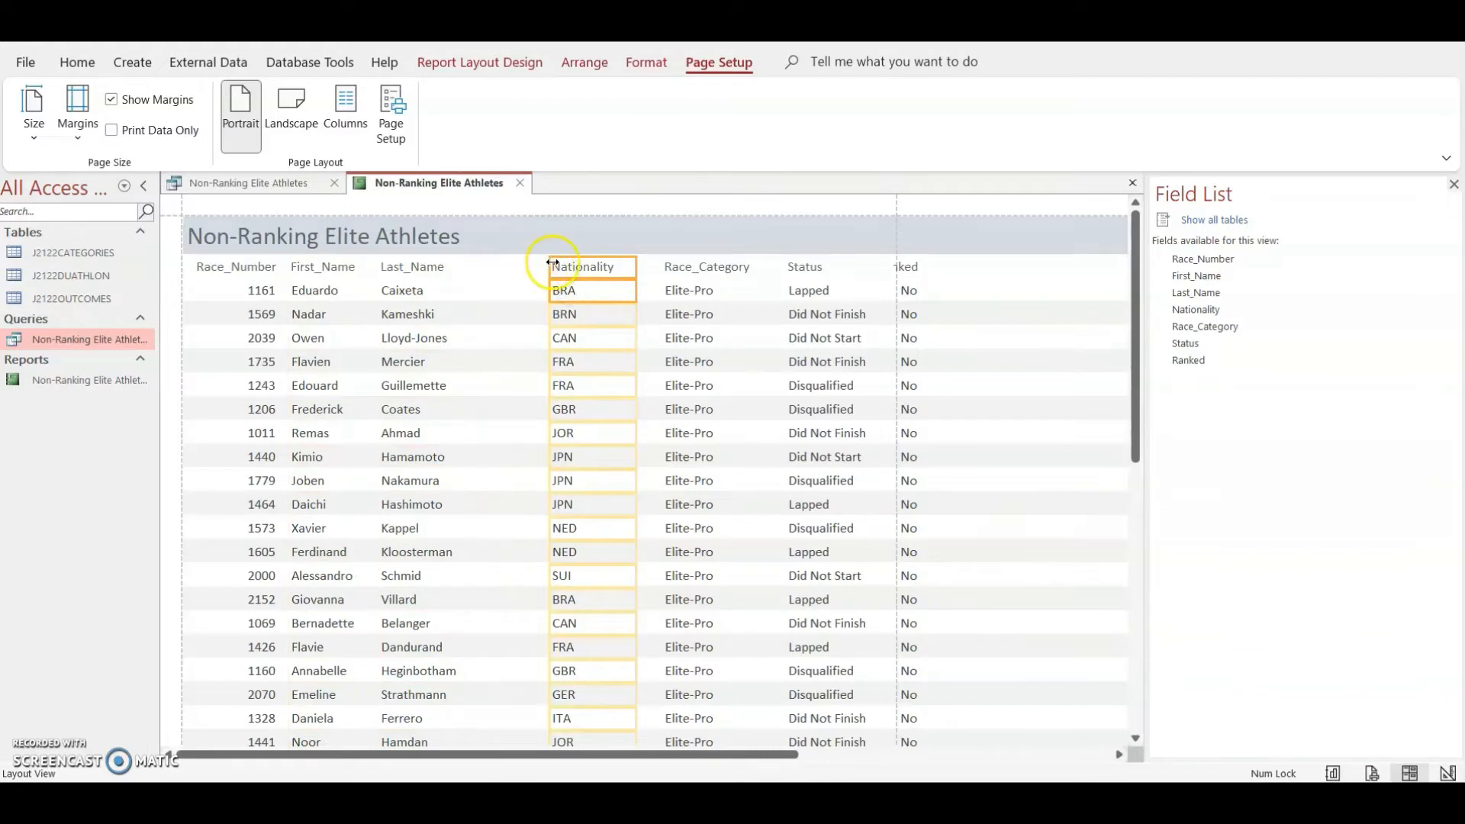
left_click_drag(552, 263, 485, 263)
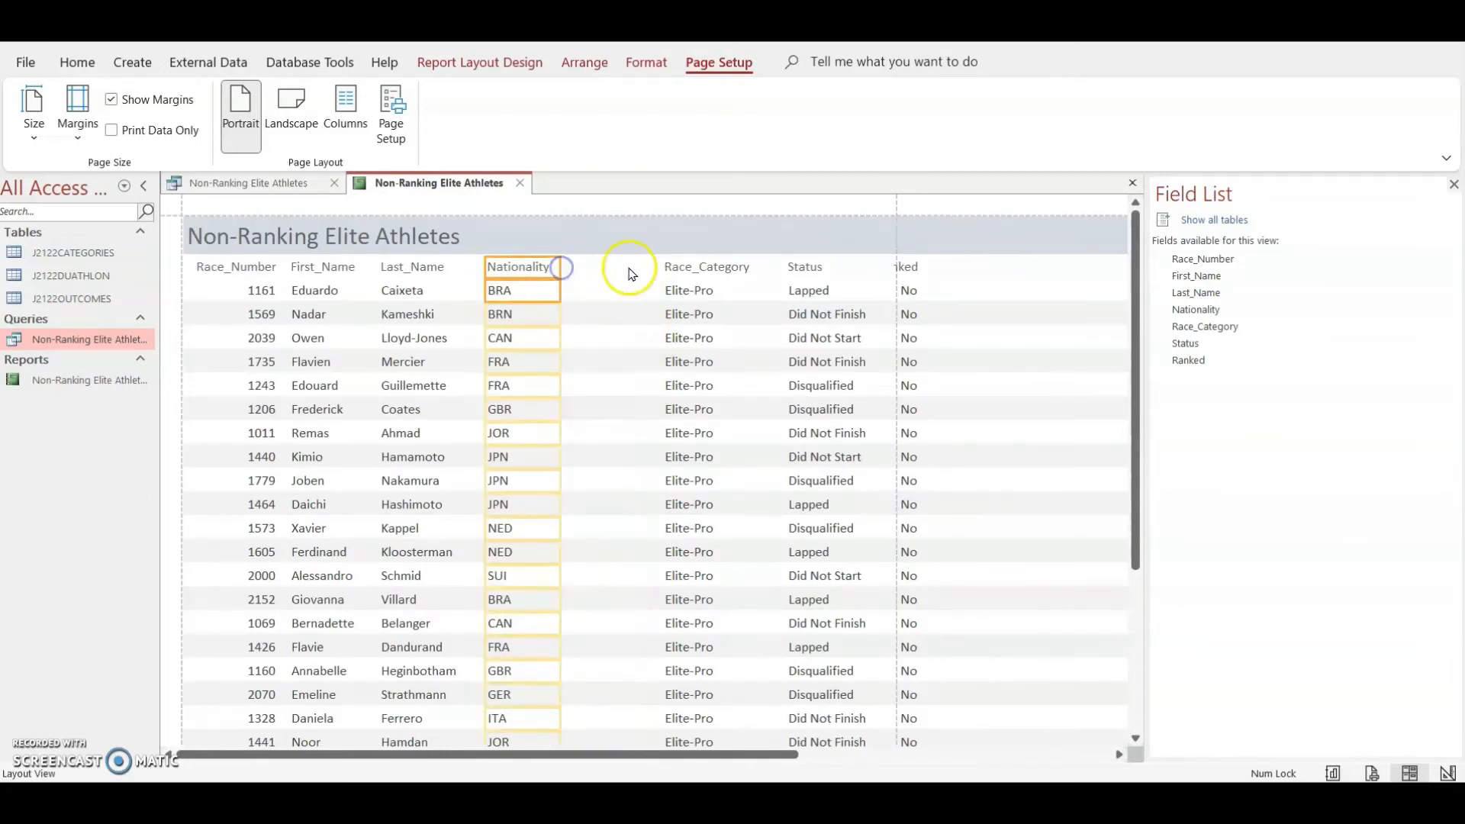
- Move the Race_Category and Status columns together to the left, next to Nationality
left_click(682, 267)
left_click(692, 290)
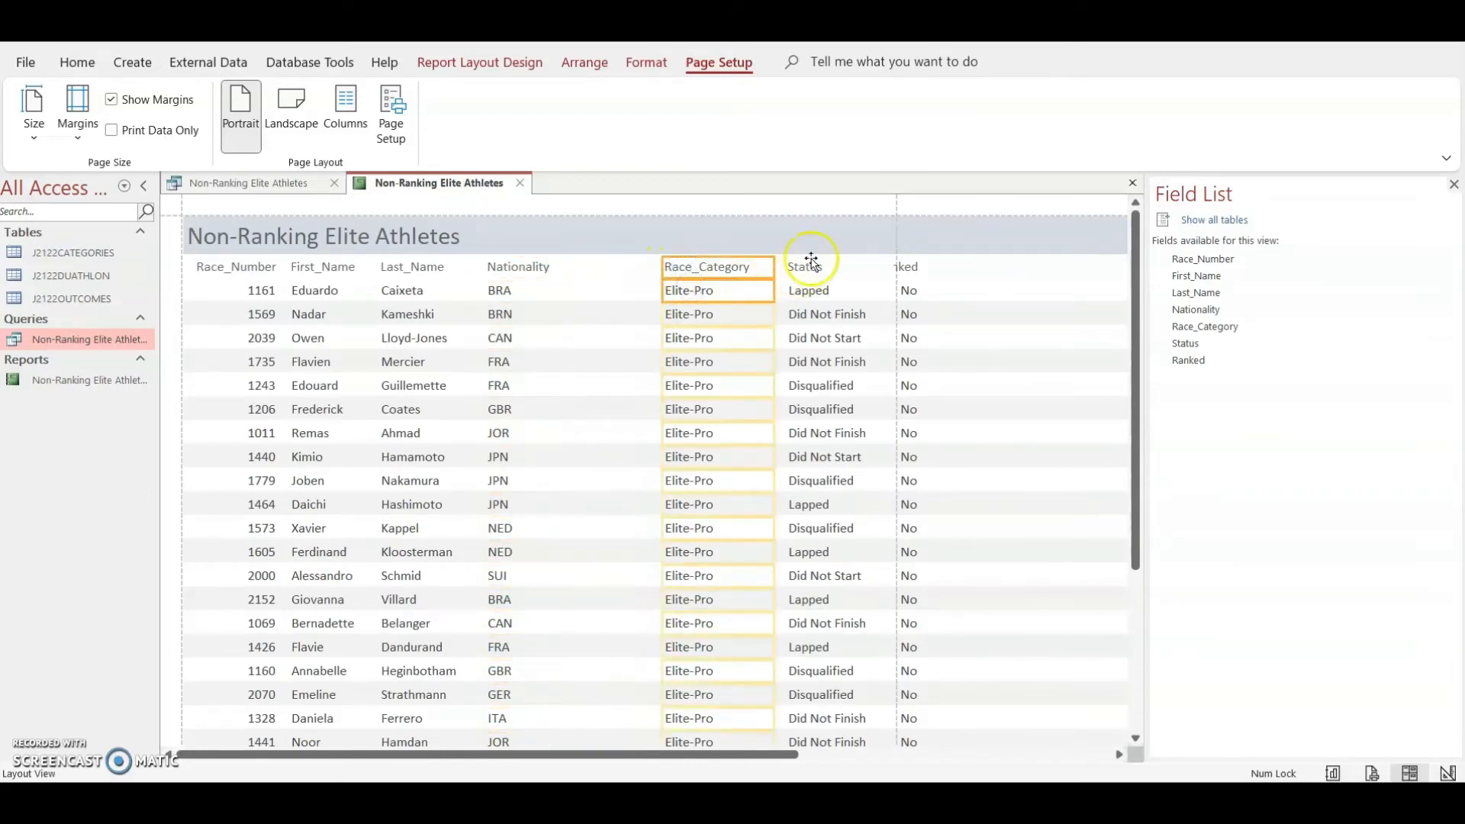
left_click(811, 286, "shift")
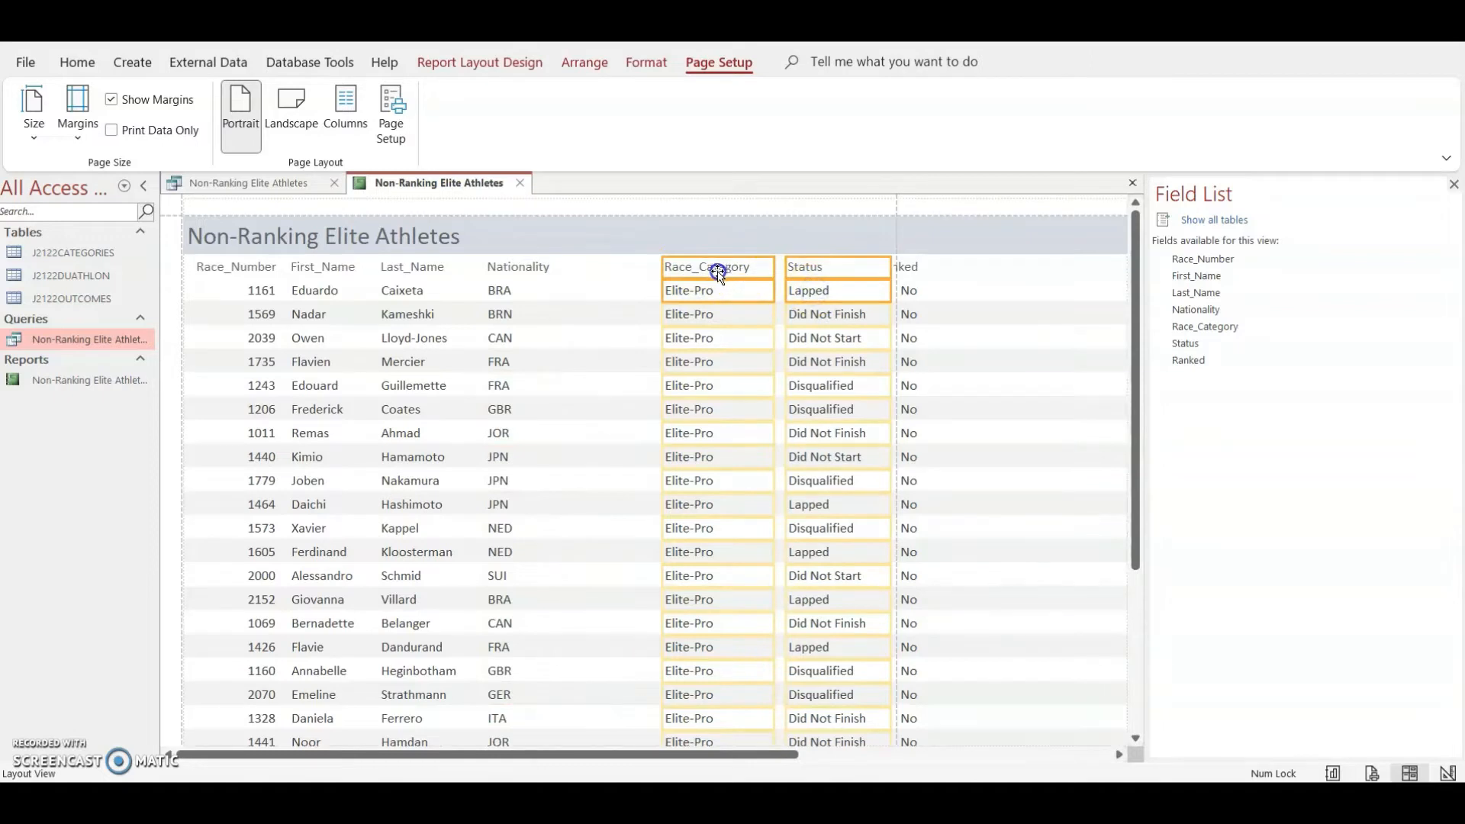
left_click_drag(719, 273, 648, 271)
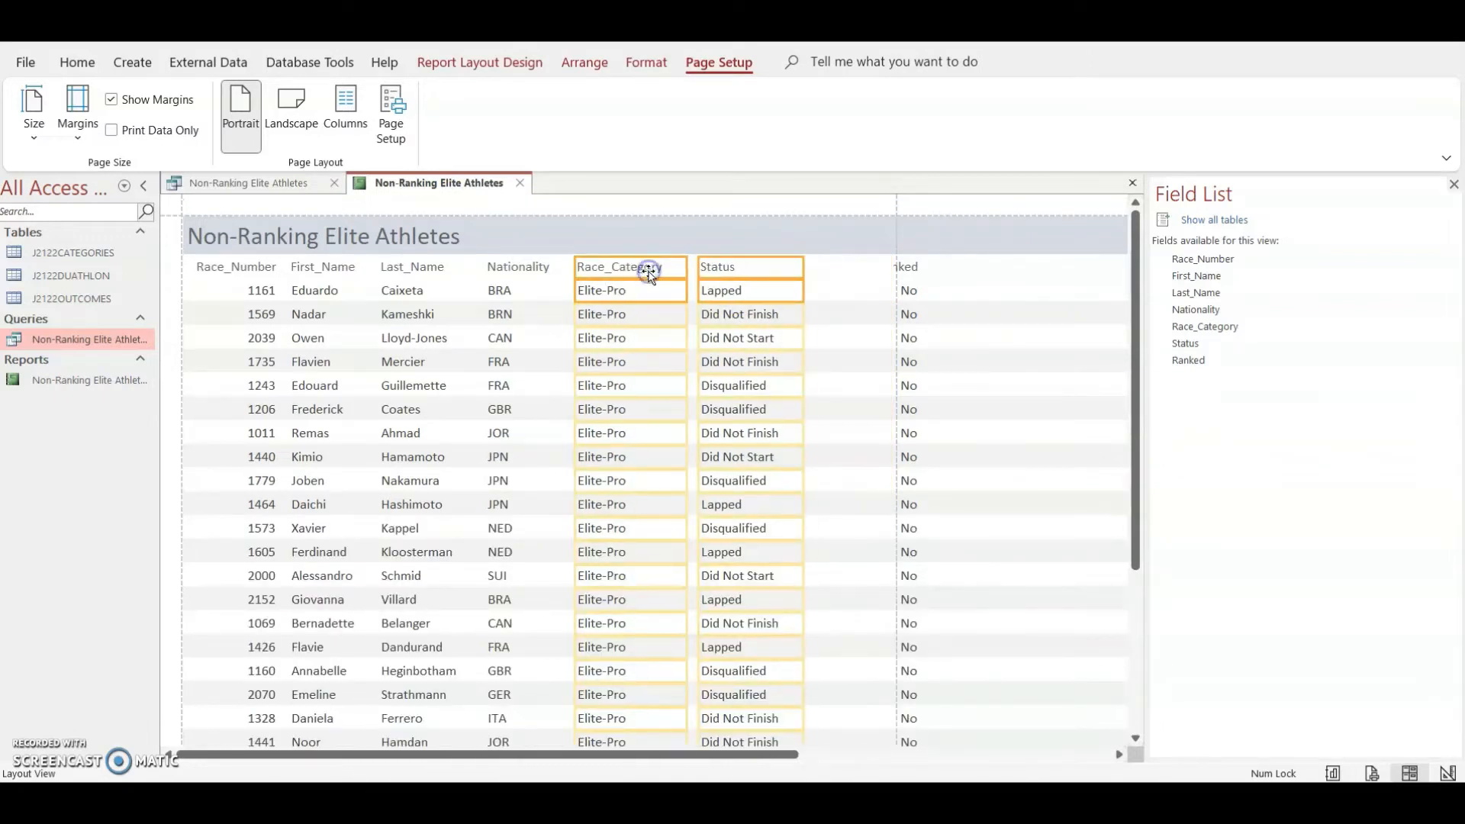
- Widen the Ranked column leftward until its heading shows in full, and pull its right edge inside the page margin
left_click(901, 267)
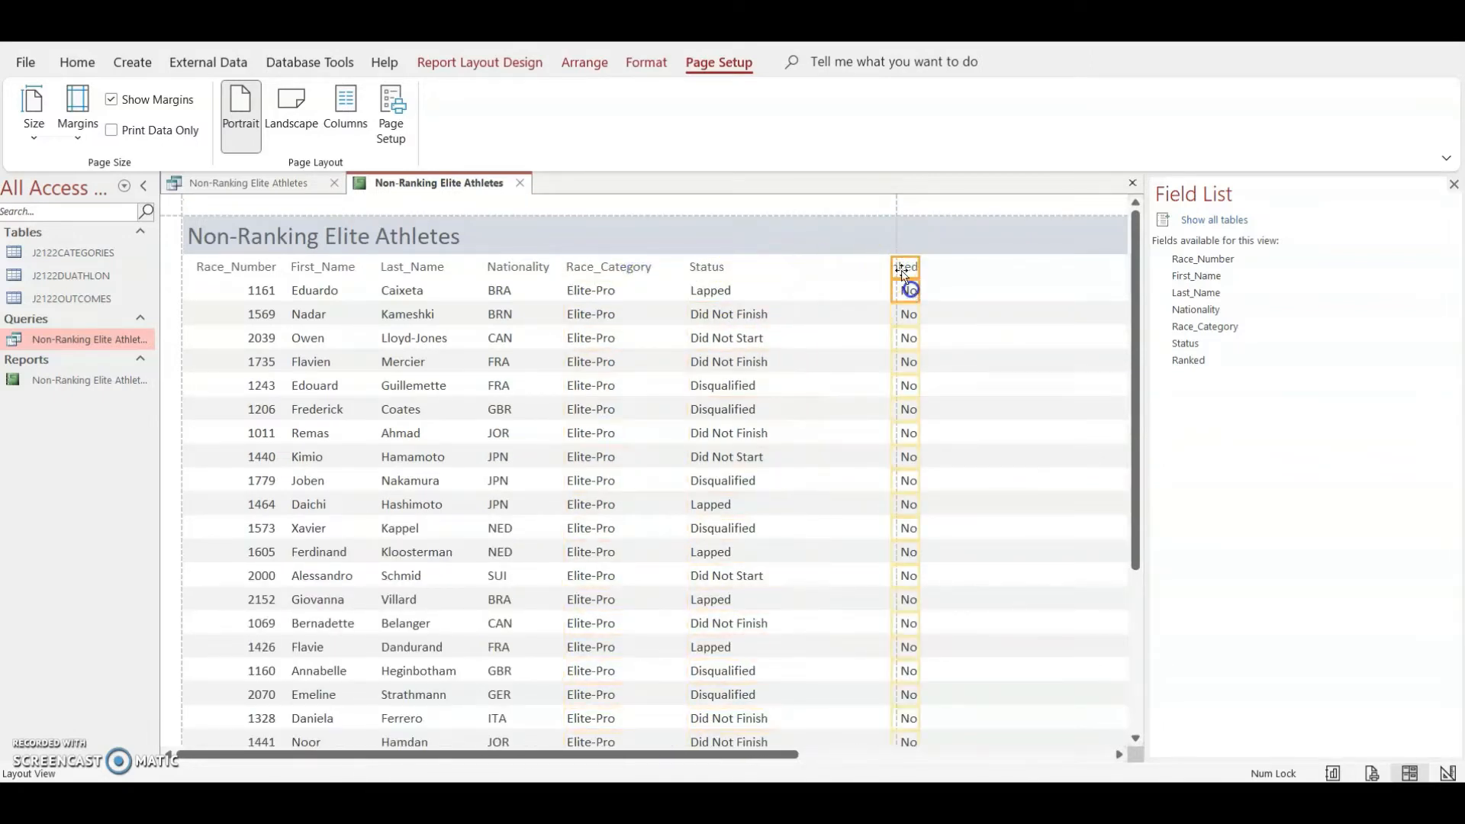
left_click_drag(892, 269, 801, 280)
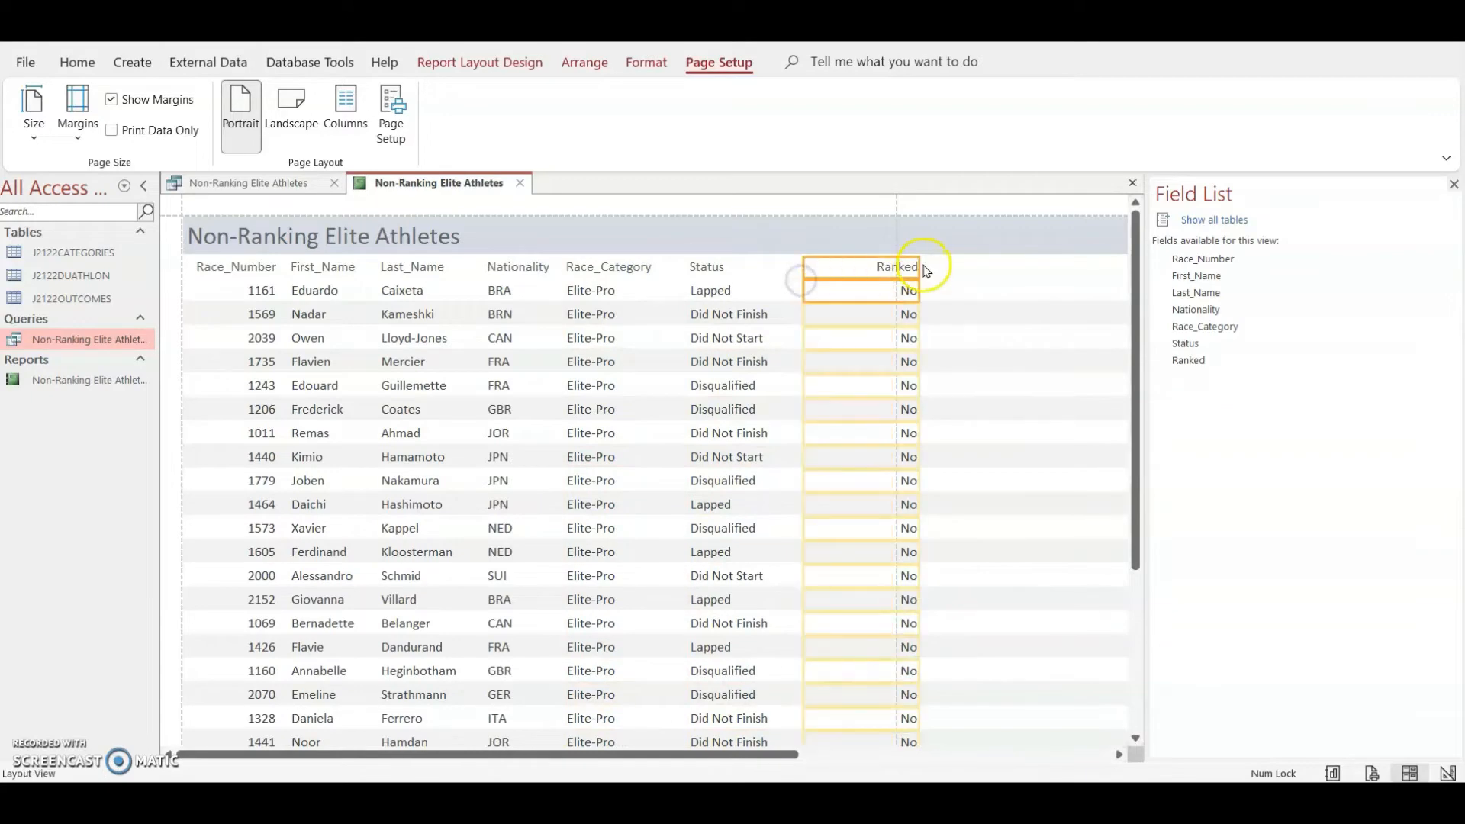
left_click_drag(920, 265, 889, 271)
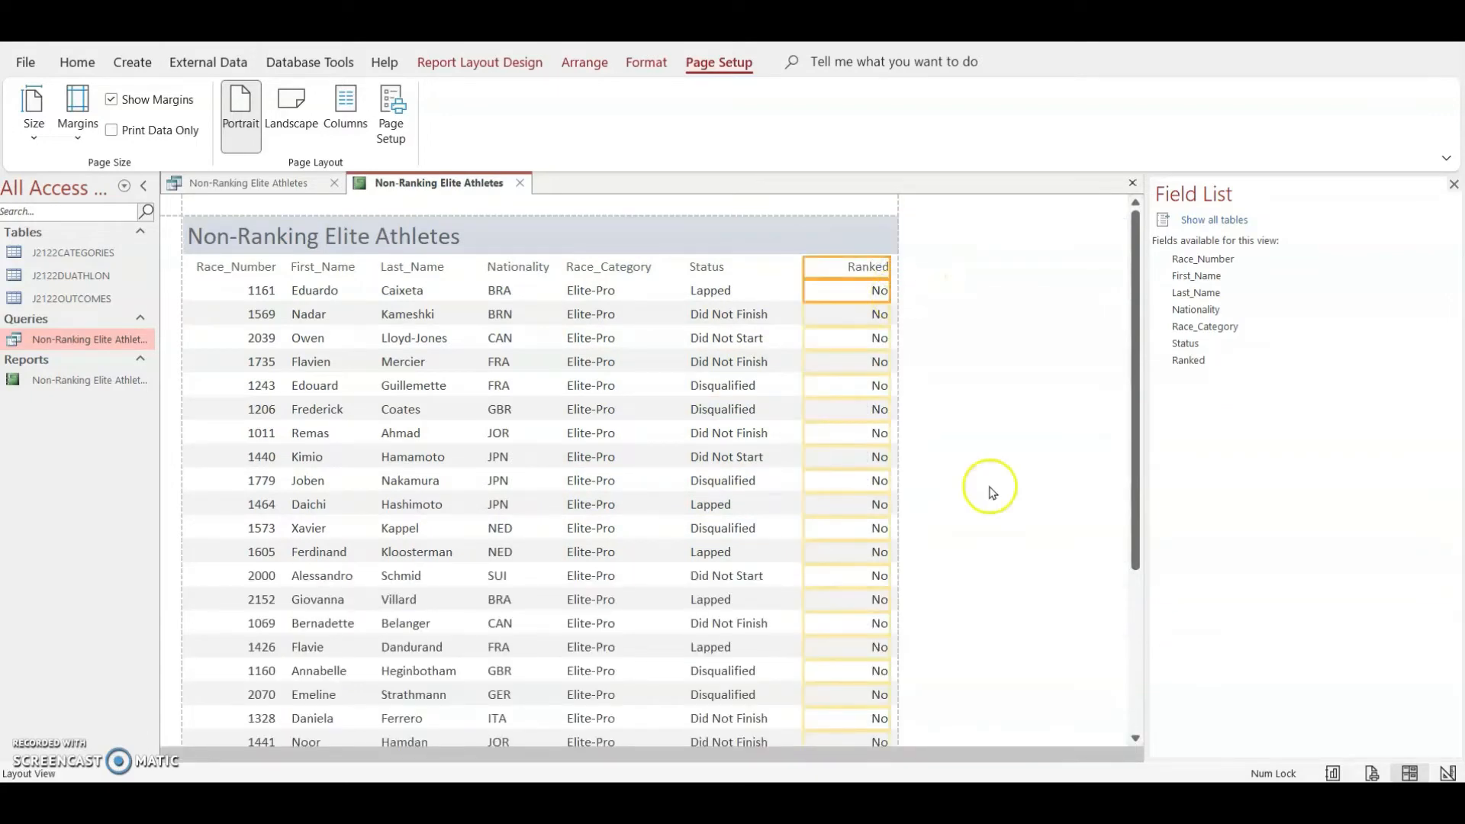
- Examine the report in Print Preview to check that all columns and rows fit on the page
scroll(860, 641, "down", 5)
scroll(851, 651, "up", 5)
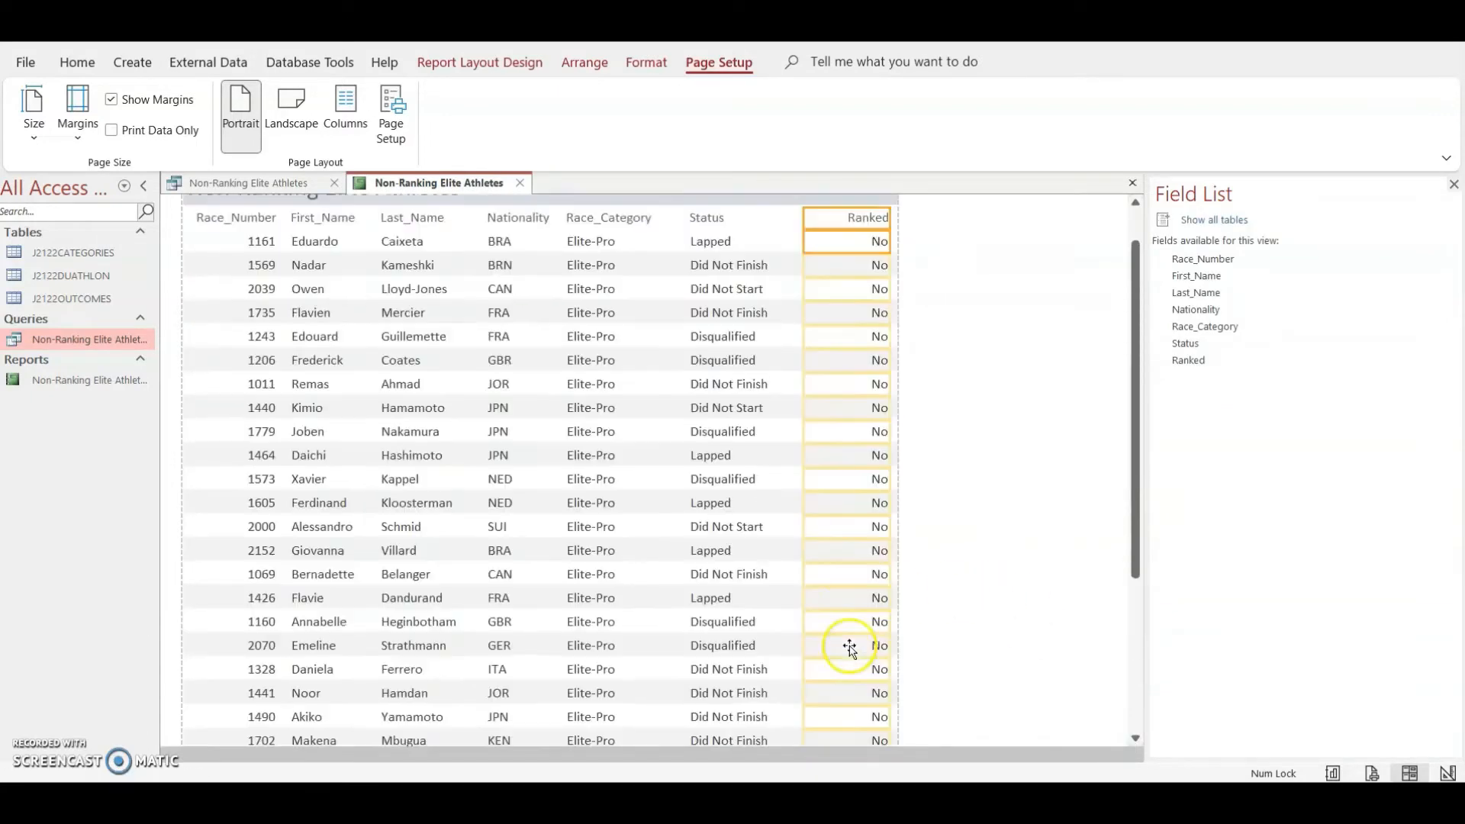
left_click(1371, 773)
left_click(852, 500)
scroll(939, 580, "up", 5)
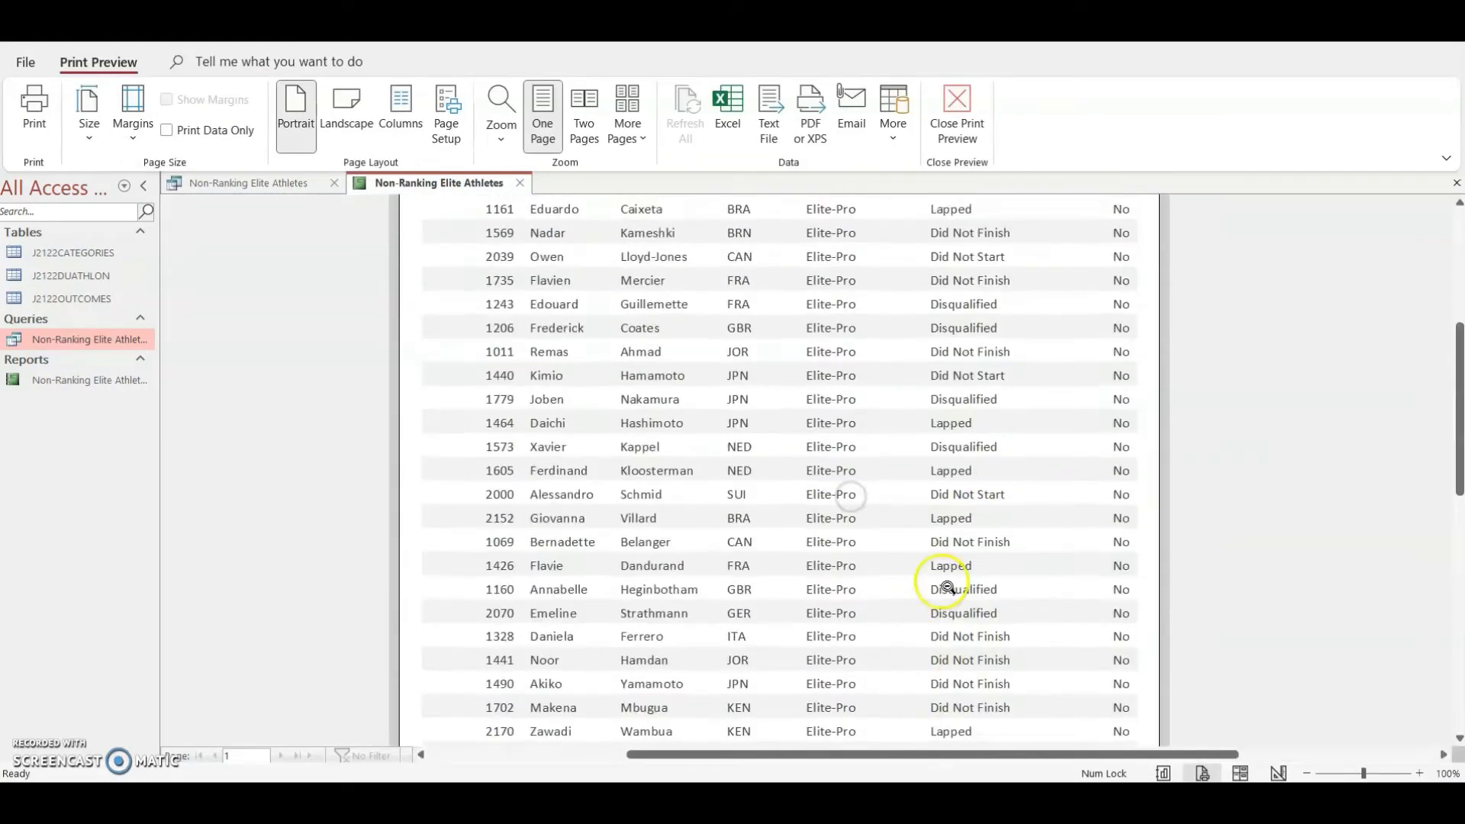
scroll(946, 580, "down", 4)
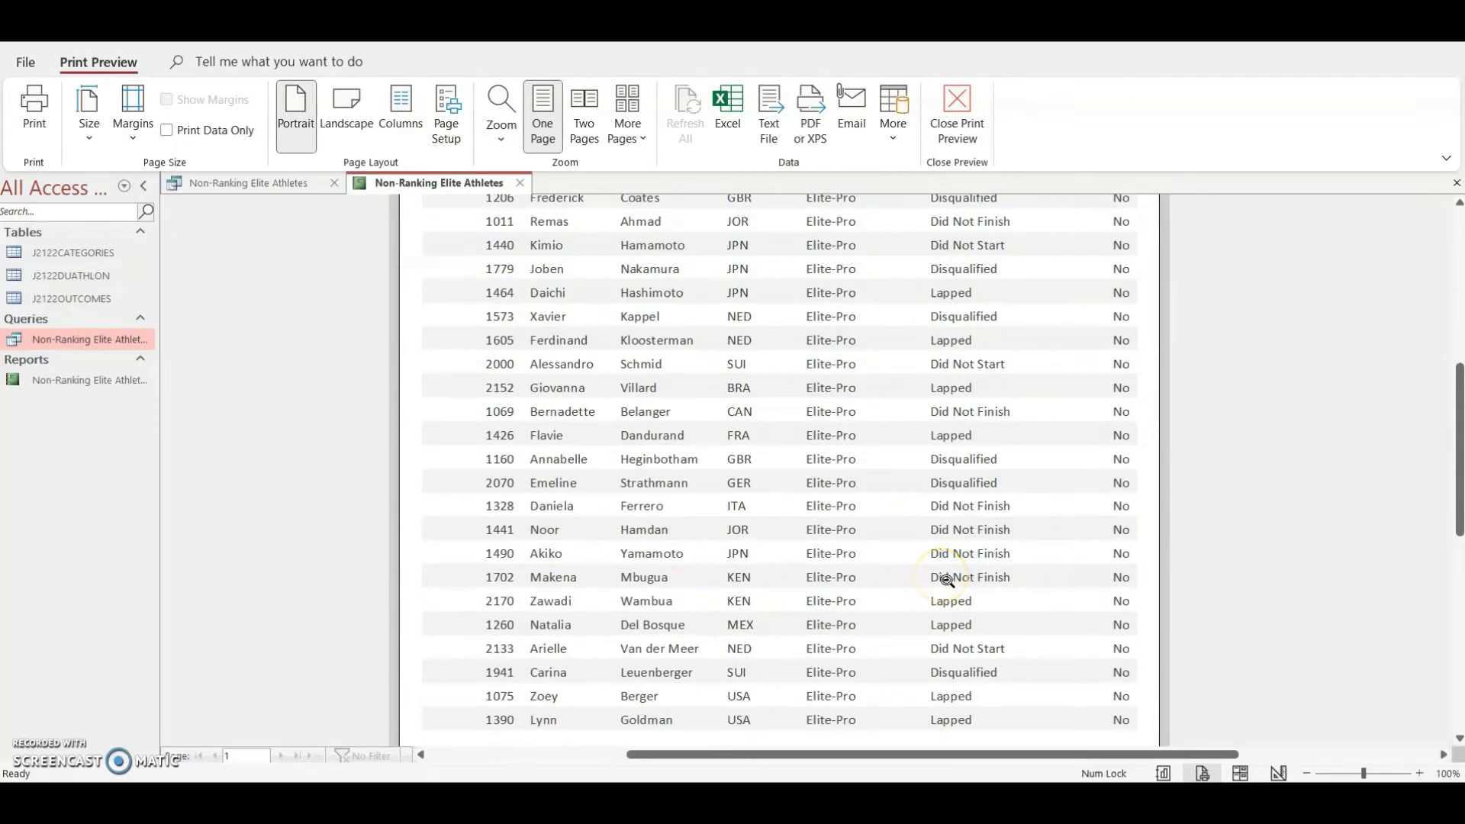
- Switch to the question paper in Acrobat, tick the field list and no-grouping requirements, and underline the descending order instruction
key("alt+Tab")
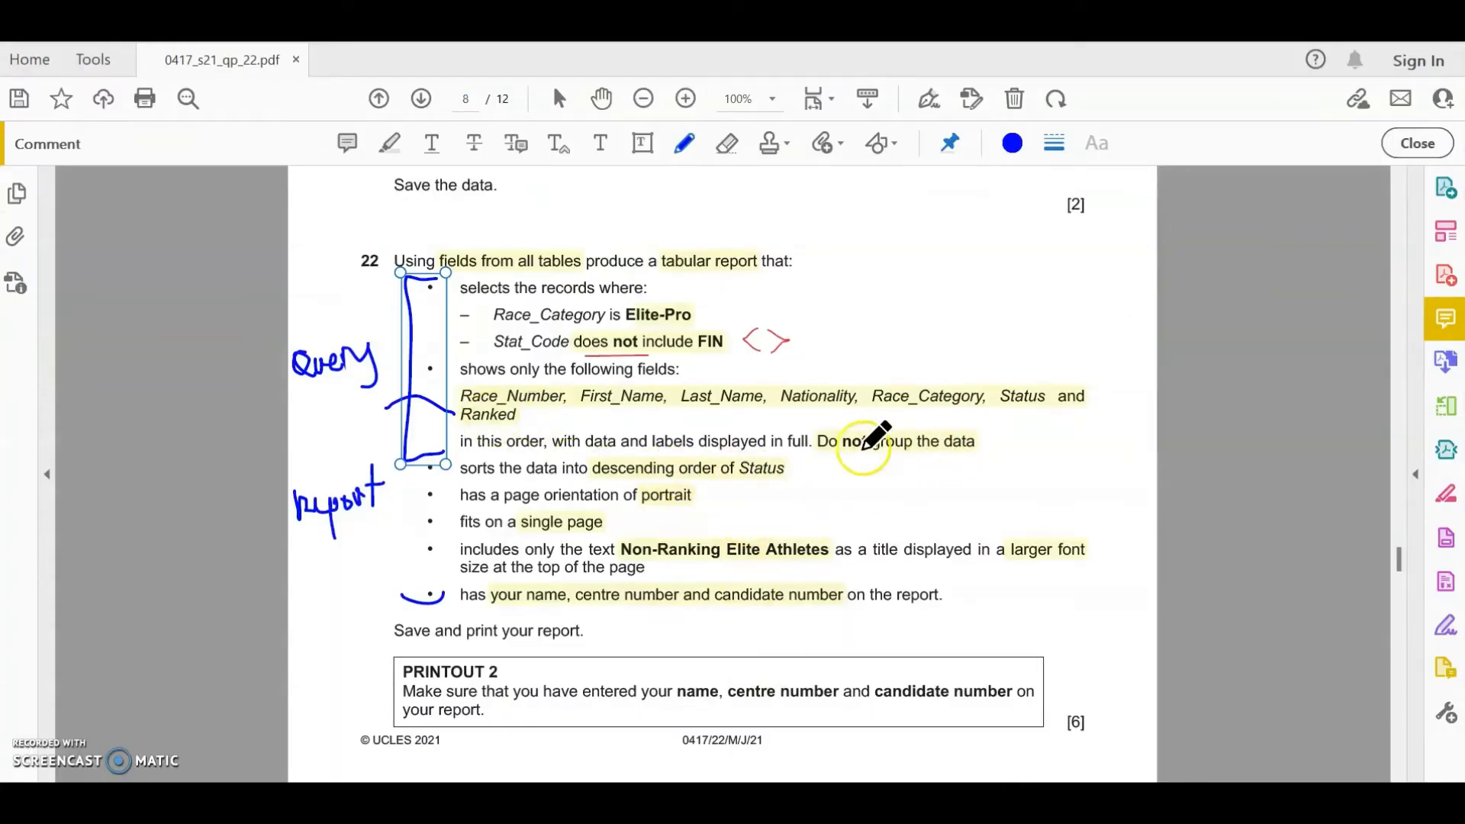
left_click_drag(798, 412, 880, 382)
left_click_drag(897, 455, 968, 421)
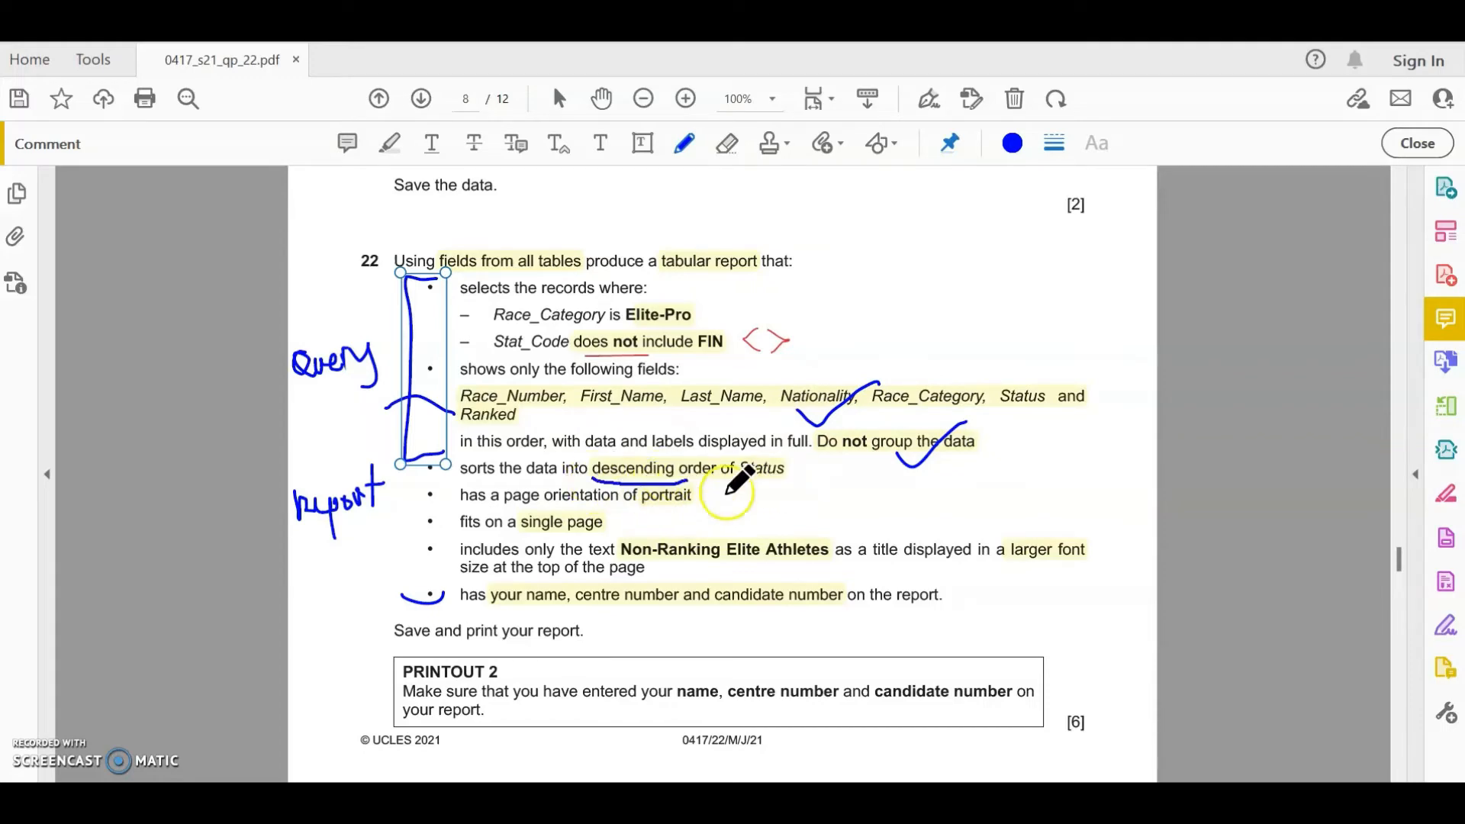
- Switch back to Access and sort the report by Status in descending order, with Z on top
left_click(878, 702)
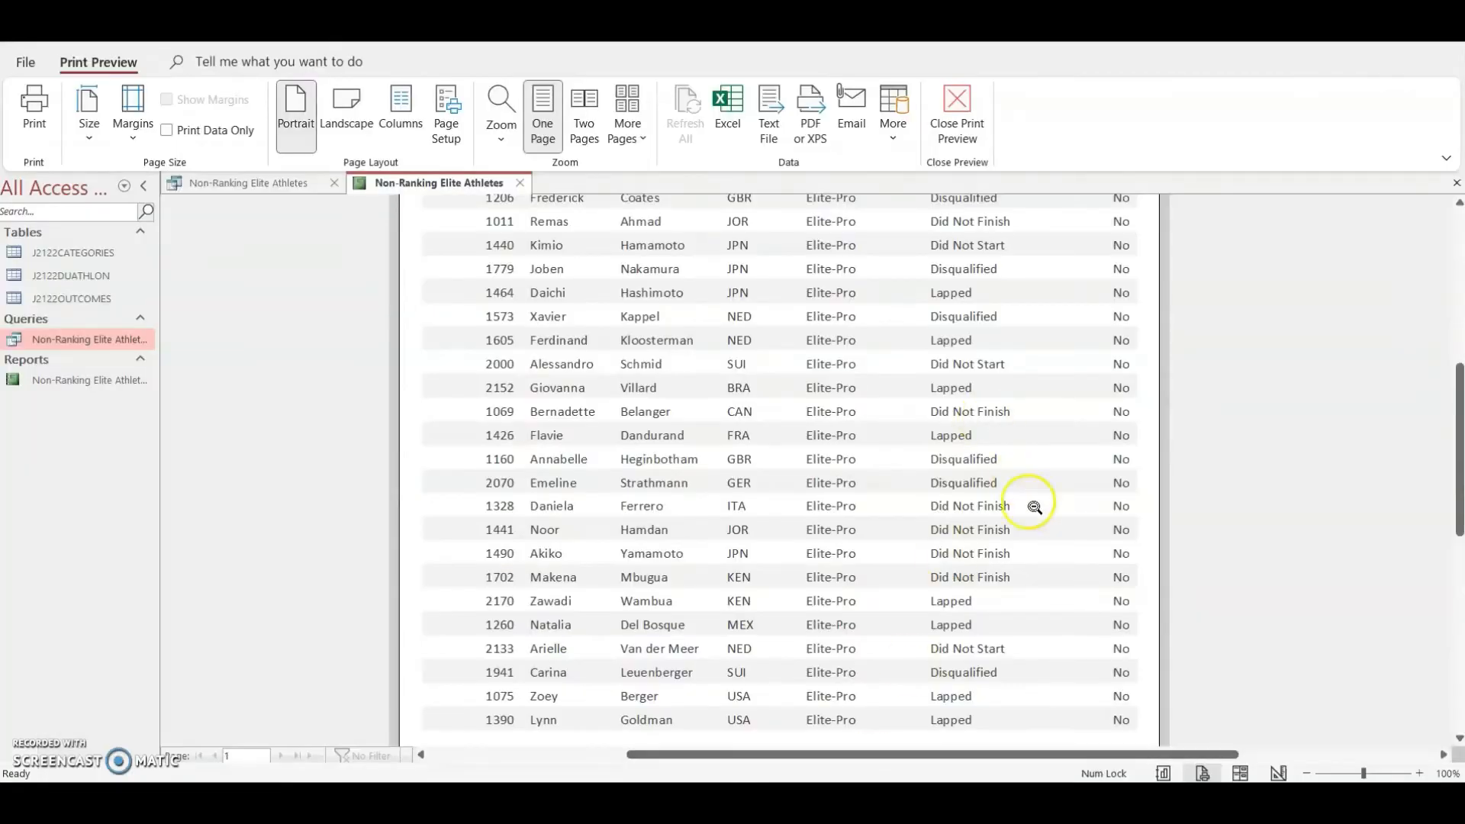
left_click(1240, 772)
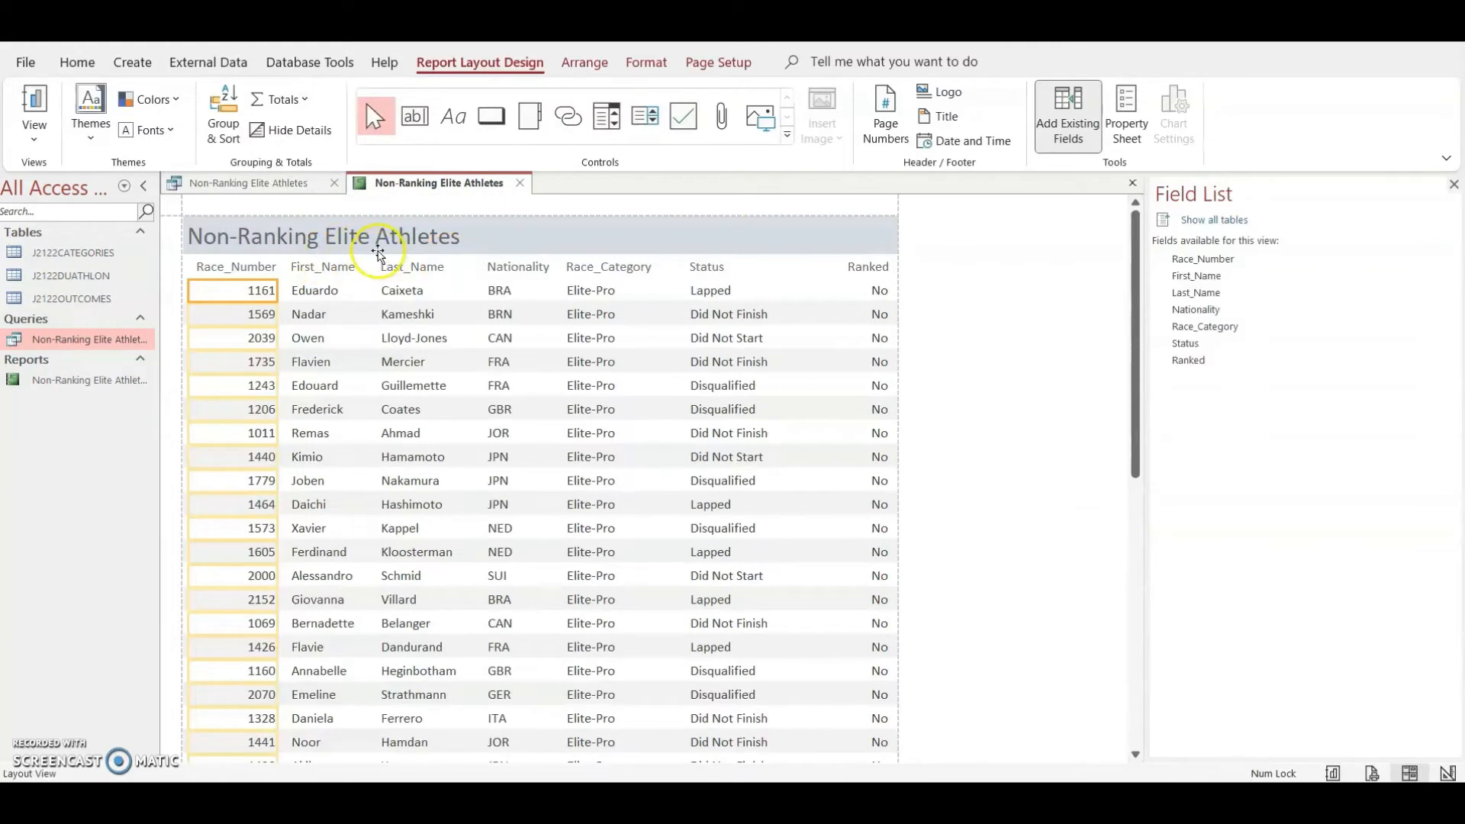
left_click(228, 112)
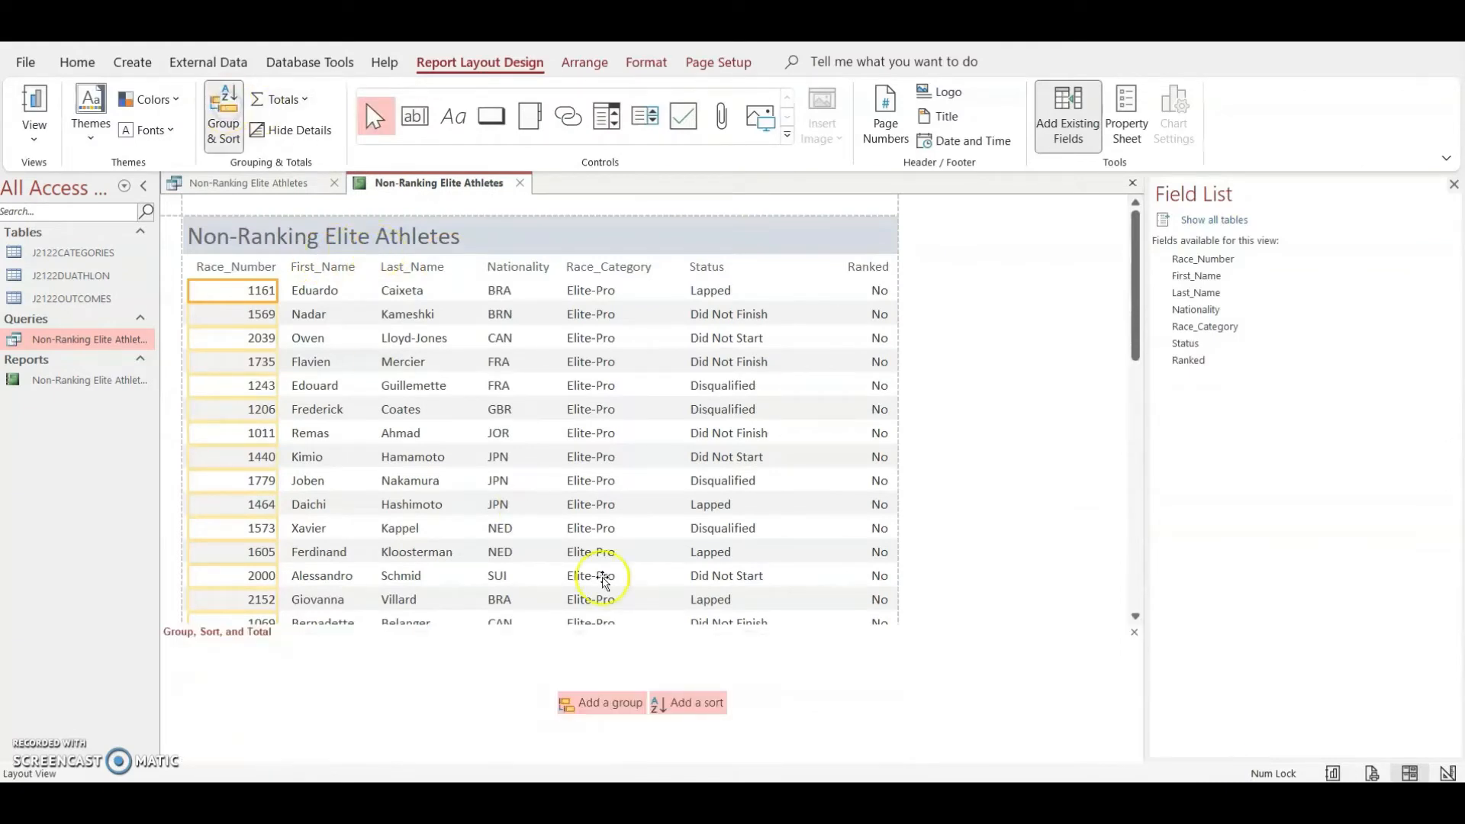
left_click(693, 703)
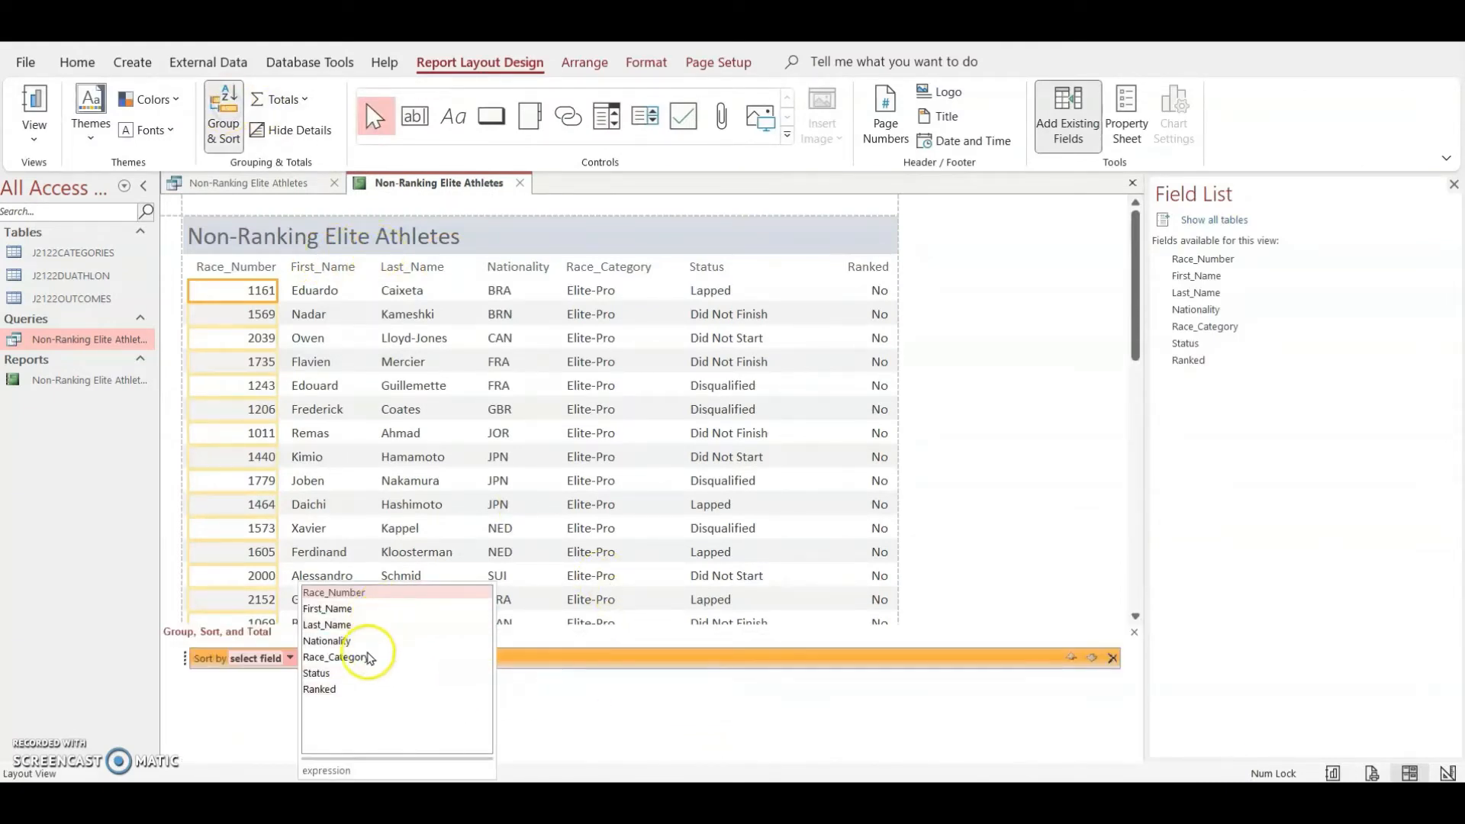
left_click(360, 673)
left_click(348, 660)
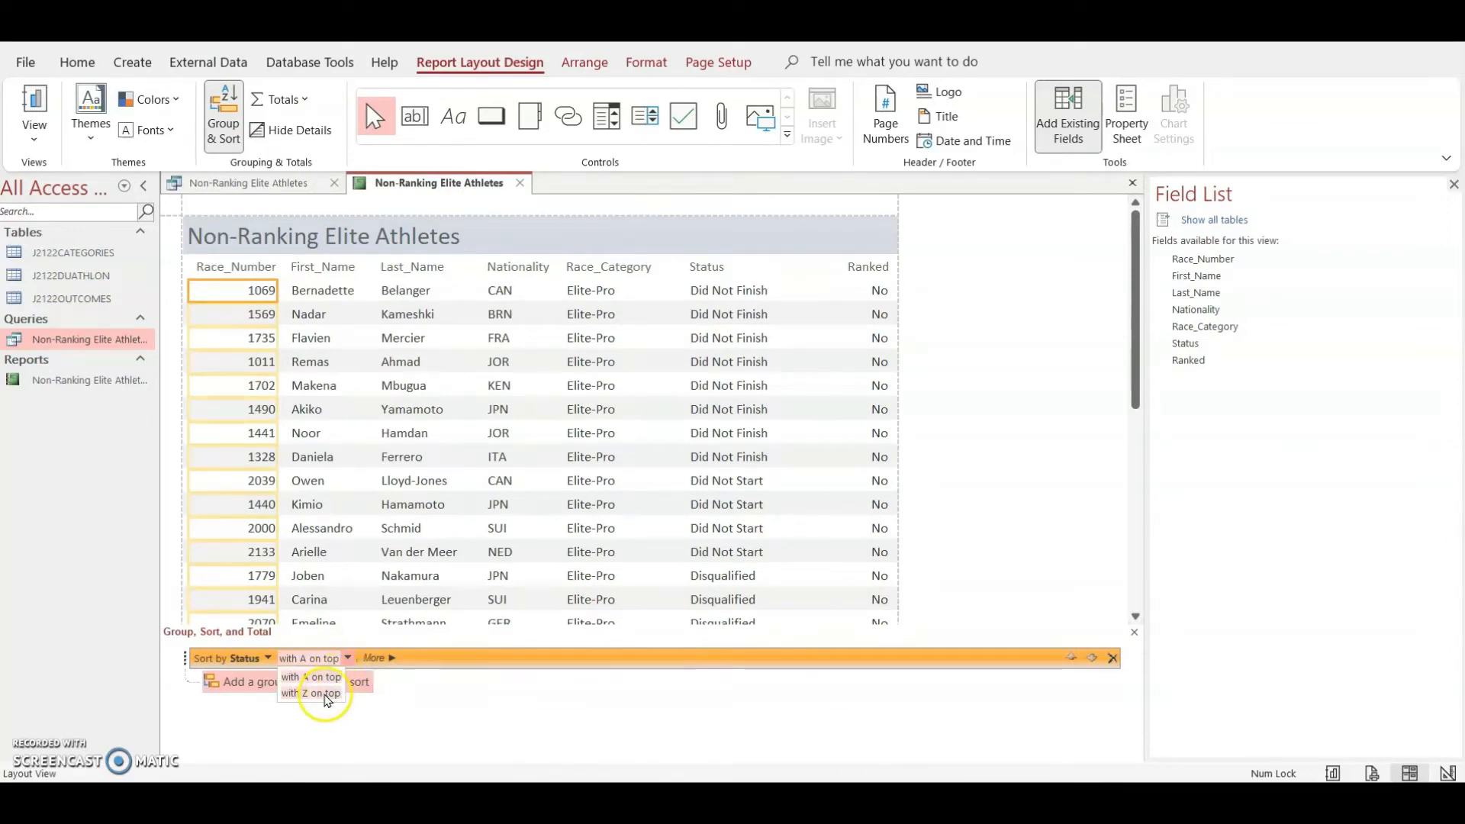
left_click(320, 695)
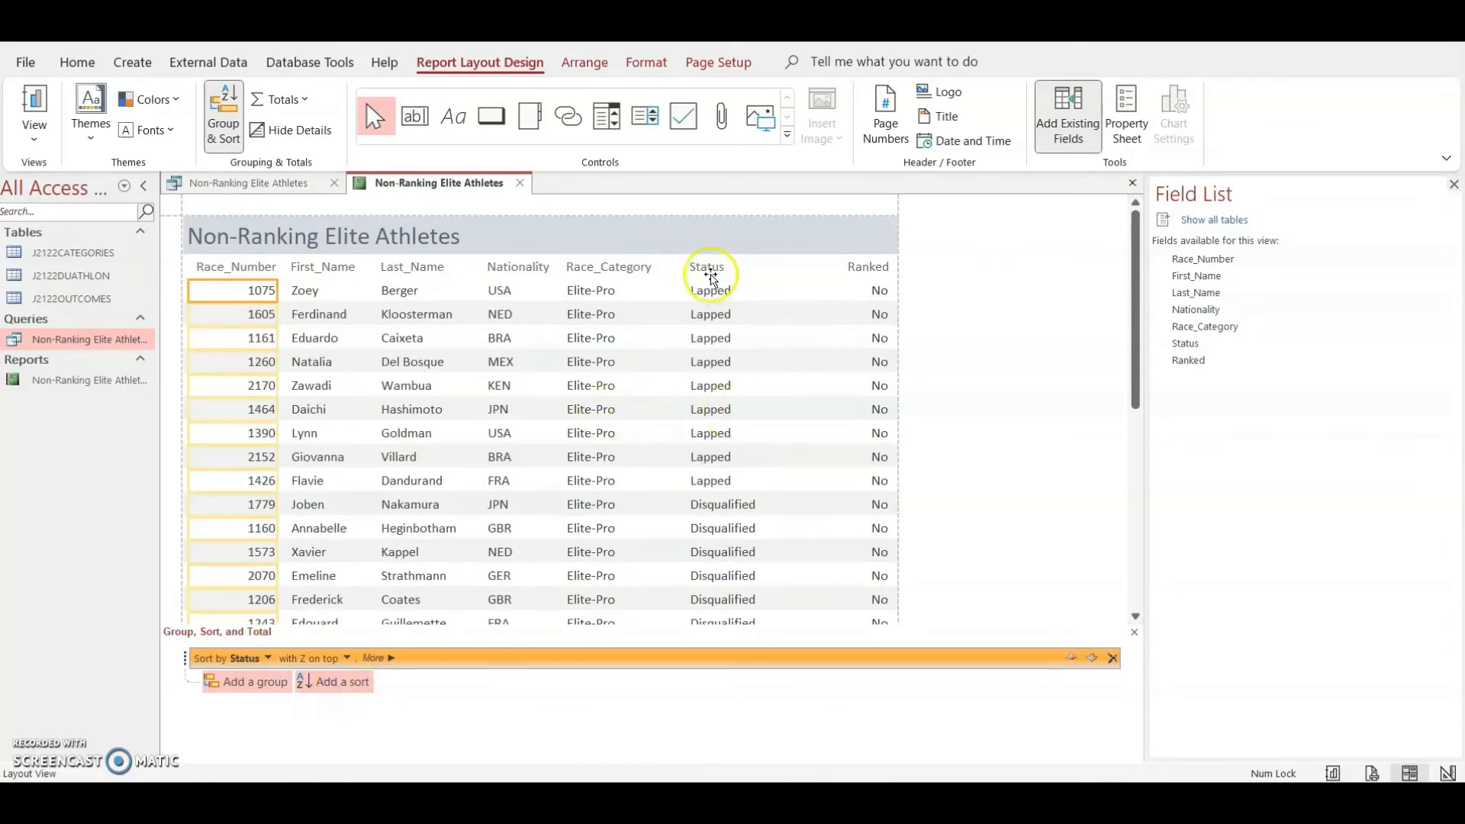
scroll(741, 511, "down", 3)
scroll(741, 511, "down", 5)
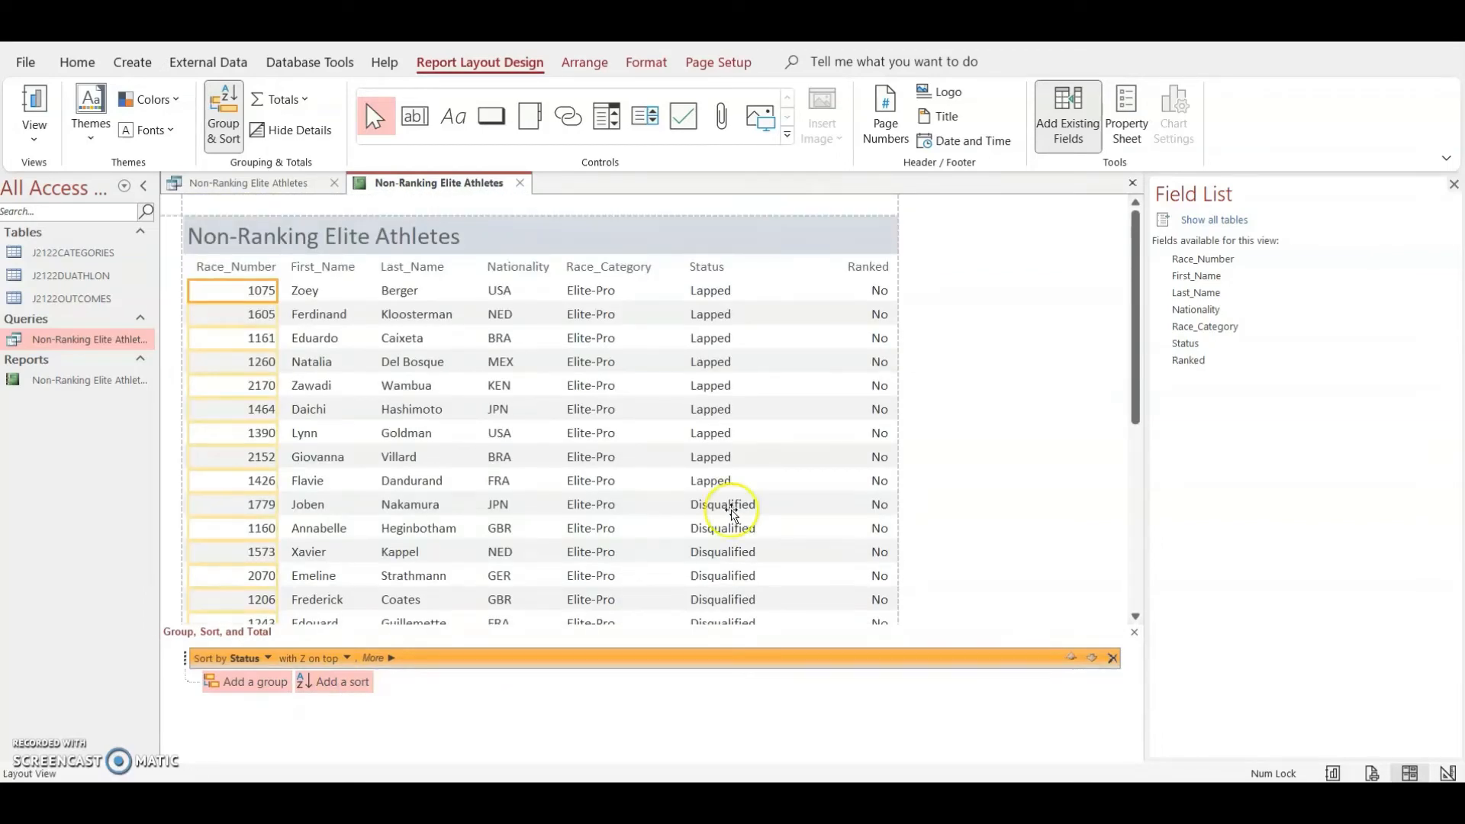
- Switch to the question paper in Acrobat and mark the Status sort, portrait, single page and report title requirements as done
left_click(807, 795)
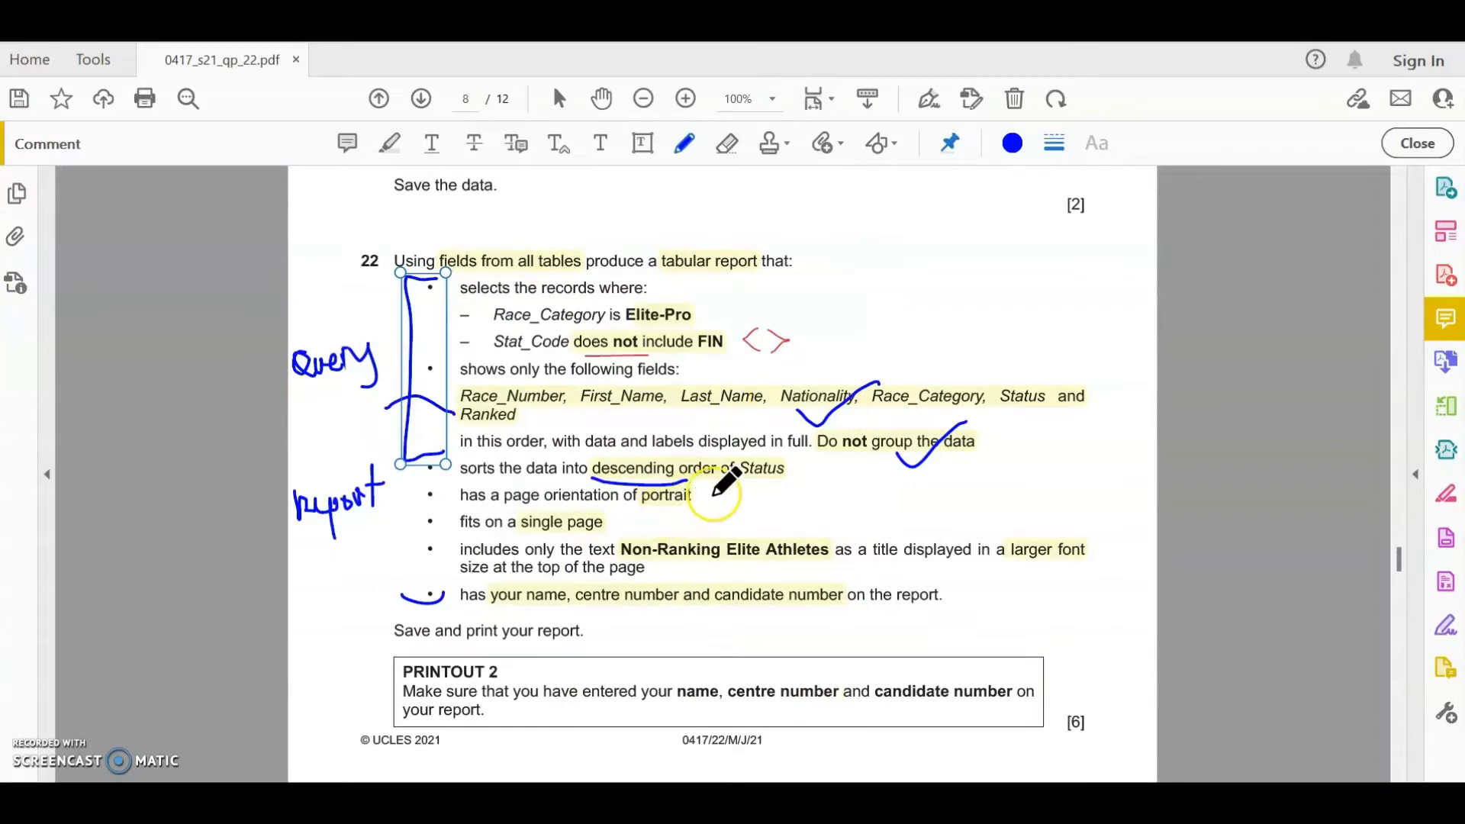
mouse_move(737, 481)
left_mouse_down()
mouse_move(747, 498)
mouse_move(771, 474)
left_mouse_up()
left_click_drag(654, 505, 690, 492)
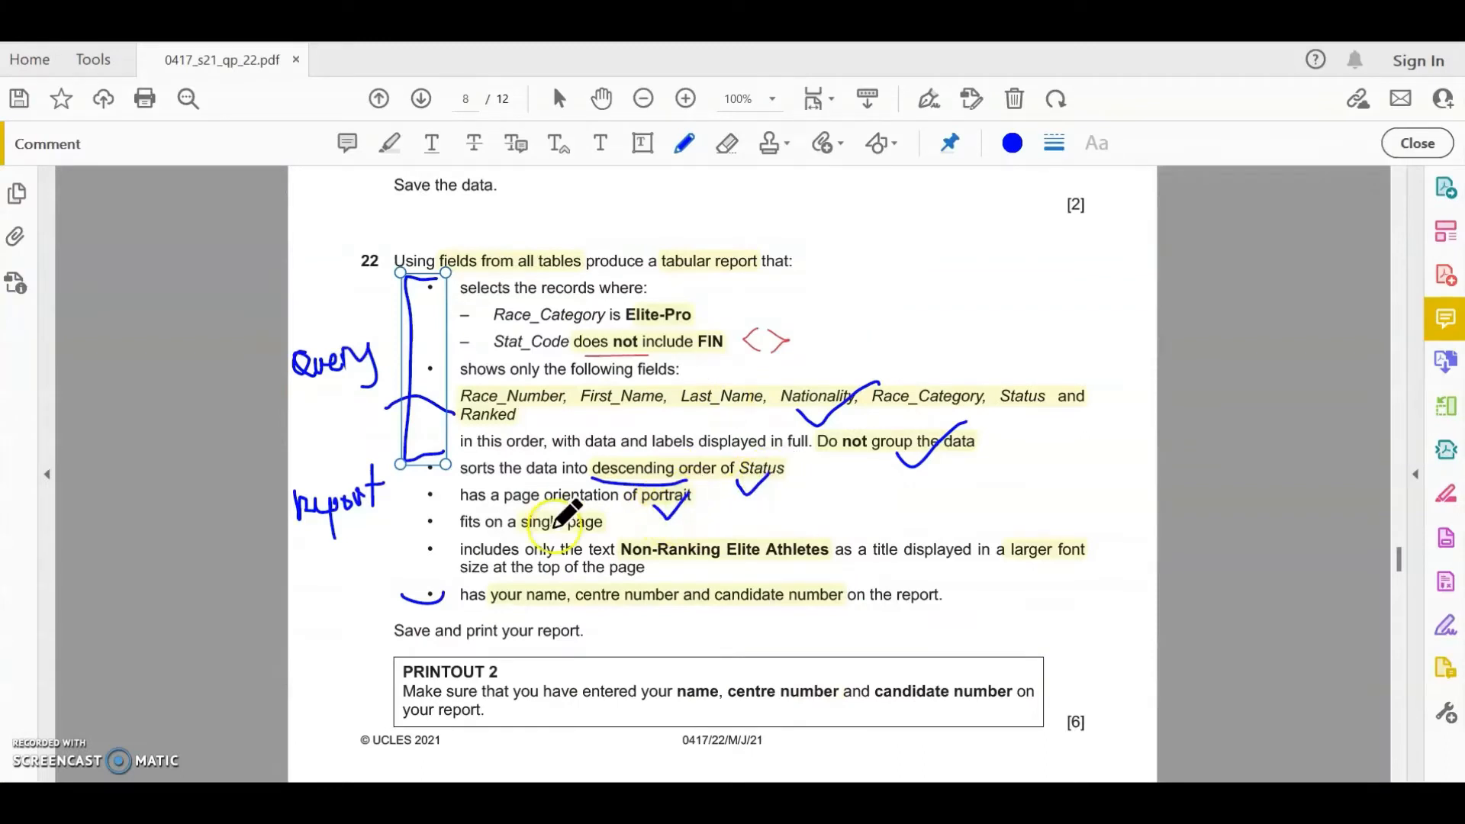
left_click_drag(555, 535, 599, 520)
left_click_drag(752, 566, 801, 548)
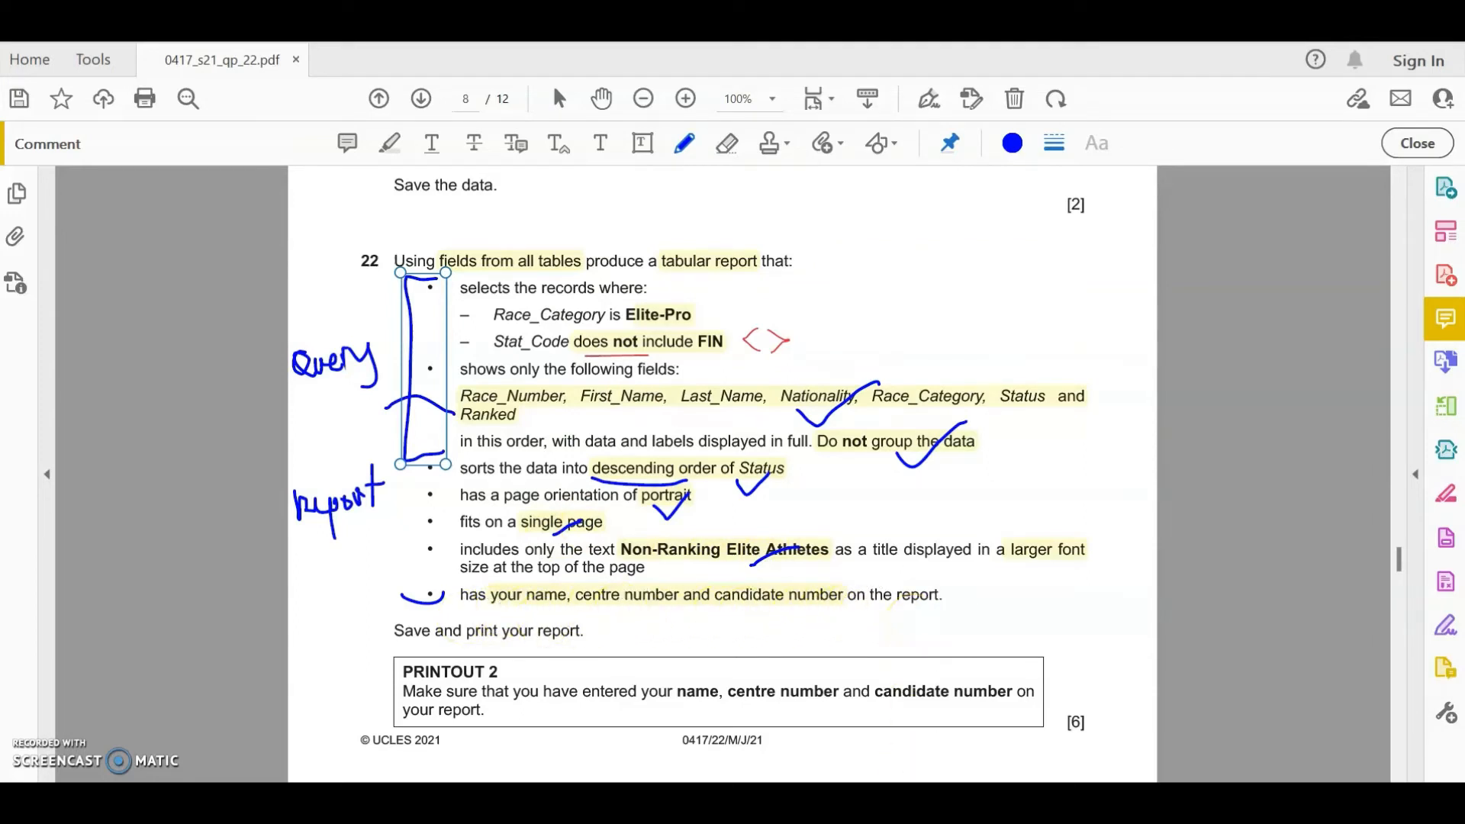
- Switch back to Access, open the report in Design View without the Group, Sort, and Total pane, and increase the Page Footer's height
left_click(839, 803)
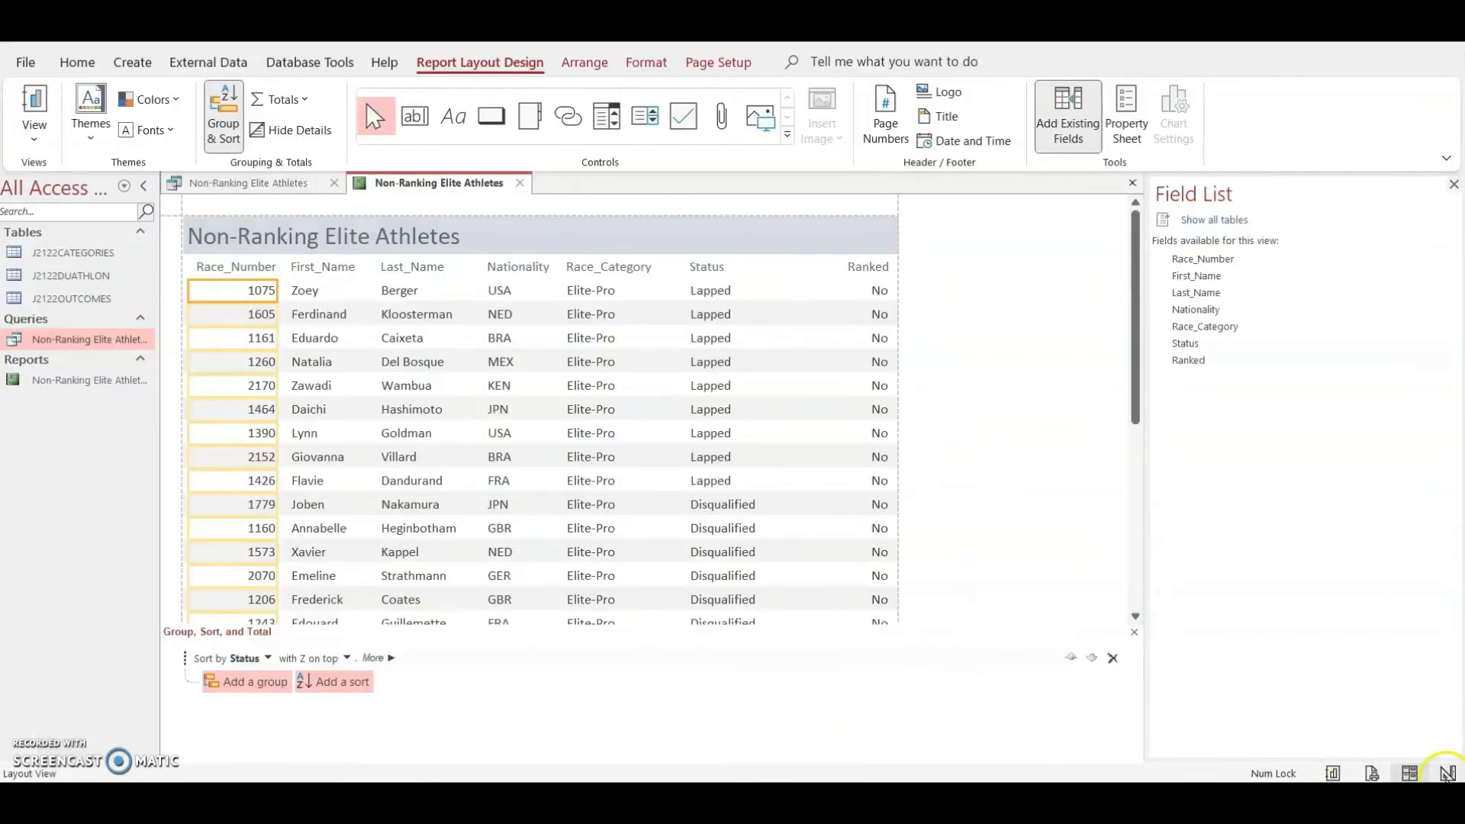
left_click(1448, 773)
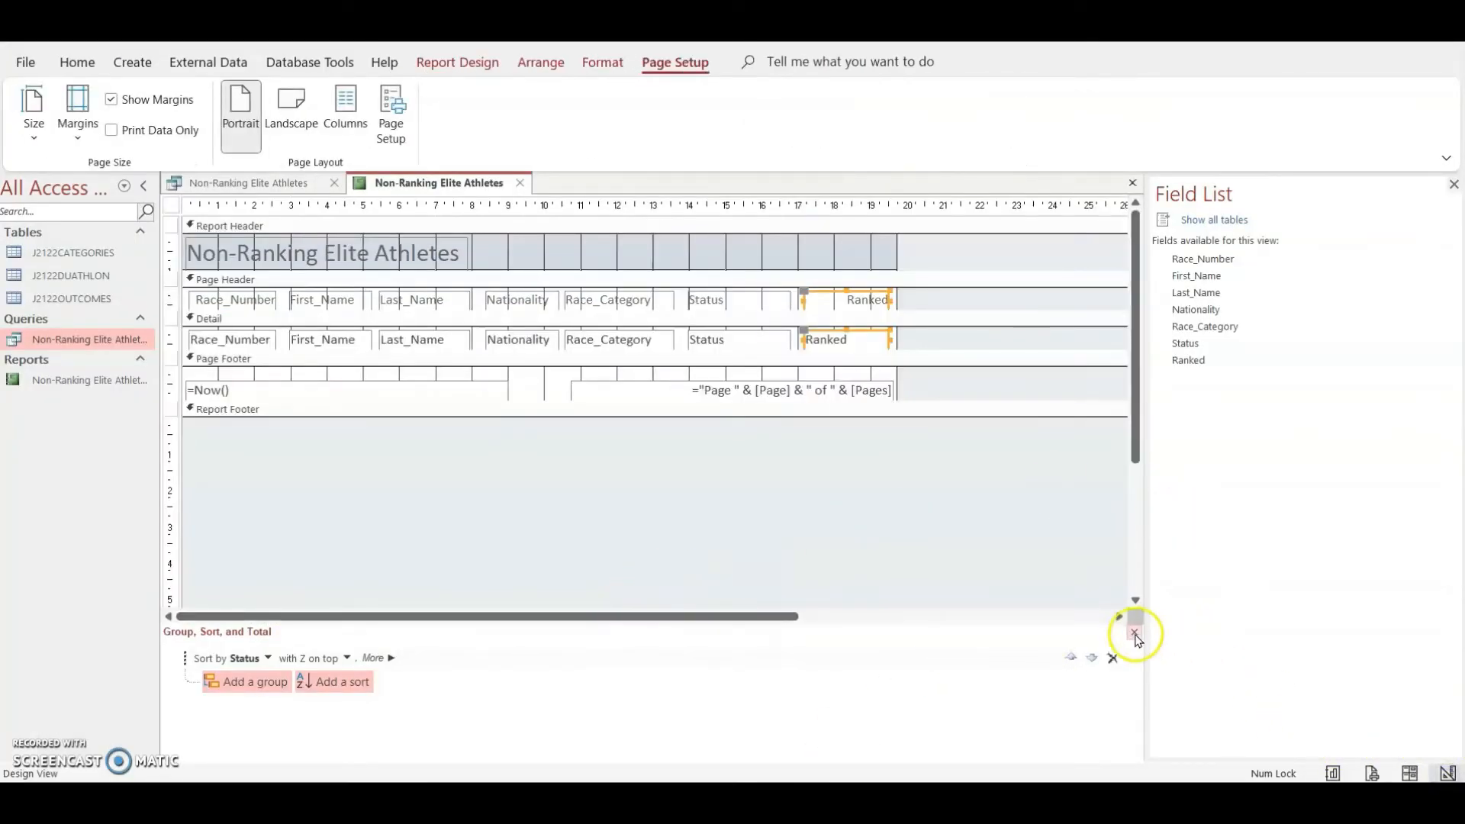
left_click(1135, 635)
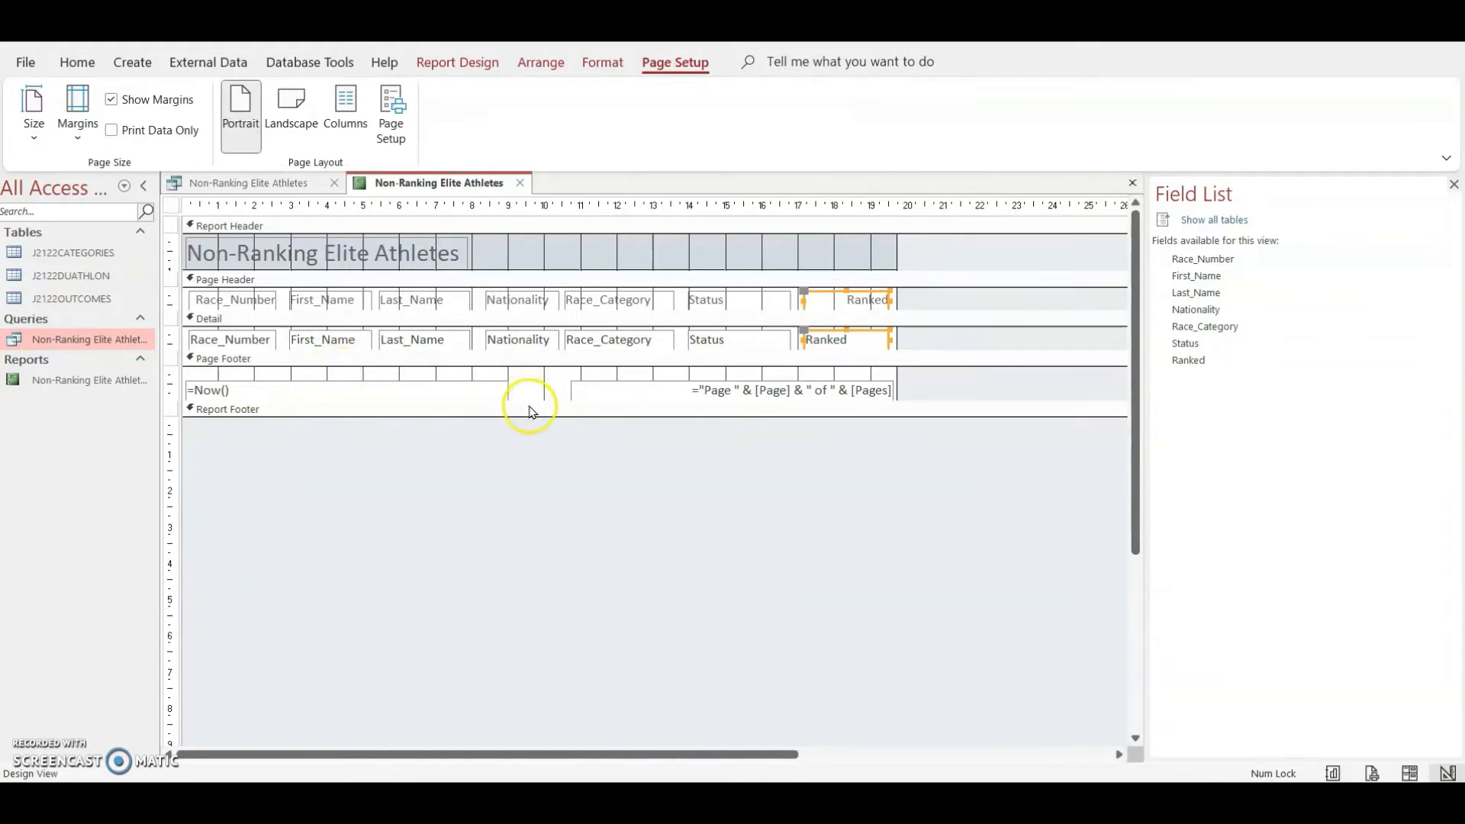
left_click_drag(532, 411, 531, 433)
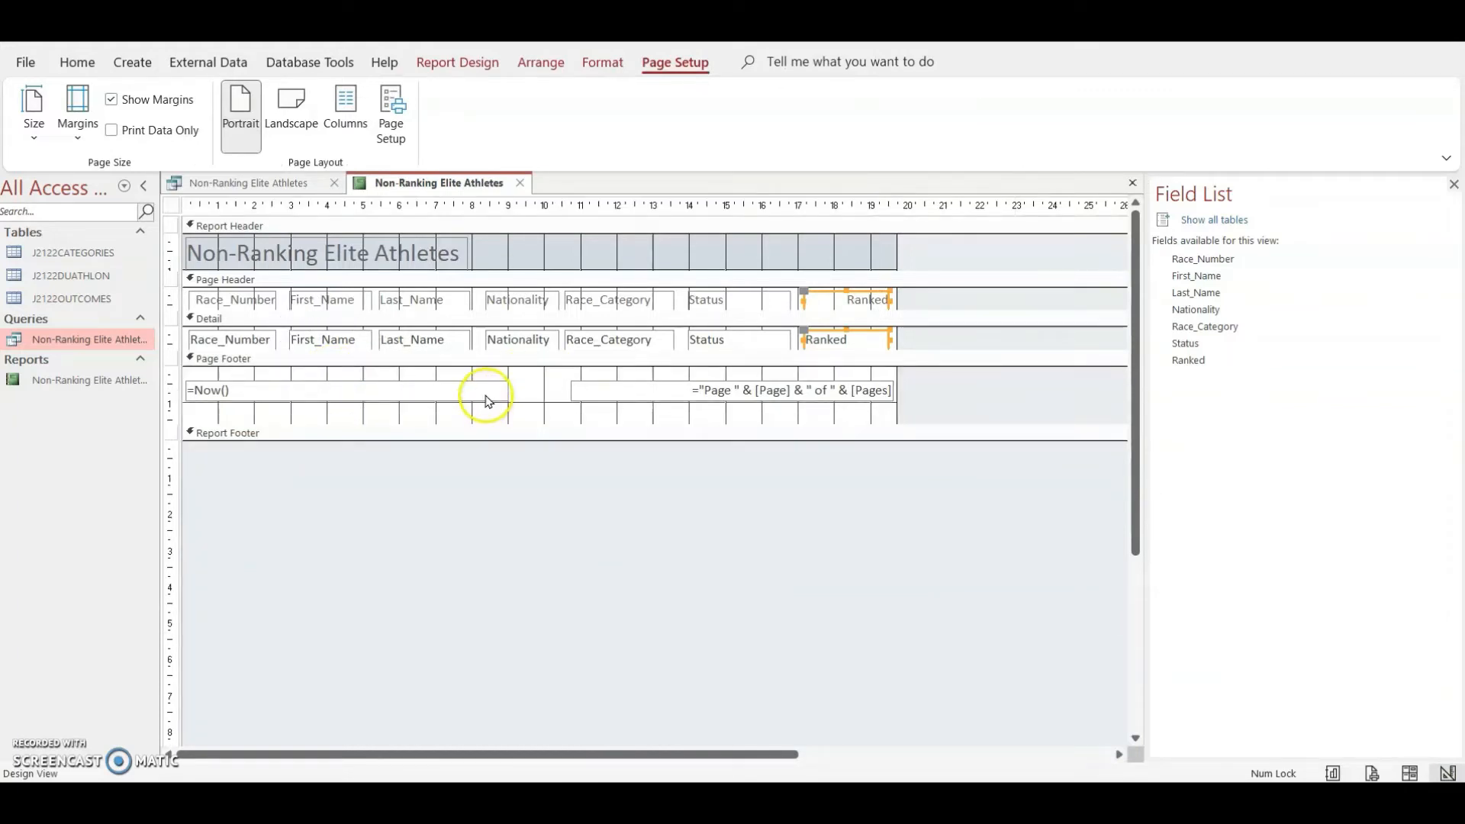
- Move the date and page-number boxes up within the Page Footer and trim the footer's height slightly
left_click(486, 393)
left_click_drag(486, 381, 486, 374)
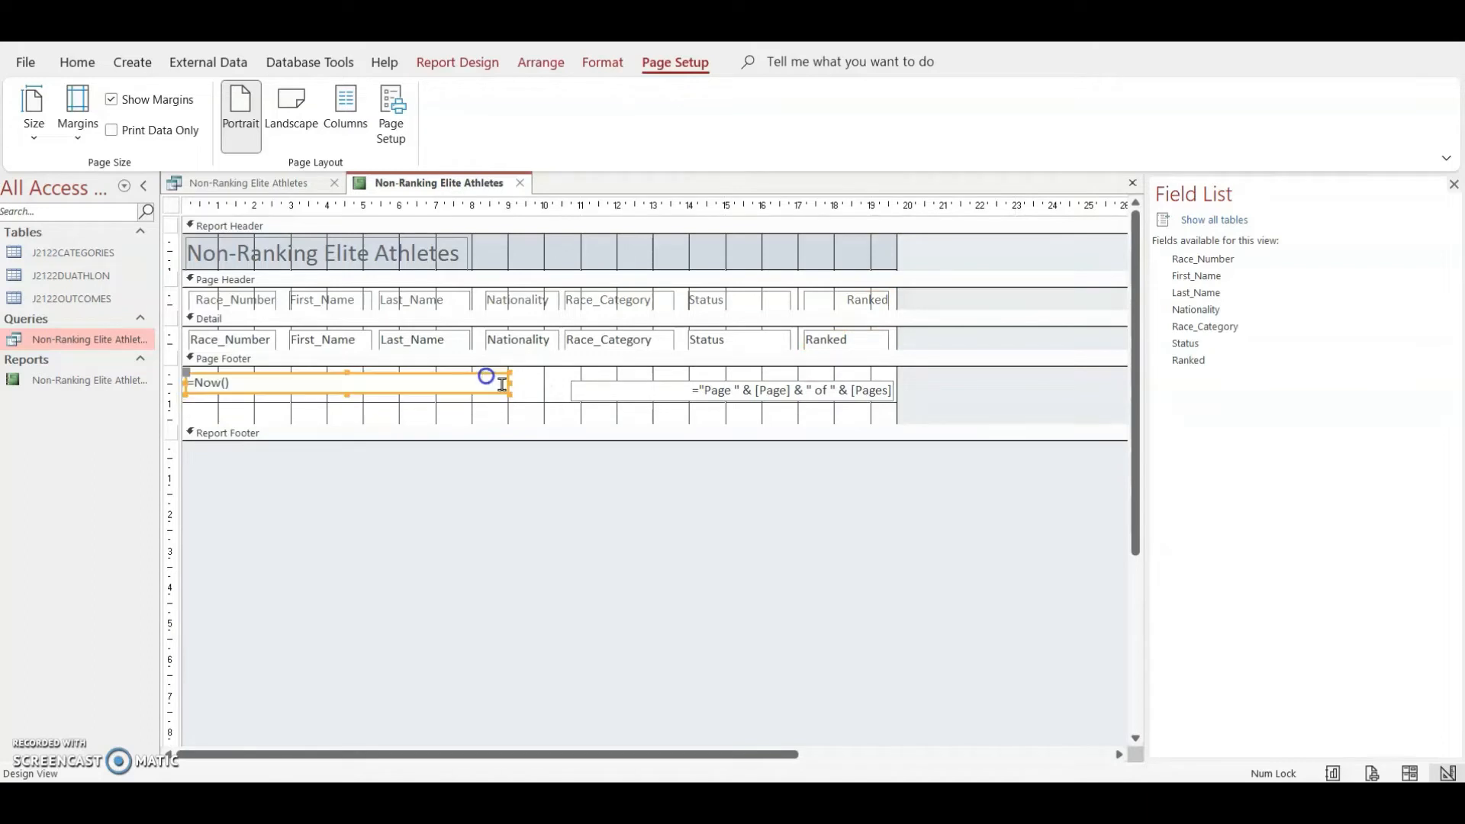
left_click(692, 382)
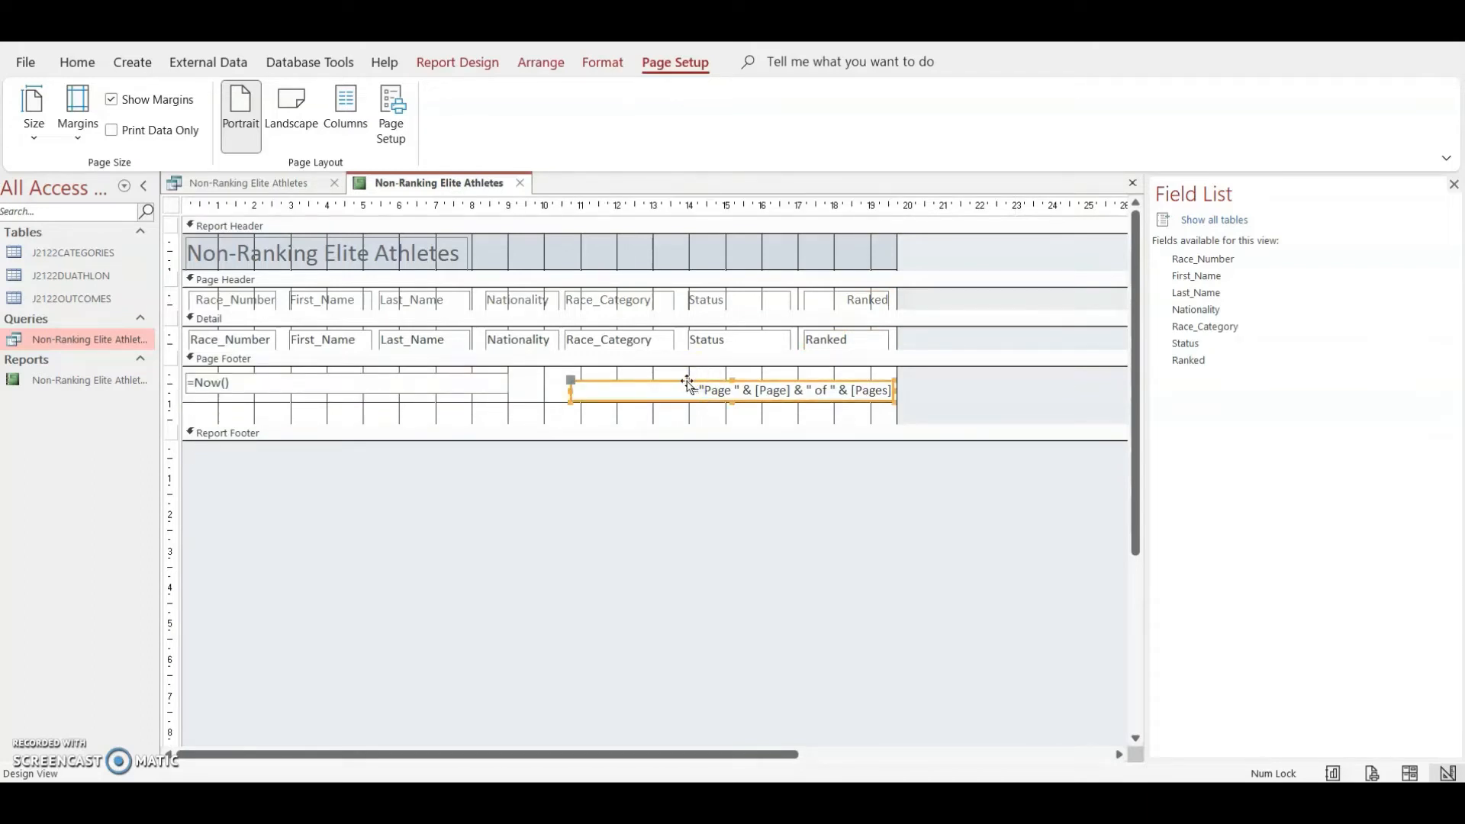
left_click_drag(687, 384, 687, 373)
left_click(597, 420)
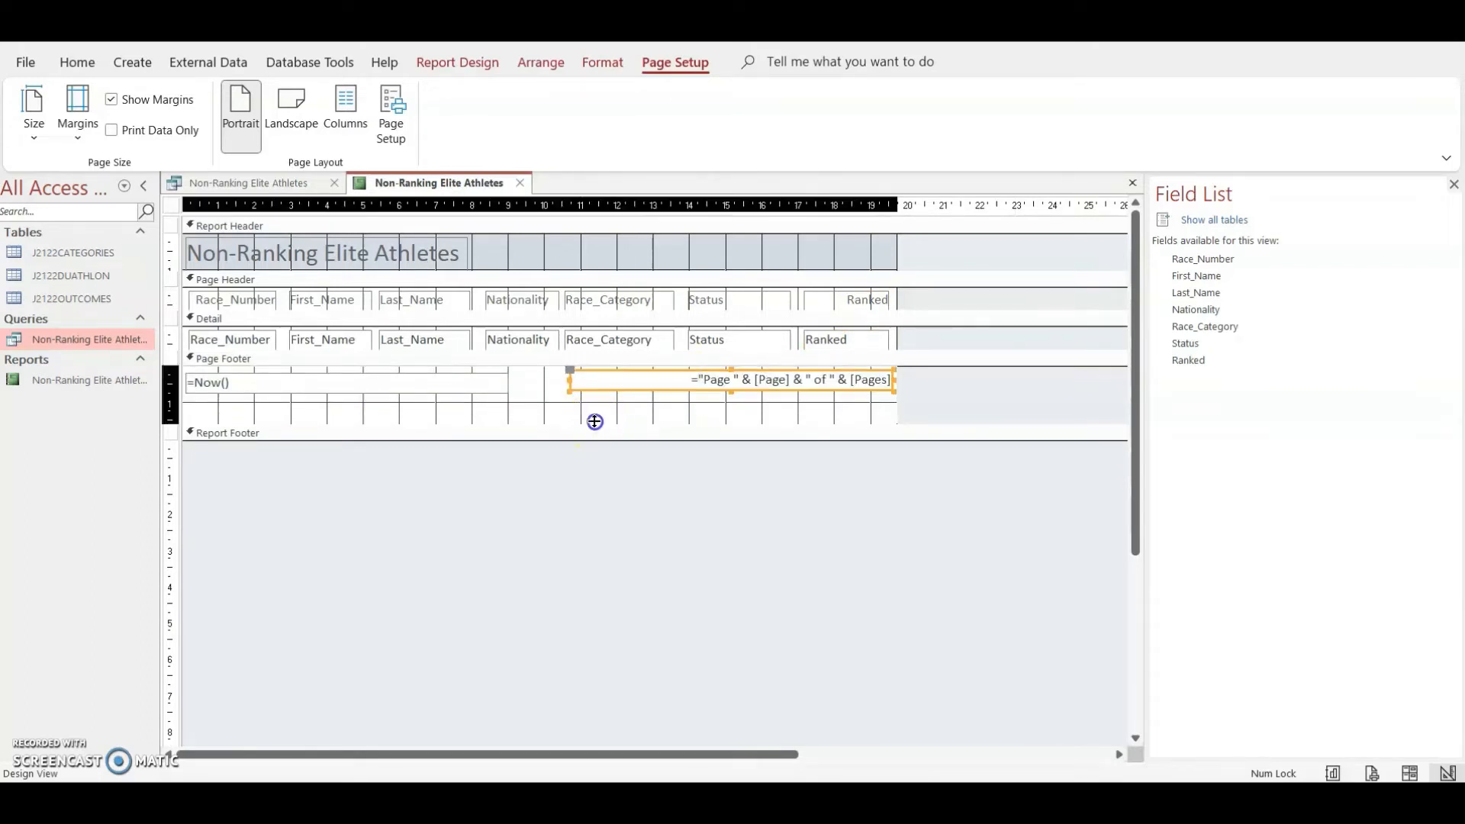
left_click_drag(595, 421, 595, 418)
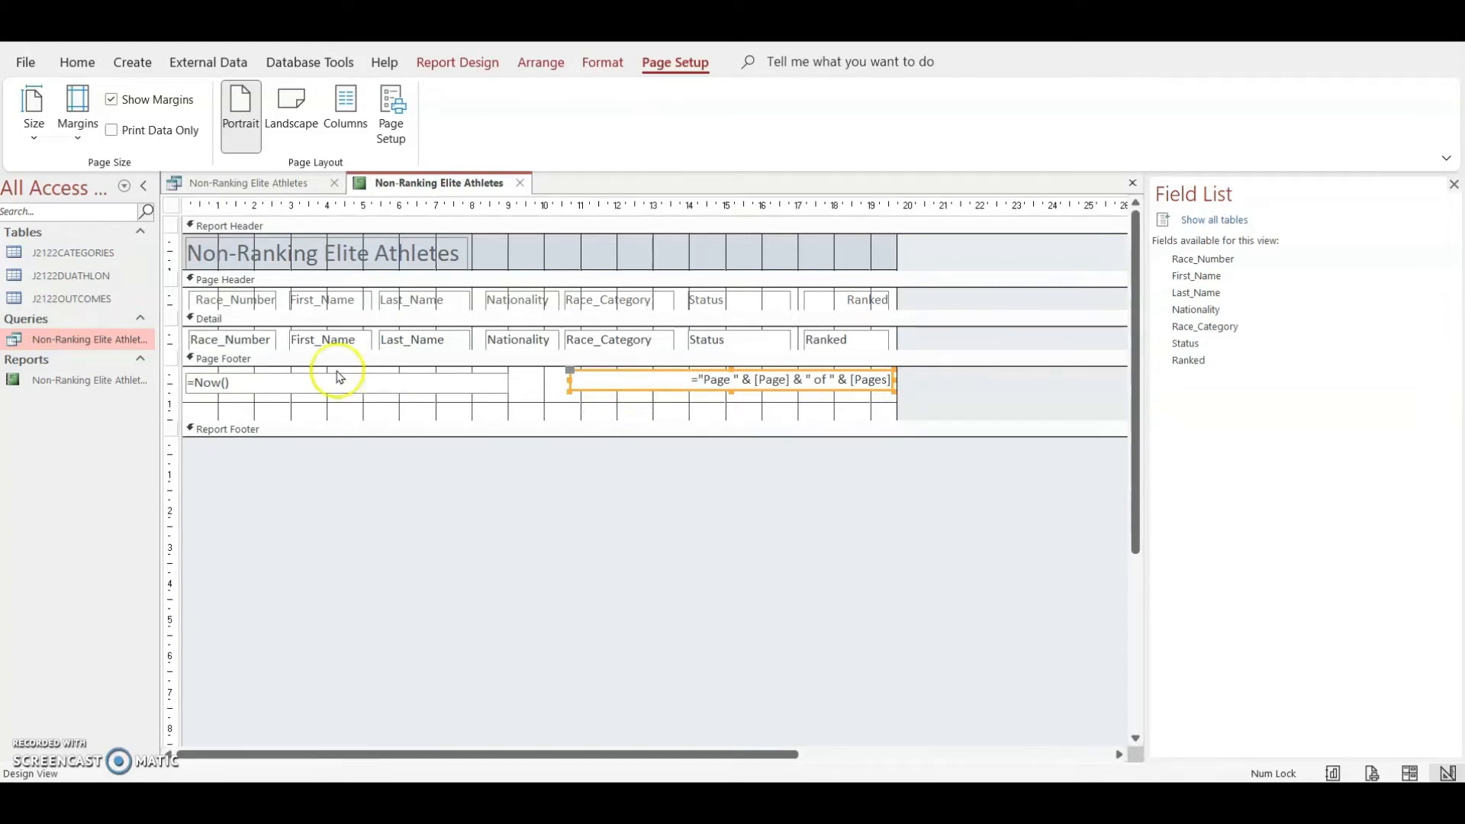
- Add a label beneath the date box in the Page Footer reading "Full Name, ZZ999, XXXX"
left_click(482, 64)
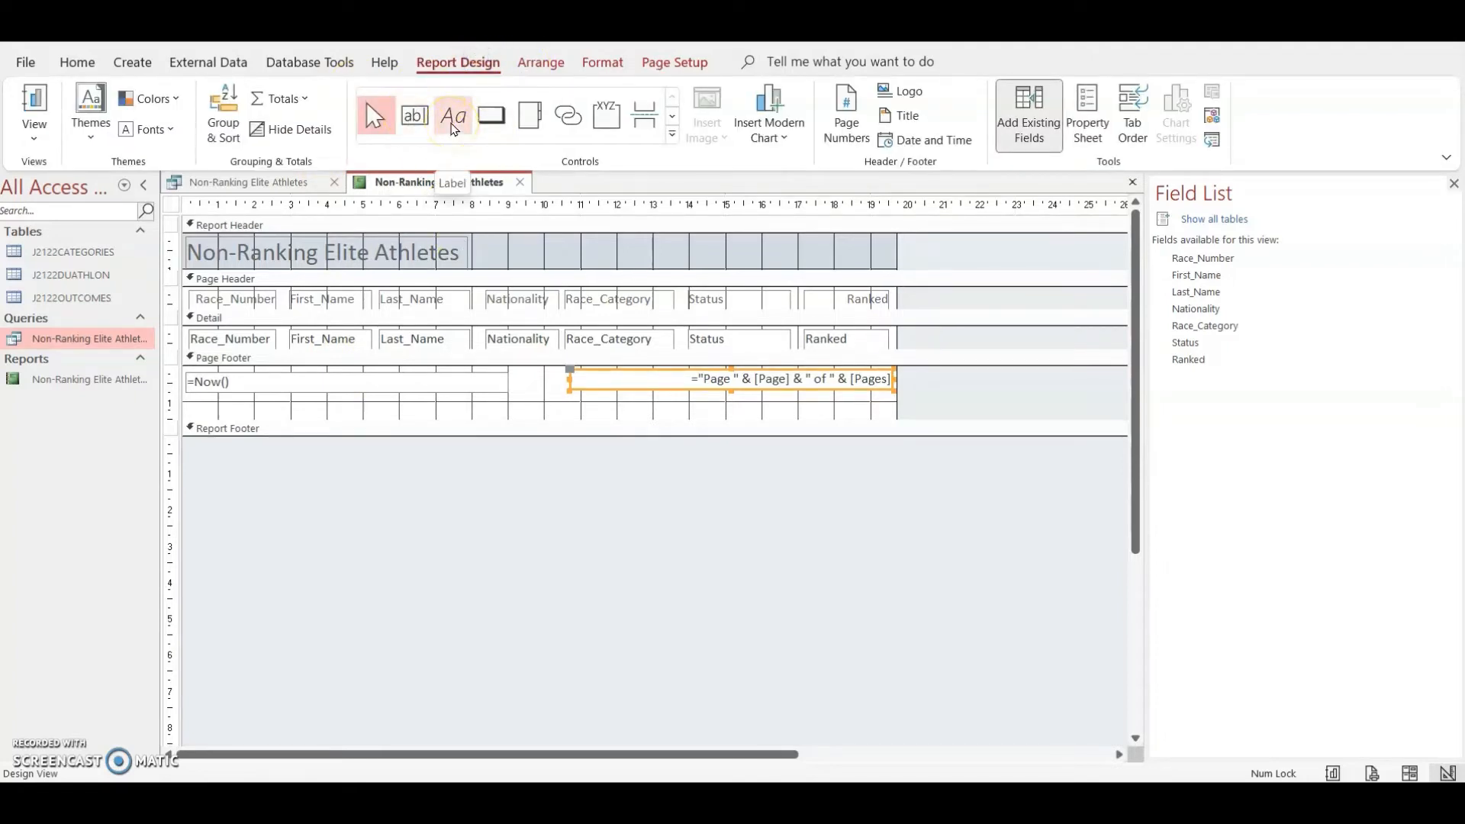
left_click(453, 122)
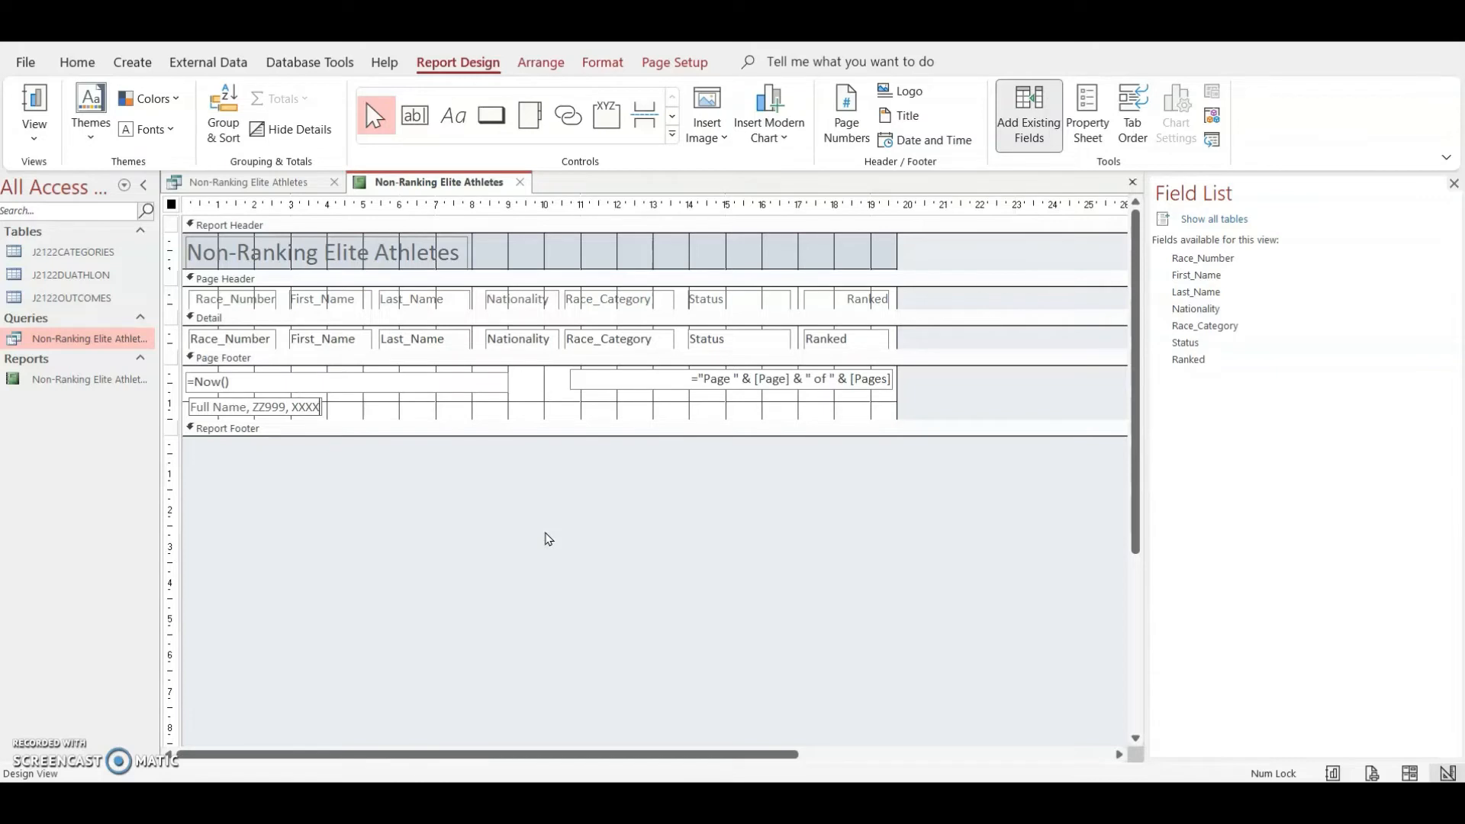
left_click(538, 526)
- Set the new footer label's font colour to black and widen the label slightly to the right
left_click(316, 407)
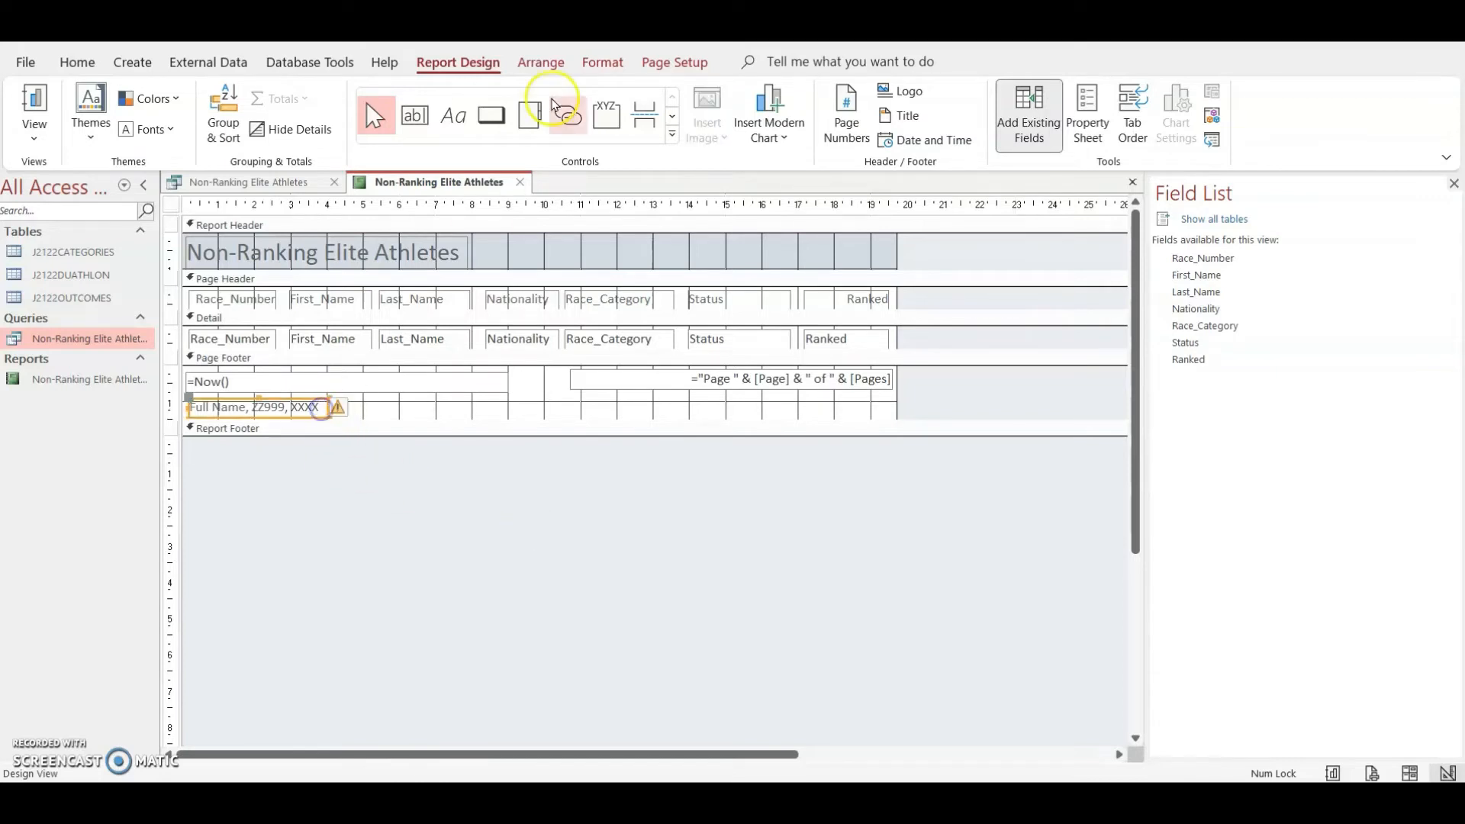
left_click(605, 65)
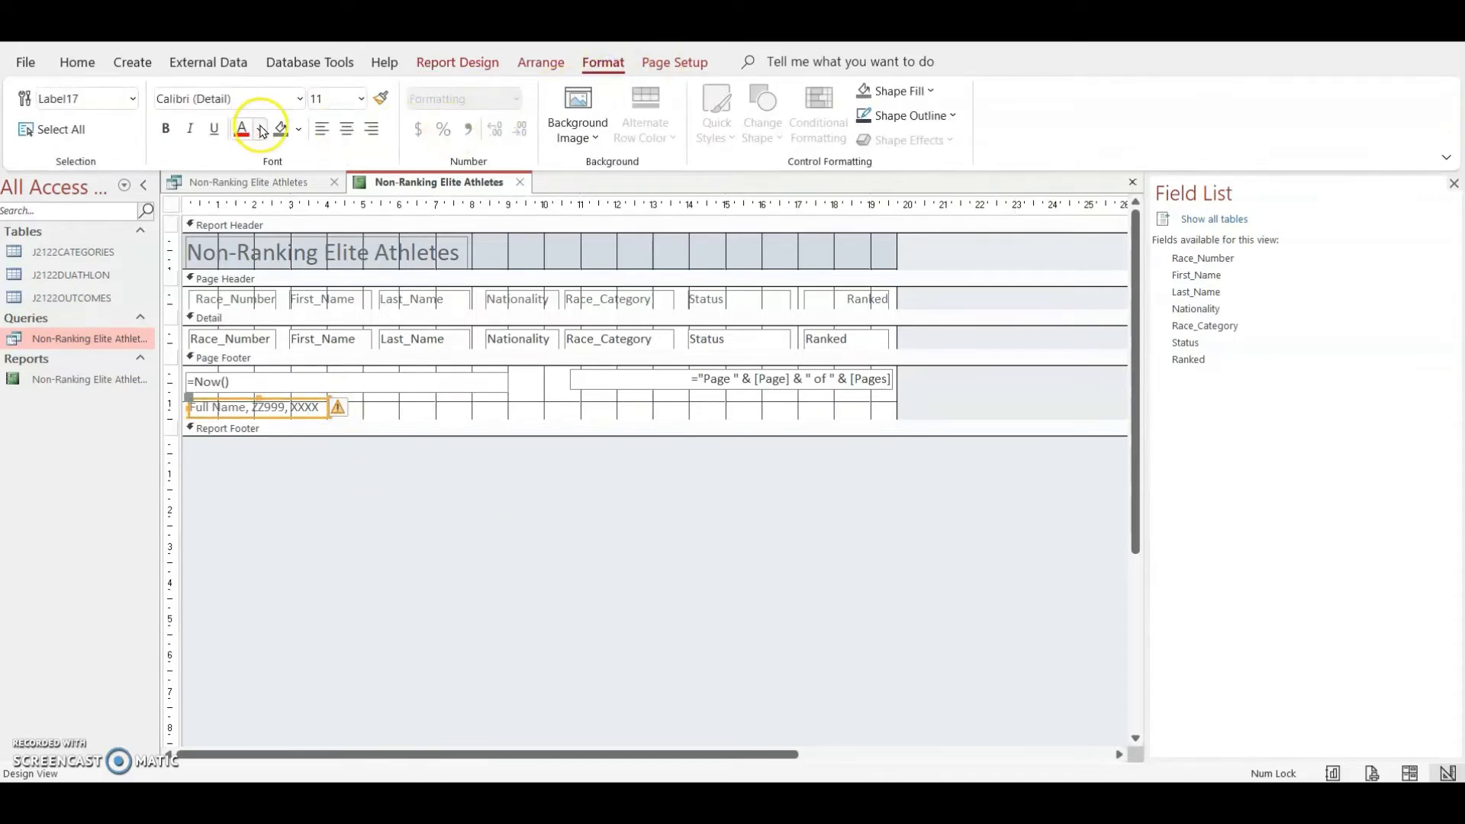
left_click(258, 129)
left_click(255, 207)
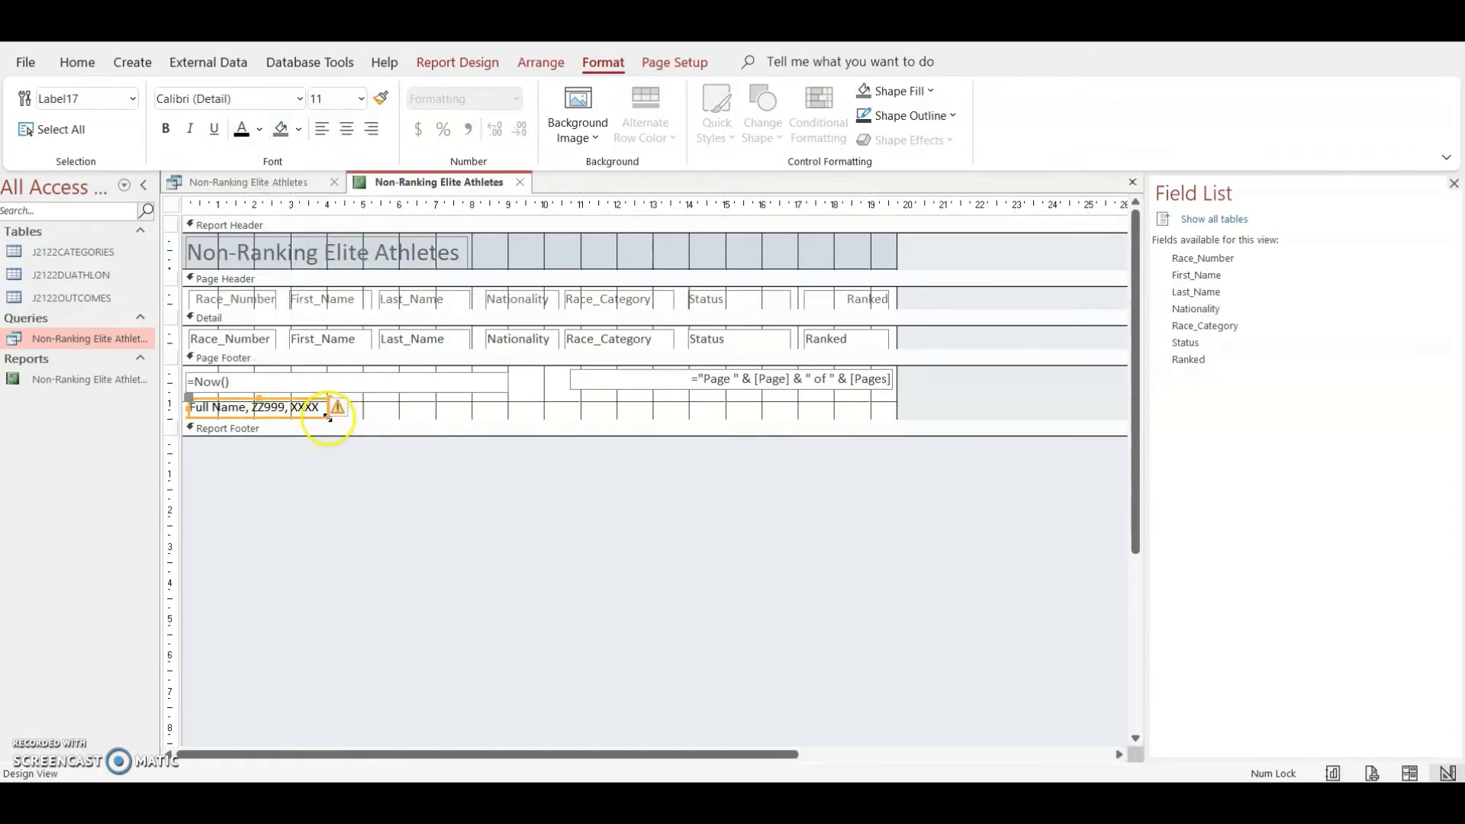
left_click_drag(328, 416, 350, 417)
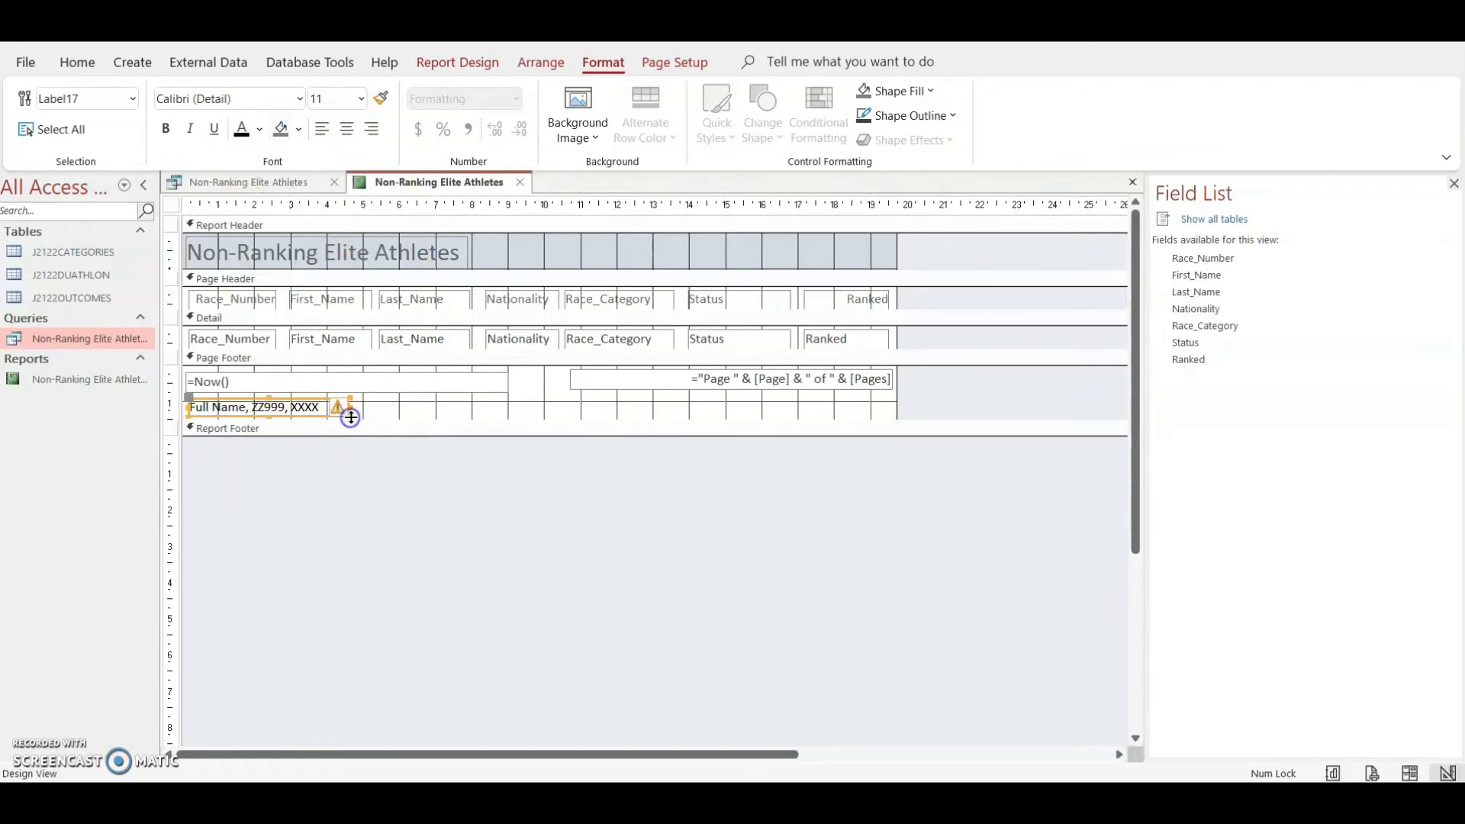
- Examine the report in Print Preview, checking the candidate details in the footer and the single-page fit
left_click(1371, 773)
left_click(933, 551)
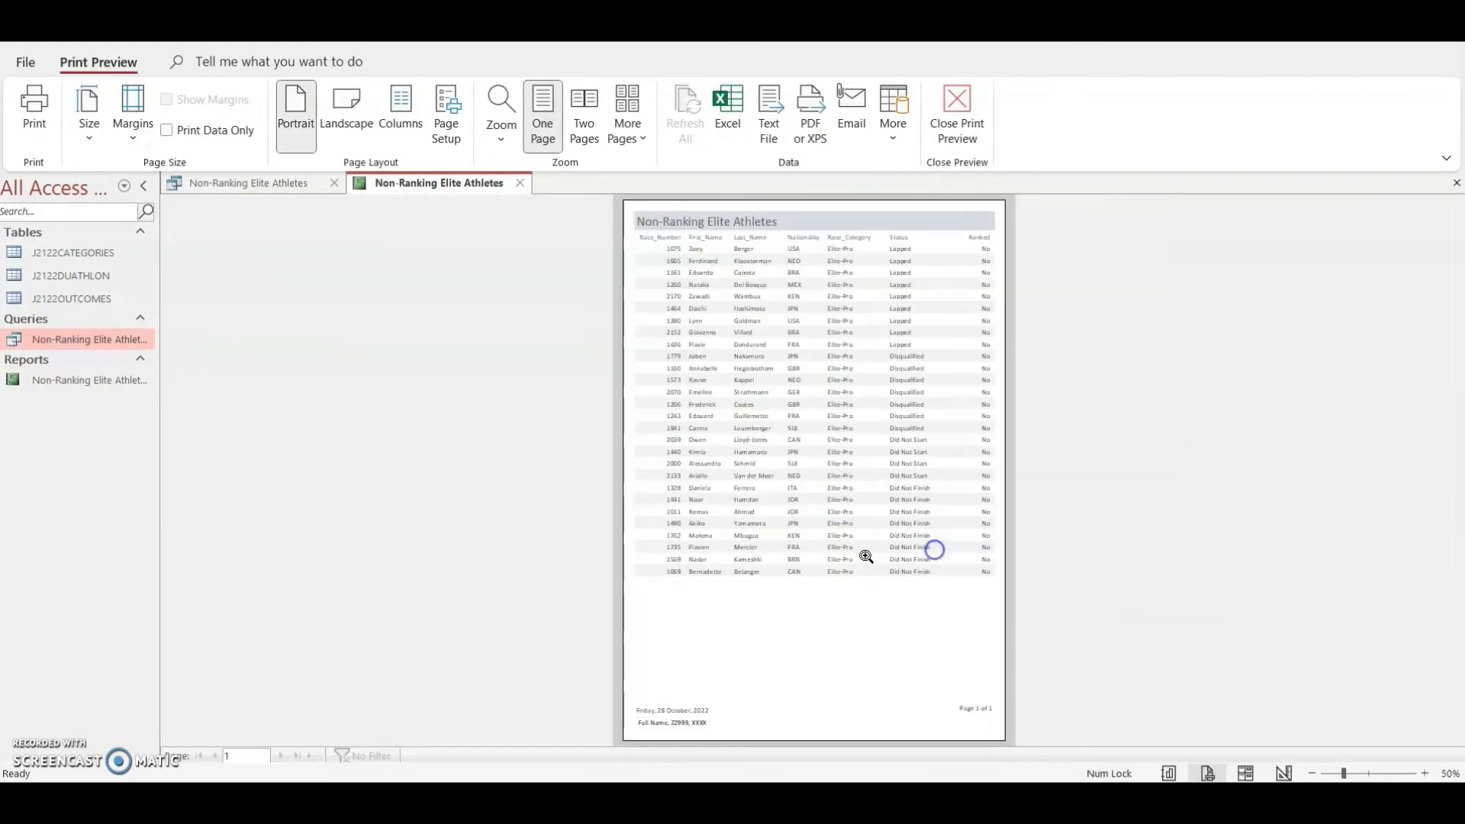
left_click(690, 710)
scroll(677, 722, "down", 3)
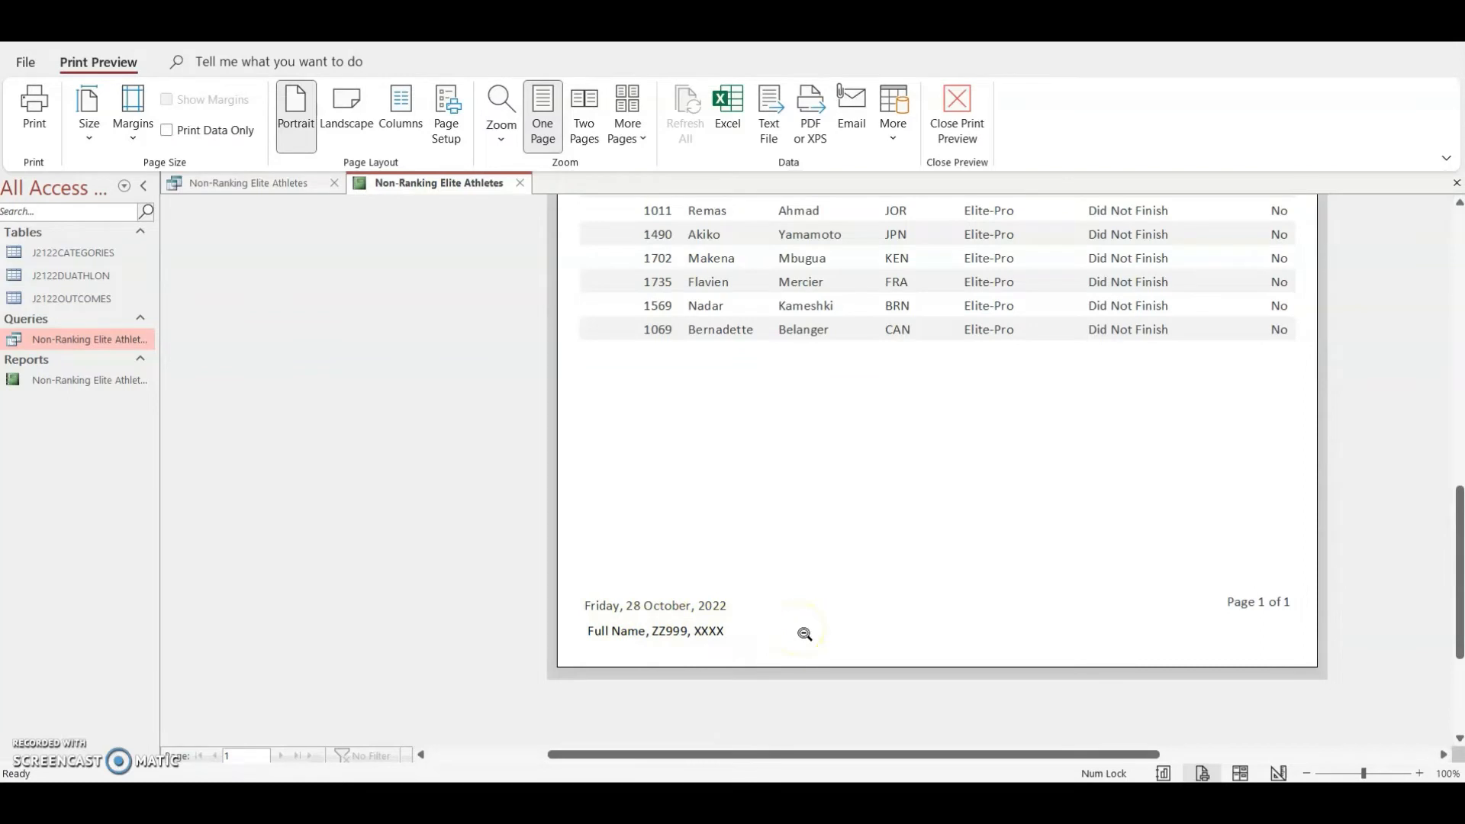
left_click(835, 384)
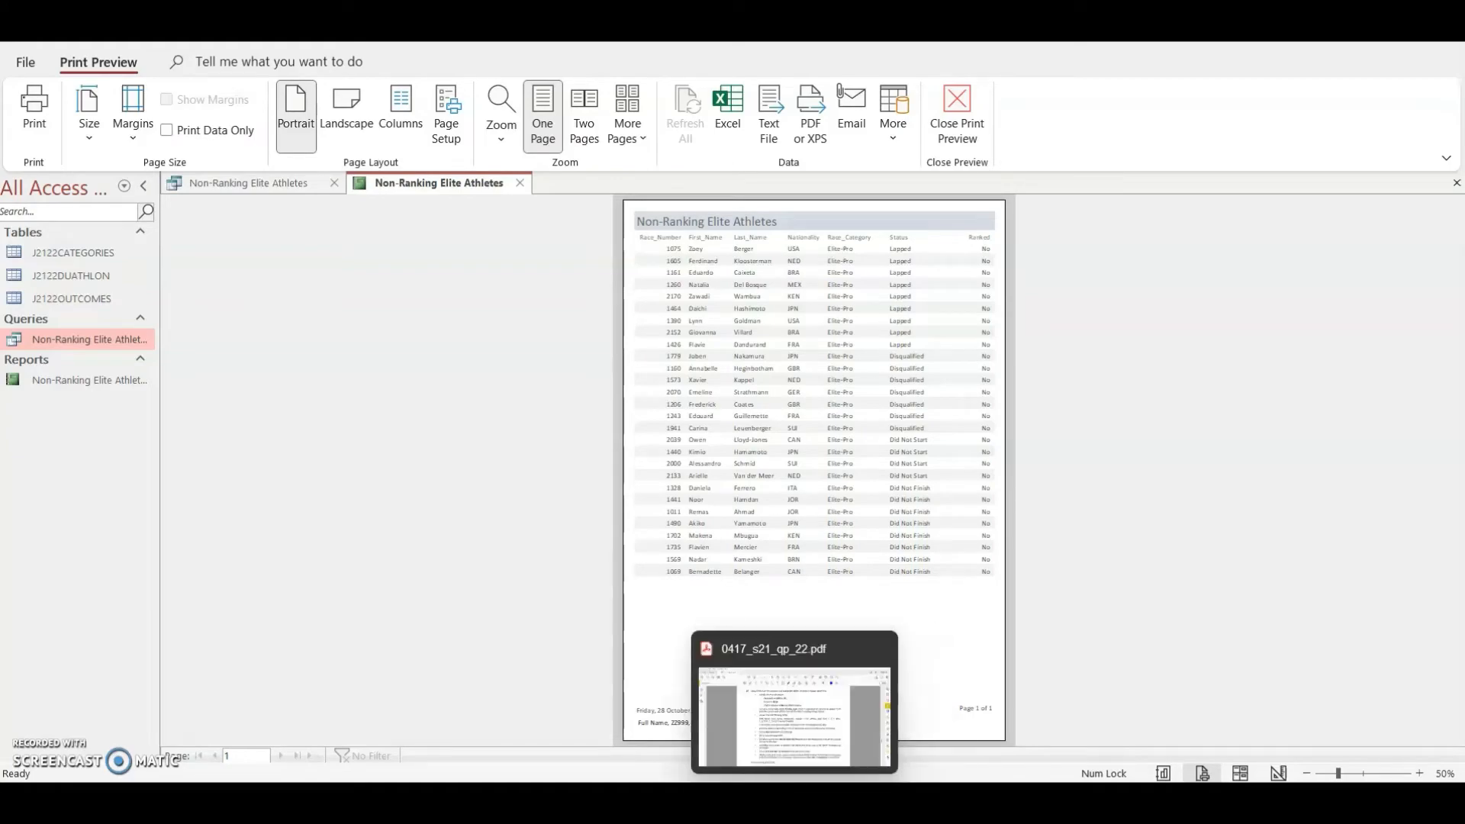
- Switch to the exam PDF and highlight question 23's source tables, "tabular report" and the Nationality, Gender and YOB selection criteria
left_click(794, 800)
scroll(793, 574, "up", 1)
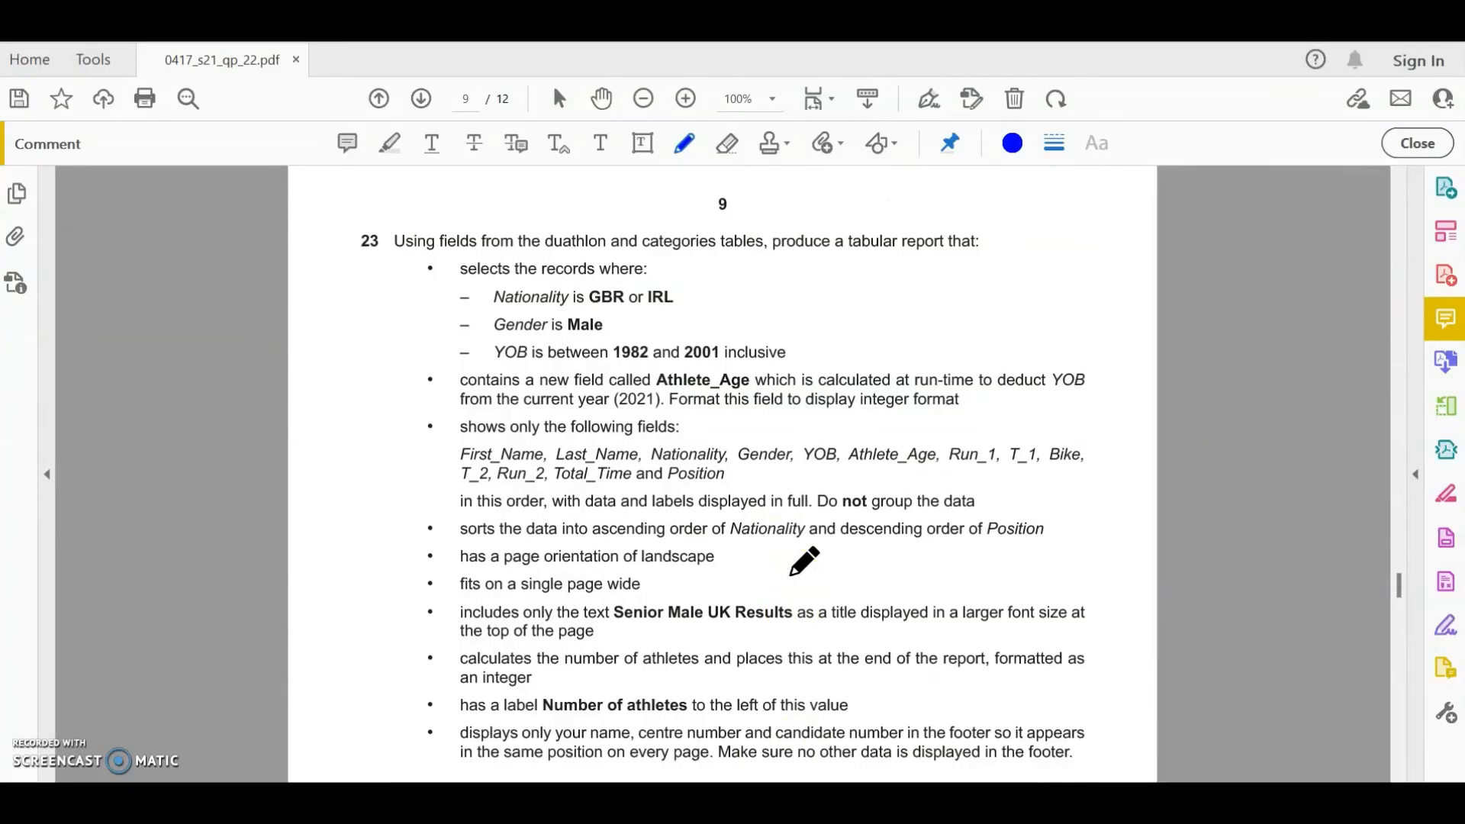
left_click(391, 145)
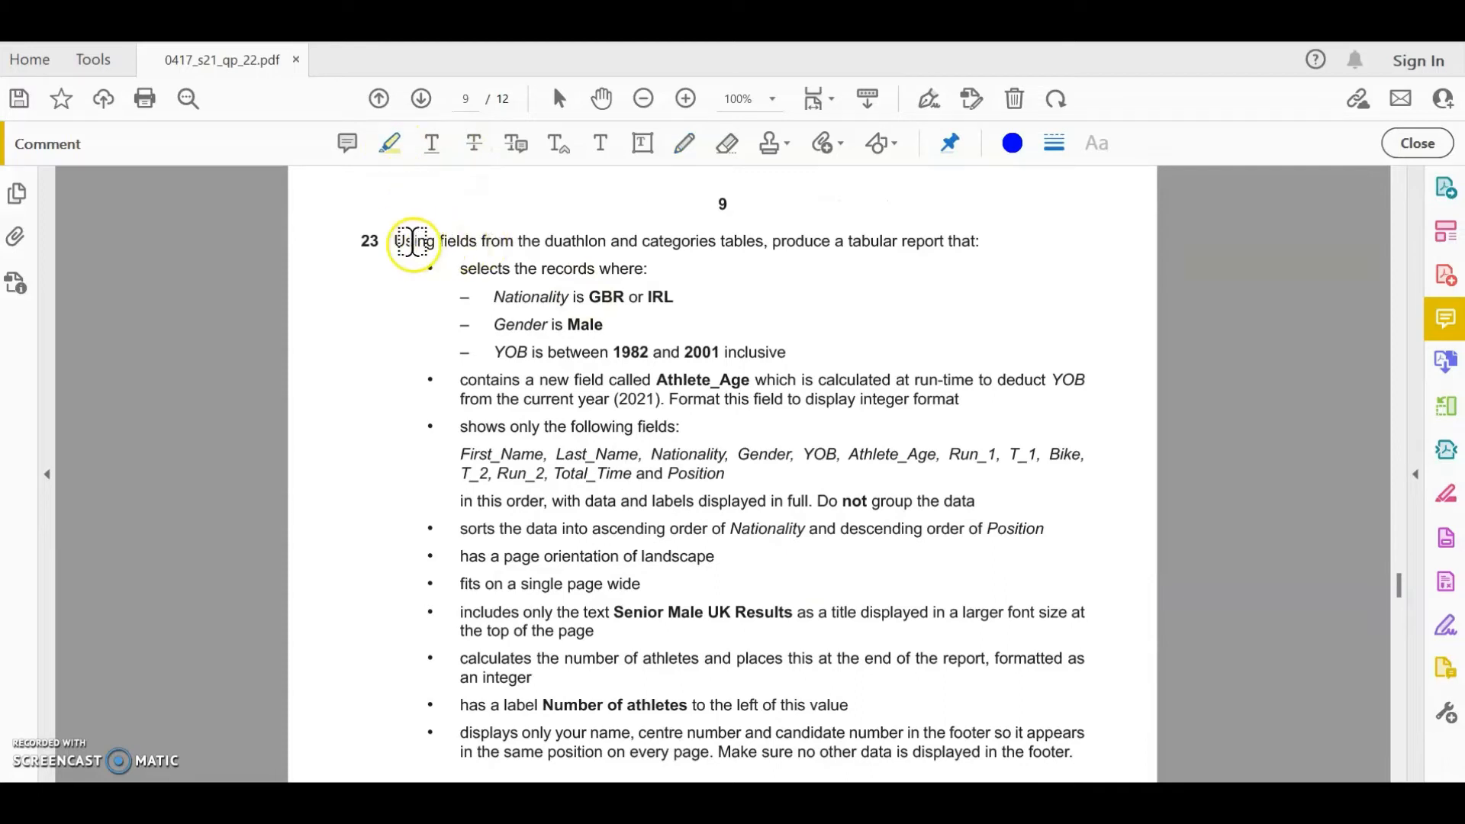
left_click_drag(539, 243, 716, 242)
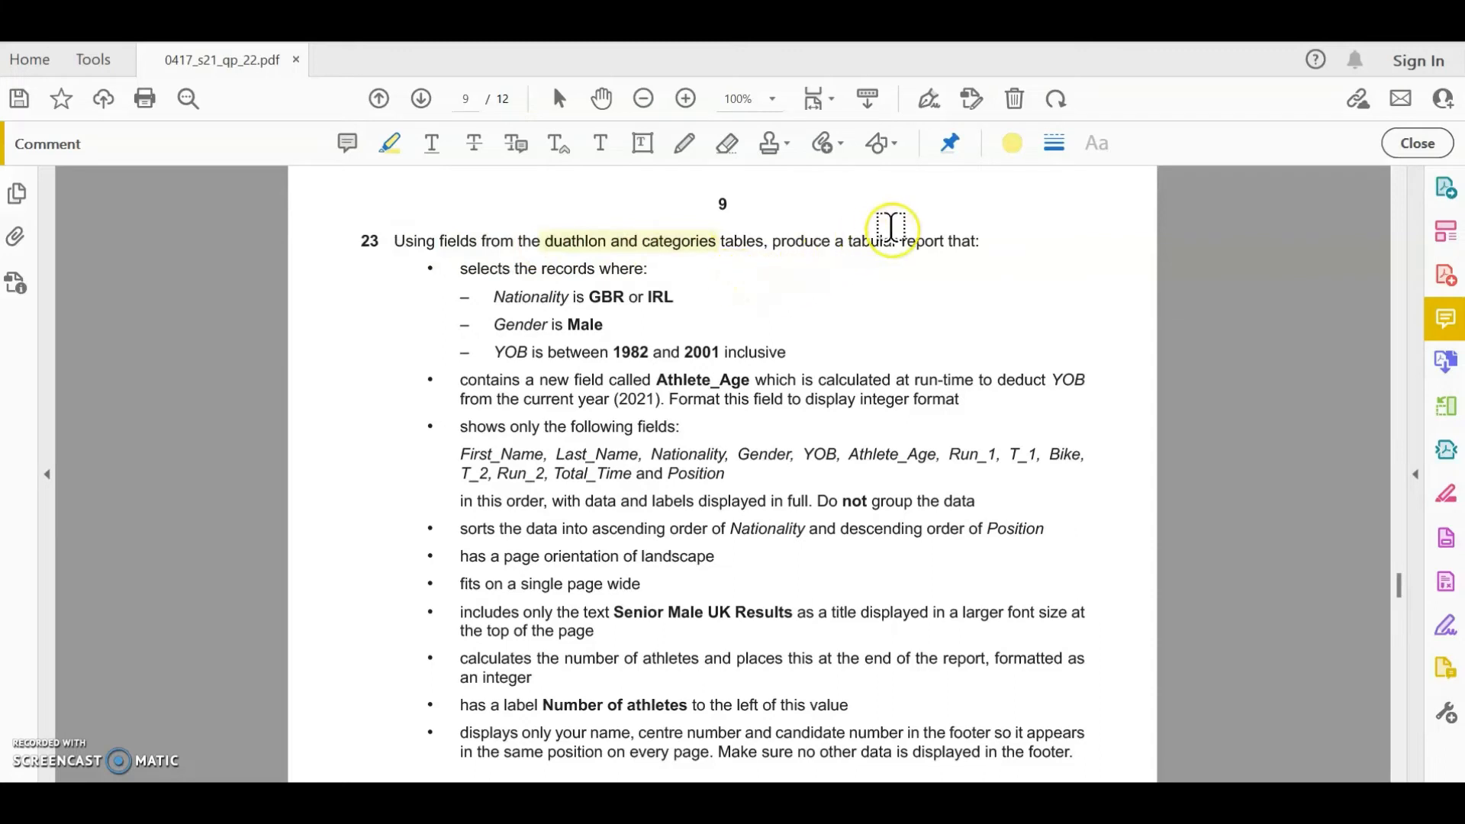
left_click_drag(847, 243, 943, 243)
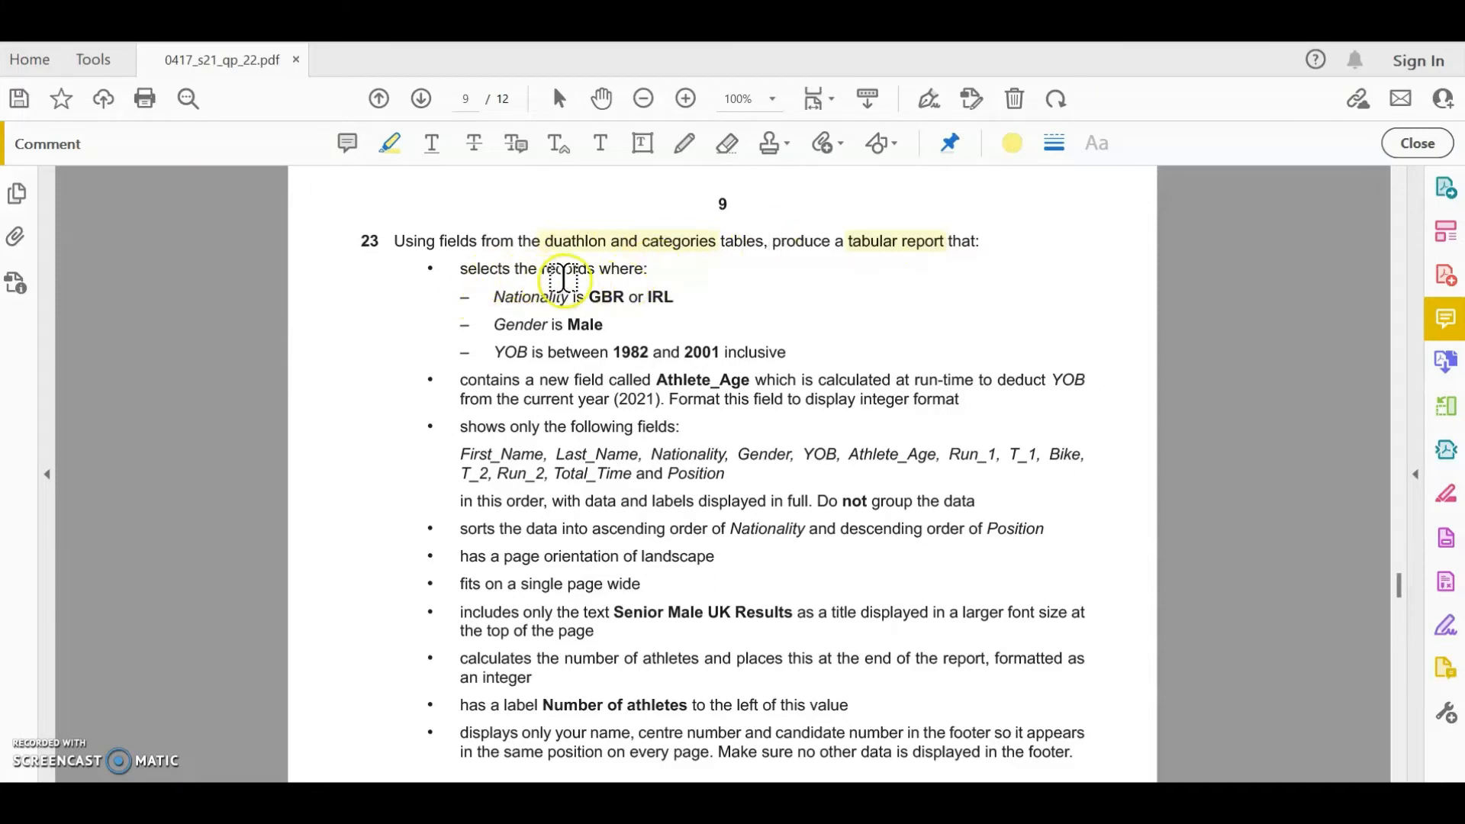
left_click_drag(493, 298, 675, 298)
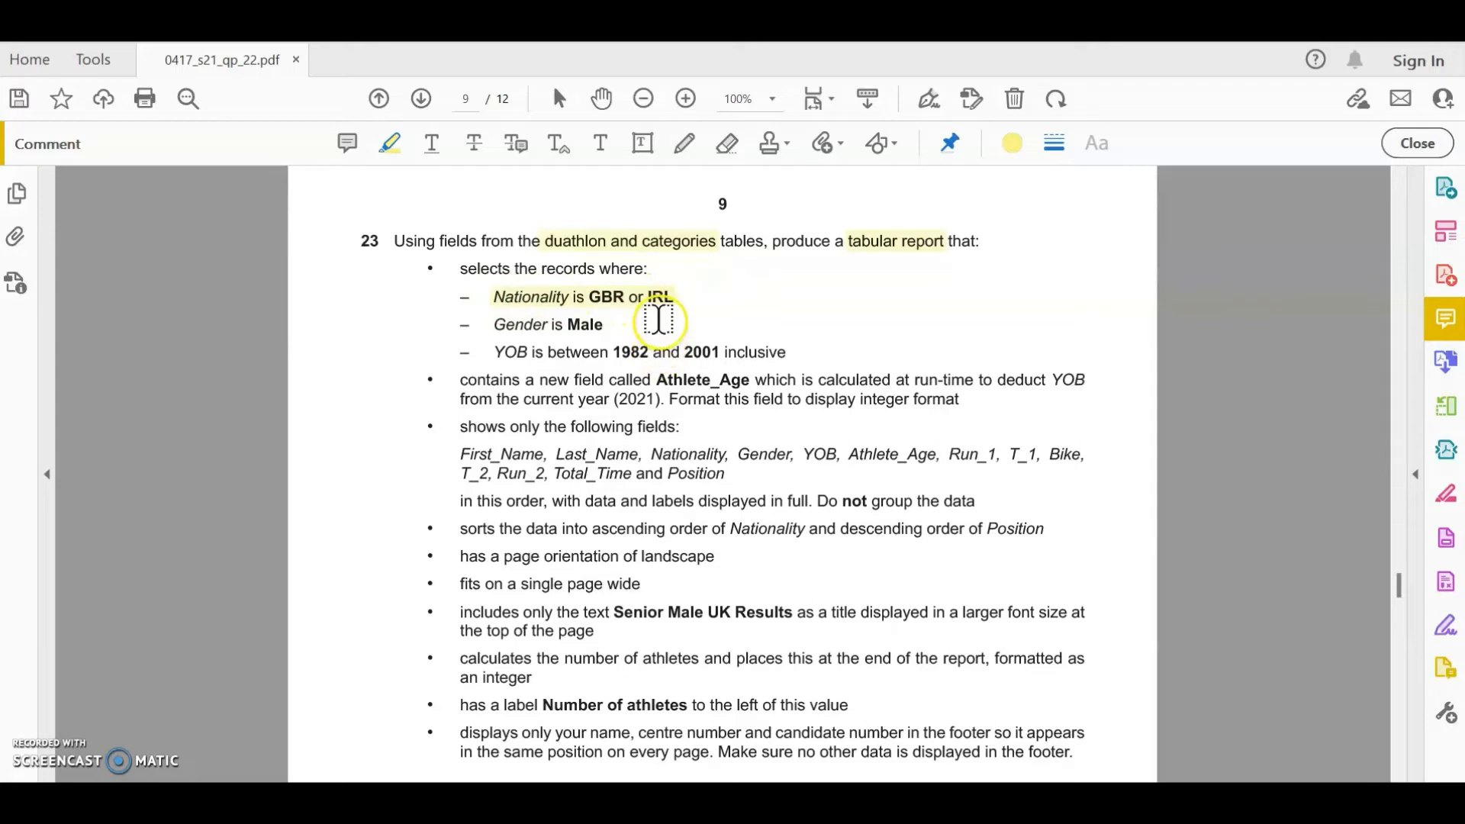
left_click_drag(494, 325, 603, 326)
left_click_drag(492, 352, 534, 352)
left_click_drag(547, 352, 719, 352)
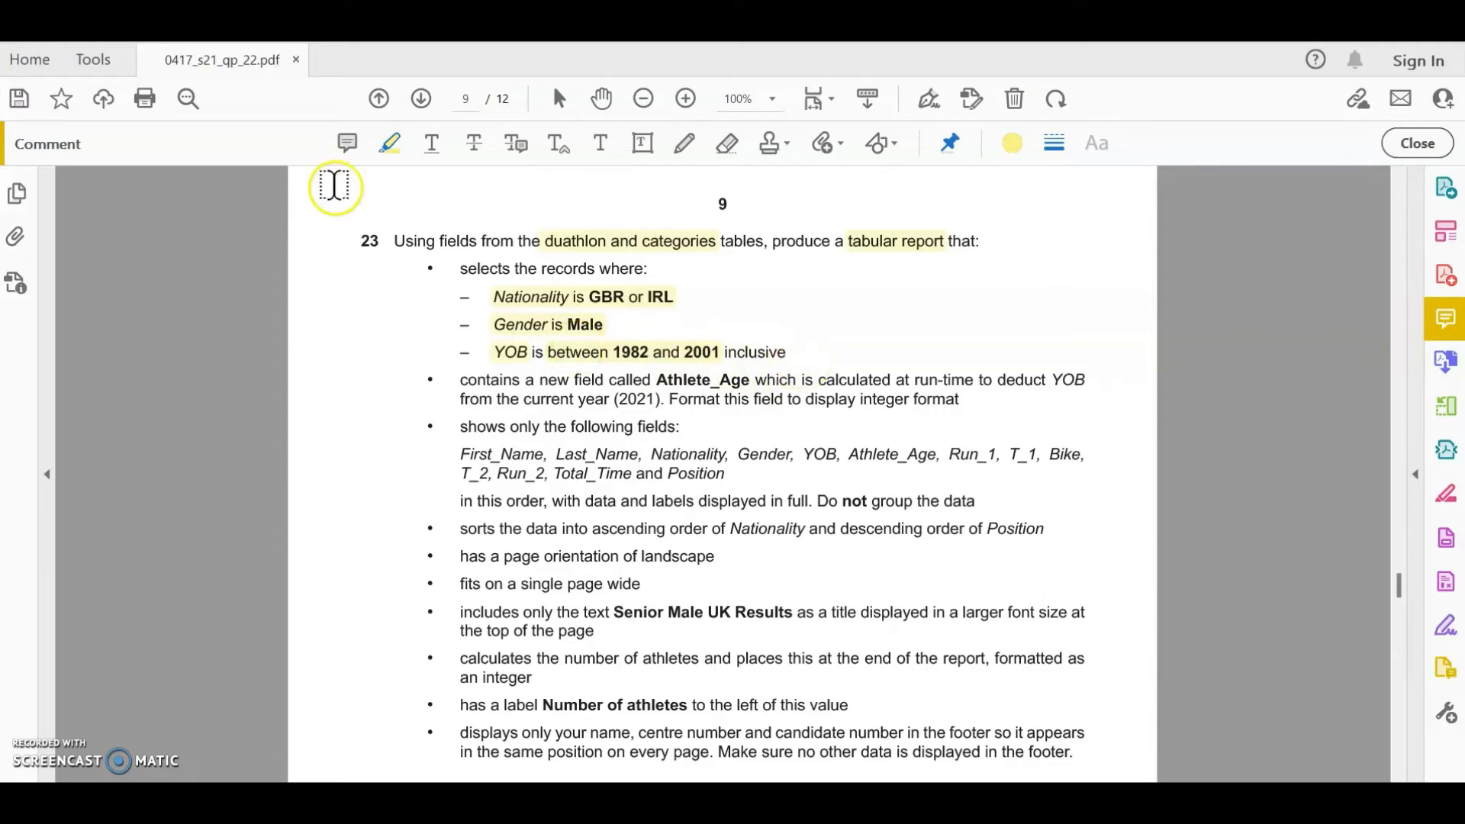
- Highlight the Athlete_Age requirements: new field, calculated at run-time, YOB from the current year (2021), and integer format
left_click_drag(541, 380, 605, 382)
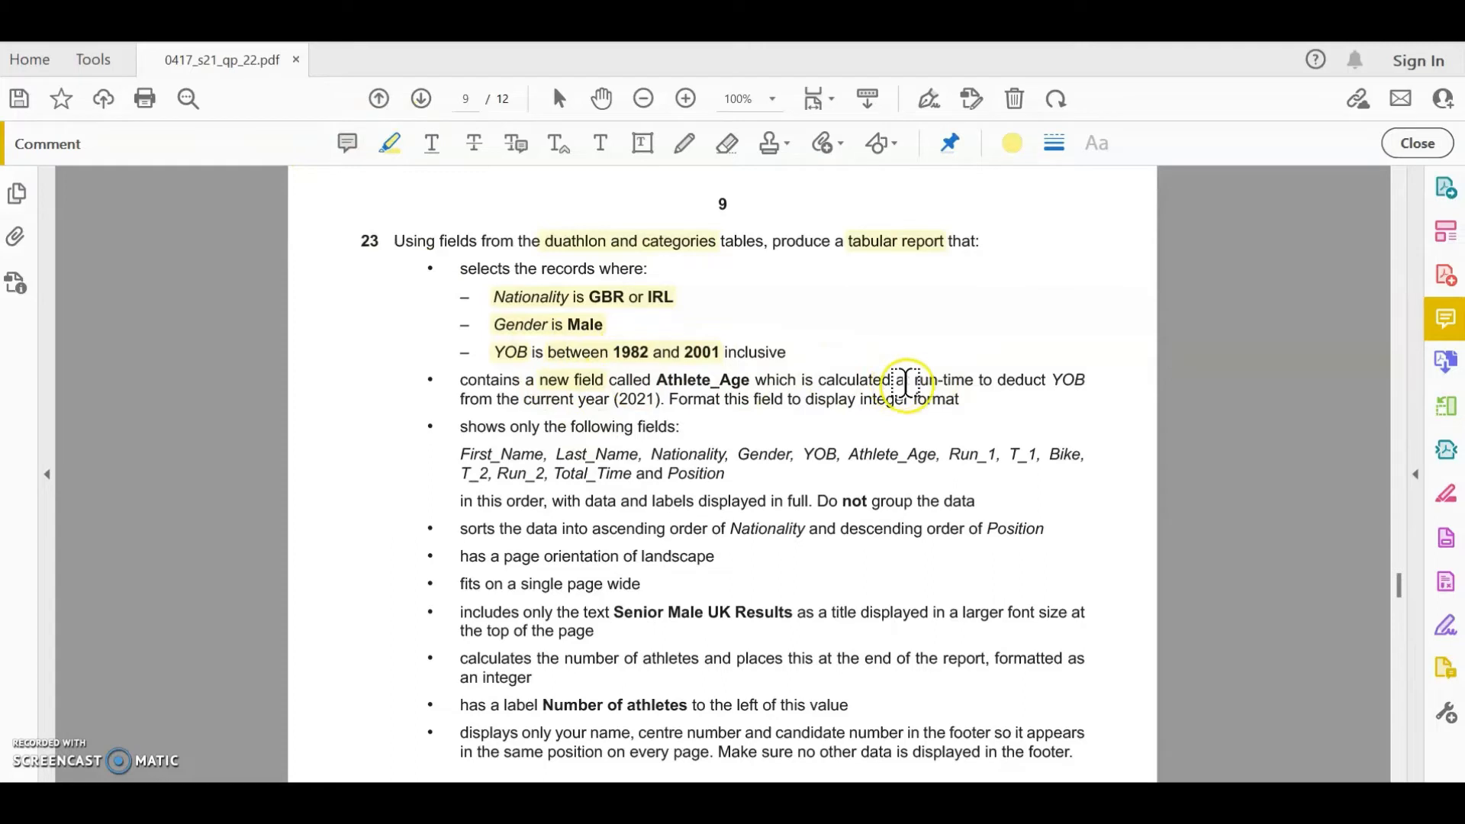
left_click_drag(820, 380, 947, 379)
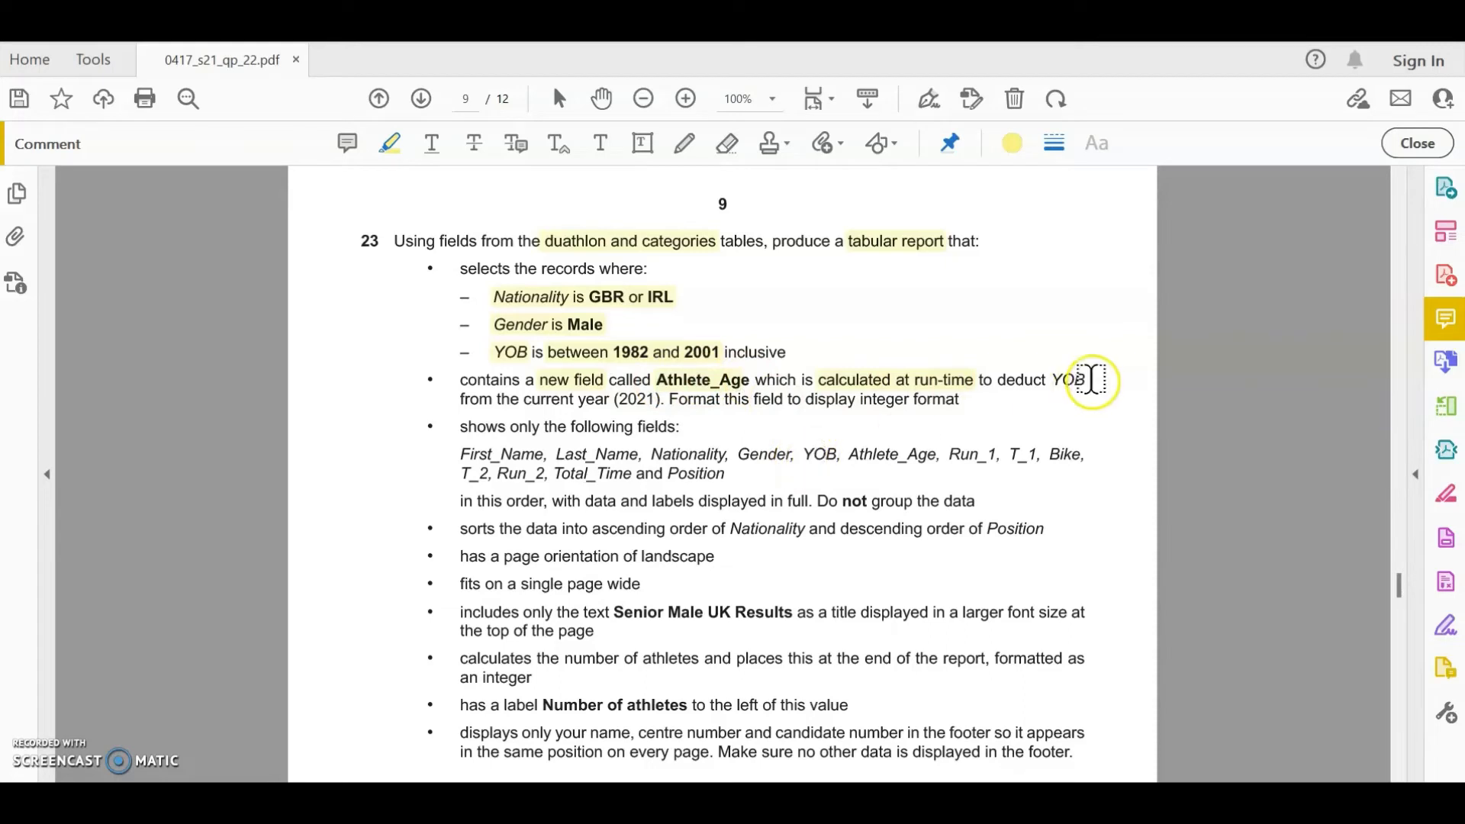
left_click(1054, 384)
left_click_drag(1050, 379, 1085, 379)
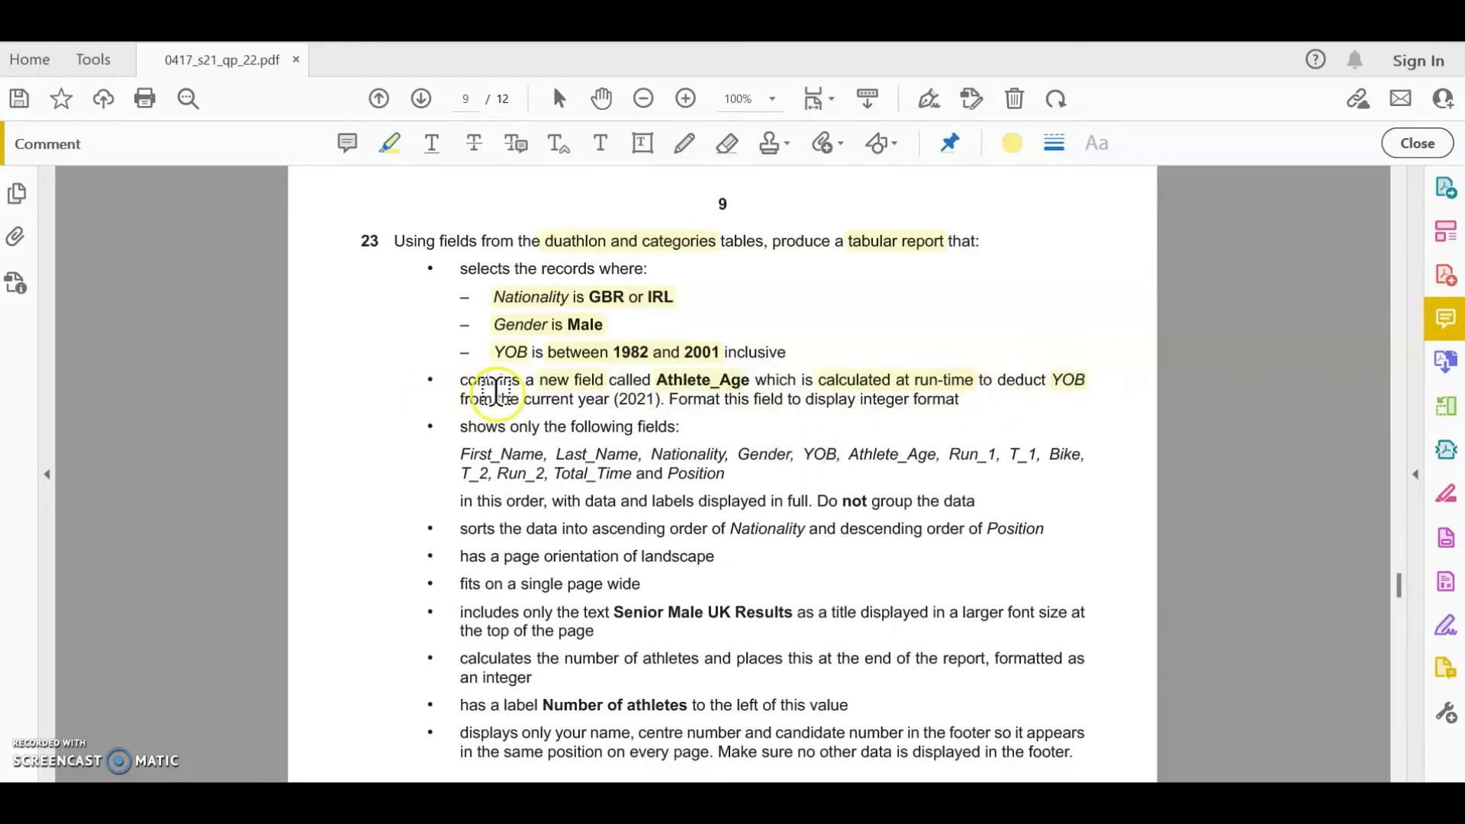
left_click_drag(451, 398, 653, 399)
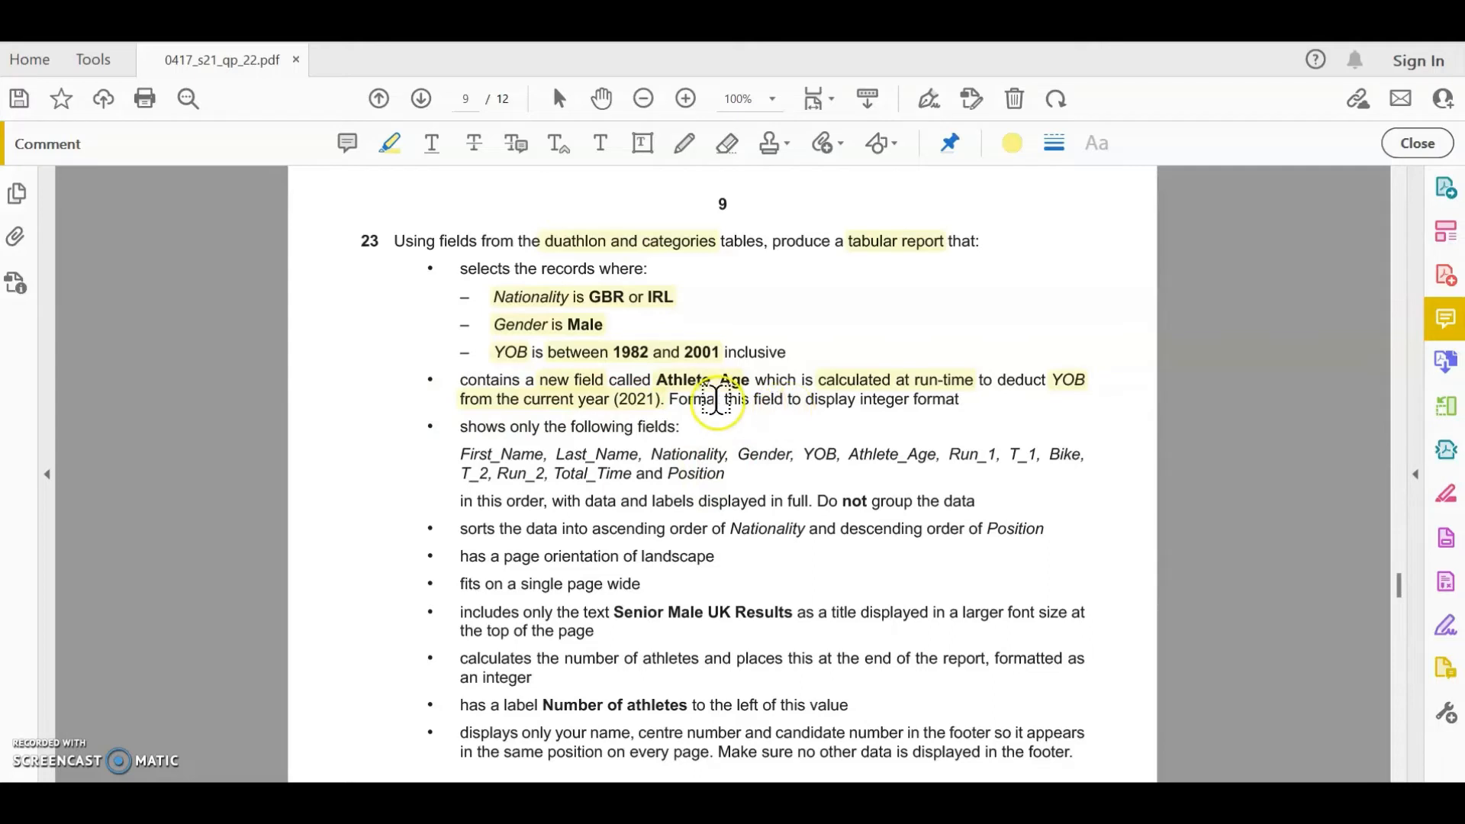
left_click_drag(864, 400, 942, 402)
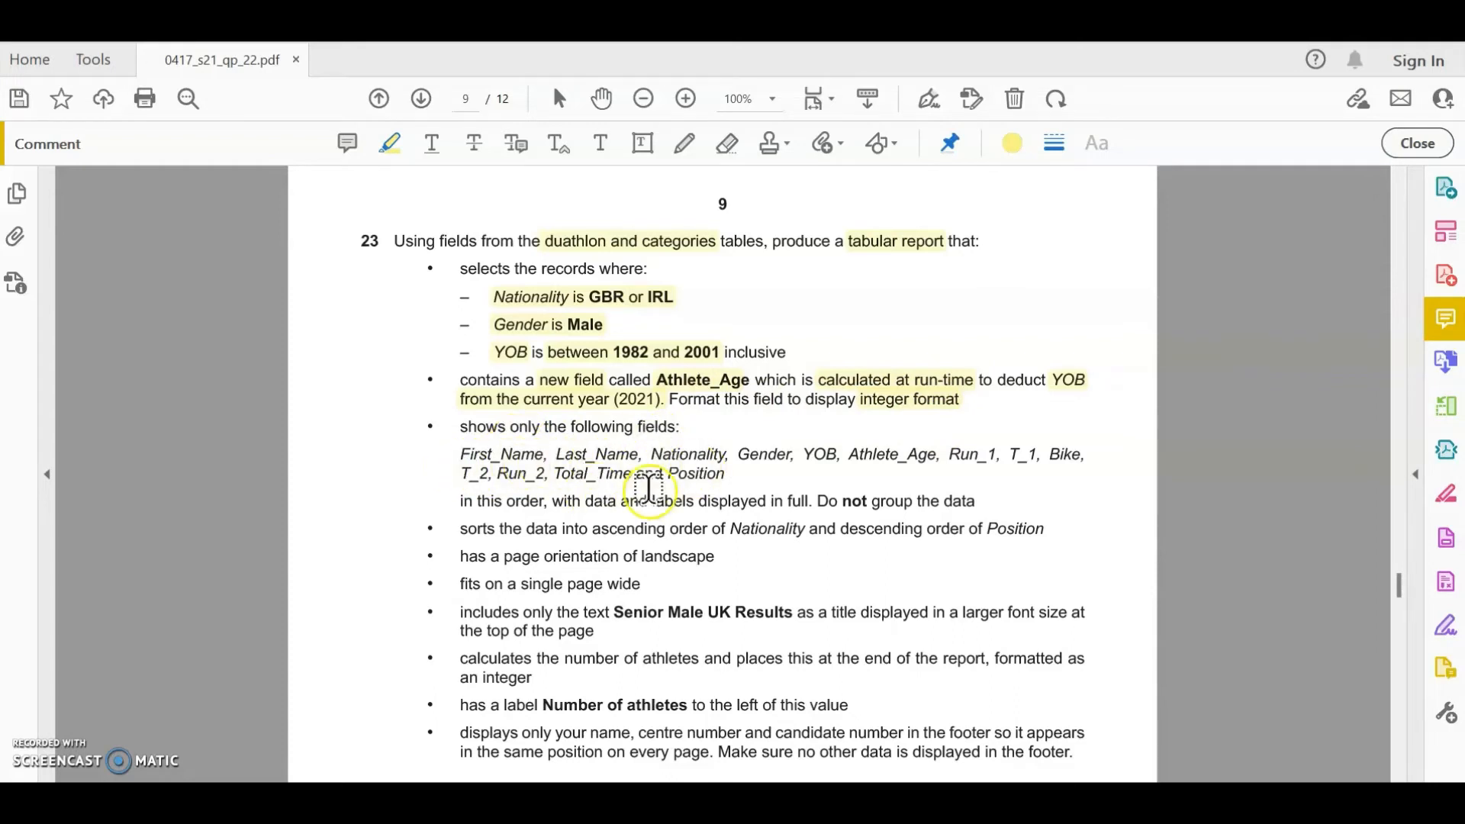
- Highlight the no-grouping, sort order, landscape and single-page-wide requirements and the title "Senior Male UK Results"
left_click_drag(820, 500, 975, 499)
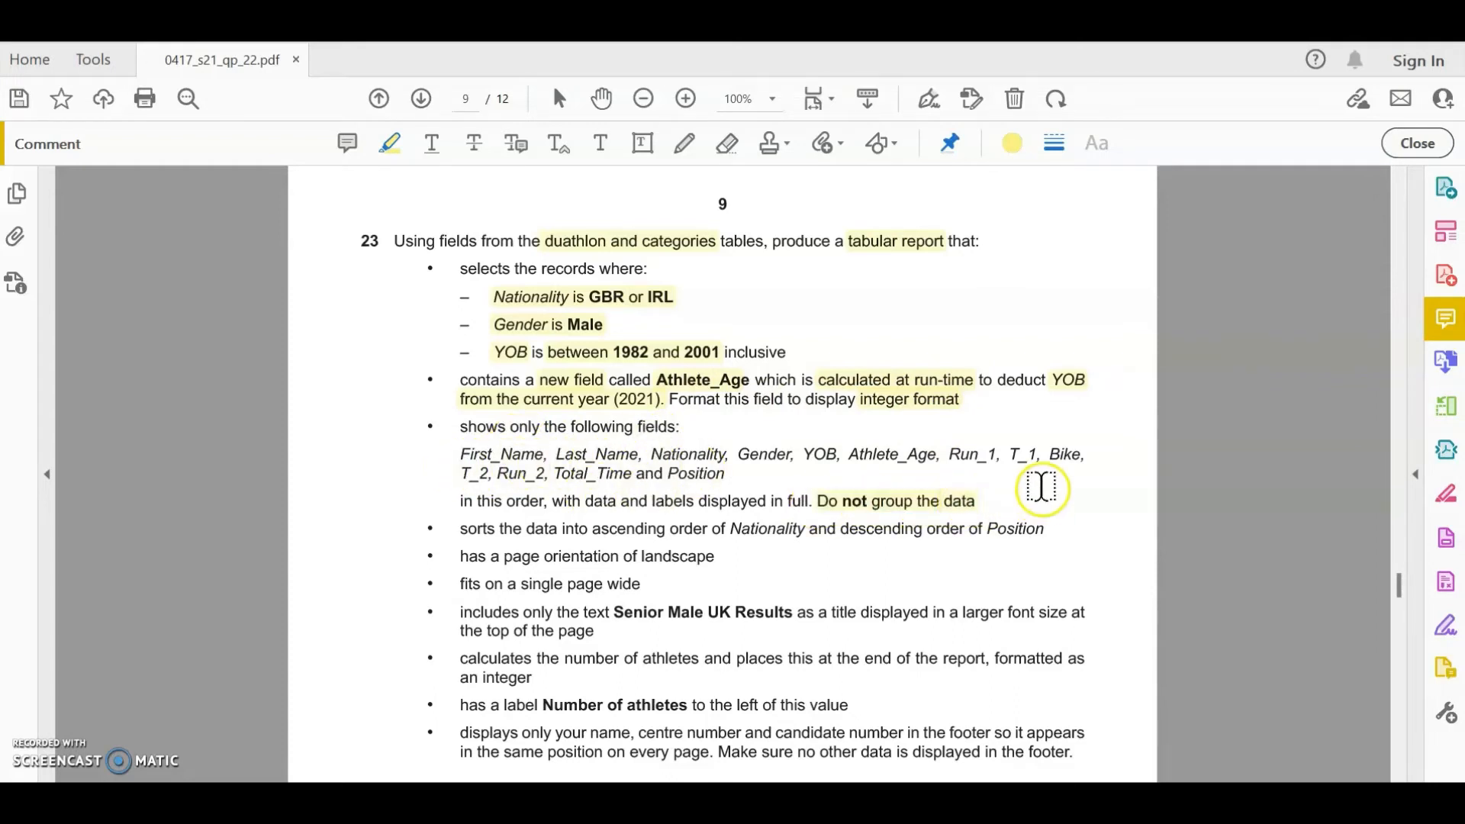
scroll(1040, 484, "down", 1)
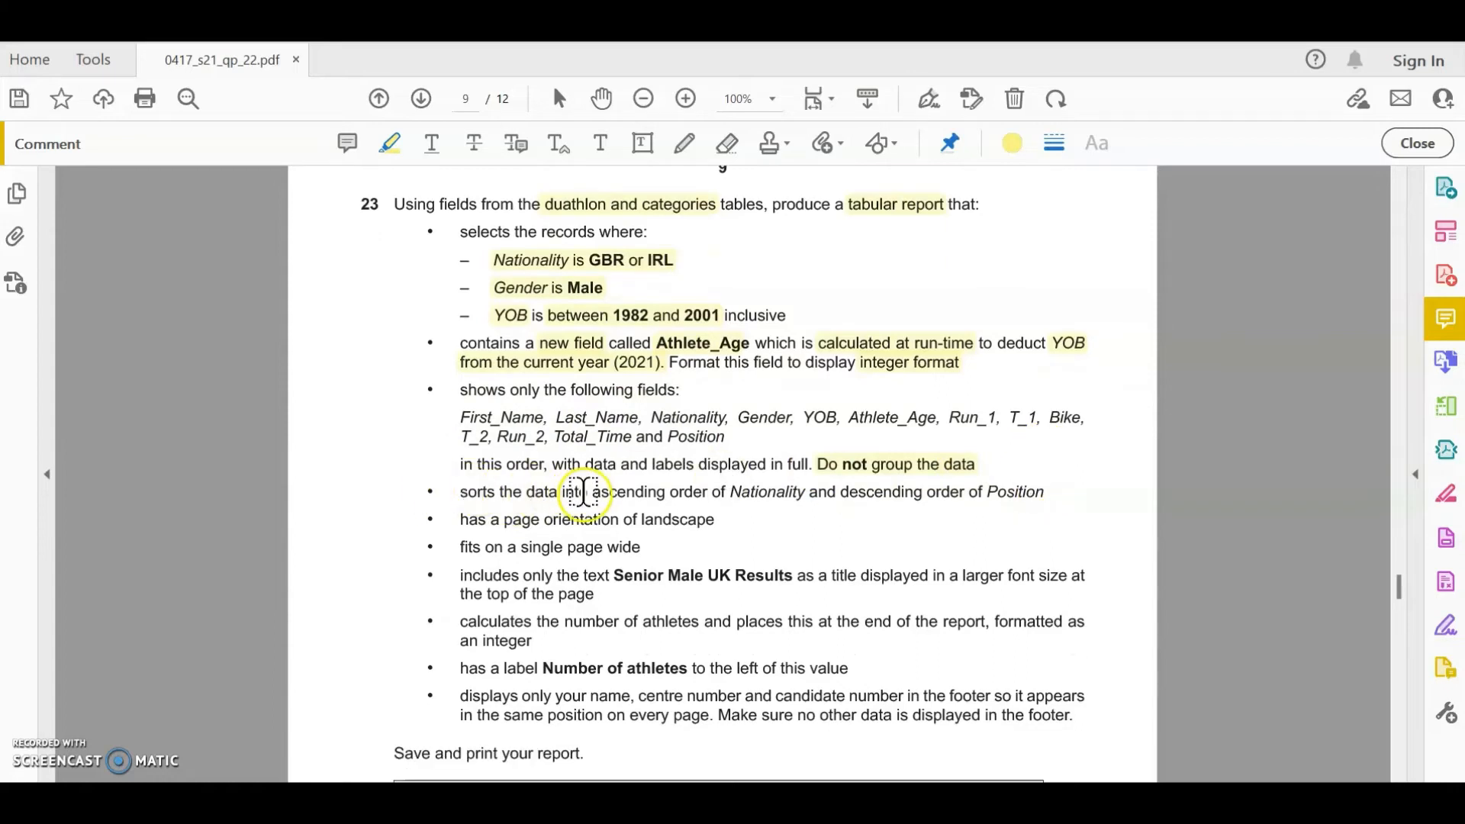
left_click_drag(592, 492, 1044, 498)
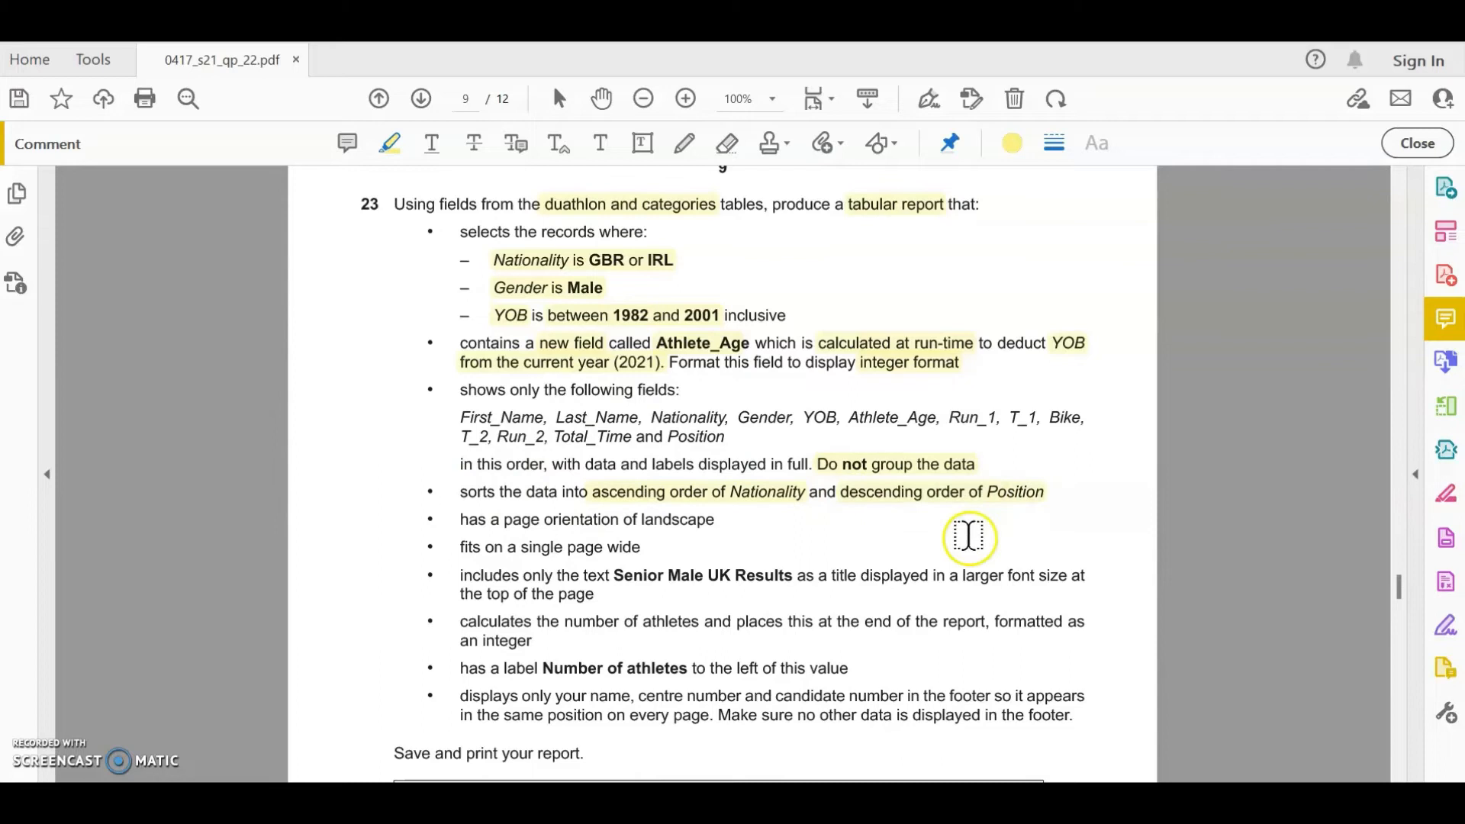
double_click(662, 521)
left_click_drag(522, 548, 794, 577)
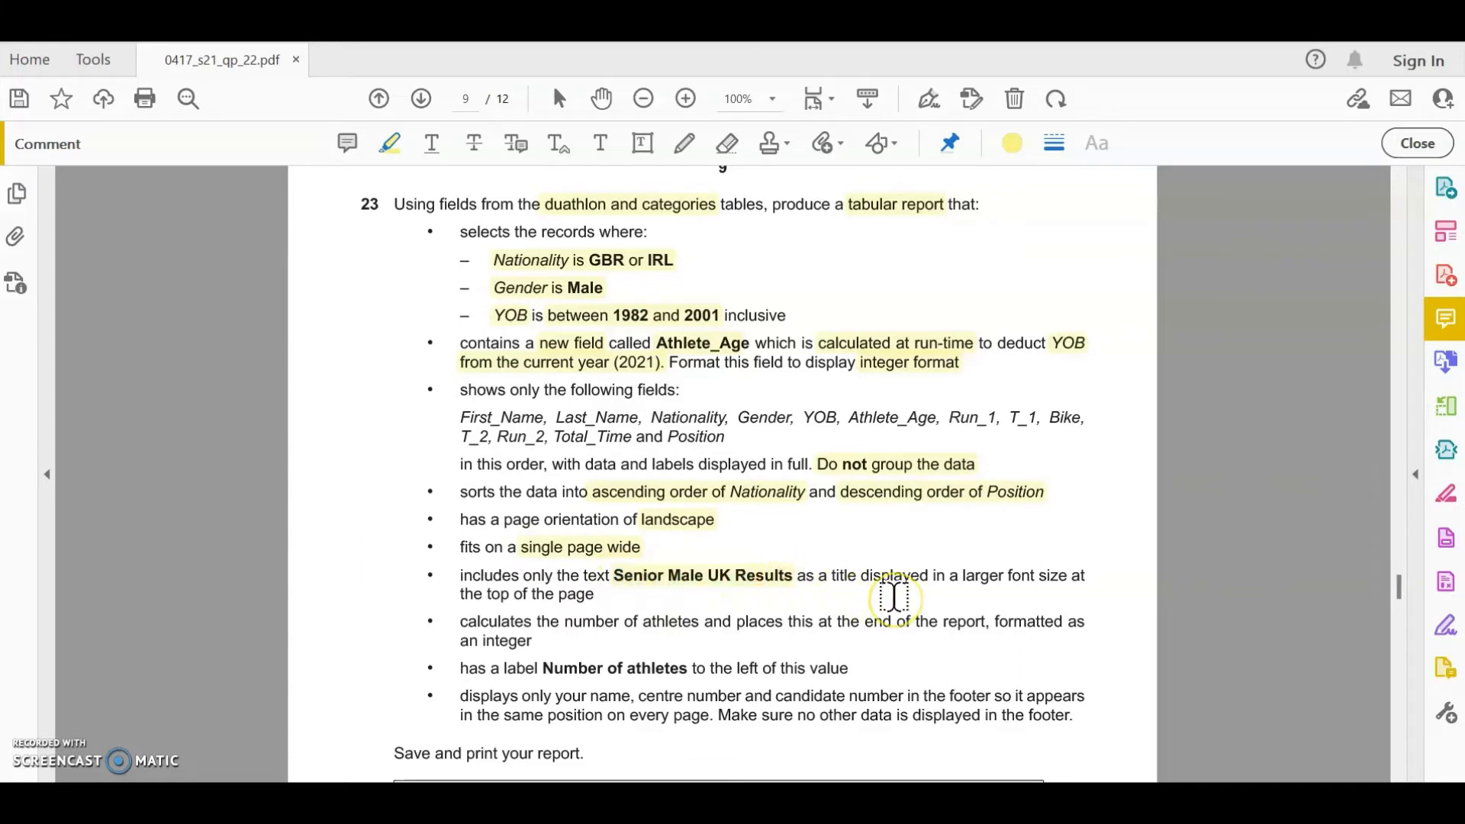
left_click(963, 576)
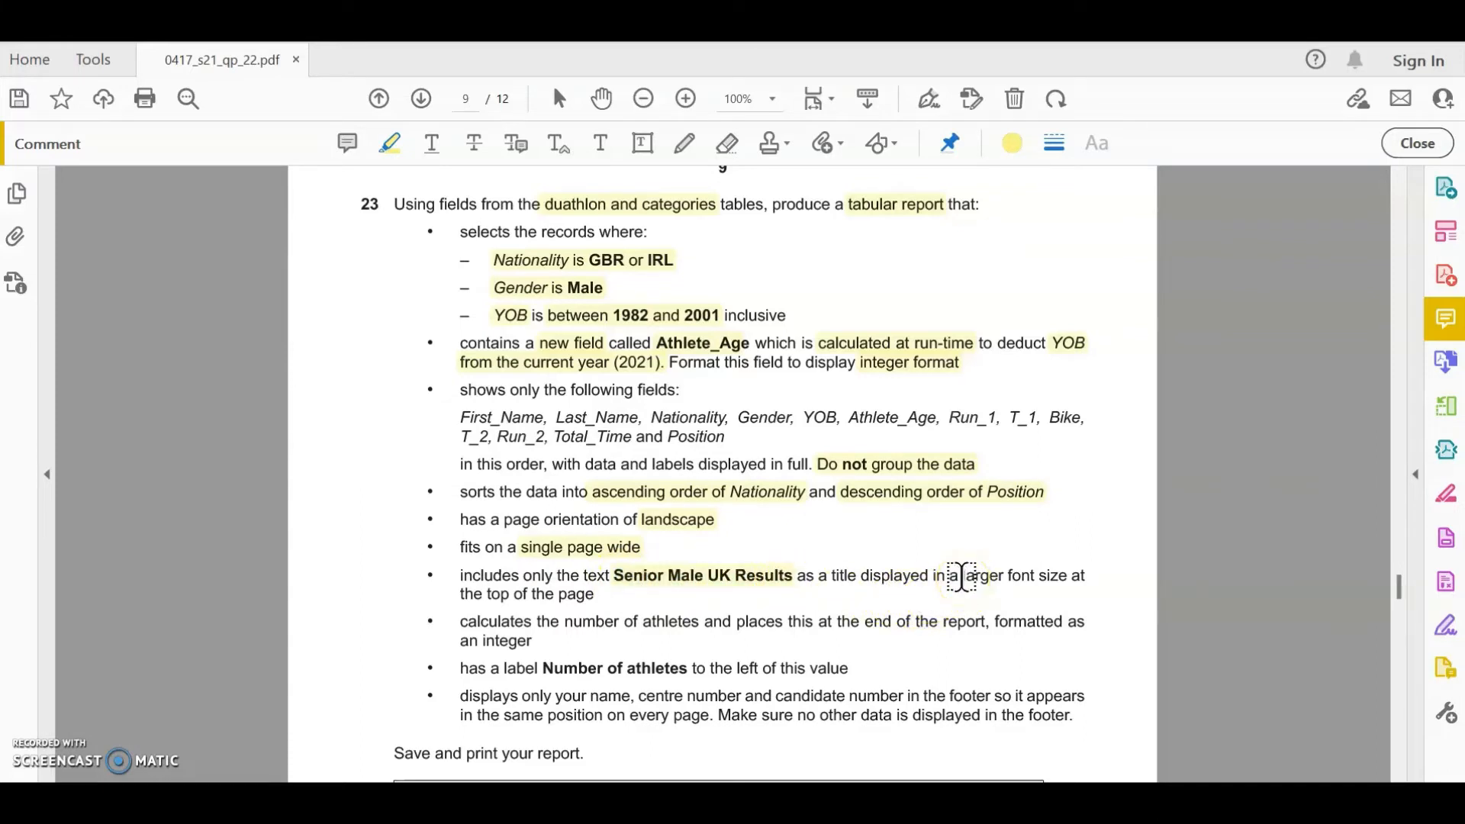
- Highlight "number of athletes", "integer" and the label text "Number of athletes" in the calculation requirements
left_click(531, 618)
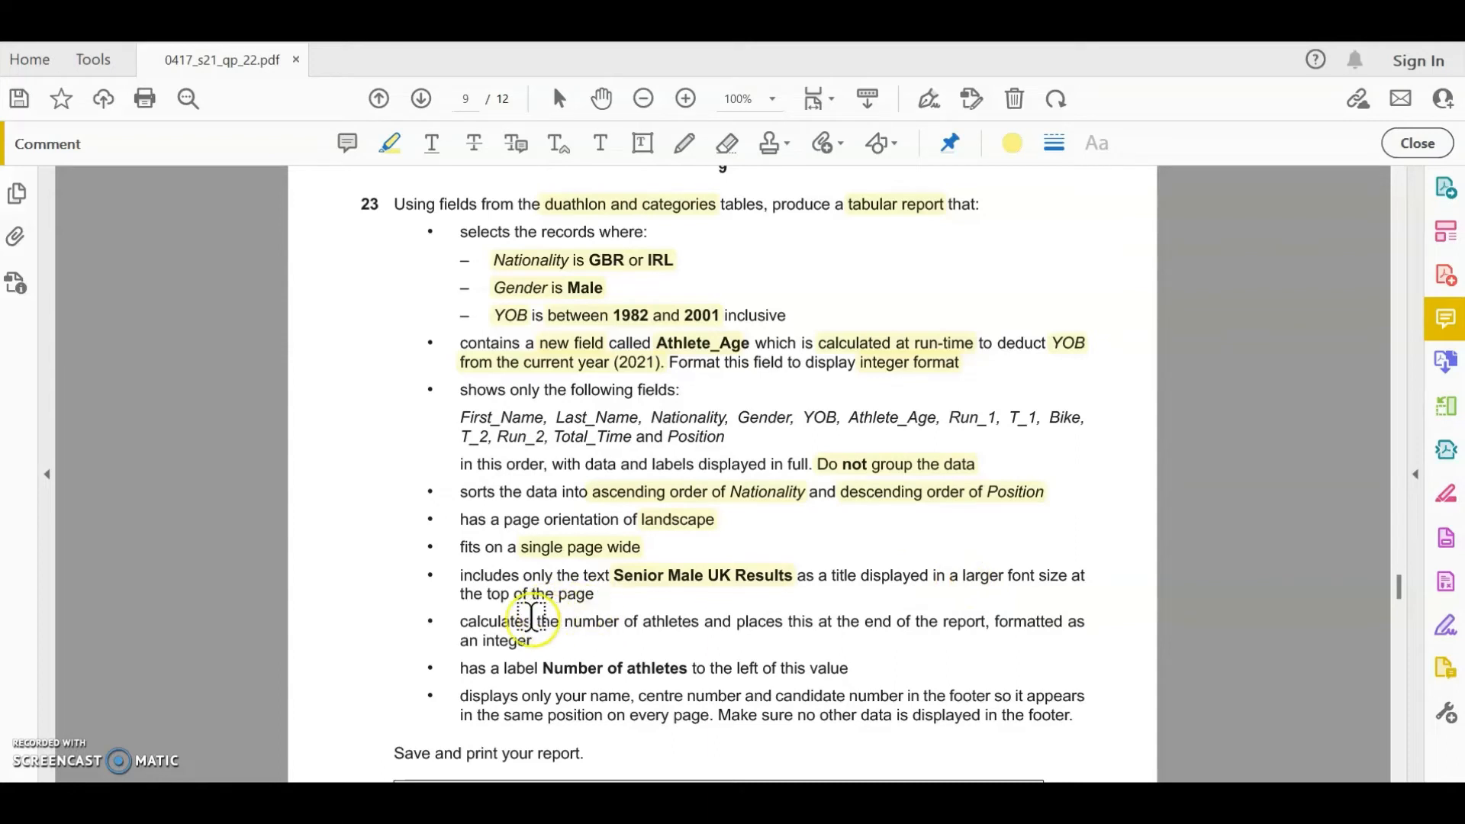
left_click_drag(567, 626, 699, 625)
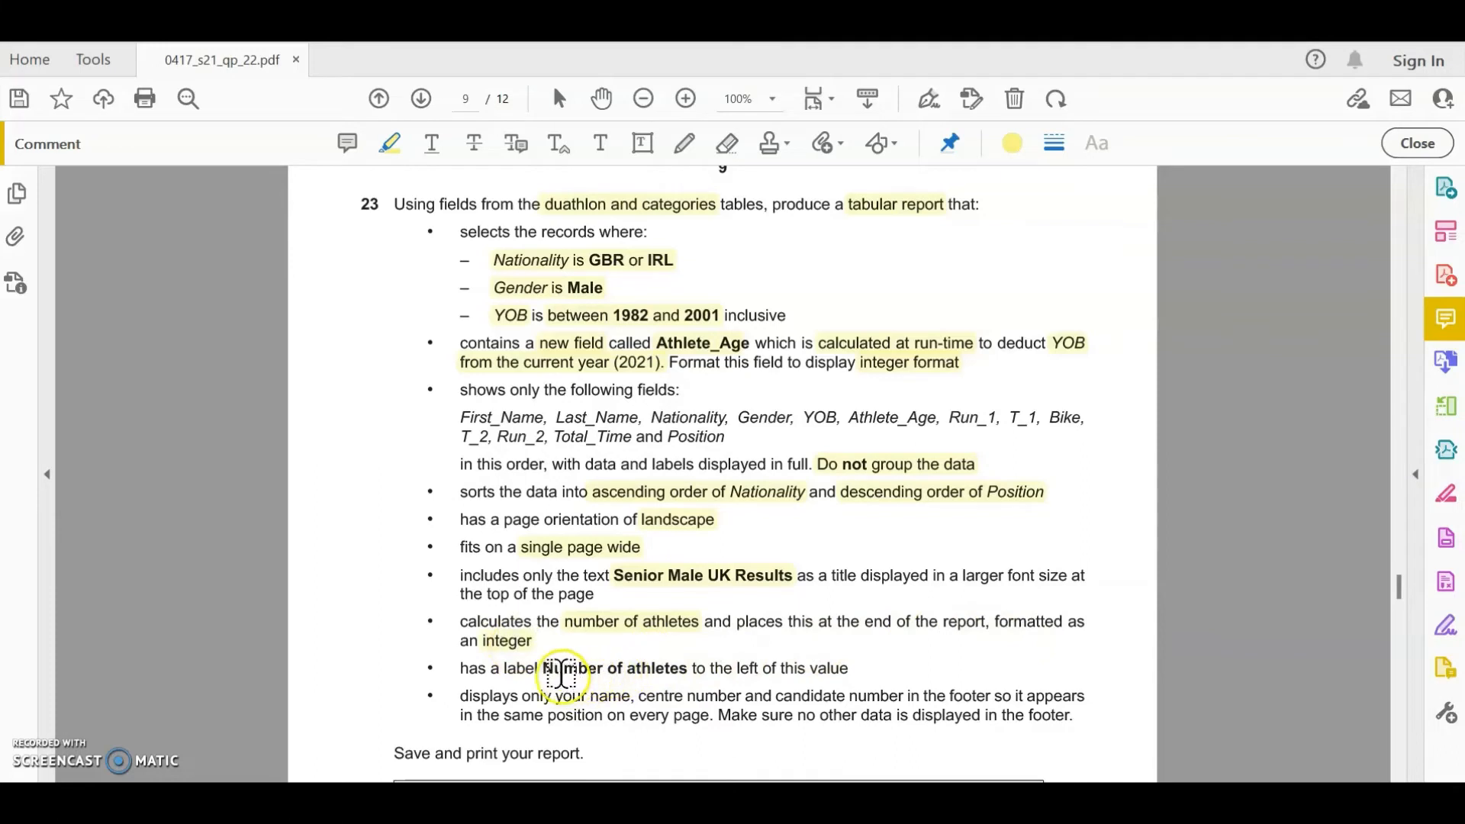
left_click_drag(543, 670, 688, 669)
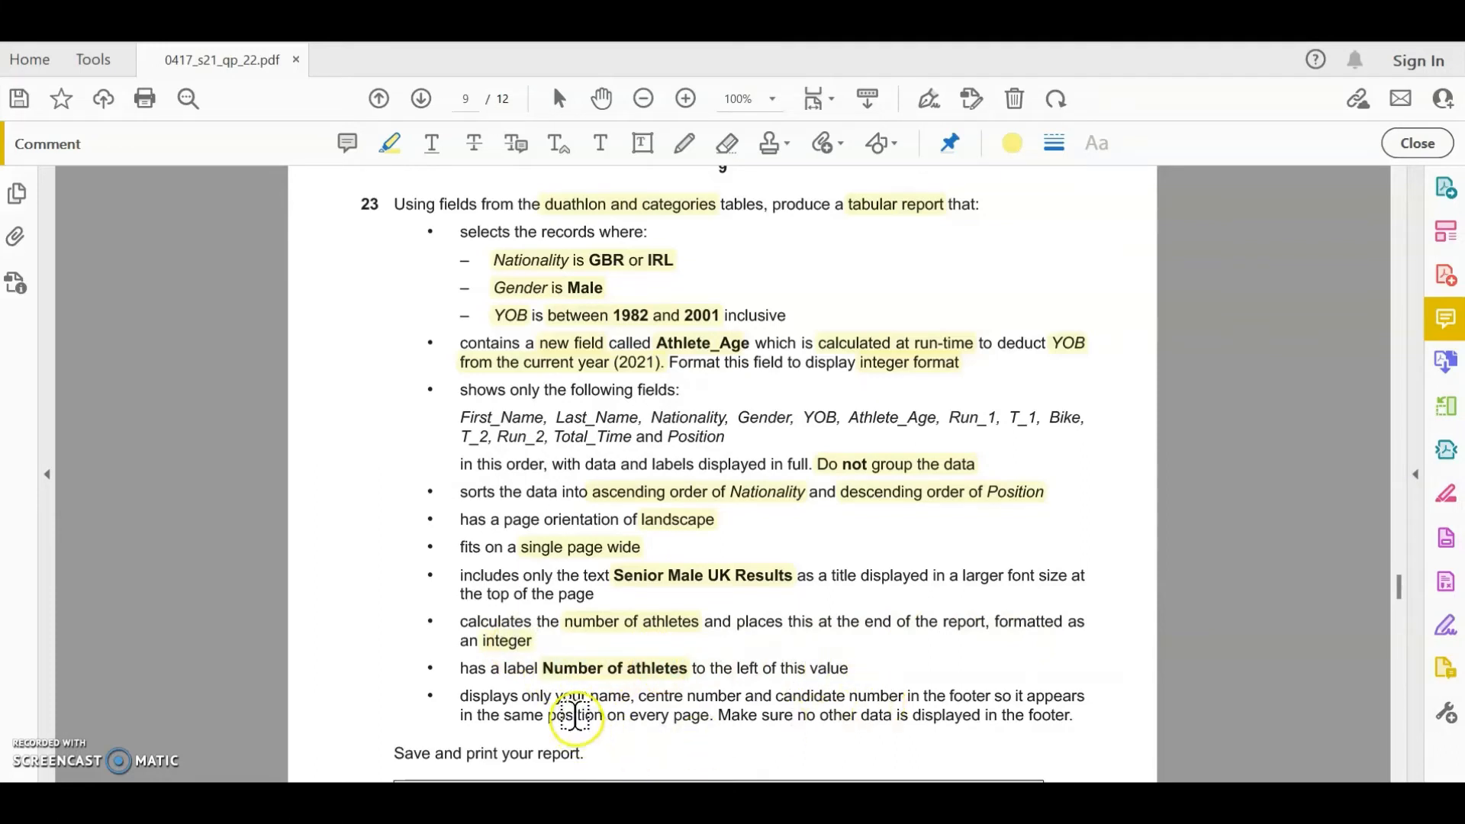
- Highlight the footer requirements: only name, centre number and candidate number, with no other data displayed
left_click_drag(520, 697, 885, 697)
double_click(964, 701)
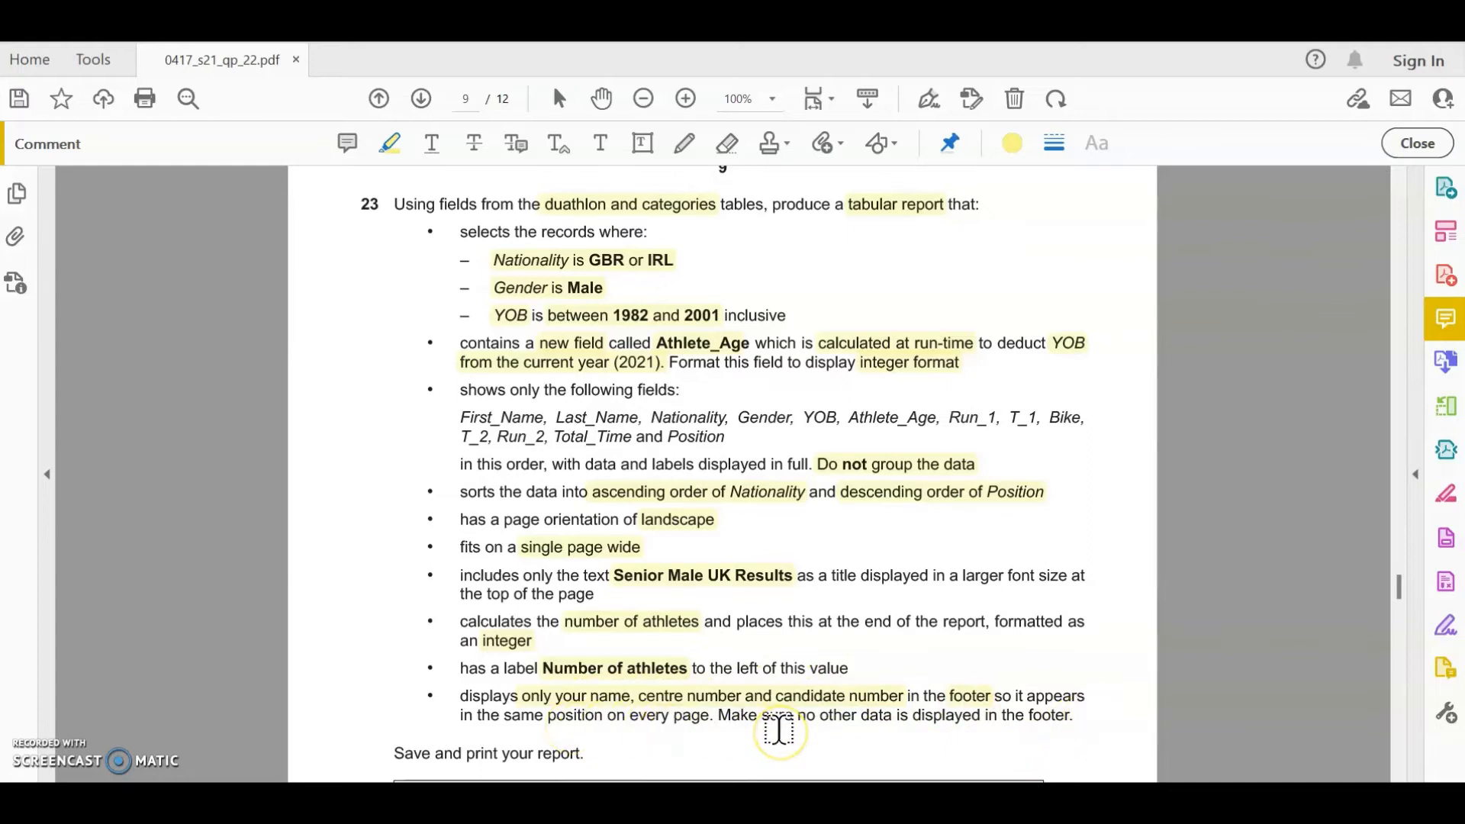
left_click_drag(794, 726, 1090, 724)
scroll(952, 634, "down", 1)
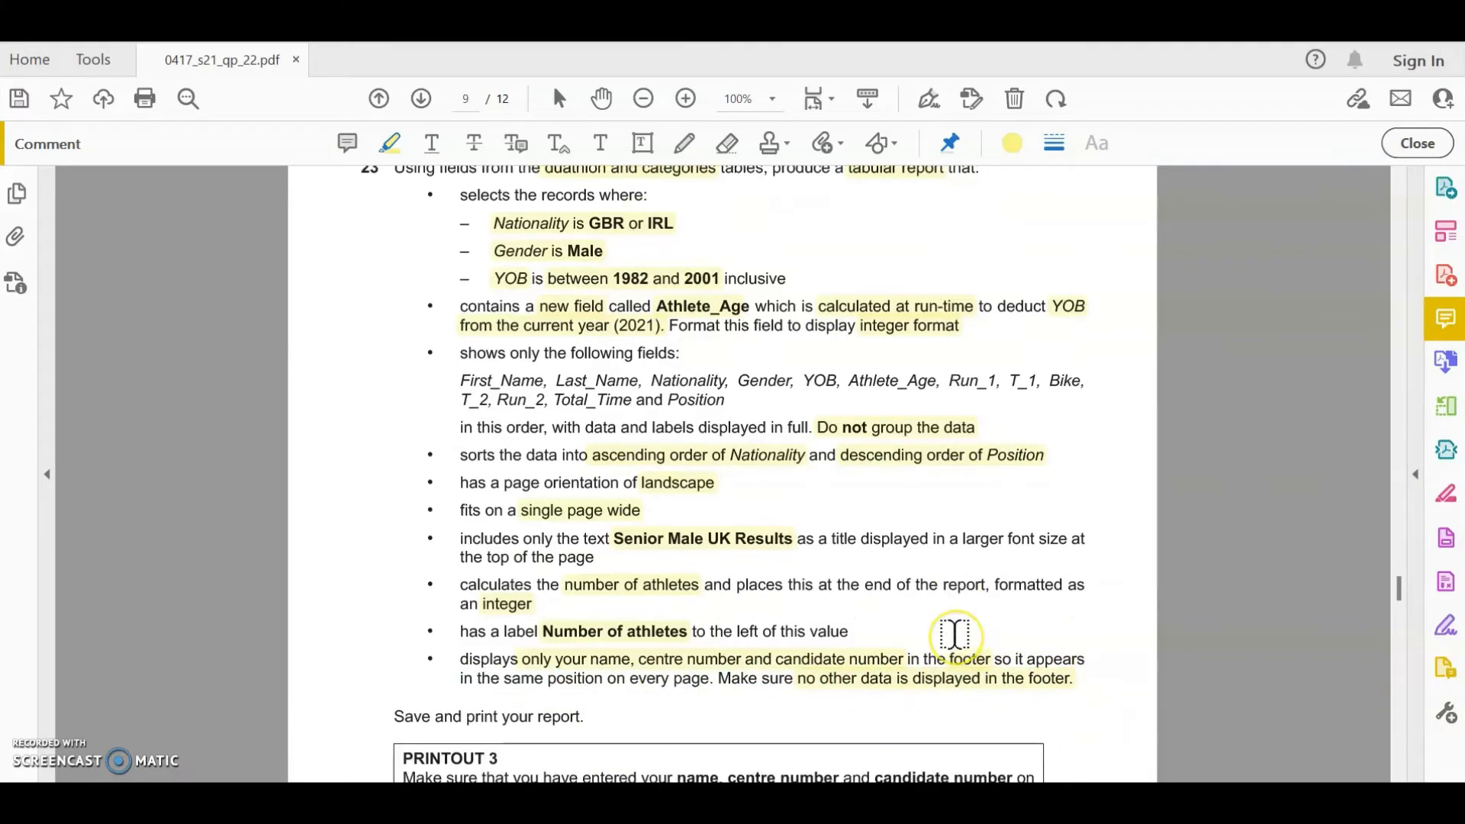
scroll(954, 636, "up", 1)
left_click(943, 635)
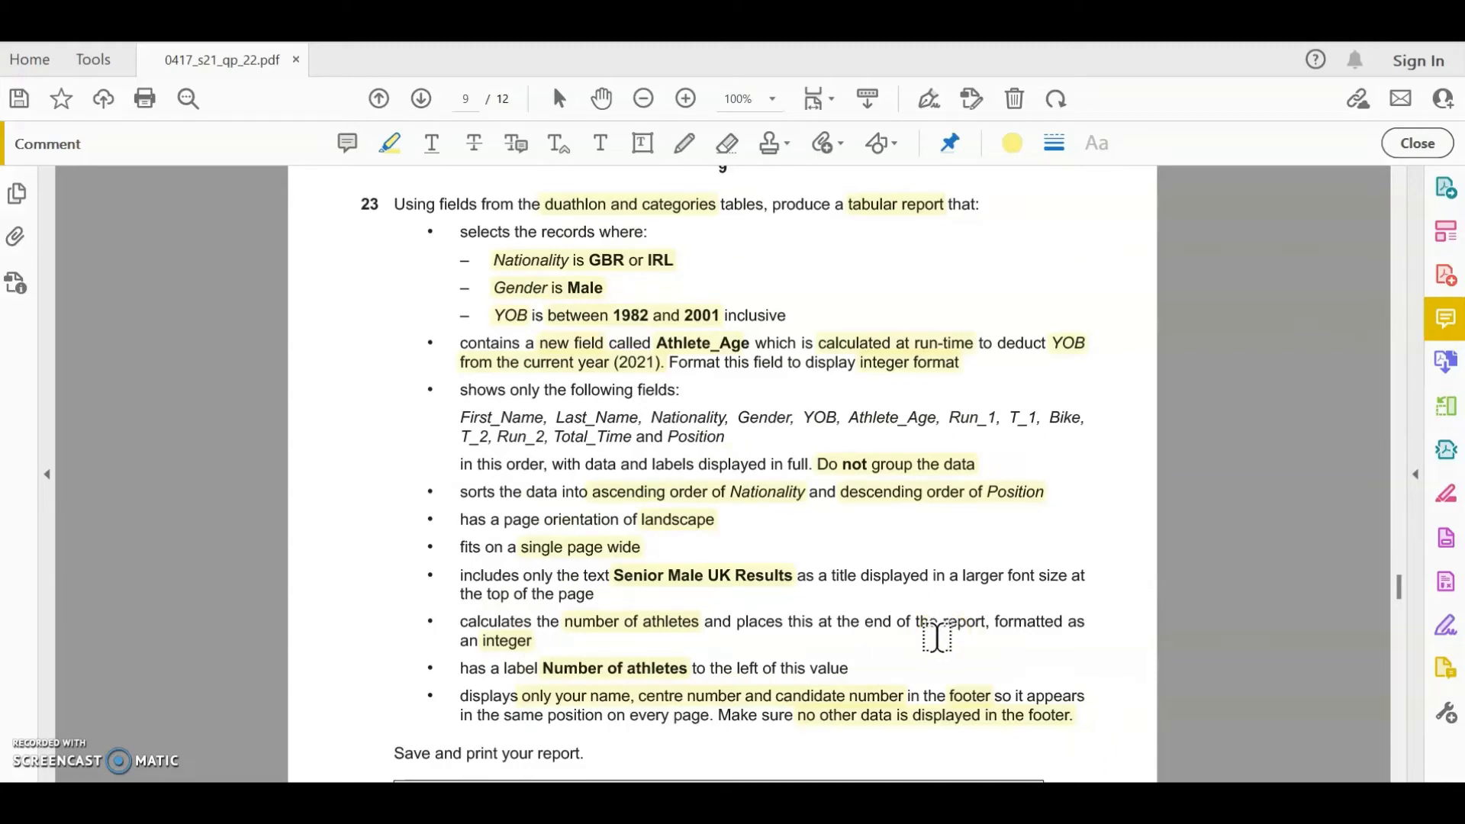
- Bracket the bullets from the selection criteria to the field order with the pen and mark them "Q"
left_click(686, 144)
left_click(397, 233)
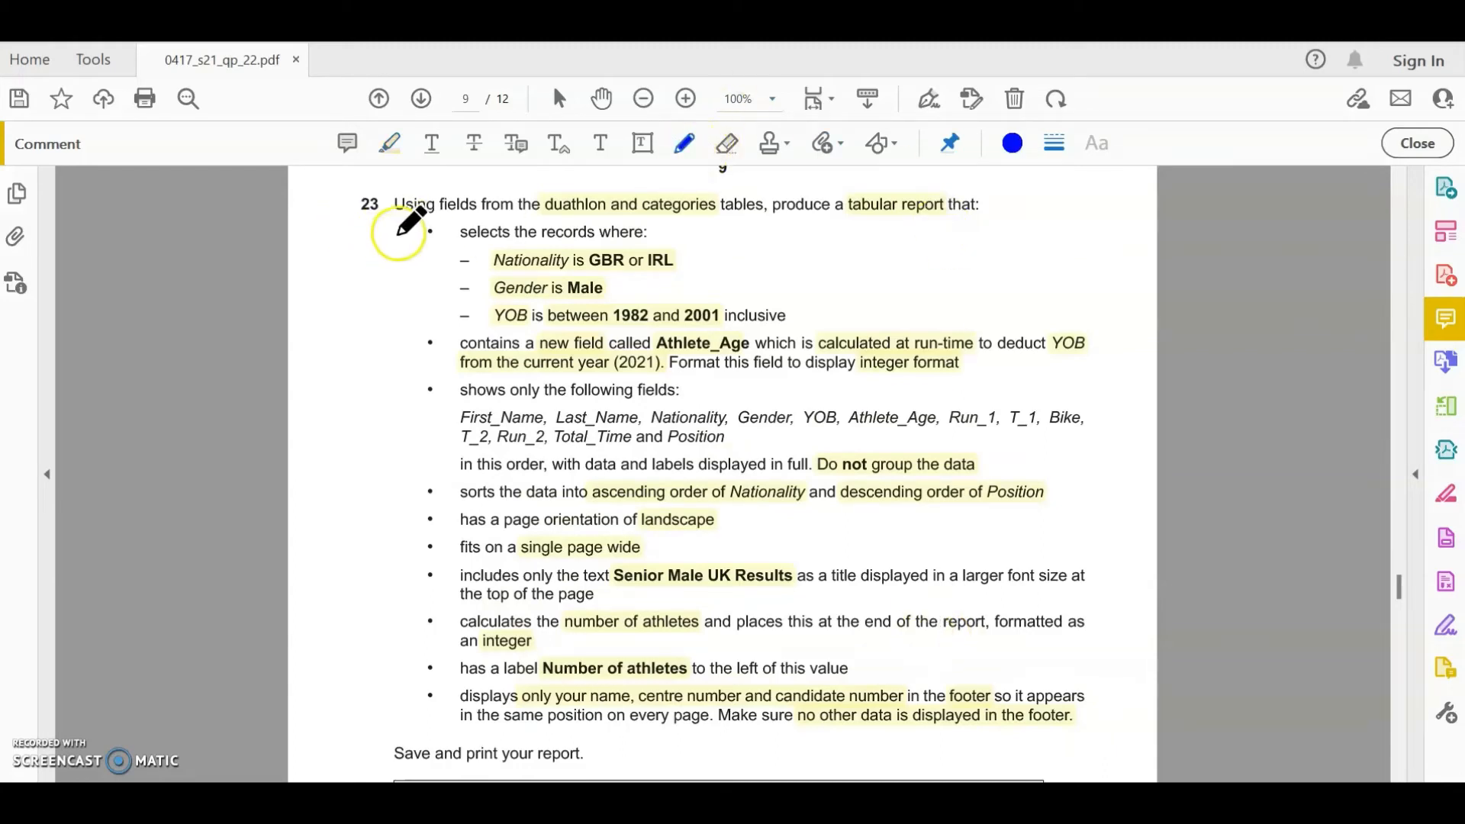
mouse_move(397, 233)
left_mouse_down()
mouse_move(425, 218)
mouse_move(441, 229)
left_mouse_up()
mouse_move(387, 463)
left_mouse_down()
mouse_move(429, 477)
mouse_move(458, 463)
left_mouse_up()
left_click_drag(334, 309, 352, 332)
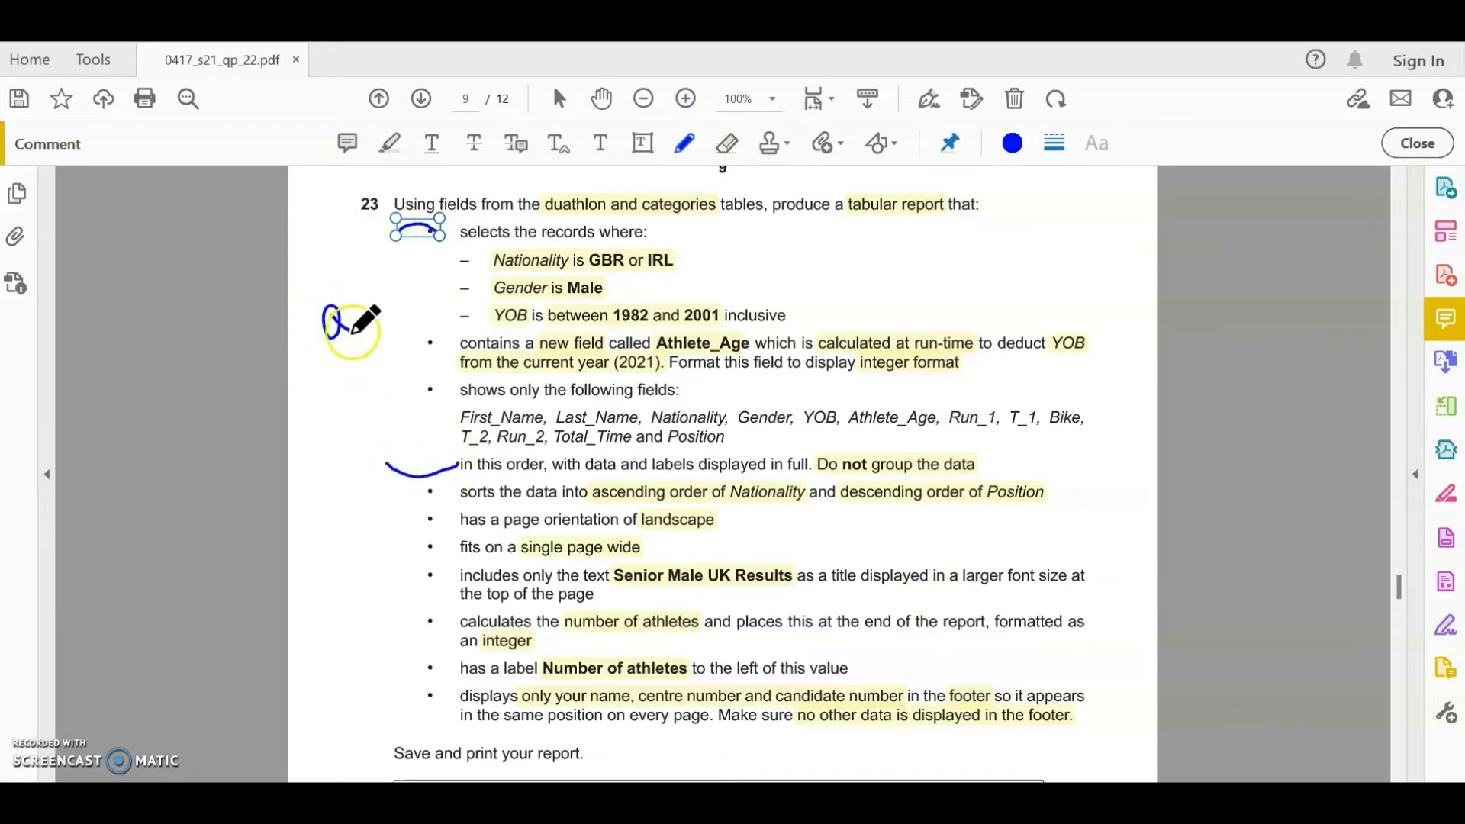
- Bracket the bullets from the required fields down to the footer requirement and mark them "R"
left_click_drag(392, 402, 441, 380)
left_click(399, 692)
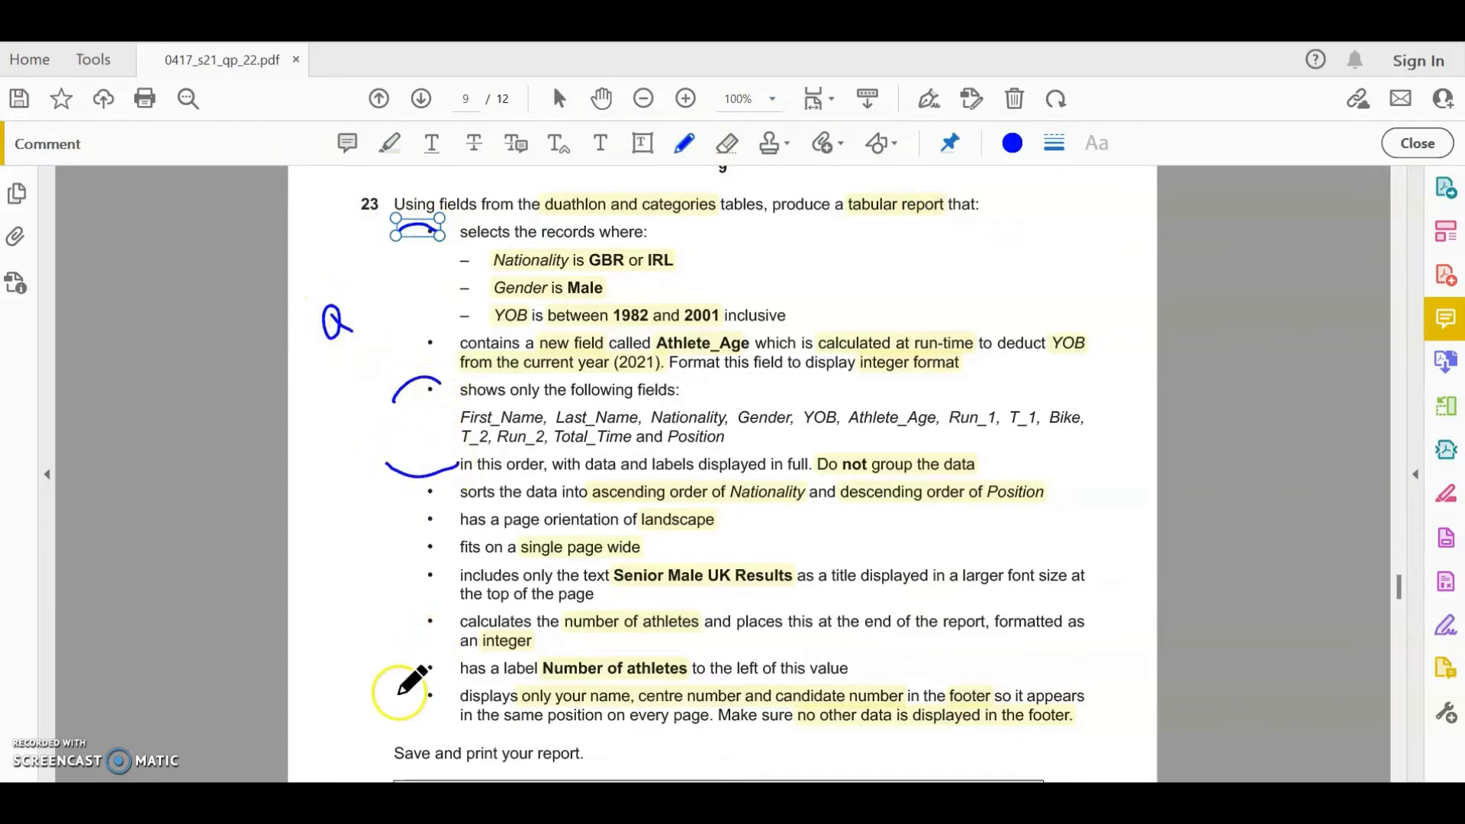
left_click_drag(399, 693, 450, 691)
mouse_move(336, 580)
left_mouse_down()
mouse_move(331, 557)
mouse_move(360, 578)
left_mouse_up()
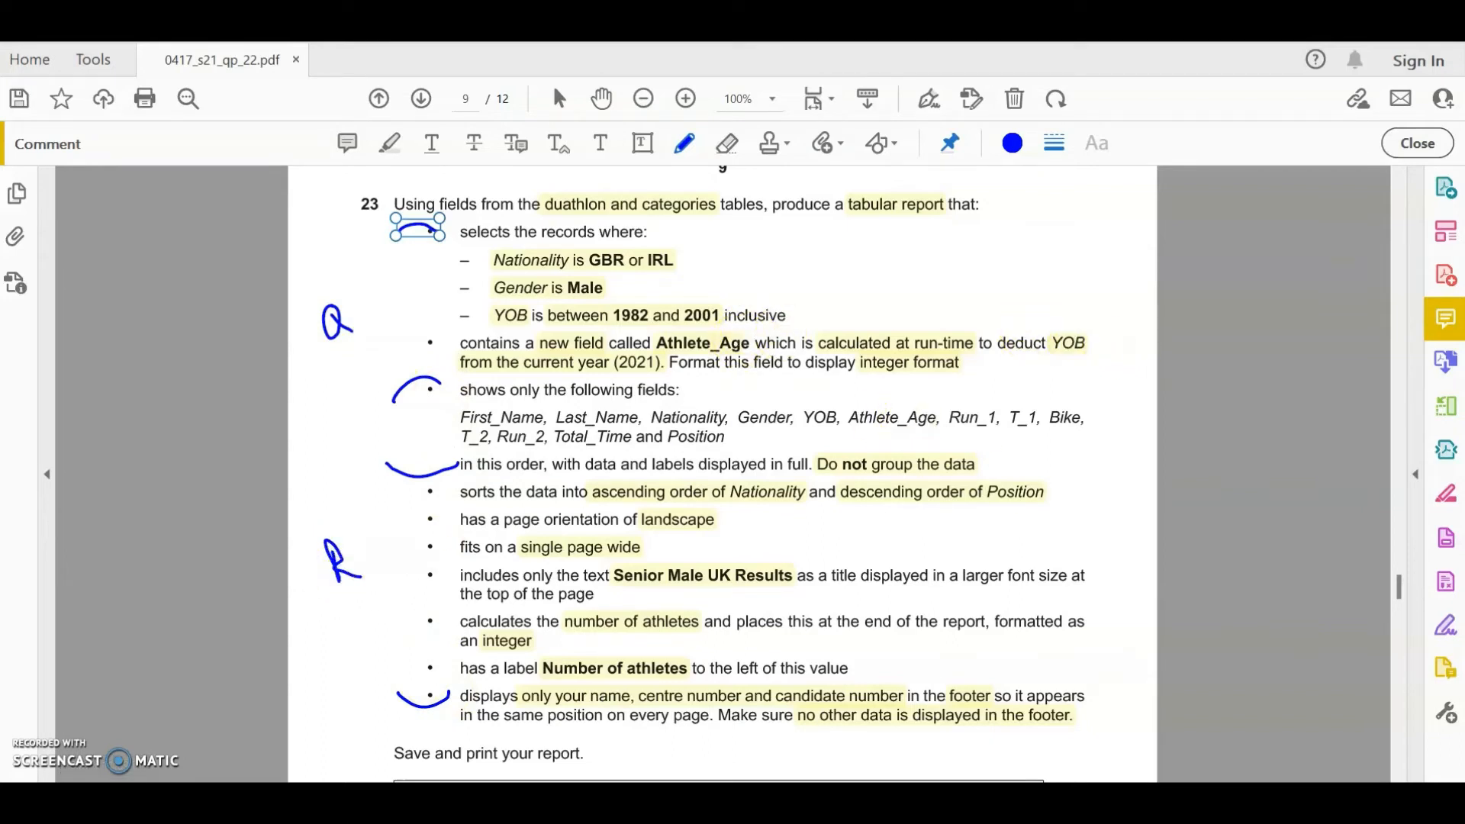
- Switch back to Access and close the Non-Ranking Elite Athletes report, saving its changes, and the matching query
key("alt+Tab")
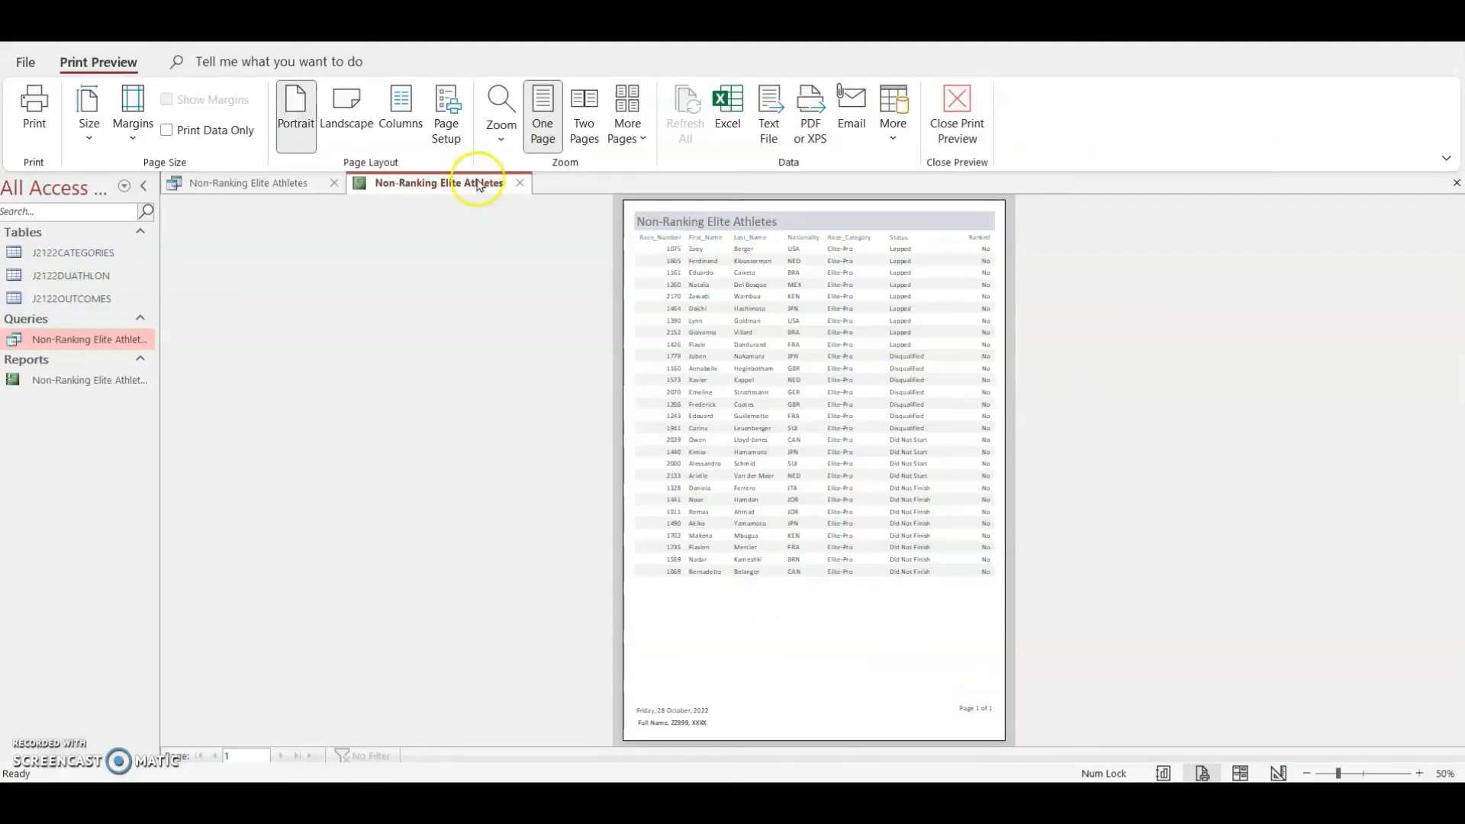
left_click(520, 184)
left_click(666, 452)
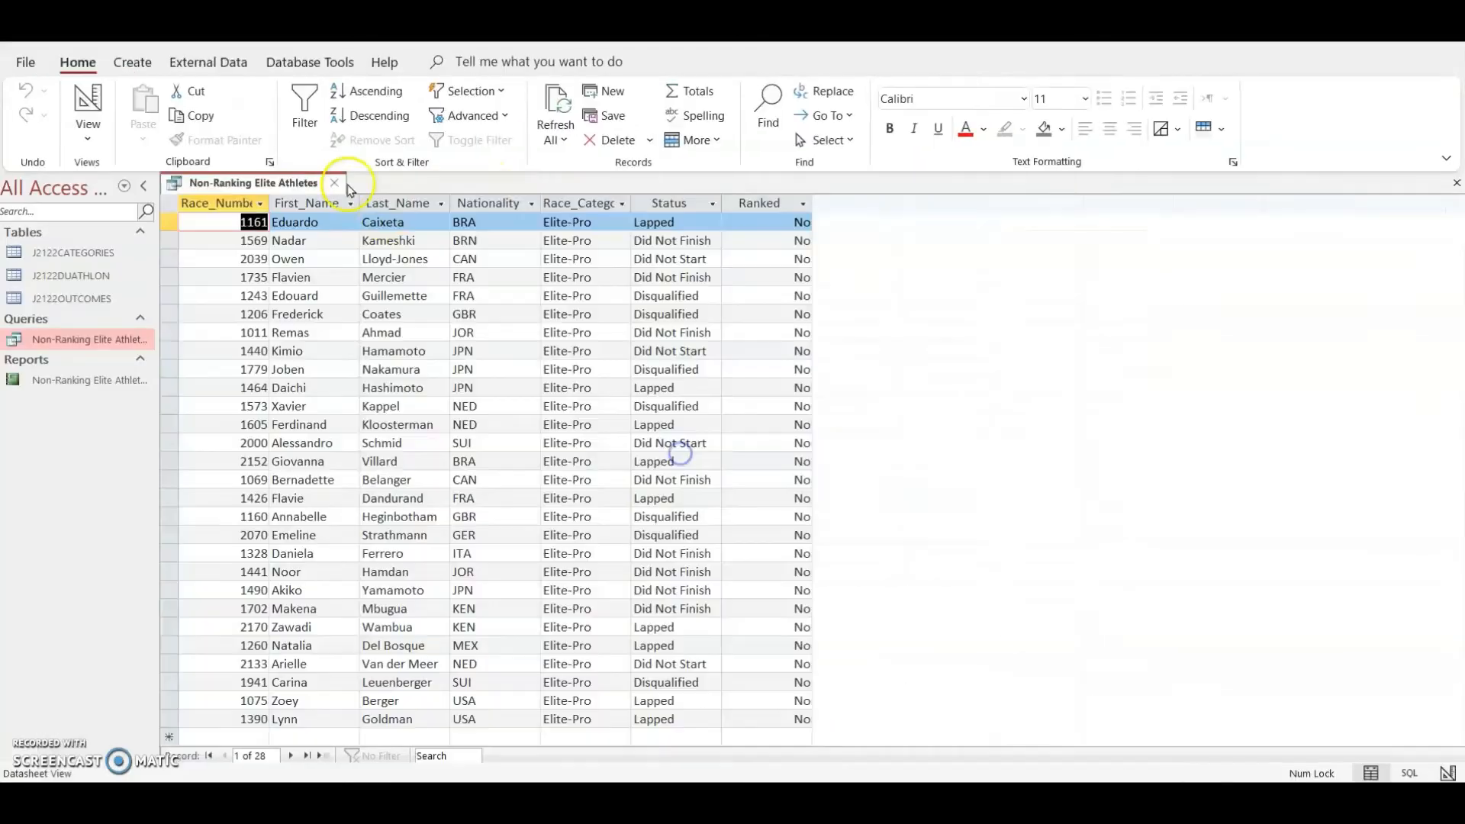
left_click(341, 181)
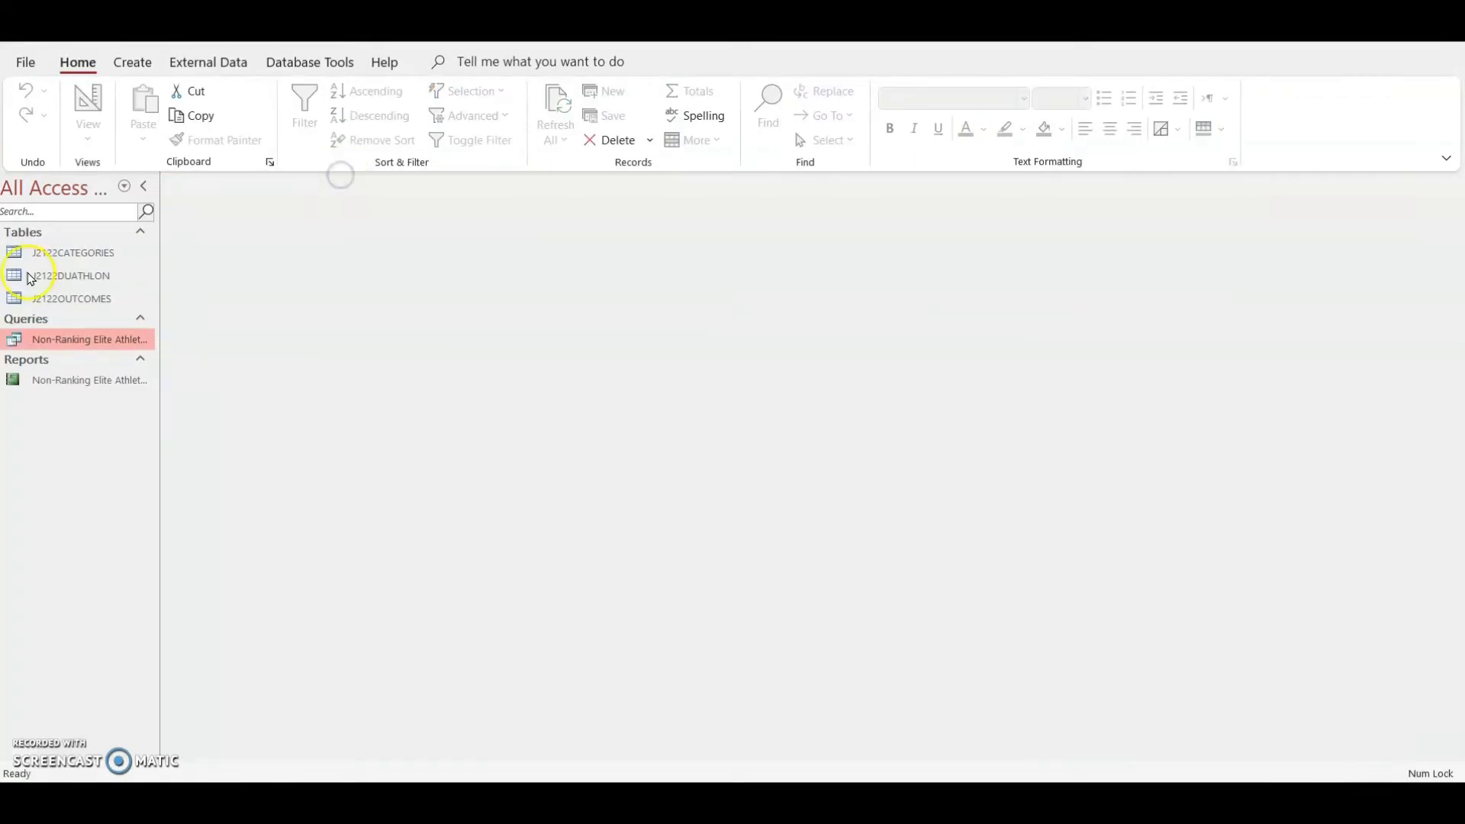
- Examine the YOB column in the J2122DUATHLON table and close the table
double_click(90, 280)
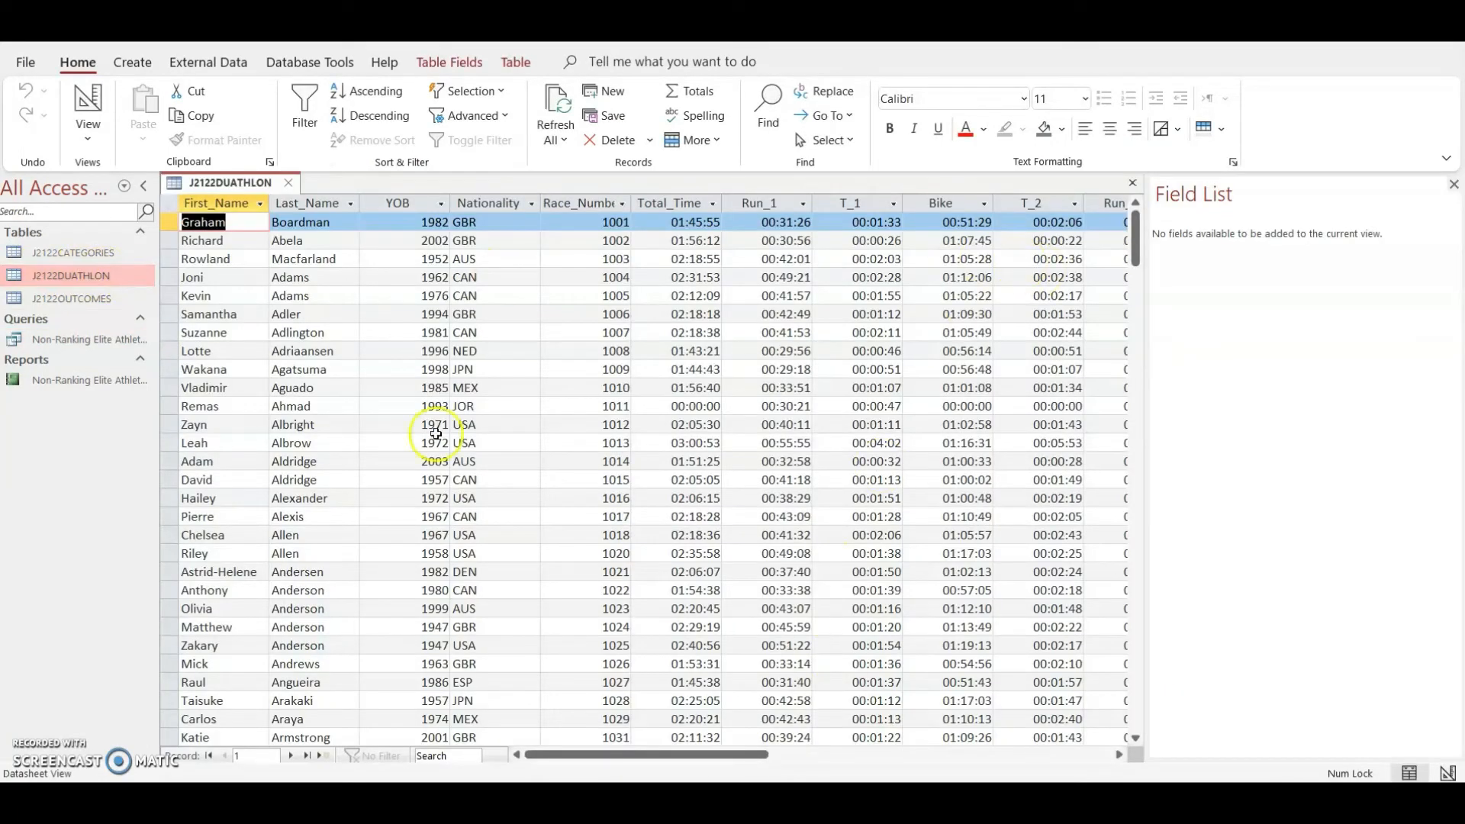
left_click(396, 202)
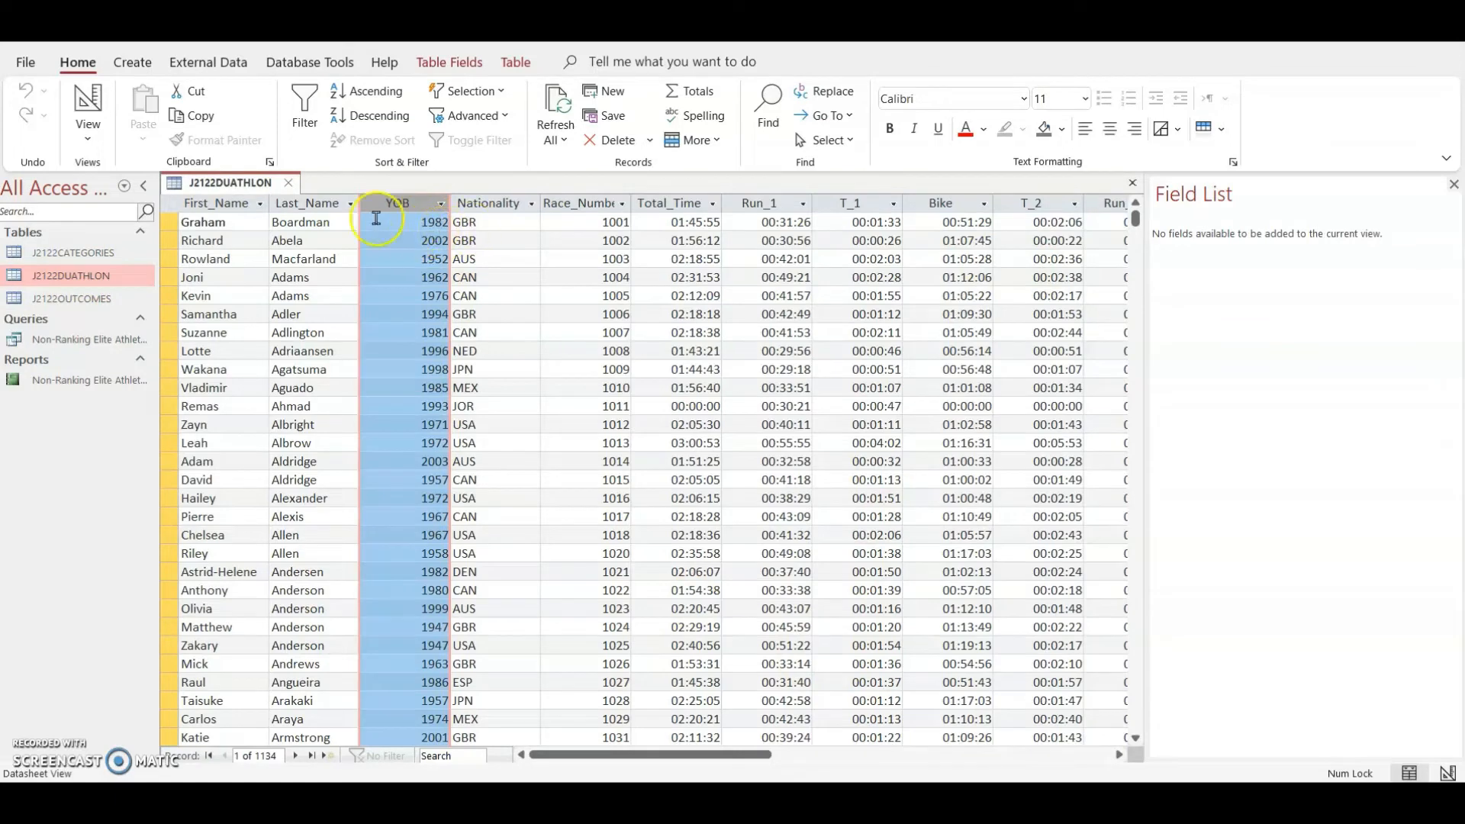
left_click(287, 182)
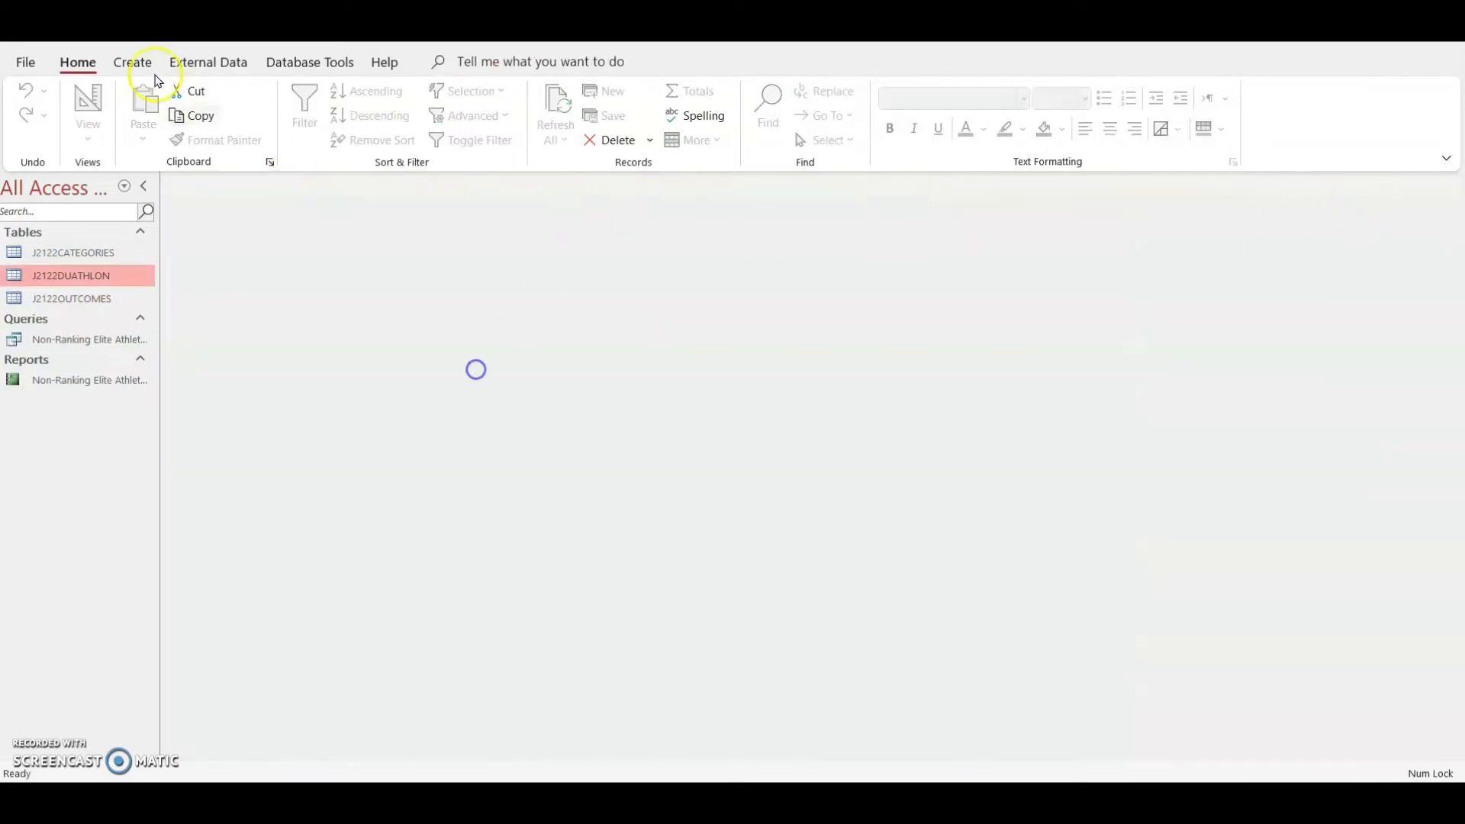
- Create a new query in Design View with the J2122DUATHLON table and lengthen its field list to show every field
left_click(138, 61)
left_click(310, 123)
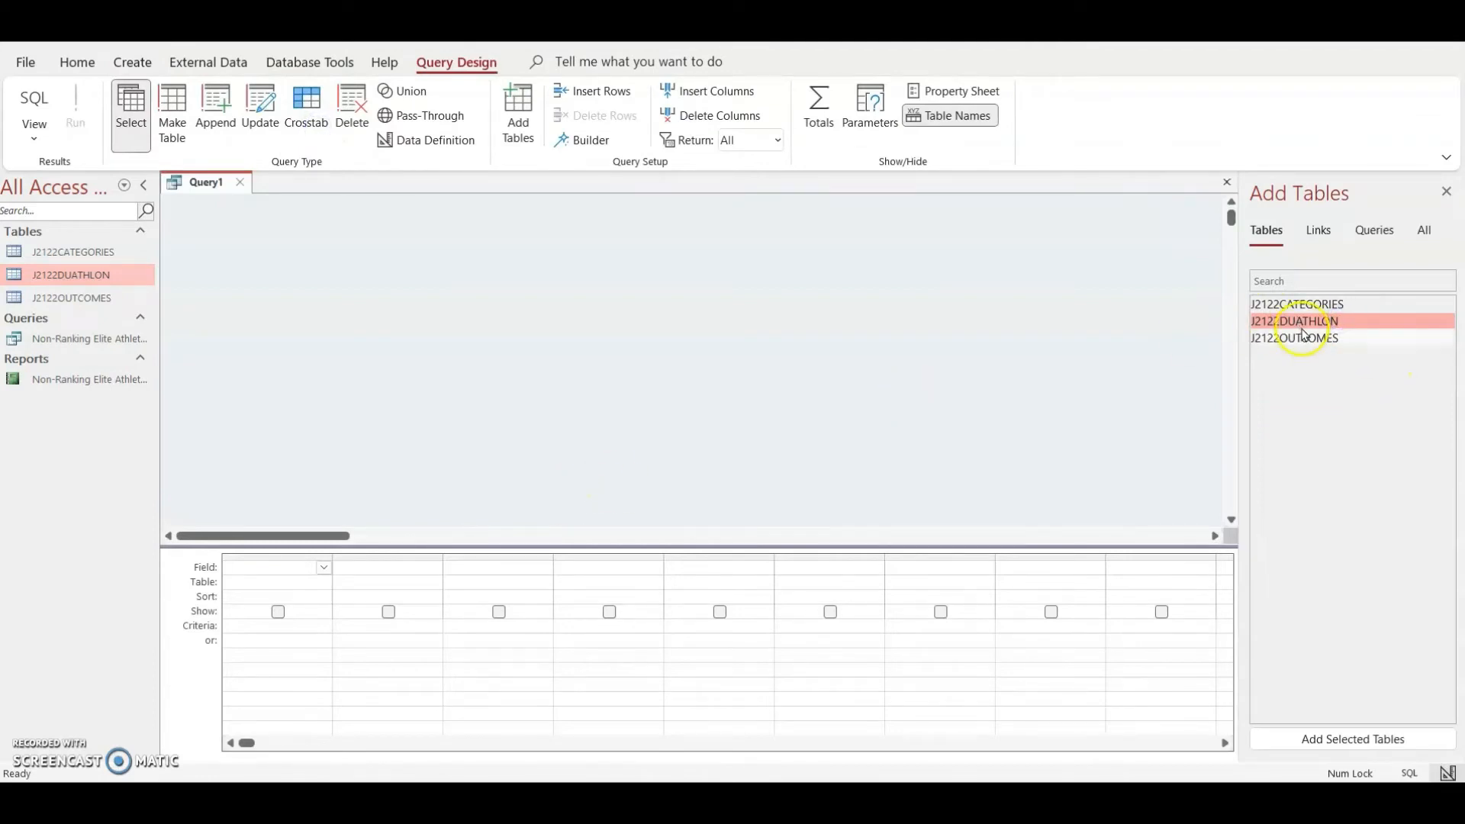
left_click(1371, 739)
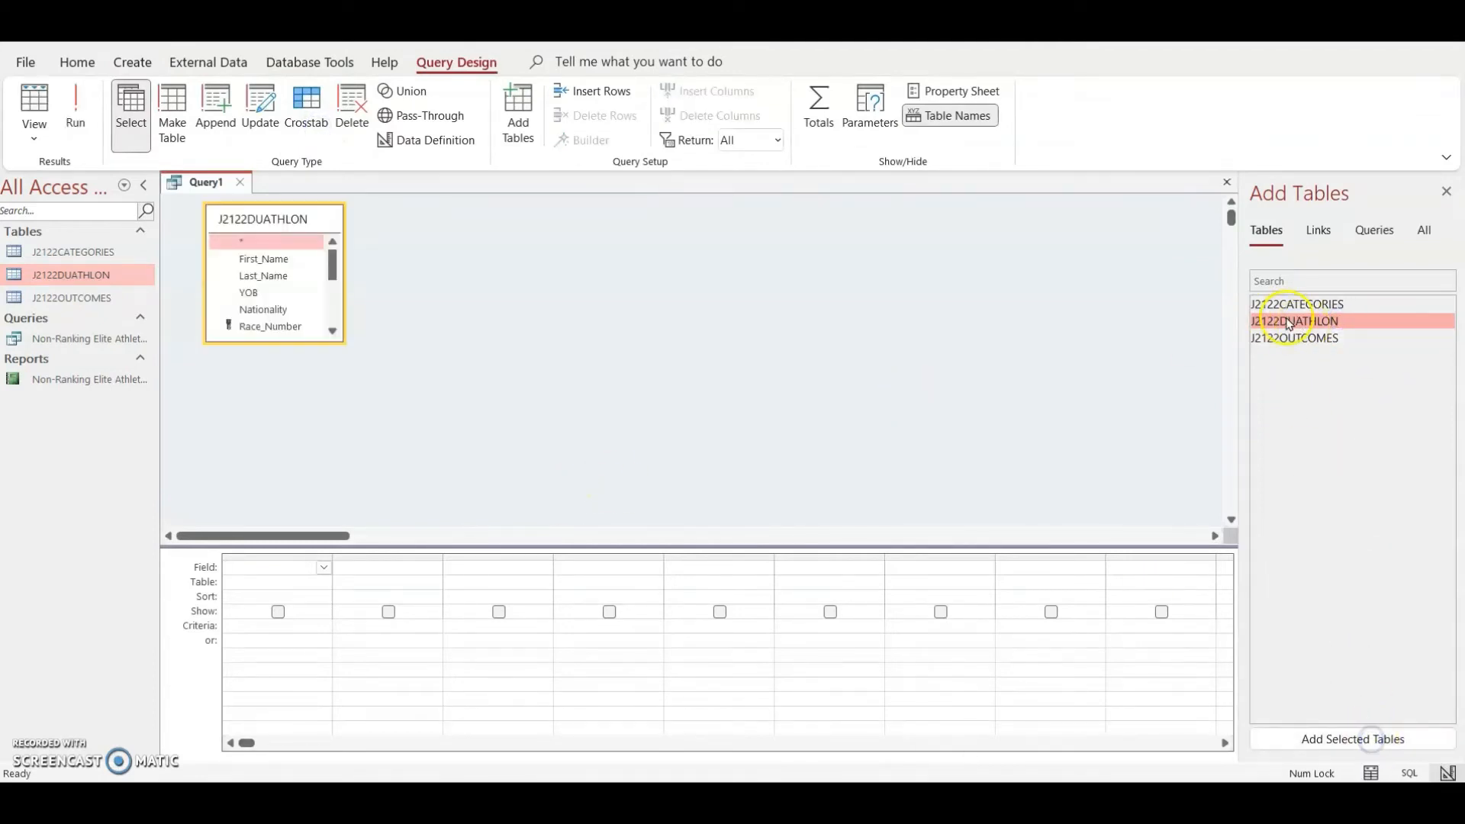
left_click_drag(333, 341, 343, 502)
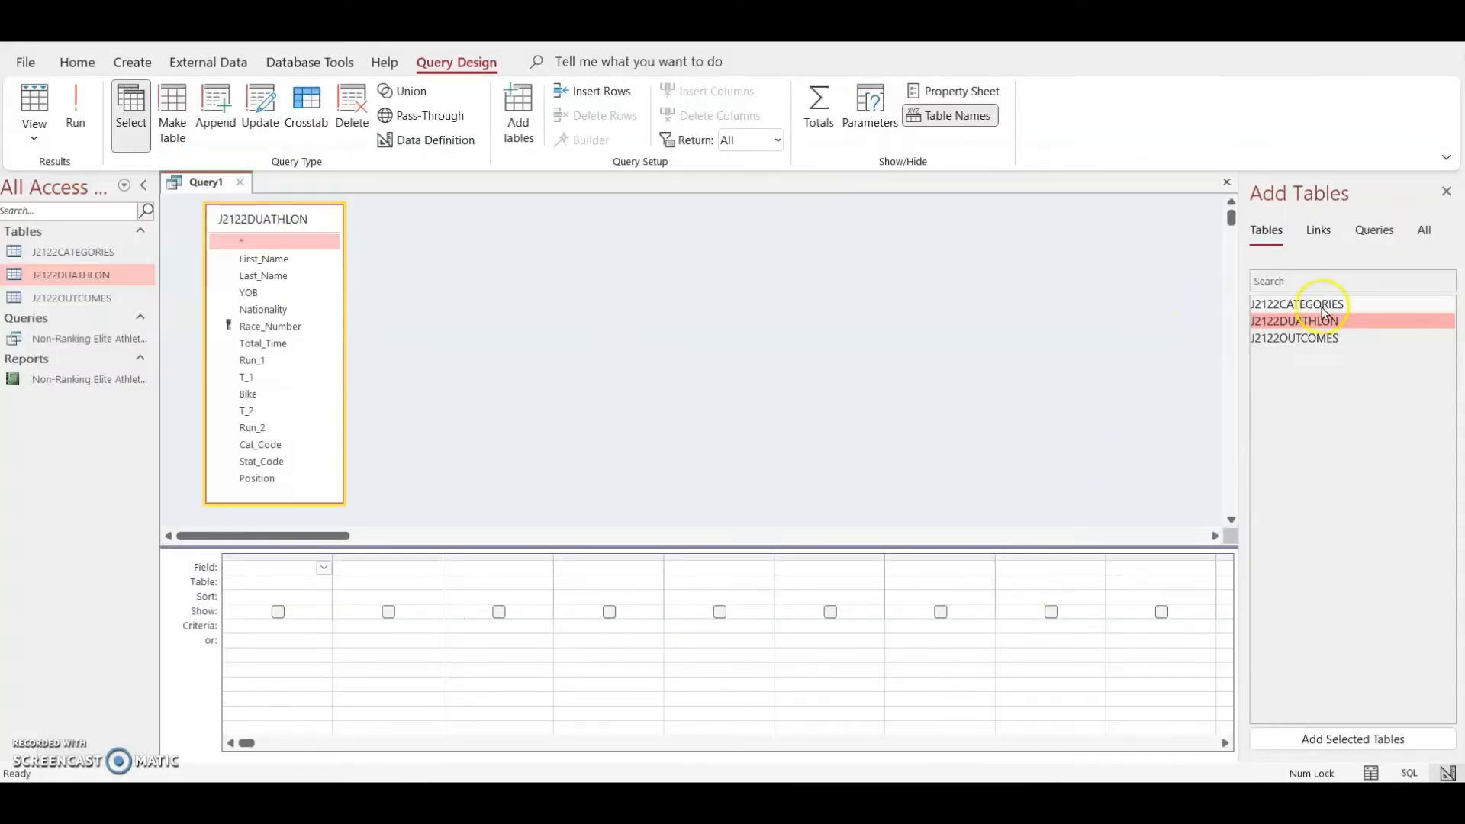
- Add the J2122CATEGORIES table to the query, close the table picker and place it farther from the duathlon table
left_click(1320, 304)
left_click(1363, 737)
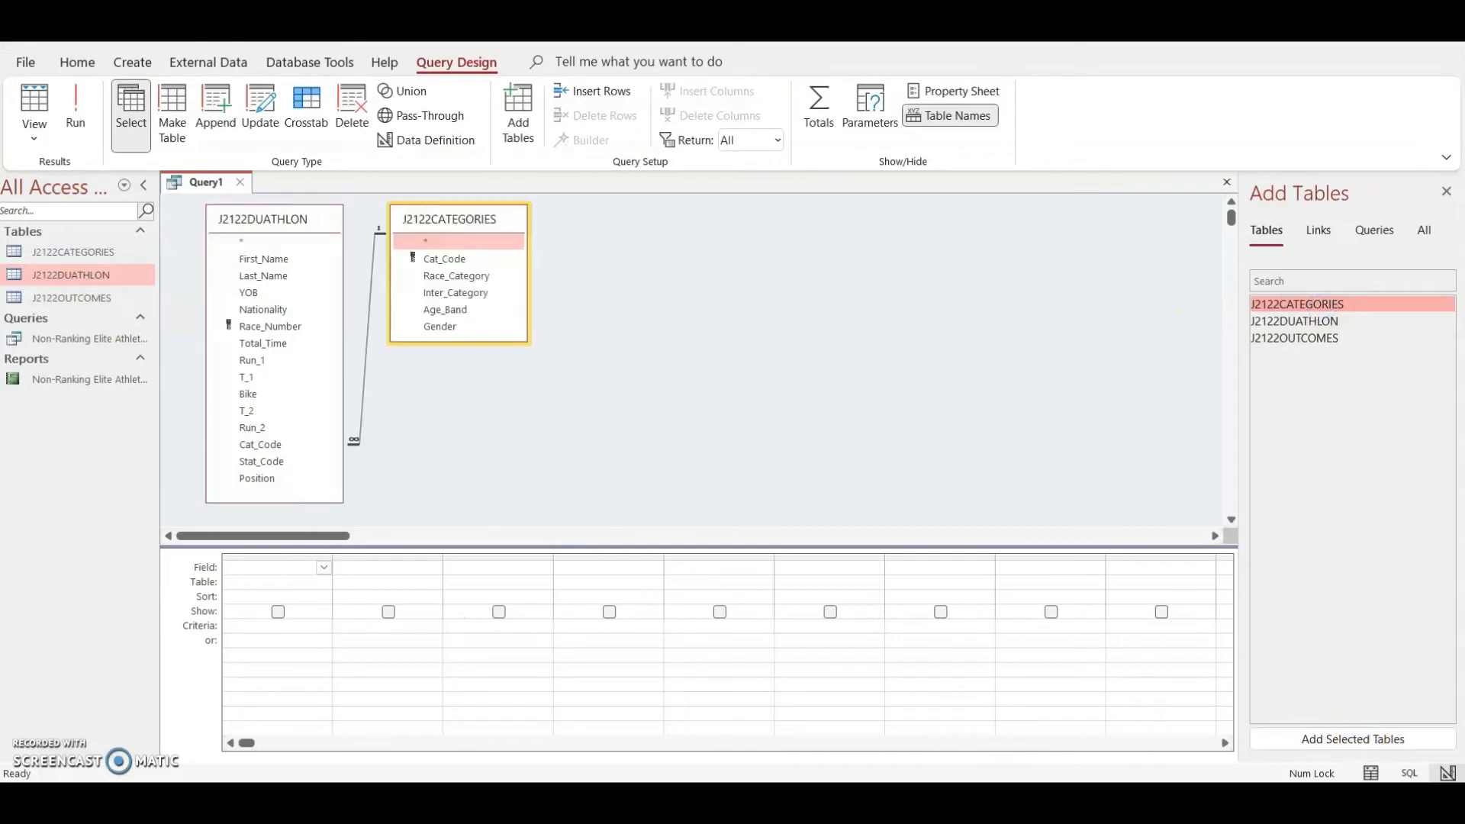
left_click(1447, 191)
left_click_drag(593, 238, 603, 241)
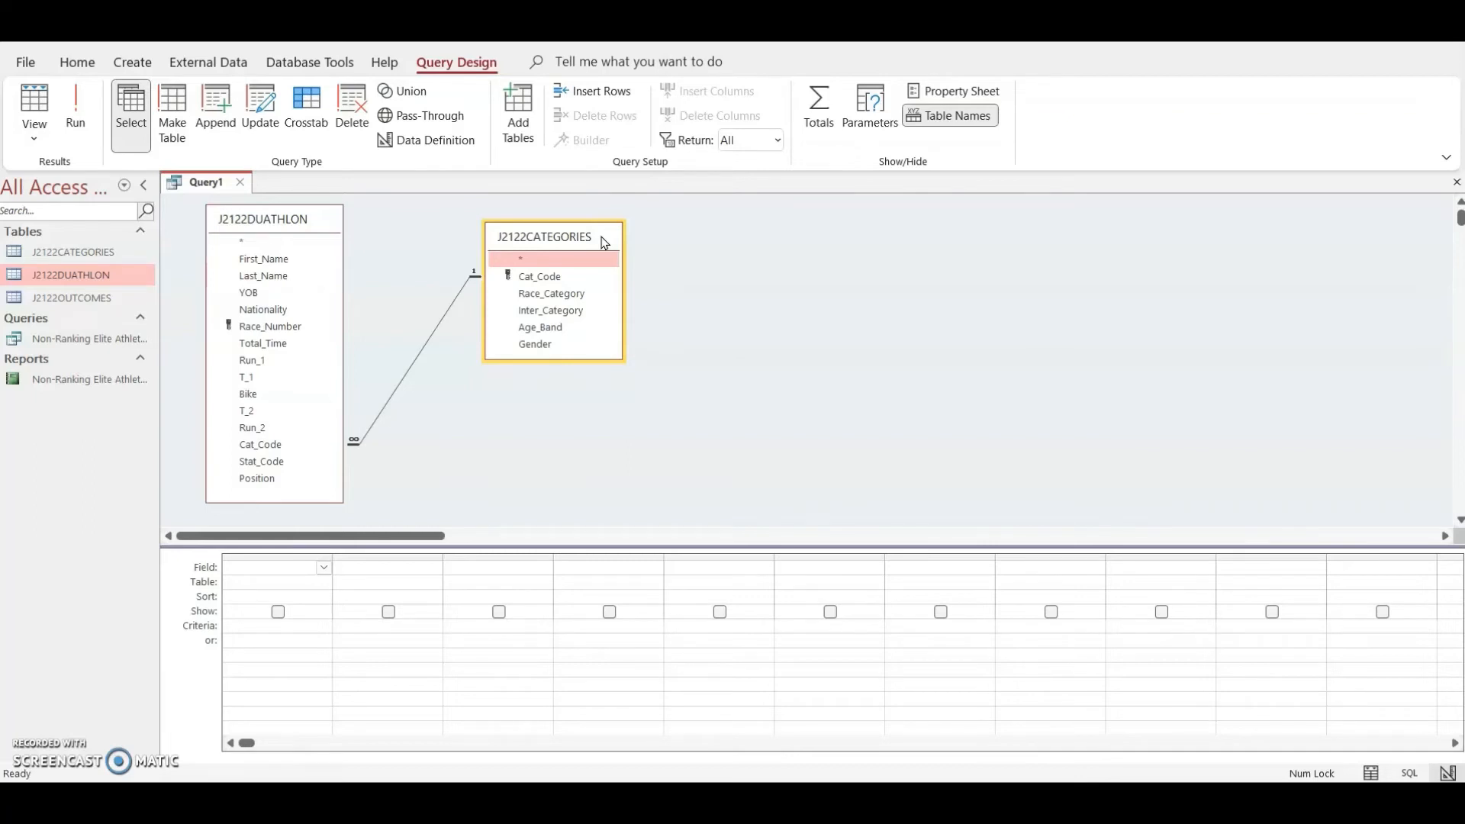
- Add First_Name, Last_Name, Nationality, Gender and YOB to the query grid in that order
double_click(273, 257)
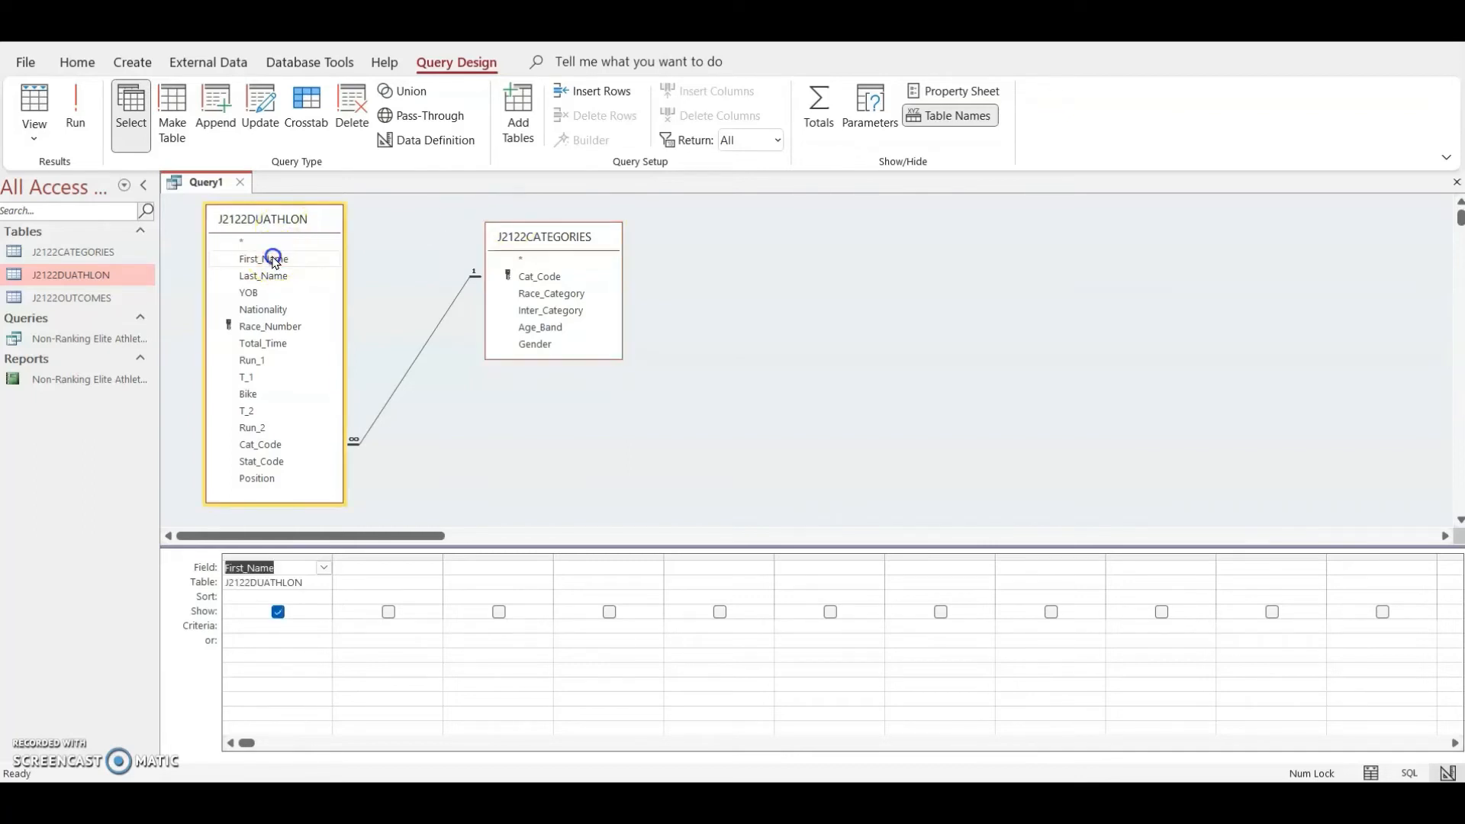
double_click(275, 277)
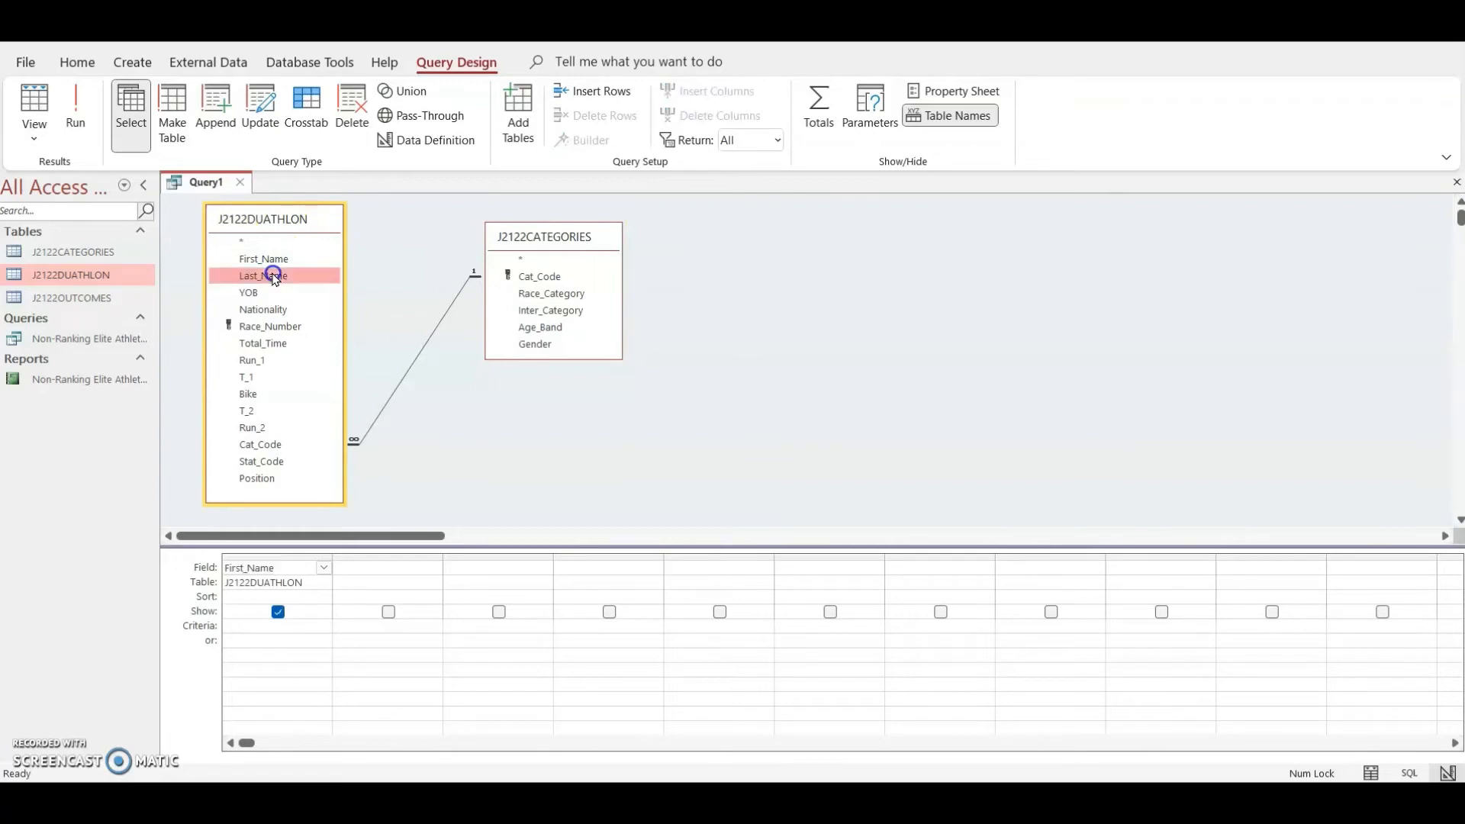
left_click(275, 312)
double_click(275, 311)
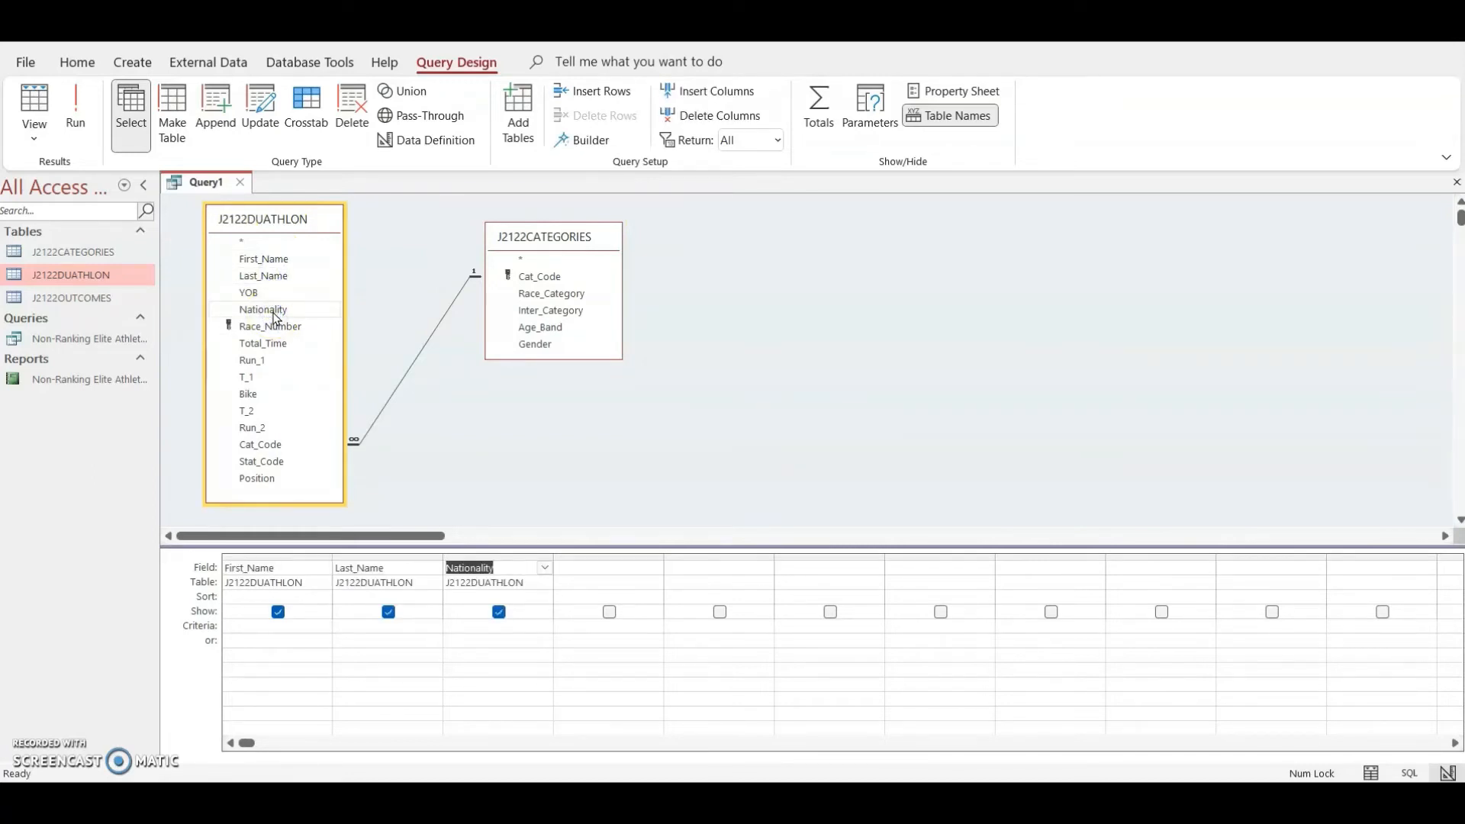
double_click(536, 344)
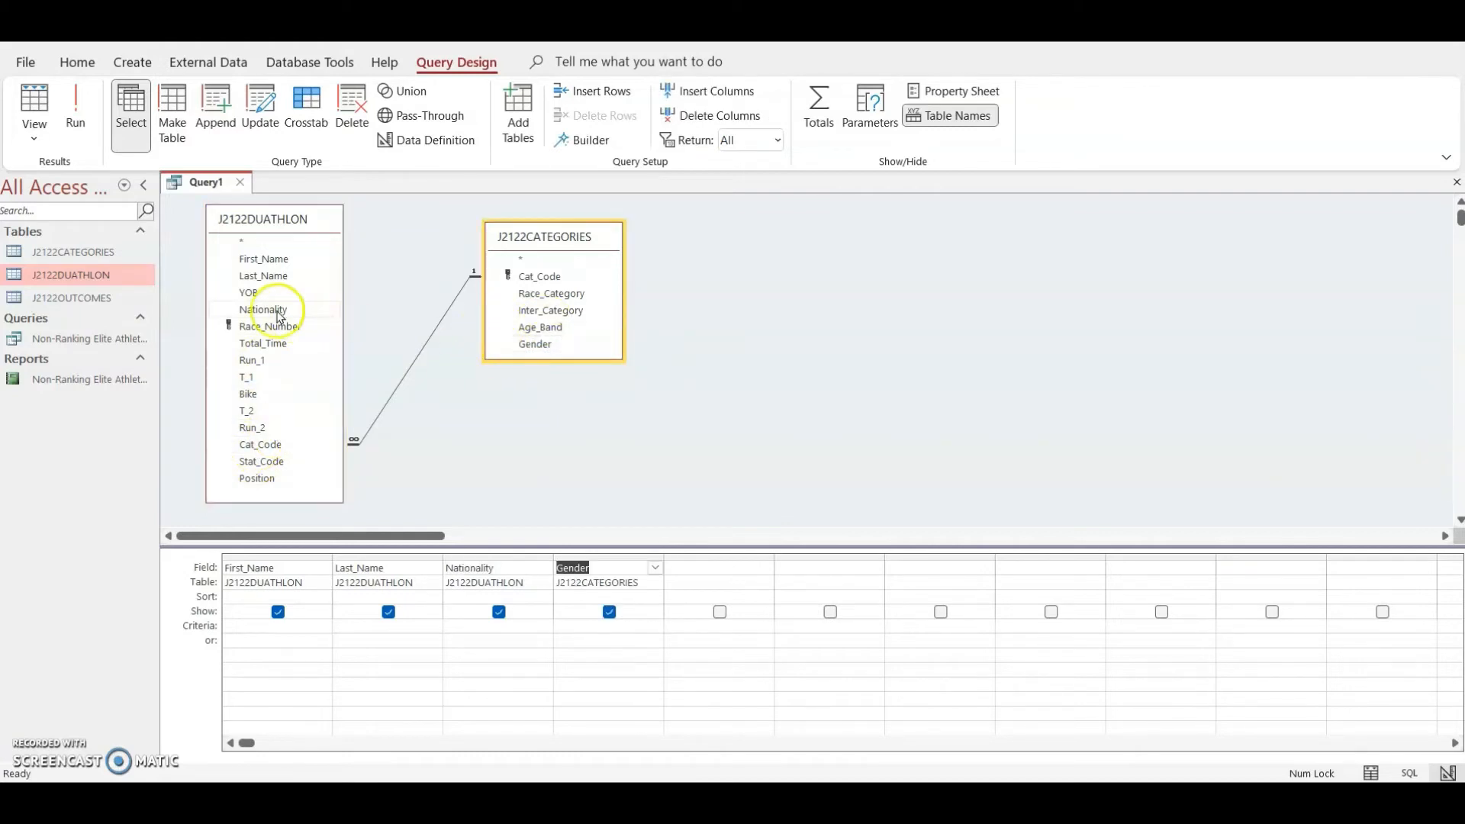
double_click(247, 295)
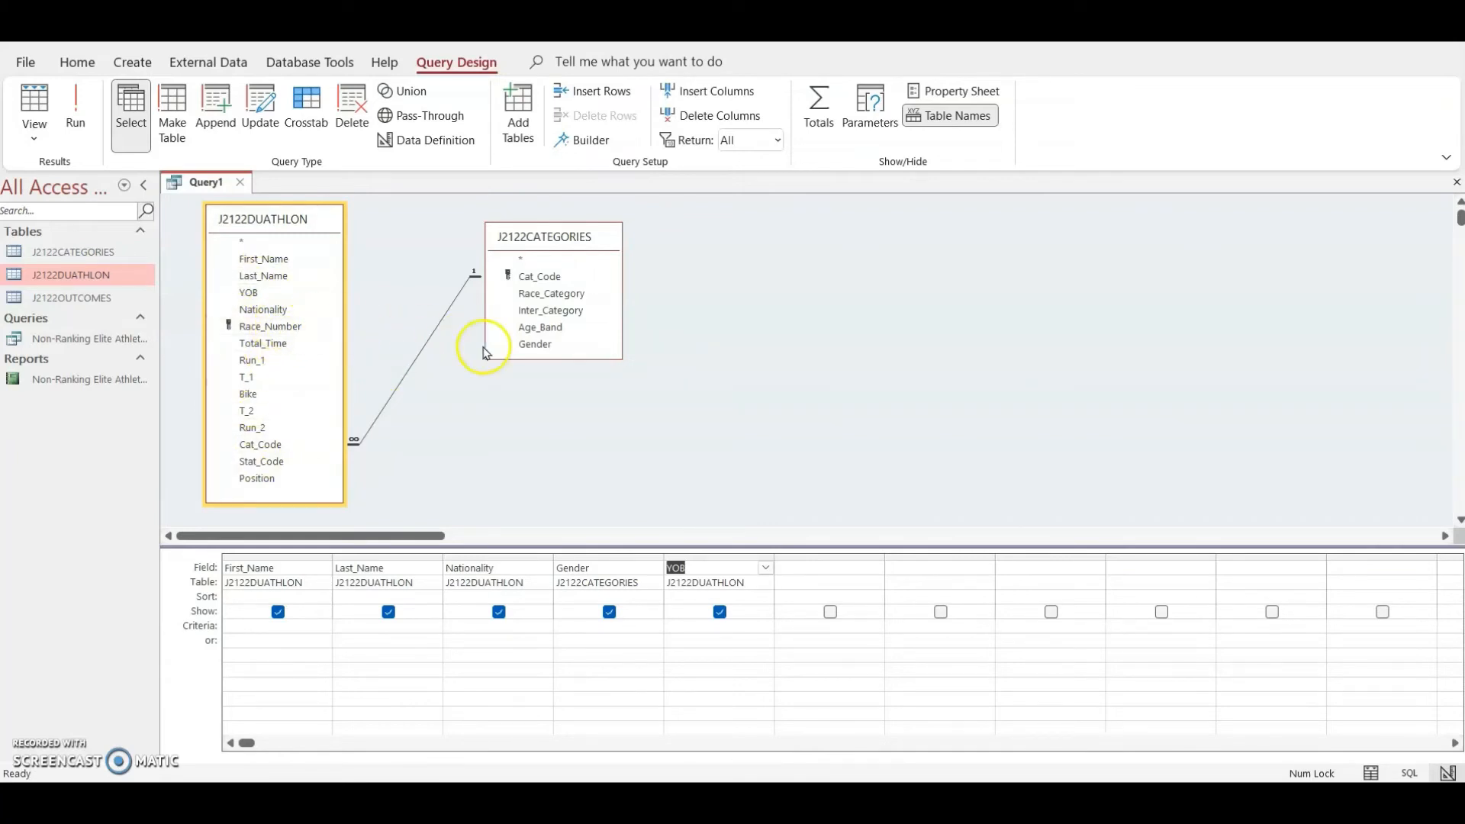
- Check question 23, add the calculated field Athlete_Age: 2022-[YOB] after YOB and widen its column to show the whole expression
key("alt+Tab")
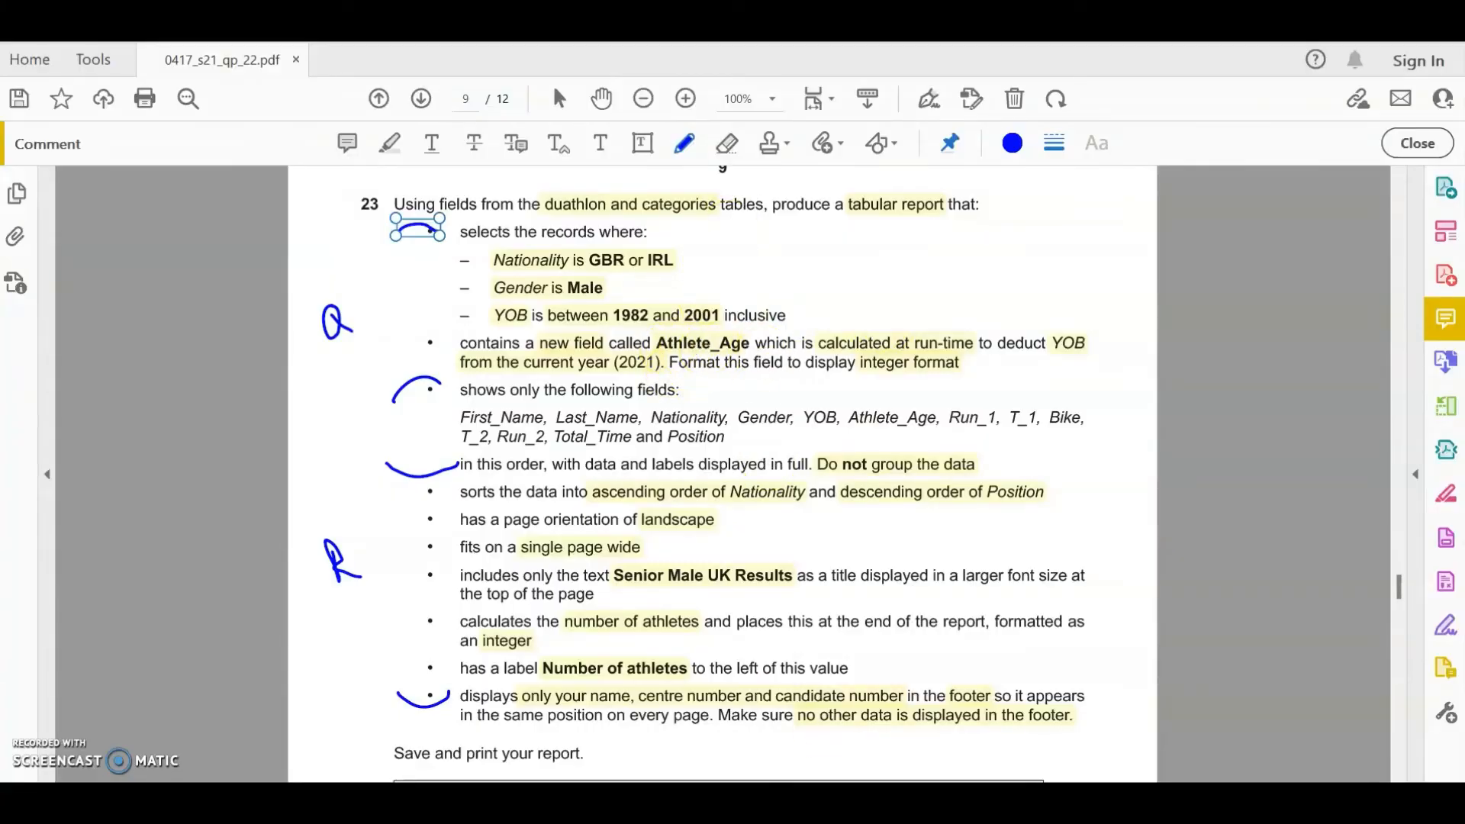
left_click(836, 802)
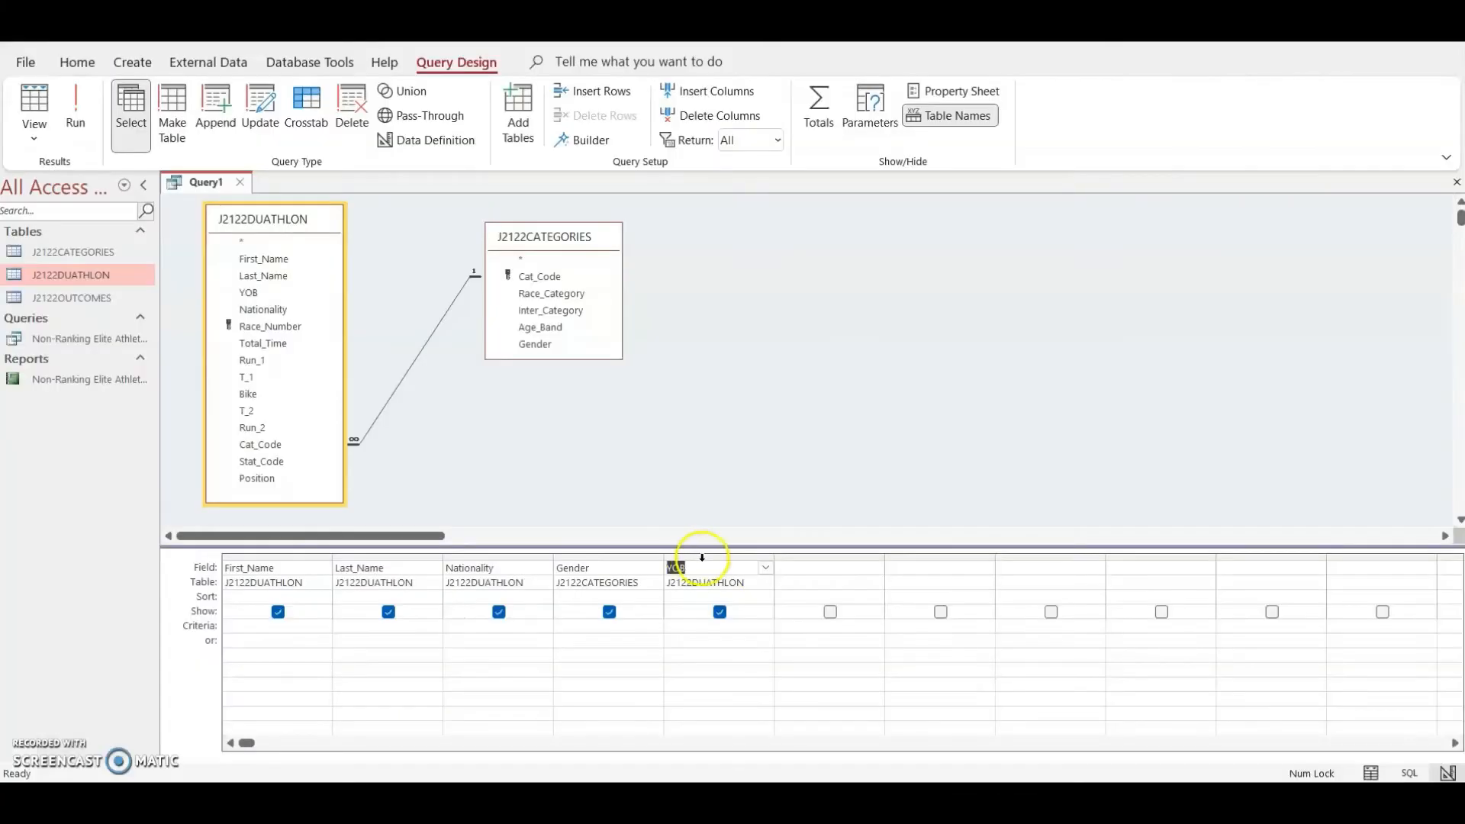
left_click(793, 567)
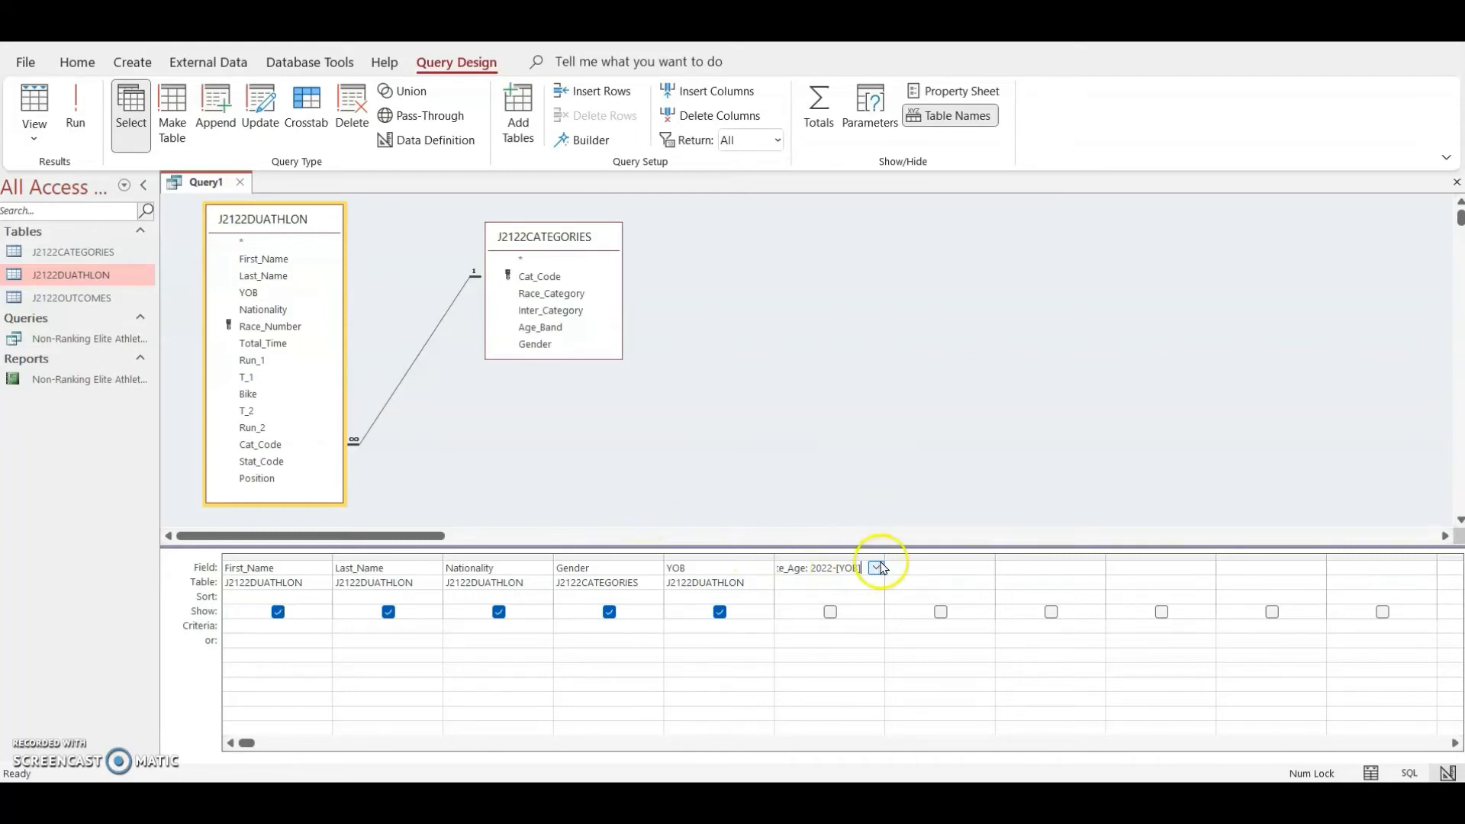
left_click_drag(885, 556, 945, 556)
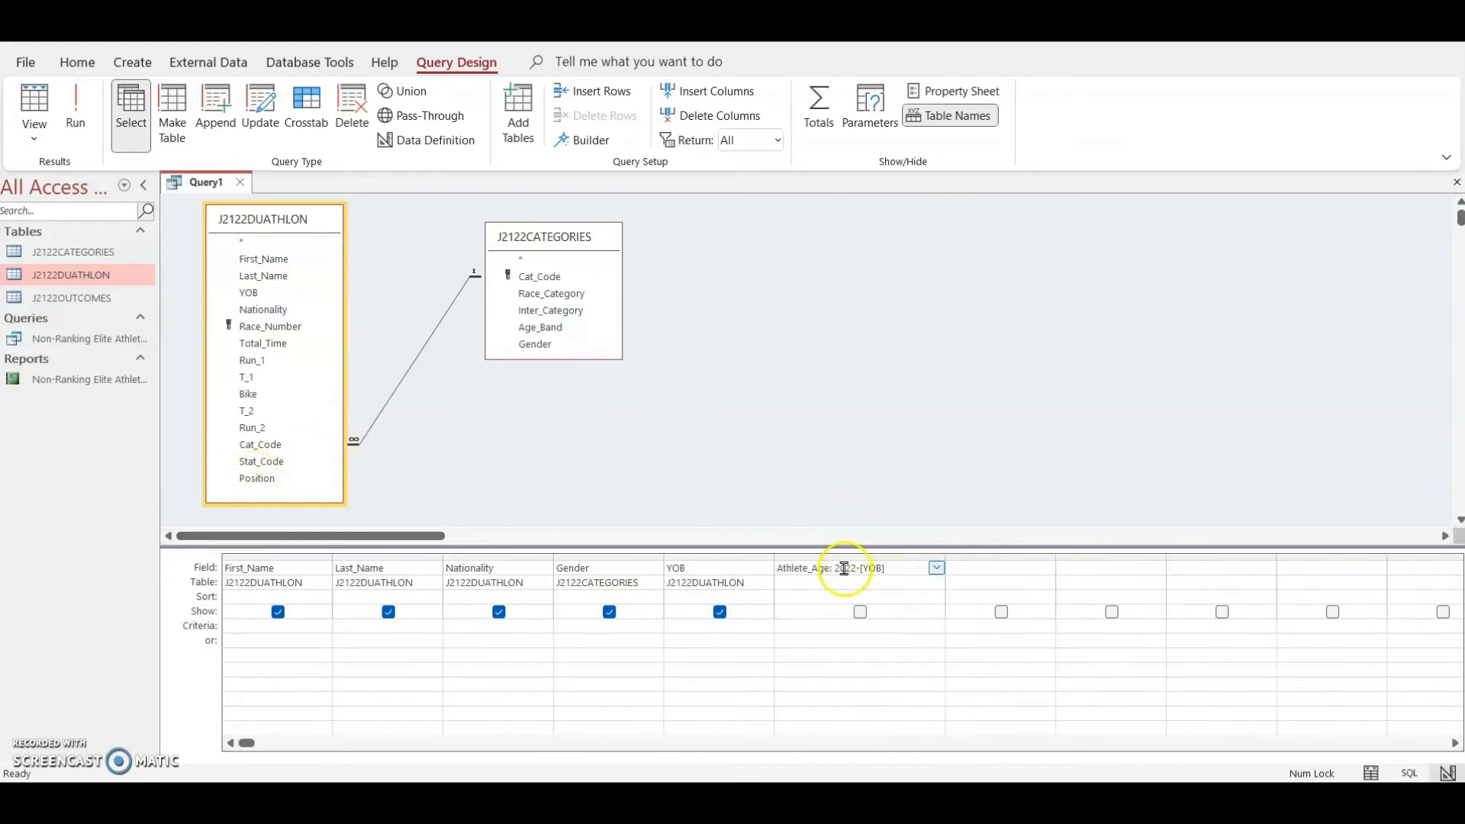
- Switch to the exam paper, underline "current year" in the Athlete_Age requirement and return to Access
left_click(794, 802)
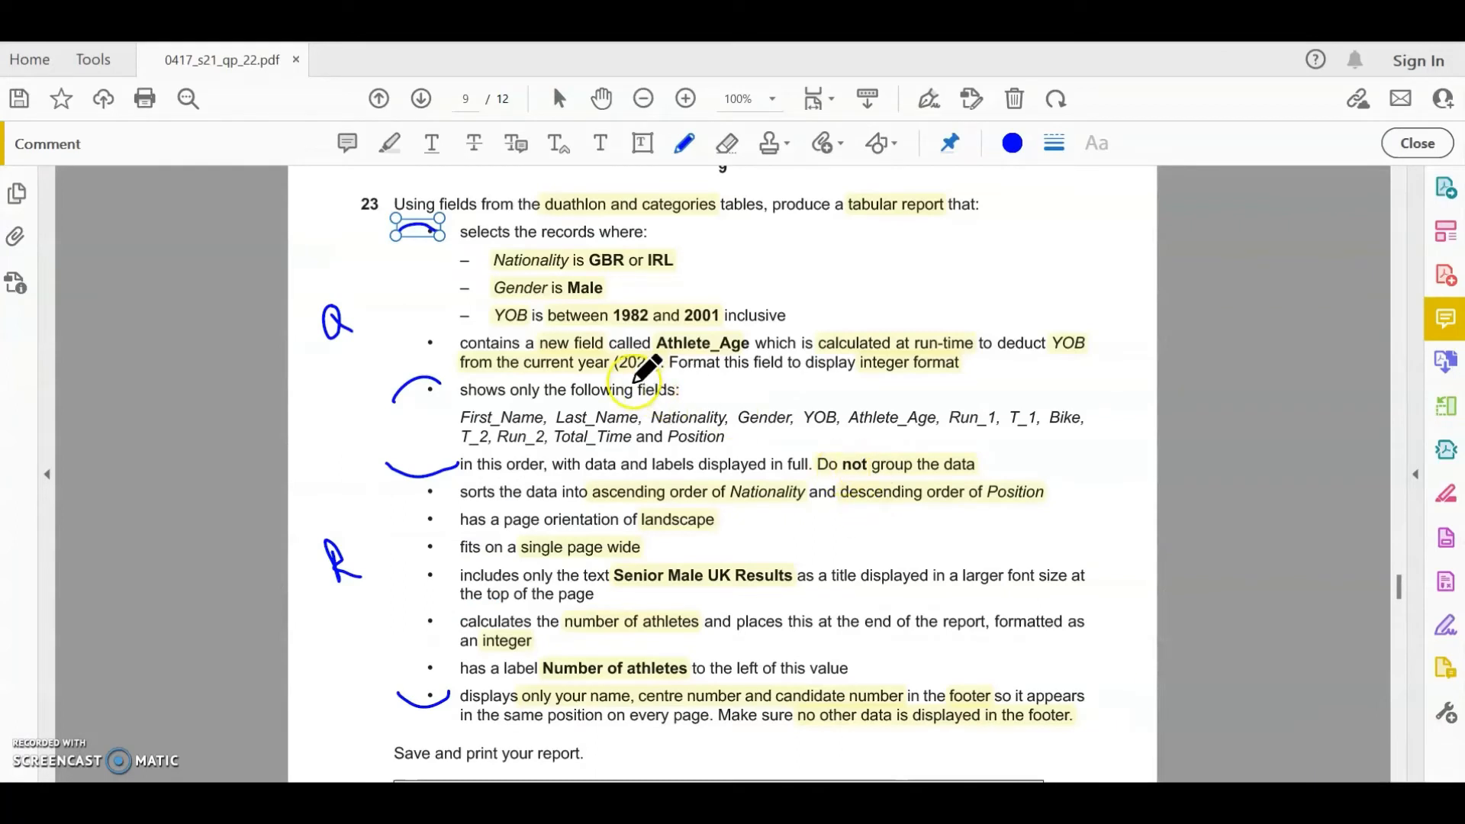
left_click_drag(530, 375, 602, 379)
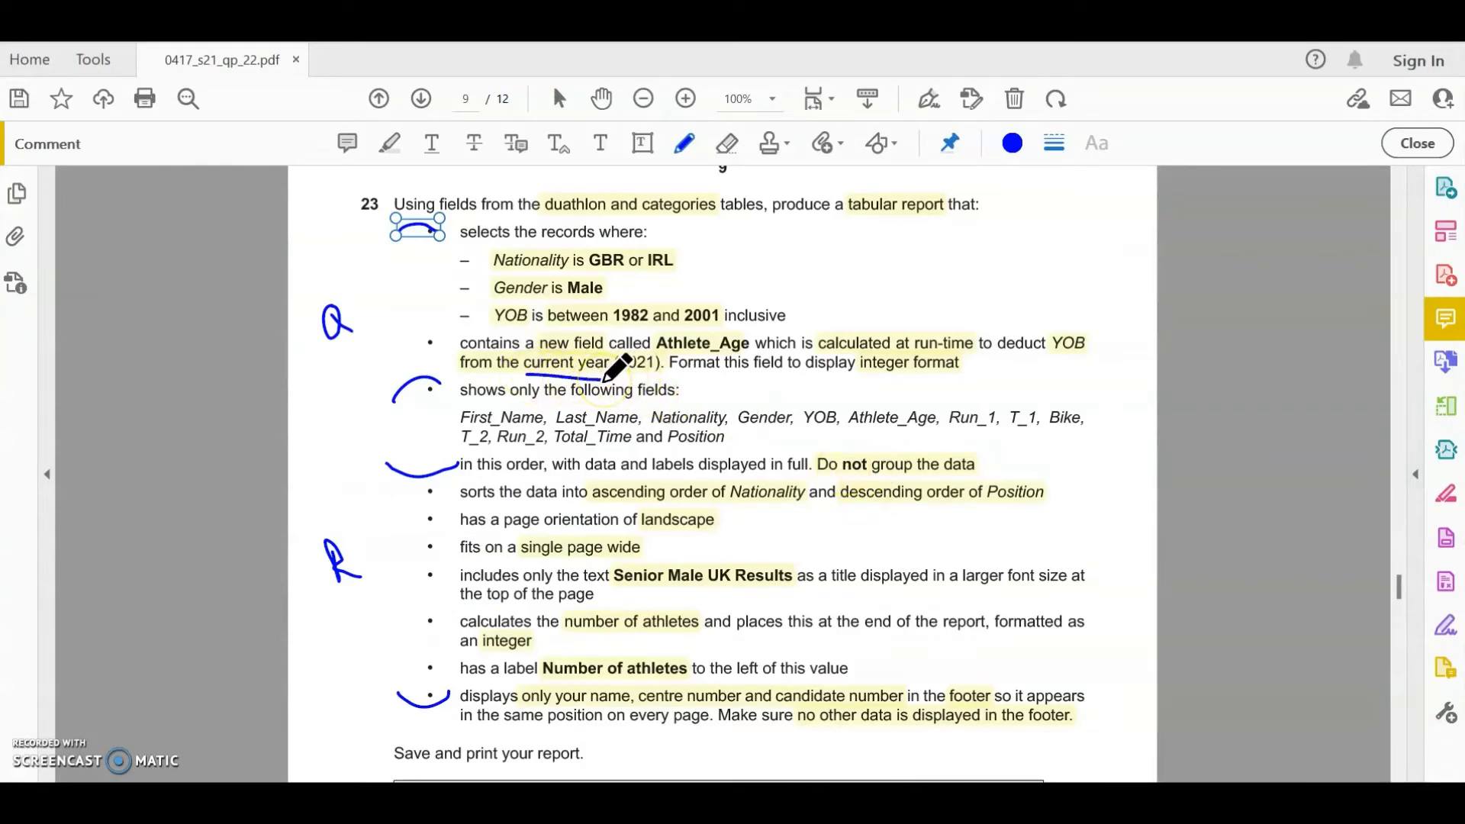
key("alt+Tab")
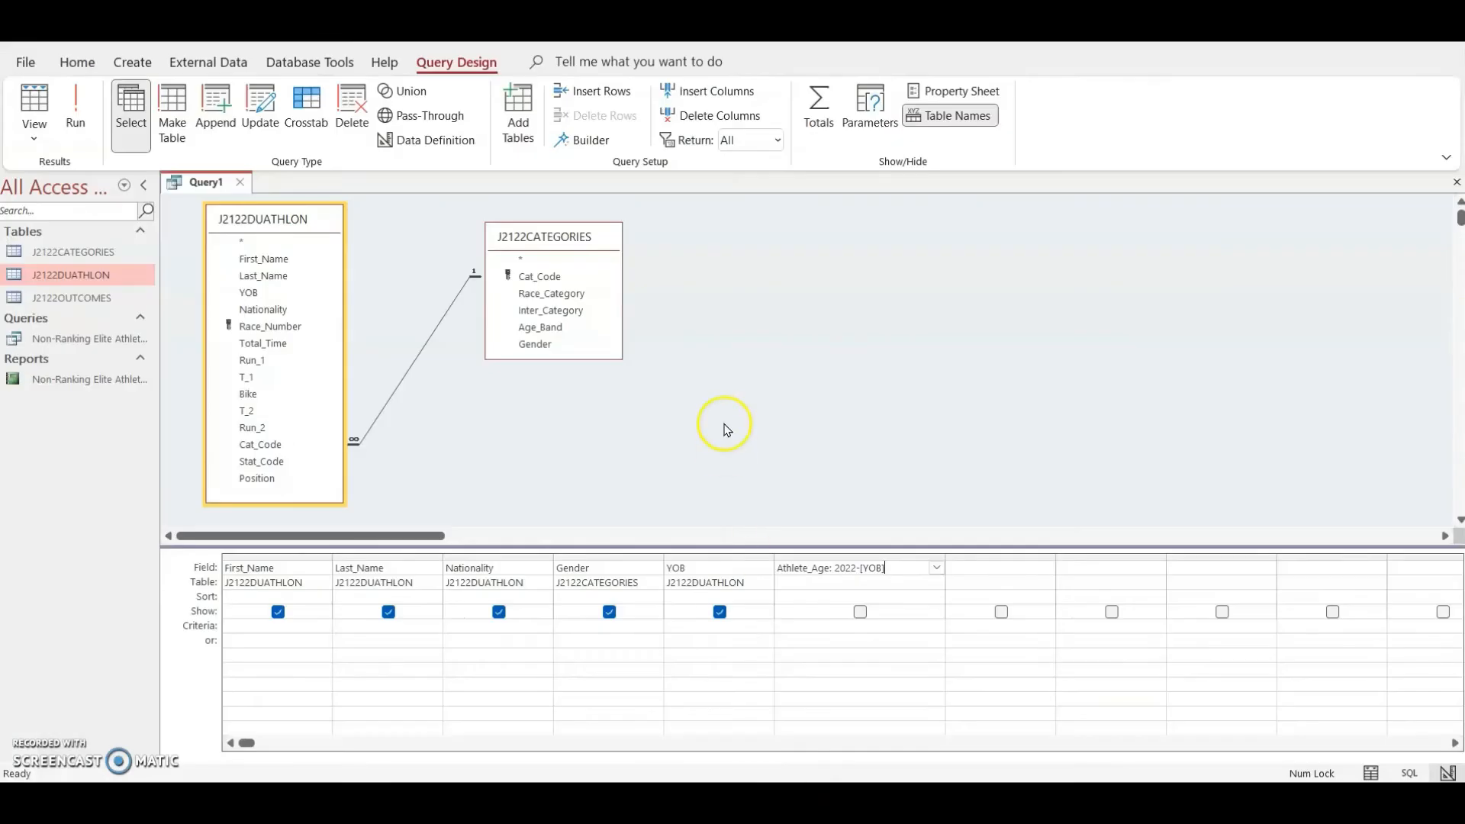
- Add Run_1, T_1, Bike, T_2, Run_2, Total_Time and Position to the query grid after Athlete_Age
left_click(977, 566)
double_click(255, 360)
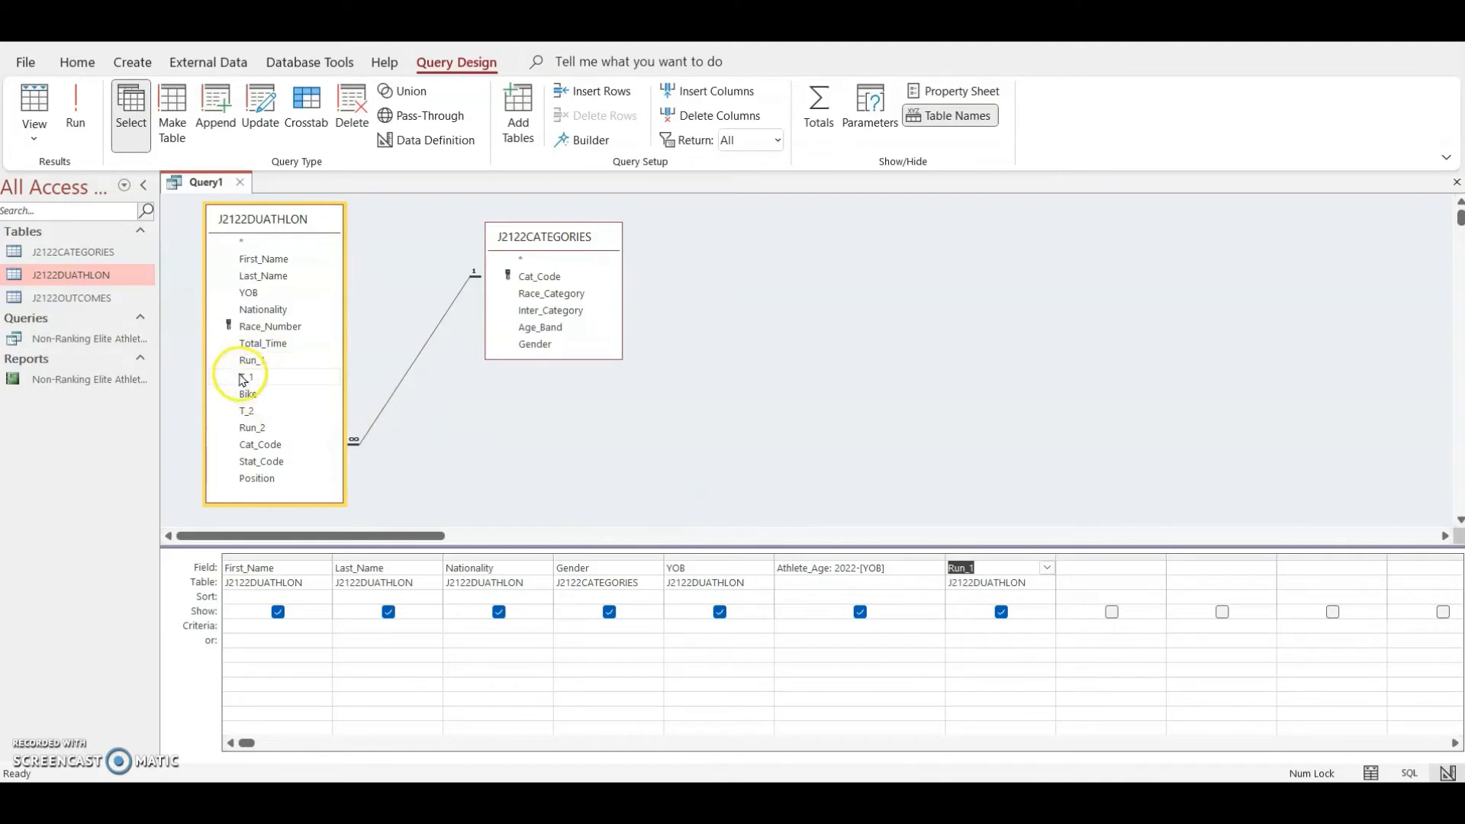
double_click(243, 377)
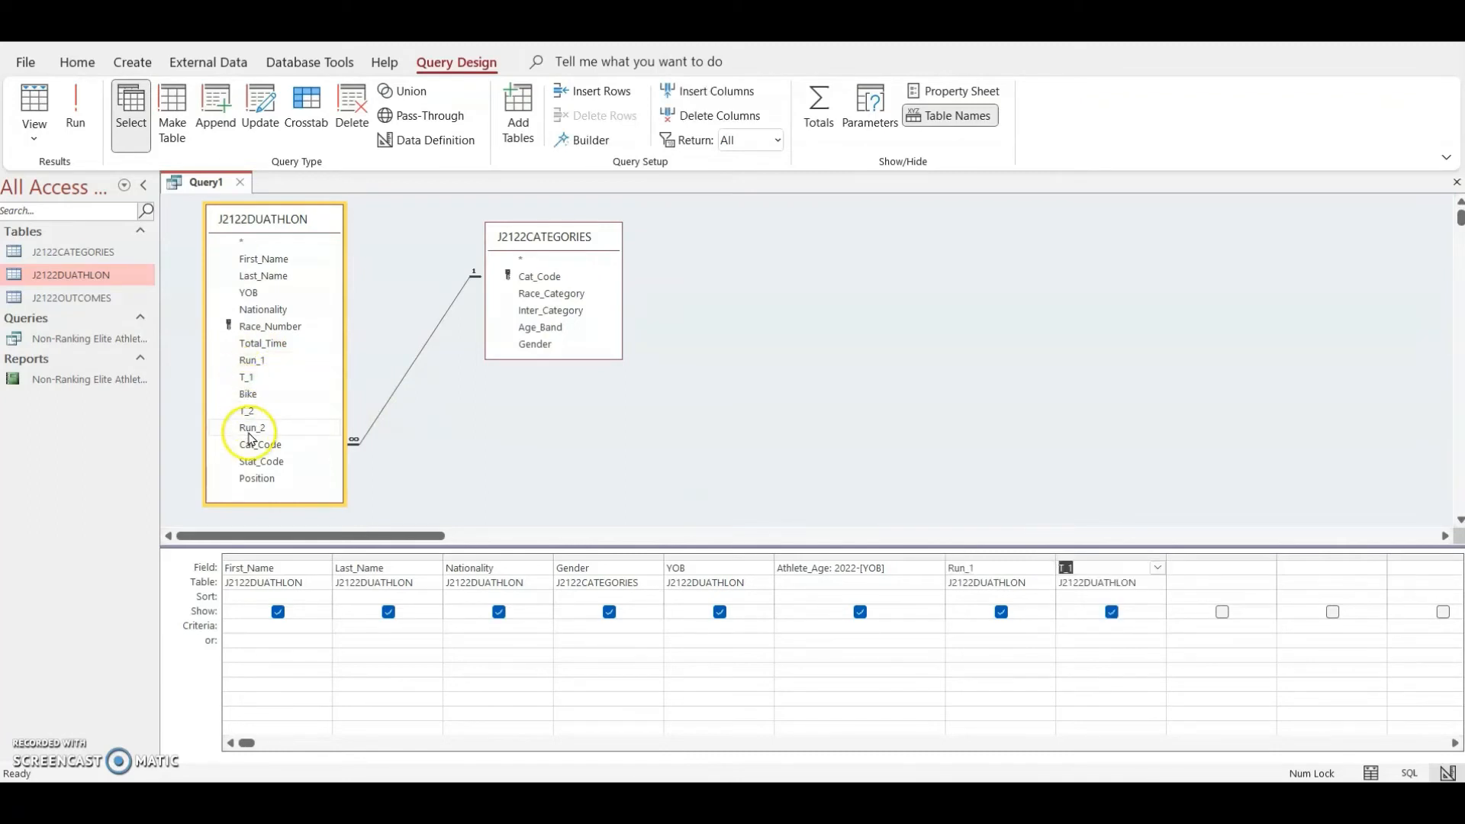
double_click(246, 394)
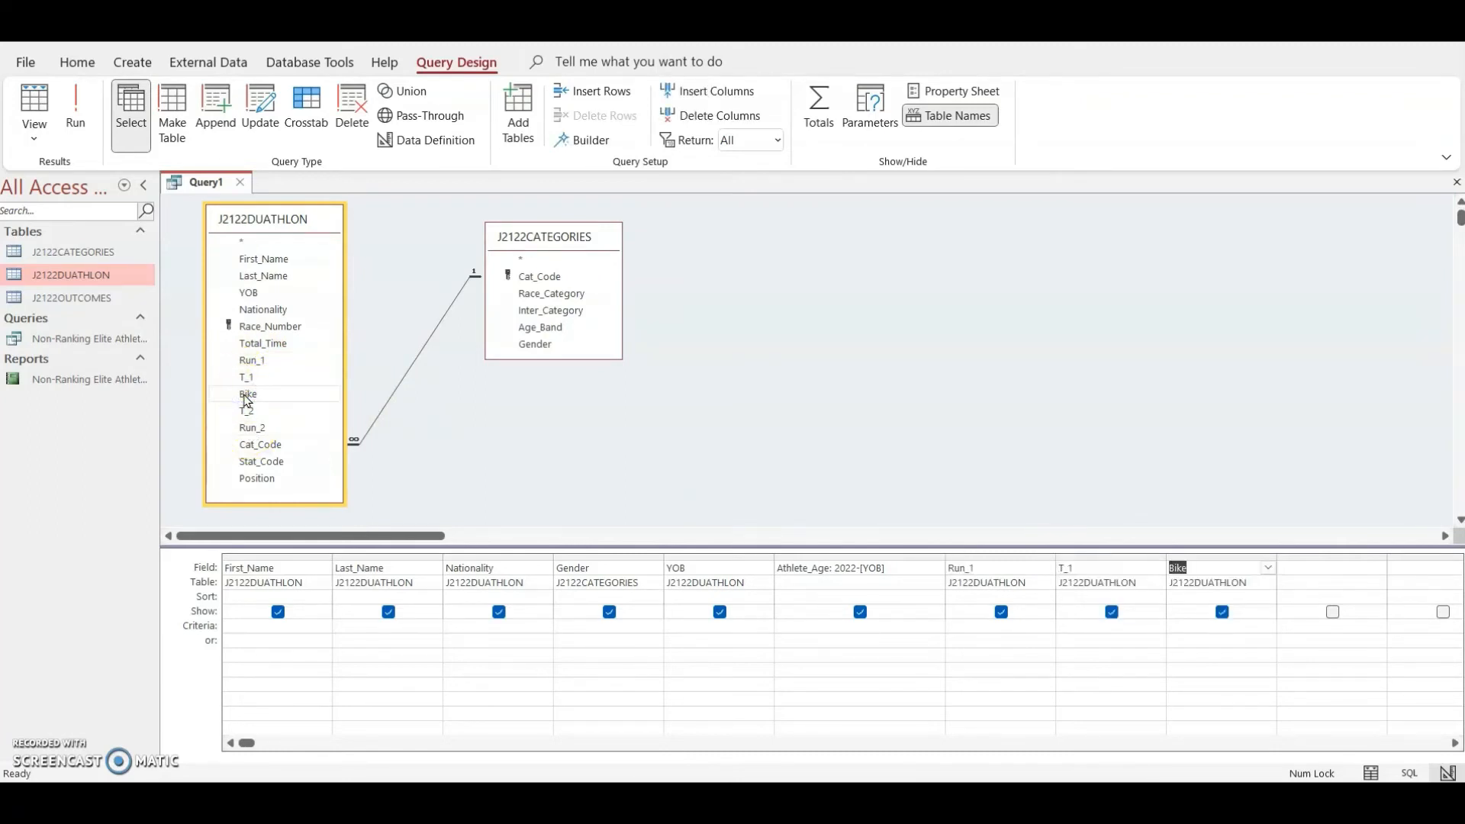
double_click(246, 411)
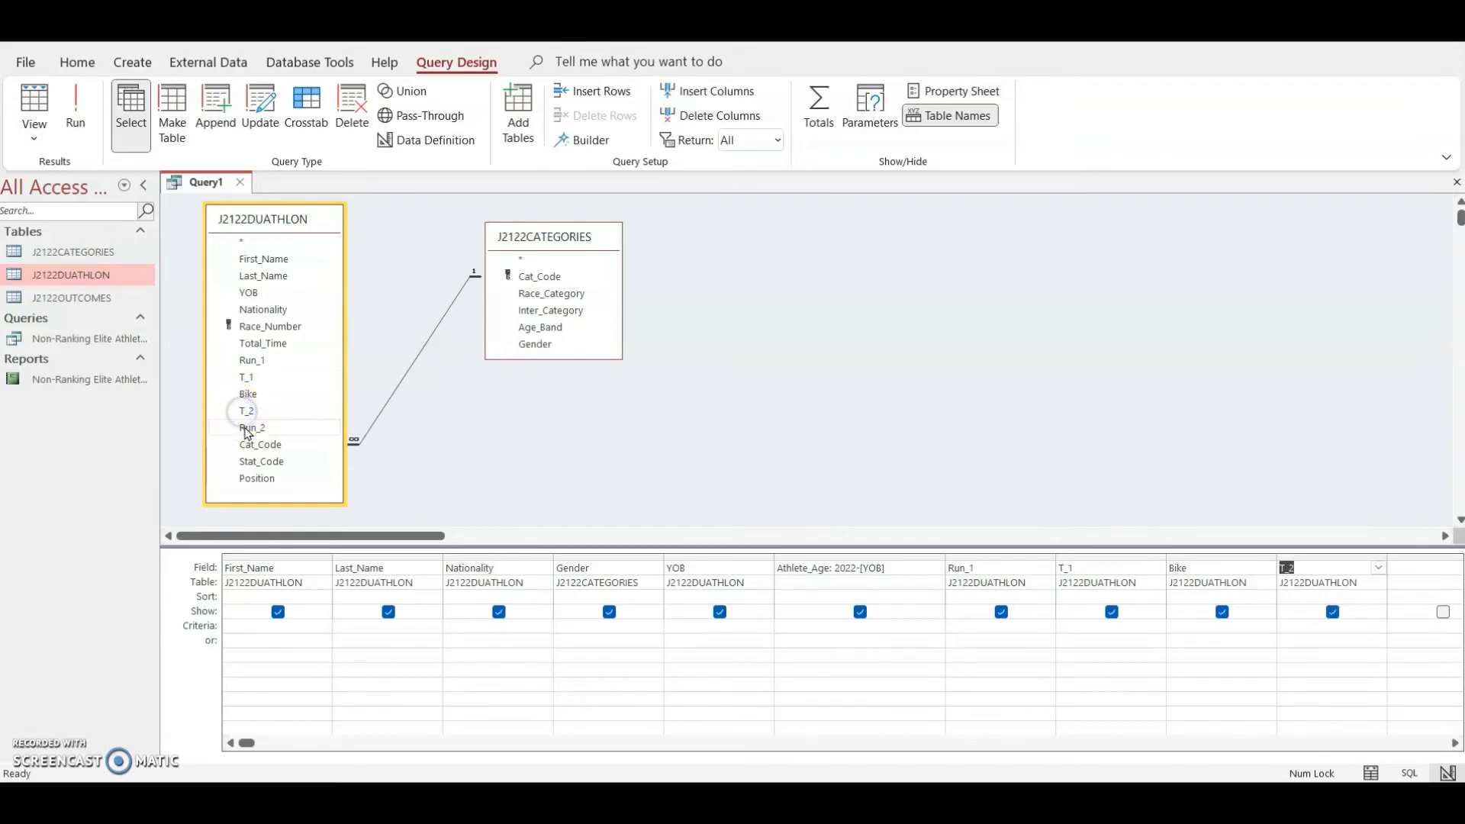
double_click(247, 428)
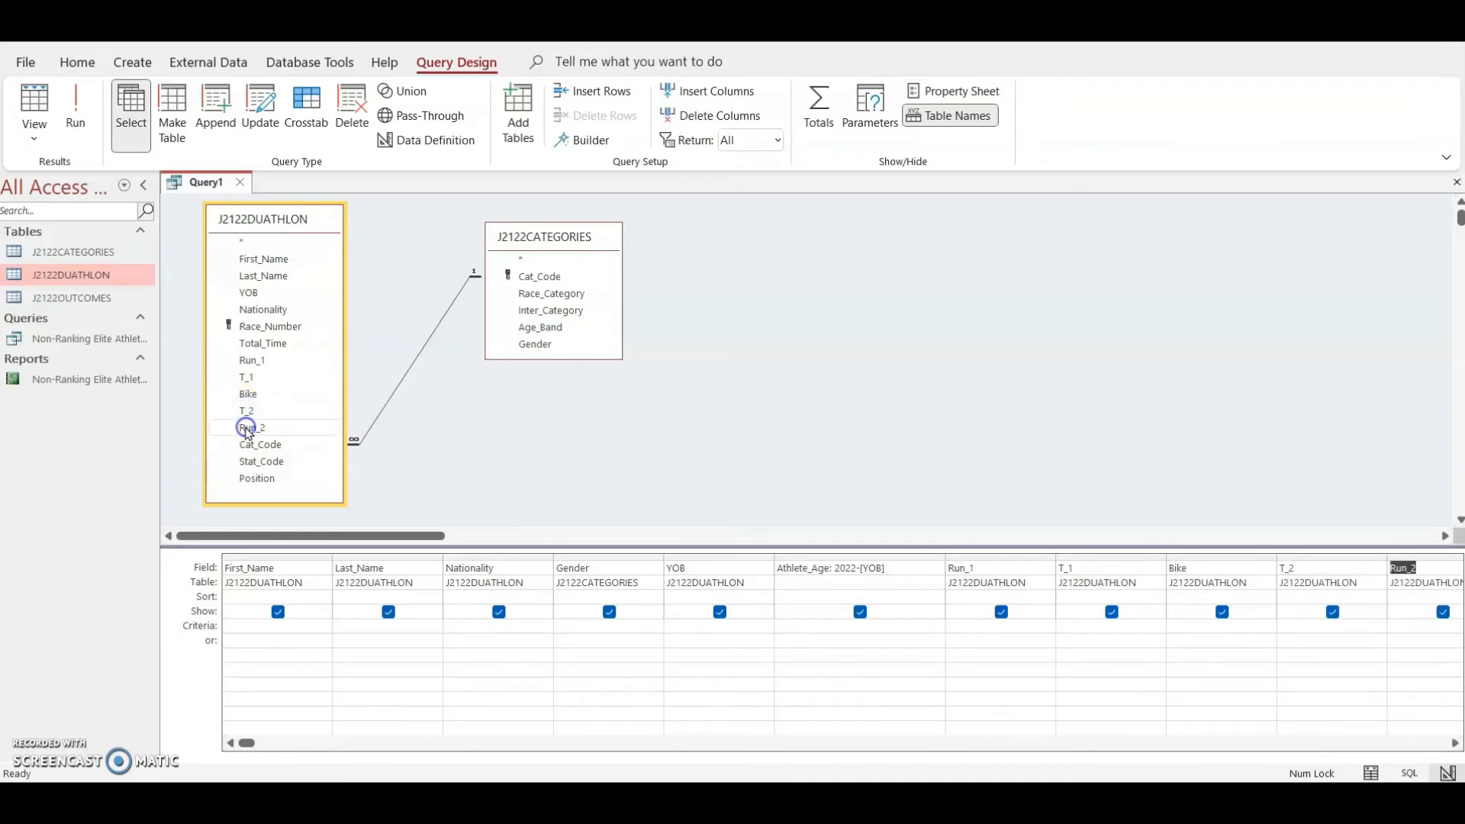
left_click(258, 347)
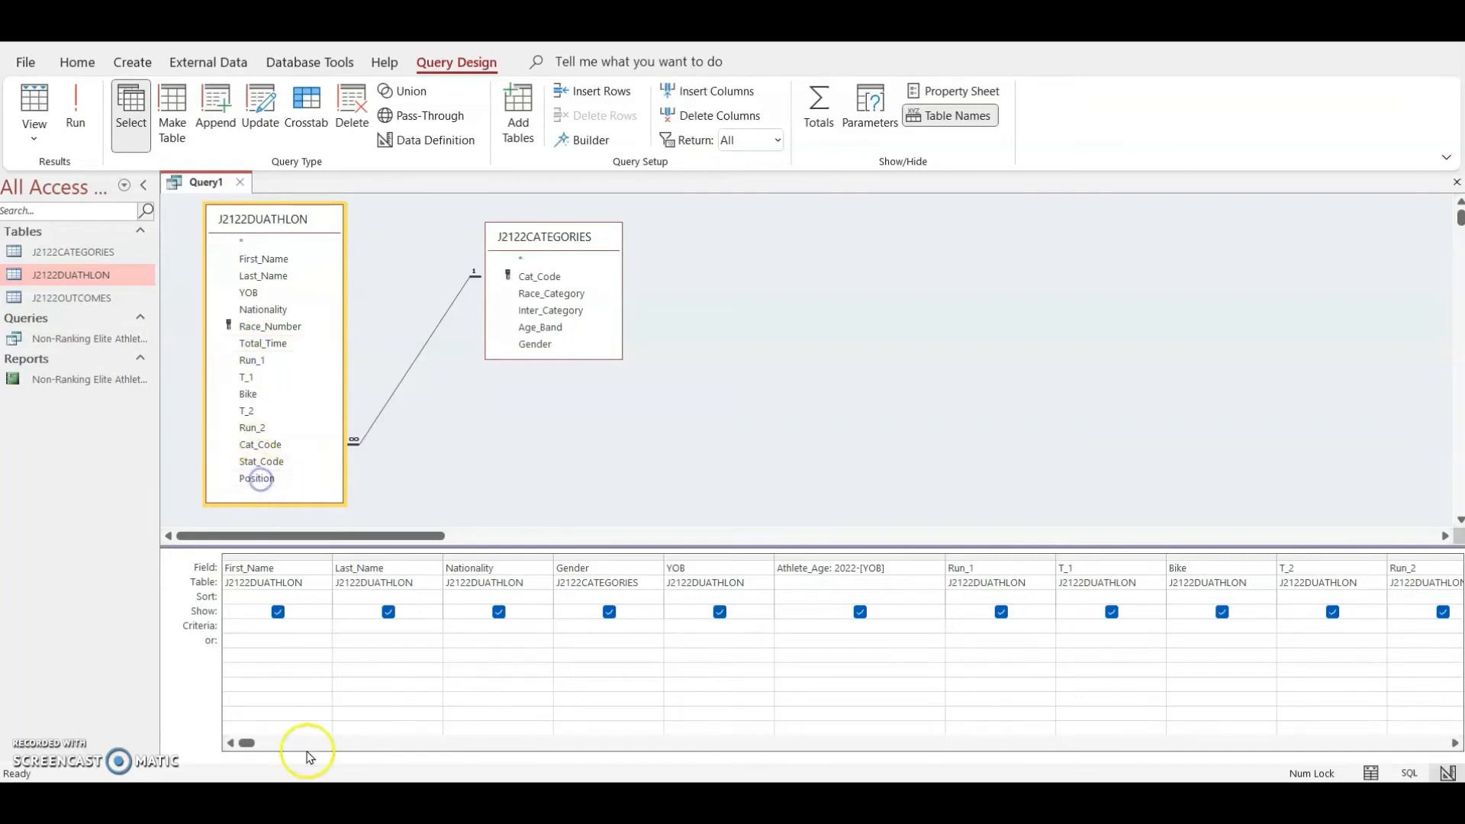
left_click(1455, 742)
left_click(1455, 742)
left_click(1454, 742)
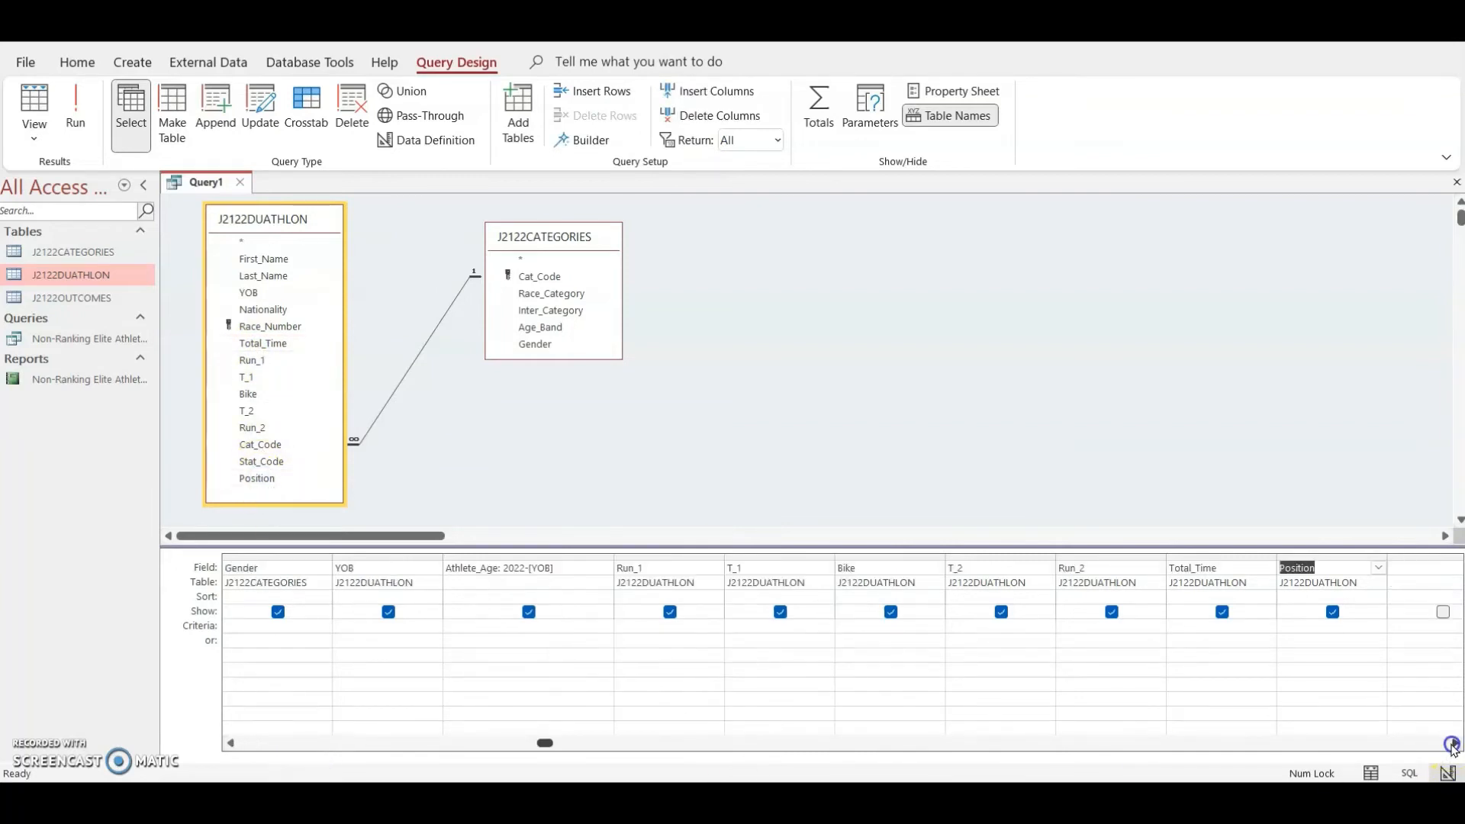
- Run the query, examine the calculated Athlete_Age column and return to Design View
left_click(78, 107)
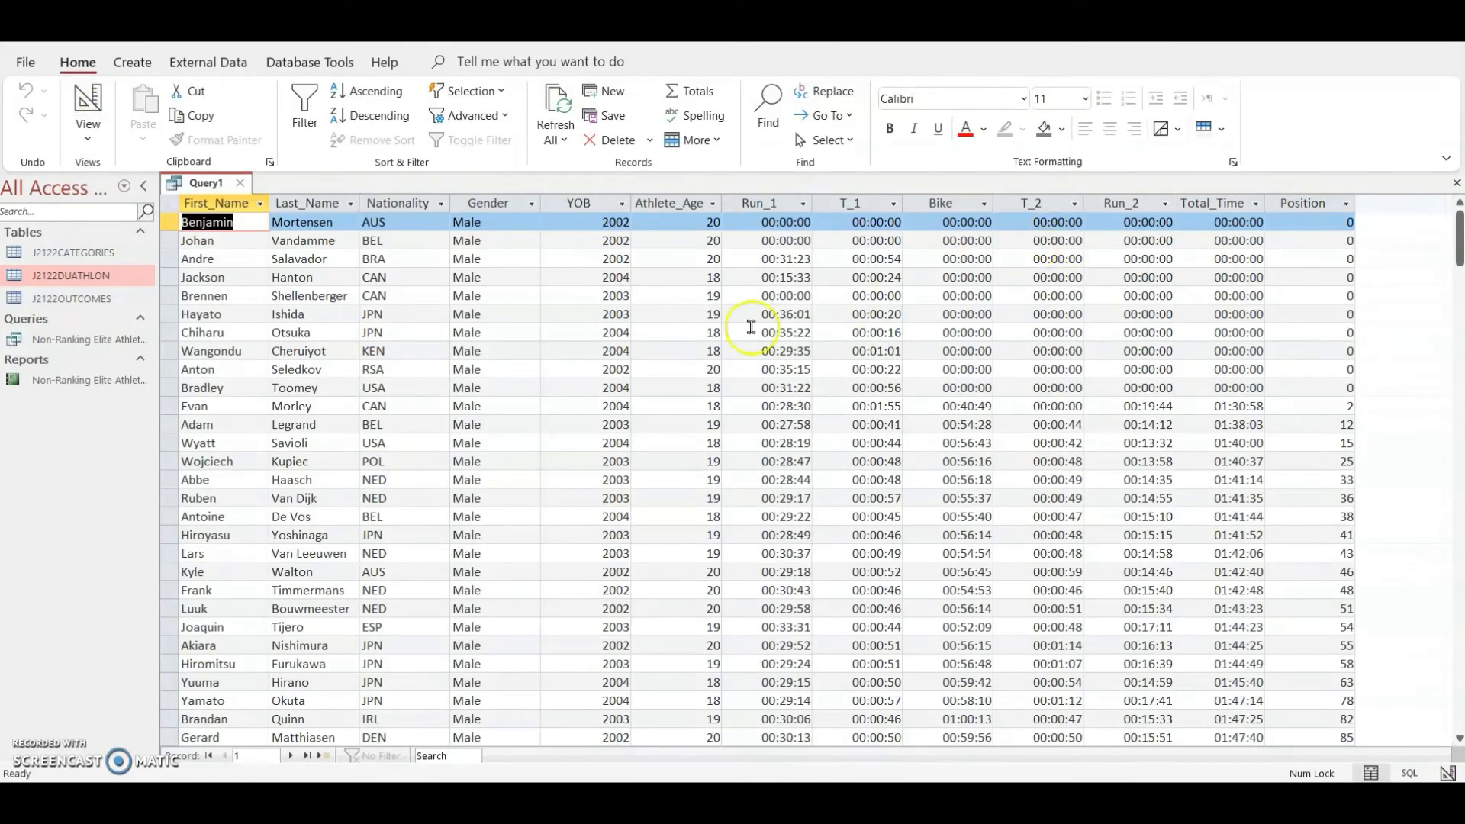
left_click(676, 204)
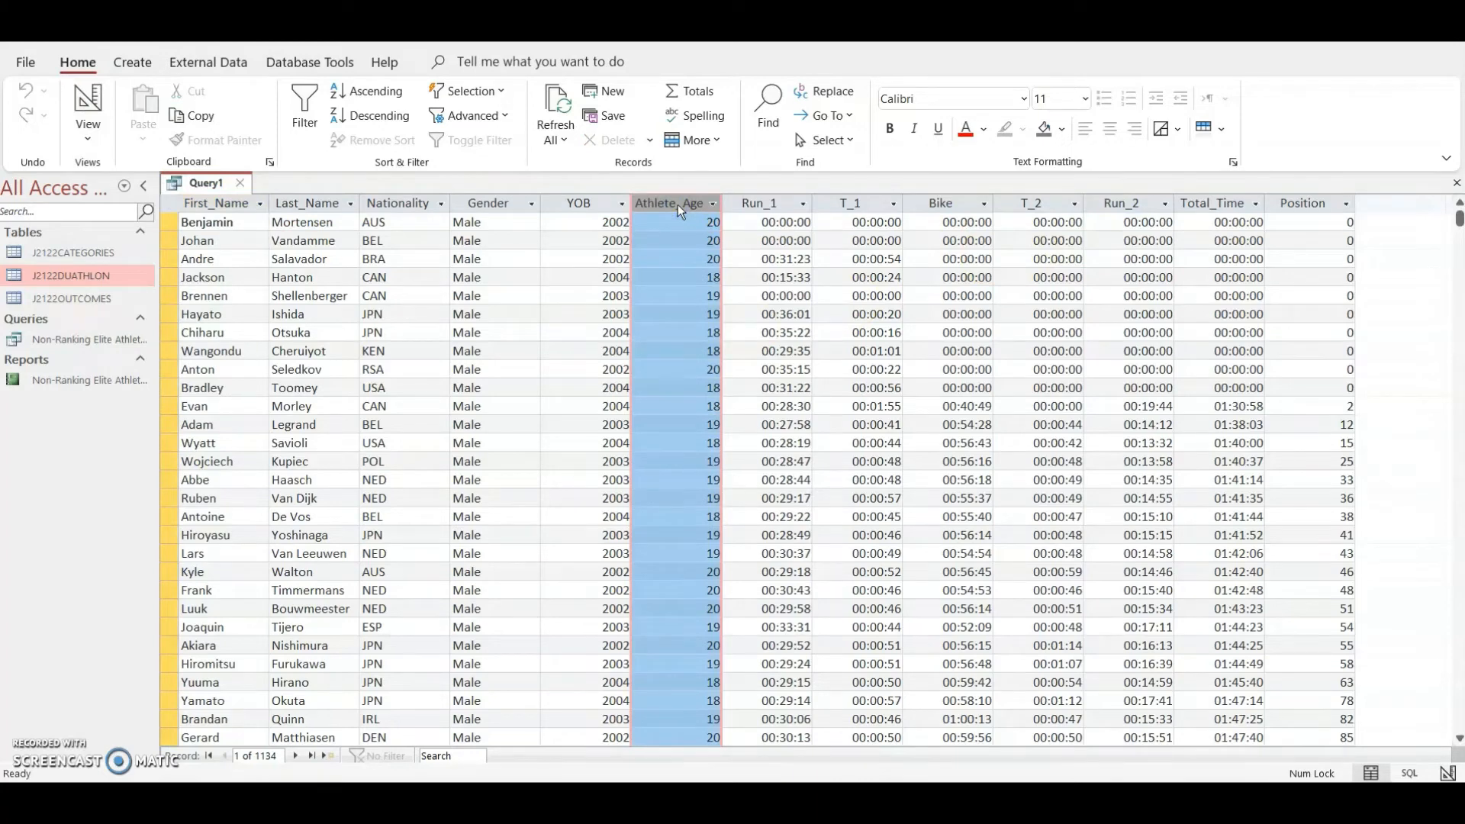
left_click(88, 106)
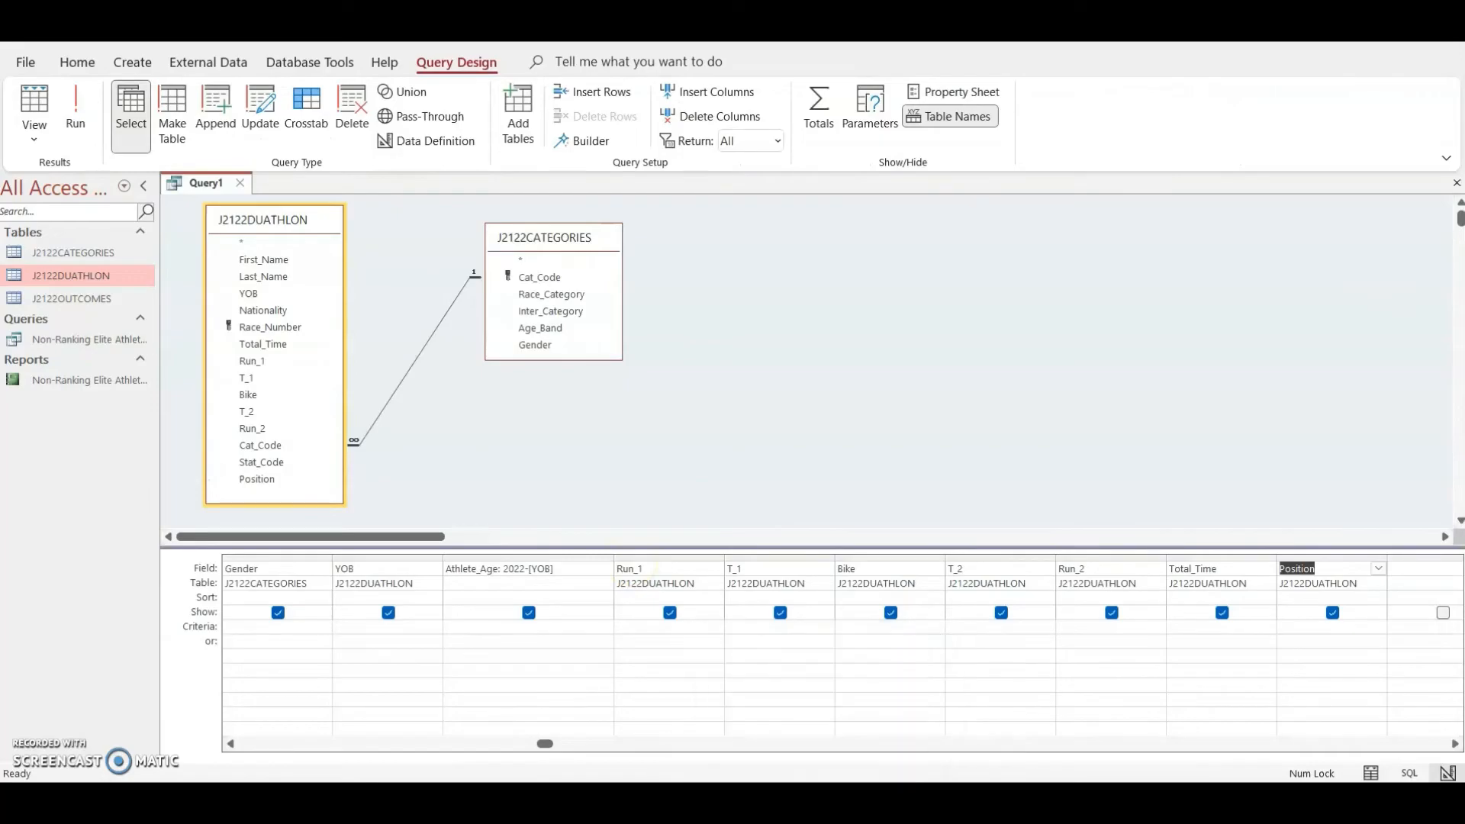
- Check the selection conditions in the exam paper and set the Nationality criterion to "GBR" OR "IRL"
left_click(837, 800)
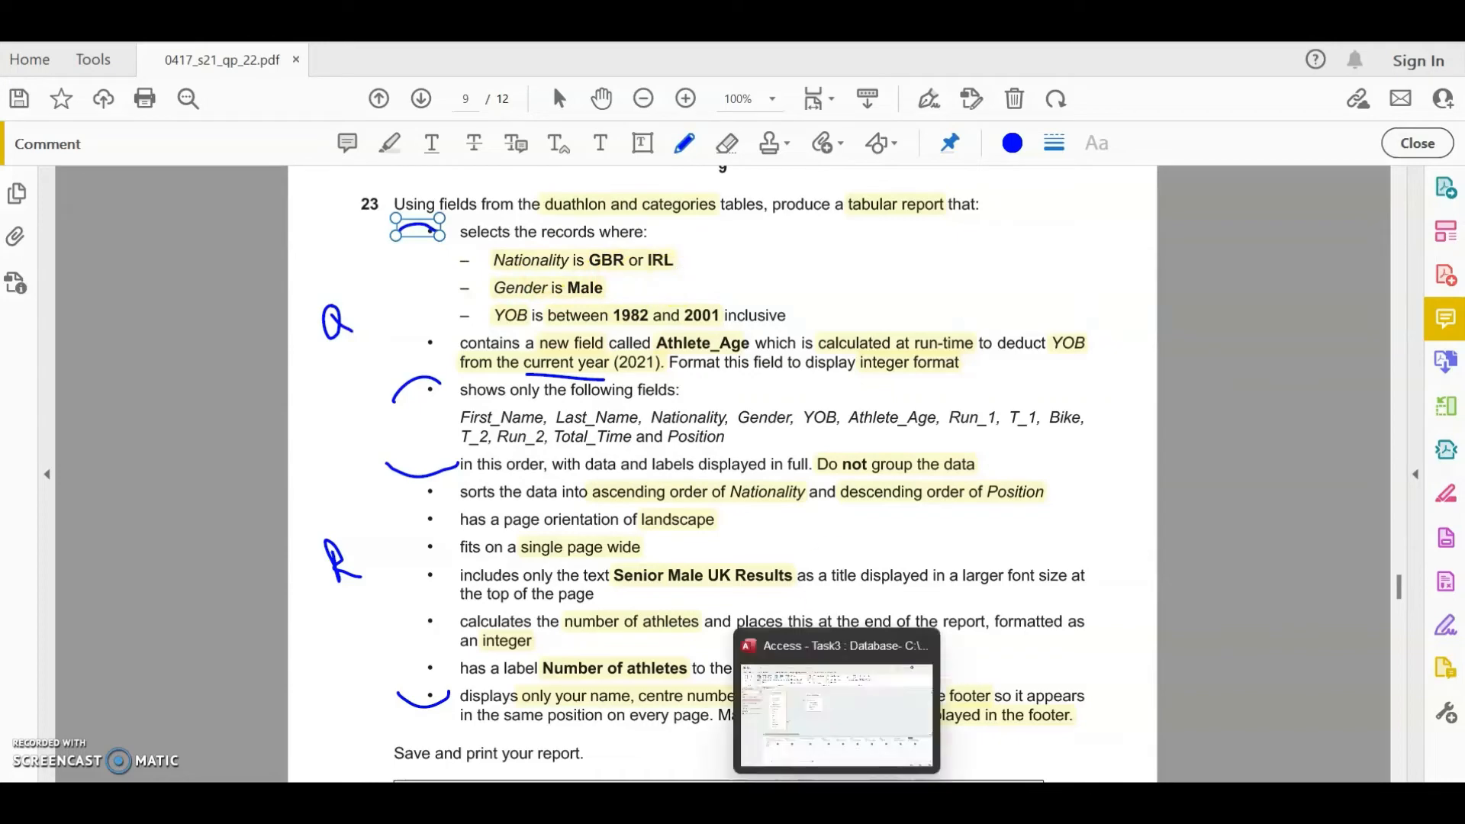
left_click(837, 800)
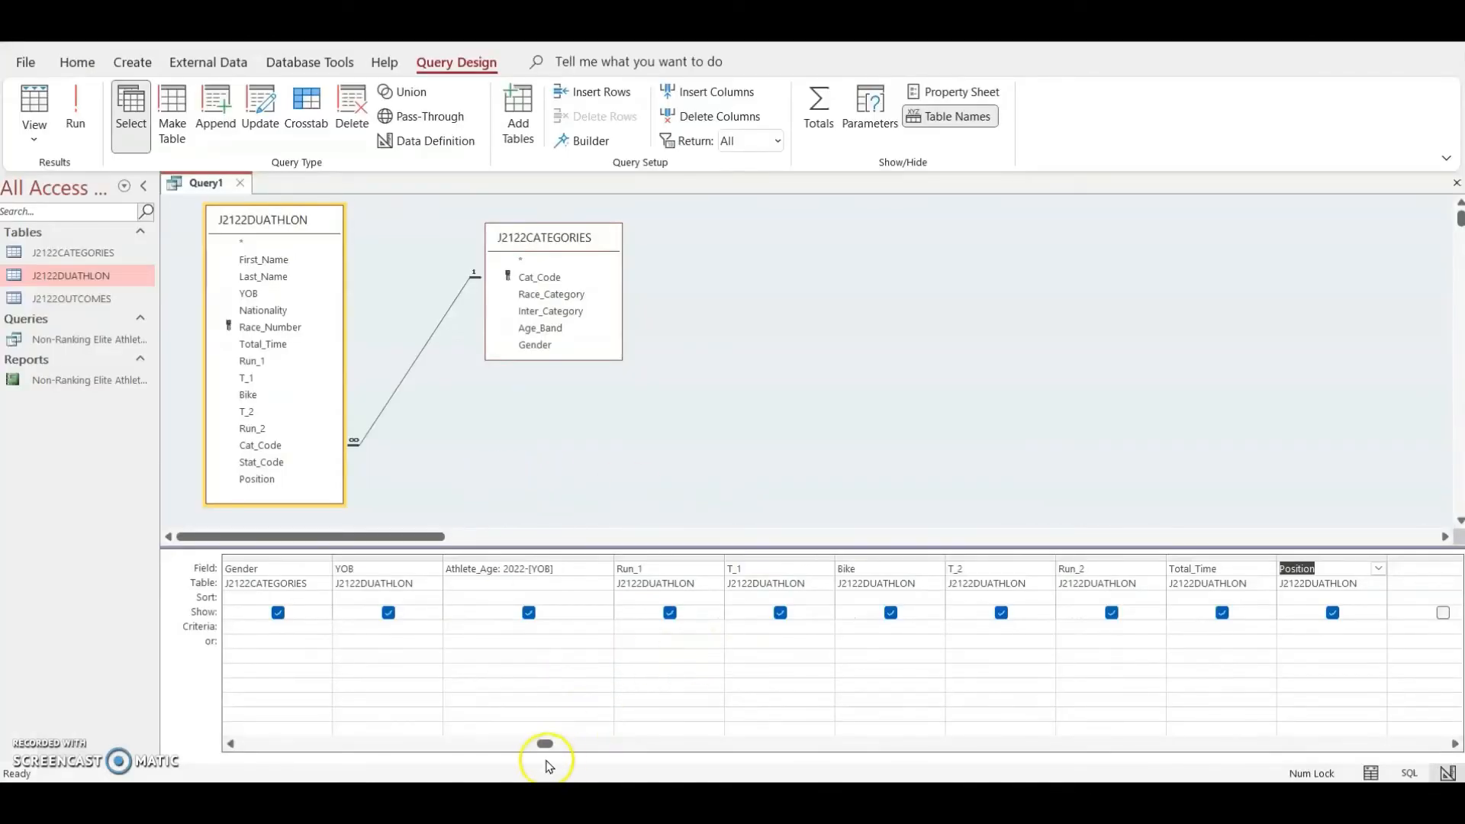
left_click_drag(545, 744, 311, 746)
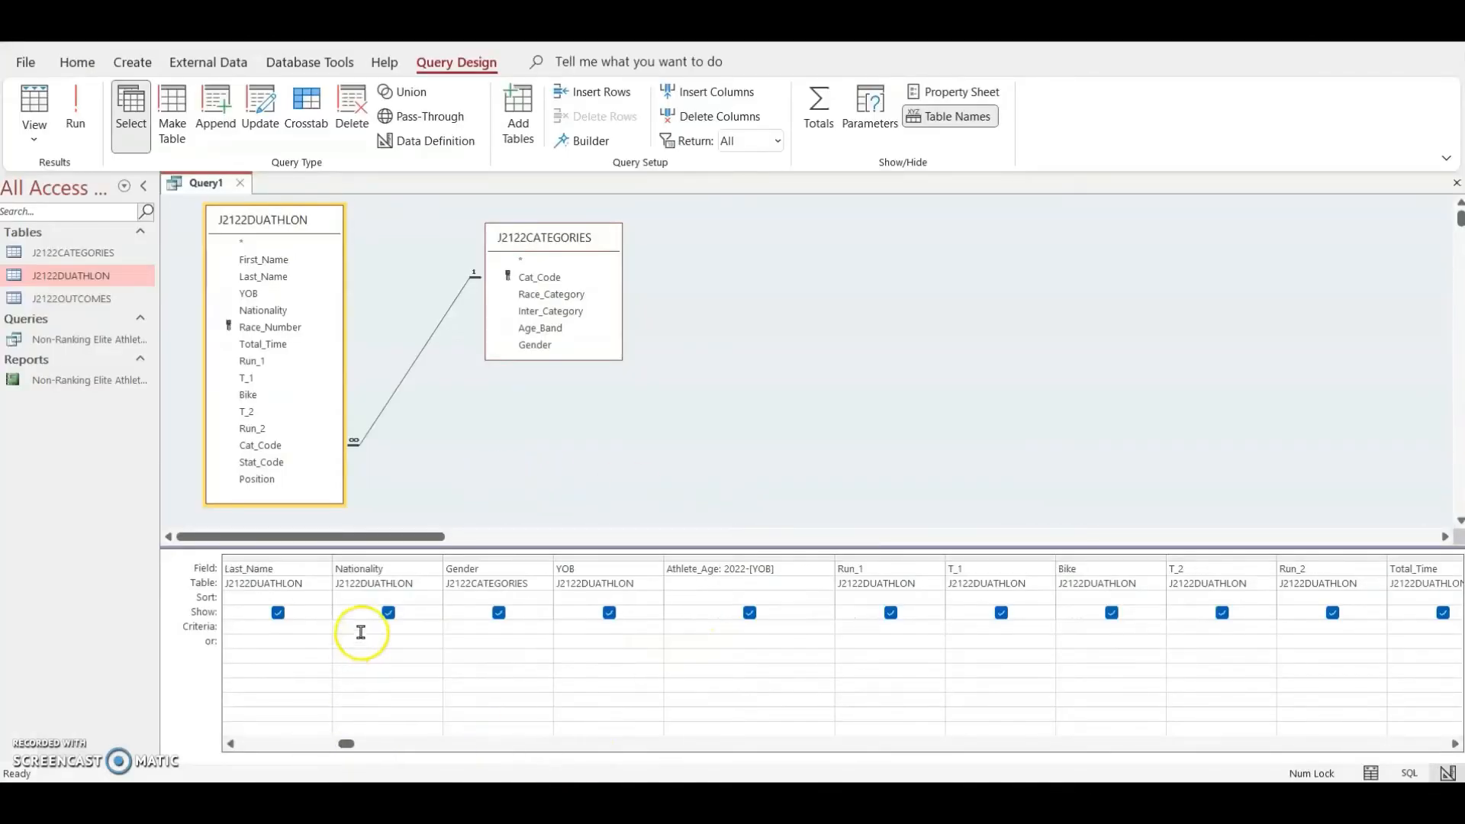
left_click(362, 632)
left_click(780, 745)
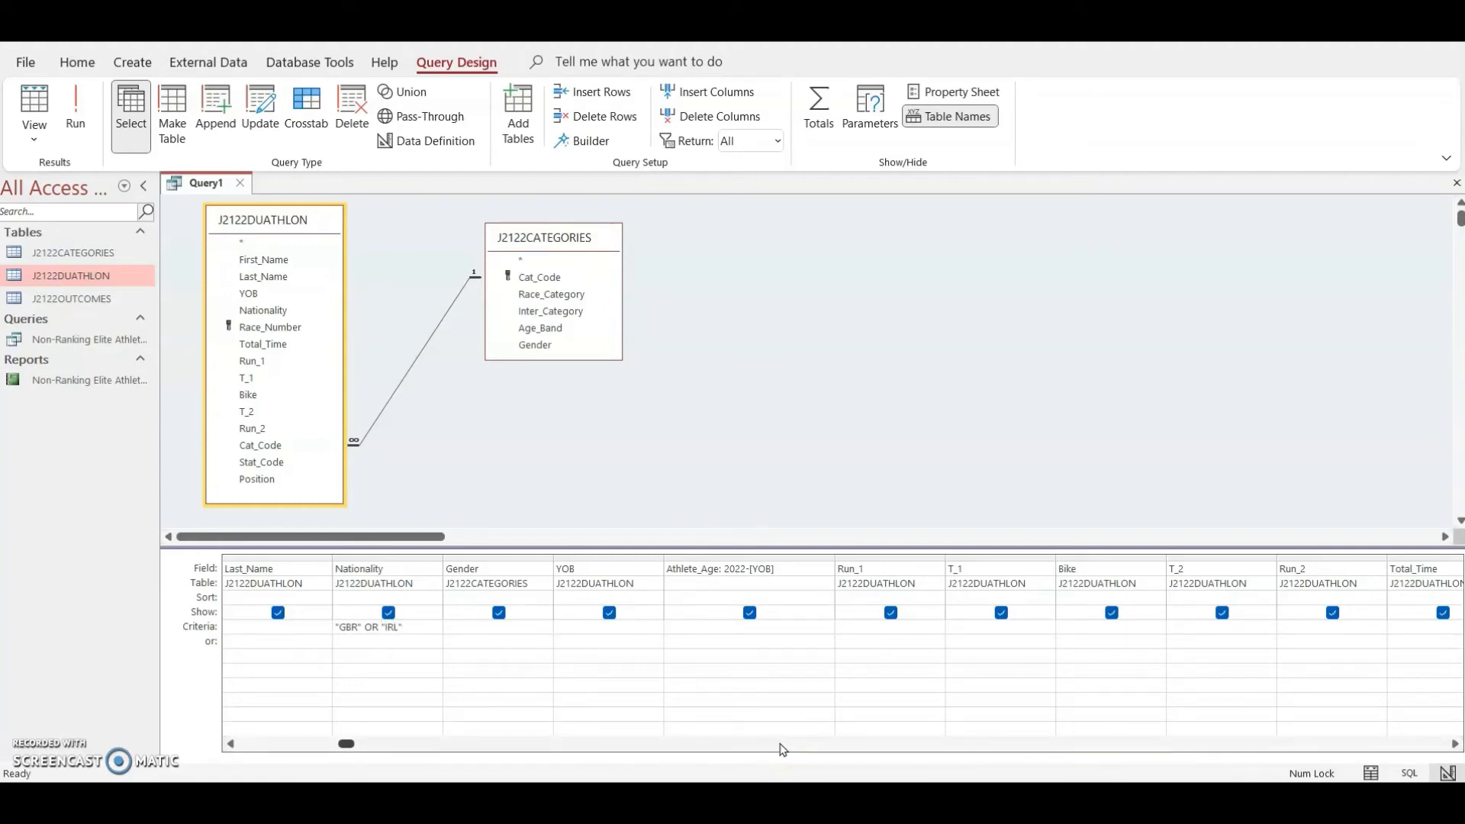
- Run the query to check the nationality filter, return to Design View and reread the selection conditions in the exam paper
left_click(76, 115)
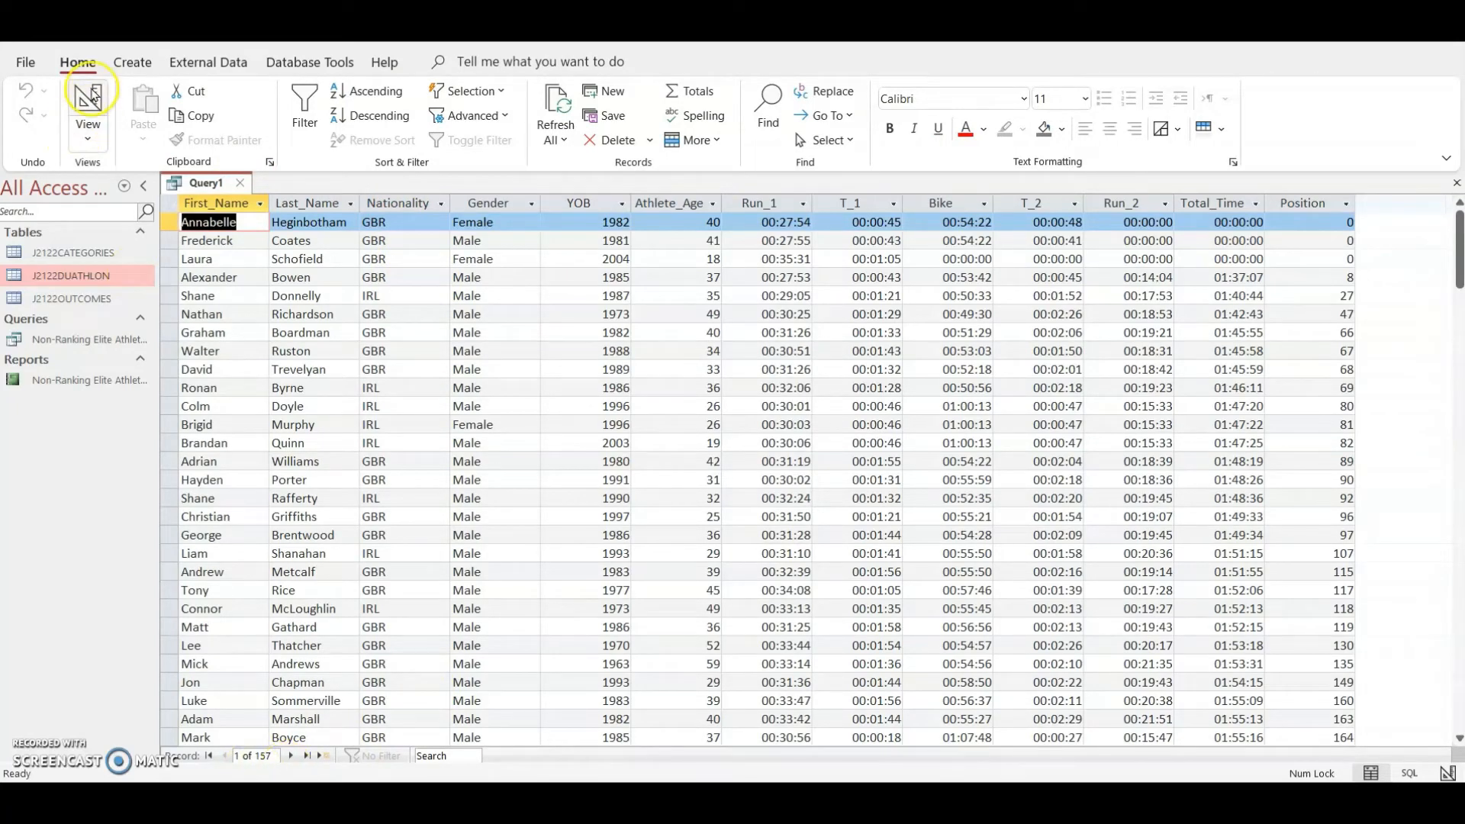
left_click(87, 97)
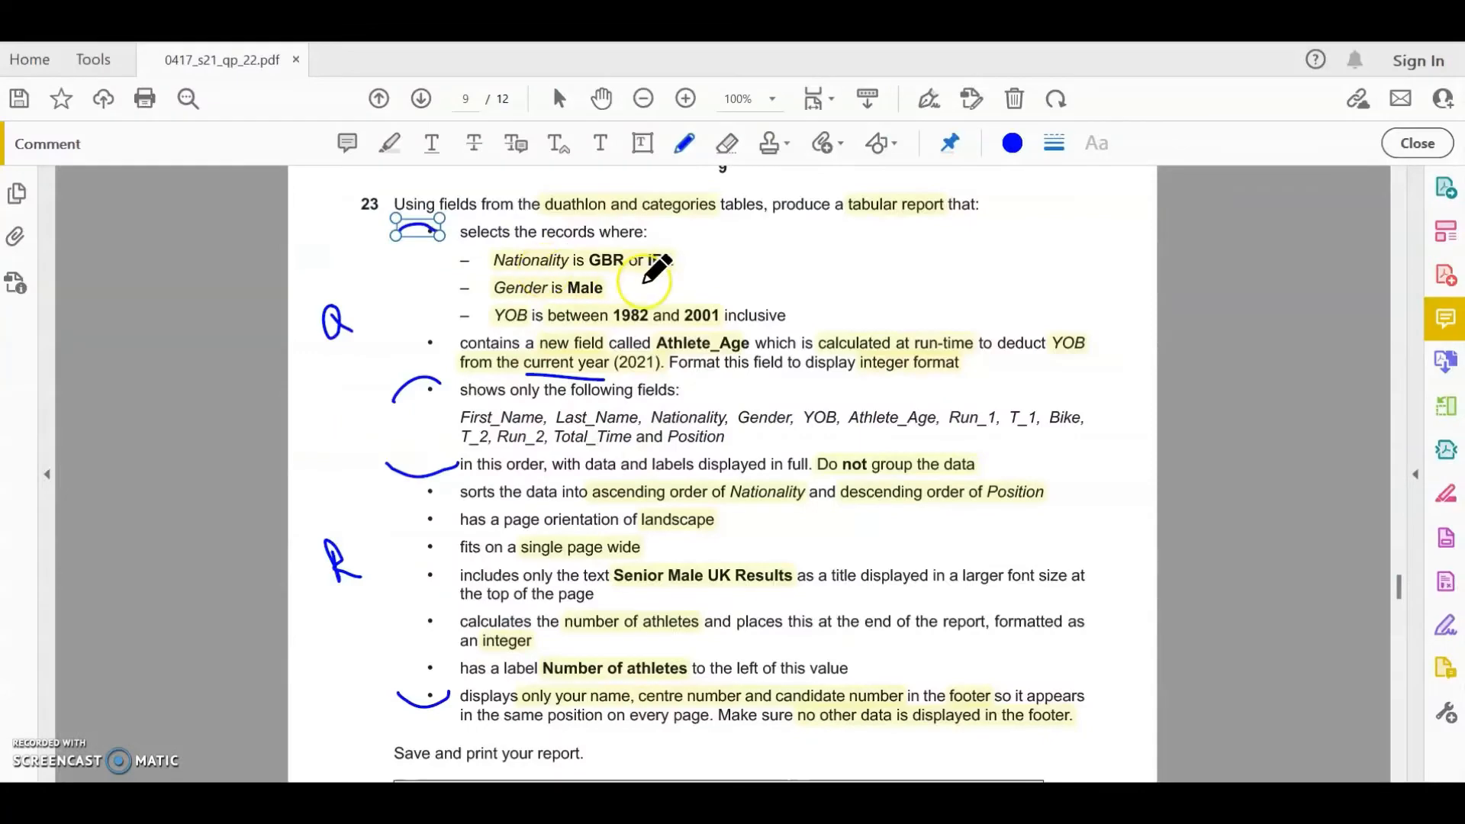
left_click_drag(665, 256, 656, 273)
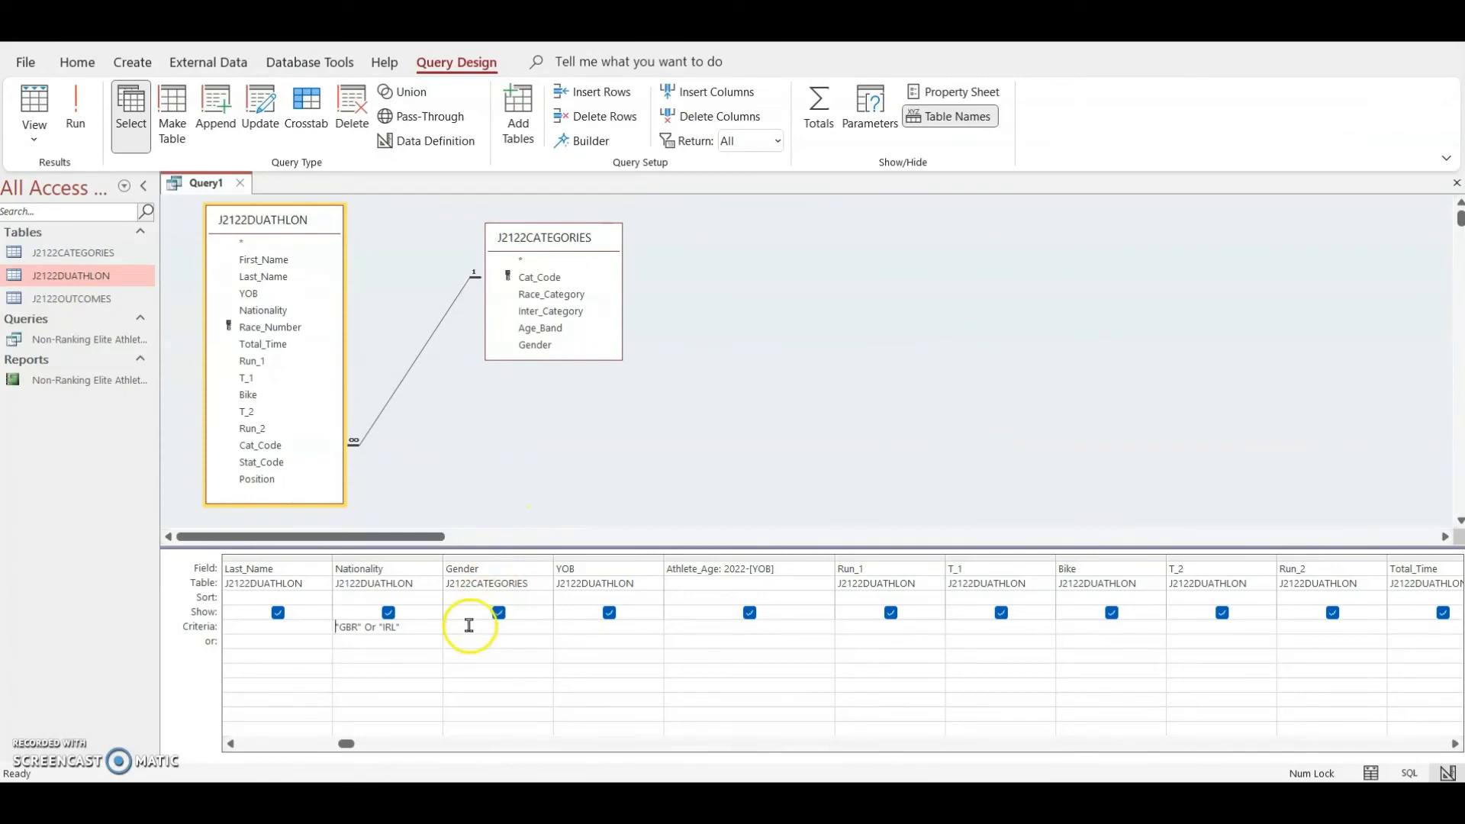
- Look up the Gender values in the J2122DUATHLON and J2122CATEGORIES tables, close both and set the Gender criterion to "Male"
double_click(105, 277)
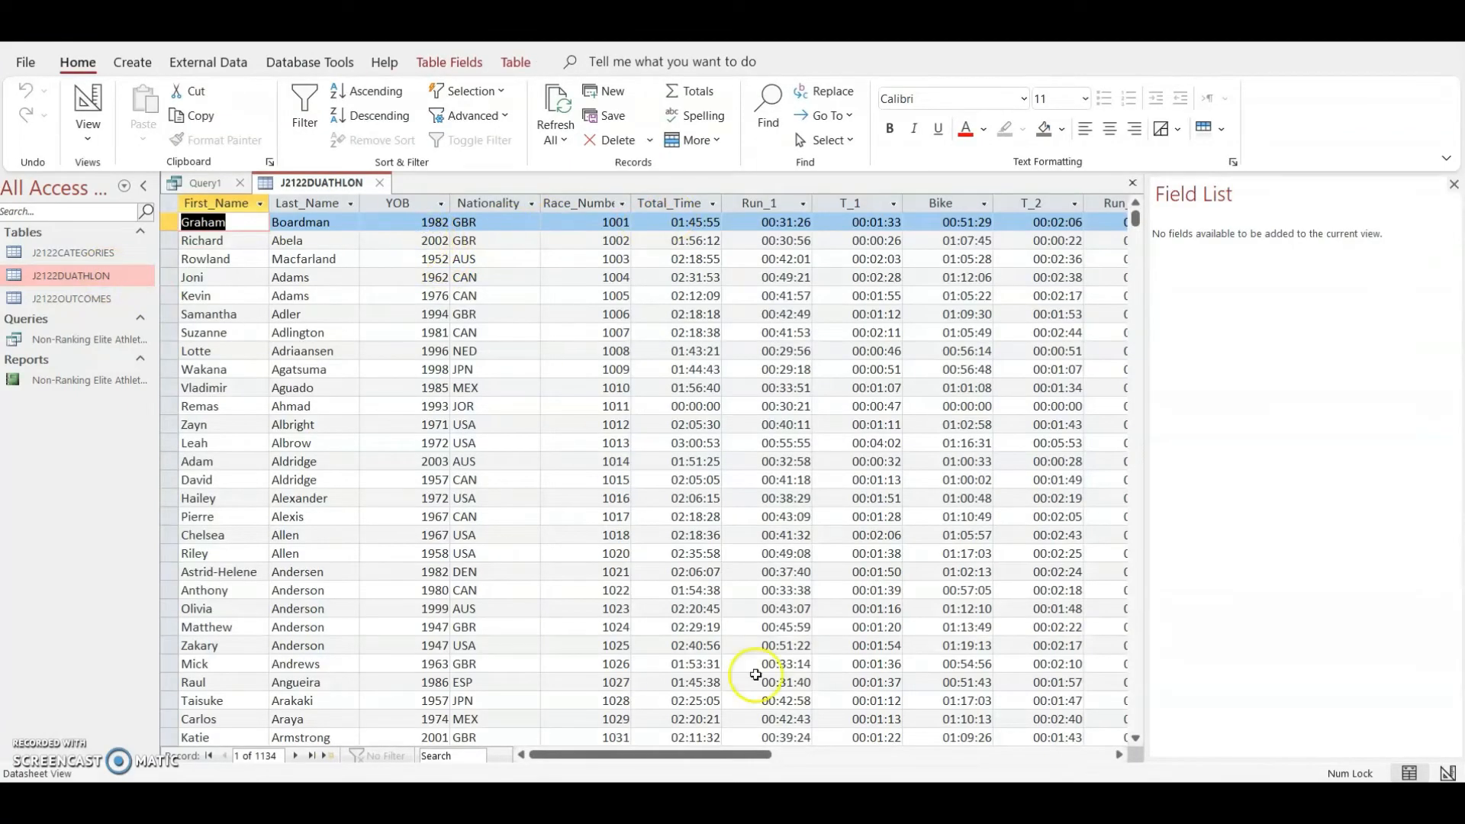
left_click_drag(672, 754, 532, 754)
left_click(379, 187)
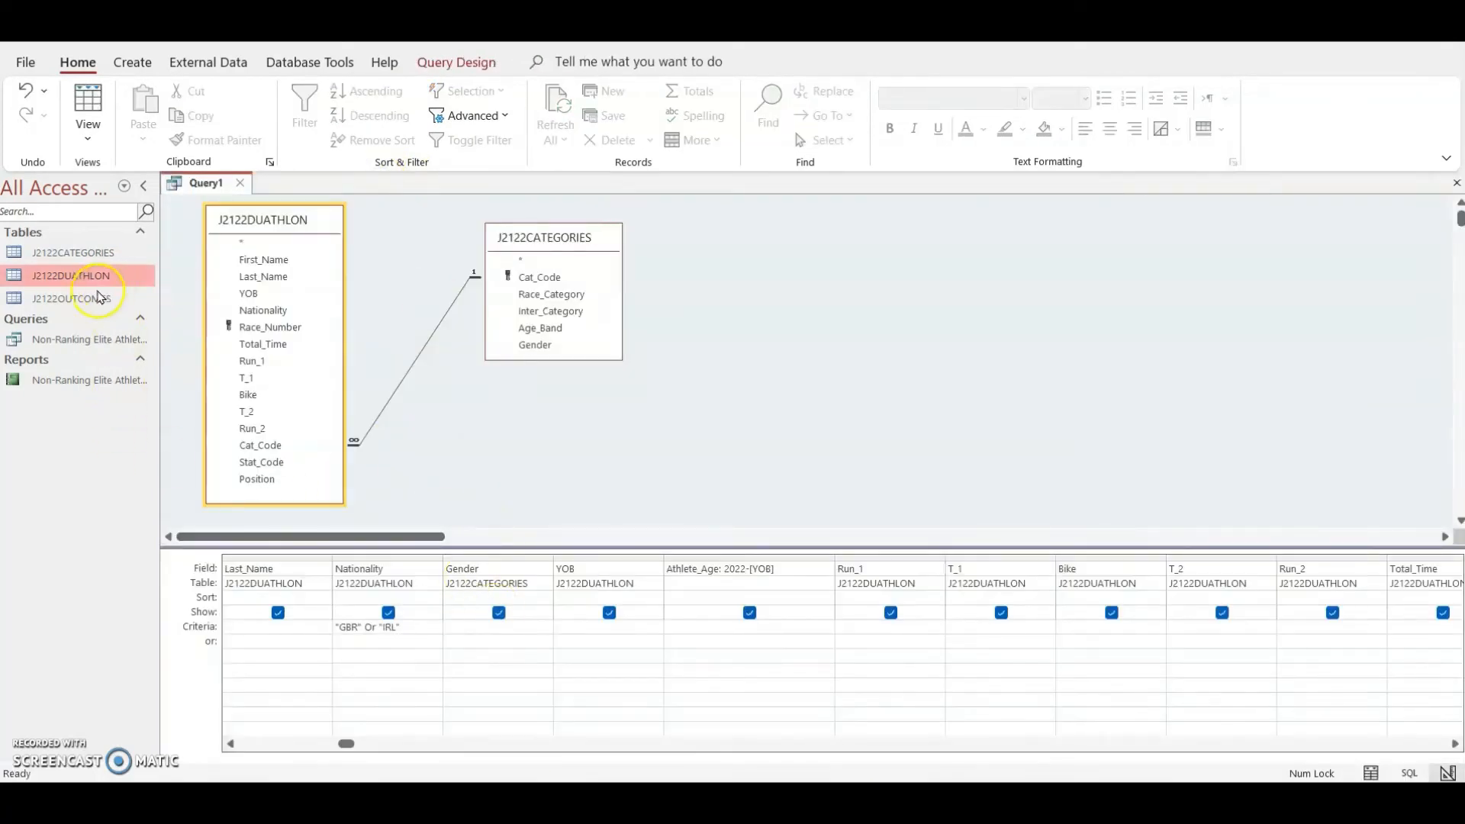
double_click(90, 253)
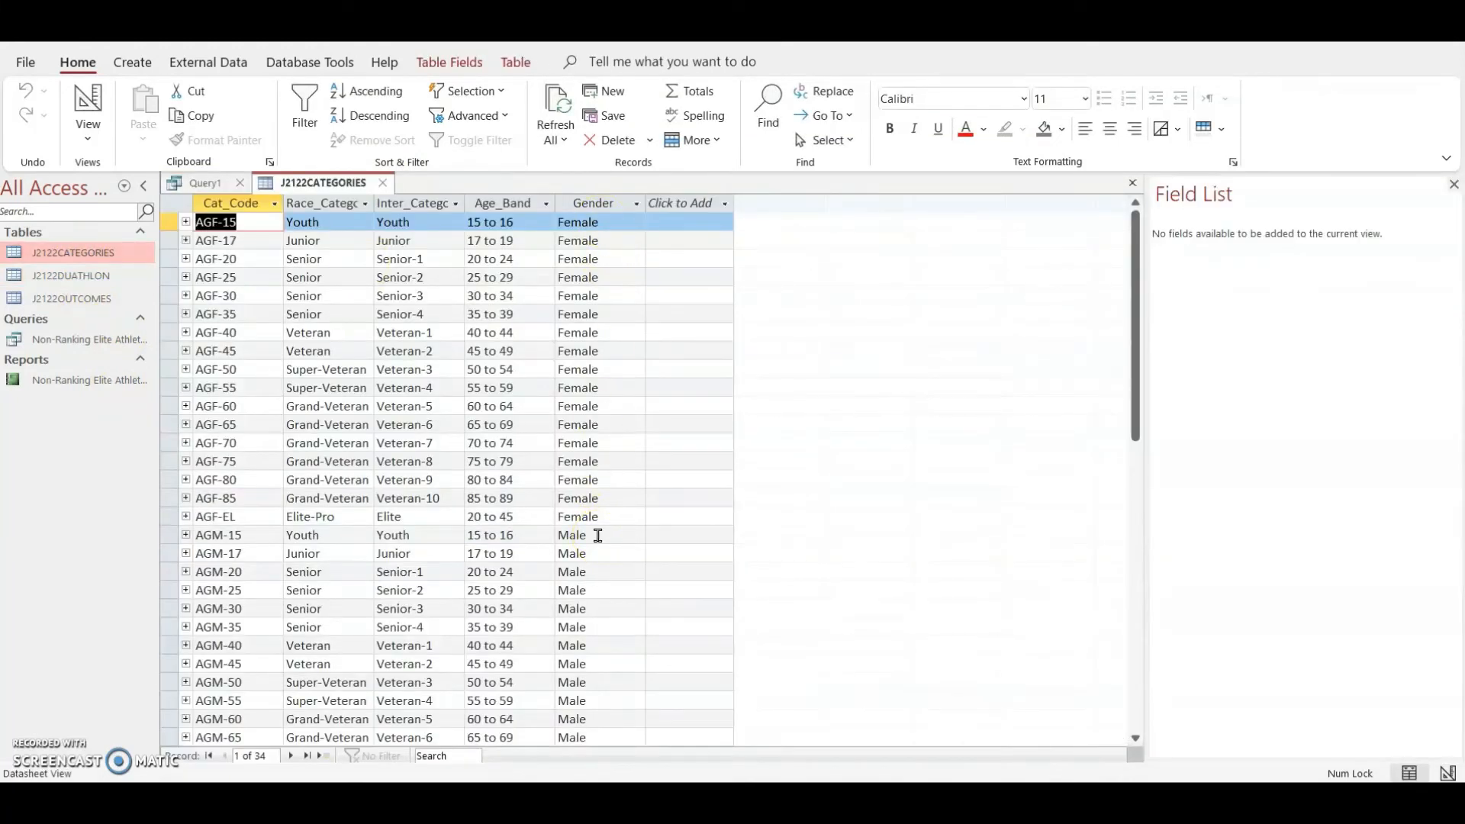
left_click(385, 181)
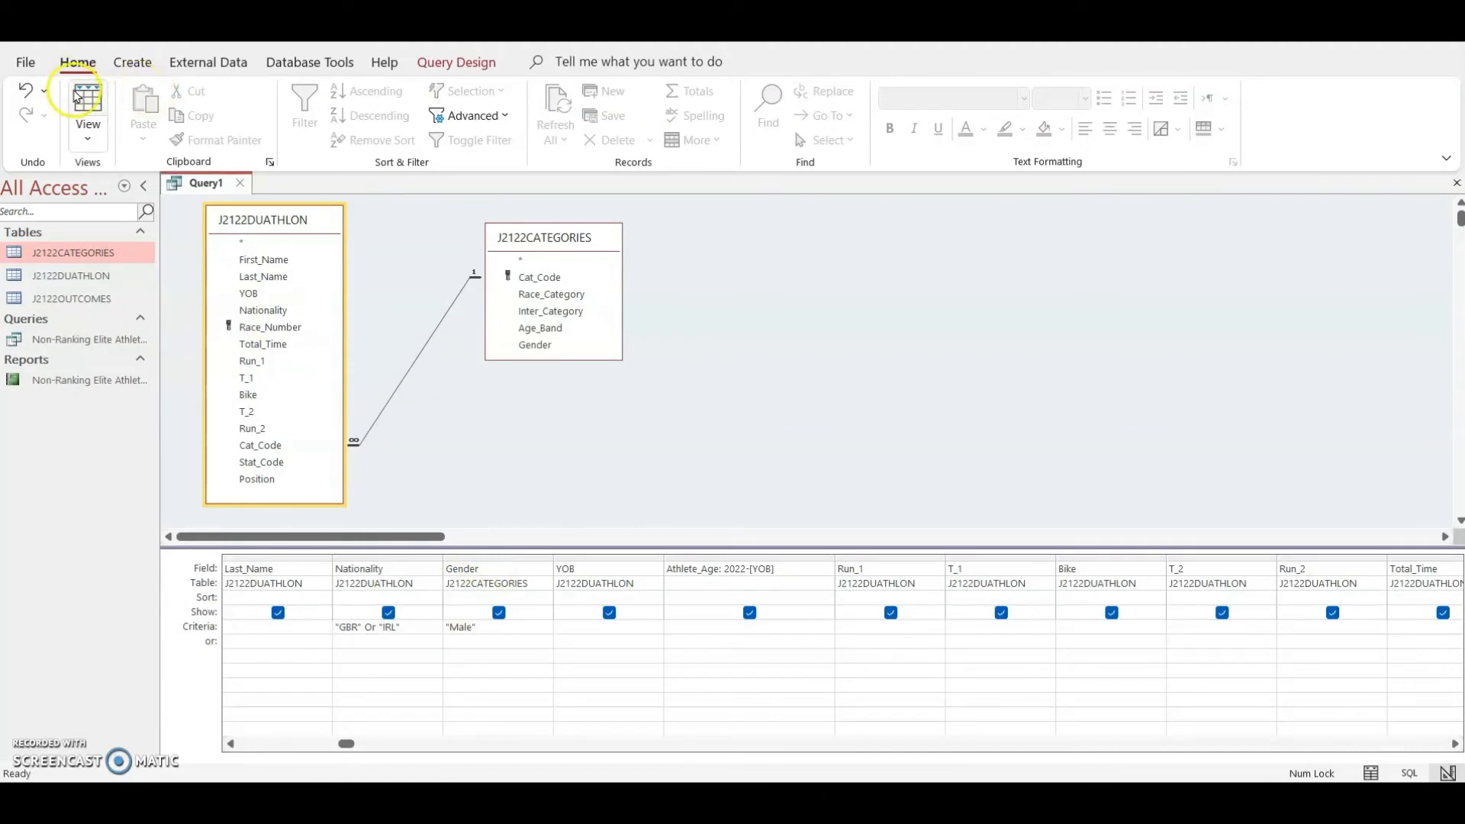
- Run the query to check the Gender filter, go to its last record and return to Design View
left_click(429, 61)
left_click(98, 103)
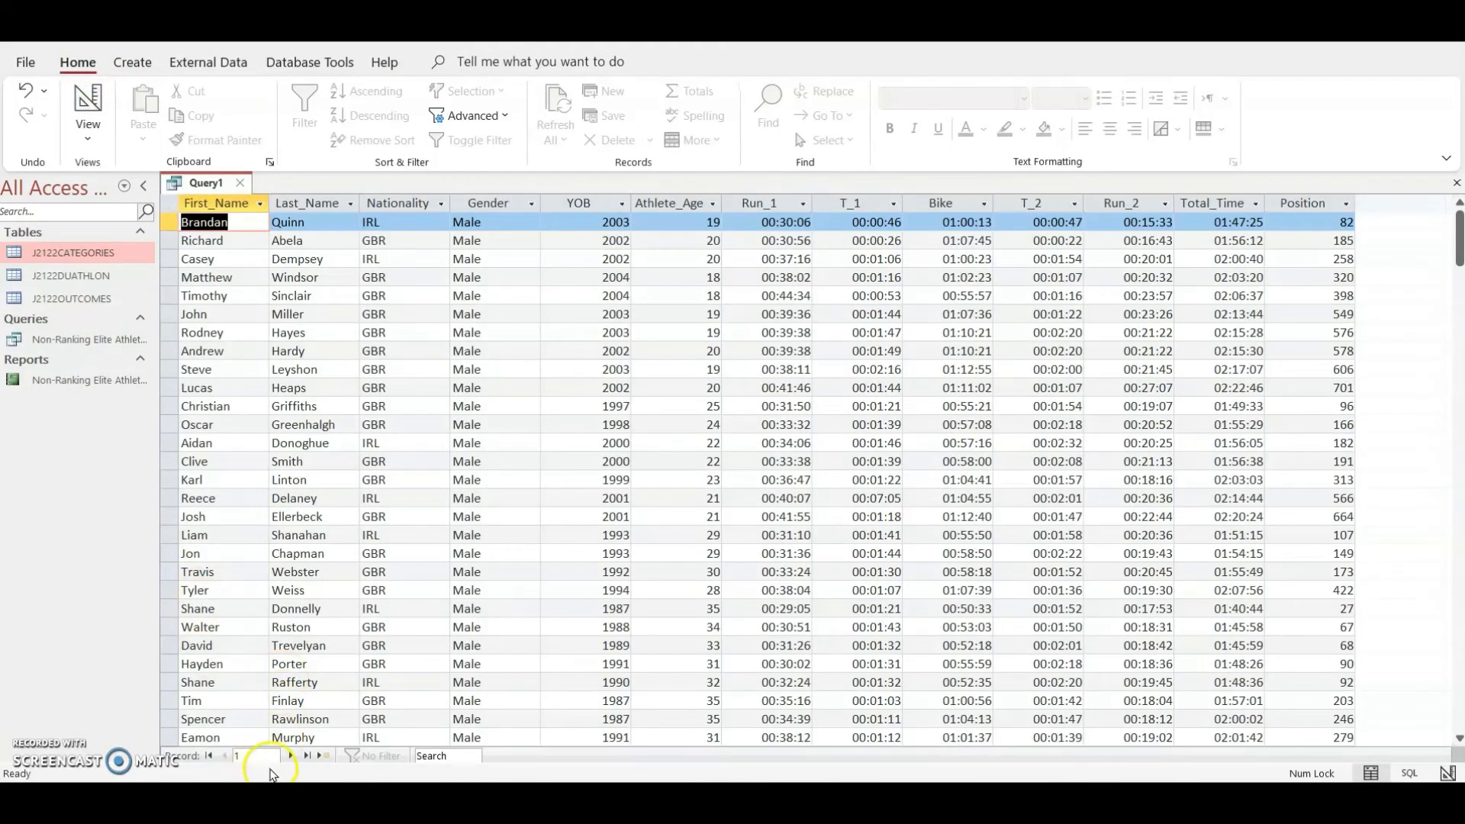
left_click(273, 664)
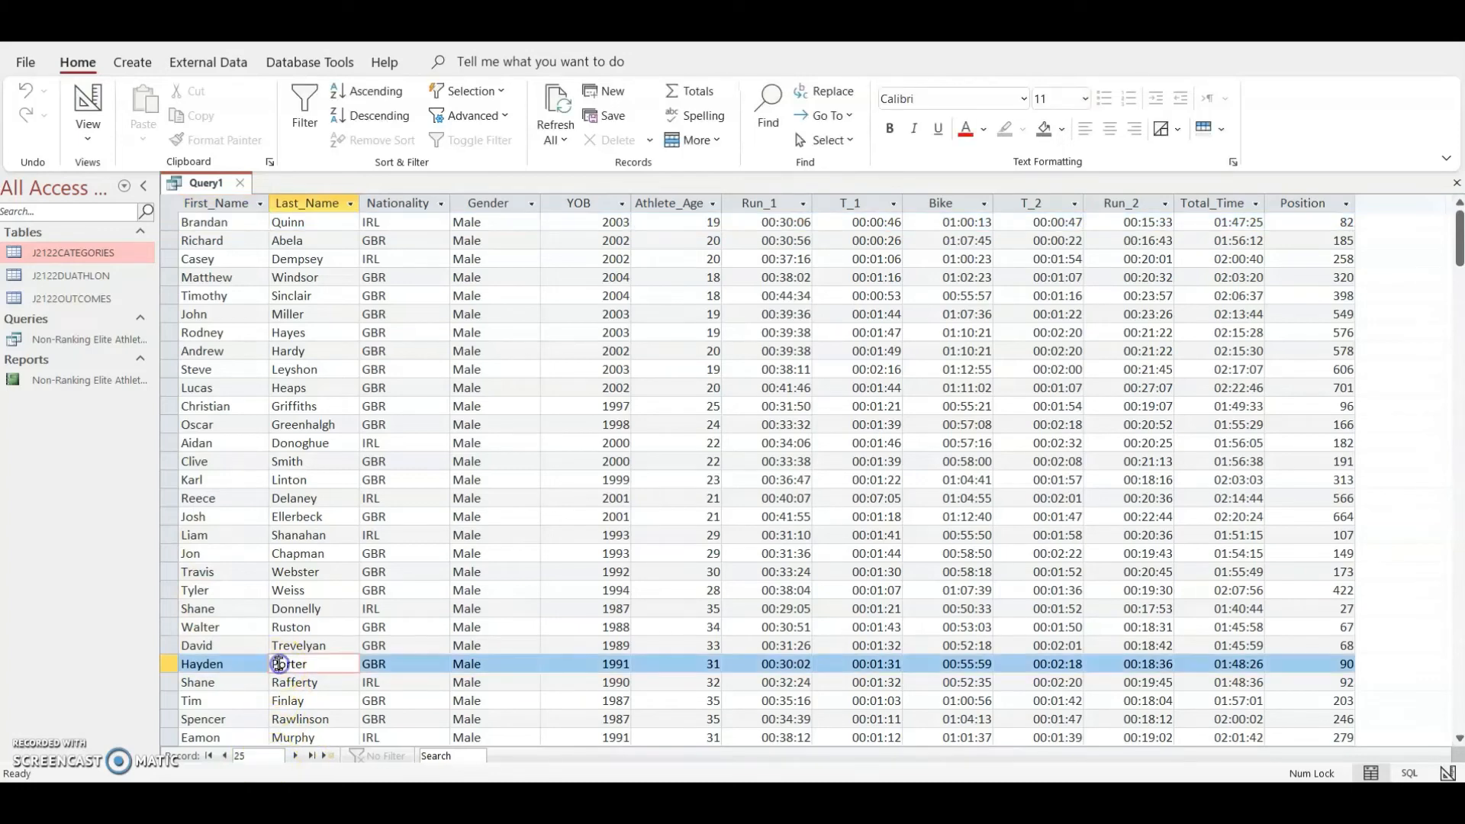
left_click(312, 755)
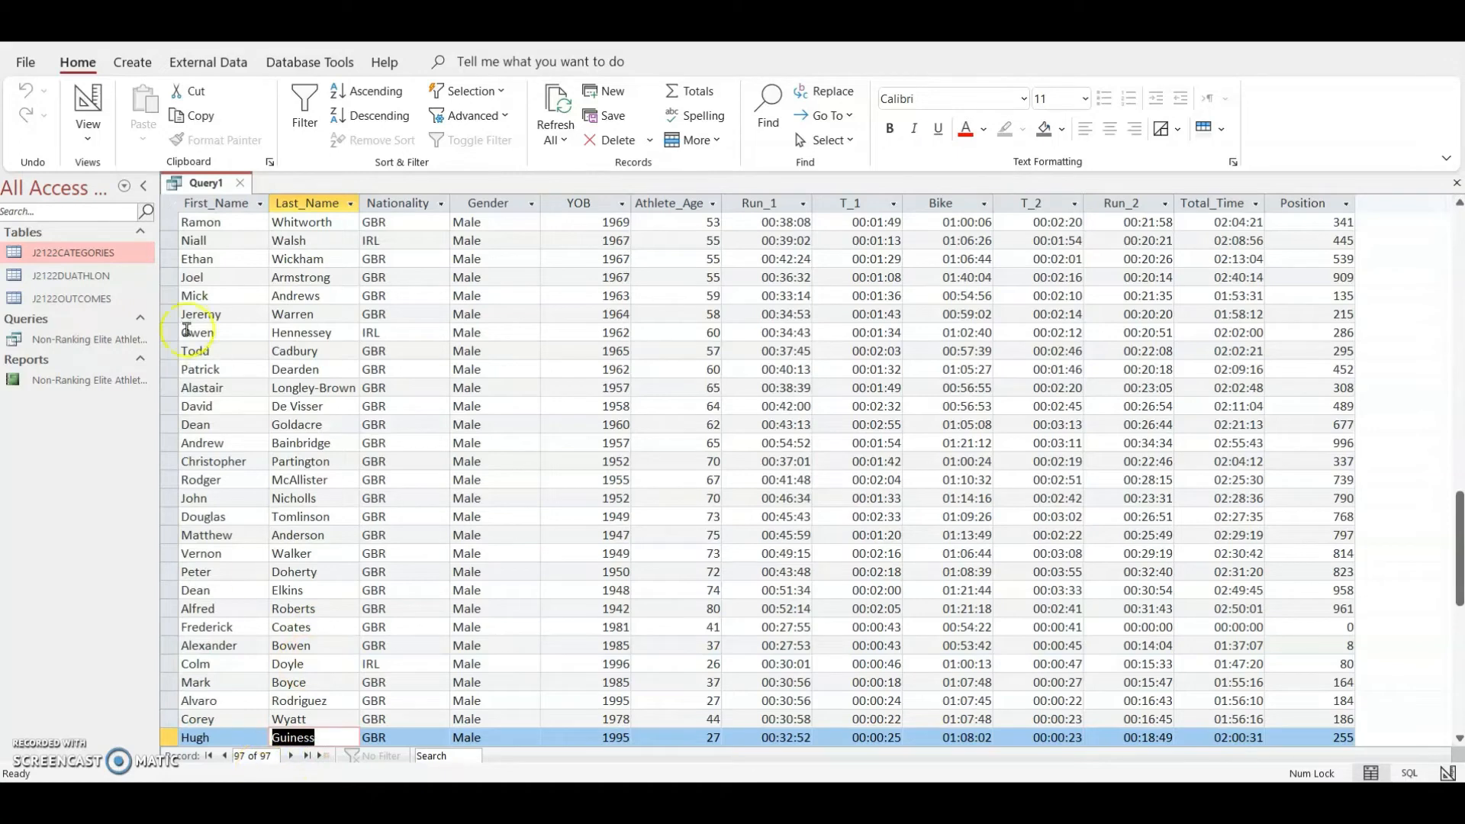
left_click(86, 101)
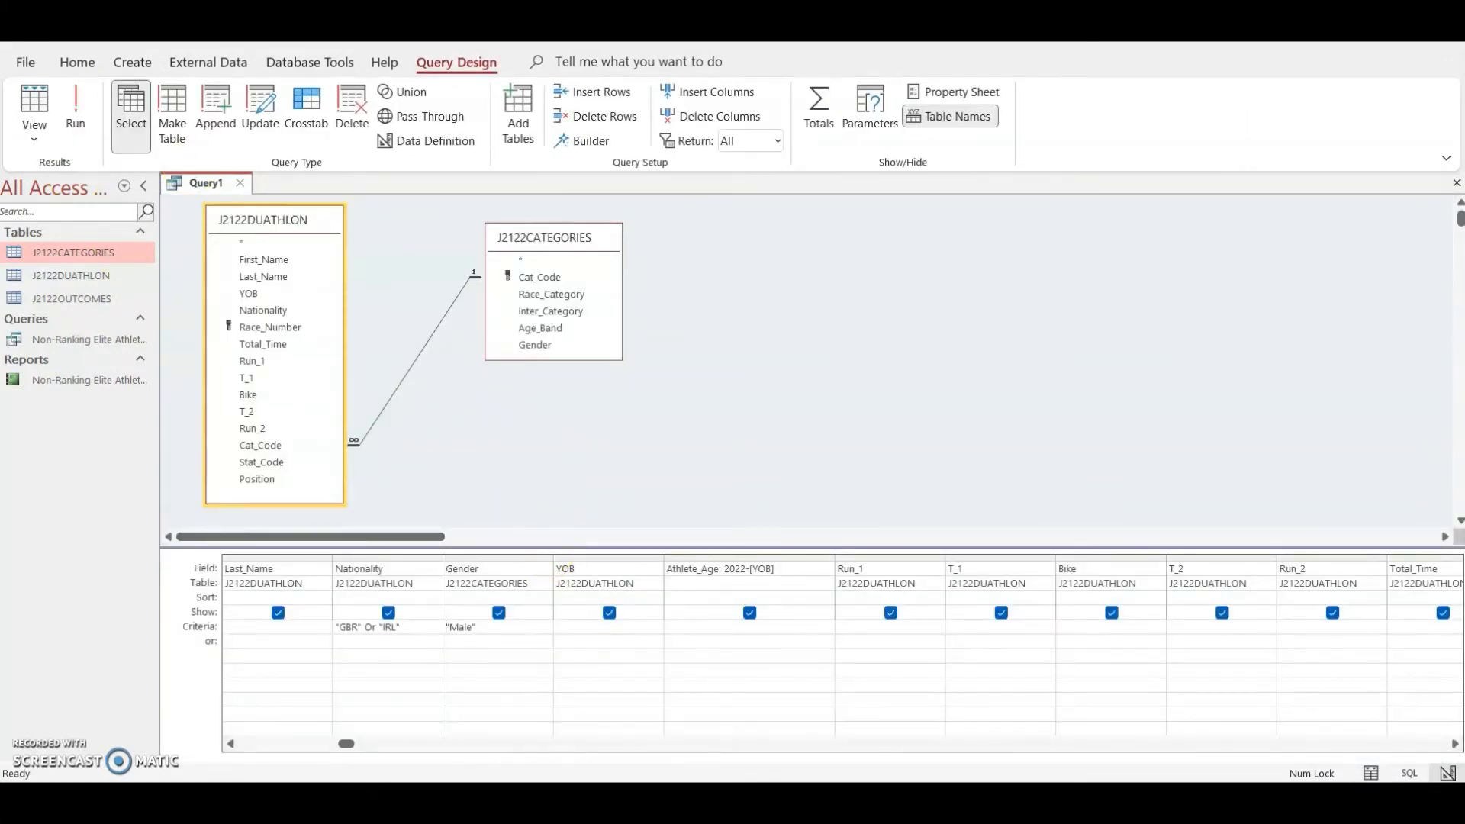
- Check the YOB condition in the exam paper, set the YOB criterion to Between 1982 And 2001 and widen the YOB column
key("alt+Tab")
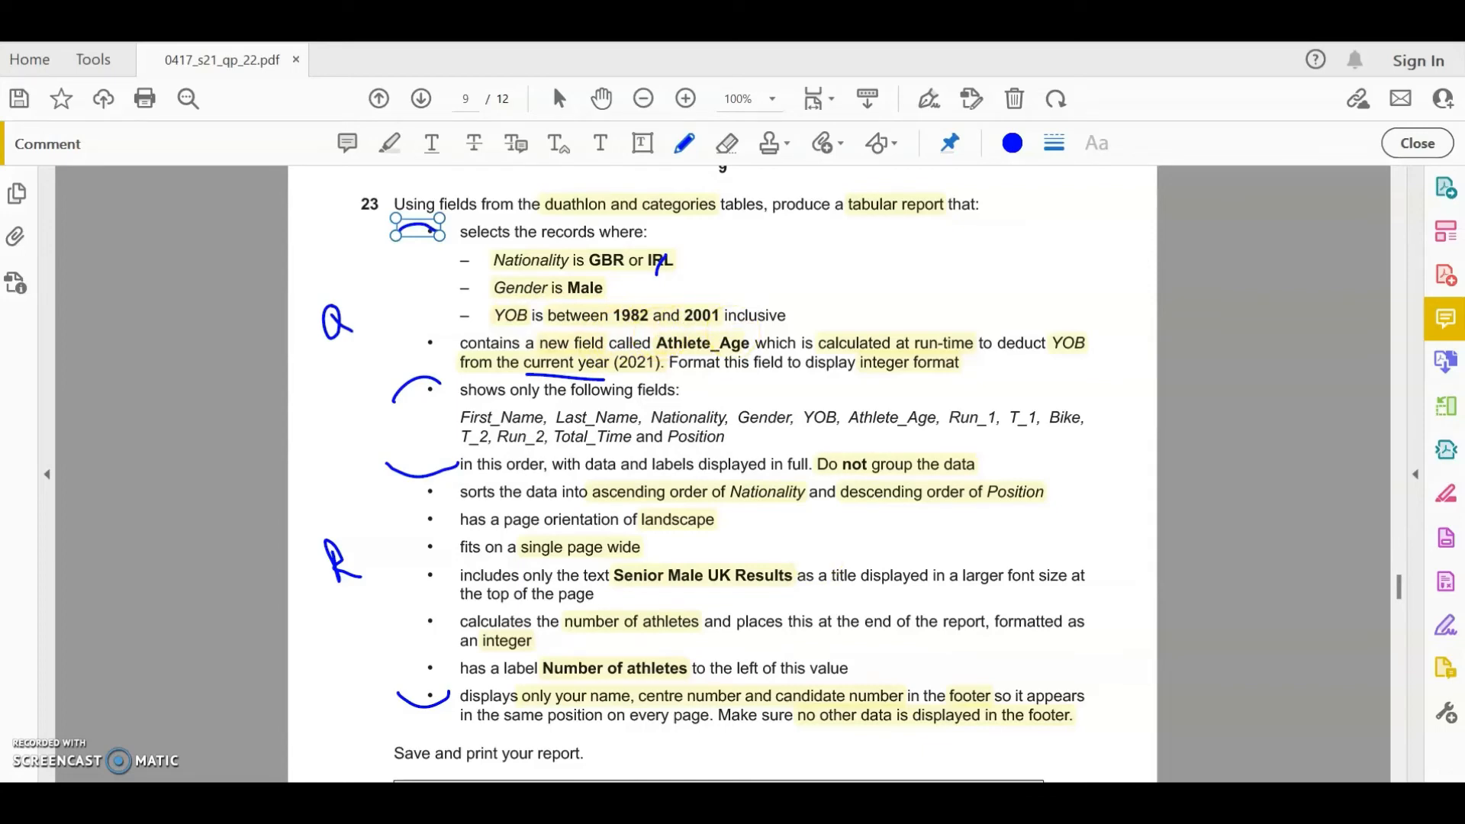
mouse_move(878, 799)
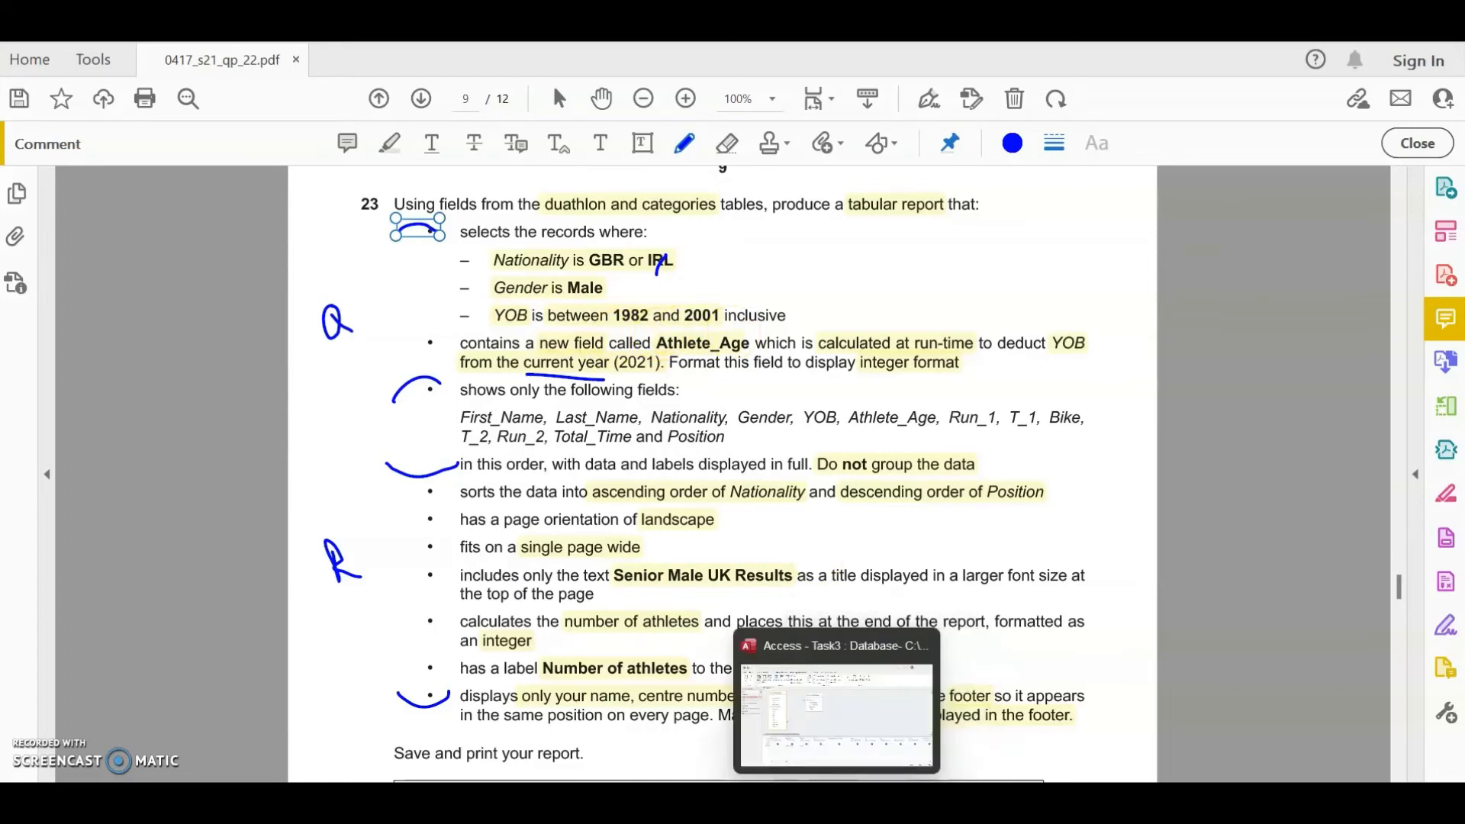
left_click(842, 799)
left_click(583, 628)
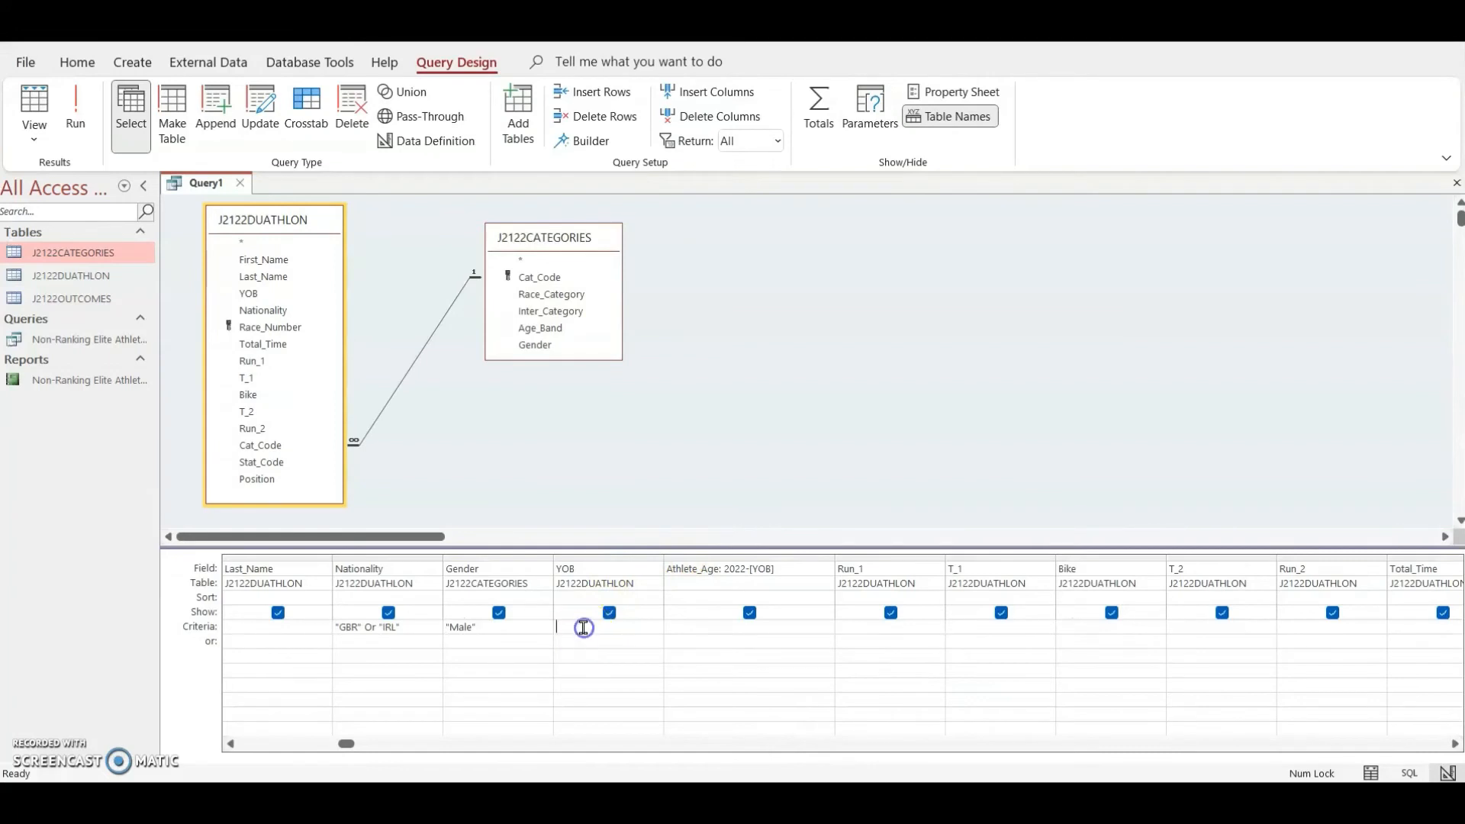
type("Between")
left_click(778, 684)
type("1982 AND 2001")
left_click(778, 684)
left_click(672, 568)
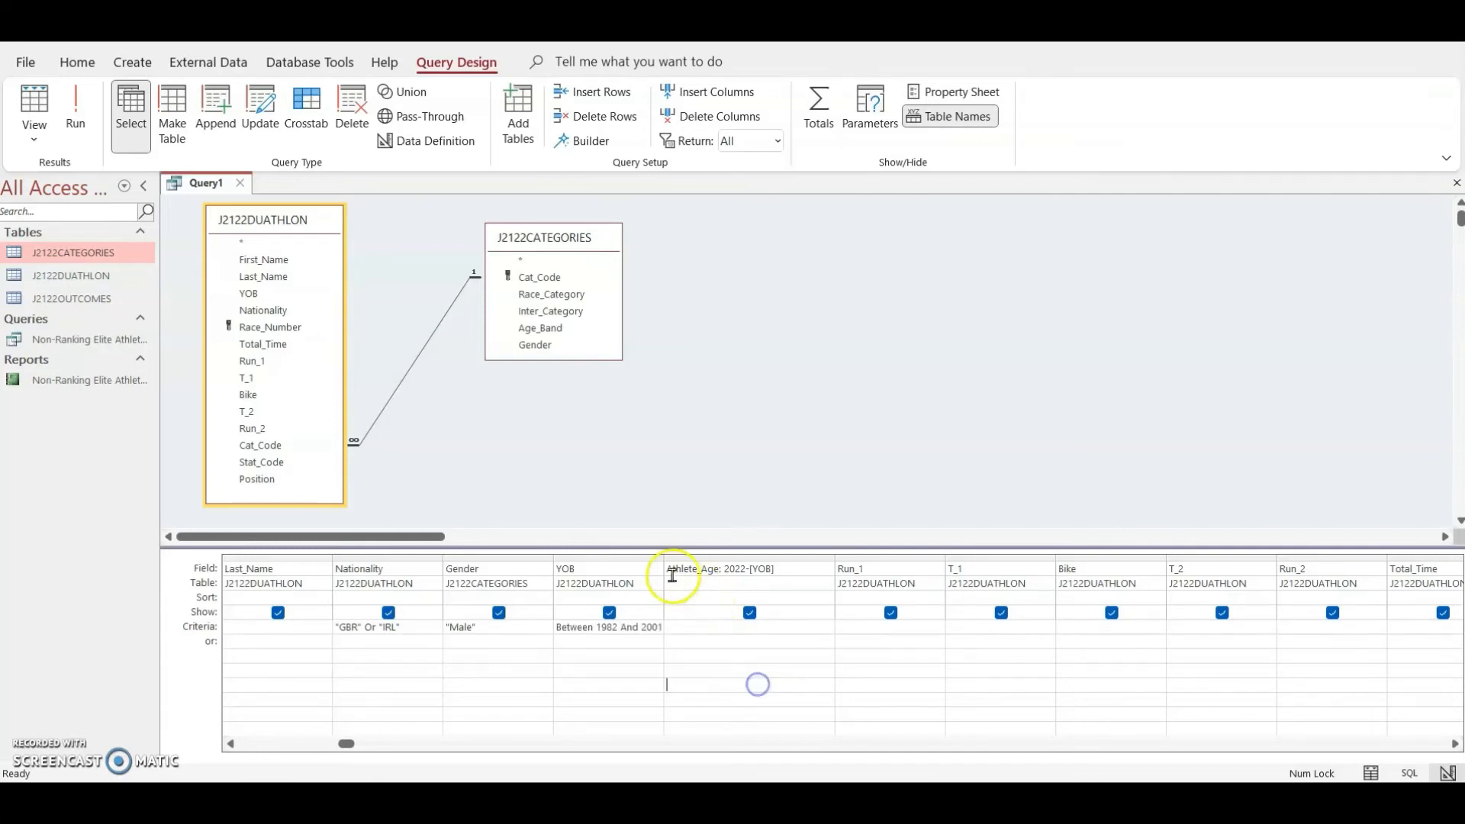
left_click_drag(664, 560, 766, 559)
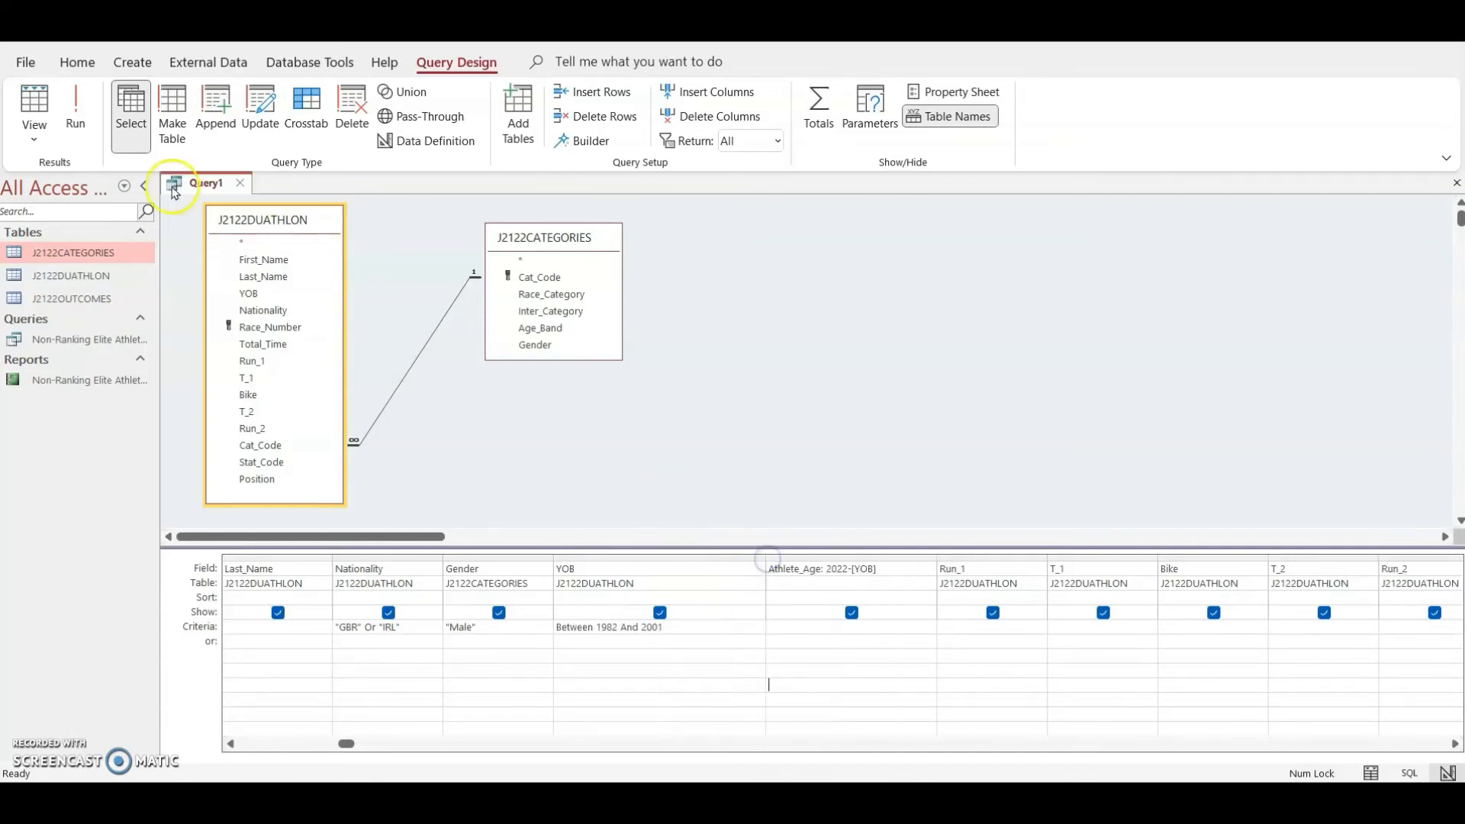
- Run the query to check the YOB filter, return to Design View and narrow the YOB column around its criterion
left_click(75, 107)
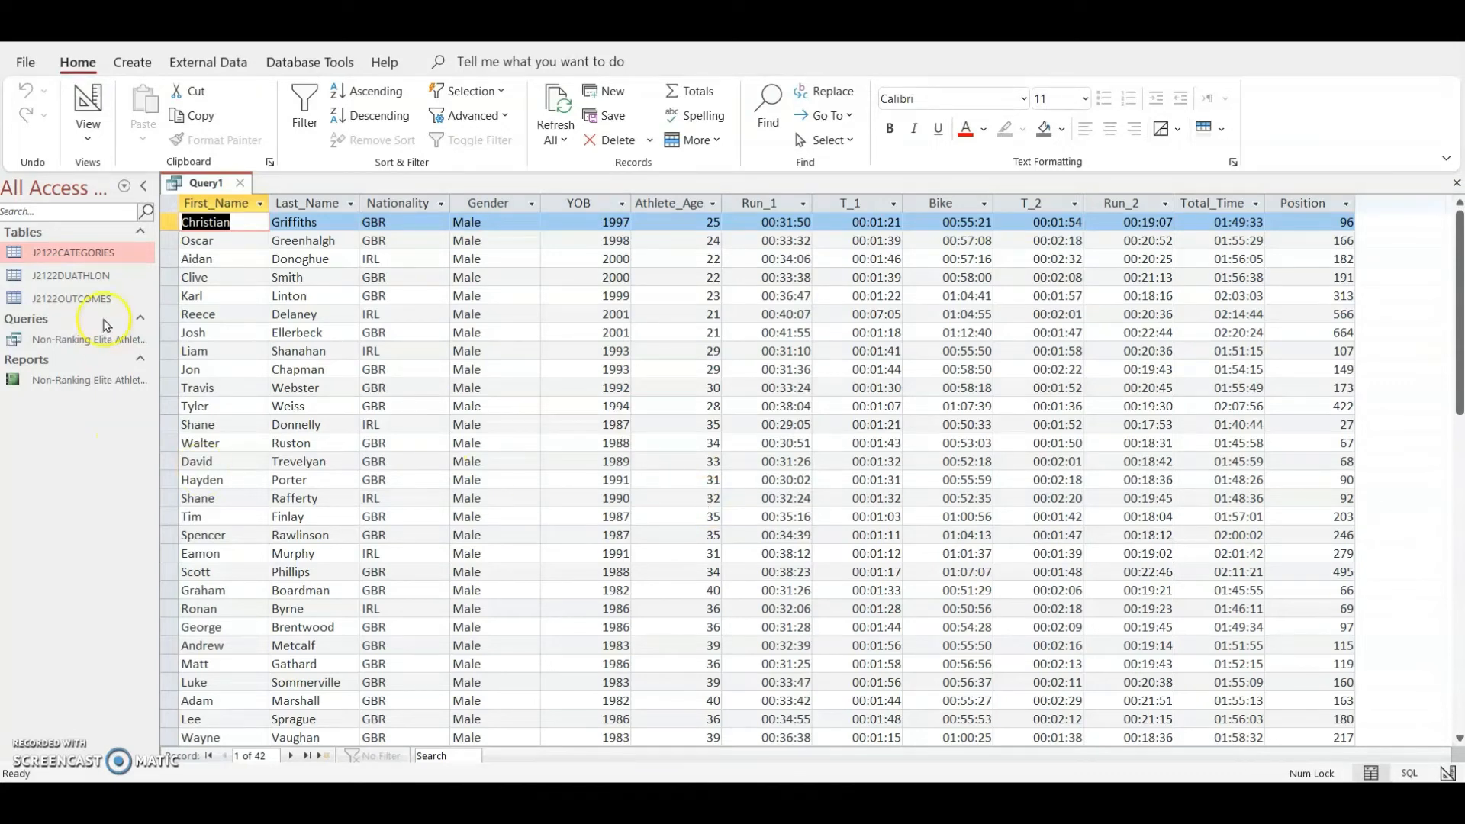
left_click(87, 100)
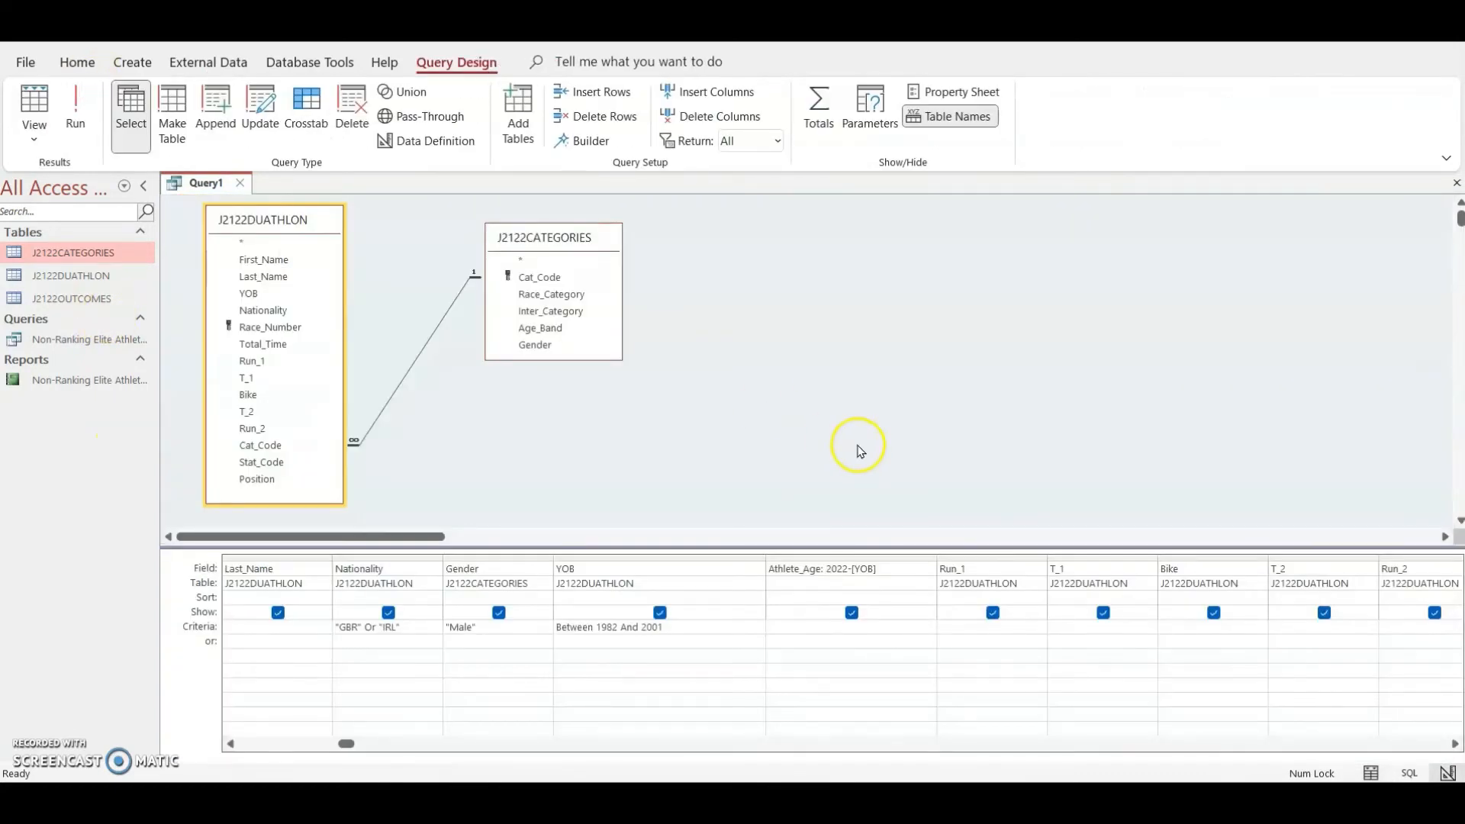
left_click_drag(766, 564, 683, 565)
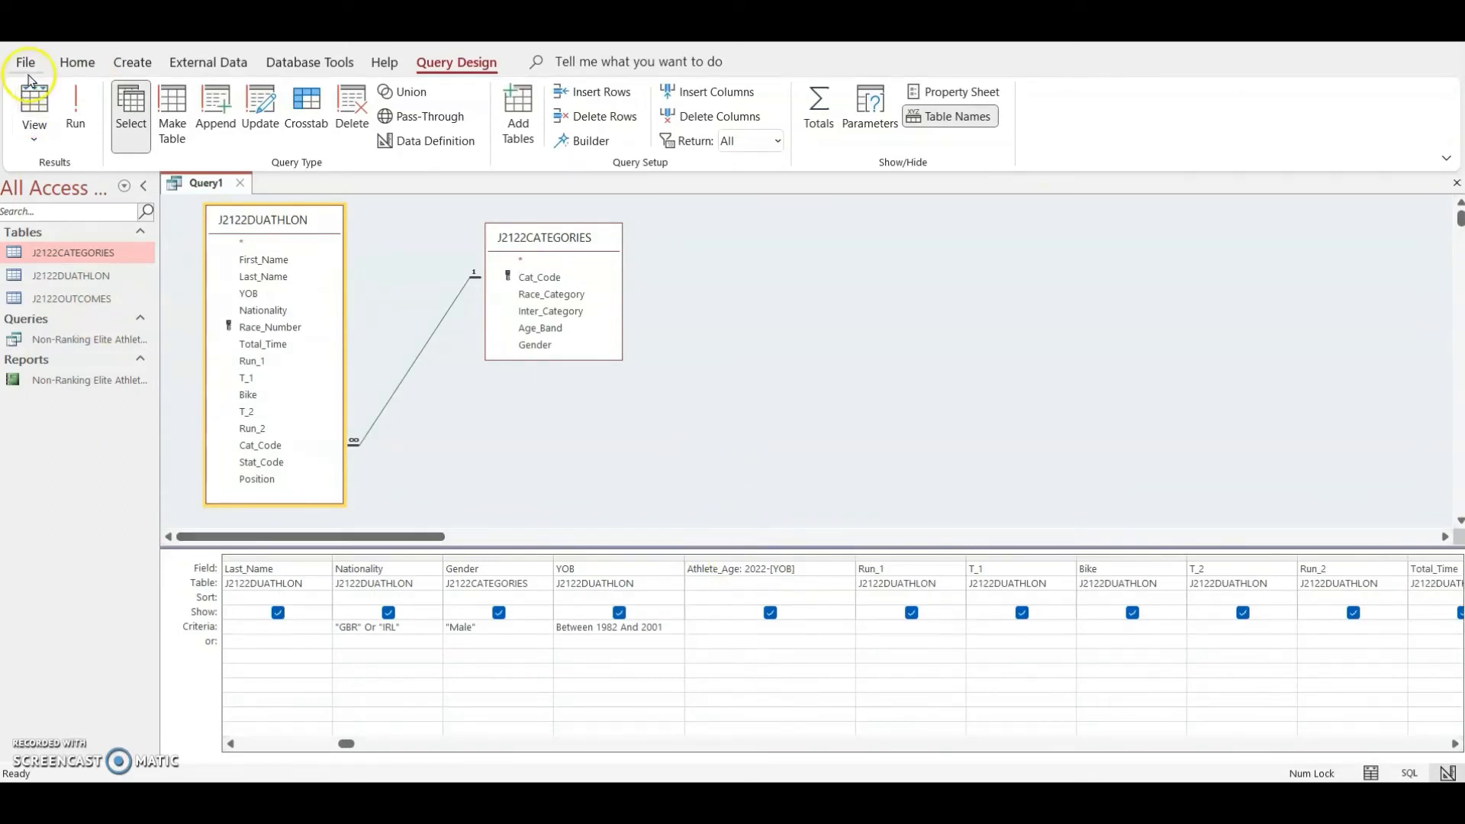
- Save the query as Senior Male UK Results and close it
key("ctrl+s")
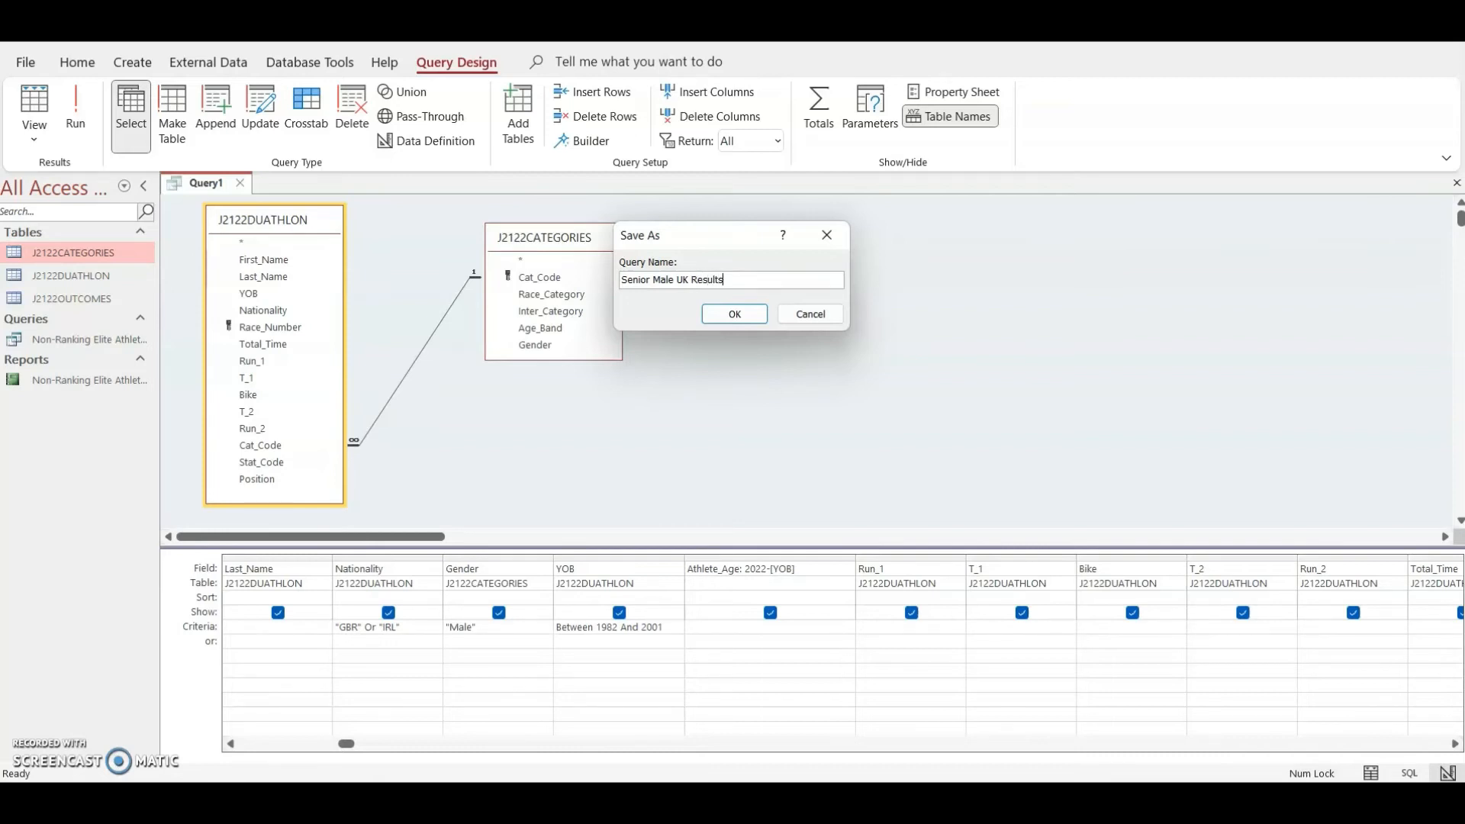
key("Return")
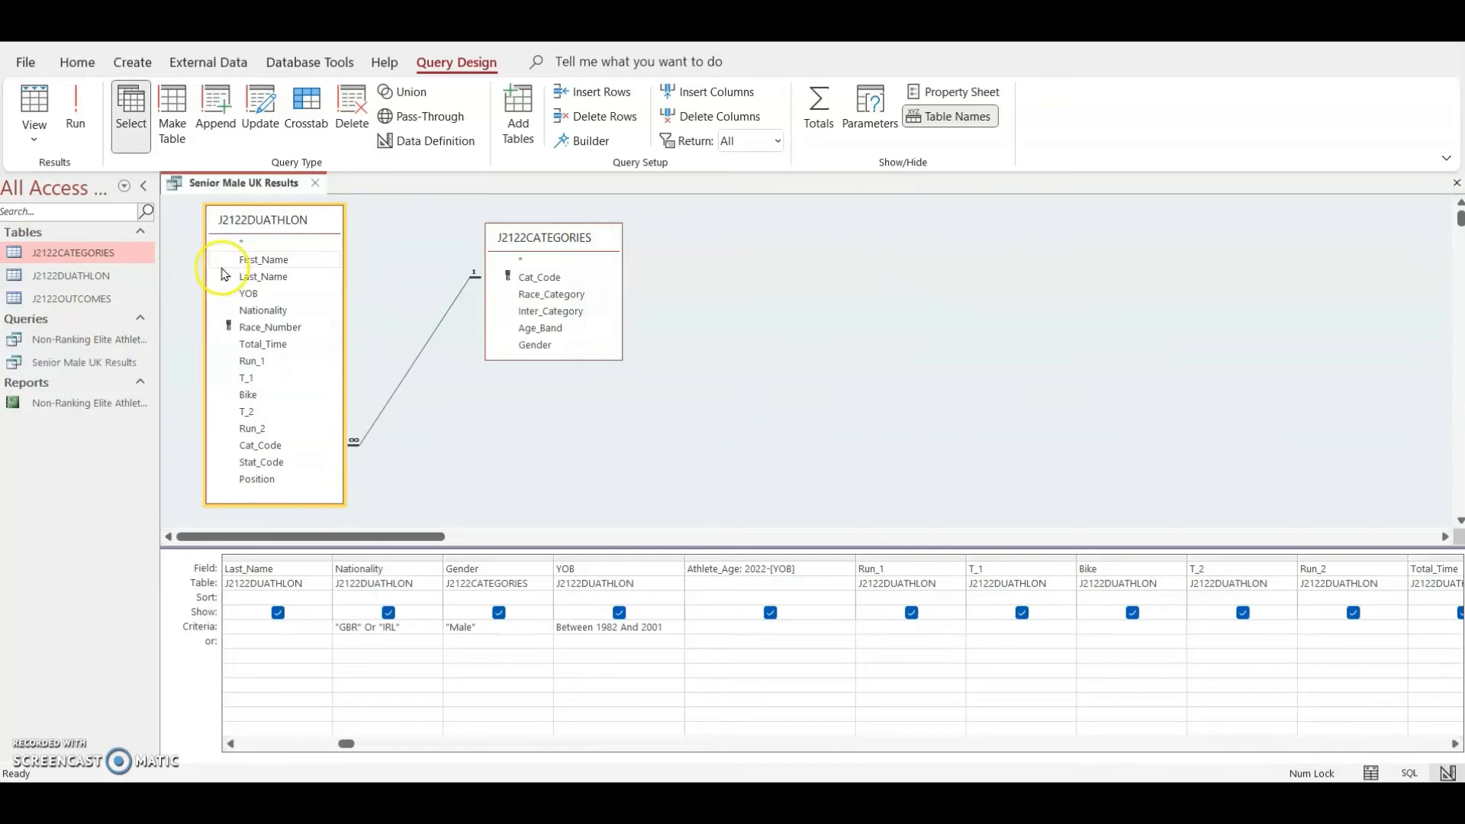
left_click(319, 183)
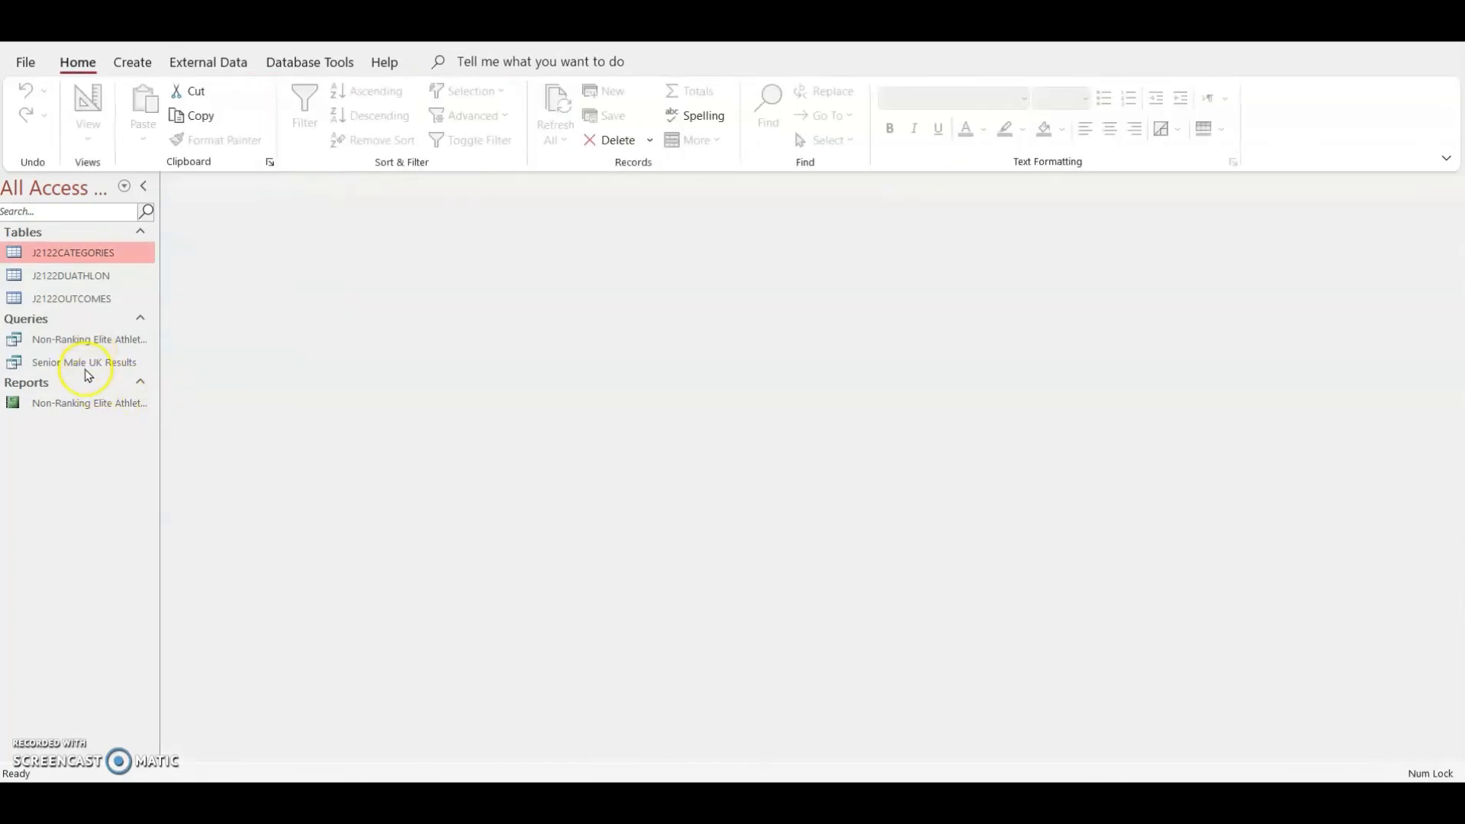
- Start a Report Wizard report with all fields of the Senior Male UK Results query, viewed by J2122DUATHLON, without grouping or sorting
left_click(85, 366)
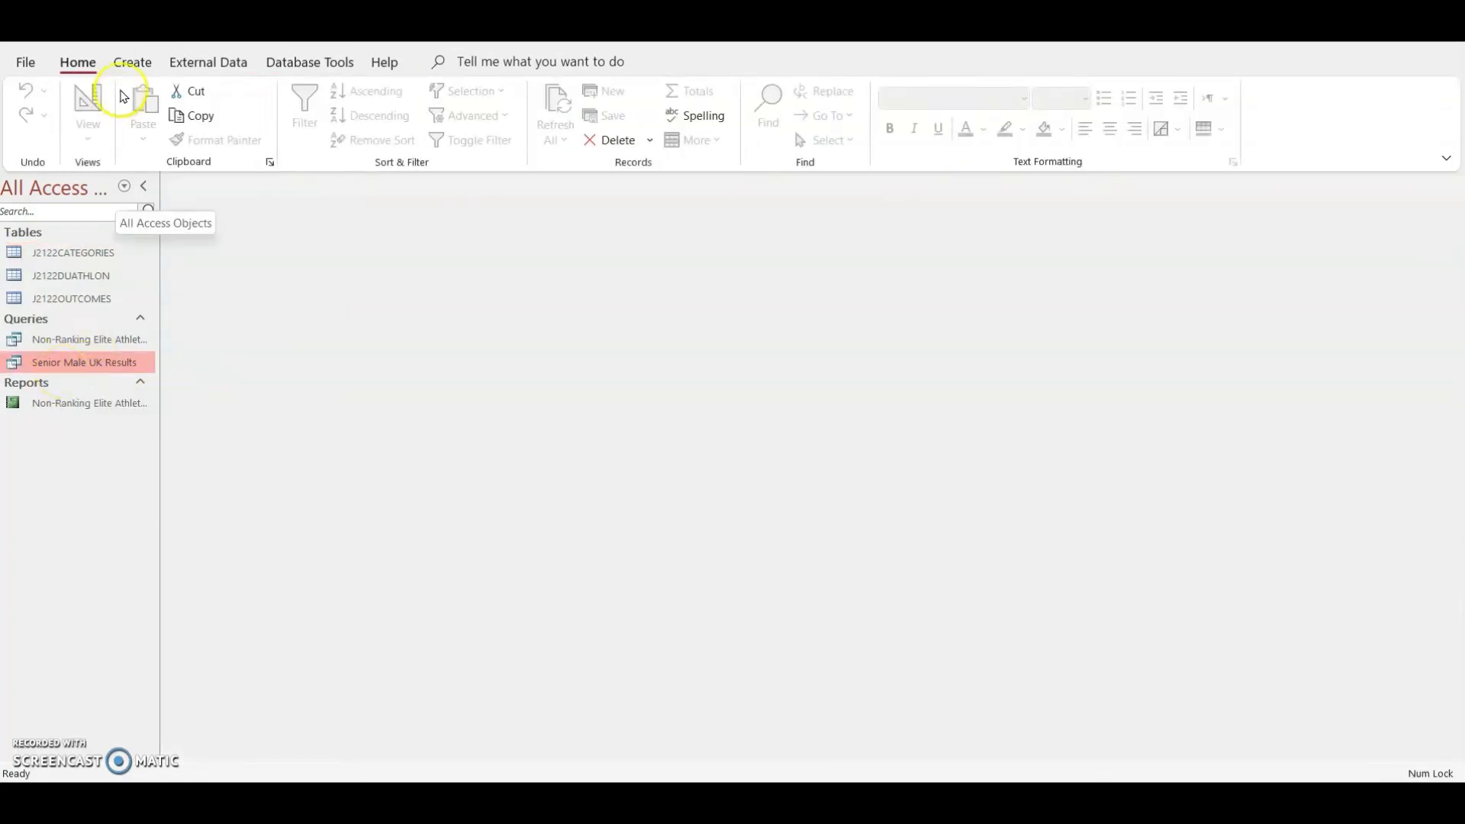
left_click(132, 61)
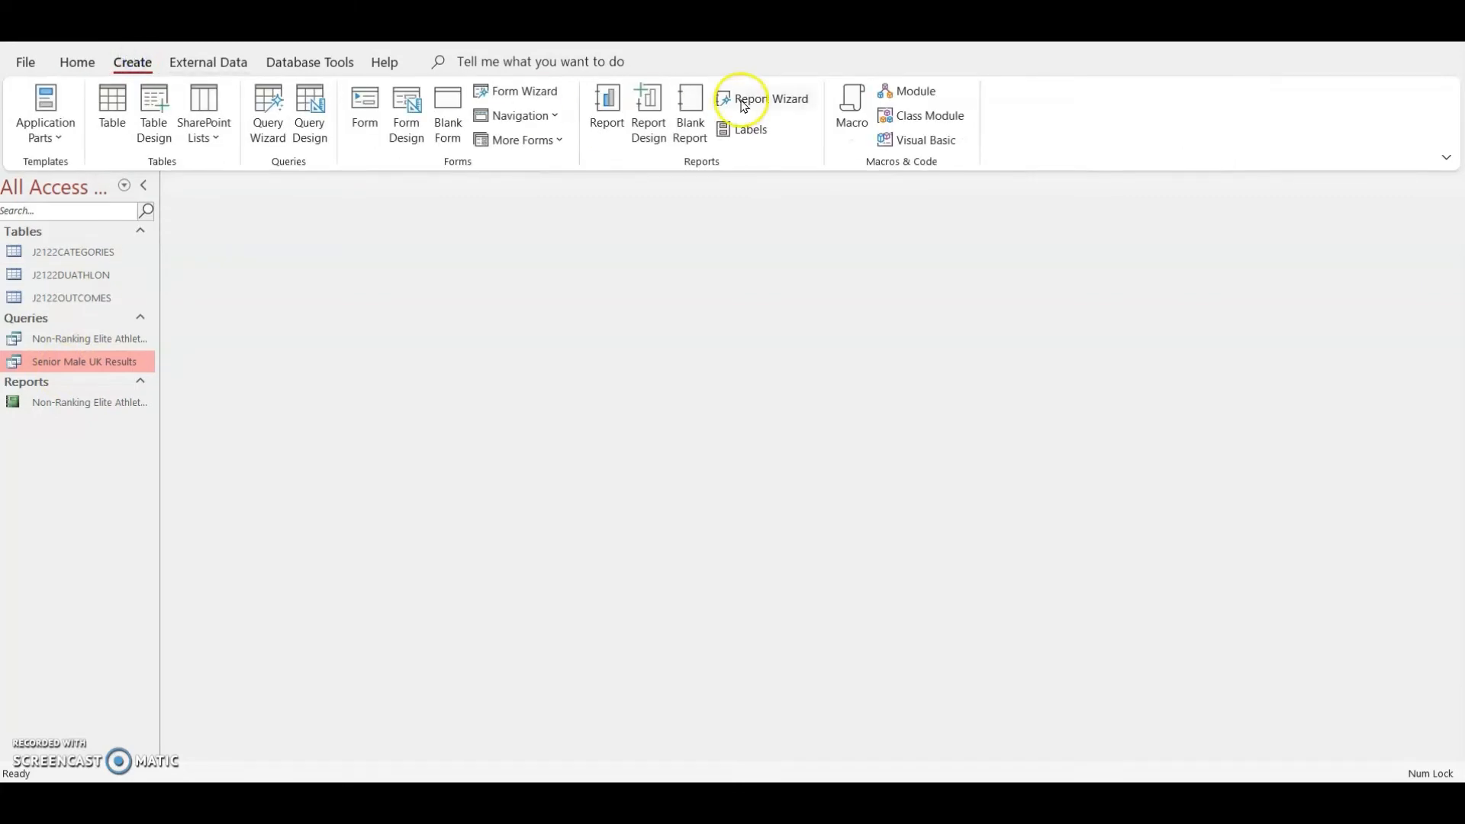
left_click(742, 100)
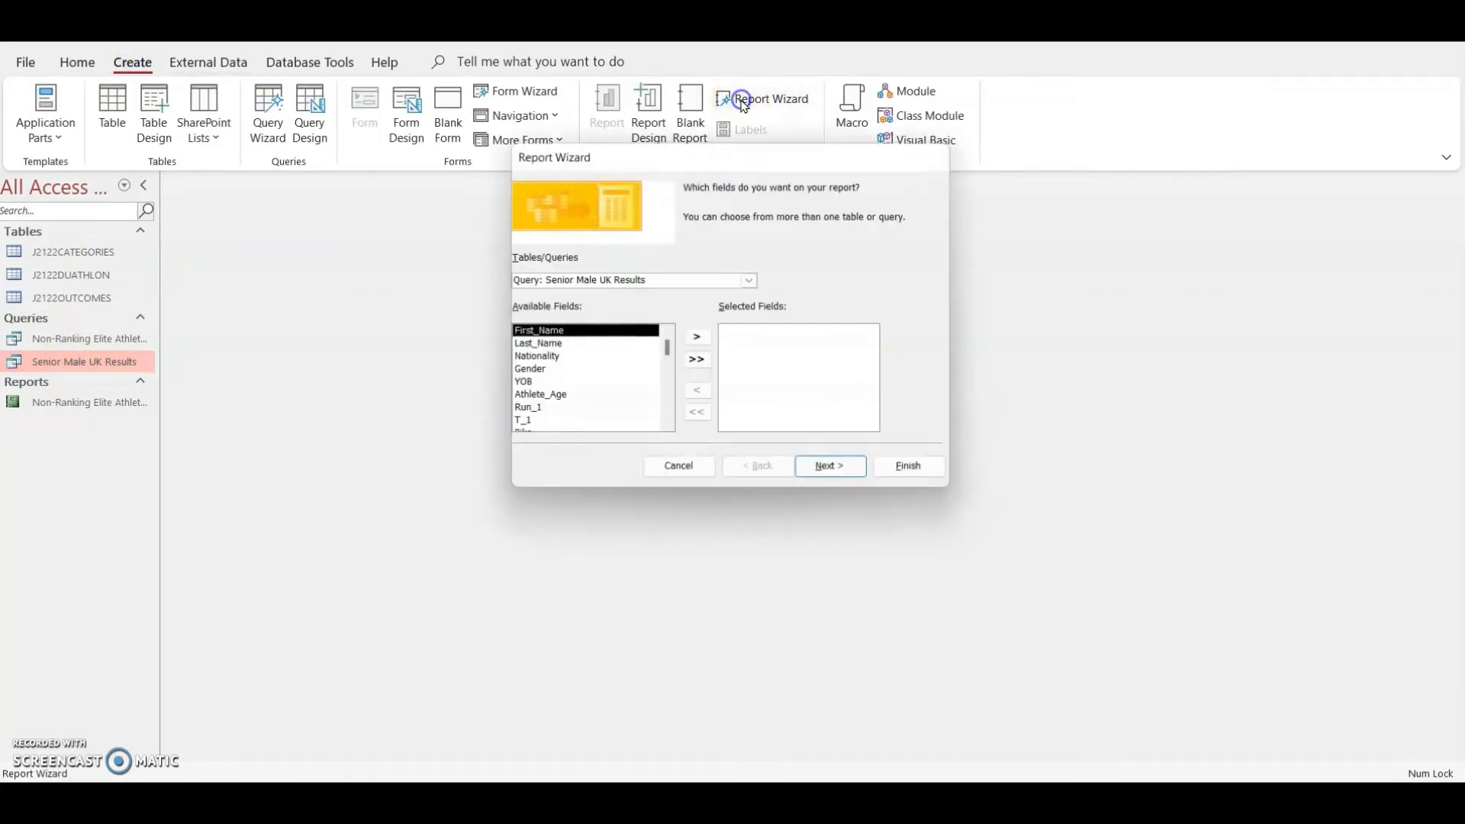
left_click(688, 368)
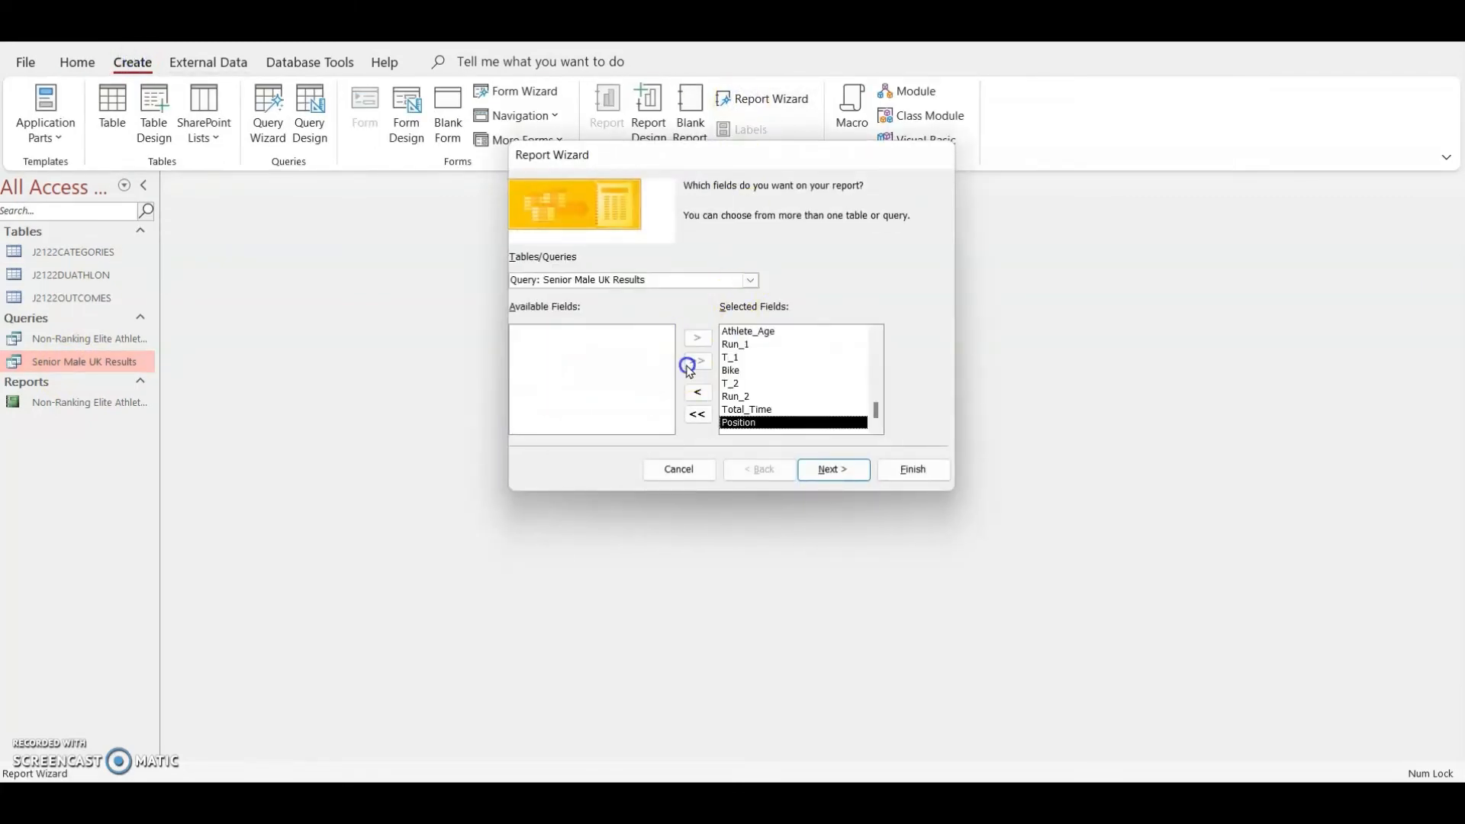
left_click(833, 471)
left_click(834, 473)
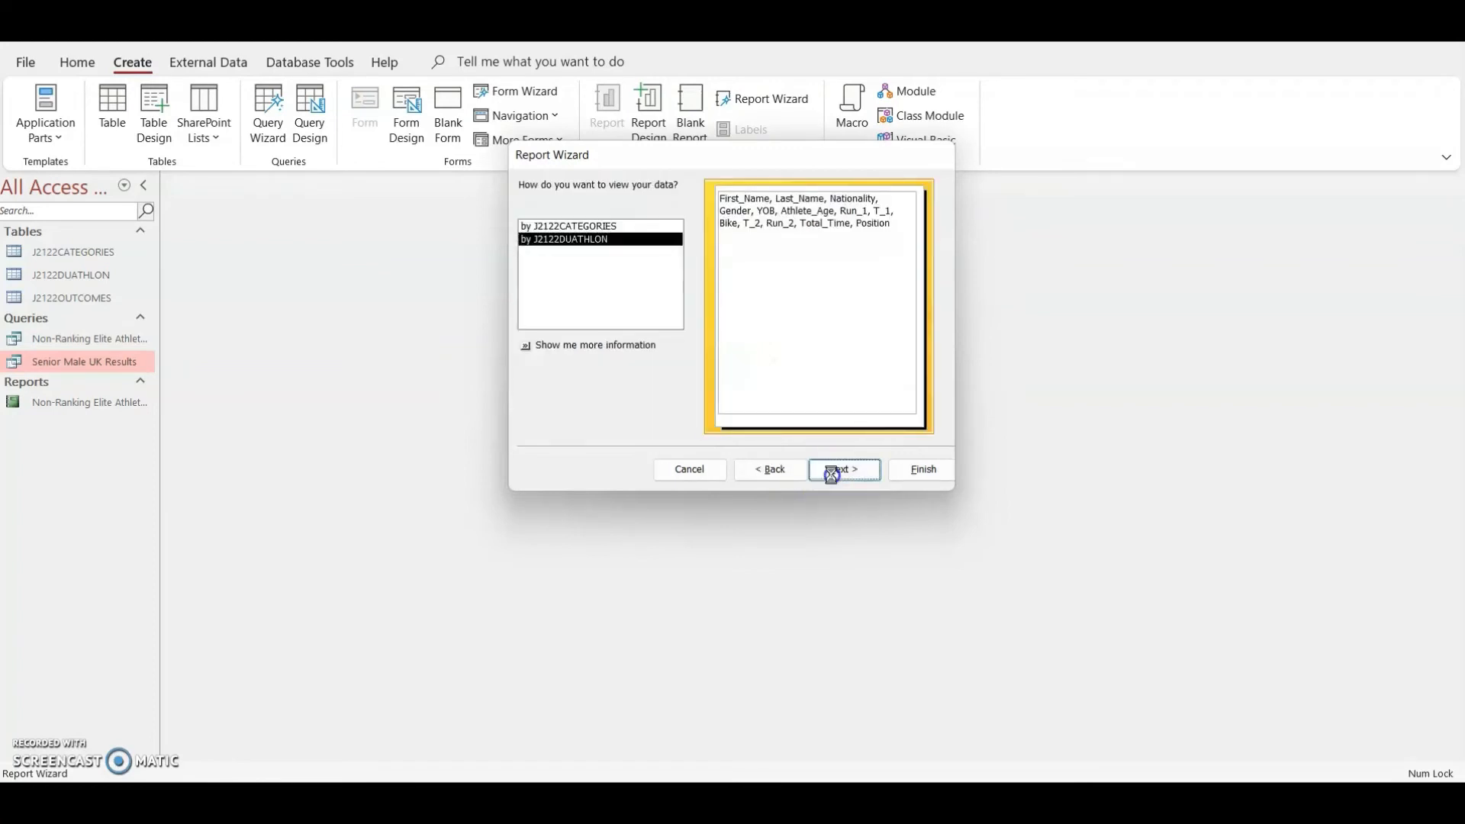
left_click(836, 473)
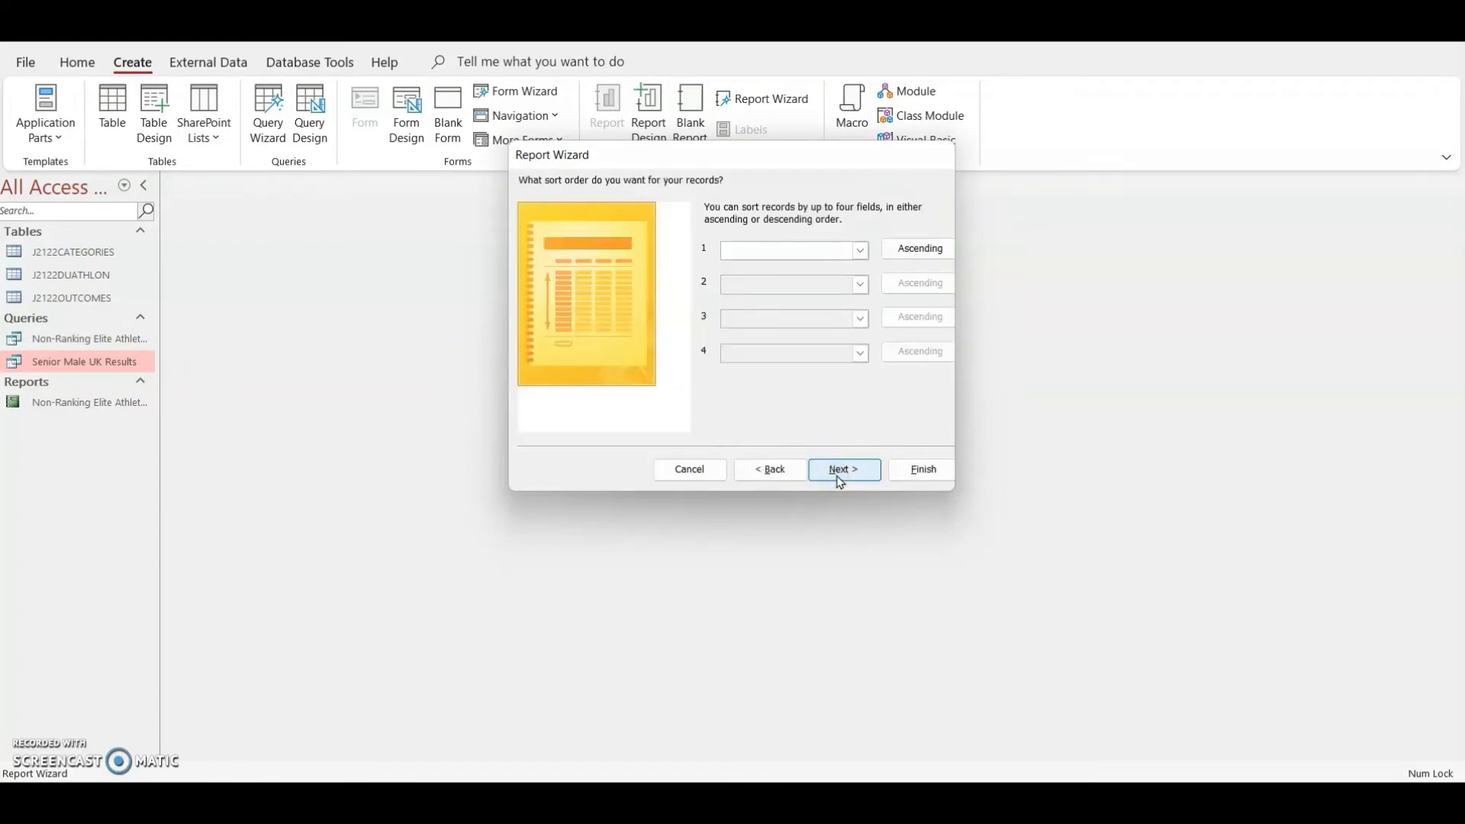
left_click(839, 479)
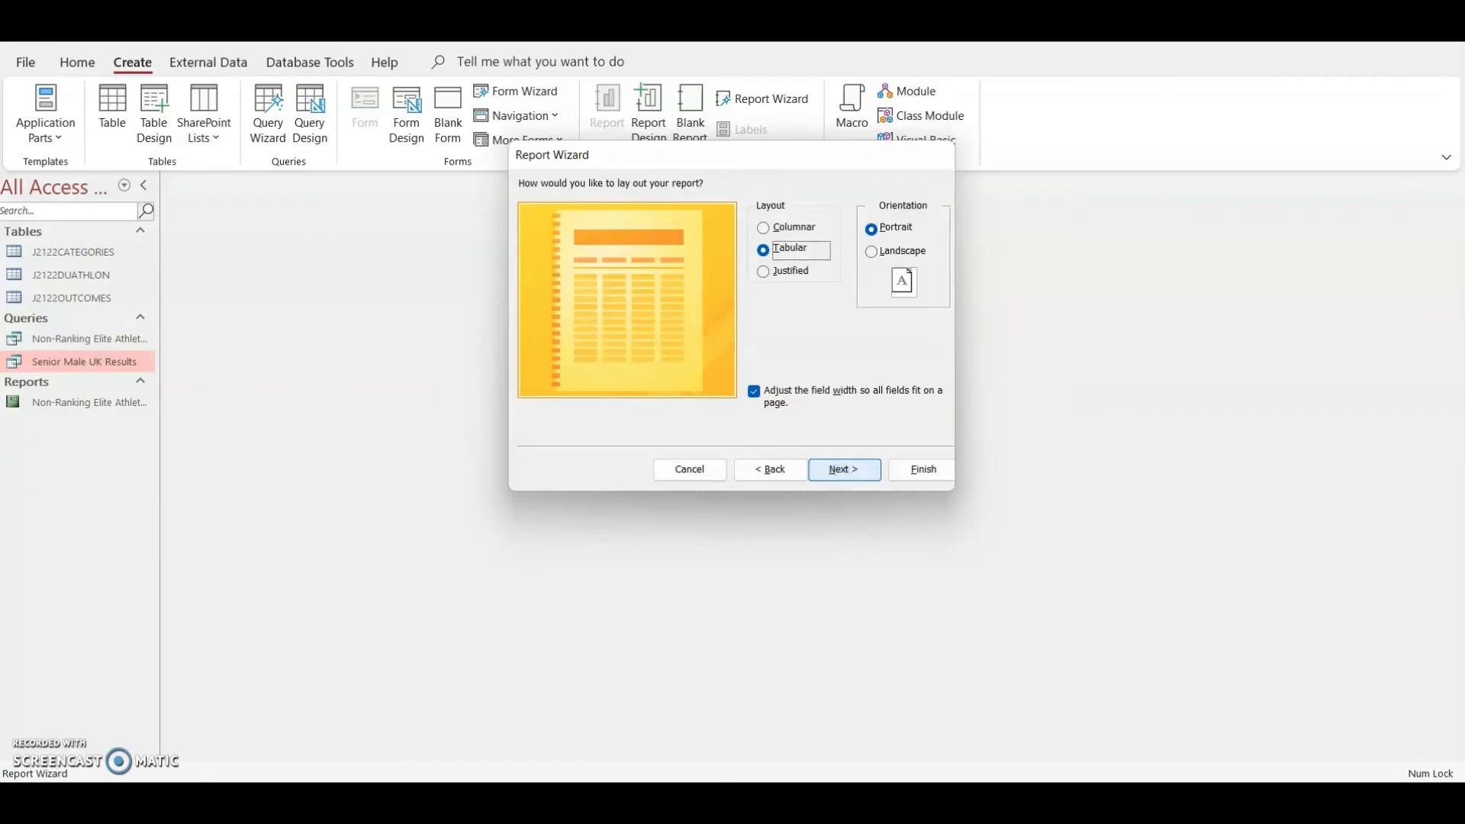
- Mark the landscape requirement in the exam paper and set the tabular report's orientation to Landscape
key("alt+Tab")
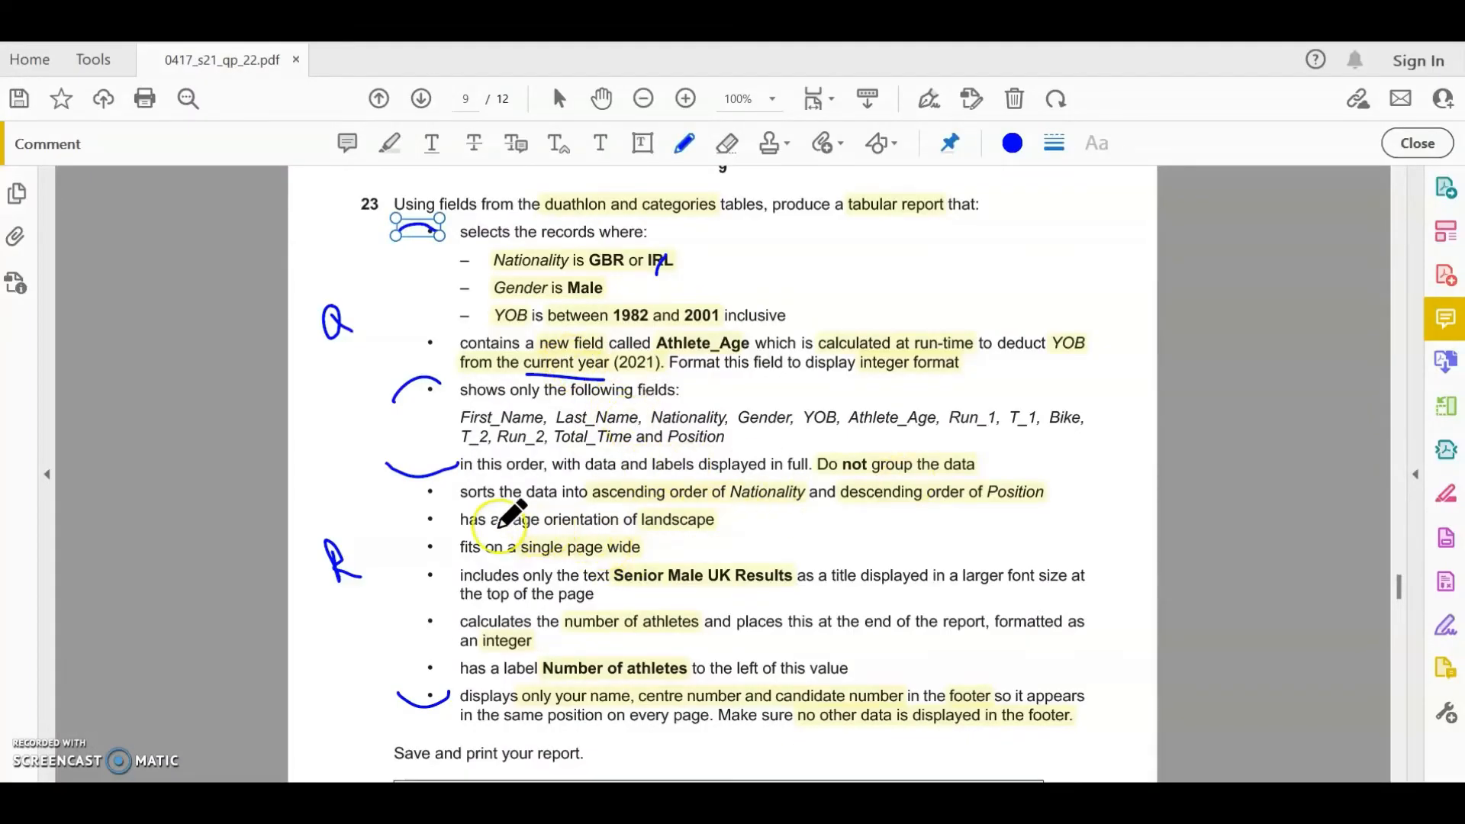
left_click_drag(676, 531, 702, 518)
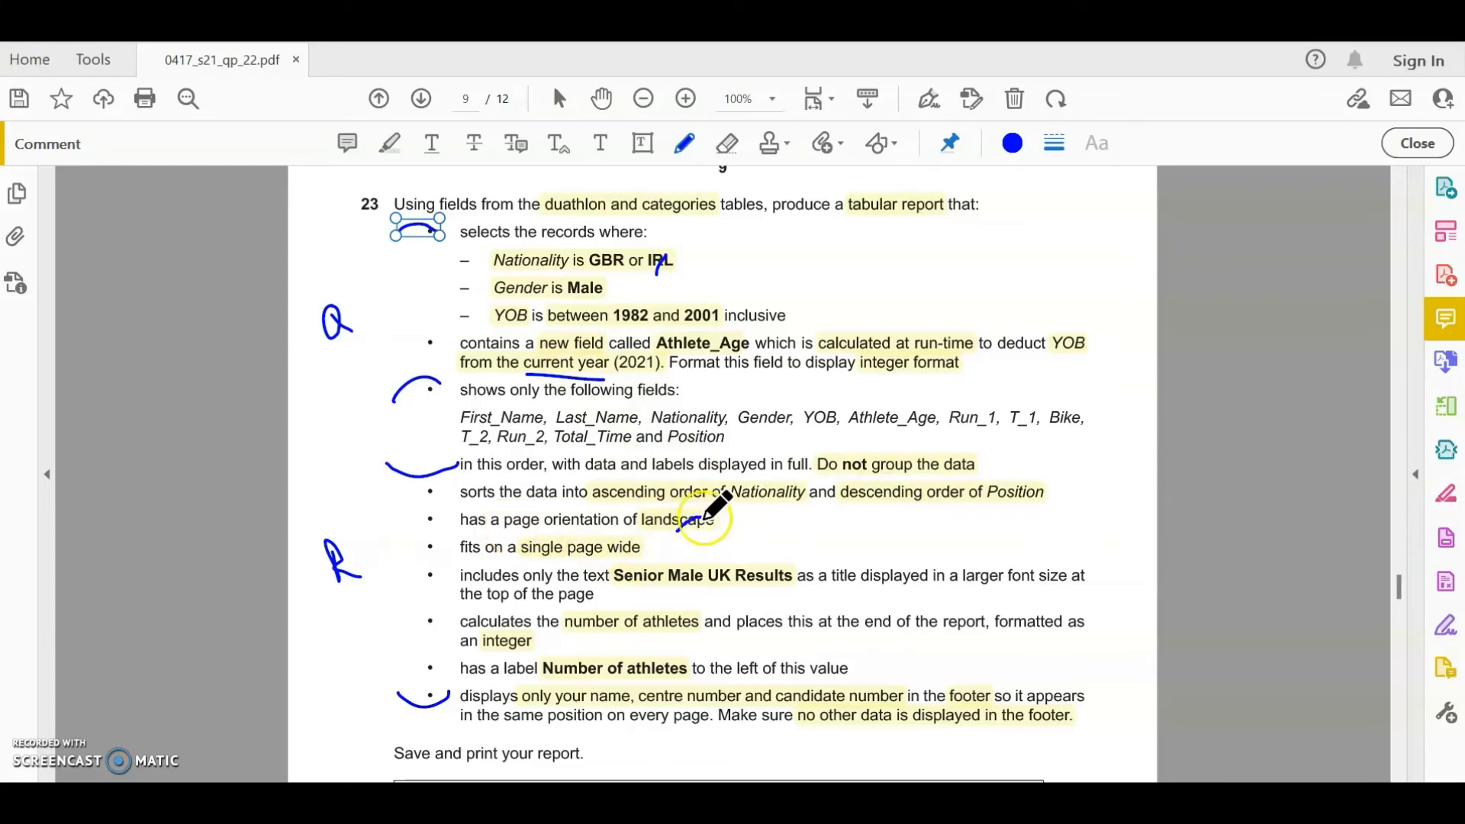
left_click(880, 803)
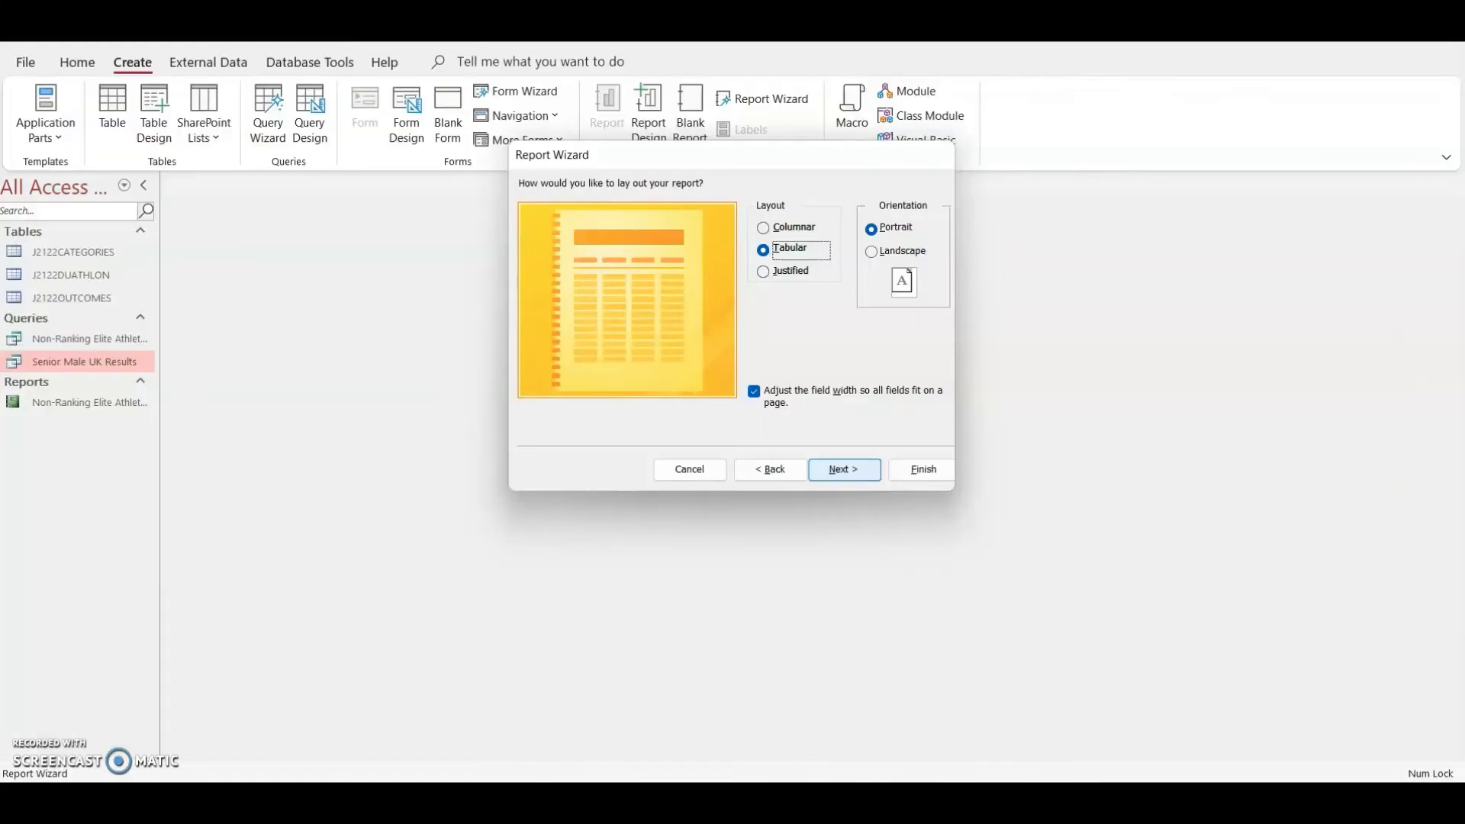
left_click(877, 251)
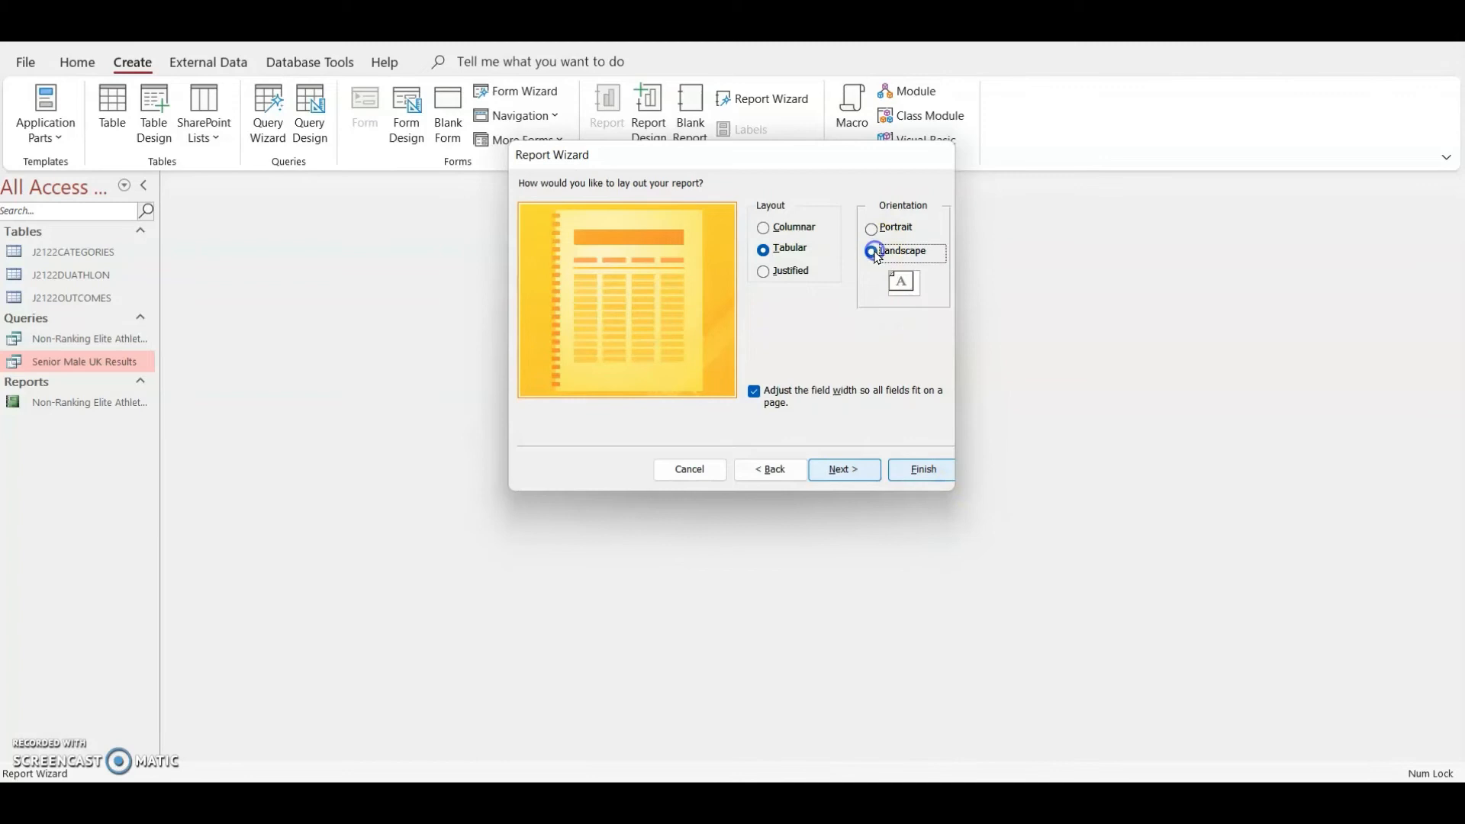
left_click(844, 470)
- Title the report Senior Male UK Results and finish the wizard with the report preview
left_click_drag(749, 208, 553, 222)
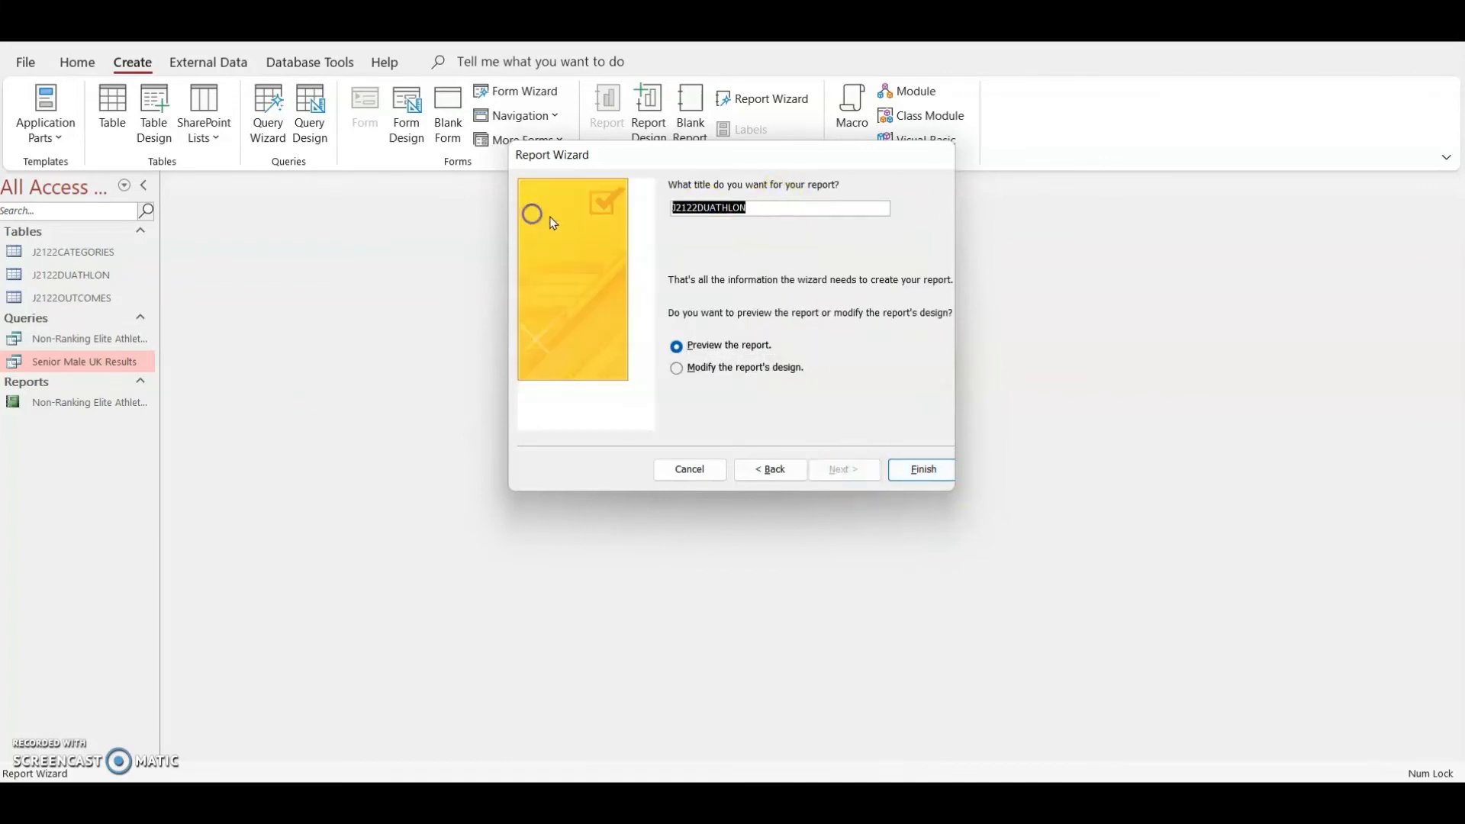
type("Senior Male UK Results")
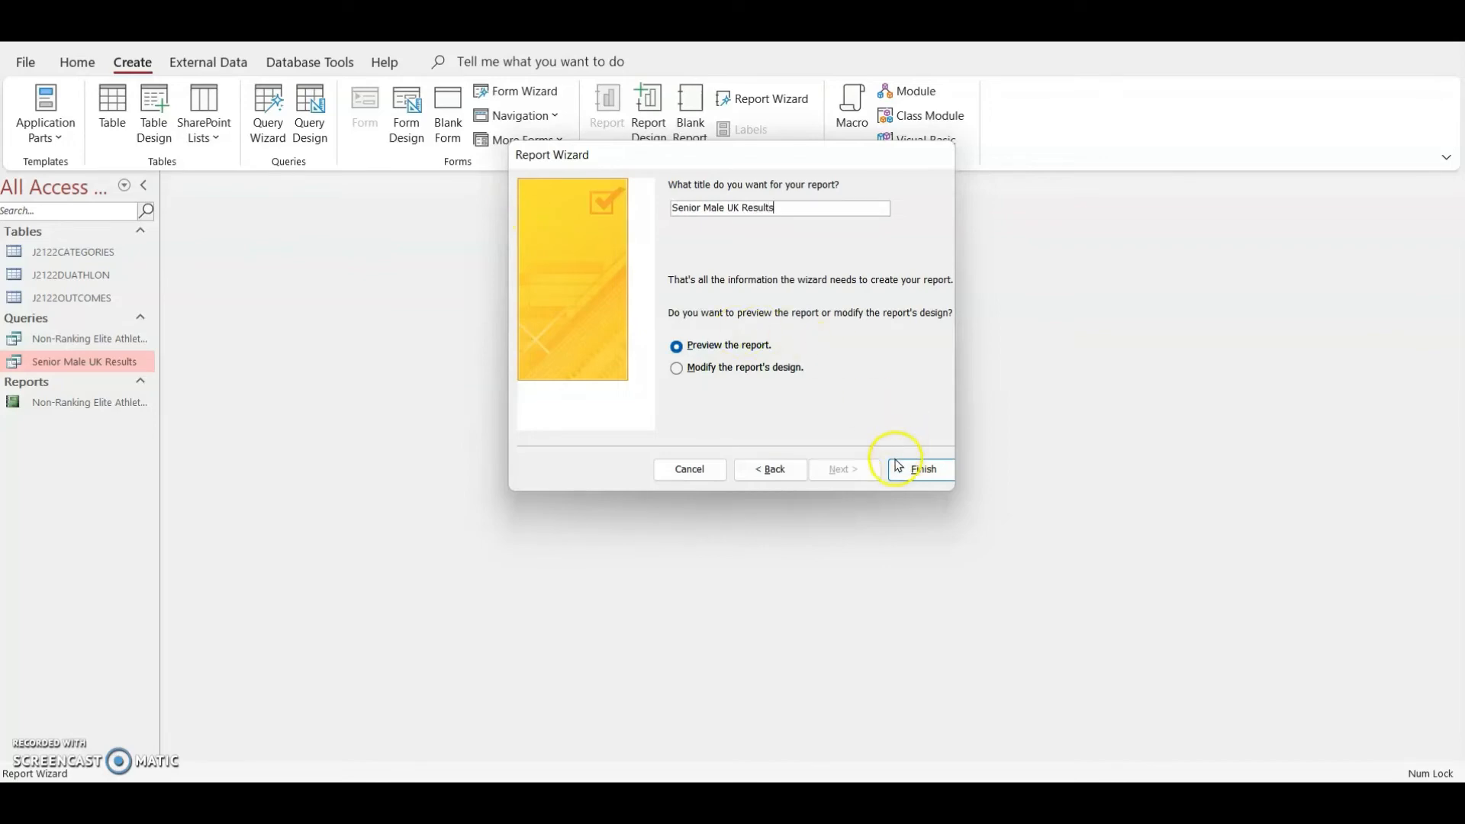
left_click(898, 465)
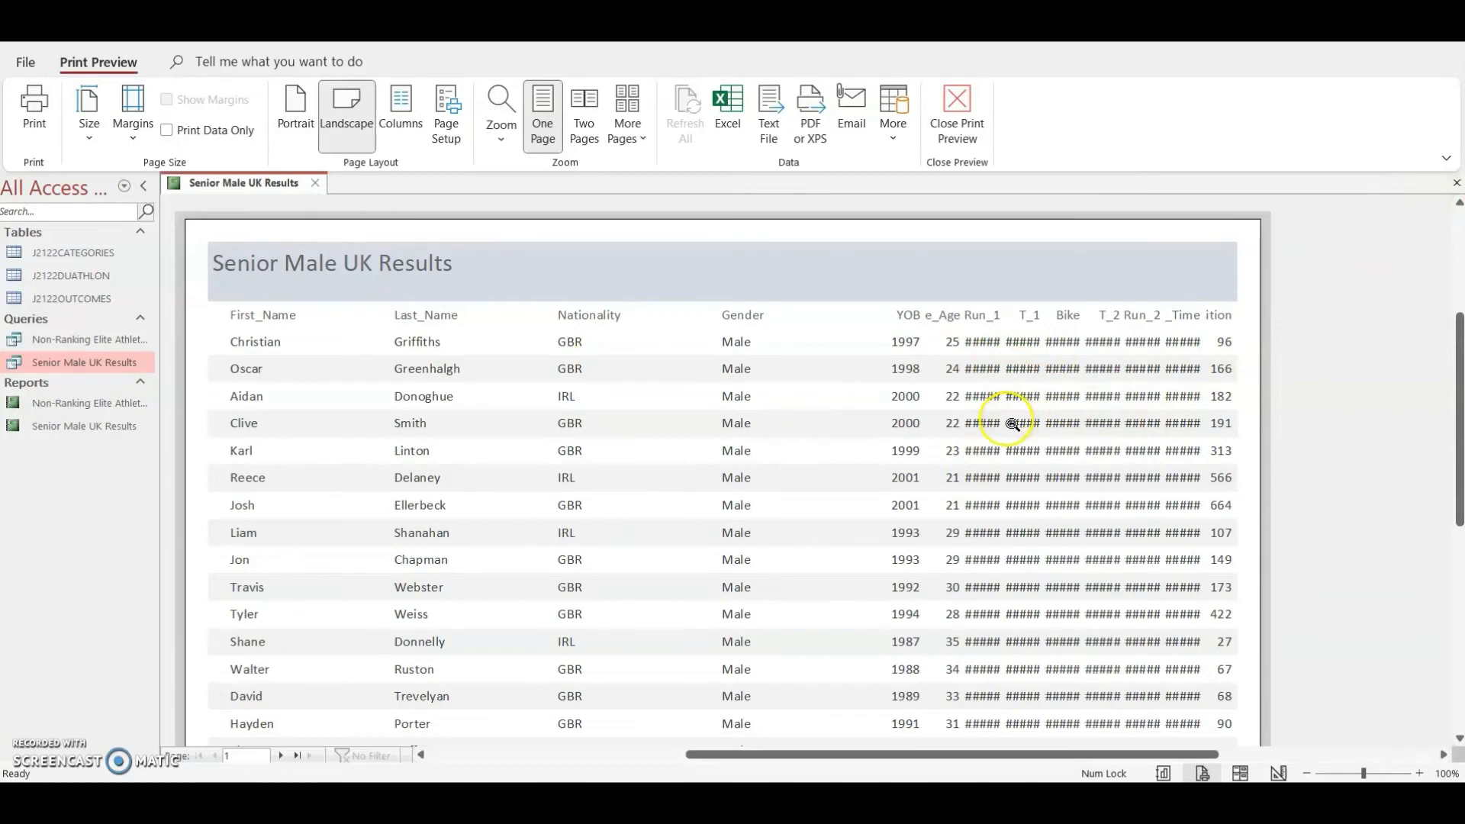
- Switch the report to Layout View, close the field list and extend the First_Name label and column toward the left margin
left_click(1241, 773)
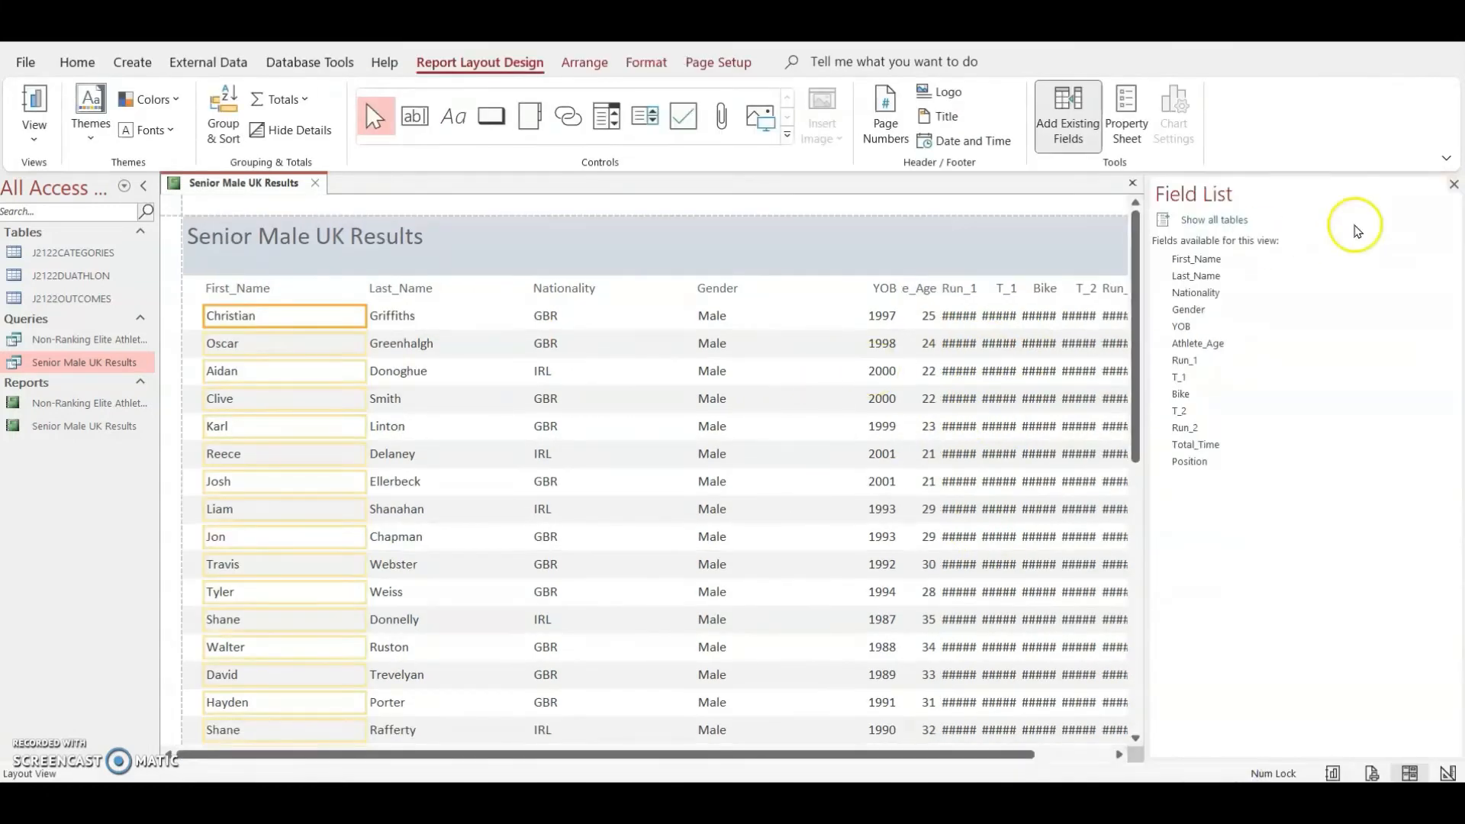
left_click(1454, 184)
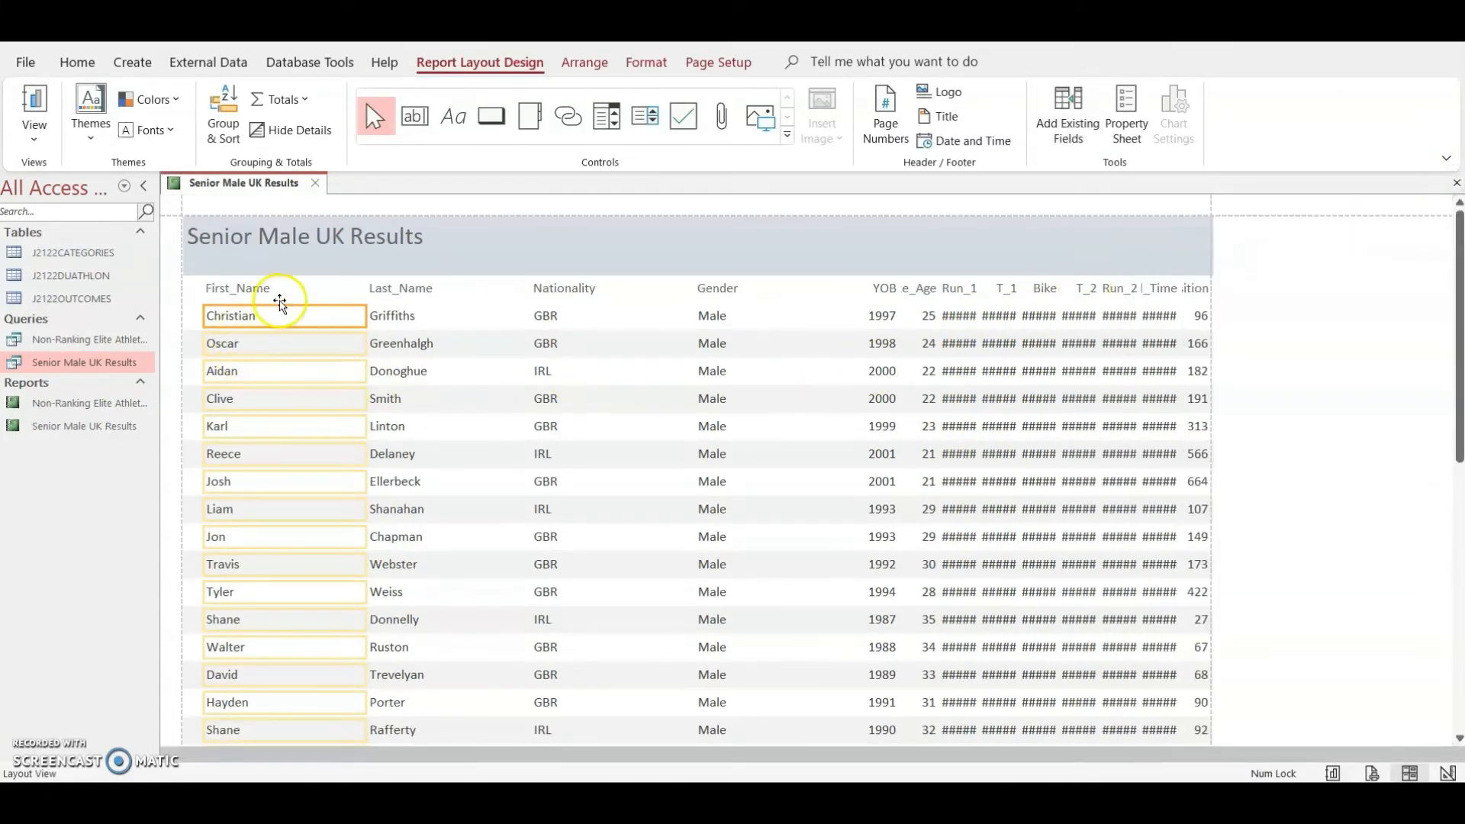
left_click(254, 289)
left_click(247, 316, "shift")
left_click_drag(204, 288, 189, 289)
- Narrow the First_Name label and column to fit their contents and check the entries down the whole report
left_click(371, 270)
left_click(321, 271)
left_click(317, 299, "shift")
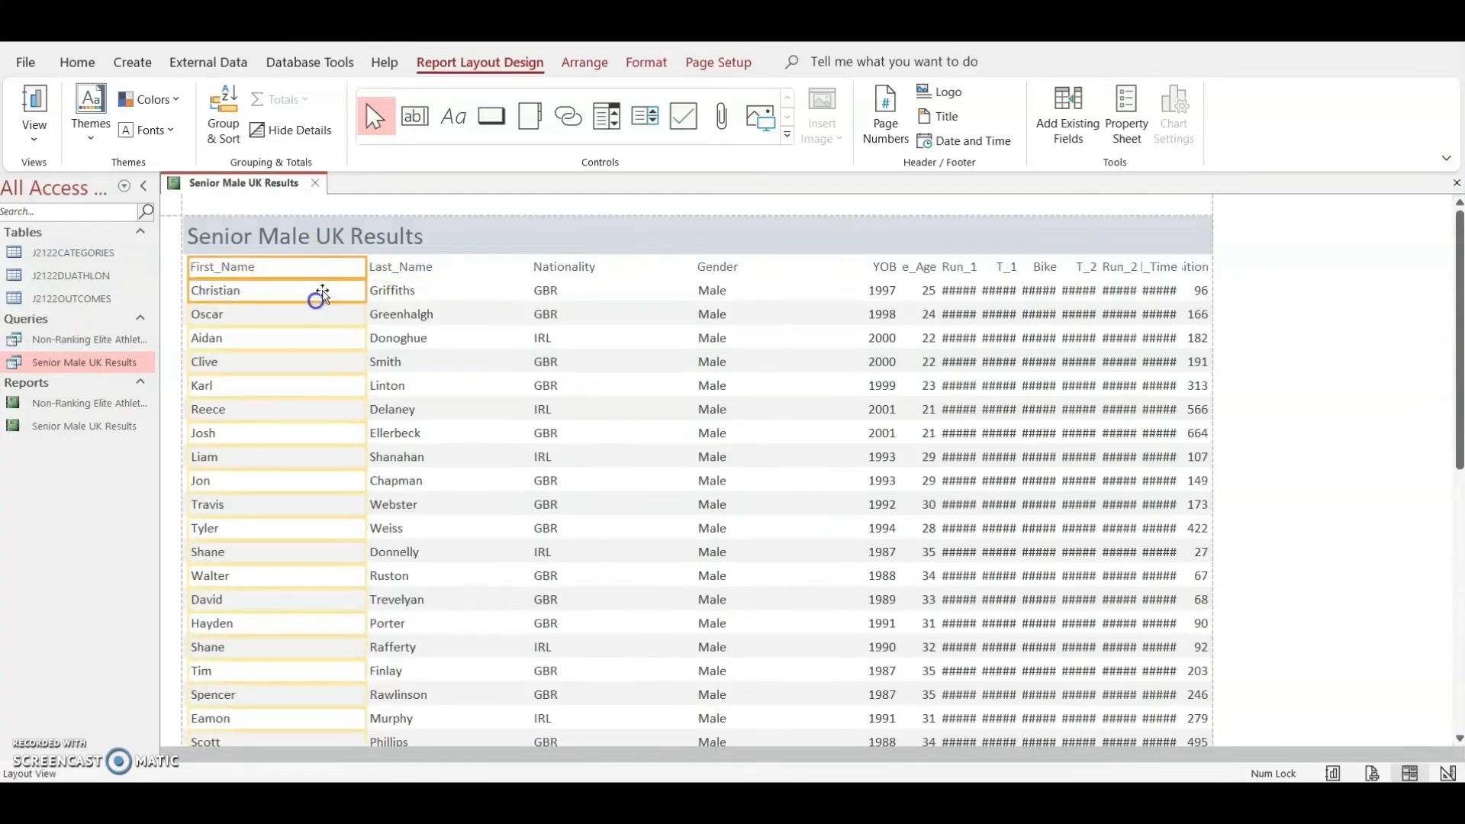
left_click_drag(364, 296, 264, 296)
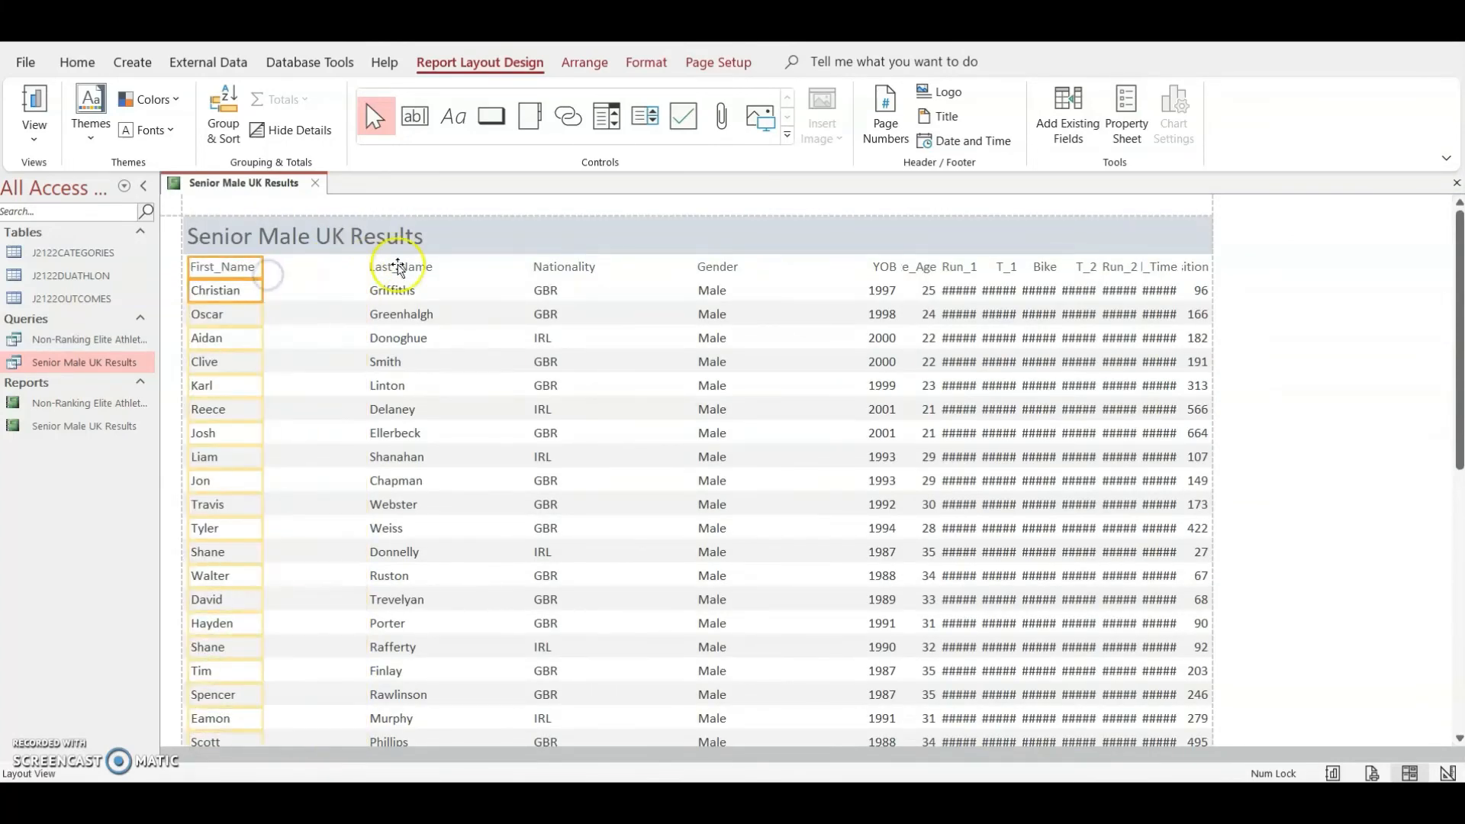
scroll(416, 458, "down", 10)
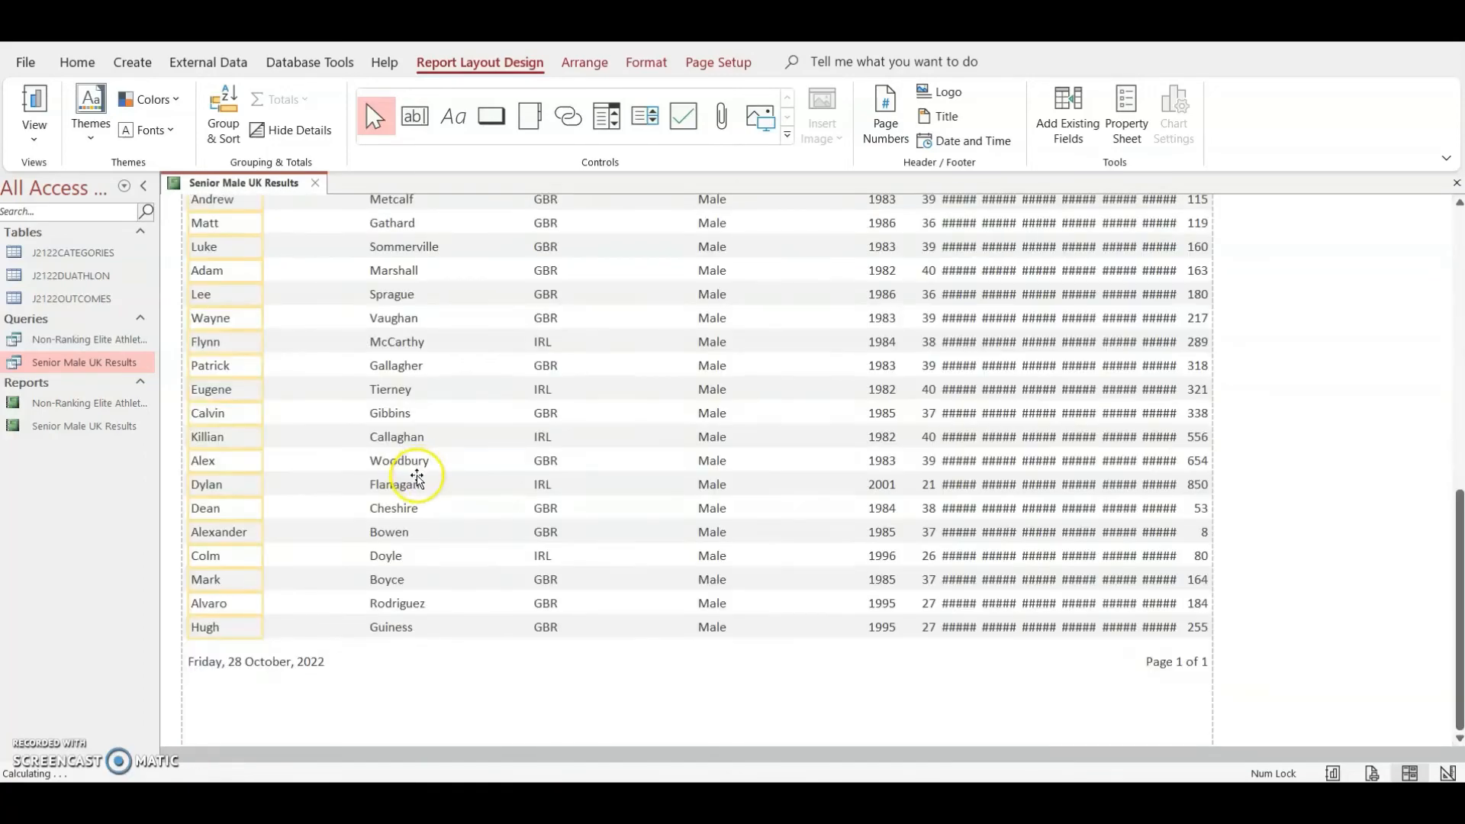
scroll(412, 466, "up", 10)
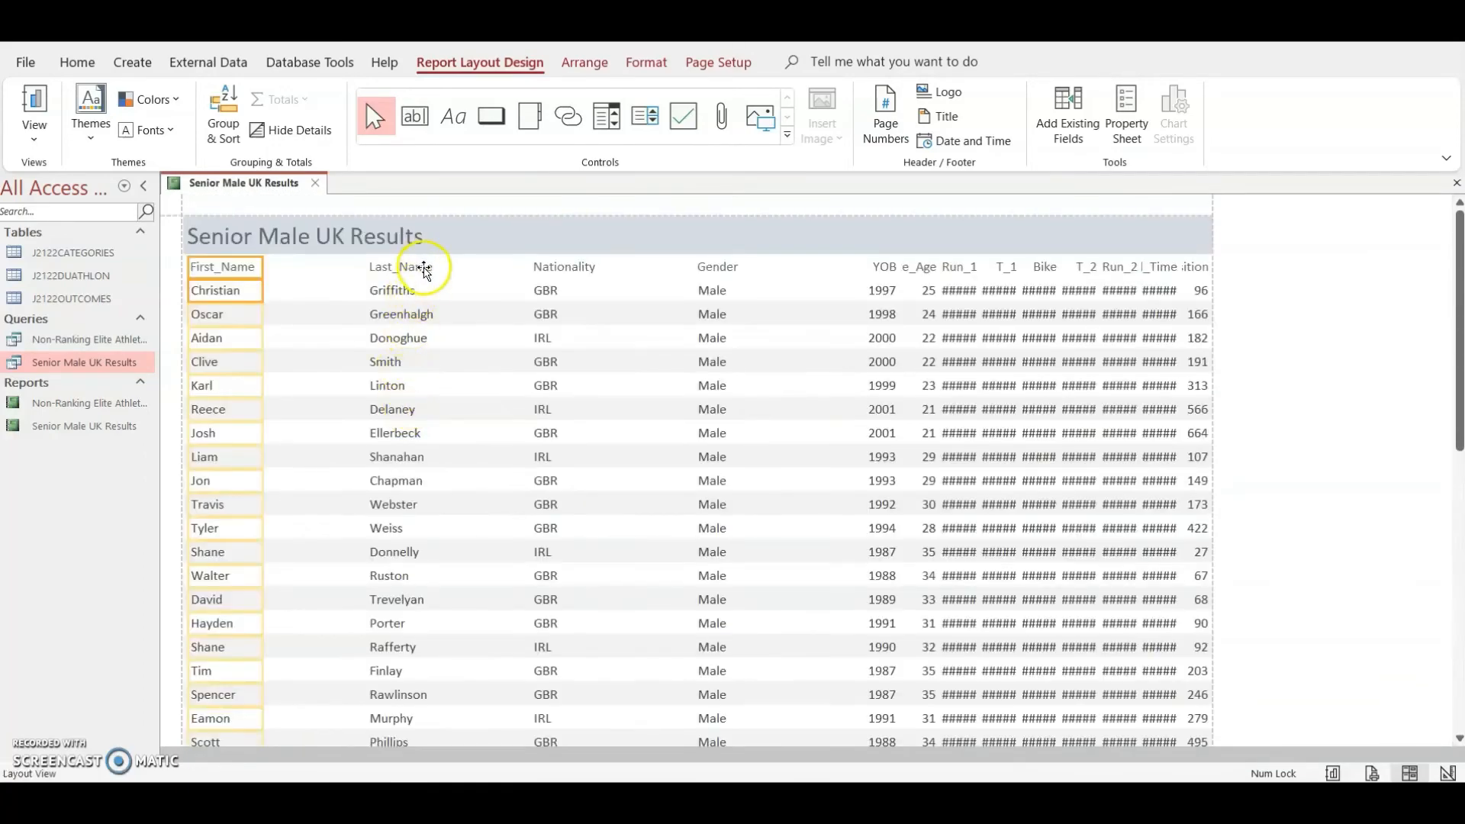
- Bring the Last_Name label and column up beside First_Name, narrow them to their contents and check the entries down the report
left_click(425, 270)
left_click(387, 289, "shift")
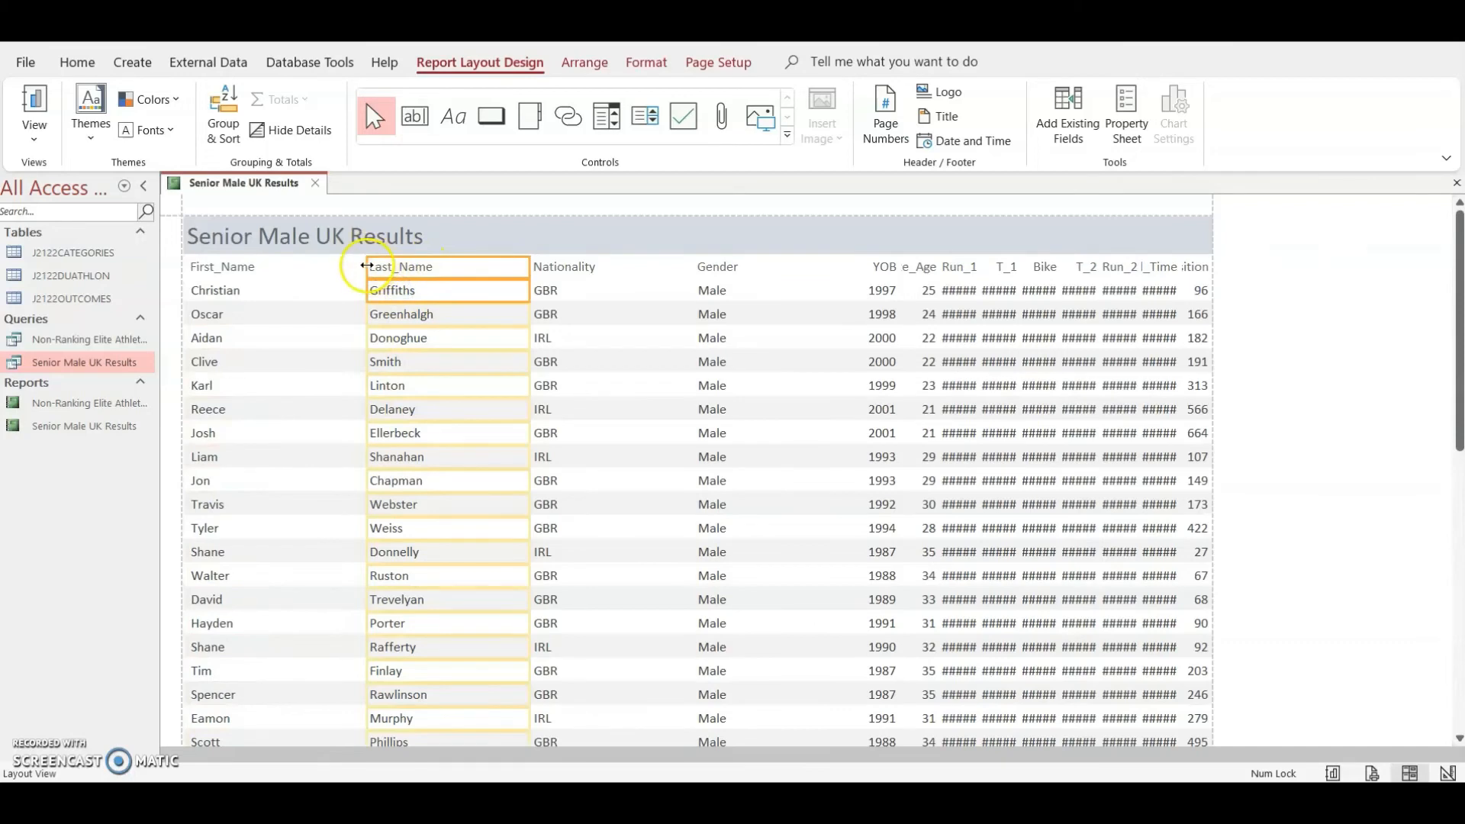
left_click_drag(366, 265, 273, 266)
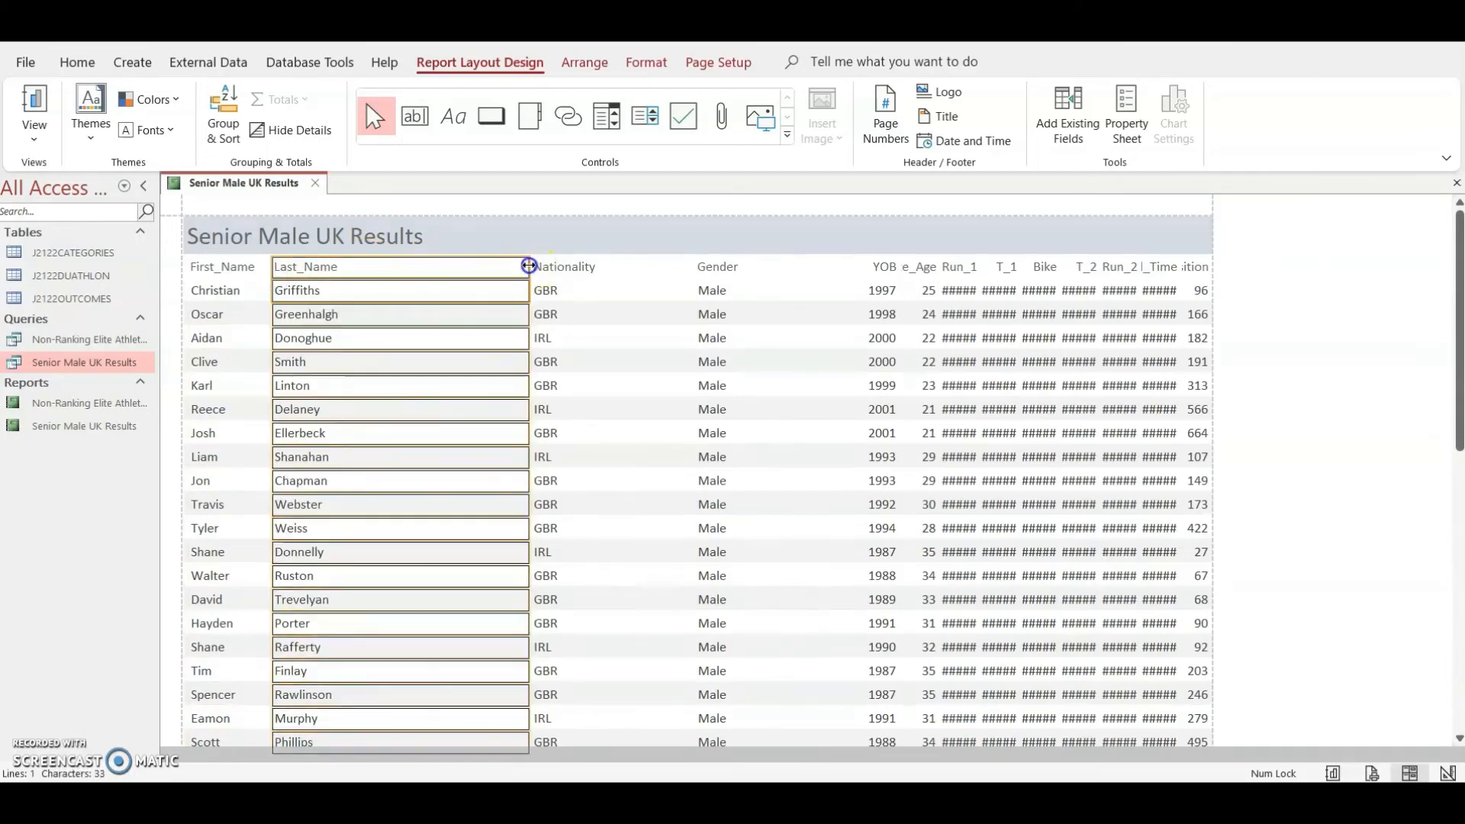
left_click_drag(529, 266, 364, 268)
scroll(506, 451, "down", 10)
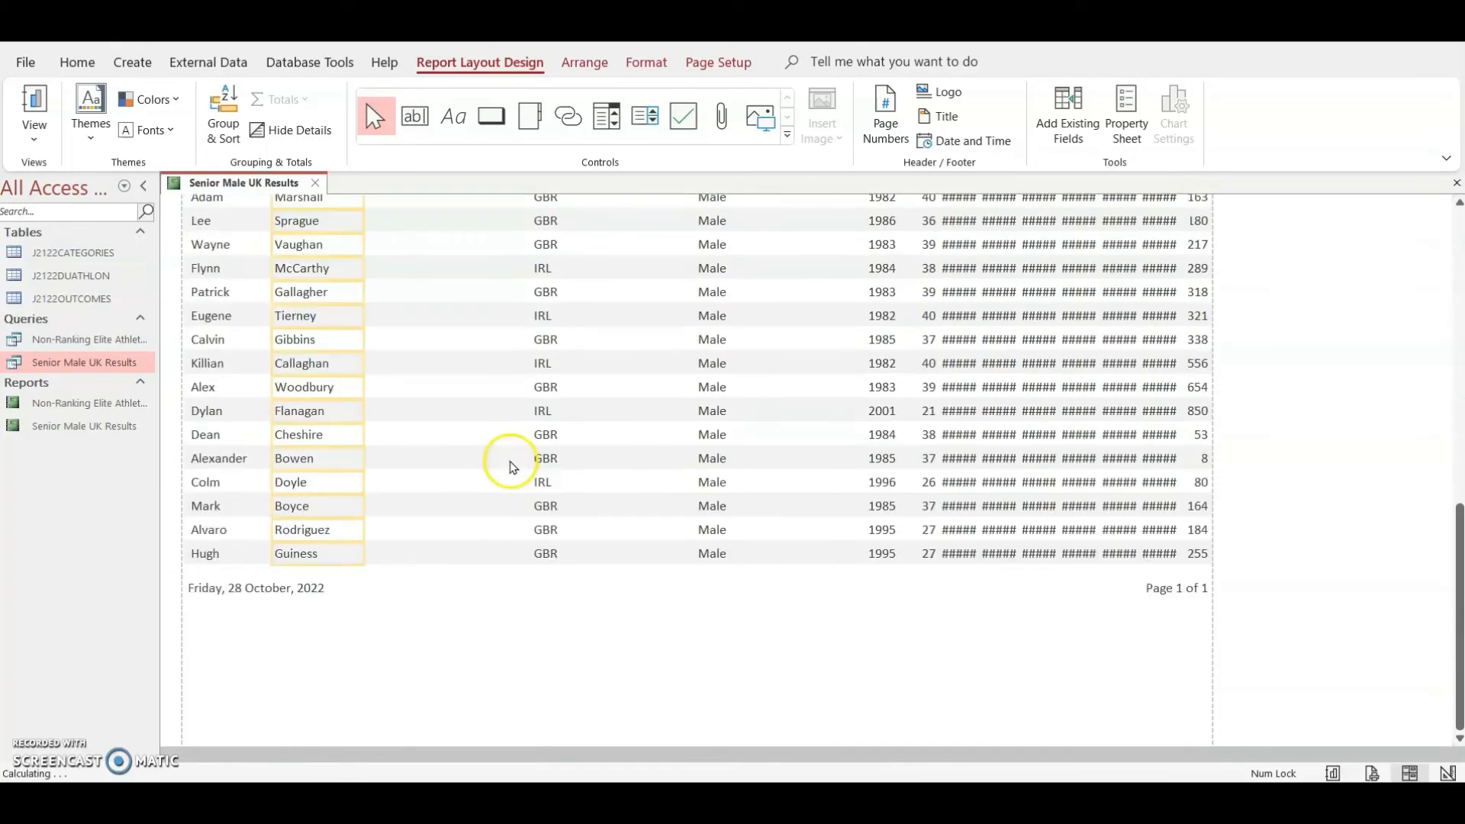
scroll(510, 465, "up", 10)
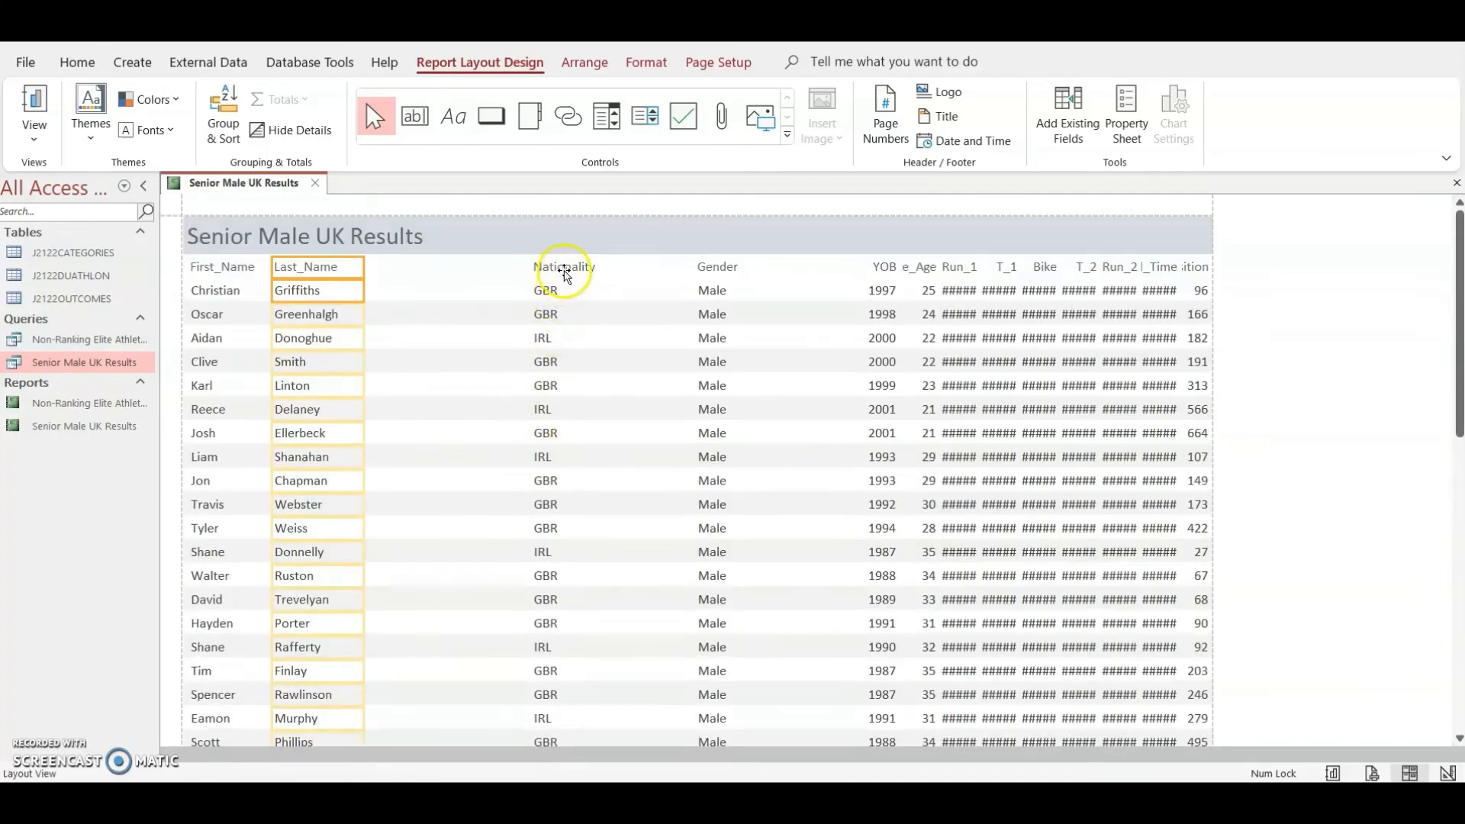
- Bring the Nationality label and column up beside Last_Name and narrow them to fit the heading
left_click(556, 299)
left_click_drag(532, 268, 374, 275)
left_click_drag(692, 269, 482, 274)
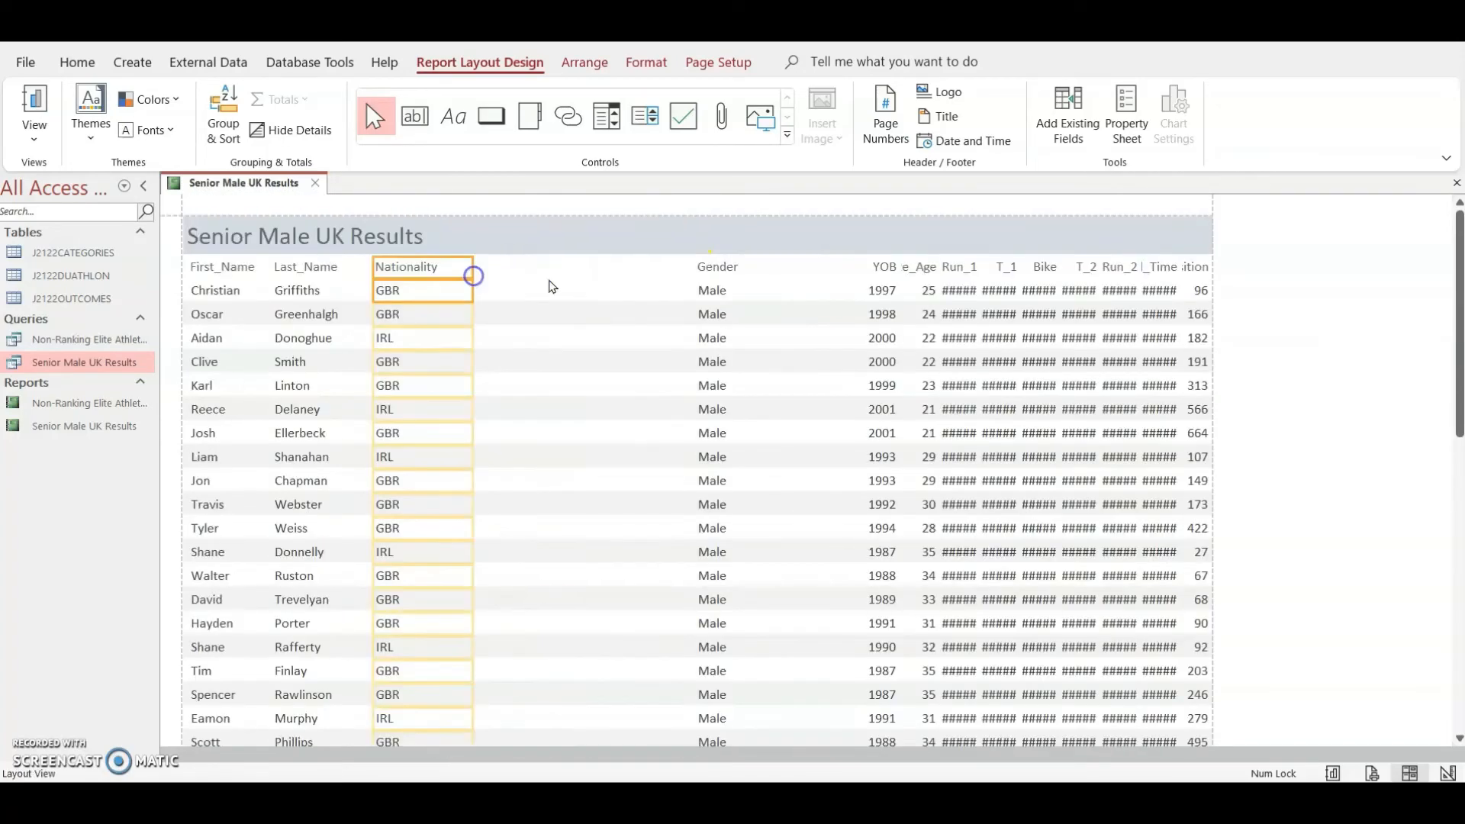
- Bring the Gender label and column up beside Nationality and narrow them to fit the heading
left_click(703, 292)
left_click_drag(703, 270, 464, 279)
left_click(774, 267)
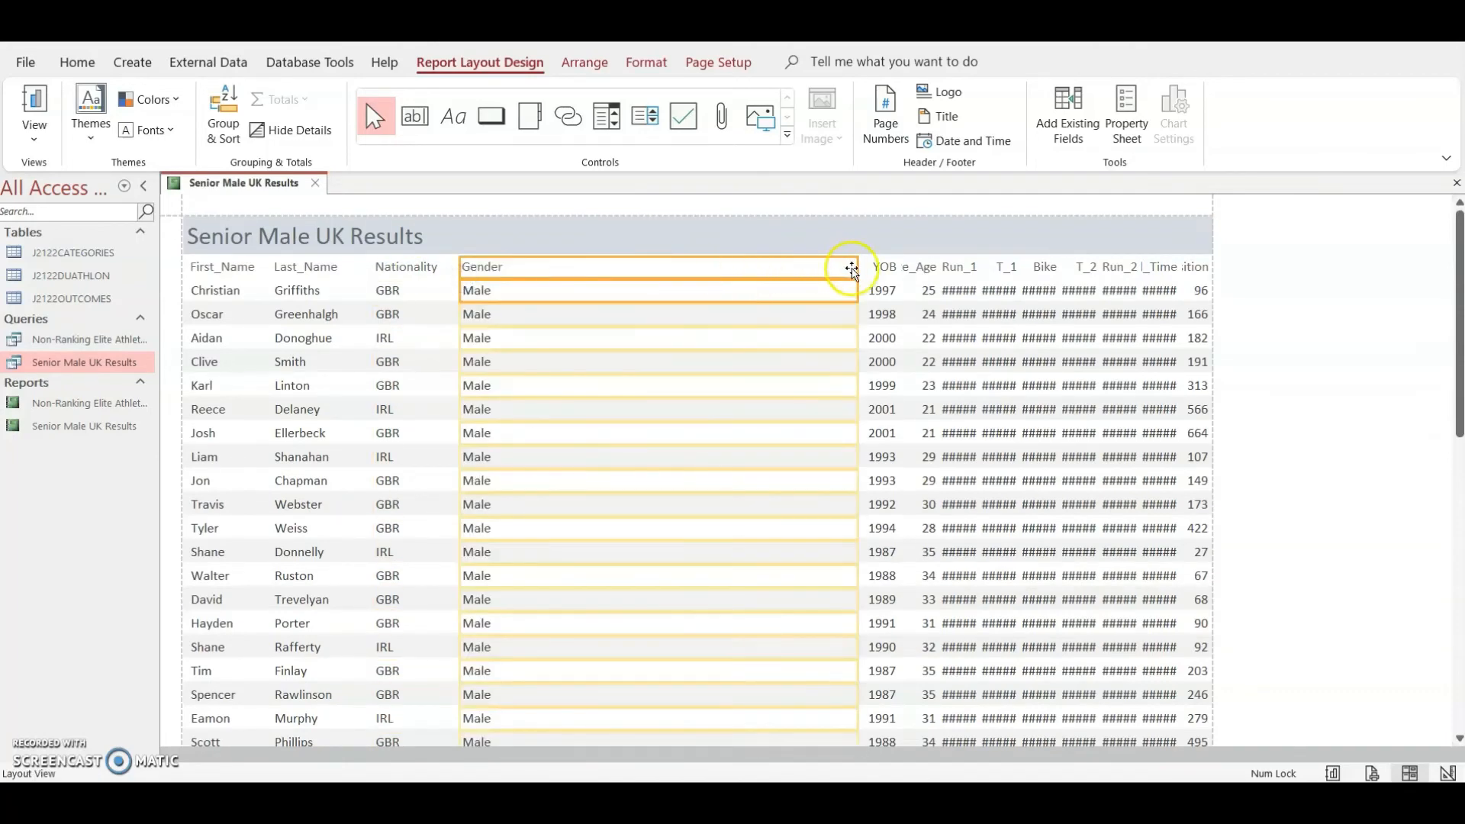
left_click_drag(857, 266, 525, 290)
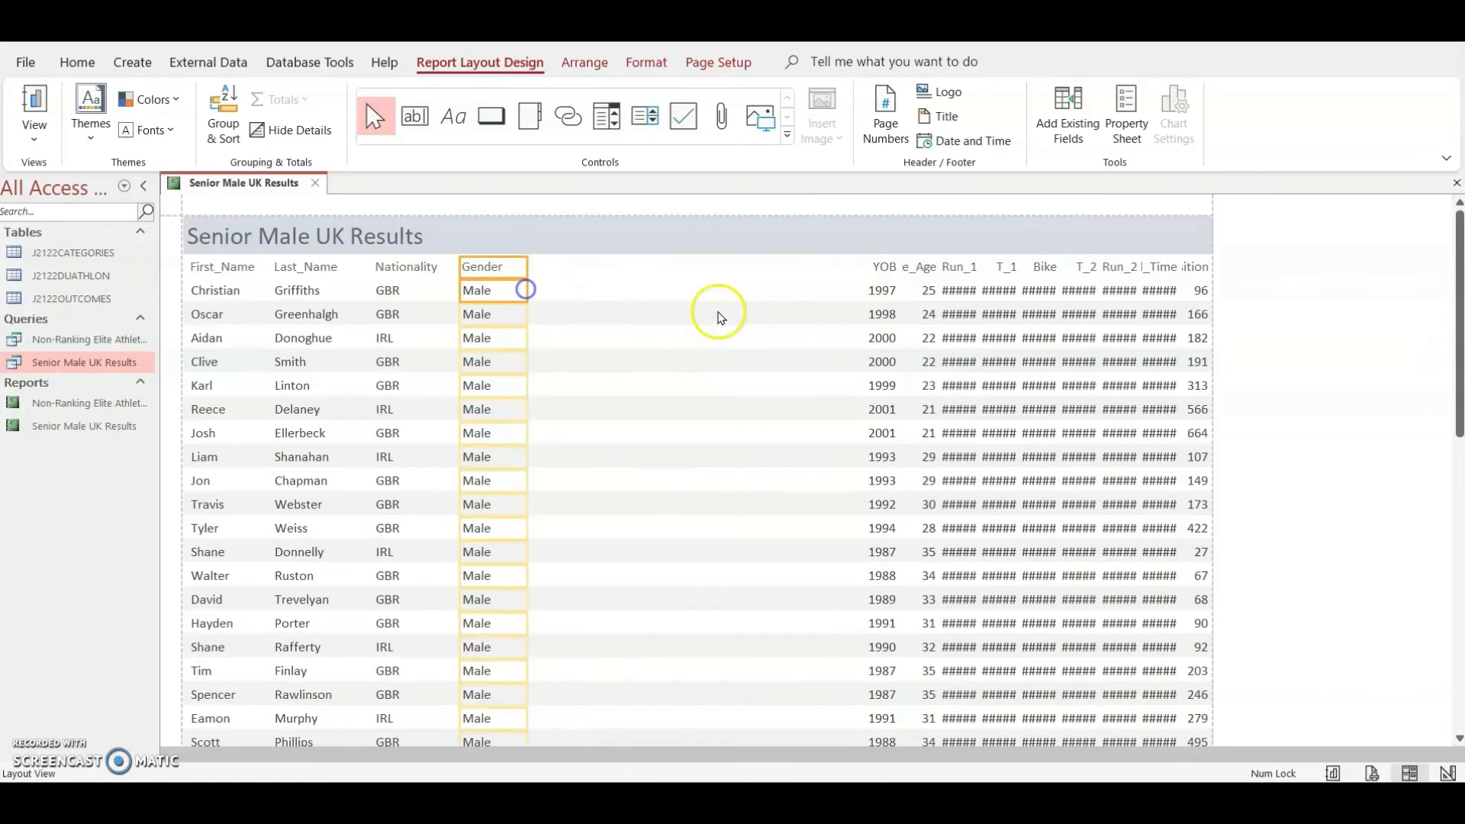
- Move the YOB label and column as a pair next to Gender, then nudge them closer
left_click(877, 284)
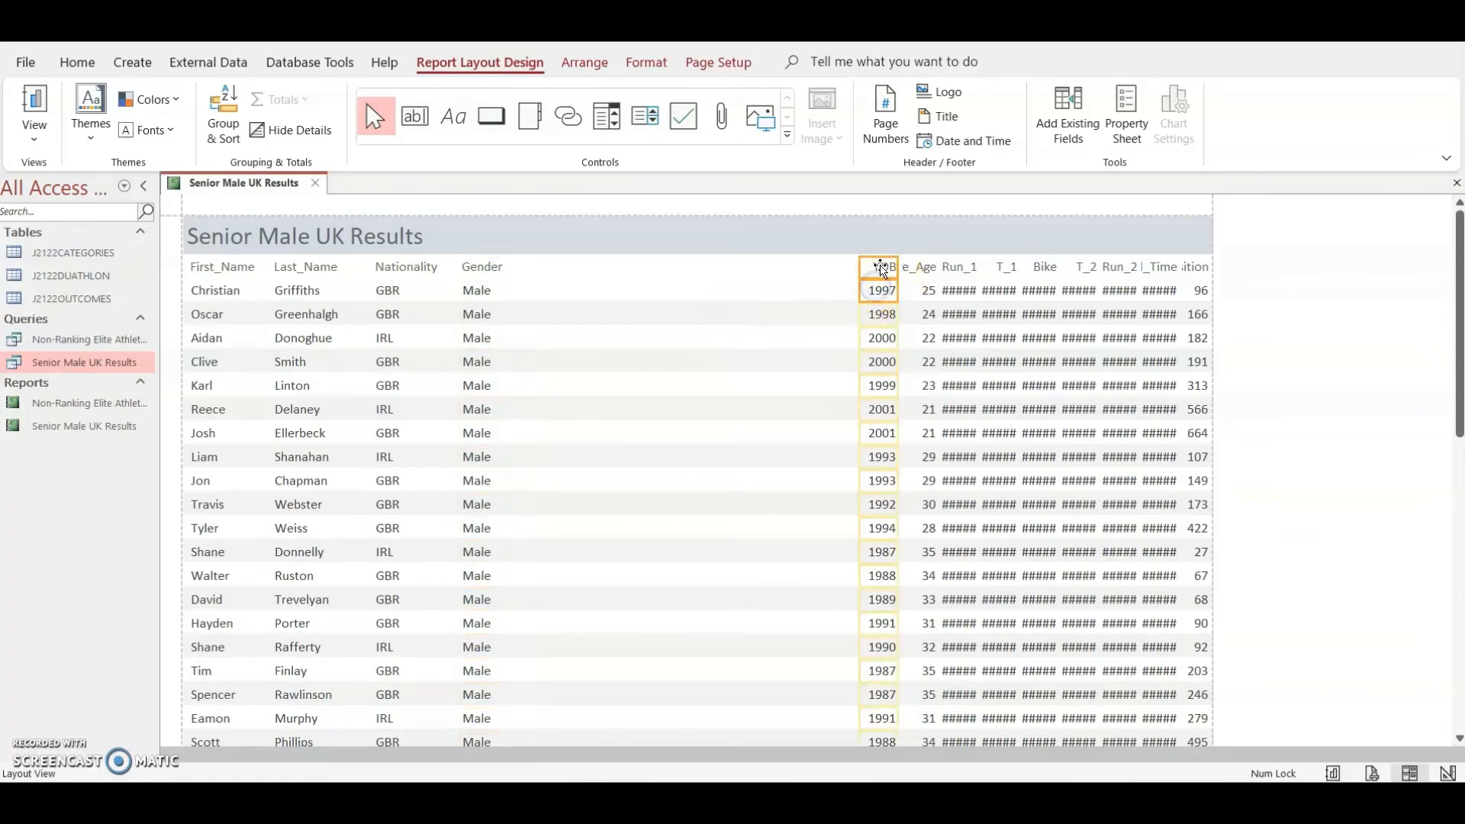
left_click_drag(881, 269, 555, 273)
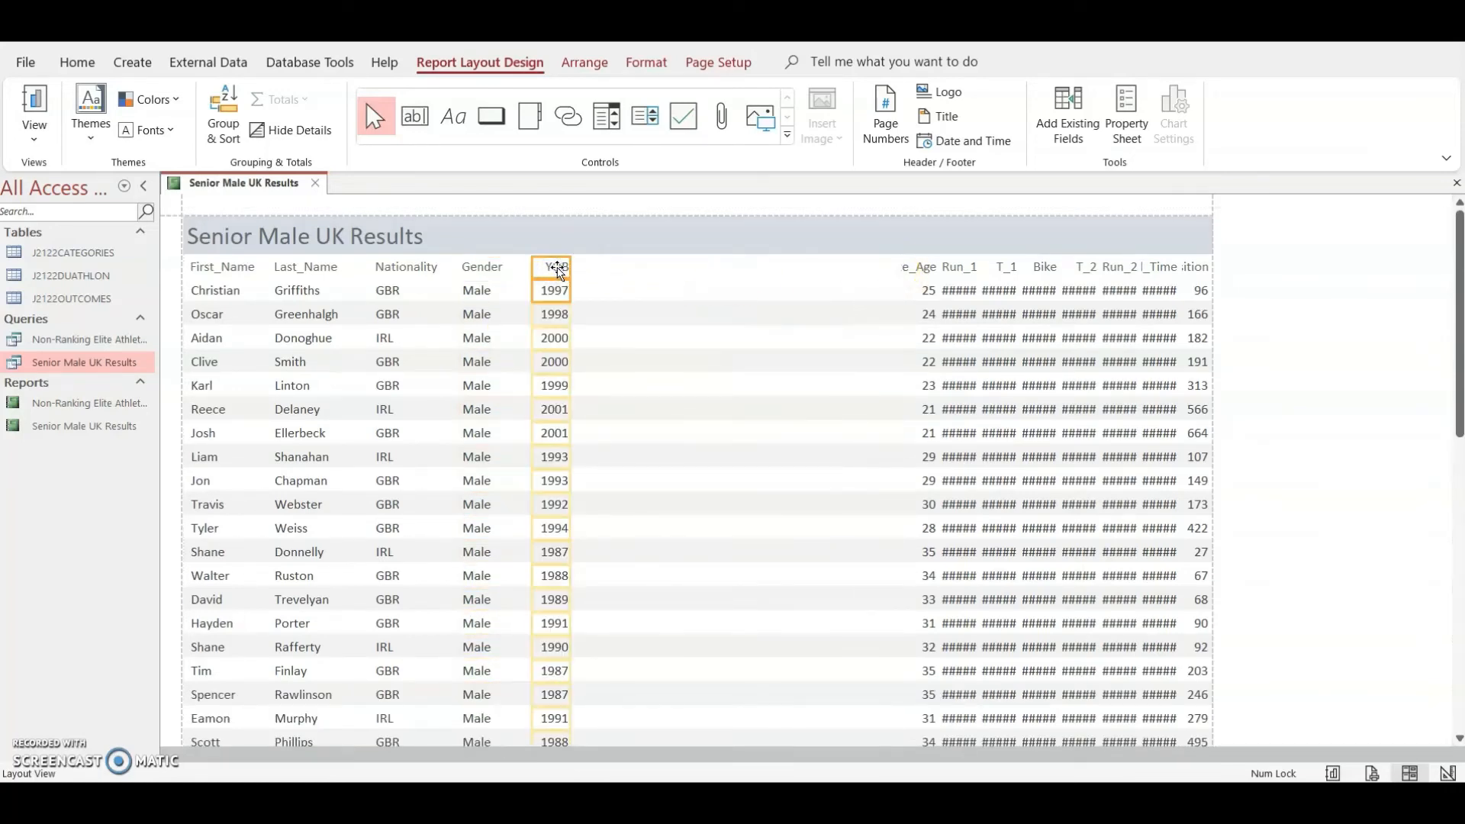
key("Left")
key("Left")
key("Left")
key("Left")
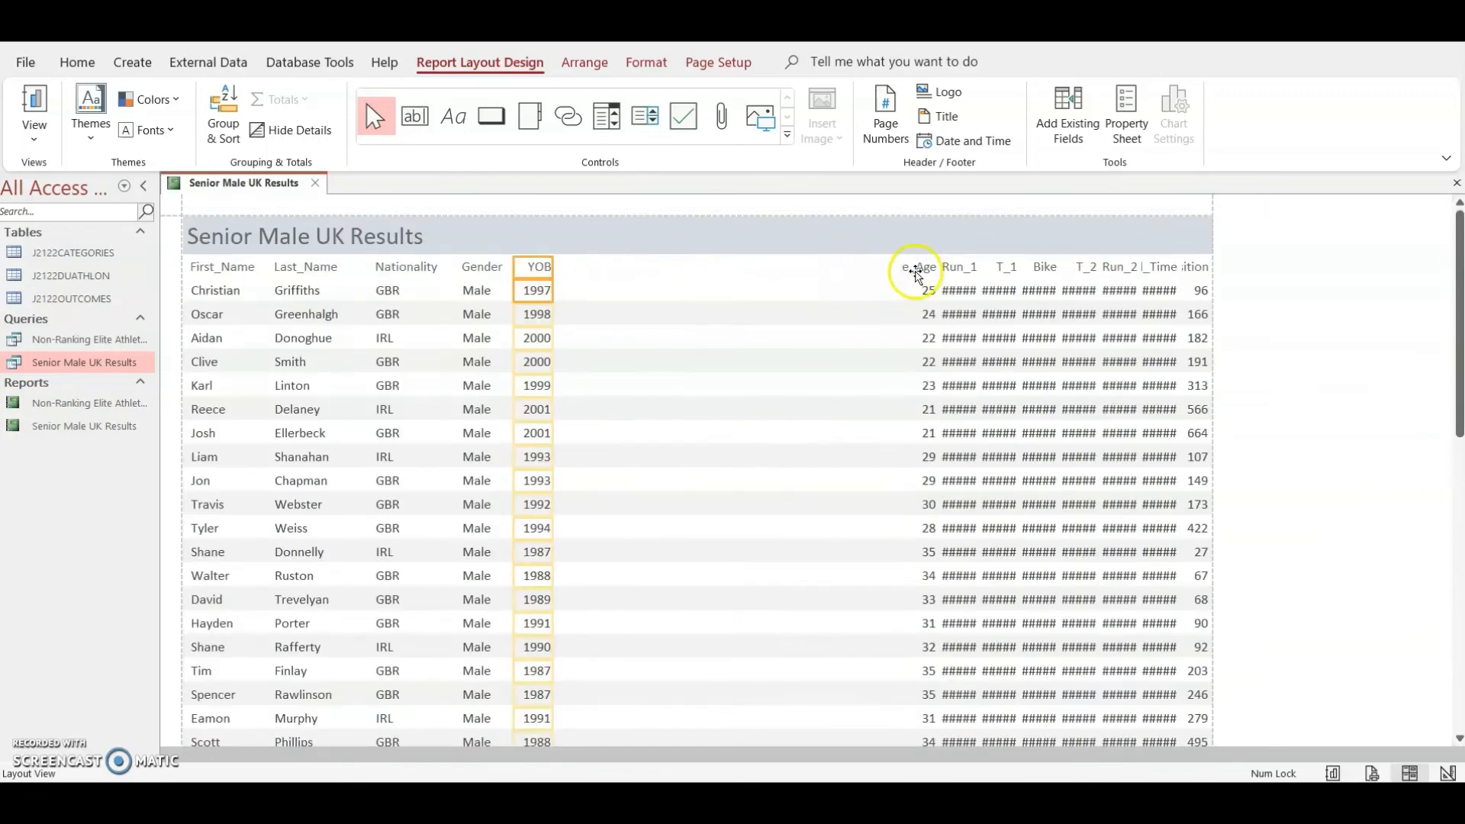
- Extend the Athlete_Age label and column toward YOB and narrow them so the full heading just fits
left_click(916, 274)
left_click(919, 289, "shift")
left_click_drag(900, 269, 573, 282)
left_click_drag(938, 275, 654, 269)
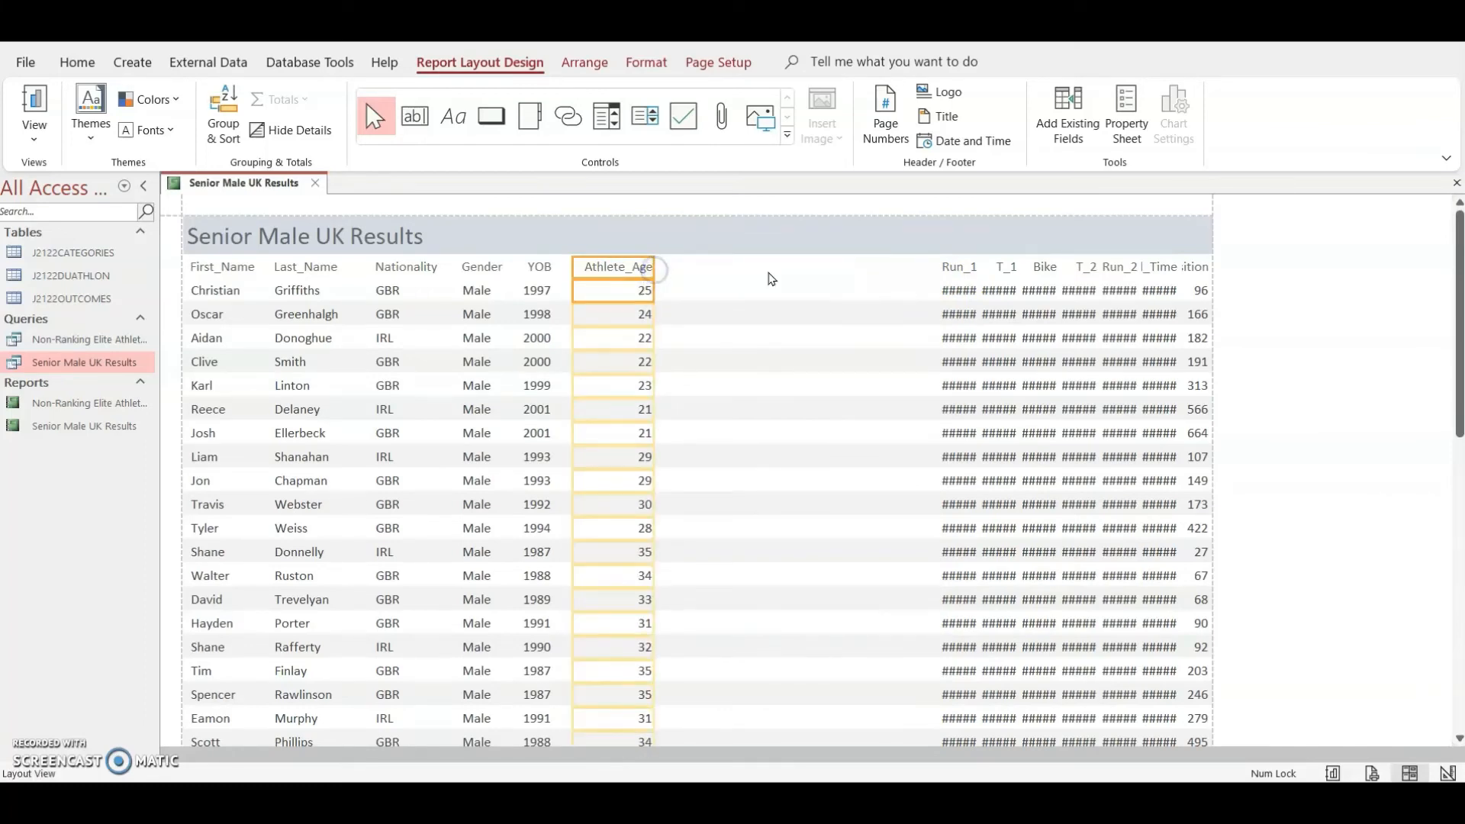
- Extend the Run_1 label and column toward Athlete_Age and narrow them so the full times just fit
left_click(950, 267)
left_click(966, 293, "shift")
left_click_drag(941, 266, 674, 280)
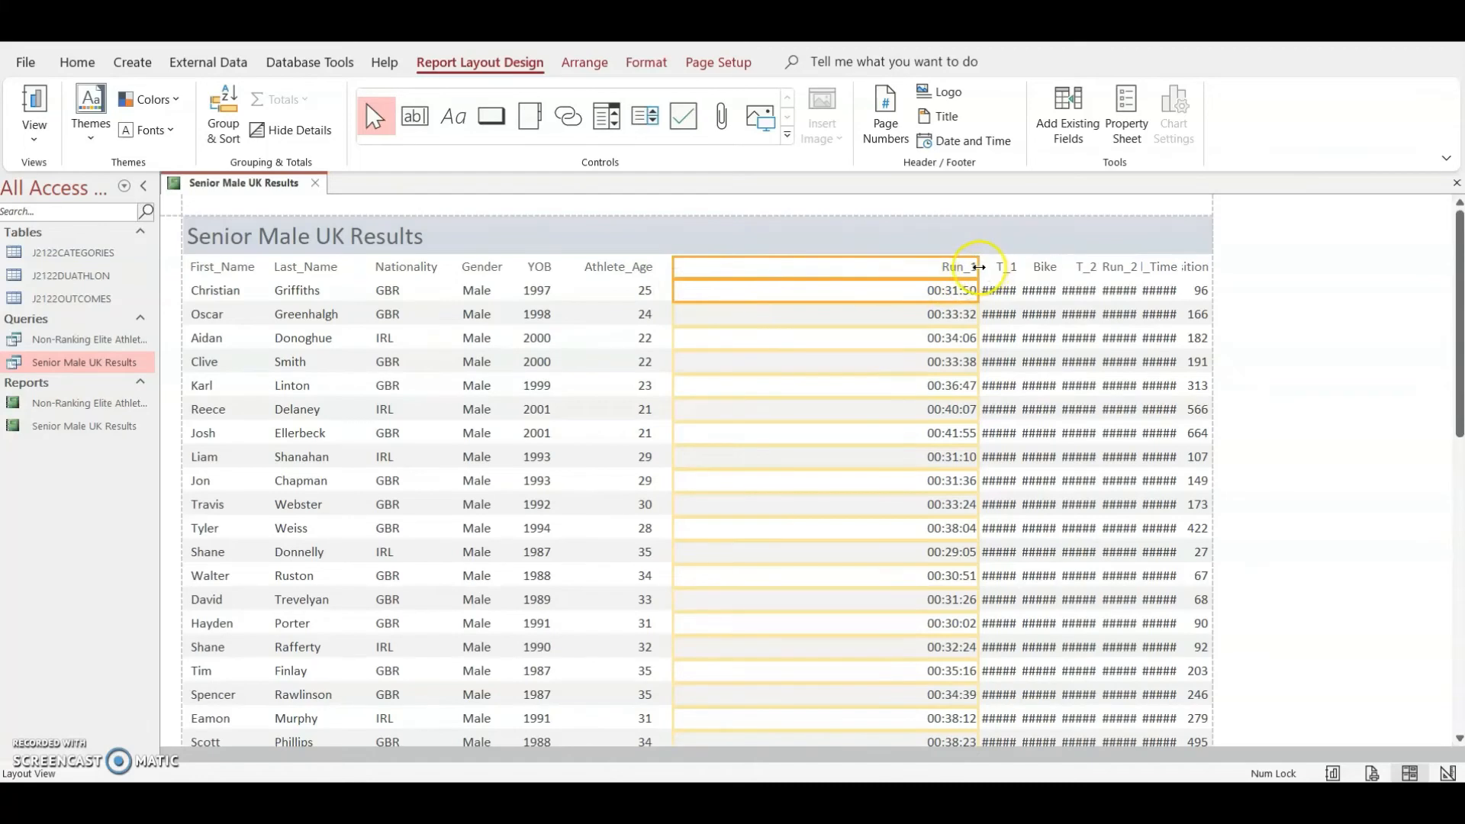
left_click_drag(979, 267, 757, 271)
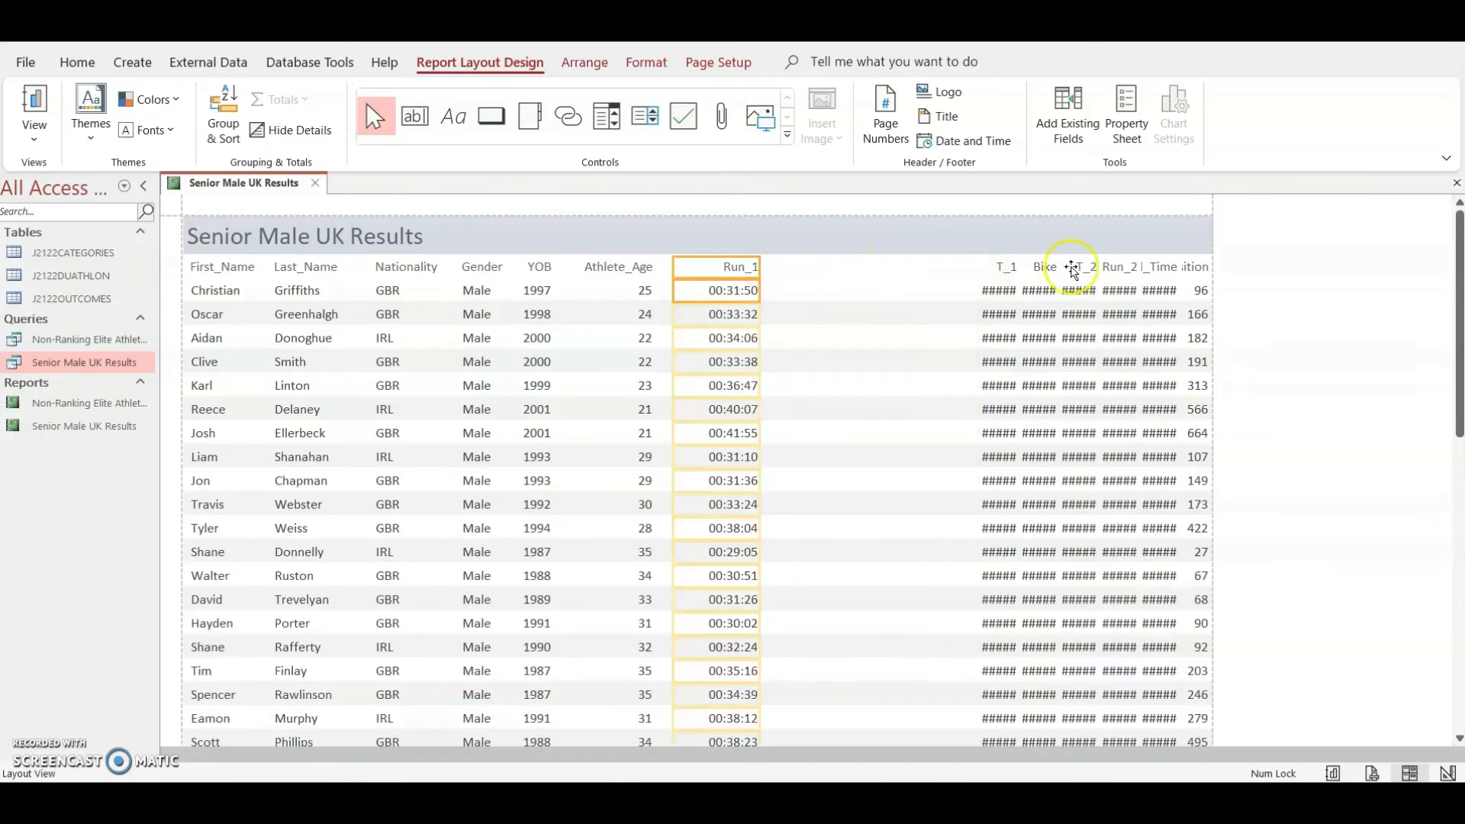
- Extend the T_1 label and column toward Run_1 and narrow them so the full times are displayed
left_click(992, 267)
left_click(1004, 289, "shift")
left_click_drag(979, 264, 777, 268)
left_click_drag(1015, 268, 859, 277)
key("ctrl+z")
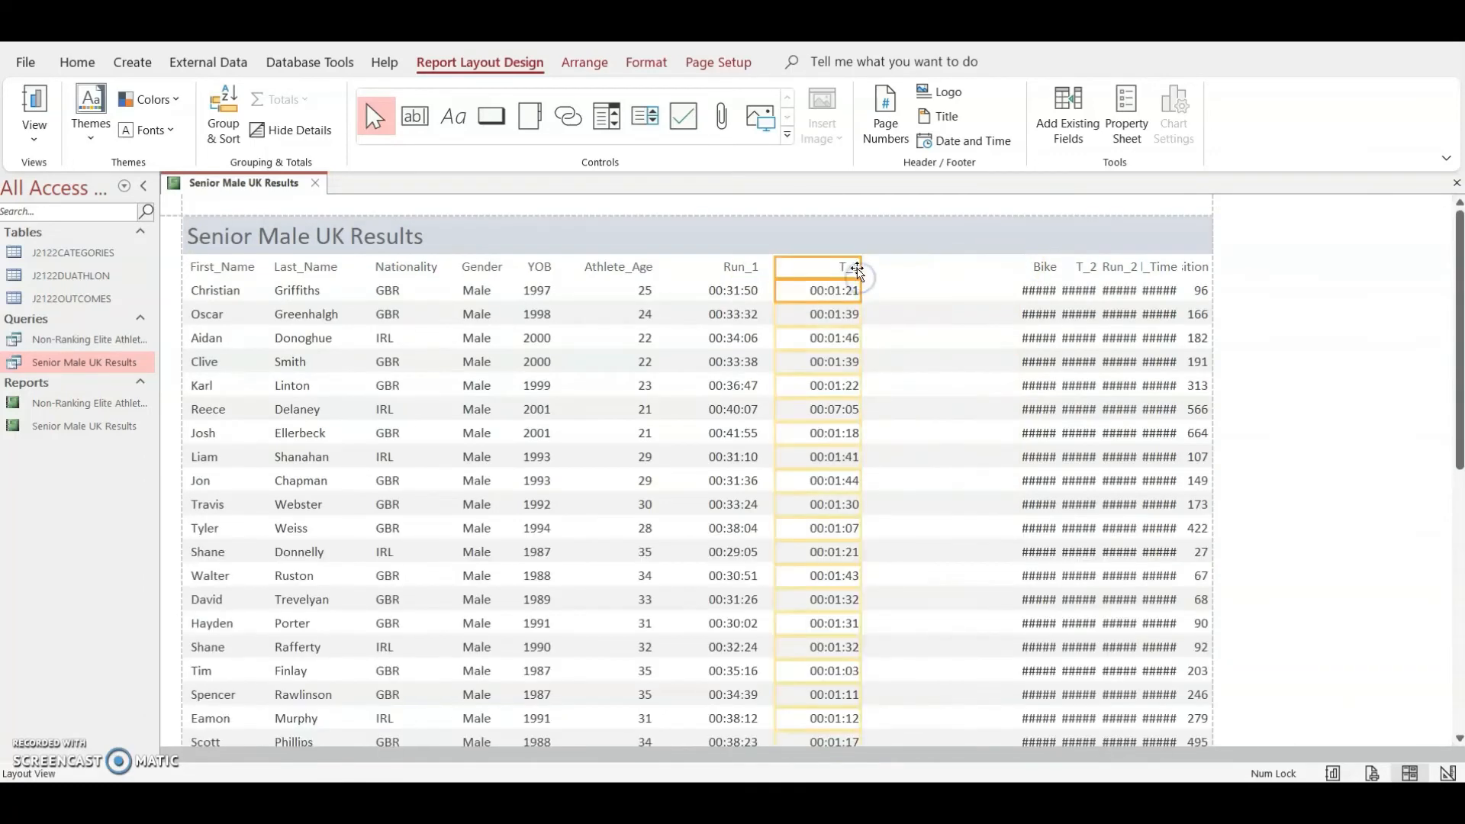
left_click(857, 267)
- Move the Bike and T_2 labels and columns closer to T_1, sizing each so its full times are displayed
left_click(1040, 267)
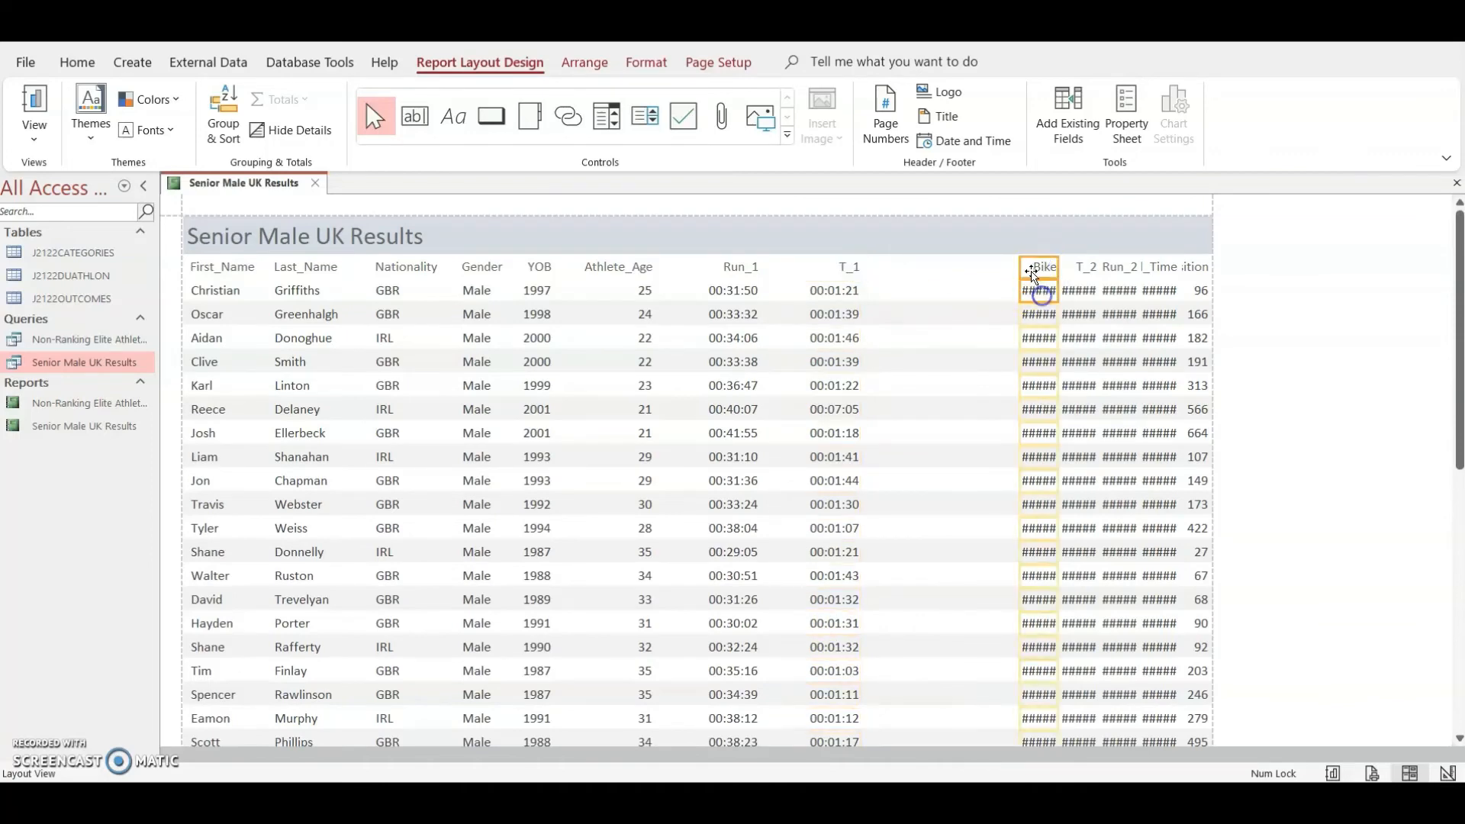
left_click_drag(1021, 275, 948, 284)
left_click(1073, 267)
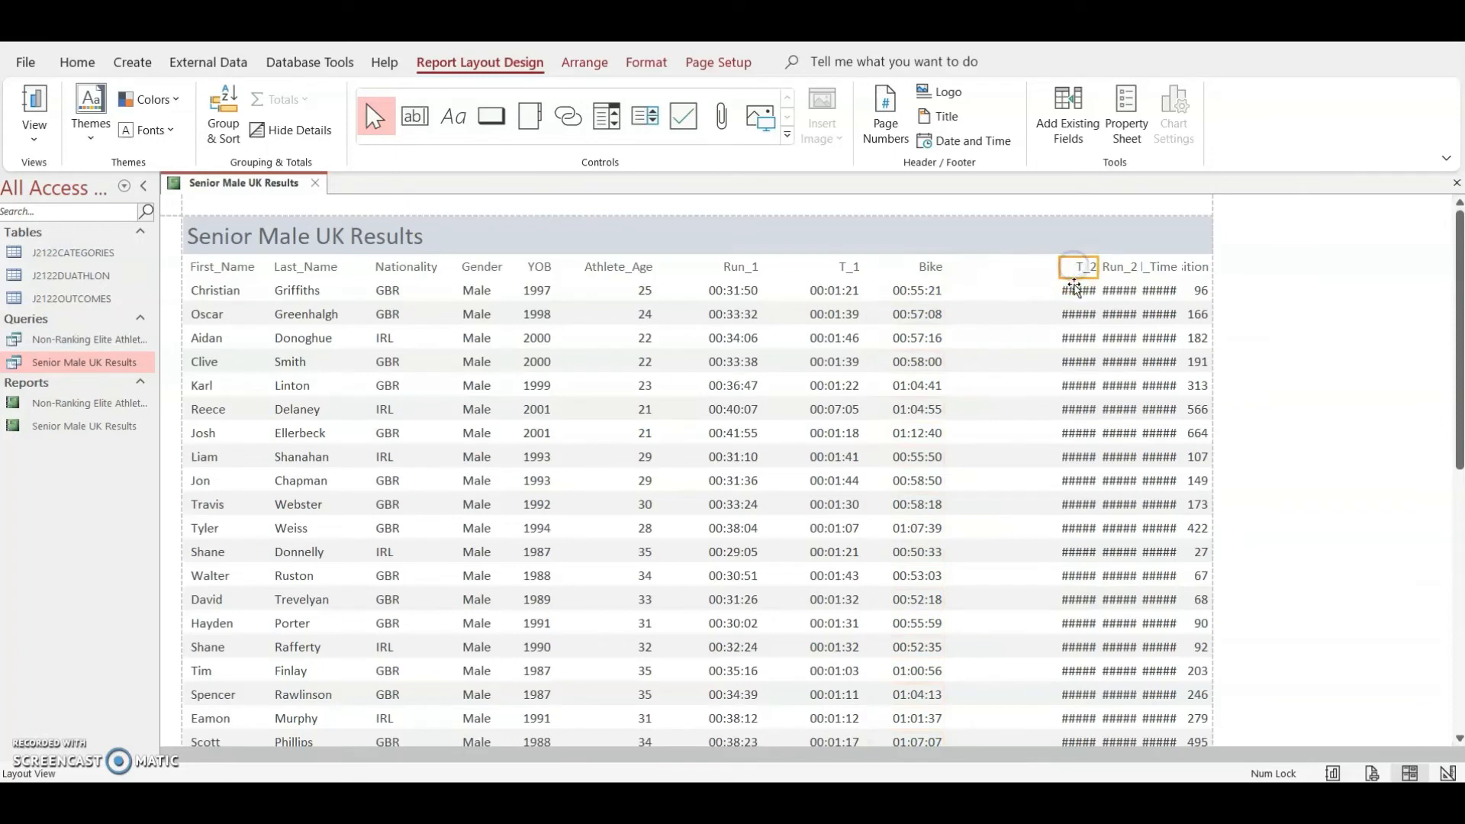
left_click_drag(1059, 267, 958, 274)
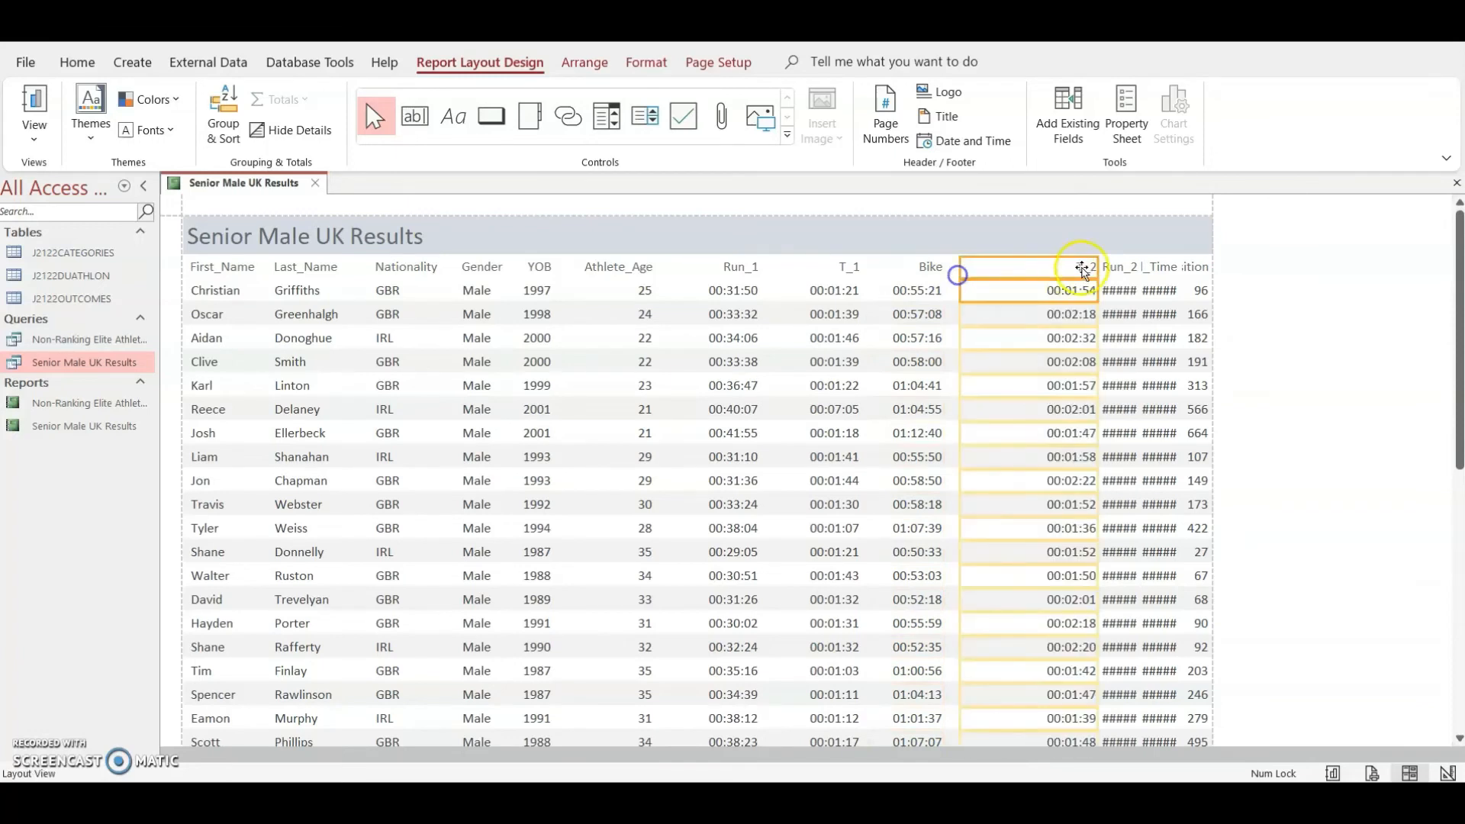
left_click_drag(1097, 267, 1021, 276)
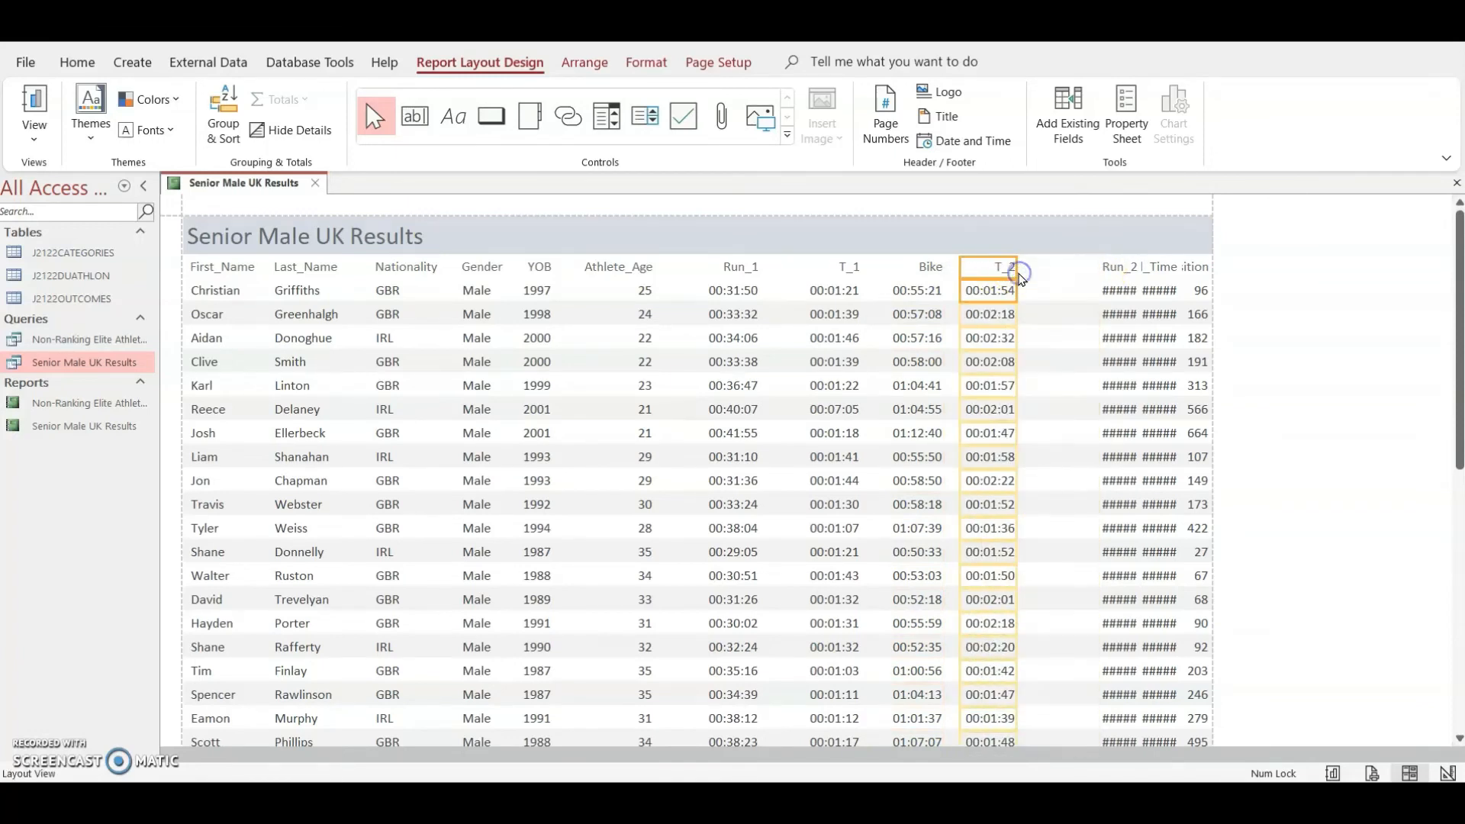
- Narrow the Run_1 label and column, then shift T_1 closer to Run_1 and narrow it as well
left_click(850, 269)
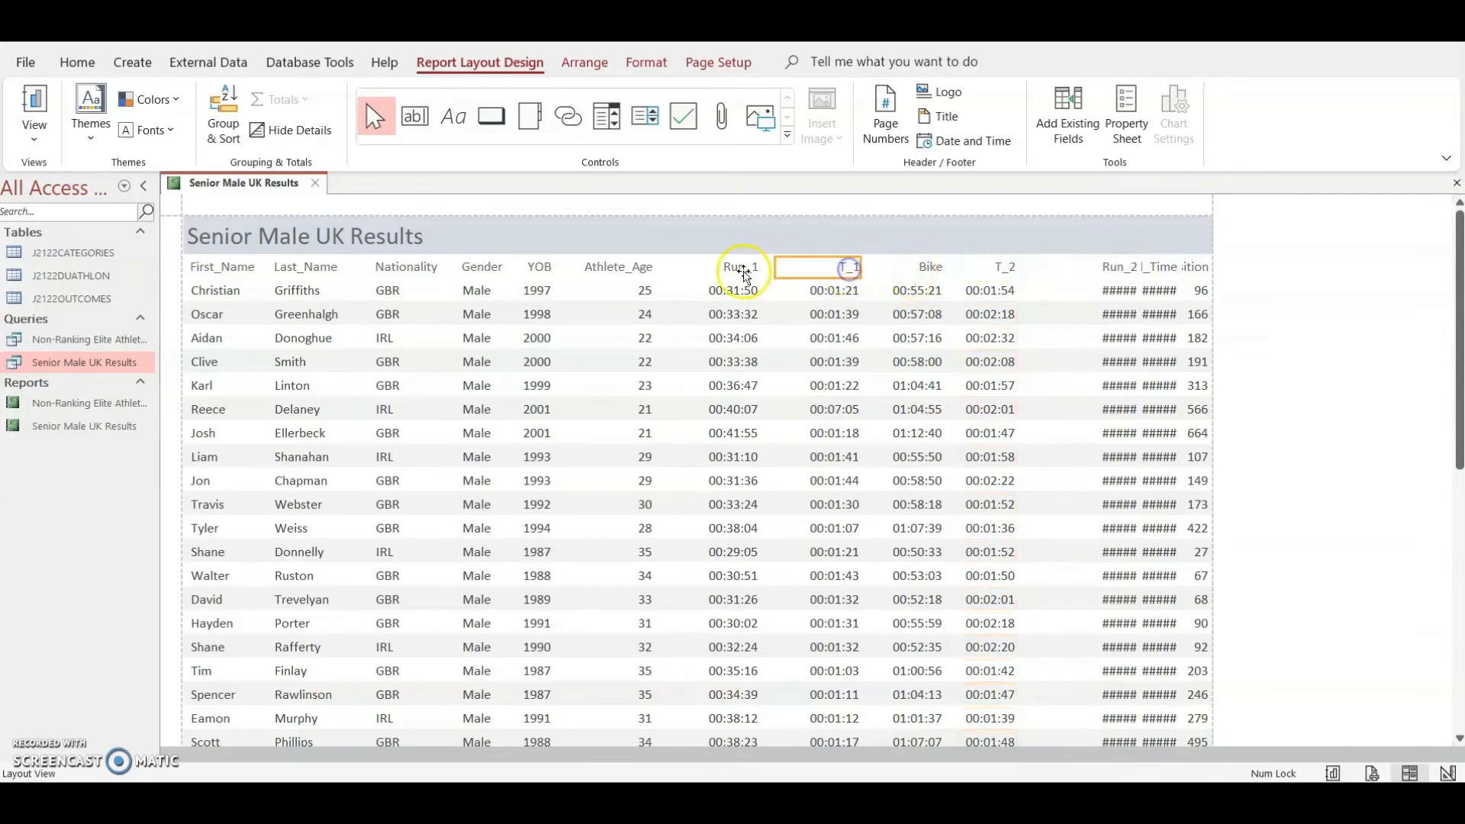
left_click(746, 271)
left_click(720, 298, "shift")
mouse_move(760, 268)
left_mouse_down()
mouse_move(741, 270)
mouse_move(753, 269)
left_mouse_up()
left_click(824, 270)
left_click(838, 296, "shift")
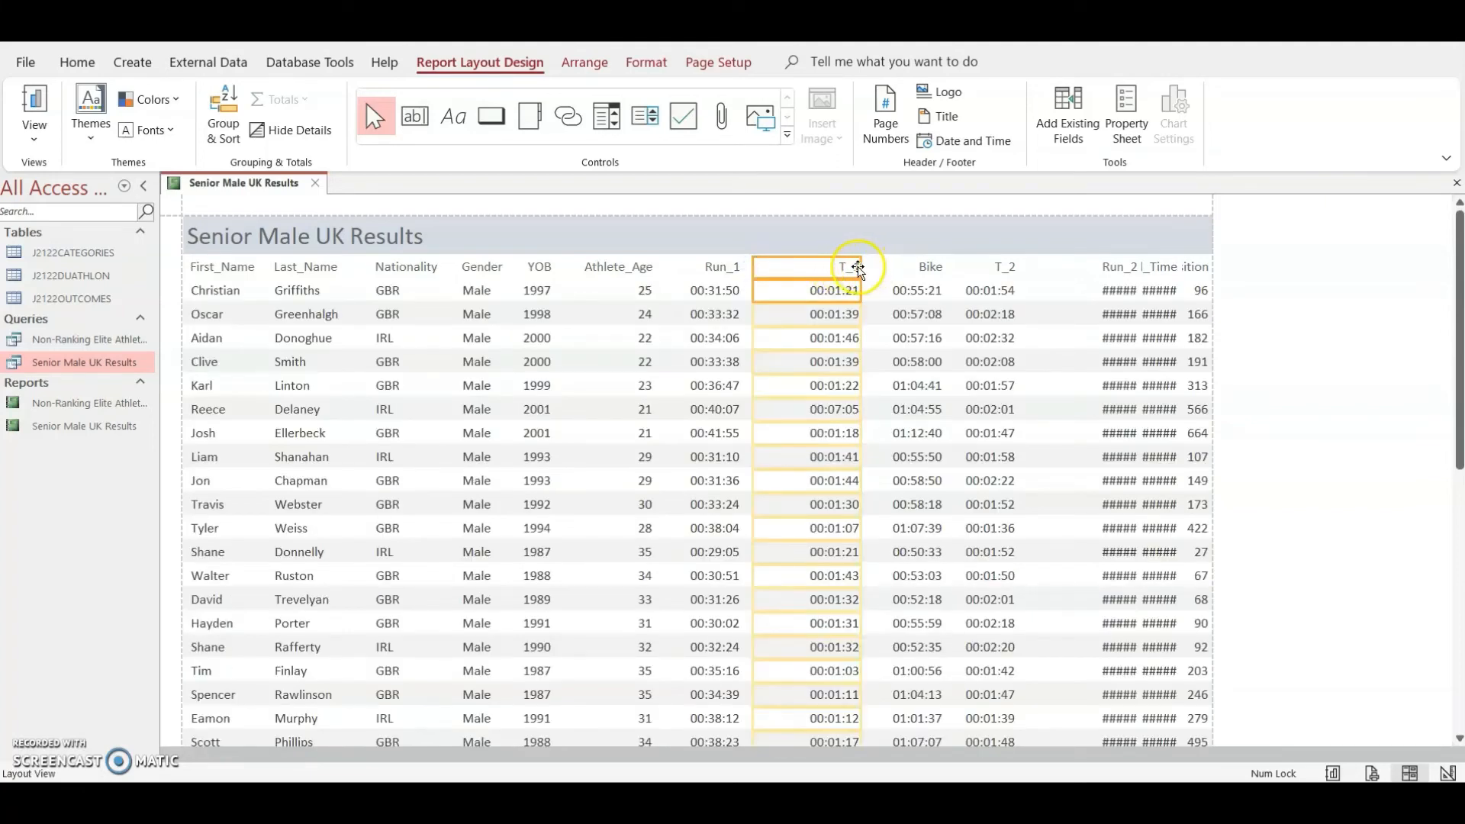
left_click_drag(860, 266, 840, 269)
- Close the Bike label and column up toward T_1 and narrow the T_2 label and column beside Bike
left_click(930, 272)
mouse_move(944, 267)
left_mouse_down()
mouse_move(915, 269)
mouse_move(959, 267)
mouse_move(923, 269)
mouse_move(964, 281)
mouse_move(926, 267)
left_mouse_up()
left_click(987, 273)
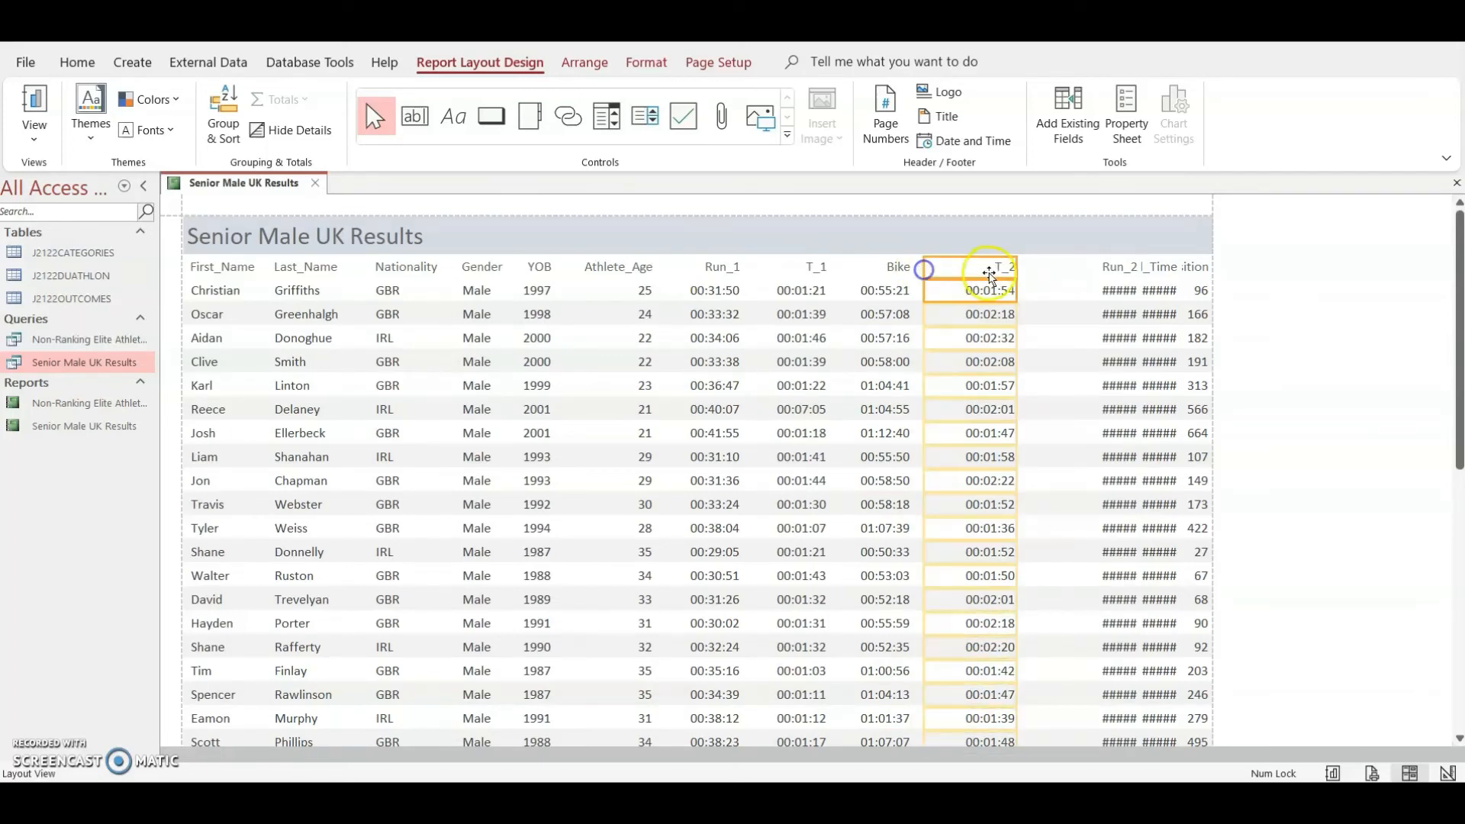
left_click_drag(1018, 265, 1007, 265)
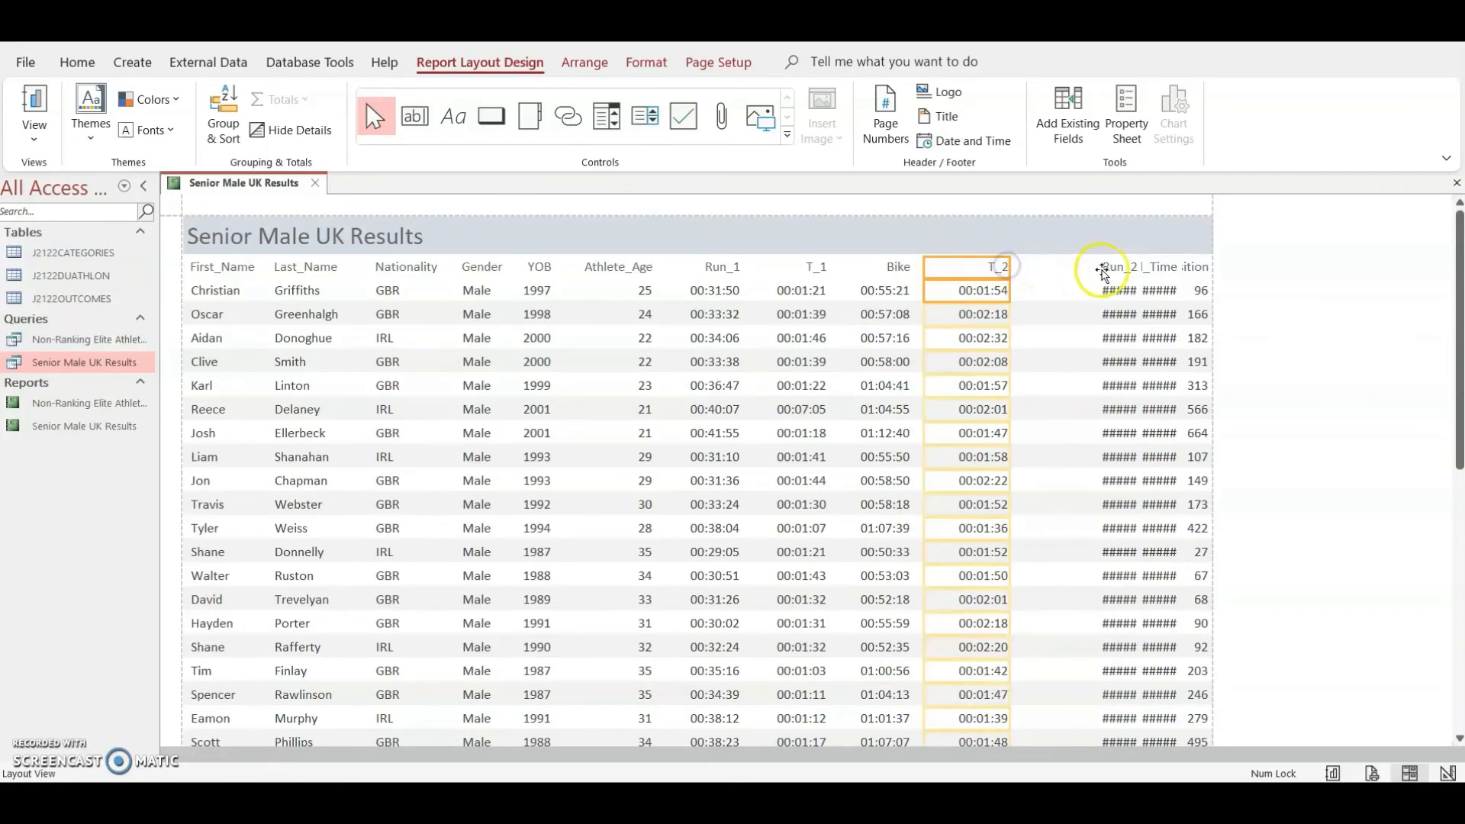
- Extend the Run_2 label and column toward T_2 and narrow them so the full times are displayed
left_click(1109, 269)
left_click(1111, 293, "shift")
left_click_drag(1100, 266, 1020, 265)
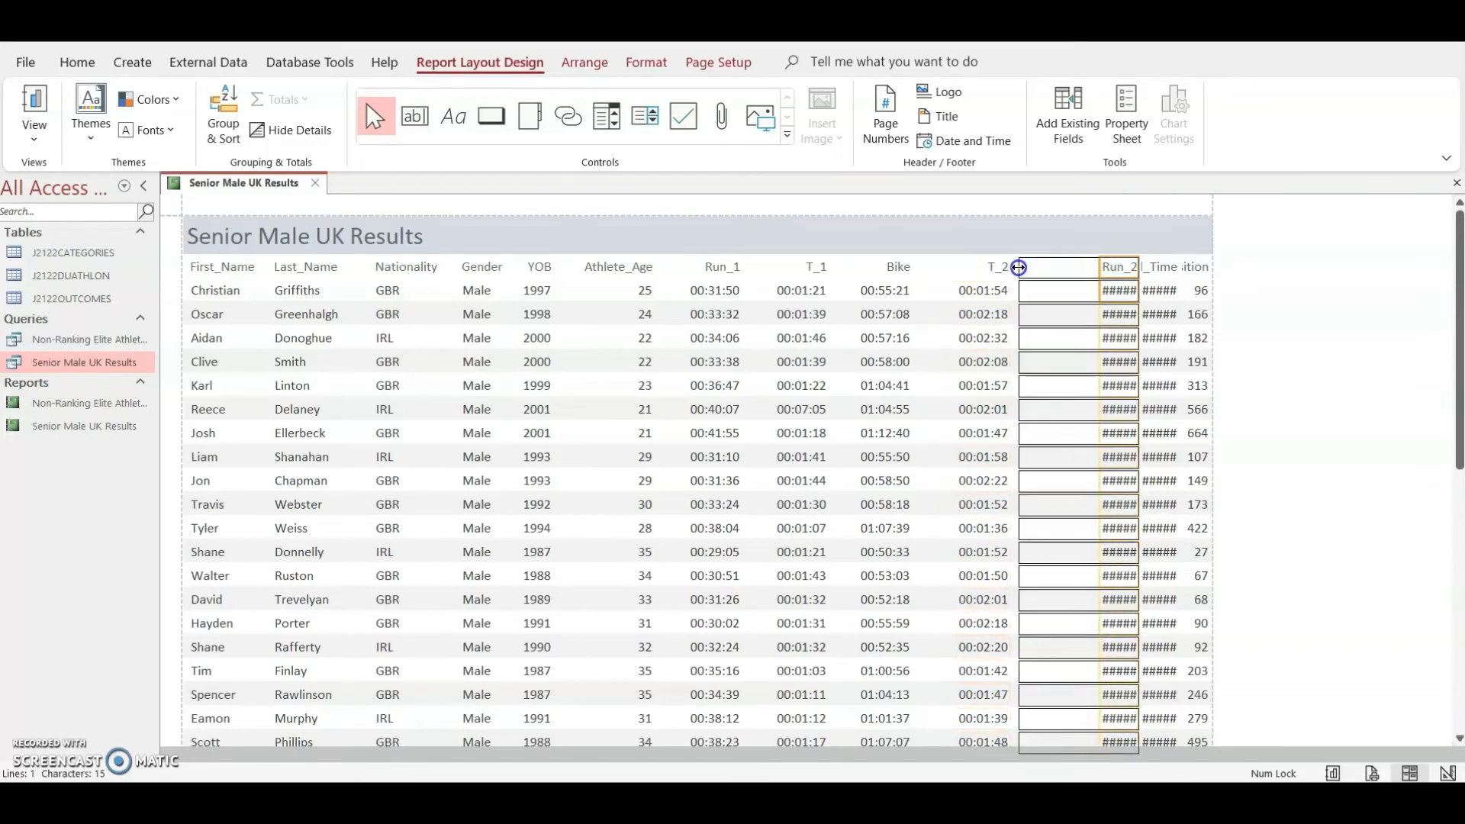
left_click_drag(1137, 266, 1085, 268)
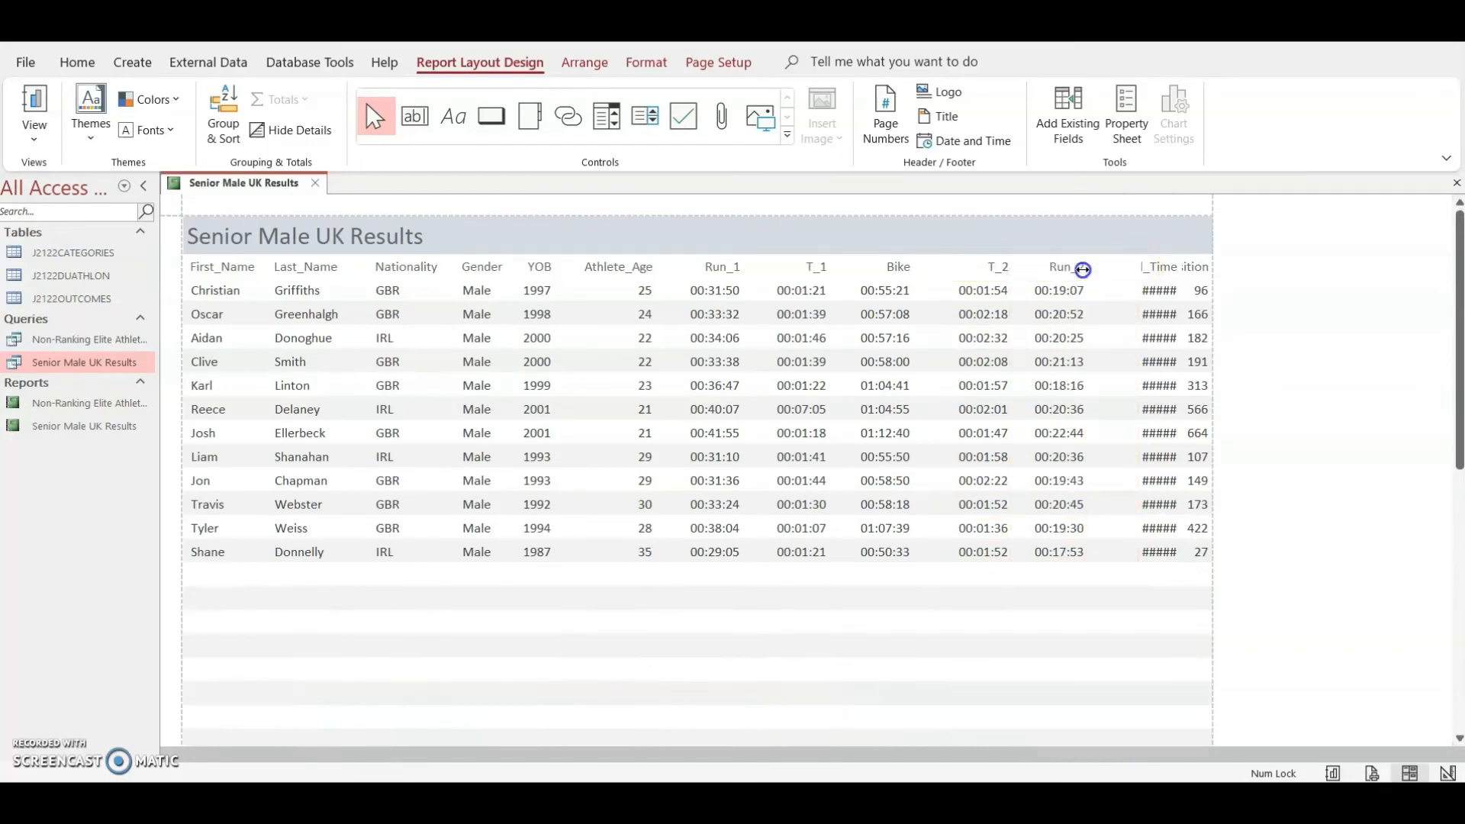
- Place the Total_Time label and column beside Run_2, wide enough for the full heading and times
left_click(1149, 270)
left_click(1158, 303)
left_click(1147, 269)
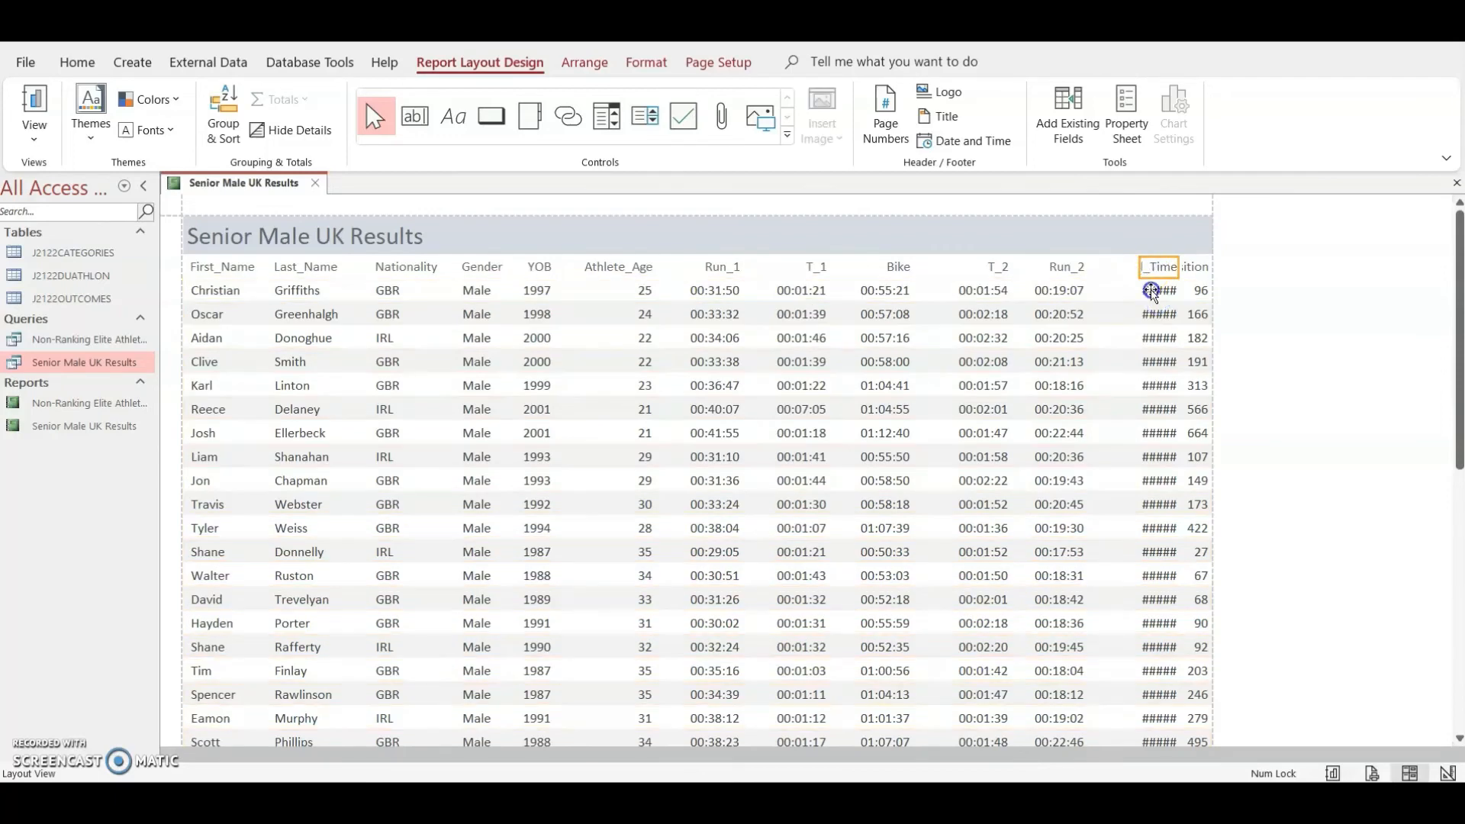
left_click(1152, 291, "shift")
mouse_move(1139, 273)
left_mouse_down()
mouse_move(1094, 275)
mouse_move(1164, 272)
left_mouse_up()
- Widen the Position label and column toward Total_Time until the full heading fits, trimming the excess overlap
left_click(1188, 267)
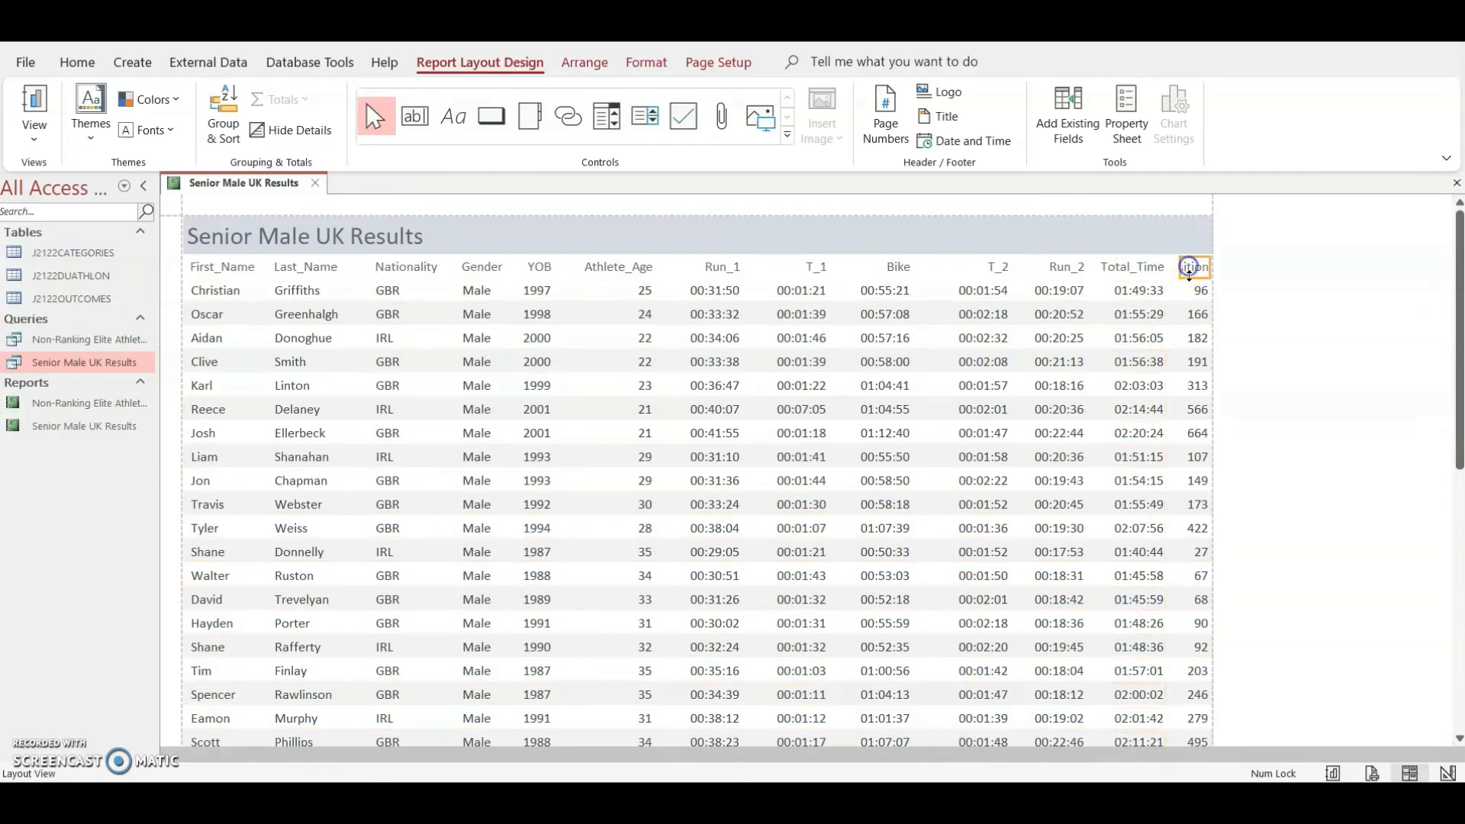
left_click(1194, 289, "shift")
left_click(1178, 276)
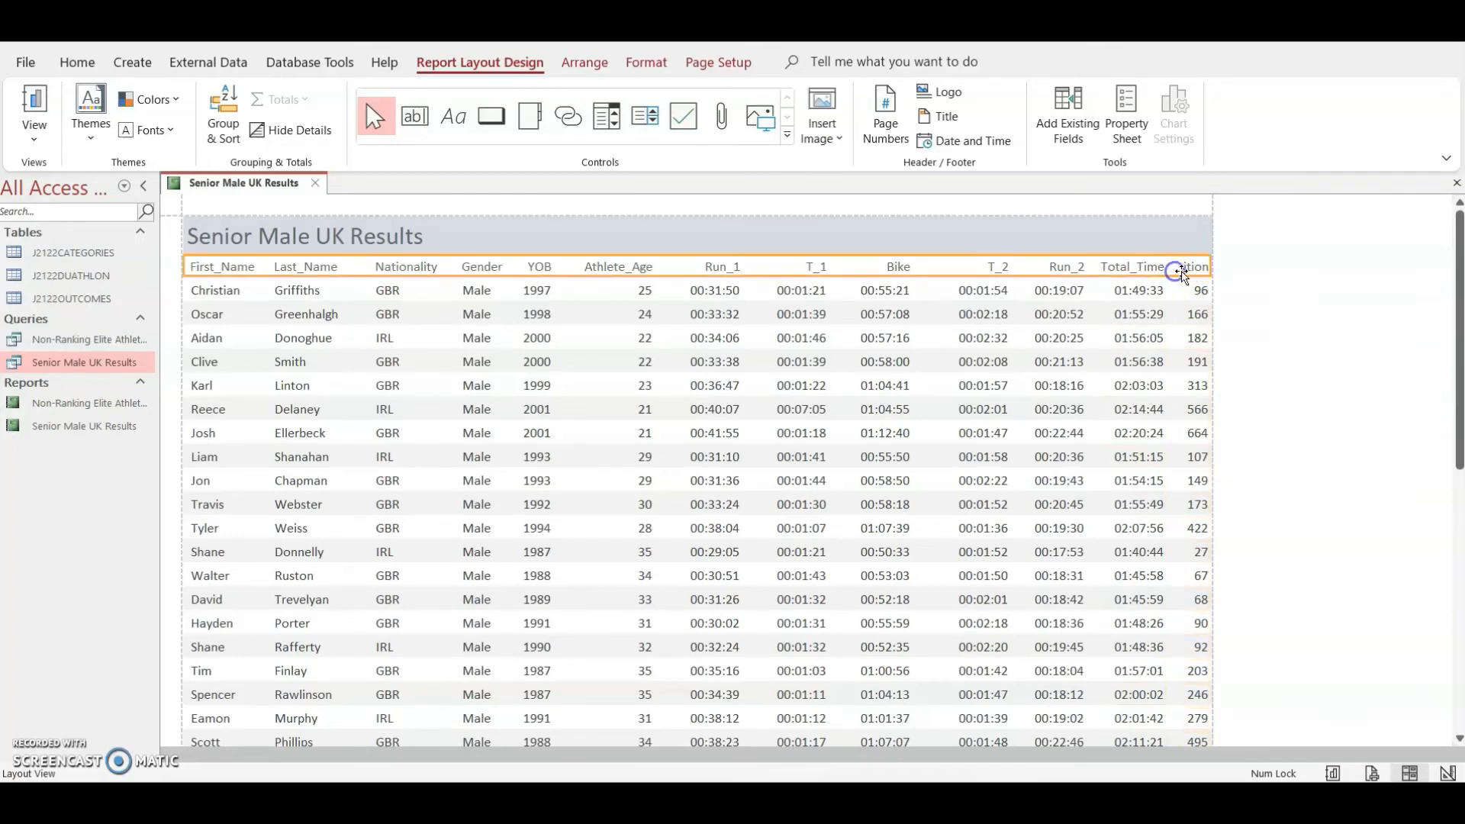
left_click(1194, 268)
left_click(1196, 290, "shift")
left_click_drag(1182, 268, 1111, 273)
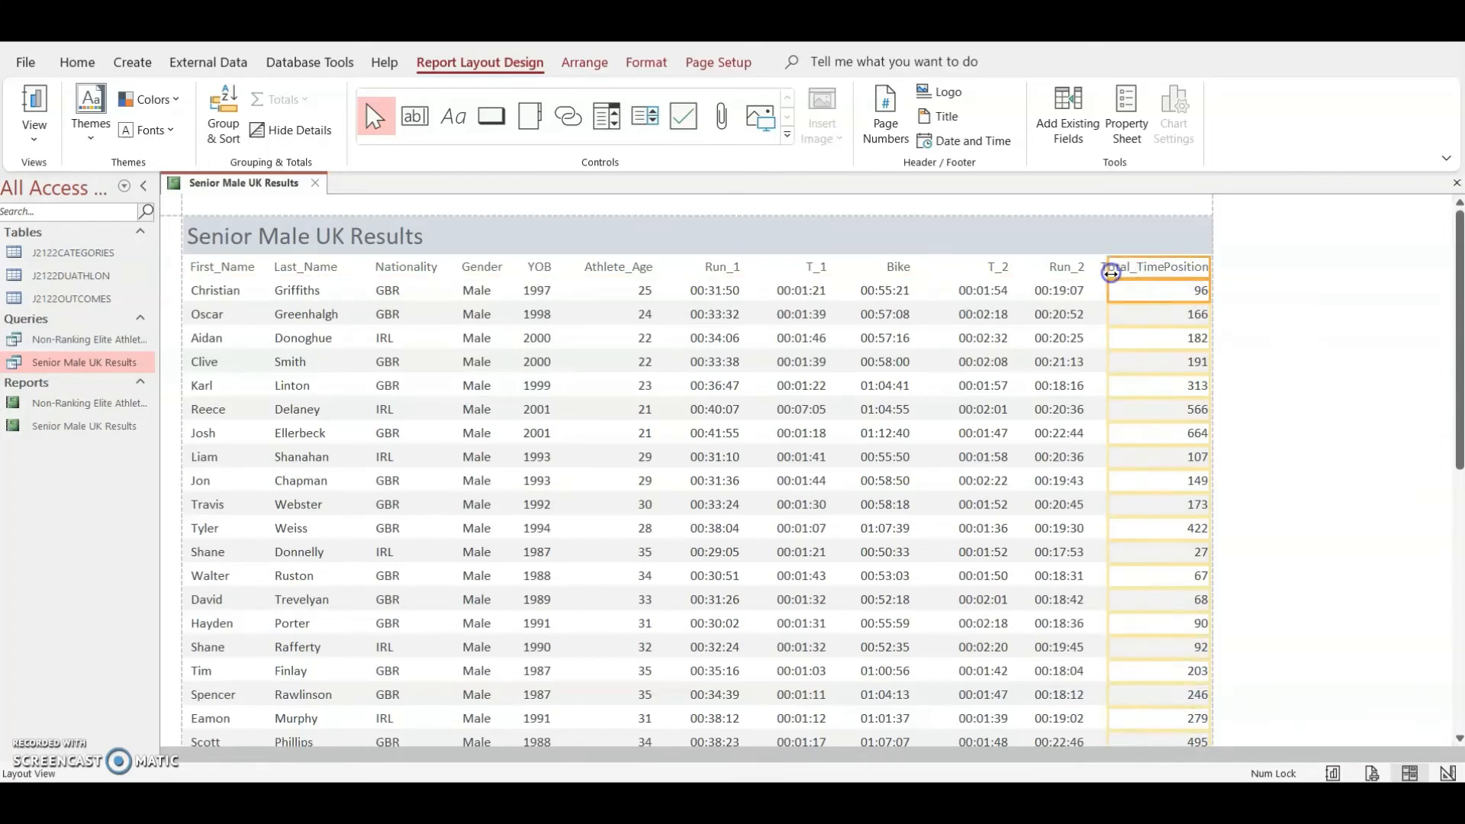
left_click(1104, 266)
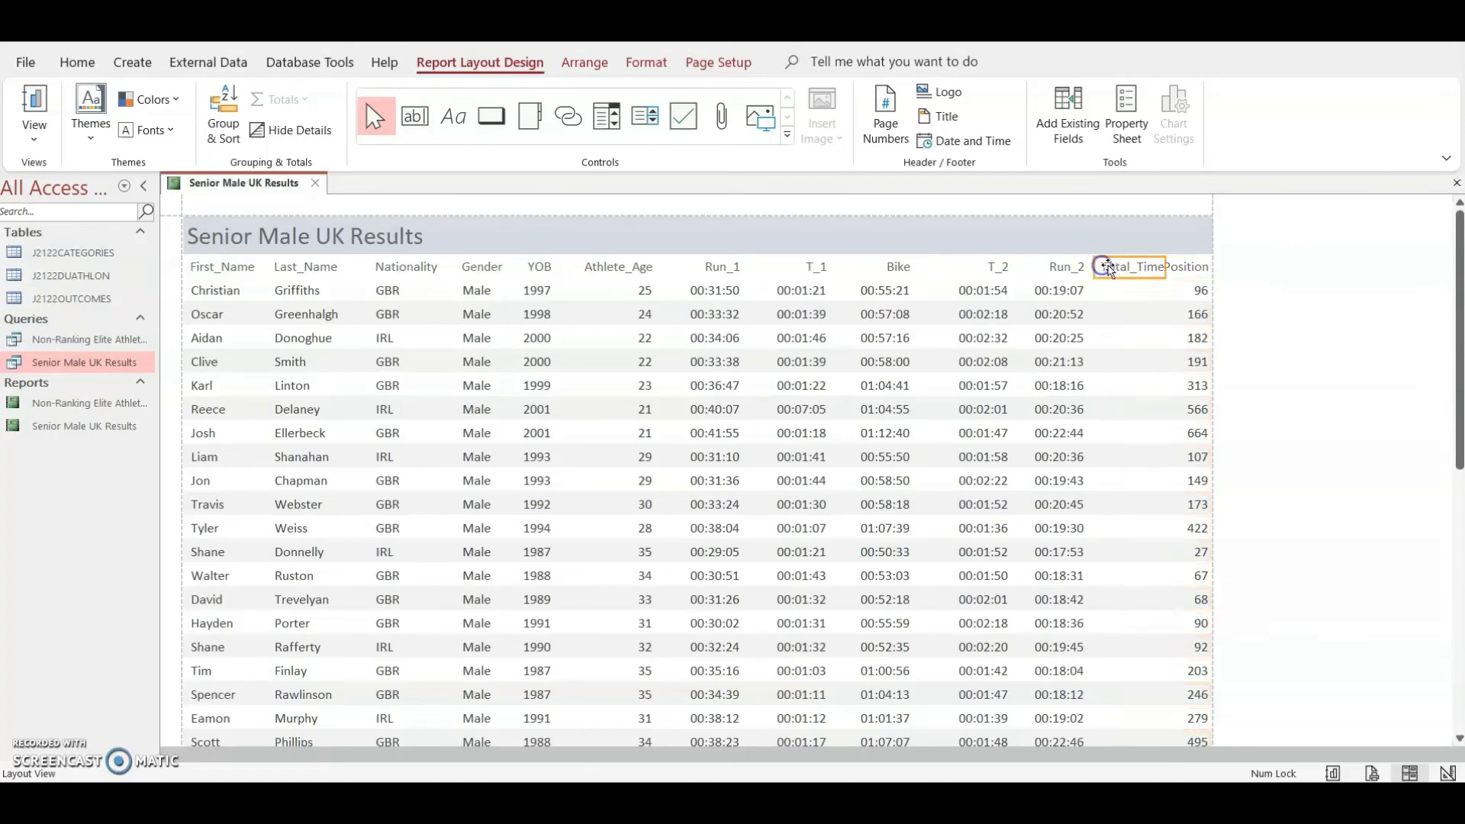
left_click(1196, 265)
left_click(1197, 286, "shift")
left_click_drag(1108, 267, 1154, 269)
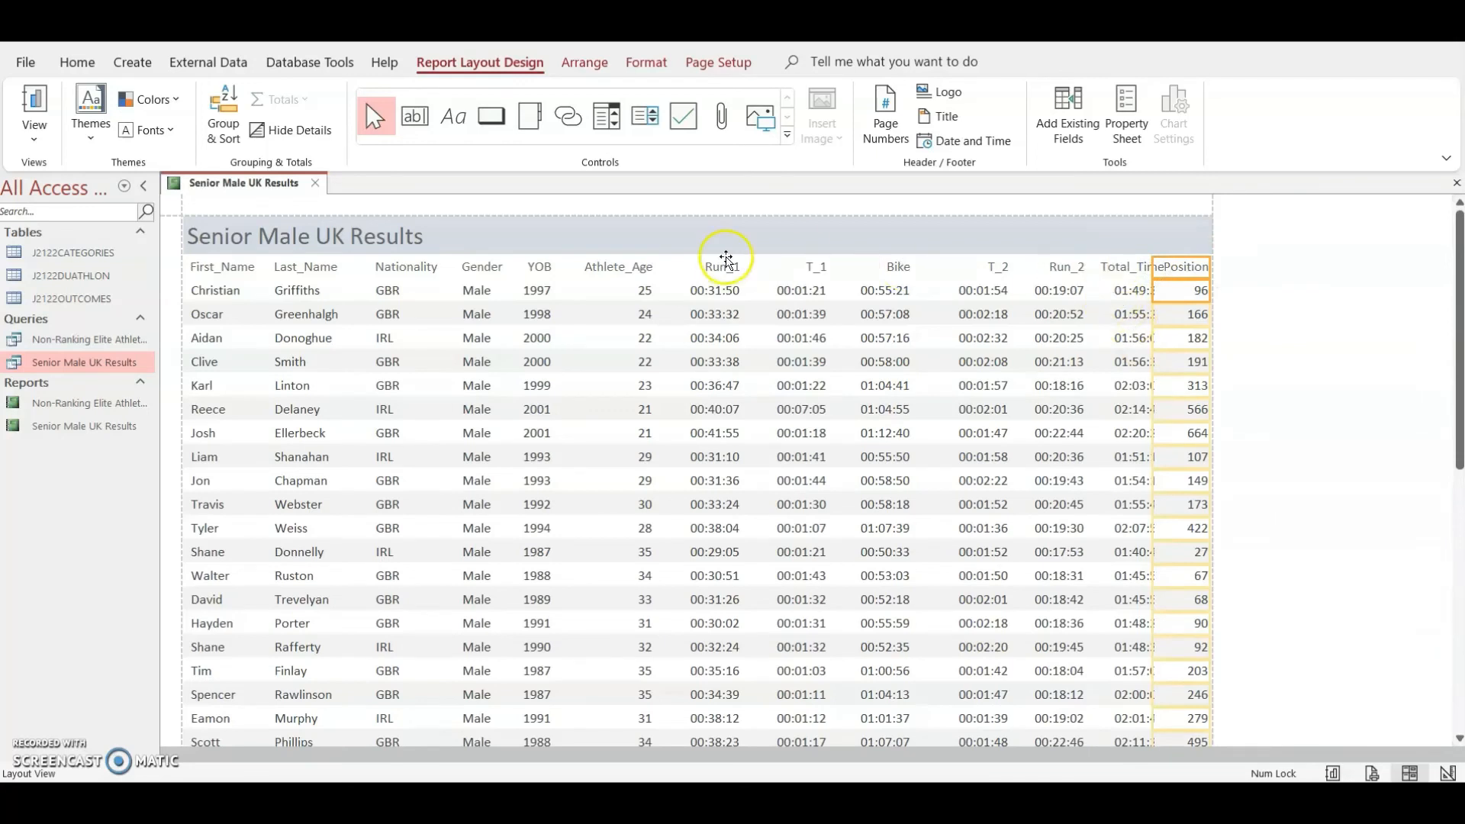
- Narrow the Gender label and column and shift them toward Nationality, closing the YOB label and column up beside Gender
left_click(606, 265)
left_click(615, 307, "shift")
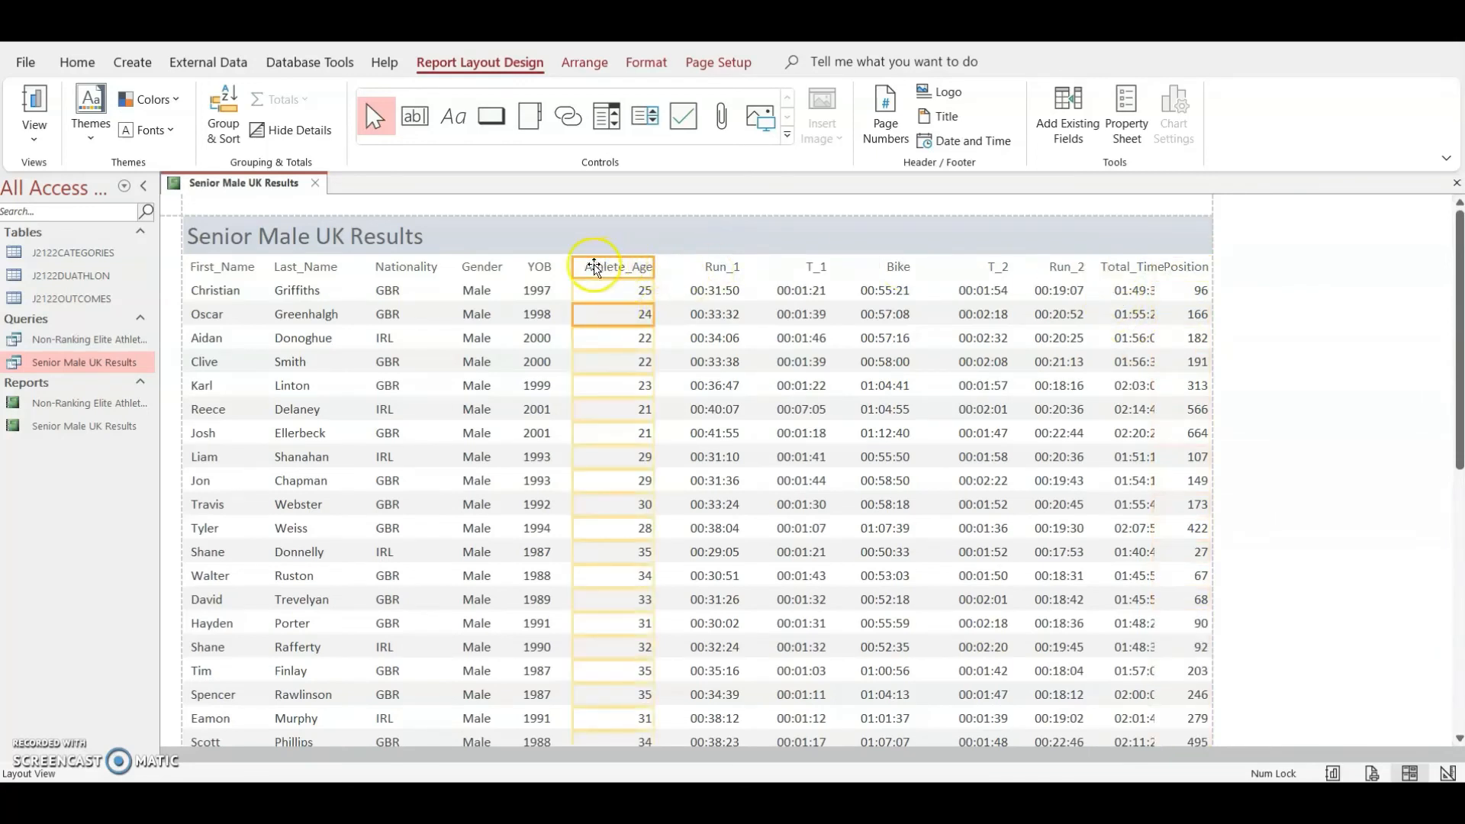
left_click(481, 264)
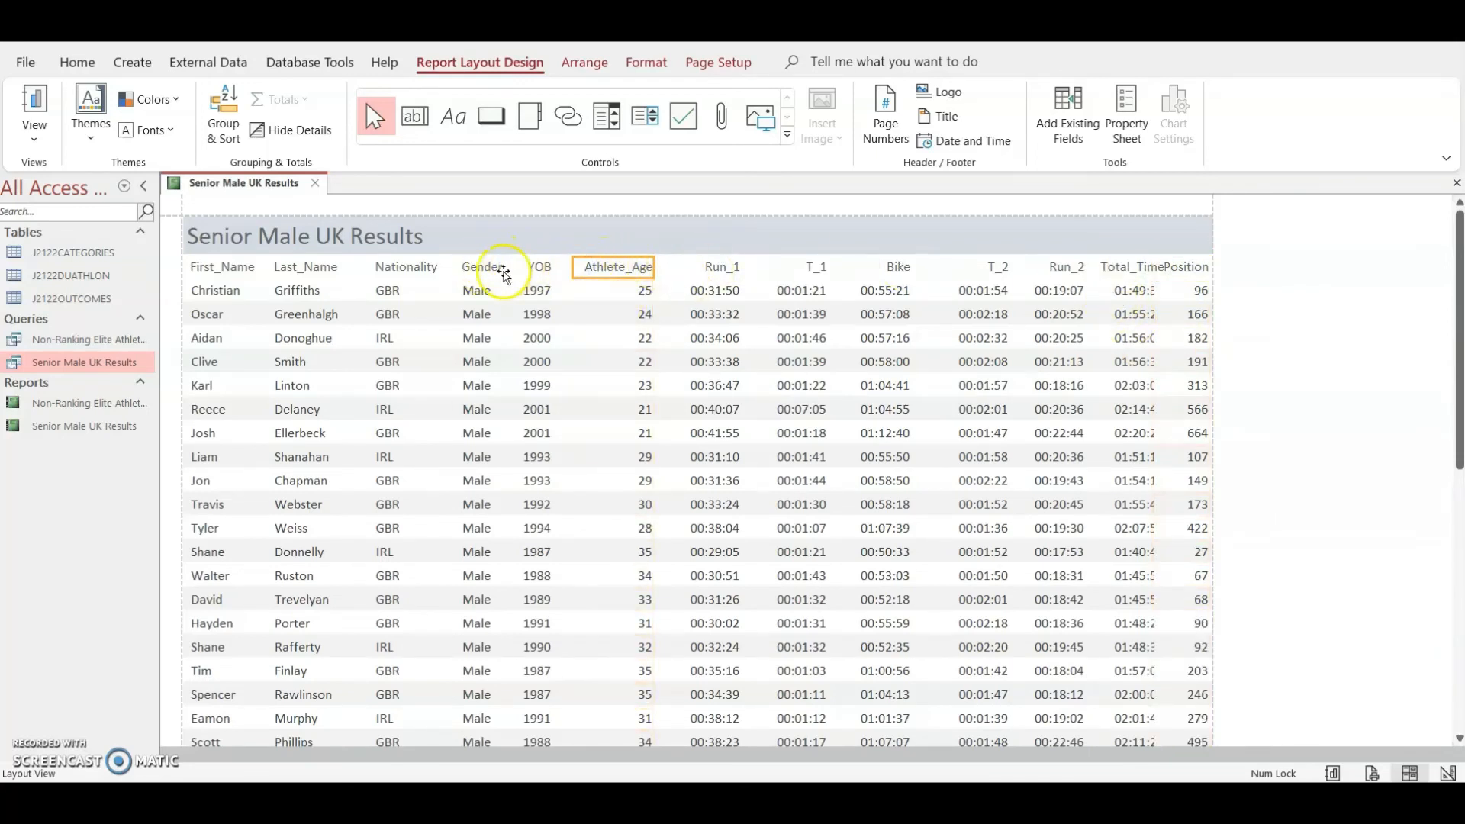
left_click(482, 291, "shift")
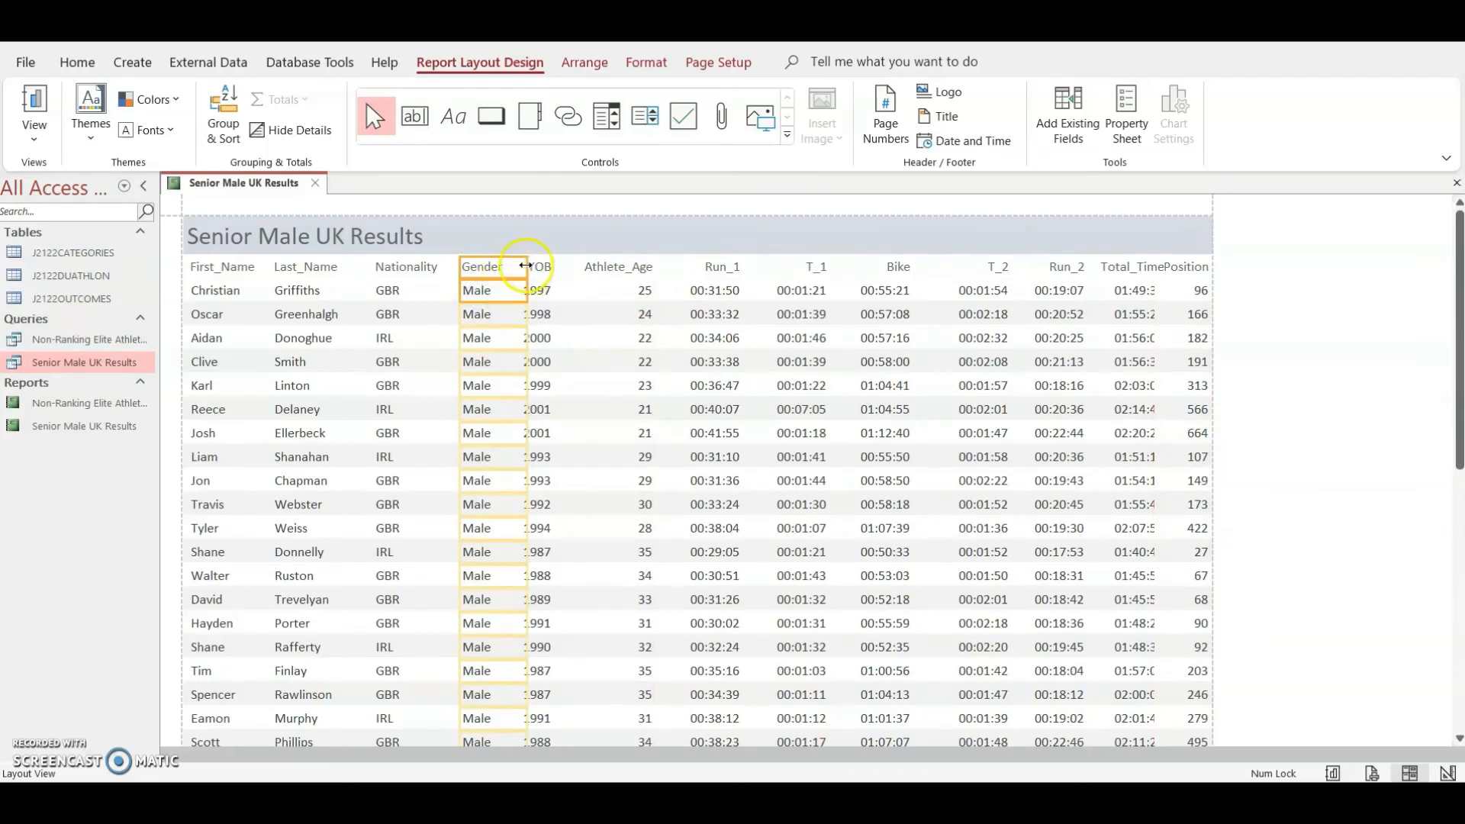
left_click_drag(526, 265, 442, 266)
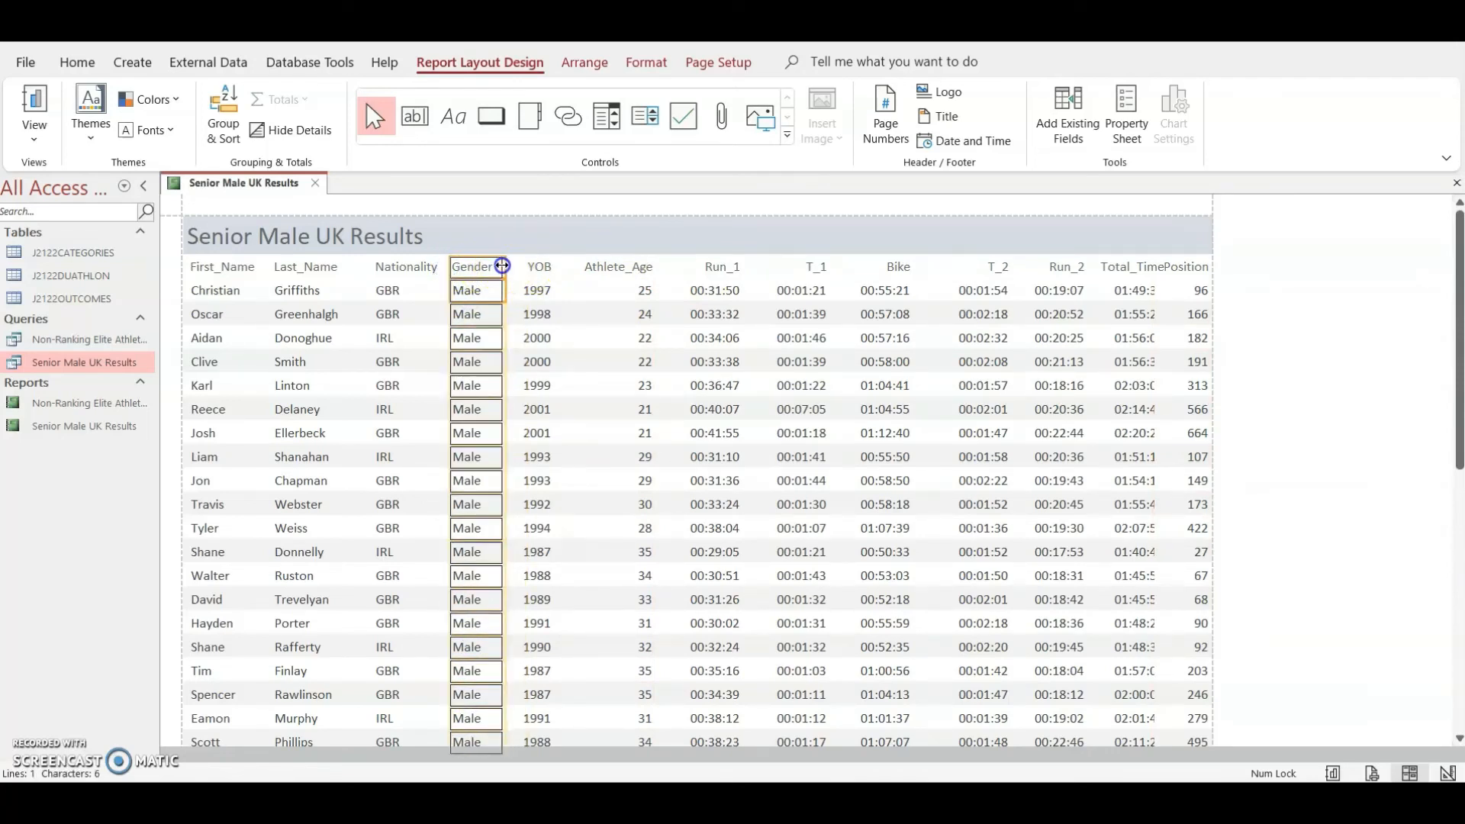
left_click(538, 290)
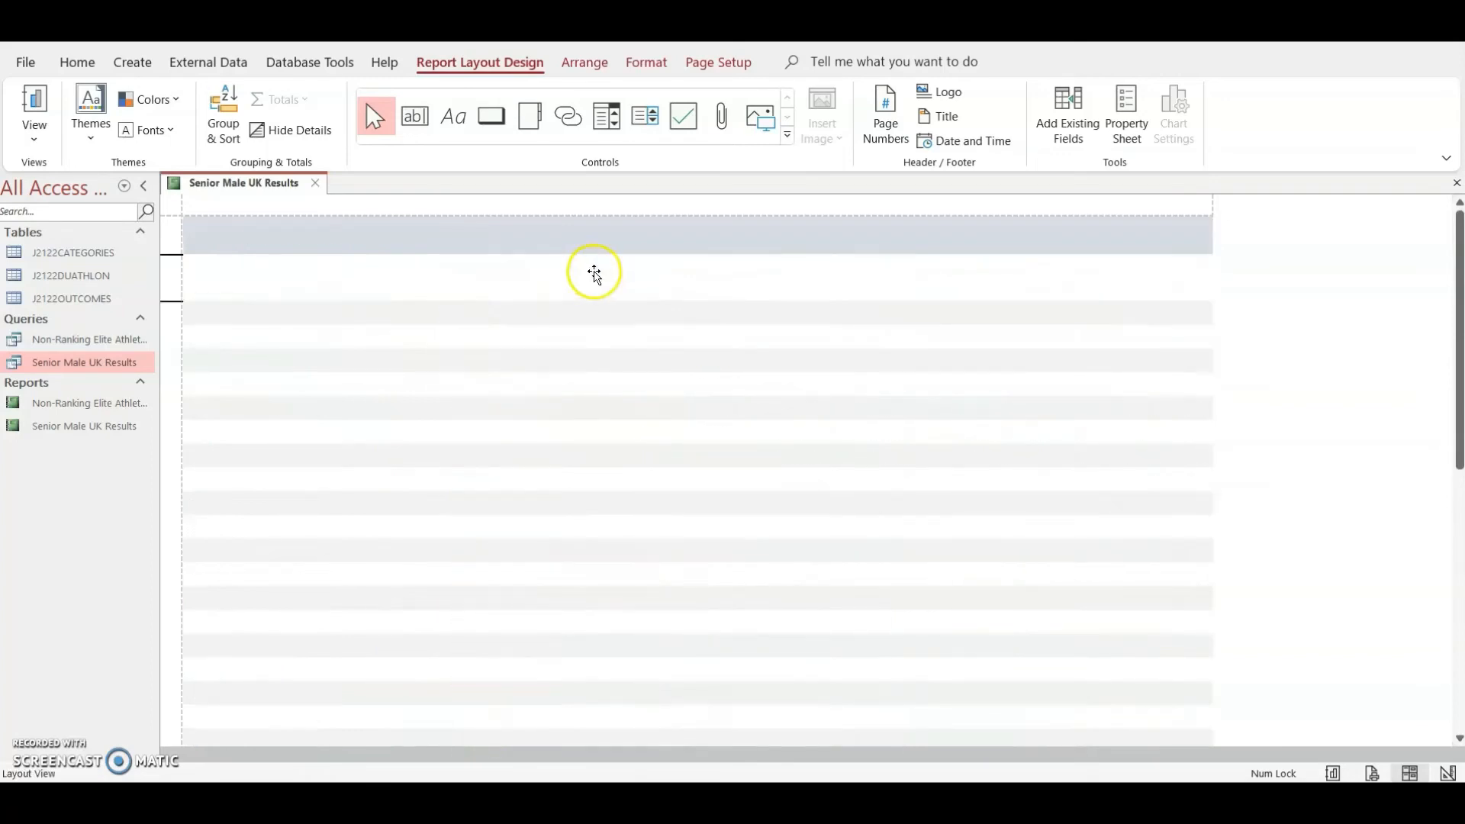
- Shift the Athlete_Age label and column toward YOB, keeping the full heading displayed
left_click(620, 270)
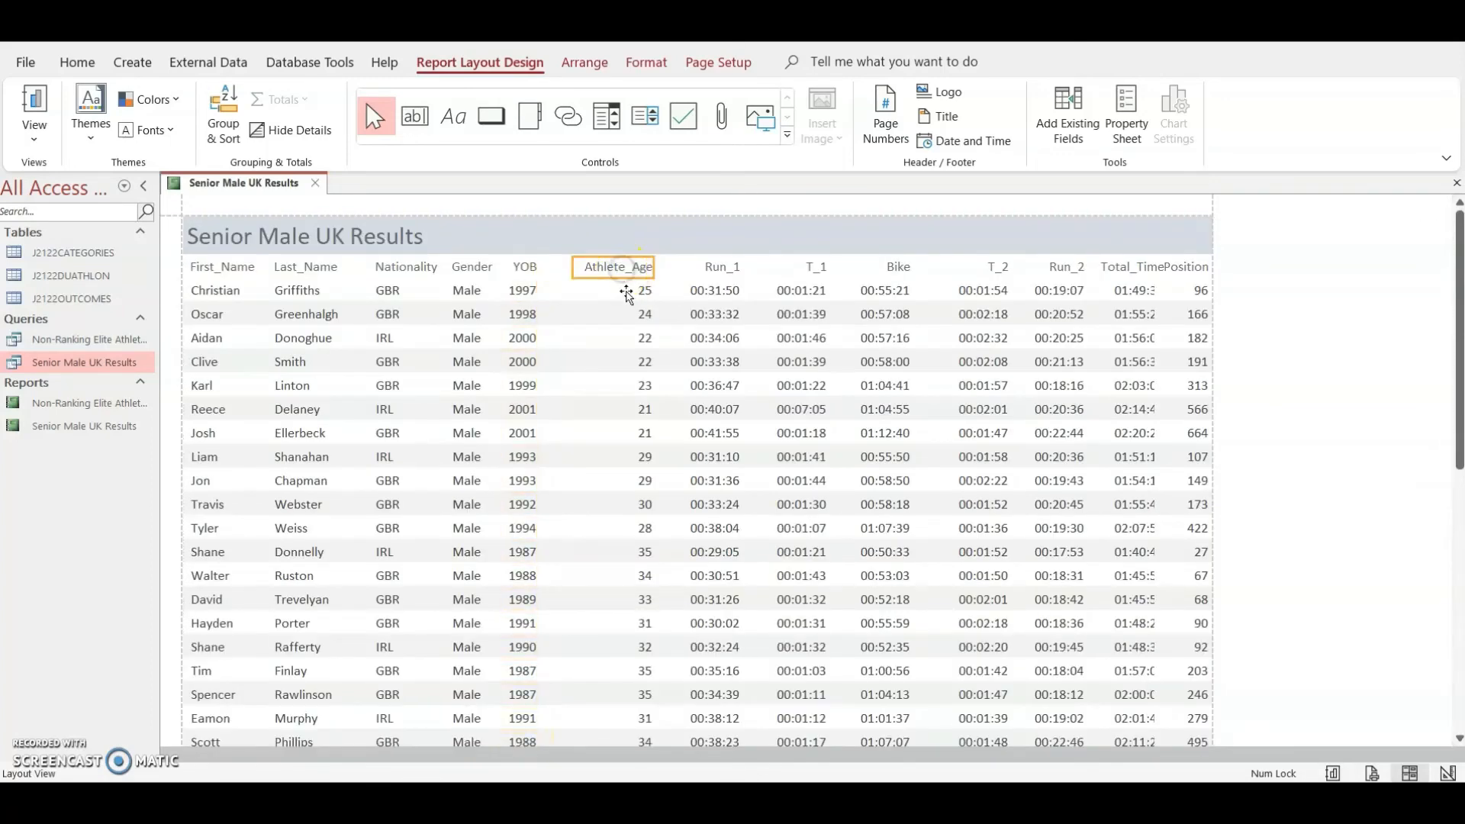
left_click(626, 291)
left_click_drag(571, 266, 627, 268)
left_click(628, 268)
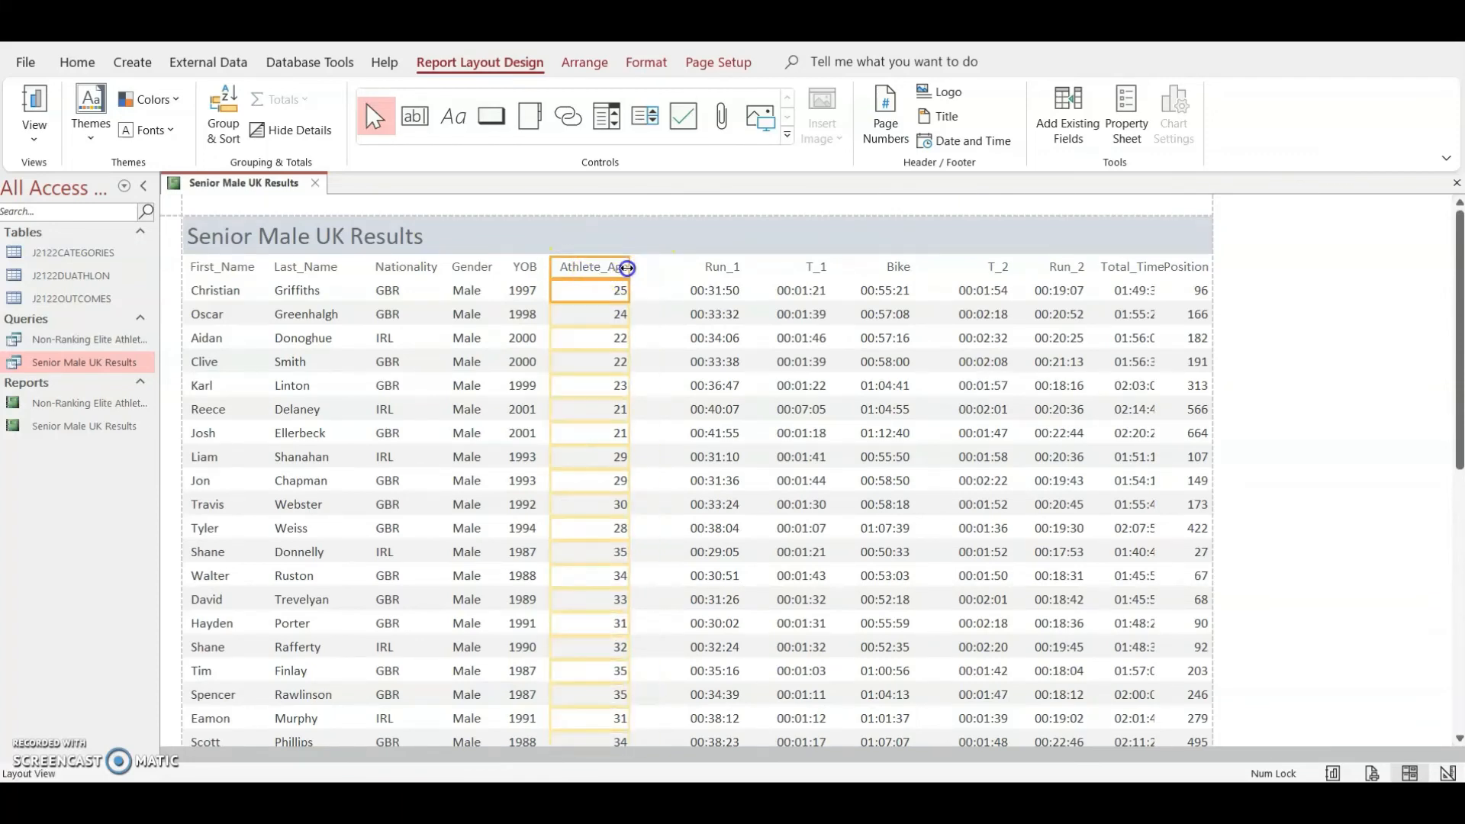
- Shift the Run_1, T_1, Bike, T_2, Run_2 and Total_Time labels and columns together toward Athlete_Age, clear of Position
left_click(721, 267)
left_click(719, 288, "shift")
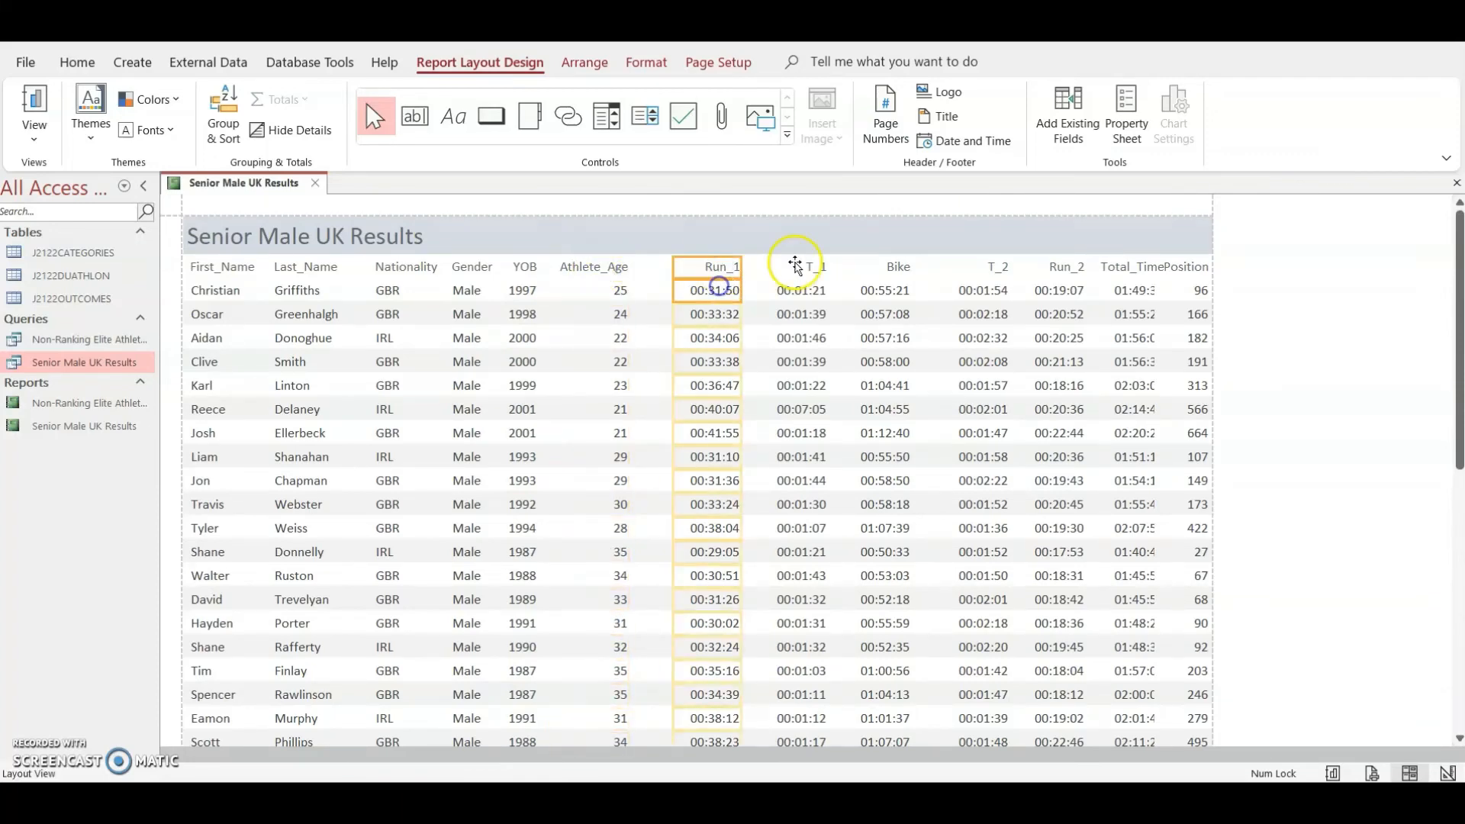
left_click(796, 268, "shift")
left_click(798, 297, "shift")
left_click(872, 271, "shift")
left_click(883, 291, "shift")
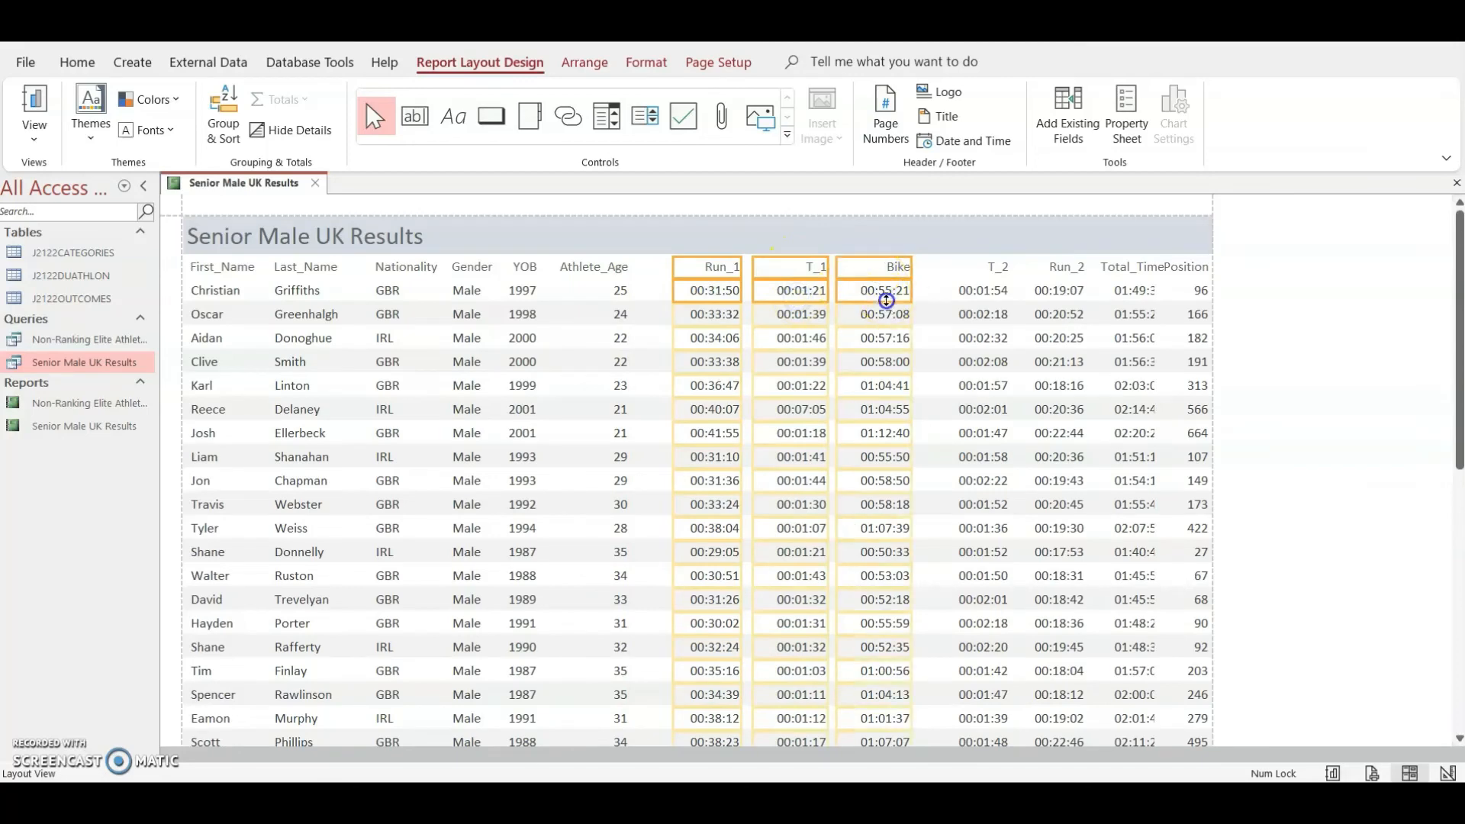
left_click(985, 270, "shift")
left_click(977, 293, "shift")
left_click(1058, 269, "shift")
left_click(1057, 293, "shift")
left_click(1112, 270, "shift")
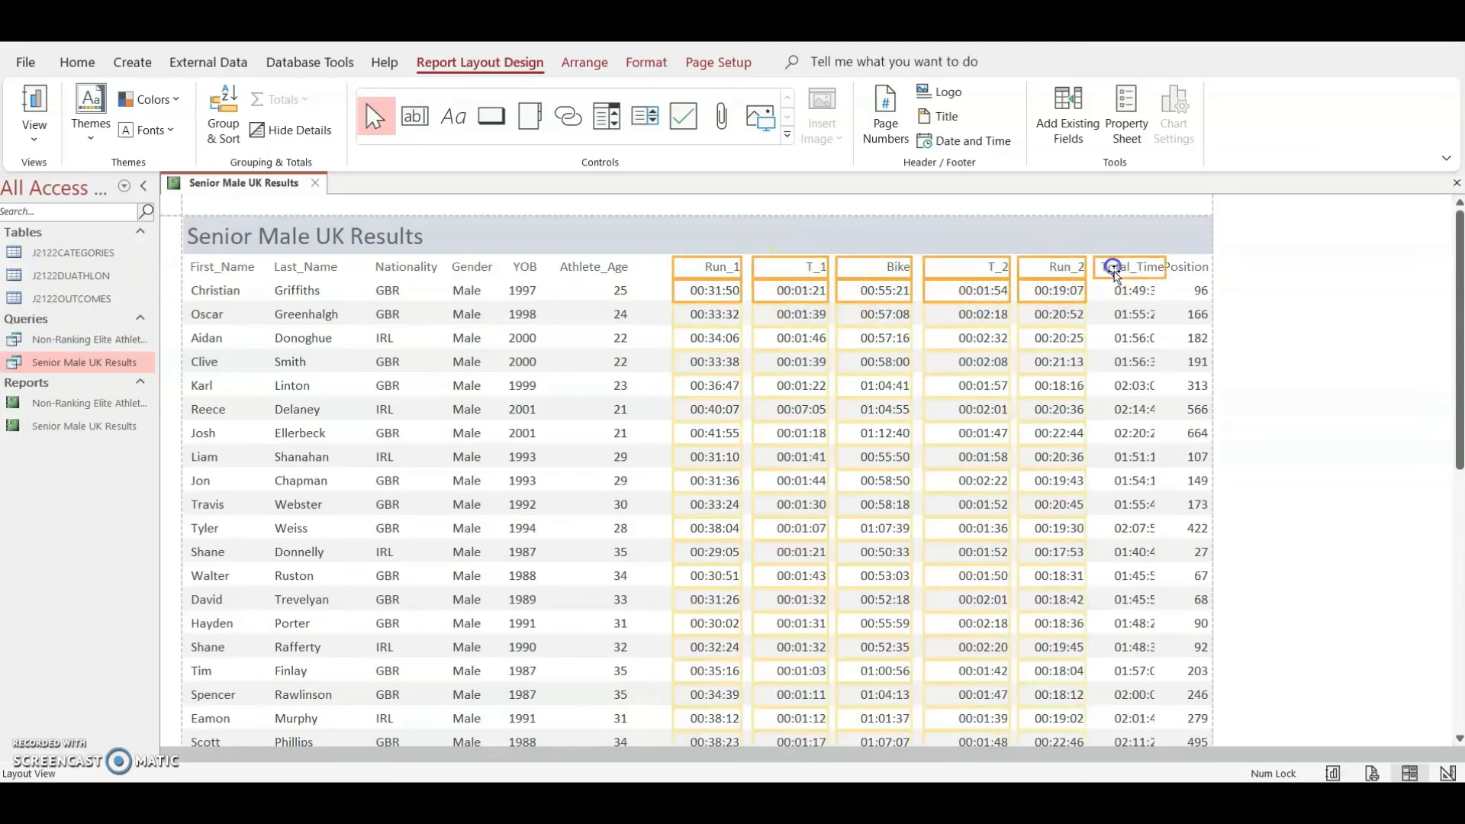
left_click(1122, 291, "shift")
key("Left")
key("Left")
key("Left")
key("Left")
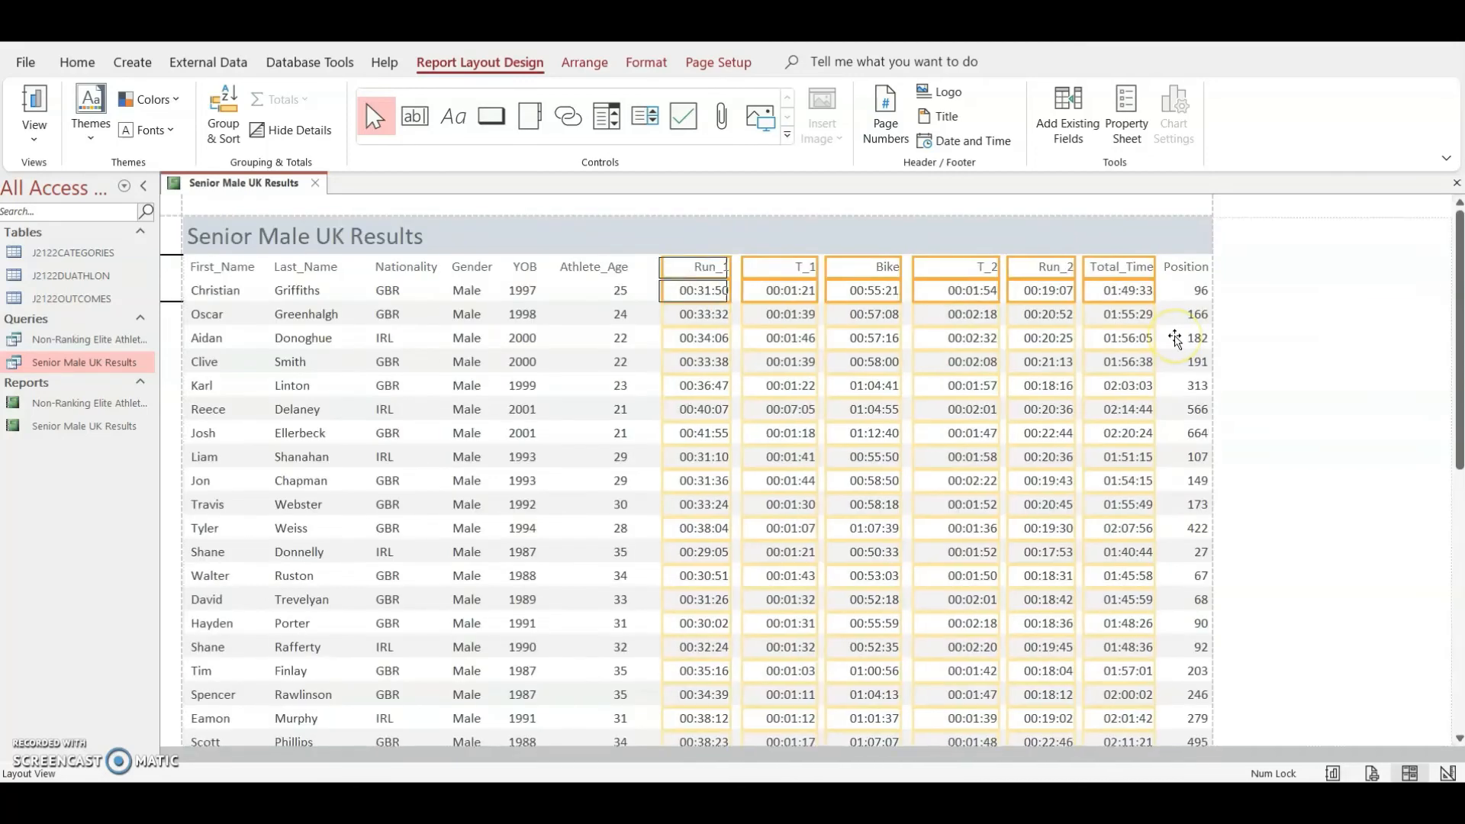
left_click(1172, 341)
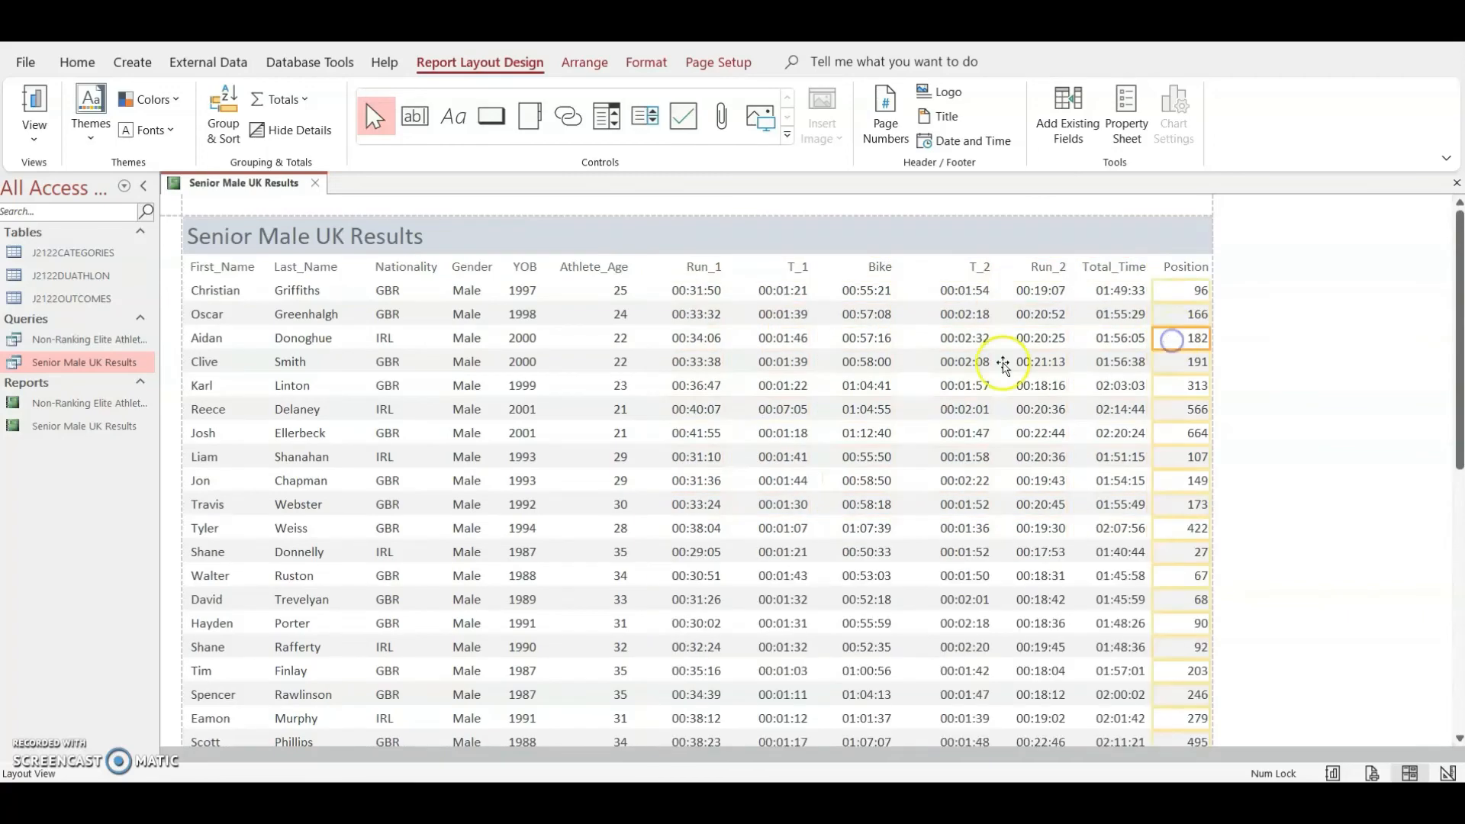
scroll(774, 539, "down", 6)
scroll(780, 542, "down", 2)
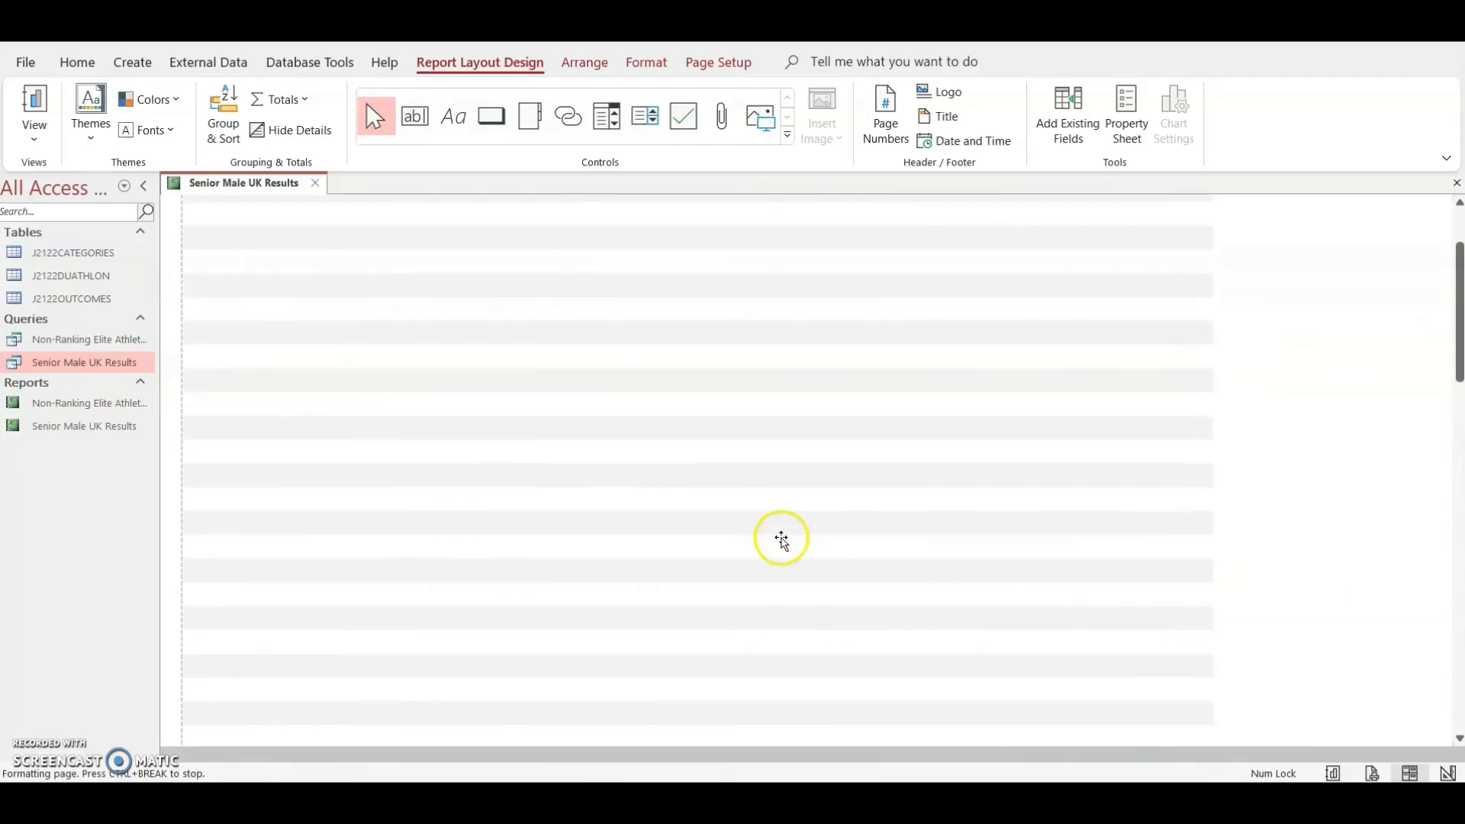
scroll(807, 546, "up", 10)
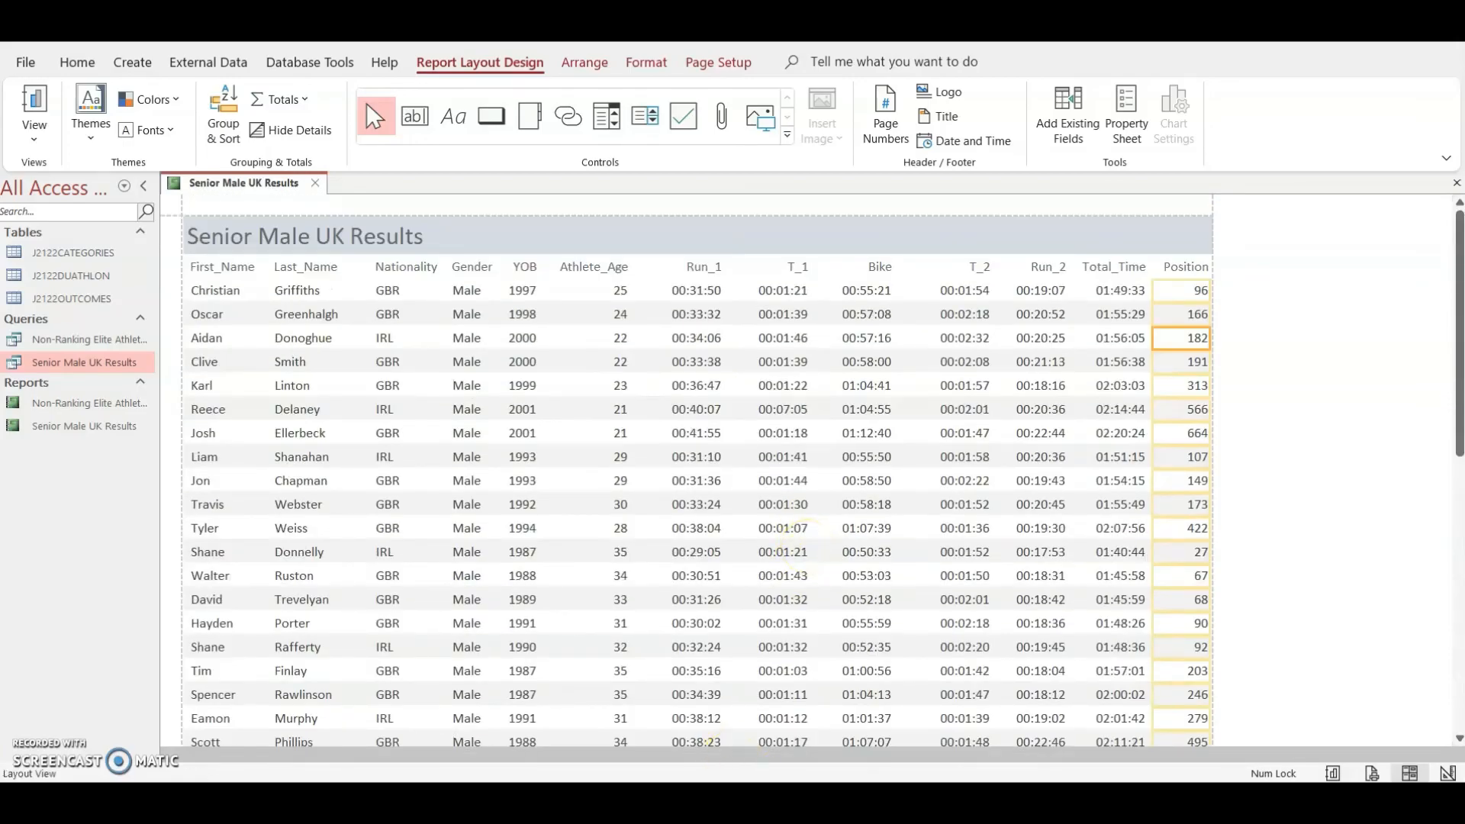
- Switch to the exam paper PDF, tick off the single page wide requirement with the pen, and return to the report
left_click(798, 800)
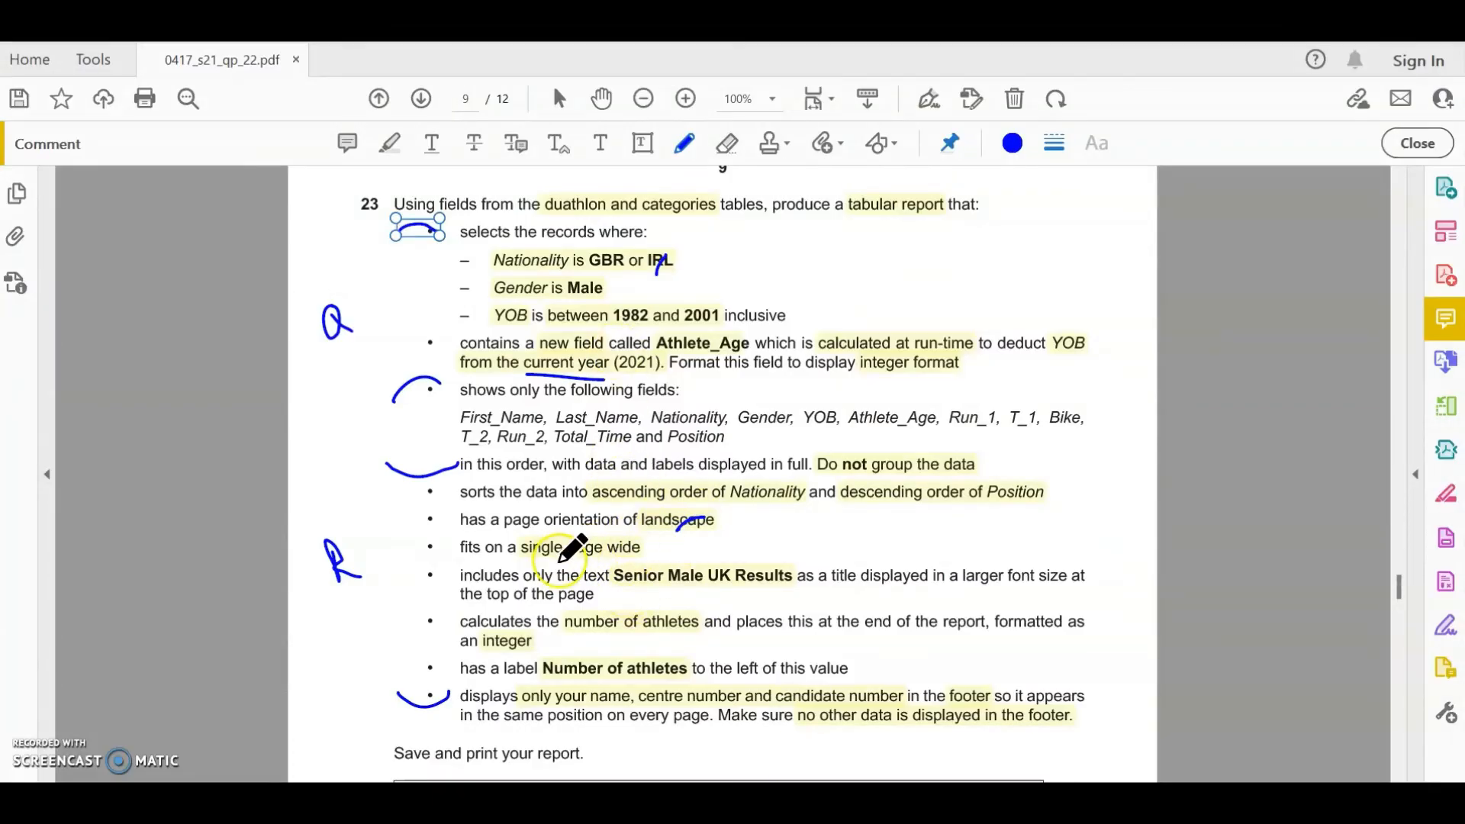
left_click_drag(561, 561, 586, 537)
key("alt+Tab")
- Add a report sort on Nationality in ascending order
left_click(225, 122)
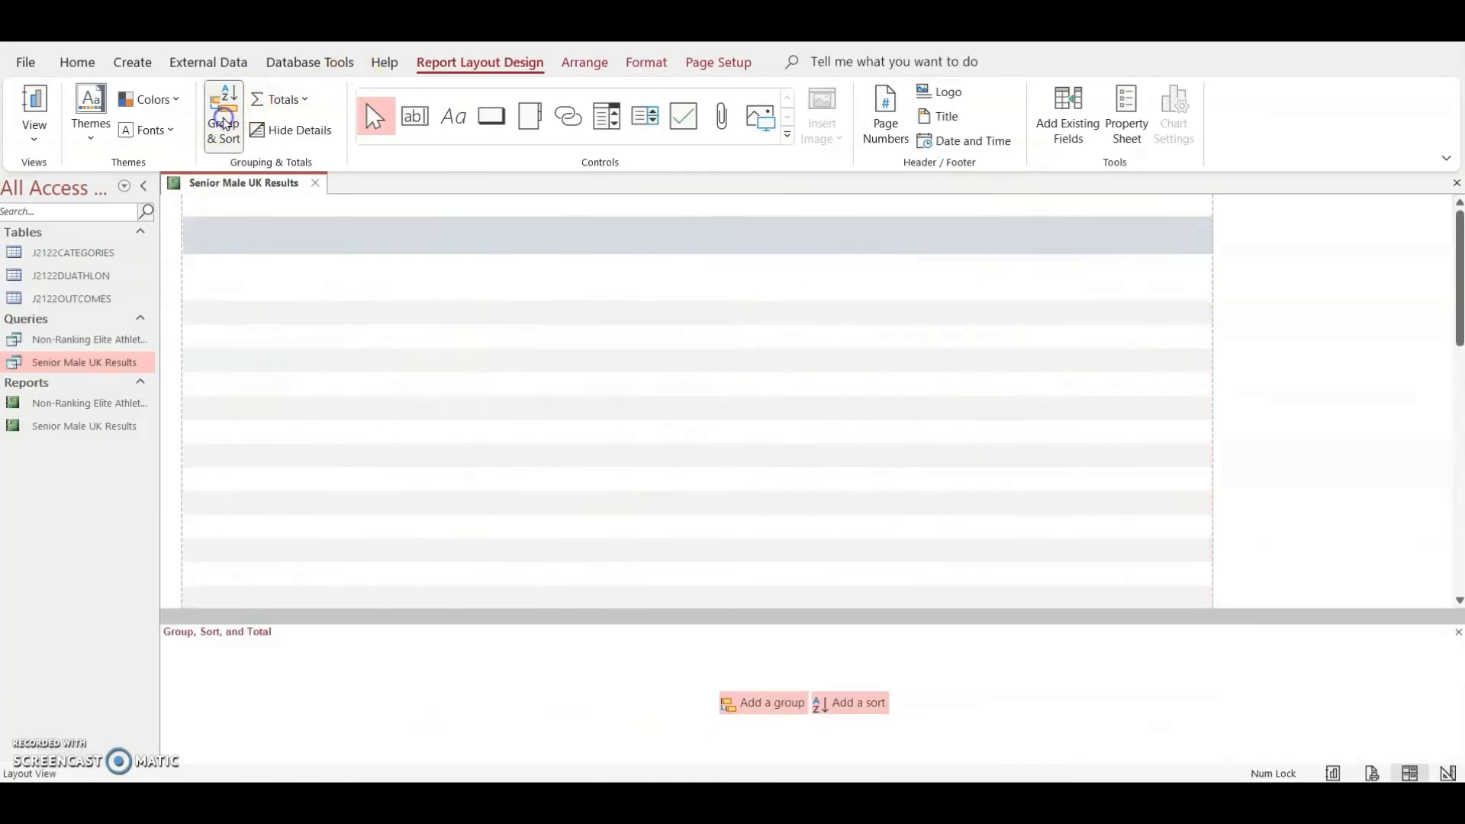
left_click(853, 701)
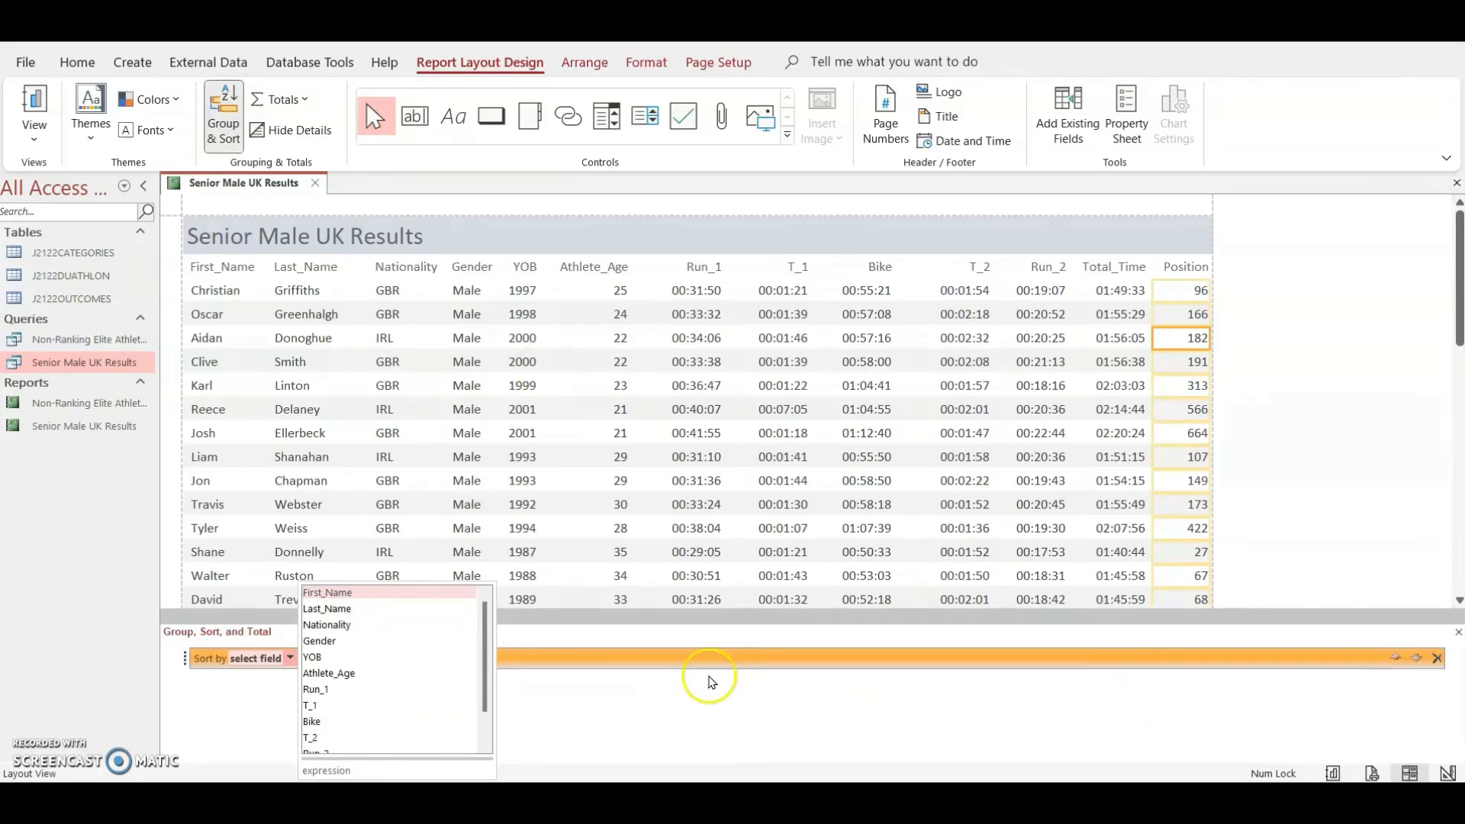
left_click(328, 625)
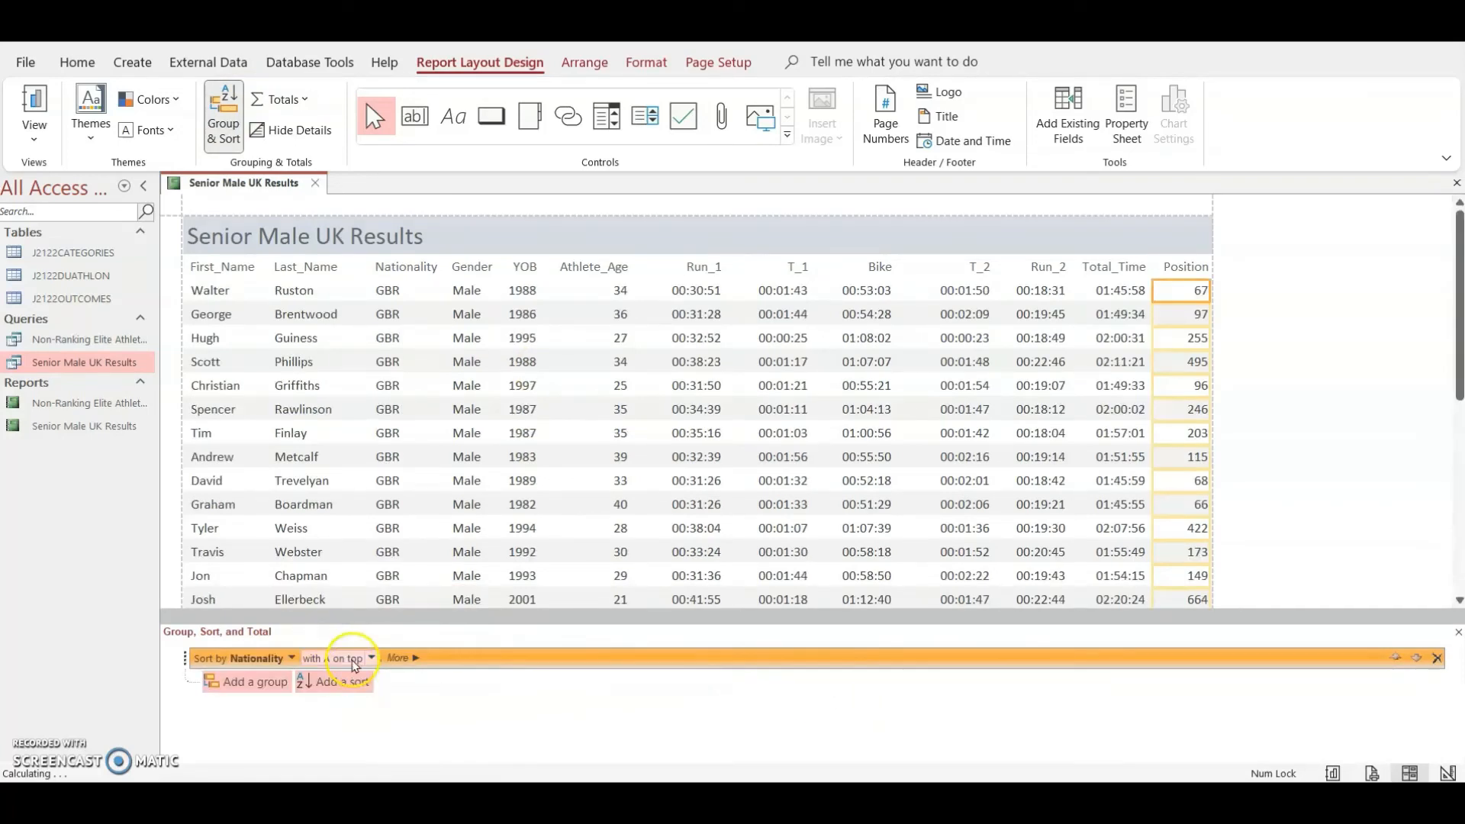
- Add a second sort on Position from largest to smallest, and check the Nationality sort order
left_click(340, 683)
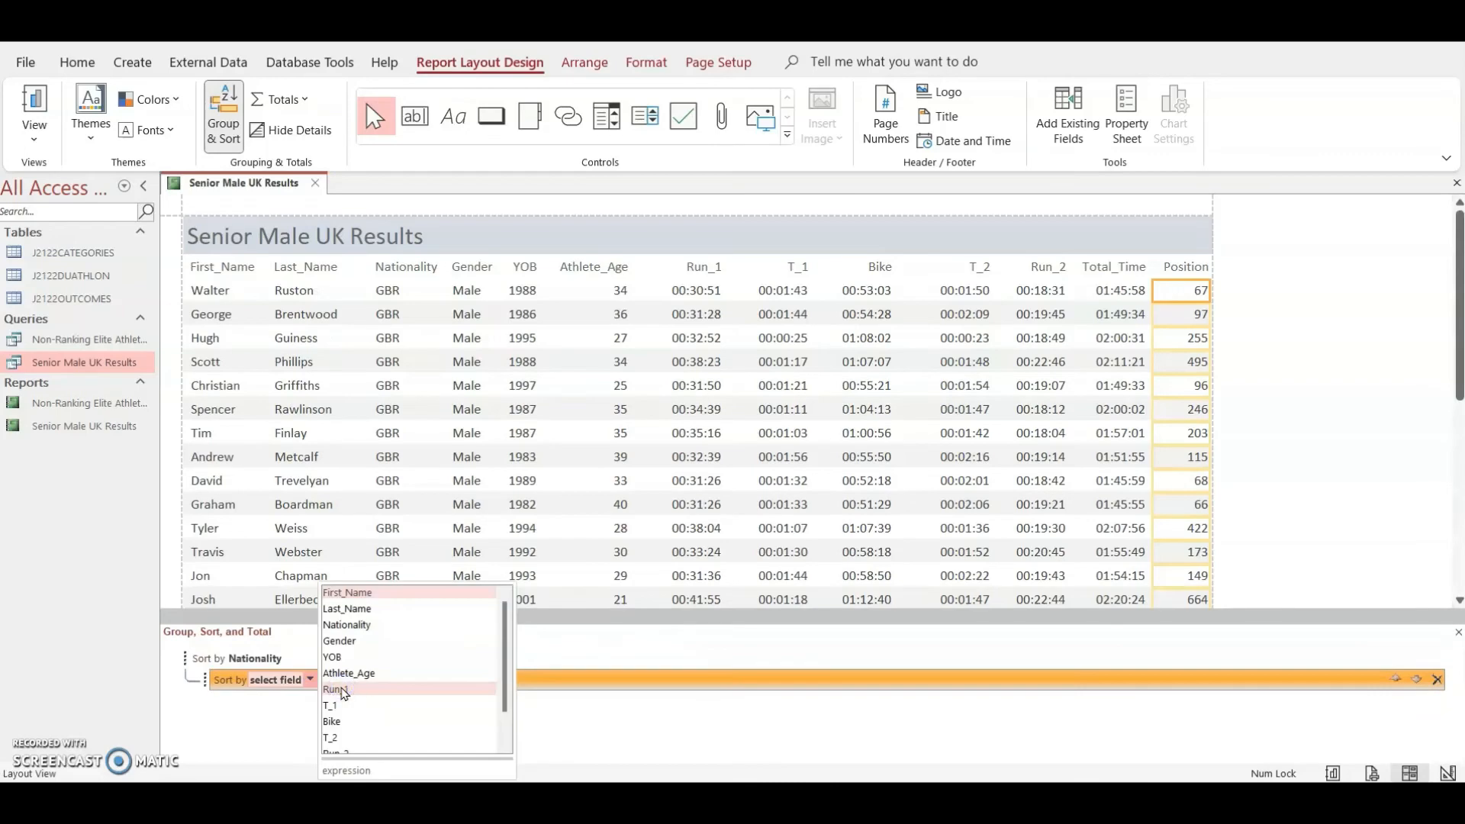
scroll(389, 695, "down", 1)
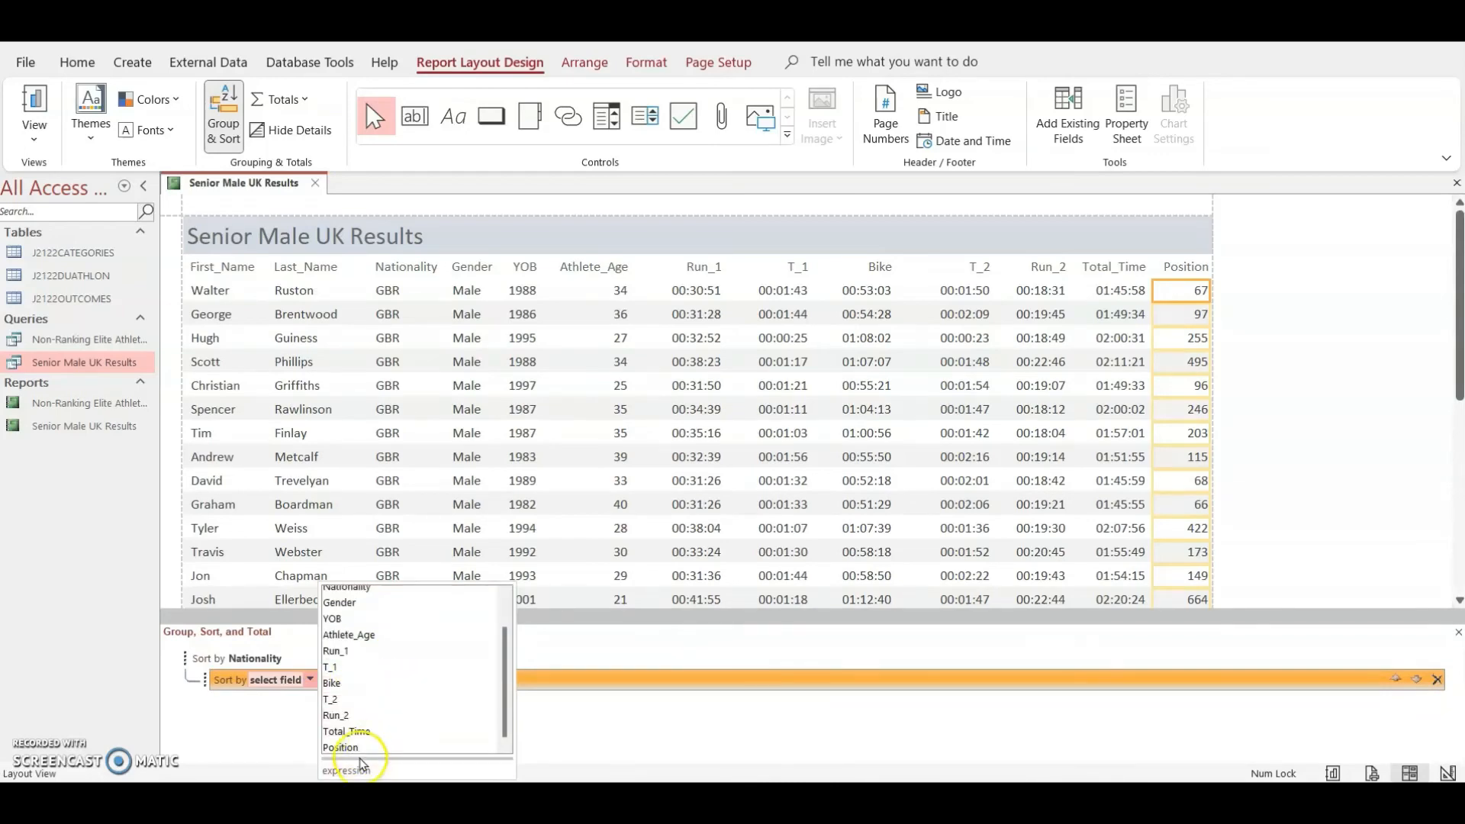
left_click(359, 754)
left_click(424, 679)
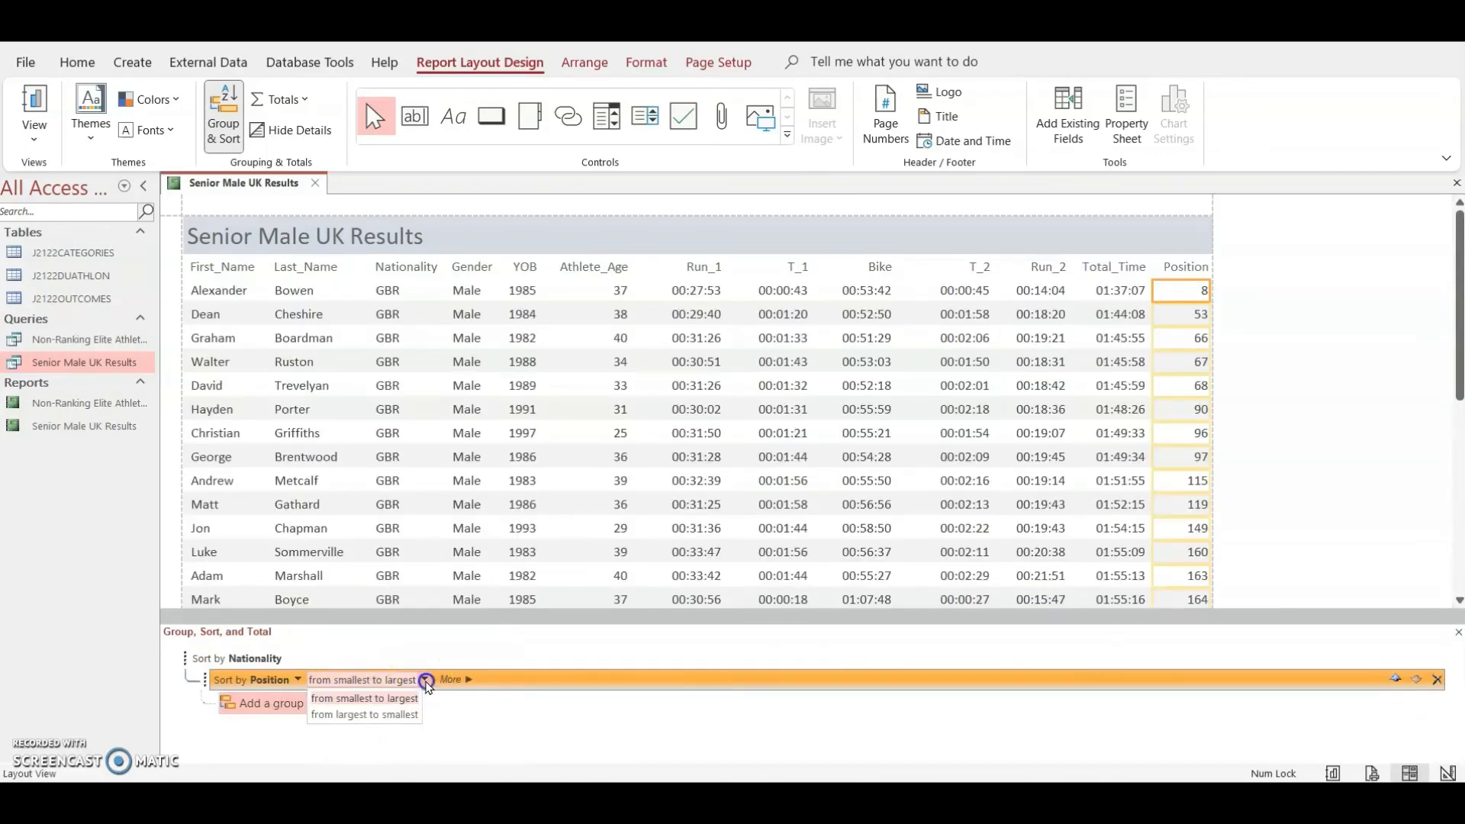
left_click(389, 708)
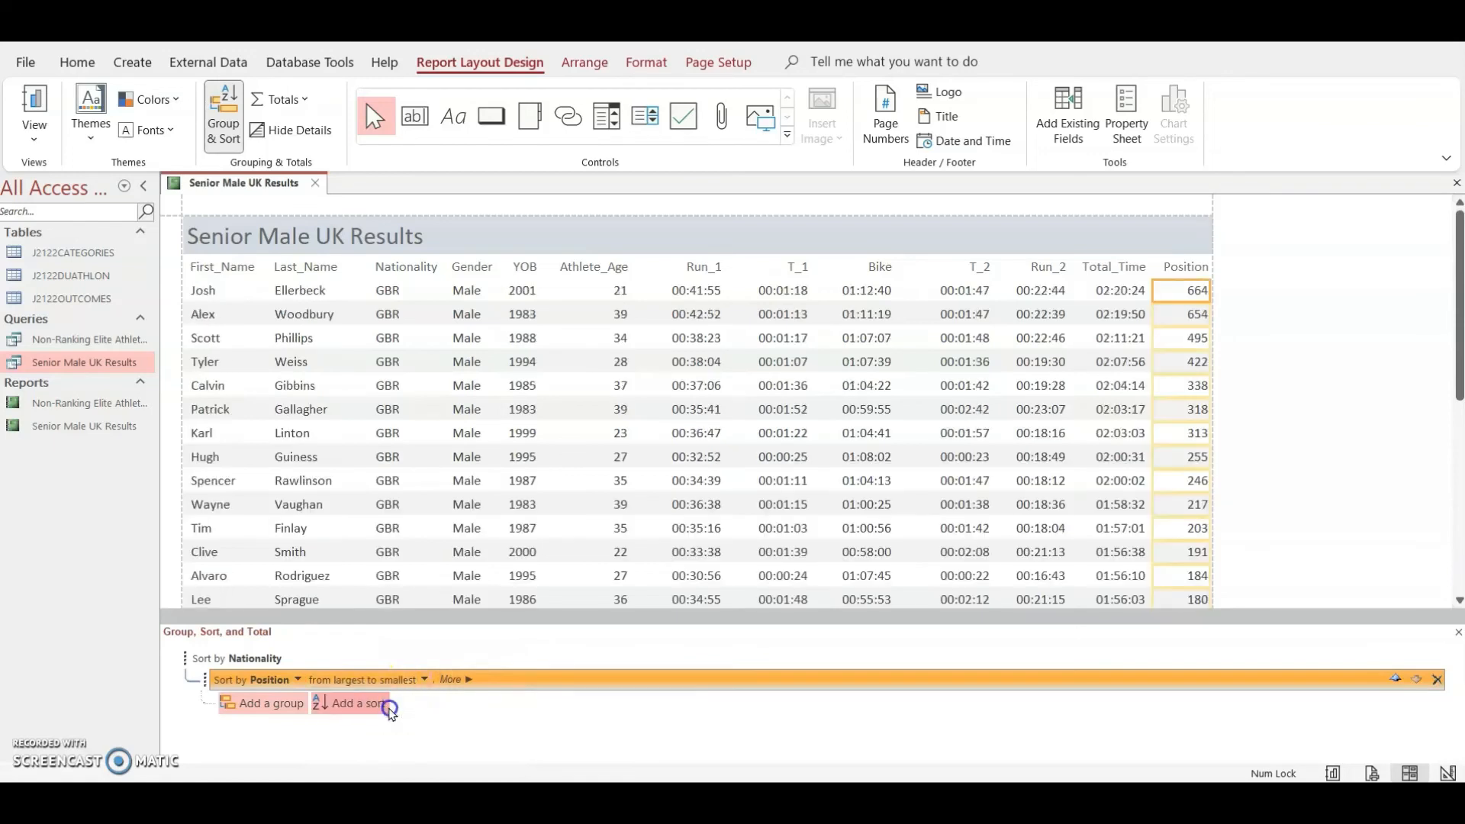
left_click(289, 658)
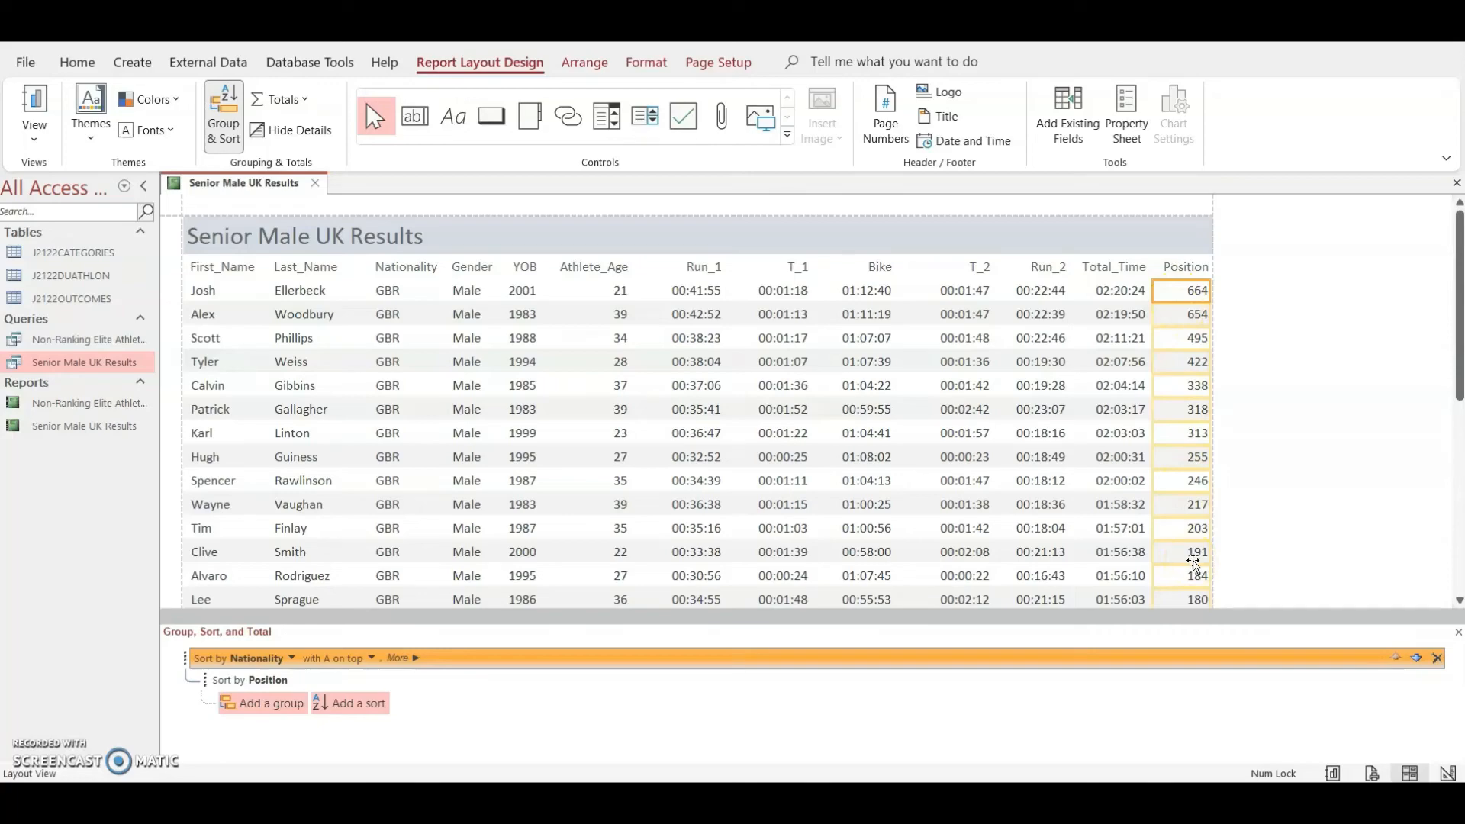
- Switch to the exam paper PDF and tick off the Senior Male UK Results title requirement with the pen
key("alt+Tab")
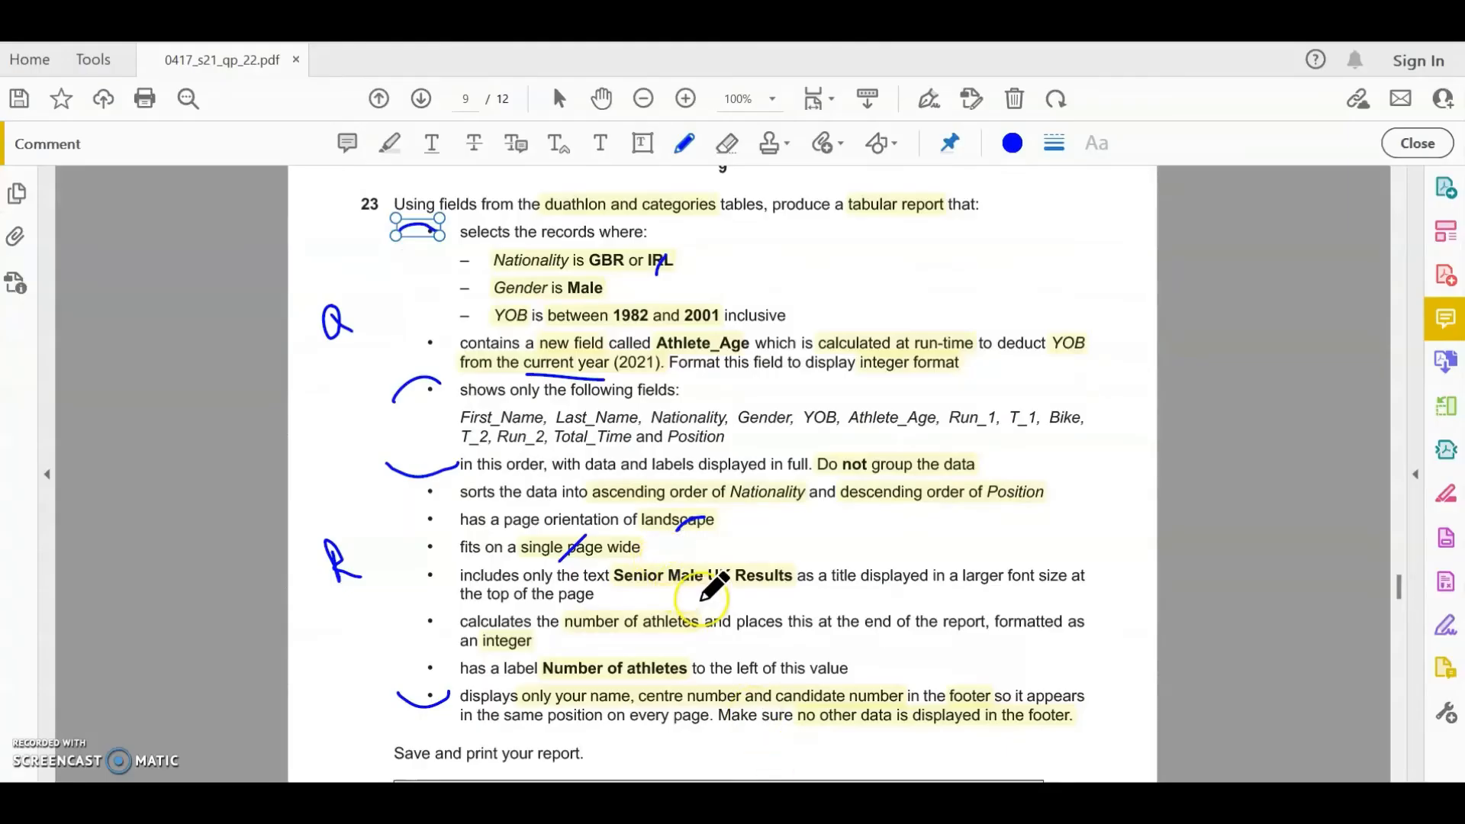
left_click_drag(702, 598, 755, 563)
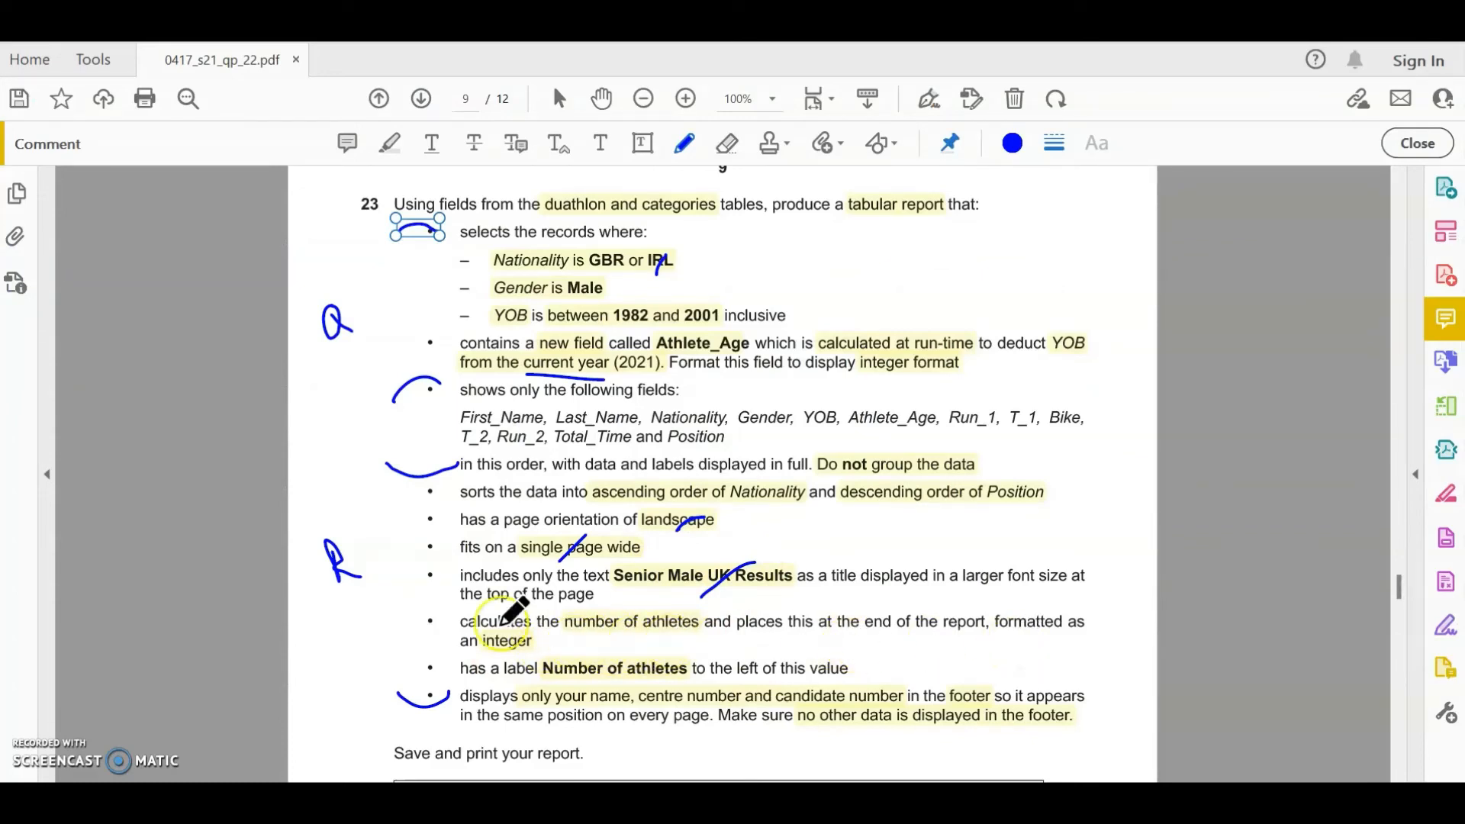
left_click(686, 632)
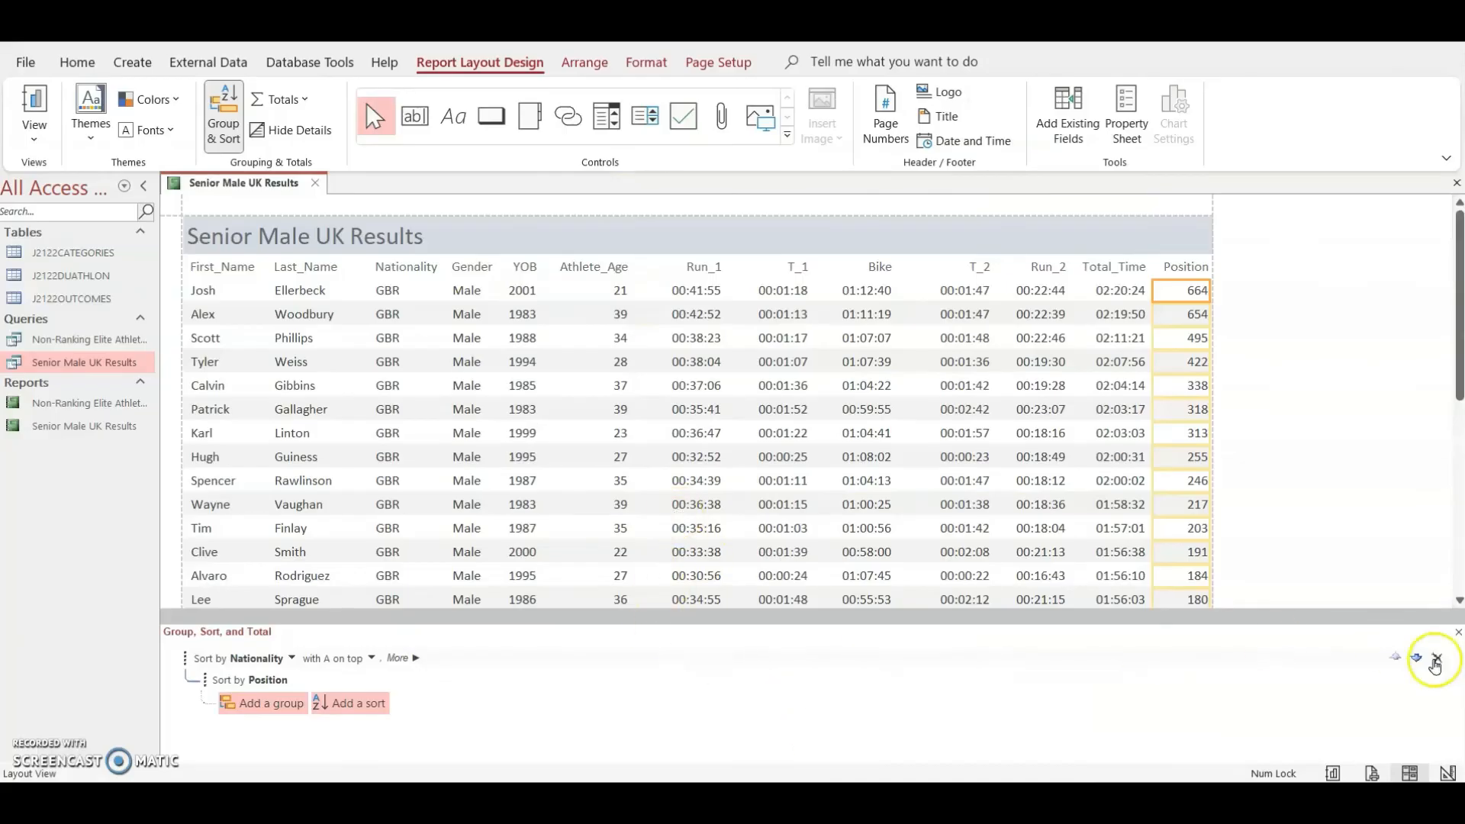
- Close the sorting settings and add a record count total beneath the Last_Name column at the end of the report
left_click(1453, 634)
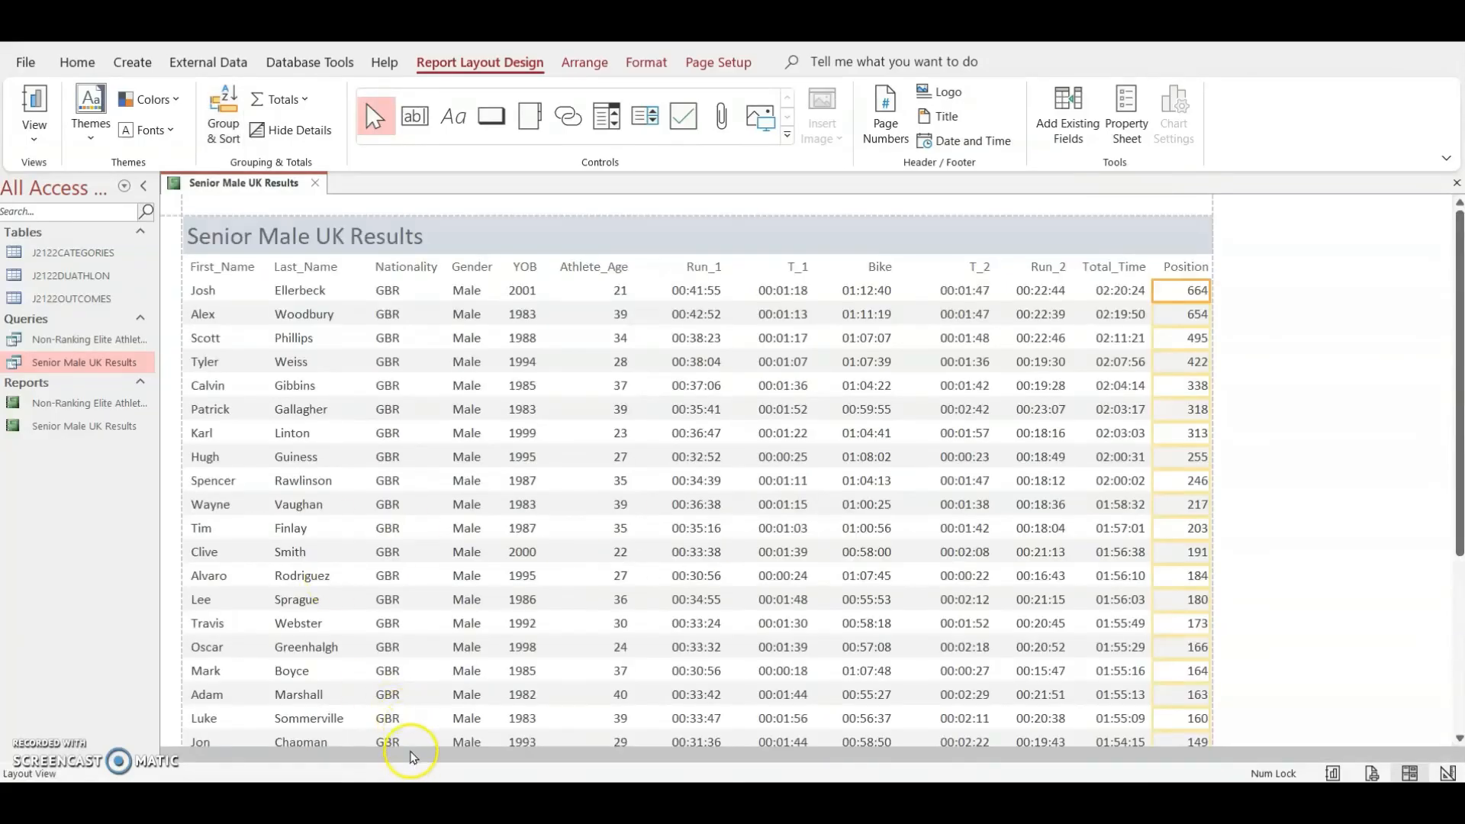
left_click(336, 292)
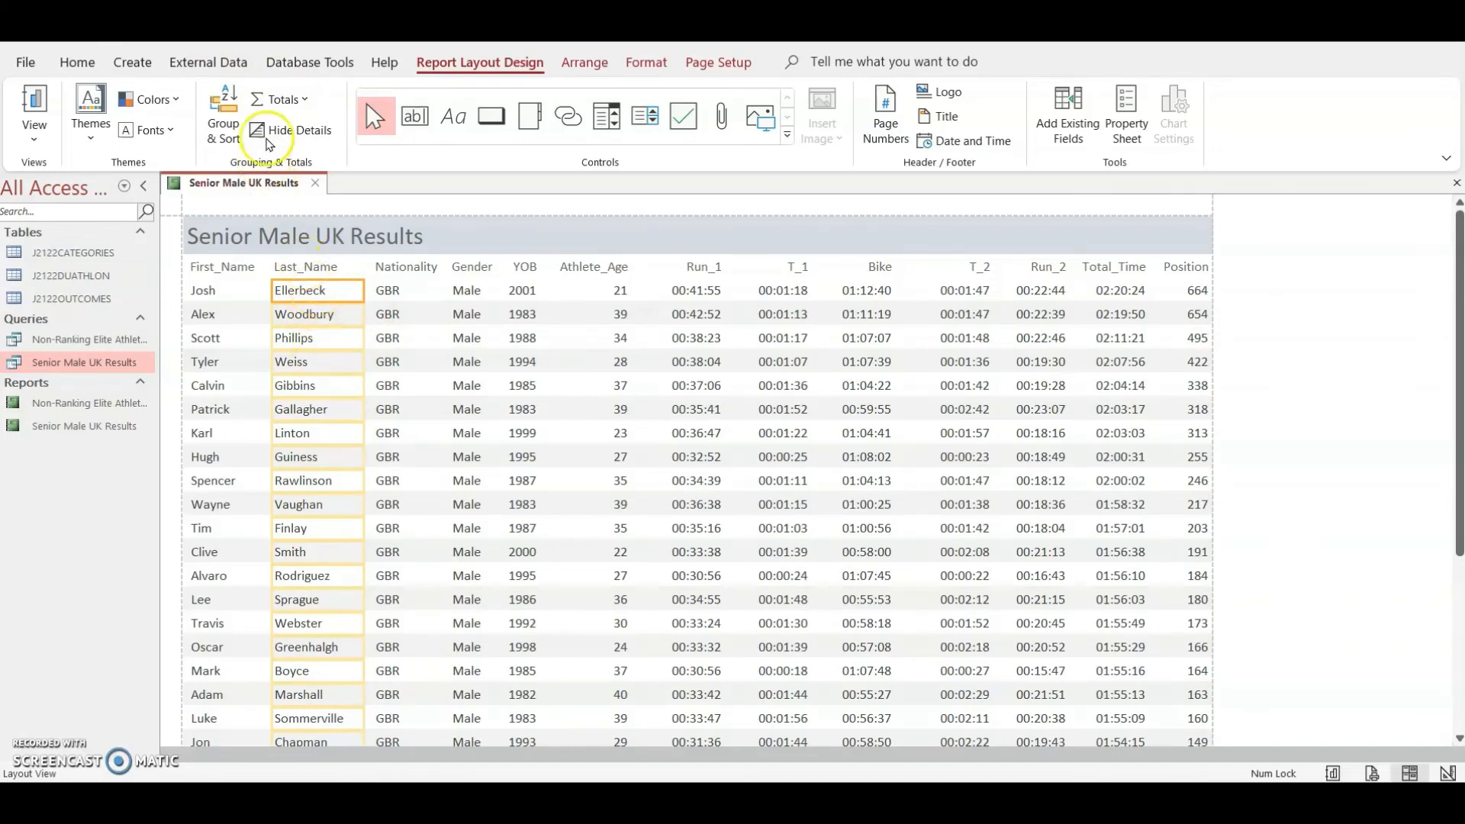
left_click(281, 99)
left_click(306, 180)
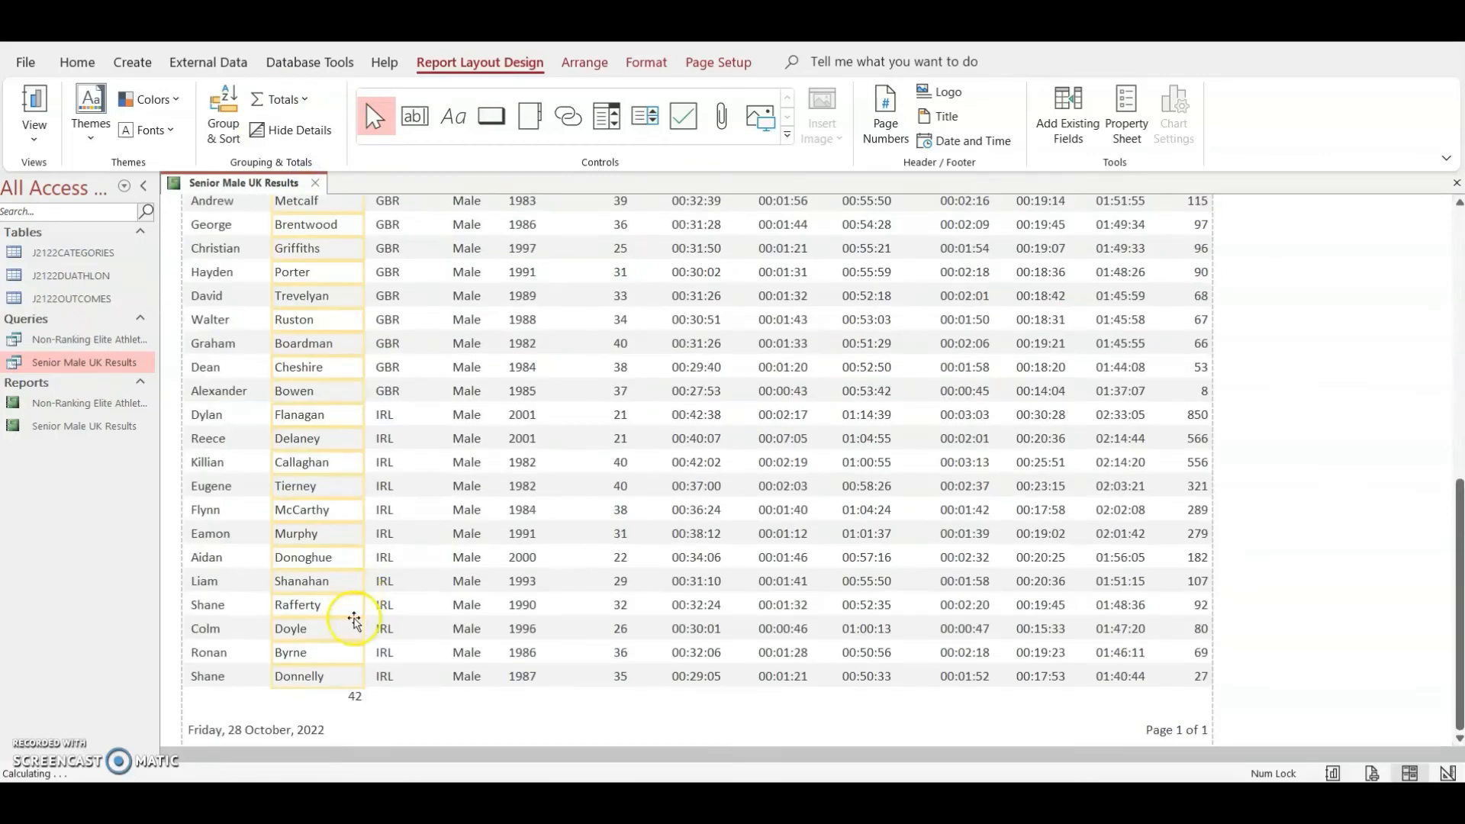
left_click(351, 698)
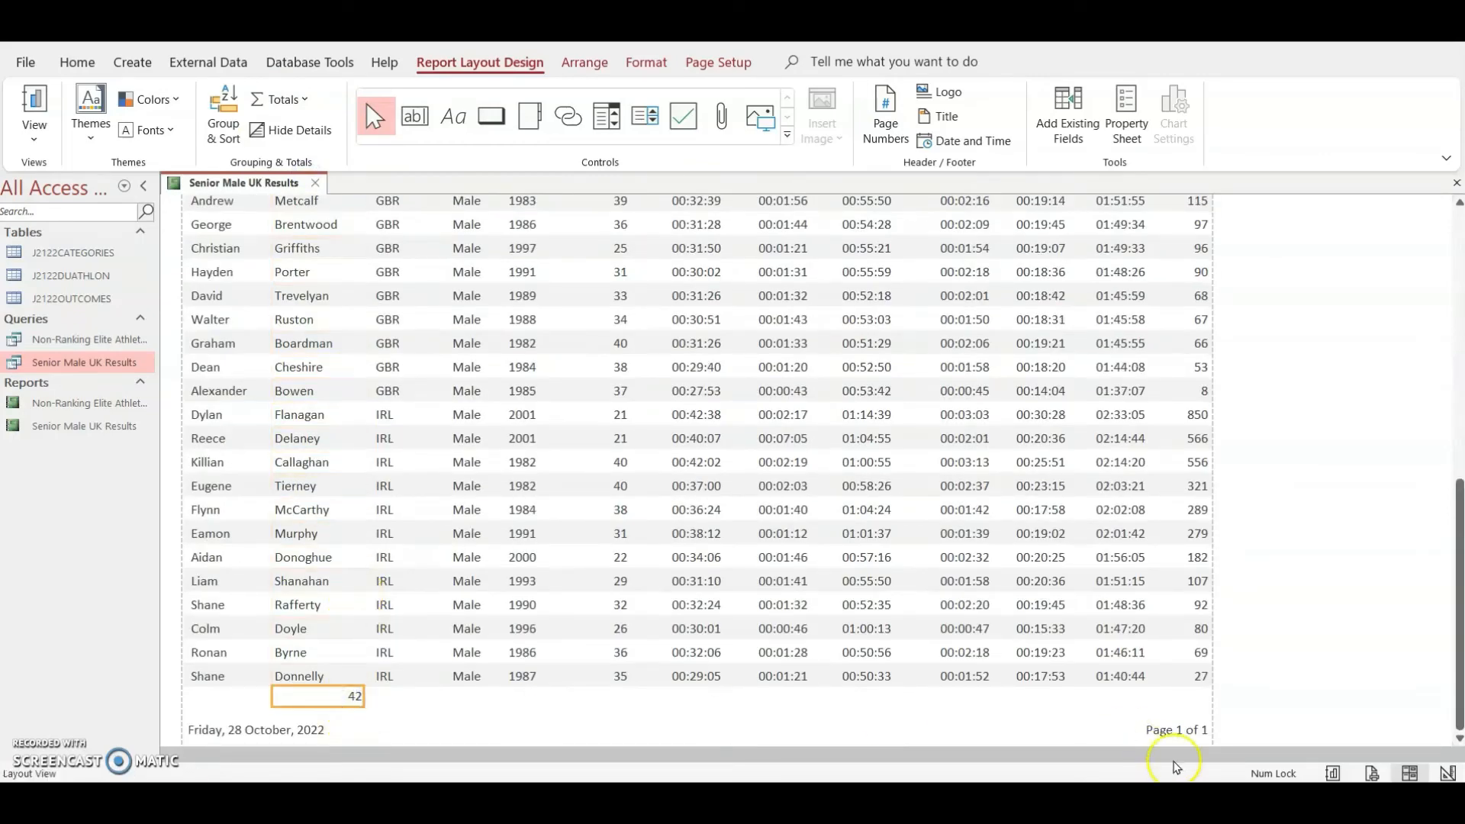
- In Design View, add a label reading Number of athletes at the start of the Report Footer, checking the wording against the exam paper
left_click(1448, 773)
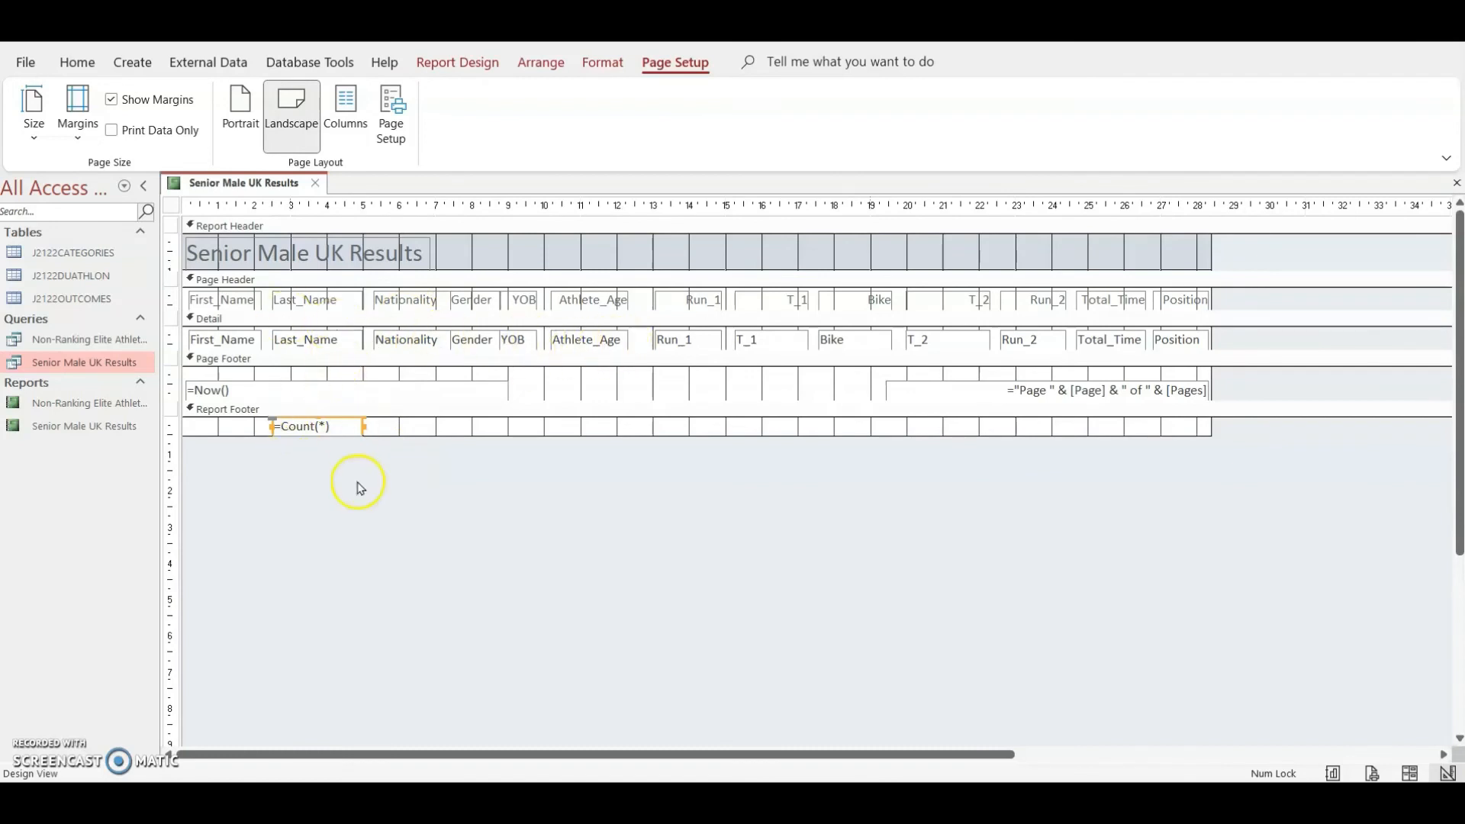
key("alt+Tab")
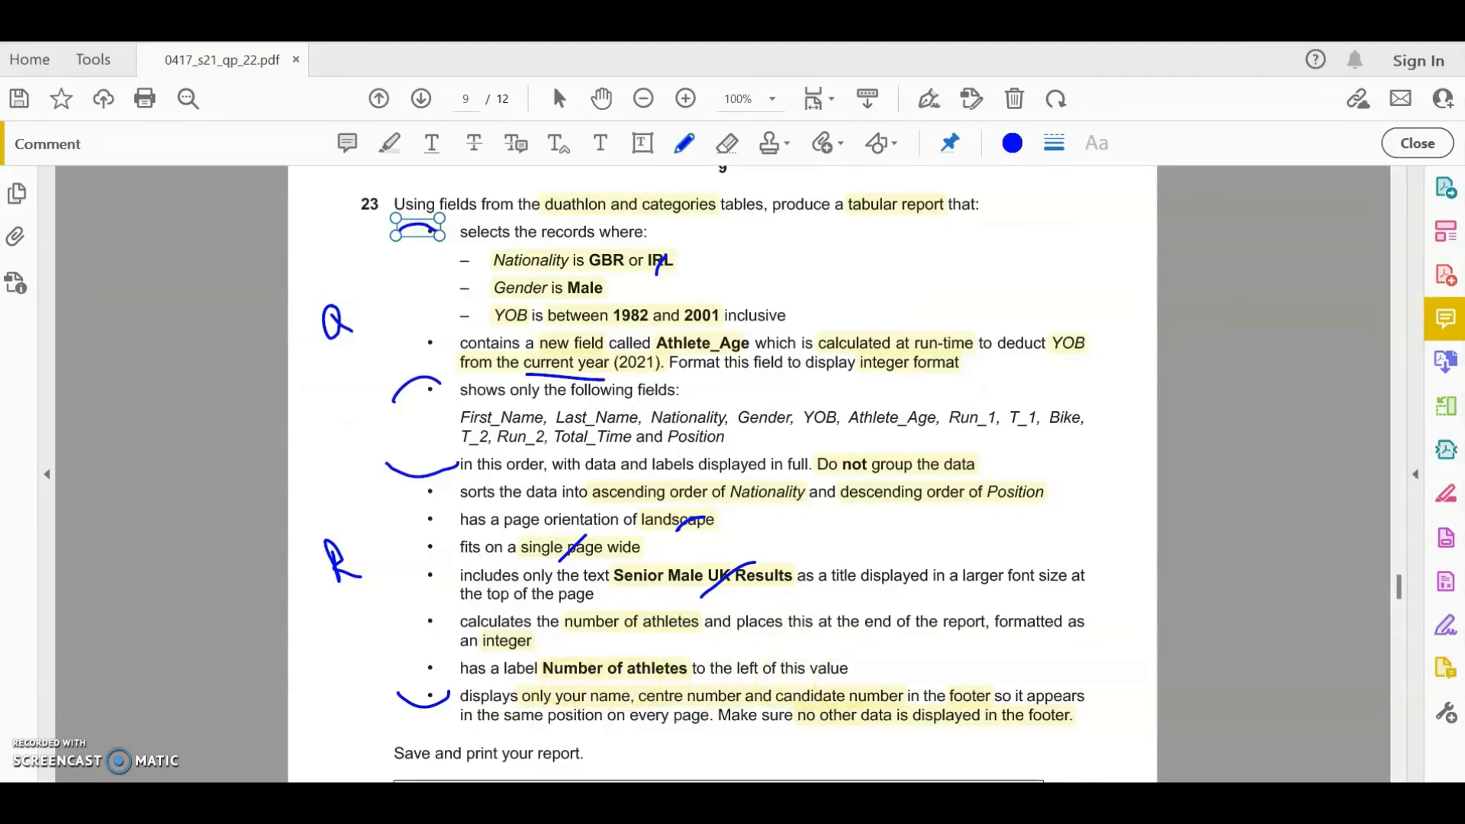
key("alt+Tab")
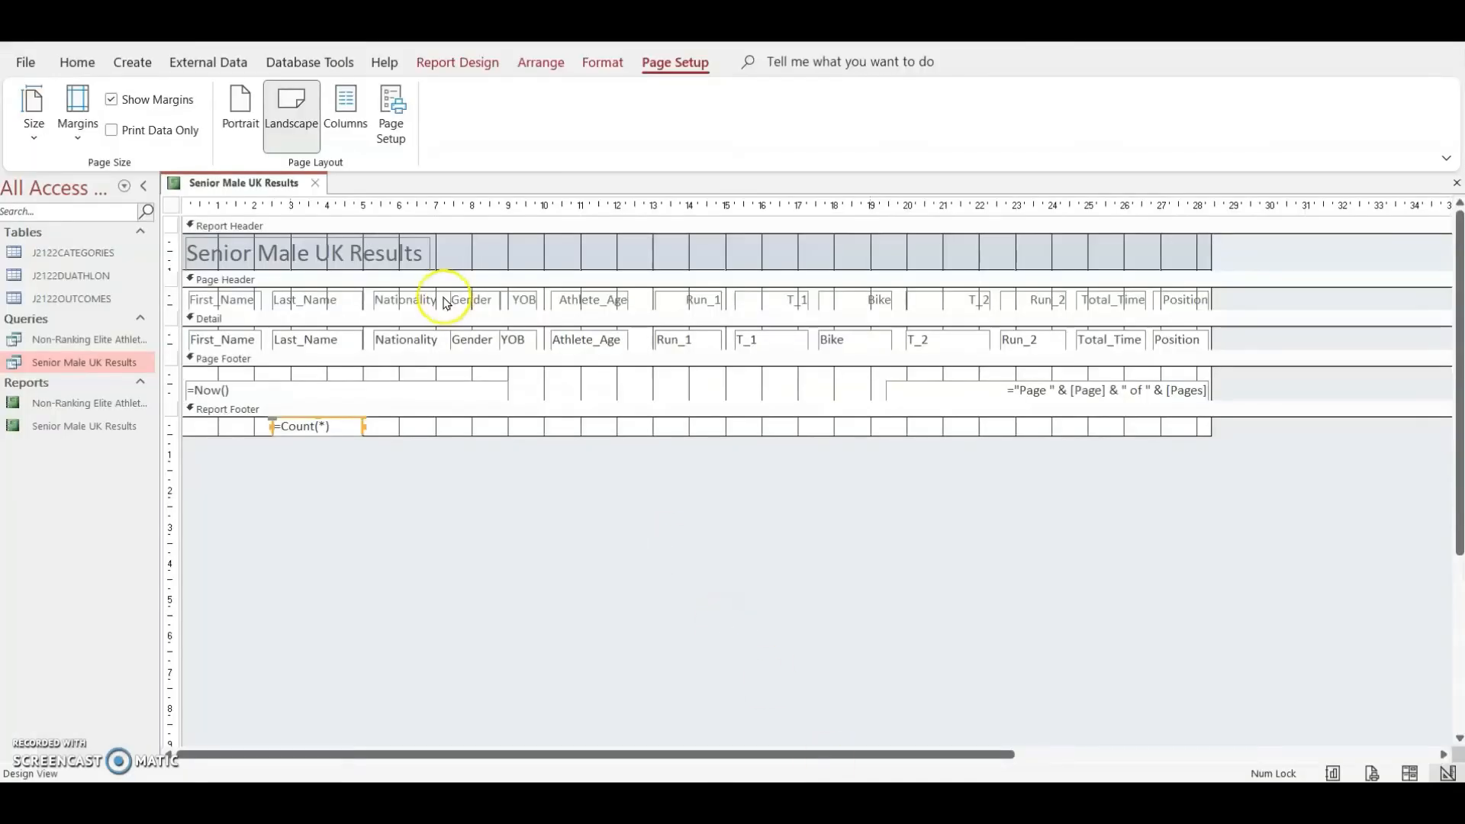
left_click(469, 63)
left_click(459, 116)
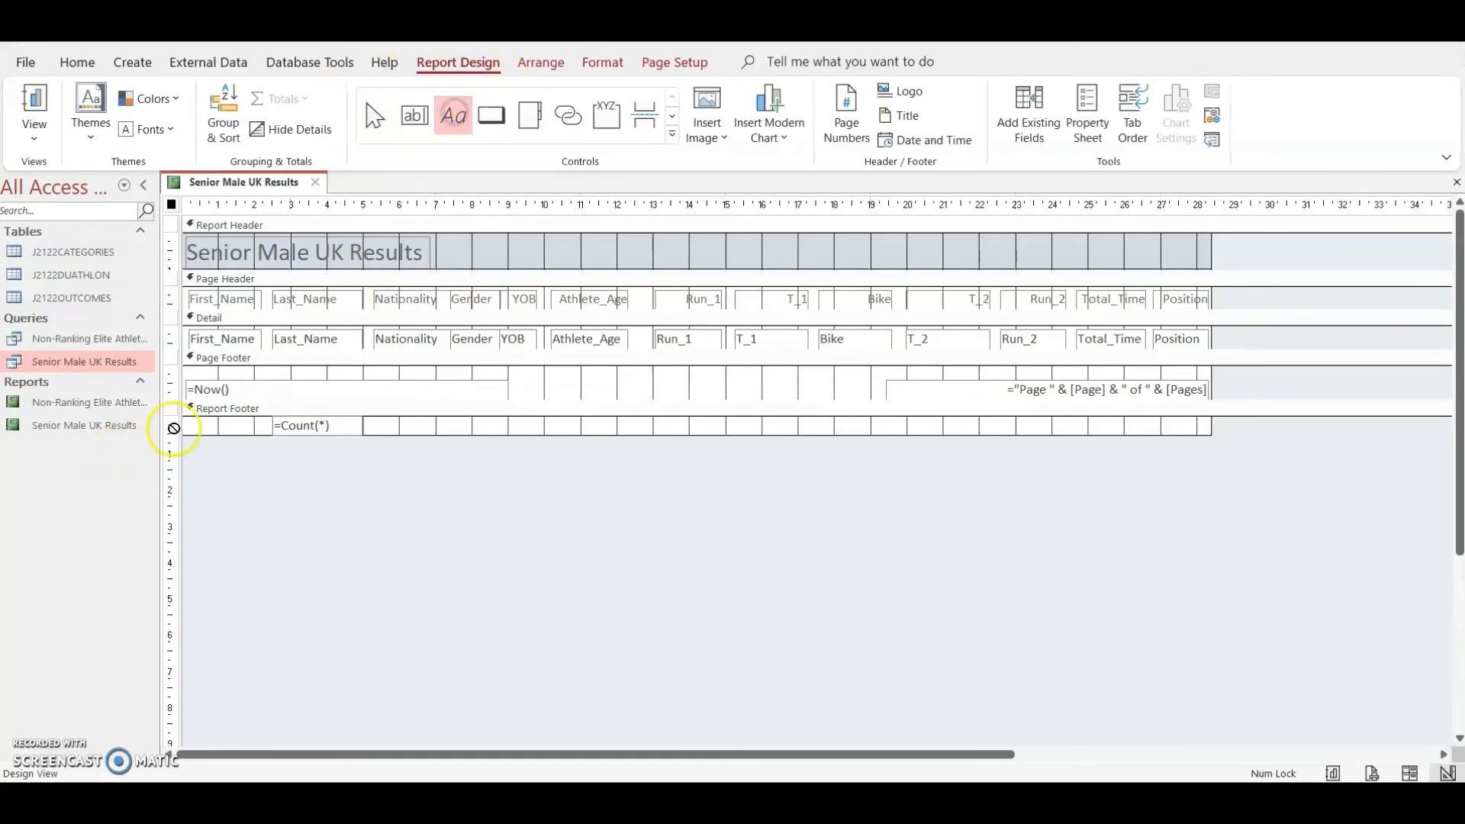
left_click(185, 419)
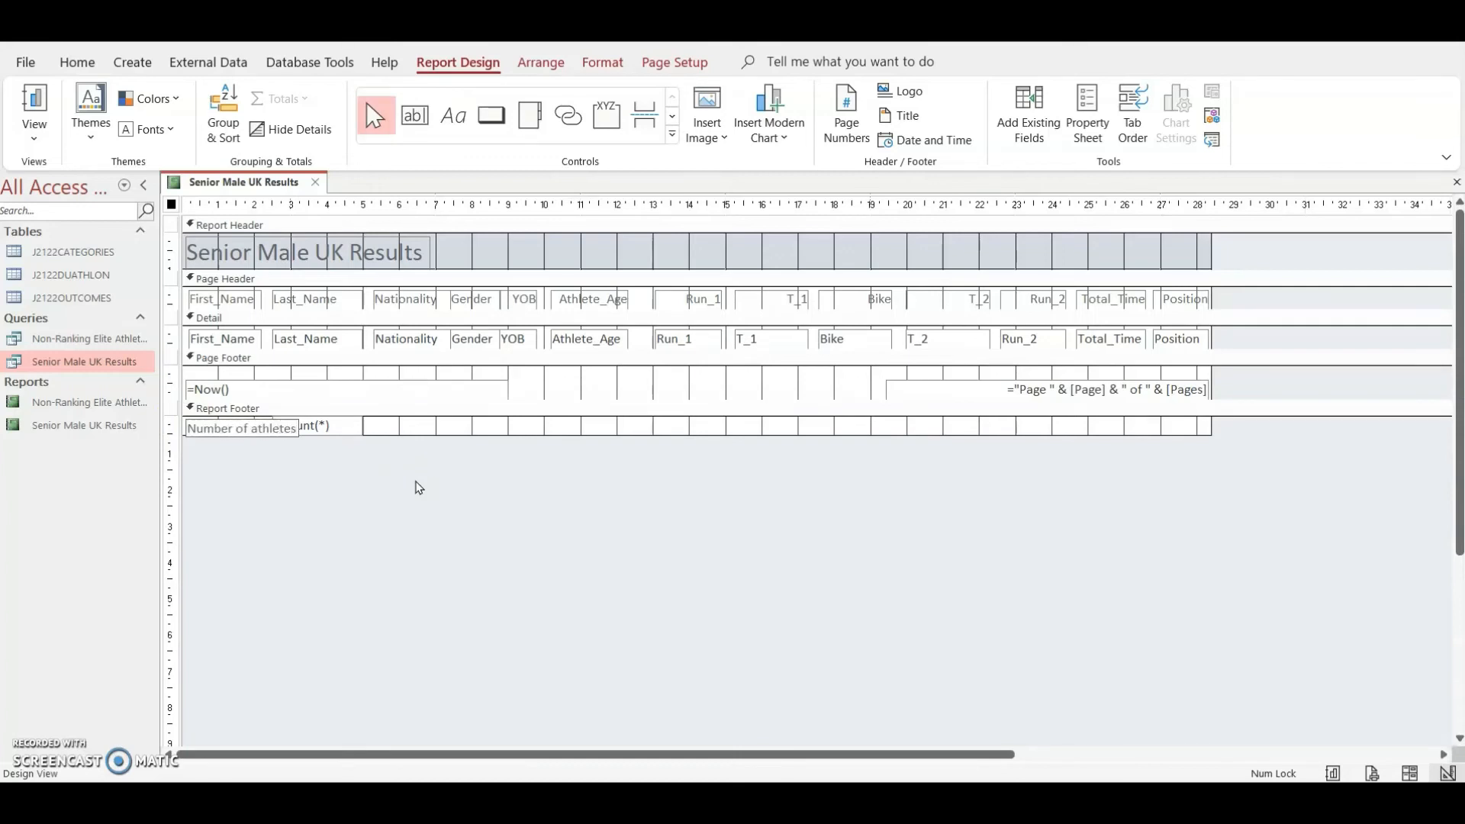
- Move the =Count(*) box in the Report Footer clear of the Number of athletes label and line the two up side by side
double_click(345, 427)
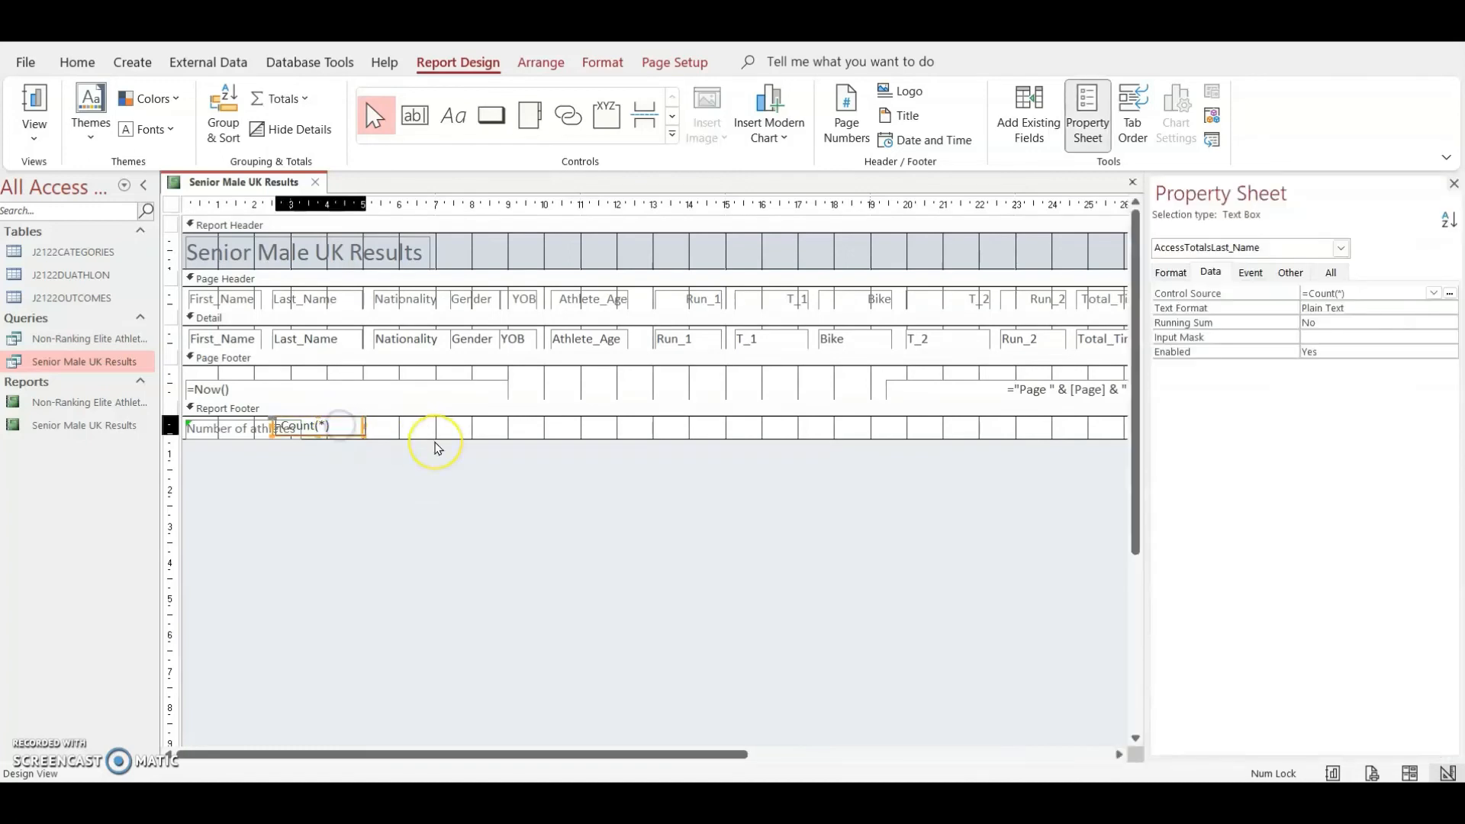
key("Right")
key("Right")
key("Right")
key("Right")
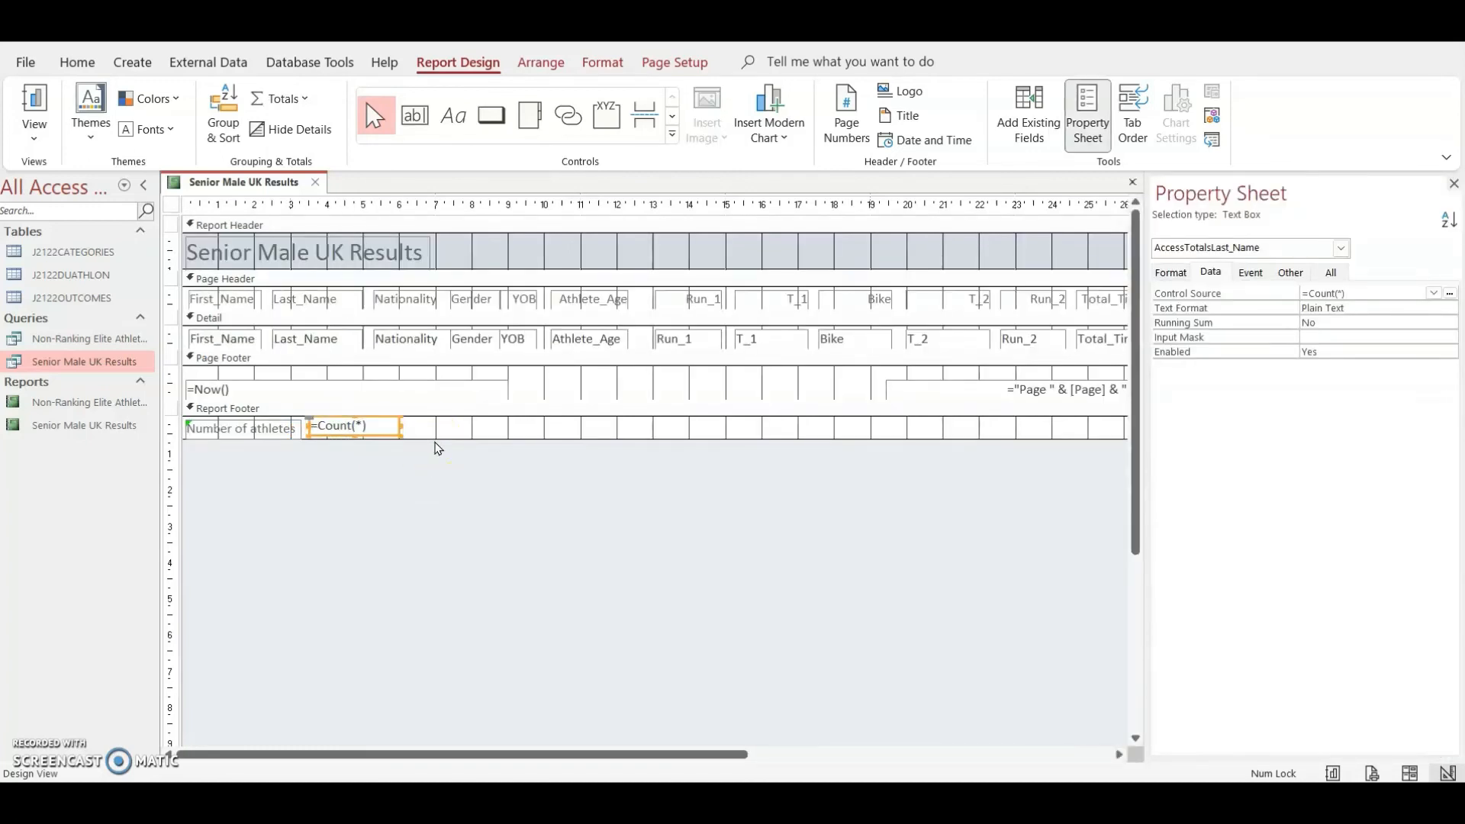
left_click(270, 428)
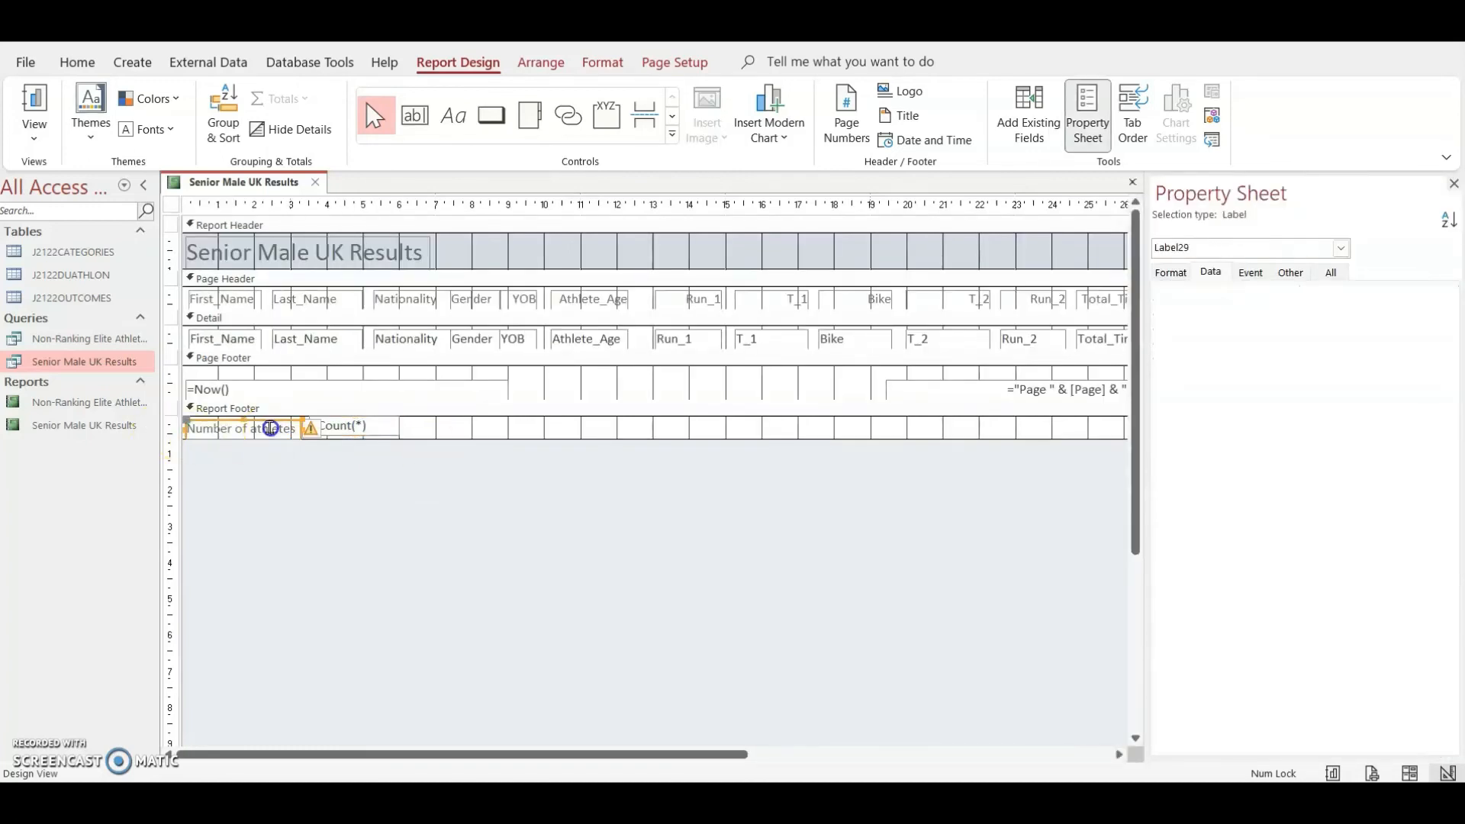
left_click(382, 472)
left_click(379, 429)
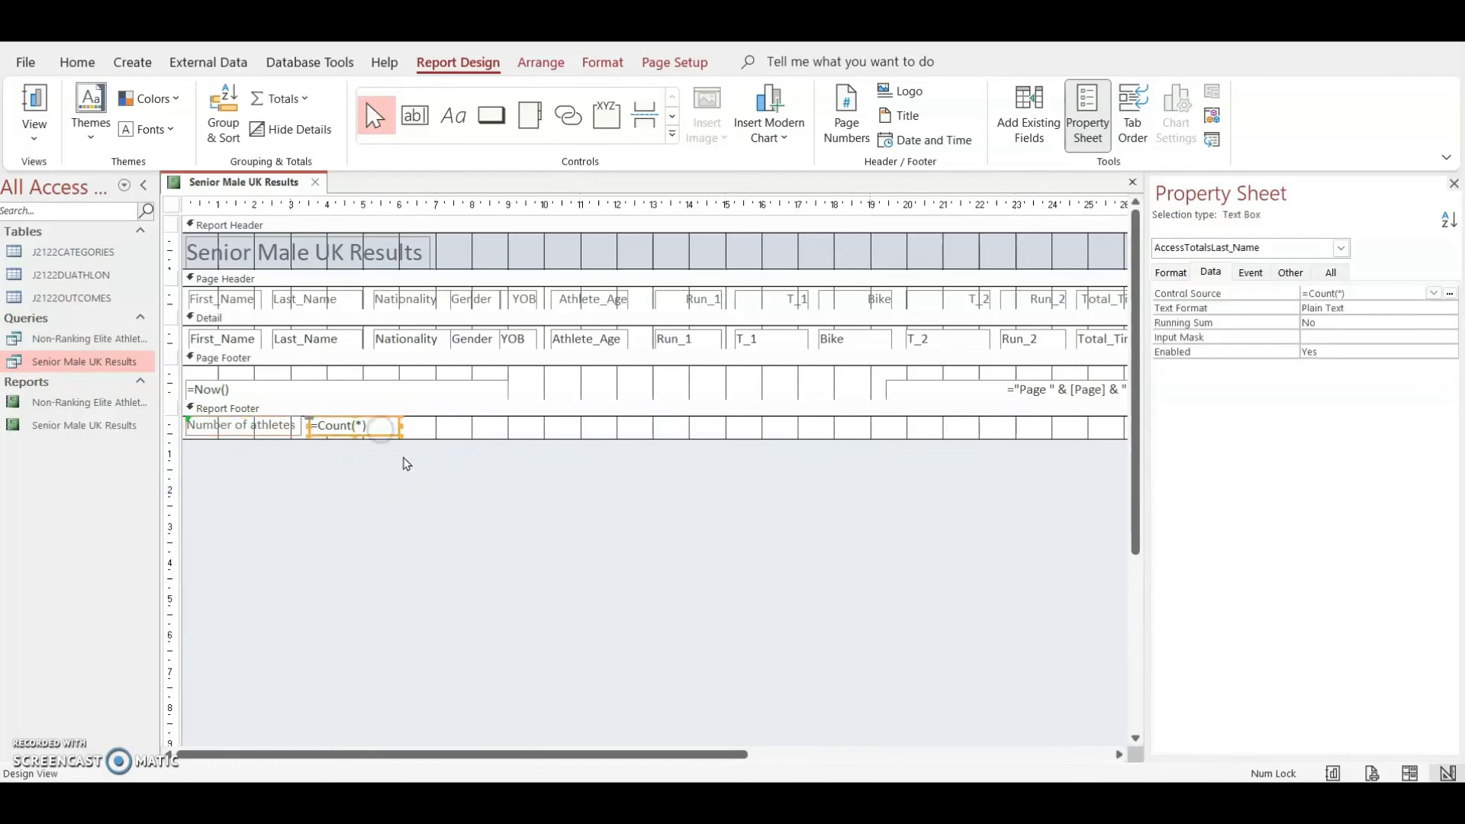
left_click(406, 461)
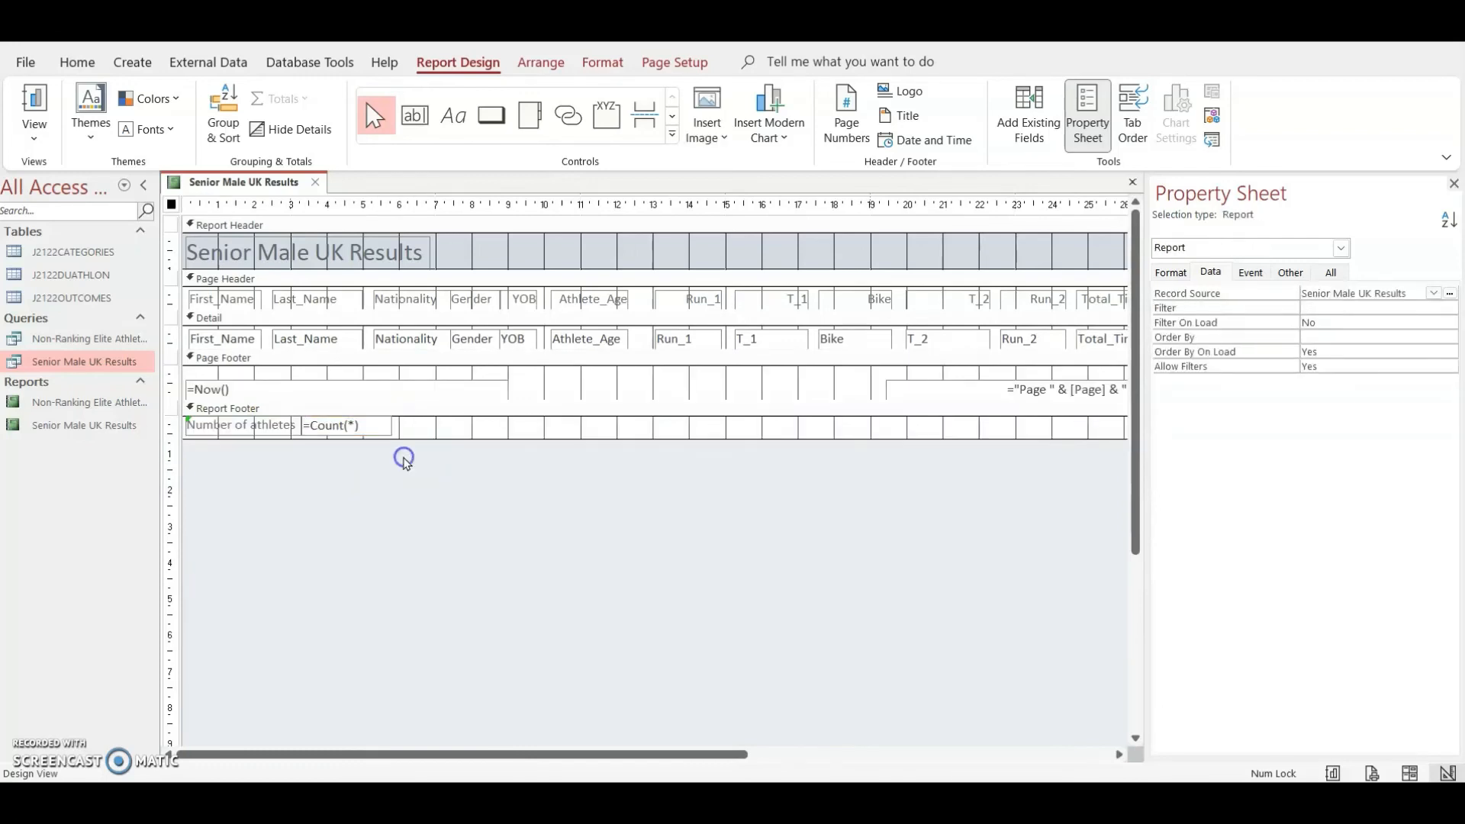
- Set the Number of athletes label's font colour to black and check the labelled count on the report's second page in Print Preview
left_click(280, 426)
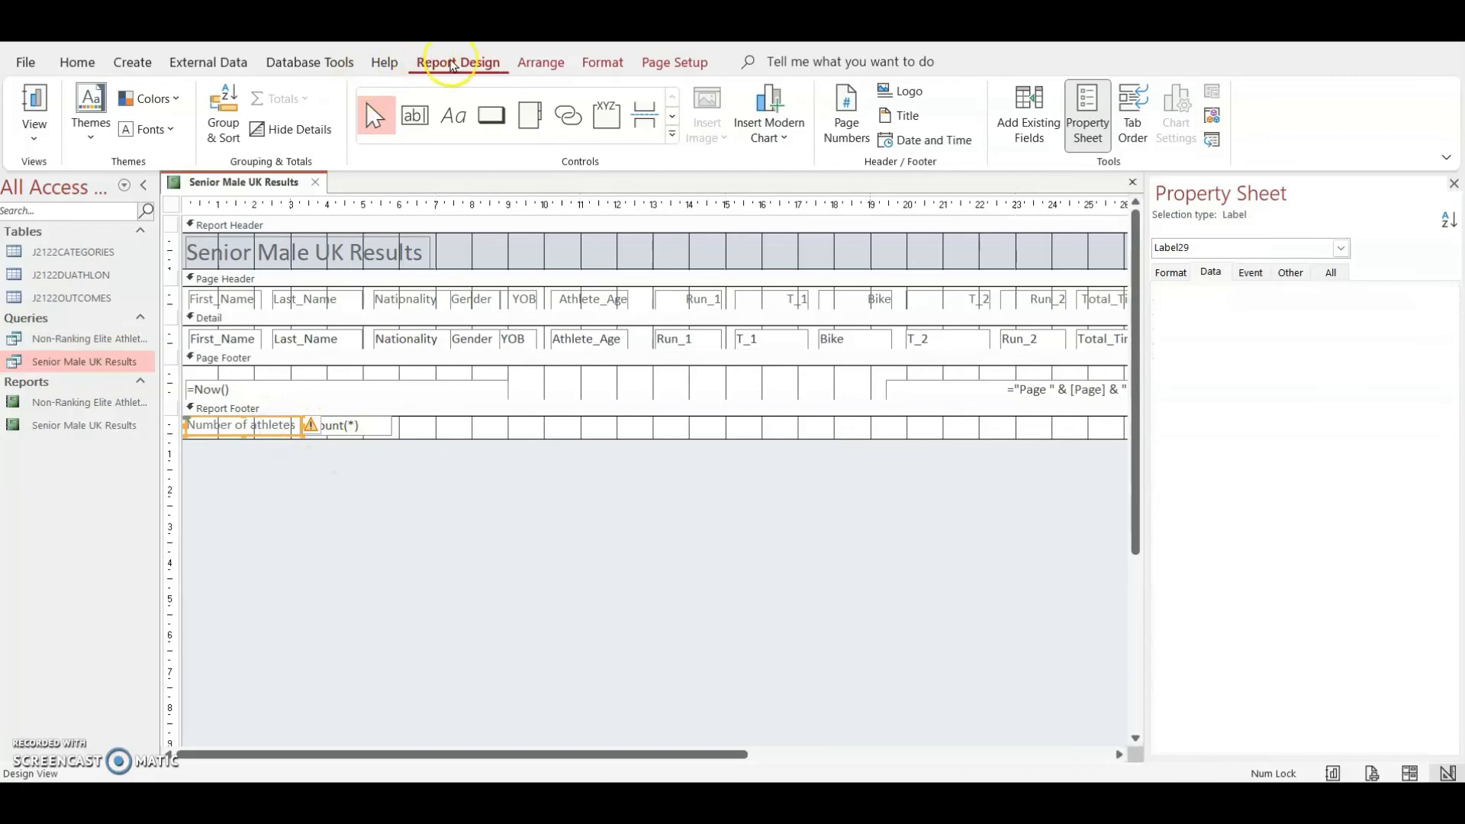
left_click(603, 62)
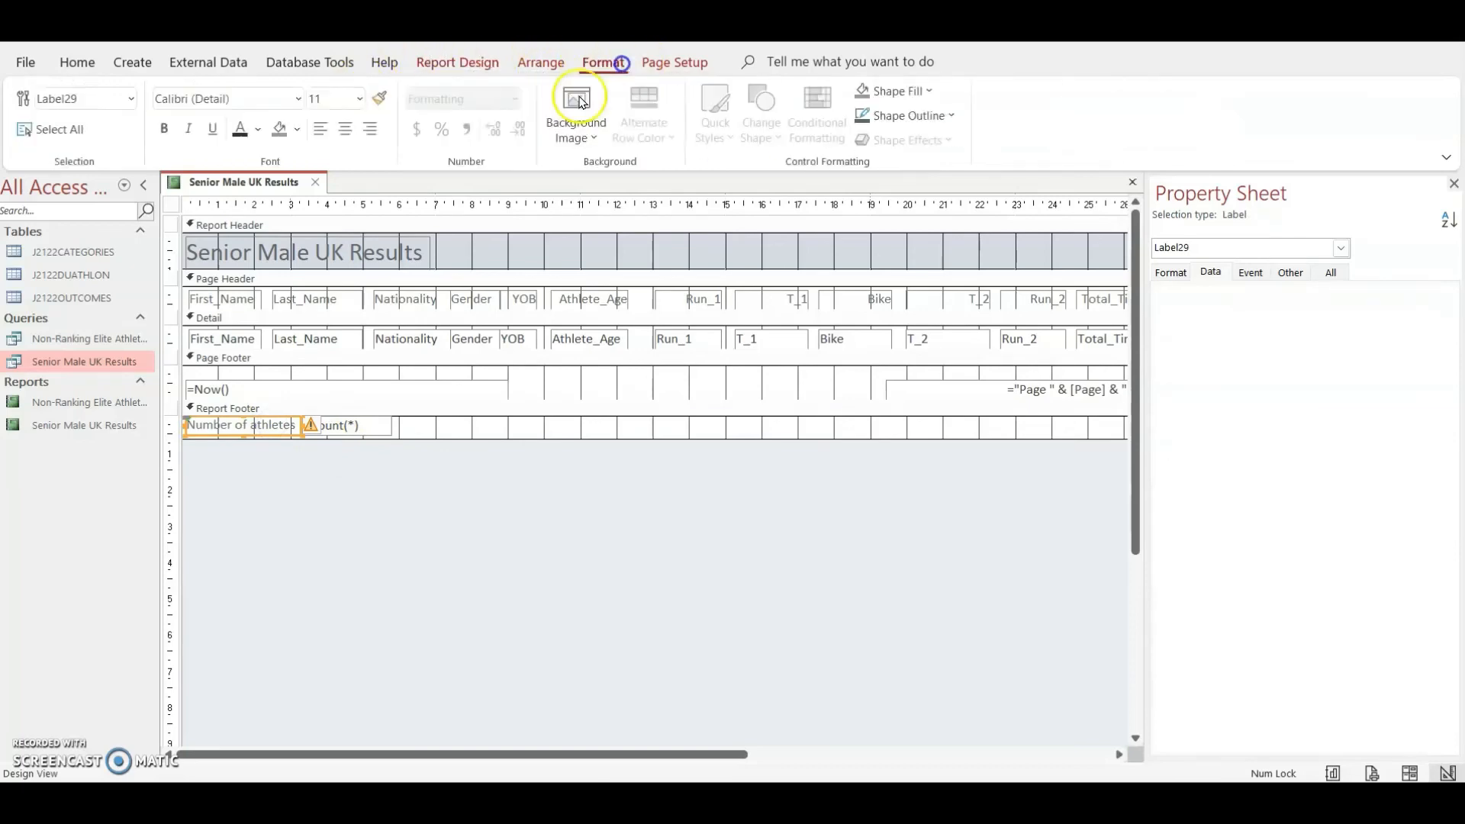
left_click(370, 572)
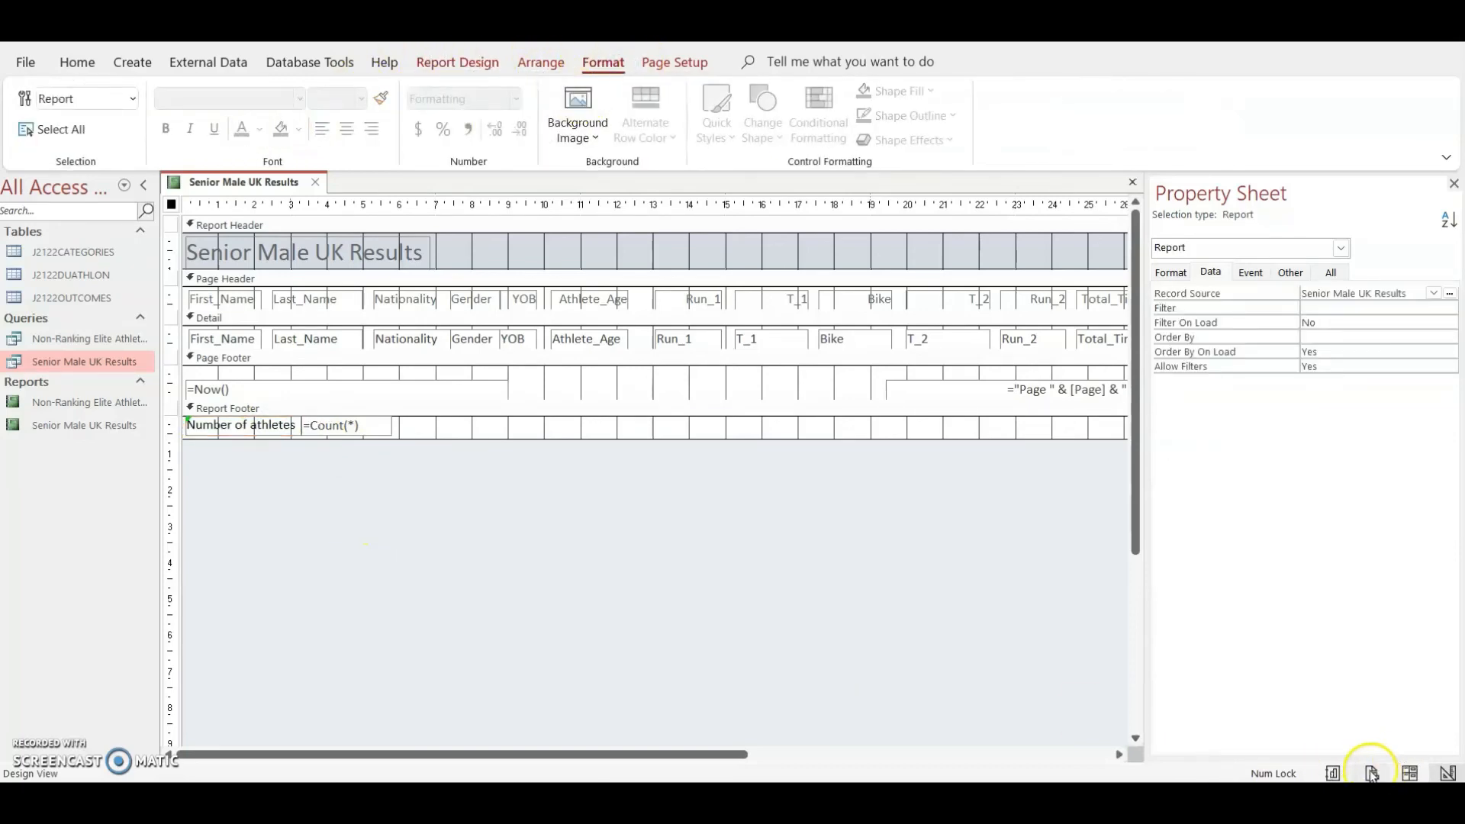
left_click(1372, 773)
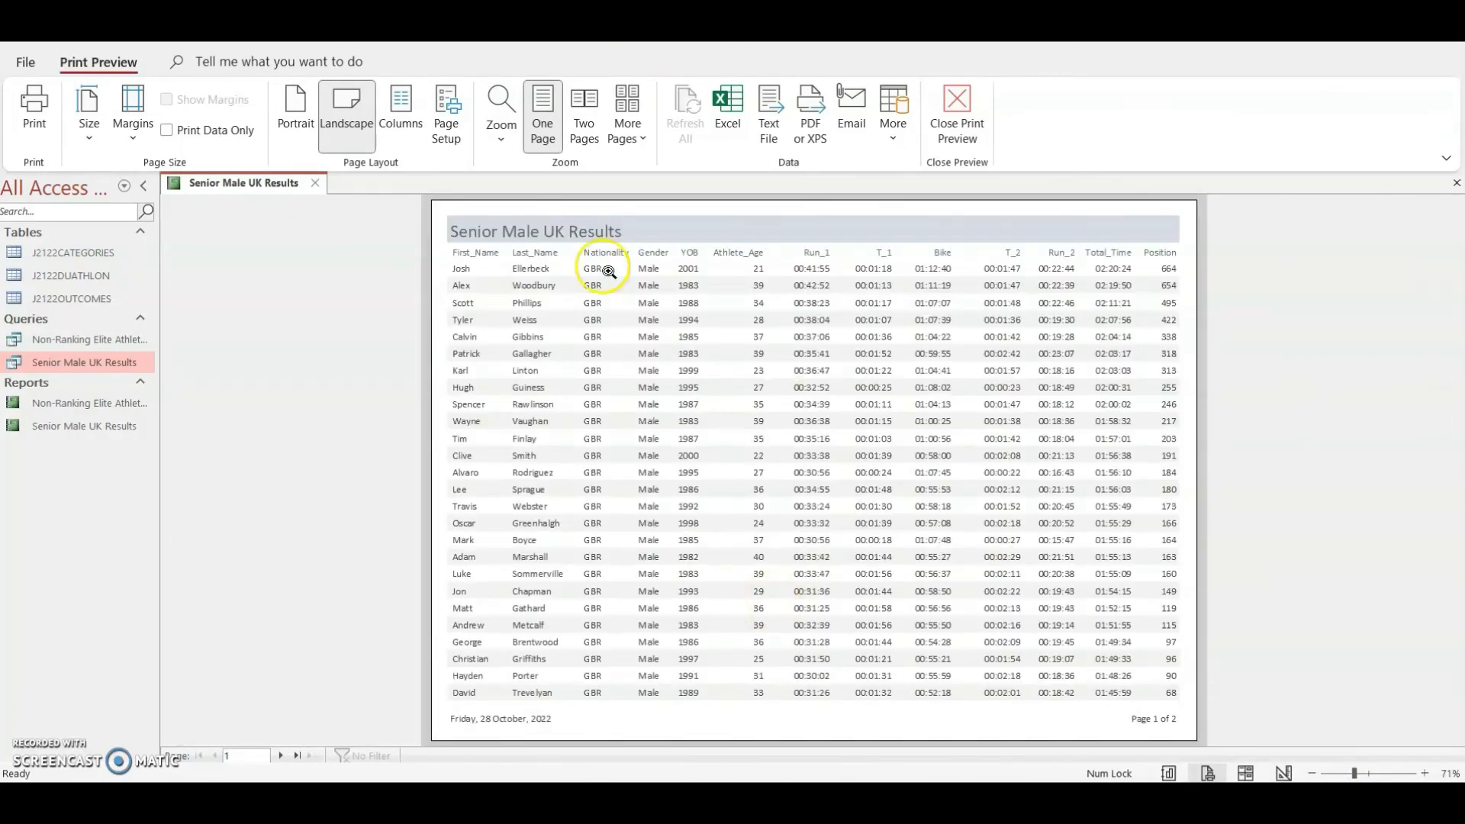
left_click(282, 756)
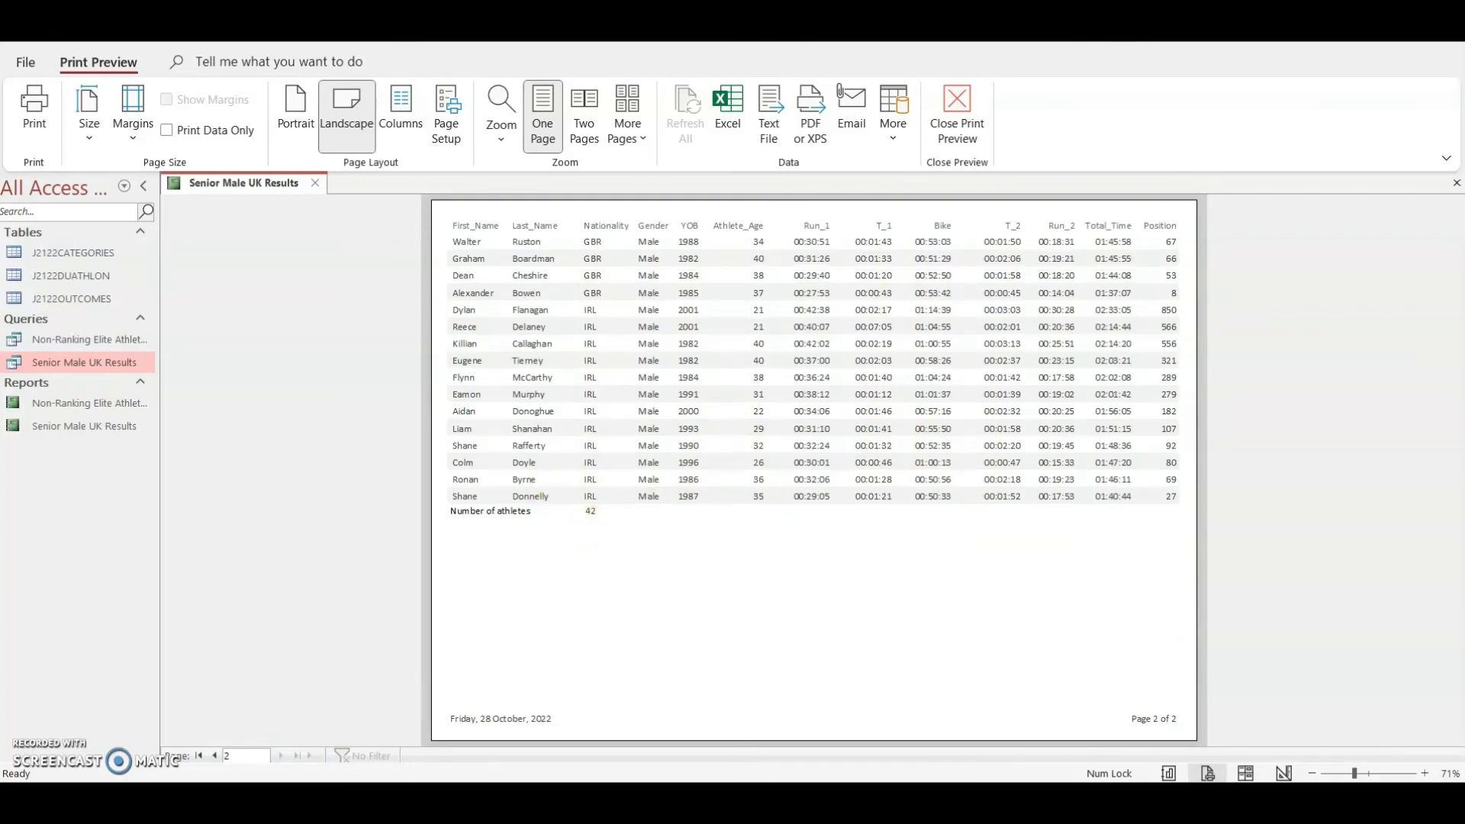
- Switch to the exam paper PDF and circle the word only in the footer requirement with the pen
key("alt+Tab")
scroll(658, 518, "down", 5)
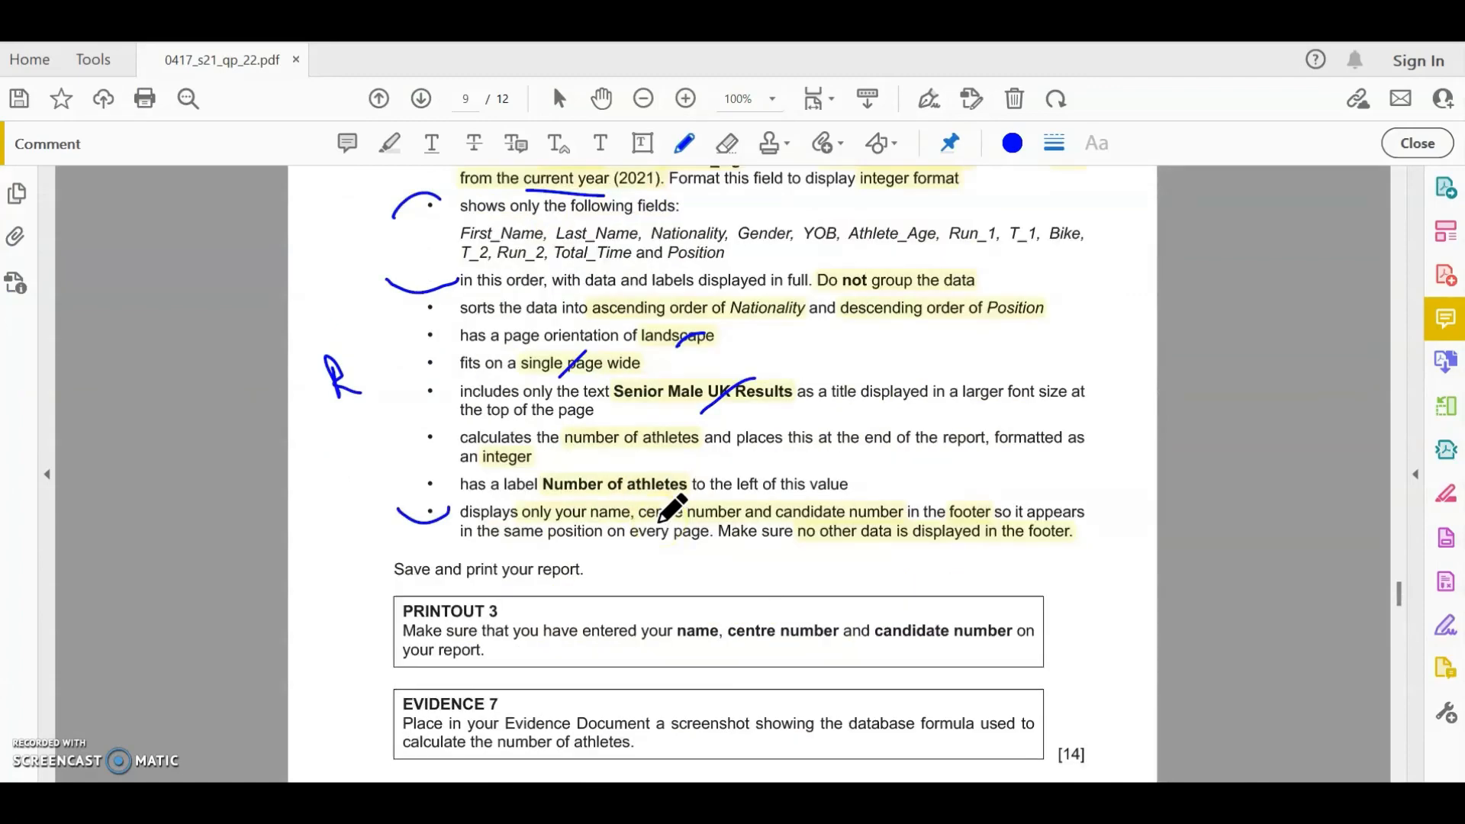
mouse_move(494, 540)
left_mouse_down()
mouse_move(562, 497)
mouse_move(547, 524)
left_mouse_up()
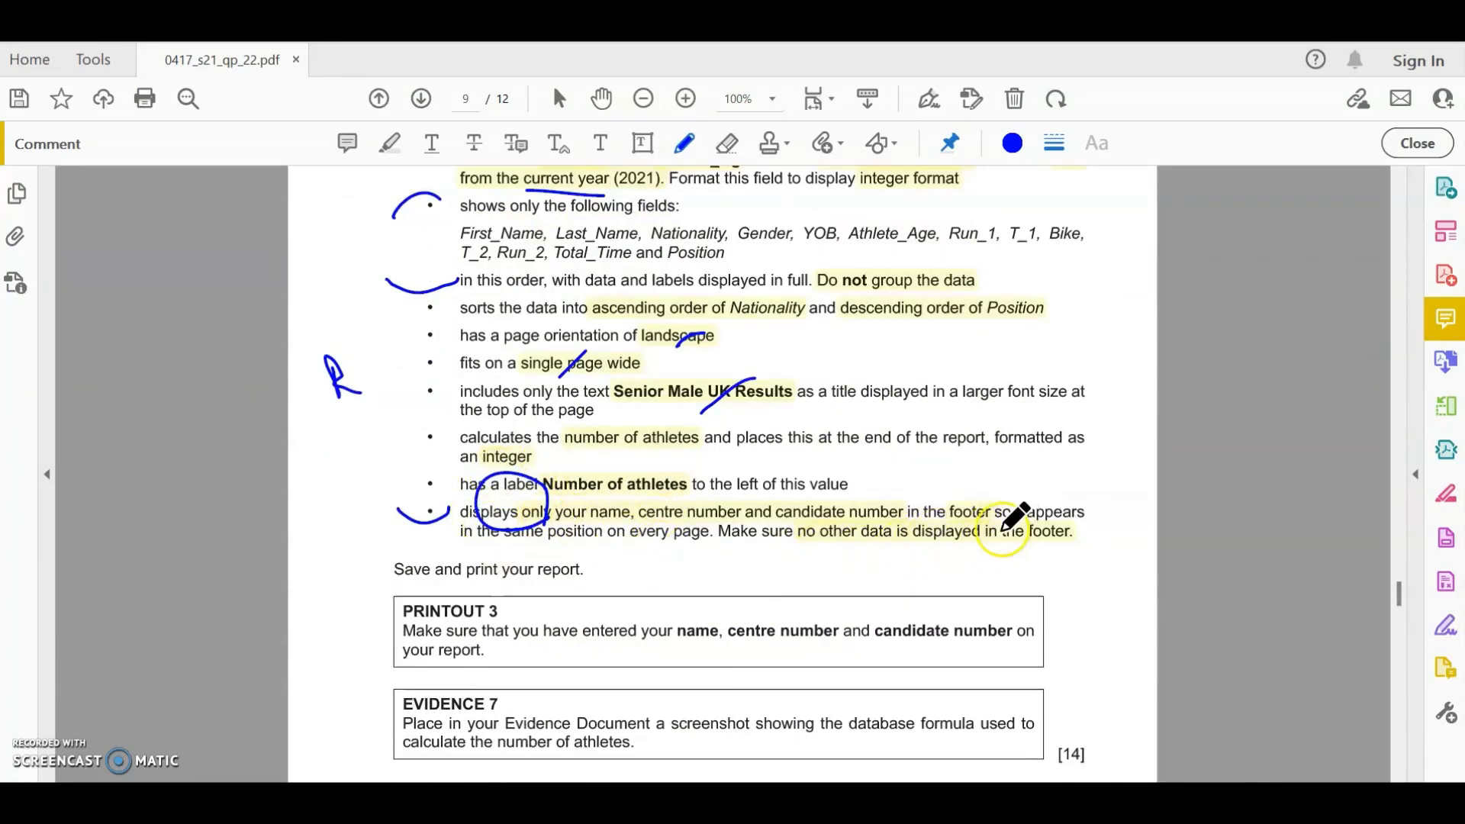
key("alt+Tab")
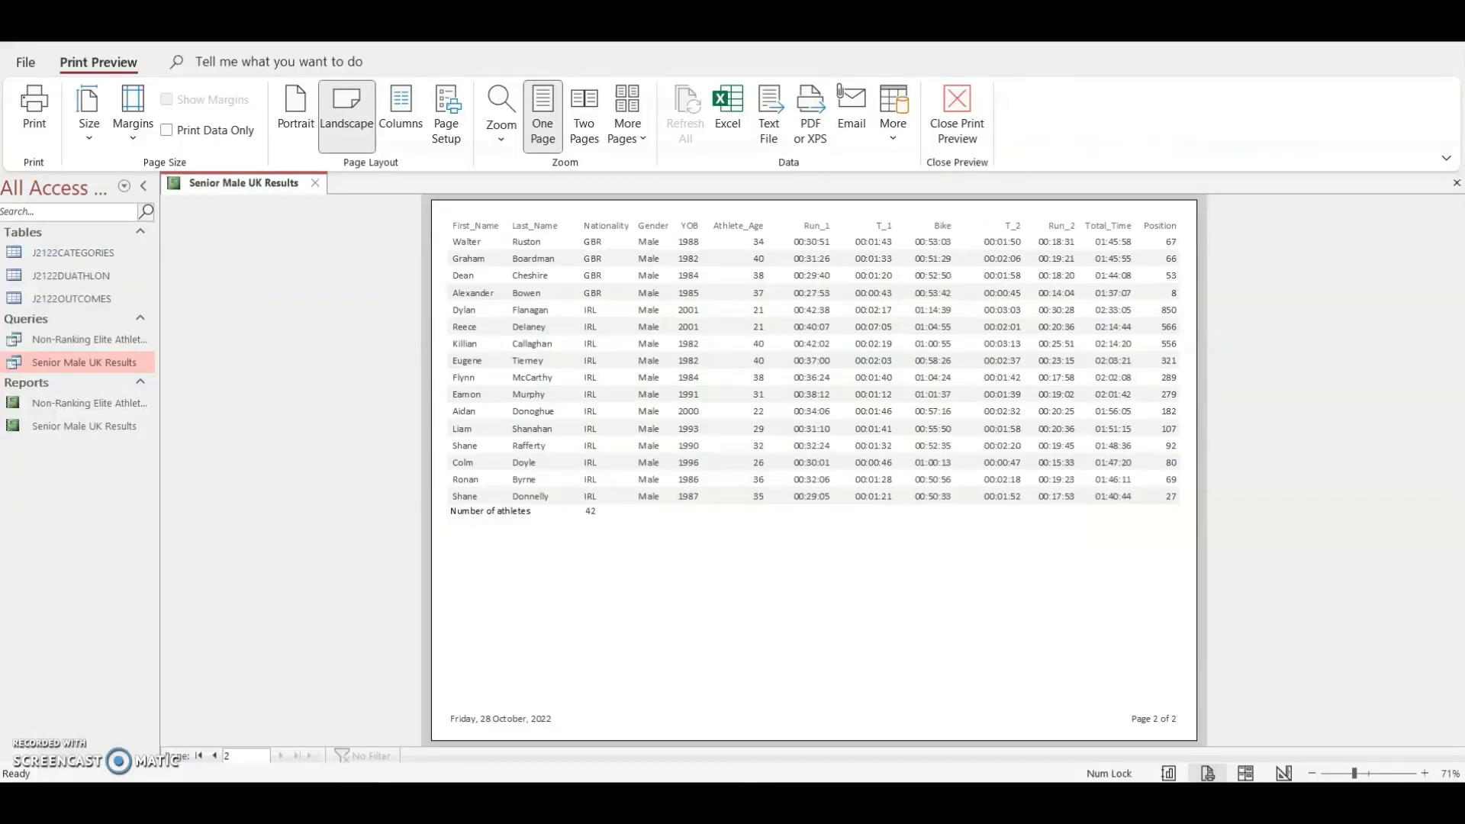
- In Design View, delete the date and page number boxes from the Page Footer and slightly reduce the section's height
left_click(1284, 772)
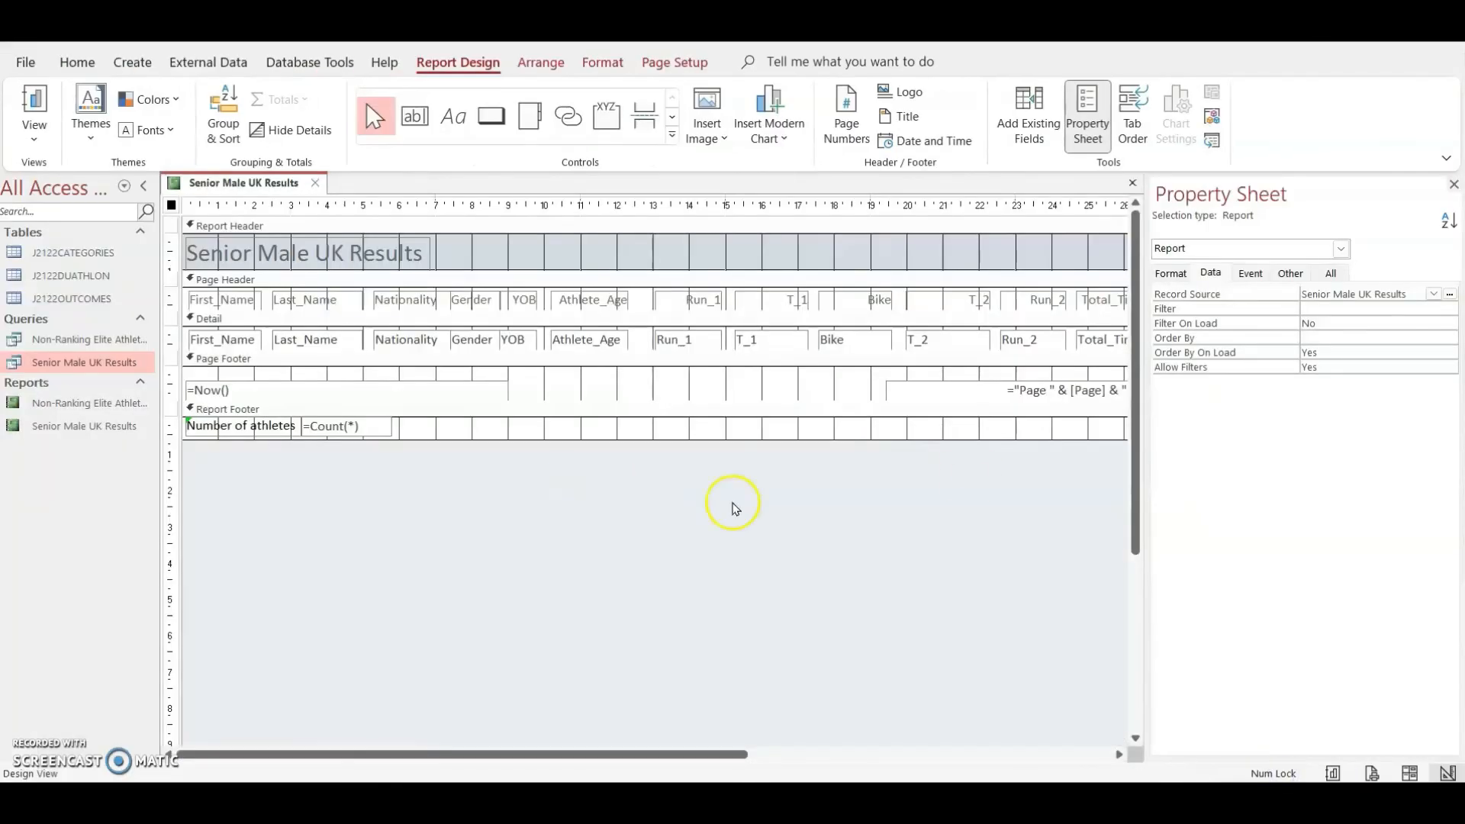
left_click(1455, 184)
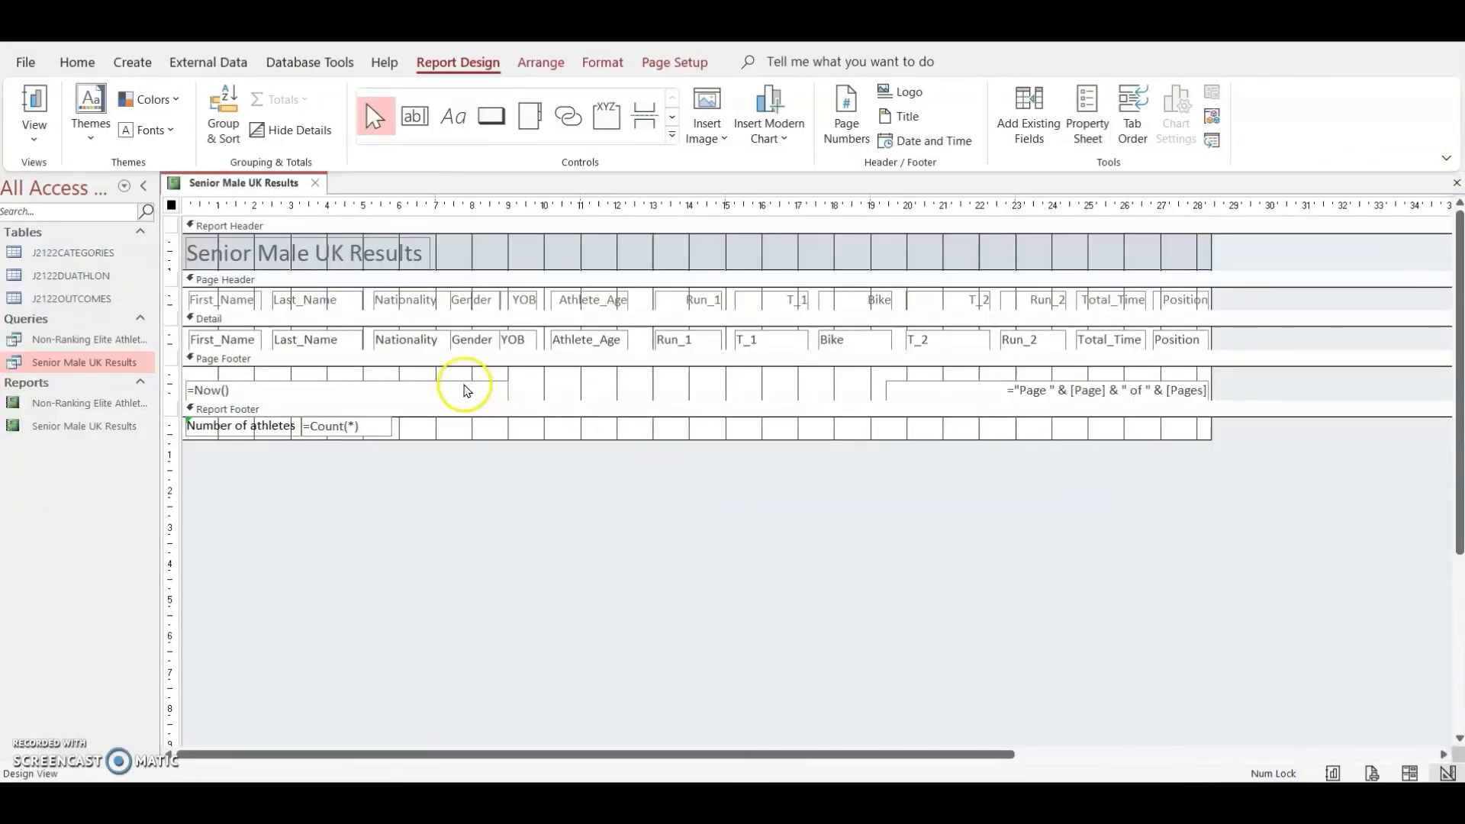
left_click(464, 384)
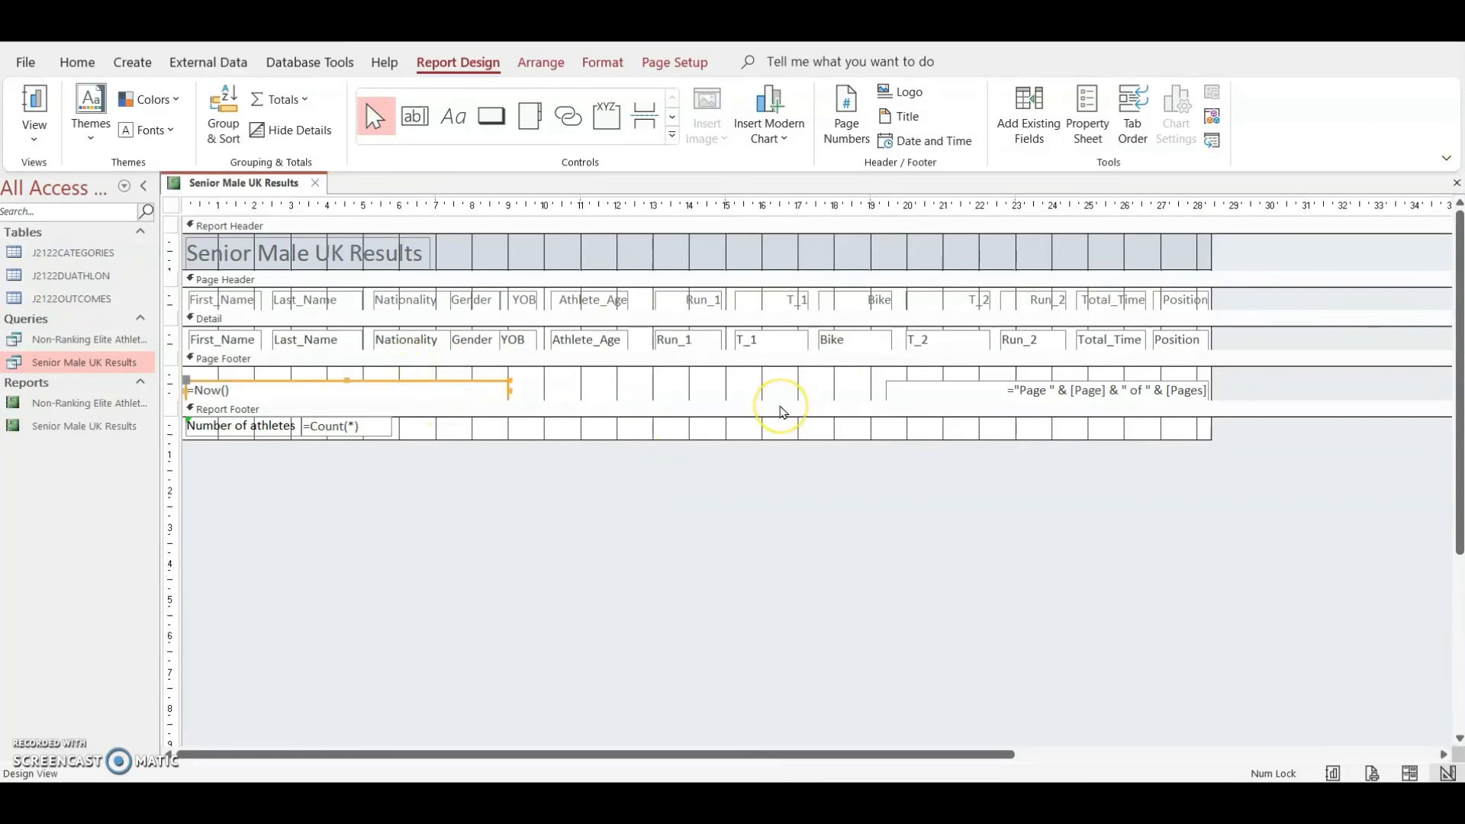
left_click(781, 412)
left_click(981, 381)
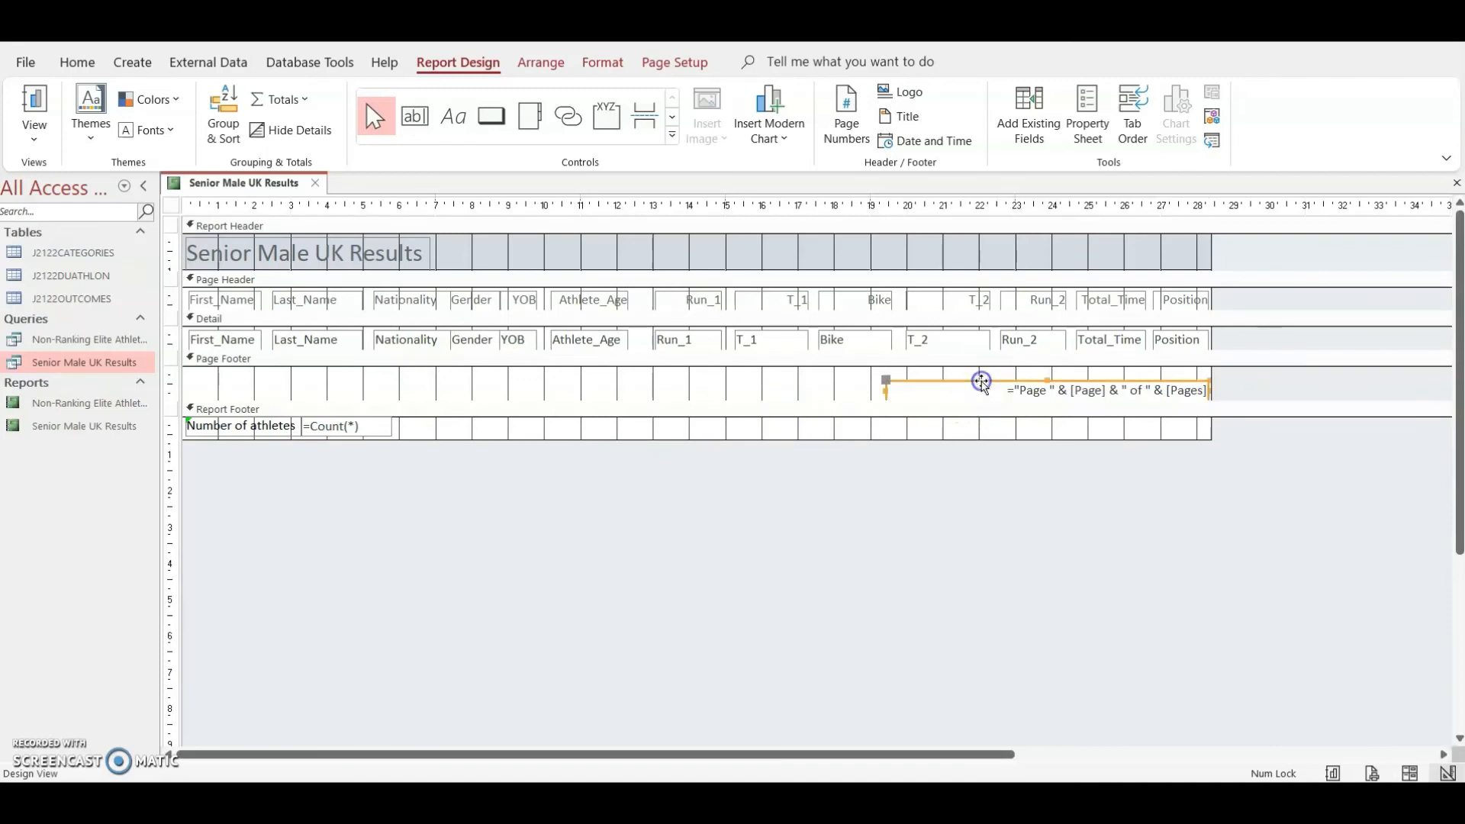
key("Delete")
left_click(934, 397)
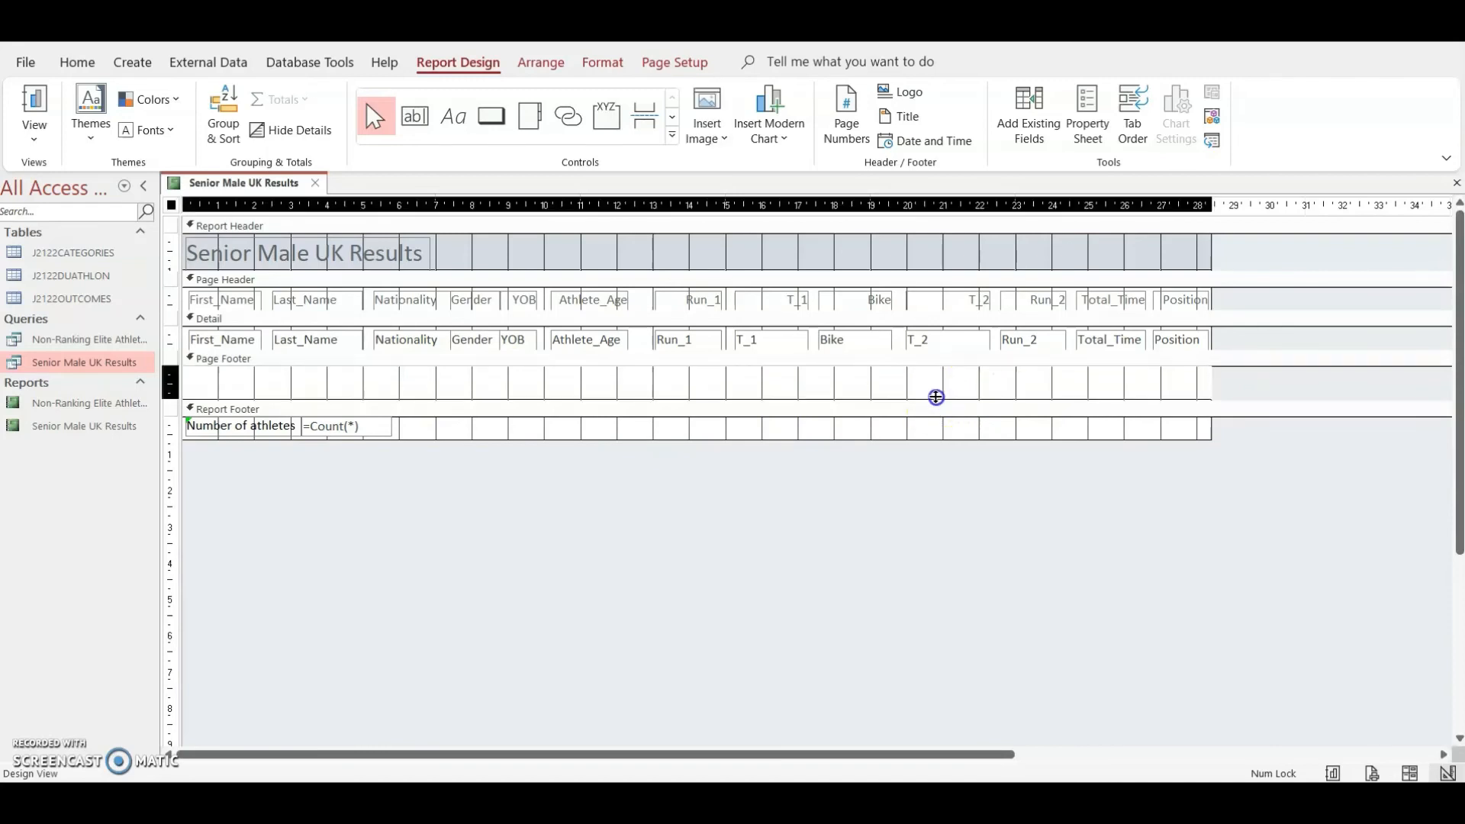
left_click_drag(936, 397, 935, 392)
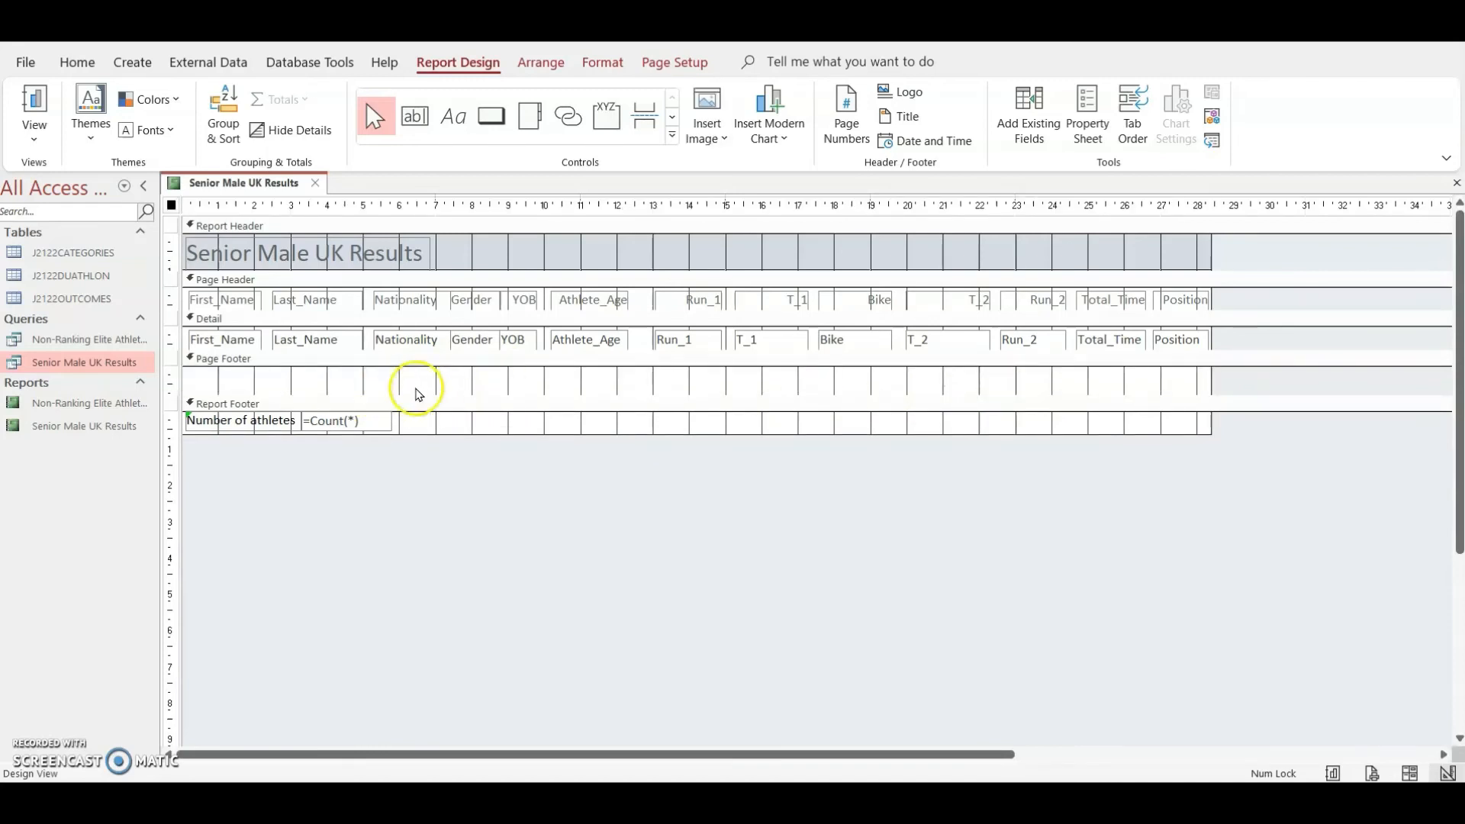
- Add a label reading Full Name, ZZ999, XXXX at the start of the Page Footer
left_click(453, 116)
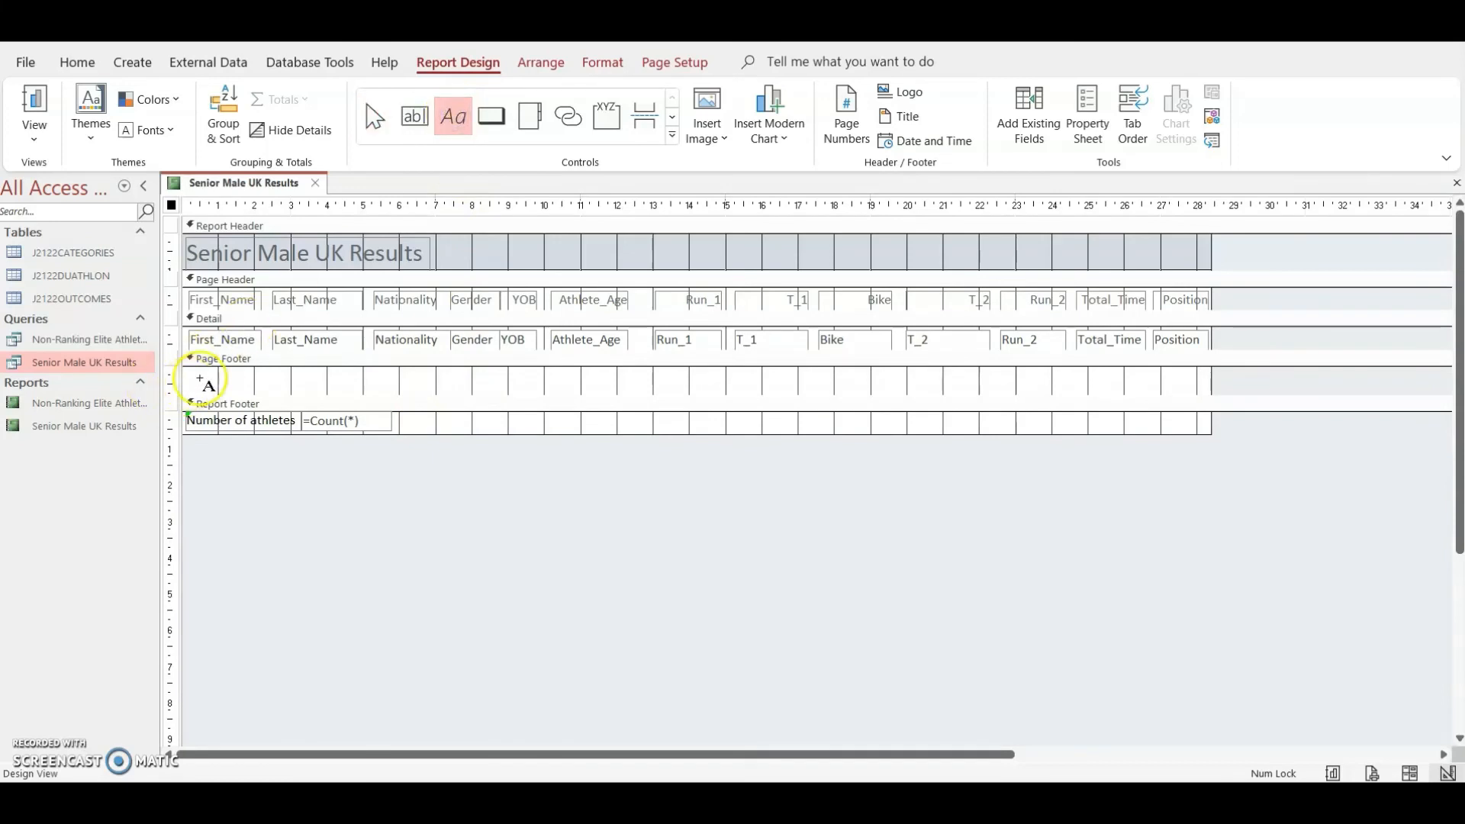
left_click(192, 370)
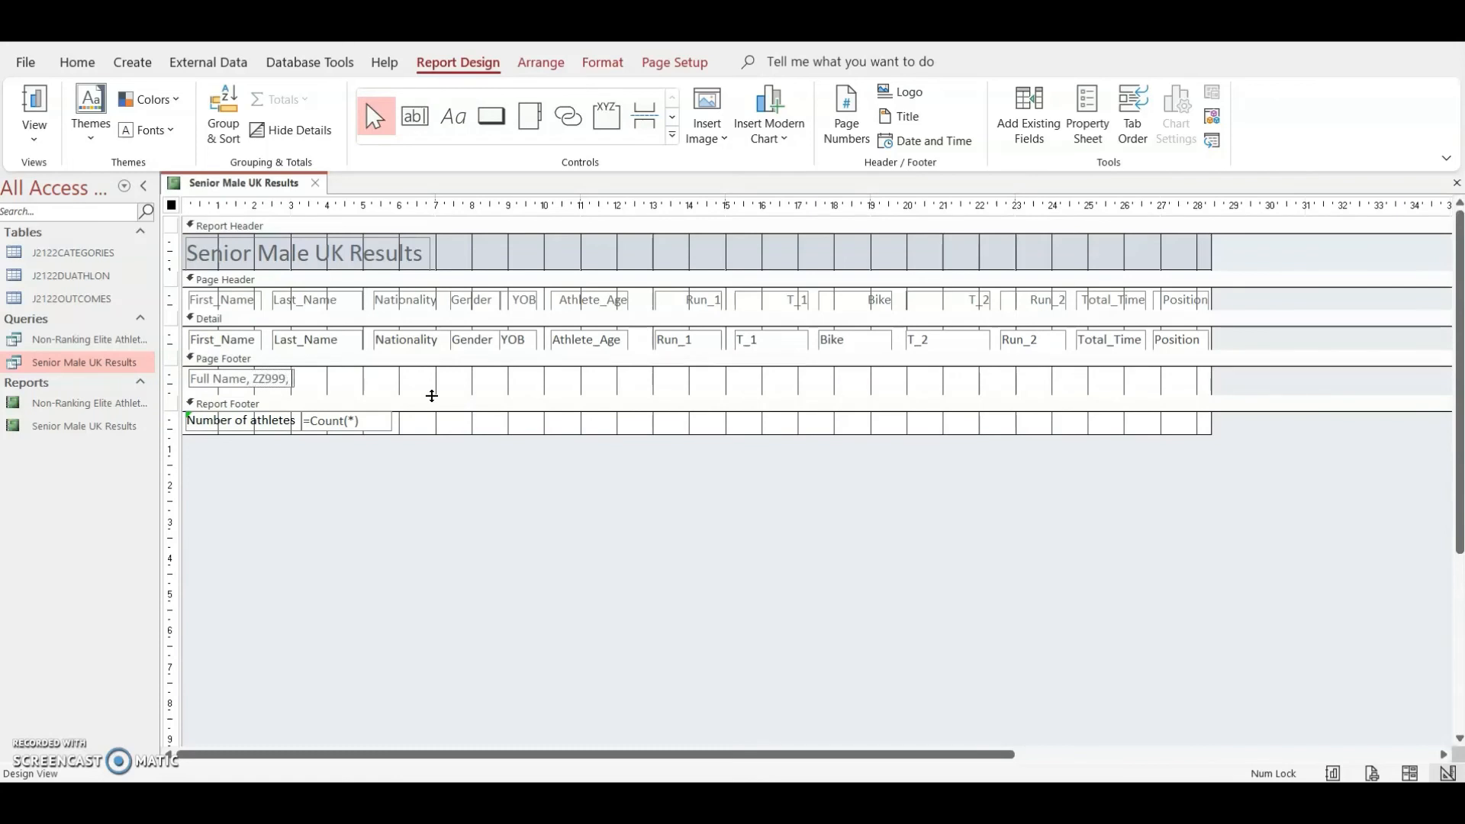
type("Full Name, ZZ999, XXXX")
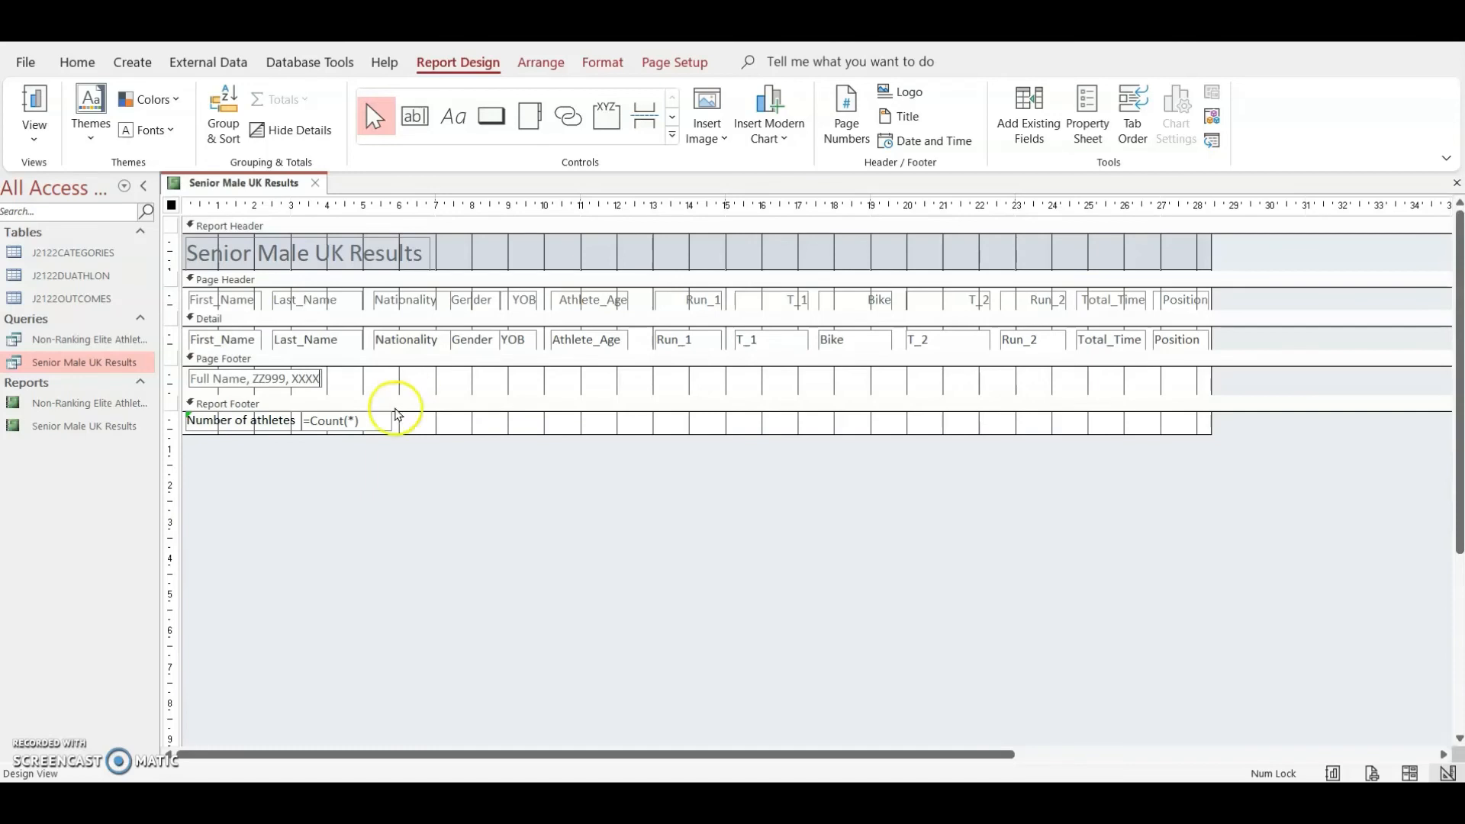
left_click(359, 530)
- Set the font colour of the new Page Footer label to black
left_click(302, 384)
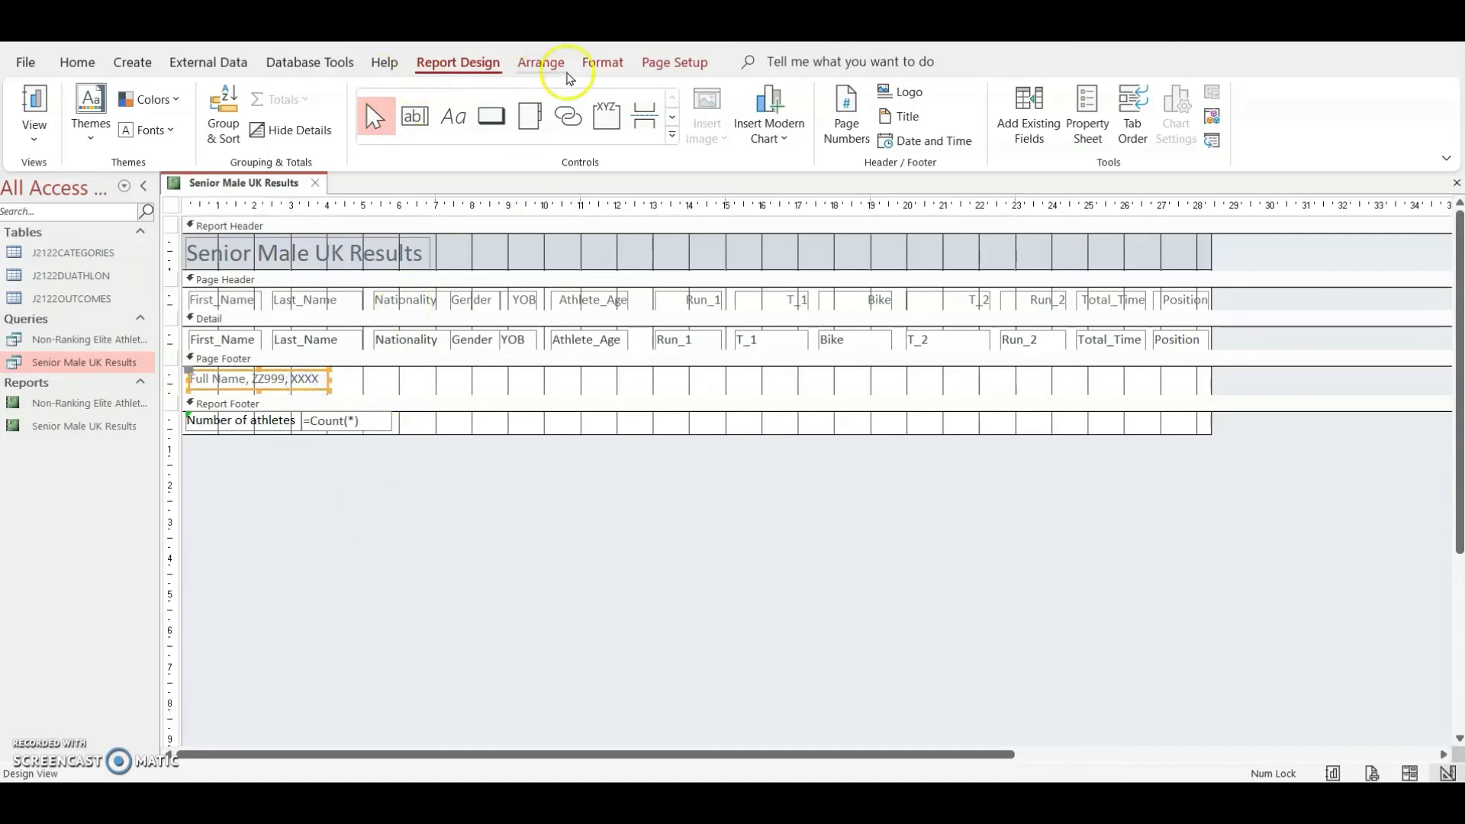
left_click(602, 62)
left_click(244, 133)
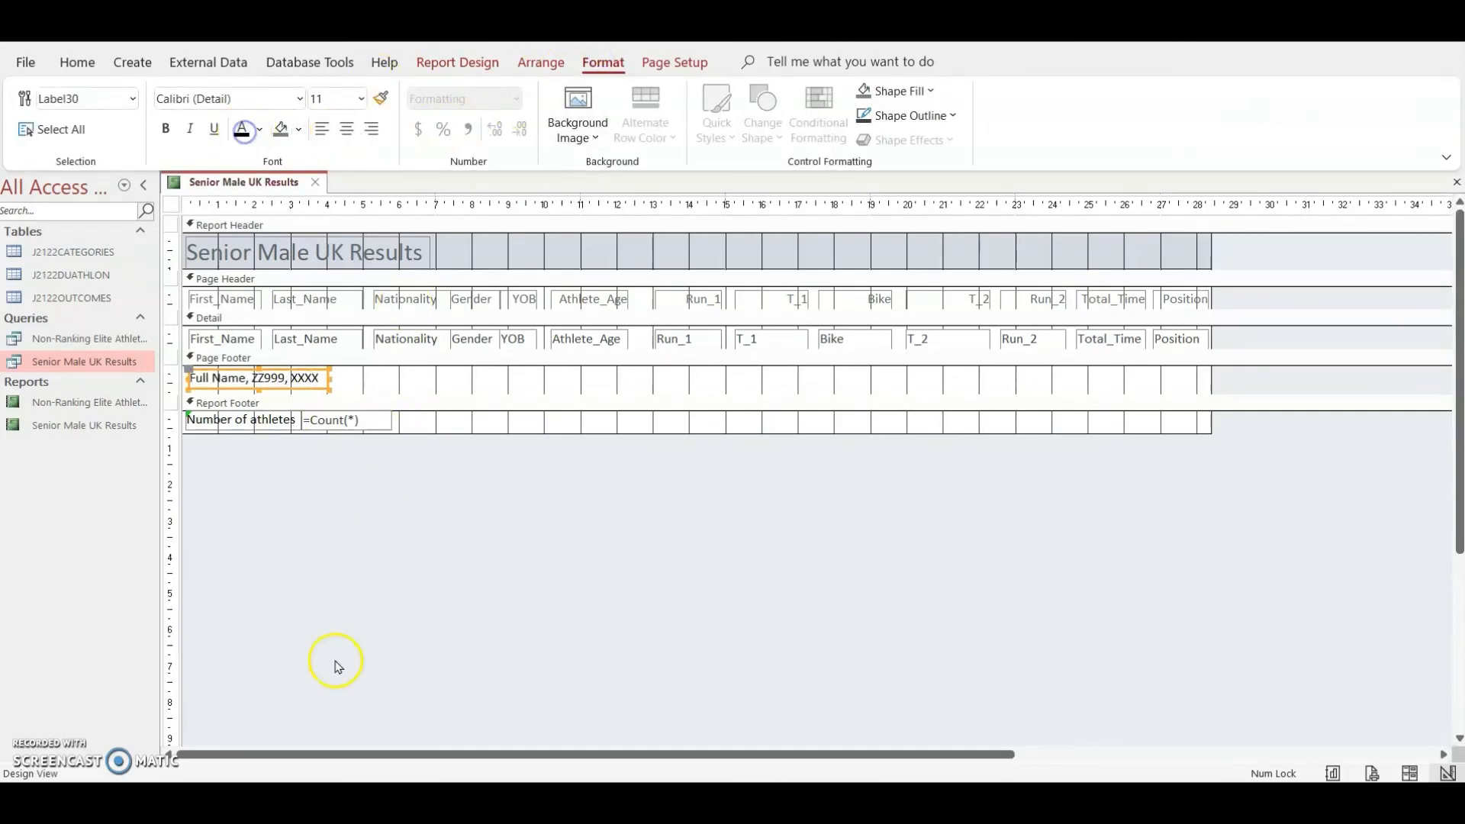
left_click(336, 662)
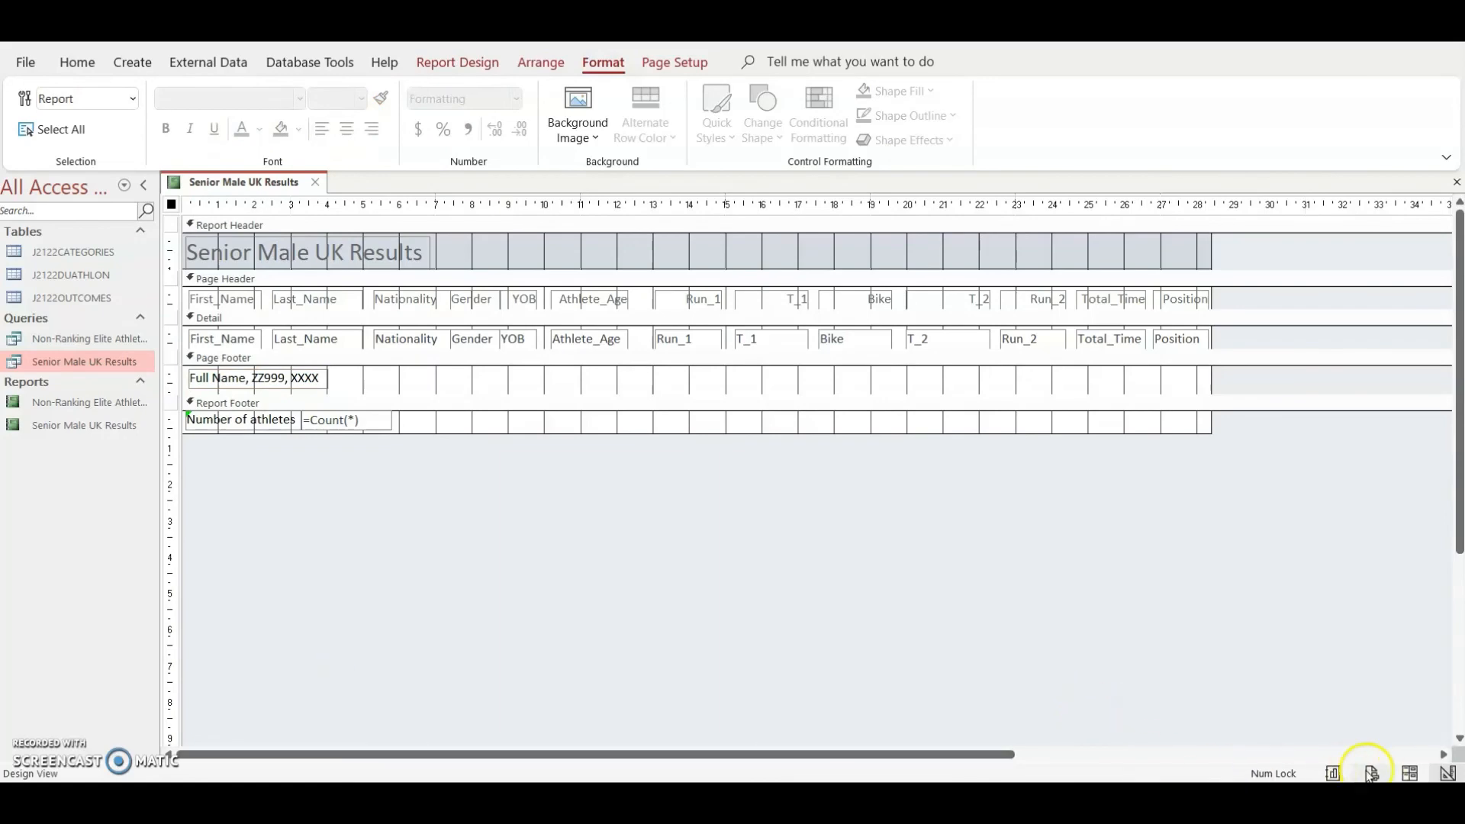
- Preview both pages of the report to check the footer text on each page
left_click(1371, 773)
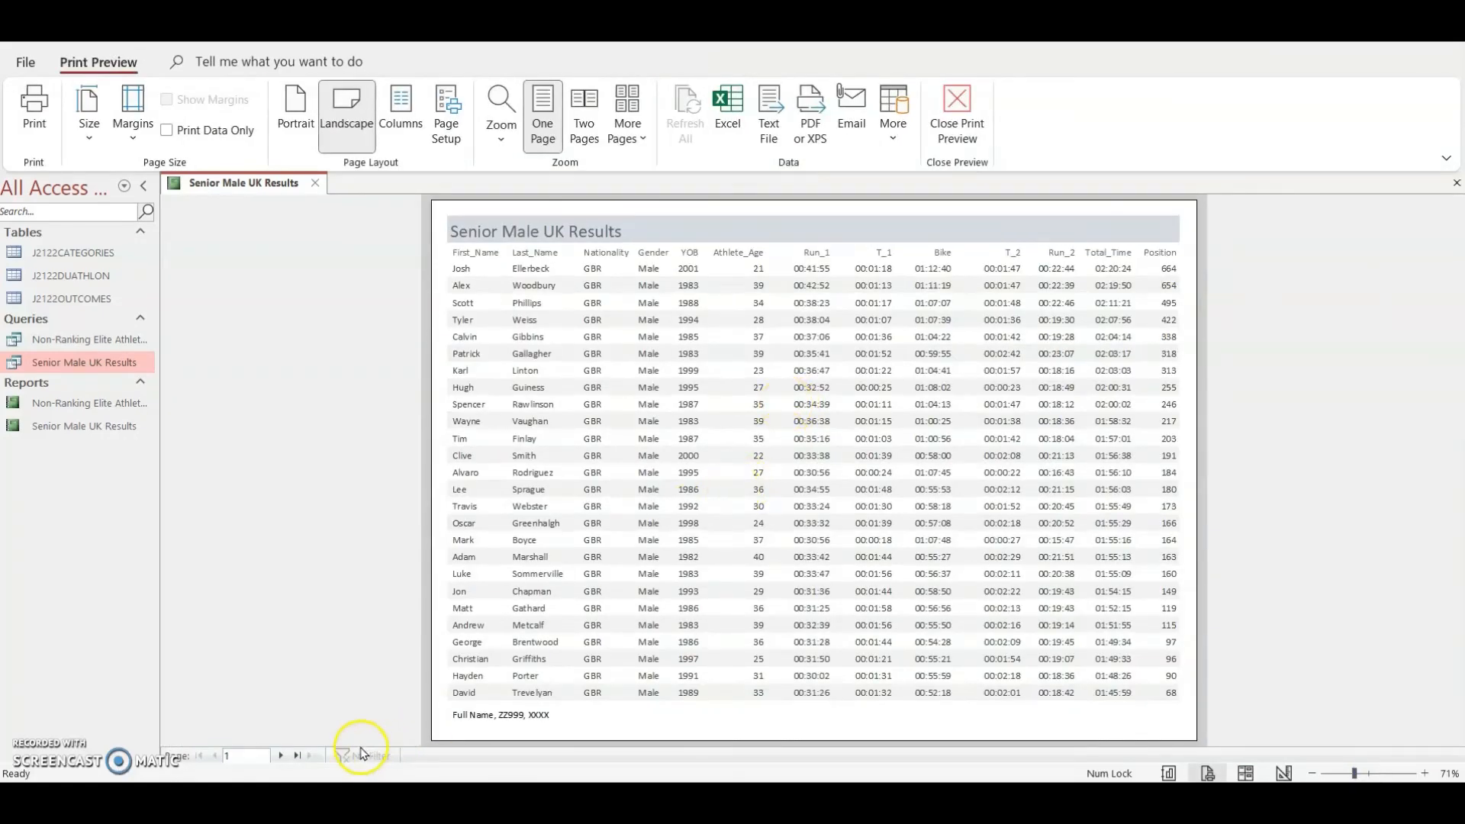
left_click(284, 756)
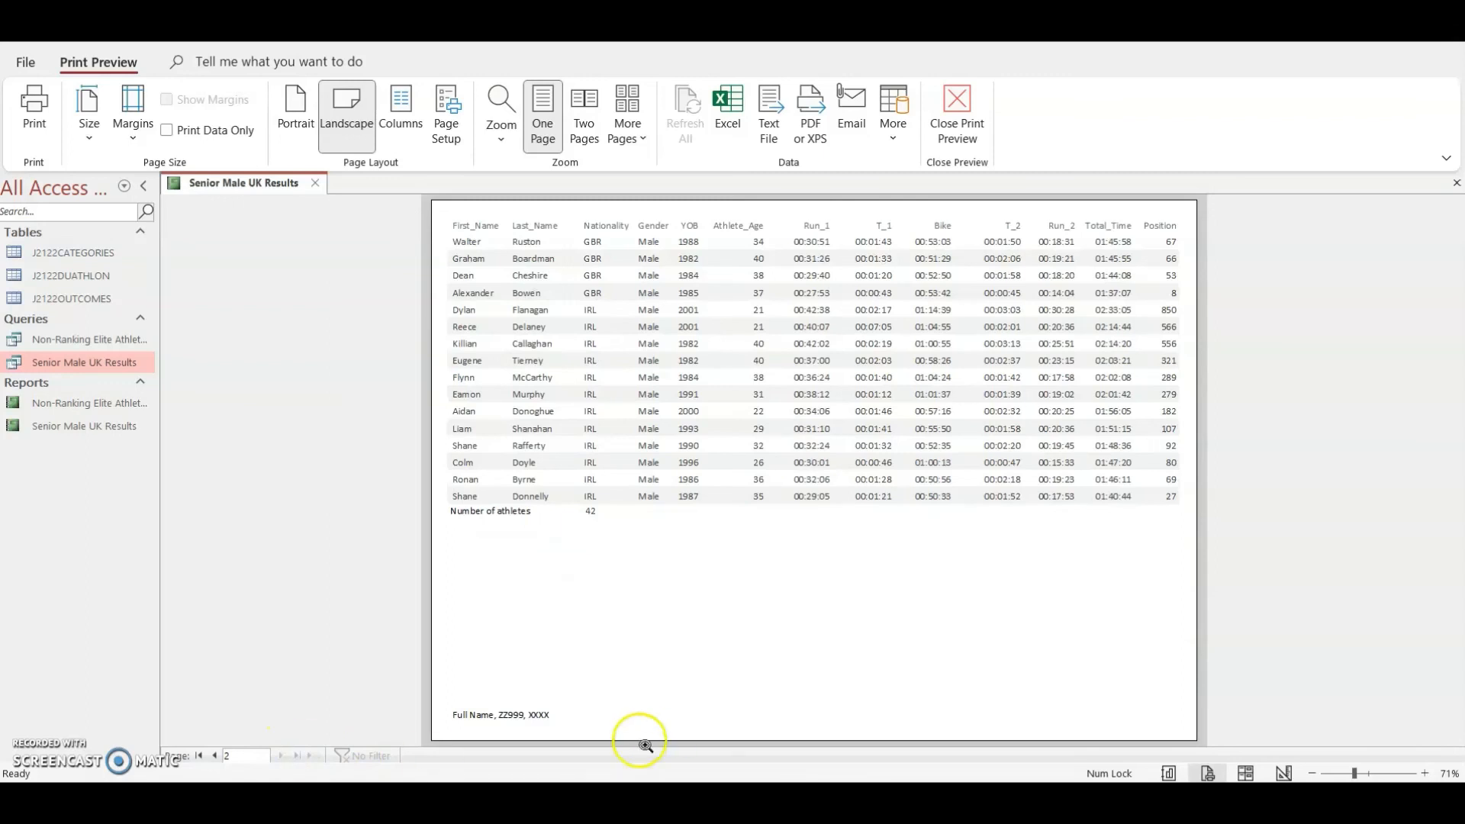
left_click(214, 755)
- Read the exam paper's remaining instructions for Printout 3, Evidence 7 and question 24, comparing them with the previewed report
key("alt+Tab")
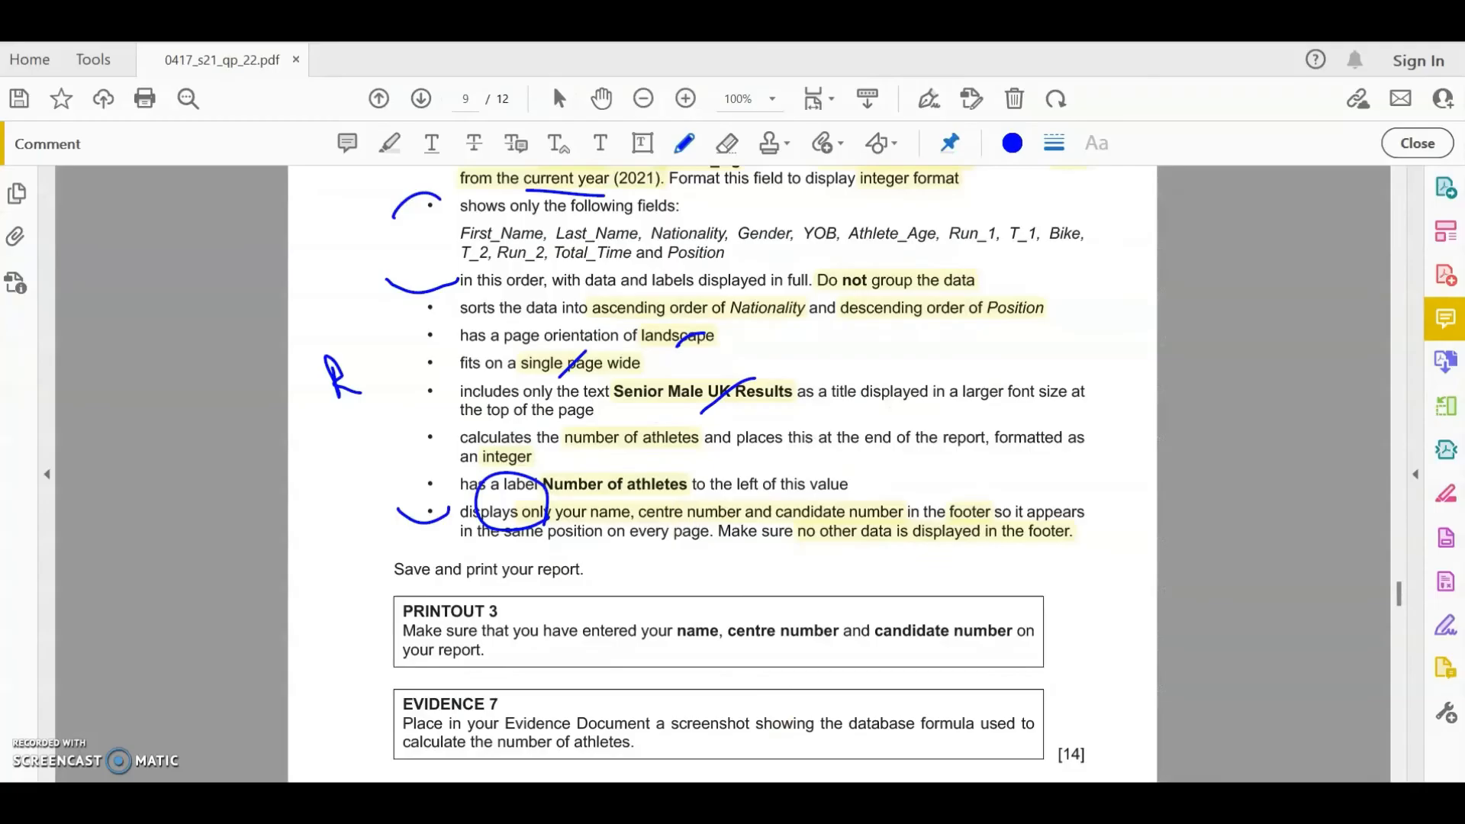
scroll(696, 502, "down", 2)
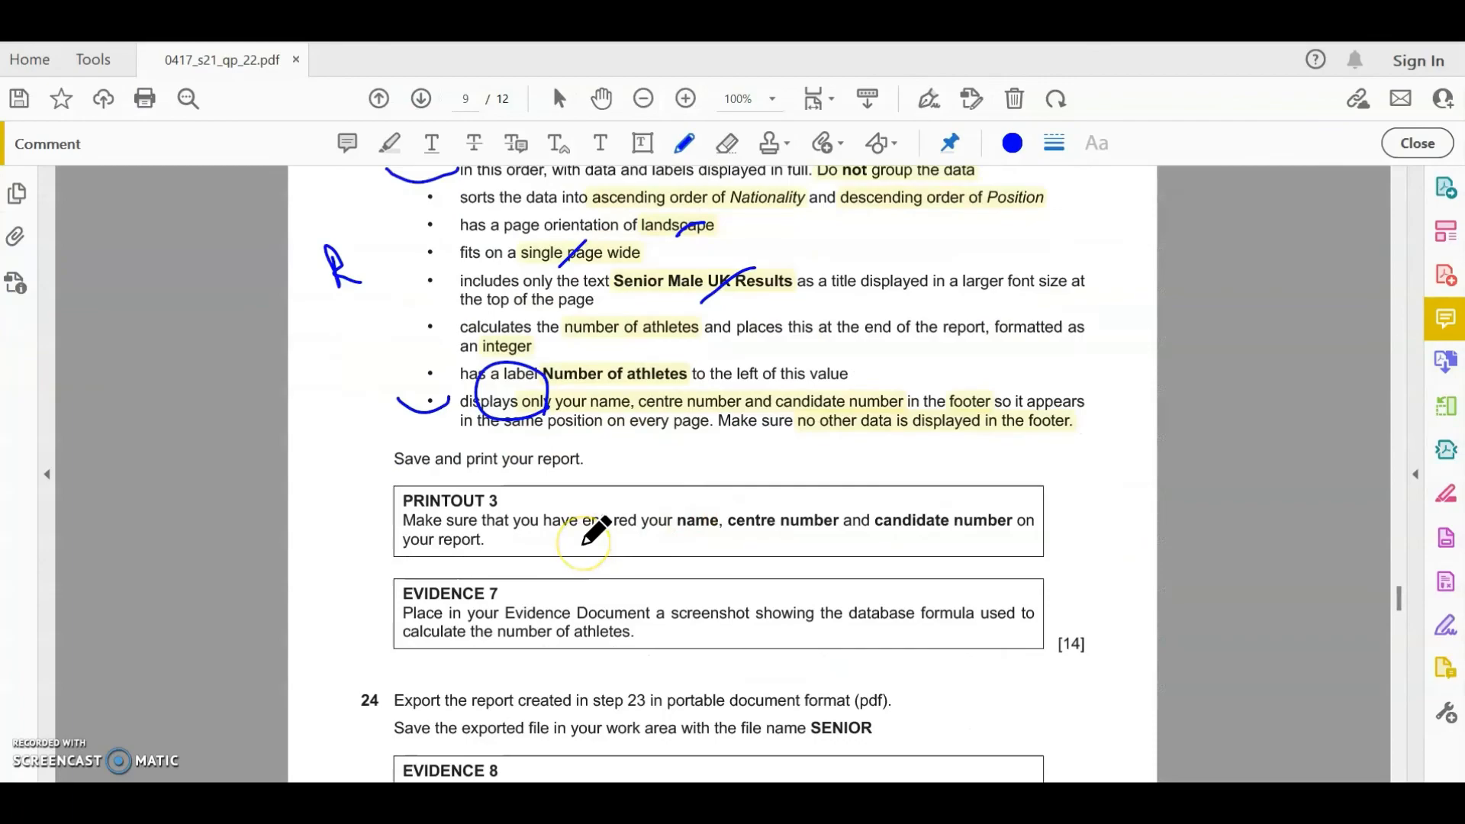
key("alt+Tab")
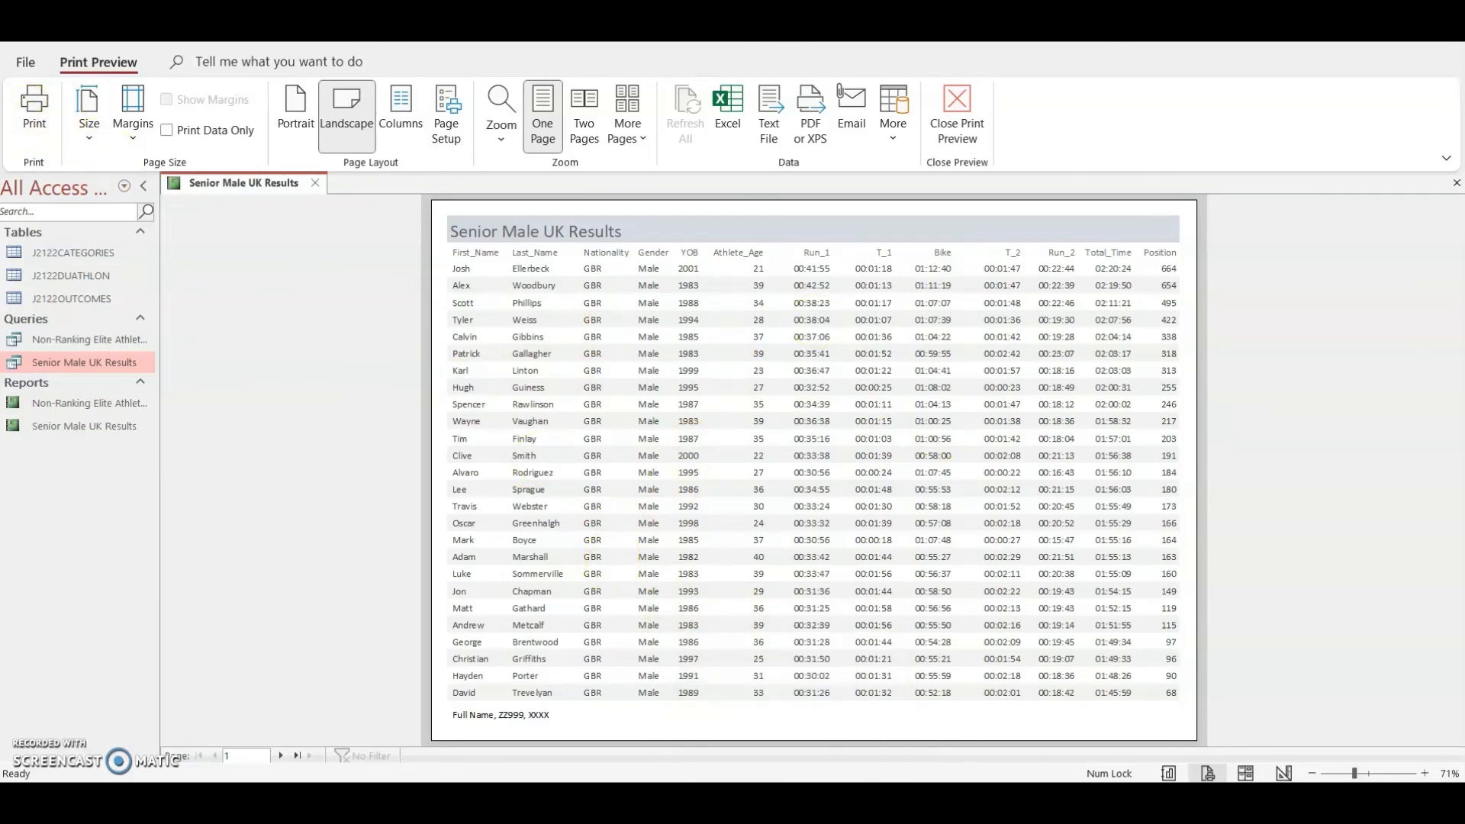
key("alt+Tab")
scroll(500, 438, "down", 3)
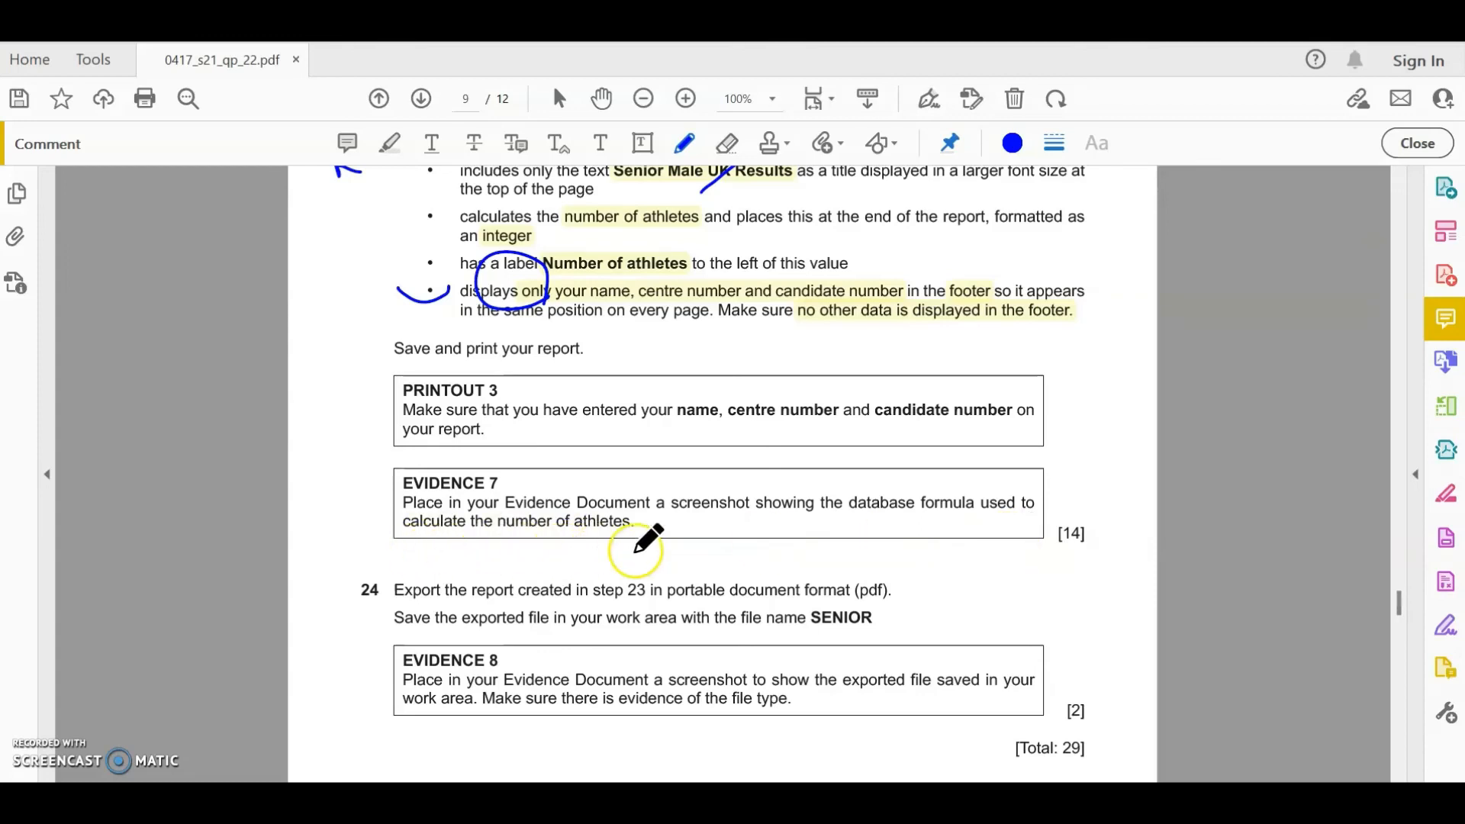
- In Design View, capture a screenshot of the report's footer sections showing the =Count(*) formula, and switch to the Evidence Document in Word
key("alt+Tab")
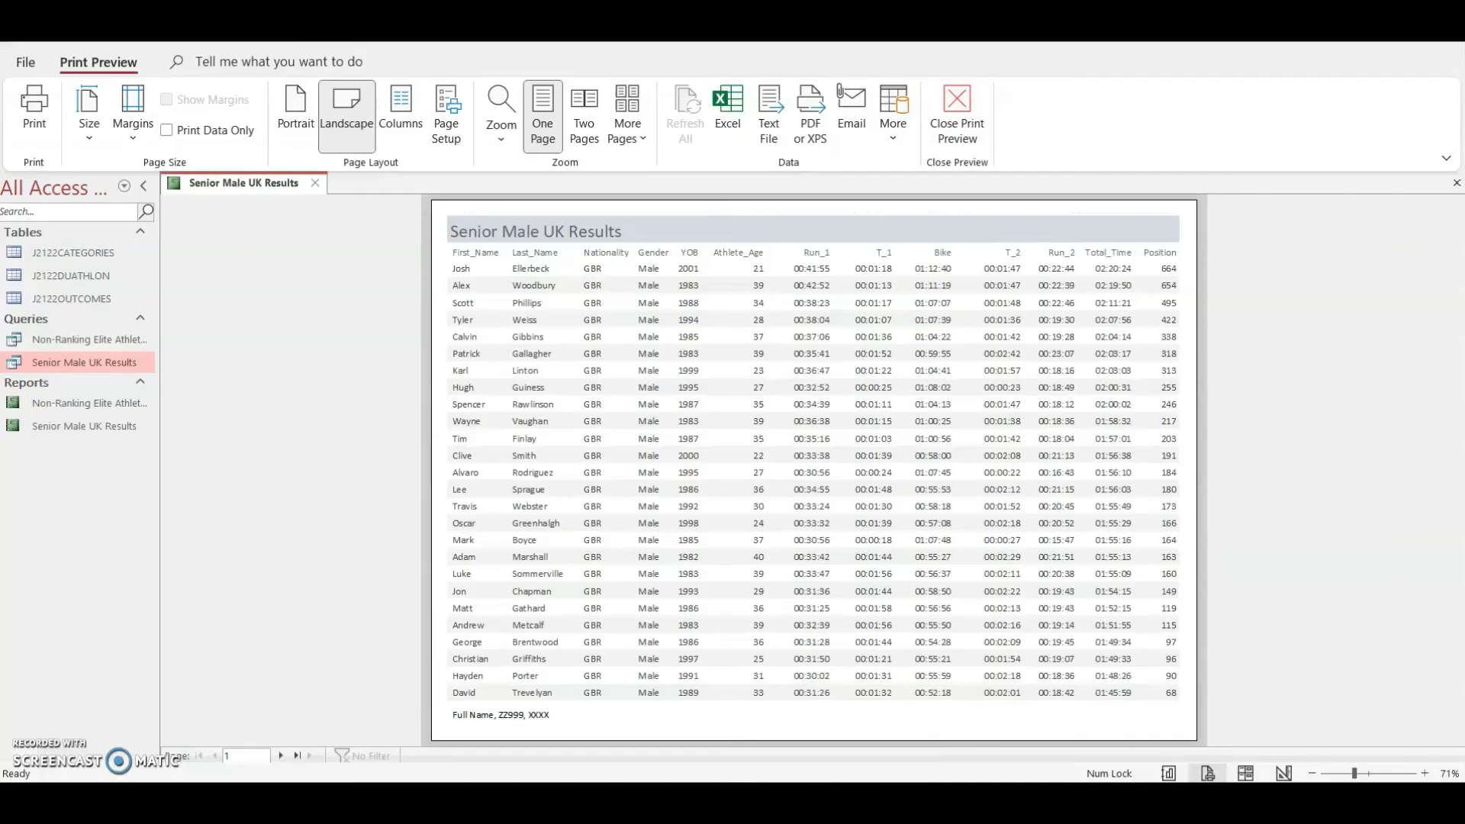
left_click(1285, 773)
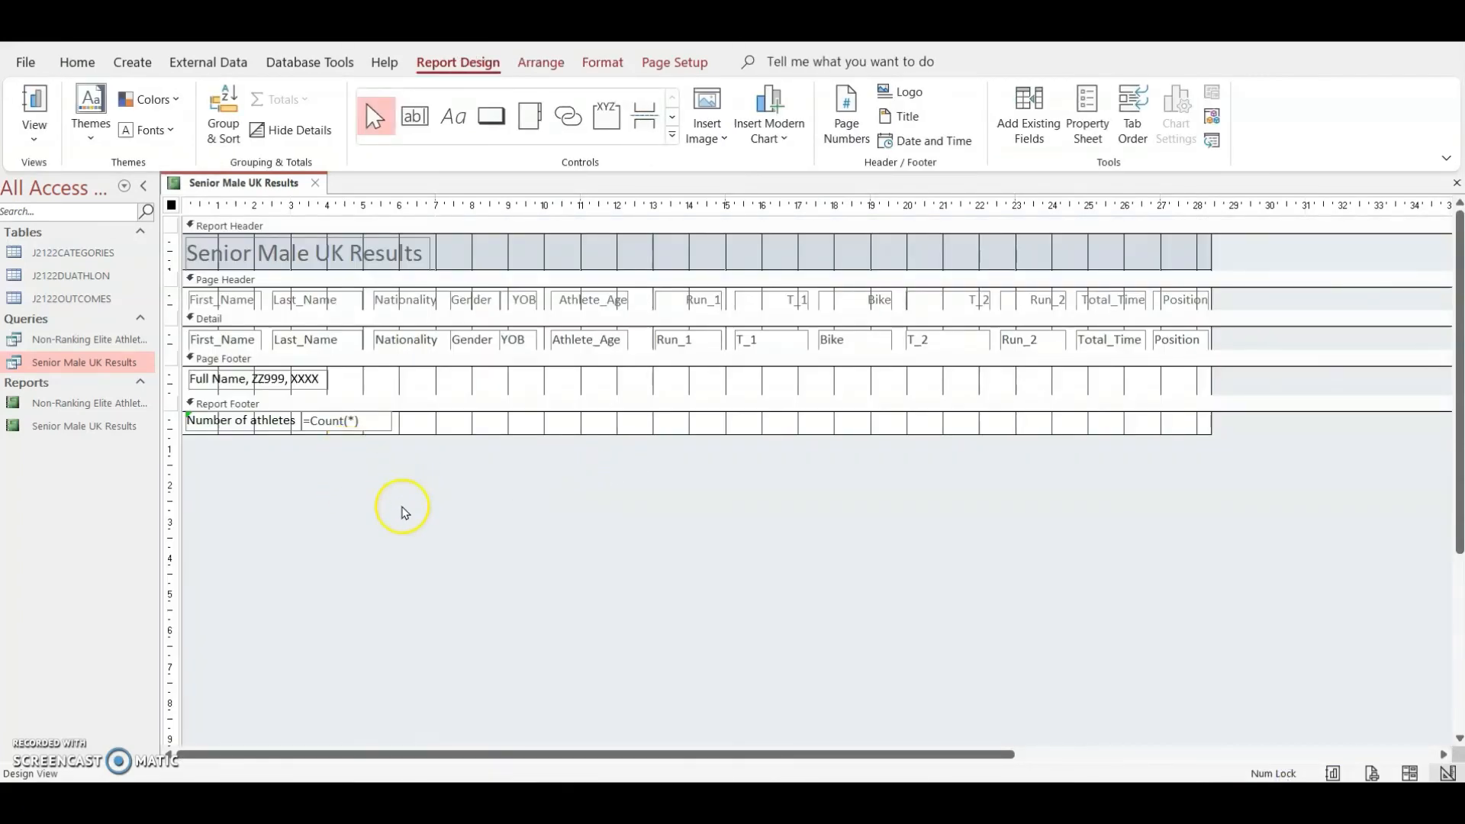
key("super+shift+s")
left_click_drag(430, 359, 178, 481)
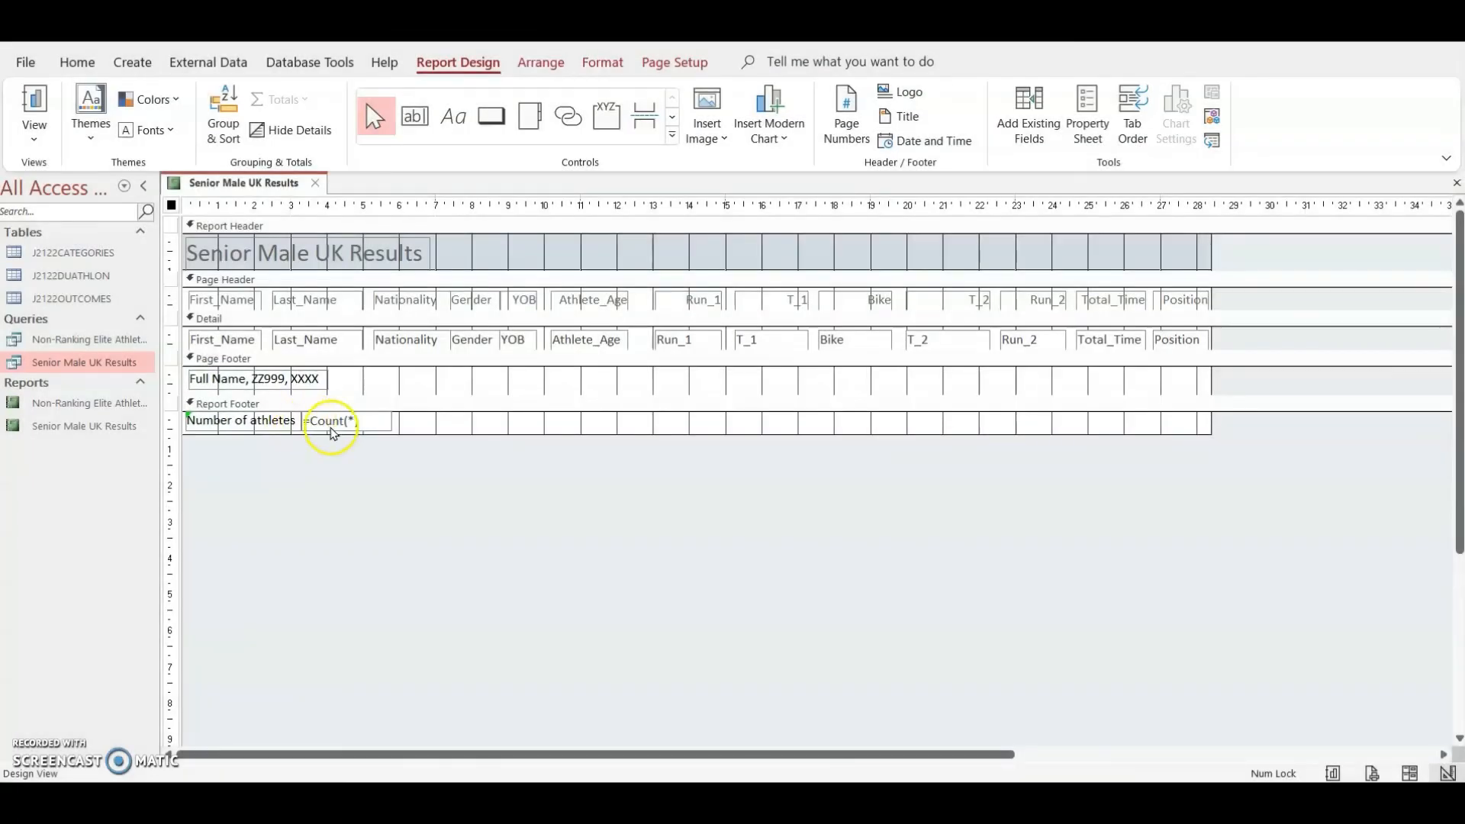
key("alt+Tab")
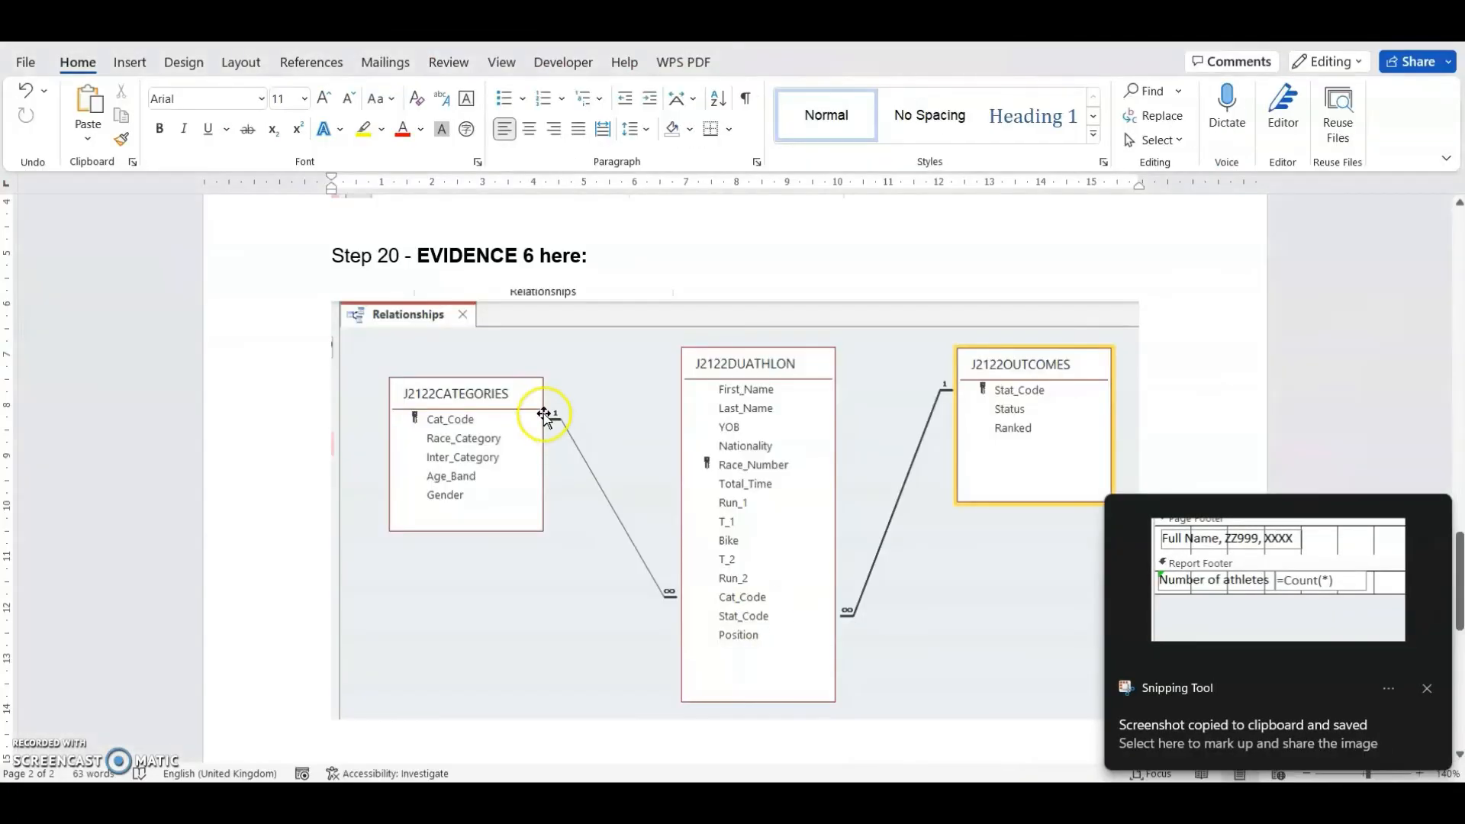
- Paste the footer formula screenshot below the "Step 23 - EVIDENCE 7 here:" heading in the Evidence Document
scroll(621, 474, "down", 10)
scroll(507, 385, "up", 1)
left_click(425, 311)
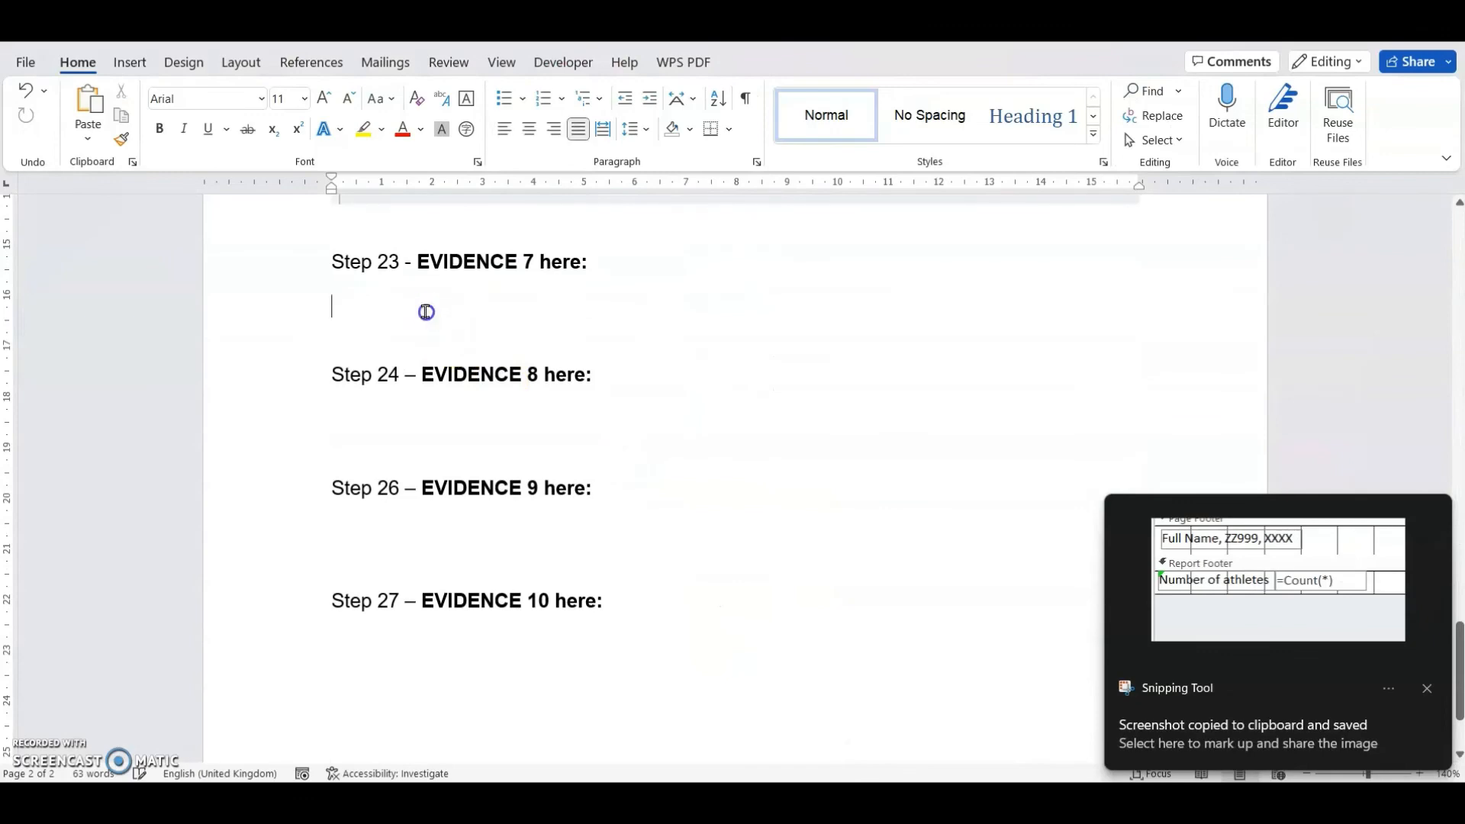
key("ctrl+v")
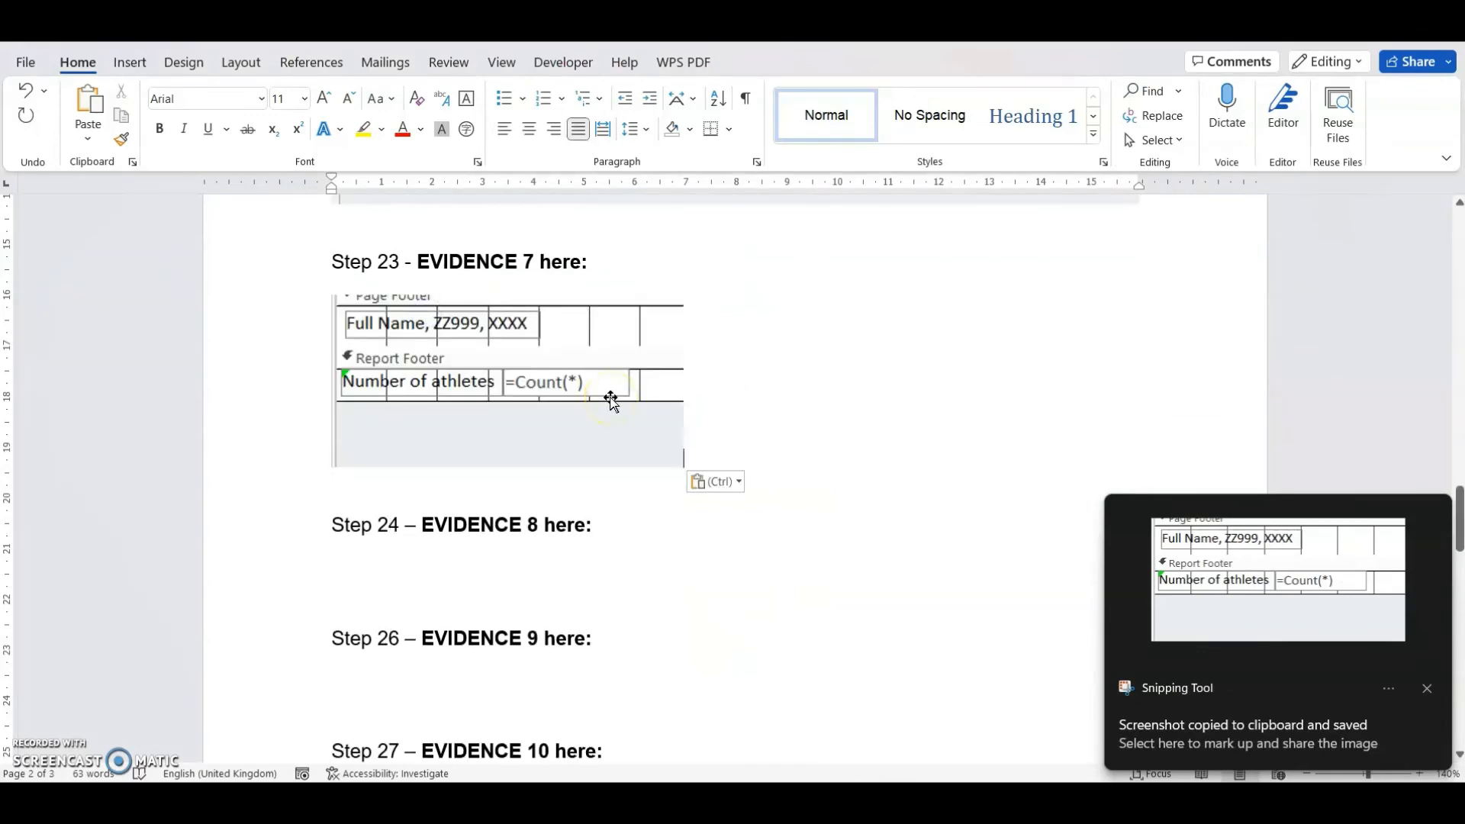
- Switch to the exam paper in Acrobat and, in question 24, circle "(pdf)" and underline "file name SENIOR" in blue
key("alt+Tab")
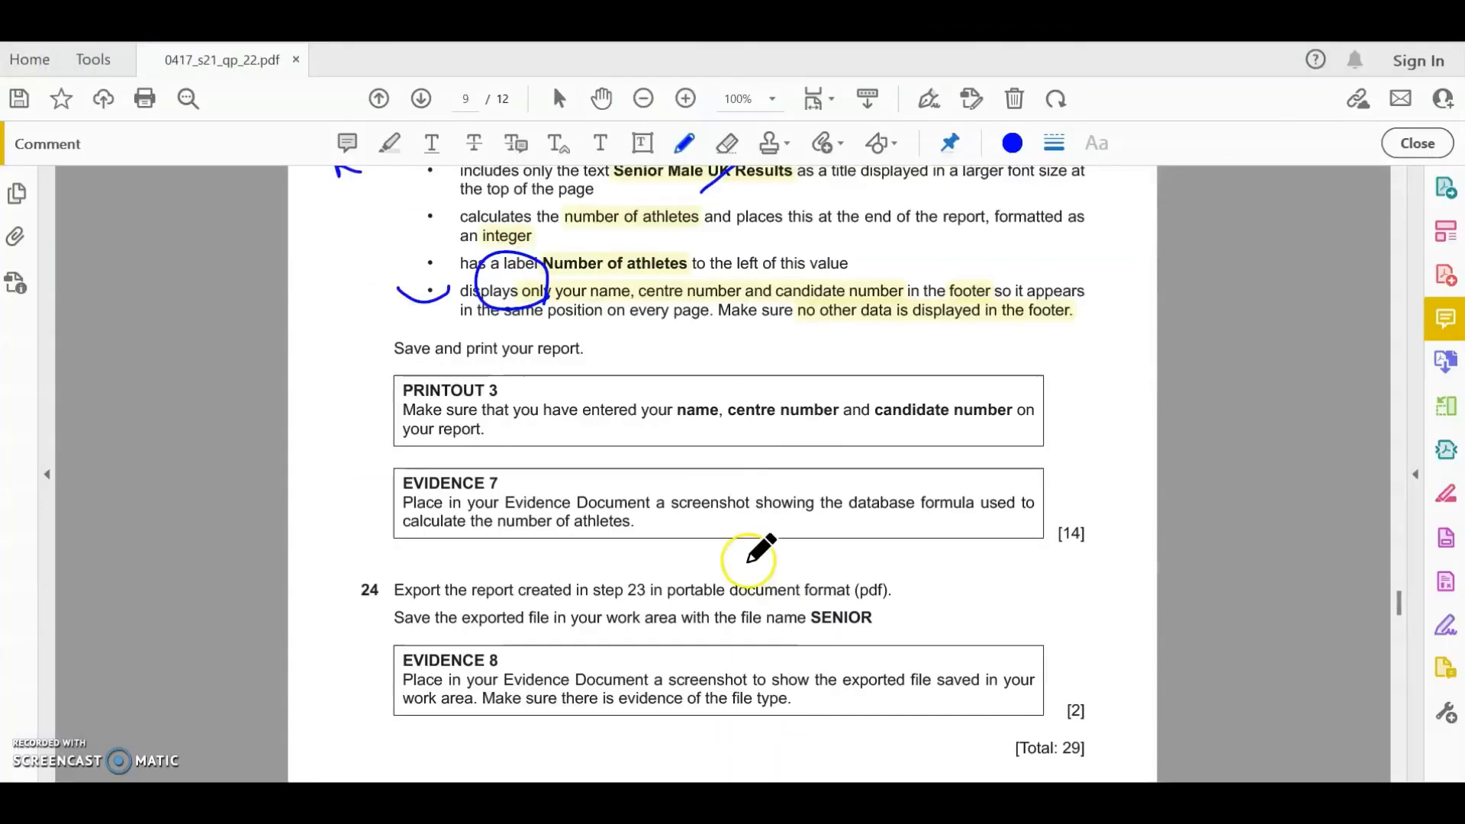
scroll(761, 550, "down", 3)
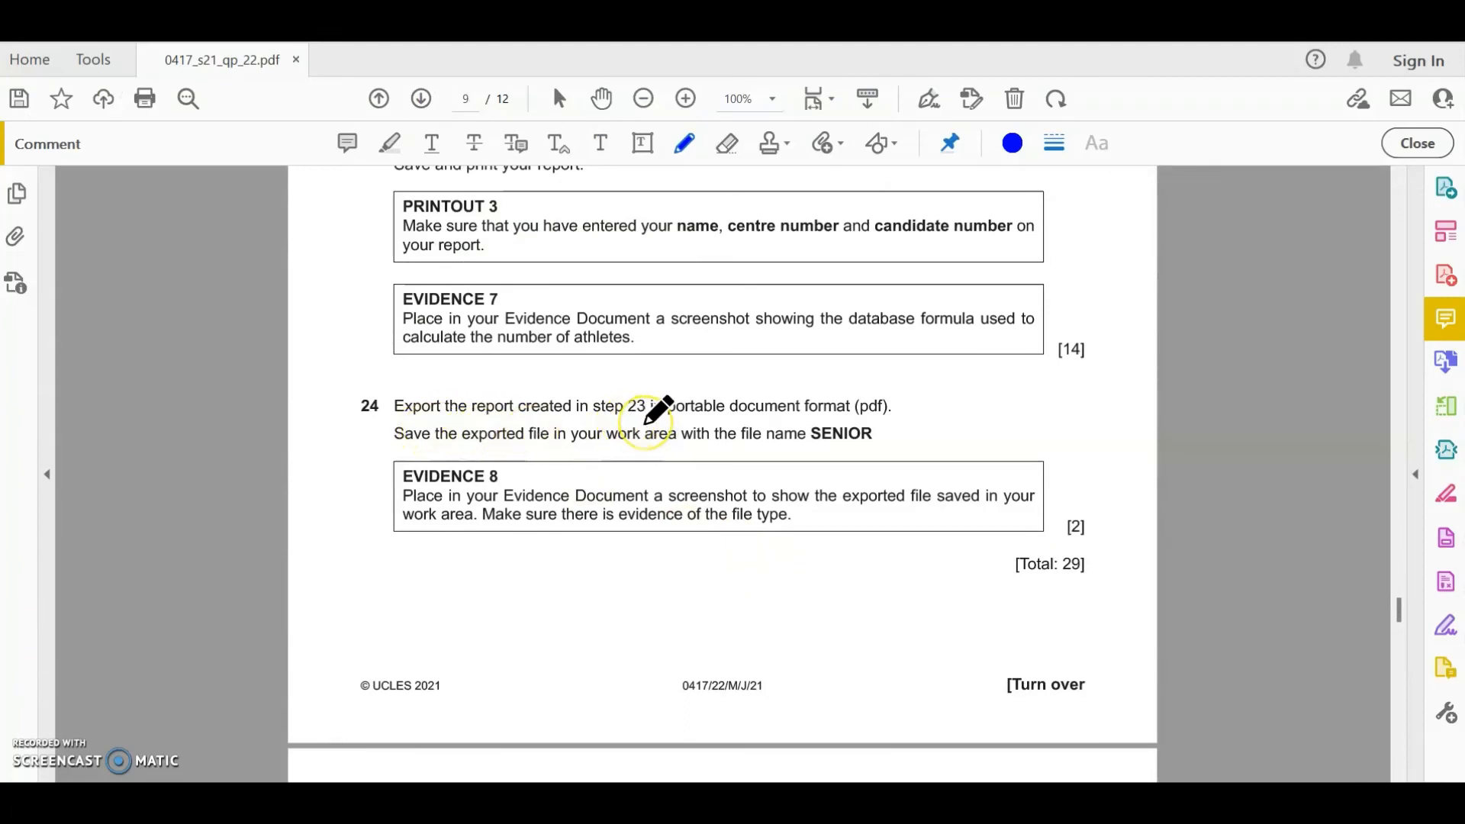
mouse_move(906, 412)
left_mouse_down()
mouse_move(870, 385)
mouse_move(856, 418)
mouse_move(898, 417)
left_mouse_up()
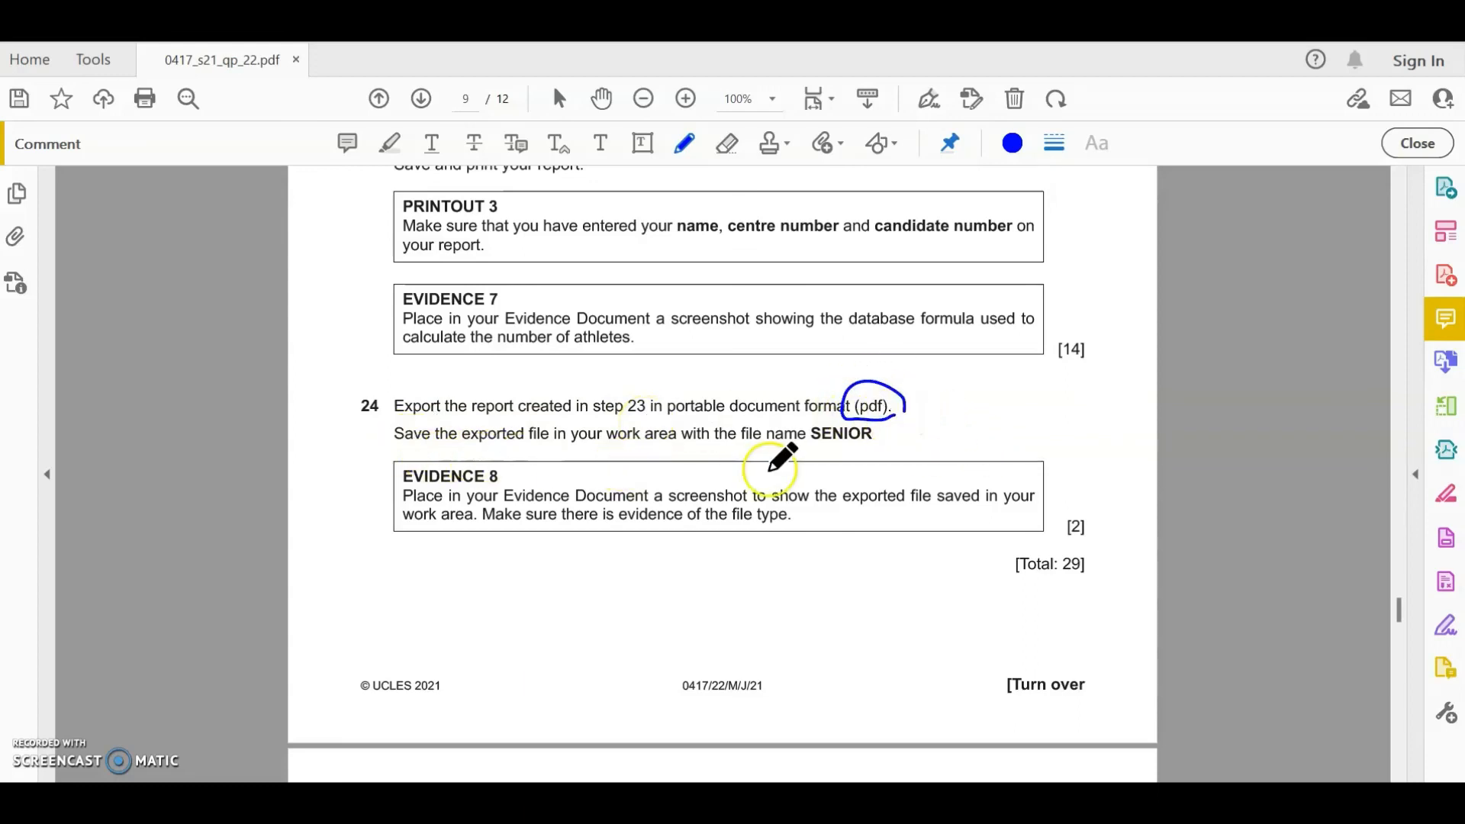
left_click_drag(739, 457, 871, 454)
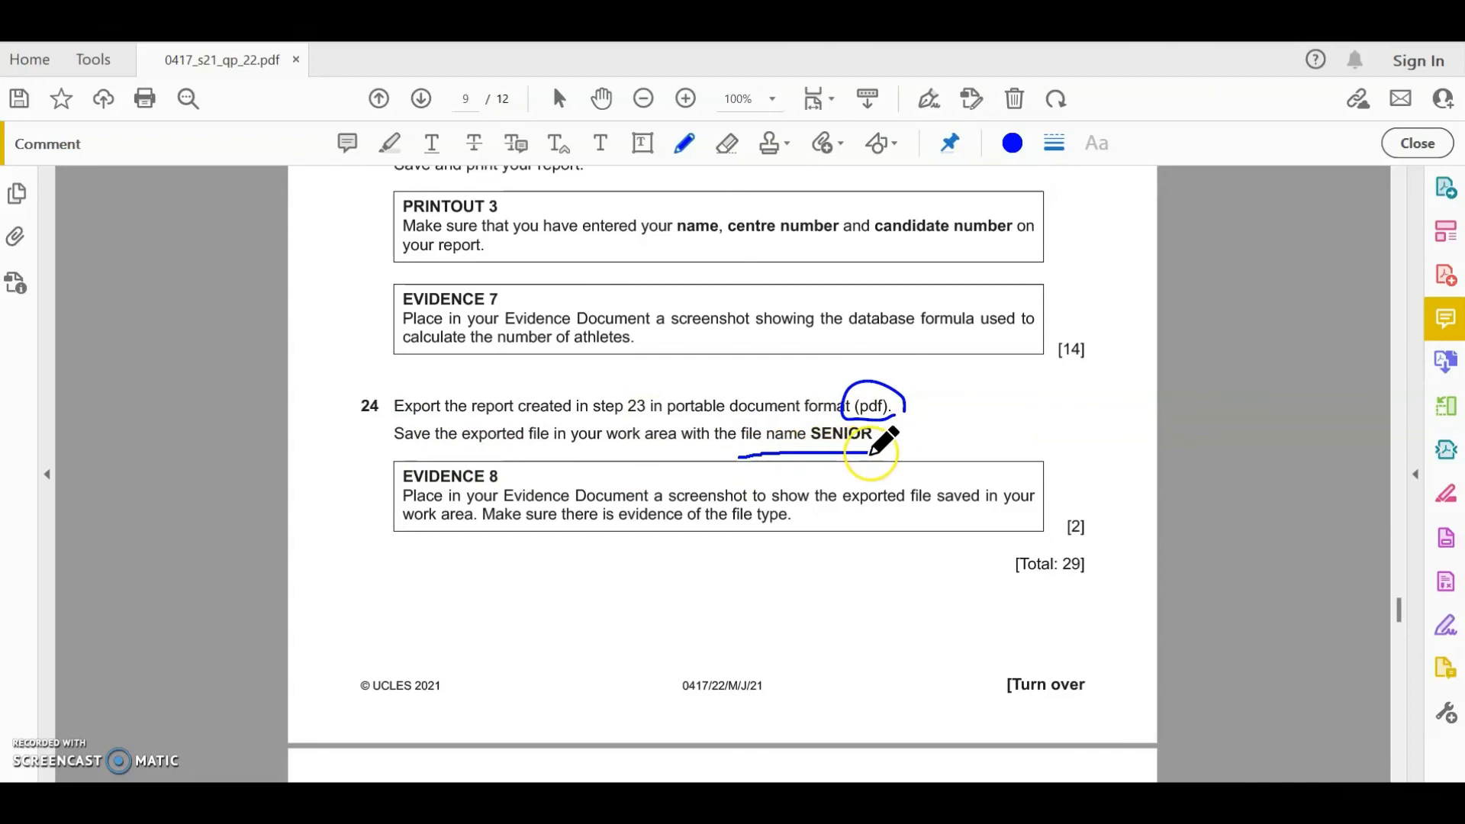
- Highlight "exported file saved in your" and "evidence of the file type." in the Evidence 8 box in yellow
left_click(390, 143)
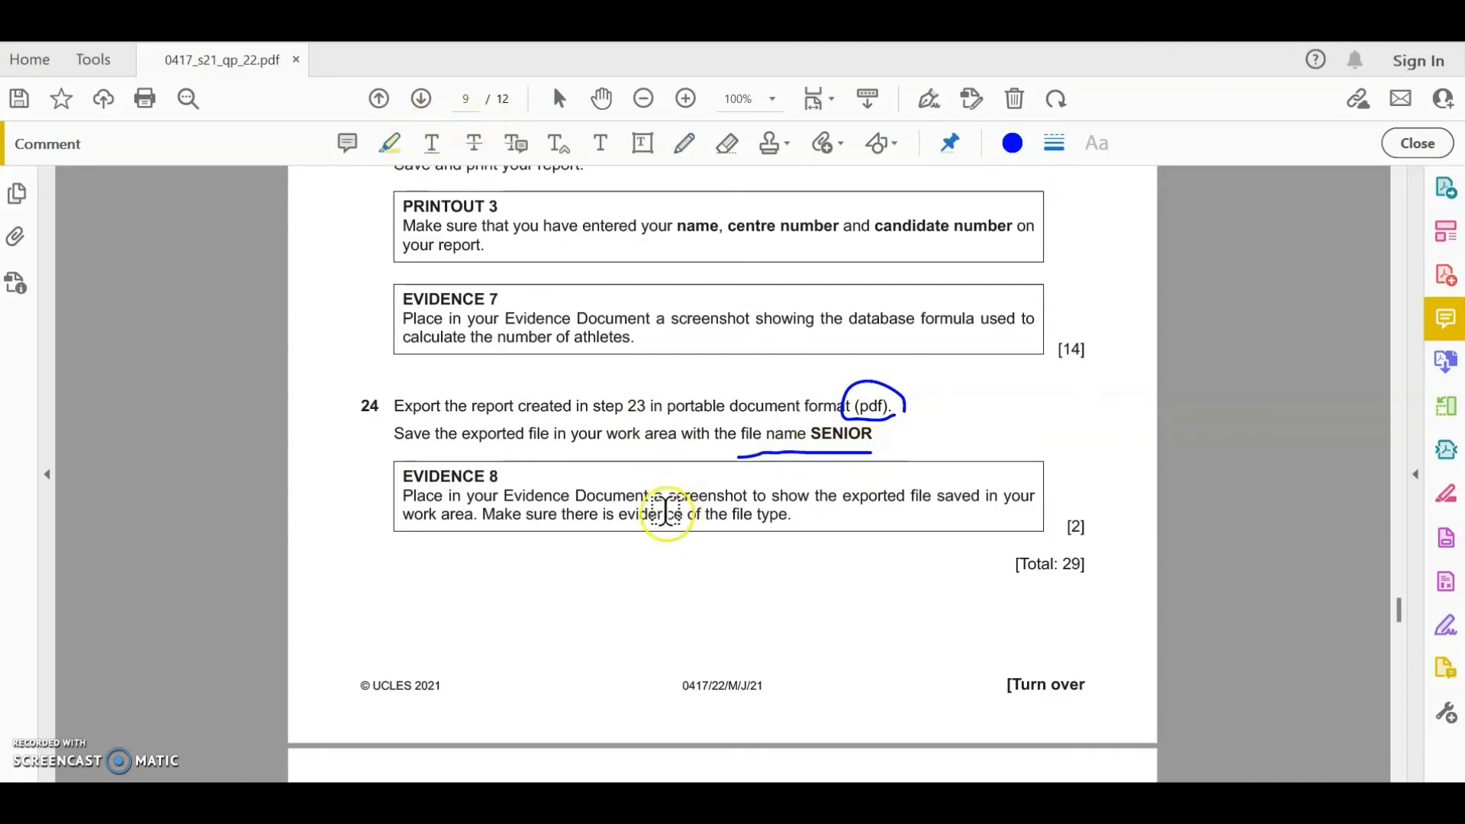
left_click_drag(844, 497, 1035, 497)
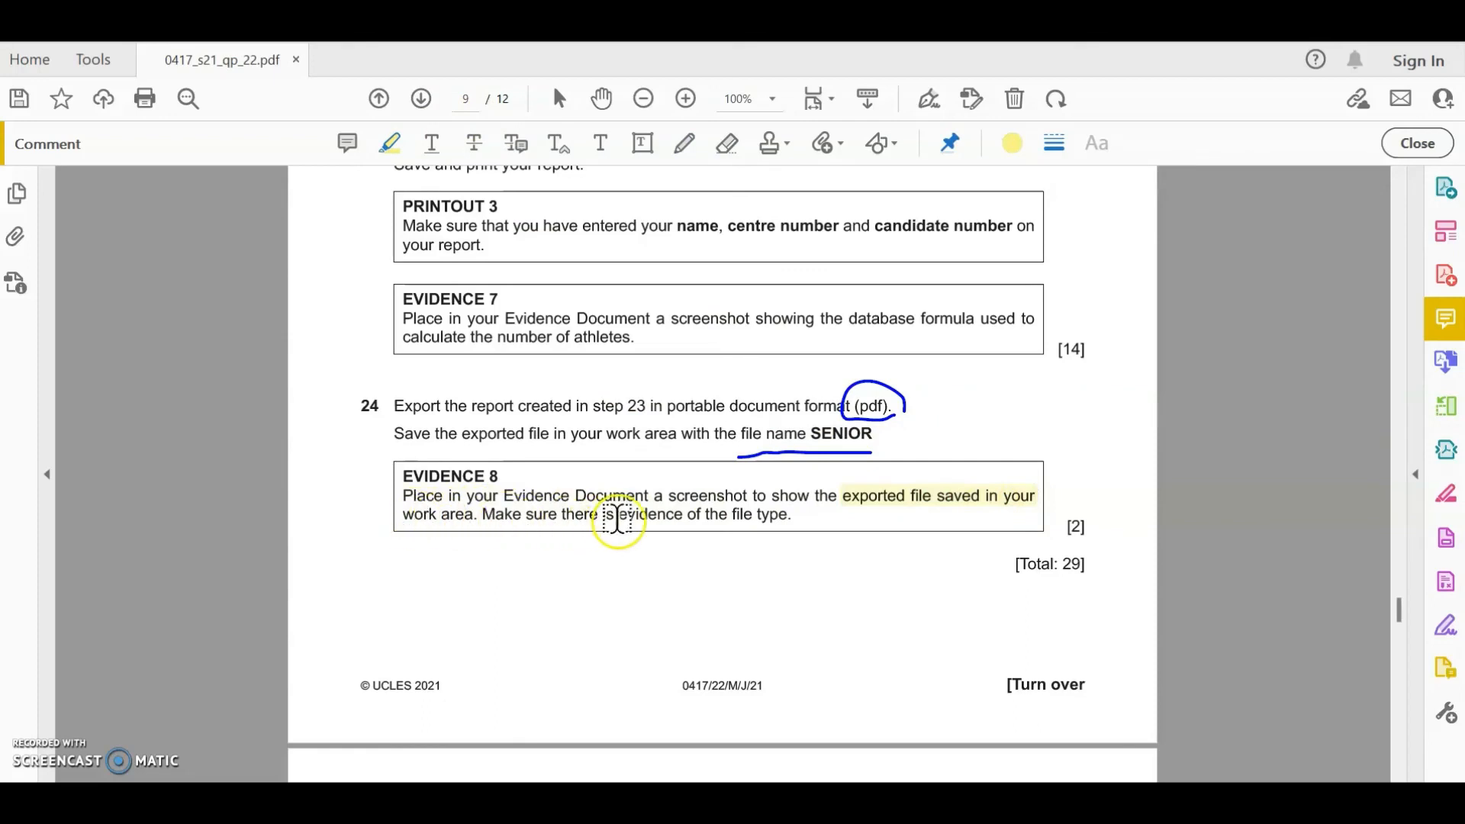
left_click_drag(618, 515, 792, 515)
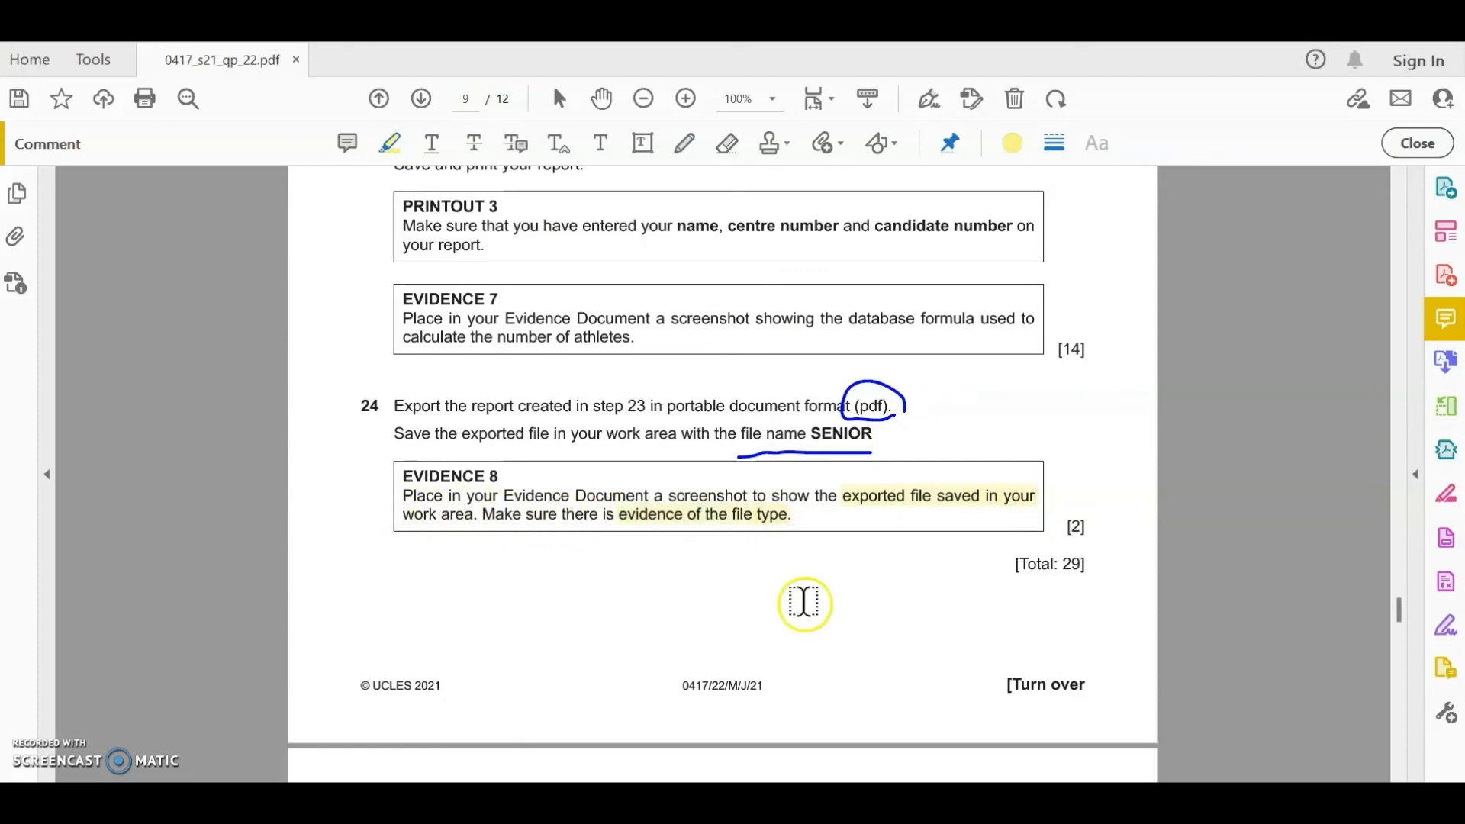
- In Access, export the Senior Male UK Results report to the June2021-P22 folder as Senior.pdf, and look through both pages of the published file
left_click(837, 798)
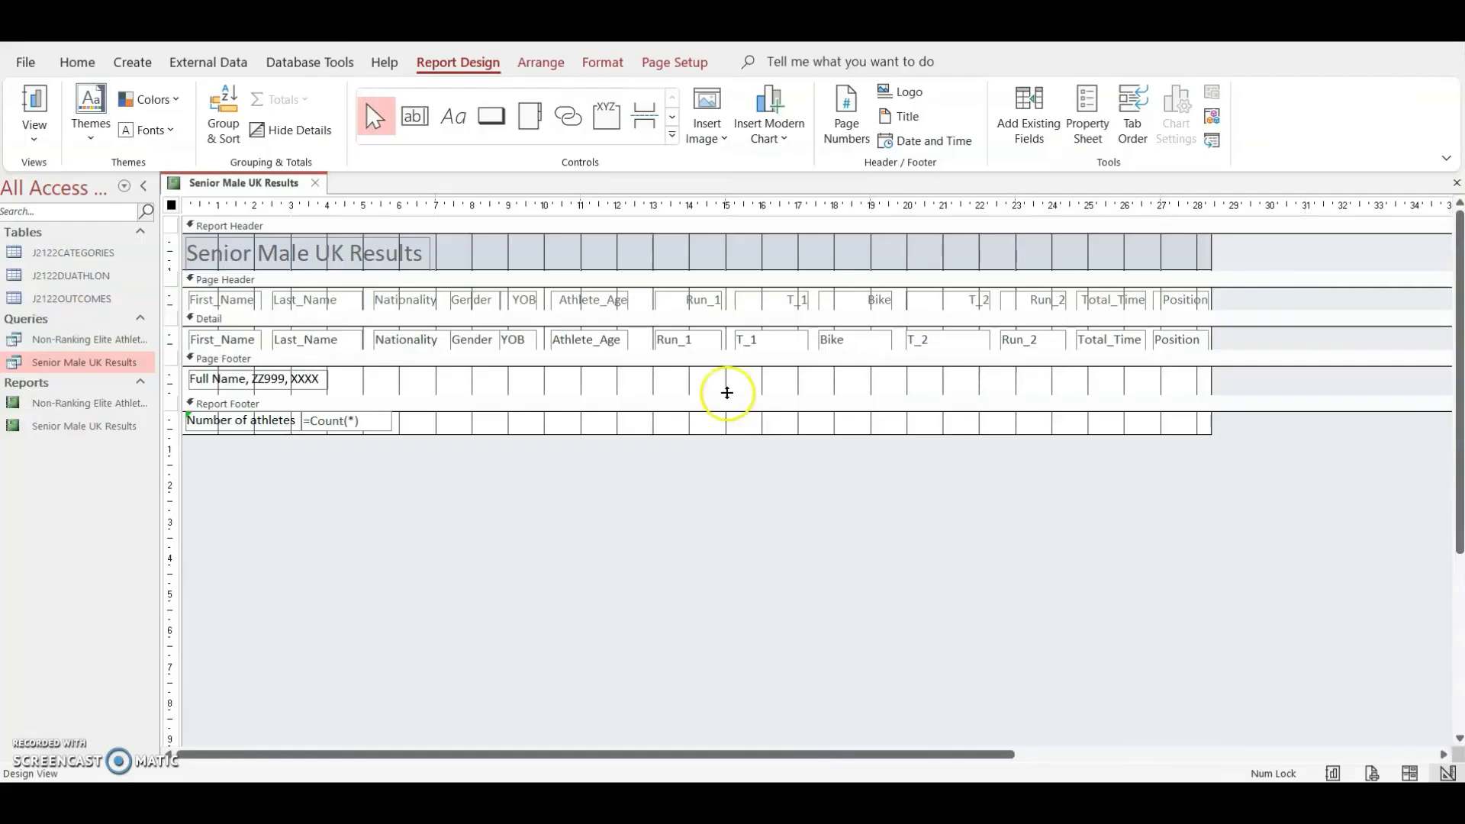
left_click(1372, 773)
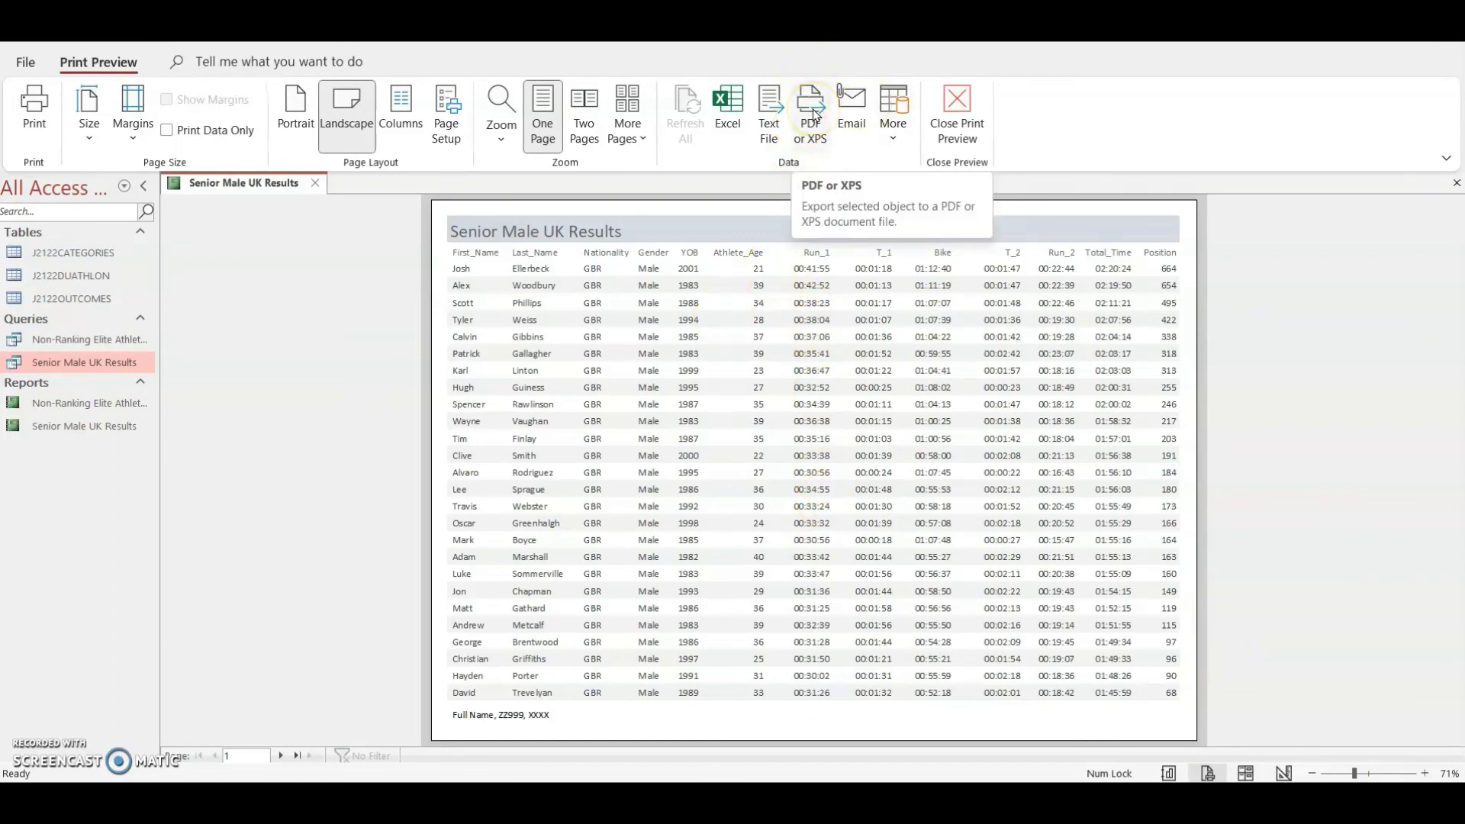
left_click(61, 429)
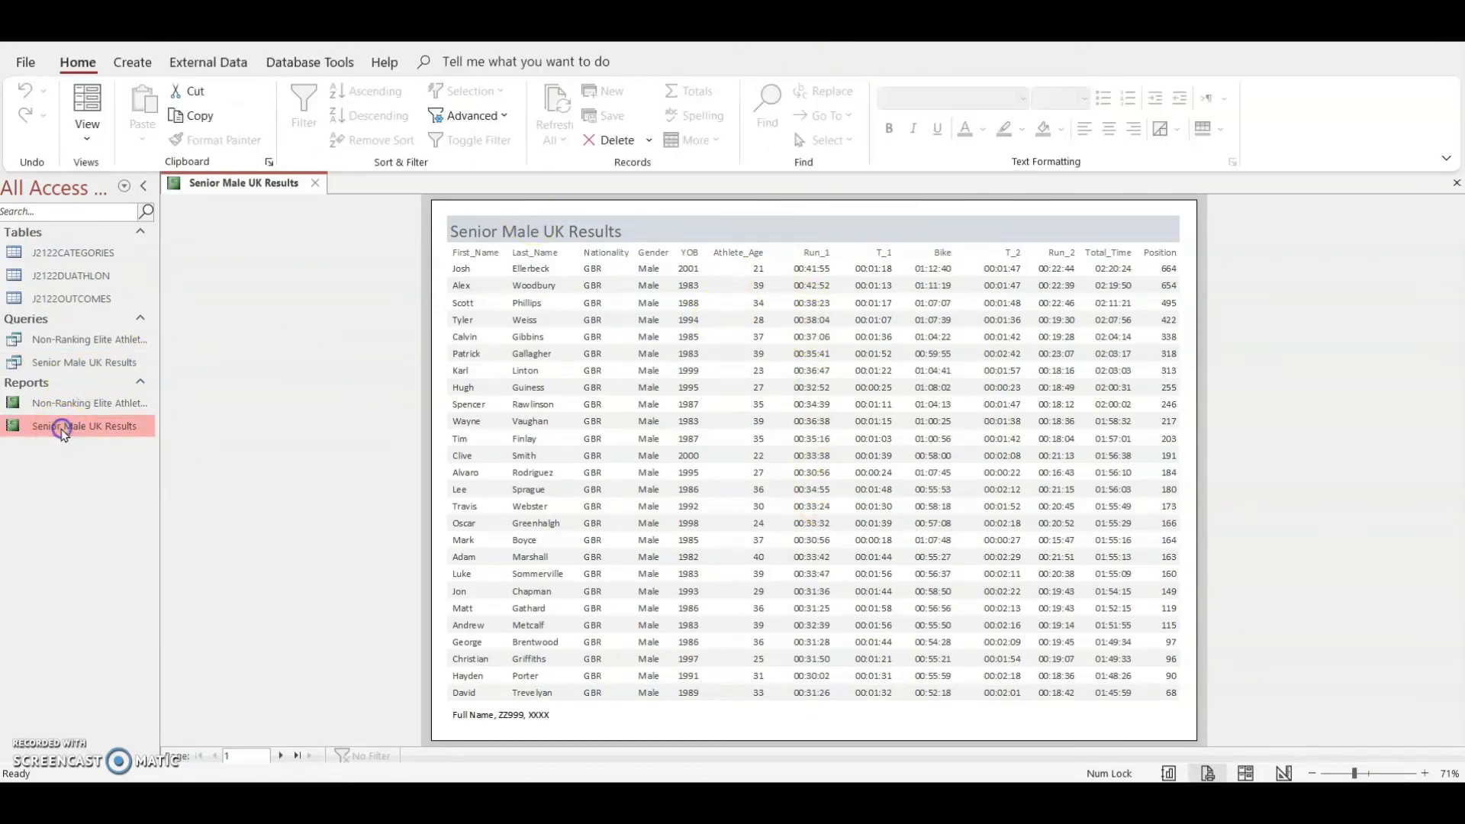
right_click(61, 429)
mouse_move(163, 155)
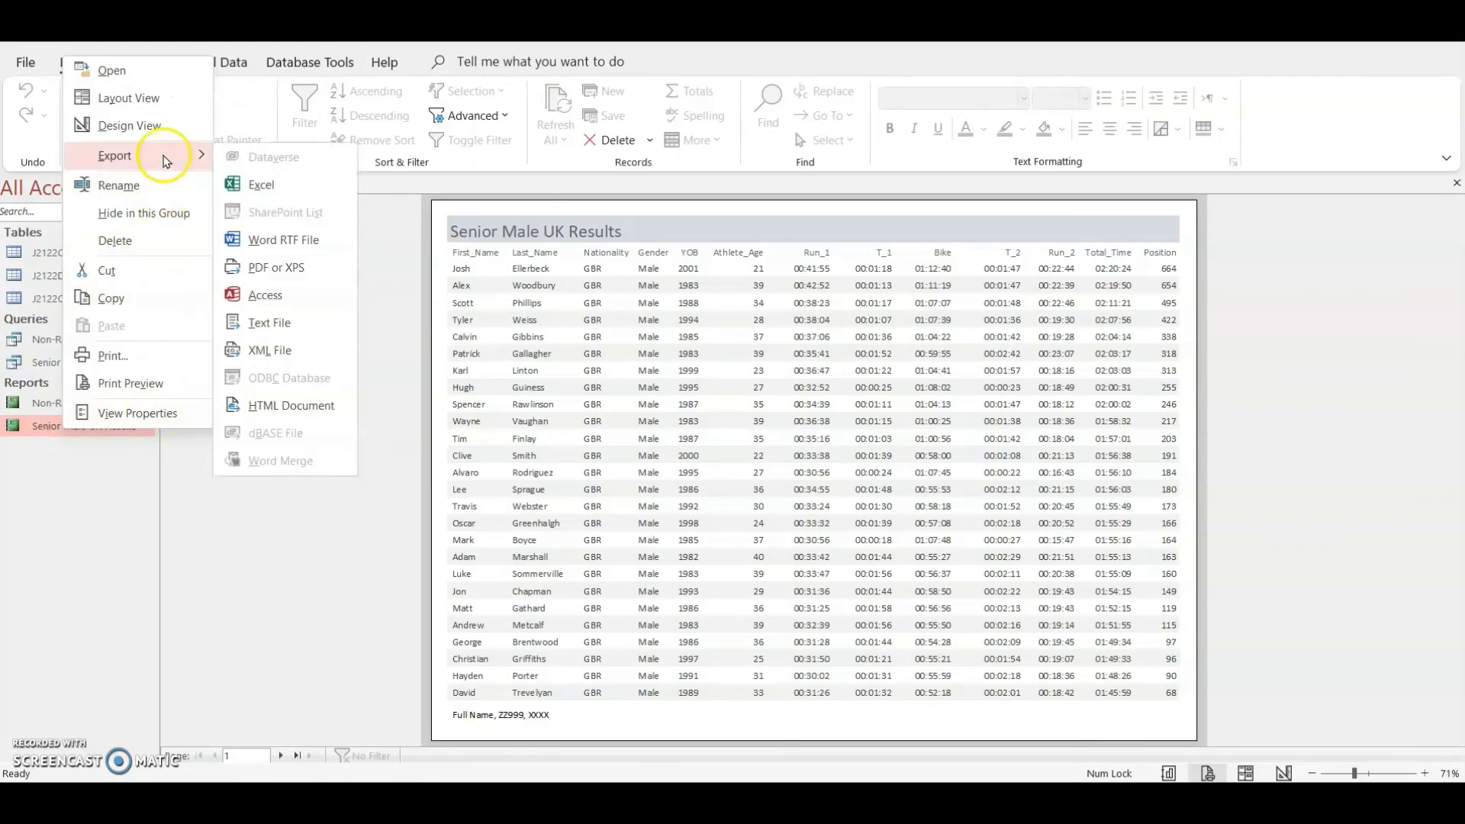
left_click(294, 271)
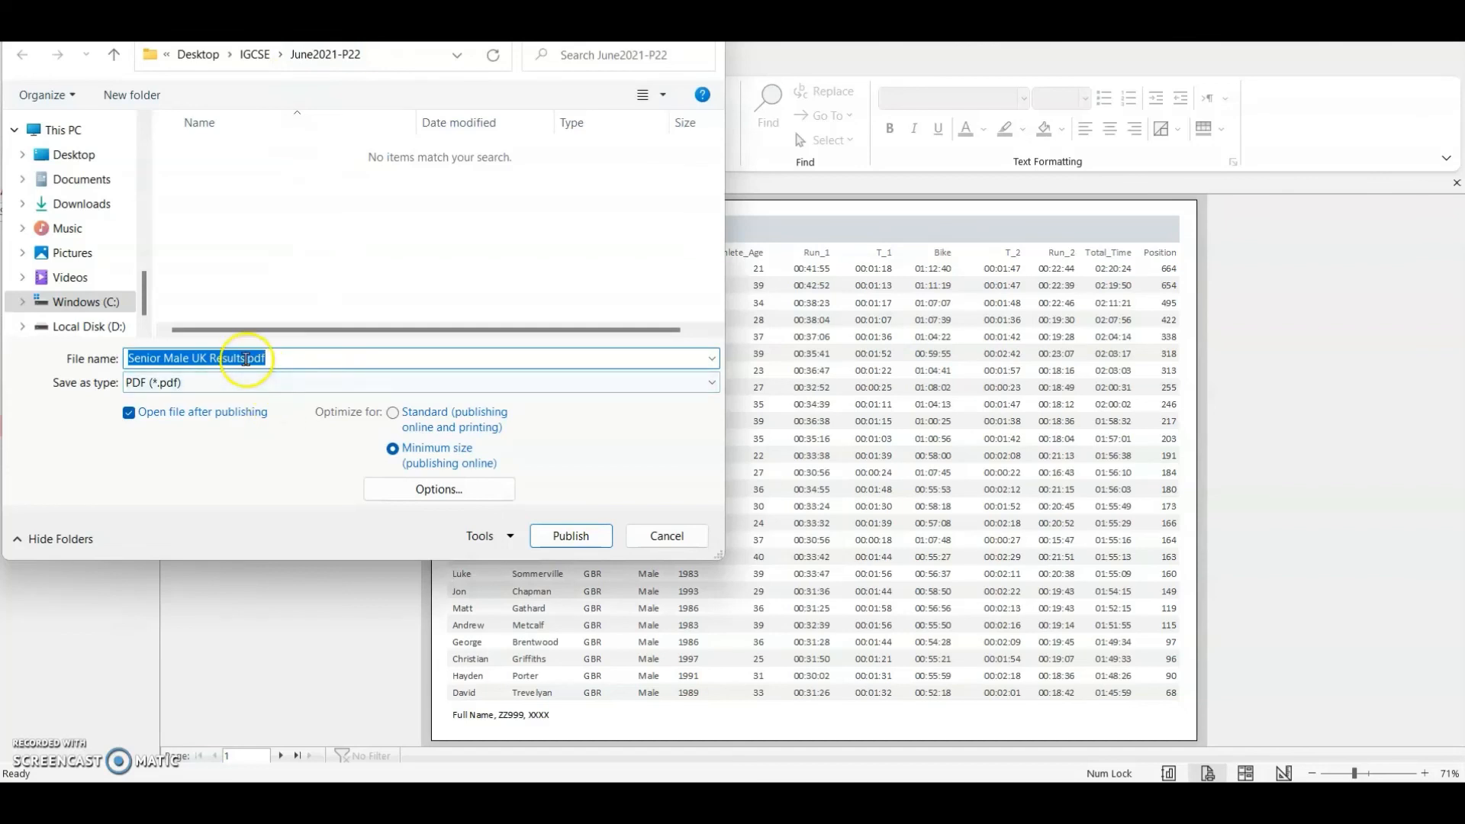
left_click(245, 358)
left_click_drag(245, 359, 151, 359)
key("BackSpace")
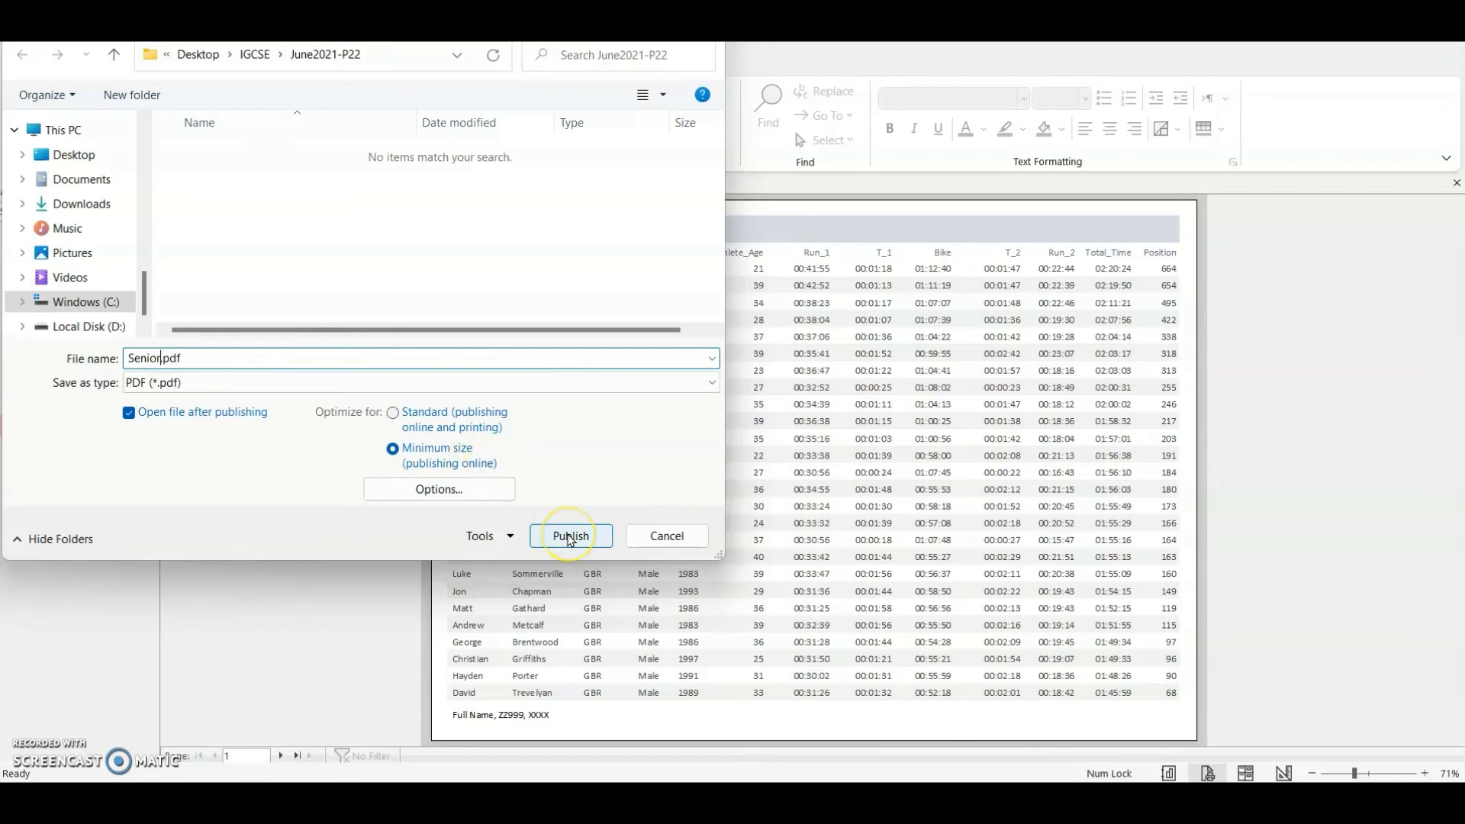
left_click(570, 536)
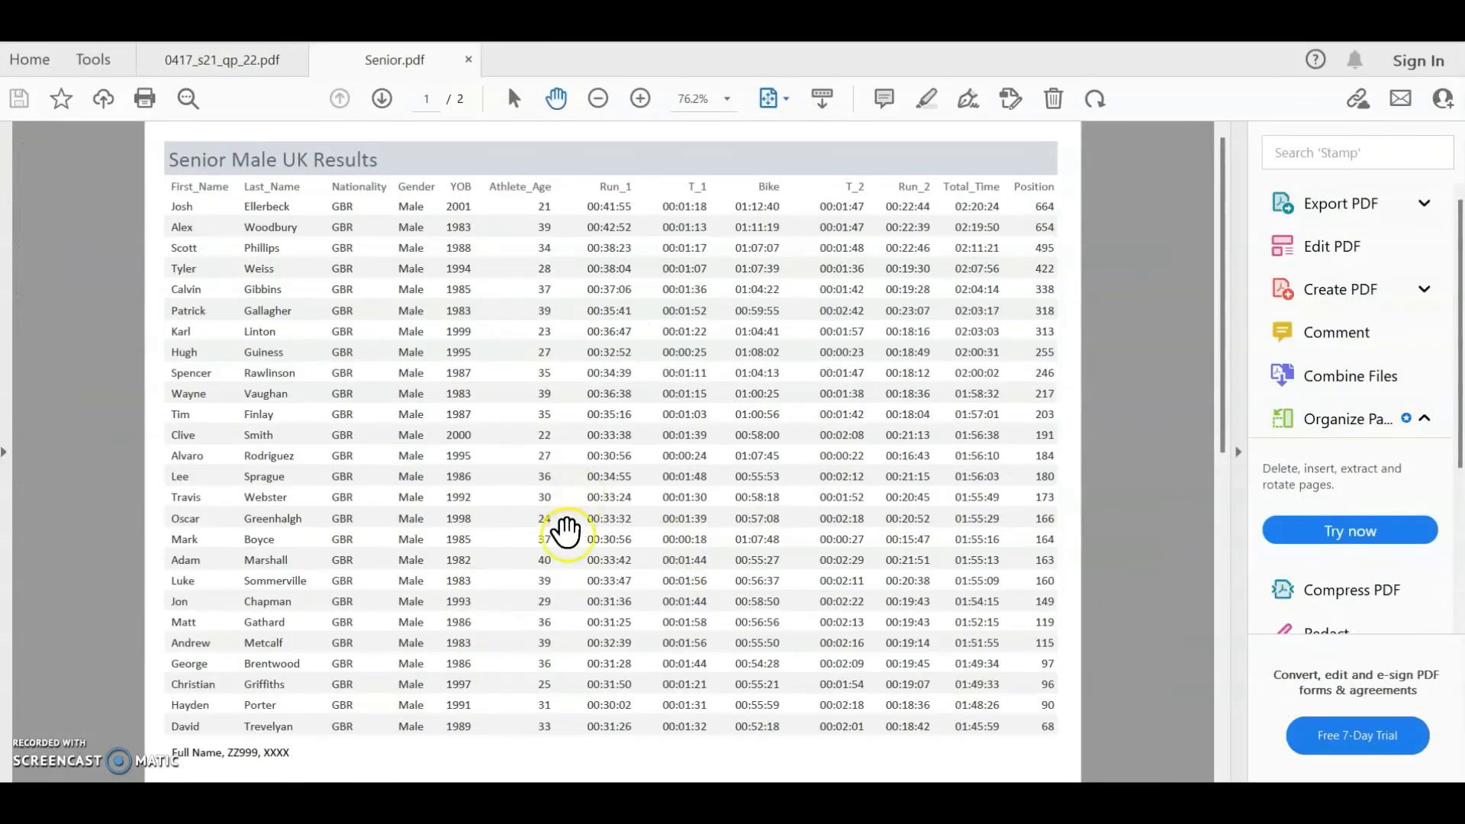
scroll(565, 532, "down", 3)
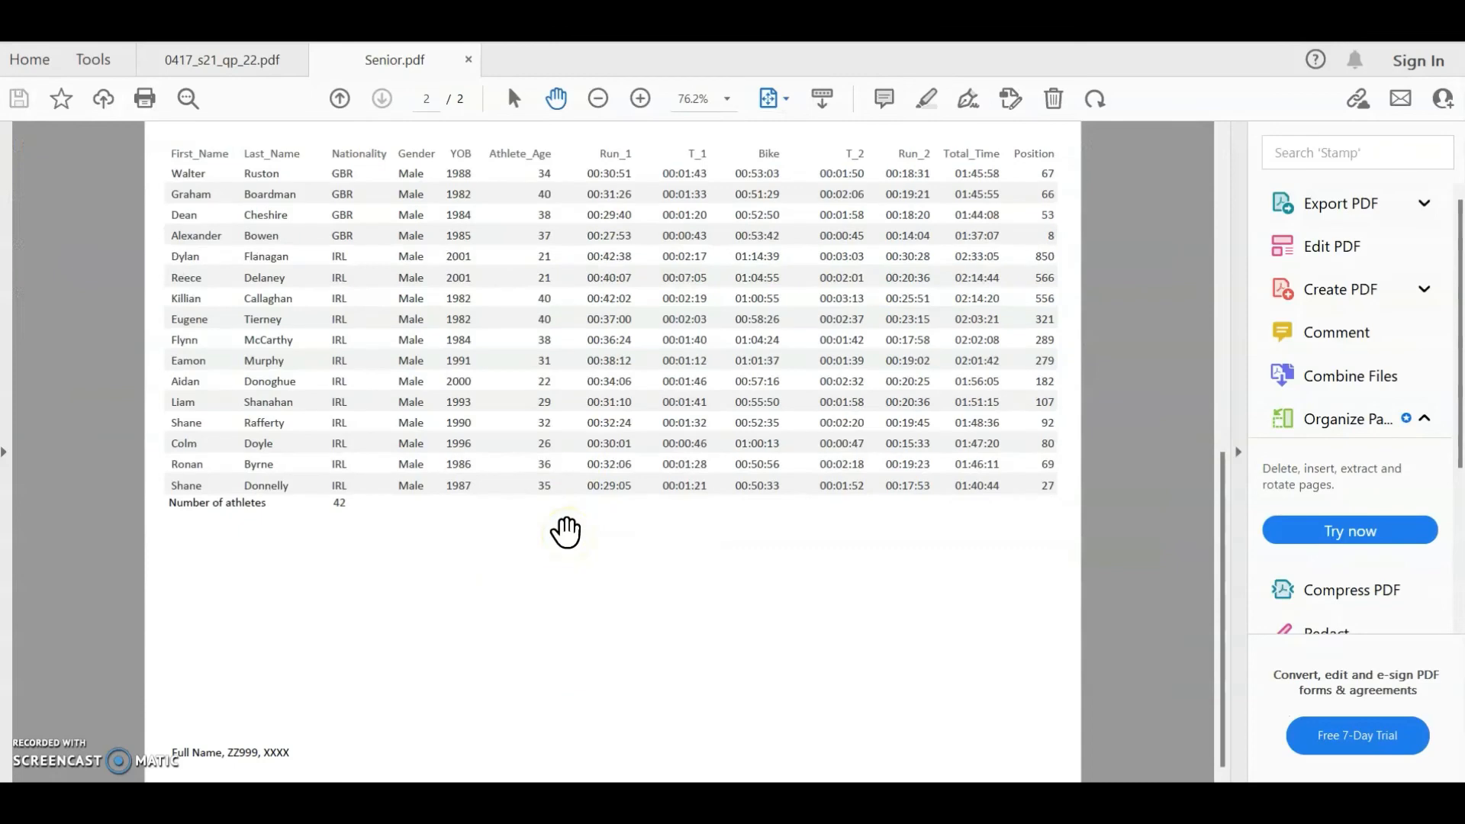
- Bring up the June2021-P22 folder in File Explorer, locate Senior.pdf and fit the Name column to its contents
left_click(645, 799)
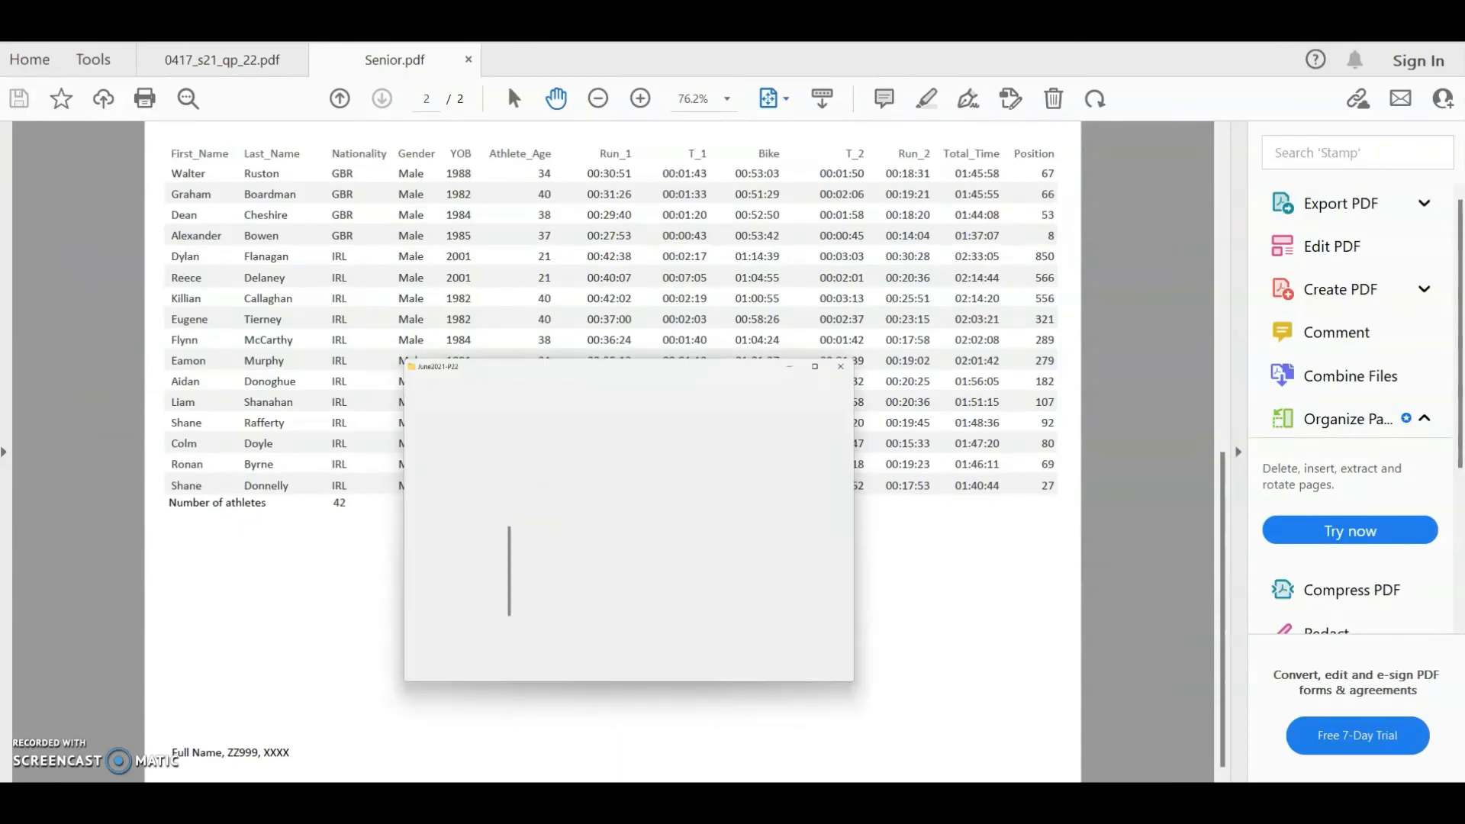
left_click_drag(532, 76, 487, 71)
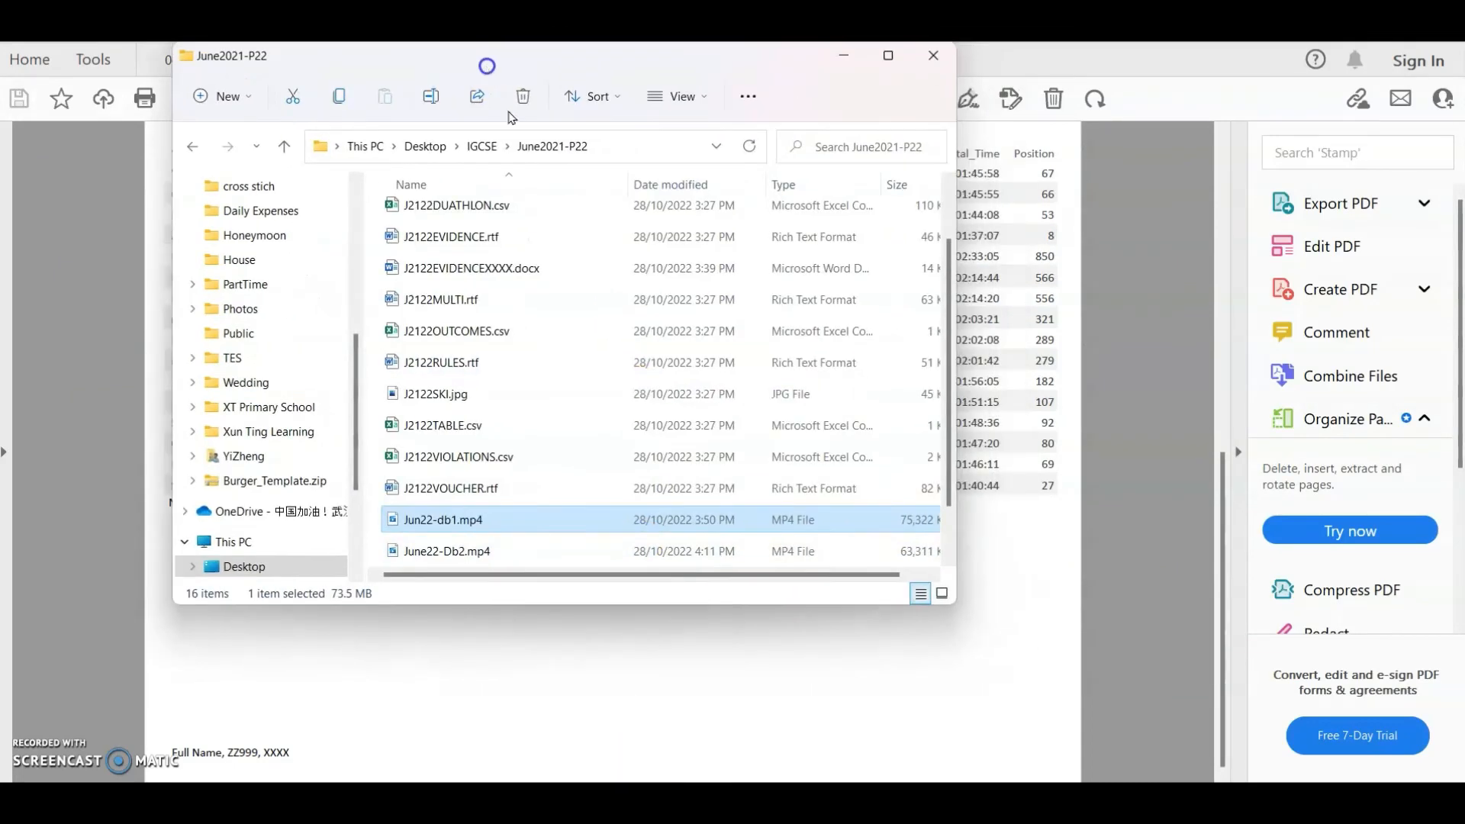
scroll(458, 473, "down", 2)
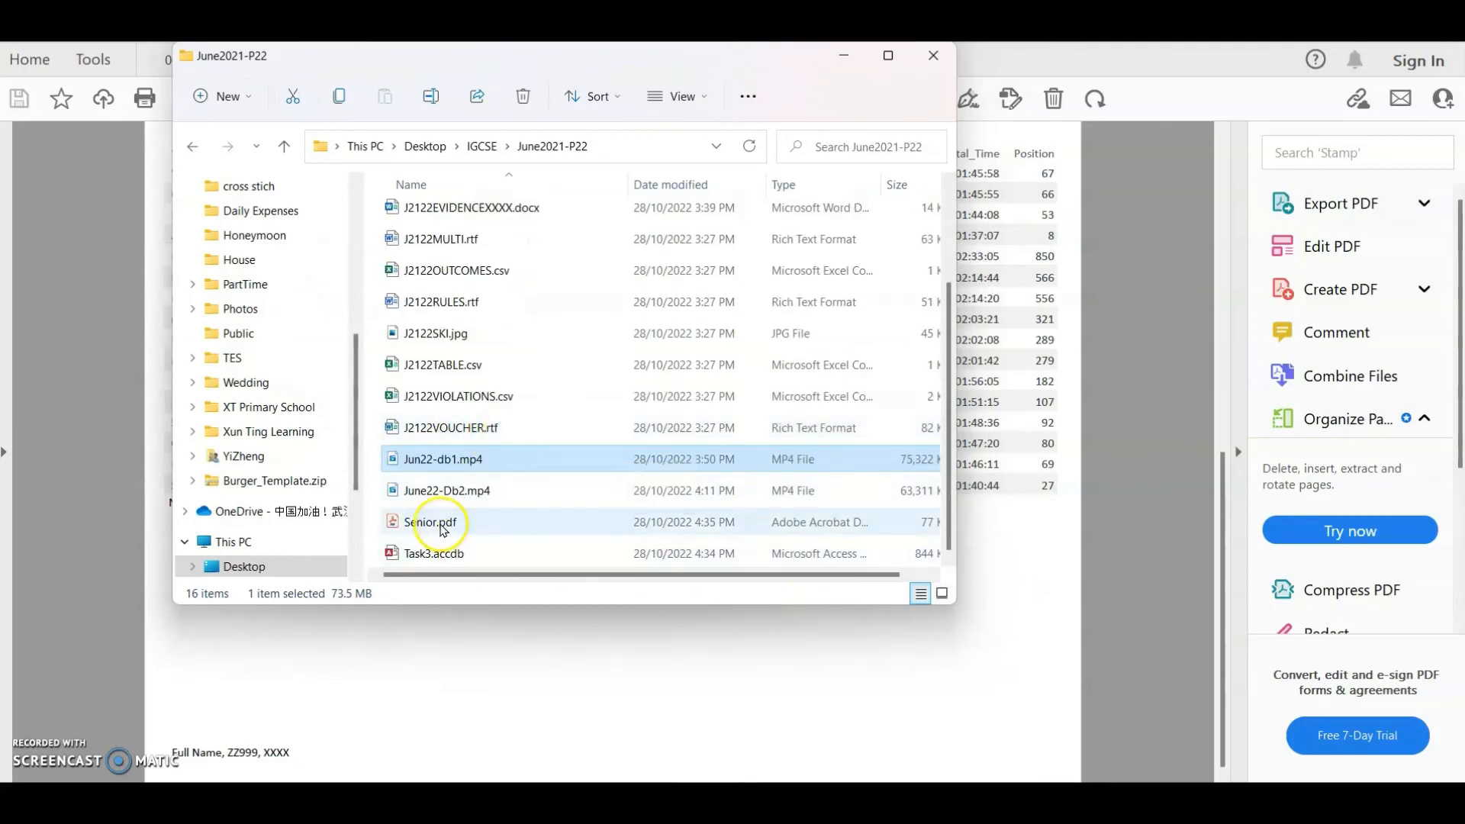
double_click(630, 188)
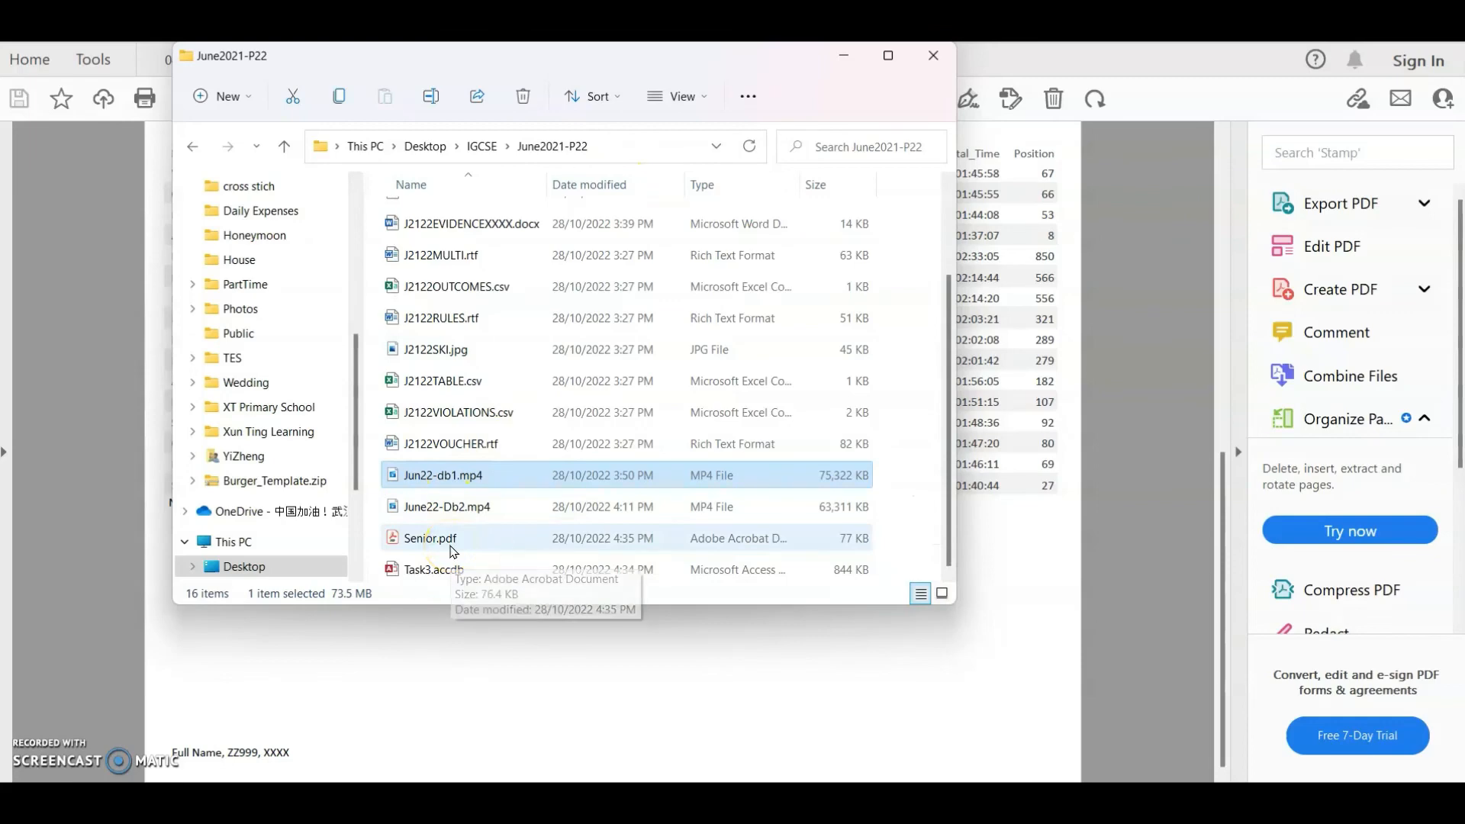
left_click(747, 98)
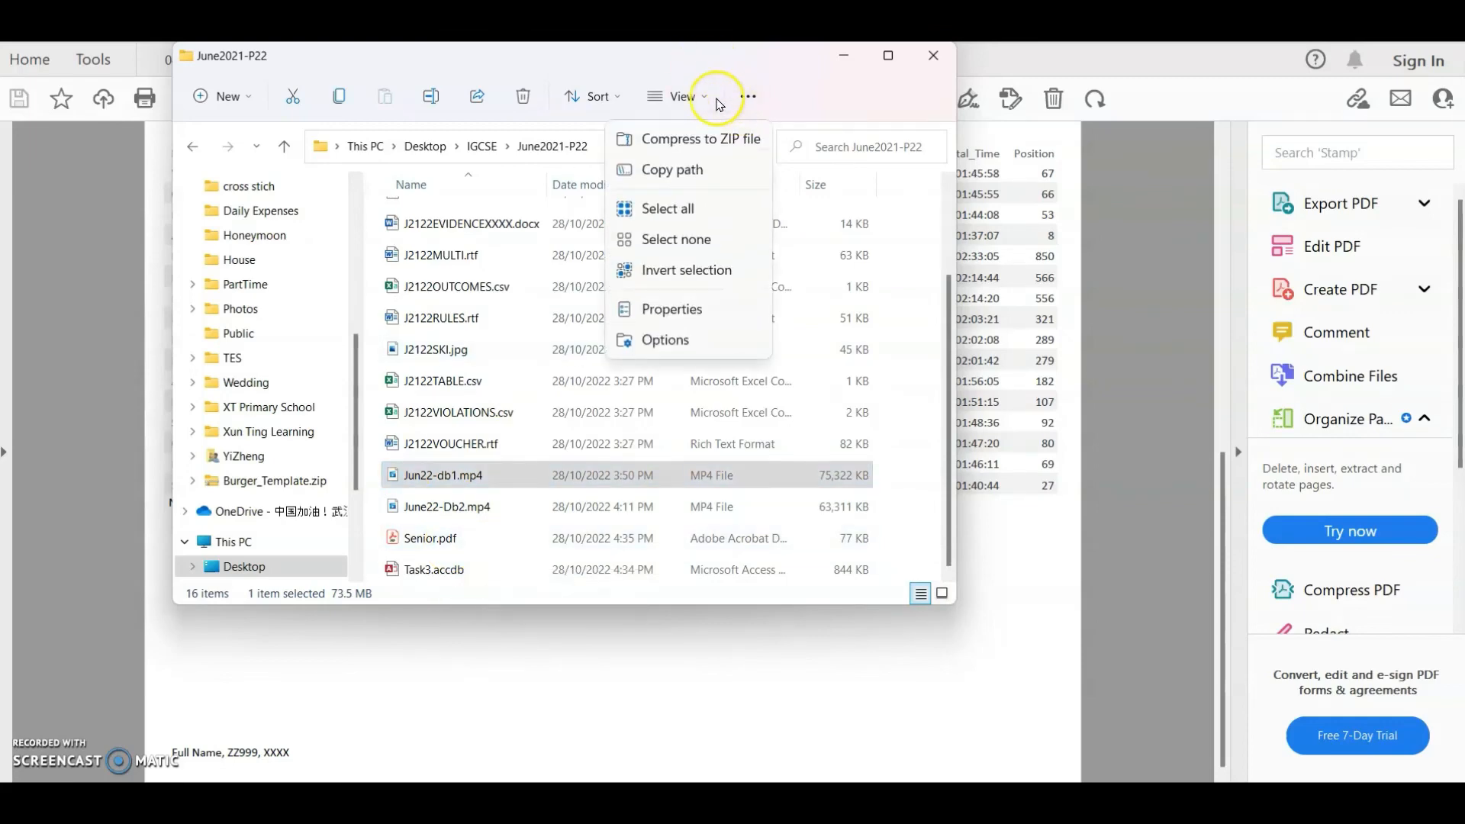
left_click(708, 100)
left_click(750, 102)
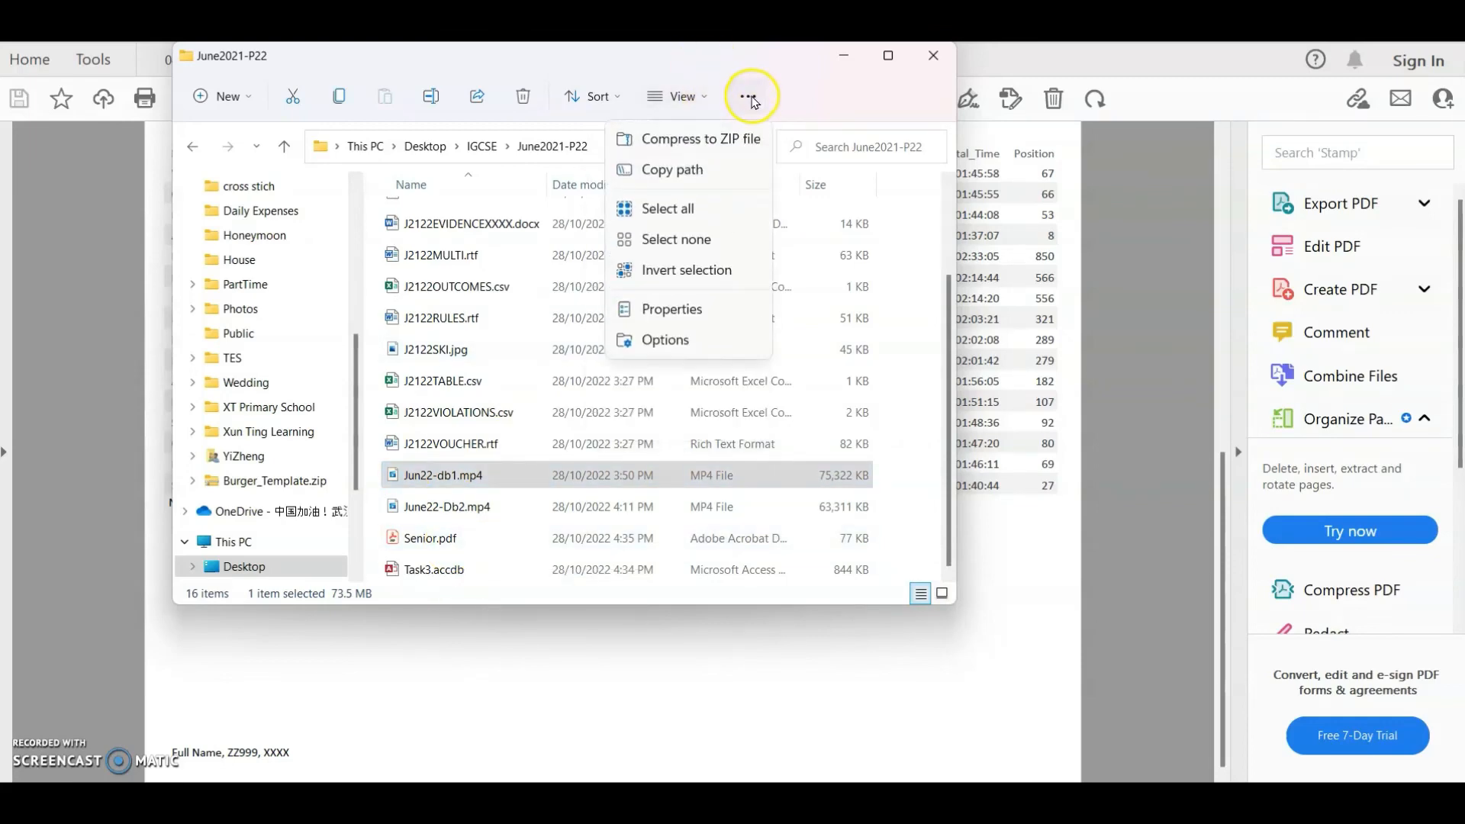
left_click(779, 84)
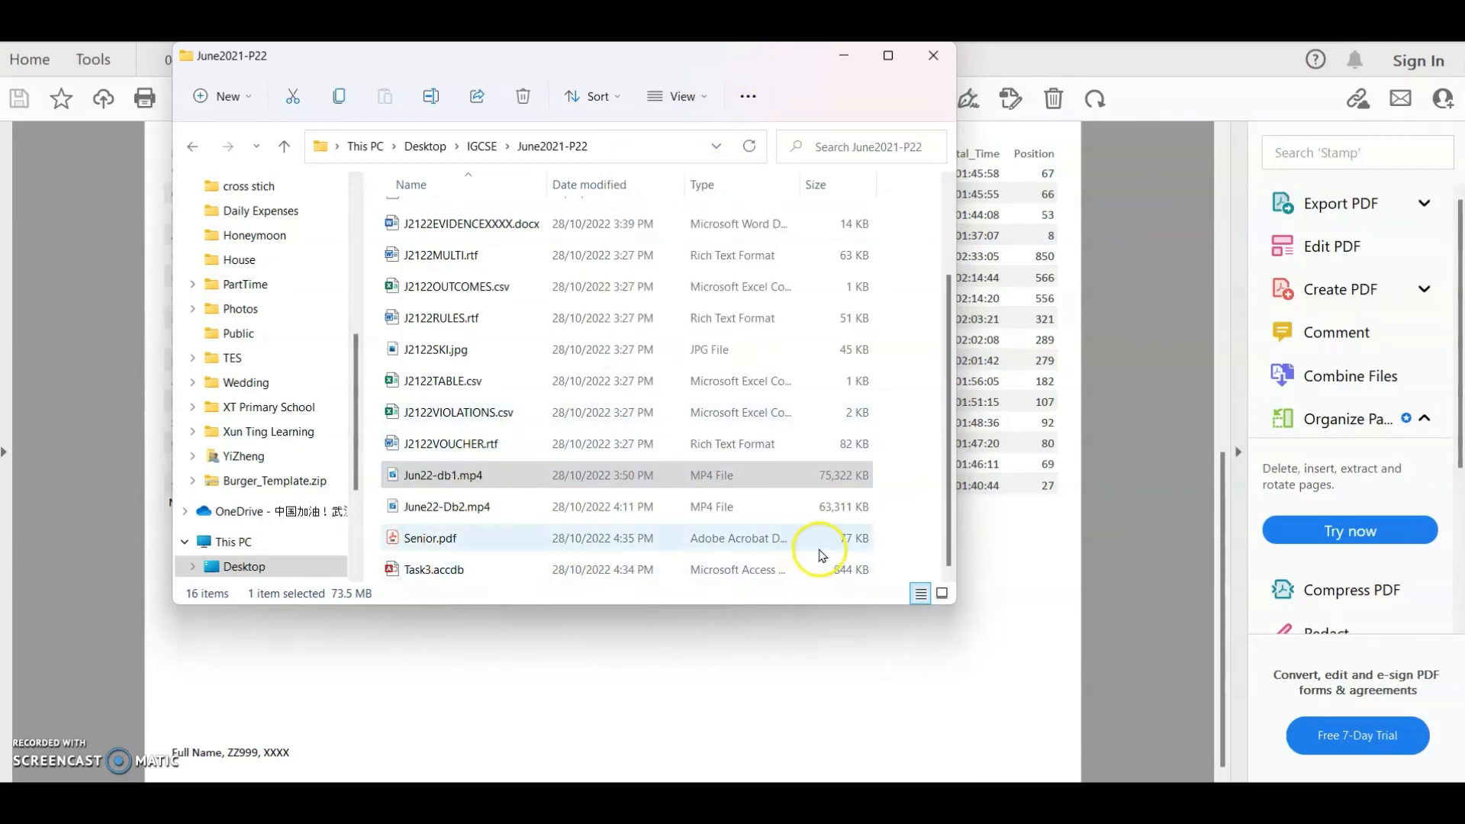
- Display the full file types by fitting the Type column and enlarging the folder window, and capture a screenshot of only the Senior.pdf row
double_click(801, 185)
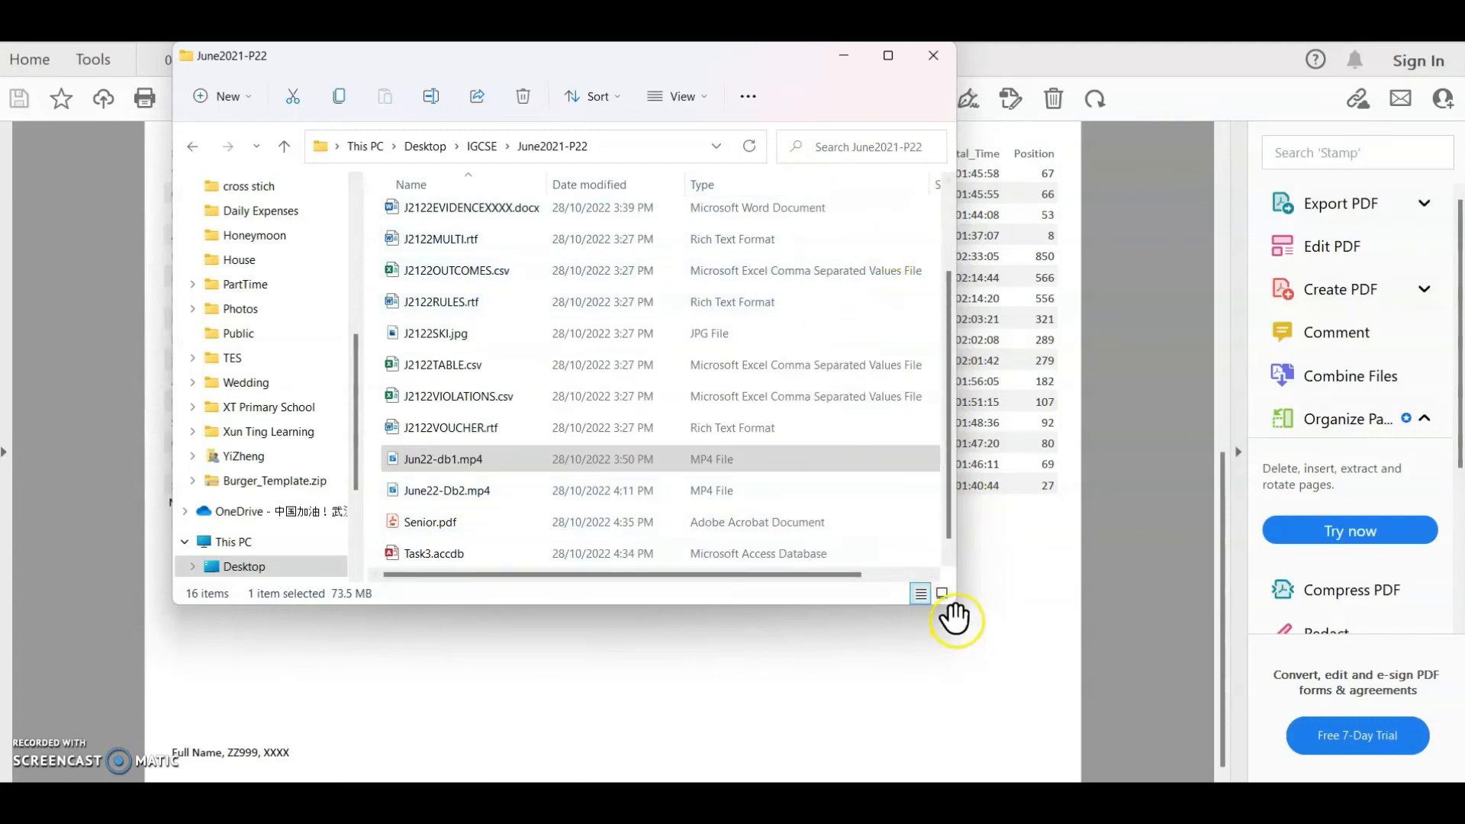
left_click_drag(953, 602, 1197, 661)
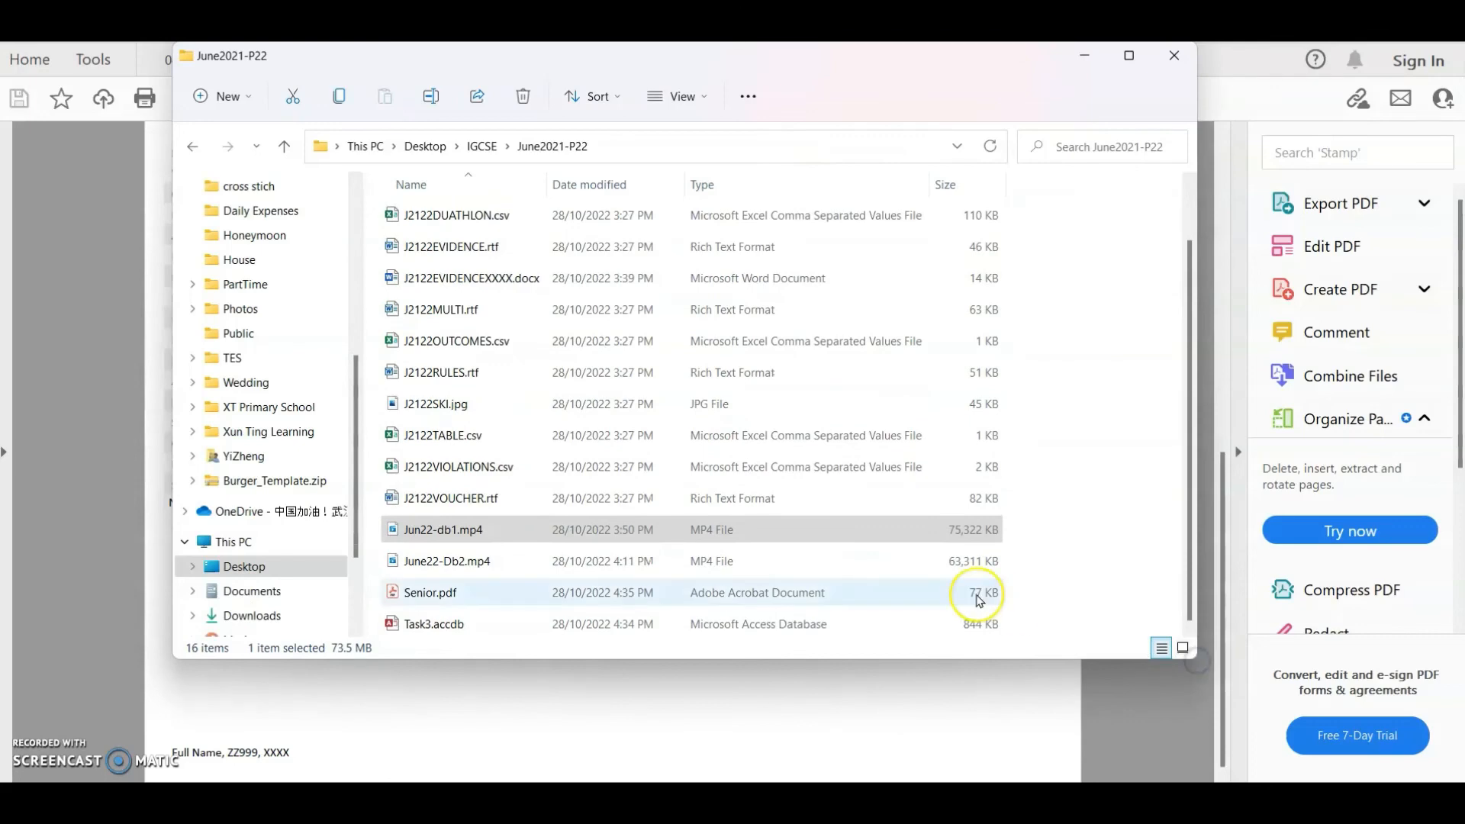
key("super+shift+s")
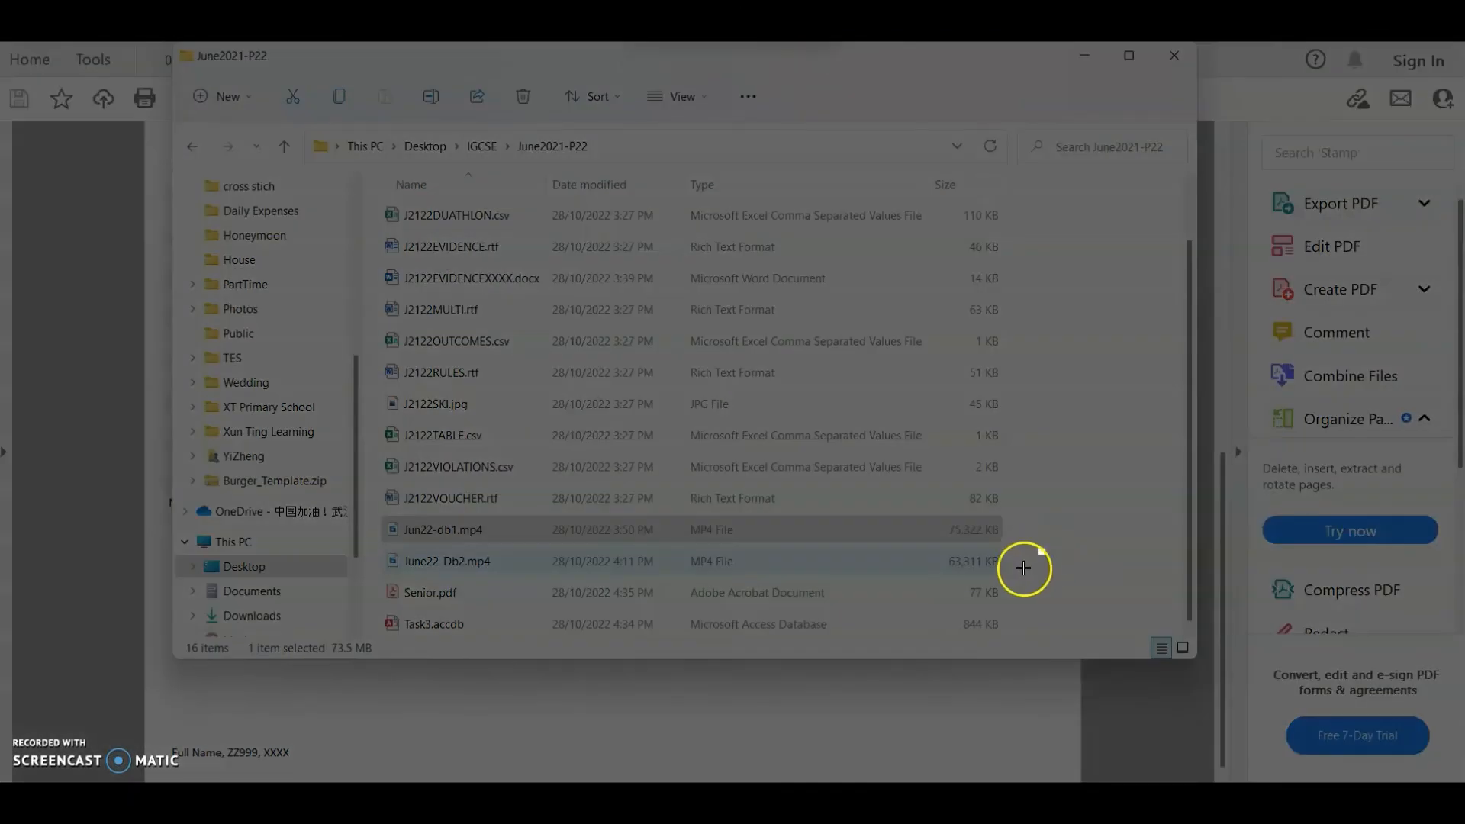
left_click_drag(1045, 548, 382, 614)
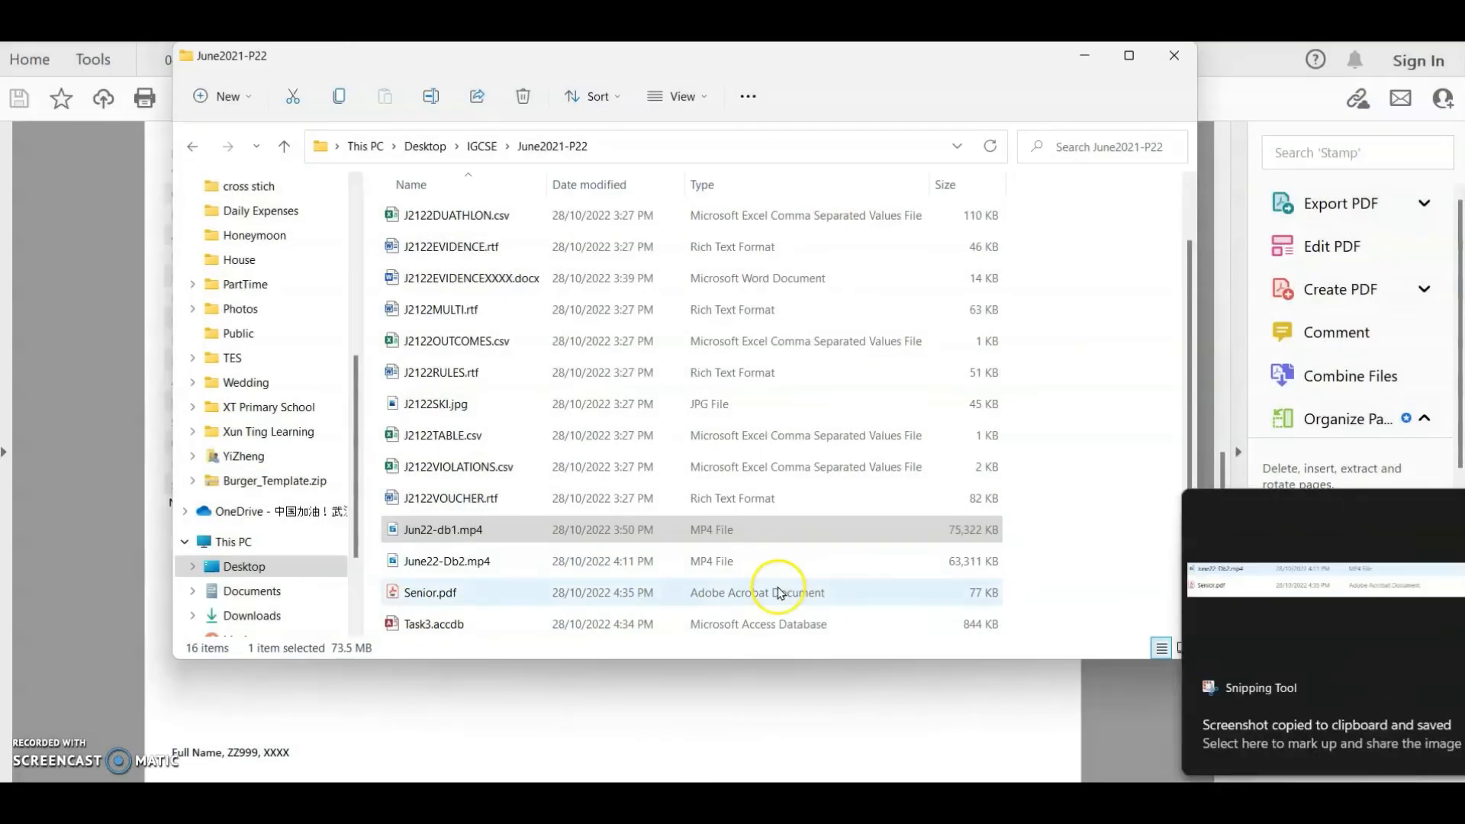
key("super+shift+s")
left_click_drag(1029, 572, 361, 616)
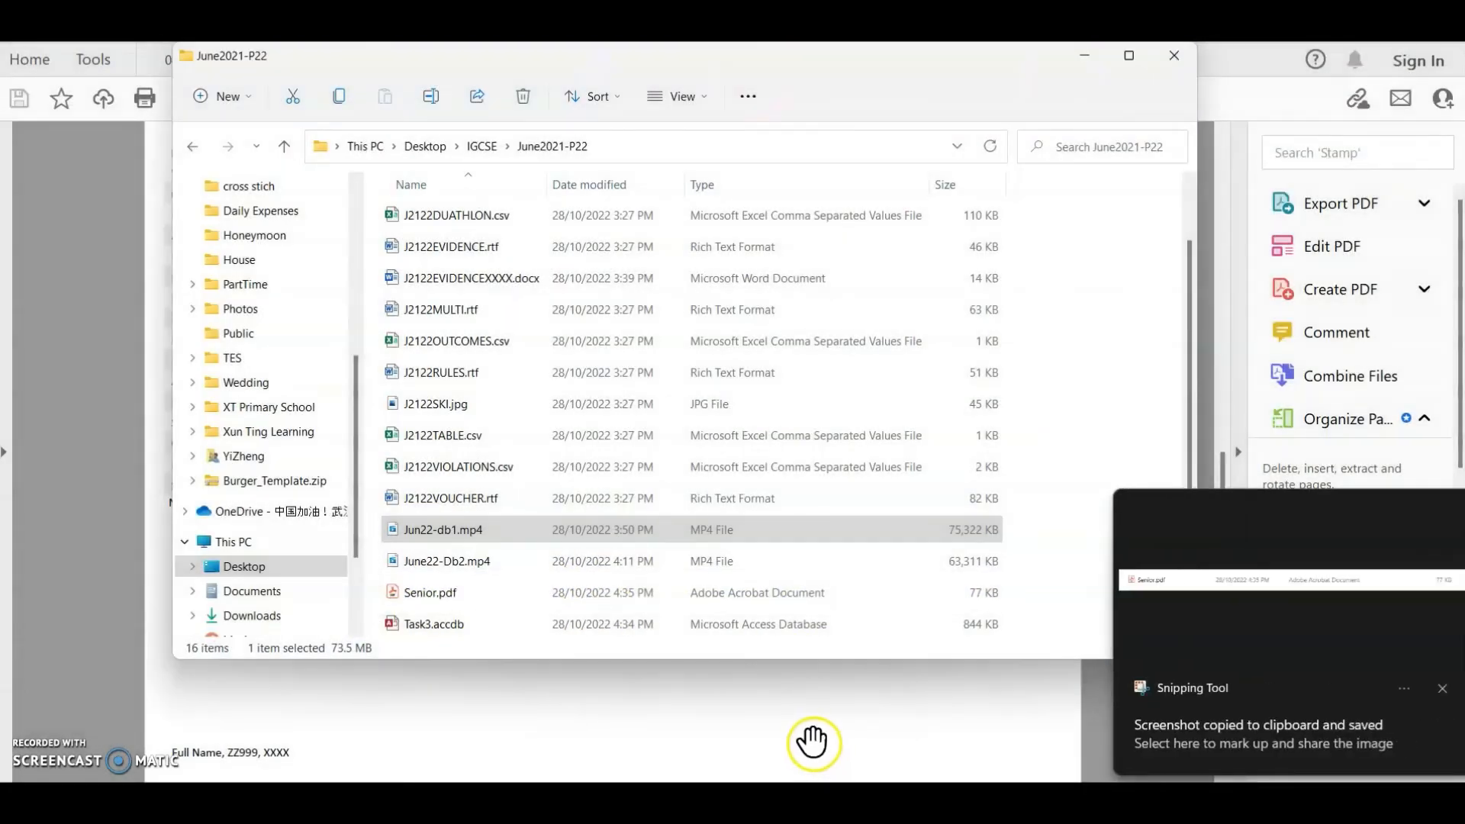
- Paste the Senior.pdf screenshot below the "Step 24 – EVIDENCE 8 here:" heading in the Word Evidence Document, and return to the exam paper
left_click(814, 742)
left_click(816, 800)
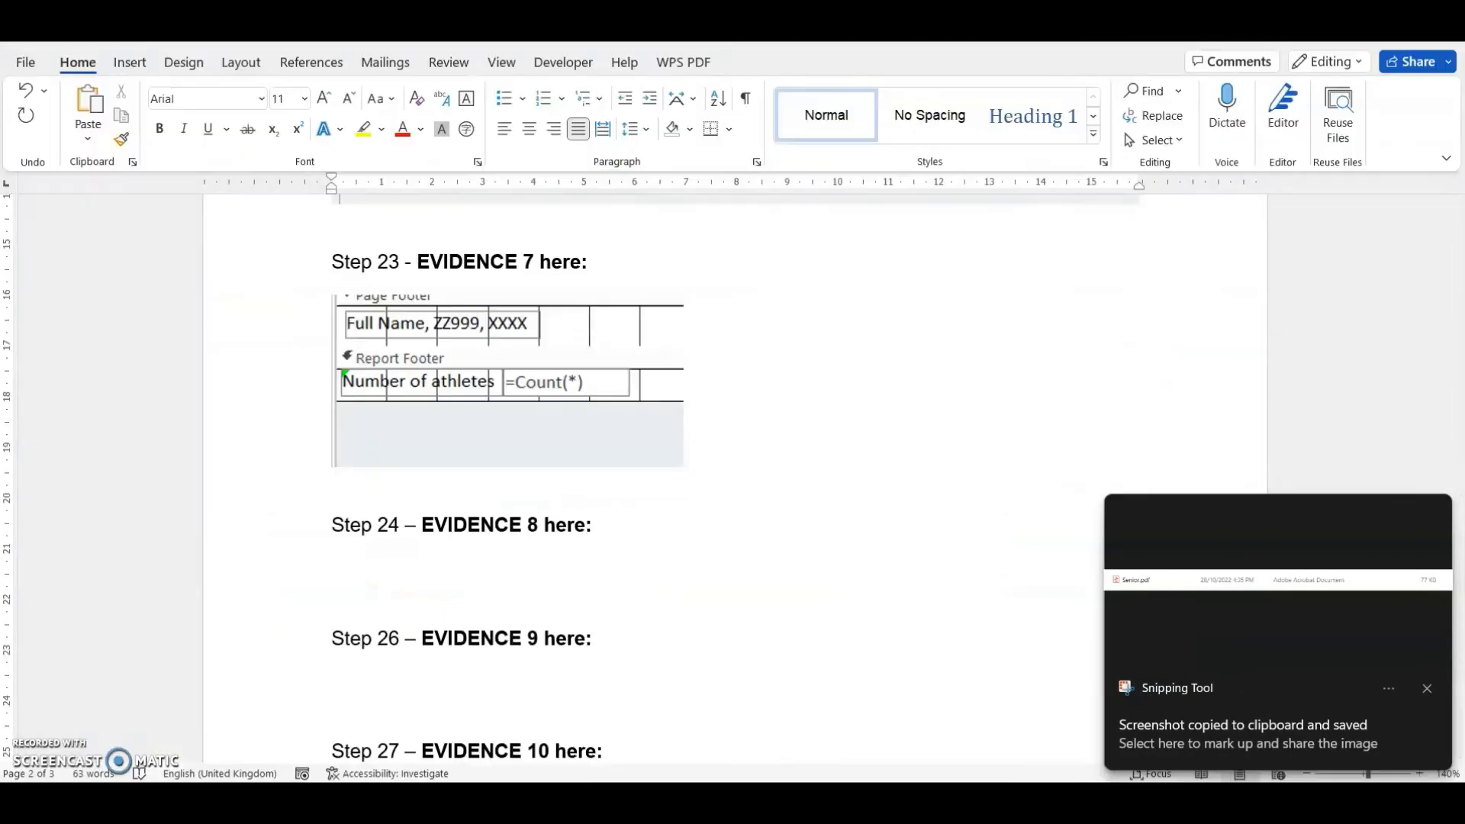
left_click(415, 575)
key("ctrl+v")
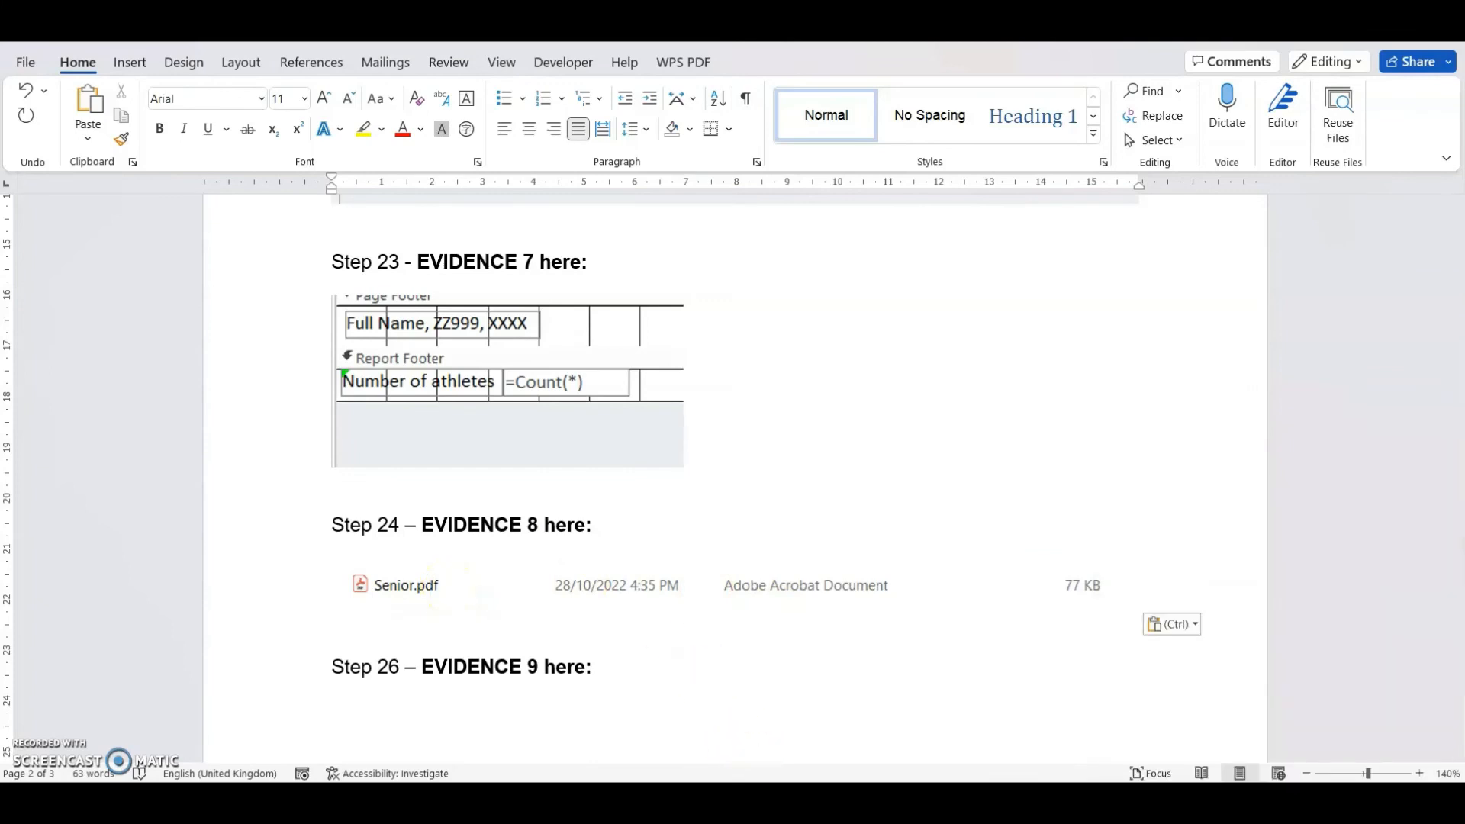
left_click(731, 709)
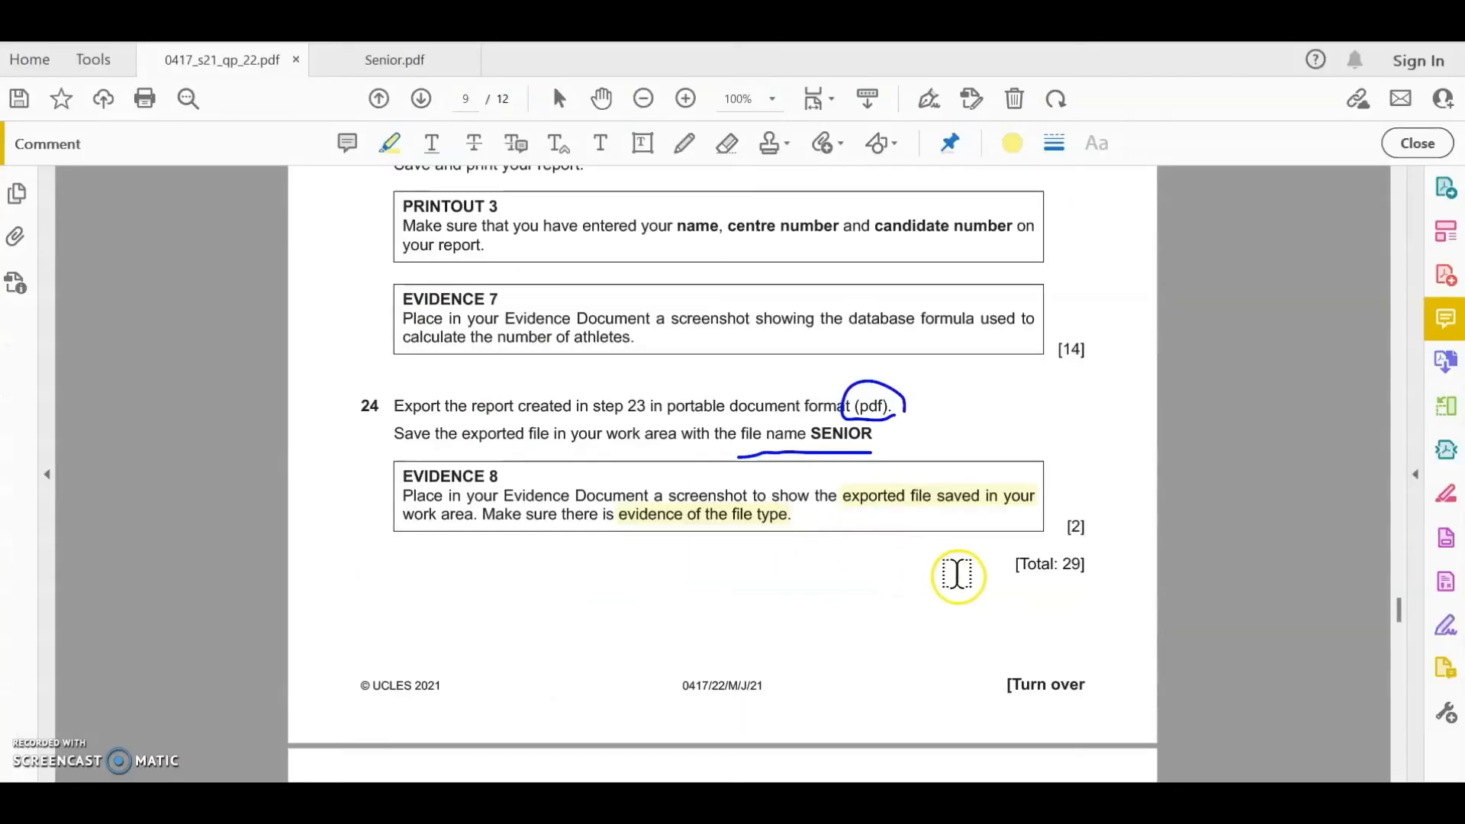